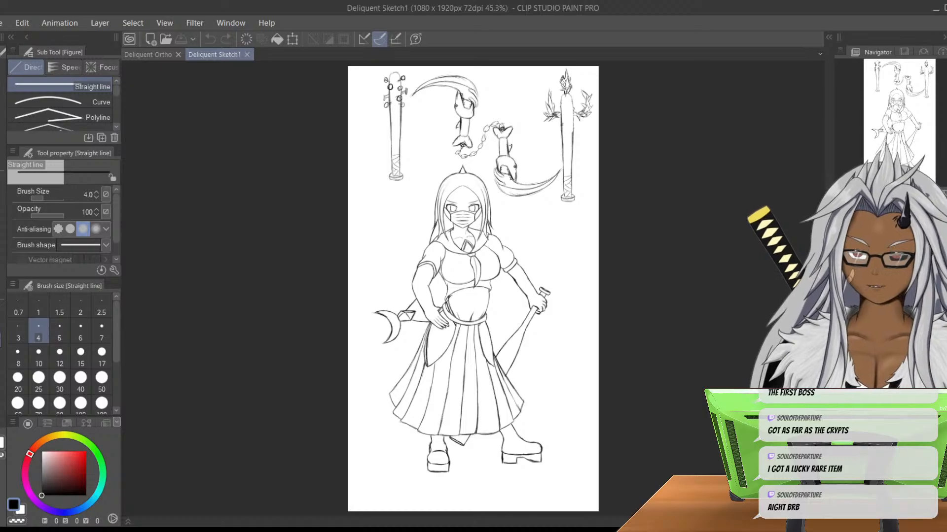
- Examine the full-body character sketch in Deliquent Sketch1, from the head and outfit down to the skirt and shoes
{"action": "scroll", "coordinate": [473, 188], "scroll_direction": "up", "scroll_amount": 2}
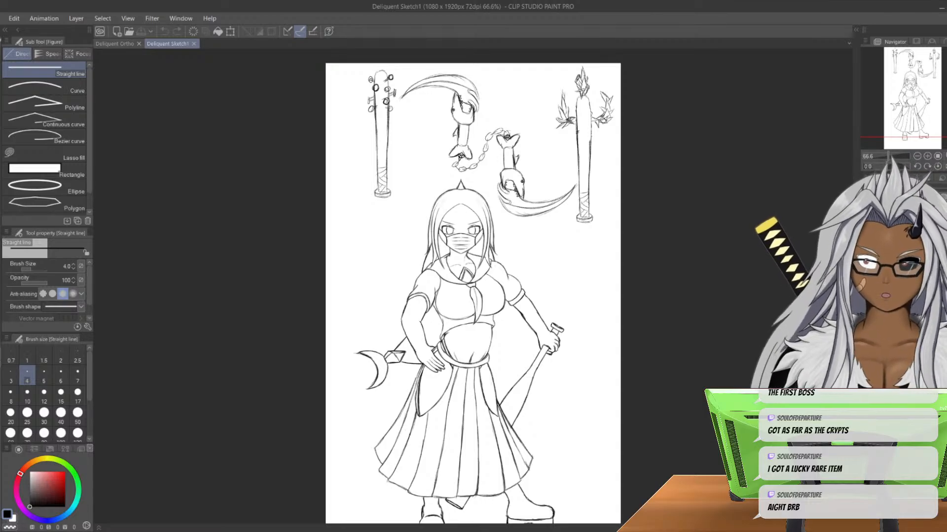
{"action": "scroll", "coordinate": [473, 286], "scroll_direction": "down", "scroll_amount": 5}
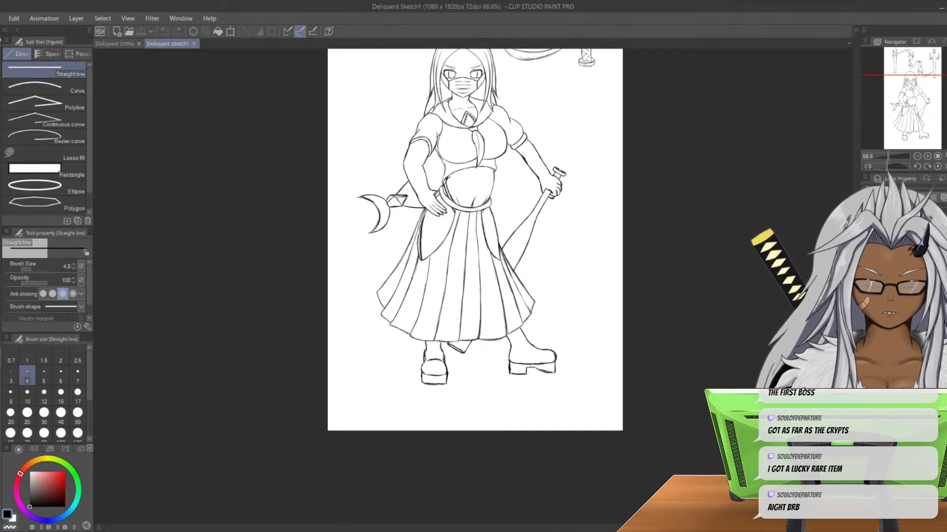
{"action": "scroll", "coordinate": [421, 150], "scroll_direction": "up", "scroll_amount": 2}
{"action": "middle_click_drag", "start_coordinate": [420, 151], "coordinate": [359, 434]}
{"action": "mouse_move", "coordinate": [463, 256]}
{"action": "middle_mouse_down"}
{"action": "mouse_move", "coordinate": [439, 439]}
{"action": "mouse_move", "coordinate": [467, 295]}
{"action": "mouse_move", "coordinate": [470, 94]}
{"action": "middle_mouse_up"}
{"action": "middle_click_drag", "start_coordinate": [464, 326], "coordinate": [467, 101]}
{"action": "mouse_move", "coordinate": [444, 414]}
{"action": "middle_mouse_down"}
{"action": "mouse_move", "coordinate": [469, 188]}
{"action": "mouse_move", "coordinate": [460, 116]}
{"action": "mouse_move", "coordinate": [475, 316]}
{"action": "mouse_move", "coordinate": [444, 456]}
{"action": "middle_mouse_up"}
{"action": "middle_click_drag", "start_coordinate": [463, 187], "coordinate": [451, 414]}
{"action": "middle_click_drag", "start_coordinate": [463, 222], "coordinate": [429, 418]}
{"action": "middle_click_drag", "start_coordinate": [434, 380], "coordinate": [461, 152]}
{"action": "middle_click_drag", "start_coordinate": [443, 438], "coordinate": [450, 62]}
{"action": "middle_click_drag", "start_coordinate": [450, 197], "coordinate": [467, 360]}
{"action": "mouse_move", "coordinate": [469, 172]}
{"action": "middle_mouse_down"}
{"action": "mouse_move", "coordinate": [467, 331]}
{"action": "mouse_move", "coordinate": [441, 474]}
{"action": "middle_mouse_up"}
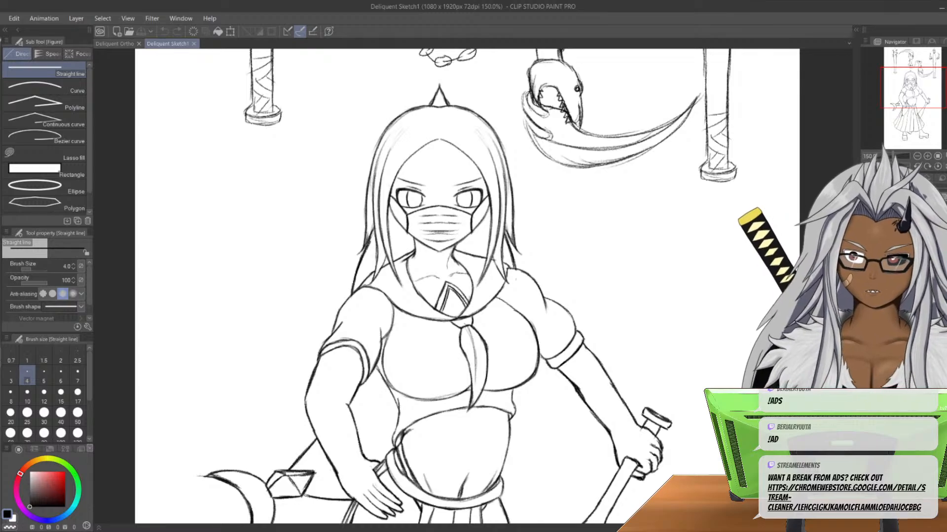
{"action": "middle_click_drag", "start_coordinate": [454, 444], "coordinate": [482, 89]}
{"action": "middle_click_drag", "start_coordinate": [464, 247], "coordinate": [466, 506]}
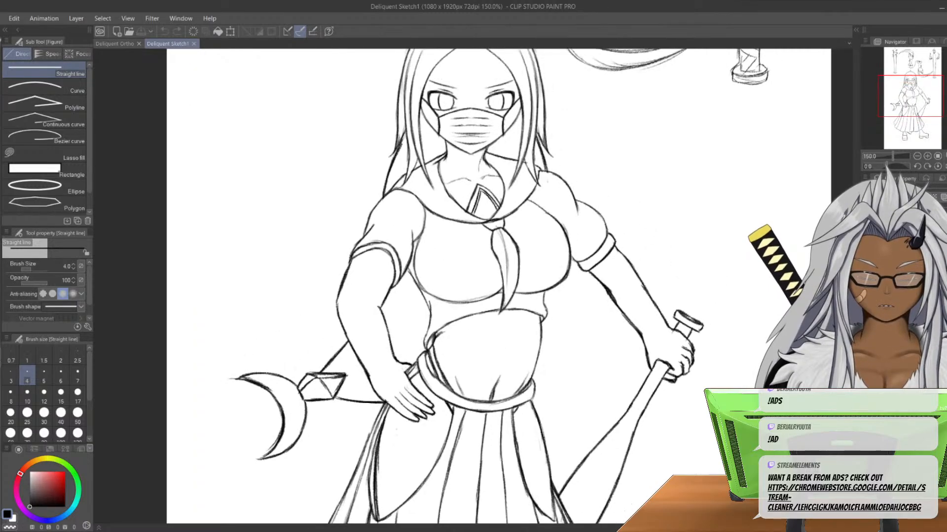
{"action": "middle_click_drag", "start_coordinate": [466, 296], "coordinate": [463, 383]}
{"action": "mouse_move", "coordinate": [453, 148]}
{"action": "middle_mouse_down"}
{"action": "mouse_move", "coordinate": [447, 280]}
{"action": "mouse_move", "coordinate": [473, 433]}
{"action": "mouse_move", "coordinate": [484, 396]}
{"action": "mouse_move", "coordinate": [500, 62]}
{"action": "middle_mouse_up"}
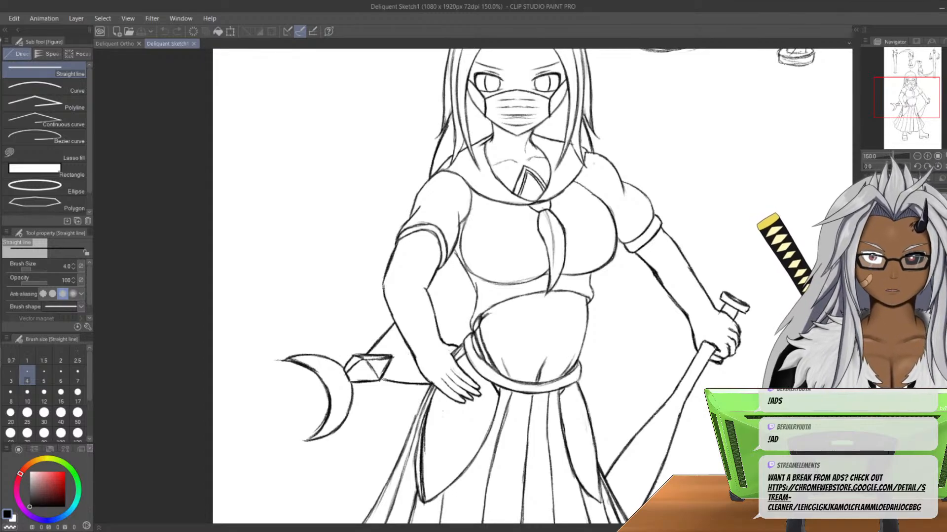
- Compare the T-pose front view in Deliquent Ortho with the posed character's torso and skirt in Deliquent Sketch1
{"action": "left_click", "coordinate": [115, 43]}
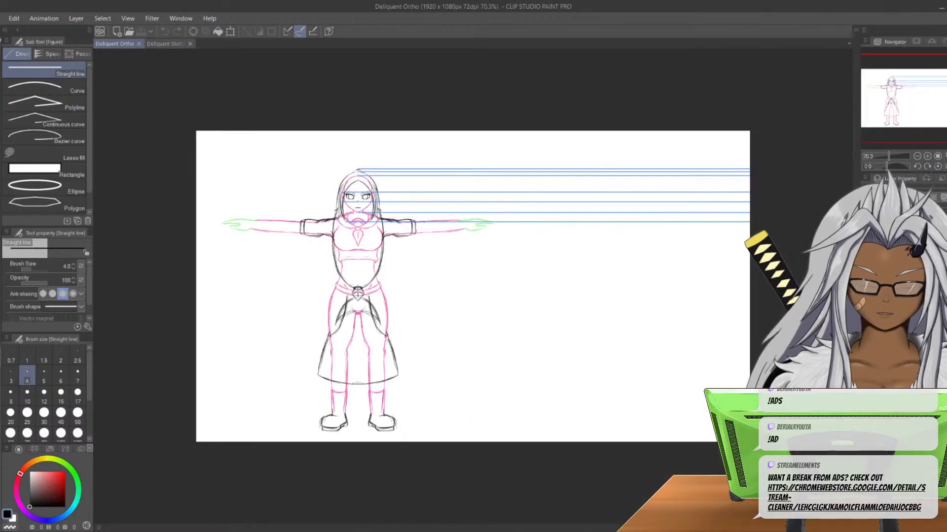
{"action": "scroll", "coordinate": [276, 270], "scroll_direction": "up", "scroll_amount": 2}
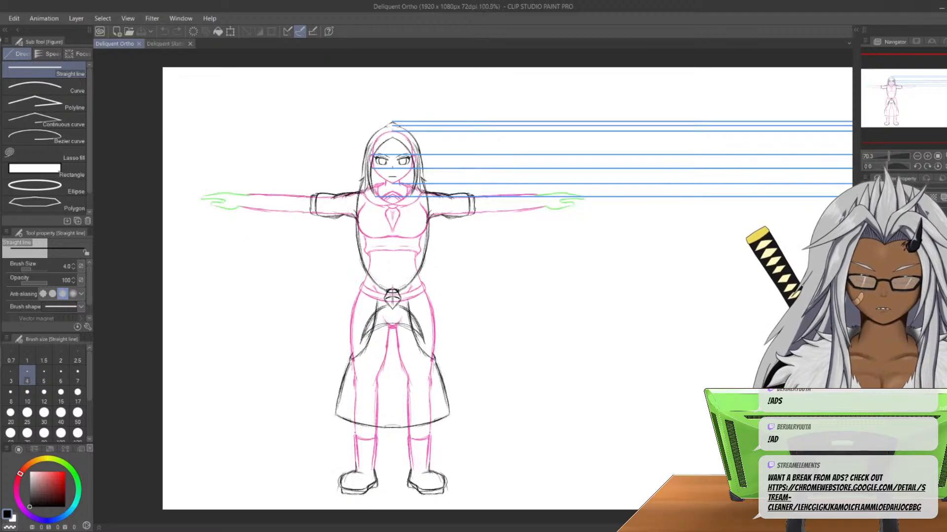
{"action": "middle_click_drag", "start_coordinate": [245, 245], "coordinate": [267, 215]}
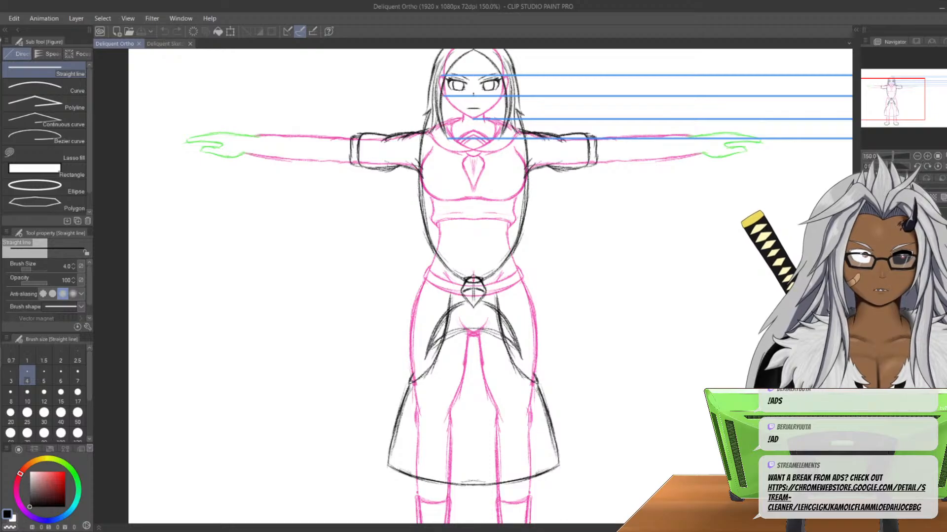
{"action": "middle_click_drag", "start_coordinate": [473, 291], "coordinate": [405, 299]}
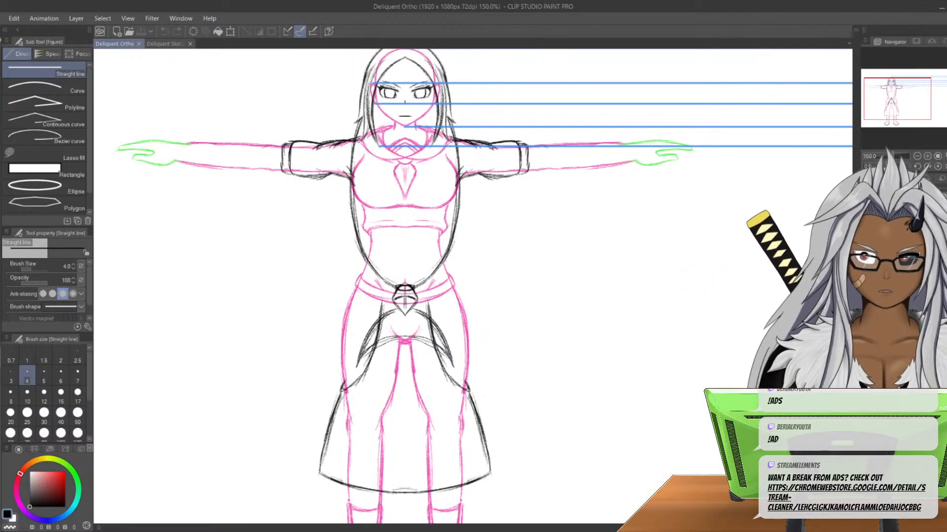
{"action": "middle_click_drag", "start_coordinate": [405, 299], "coordinate": [409, 327]}
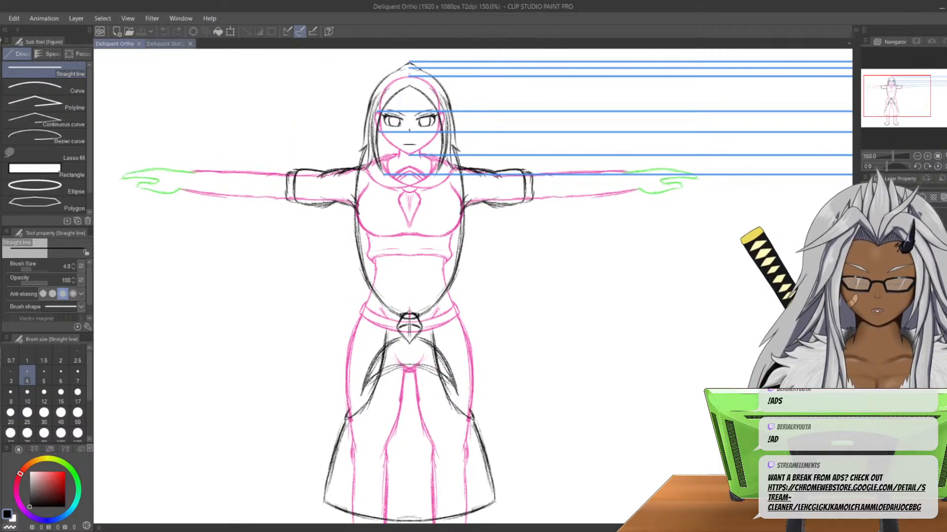
{"action": "left_click", "coordinate": [165, 44]}
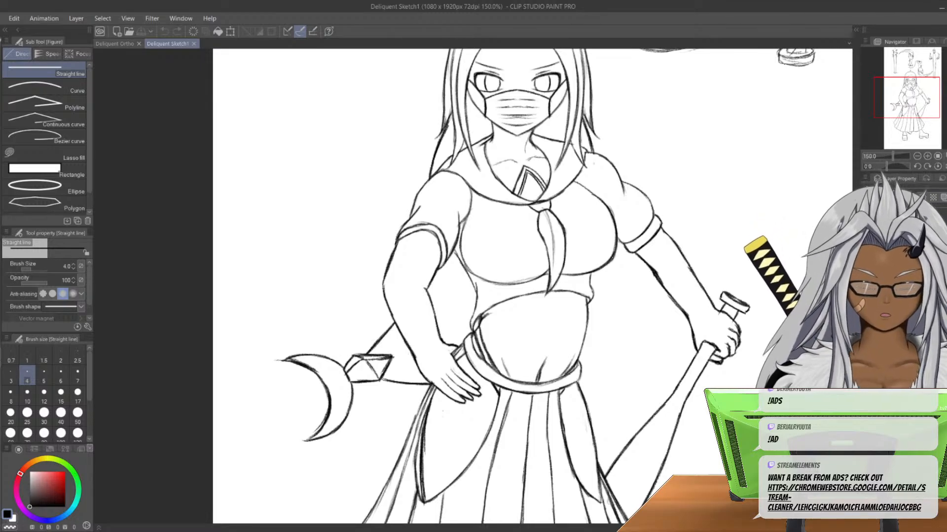
{"action": "middle_click_drag", "start_coordinate": [473, 395], "coordinate": [429, 181]}
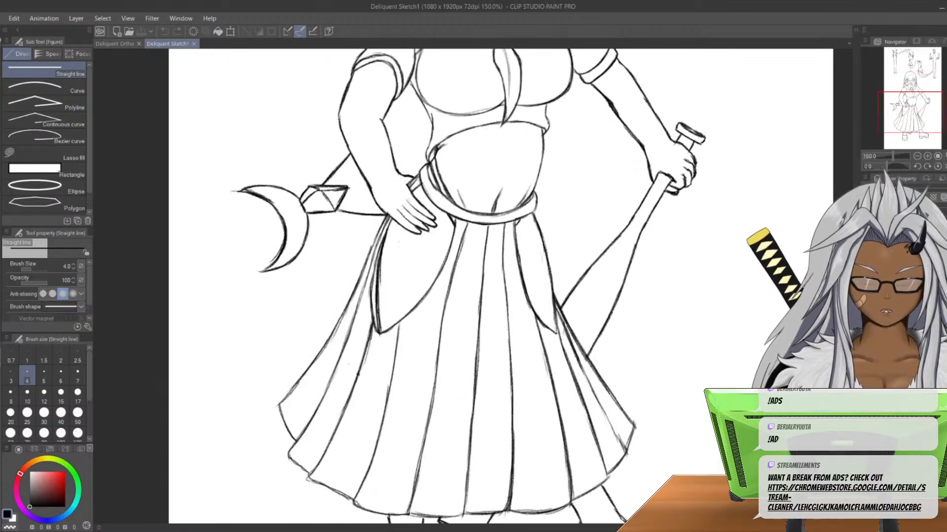
{"action": "left_click", "coordinate": [114, 43]}
{"action": "middle_click_drag", "start_coordinate": [424, 405], "coordinate": [466, 129]}
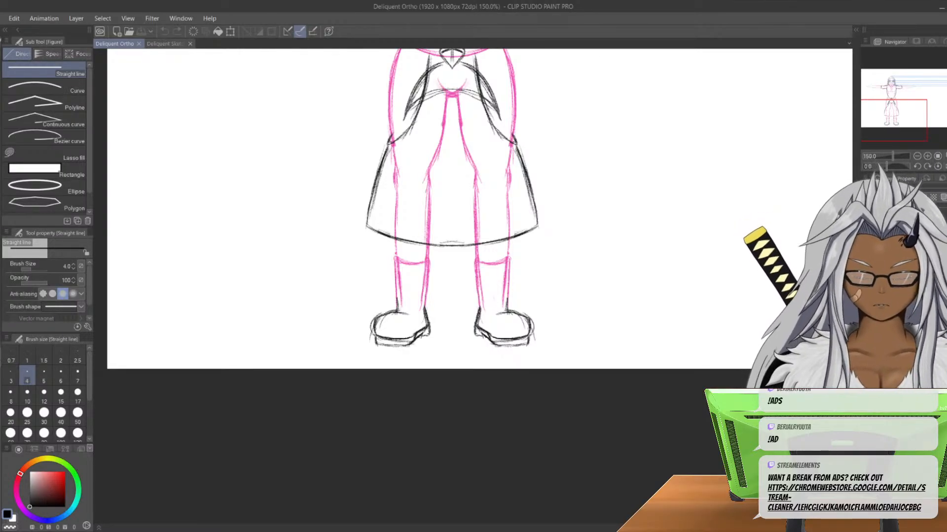
{"action": "middle_click_drag", "start_coordinate": [466, 129], "coordinate": [432, 457]}
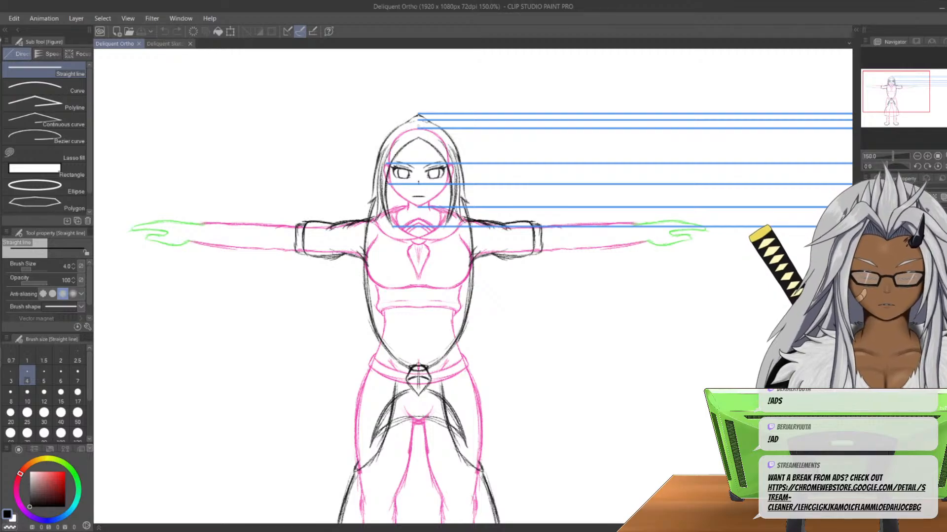
{"action": "left_click_drag", "start_coordinate": [282, 290], "coordinate": [243, 238]}
{"action": "key", "text": "ctrl+z"}
{"action": "mouse_move", "coordinate": [480, 296]}
{"action": "middle_mouse_down"}
{"action": "mouse_move", "coordinate": [344, 158]}
{"action": "mouse_move", "coordinate": [369, 225]}
{"action": "middle_mouse_up"}
{"action": "key", "text": "p"}
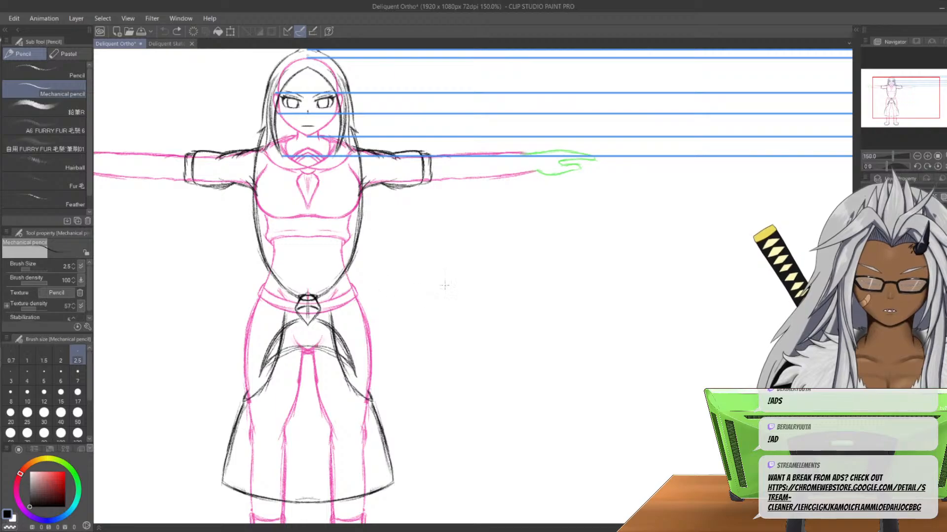
{"action": "left_click_drag", "start_coordinate": [447, 249], "coordinate": [430, 353]}
{"action": "key", "text": "ctrl+z"}
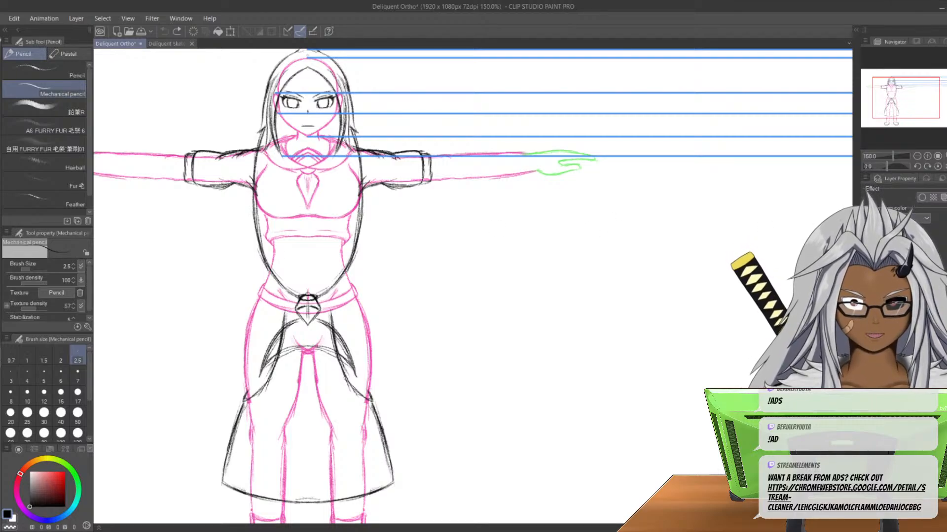
- Draw a straight horizontal green guide line, brush size 4, from the underside of the bust to the canvas's right edge
{"action": "key", "text": "ctrl+y"}
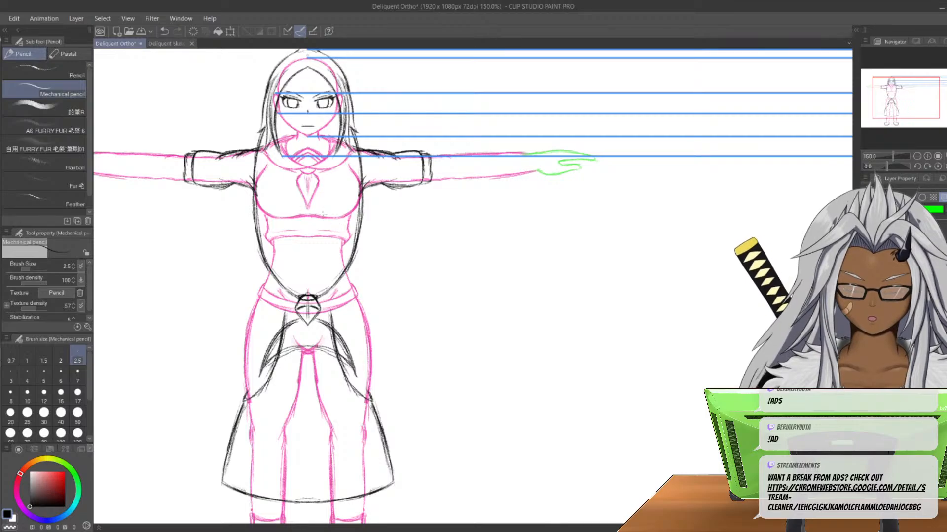
{"action": "scroll", "coordinate": [339, 228], "scroll_direction": "up", "scroll_amount": 2}
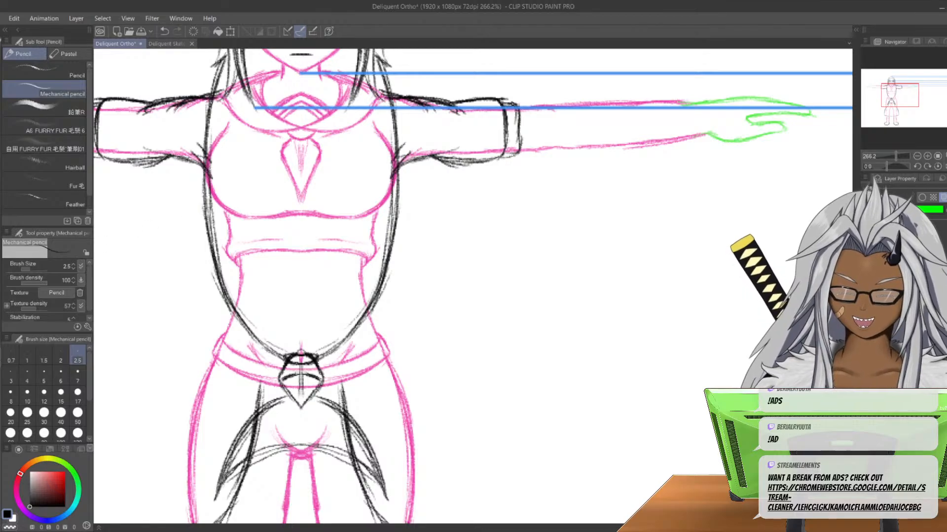
{"action": "key", "text": "u"}
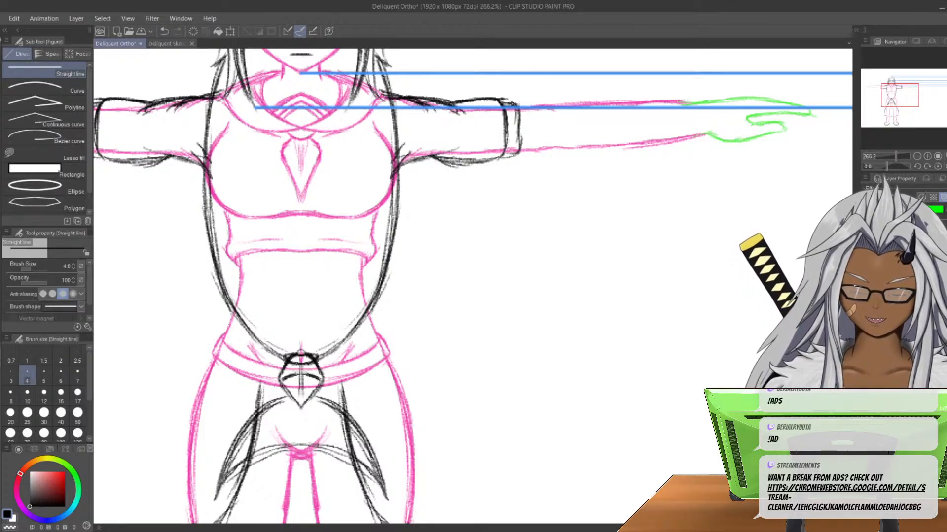
{"action": "left_click_drag", "start_coordinate": [247, 217], "coordinate": [851, 217], "text": "shift"}
{"action": "scroll", "coordinate": [473, 244], "scroll_direction": "down", "scroll_amount": 6}
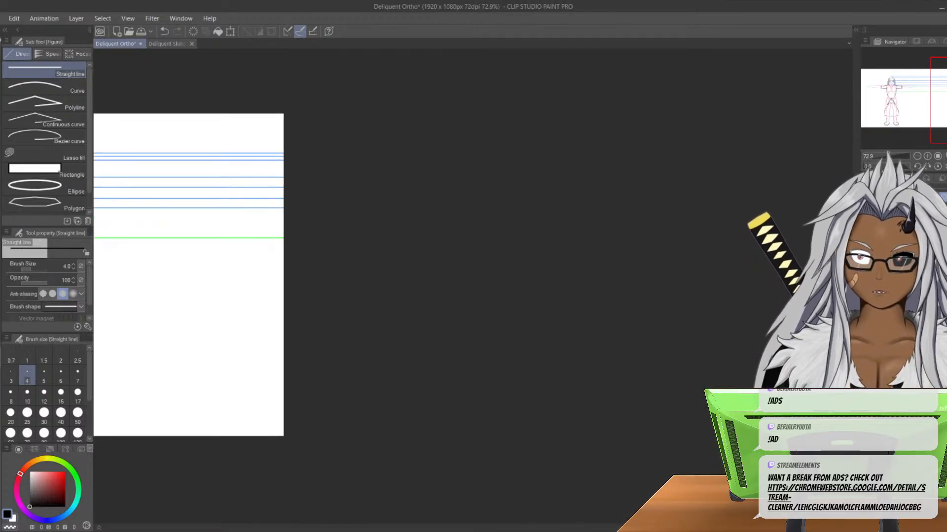
{"action": "middle_click_drag", "start_coordinate": [237, 271], "coordinate": [684, 240]}
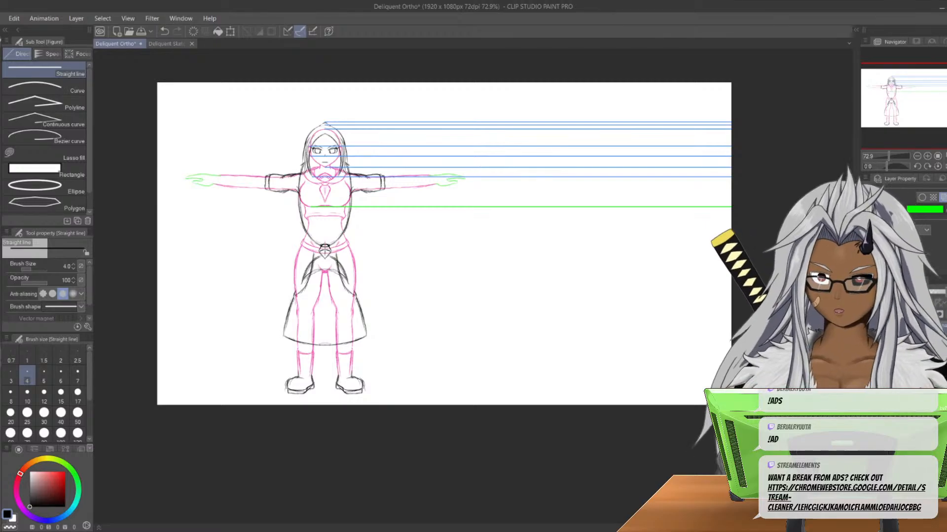
- Add a horizontal green guide line from the lower edge of the sailor collar to the canvas's right edge
{"action": "scroll", "coordinate": [393, 88], "scroll_direction": "up", "scroll_amount": 3}
{"action": "scroll", "coordinate": [225, 329], "scroll_direction": "up", "scroll_amount": 3}
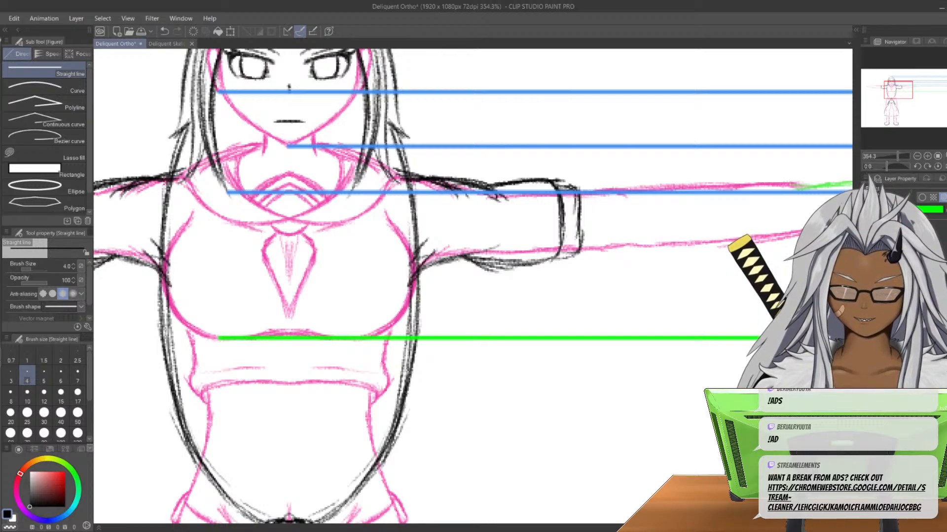
{"action": "left_click_drag", "start_coordinate": [225, 223], "coordinate": [868, 223]}
{"action": "key", "text": "ctrl+minus"}
{"action": "key", "text": "ctrl+minus"}
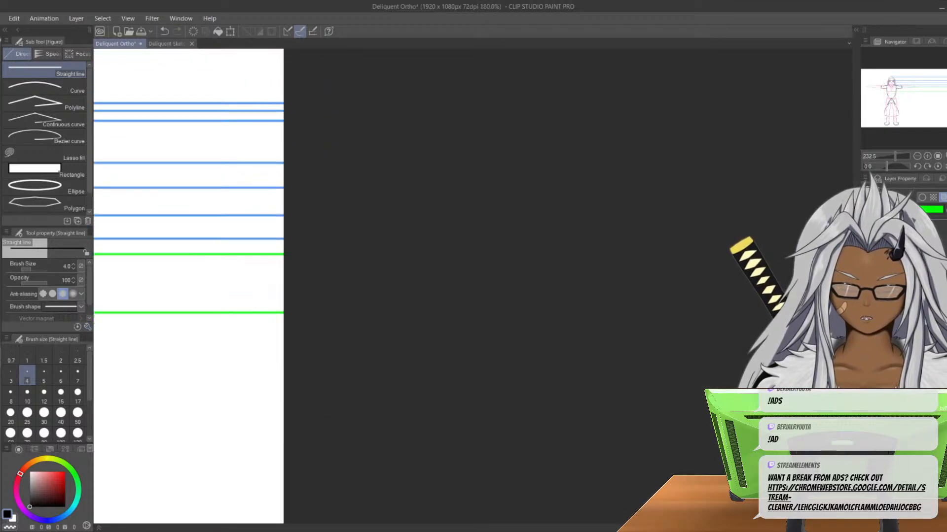
{"action": "key", "text": "ctrl+minus"}
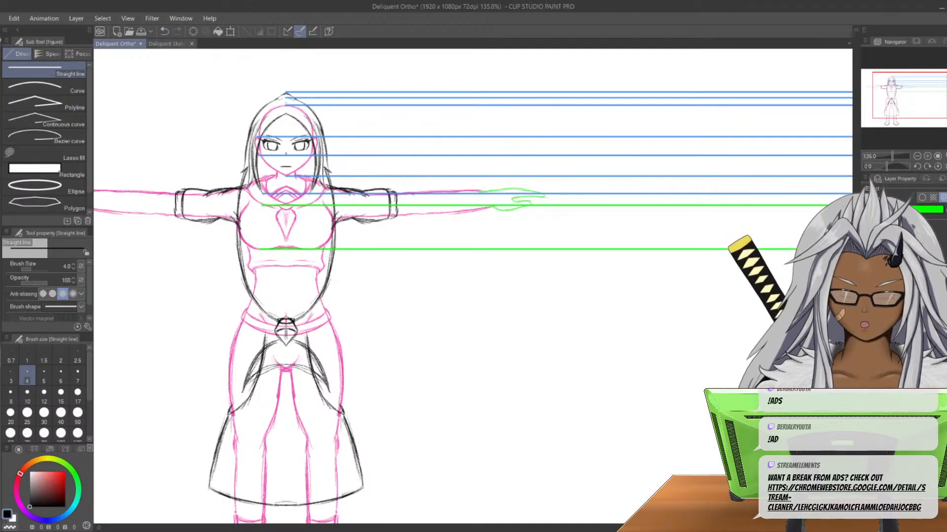
- Draw a horizontal green guide line from the middle of the crop top's hem to the canvas's right edge
{"action": "scroll", "coordinate": [250, 233], "scroll_direction": "up", "scroll_amount": 5}
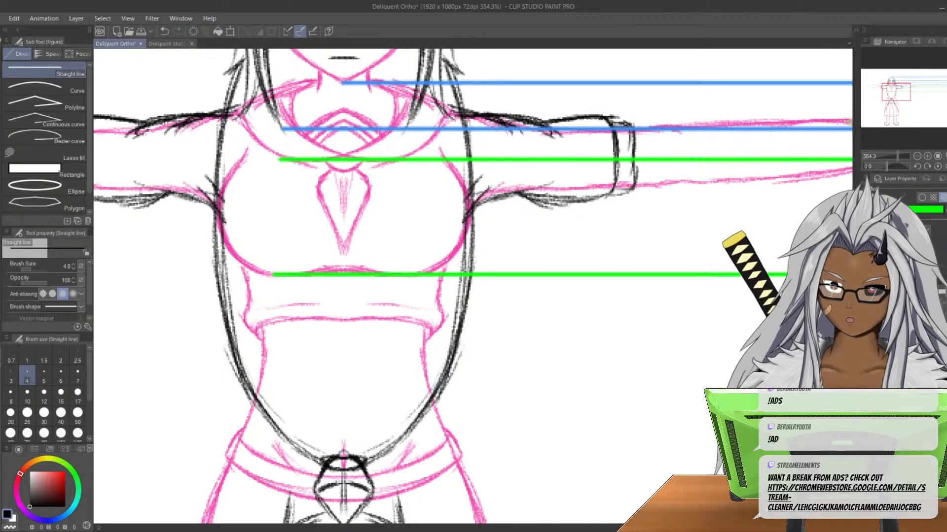
{"action": "left_click_drag", "start_coordinate": [382, 348], "coordinate": [438, 293]}
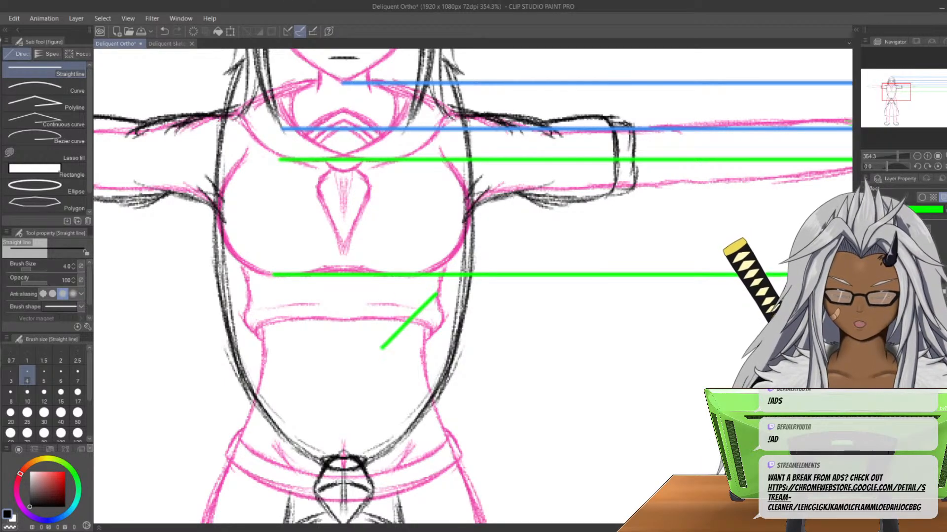
{"action": "key", "text": "ctrl+z"}
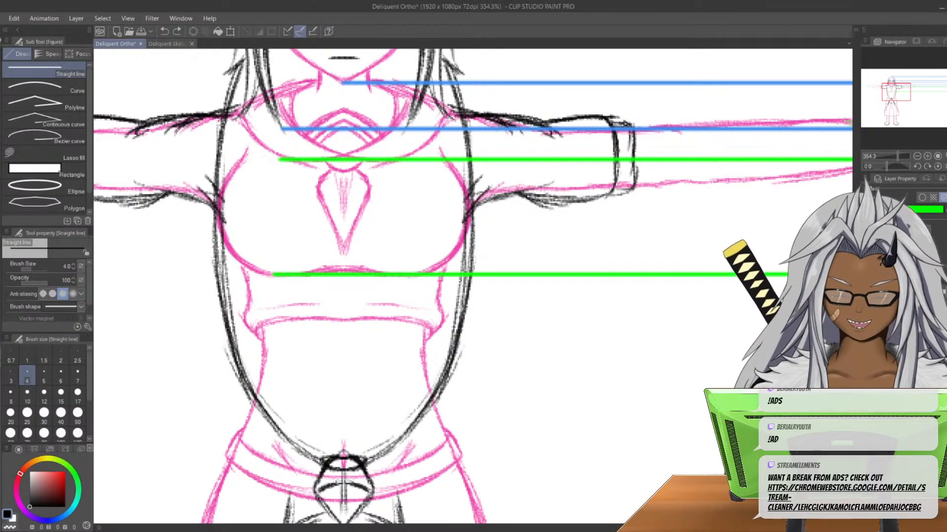
{"action": "middle_click_drag", "start_coordinate": [382, 348], "coordinate": [481, 225]}
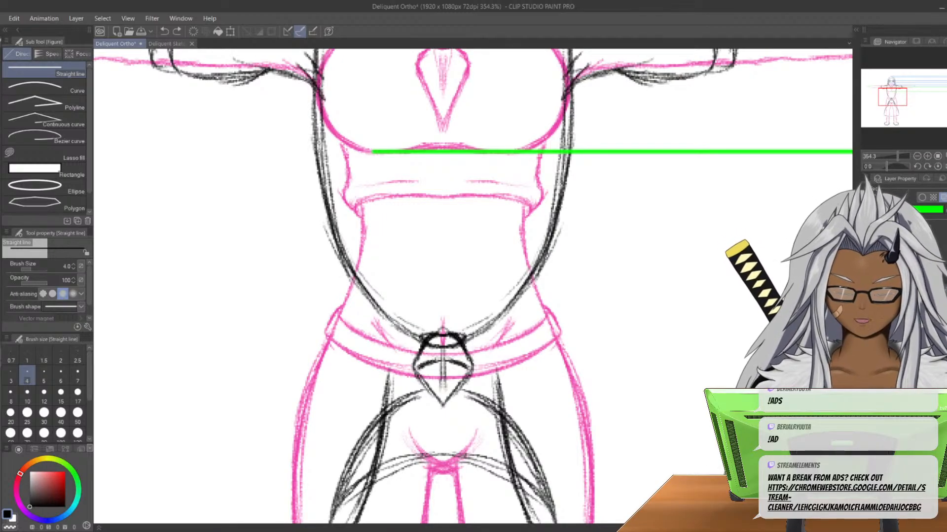
{"action": "left_click_drag", "start_coordinate": [442, 197], "coordinate": [854, 197], "text": "shift"}
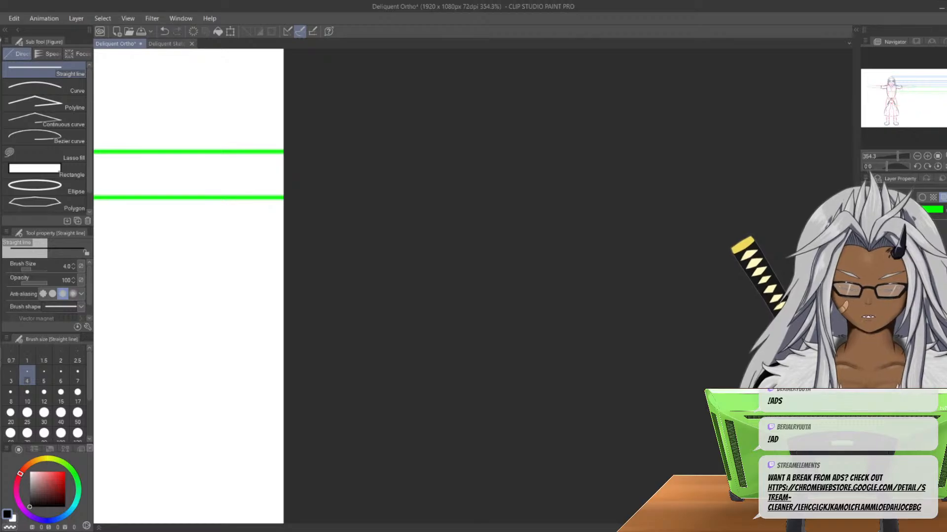
{"action": "scroll", "coordinate": [283, 233], "scroll_direction": "down", "scroll_amount": 4}
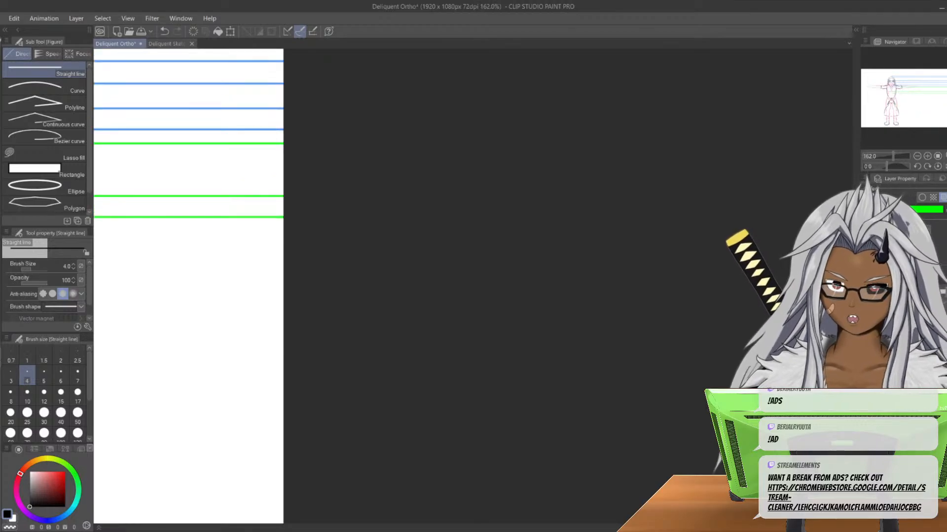
{"action": "mouse_move", "coordinate": [118, 247]}
{"action": "middle_mouse_down"}
{"action": "mouse_move", "coordinate": [640, 224]}
{"action": "mouse_move", "coordinate": [829, 237]}
{"action": "middle_mouse_up"}
{"action": "middle_click_drag", "start_coordinate": [296, 246], "coordinate": [690, 232]}
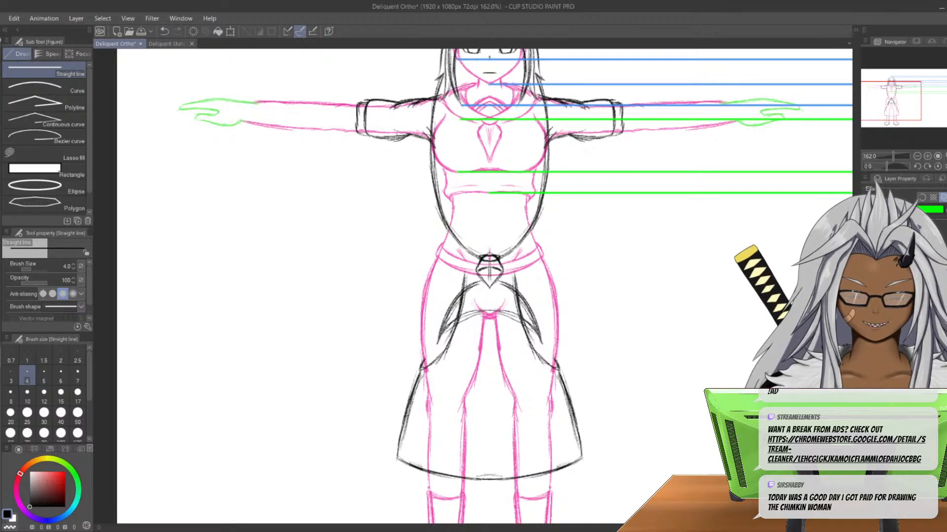
- Extend a horizontal green guide line from the belt's center at the buckle to the canvas's right edge
{"action": "scroll", "coordinate": [500, 264], "scroll_direction": "up", "scroll_amount": 3}
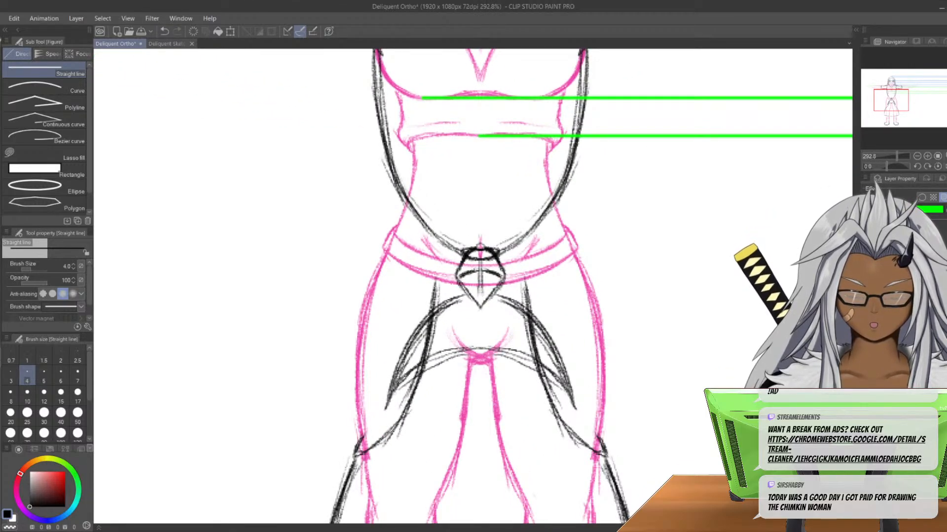
{"action": "left_click_drag", "start_coordinate": [480, 263], "coordinate": [867, 262], "text": "shift"}
{"action": "scroll", "coordinate": [472, 245], "scroll_direction": "down", "scroll_amount": 5}
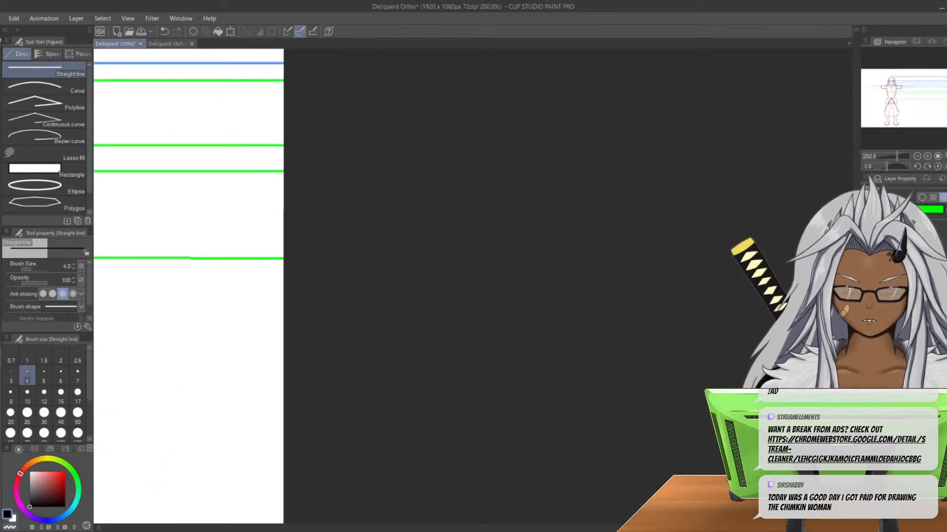
{"action": "scroll", "coordinate": [472, 241], "scroll_direction": "down", "scroll_amount": 2}
{"action": "middle_click_drag", "start_coordinate": [153, 247], "coordinate": [794, 215]}
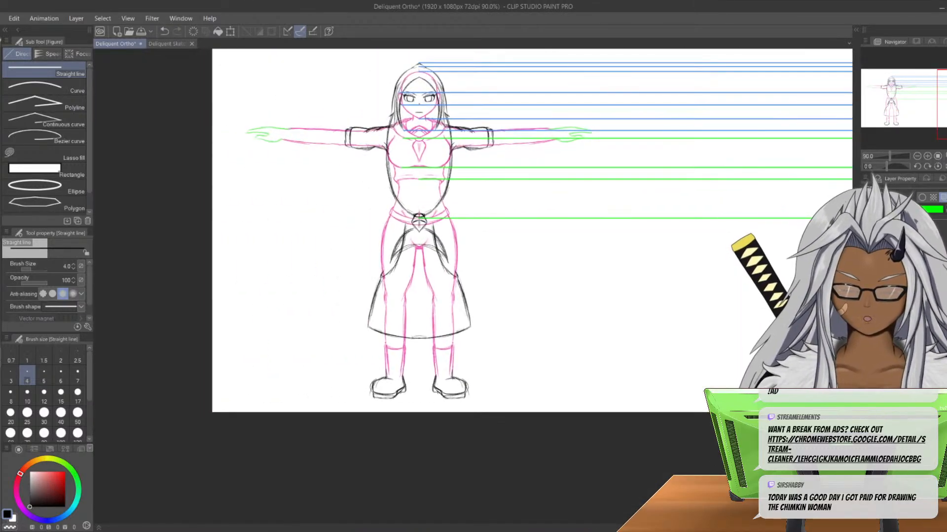
{"action": "scroll", "coordinate": [435, 218], "scroll_direction": "up", "scroll_amount": 7}
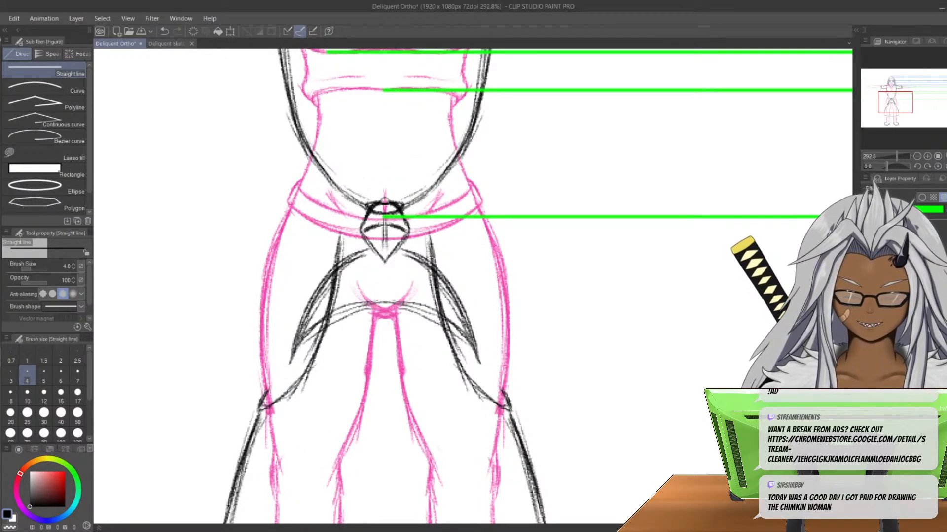
- Draw a horizontal green guide line from the torso's centerline just above the belt buckle to the canvas's right edge
{"action": "left_click_drag", "start_coordinate": [384, 177], "coordinate": [858, 177], "text": "shift"}
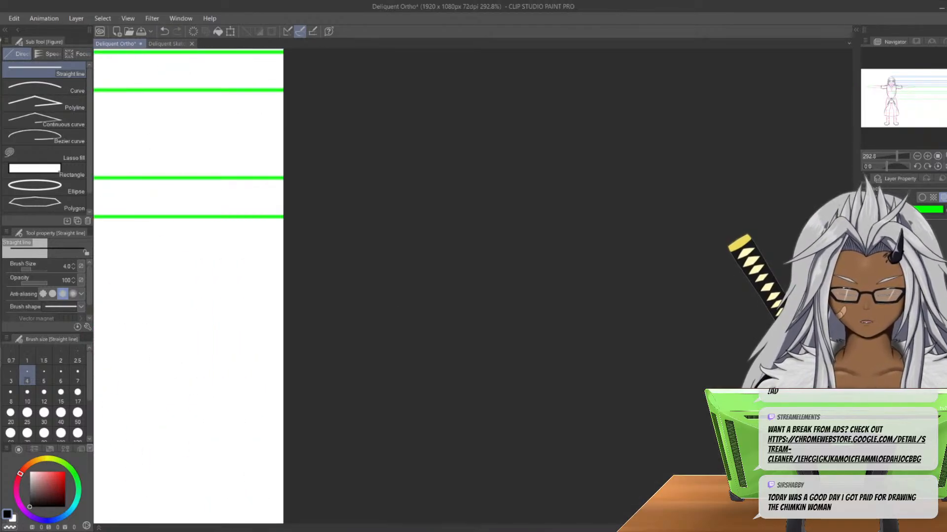
{"action": "scroll", "coordinate": [838, 190], "scroll_direction": "down", "scroll_amount": 2}
{"action": "middle_click_drag", "start_coordinate": [119, 232], "coordinate": [848, 207]}
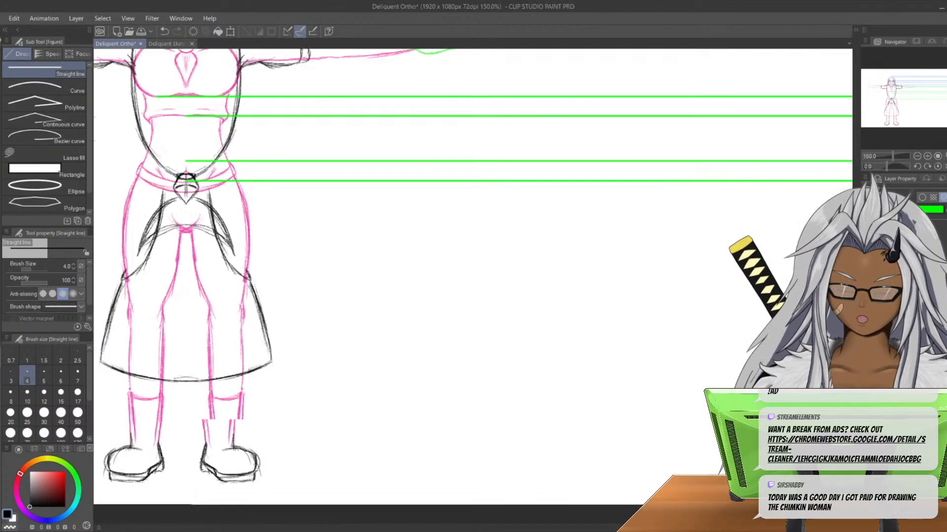
- Add a horizontal green guide line from the center of the belt's lower edge, behind the buckle, to the canvas's right edge
{"action": "middle_click_drag", "start_coordinate": [395, 296], "coordinate": [551, 294]}
{"action": "scroll", "coordinate": [353, 189], "scroll_direction": "up", "scroll_amount": 3}
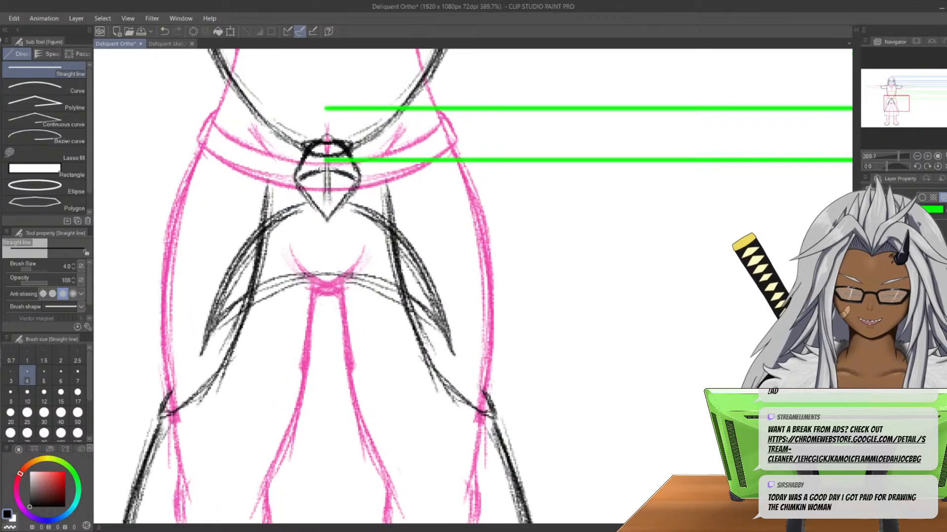
{"action": "middle_click_drag", "start_coordinate": [353, 190], "coordinate": [488, 265]}
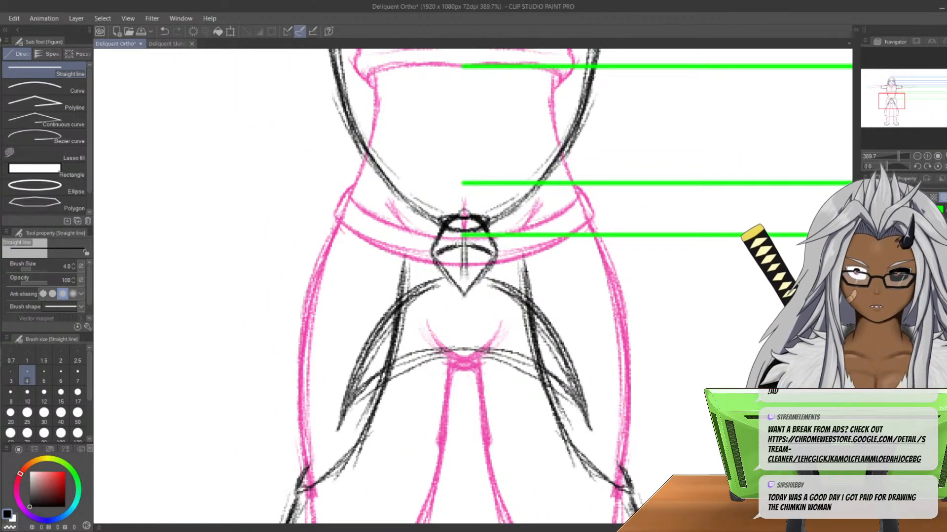
{"action": "scroll", "coordinate": [500, 210], "scroll_direction": "down", "scroll_amount": 3}
{"action": "scroll", "coordinate": [468, 247], "scroll_direction": "down", "scroll_amount": 2}
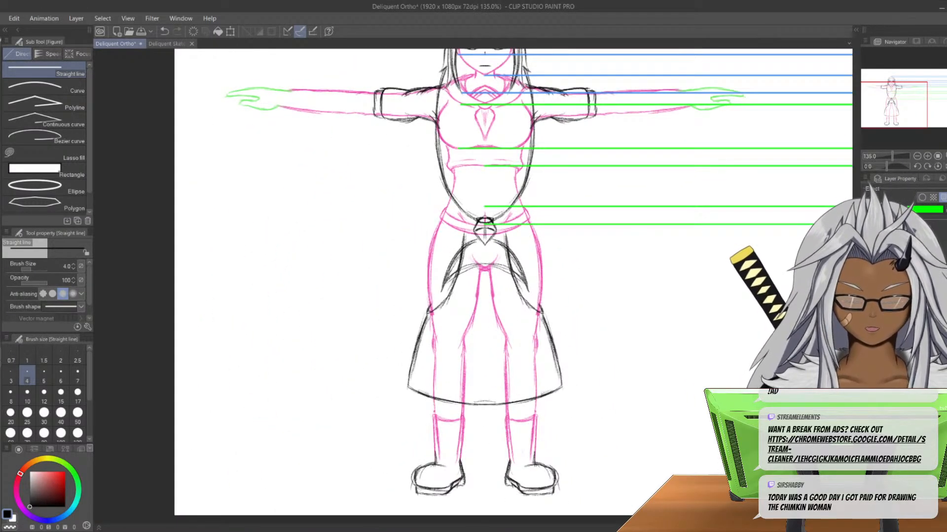
{"action": "scroll", "coordinate": [468, 246], "scroll_direction": "up", "scroll_amount": 3}
{"action": "scroll", "coordinate": [492, 207], "scroll_direction": "up", "scroll_amount": 3}
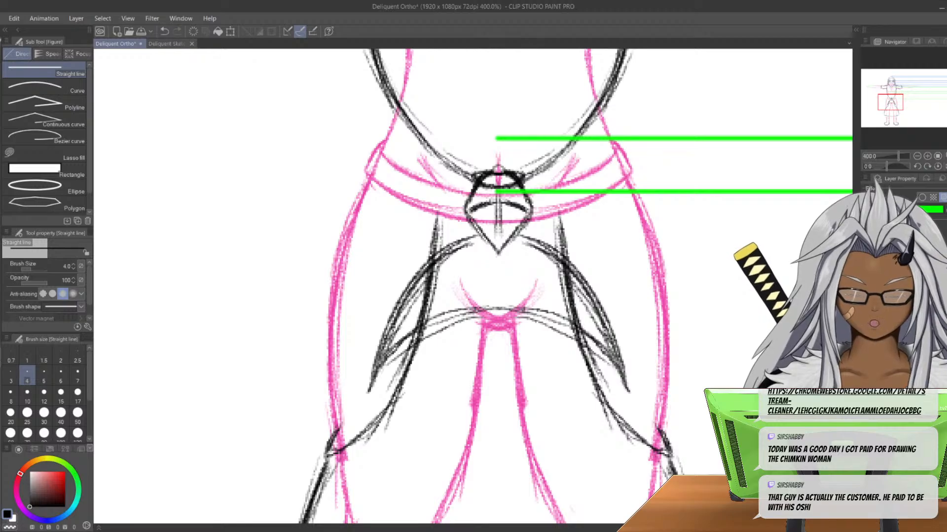
{"action": "left_click_drag", "start_coordinate": [497, 223], "coordinate": [851, 223]}
- Draw a horizontal green guide line from the coat skirt's upper side corner at the outer thigh to the canvas's right edge
{"action": "scroll", "coordinate": [283, 222], "scroll_direction": "down", "scroll_amount": 4}
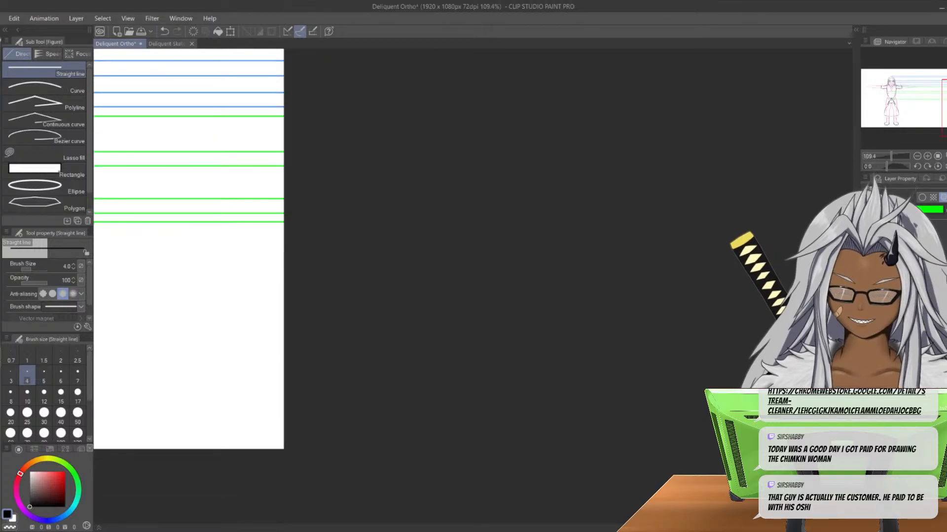
{"action": "middle_click_drag", "start_coordinate": [138, 247], "coordinate": [763, 253]}
{"action": "middle_click_drag", "start_coordinate": [247, 271], "coordinate": [646, 186]}
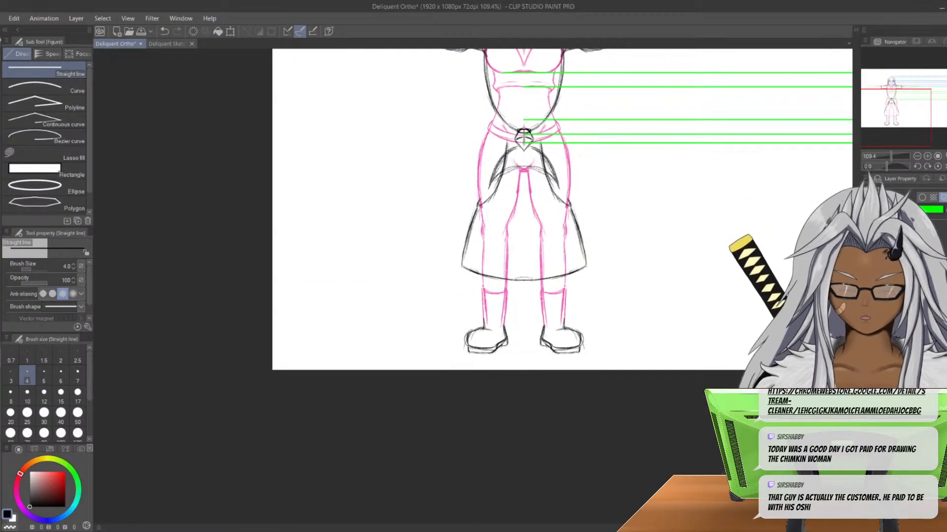
{"action": "scroll", "coordinate": [554, 229], "scroll_direction": "up", "scroll_amount": 5}
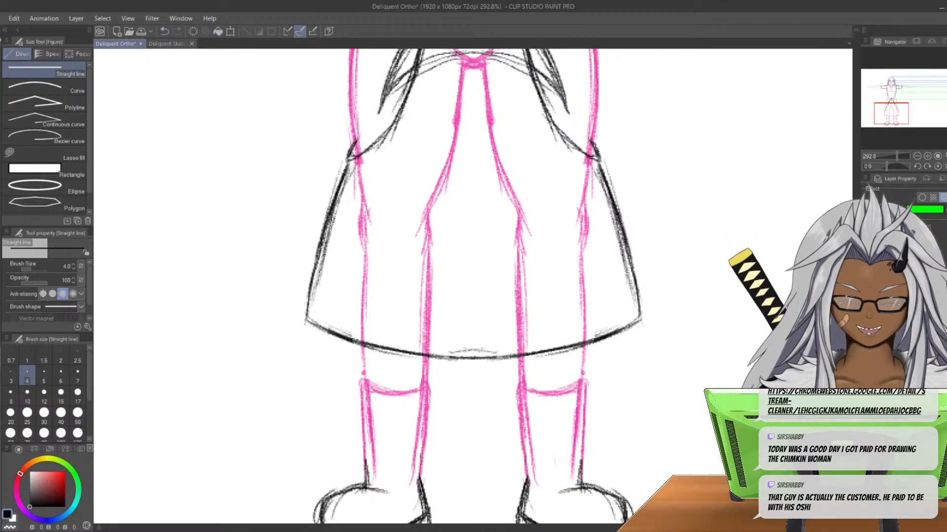
{"action": "left_click_drag", "start_coordinate": [344, 158], "coordinate": [851, 158]}
- Extend a horizontal green guide line from the lowest point of the coat skirt's hem to the canvas's right edge
{"action": "scroll", "coordinate": [276, 215], "scroll_direction": "down", "scroll_amount": 5}
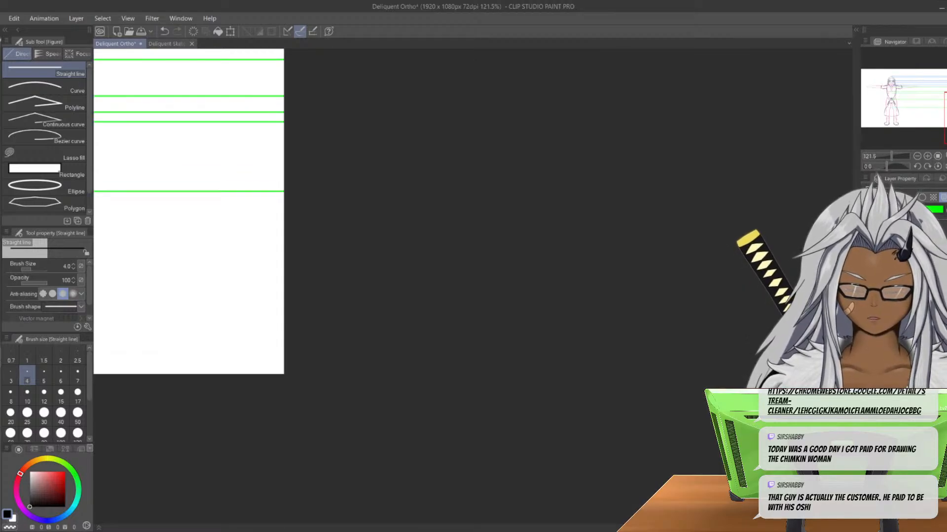
{"action": "middle_click_drag", "start_coordinate": [148, 177], "coordinate": [620, 185]}
{"action": "middle_click_drag", "start_coordinate": [148, 198], "coordinate": [745, 257]}
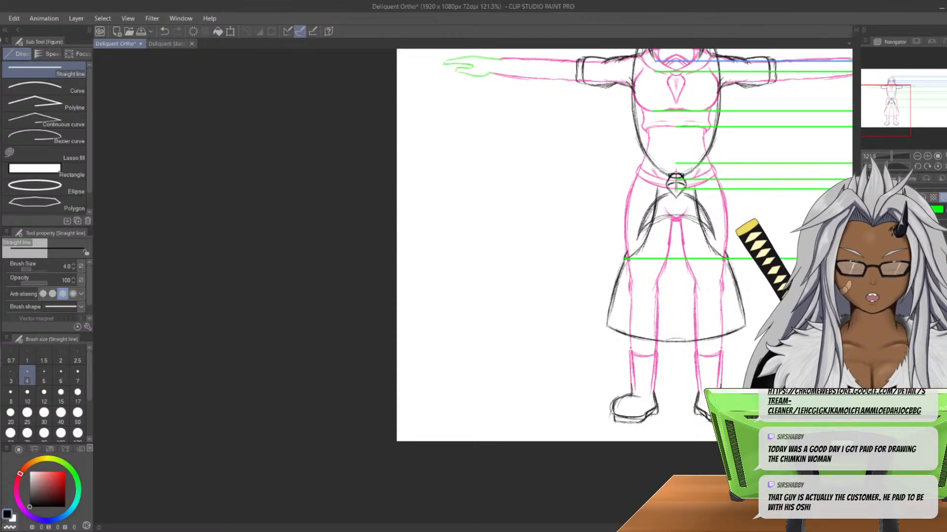
{"action": "scroll", "coordinate": [679, 364], "scroll_direction": "up", "scroll_amount": 2}
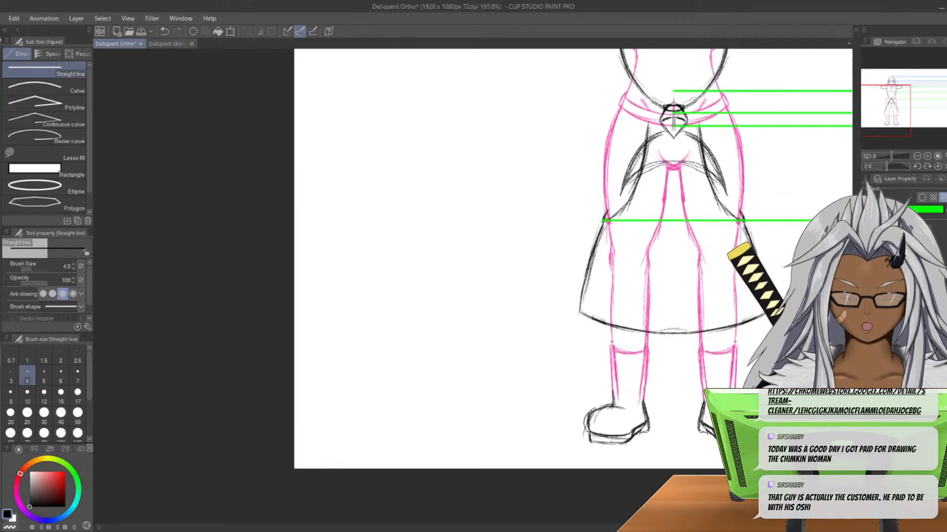
{"action": "scroll", "coordinate": [685, 336], "scroll_direction": "up", "scroll_amount": 4}
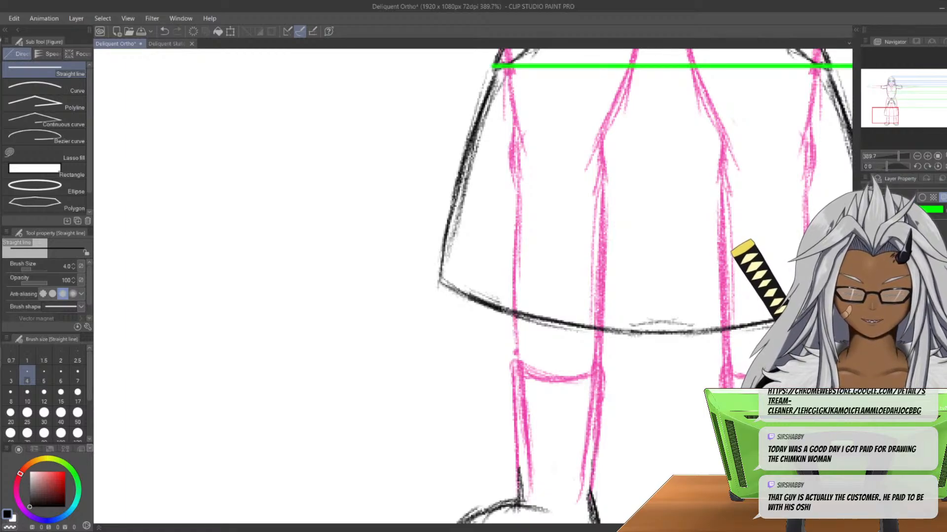
{"action": "left_click_drag", "start_coordinate": [662, 335], "coordinate": [858, 335], "text": "shift"}
- Draw a horizontal green guide line from the curved band on the shin just below the coat hem to the canvas's right edge
{"action": "scroll", "coordinate": [188, 267], "scroll_direction": "down", "scroll_amount": 5}
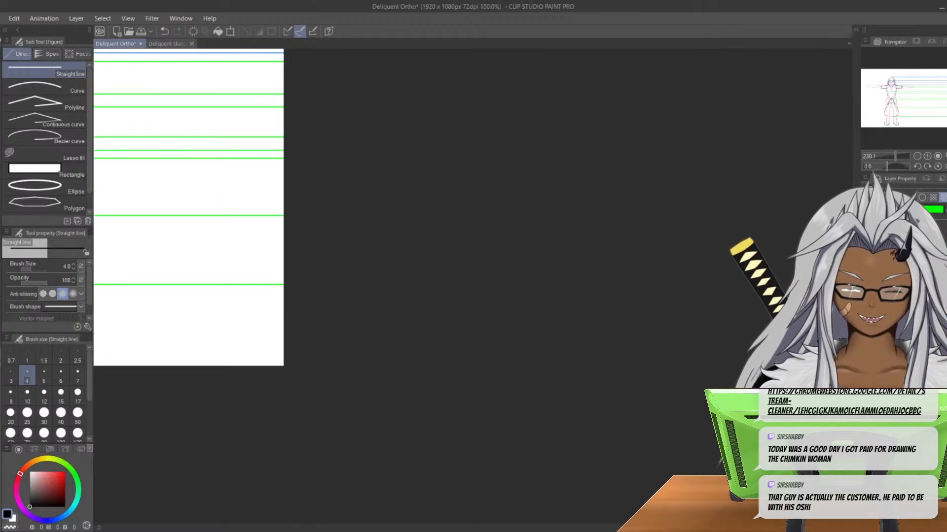
{"action": "middle_click_drag", "start_coordinate": [188, 268], "coordinate": [621, 261]}
{"action": "middle_click_drag", "start_coordinate": [189, 246], "coordinate": [563, 292]}
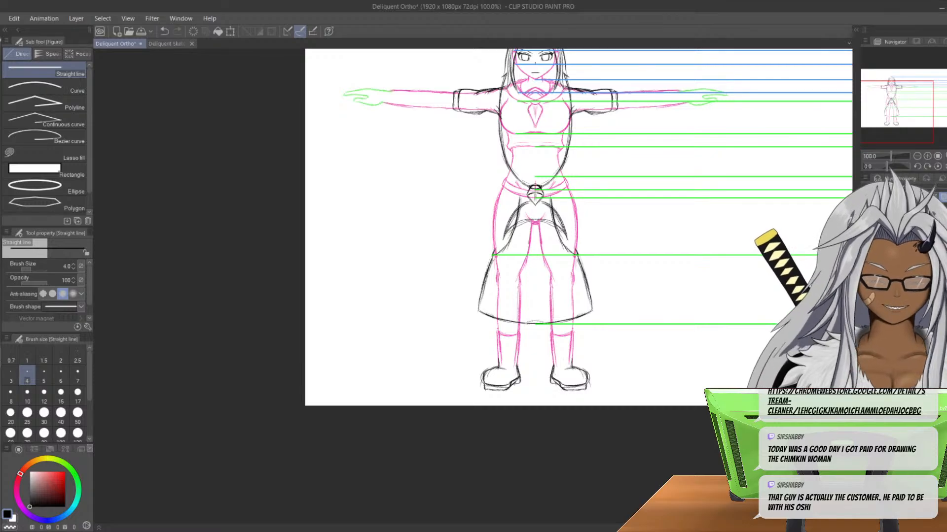
{"action": "scroll", "coordinate": [553, 69], "scroll_direction": "up", "scroll_amount": 4}
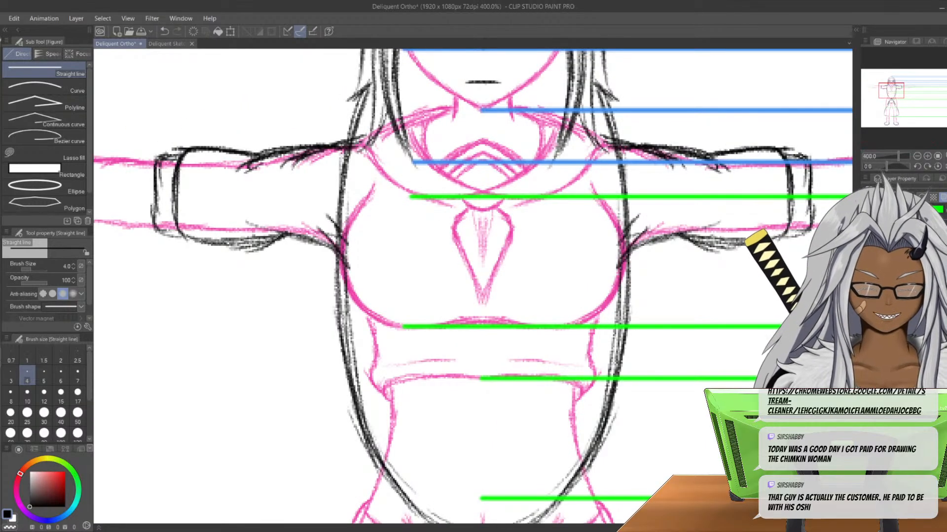
{"action": "middle_click_drag", "start_coordinate": [553, 70], "coordinate": [474, 178]}
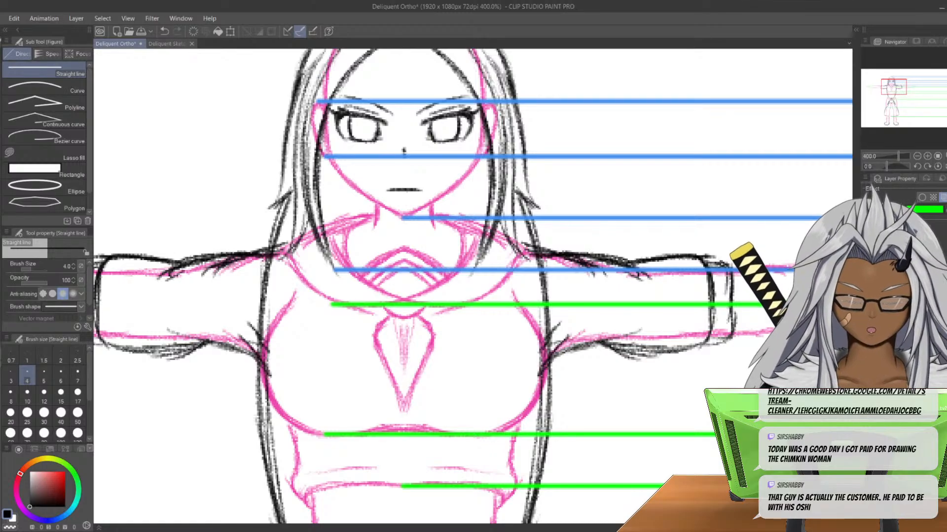
{"action": "scroll", "coordinate": [594, 196], "scroll_direction": "down", "scroll_amount": 4}
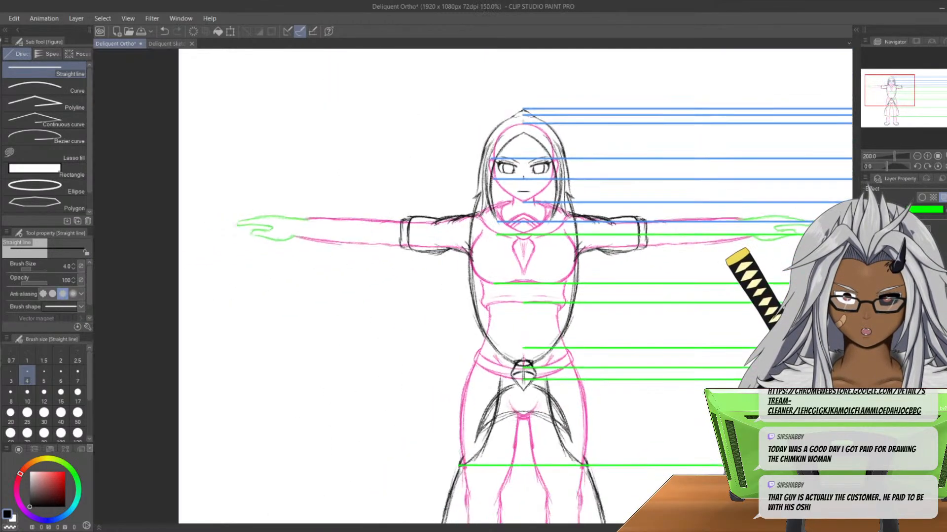
{"action": "scroll", "coordinate": [657, 374], "scroll_direction": "down", "scroll_amount": 3}
{"action": "scroll", "coordinate": [657, 374], "scroll_direction": "up", "scroll_amount": 2}
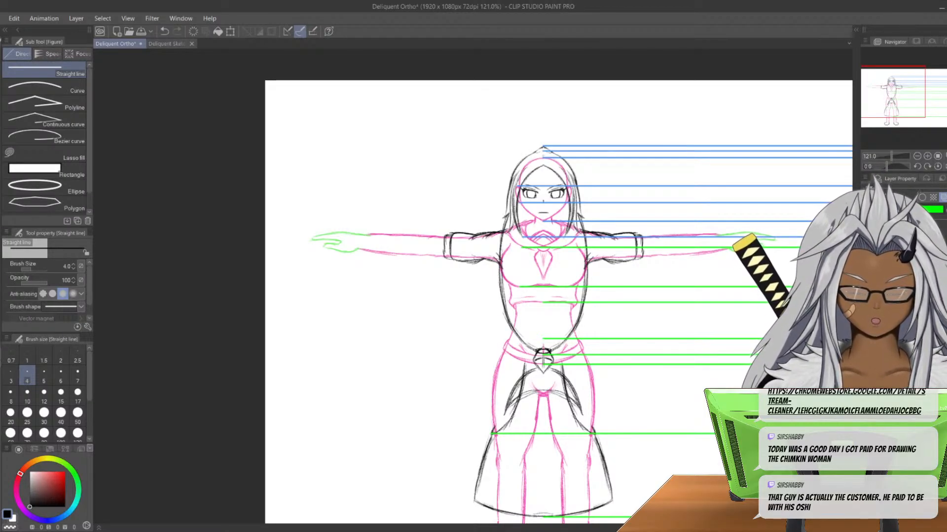
{"action": "middle_click_drag", "start_coordinate": [474, 345], "coordinate": [485, 170]}
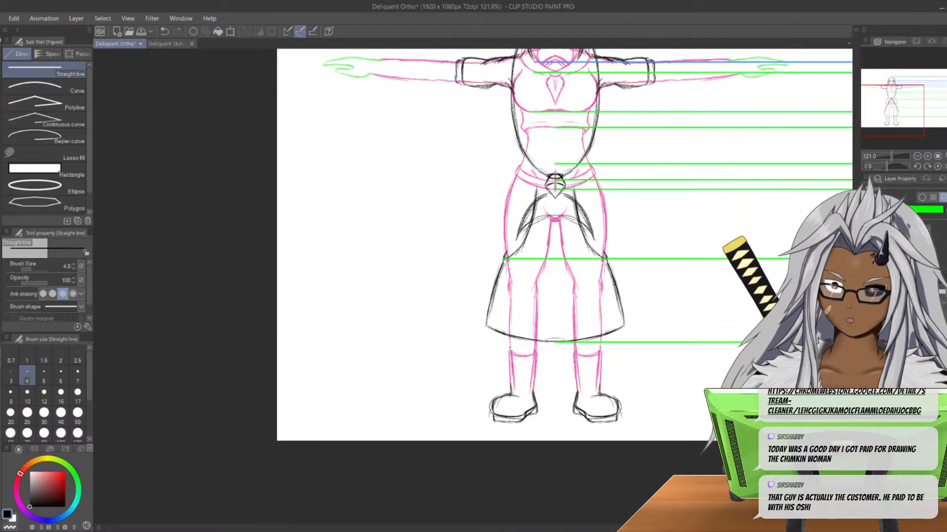
{"action": "scroll", "coordinate": [589, 374], "scroll_direction": "up", "scroll_amount": 8}
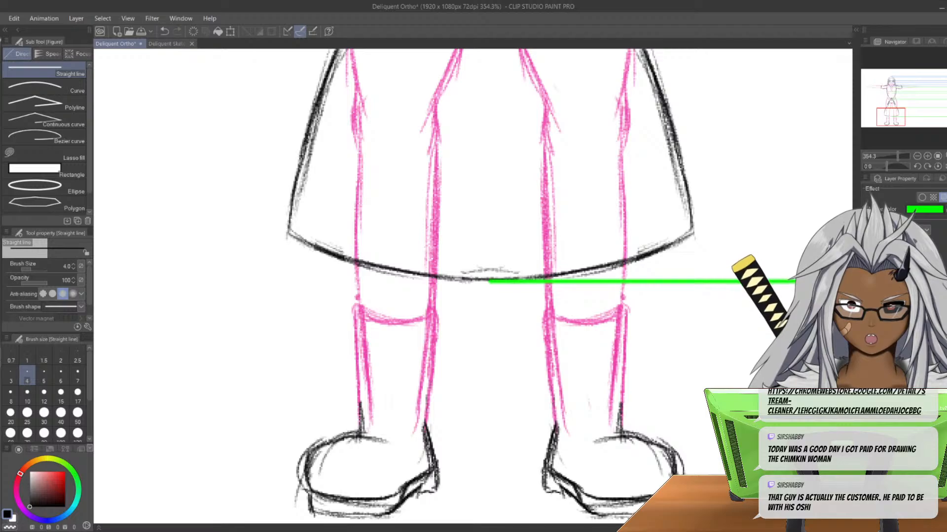
{"action": "left_click_drag", "start_coordinate": [394, 322], "coordinate": [850, 322], "text": "shift"}
- Add a horizontal green guide line from the top of the shoe at the ankle to the canvas's right edge
{"action": "scroll", "coordinate": [283, 265], "scroll_direction": "down", "scroll_amount": 3}
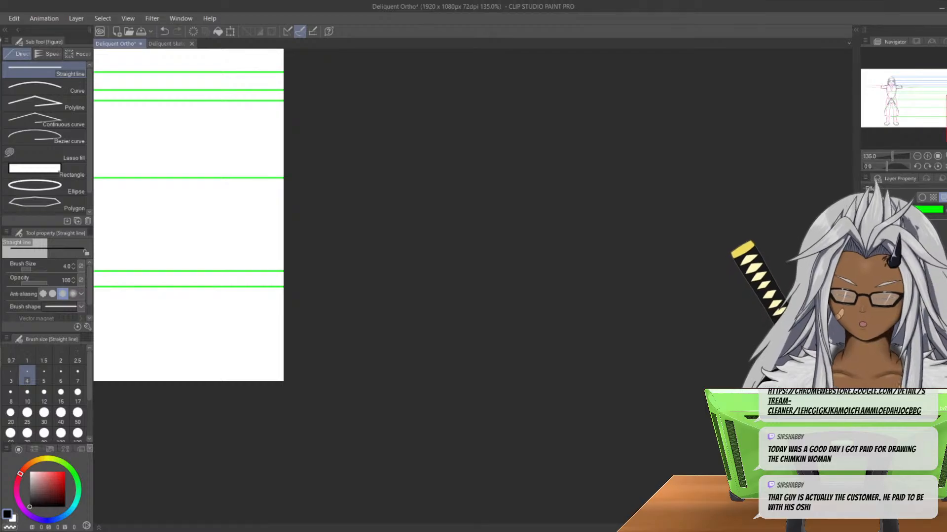
{"action": "middle_click_drag", "start_coordinate": [148, 198], "coordinate": [813, 306]}
{"action": "middle_click_drag", "start_coordinate": [444, 197], "coordinate": [468, 289]}
{"action": "middle_click_drag", "start_coordinate": [491, 508], "coordinate": [498, 215]}
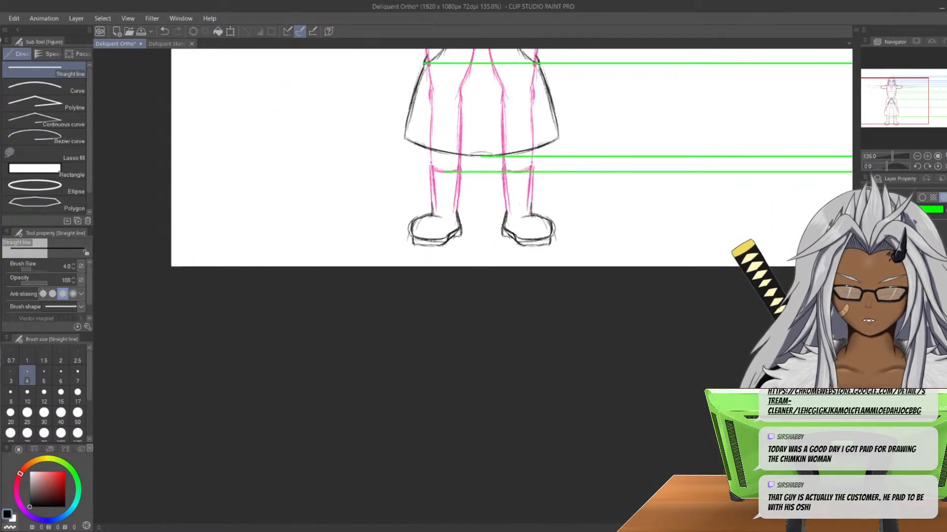
{"action": "scroll", "coordinate": [497, 244], "scroll_direction": "up", "scroll_amount": 3}
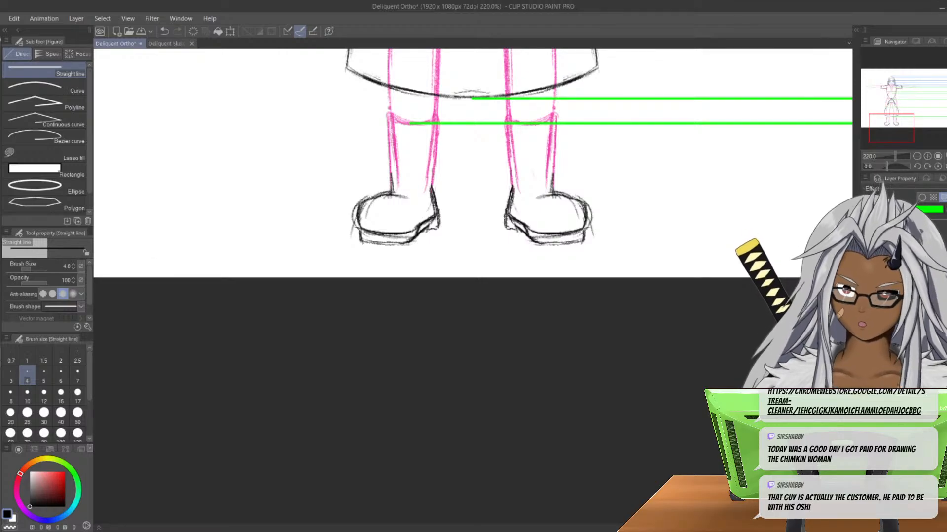
{"action": "left_click_drag", "start_coordinate": [382, 194], "coordinate": [858, 195]}
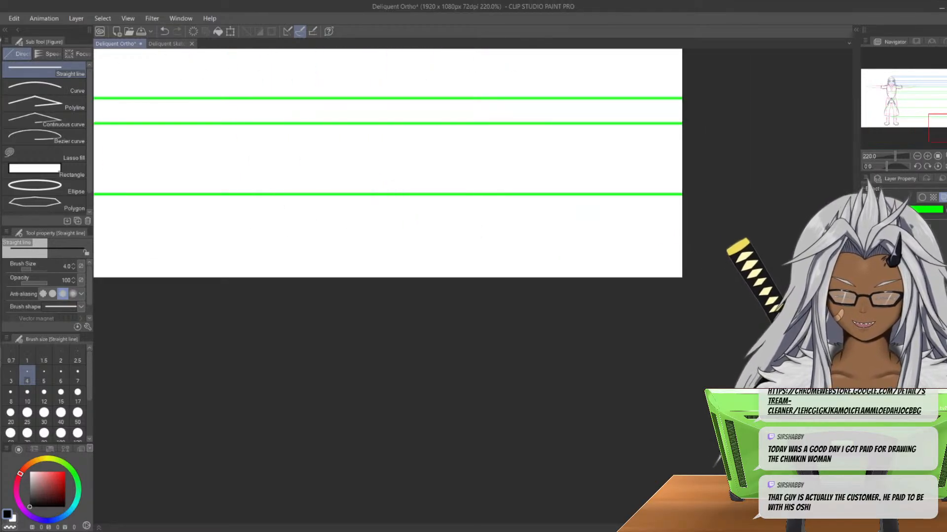
- Erase the thin soles sketched beneath both shoes, keeping the upper shoe outlines
{"action": "middle_click_drag", "start_coordinate": [443, 237], "coordinate": [641, 203]}
{"action": "middle_click_drag", "start_coordinate": [296, 197], "coordinate": [762, 315]}
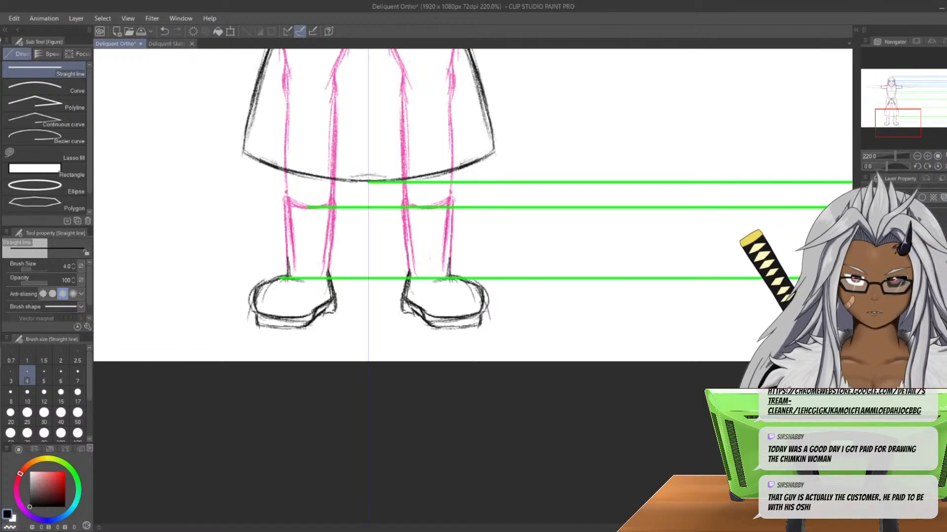
{"action": "key", "text": "ctrl+plus"}
{"action": "key", "text": "ctrl+plus"}
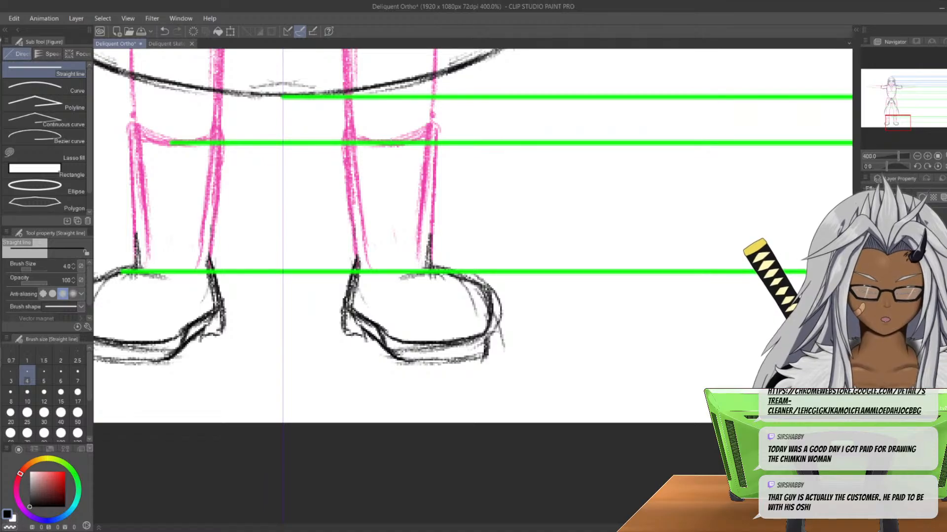
{"action": "middle_click_drag", "start_coordinate": [502, 299], "coordinate": [572, 209]}
{"action": "key", "text": "e"}
{"action": "mouse_move", "coordinate": [572, 209]}
{"action": "left_mouse_down"}
{"action": "mouse_move", "coordinate": [575, 249]}
{"action": "mouse_move", "coordinate": [539, 270]}
{"action": "mouse_move", "coordinate": [452, 267]}
{"action": "left_mouse_up"}
{"action": "key", "text": "u"}
{"action": "left_click_drag", "start_coordinate": [554, 281], "coordinate": [554, 244]}
{"action": "key", "text": "ctrl+z"}
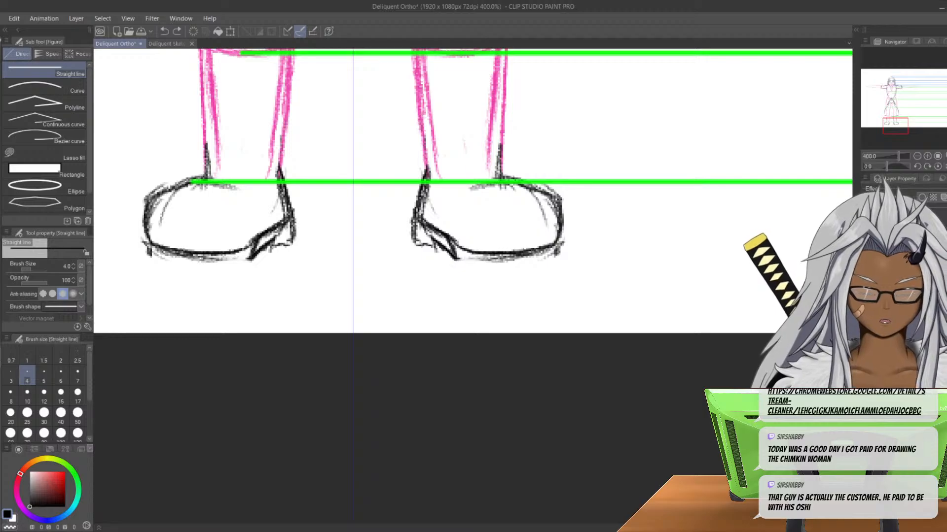
- Sketch thick platform soles and separate heels under both shoes with the mechanical pencil at size 2.5, and erase stray toe lines
{"action": "key", "text": "p"}
{"action": "mouse_move", "coordinate": [557, 248]}
{"action": "left_mouse_down"}
{"action": "mouse_move", "coordinate": [555, 286]}
{"action": "mouse_move", "coordinate": [557, 259]}
{"action": "mouse_move", "coordinate": [486, 290]}
{"action": "left_mouse_up"}
{"action": "left_click_drag", "start_coordinate": [557, 285], "coordinate": [471, 288]}
{"action": "mouse_move", "coordinate": [557, 285]}
{"action": "left_mouse_down"}
{"action": "mouse_move", "coordinate": [464, 290]}
{"action": "mouse_move", "coordinate": [440, 247]}
{"action": "left_mouse_up"}
{"action": "mouse_move", "coordinate": [462, 285]}
{"action": "left_mouse_down"}
{"action": "mouse_move", "coordinate": [436, 236]}
{"action": "mouse_move", "coordinate": [435, 255]}
{"action": "left_mouse_up"}
{"action": "mouse_move", "coordinate": [432, 235]}
{"action": "left_mouse_down"}
{"action": "mouse_move", "coordinate": [434, 266]}
{"action": "mouse_move", "coordinate": [446, 262]}
{"action": "mouse_move", "coordinate": [434, 265]}
{"action": "mouse_move", "coordinate": [408, 248]}
{"action": "mouse_move", "coordinate": [424, 263]}
{"action": "left_mouse_up"}
{"action": "mouse_move", "coordinate": [414, 215]}
{"action": "left_mouse_down"}
{"action": "mouse_move", "coordinate": [414, 253]}
{"action": "mouse_move", "coordinate": [442, 266]}
{"action": "left_mouse_up"}
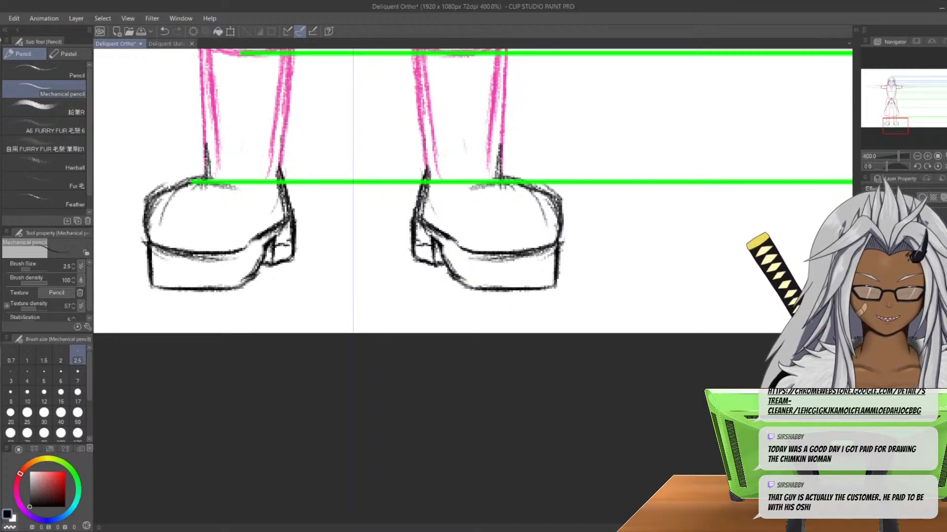
{"action": "key", "text": "e"}
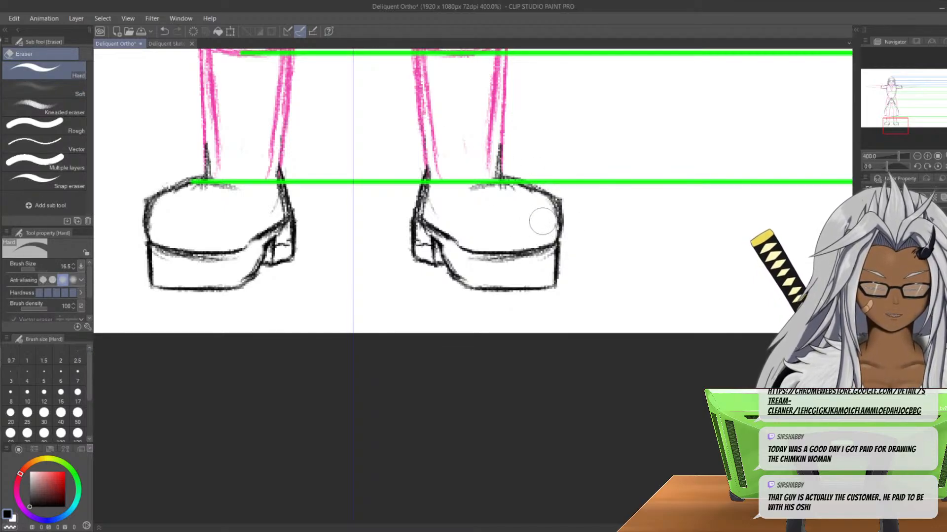
{"action": "key", "text": "p"}
- Draw a straight horizontal green guide line, brush size 4, from the bottom of the platform sole to the canvas's right edge
{"action": "scroll", "coordinate": [566, 245], "scroll_direction": "down", "scroll_amount": 3}
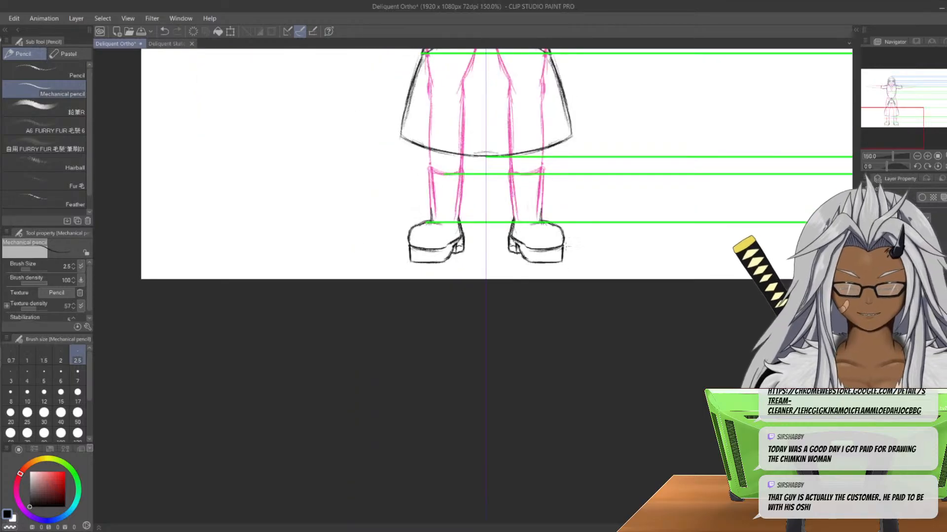
{"action": "middle_click_drag", "start_coordinate": [486, 148], "coordinate": [459, 268]}
{"action": "middle_click_drag", "start_coordinate": [367, 171], "coordinate": [352, 130]}
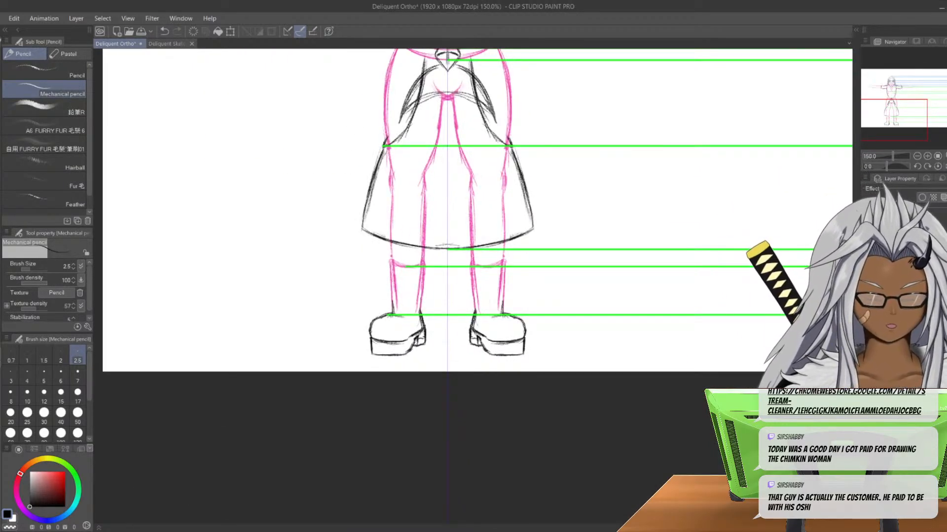
{"action": "key", "text": "u"}
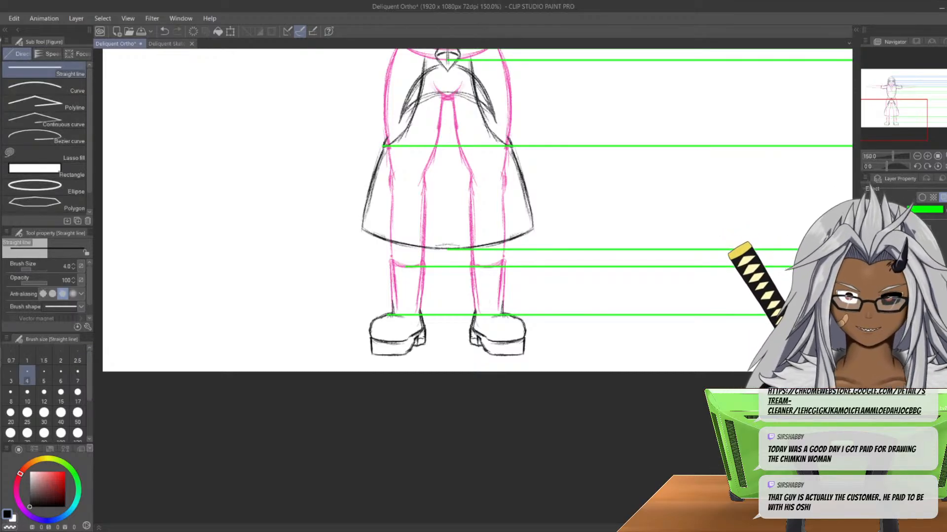
{"action": "scroll", "coordinate": [406, 355], "scroll_direction": "up", "scroll_amount": 5}
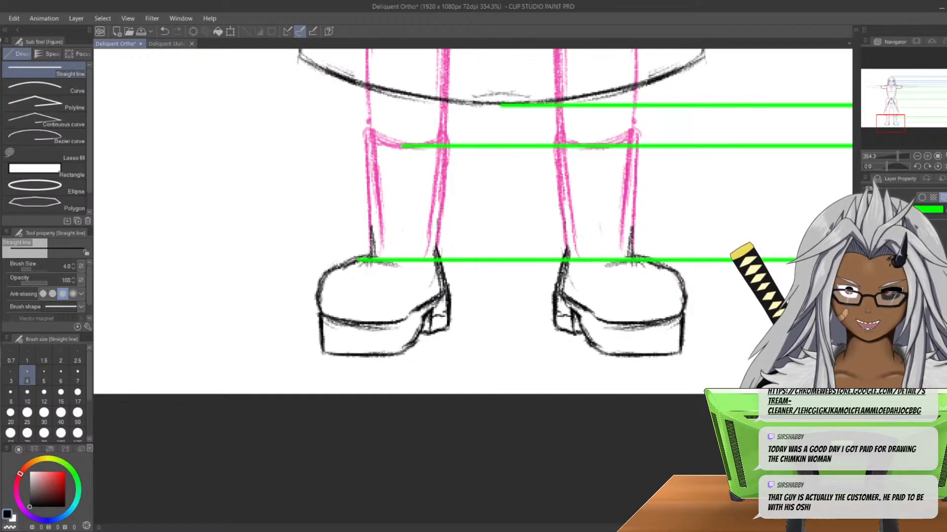
{"action": "left_click_drag", "start_coordinate": [358, 355], "coordinate": [858, 355]}
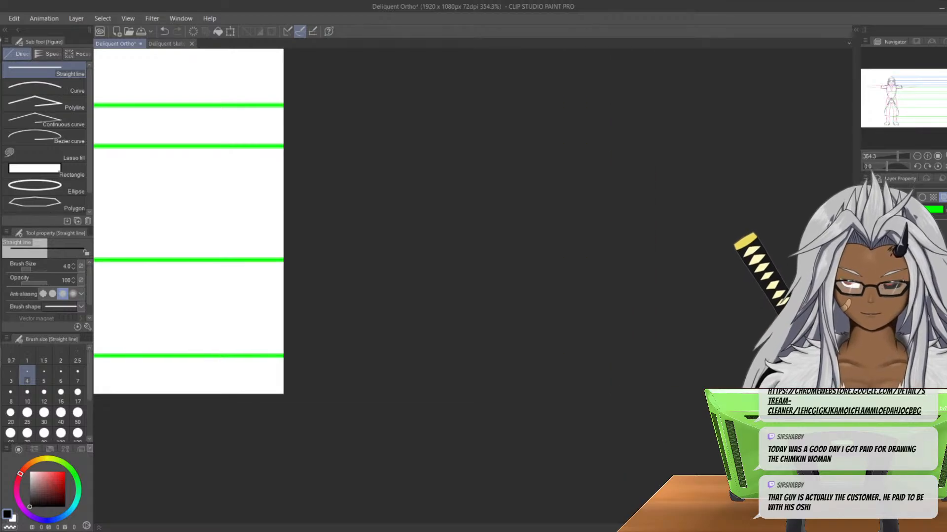
- Sketch a rough circle for the side-view skull beside the front-view head, using the mechanical pencil at size 2.5
{"action": "scroll", "coordinate": [188, 276], "scroll_direction": "down", "scroll_amount": 5}
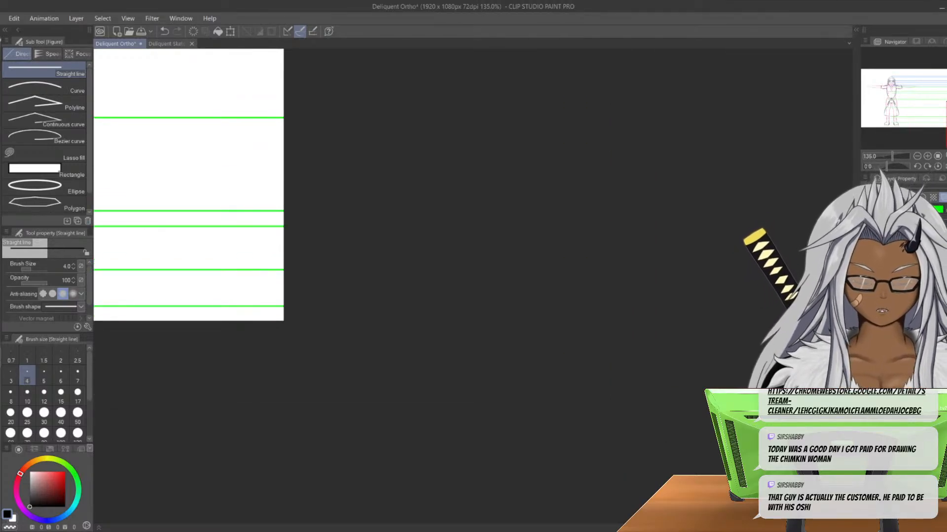
{"action": "middle_click_drag", "start_coordinate": [207, 207], "coordinate": [662, 328]}
{"action": "middle_click_drag", "start_coordinate": [114, 207], "coordinate": [834, 330]}
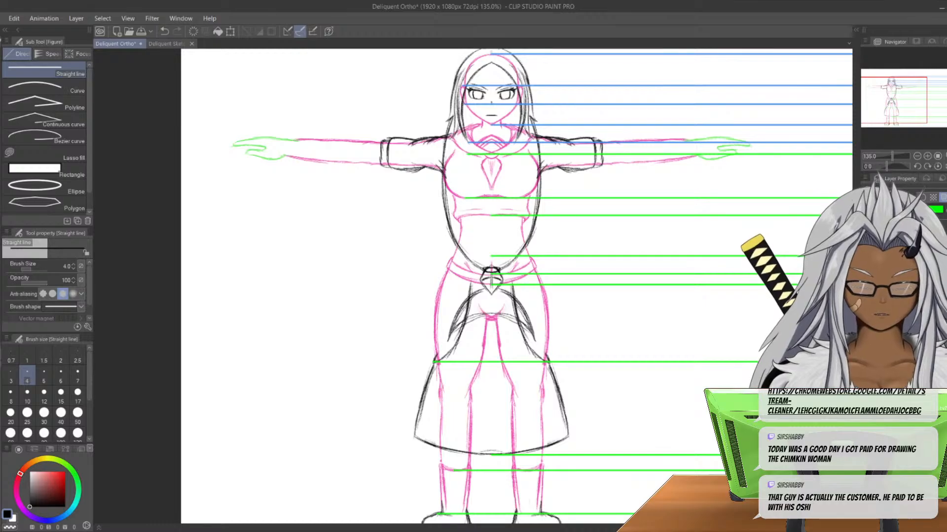
{"action": "middle_click_drag", "start_coordinate": [486, 99], "coordinate": [266, 223]}
{"action": "scroll", "coordinate": [469, 305], "scroll_direction": "up", "scroll_amount": 2}
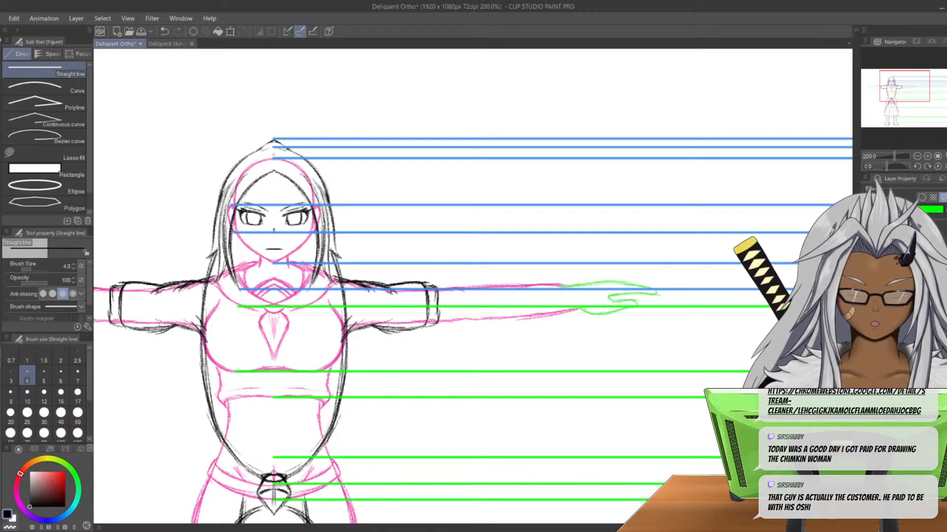
{"action": "middle_click_drag", "start_coordinate": [592, 296], "coordinate": [139, 266]}
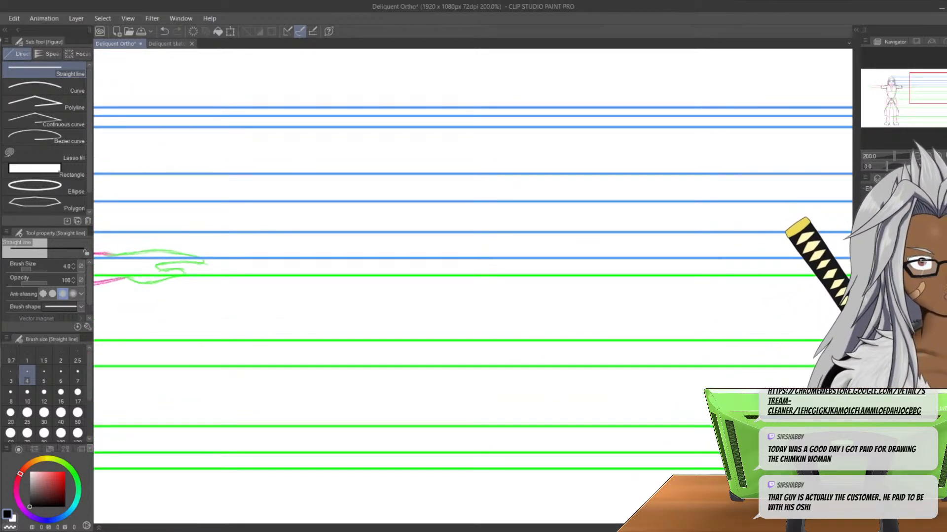
{"action": "key", "text": "p"}
{"action": "middle_click_drag", "start_coordinate": [238, 326], "coordinate": [742, 343]}
{"action": "scroll", "coordinate": [758, 326], "scroll_direction": "up", "scroll_amount": 2}
{"action": "mouse_move", "coordinate": [163, 212]}
{"action": "middle_mouse_down"}
{"action": "mouse_move", "coordinate": [743, 327]}
{"action": "mouse_move", "coordinate": [628, 334]}
{"action": "middle_mouse_up"}
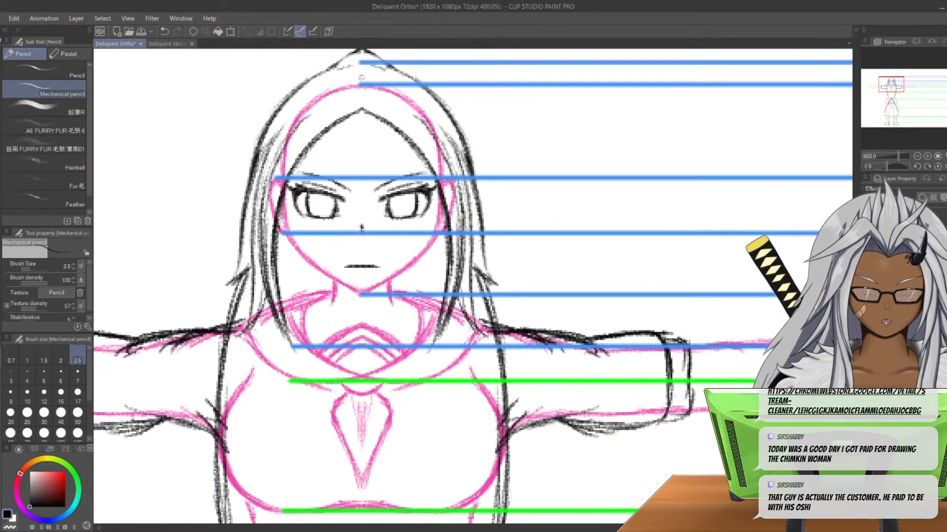
{"action": "scroll", "coordinate": [267, 301], "scroll_direction": "down", "scroll_amount": 2}
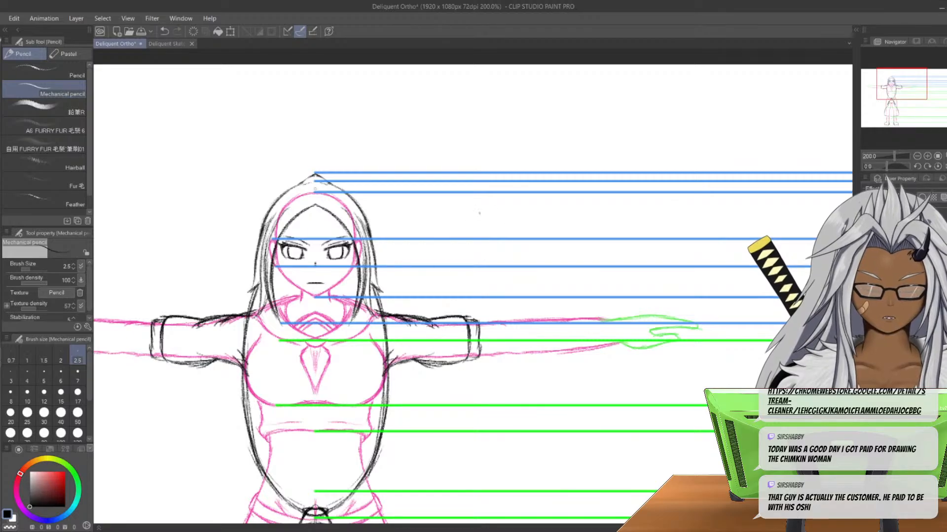
{"action": "mouse_move", "coordinate": [547, 224]}
{"action": "left_mouse_down"}
{"action": "mouse_move", "coordinate": [533, 264]}
{"action": "mouse_move", "coordinate": [473, 232]}
{"action": "mouse_move", "coordinate": [550, 237]}
{"action": "mouse_move", "coordinate": [471, 200]}
{"action": "mouse_move", "coordinate": [555, 217]}
{"action": "mouse_move", "coordinate": [463, 222]}
{"action": "mouse_move", "coordinate": [542, 268]}
{"action": "mouse_move", "coordinate": [550, 254]}
{"action": "mouse_move", "coordinate": [473, 232]}
{"action": "mouse_move", "coordinate": [552, 226]}
{"action": "mouse_move", "coordinate": [475, 207]}
{"action": "mouse_move", "coordinate": [542, 256]}
{"action": "mouse_move", "coordinate": [471, 207]}
{"action": "left_mouse_up"}
{"action": "left_click_drag", "start_coordinate": [552, 192], "coordinate": [545, 261]}
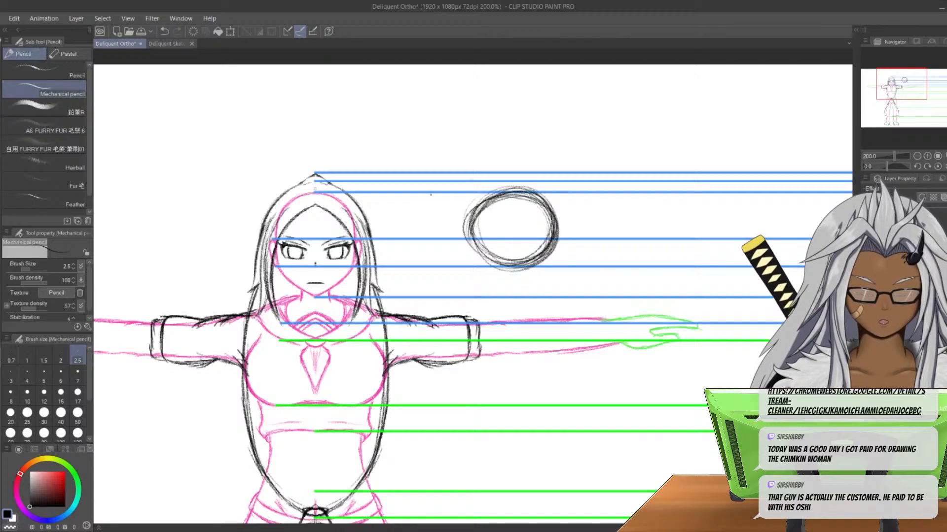
- Sketch the side-view face contour down to a pointed chin, connect the jaw, and thicken the back of the skull
{"action": "mouse_move", "coordinate": [471, 232]}
{"action": "left_mouse_down"}
{"action": "mouse_move", "coordinate": [492, 297]}
{"action": "mouse_move", "coordinate": [477, 262]}
{"action": "mouse_move", "coordinate": [485, 284]}
{"action": "left_mouse_up"}
{"action": "mouse_move", "coordinate": [471, 241]}
{"action": "left_mouse_down"}
{"action": "mouse_move", "coordinate": [476, 263]}
{"action": "mouse_move", "coordinate": [523, 274]}
{"action": "mouse_move", "coordinate": [556, 246]}
{"action": "mouse_move", "coordinate": [557, 212]}
{"action": "left_mouse_up"}
{"action": "mouse_move", "coordinate": [562, 261]}
{"action": "left_mouse_down"}
{"action": "mouse_move", "coordinate": [555, 200]}
{"action": "mouse_move", "coordinate": [535, 193]}
{"action": "mouse_move", "coordinate": [546, 202]}
{"action": "left_mouse_up"}
{"action": "mouse_move", "coordinate": [560, 244]}
{"action": "left_mouse_down"}
{"action": "mouse_move", "coordinate": [523, 271]}
{"action": "mouse_move", "coordinate": [540, 194]}
{"action": "left_mouse_up"}
{"action": "mouse_move", "coordinate": [565, 228]}
{"action": "left_mouse_down"}
{"action": "mouse_move", "coordinate": [539, 194]}
{"action": "mouse_move", "coordinate": [494, 189]}
{"action": "mouse_move", "coordinate": [473, 209]}
{"action": "mouse_move", "coordinate": [468, 247]}
{"action": "left_mouse_up"}
{"action": "mouse_move", "coordinate": [474, 214]}
{"action": "left_mouse_down"}
{"action": "mouse_move", "coordinate": [470, 248]}
{"action": "mouse_move", "coordinate": [490, 295]}
{"action": "mouse_move", "coordinate": [559, 251]}
{"action": "mouse_move", "coordinate": [553, 212]}
{"action": "mouse_move", "coordinate": [565, 236]}
{"action": "left_mouse_up"}
{"action": "mouse_move", "coordinate": [539, 190]}
{"action": "left_mouse_down"}
{"action": "mouse_move", "coordinate": [563, 217]}
{"action": "mouse_move", "coordinate": [559, 258]}
{"action": "left_mouse_up"}
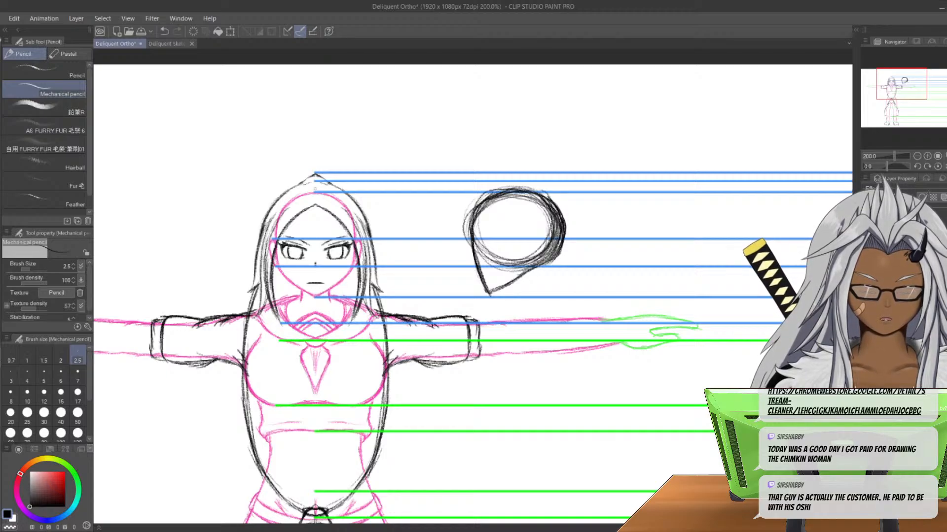
{"action": "left_click_drag", "start_coordinate": [561, 211], "coordinate": [543, 266]}
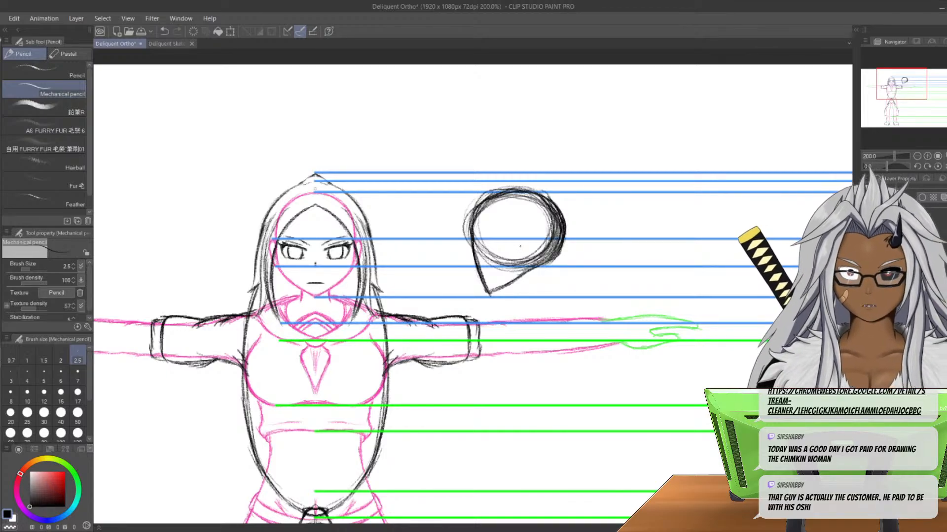
{"action": "left_click_drag", "start_coordinate": [548, 201], "coordinate": [560, 218]}
- Erase the leftover construction strokes around the side-view head and sketch a short slanted line from the face contour at eye level
{"action": "key", "text": "e"}
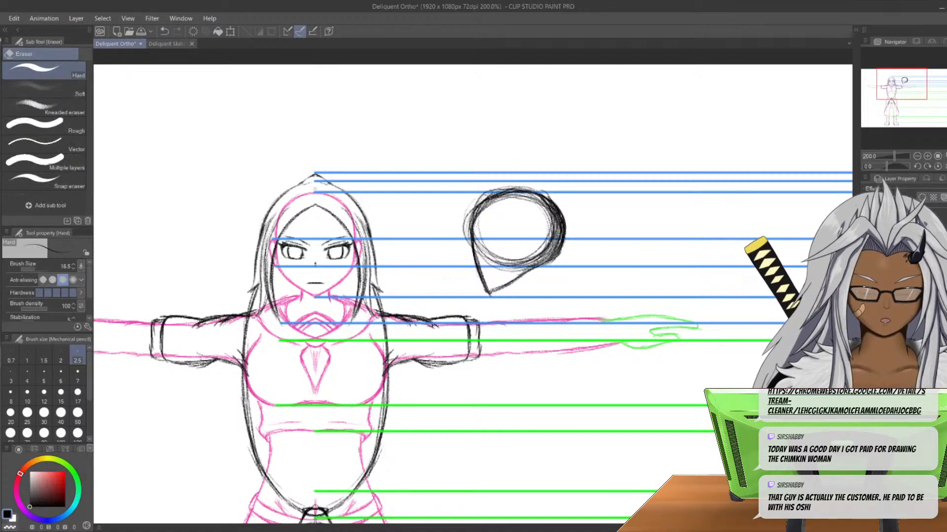
{"action": "mouse_move", "coordinate": [520, 183]}
{"action": "left_mouse_down"}
{"action": "mouse_move", "coordinate": [541, 186]}
{"action": "mouse_move", "coordinate": [503, 187]}
{"action": "mouse_move", "coordinate": [468, 205]}
{"action": "mouse_move", "coordinate": [461, 240]}
{"action": "mouse_move", "coordinate": [490, 222]}
{"action": "mouse_move", "coordinate": [480, 251]}
{"action": "mouse_move", "coordinate": [493, 259]}
{"action": "mouse_move", "coordinate": [501, 247]}
{"action": "mouse_move", "coordinate": [482, 208]}
{"action": "mouse_move", "coordinate": [481, 259]}
{"action": "mouse_move", "coordinate": [493, 207]}
{"action": "mouse_move", "coordinate": [525, 202]}
{"action": "mouse_move", "coordinate": [540, 227]}
{"action": "mouse_move", "coordinate": [548, 210]}
{"action": "mouse_move", "coordinate": [558, 235]}
{"action": "mouse_move", "coordinate": [513, 271]}
{"action": "mouse_move", "coordinate": [555, 244]}
{"action": "left_mouse_up"}
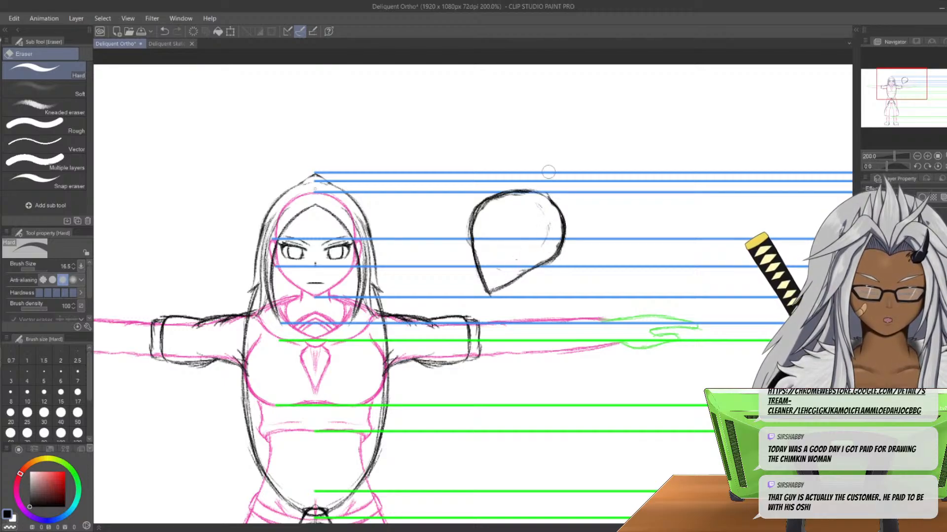
{"action": "key", "text": "p"}
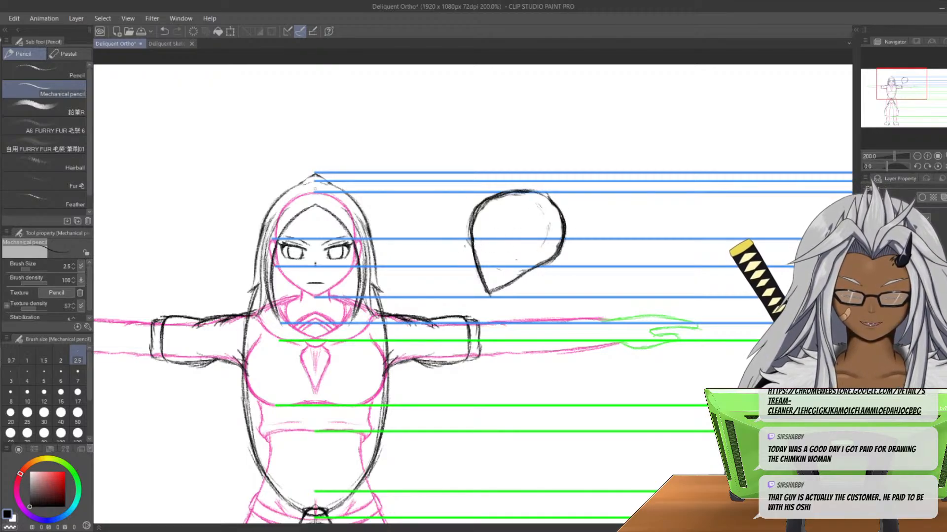
{"action": "left_click_drag", "start_coordinate": [473, 248], "coordinate": [500, 239]}
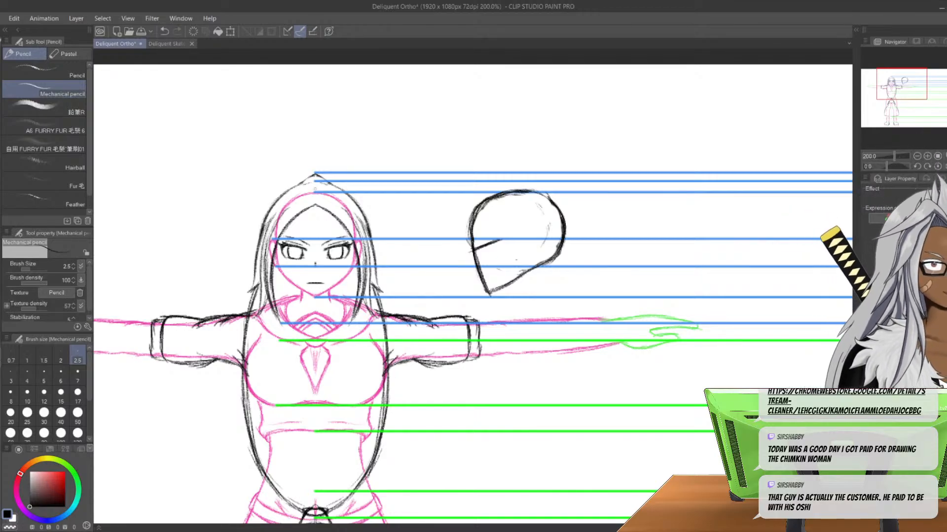
- Draw two straight horizontal guide lines, brush size 2, from the top and bottom of the front-view eyes across the side-view head
{"action": "key", "text": "u"}
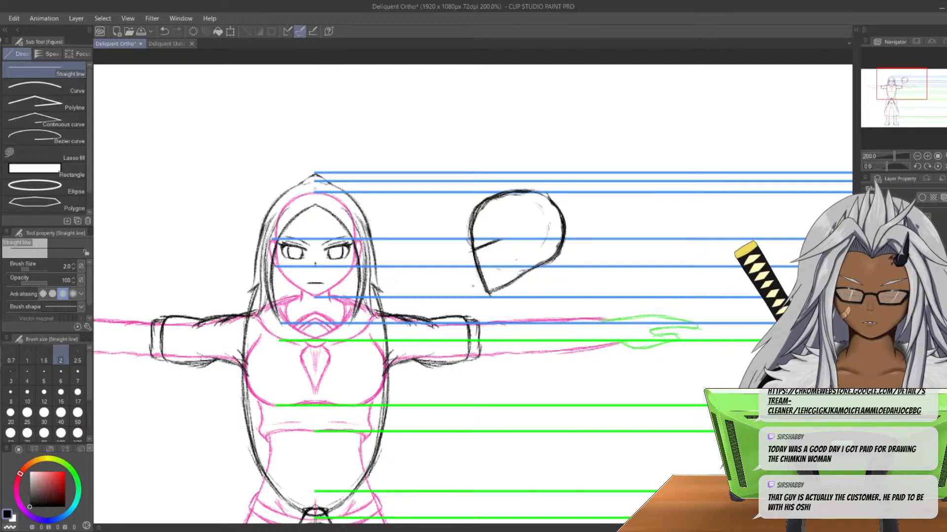
{"action": "scroll", "coordinate": [116, 235], "scroll_direction": "up", "scroll_amount": 3}
{"action": "scroll", "coordinate": [534, 265], "scroll_direction": "up", "scroll_amount": 8}
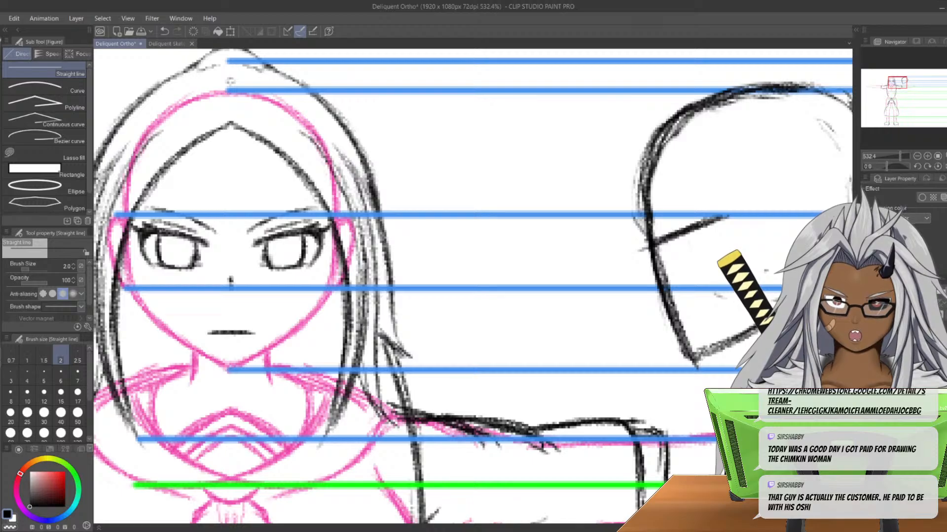
{"action": "left_click_drag", "start_coordinate": [138, 229], "coordinate": [852, 229]}
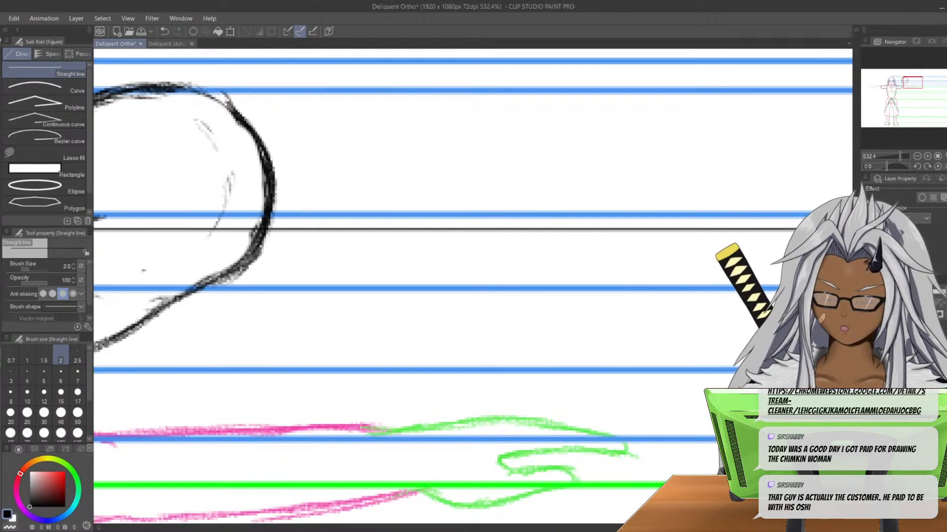
{"action": "middle_click_drag", "start_coordinate": [173, 286], "coordinate": [774, 285]}
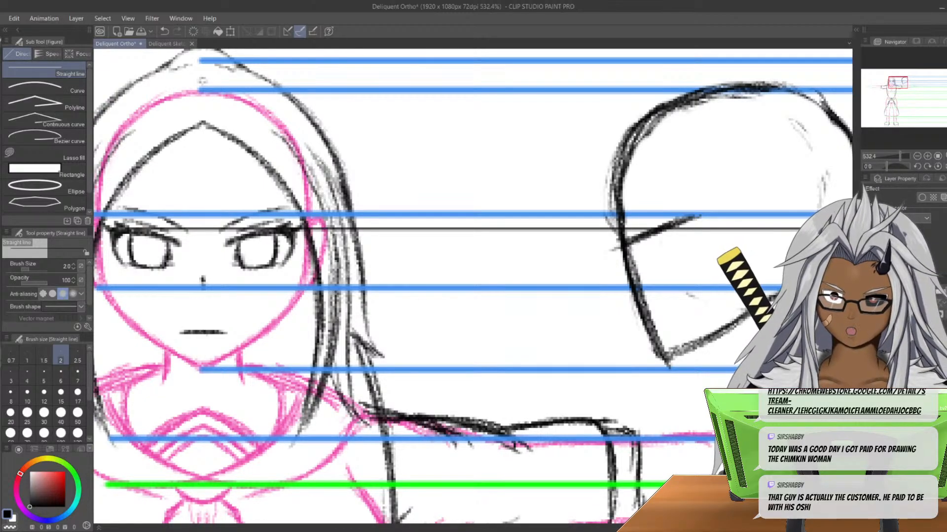
{"action": "left_click_drag", "start_coordinate": [145, 268], "coordinate": [851, 268]}
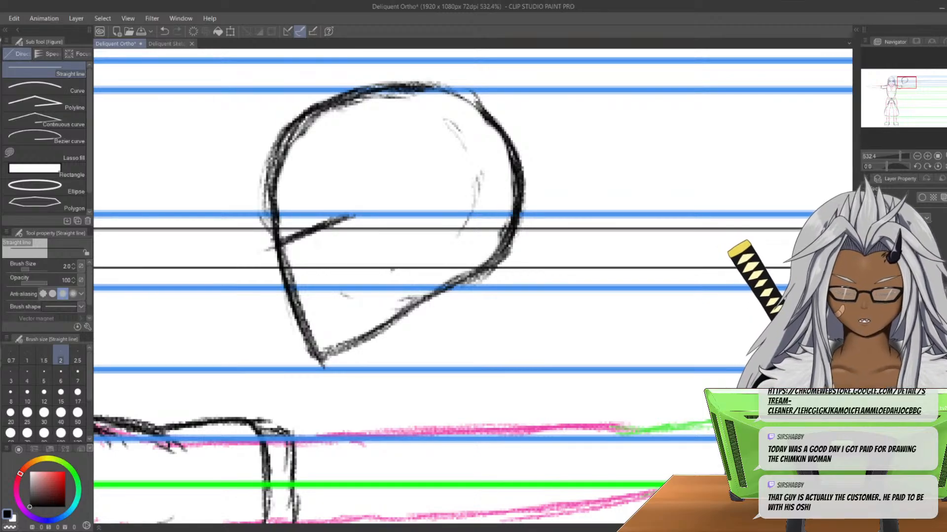
- Apply a yellow layer color to the eye guide lines
{"action": "key", "text": "ctrl+b"}
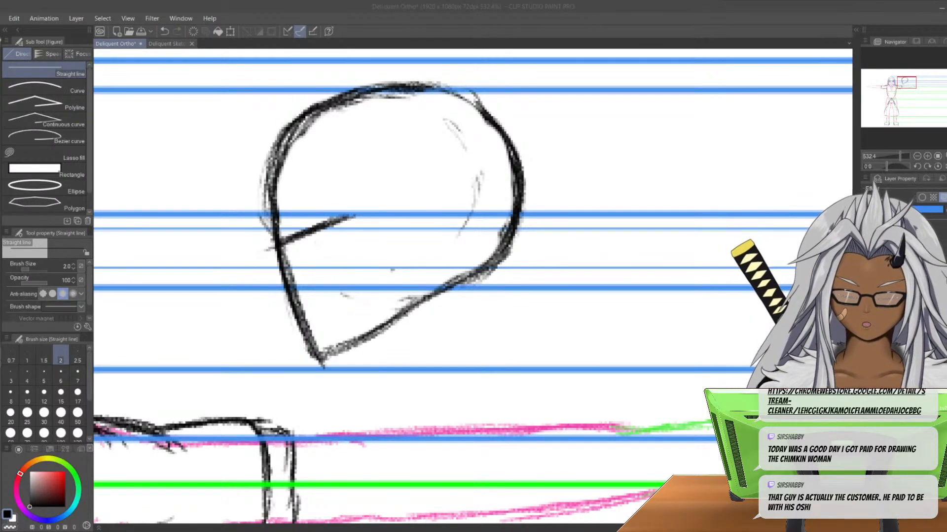
{"action": "key", "text": "Return"}
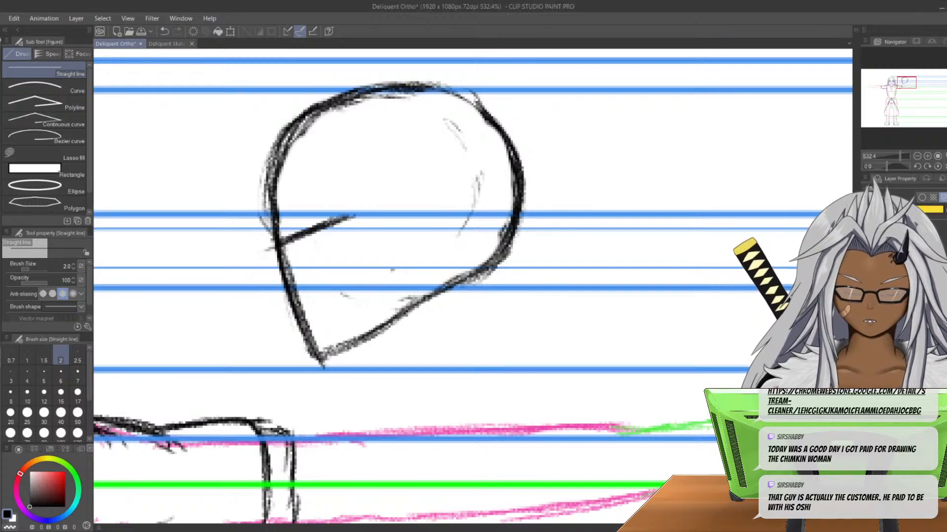
{"action": "key", "text": "e"}
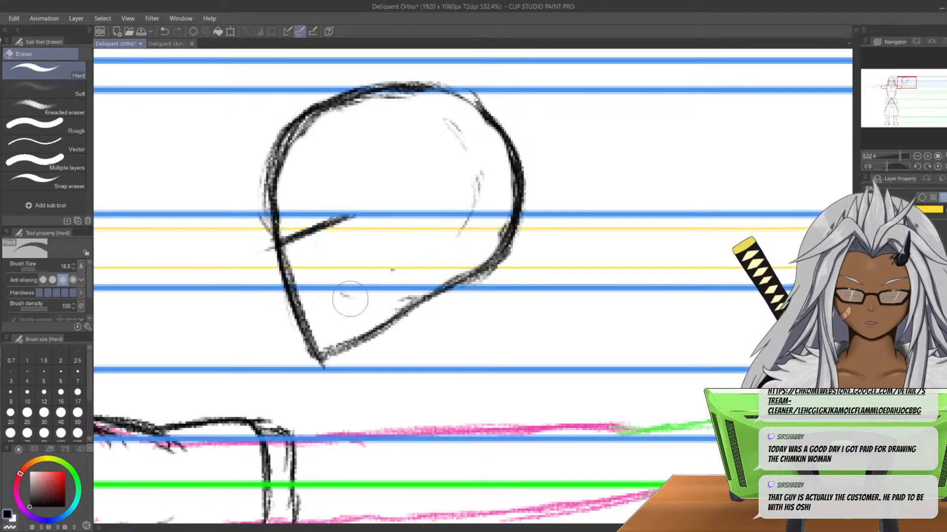
{"action": "key", "text": "u"}
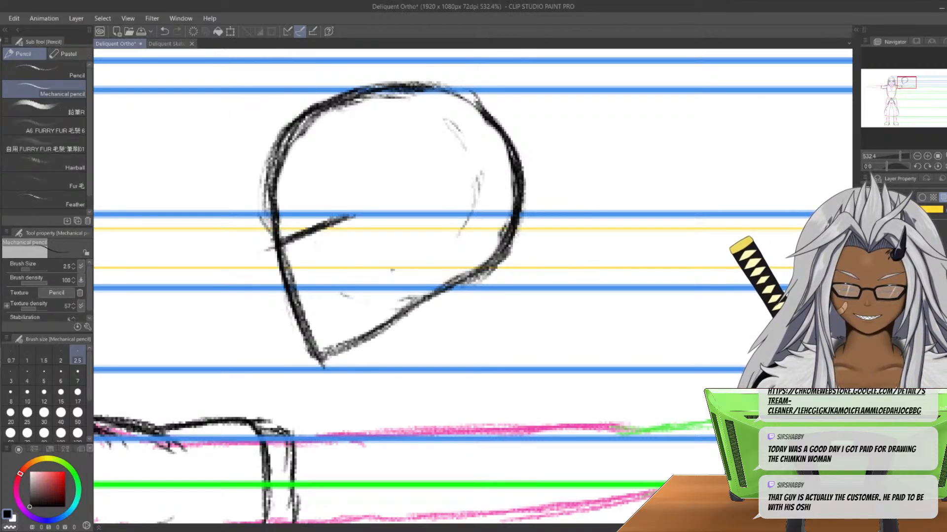
{"action": "middle_click_drag", "start_coordinate": [317, 243], "coordinate": [757, 232]}
{"action": "key", "text": "p"}
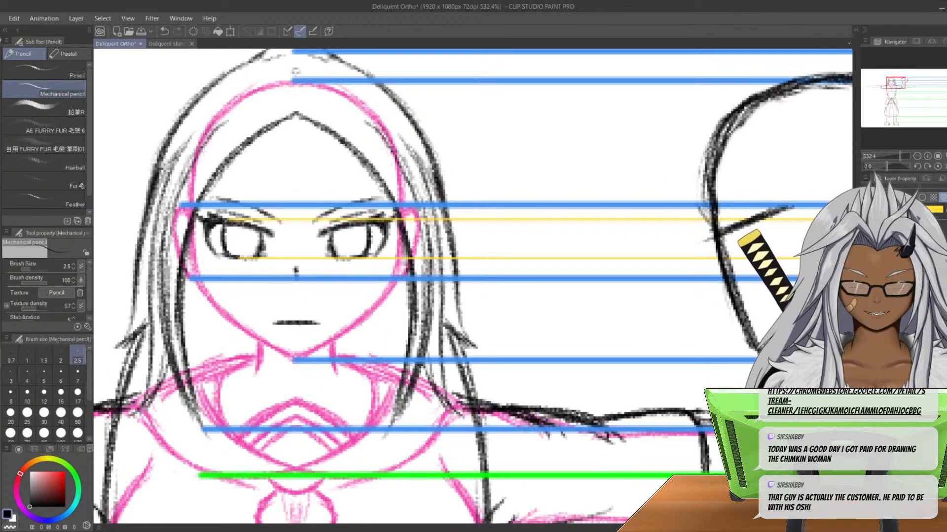
{"action": "middle_click_drag", "start_coordinate": [787, 224], "coordinate": [584, 152]}
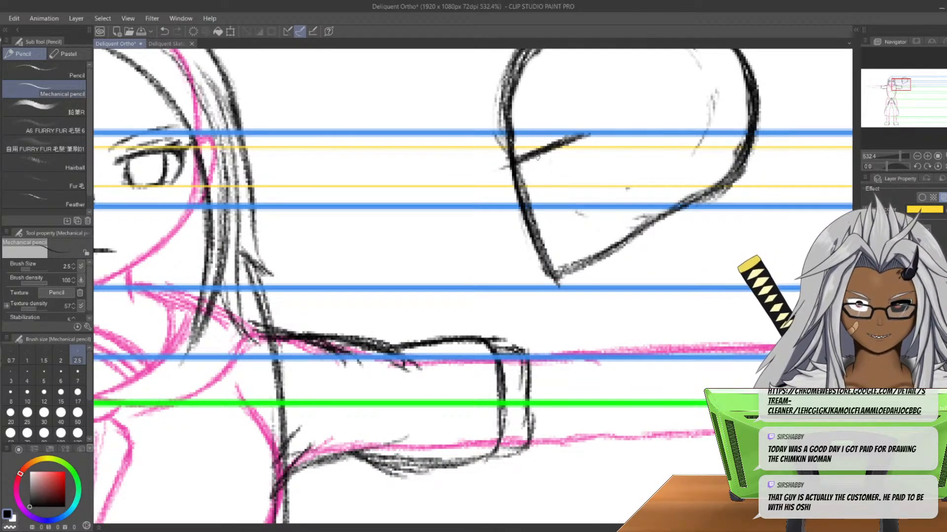
{"action": "key", "text": "ctrl+z"}
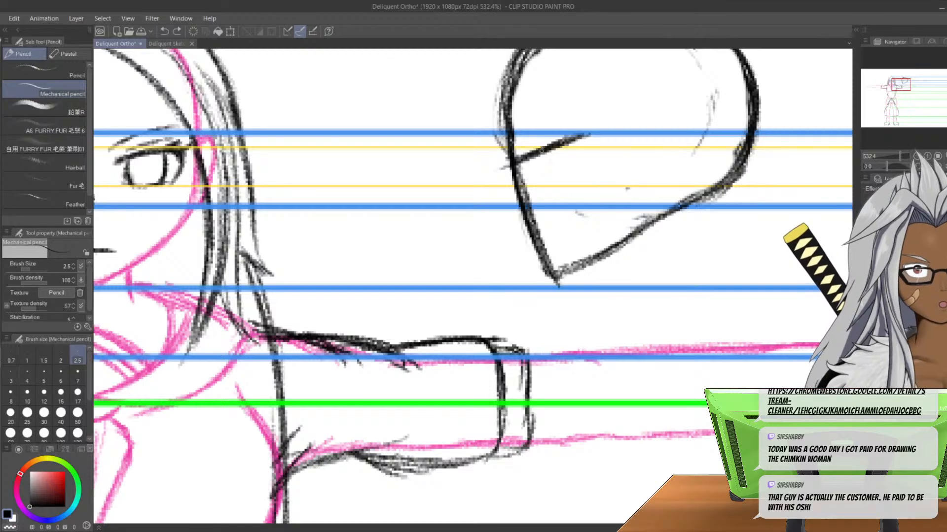
{"action": "key", "text": "ctrl+z"}
{"action": "key", "text": "ctrl+z"}
{"action": "key", "text": "ctrl+y"}
{"action": "key", "text": "ctrl+y"}
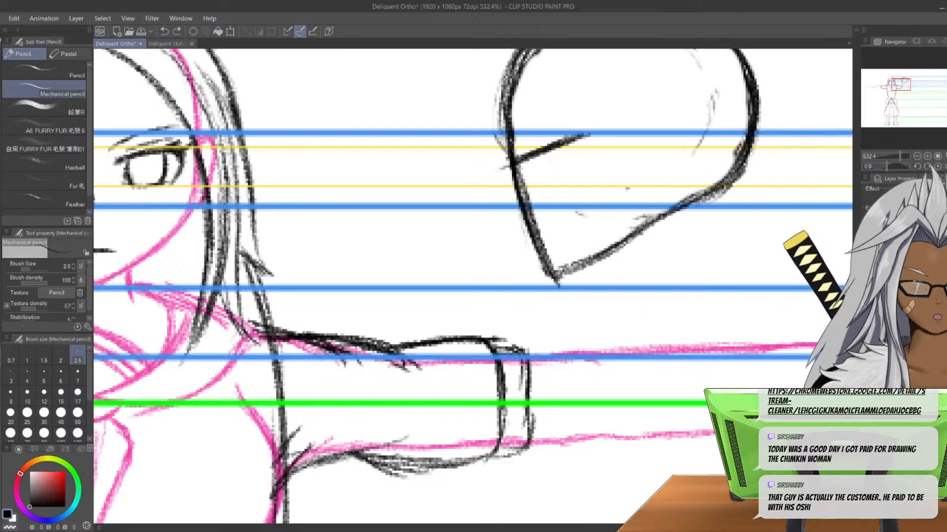
- Erase the short slanted line at eye level on the side-view face
{"action": "key", "text": "e"}
{"action": "left_click_drag", "start_coordinate": [586, 131], "coordinate": [534, 160]}
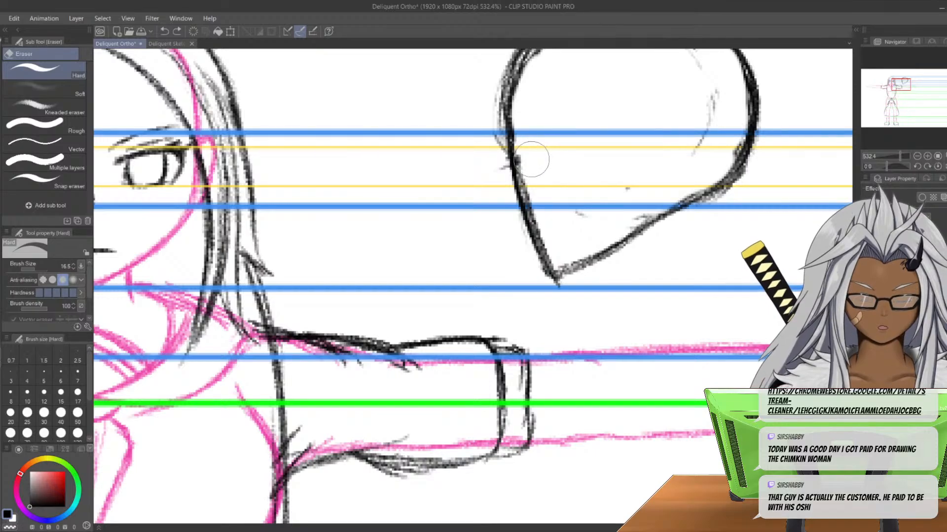
{"action": "key", "text": "p"}
- Sketch the side-view eye's upper lid and rounded outer edge between the yellow guides with the mechanical pencil at brush size 2
{"action": "middle_click_drag", "start_coordinate": [538, 139], "coordinate": [722, 137]}
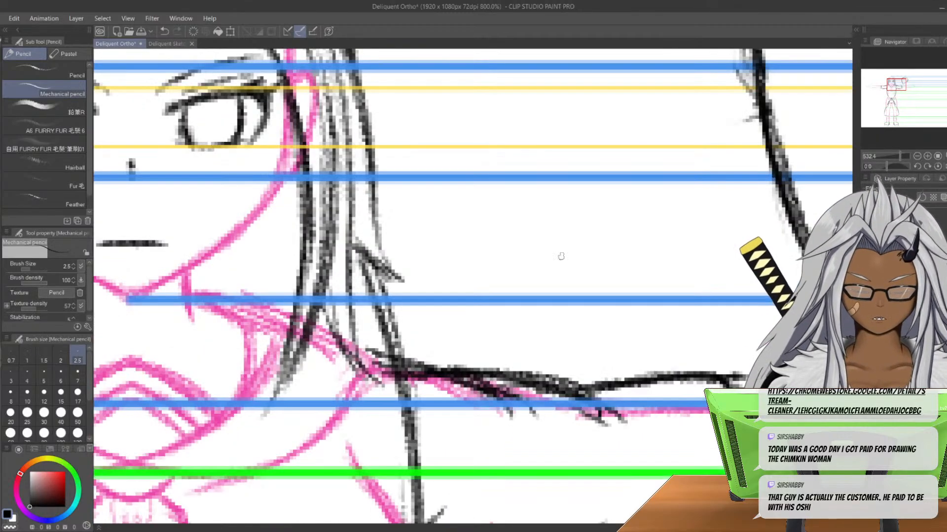
{"action": "scroll", "coordinate": [560, 256], "scroll_direction": "up", "scroll_amount": 1}
{"action": "left_click_drag", "start_coordinate": [245, 101], "coordinate": [618, 146]}
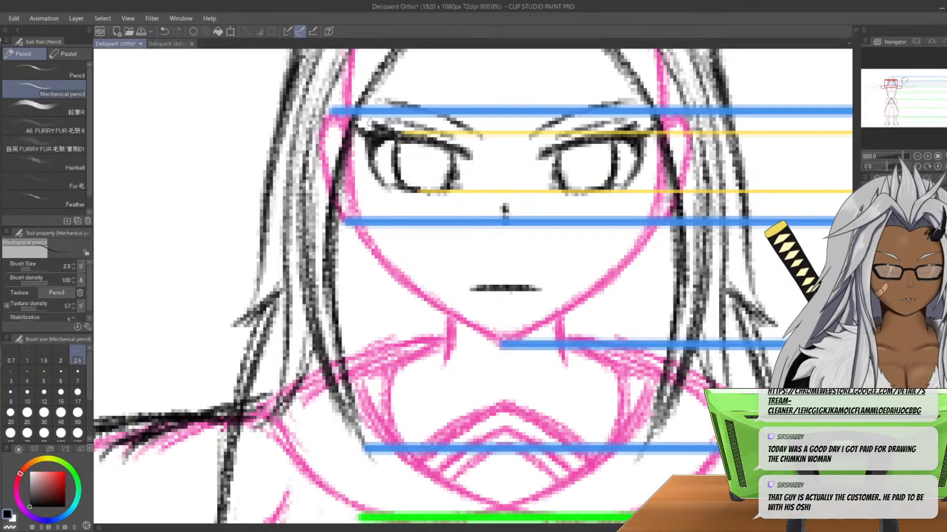
{"action": "middle_click_drag", "start_coordinate": [359, 372], "coordinate": [204, 386]}
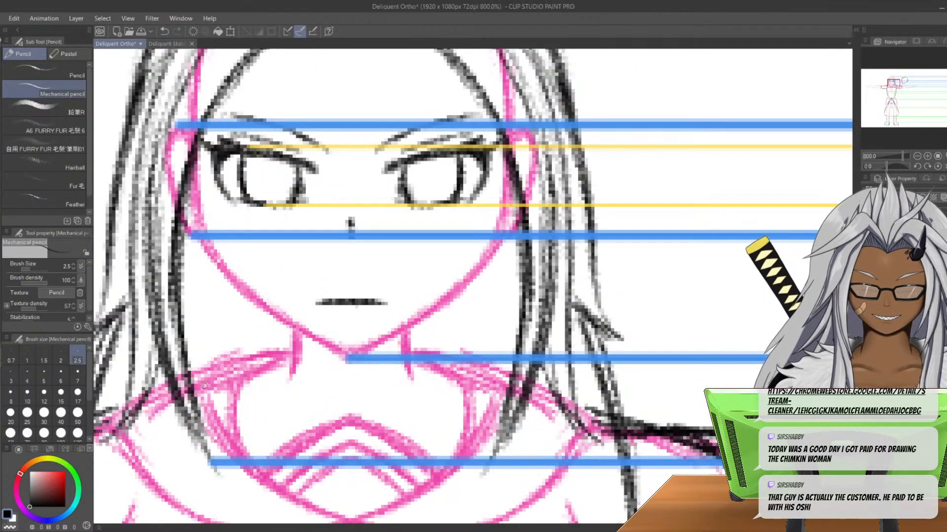
{"action": "scroll", "coordinate": [205, 386], "scroll_direction": "down", "scroll_amount": 2}
{"action": "middle_click_drag", "start_coordinate": [428, 173], "coordinate": [342, 111]}
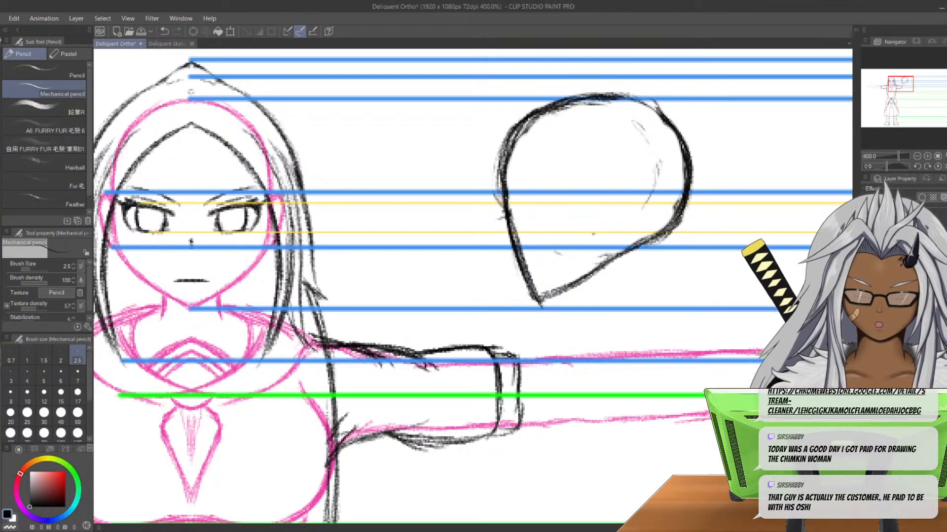
{"action": "key", "text": "ctrl+plus"}
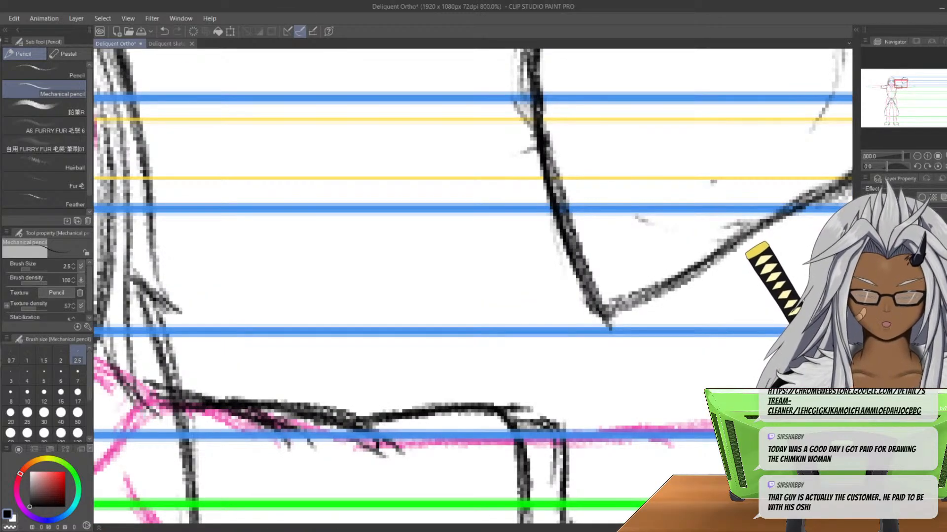
{"action": "middle_click_drag", "start_coordinate": [618, 132], "coordinate": [488, 117]}
{"action": "key", "text": "bracketleft"}
{"action": "key", "text": "bracketleft"}
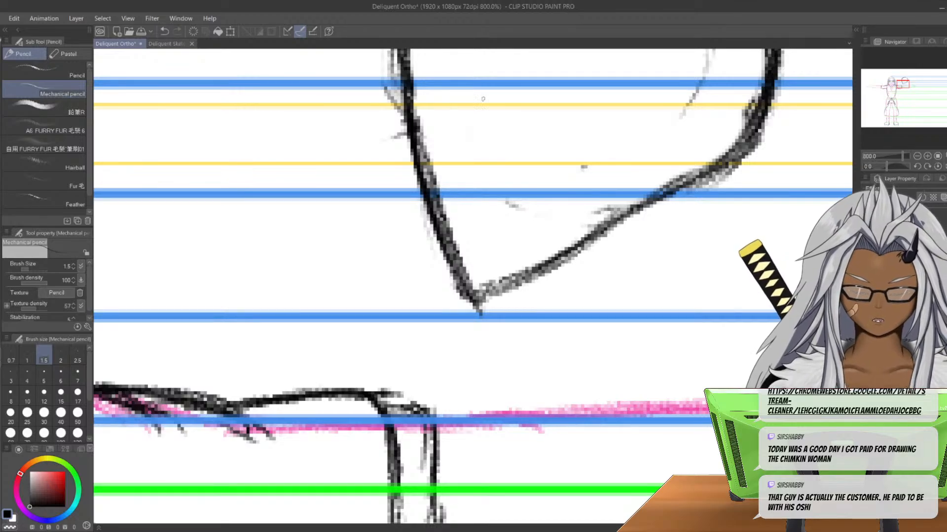
{"action": "key", "text": "bracketright"}
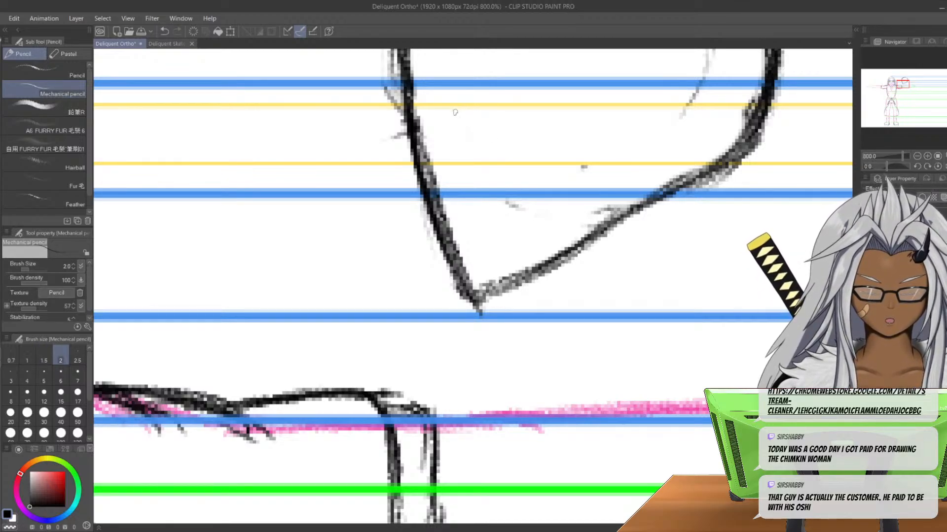
{"action": "mouse_move", "coordinate": [450, 114]}
{"action": "left_mouse_down"}
{"action": "mouse_move", "coordinate": [496, 105]}
{"action": "mouse_move", "coordinate": [525, 117]}
{"action": "left_mouse_up"}
{"action": "middle_click_drag", "start_coordinate": [518, 102], "coordinate": [547, 153]}
{"action": "mouse_move", "coordinate": [547, 154]}
{"action": "left_mouse_down"}
{"action": "mouse_move", "coordinate": [551, 192]}
{"action": "mouse_move", "coordinate": [522, 210]}
{"action": "left_mouse_up"}
{"action": "mouse_move", "coordinate": [558, 176]}
{"action": "left_mouse_down"}
{"action": "mouse_move", "coordinate": [525, 207]}
{"action": "mouse_move", "coordinate": [543, 197]}
{"action": "mouse_move", "coordinate": [493, 212]}
{"action": "mouse_move", "coordinate": [513, 207]}
{"action": "left_mouse_up"}
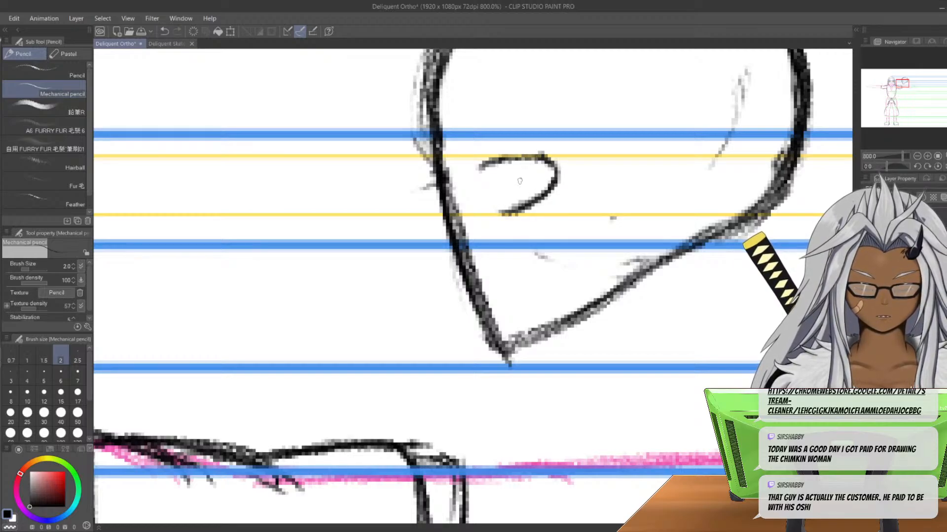
- Extend and thicken the side-view eye's upper lid toward the face contour and add a small lash flick at its outer corner
{"action": "left_click_drag", "start_coordinate": [484, 166], "coordinate": [532, 156]}
{"action": "mouse_move", "coordinate": [485, 166]}
{"action": "left_mouse_down"}
{"action": "mouse_move", "coordinate": [517, 158]}
{"action": "mouse_move", "coordinate": [469, 178]}
{"action": "left_mouse_up"}
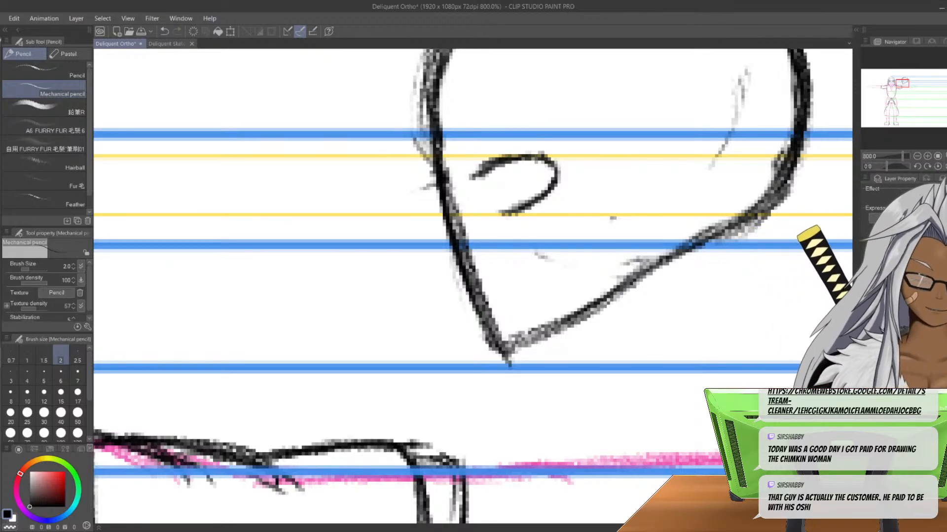
{"action": "middle_click_drag", "start_coordinate": [474, 133], "coordinate": [684, 195]}
{"action": "middle_click_drag", "start_coordinate": [763, 220], "coordinate": [551, 217]}
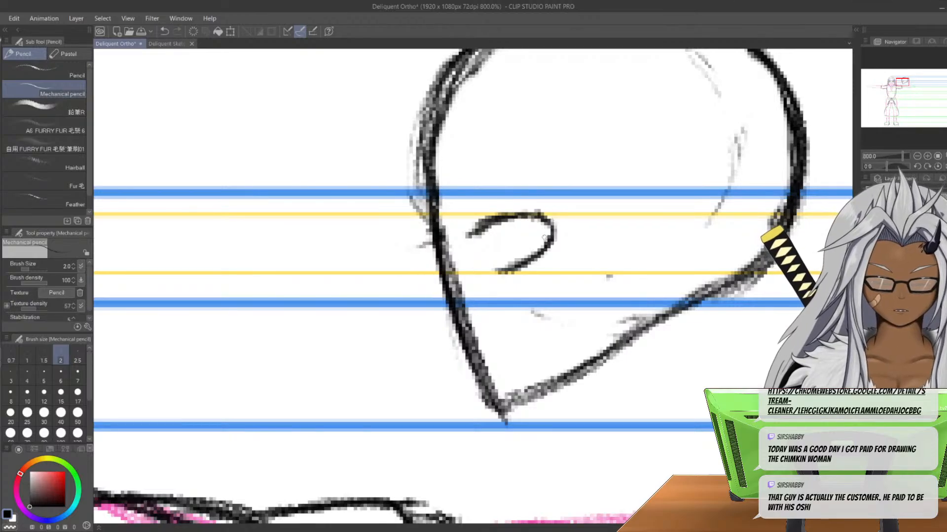
{"action": "mouse_move", "coordinate": [540, 217]}
{"action": "left_mouse_down"}
{"action": "mouse_move", "coordinate": [566, 204]}
{"action": "mouse_move", "coordinate": [480, 221]}
{"action": "mouse_move", "coordinate": [548, 204]}
{"action": "left_mouse_up"}
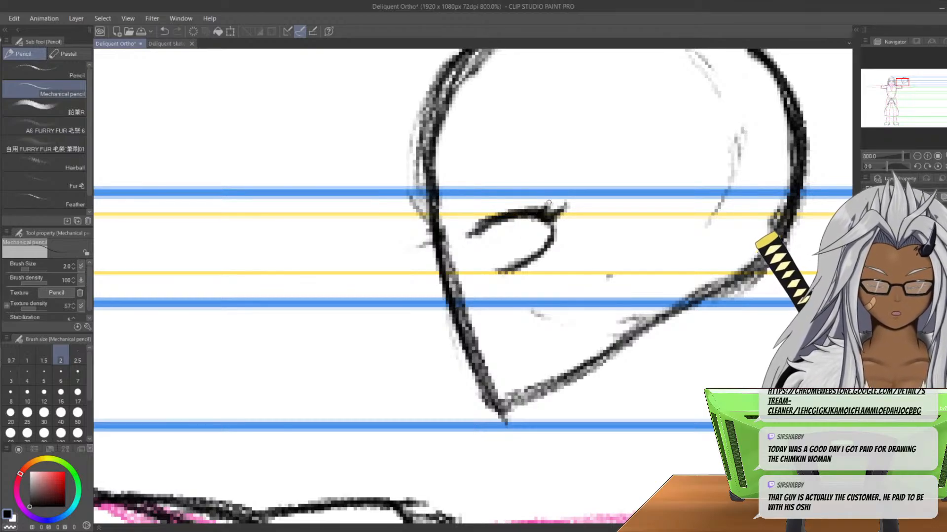
- Thin the front of the side-view upper lid with the hard eraser at size 7.6 and refine the eye's outer curve
{"action": "key", "text": "e"}
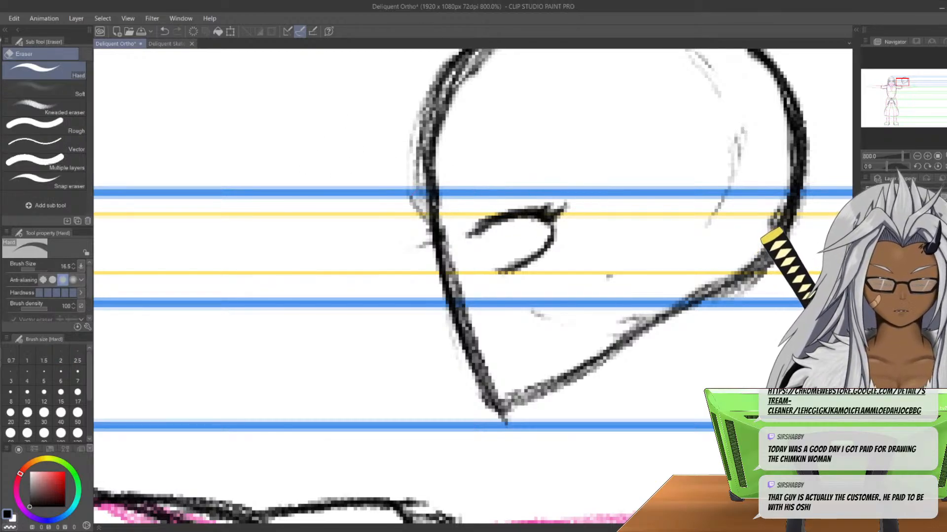
{"action": "left_click_drag", "start_coordinate": [498, 287], "coordinate": [473, 286], "text": "ctrl+alt"}
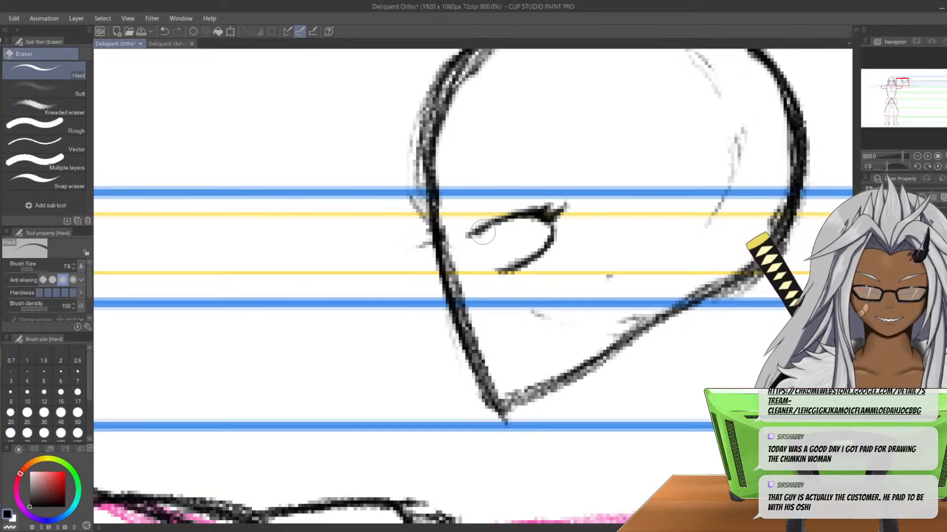
{"action": "key", "text": "p"}
{"action": "mouse_move", "coordinate": [548, 221]}
{"action": "left_mouse_down"}
{"action": "mouse_move", "coordinate": [555, 242]}
{"action": "mouse_move", "coordinate": [521, 266]}
{"action": "mouse_move", "coordinate": [500, 267]}
{"action": "left_mouse_up"}
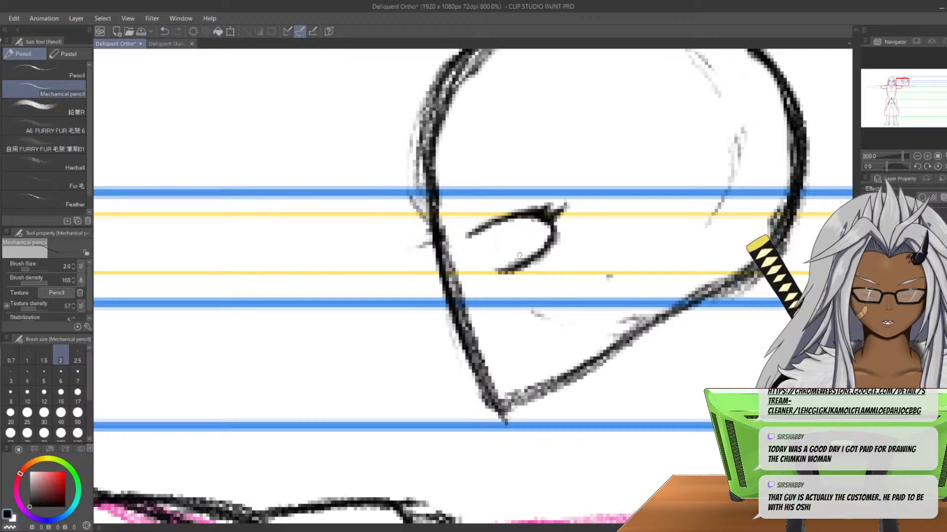
{"action": "key", "text": "e"}
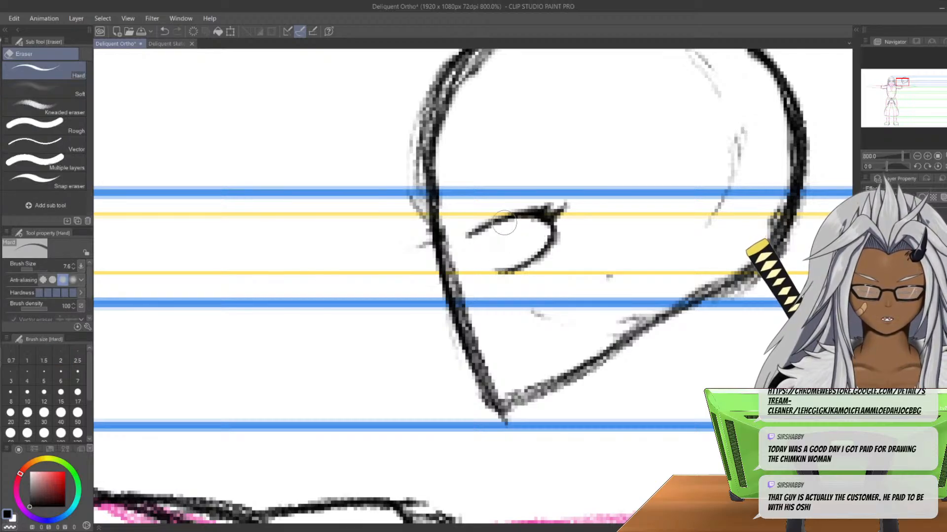
{"action": "key", "text": "p"}
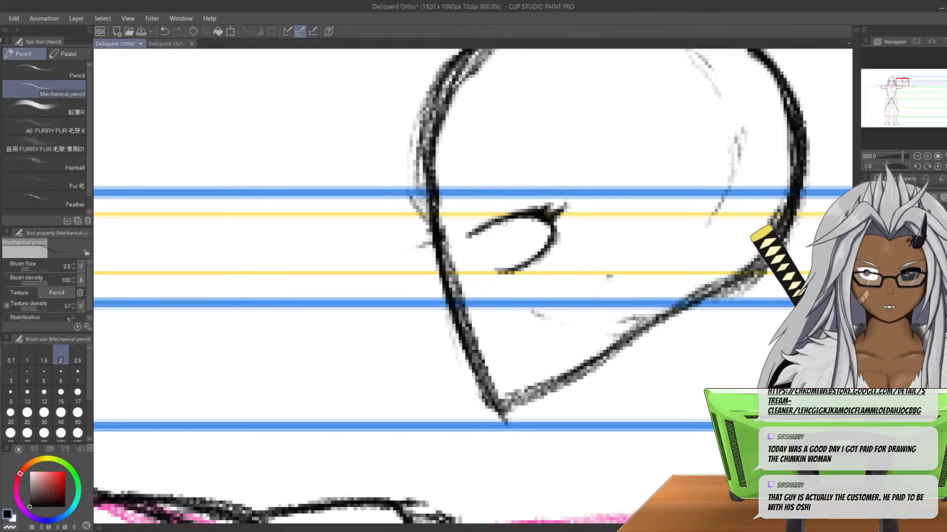
- Erase the side-view eye's lower curve and redraw it with an angled outer edge and a flatter lower lid along the lower yellow guide
{"action": "left_click_drag", "start_coordinate": [504, 223], "coordinate": [796, 197]}
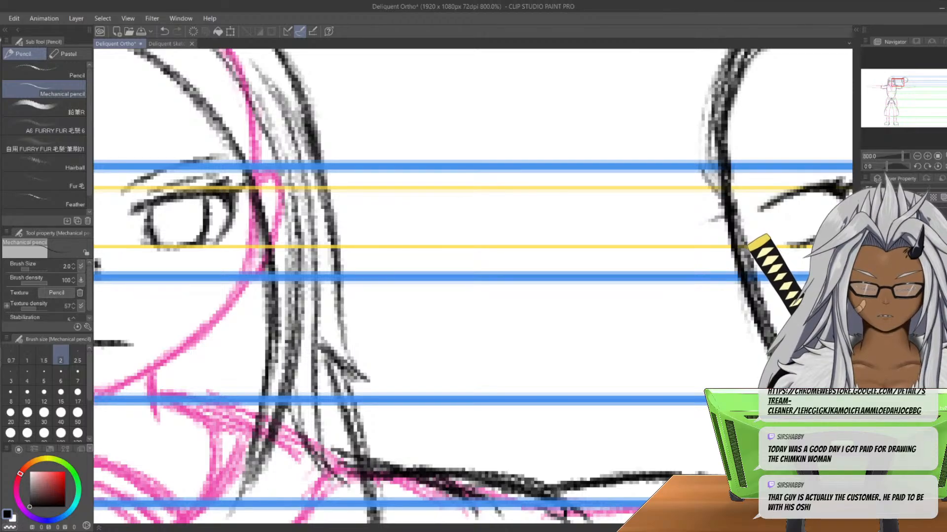
{"action": "mouse_move", "coordinate": [789, 237]}
{"action": "left_mouse_down"}
{"action": "mouse_move", "coordinate": [584, 192]}
{"action": "mouse_move", "coordinate": [476, 191]}
{"action": "left_mouse_up"}
{"action": "key", "text": "e"}
{"action": "mouse_move", "coordinate": [533, 173]}
{"action": "left_mouse_down"}
{"action": "mouse_move", "coordinate": [504, 194]}
{"action": "mouse_move", "coordinate": [482, 195]}
{"action": "left_mouse_up"}
{"action": "key", "text": "p"}
{"action": "mouse_move", "coordinate": [527, 150]}
{"action": "left_mouse_down"}
{"action": "mouse_move", "coordinate": [539, 172]}
{"action": "mouse_move", "coordinate": [522, 193]}
{"action": "mouse_move", "coordinate": [537, 170]}
{"action": "mouse_move", "coordinate": [513, 198]}
{"action": "mouse_move", "coordinate": [464, 196]}
{"action": "left_mouse_up"}
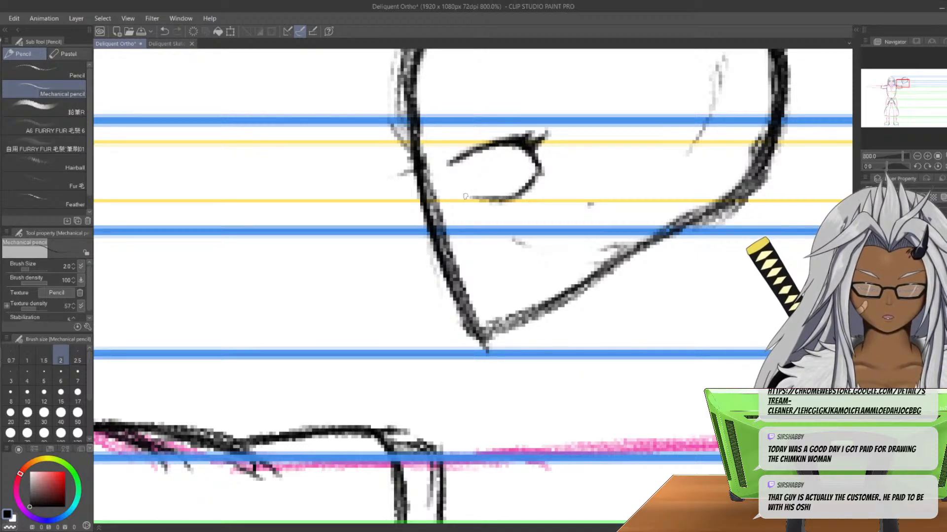
- Draw a narrow oval iris at the front of the side-view eye, spanning from the upper lid to the lower lid
{"action": "mouse_move", "coordinate": [478, 154]}
{"action": "left_mouse_down"}
{"action": "mouse_move", "coordinate": [480, 195]}
{"action": "mouse_move", "coordinate": [486, 151]}
{"action": "mouse_move", "coordinate": [466, 165]}
{"action": "mouse_move", "coordinate": [464, 196]}
{"action": "mouse_move", "coordinate": [480, 198]}
{"action": "mouse_move", "coordinate": [460, 199]}
{"action": "mouse_move", "coordinate": [473, 201]}
{"action": "left_mouse_up"}
{"action": "middle_click_drag", "start_coordinate": [498, 162], "coordinate": [529, 176]}
{"action": "middle_click_drag", "start_coordinate": [324, 374], "coordinate": [295, 419]}
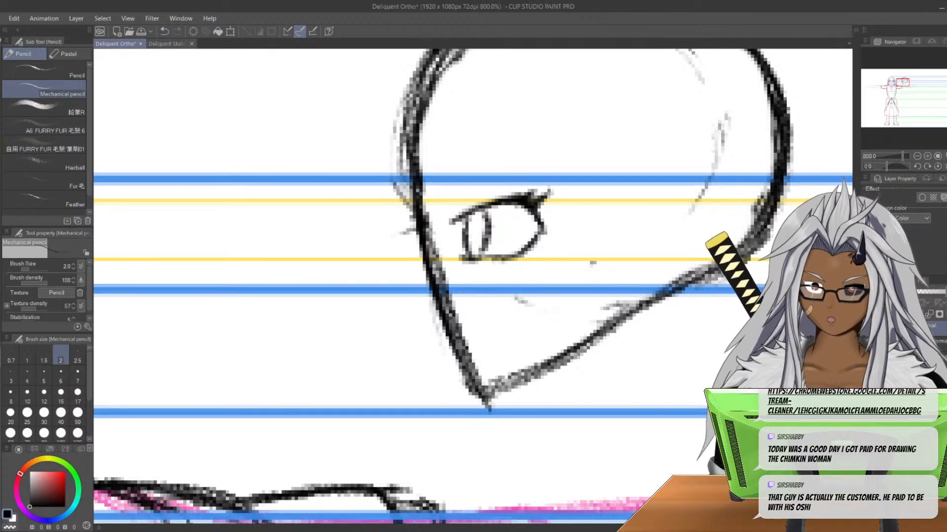
- Lasso the side-view eye, narrow it horizontally with a free transform and clear the selection
{"action": "key", "text": "ctrl+t"}
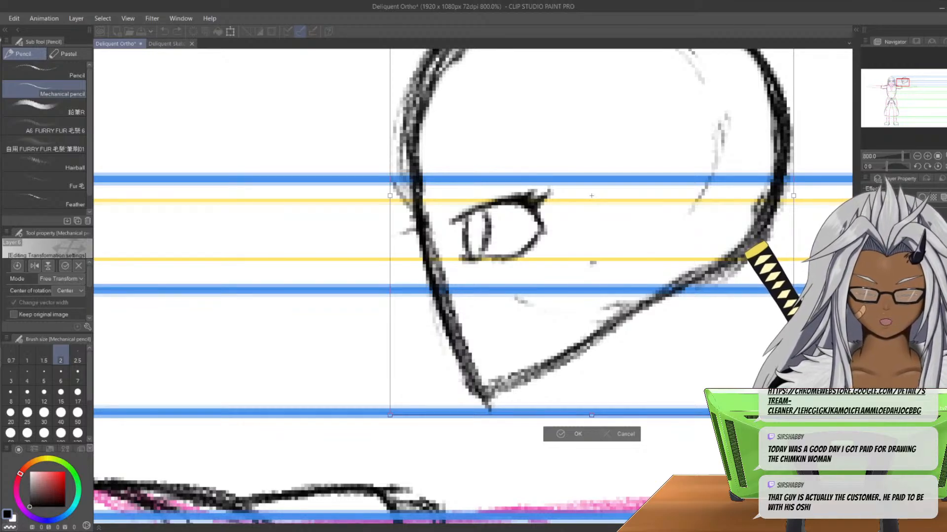
{"action": "left_click", "coordinate": [613, 434]}
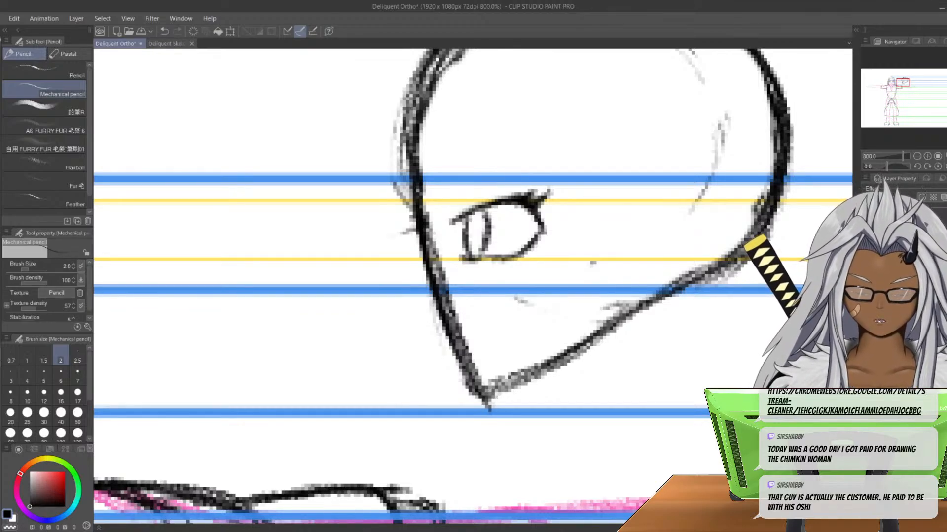
{"action": "key", "text": "m"}
{"action": "mouse_move", "coordinate": [528, 183]}
{"action": "left_mouse_down"}
{"action": "mouse_move", "coordinate": [446, 241]}
{"action": "mouse_move", "coordinate": [563, 259]}
{"action": "mouse_move", "coordinate": [561, 188]}
{"action": "left_mouse_up"}
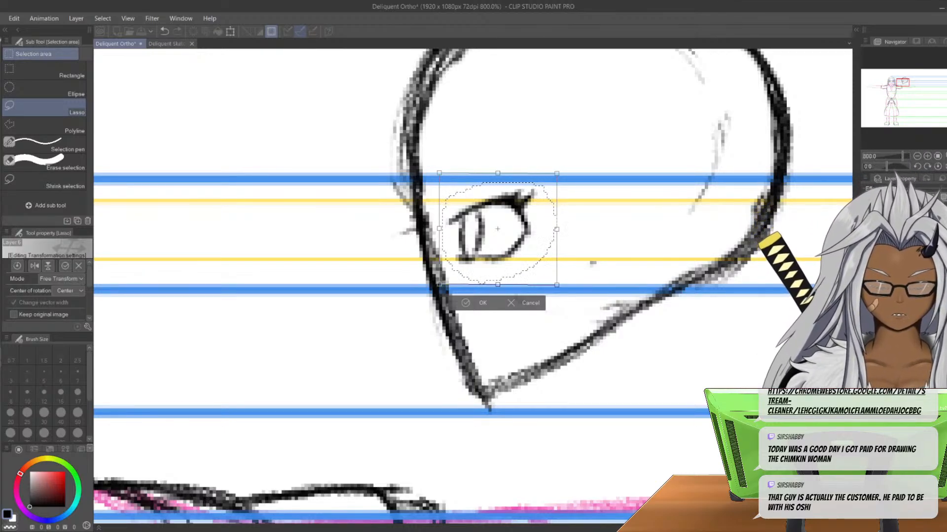
{"action": "key", "text": "Return"}
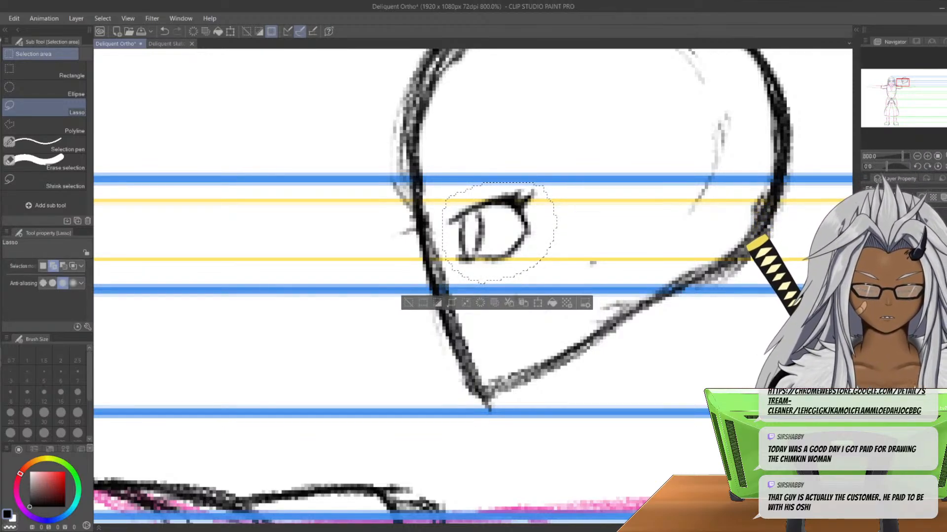
{"action": "key", "text": "ctrl+d"}
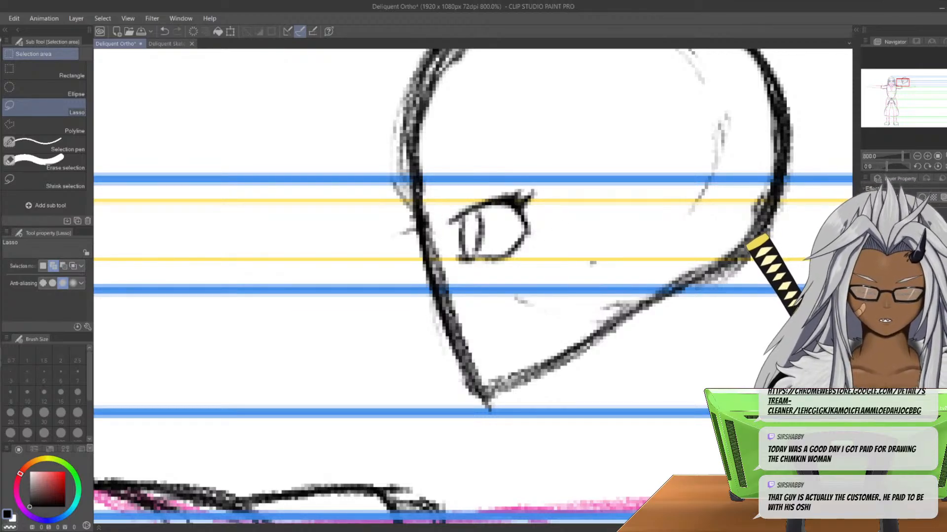
- Darken the lower lid and outer curve of the narrowed side-view eye
{"action": "key", "text": "p"}
{"action": "mouse_move", "coordinate": [469, 257]}
{"action": "left_mouse_down"}
{"action": "mouse_move", "coordinate": [504, 257]}
{"action": "mouse_move", "coordinate": [521, 232]}
{"action": "mouse_move", "coordinate": [501, 255]}
{"action": "left_mouse_up"}
{"action": "left_click_drag", "start_coordinate": [520, 209], "coordinate": [506, 252]}
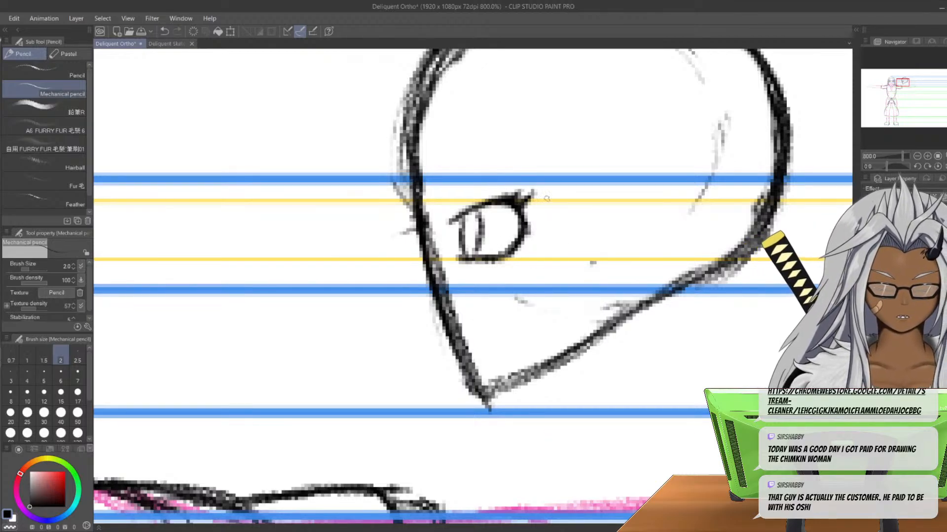
- Draw a small pointed nose protruding from the side-view face, from the lower yellow guide down to the blue guide beneath it
{"action": "left_click_drag", "start_coordinate": [464, 164], "coordinate": [759, 207]}
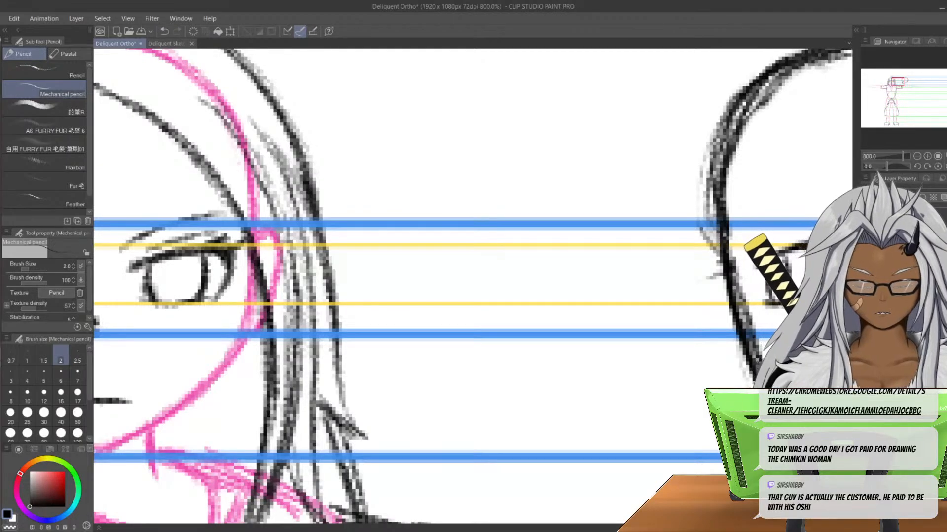
{"action": "scroll", "coordinate": [532, 295], "scroll_direction": "down", "scroll_amount": 2}
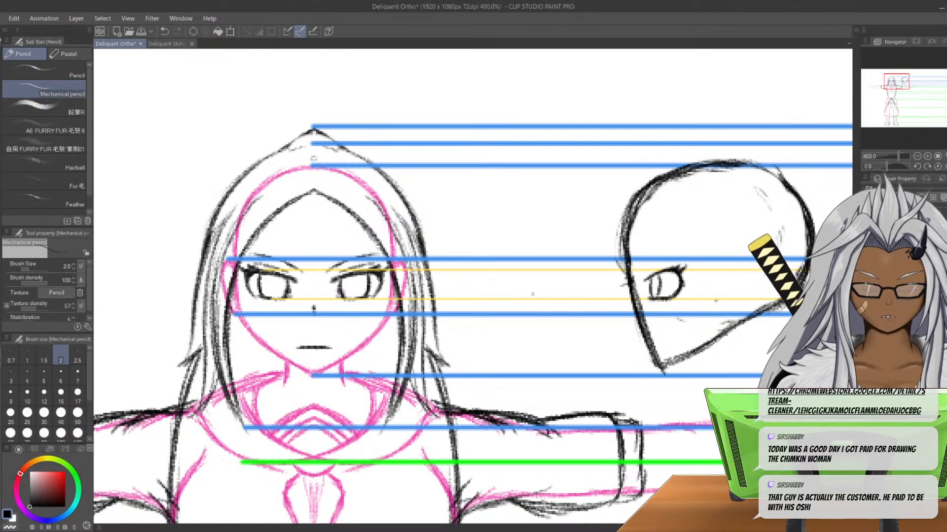
{"action": "scroll", "coordinate": [532, 294], "scroll_direction": "up", "scroll_amount": 2}
{"action": "left_click_drag", "start_coordinate": [396, 316], "coordinate": [264, 262]}
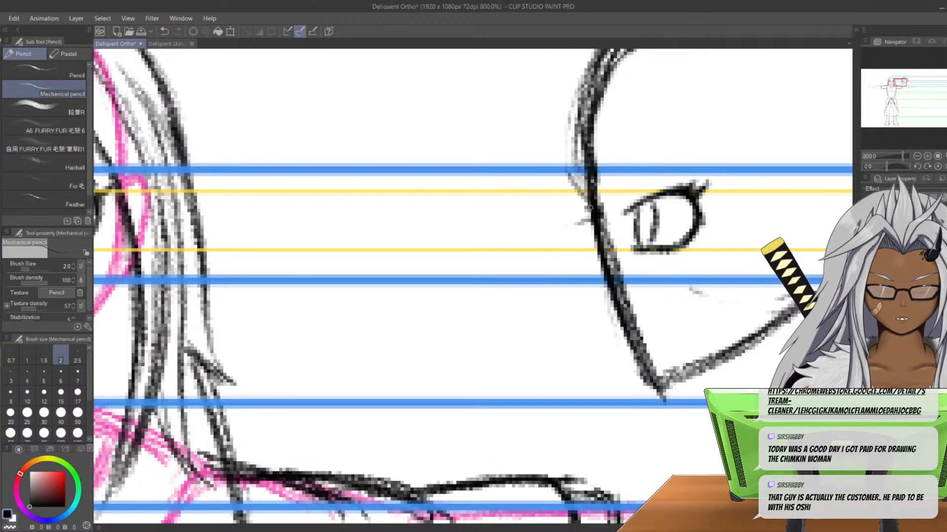
{"action": "mouse_move", "coordinate": [593, 210]}
{"action": "left_mouse_down"}
{"action": "mouse_move", "coordinate": [605, 240]}
{"action": "mouse_move", "coordinate": [577, 275]}
{"action": "mouse_move", "coordinate": [611, 278]}
{"action": "left_mouse_up"}
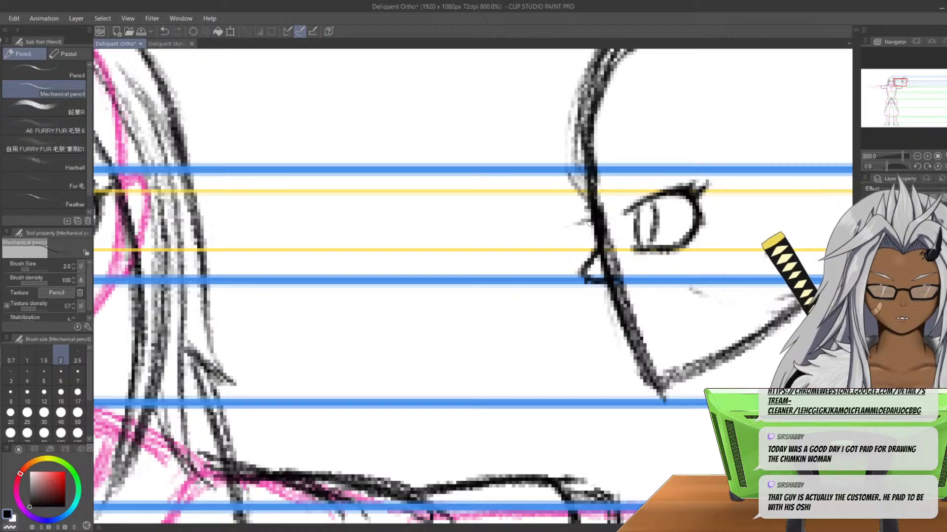
- Erase the stray strokes outside the side-view brow and thin the rough forehead contour
{"action": "key", "text": "e"}
{"action": "mouse_move", "coordinate": [583, 217]}
{"action": "left_mouse_down"}
{"action": "mouse_move", "coordinate": [589, 240]}
{"action": "mouse_move", "coordinate": [566, 118]}
{"action": "left_mouse_up"}
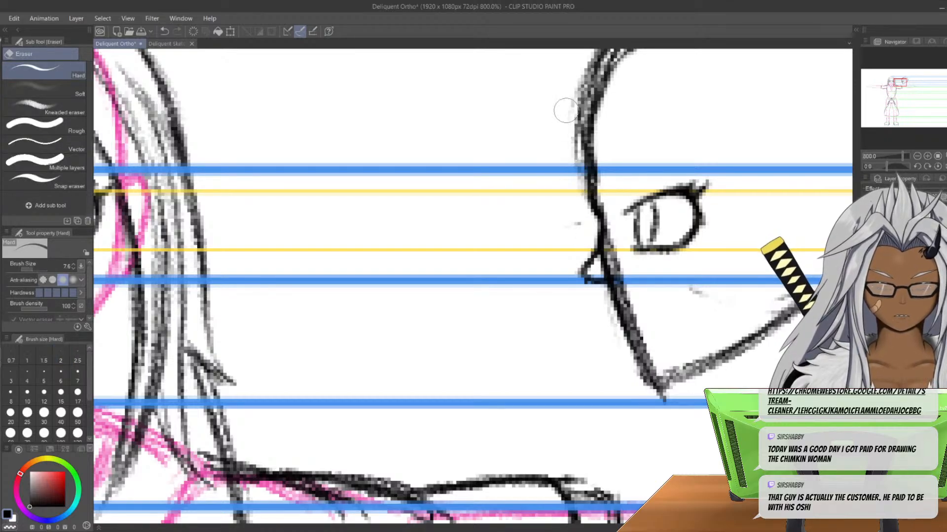
{"action": "left_click_drag", "start_coordinate": [572, 175], "coordinate": [580, 101]}
{"action": "key", "text": "p"}
{"action": "middle_click_drag", "start_coordinate": [511, 97], "coordinate": [362, 241]}
{"action": "key", "text": "e"}
{"action": "left_click_drag", "start_coordinate": [508, 174], "coordinate": [446, 286]}
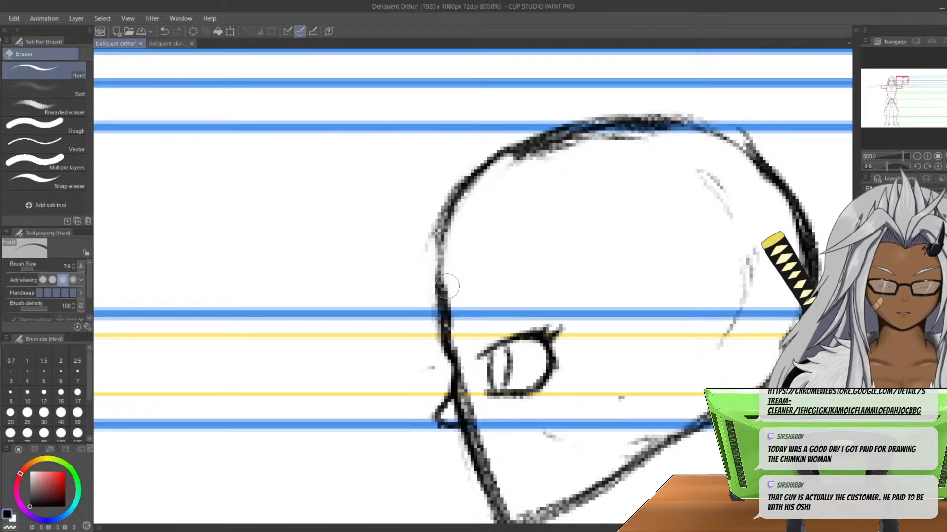
- Redraw the side-view forehead as a clean curve from the top of the head down to the brow
{"action": "key", "text": "p"}
{"action": "mouse_move", "coordinate": [523, 150]}
{"action": "left_mouse_down"}
{"action": "mouse_move", "coordinate": [444, 214]}
{"action": "mouse_move", "coordinate": [447, 232]}
{"action": "left_mouse_up"}
{"action": "mouse_move", "coordinate": [554, 129]}
{"action": "left_mouse_down"}
{"action": "mouse_move", "coordinate": [514, 147]}
{"action": "mouse_move", "coordinate": [456, 205]}
{"action": "mouse_move", "coordinate": [441, 281]}
{"action": "left_mouse_up"}
{"action": "left_click_drag", "start_coordinate": [443, 241], "coordinate": [447, 320]}
- Reshape the nose bridge into a smooth inward curve and erase the old face line behind the side-view nose
{"action": "middle_click_drag", "start_coordinate": [442, 391], "coordinate": [500, 176]}
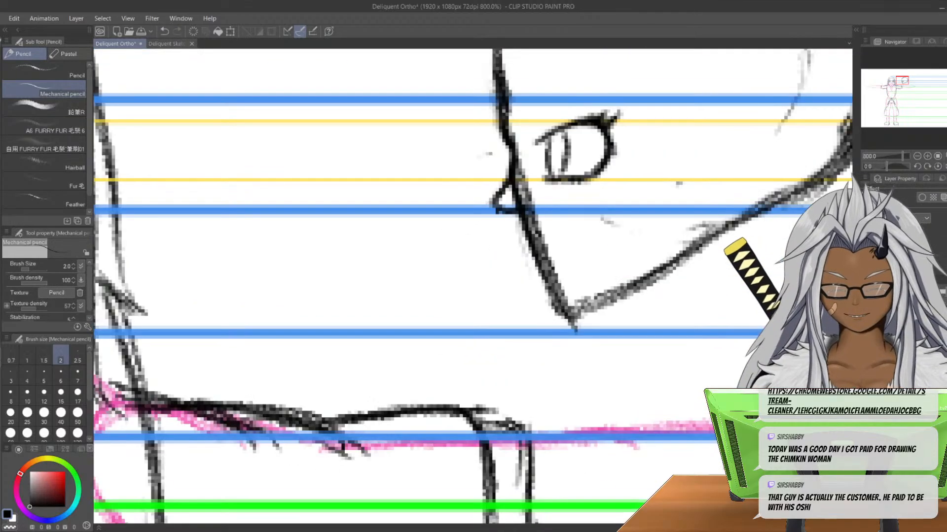
{"action": "left_click_drag", "start_coordinate": [502, 141], "coordinate": [514, 160]}
{"action": "key", "text": "e"}
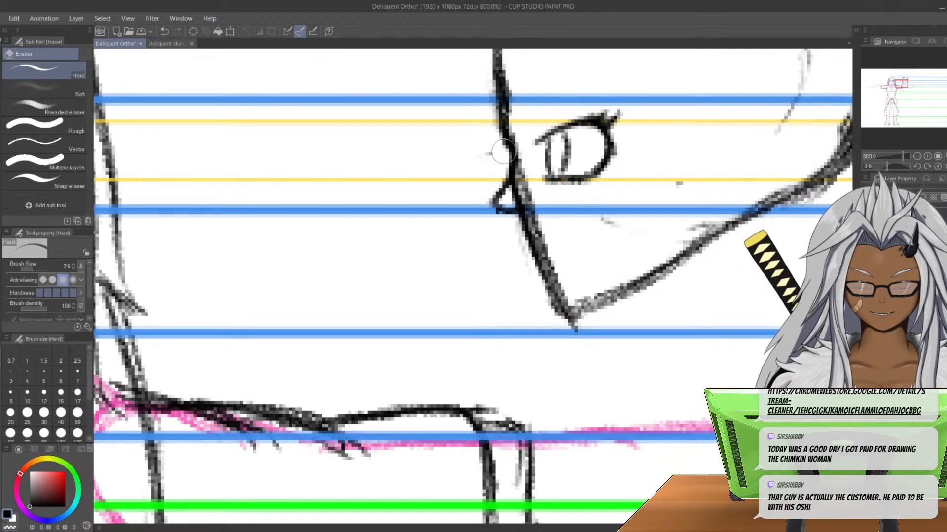
{"action": "mouse_move", "coordinate": [496, 142]}
{"action": "left_mouse_down"}
{"action": "mouse_move", "coordinate": [512, 128]}
{"action": "mouse_move", "coordinate": [527, 185]}
{"action": "mouse_move", "coordinate": [518, 197]}
{"action": "mouse_move", "coordinate": [530, 193]}
{"action": "mouse_move", "coordinate": [521, 198]}
{"action": "mouse_move", "coordinate": [525, 166]}
{"action": "left_mouse_up"}
{"action": "key", "text": "p"}
{"action": "mouse_move", "coordinate": [478, 96]}
{"action": "middle_mouse_down"}
{"action": "mouse_move", "coordinate": [769, 239]}
{"action": "mouse_move", "coordinate": [626, 184]}
{"action": "middle_mouse_up"}
{"action": "middle_click_drag", "start_coordinate": [364, 351], "coordinate": [188, 318]}
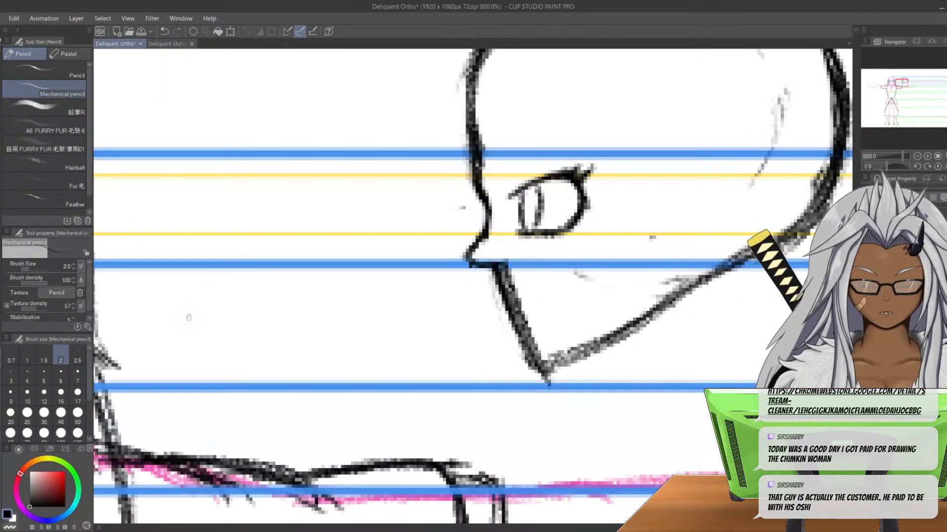
{"action": "scroll", "coordinate": [188, 318], "scroll_direction": "down", "scroll_amount": 2}
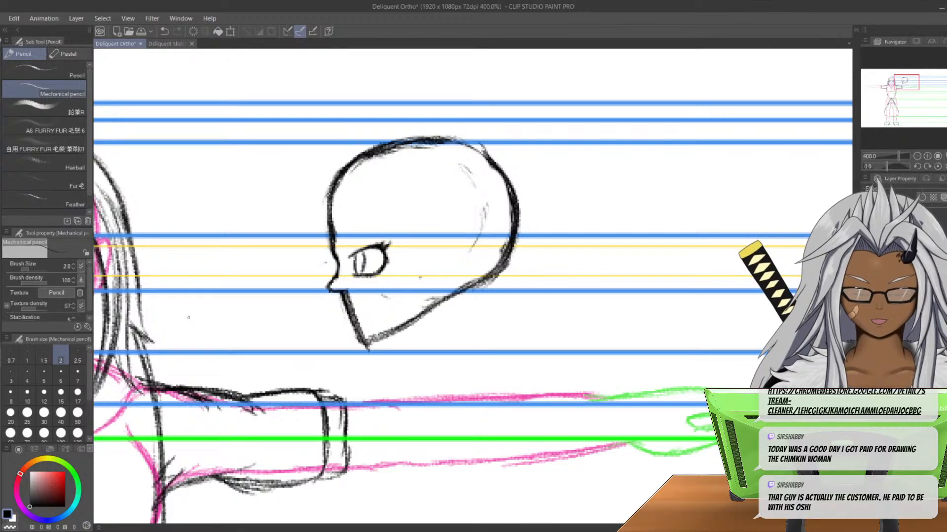
- Try a narrower back-of-head curve inside the side-view skull, from the crown down to the back of the jaw
{"action": "middle_click_drag", "start_coordinate": [188, 318], "coordinate": [272, 318]}
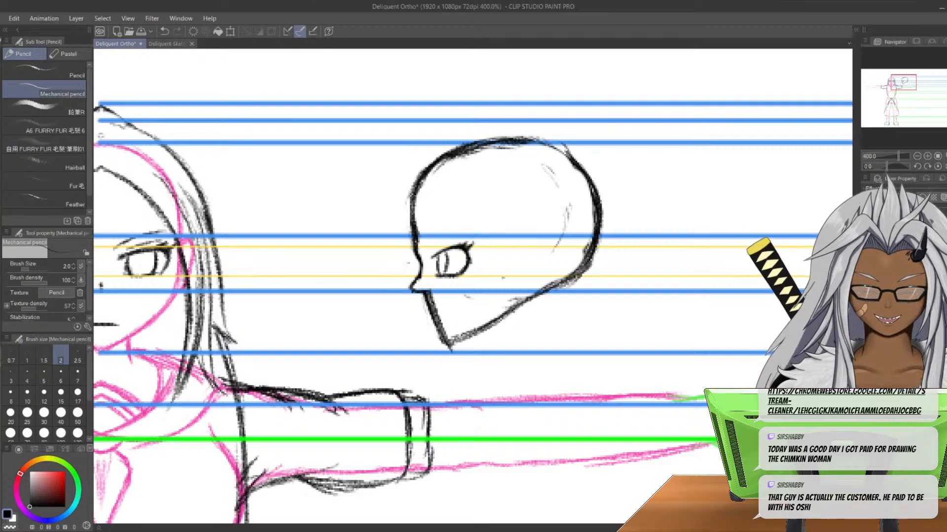
{"action": "left_click_drag", "start_coordinate": [528, 145], "coordinate": [572, 217]}
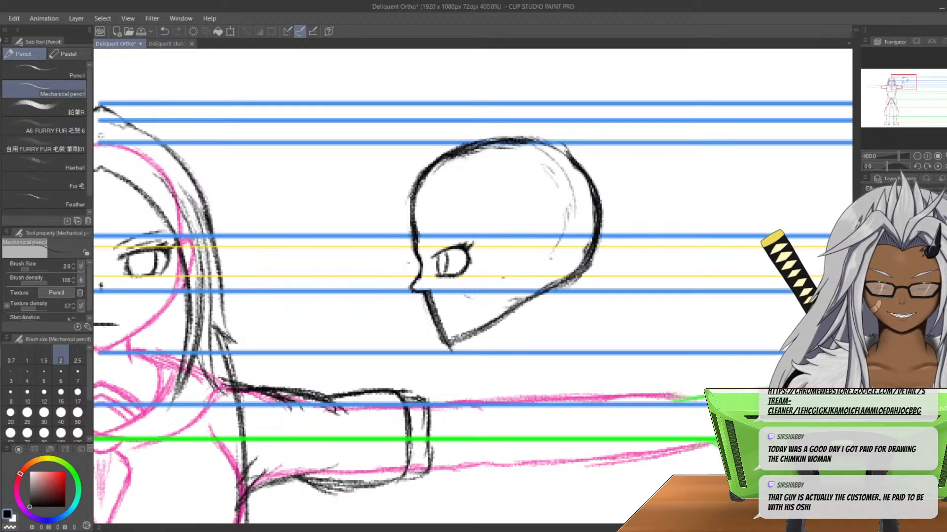
{"action": "left_click_drag", "start_coordinate": [526, 145], "coordinate": [576, 249]}
{"action": "left_click_drag", "start_coordinate": [567, 182], "coordinate": [572, 251]}
{"action": "mouse_move", "coordinate": [540, 149]}
{"action": "left_mouse_down"}
{"action": "mouse_move", "coordinate": [582, 216]}
{"action": "mouse_move", "coordinate": [574, 176]}
{"action": "mouse_move", "coordinate": [575, 230]}
{"action": "mouse_move", "coordinate": [575, 211]}
{"action": "left_mouse_up"}
{"action": "mouse_move", "coordinate": [537, 144]}
{"action": "left_mouse_down"}
{"action": "mouse_move", "coordinate": [557, 162]}
{"action": "mouse_move", "coordinate": [573, 236]}
{"action": "left_mouse_up"}
{"action": "left_click_drag", "start_coordinate": [572, 178], "coordinate": [562, 257]}
{"action": "left_click_drag", "start_coordinate": [559, 159], "coordinate": [543, 281]}
{"action": "left_click_drag", "start_coordinate": [575, 215], "coordinate": [546, 287]}
{"action": "left_click_drag", "start_coordinate": [577, 182], "coordinate": [552, 282]}
{"action": "left_click_drag", "start_coordinate": [575, 242], "coordinate": [542, 296]}
{"action": "left_click_drag", "start_coordinate": [566, 263], "coordinate": [528, 296]}
{"action": "left_click_drag", "start_coordinate": [578, 173], "coordinate": [558, 280]}
{"action": "mouse_move", "coordinate": [578, 204]}
{"action": "left_mouse_down"}
{"action": "mouse_move", "coordinate": [533, 146]}
{"action": "mouse_move", "coordinate": [508, 144]}
{"action": "left_mouse_up"}
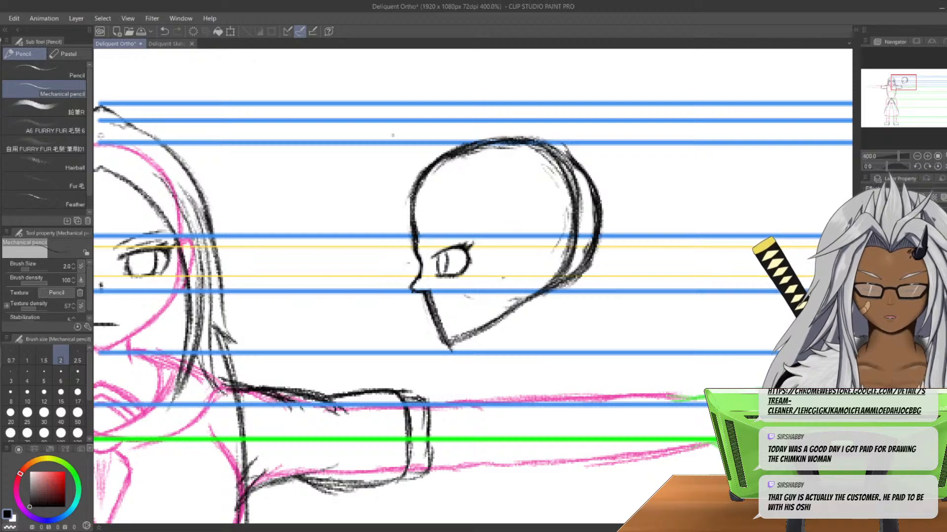
- Undo the strokes of the inner back-of-head curve
{"action": "key", "text": "ctrl+z"}
{"action": "key", "text": "ctrl+z"}
{"action": "key", "text": "ctrl+z"}
{"action": "key", "text": "ctrl+z"}
{"action": "key", "text": "ctrl+z"}
{"action": "key", "text": "ctrl+z"}
{"action": "key", "text": "ctrl+z"}
{"action": "key", "text": "ctrl+z"}
{"action": "key", "text": "ctrl+z"}
{"action": "key", "text": "ctrl+z"}
{"action": "key", "text": "ctrl+z"}
{"action": "key", "text": "ctrl+z"}
{"action": "key", "text": "ctrl+z"}
{"action": "key", "text": "ctrl+z"}
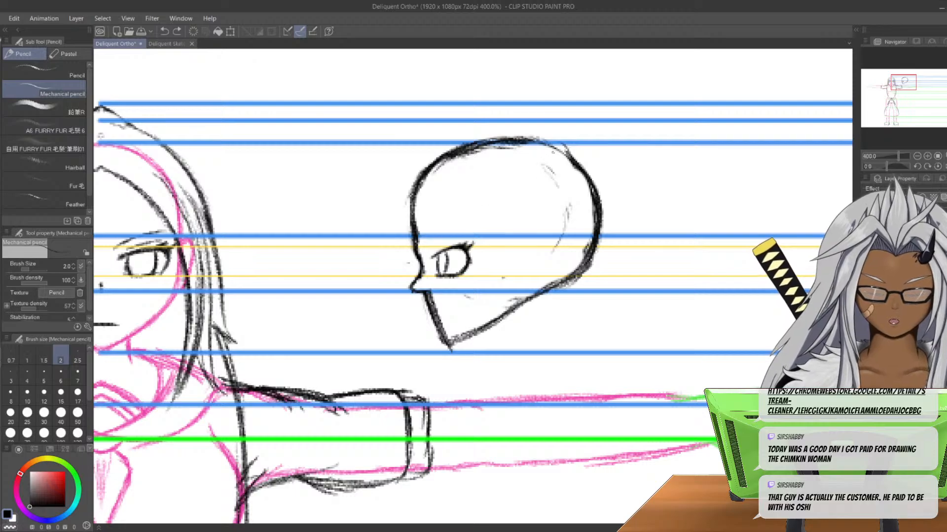
{"action": "left_click", "coordinate": [176, 31]}
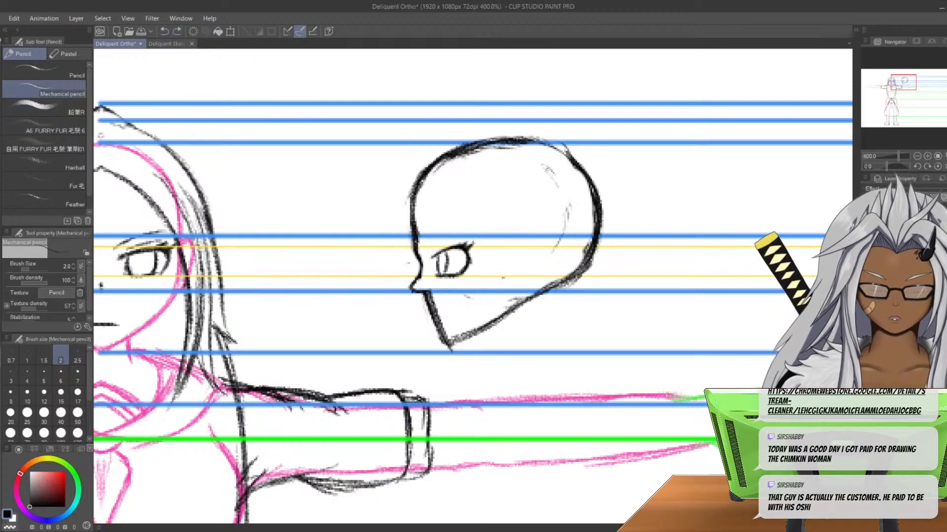
- Draw a new back-of-head curve slightly inside the existing outline, from the crown down to the back of the jaw
{"action": "left_click_drag", "start_coordinate": [564, 159], "coordinate": [586, 222]}
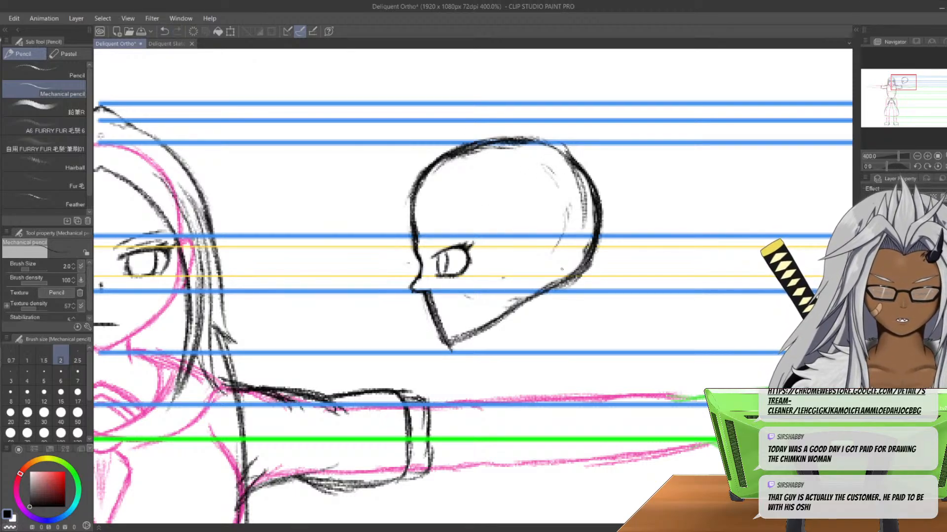
{"action": "left_click_drag", "start_coordinate": [571, 170], "coordinate": [572, 270]}
{"action": "mouse_move", "coordinate": [580, 186]}
{"action": "left_mouse_down"}
{"action": "mouse_move", "coordinate": [564, 270]}
{"action": "mouse_move", "coordinate": [542, 291]}
{"action": "left_mouse_up"}
{"action": "left_click_drag", "start_coordinate": [582, 250], "coordinate": [552, 287]}
{"action": "left_click_drag", "start_coordinate": [583, 239], "coordinate": [552, 286]}
{"action": "left_click_drag", "start_coordinate": [575, 175], "coordinate": [582, 205]}
{"action": "mouse_move", "coordinate": [523, 138]}
{"action": "left_mouse_down"}
{"action": "mouse_move", "coordinate": [579, 181]}
{"action": "mouse_move", "coordinate": [559, 151]}
{"action": "mouse_move", "coordinate": [592, 186]}
{"action": "left_mouse_up"}
- Erase the old outer back-of-head line, leaving the narrower skull curve as a clean outline
{"action": "key", "text": "e"}
{"action": "left_click_drag", "start_coordinate": [582, 175], "coordinate": [597, 219]}
{"action": "left_click_drag", "start_coordinate": [562, 150], "coordinate": [587, 195]}
{"action": "left_click_drag", "start_coordinate": [594, 203], "coordinate": [594, 254]}
{"action": "left_click_drag", "start_coordinate": [584, 170], "coordinate": [597, 260]}
{"action": "left_click_drag", "start_coordinate": [597, 217], "coordinate": [582, 283]}
{"action": "mouse_move", "coordinate": [589, 241]}
{"action": "left_mouse_down"}
{"action": "mouse_move", "coordinate": [567, 289]}
{"action": "mouse_move", "coordinate": [545, 295]}
{"action": "left_mouse_up"}
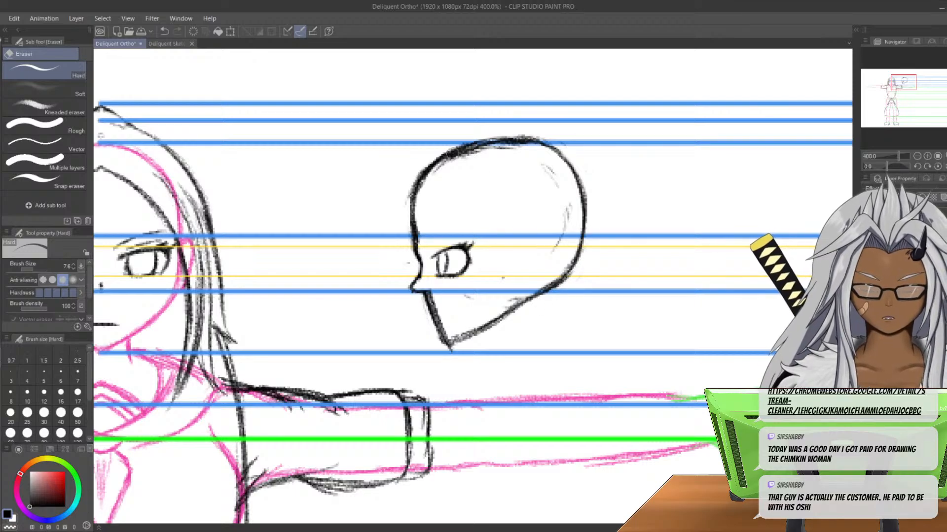
- Thin the thick outline along the top of the side-view head and touch up its upper front curve
{"action": "mouse_move", "coordinate": [516, 145]}
{"action": "left_mouse_down"}
{"action": "mouse_move", "coordinate": [439, 180]}
{"action": "mouse_move", "coordinate": [461, 154]}
{"action": "mouse_move", "coordinate": [439, 174]}
{"action": "left_mouse_up"}
{"action": "left_click_drag", "start_coordinate": [481, 147], "coordinate": [542, 147]}
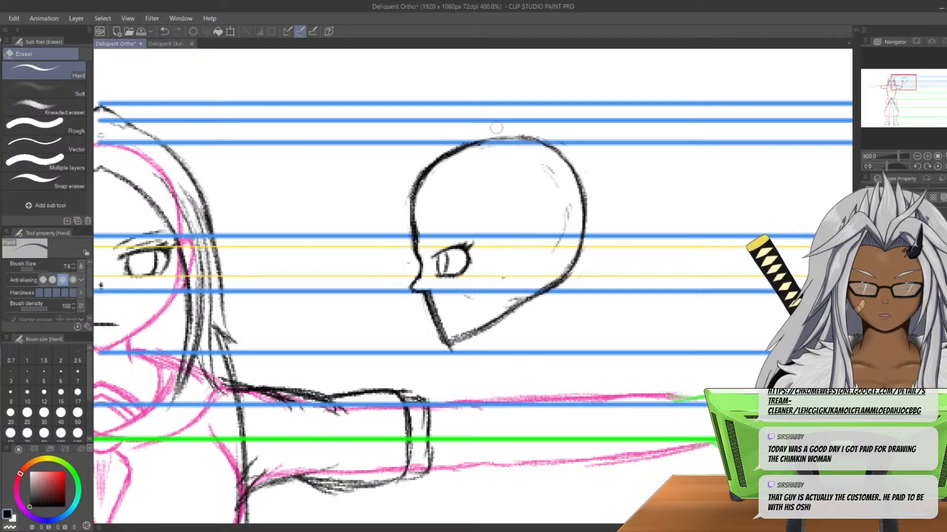
{"action": "key", "text": "p"}
{"action": "mouse_move", "coordinate": [478, 146]}
{"action": "left_mouse_down"}
{"action": "mouse_move", "coordinate": [543, 143]}
{"action": "mouse_move", "coordinate": [456, 160]}
{"action": "left_mouse_up"}
- Redraw the side-view profile from brow to chin with a slightly longer nose, and thin the front jaw line
{"action": "middle_click_drag", "start_coordinate": [444, 247], "coordinate": [633, 197]}
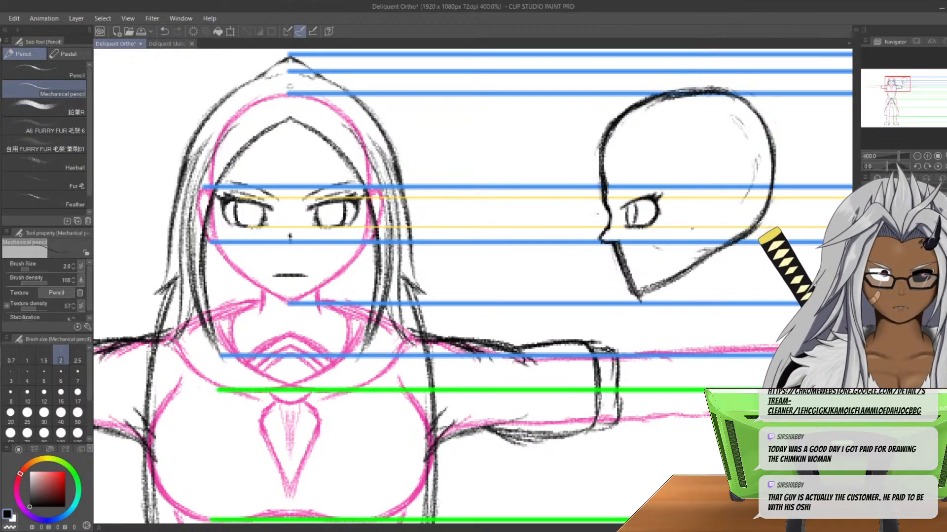
{"action": "scroll", "coordinate": [575, 238], "scroll_direction": "up", "scroll_amount": 2}
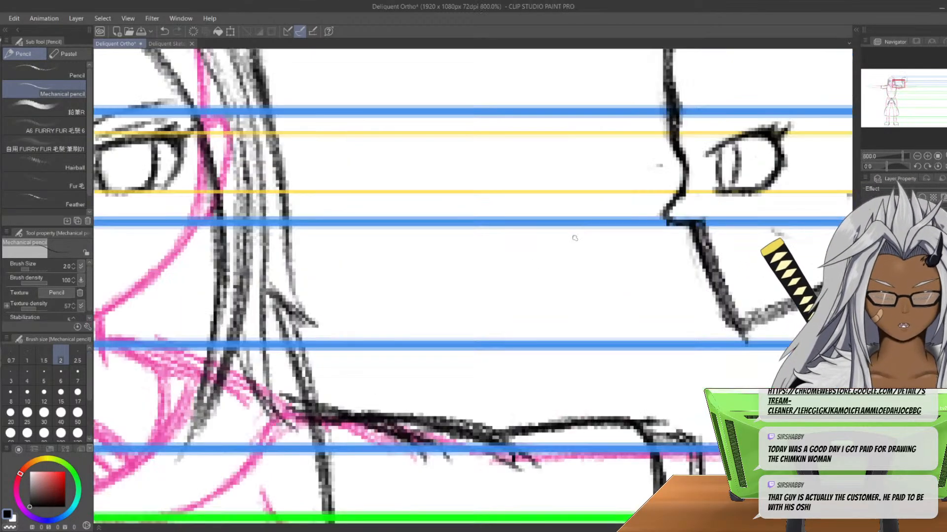
{"action": "middle_click_drag", "start_coordinate": [678, 181], "coordinate": [480, 225]}
{"action": "key", "text": "e"}
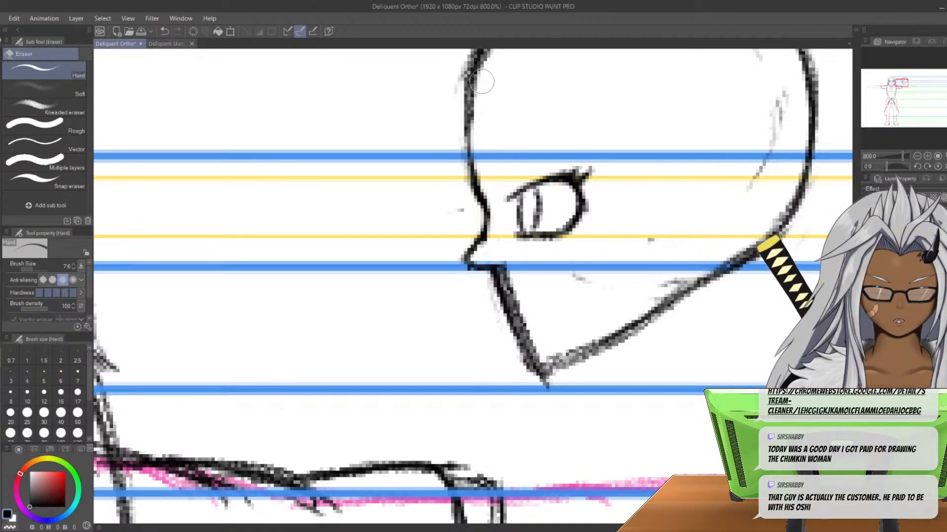
{"action": "mouse_move", "coordinate": [471, 164]}
{"action": "left_mouse_down"}
{"action": "mouse_move", "coordinate": [448, 249]}
{"action": "mouse_move", "coordinate": [459, 253]}
{"action": "left_mouse_up"}
{"action": "key", "text": "p"}
{"action": "mouse_move", "coordinate": [463, 142]}
{"action": "left_mouse_down"}
{"action": "mouse_move", "coordinate": [483, 213]}
{"action": "mouse_move", "coordinate": [450, 262]}
{"action": "mouse_move", "coordinate": [505, 276]}
{"action": "mouse_move", "coordinate": [544, 364]}
{"action": "left_mouse_up"}
{"action": "key", "text": "e"}
{"action": "left_click_drag", "start_coordinate": [521, 308], "coordinate": [545, 356]}
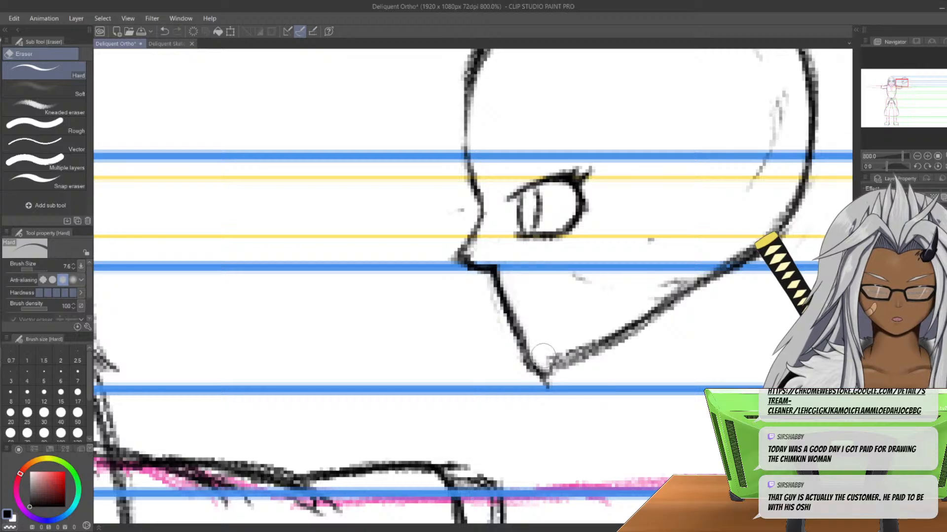
{"action": "key", "text": "p"}
{"action": "scroll", "coordinate": [496, 297], "scroll_direction": "down", "scroll_amount": 2}
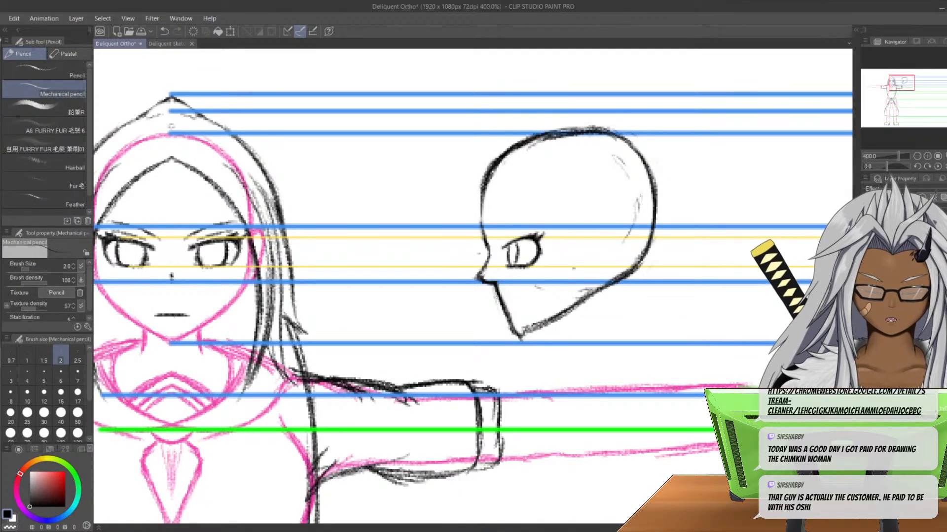
- Redraw the side-view jawline as a fuller curve from the chin at the blue guide up to the back of the jaw
{"action": "scroll", "coordinate": [497, 298], "scroll_direction": "up", "scroll_amount": 2}
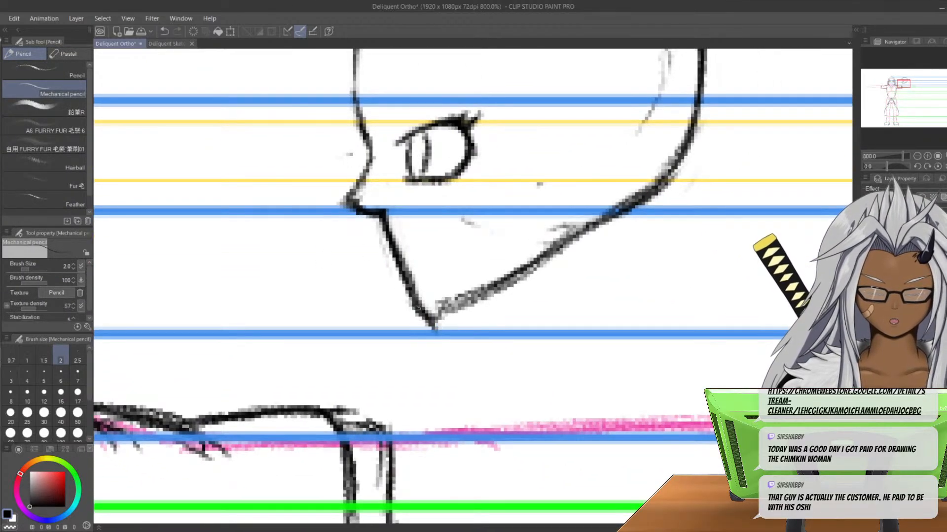
{"action": "mouse_move", "coordinate": [409, 295]}
{"action": "left_mouse_down"}
{"action": "mouse_move", "coordinate": [445, 335]}
{"action": "mouse_move", "coordinate": [517, 294]}
{"action": "left_mouse_up"}
{"action": "mouse_move", "coordinate": [439, 330]}
{"action": "left_mouse_down"}
{"action": "mouse_move", "coordinate": [502, 303]}
{"action": "mouse_move", "coordinate": [555, 257]}
{"action": "left_mouse_up"}
{"action": "mouse_move", "coordinate": [483, 313]}
{"action": "left_mouse_down"}
{"action": "mouse_move", "coordinate": [609, 222]}
{"action": "mouse_move", "coordinate": [611, 209]}
{"action": "mouse_move", "coordinate": [478, 304]}
{"action": "left_mouse_up"}
{"action": "mouse_move", "coordinate": [606, 213]}
{"action": "left_mouse_down"}
{"action": "mouse_move", "coordinate": [500, 301]}
{"action": "mouse_move", "coordinate": [467, 313]}
{"action": "left_mouse_up"}
{"action": "left_click_drag", "start_coordinate": [506, 298], "coordinate": [588, 220]}
{"action": "mouse_move", "coordinate": [568, 264]}
{"action": "left_mouse_down"}
{"action": "mouse_move", "coordinate": [597, 211]}
{"action": "mouse_move", "coordinate": [591, 221]}
{"action": "left_mouse_up"}
{"action": "left_click_drag", "start_coordinate": [598, 189], "coordinate": [580, 242]}
{"action": "mouse_move", "coordinate": [601, 198]}
{"action": "left_mouse_down"}
{"action": "mouse_move", "coordinate": [570, 264]}
{"action": "mouse_move", "coordinate": [479, 313]}
{"action": "left_mouse_up"}
- Erase the old straight jaw strokes inside the new side-view jawline
{"action": "key", "text": "e"}
{"action": "mouse_move", "coordinate": [582, 212]}
{"action": "left_mouse_down"}
{"action": "mouse_move", "coordinate": [548, 247]}
{"action": "mouse_move", "coordinate": [434, 306]}
{"action": "mouse_move", "coordinate": [474, 287]}
{"action": "mouse_move", "coordinate": [446, 303]}
{"action": "left_mouse_up"}
{"action": "left_click_drag", "start_coordinate": [548, 231], "coordinate": [572, 212]}
{"action": "key", "text": "p"}
{"action": "middle_click_drag", "start_coordinate": [585, 162], "coordinate": [434, 302]}
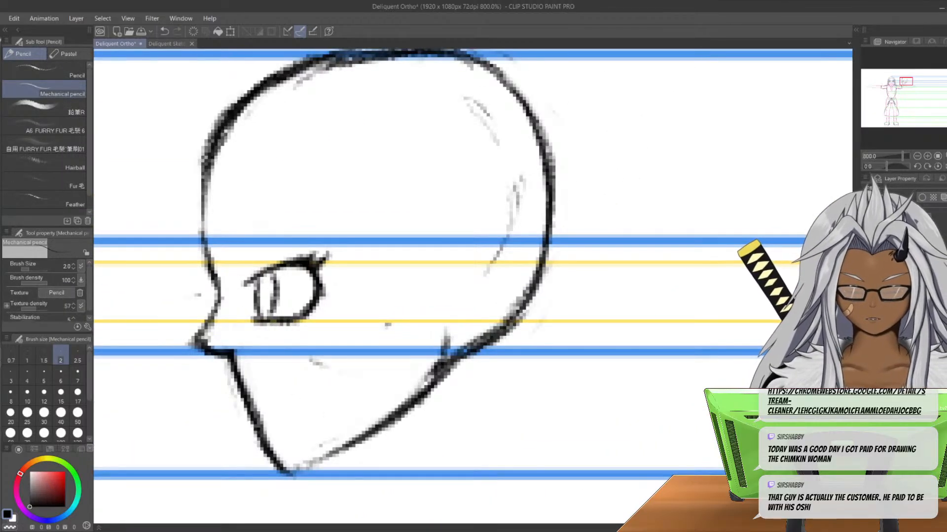
- Define the rear jaw corner with a short upward stroke, darken the curve below it and trim the excess line
{"action": "middle_click_drag", "start_coordinate": [224, 366], "coordinate": [446, 277]}
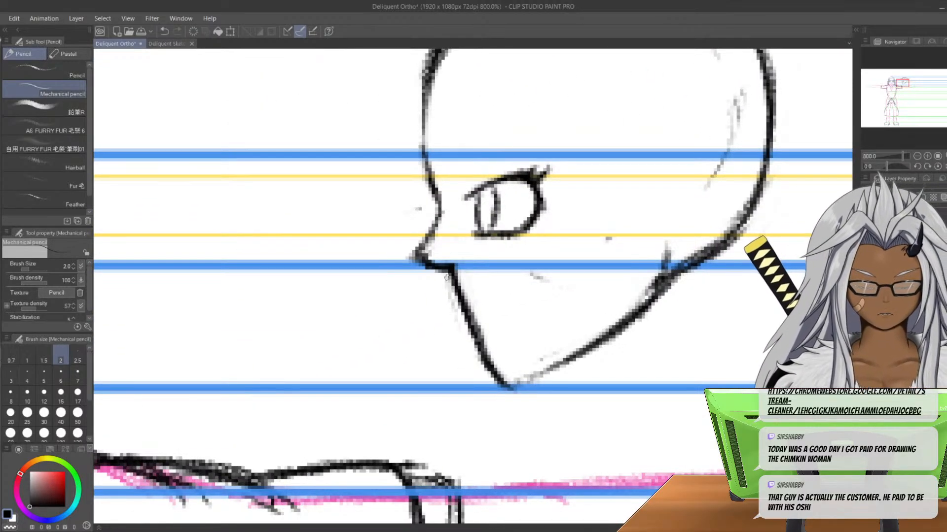
{"action": "mouse_move", "coordinate": [630, 318]}
{"action": "left_mouse_down"}
{"action": "mouse_move", "coordinate": [650, 249]}
{"action": "mouse_move", "coordinate": [649, 301]}
{"action": "mouse_move", "coordinate": [670, 252]}
{"action": "mouse_move", "coordinate": [666, 261]}
{"action": "left_mouse_up"}
{"action": "key", "text": "e"}
{"action": "key", "text": "p"}
{"action": "left_click_drag", "start_coordinate": [634, 317], "coordinate": [656, 257]}
{"action": "left_click_drag", "start_coordinate": [656, 257], "coordinate": [635, 323]}
{"action": "scroll", "coordinate": [219, 265], "scroll_direction": "down", "scroll_amount": 2}
{"action": "left_click_drag", "start_coordinate": [429, 289], "coordinate": [443, 254]}
{"action": "left_click_drag", "start_coordinate": [425, 288], "coordinate": [396, 313]}
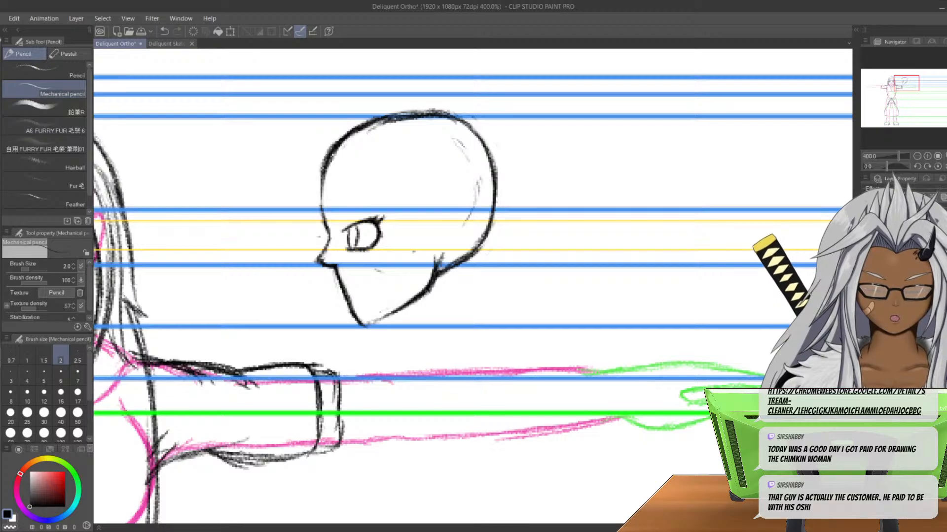
{"action": "key", "text": "e"}
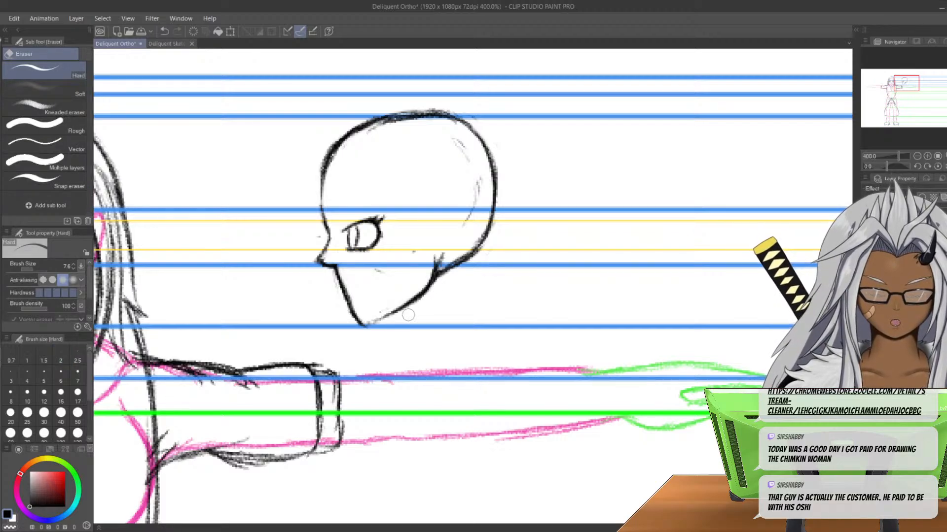
{"action": "left_click_drag", "start_coordinate": [437, 255], "coordinate": [423, 280]}
{"action": "key", "text": "p"}
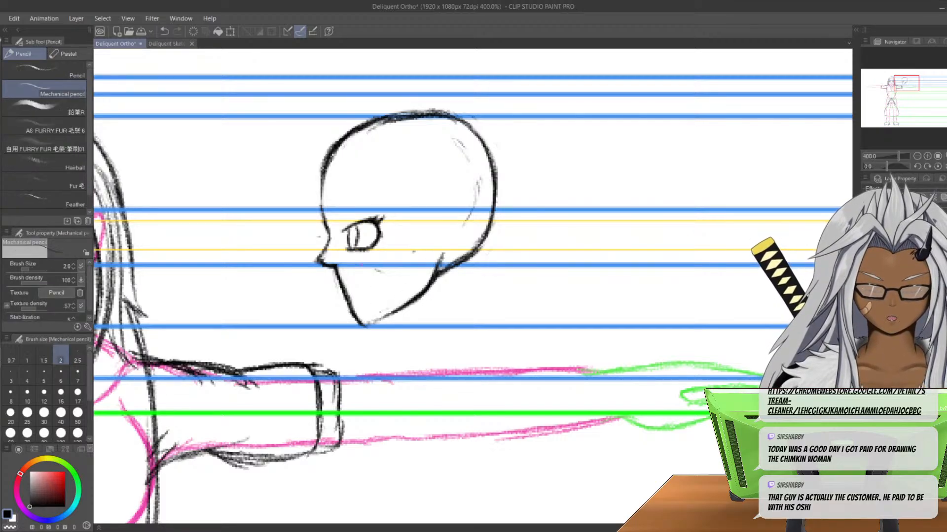
- Erase the faint leftover sketch strokes inside the back of the side-view skull
{"action": "middle_click_drag", "start_coordinate": [413, 251], "coordinate": [676, 299]}
{"action": "mouse_move", "coordinate": [725, 195]}
{"action": "middle_mouse_down"}
{"action": "mouse_move", "coordinate": [671, 193]}
{"action": "mouse_move", "coordinate": [560, 141]}
{"action": "middle_mouse_up"}
{"action": "key", "text": "e"}
{"action": "mouse_move", "coordinate": [559, 141]}
{"action": "left_mouse_down"}
{"action": "mouse_move", "coordinate": [572, 210]}
{"action": "mouse_move", "coordinate": [576, 191]}
{"action": "left_mouse_up"}
{"action": "key", "text": "p"}
- Add an eyelid crease and a slanted eyebrow above the side-view eye, matching the front view's angry brow
{"action": "middle_click_drag", "start_coordinate": [297, 352], "coordinate": [508, 345]}
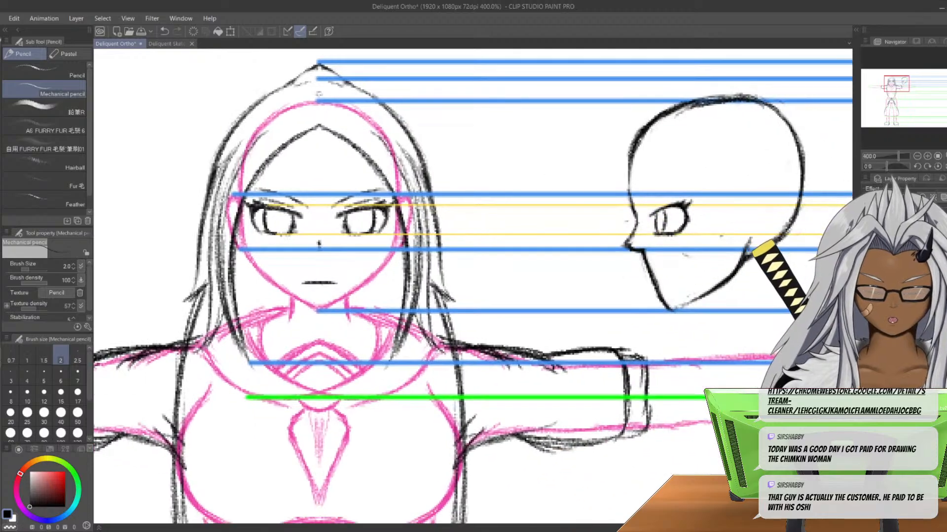
{"action": "scroll", "coordinate": [487, 154], "scroll_direction": "up", "scroll_amount": 1}
{"action": "middle_click_drag", "start_coordinate": [613, 206], "coordinate": [400, 183]}
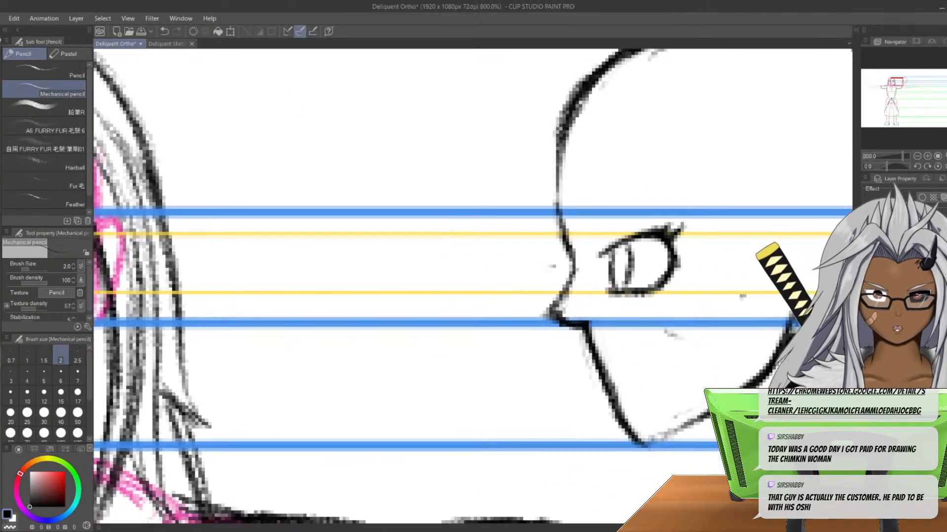
{"action": "mouse_move", "coordinate": [623, 235]}
{"action": "left_mouse_down"}
{"action": "mouse_move", "coordinate": [646, 222]}
{"action": "mouse_move", "coordinate": [629, 226]}
{"action": "left_mouse_up"}
{"action": "middle_click_drag", "start_coordinate": [566, 221], "coordinate": [678, 203]}
{"action": "mouse_move", "coordinate": [789, 173]}
{"action": "left_mouse_down"}
{"action": "mouse_move", "coordinate": [729, 193]}
{"action": "mouse_move", "coordinate": [703, 215]}
{"action": "mouse_move", "coordinate": [722, 205]}
{"action": "left_mouse_up"}
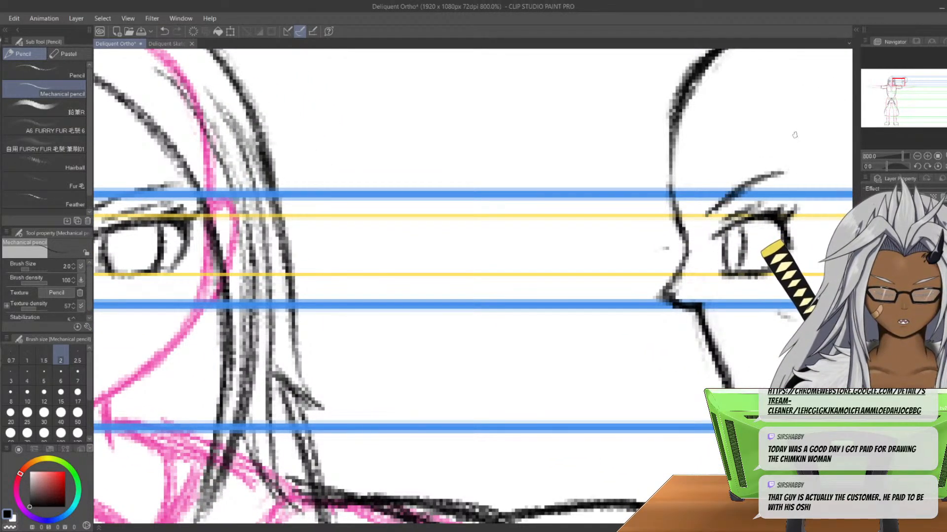
{"action": "scroll", "coordinate": [795, 136], "scroll_direction": "down", "scroll_amount": 2}
{"action": "middle_click_drag", "start_coordinate": [795, 135], "coordinate": [530, 123]}
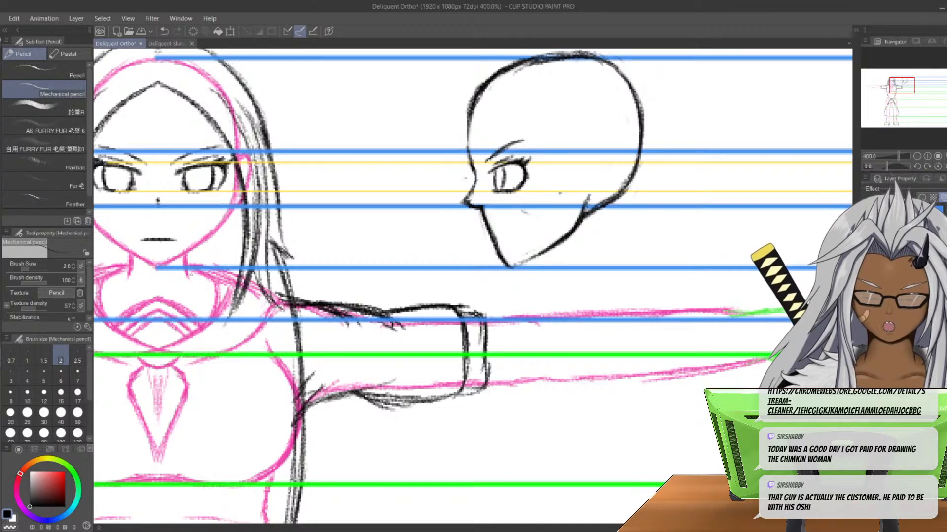
- Draw a thin straight horizontal blue guide line from the front-view mouth across the side-view face
{"action": "mouse_move", "coordinate": [528, 140]}
{"action": "left_mouse_down"}
{"action": "mouse_move", "coordinate": [158, 241]}
{"action": "mouse_move", "coordinate": [257, 248]}
{"action": "left_mouse_up"}
{"action": "key", "text": "ctrl+z"}
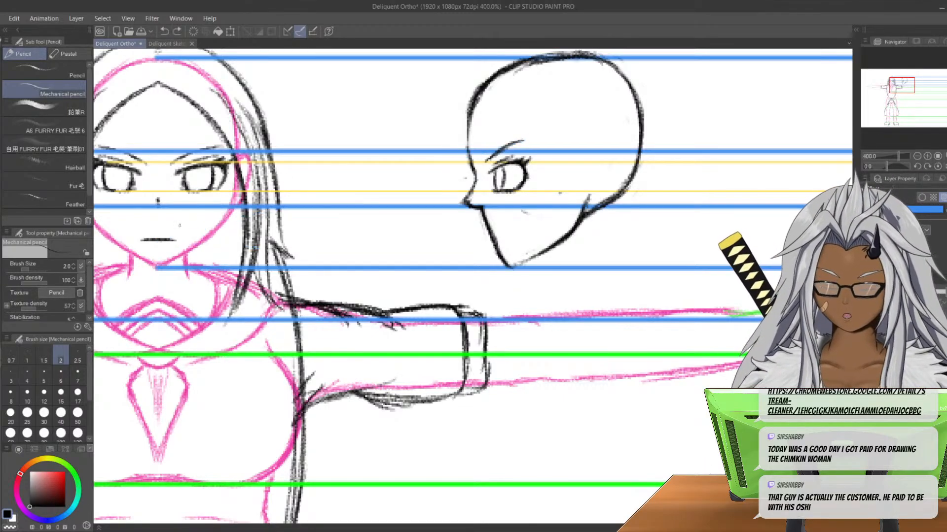
{"action": "key", "text": "u"}
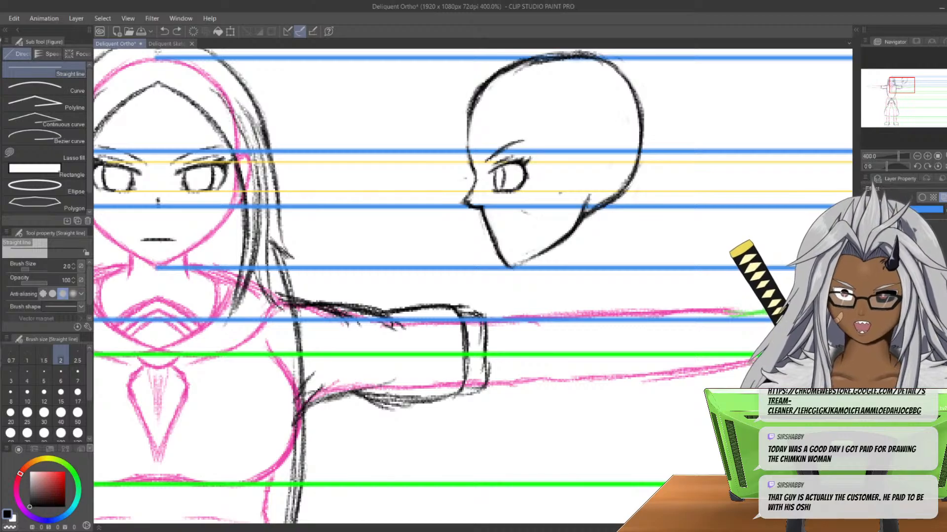
{"action": "left_click_drag", "start_coordinate": [155, 239], "coordinate": [763, 239]}
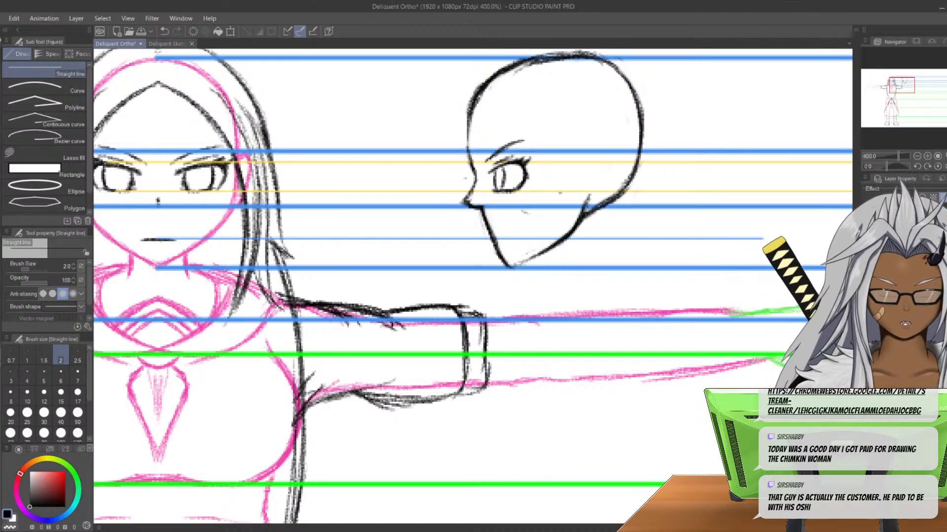
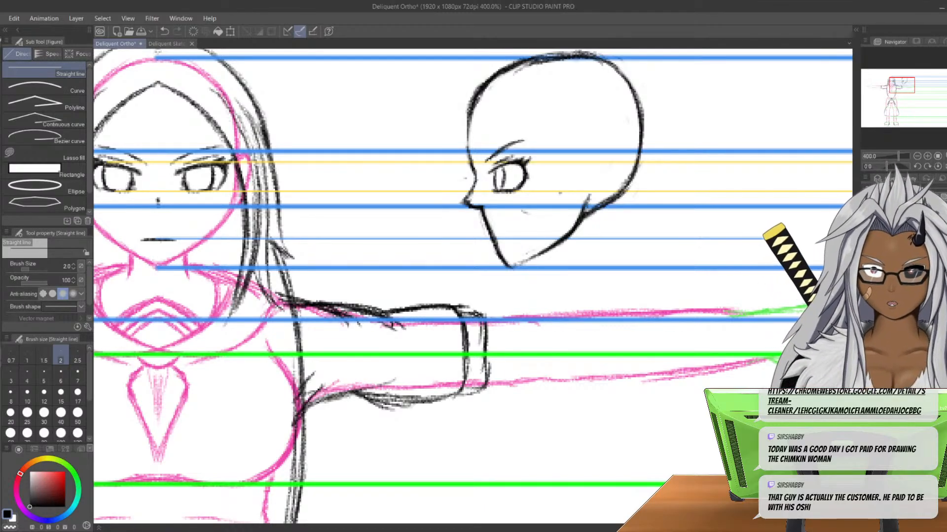
- Darken the nose bridge and the underside of the nose on the side-view profile with the mechanical pencil
{"action": "middle_click_drag", "start_coordinate": [382, 275], "coordinate": [393, 214]}
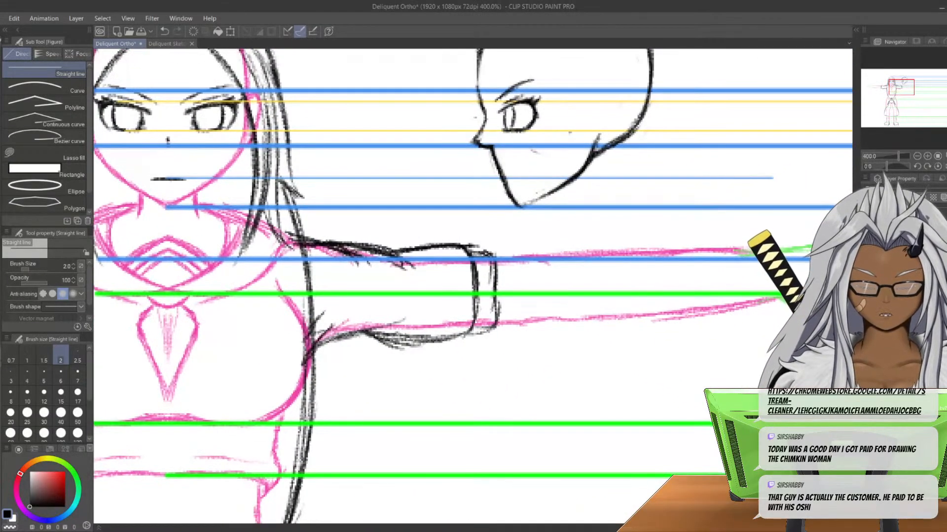
{"action": "scroll", "coordinate": [177, 229], "scroll_direction": "up", "scroll_amount": 1}
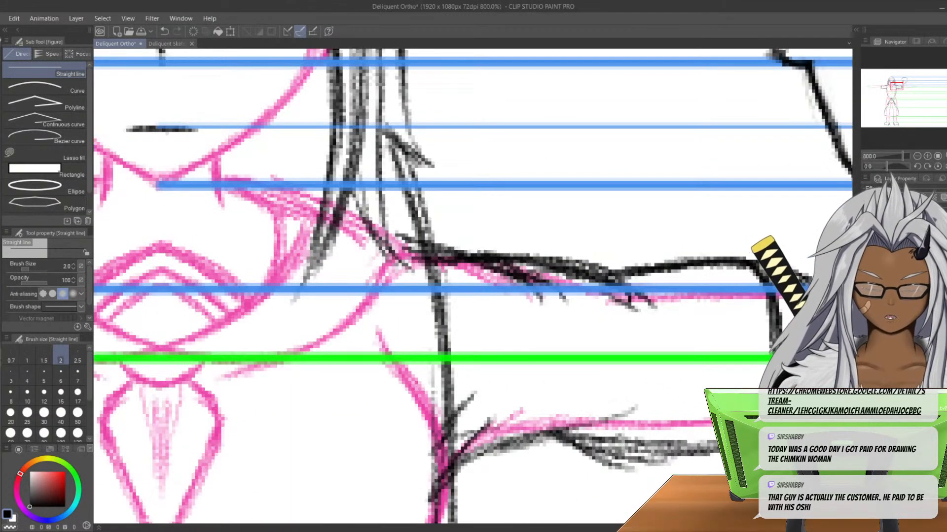
{"action": "middle_click_drag", "start_coordinate": [670, 227], "coordinate": [276, 346]}
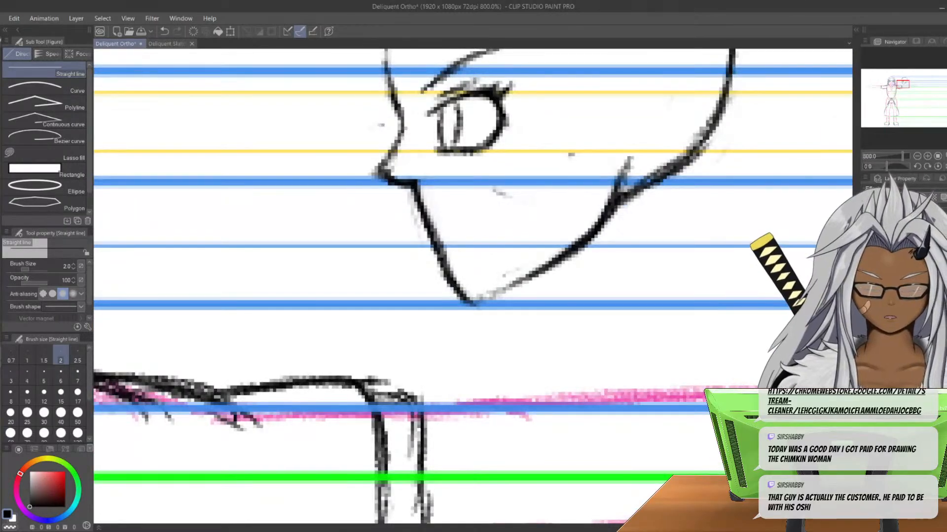
{"action": "left_click_drag", "start_coordinate": [400, 121], "coordinate": [380, 165]}
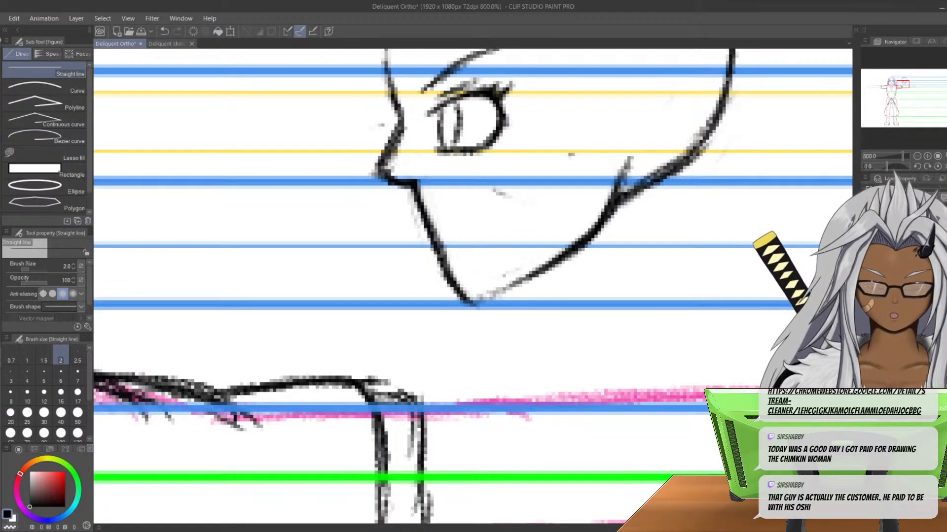
{"action": "key", "text": "ctrl+z"}
{"action": "key", "text": "p"}
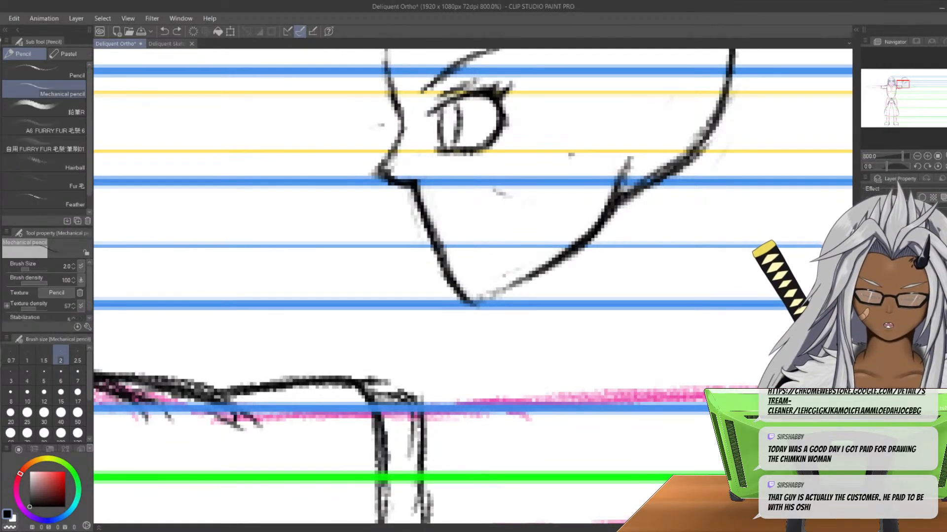
{"action": "mouse_move", "coordinate": [397, 107]}
{"action": "left_mouse_down"}
{"action": "mouse_move", "coordinate": [386, 178]}
{"action": "mouse_move", "coordinate": [406, 180]}
{"action": "left_mouse_up"}
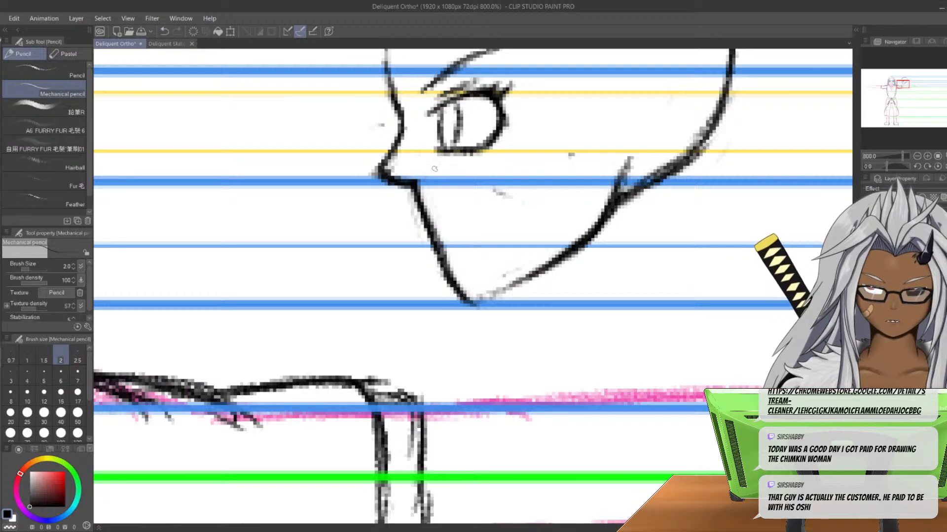
- Shape the side-view lips at the mouth guide line, trim the old straight profile line and add a short mouth stroke
{"action": "mouse_move", "coordinate": [427, 232]}
{"action": "left_mouse_down"}
{"action": "mouse_move", "coordinate": [430, 250]}
{"action": "mouse_move", "coordinate": [422, 241]}
{"action": "mouse_move", "coordinate": [441, 239]}
{"action": "left_mouse_up"}
{"action": "key", "text": "e"}
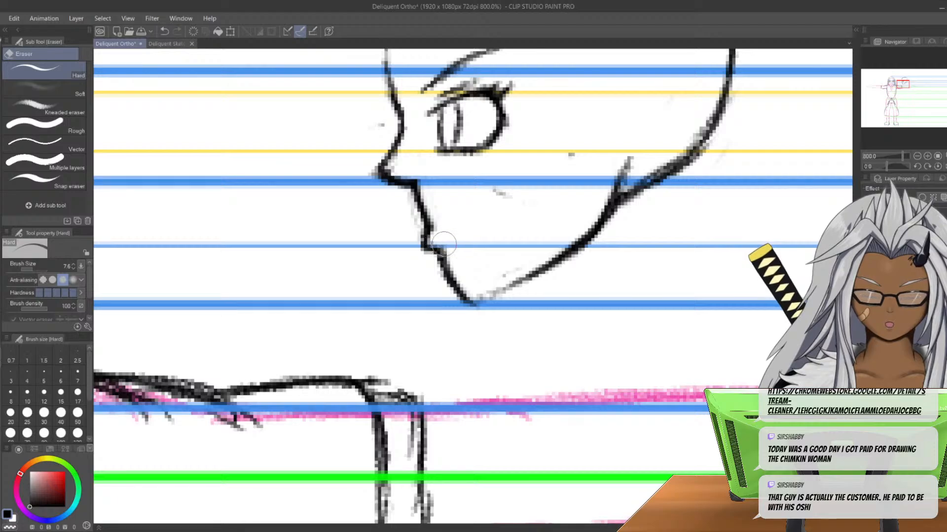
{"action": "key", "text": "p"}
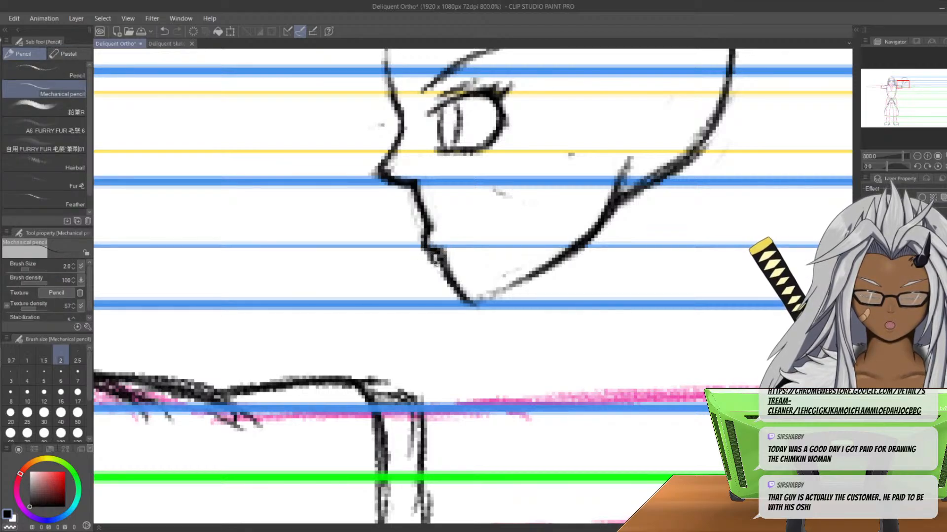
{"action": "key", "text": "e"}
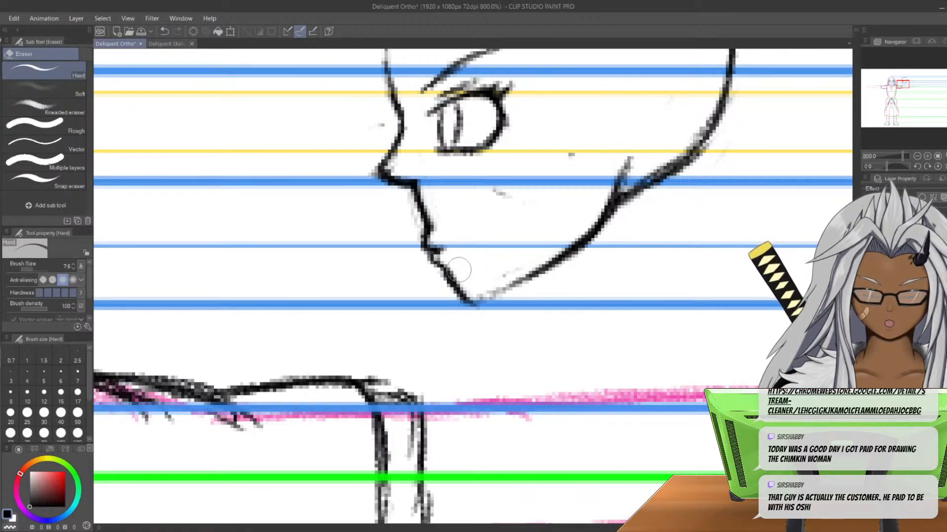
{"action": "key", "text": "p"}
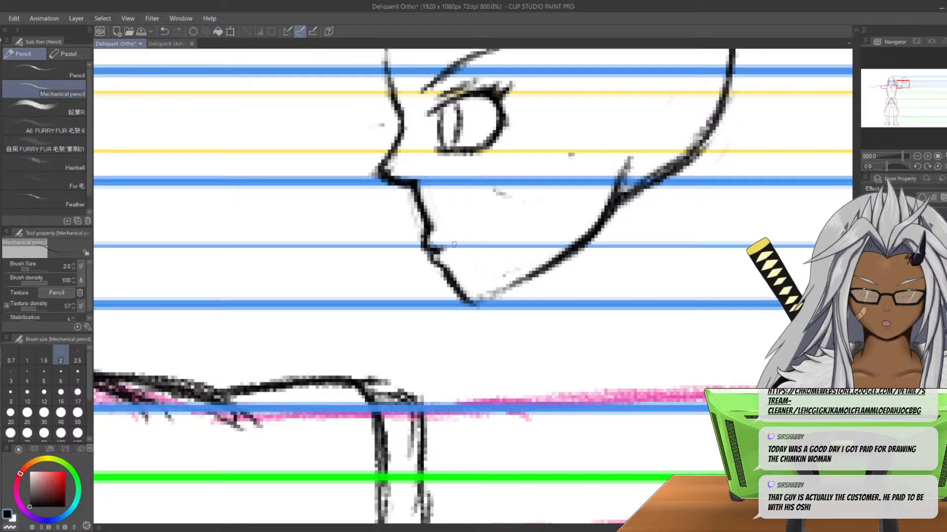
{"action": "left_click_drag", "start_coordinate": [451, 244], "coordinate": [468, 241]}
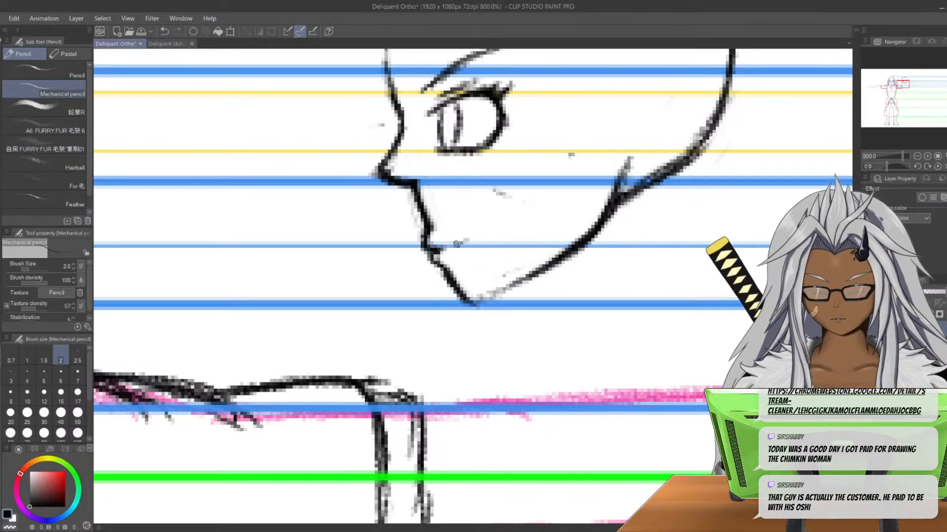
- Redraw the back of the side-view skull slightly farther out, from the crown down to the rear jaw
{"action": "scroll", "coordinate": [299, 223], "scroll_direction": "down", "scroll_amount": 4}
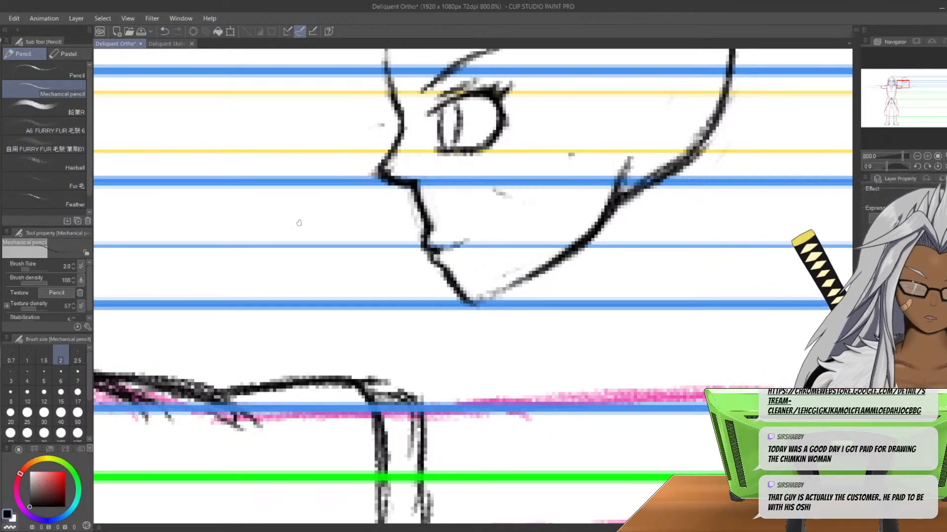
{"action": "left_click_drag", "start_coordinate": [298, 223], "coordinate": [508, 234]}
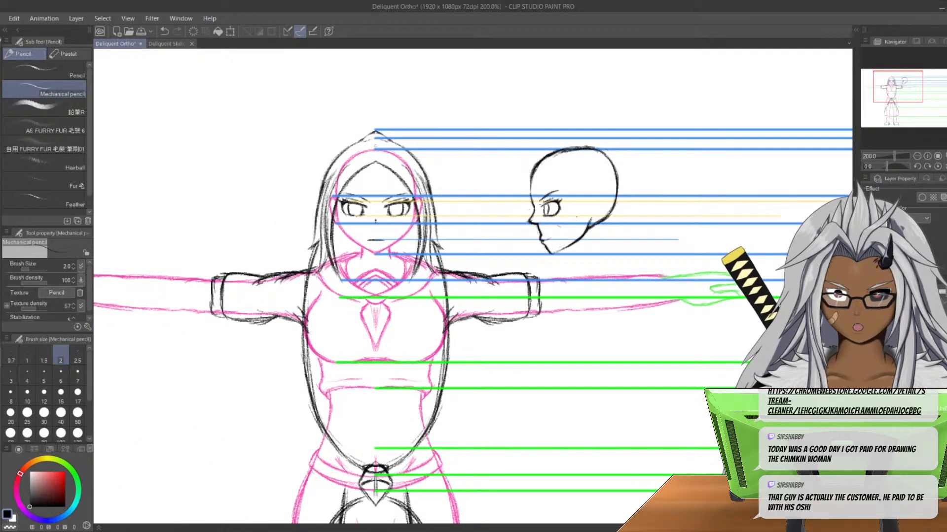
{"action": "scroll", "coordinate": [542, 205], "scroll_direction": "up", "scroll_amount": 2}
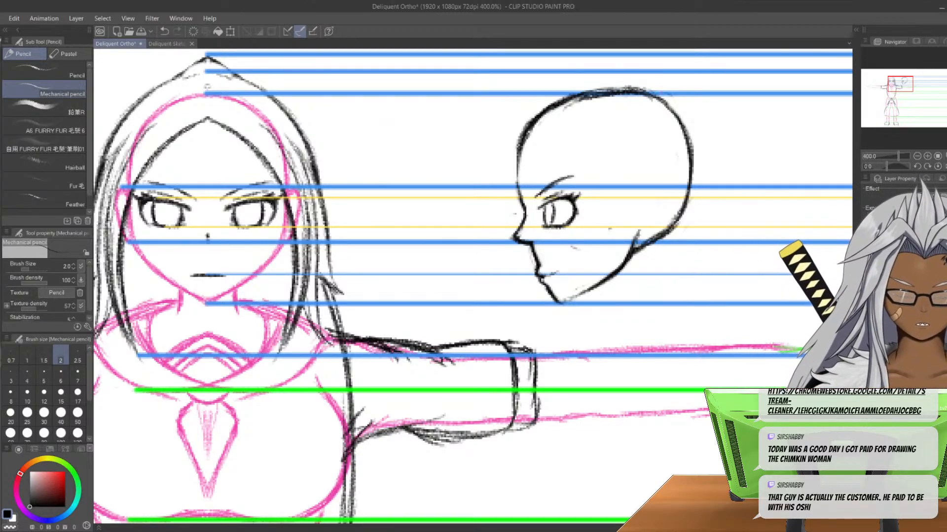
{"action": "left_click_drag", "start_coordinate": [653, 94], "coordinate": [676, 108]}
{"action": "mouse_move", "coordinate": [657, 94]}
{"action": "left_mouse_down"}
{"action": "mouse_move", "coordinate": [684, 110]}
{"action": "mouse_move", "coordinate": [704, 165]}
{"action": "mouse_move", "coordinate": [705, 177]}
{"action": "mouse_move", "coordinate": [697, 144]}
{"action": "mouse_move", "coordinate": [697, 186]}
{"action": "left_mouse_up"}
{"action": "left_click_drag", "start_coordinate": [703, 123], "coordinate": [689, 217]}
{"action": "left_click_drag", "start_coordinate": [700, 157], "coordinate": [688, 224]}
{"action": "left_click_drag", "start_coordinate": [700, 189], "coordinate": [644, 249]}
{"action": "mouse_move", "coordinate": [685, 221]}
{"action": "left_mouse_down"}
{"action": "mouse_move", "coordinate": [636, 253]}
{"action": "mouse_move", "coordinate": [700, 148]}
{"action": "mouse_move", "coordinate": [695, 127]}
{"action": "left_mouse_up"}
- Erase the old inner contour along the back of the side-view skull
{"action": "key", "text": "e"}
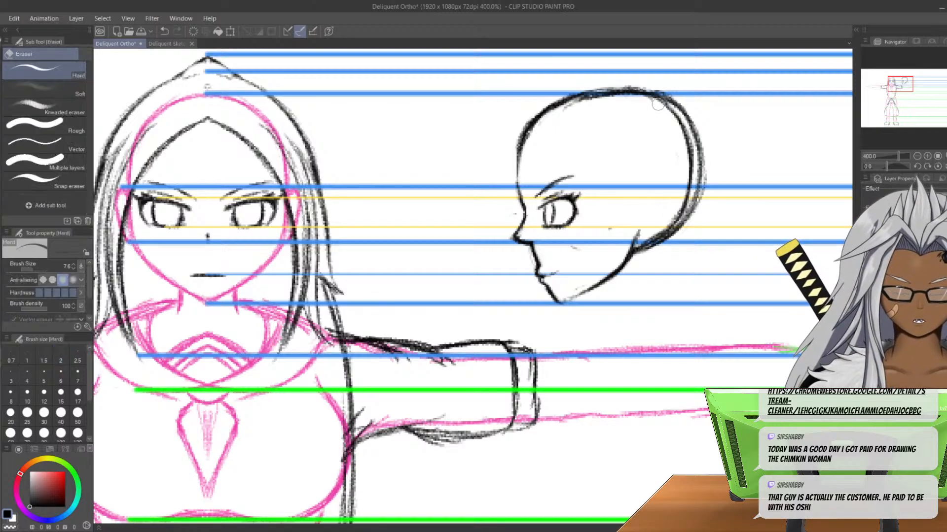
{"action": "mouse_move", "coordinate": [693, 173]}
{"action": "left_mouse_down"}
{"action": "mouse_move", "coordinate": [668, 222]}
{"action": "mouse_move", "coordinate": [641, 245]}
{"action": "left_mouse_up"}
{"action": "left_click_drag", "start_coordinate": [687, 201], "coordinate": [652, 240]}
- Darken the jaw line near the chin and sketch a rough oval ear between the brow and nose guide lines
{"action": "key", "text": "p"}
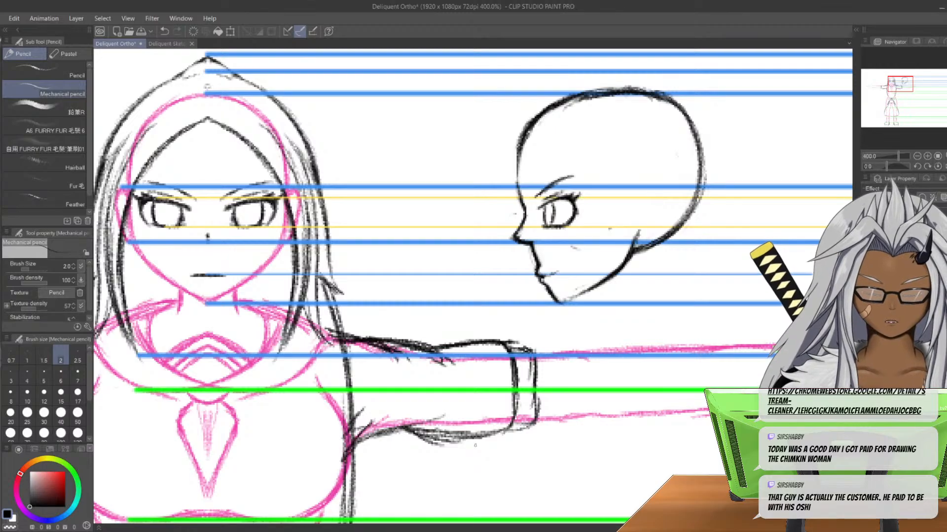
{"action": "left_click_drag", "start_coordinate": [582, 293], "coordinate": [560, 303]}
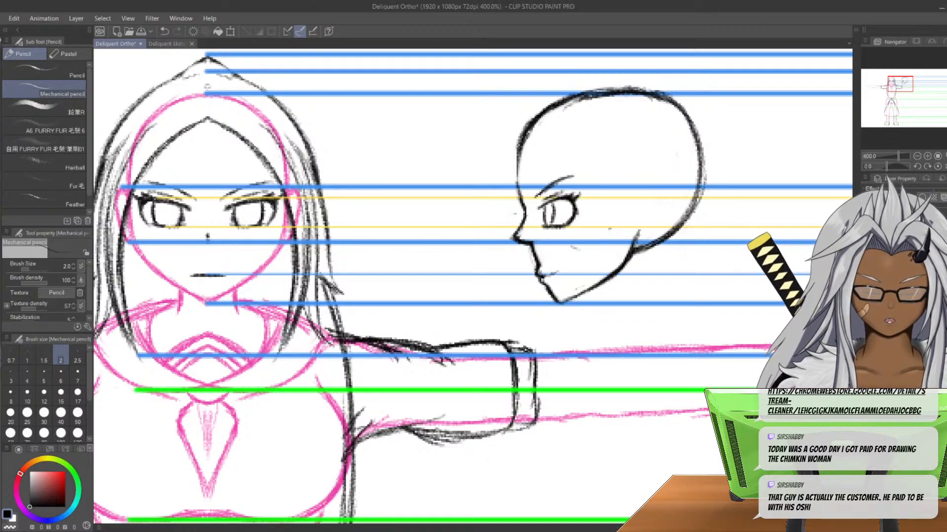
{"action": "middle_click_drag", "start_coordinate": [560, 303], "coordinate": [540, 307]}
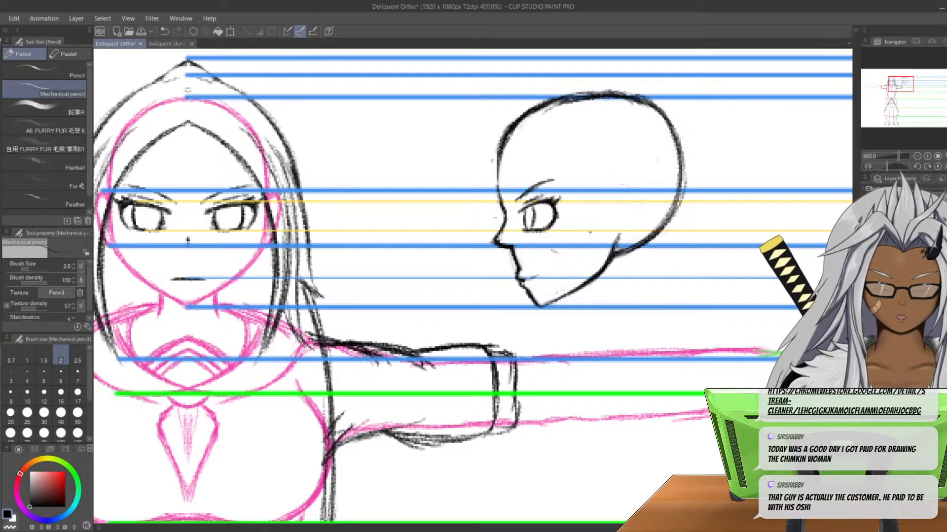
{"action": "mouse_move", "coordinate": [627, 203]}
{"action": "left_mouse_down"}
{"action": "mouse_move", "coordinate": [634, 232]}
{"action": "mouse_move", "coordinate": [616, 192]}
{"action": "mouse_move", "coordinate": [636, 205]}
{"action": "mouse_move", "coordinate": [599, 228]}
{"action": "mouse_move", "coordinate": [613, 207]}
{"action": "mouse_move", "coordinate": [603, 232]}
{"action": "mouse_move", "coordinate": [636, 213]}
{"action": "mouse_move", "coordinate": [622, 197]}
{"action": "left_mouse_up"}
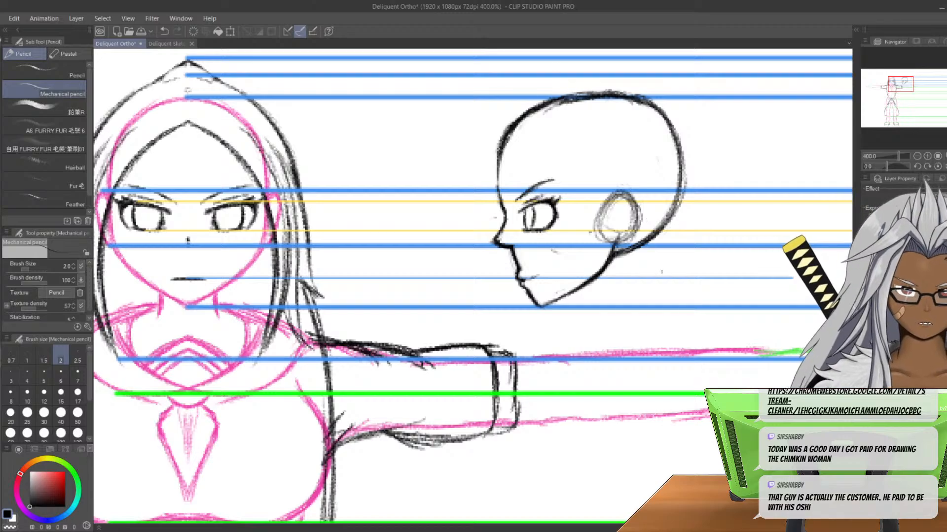
- Draw the back neck line below the skull and a short front neck line below the jaw, ending near the chin guide
{"action": "left_click_drag", "start_coordinate": [653, 243], "coordinate": [664, 308]}
{"action": "left_click_drag", "start_coordinate": [650, 248], "coordinate": [659, 296]}
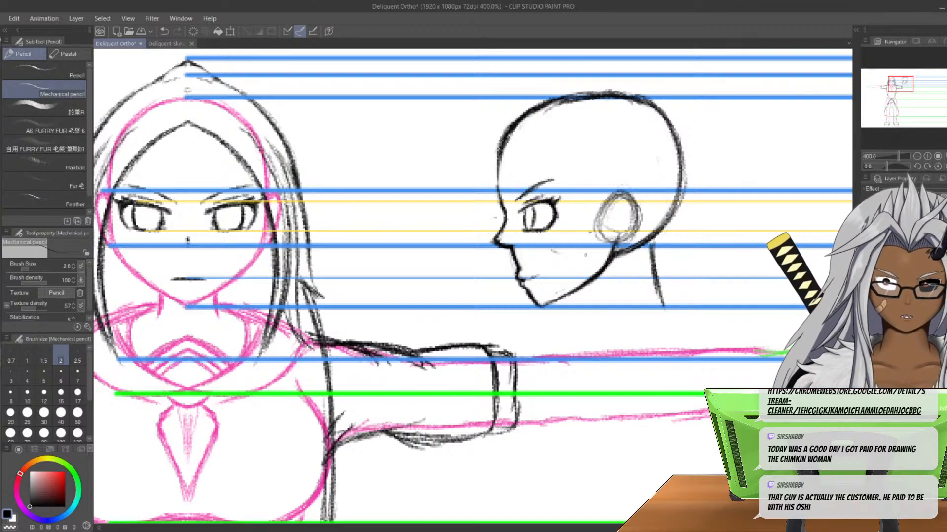
{"action": "left_click_drag", "start_coordinate": [584, 289], "coordinate": [582, 307]}
{"action": "left_click_drag", "start_coordinate": [587, 281], "coordinate": [582, 297]}
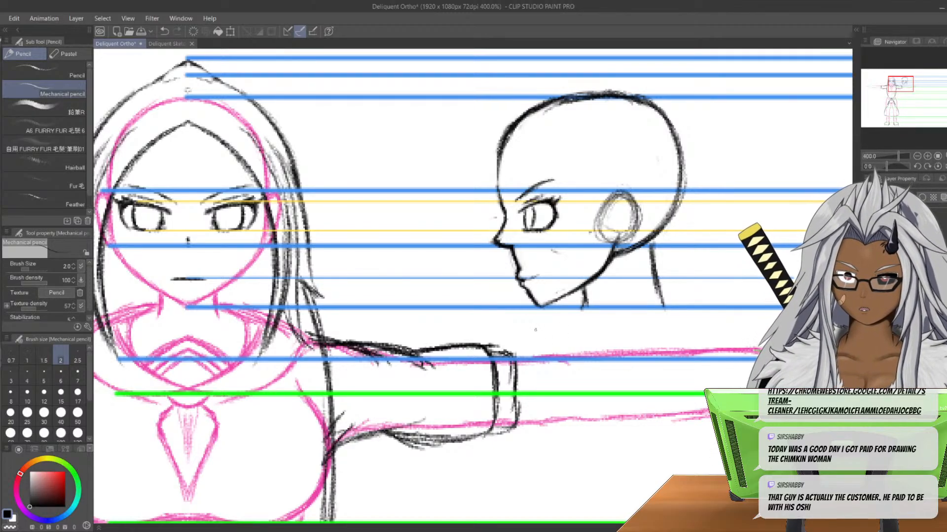
- Redraw the back neck line with more curve and erase the skull line between the neck and the ear
{"action": "key", "text": "e"}
{"action": "left_click_drag", "start_coordinate": [650, 246], "coordinate": [659, 306]}
{"action": "key", "text": "p"}
{"action": "left_click_drag", "start_coordinate": [646, 249], "coordinate": [660, 306]}
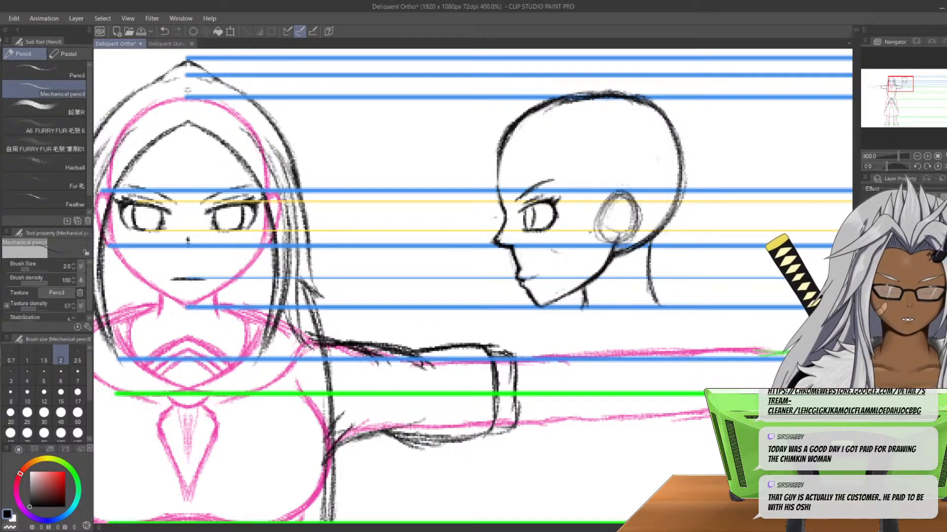
{"action": "key", "text": "e"}
{"action": "mouse_move", "coordinate": [639, 246]}
{"action": "left_mouse_down"}
{"action": "mouse_move", "coordinate": [590, 275]}
{"action": "mouse_move", "coordinate": [610, 251]}
{"action": "mouse_move", "coordinate": [623, 258]}
{"action": "left_mouse_up"}
{"action": "key", "text": "p"}
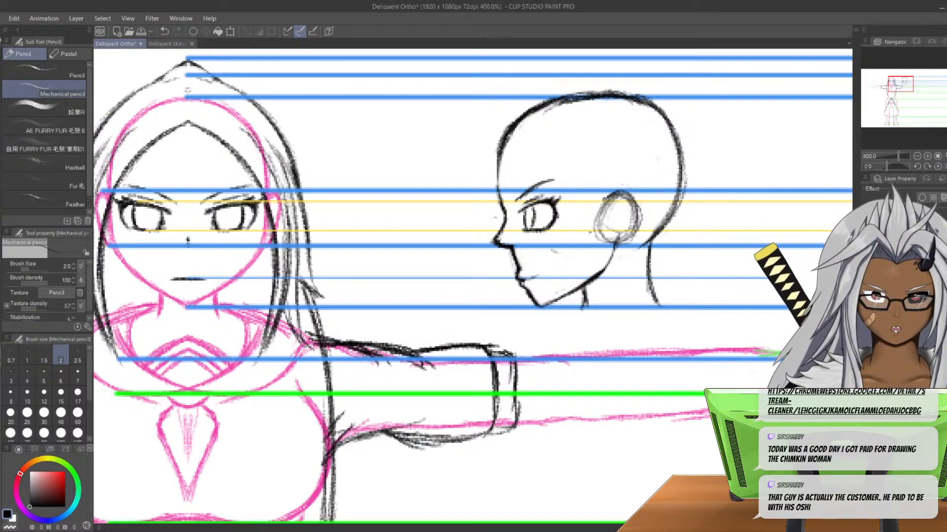
- Darken the ear's rear outline and erase the rough oval strokes to leave an open, front-facing ear shape
{"action": "mouse_move", "coordinate": [626, 192]}
{"action": "left_mouse_down"}
{"action": "mouse_move", "coordinate": [640, 219]}
{"action": "mouse_move", "coordinate": [618, 243]}
{"action": "mouse_move", "coordinate": [605, 242]}
{"action": "mouse_move", "coordinate": [619, 241]}
{"action": "left_mouse_up"}
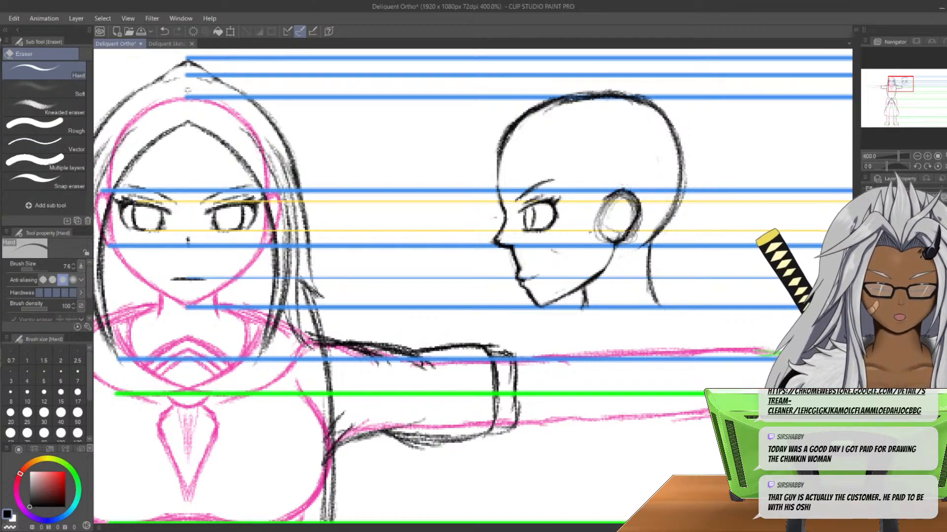
{"action": "key", "text": "ctrl+z"}
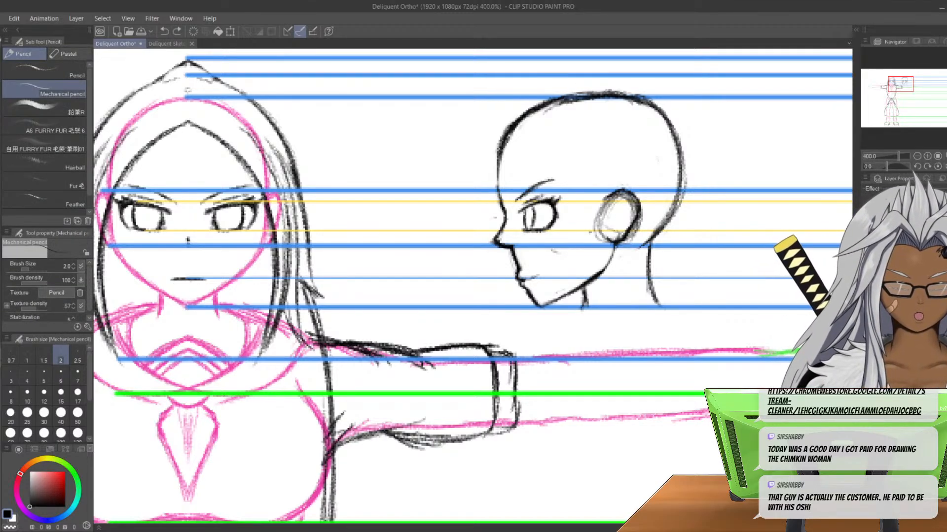
{"action": "key", "text": "e"}
{"action": "left_click_drag", "start_coordinate": [643, 215], "coordinate": [627, 240]}
{"action": "mouse_move", "coordinate": [626, 202]}
{"action": "left_mouse_down"}
{"action": "mouse_move", "coordinate": [626, 220]}
{"action": "mouse_move", "coordinate": [606, 216]}
{"action": "mouse_move", "coordinate": [596, 228]}
{"action": "mouse_move", "coordinate": [604, 209]}
{"action": "mouse_move", "coordinate": [617, 232]}
{"action": "left_mouse_up"}
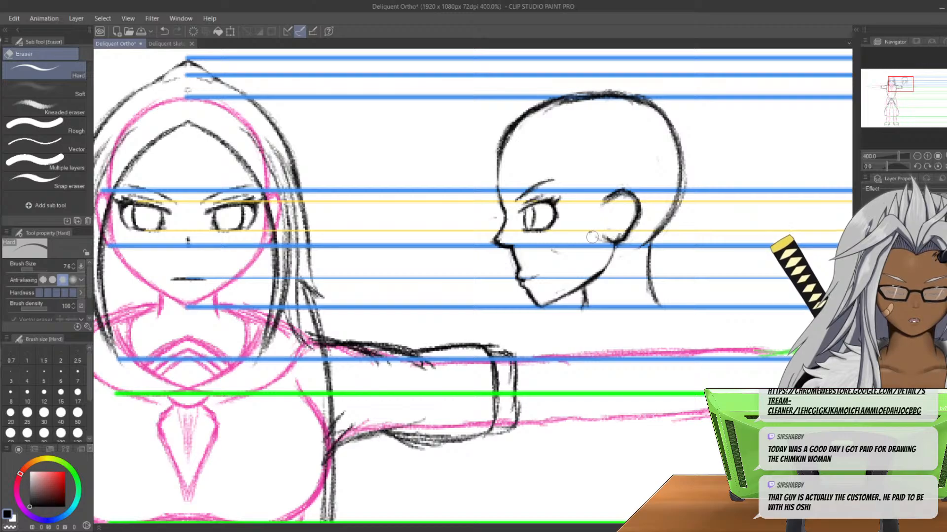
{"action": "key", "text": "p"}
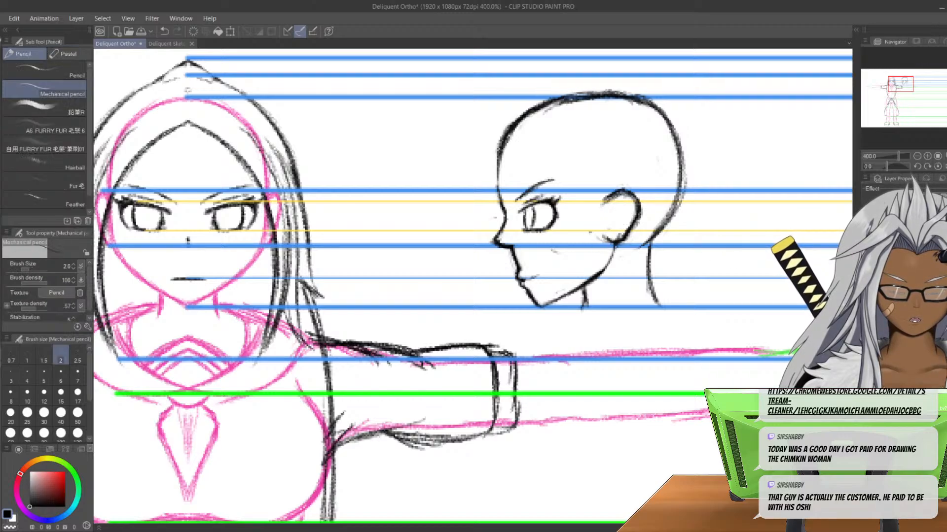
{"action": "key", "text": "e"}
{"action": "key", "text": "p"}
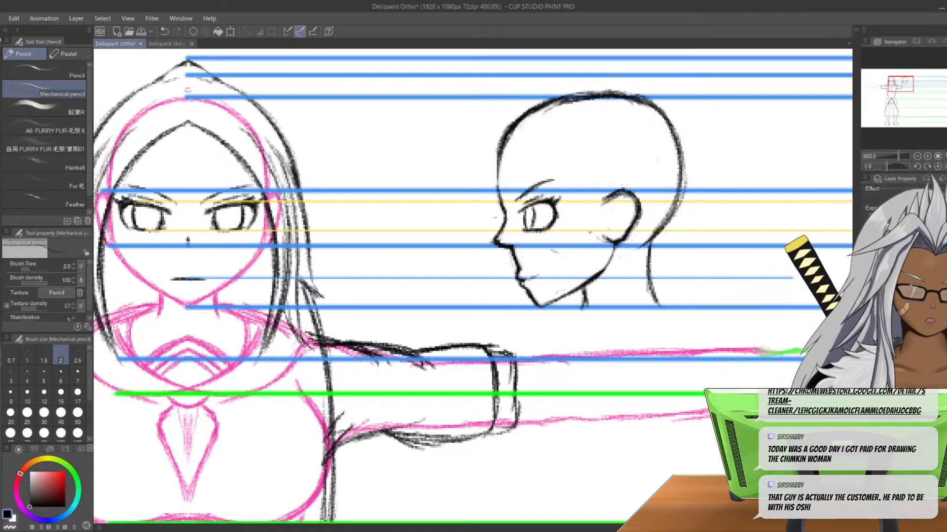
{"action": "middle_click_drag", "start_coordinate": [473, 286], "coordinate": [496, 206]}
{"action": "middle_click_drag", "start_coordinate": [167, 285], "coordinate": [345, 238]}
{"action": "scroll", "coordinate": [145, 349], "scroll_direction": "down", "scroll_amount": 2}
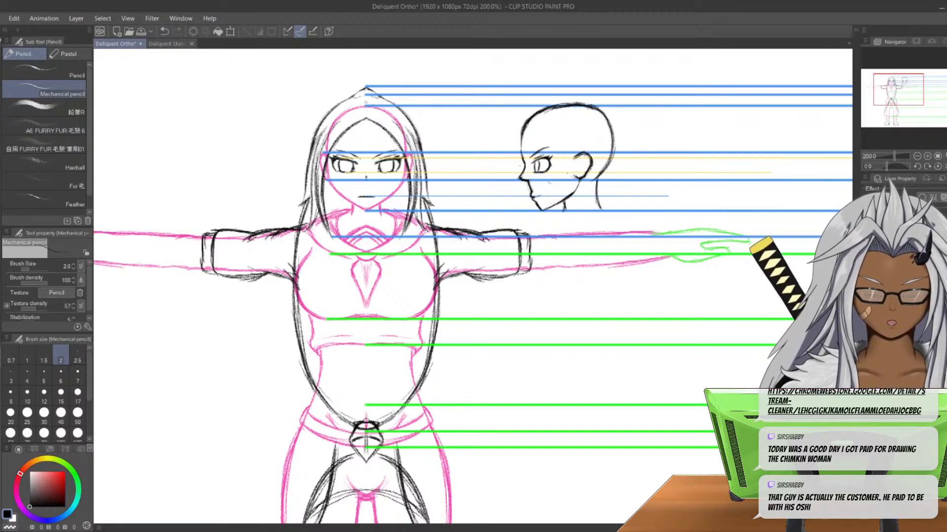
{"action": "left_click_drag", "start_coordinate": [534, 114], "coordinate": [551, 130]}
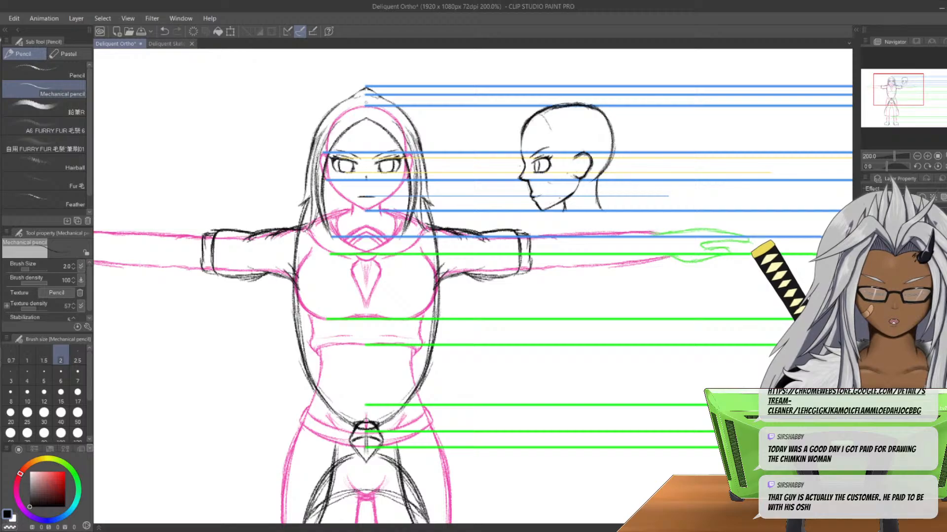
- Draw a thin straight horizontal blue guide line from the front-view hairline peak across the side-view head
{"action": "scroll", "coordinate": [310, 106], "scroll_direction": "up", "scroll_amount": 2}
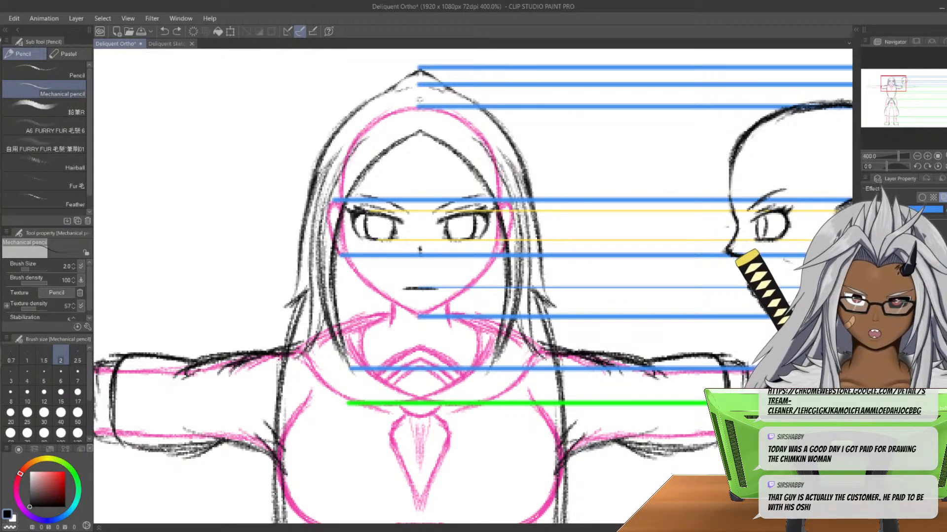
{"action": "key", "text": "u"}
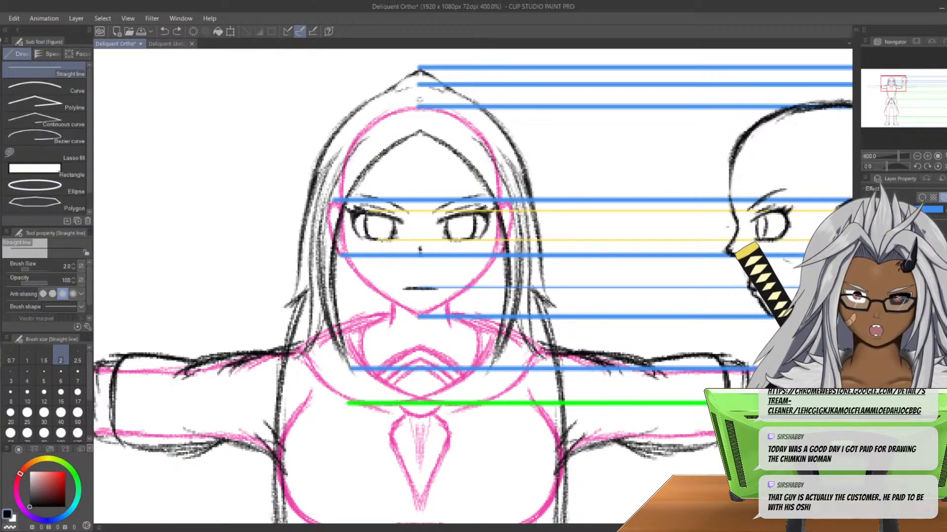
{"action": "left_click_drag", "start_coordinate": [420, 131], "coordinate": [853, 131]}
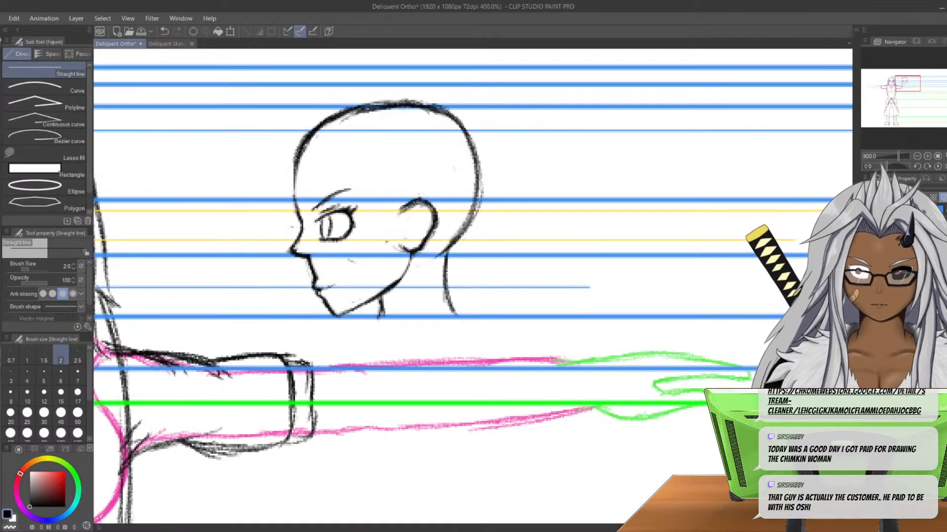
{"action": "middle_click_drag", "start_coordinate": [295, 207], "coordinate": [655, 267]}
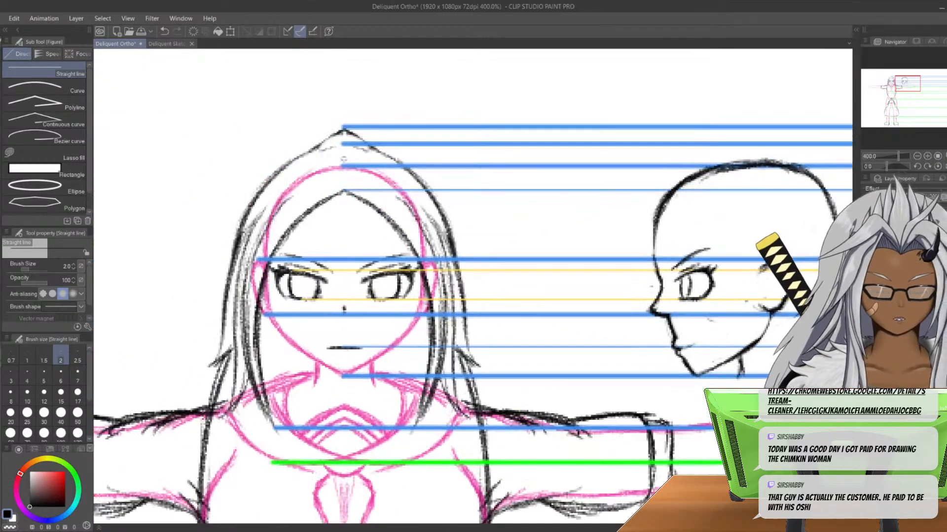
{"action": "left_click_drag", "start_coordinate": [678, 190], "coordinate": [729, 282]}
{"action": "key", "text": "ctrl+z"}
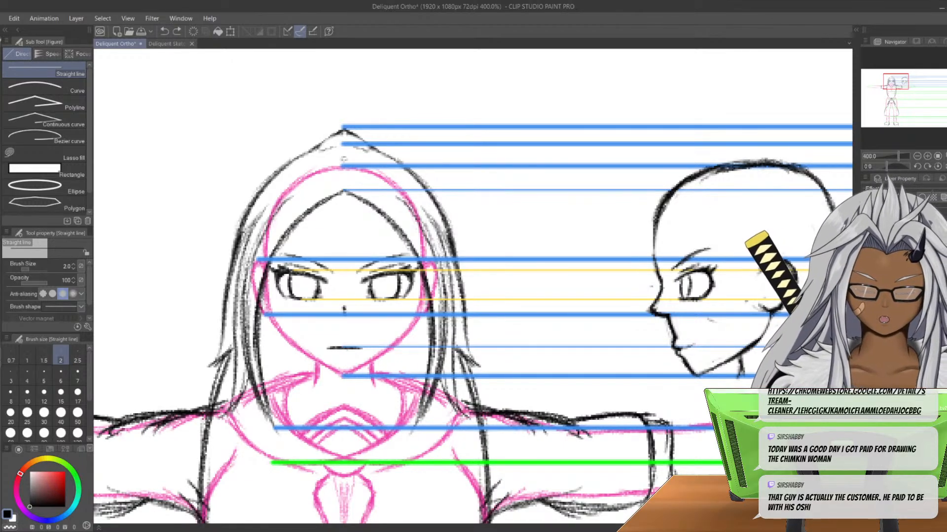
- Draw the curved front hair edge on the side-view head from the hairline guide down past the cheek to the jaw
{"action": "key", "text": "p"}
{"action": "left_click_drag", "start_coordinate": [675, 189], "coordinate": [737, 306]}
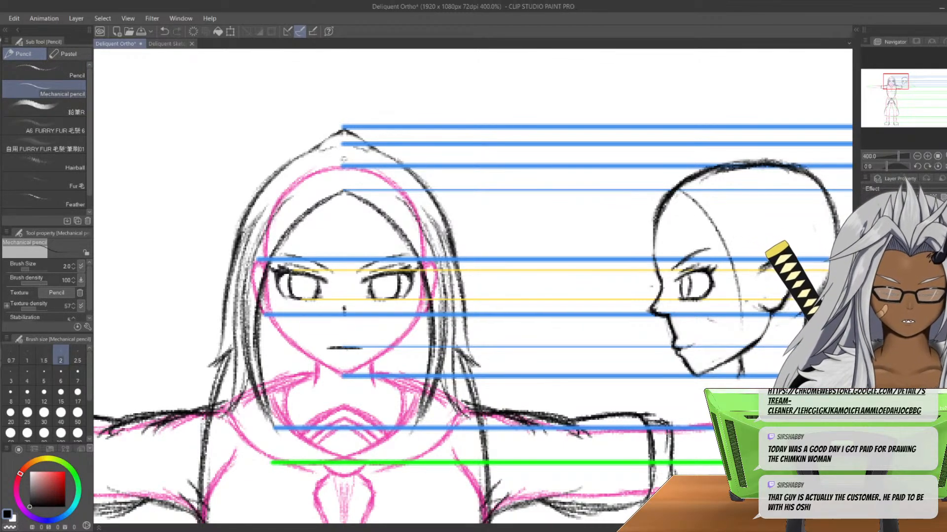
{"action": "mouse_move", "coordinate": [680, 191]}
{"action": "left_mouse_down"}
{"action": "mouse_move", "coordinate": [736, 269]}
{"action": "mouse_move", "coordinate": [742, 345]}
{"action": "left_mouse_up"}
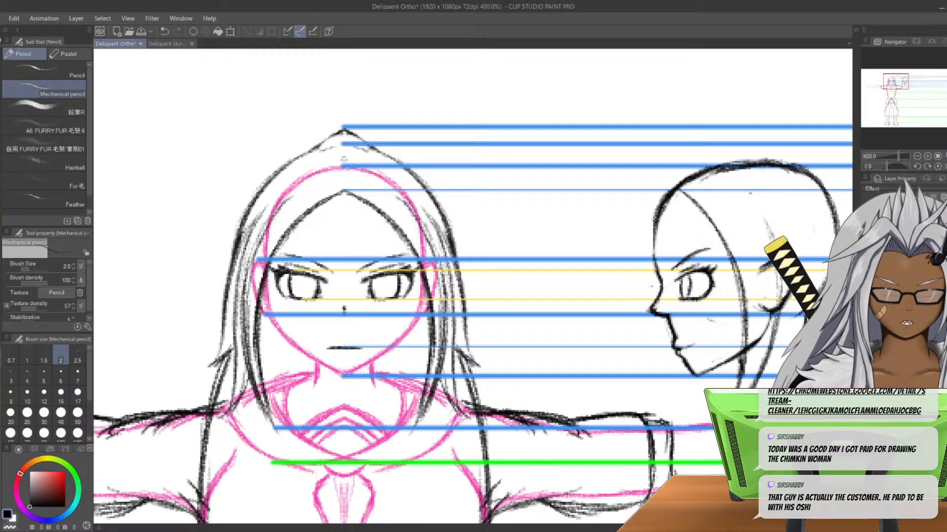
{"action": "key", "text": "ctrl+z"}
{"action": "key", "text": "ctrl+y"}
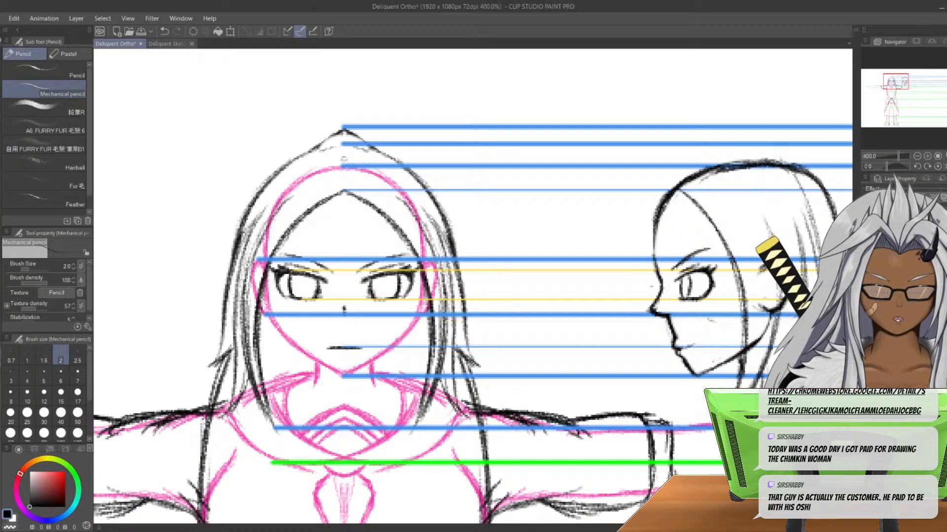
- Sketch long hair strands behind the side-view ear, running from the upper skull down toward the neck
{"action": "middle_click_drag", "start_coordinate": [764, 223], "coordinate": [538, 177]}
{"action": "mouse_move", "coordinate": [580, 289]}
{"action": "left_mouse_down"}
{"action": "mouse_move", "coordinate": [610, 320]}
{"action": "mouse_move", "coordinate": [596, 234]}
{"action": "left_mouse_up"}
{"action": "left_click_drag", "start_coordinate": [593, 198], "coordinate": [601, 296]}
{"action": "mouse_move", "coordinate": [588, 173]}
{"action": "left_mouse_down"}
{"action": "mouse_move", "coordinate": [585, 219]}
{"action": "mouse_move", "coordinate": [599, 252]}
{"action": "left_mouse_up"}
{"action": "left_click_drag", "start_coordinate": [572, 159], "coordinate": [602, 266]}
{"action": "mouse_move", "coordinate": [588, 189]}
{"action": "left_mouse_down"}
{"action": "mouse_move", "coordinate": [598, 270]}
{"action": "mouse_move", "coordinate": [568, 375]}
{"action": "left_mouse_up"}
- Draw tapered hair locks below the side-view ear to the shoulder guide and a pointed, flicked-out tip behind the nape
{"action": "key", "text": "e"}
{"action": "key", "text": "p"}
{"action": "mouse_move", "coordinate": [584, 316]}
{"action": "left_mouse_down"}
{"action": "mouse_move", "coordinate": [564, 372]}
{"action": "mouse_move", "coordinate": [570, 361]}
{"action": "mouse_move", "coordinate": [547, 362]}
{"action": "mouse_move", "coordinate": [543, 374]}
{"action": "left_mouse_up"}
{"action": "left_click_drag", "start_coordinate": [548, 331], "coordinate": [539, 379]}
{"action": "left_click_drag", "start_coordinate": [573, 326], "coordinate": [541, 379]}
{"action": "mouse_move", "coordinate": [578, 290]}
{"action": "left_mouse_down"}
{"action": "mouse_move", "coordinate": [554, 366]}
{"action": "mouse_move", "coordinate": [569, 340]}
{"action": "mouse_move", "coordinate": [569, 367]}
{"action": "mouse_move", "coordinate": [584, 345]}
{"action": "mouse_move", "coordinate": [591, 305]}
{"action": "mouse_move", "coordinate": [575, 364]}
{"action": "mouse_move", "coordinate": [592, 306]}
{"action": "left_mouse_up"}
{"action": "left_click_drag", "start_coordinate": [599, 266], "coordinate": [587, 351]}
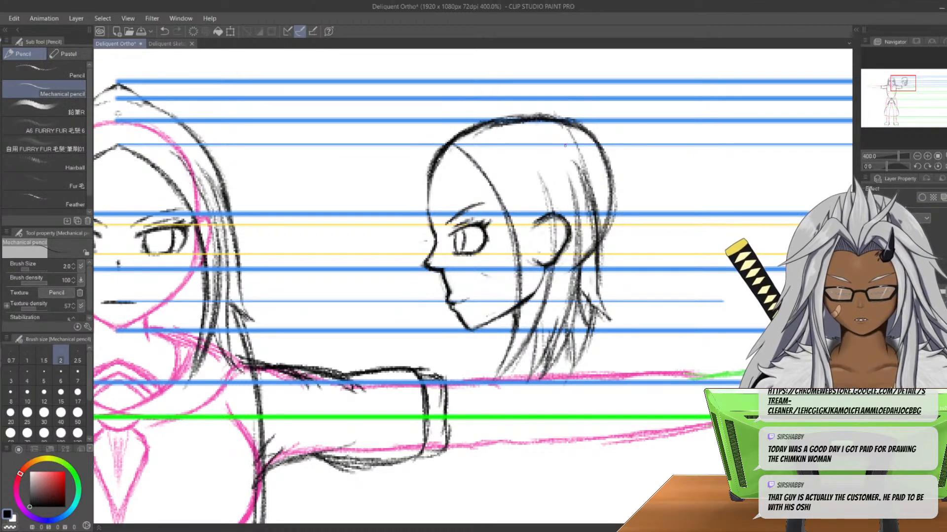
{"action": "left_click_drag", "start_coordinate": [592, 285], "coordinate": [619, 321]}
{"action": "left_click_drag", "start_coordinate": [601, 250], "coordinate": [619, 322]}
{"action": "left_click_drag", "start_coordinate": [595, 207], "coordinate": [610, 295]}
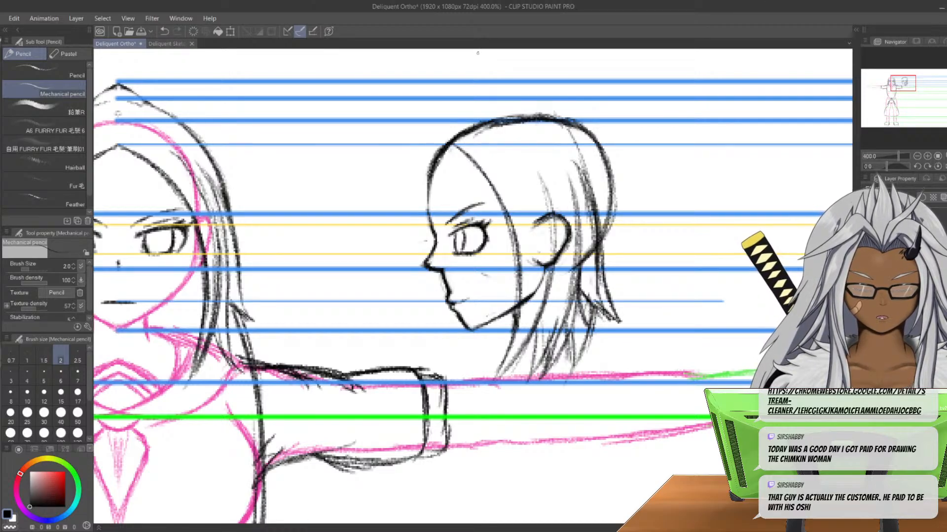
- Sketch the outer rear hair contour outside the skull, curving from above the crown down to the shoulder guide
{"action": "middle_click_drag", "start_coordinate": [582, 115], "coordinate": [529, 127]}
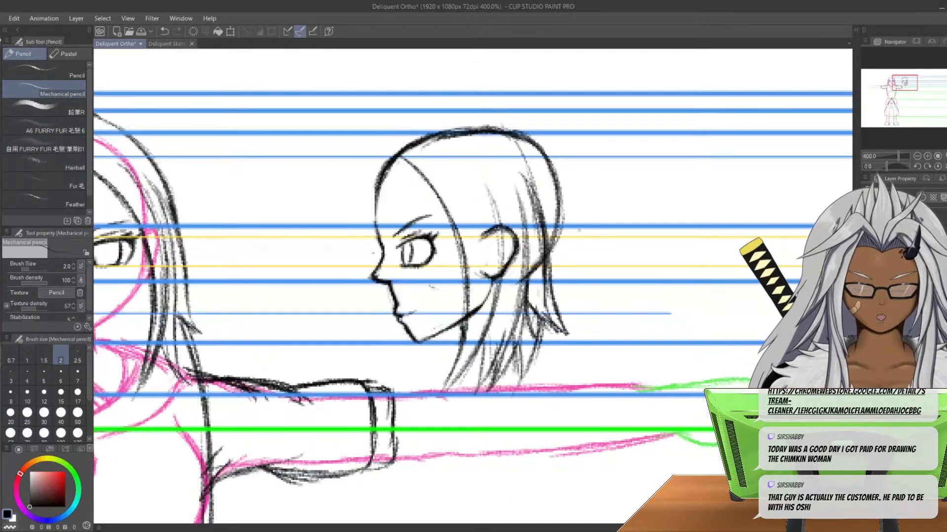
{"action": "left_click_drag", "start_coordinate": [529, 127], "coordinate": [590, 286]}
{"action": "left_click_drag", "start_coordinate": [577, 183], "coordinate": [591, 261]}
{"action": "mouse_move", "coordinate": [530, 124]}
{"action": "left_mouse_down"}
{"action": "mouse_move", "coordinate": [558, 158]}
{"action": "mouse_move", "coordinate": [582, 311]}
{"action": "left_mouse_up"}
{"action": "left_click_drag", "start_coordinate": [585, 252], "coordinate": [588, 279]}
{"action": "left_click_drag", "start_coordinate": [575, 192], "coordinate": [588, 251]}
{"action": "mouse_move", "coordinate": [524, 112]}
{"action": "left_mouse_down"}
{"action": "mouse_move", "coordinate": [586, 217]}
{"action": "mouse_move", "coordinate": [594, 304]}
{"action": "left_mouse_up"}
{"action": "mouse_move", "coordinate": [533, 121]}
{"action": "left_mouse_down"}
{"action": "mouse_move", "coordinate": [590, 306]}
{"action": "mouse_move", "coordinate": [554, 153]}
{"action": "left_mouse_up"}
{"action": "left_click_drag", "start_coordinate": [554, 152], "coordinate": [585, 319]}
{"action": "left_click_drag", "start_coordinate": [571, 232], "coordinate": [591, 340]}
{"action": "mouse_move", "coordinate": [575, 268]}
{"action": "left_mouse_down"}
{"action": "mouse_move", "coordinate": [586, 328]}
{"action": "mouse_move", "coordinate": [576, 378]}
{"action": "left_mouse_up"}
{"action": "mouse_move", "coordinate": [577, 298]}
{"action": "left_mouse_down"}
{"action": "mouse_move", "coordinate": [582, 385]}
{"action": "mouse_move", "coordinate": [594, 393]}
{"action": "left_mouse_up"}
{"action": "left_click_drag", "start_coordinate": [578, 341], "coordinate": [584, 365]}
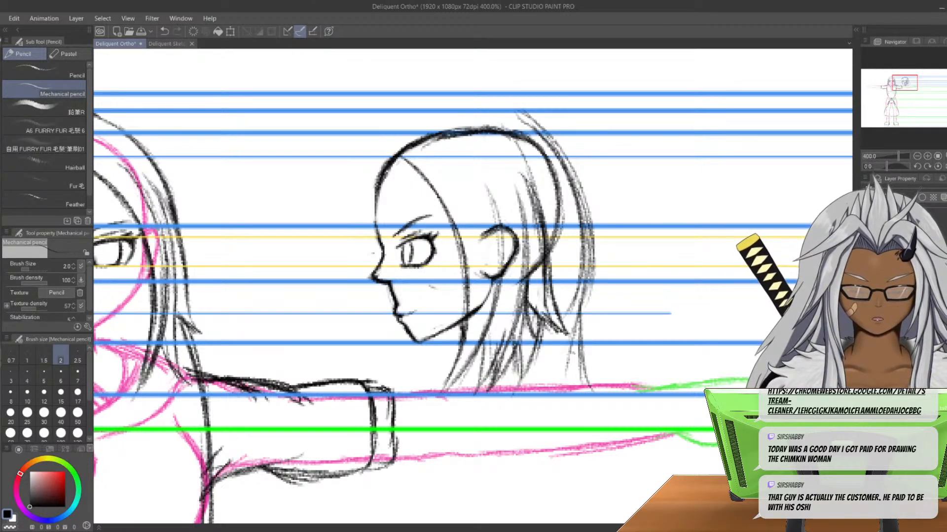
- Draw a pointed hair tuft at the crown up to the topmost blue guide and connect it to the rear hair contour
{"action": "middle_click_drag", "start_coordinate": [479, 134], "coordinate": [592, 139]}
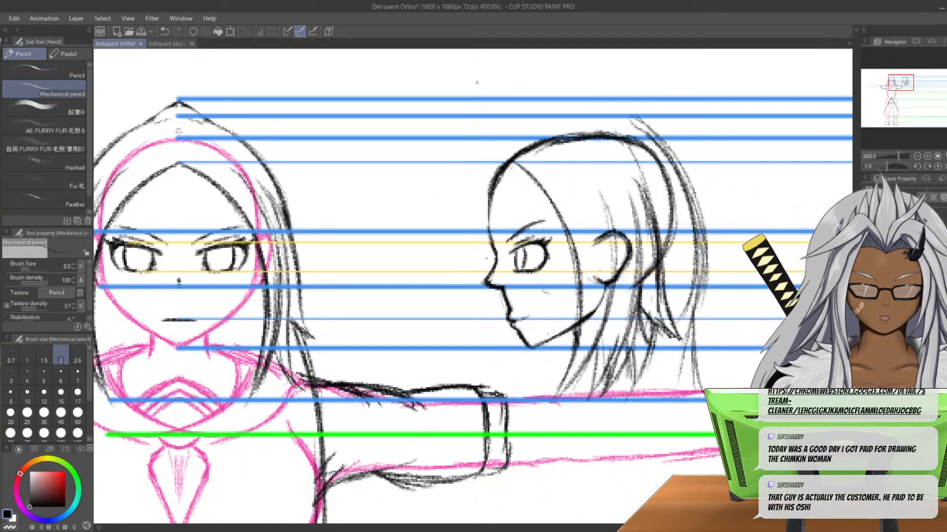
{"action": "mouse_move", "coordinate": [559, 111]}
{"action": "left_mouse_down"}
{"action": "mouse_move", "coordinate": [584, 96]}
{"action": "mouse_move", "coordinate": [542, 123]}
{"action": "mouse_move", "coordinate": [565, 103]}
{"action": "mouse_move", "coordinate": [622, 108]}
{"action": "mouse_move", "coordinate": [581, 108]}
{"action": "mouse_move", "coordinate": [551, 126]}
{"action": "left_mouse_up"}
{"action": "key", "text": "e"}
{"action": "key", "text": "p"}
{"action": "mouse_move", "coordinate": [611, 97]}
{"action": "left_mouse_down"}
{"action": "mouse_move", "coordinate": [578, 108]}
{"action": "mouse_move", "coordinate": [603, 104]}
{"action": "left_mouse_up"}
{"action": "mouse_move", "coordinate": [640, 100]}
{"action": "left_mouse_down"}
{"action": "mouse_move", "coordinate": [608, 111]}
{"action": "mouse_move", "coordinate": [639, 127]}
{"action": "mouse_move", "coordinate": [676, 170]}
{"action": "left_mouse_up"}
{"action": "left_click_drag", "start_coordinate": [631, 120], "coordinate": [704, 218]}
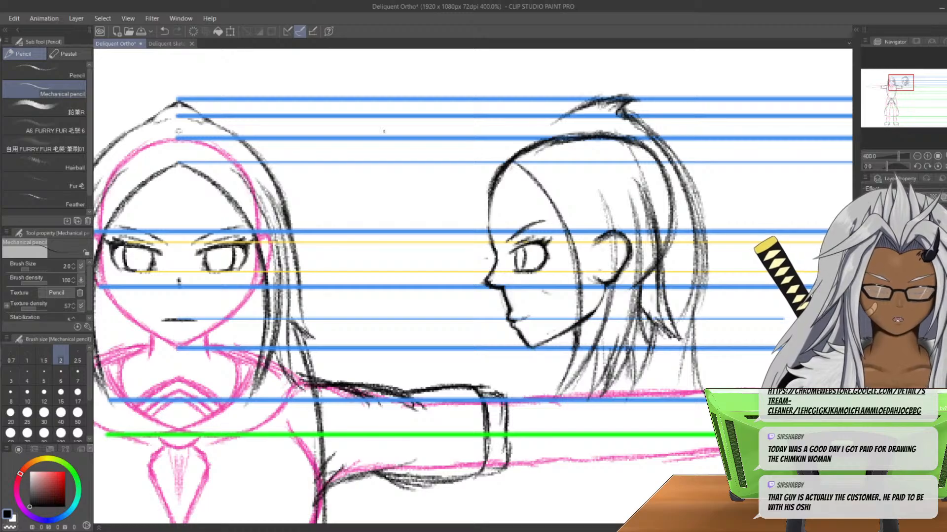
- Draw the top hair contour sloping from the crown tuft forward to the side-view forehead hairline
{"action": "middle_click_drag", "start_coordinate": [437, 144], "coordinate": [539, 133]}
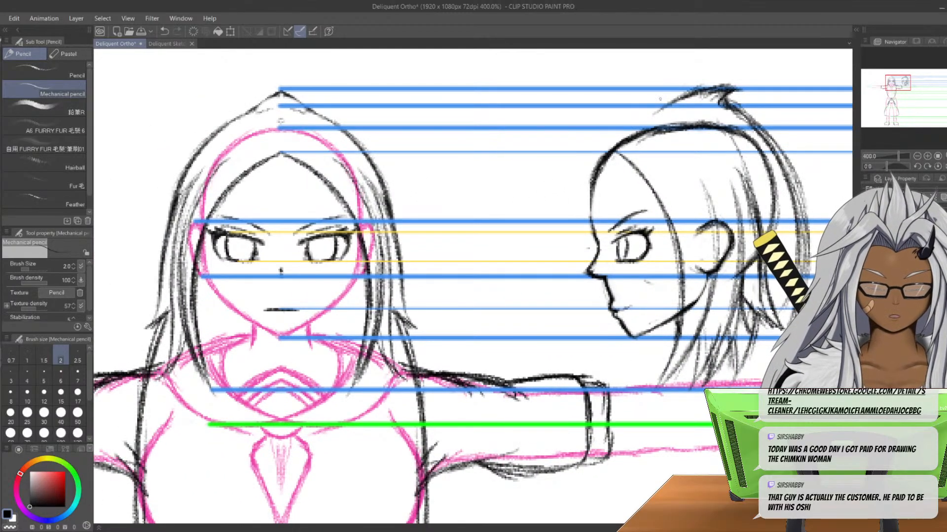
{"action": "mouse_move", "coordinate": [663, 98]}
{"action": "left_mouse_down"}
{"action": "mouse_move", "coordinate": [619, 136]}
{"action": "mouse_move", "coordinate": [639, 122]}
{"action": "left_mouse_up"}
{"action": "left_click_drag", "start_coordinate": [678, 98], "coordinate": [612, 148]}
{"action": "mouse_move", "coordinate": [639, 115]}
{"action": "left_mouse_down"}
{"action": "mouse_move", "coordinate": [602, 152]}
{"action": "mouse_move", "coordinate": [644, 124]}
{"action": "left_mouse_up"}
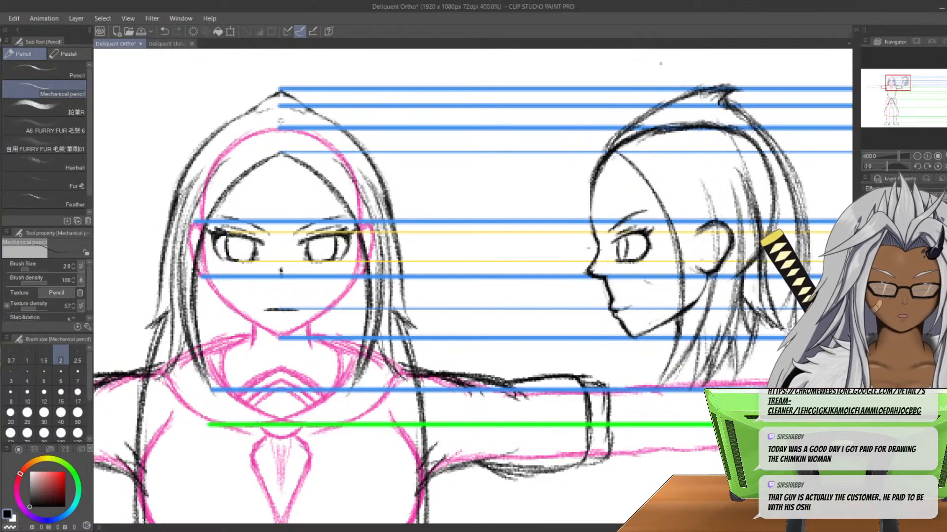
- Erase the crown tuft and redraw it farther back along the topmost guide, rejoining the top and rear hair contours
{"action": "key", "text": "e"}
{"action": "mouse_move", "coordinate": [739, 89]}
{"action": "left_mouse_down"}
{"action": "mouse_move", "coordinate": [704, 101]}
{"action": "mouse_move", "coordinate": [759, 122]}
{"action": "left_mouse_up"}
{"action": "key", "text": "p"}
{"action": "left_click_drag", "start_coordinate": [614, 138], "coordinate": [707, 97]}
{"action": "left_click_drag", "start_coordinate": [635, 121], "coordinate": [762, 90]}
{"action": "left_click_drag", "start_coordinate": [685, 105], "coordinate": [768, 93]}
{"action": "left_click_drag", "start_coordinate": [641, 116], "coordinate": [765, 86]}
{"action": "mouse_move", "coordinate": [695, 98]}
{"action": "left_mouse_down"}
{"action": "mouse_move", "coordinate": [782, 87]}
{"action": "mouse_move", "coordinate": [742, 104]}
{"action": "mouse_move", "coordinate": [800, 205]}
{"action": "left_mouse_up"}
{"action": "mouse_move", "coordinate": [744, 107]}
{"action": "left_mouse_down"}
{"action": "mouse_move", "coordinate": [783, 158]}
{"action": "mouse_move", "coordinate": [800, 212]}
{"action": "left_mouse_up"}
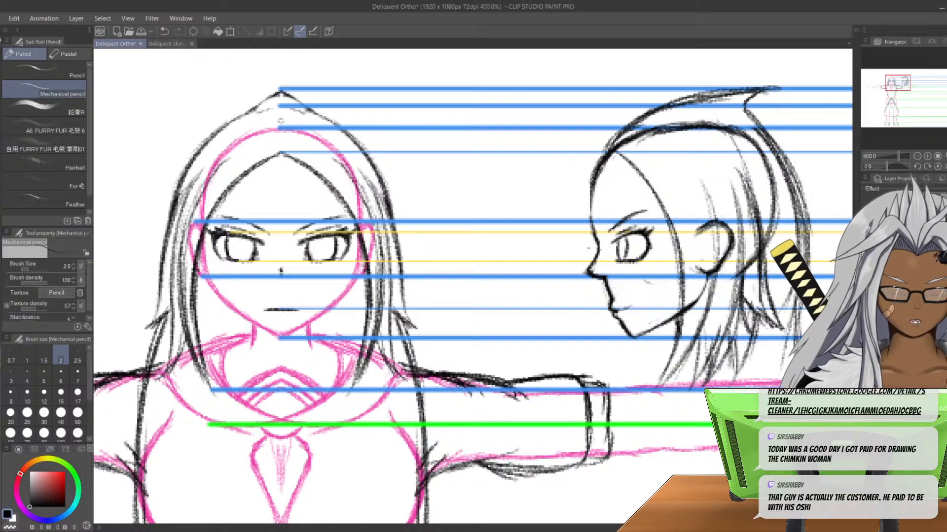
- Darken the hair contour at the side-view forehead and add a tapered lock beneath the jaw down to the shoulder guide
{"action": "mouse_move", "coordinate": [624, 135]}
{"action": "left_mouse_down"}
{"action": "mouse_move", "coordinate": [609, 149]}
{"action": "mouse_move", "coordinate": [612, 142]}
{"action": "left_mouse_up"}
{"action": "left_click_drag", "start_coordinate": [616, 135], "coordinate": [594, 173]}
{"action": "left_click_drag", "start_coordinate": [616, 146], "coordinate": [602, 157]}
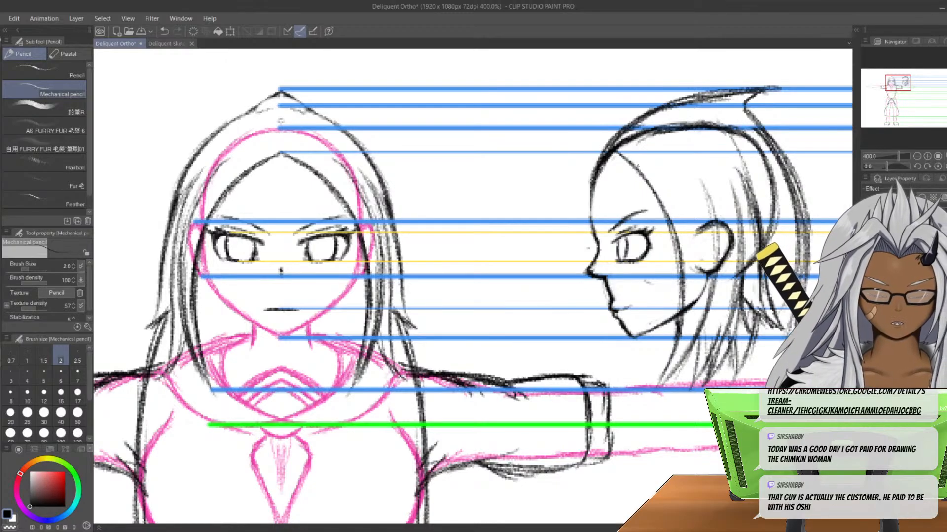
{"action": "left_click_drag", "start_coordinate": [655, 335], "coordinate": [641, 382]}
{"action": "left_click_drag", "start_coordinate": [659, 330], "coordinate": [636, 384]}
{"action": "left_click_drag", "start_coordinate": [678, 318], "coordinate": [648, 372]}
{"action": "left_click_drag", "start_coordinate": [665, 341], "coordinate": [659, 354]}
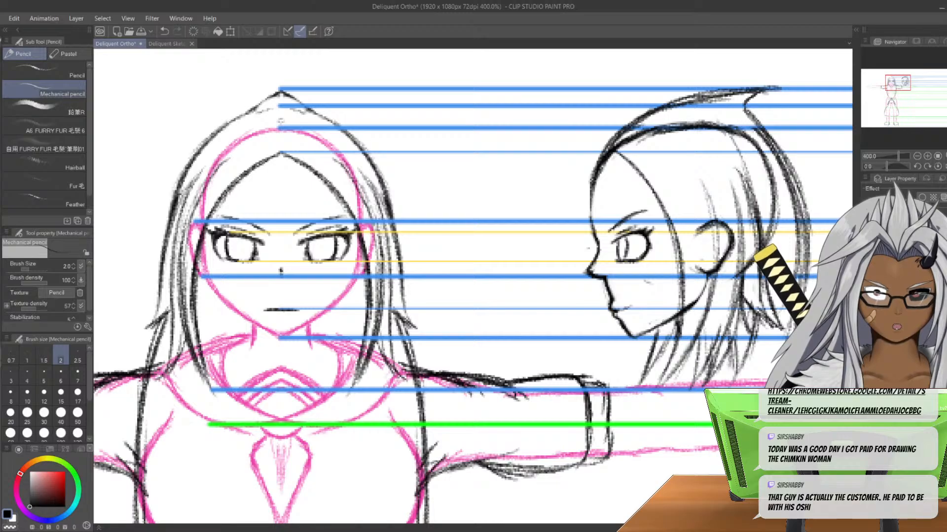
- Sketch the rear edge of the long back hair from the nape, bowing outward and tapering near the green waist guide
{"action": "middle_click_drag", "start_coordinate": [612, 287], "coordinate": [421, 345]}
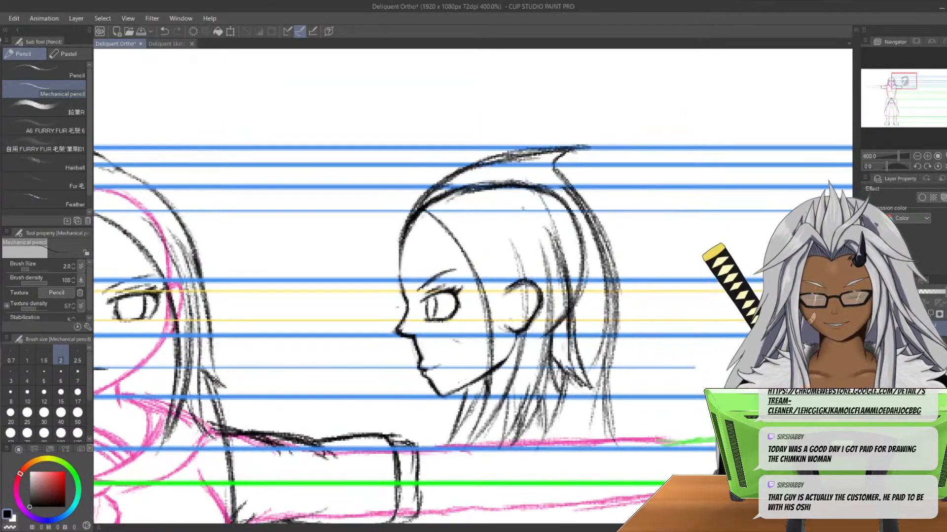
{"action": "mouse_move", "coordinate": [554, 172]}
{"action": "left_mouse_down"}
{"action": "mouse_move", "coordinate": [623, 354]}
{"action": "mouse_move", "coordinate": [606, 236]}
{"action": "mouse_move", "coordinate": [617, 345]}
{"action": "mouse_move", "coordinate": [609, 447]}
{"action": "left_mouse_up"}
{"action": "middle_click_drag", "start_coordinate": [609, 447], "coordinate": [694, 455]}
{"action": "middle_click_drag", "start_coordinate": [332, 246], "coordinate": [485, 97]}
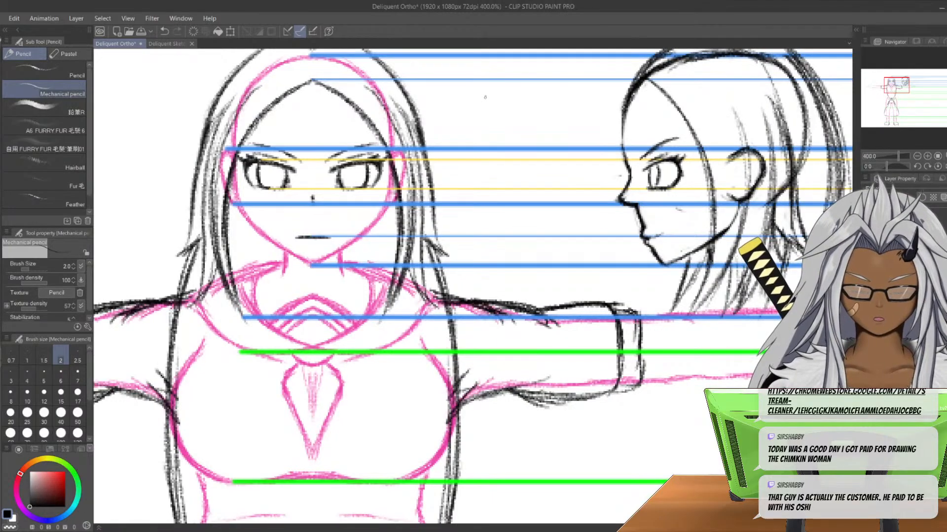
{"action": "scroll", "coordinate": [485, 97], "scroll_direction": "down", "scroll_amount": 2}
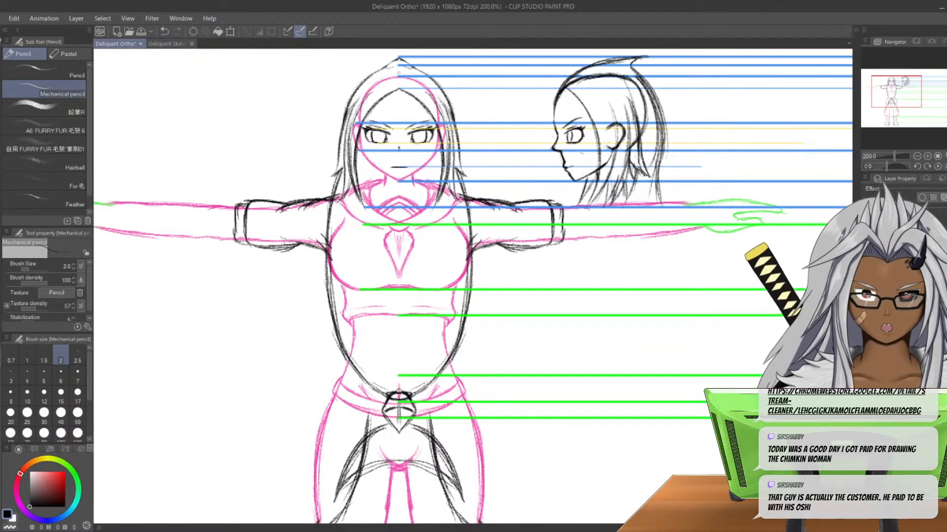
{"action": "middle_click_drag", "start_coordinate": [304, 249], "coordinate": [223, 212]}
{"action": "left_click_drag", "start_coordinate": [576, 123], "coordinate": [601, 275]}
{"action": "mouse_move", "coordinate": [578, 150]}
{"action": "left_mouse_down"}
{"action": "mouse_move", "coordinate": [615, 329]}
{"action": "mouse_move", "coordinate": [605, 309]}
{"action": "mouse_move", "coordinate": [605, 325]}
{"action": "left_mouse_up"}
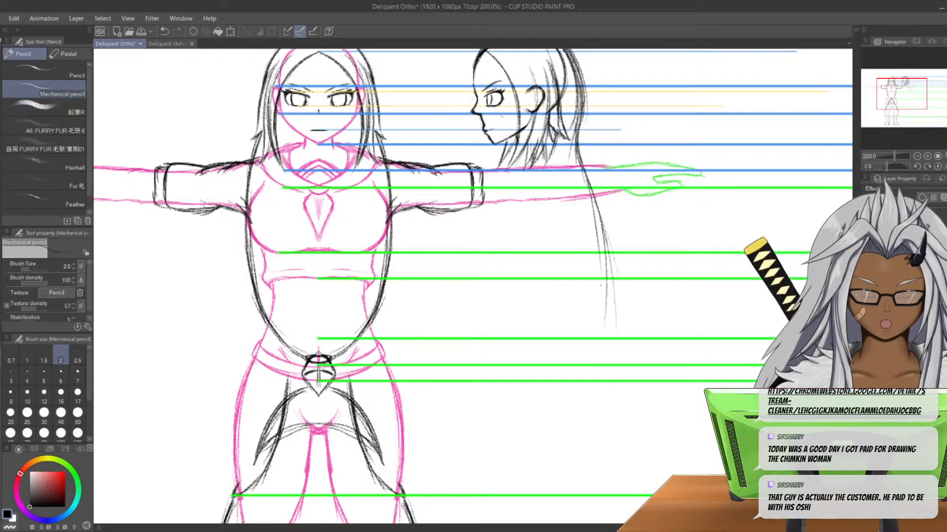
{"action": "left_click_drag", "start_coordinate": [595, 212], "coordinate": [613, 354]}
{"action": "left_click_drag", "start_coordinate": [605, 266], "coordinate": [612, 341]}
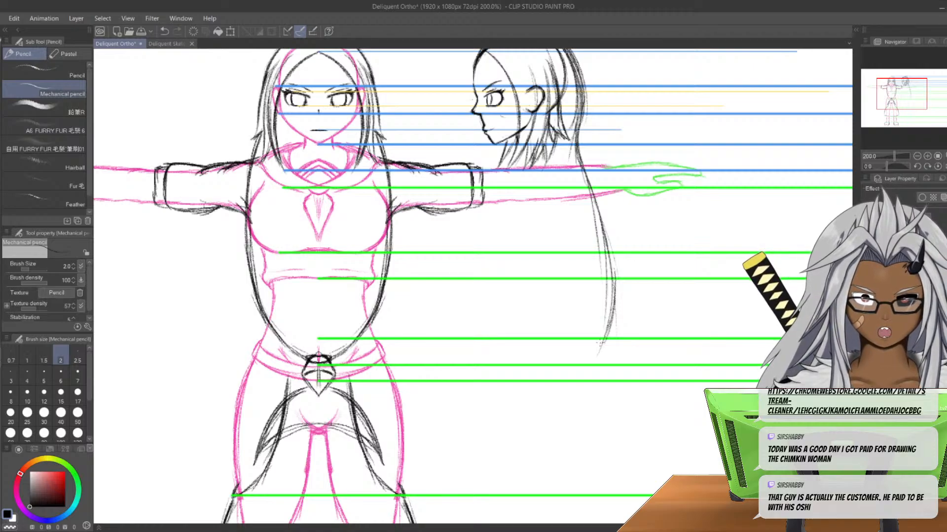
- Draw the narrow hair ornament in side view at the lower green guides, with a thin tapered hair end hanging below
{"action": "scroll", "coordinate": [491, 360], "scroll_direction": "up", "scroll_amount": 2}
{"action": "scroll", "coordinate": [248, 405], "scroll_direction": "down", "scroll_amount": 1}
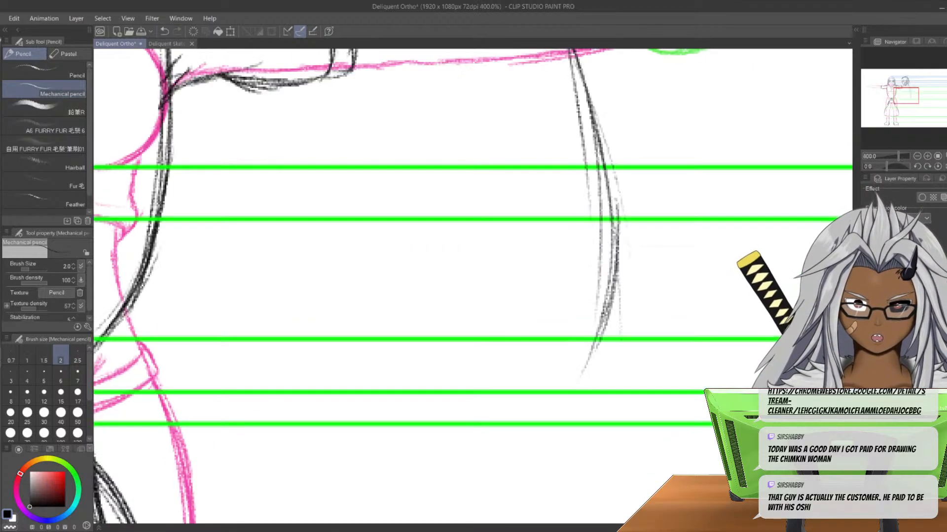
{"action": "middle_click_drag", "start_coordinate": [248, 405], "coordinate": [609, 395]}
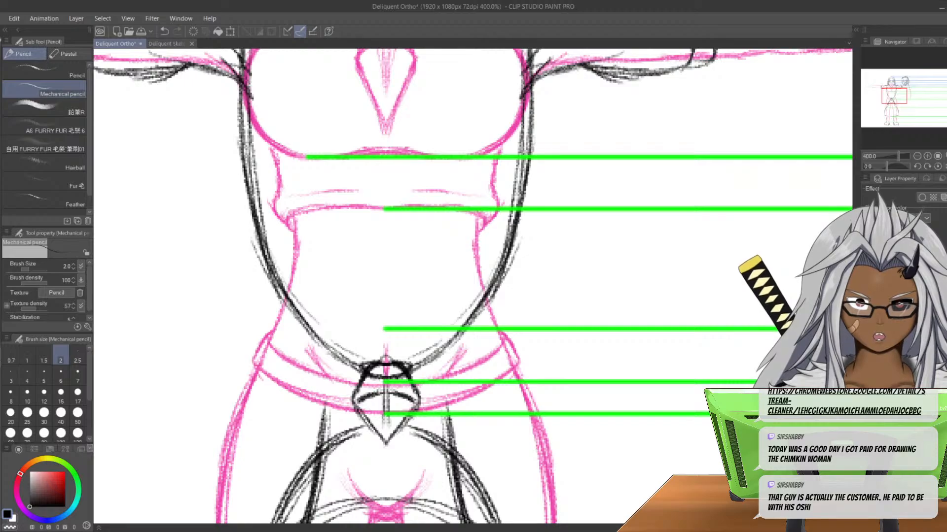
{"action": "middle_click_drag", "start_coordinate": [549, 222], "coordinate": [283, 170]}
{"action": "middle_click_drag", "start_coordinate": [387, 302], "coordinate": [480, 254]}
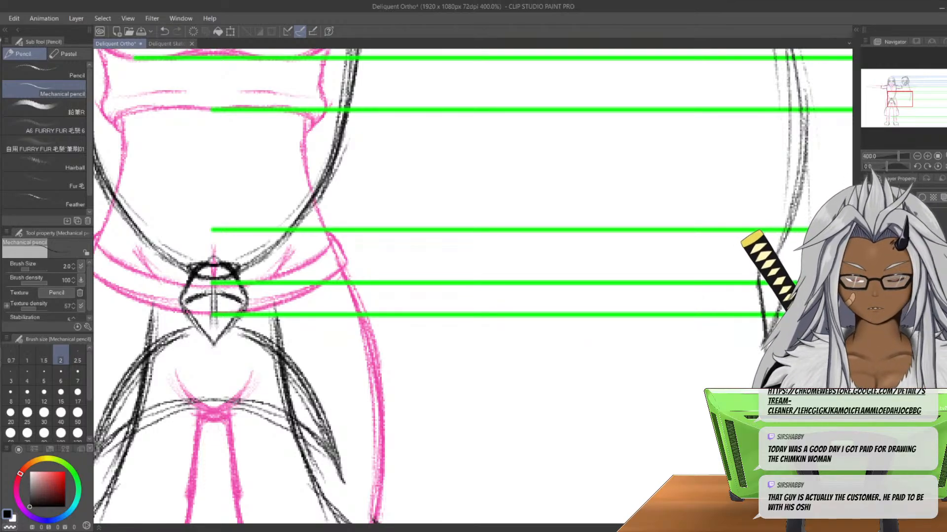
{"action": "middle_click_drag", "start_coordinate": [676, 356], "coordinate": [656, 203]}
{"action": "left_click_drag", "start_coordinate": [747, 154], "coordinate": [734, 274]}
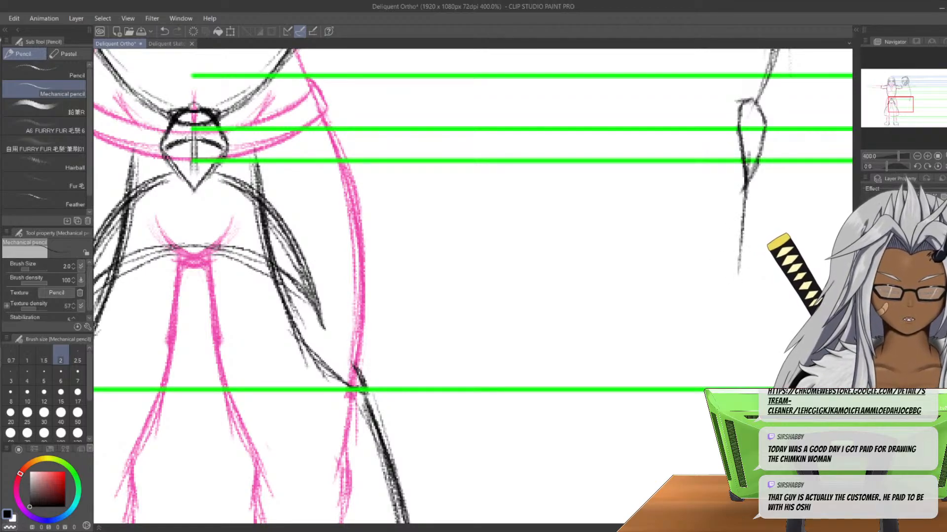
{"action": "left_click_drag", "start_coordinate": [752, 218], "coordinate": [754, 131]}
{"action": "mouse_move", "coordinate": [751, 177]}
{"action": "left_mouse_down"}
{"action": "mouse_move", "coordinate": [748, 126]}
{"action": "mouse_move", "coordinate": [746, 194]}
{"action": "left_mouse_up"}
{"action": "left_click_drag", "start_coordinate": [750, 130], "coordinate": [756, 212]}
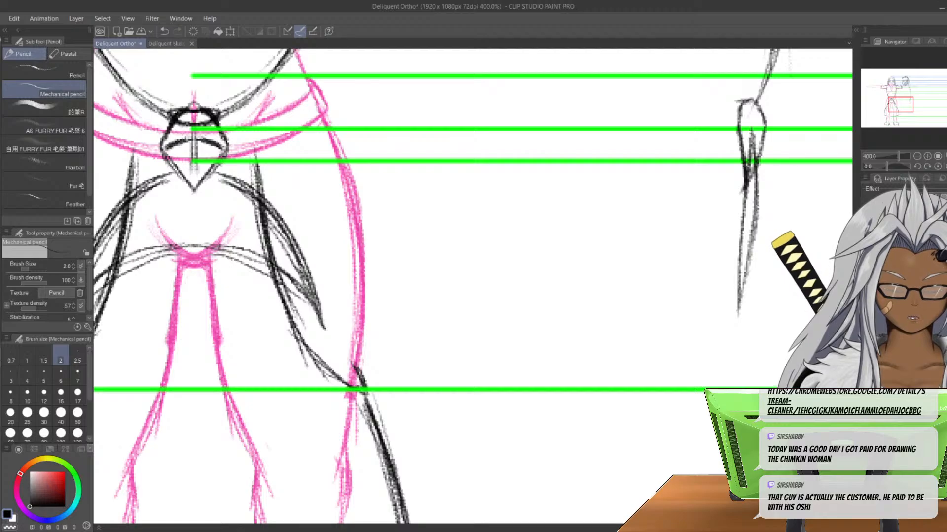
- Sketch the front edge of the long back hair from the nape down to the hair ornament and strengthen it
{"action": "scroll", "coordinate": [748, 98], "scroll_direction": "down", "scroll_amount": 3}
{"action": "middle_click_drag", "start_coordinate": [748, 97], "coordinate": [629, 335]}
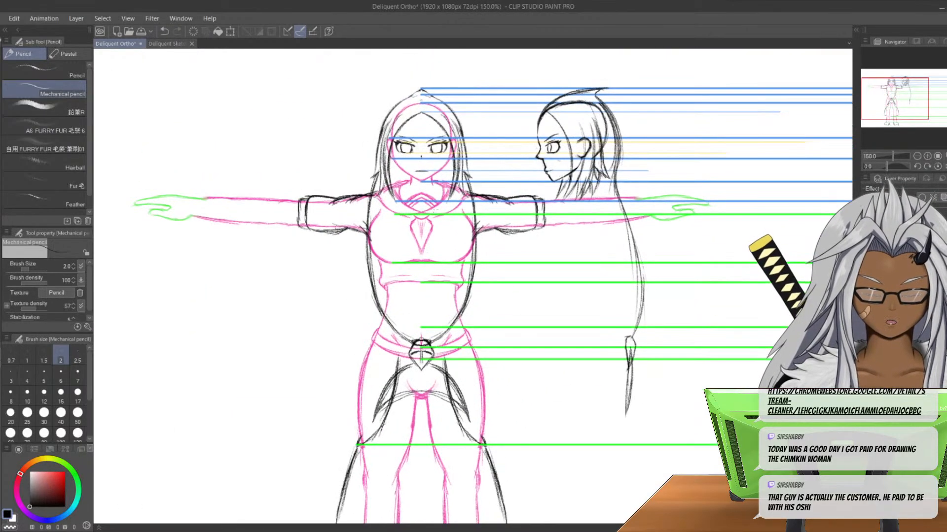
{"action": "left_click_drag", "start_coordinate": [615, 274], "coordinate": [623, 334]}
{"action": "left_click_drag", "start_coordinate": [608, 233], "coordinate": [624, 326]}
{"action": "left_click_drag", "start_coordinate": [607, 197], "coordinate": [615, 292]}
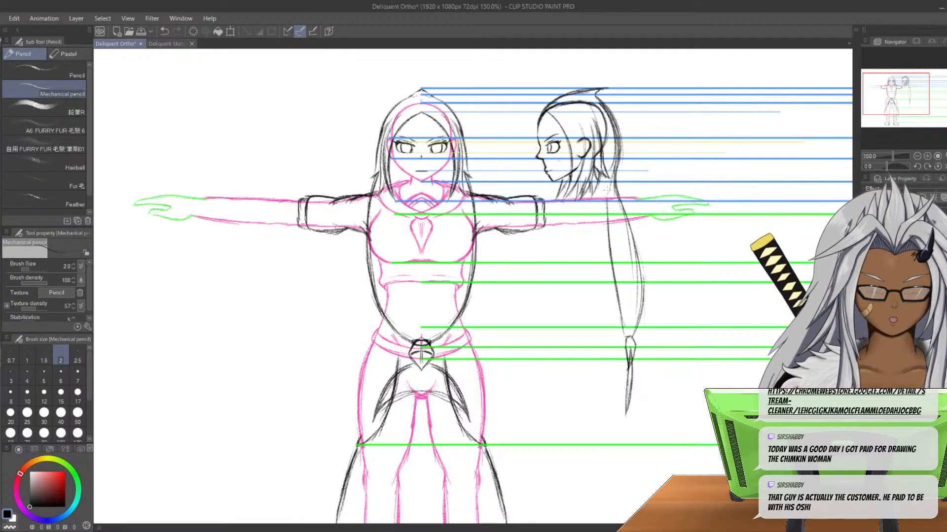
{"action": "left_click_drag", "start_coordinate": [600, 175], "coordinate": [618, 281]}
{"action": "left_click_drag", "start_coordinate": [596, 172], "coordinate": [626, 323]}
{"action": "mouse_move", "coordinate": [607, 241]}
{"action": "left_mouse_down"}
{"action": "mouse_move", "coordinate": [630, 342]}
{"action": "mouse_move", "coordinate": [625, 324]}
{"action": "left_mouse_up"}
{"action": "left_click_drag", "start_coordinate": [601, 190], "coordinate": [605, 240]}
{"action": "left_click_drag", "start_coordinate": [601, 176], "coordinate": [628, 346]}
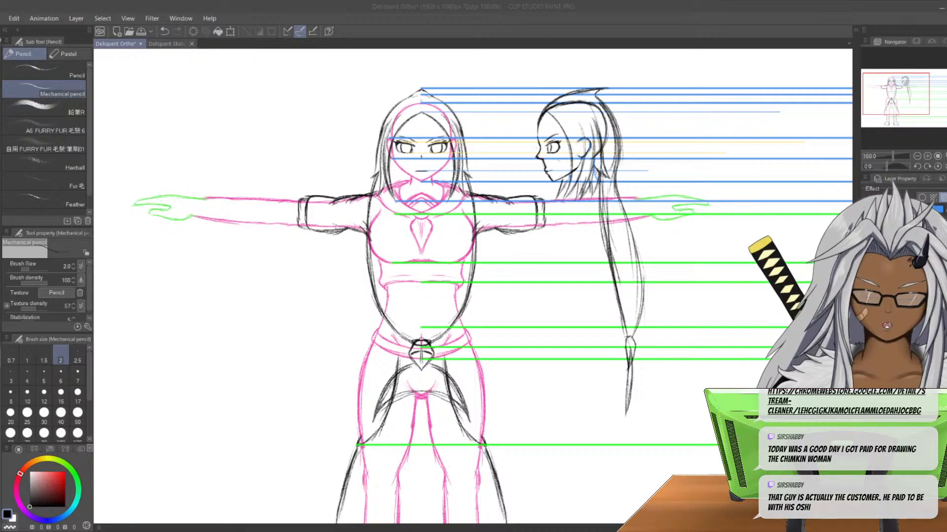
- Recolour the side-view ear and neck lines purple and change the canvas background to grey
{"action": "left_click", "coordinate": [230, 93]}
{"action": "scroll", "coordinate": [231, 94], "scroll_direction": "up", "scroll_amount": 3}
{"action": "middle_click_drag", "start_coordinate": [691, 246], "coordinate": [222, 136]}
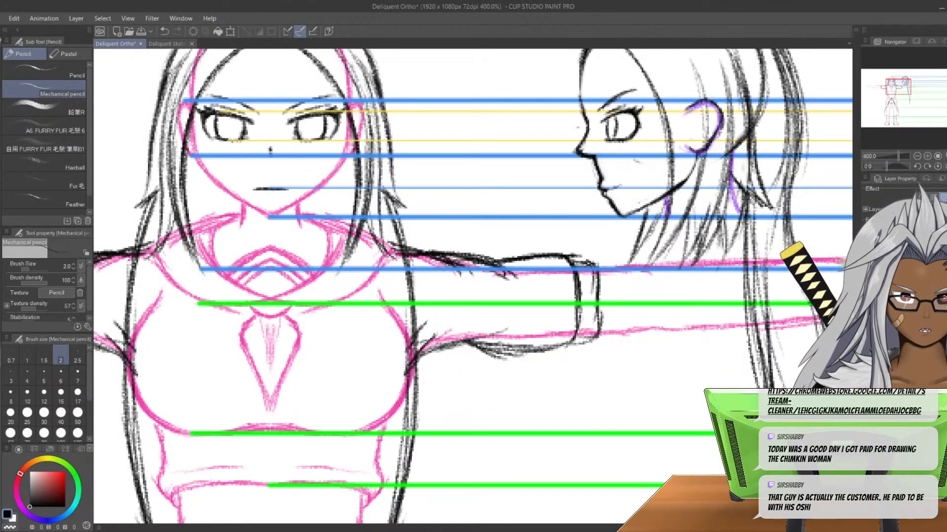
{"action": "key", "text": "ctrl+z"}
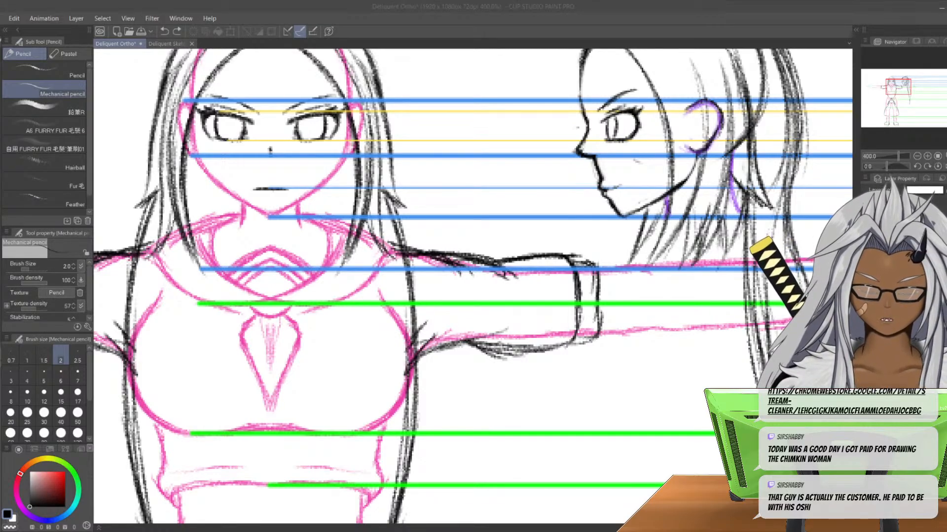
{"action": "key", "text": "Return"}
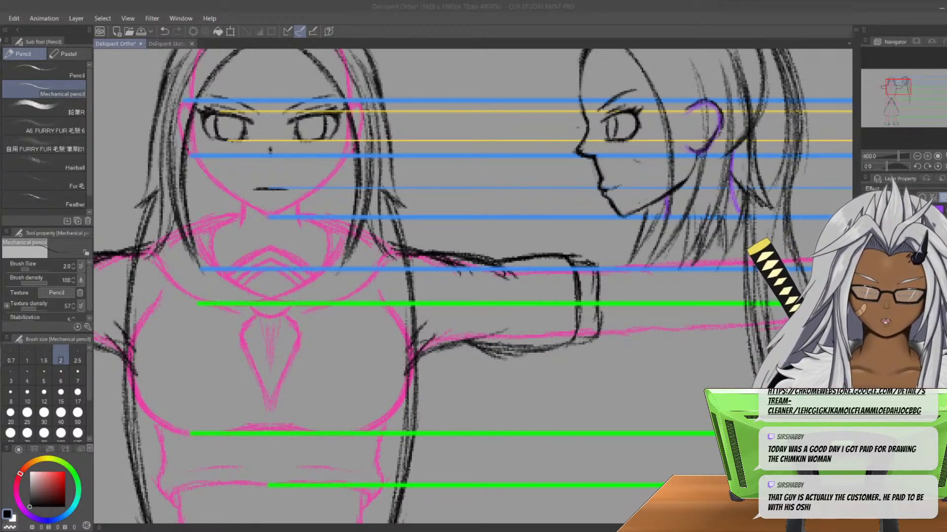
{"action": "key", "text": "Return"}
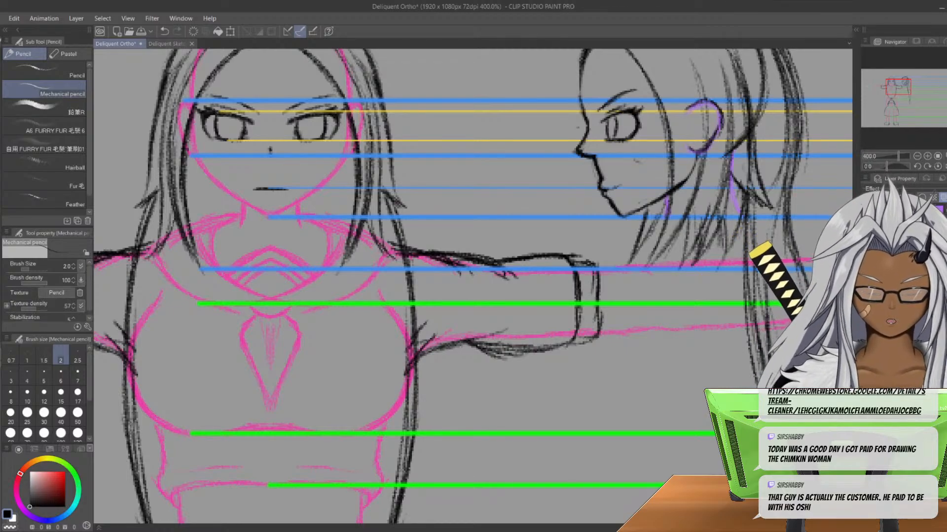
- Hide the side-view hair sketch and draw purple front neck-to-chest and curved upper-back lines toward the bust guide
{"action": "middle_click_drag", "start_coordinate": [435, 226], "coordinate": [277, 186]}
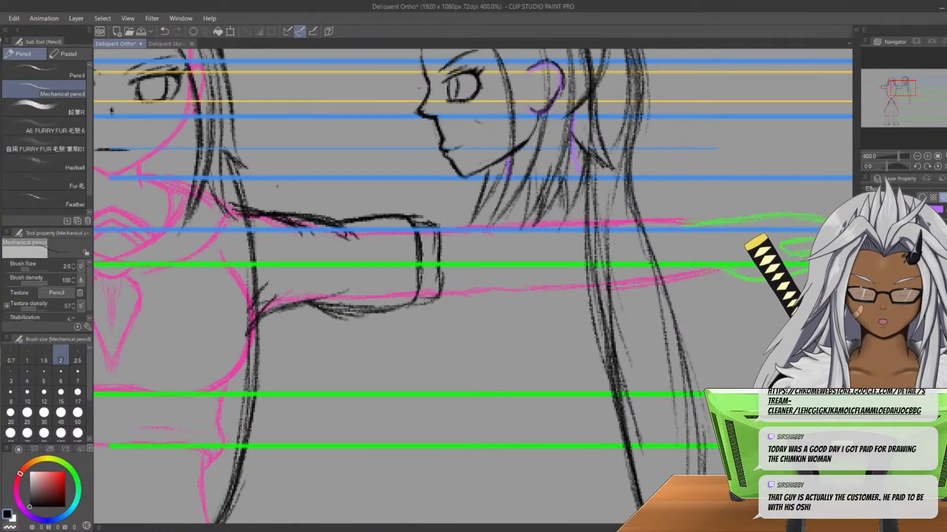
{"action": "middle_click_drag", "start_coordinate": [198, 171], "coordinate": [327, 141]}
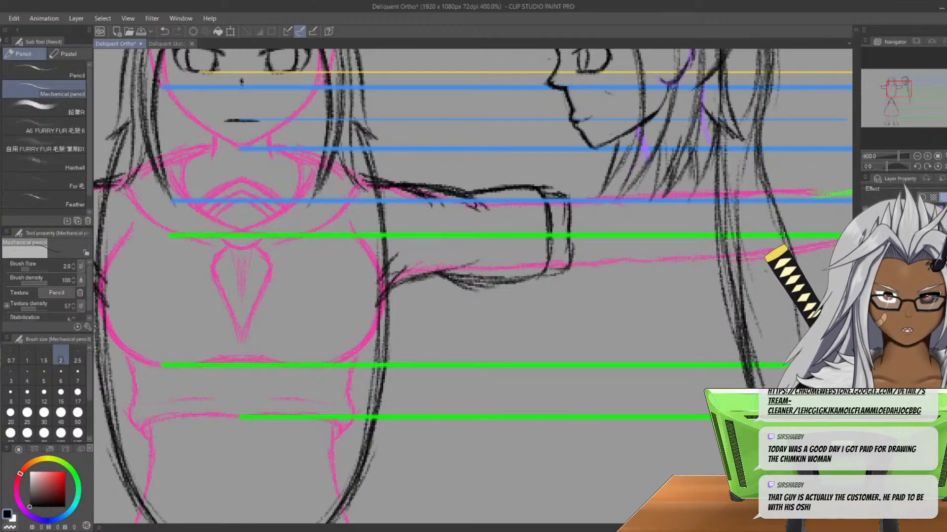
{"action": "key", "text": "ctrl+z"}
{"action": "key", "text": "ctrl+z"}
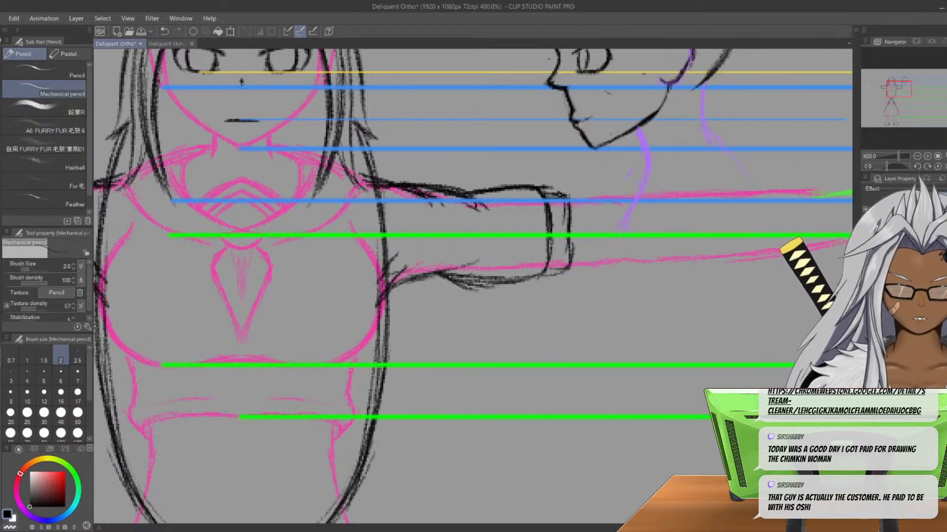
{"action": "left_click_drag", "start_coordinate": [734, 155], "coordinate": [769, 218]}
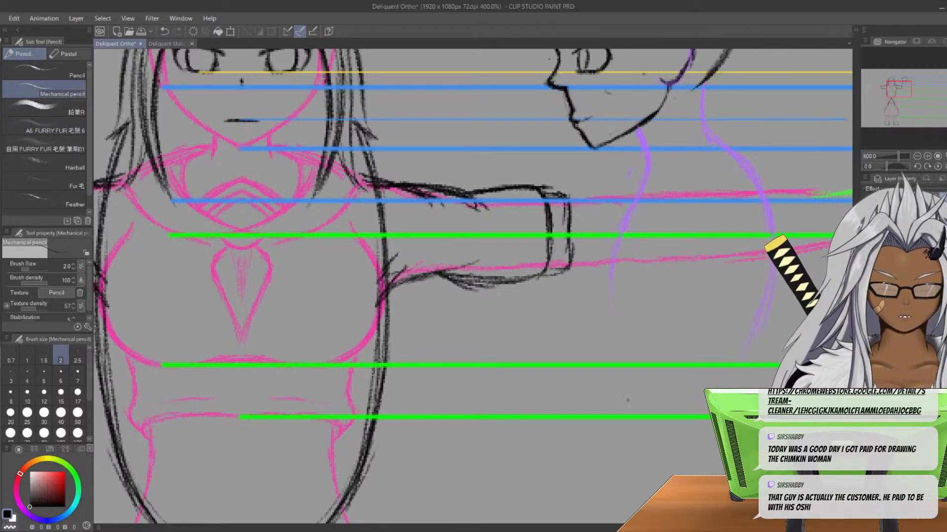
- Extend the purple front and back body lines of the side view down to the upper-thigh guide
{"action": "middle_click_drag", "start_coordinate": [404, 301], "coordinate": [362, 162]}
{"action": "scroll", "coordinate": [363, 161], "scroll_direction": "down", "scroll_amount": 2}
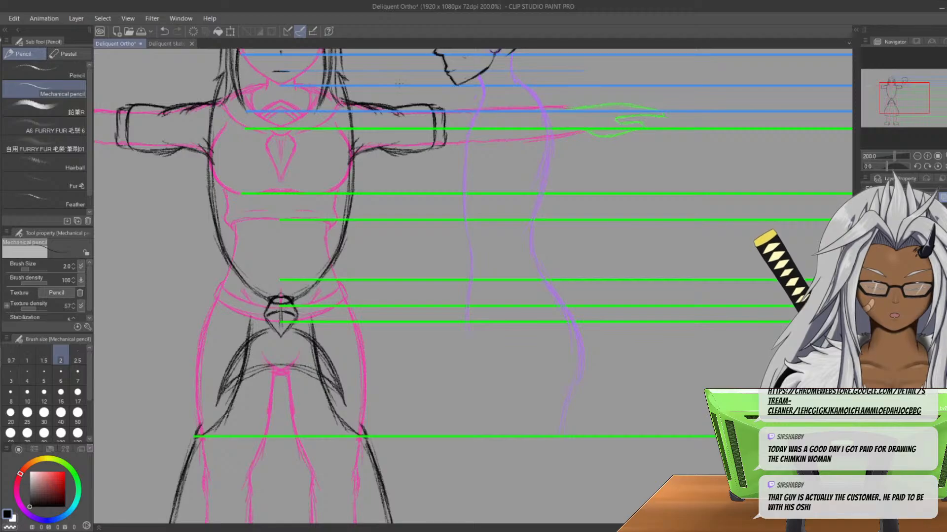
{"action": "middle_click_drag", "start_coordinate": [444, 344], "coordinate": [475, 230]}
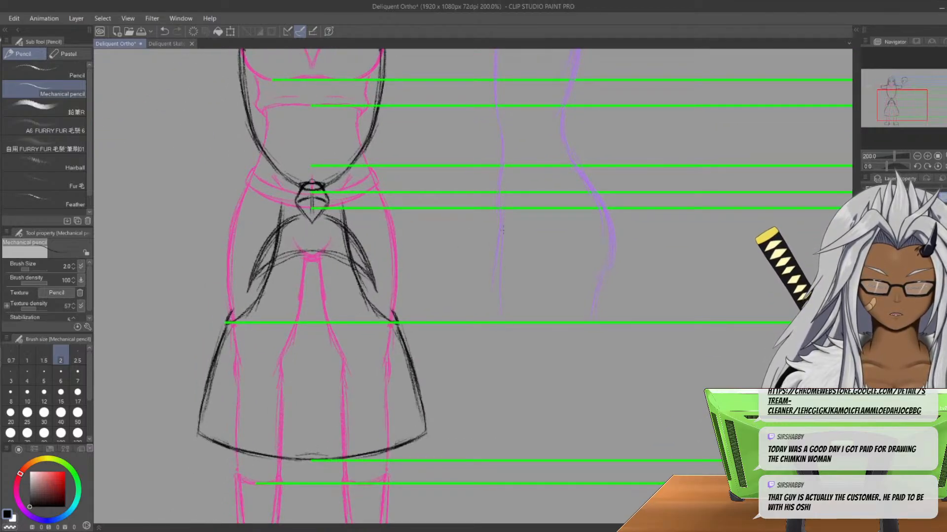
{"action": "key", "text": "e"}
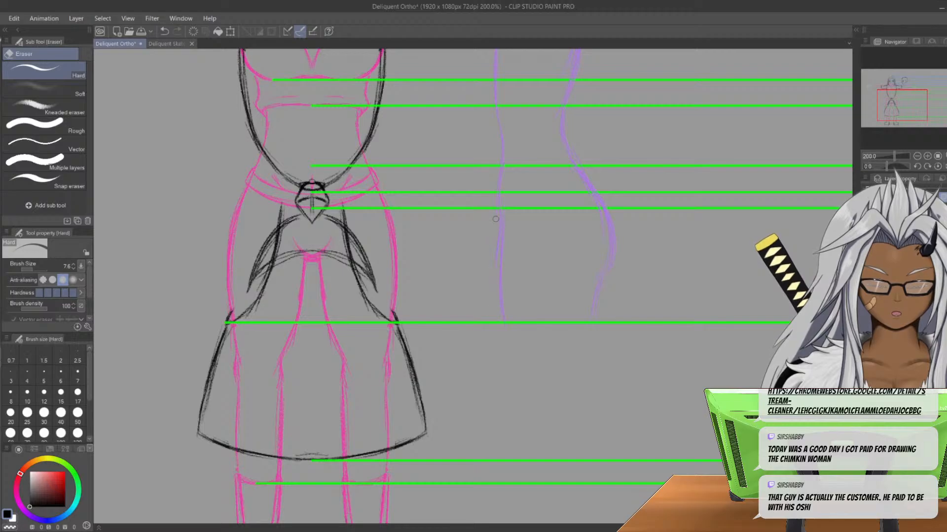
{"action": "key", "text": "p"}
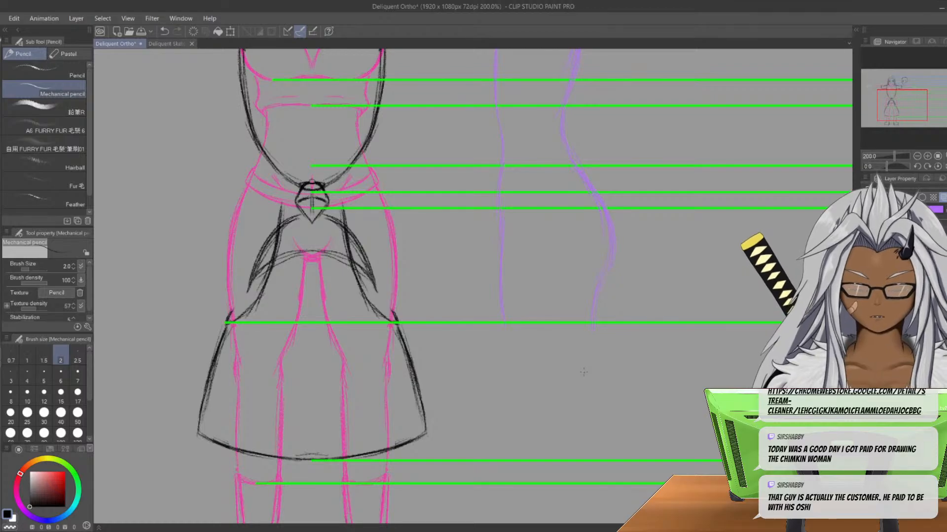
{"action": "scroll", "coordinate": [583, 373], "scroll_direction": "down", "scroll_amount": 3}
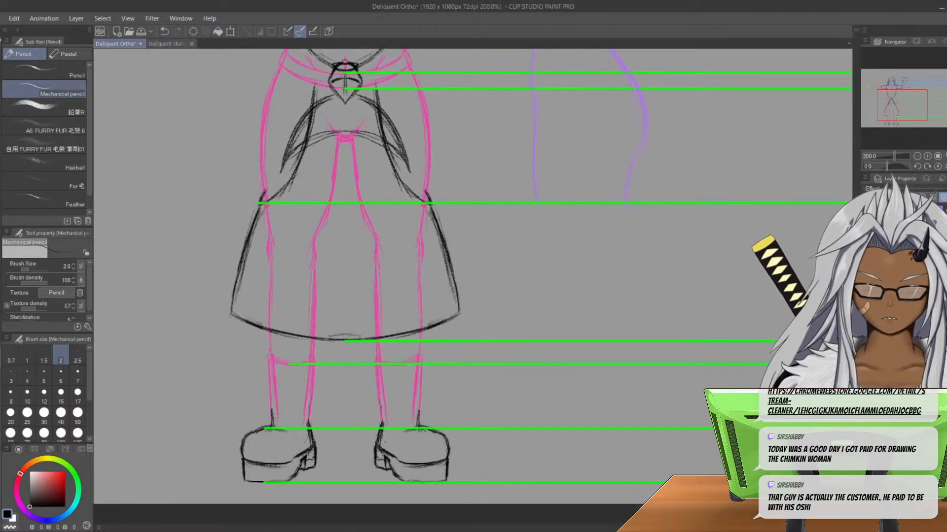
{"action": "scroll", "coordinate": [583, 373], "scroll_direction": "up", "scroll_amount": 6}
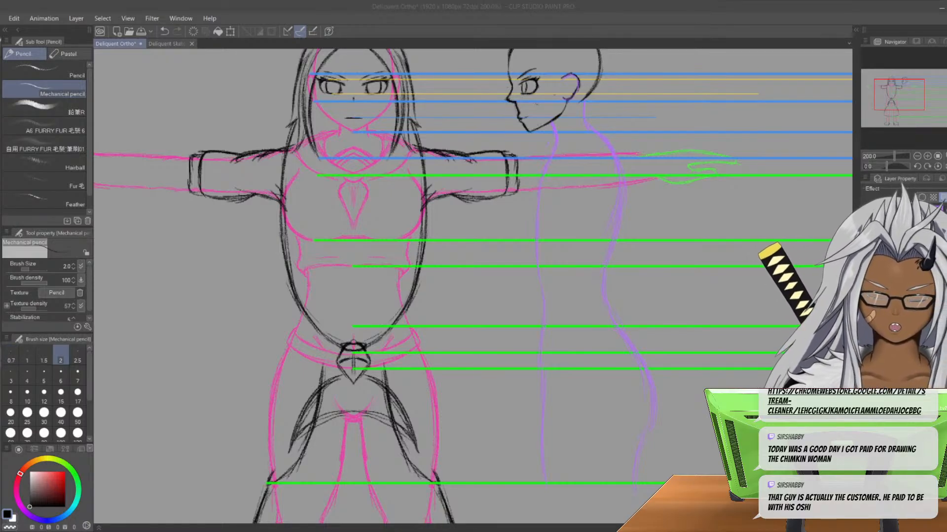
- Darken the side-view body lines to a deeper purple and strengthen the buttock and back-thigh line past the thigh guide
{"action": "left_click", "coordinate": [232, 121]}
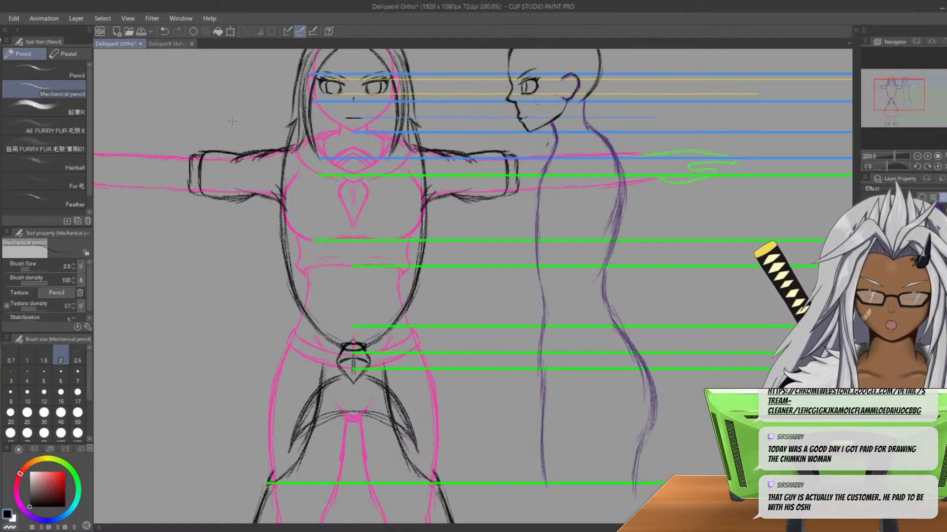
{"action": "scroll", "coordinate": [443, 273], "scroll_direction": "down", "scroll_amount": 3}
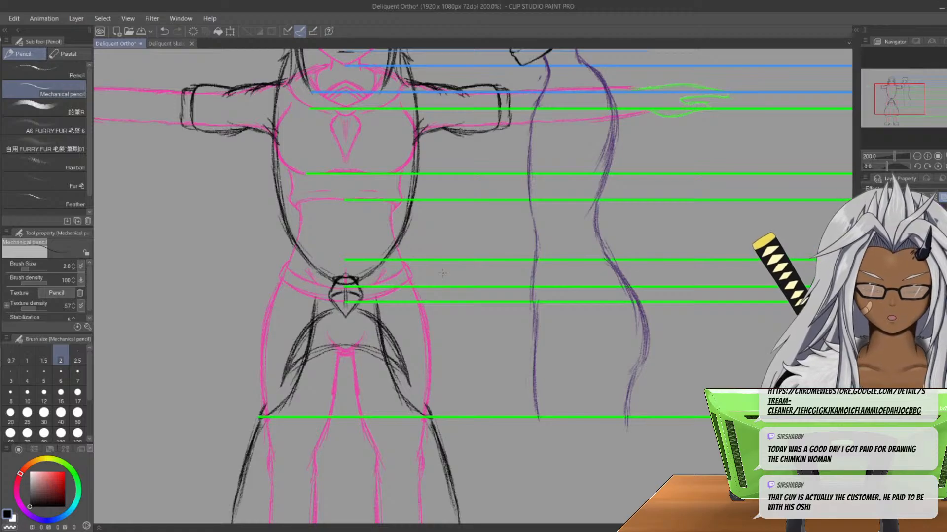
{"action": "left_click_drag", "start_coordinate": [639, 320], "coordinate": [632, 370]}
{"action": "mouse_move", "coordinate": [649, 318]}
{"action": "left_mouse_down"}
{"action": "mouse_move", "coordinate": [643, 363]}
{"action": "mouse_move", "coordinate": [643, 330]}
{"action": "left_mouse_up"}
{"action": "left_click_drag", "start_coordinate": [641, 358], "coordinate": [621, 413]}
{"action": "left_click_drag", "start_coordinate": [631, 380], "coordinate": [617, 441]}
- Strengthen the side-view front thigh line and carry it slightly below the upper-thigh guide
{"action": "middle_click_drag", "start_coordinate": [608, 472], "coordinate": [631, 303]}
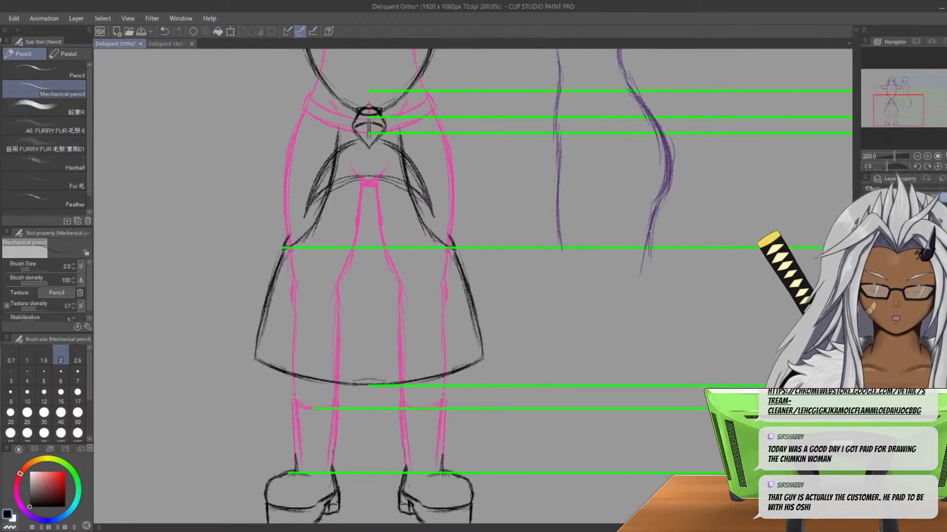
{"action": "left_click_drag", "start_coordinate": [561, 197], "coordinate": [572, 275]}
{"action": "left_click_drag", "start_coordinate": [559, 175], "coordinate": [563, 221]}
{"action": "middle_click_drag", "start_coordinate": [550, 245], "coordinate": [592, 363]}
- Enlarge the eraser to 26.3, erase the back line below the waist, and redraw a defined buttock flowing into a slimmer back thigh
{"action": "key", "text": "e"}
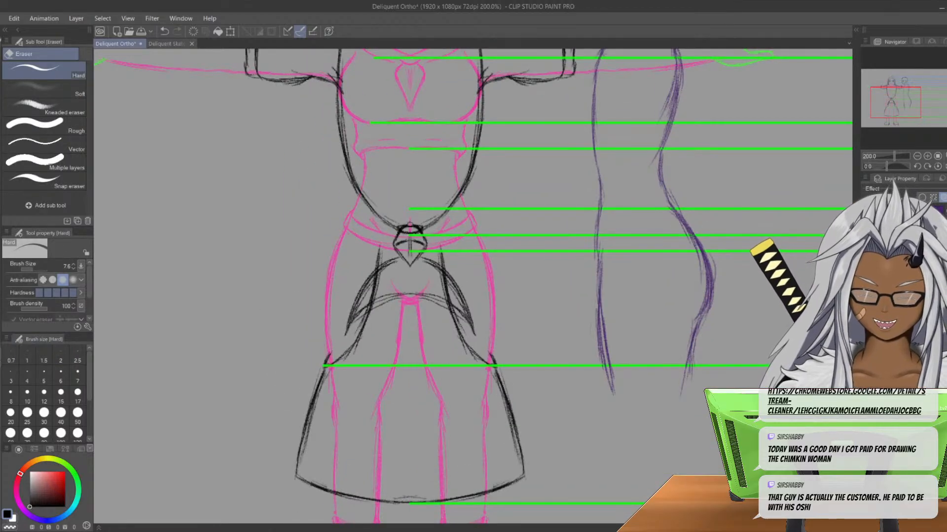
{"action": "left_click_drag", "start_coordinate": [611, 293], "coordinate": [624, 293], "text": "ctrl+alt"}
{"action": "mouse_move", "coordinate": [684, 225]}
{"action": "left_mouse_down"}
{"action": "mouse_move", "coordinate": [702, 279]}
{"action": "mouse_move", "coordinate": [675, 384]}
{"action": "left_mouse_up"}
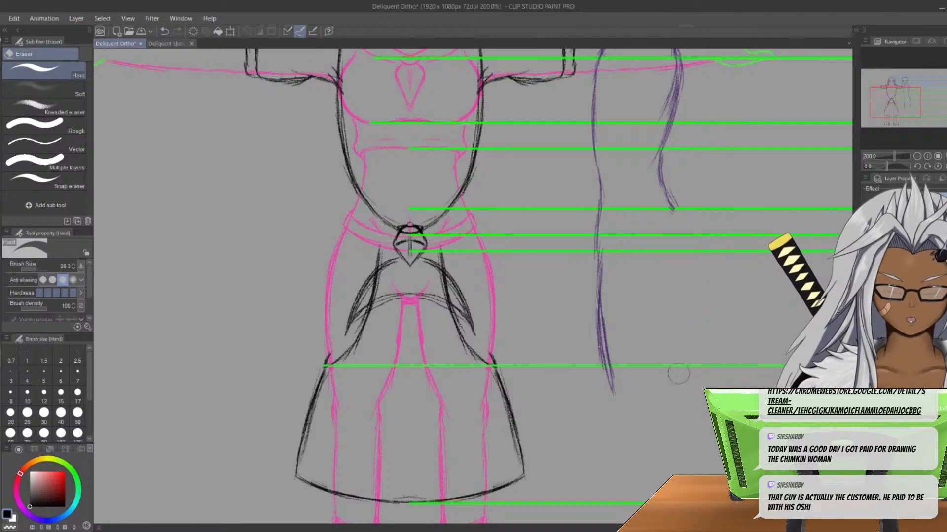
{"action": "key", "text": "p"}
{"action": "mouse_move", "coordinate": [670, 202]}
{"action": "left_mouse_down"}
{"action": "mouse_move", "coordinate": [695, 239]}
{"action": "mouse_move", "coordinate": [697, 277]}
{"action": "left_mouse_up"}
{"action": "mouse_move", "coordinate": [683, 214]}
{"action": "left_mouse_down"}
{"action": "mouse_move", "coordinate": [702, 268]}
{"action": "mouse_move", "coordinate": [700, 250]}
{"action": "mouse_move", "coordinate": [675, 335]}
{"action": "left_mouse_up"}
{"action": "left_click_drag", "start_coordinate": [685, 298], "coordinate": [663, 380]}
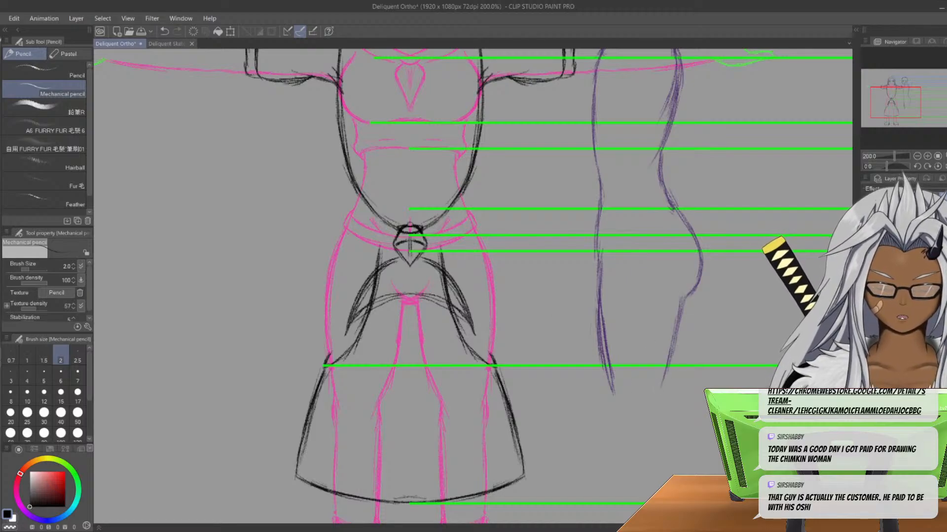
- Draw the back-of-knee curve and the small kneecap bump below the upper-thigh guide in side view
{"action": "middle_click_drag", "start_coordinate": [653, 353], "coordinate": [665, 228]}
{"action": "left_click_drag", "start_coordinate": [676, 253], "coordinate": [676, 287]}
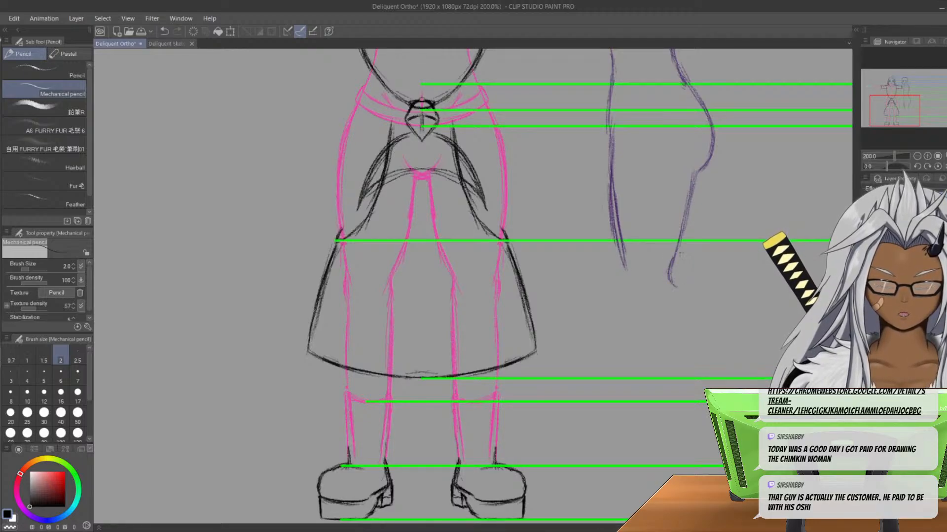
{"action": "left_click_drag", "start_coordinate": [624, 253], "coordinate": [621, 284]}
{"action": "mouse_move", "coordinate": [622, 270]}
{"action": "left_mouse_down"}
{"action": "mouse_move", "coordinate": [622, 288]}
{"action": "mouse_move", "coordinate": [621, 269]}
{"action": "left_mouse_up"}
{"action": "mouse_move", "coordinate": [620, 269]}
{"action": "left_mouse_down"}
{"action": "mouse_move", "coordinate": [626, 293]}
{"action": "mouse_move", "coordinate": [676, 297]}
{"action": "left_mouse_up"}
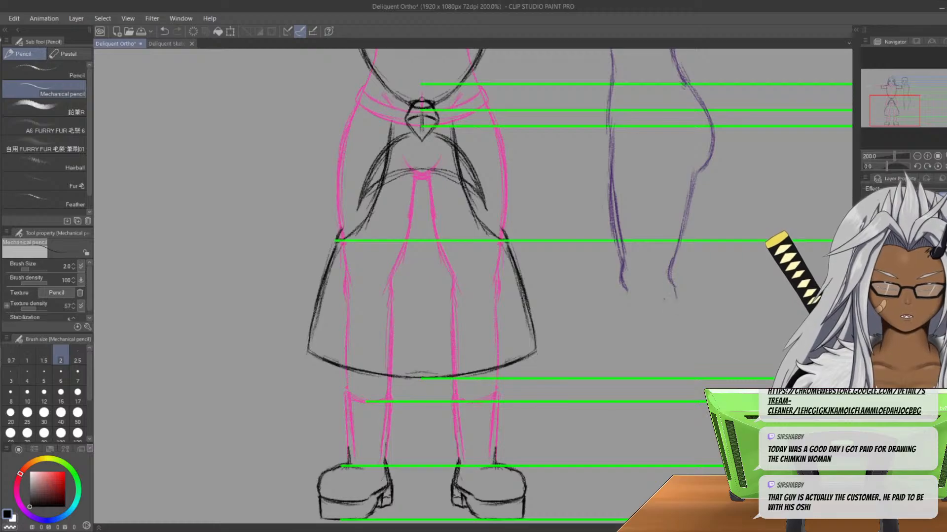
- Draw the curved calf line and the straighter shin line from the knee down toward the ankle guide
{"action": "middle_click_drag", "start_coordinate": [676, 296], "coordinate": [644, 189]}
{"action": "left_click_drag", "start_coordinate": [642, 182], "coordinate": [658, 222]}
{"action": "left_click_drag", "start_coordinate": [651, 189], "coordinate": [642, 326]}
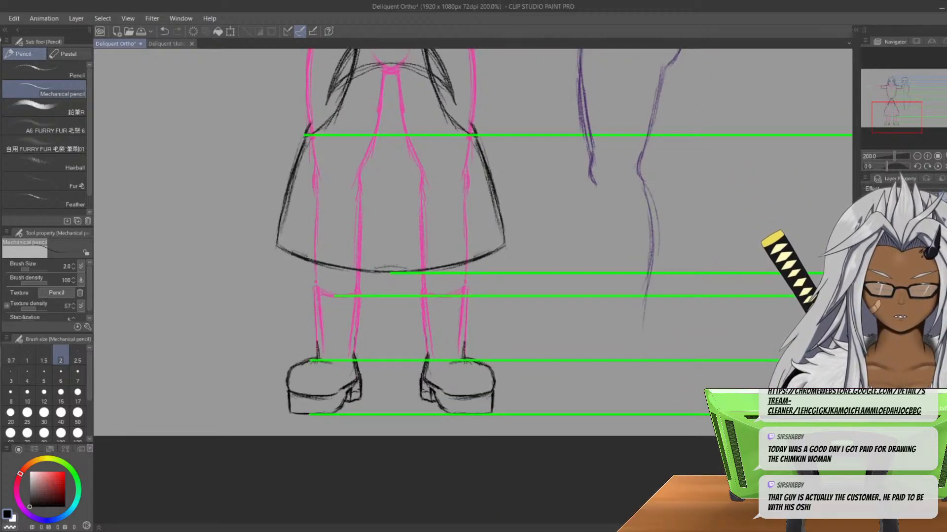
{"action": "left_click_drag", "start_coordinate": [647, 287], "coordinate": [639, 340]}
{"action": "left_click_drag", "start_coordinate": [595, 191], "coordinate": [600, 326]}
{"action": "left_click_drag", "start_coordinate": [599, 249], "coordinate": [604, 348]}
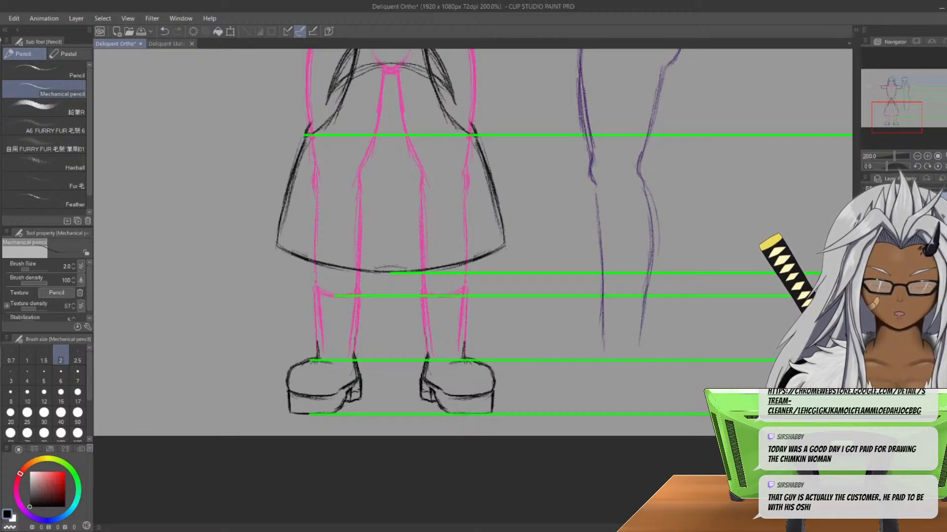
- Strengthen the side-view calf line from the back of the knee to the ankle with overlapping strokes
{"action": "left_click_drag", "start_coordinate": [643, 155], "coordinate": [656, 277]}
{"action": "left_click_drag", "start_coordinate": [655, 216], "coordinate": [646, 307]}
{"action": "left_click_drag", "start_coordinate": [649, 274], "coordinate": [636, 339]}
{"action": "left_click_drag", "start_coordinate": [643, 305], "coordinate": [635, 343]}
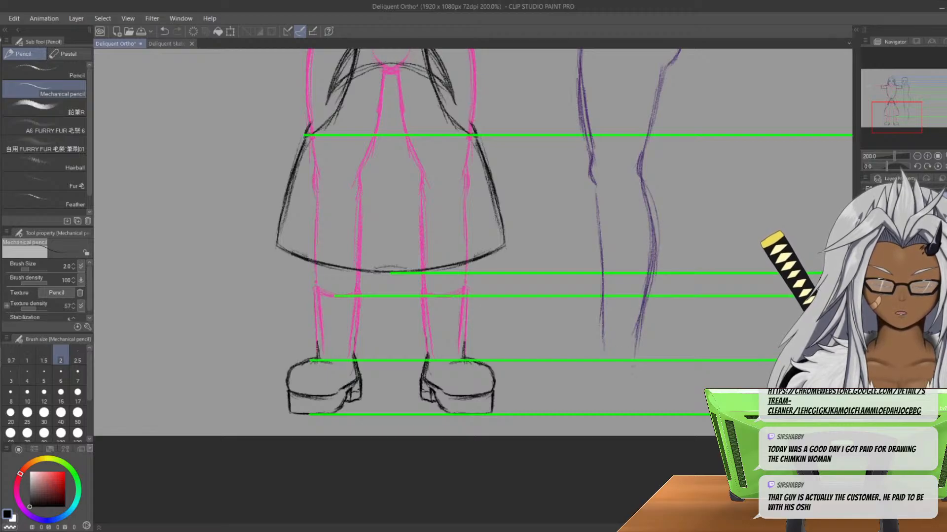
- Show the side-view hair sketch again over the body profile
{"action": "middle_click_drag", "start_coordinate": [636, 345], "coordinate": [664, 455]}
{"action": "middle_click_drag", "start_coordinate": [612, 148], "coordinate": [664, 465]}
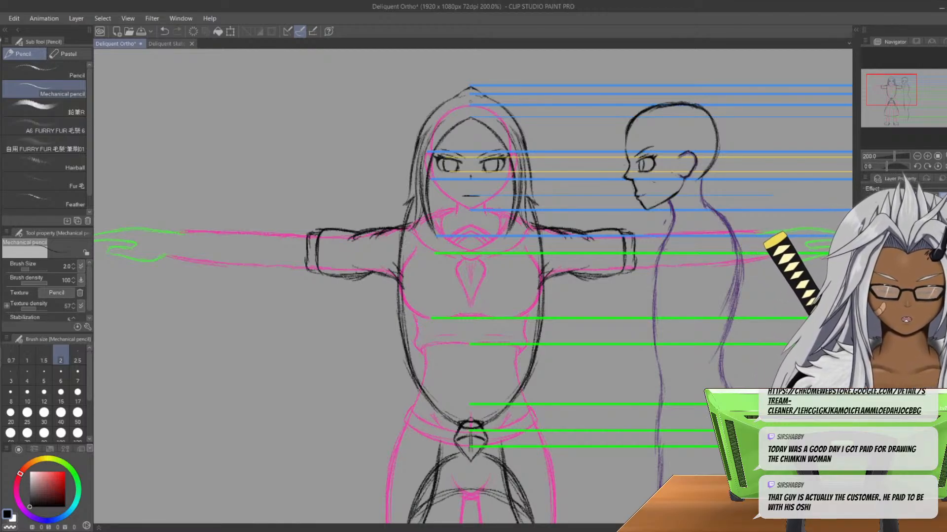
{"action": "mouse_move", "coordinate": [471, 345]}
{"action": "middle_mouse_down"}
{"action": "mouse_move", "coordinate": [461, 252]}
{"action": "mouse_move", "coordinate": [427, 279]}
{"action": "mouse_move", "coordinate": [410, 317]}
{"action": "middle_mouse_up"}
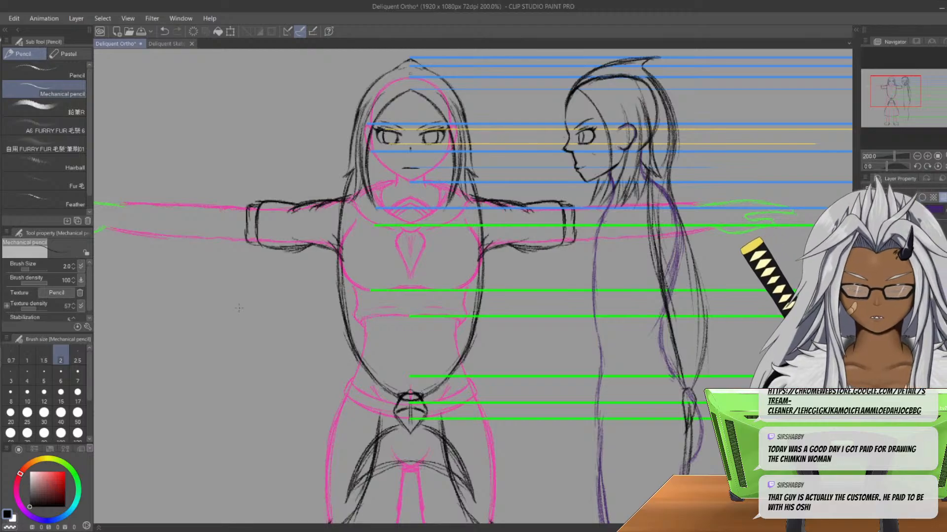
{"action": "scroll", "coordinate": [239, 308], "scroll_direction": "up", "scroll_amount": 3}
{"action": "middle_click_drag", "start_coordinate": [658, 200], "coordinate": [236, 413]}
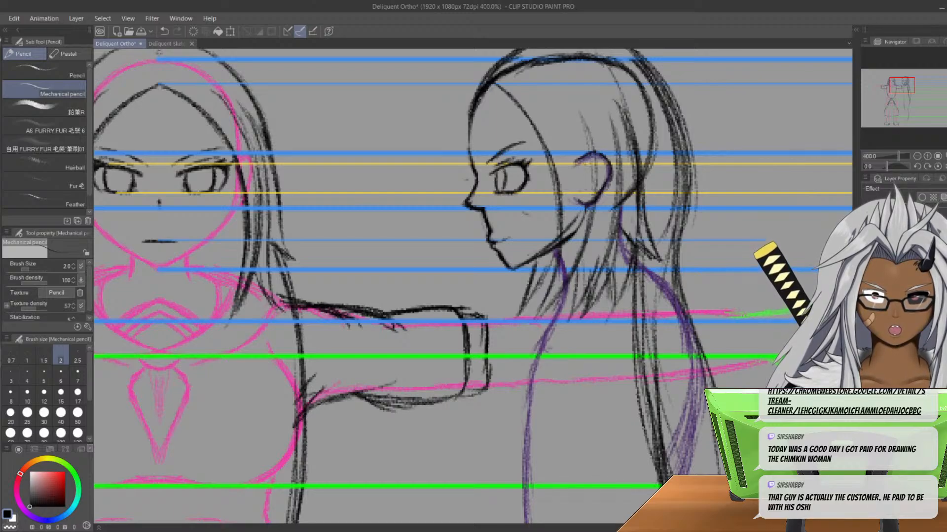
- Reduce the eraser size to 5.6 and trim the thick jaw line where it meets the neck
{"action": "key", "text": "e"}
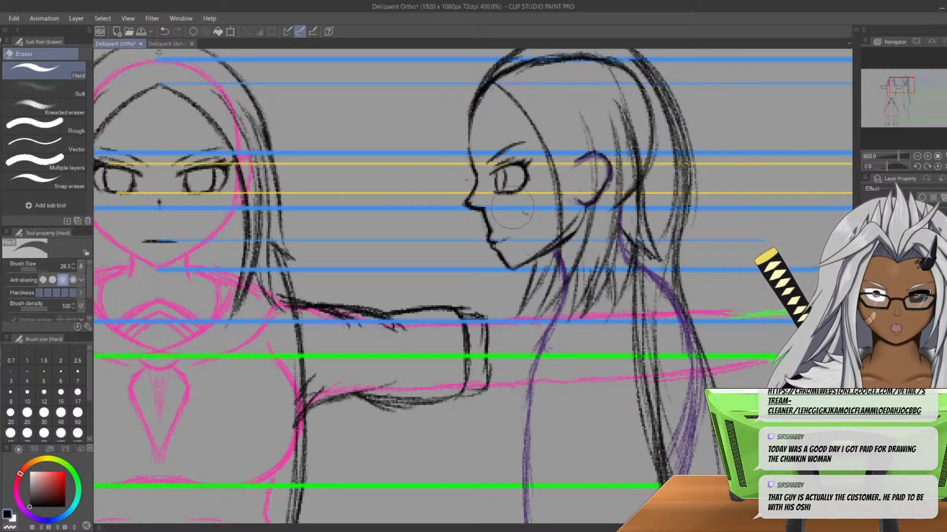
{"action": "left_click", "coordinate": [34, 269]}
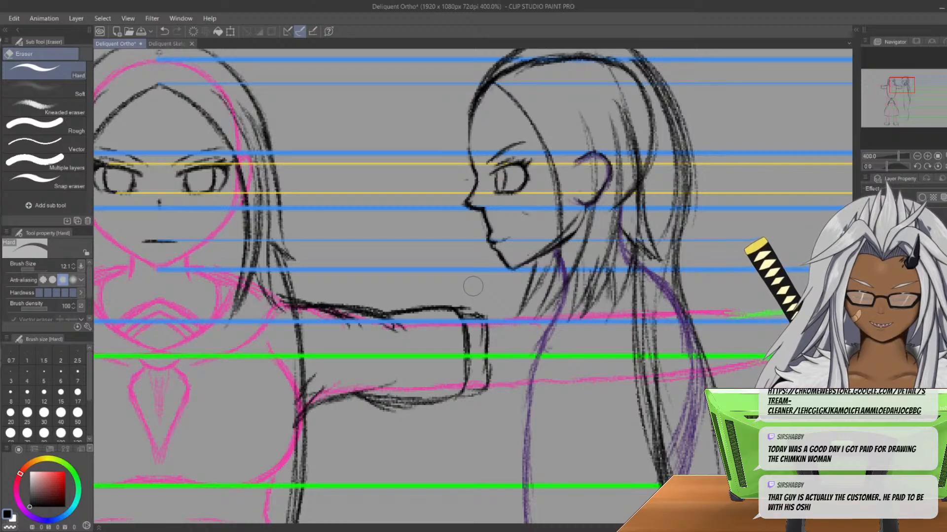
{"action": "left_click_drag", "start_coordinate": [34, 268], "coordinate": [31, 268]}
{"action": "mouse_move", "coordinate": [566, 244]}
{"action": "left_mouse_down"}
{"action": "mouse_move", "coordinate": [585, 212]}
{"action": "mouse_move", "coordinate": [545, 254]}
{"action": "left_mouse_up"}
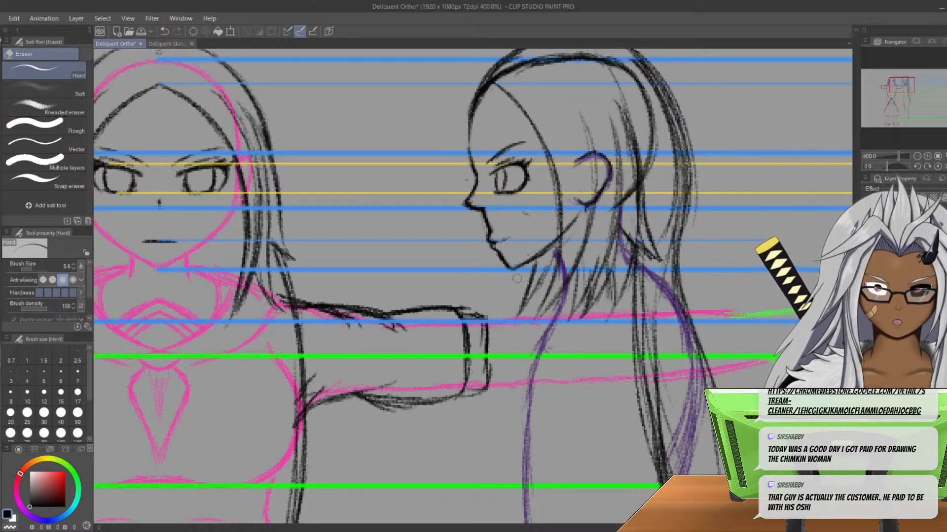
{"action": "key", "text": "p"}
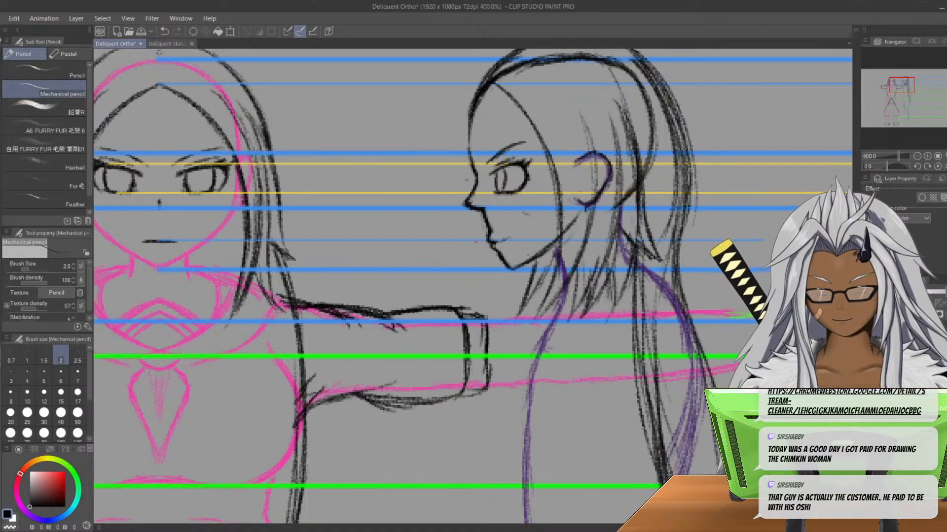
- Sketch a tilted purple rib cage oval inside the side-view torso, from the shoulder area to below the underbust guides
{"action": "scroll", "coordinate": [476, 241], "scroll_direction": "down", "scroll_amount": 2}
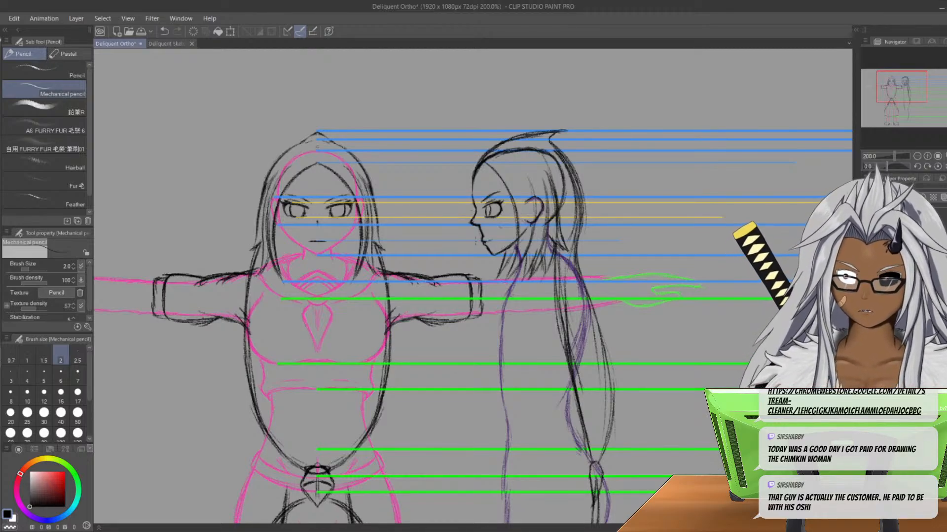
{"action": "scroll", "coordinate": [472, 286], "scroll_direction": "down", "scroll_amount": 3}
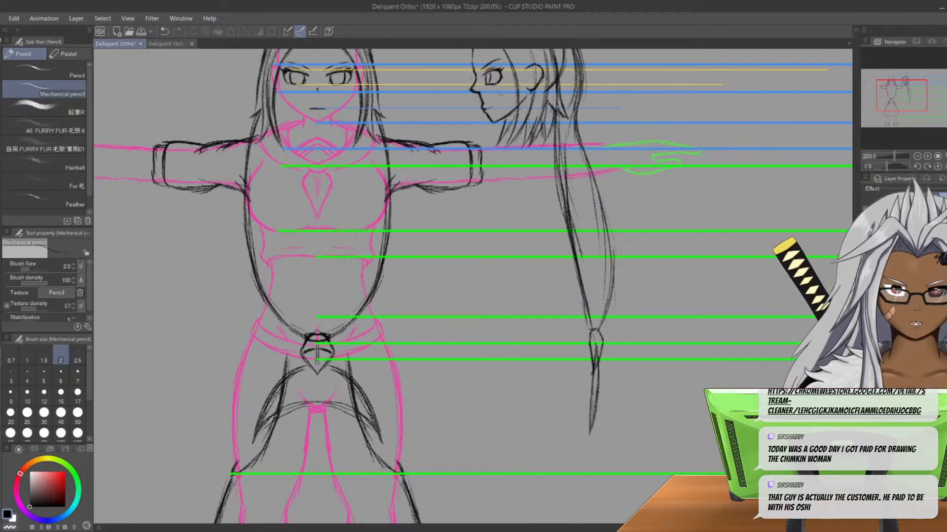
{"action": "left_click_drag", "start_coordinate": [520, 170], "coordinate": [511, 192]}
{"action": "left_click_drag", "start_coordinate": [551, 133], "coordinate": [564, 217]}
{"action": "left_click_drag", "start_coordinate": [508, 161], "coordinate": [494, 257]}
{"action": "mouse_move", "coordinate": [579, 148]}
{"action": "left_mouse_down"}
{"action": "mouse_move", "coordinate": [566, 220]}
{"action": "mouse_move", "coordinate": [557, 181]}
{"action": "left_mouse_up"}
{"action": "left_click_drag", "start_coordinate": [567, 246], "coordinate": [541, 278]}
{"action": "left_click_drag", "start_coordinate": [581, 131], "coordinate": [561, 217]}
{"action": "left_click_drag", "start_coordinate": [527, 152], "coordinate": [496, 247]}
{"action": "left_click_drag", "start_coordinate": [573, 154], "coordinate": [572, 217]}
{"action": "mouse_move", "coordinate": [567, 230]}
{"action": "left_mouse_down"}
{"action": "mouse_move", "coordinate": [545, 266]}
{"action": "mouse_move", "coordinate": [567, 246]}
{"action": "mouse_move", "coordinate": [507, 241]}
{"action": "left_mouse_up"}
{"action": "mouse_move", "coordinate": [569, 147]}
{"action": "left_mouse_down"}
{"action": "mouse_move", "coordinate": [577, 166]}
{"action": "mouse_move", "coordinate": [535, 276]}
{"action": "left_mouse_up"}
- Draw a slanted purple pelvis line from the lower back down to the front of the hips
{"action": "mouse_move", "coordinate": [574, 329]}
{"action": "left_mouse_down"}
{"action": "mouse_move", "coordinate": [541, 342]}
{"action": "mouse_move", "coordinate": [564, 342]}
{"action": "left_mouse_up"}
{"action": "left_click_drag", "start_coordinate": [554, 348], "coordinate": [534, 355]}
{"action": "left_click_drag", "start_coordinate": [586, 323], "coordinate": [520, 354]}
{"action": "left_click_drag", "start_coordinate": [584, 331], "coordinate": [504, 362]}
{"action": "left_click_drag", "start_coordinate": [554, 339], "coordinate": [505, 359]}
{"action": "left_click_drag", "start_coordinate": [564, 336], "coordinate": [515, 355]}
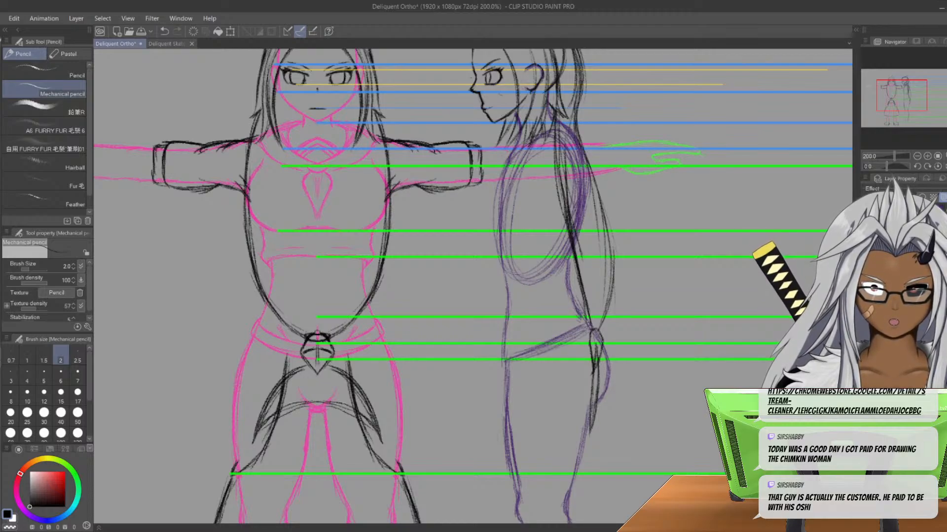
- Strengthen the side-view torso contour along the chest, abdomen, lower back and buttock
{"action": "left_click_drag", "start_coordinate": [500, 186], "coordinate": [496, 239]}
{"action": "mouse_move", "coordinate": [513, 158]}
{"action": "left_mouse_down"}
{"action": "mouse_move", "coordinate": [501, 261]}
{"action": "mouse_move", "coordinate": [499, 203]}
{"action": "left_mouse_up"}
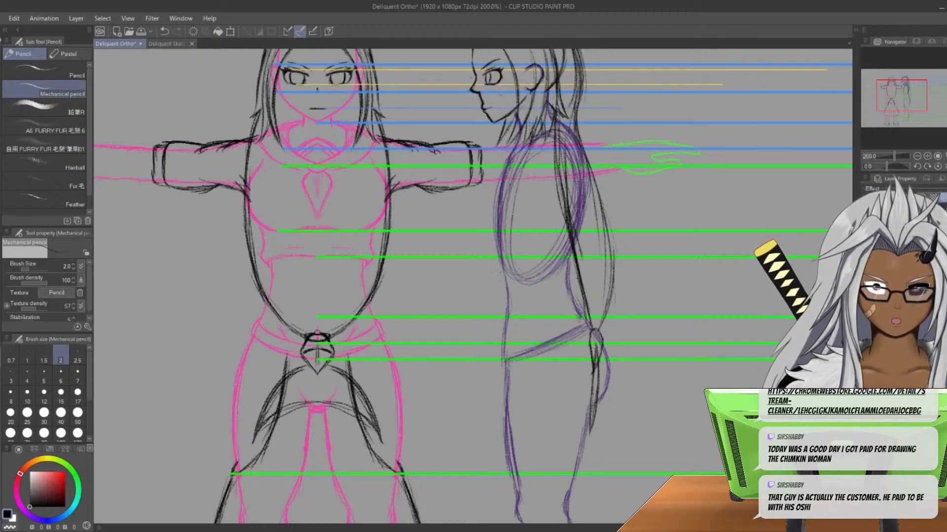
{"action": "left_click_drag", "start_coordinate": [510, 269], "coordinate": [503, 358]}
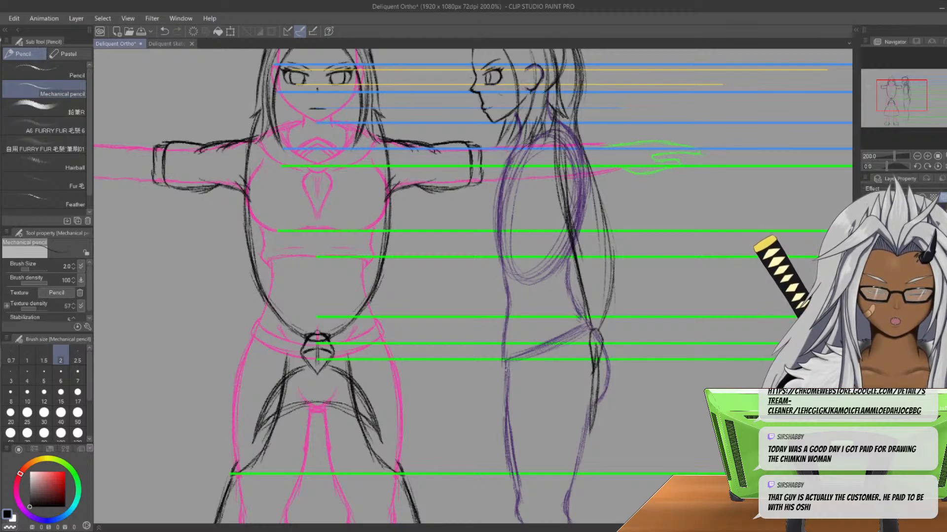
{"action": "left_click_drag", "start_coordinate": [568, 250], "coordinate": [585, 321]}
{"action": "left_click_drag", "start_coordinate": [577, 313], "coordinate": [605, 347]}
{"action": "left_click_drag", "start_coordinate": [604, 346], "coordinate": [604, 404]}
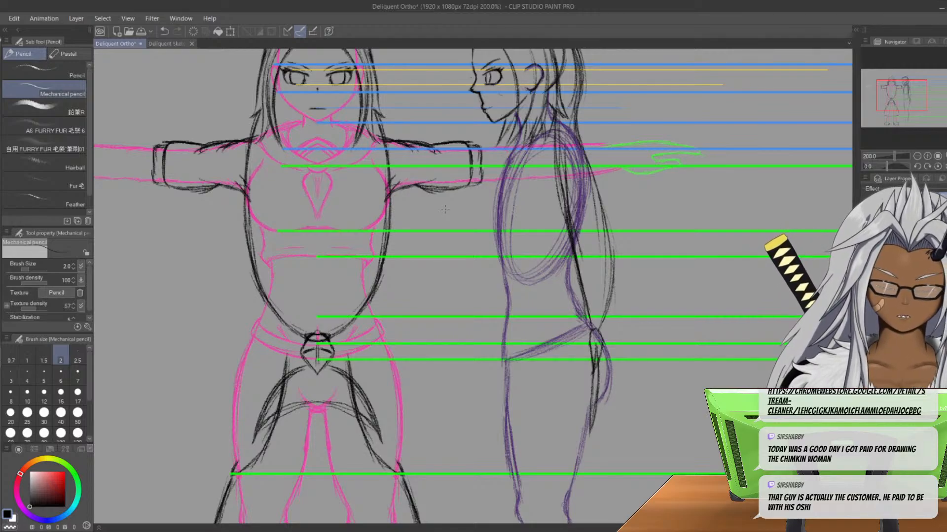
- Redraw the side-view buttock curve from the pelvis line and blend it into the back-thigh line
{"action": "middle_click_drag", "start_coordinate": [555, 398], "coordinate": [544, 291]}
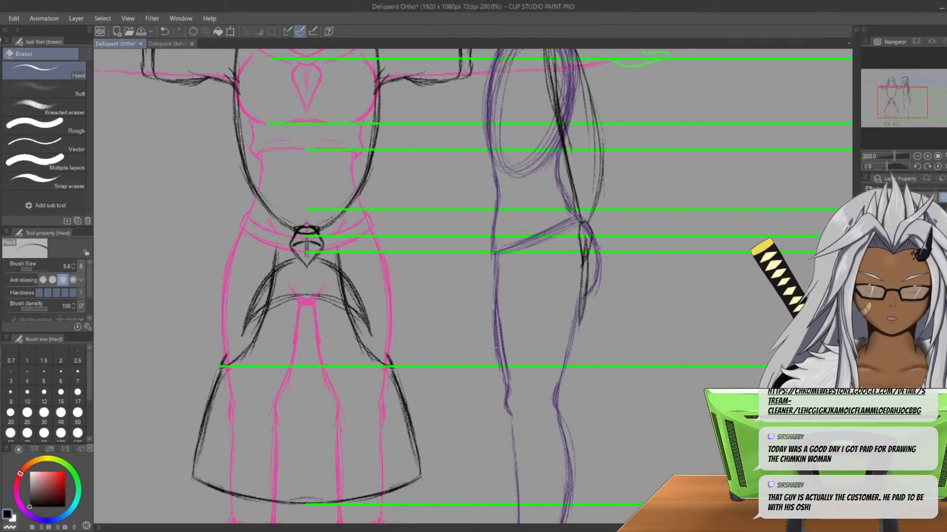
{"action": "left_click_drag", "start_coordinate": [581, 224], "coordinate": [594, 283]}
{"action": "left_click_drag", "start_coordinate": [593, 249], "coordinate": [592, 286]}
{"action": "mouse_move", "coordinate": [595, 251]}
{"action": "left_mouse_down"}
{"action": "mouse_move", "coordinate": [590, 293]}
{"action": "mouse_move", "coordinate": [572, 318]}
{"action": "left_mouse_up"}
{"action": "left_click_drag", "start_coordinate": [596, 270], "coordinate": [565, 366]}
{"action": "left_click_drag", "start_coordinate": [578, 318], "coordinate": [561, 384]}
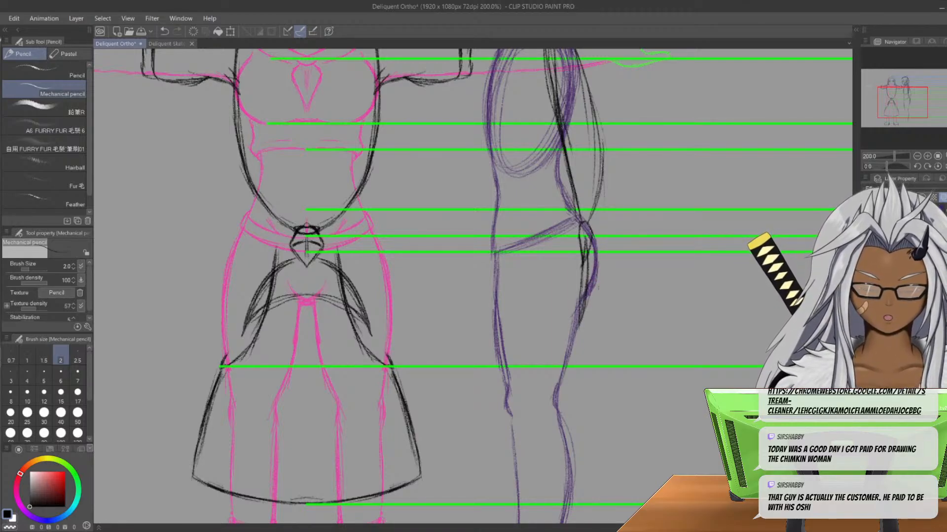
- Erase stray edges along the side-view front thigh and redraw its line darker from the hip toward the knee
{"action": "key", "text": "e"}
{"action": "left_click_drag", "start_coordinate": [494, 262], "coordinate": [495, 277]}
{"action": "left_click_drag", "start_coordinate": [495, 310], "coordinate": [503, 392]}
{"action": "key", "text": "p"}
{"action": "left_click_drag", "start_coordinate": [498, 309], "coordinate": [507, 380]}
{"action": "left_click_drag", "start_coordinate": [497, 285], "coordinate": [505, 368]}
{"action": "left_click_drag", "start_coordinate": [495, 264], "coordinate": [496, 295]}
{"action": "mouse_move", "coordinate": [498, 285]}
{"action": "left_mouse_down"}
{"action": "mouse_move", "coordinate": [501, 318]}
{"action": "mouse_move", "coordinate": [498, 255]}
{"action": "left_mouse_up"}
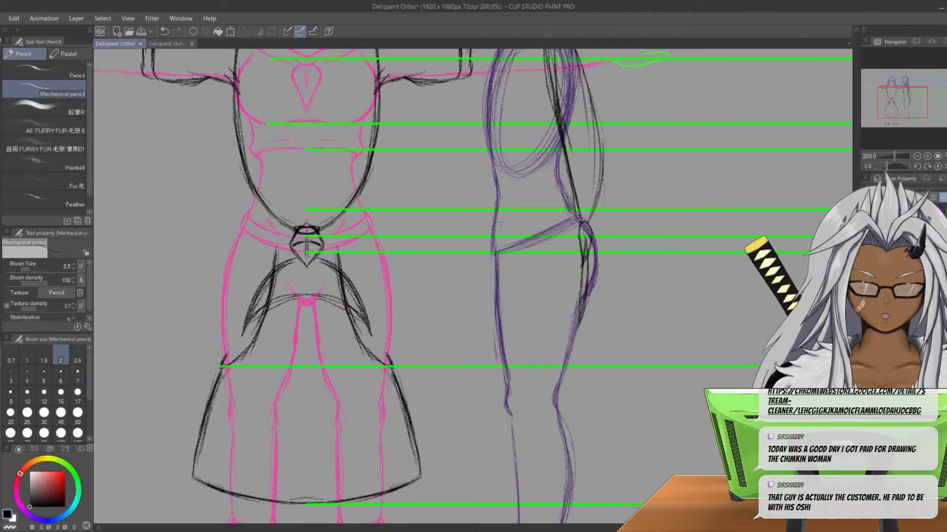
- Darken the side-view lower abdomen line into the front hip and erase the stray marks along its outer edge
{"action": "middle_click_drag", "start_coordinate": [438, 258], "coordinate": [473, 313]}
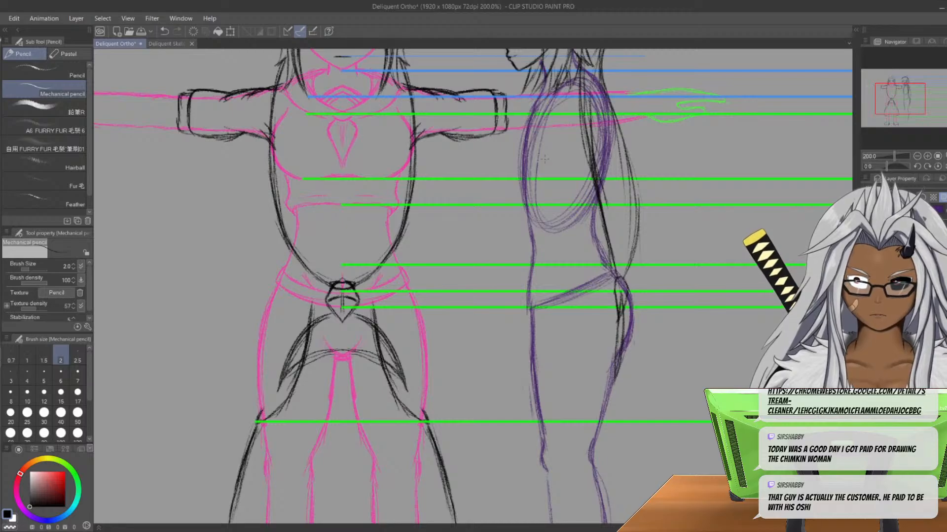
{"action": "left_click_drag", "start_coordinate": [532, 269], "coordinate": [532, 307]}
{"action": "left_click_drag", "start_coordinate": [532, 271], "coordinate": [531, 314]}
{"action": "left_click_drag", "start_coordinate": [531, 252], "coordinate": [534, 319]}
{"action": "key", "text": "e"}
{"action": "left_click_drag", "start_coordinate": [527, 283], "coordinate": [528, 312]}
{"action": "key", "text": "p"}
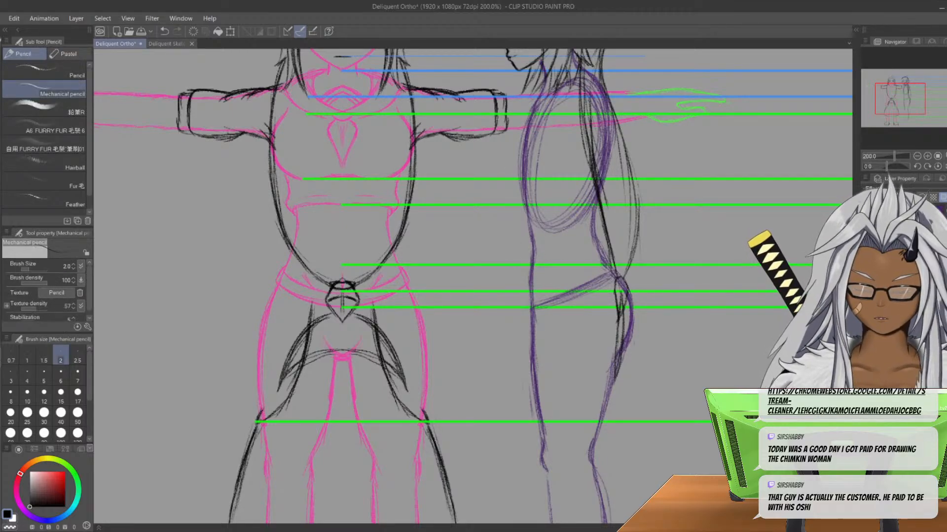
{"action": "middle_click_drag", "start_coordinate": [327, 162], "coordinate": [309, 294]}
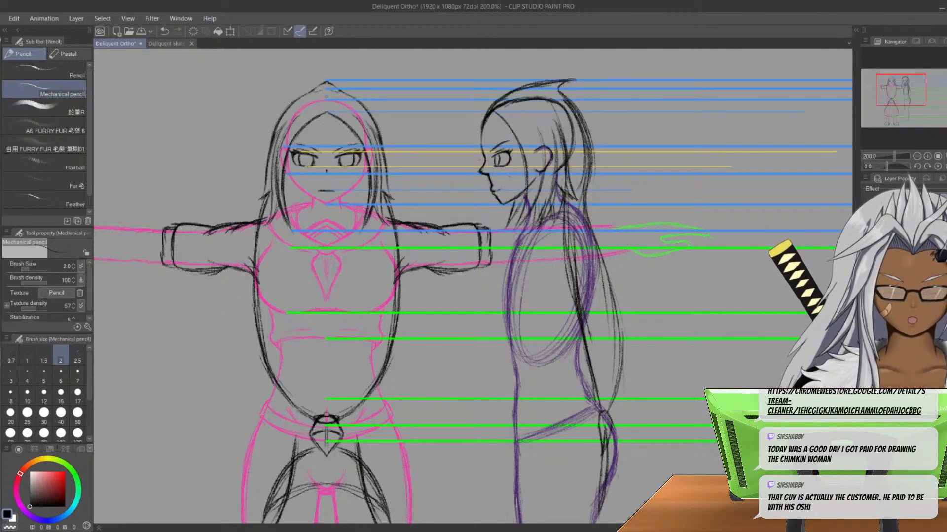
{"action": "key", "text": "e"}
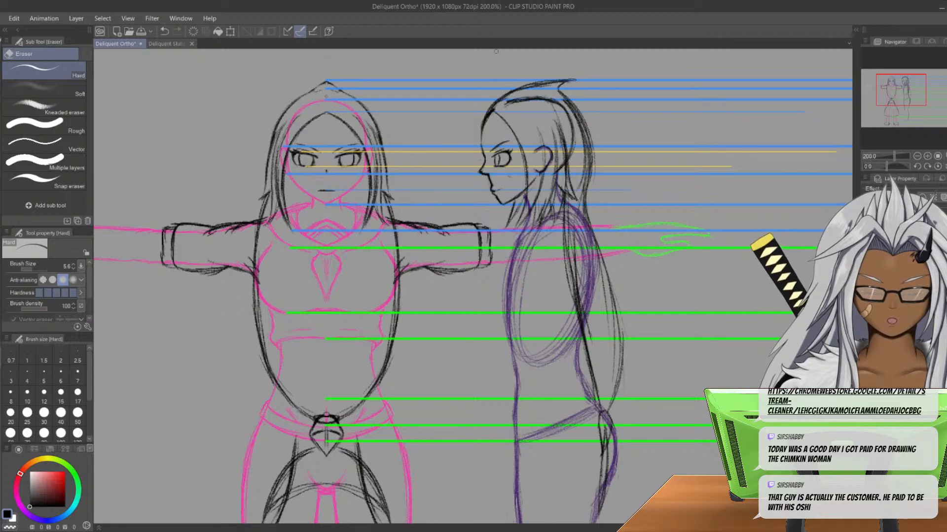
{"action": "left_click", "coordinate": [36, 269]}
{"action": "mouse_move", "coordinate": [506, 101]}
{"action": "left_mouse_down"}
{"action": "mouse_move", "coordinate": [531, 99]}
{"action": "mouse_move", "coordinate": [518, 107]}
{"action": "mouse_move", "coordinate": [561, 129]}
{"action": "mouse_move", "coordinate": [545, 182]}
{"action": "mouse_move", "coordinate": [529, 173]}
{"action": "mouse_move", "coordinate": [557, 190]}
{"action": "left_mouse_up"}
{"action": "key", "text": "p"}
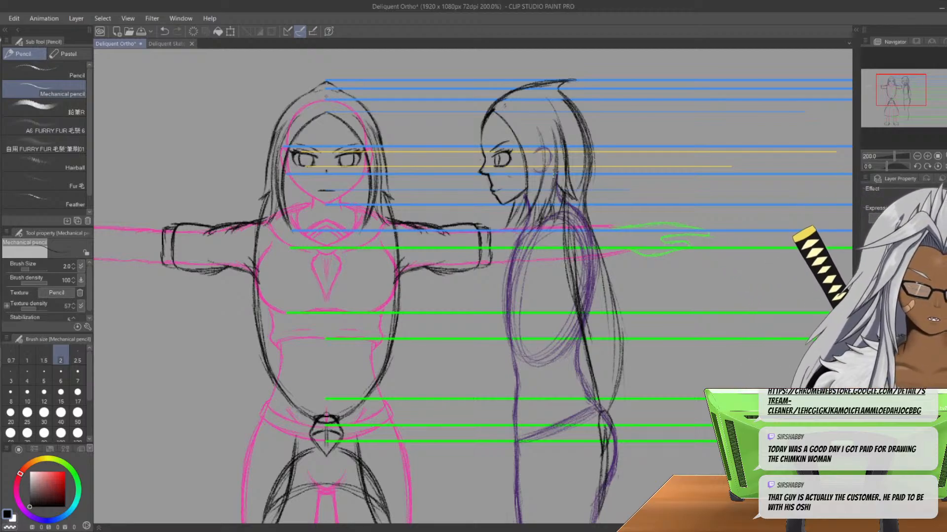
{"action": "key", "text": "ctrl+z"}
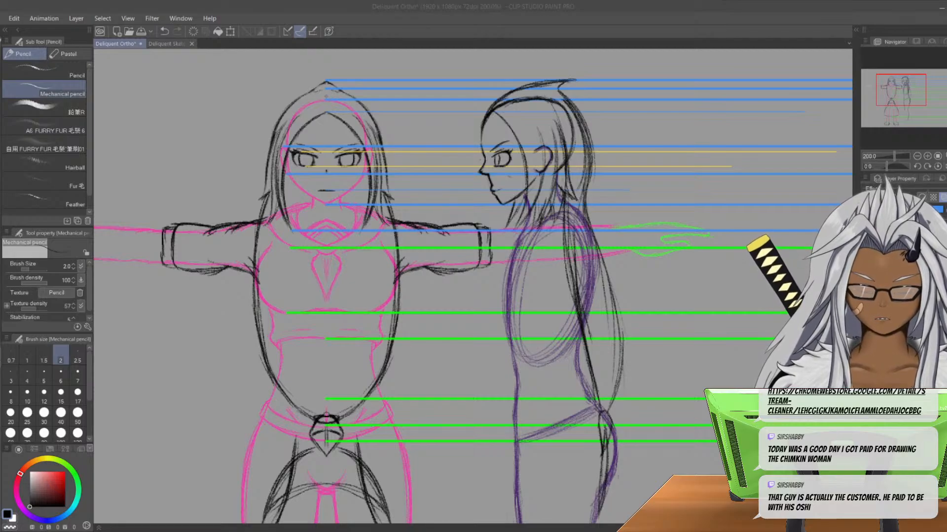
- Sketch the side-view bust curve in brown from the upper chest guide forward and down to the underbust guide, cleaning its inner edge
{"action": "scroll", "coordinate": [239, 115], "scroll_direction": "up", "scroll_amount": 2}
{"action": "middle_click_drag", "start_coordinate": [703, 384], "coordinate": [513, 208]}
{"action": "mouse_move", "coordinate": [601, 208]}
{"action": "left_mouse_down"}
{"action": "mouse_move", "coordinate": [549, 242]}
{"action": "mouse_move", "coordinate": [502, 308]}
{"action": "left_mouse_up"}
{"action": "mouse_move", "coordinate": [528, 264]}
{"action": "left_mouse_down"}
{"action": "mouse_move", "coordinate": [504, 326]}
{"action": "mouse_move", "coordinate": [522, 341]}
{"action": "left_mouse_up"}
{"action": "mouse_move", "coordinate": [509, 301]}
{"action": "left_mouse_down"}
{"action": "mouse_move", "coordinate": [547, 335]}
{"action": "mouse_move", "coordinate": [574, 342]}
{"action": "mouse_move", "coordinate": [560, 341]}
{"action": "mouse_move", "coordinate": [533, 248]}
{"action": "left_mouse_up"}
{"action": "mouse_move", "coordinate": [599, 207]}
{"action": "left_mouse_down"}
{"action": "mouse_move", "coordinate": [513, 279]}
{"action": "mouse_move", "coordinate": [527, 330]}
{"action": "mouse_move", "coordinate": [611, 307]}
{"action": "left_mouse_up"}
{"action": "mouse_move", "coordinate": [525, 338]}
{"action": "left_mouse_down"}
{"action": "mouse_move", "coordinate": [607, 311]}
{"action": "mouse_move", "coordinate": [531, 335]}
{"action": "left_mouse_up"}
{"action": "left_click_drag", "start_coordinate": [536, 241], "coordinate": [509, 285]}
{"action": "mouse_move", "coordinate": [596, 211]}
{"action": "left_mouse_down"}
{"action": "mouse_move", "coordinate": [524, 259]}
{"action": "mouse_move", "coordinate": [507, 294]}
{"action": "mouse_move", "coordinate": [523, 334]}
{"action": "mouse_move", "coordinate": [555, 341]}
{"action": "left_mouse_up"}
{"action": "key", "text": "e"}
{"action": "left_click_drag", "start_coordinate": [629, 296], "coordinate": [608, 315]}
{"action": "key", "text": "p"}
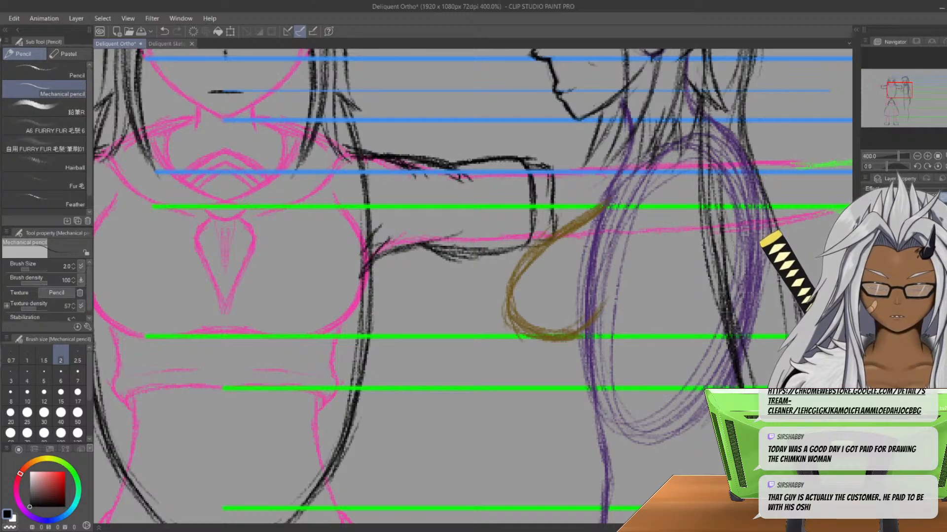
{"action": "scroll", "coordinate": [470, 160], "scroll_direction": "down", "scroll_amount": 2}
{"action": "scroll", "coordinate": [470, 160], "scroll_direction": "up", "scroll_amount": 2}
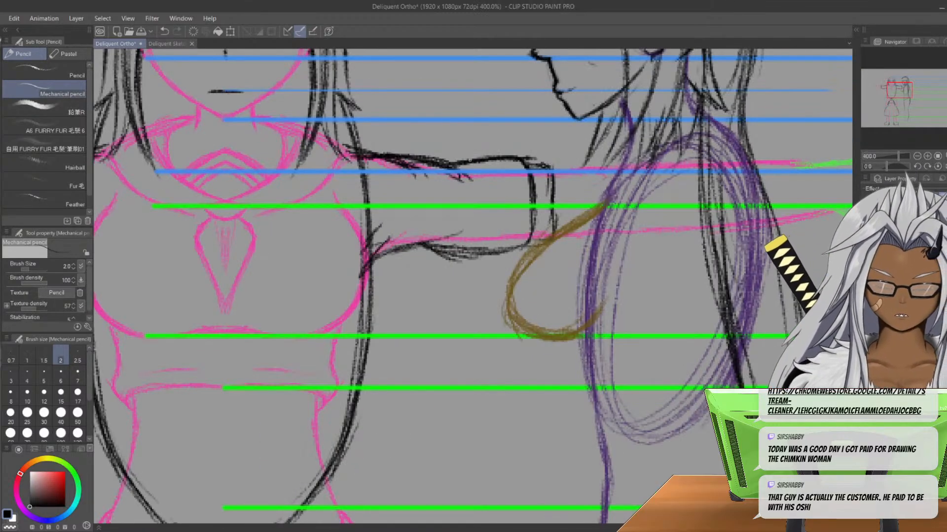
- Erase the top of the bust curve and redraw the bust fuller, projecting further forward between the two green chest guides
{"action": "key", "text": "e"}
{"action": "mouse_move", "coordinate": [586, 207]}
{"action": "left_mouse_down"}
{"action": "mouse_move", "coordinate": [552, 266]}
{"action": "mouse_move", "coordinate": [548, 315]}
{"action": "mouse_move", "coordinate": [567, 242]}
{"action": "left_mouse_up"}
{"action": "key", "text": "p"}
{"action": "mouse_move", "coordinate": [596, 208]}
{"action": "left_mouse_down"}
{"action": "mouse_move", "coordinate": [517, 256]}
{"action": "mouse_move", "coordinate": [491, 295]}
{"action": "mouse_move", "coordinate": [483, 326]}
{"action": "mouse_move", "coordinate": [513, 337]}
{"action": "left_mouse_up"}
{"action": "mouse_move", "coordinate": [491, 285]}
{"action": "left_mouse_down"}
{"action": "mouse_move", "coordinate": [485, 315]}
{"action": "mouse_move", "coordinate": [537, 341]}
{"action": "left_mouse_up"}
{"action": "mouse_move", "coordinate": [491, 320]}
{"action": "left_mouse_down"}
{"action": "mouse_move", "coordinate": [527, 337]}
{"action": "mouse_move", "coordinate": [571, 341]}
{"action": "mouse_move", "coordinate": [521, 339]}
{"action": "left_mouse_up"}
{"action": "left_click_drag", "start_coordinate": [520, 341], "coordinate": [583, 322]}
{"action": "left_click_drag", "start_coordinate": [489, 313], "coordinate": [495, 326]}
{"action": "mouse_move", "coordinate": [550, 225]}
{"action": "left_mouse_down"}
{"action": "mouse_move", "coordinate": [486, 294]}
{"action": "mouse_move", "coordinate": [494, 295]}
{"action": "left_mouse_up"}
{"action": "left_click_drag", "start_coordinate": [547, 223], "coordinate": [503, 278]}
{"action": "mouse_move", "coordinate": [591, 209]}
{"action": "left_mouse_down"}
{"action": "mouse_move", "coordinate": [531, 234]}
{"action": "mouse_move", "coordinate": [478, 304]}
{"action": "left_mouse_up"}
{"action": "mouse_move", "coordinate": [508, 257]}
{"action": "left_mouse_down"}
{"action": "mouse_move", "coordinate": [499, 326]}
{"action": "mouse_move", "coordinate": [573, 336]}
{"action": "left_mouse_up"}
- Reinforce the enlarged bust contour along its upper slope and lower front, erasing the stray strokes along the upper edge
{"action": "left_click_drag", "start_coordinate": [582, 211], "coordinate": [537, 234]}
{"action": "mouse_move", "coordinate": [594, 206]}
{"action": "left_mouse_down"}
{"action": "mouse_move", "coordinate": [558, 222]}
{"action": "mouse_move", "coordinate": [555, 214]}
{"action": "mouse_move", "coordinate": [583, 206]}
{"action": "left_mouse_up"}
{"action": "left_click_drag", "start_coordinate": [520, 247], "coordinate": [510, 261]}
{"action": "mouse_move", "coordinate": [497, 293]}
{"action": "left_mouse_down"}
{"action": "mouse_move", "coordinate": [493, 320]}
{"action": "mouse_move", "coordinate": [537, 337]}
{"action": "left_mouse_up"}
{"action": "key", "text": "e"}
{"action": "left_click_drag", "start_coordinate": [604, 198], "coordinate": [489, 289]}
{"action": "key", "text": "p"}
{"action": "mouse_move", "coordinate": [550, 217]}
{"action": "left_mouse_down"}
{"action": "mouse_move", "coordinate": [489, 290]}
{"action": "mouse_move", "coordinate": [495, 266]}
{"action": "left_mouse_up"}
{"action": "mouse_move", "coordinate": [578, 207]}
{"action": "left_mouse_down"}
{"action": "mouse_move", "coordinate": [500, 270]}
{"action": "mouse_move", "coordinate": [559, 218]}
{"action": "left_mouse_up"}
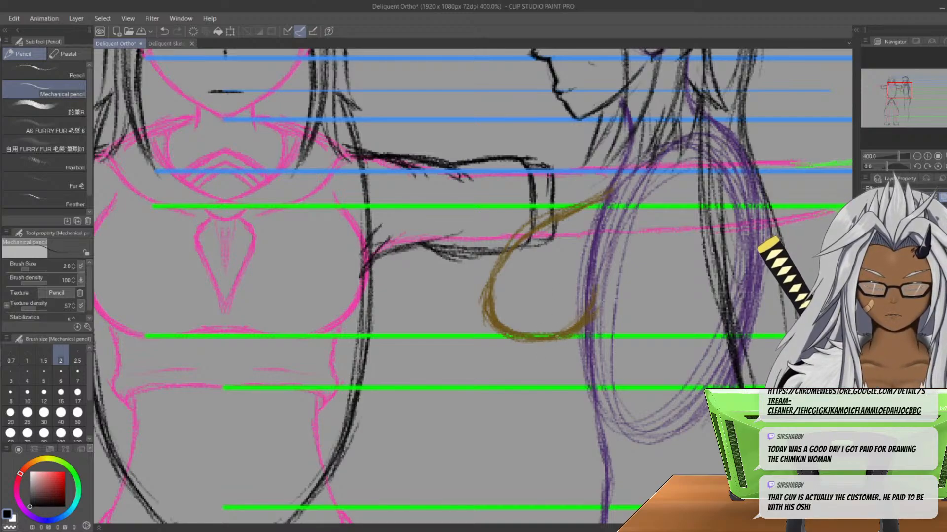
{"action": "scroll", "coordinate": [373, 118], "scroll_direction": "down", "scroll_amount": 3}
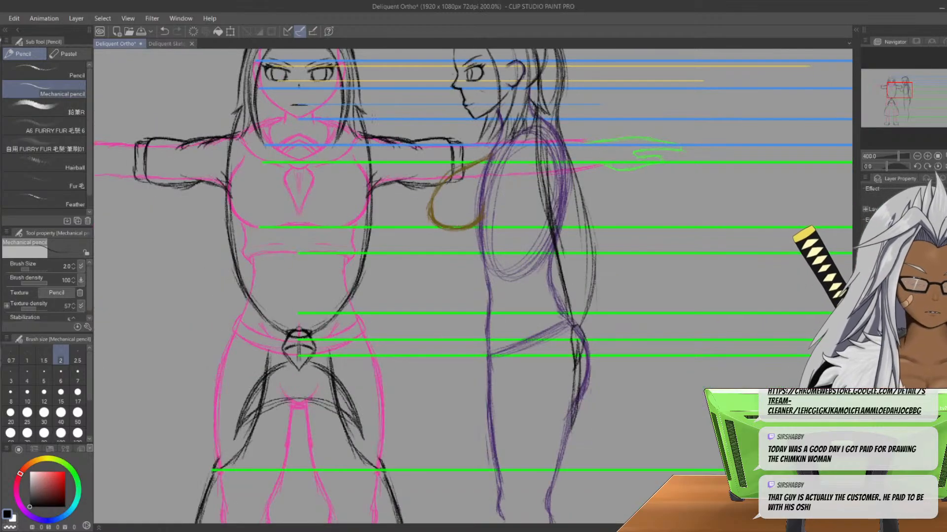
{"action": "middle_click_drag", "start_coordinate": [372, 118], "coordinate": [362, 215]}
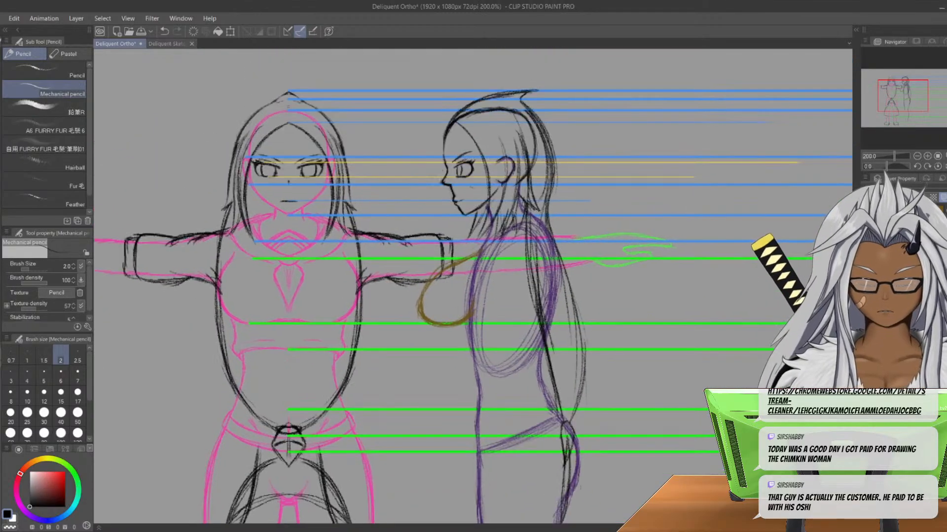
{"action": "scroll", "coordinate": [404, 219], "scroll_direction": "up", "scroll_amount": 2}
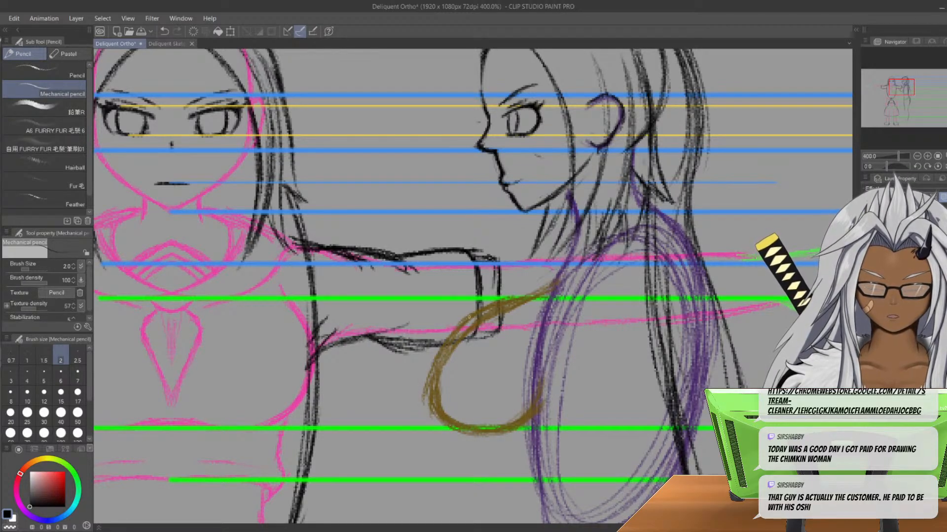
{"action": "key", "text": "e"}
{"action": "left_click_drag", "start_coordinate": [521, 307], "coordinate": [488, 331]}
{"action": "key", "text": "p"}
{"action": "key", "text": "ctrl+z"}
- Set the hard eraser to size 26.3, thin the bust line's inner and outer edges, and redraw its upper slope
{"action": "key", "text": "e"}
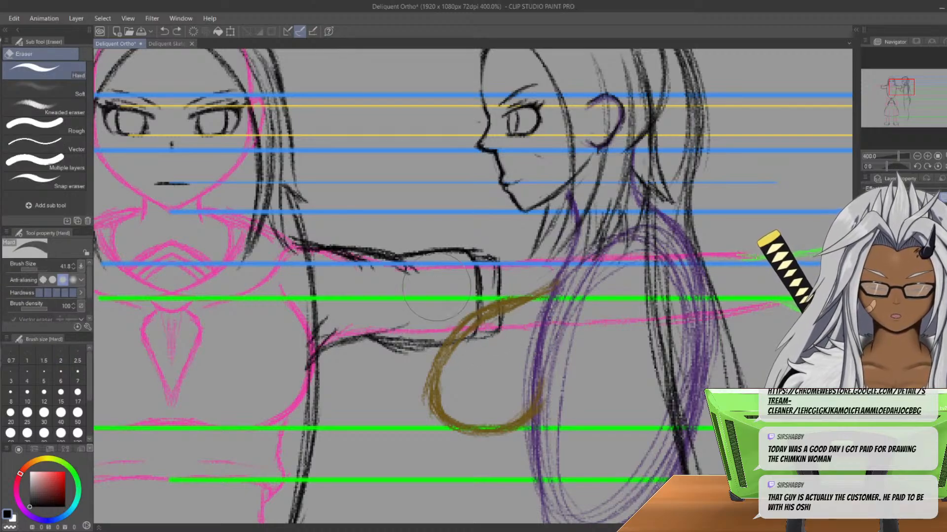
{"action": "left_click", "coordinate": [35, 269]}
{"action": "mouse_move", "coordinate": [518, 303]}
{"action": "left_mouse_down"}
{"action": "mouse_move", "coordinate": [508, 338]}
{"action": "mouse_move", "coordinate": [468, 330]}
{"action": "mouse_move", "coordinate": [459, 355]}
{"action": "mouse_move", "coordinate": [461, 406]}
{"action": "mouse_move", "coordinate": [522, 370]}
{"action": "mouse_move", "coordinate": [515, 392]}
{"action": "left_mouse_up"}
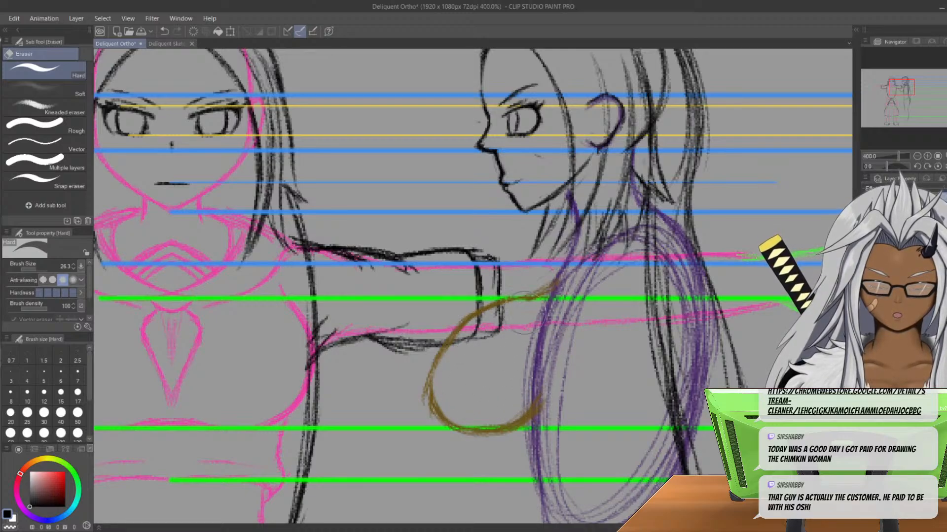
{"action": "key", "text": "p"}
{"action": "left_click_drag", "start_coordinate": [537, 295], "coordinate": [462, 326]}
{"action": "key", "text": "e"}
{"action": "left_click_drag", "start_coordinate": [423, 380], "coordinate": [427, 440]}
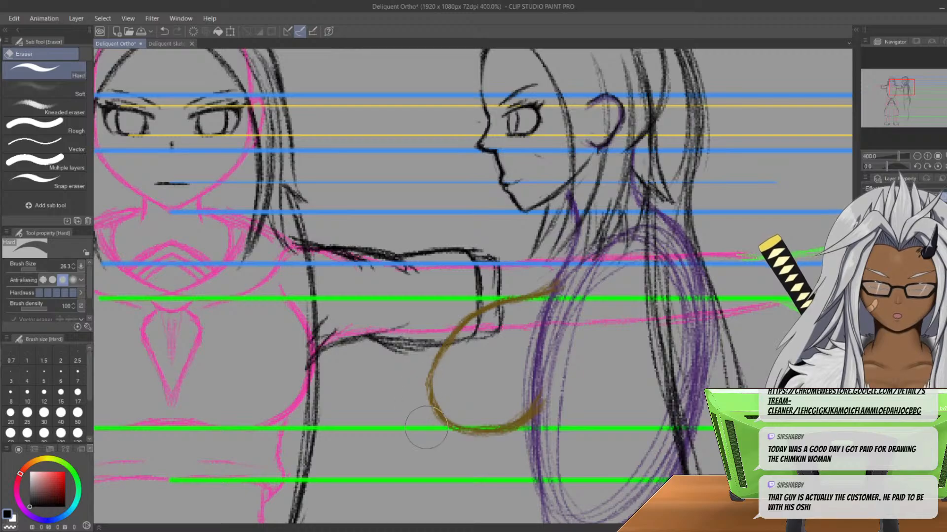
- Darken the bust's front and underside back to the ribcage and erase the excess strokes beneath the underbust line
{"action": "key", "text": "p"}
{"action": "mouse_move", "coordinate": [470, 320]}
{"action": "left_mouse_down"}
{"action": "mouse_move", "coordinate": [427, 392]}
{"action": "mouse_move", "coordinate": [430, 382]}
{"action": "mouse_move", "coordinate": [455, 427]}
{"action": "mouse_move", "coordinate": [481, 430]}
{"action": "mouse_move", "coordinate": [548, 406]}
{"action": "left_mouse_up"}
{"action": "key", "text": "e"}
{"action": "mouse_move", "coordinate": [469, 450]}
{"action": "left_mouse_down"}
{"action": "mouse_move", "coordinate": [502, 445]}
{"action": "mouse_move", "coordinate": [437, 445]}
{"action": "mouse_move", "coordinate": [491, 427]}
{"action": "left_mouse_up"}
{"action": "key", "text": "p"}
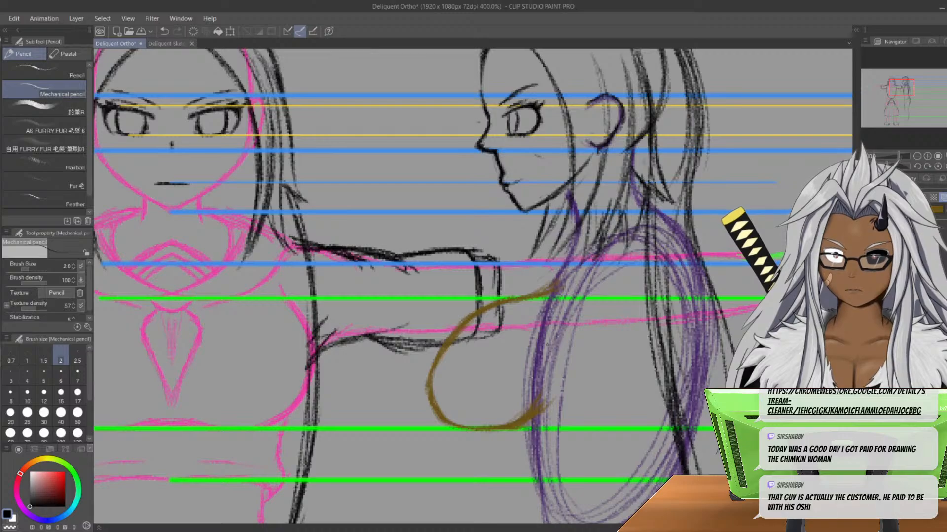
{"action": "scroll", "coordinate": [548, 344], "scroll_direction": "down", "scroll_amount": 3}
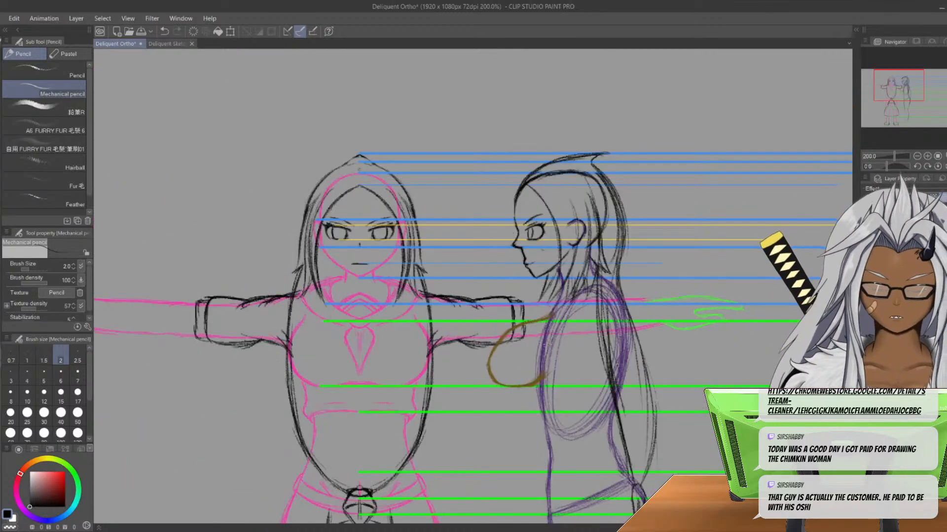
{"action": "middle_click_drag", "start_coordinate": [548, 344], "coordinate": [498, 232]}
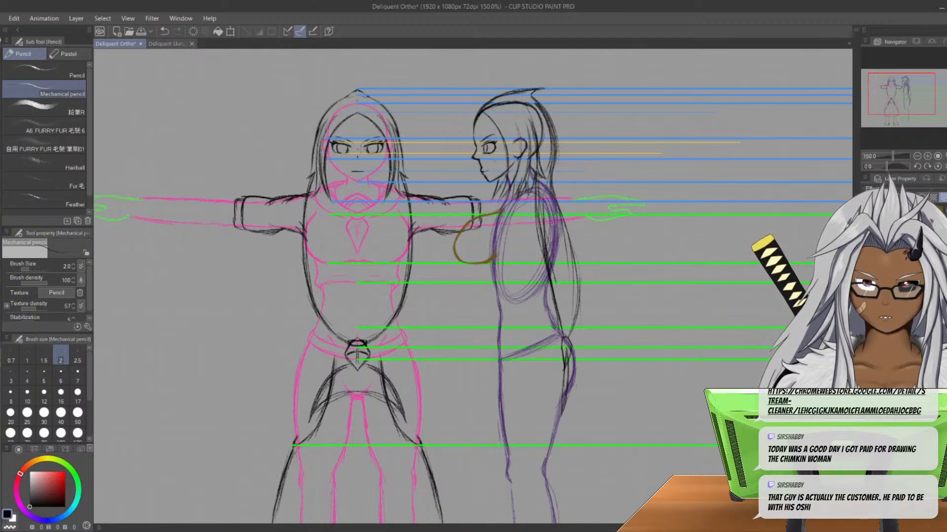
{"action": "scroll", "coordinate": [468, 231], "scroll_direction": "up", "scroll_amount": 3}
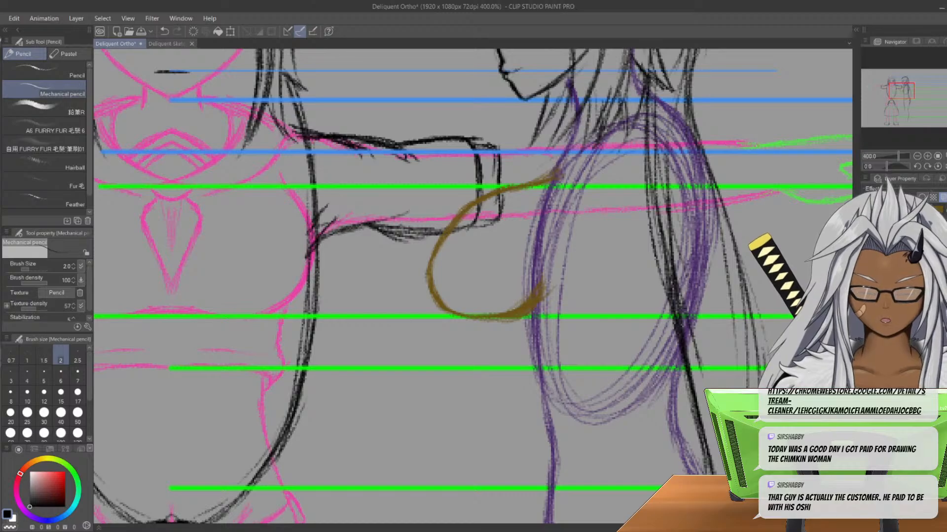
{"action": "scroll", "coordinate": [570, 226], "scroll_direction": "down", "scroll_amount": 2}
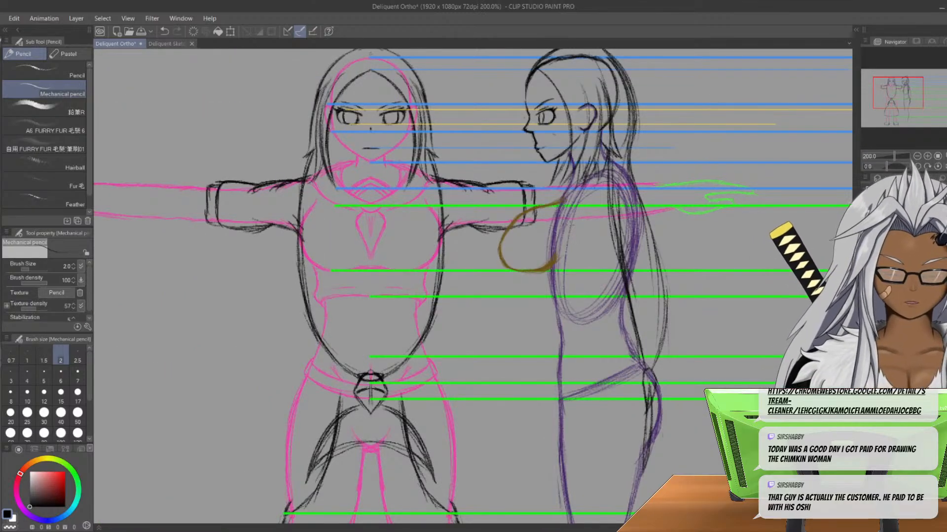
- Sketch the side-view top below the bust, with its hem along the next green guide and a back edge rising to the shoulder blade
{"action": "middle_click_drag", "start_coordinate": [573, 226], "coordinate": [527, 117]}
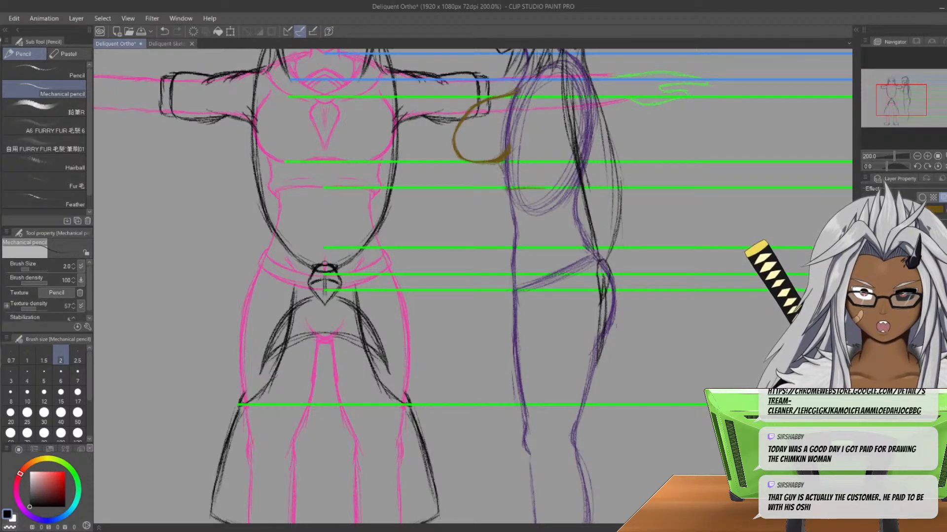
{"action": "mouse_move", "coordinate": [497, 164]}
{"action": "left_mouse_down"}
{"action": "mouse_move", "coordinate": [505, 187]}
{"action": "mouse_move", "coordinate": [589, 190]}
{"action": "left_mouse_up"}
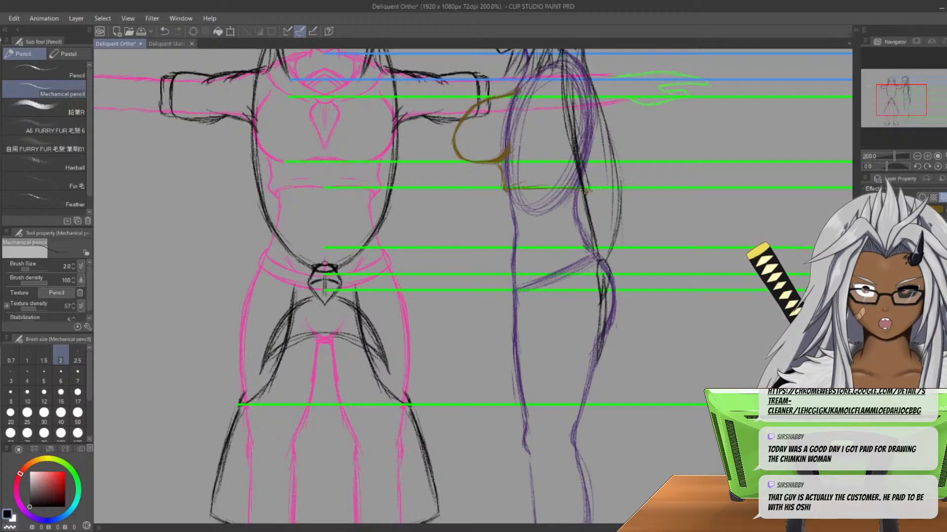
{"action": "left_click_drag", "start_coordinate": [517, 192], "coordinate": [540, 191]}
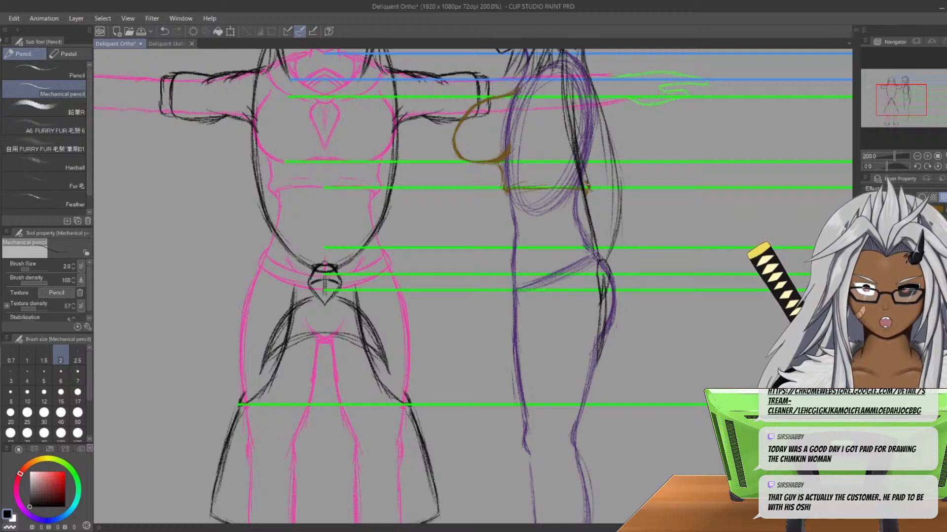
{"action": "middle_click_drag", "start_coordinate": [562, 122], "coordinate": [492, 188]}
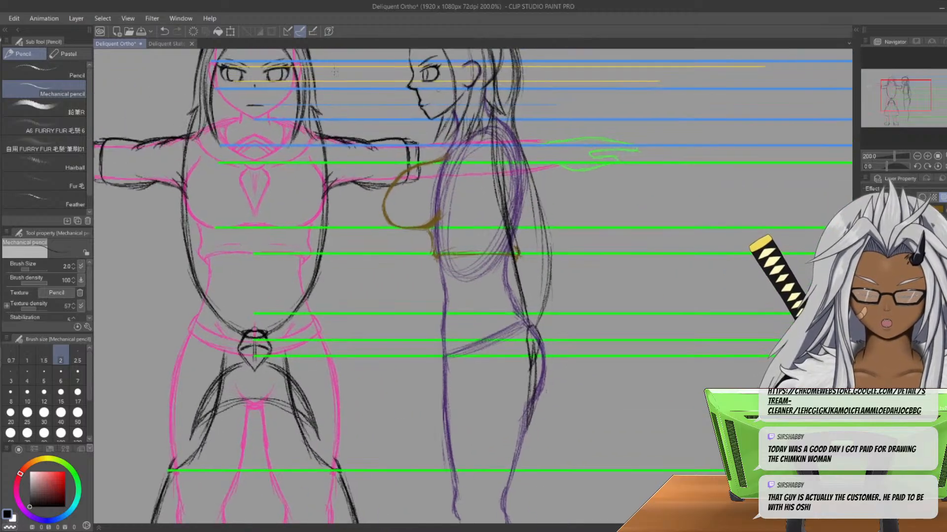
{"action": "left_click_drag", "start_coordinate": [516, 244], "coordinate": [527, 155]}
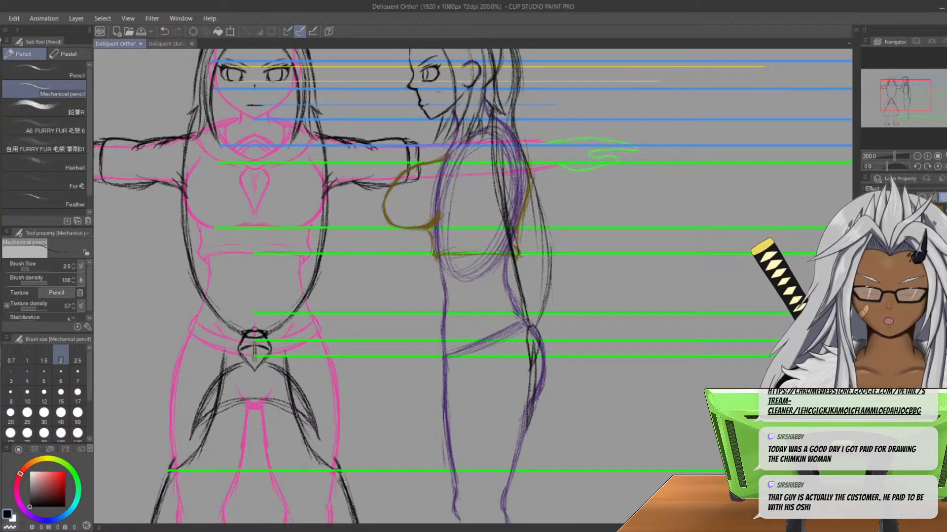
- Darken the top's front hem corner and hem line along the green guide, and erase the stray marks around it
{"action": "scroll", "coordinate": [436, 242], "scroll_direction": "up", "scroll_amount": 2}
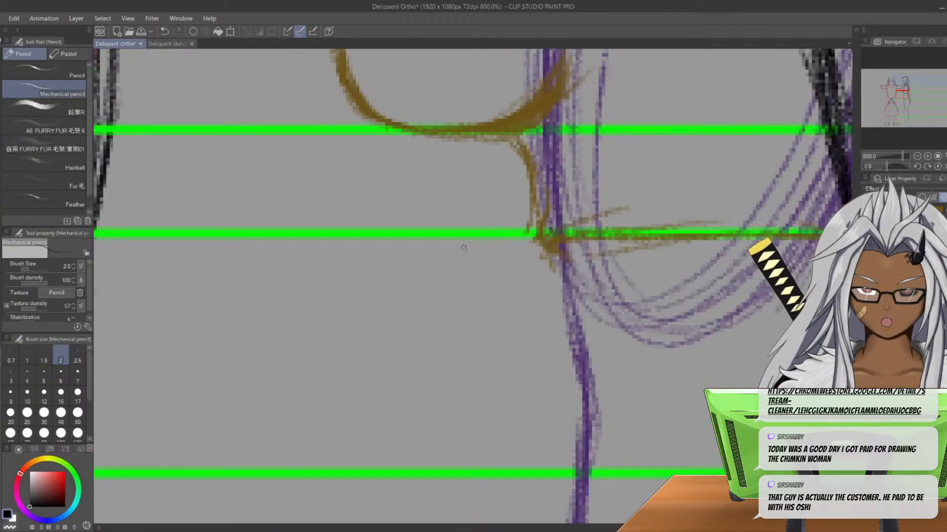
{"action": "left_click_drag", "start_coordinate": [537, 245], "coordinate": [549, 259]}
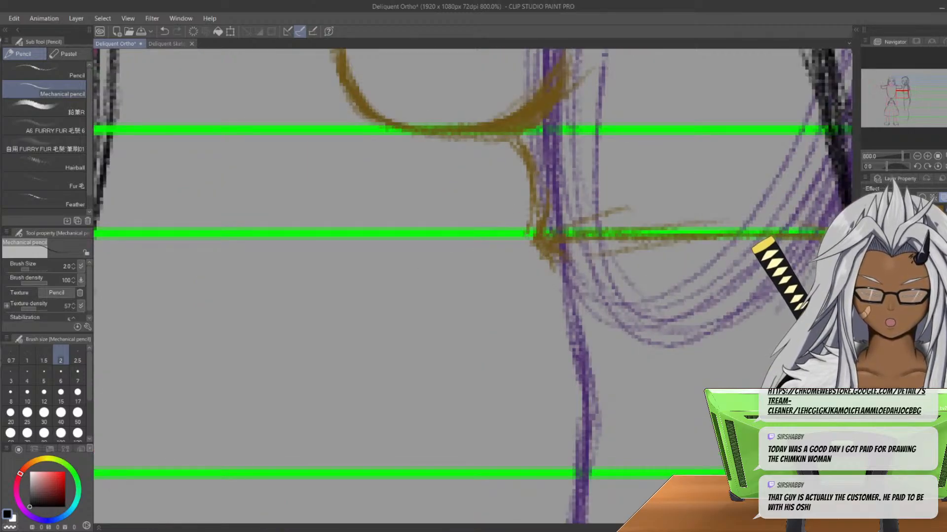
{"action": "middle_click_drag", "start_coordinate": [555, 247], "coordinate": [488, 271]}
{"action": "mouse_move", "coordinate": [518, 258]}
{"action": "left_mouse_down"}
{"action": "mouse_move", "coordinate": [606, 252]}
{"action": "mouse_move", "coordinate": [709, 261]}
{"action": "left_mouse_up"}
{"action": "left_click_drag", "start_coordinate": [631, 254], "coordinate": [710, 255]}
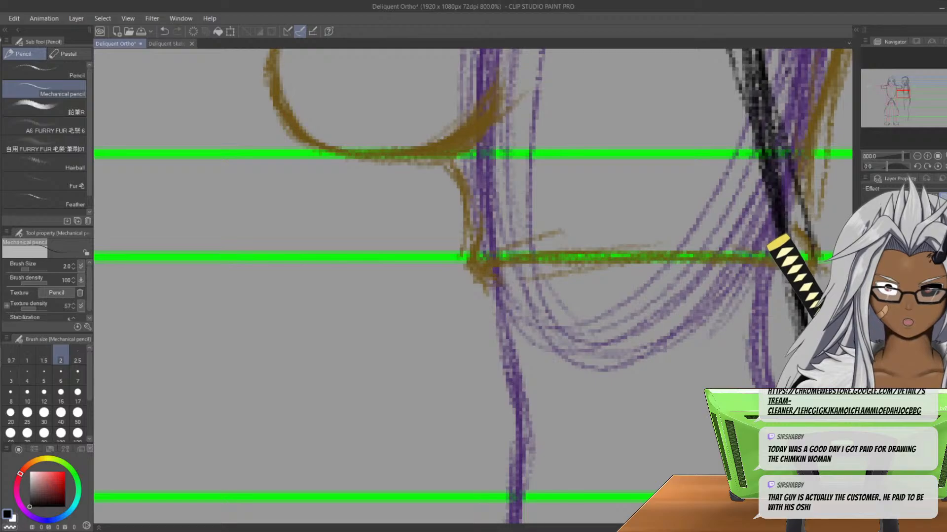
{"action": "key", "text": "e"}
{"action": "left_click_drag", "start_coordinate": [560, 222], "coordinate": [538, 219]}
{"action": "key", "text": "p"}
{"action": "scroll", "coordinate": [445, 211], "scroll_direction": "down", "scroll_amount": 1}
{"action": "key", "text": "e"}
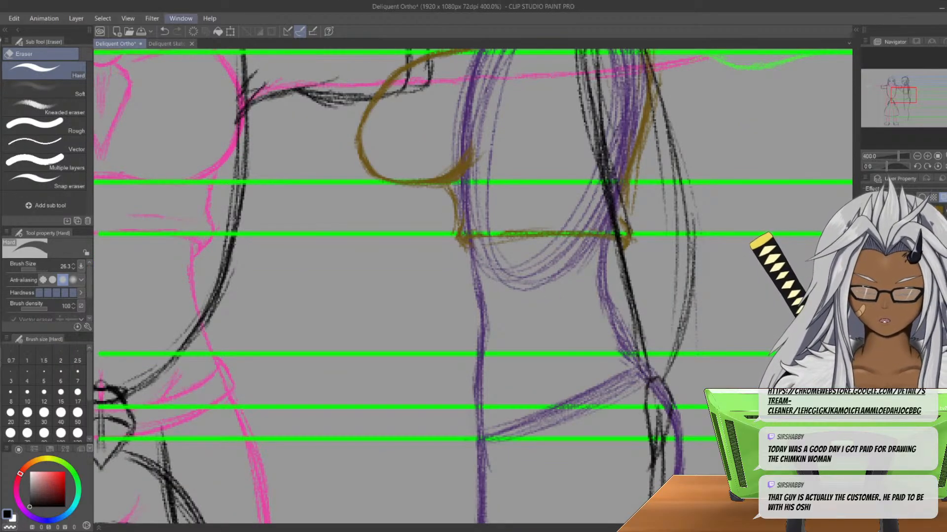
{"action": "middle_click_drag", "start_coordinate": [237, 89], "coordinate": [461, 233]}
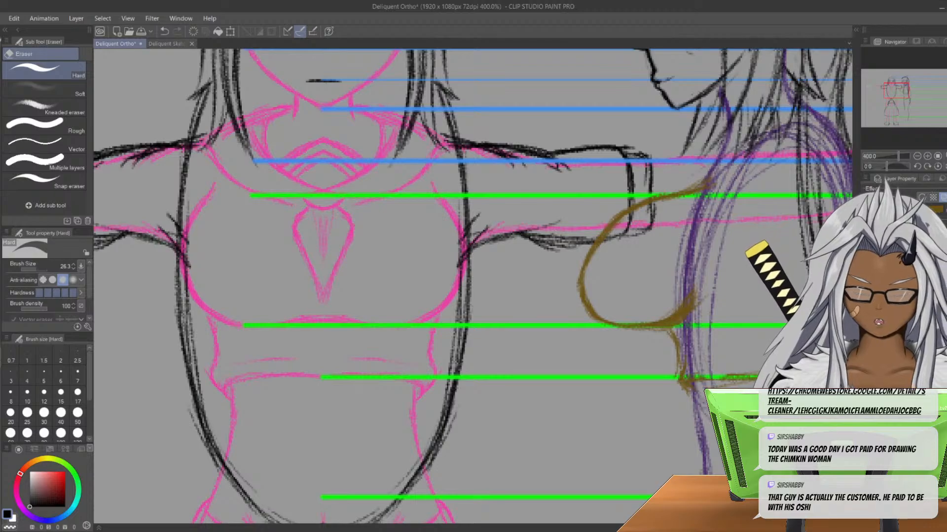
{"action": "key", "text": "p"}
{"action": "key", "text": "ctrl+minus"}
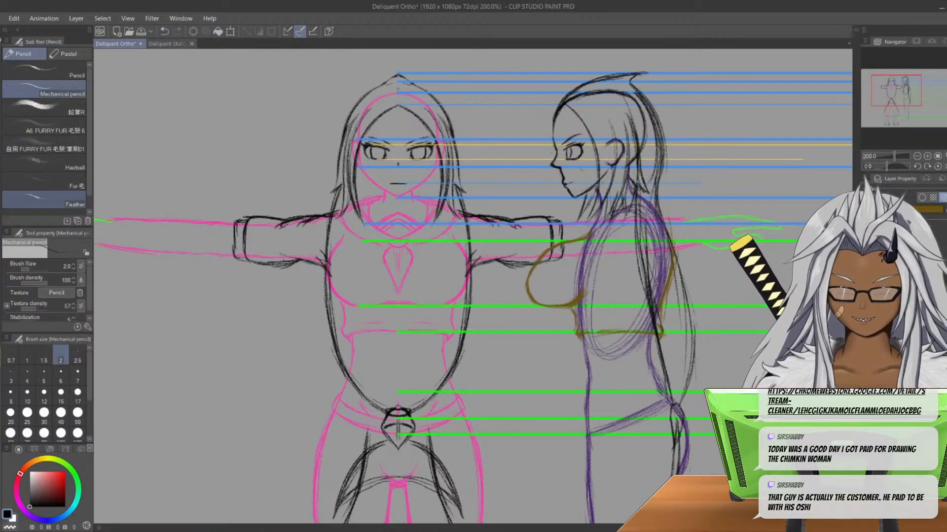
{"action": "key", "text": "ctrl+plus"}
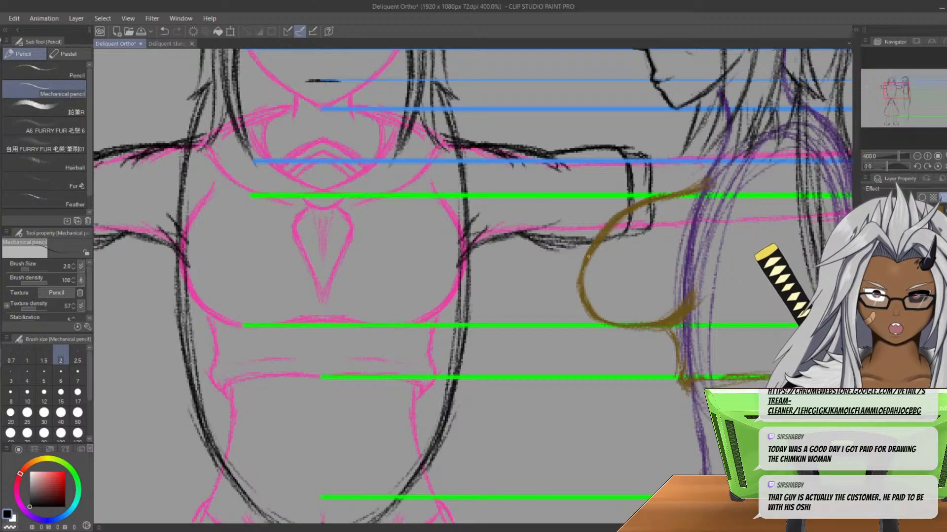
{"action": "key", "text": "e"}
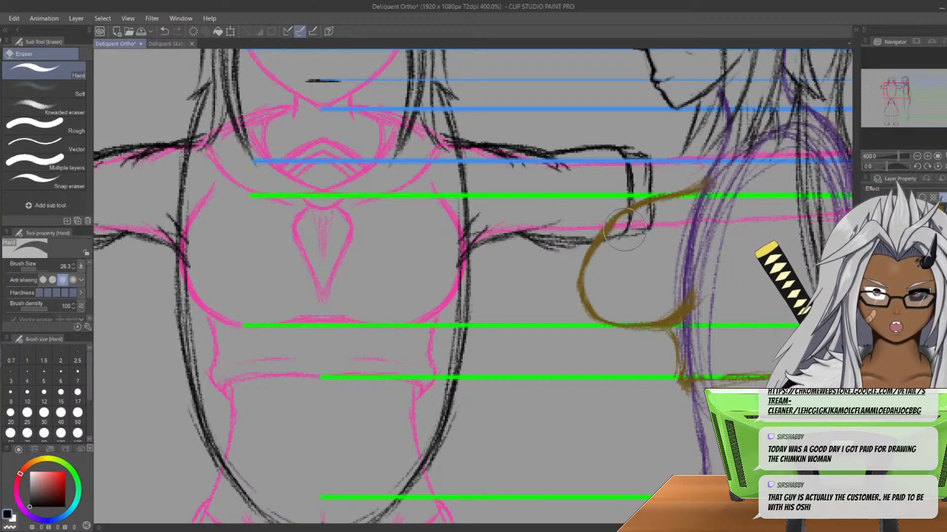
{"action": "key", "text": "p"}
{"action": "key", "text": "ctrl+minus"}
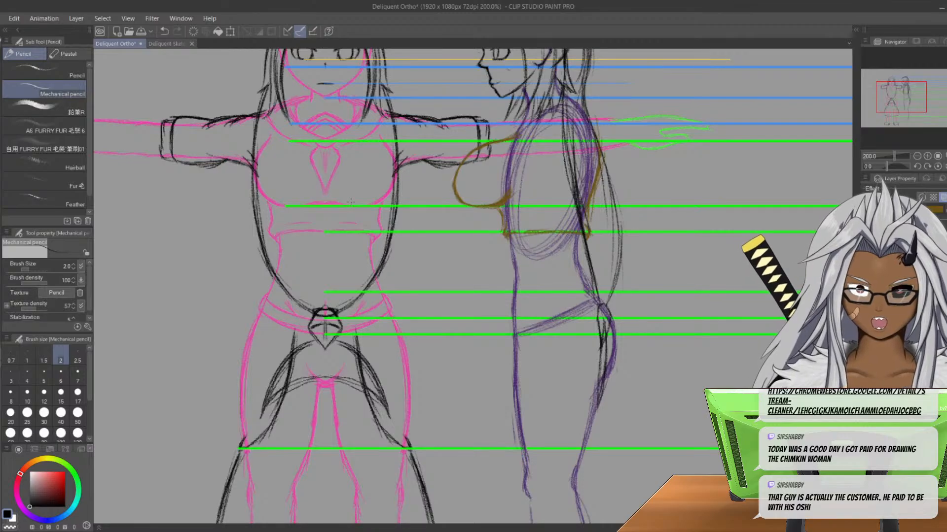
- Sketch the side-view waistband as a curved band, its front end between the two lower waist guides, rising to the small of the back
{"action": "key", "text": "ctrl+plus"}
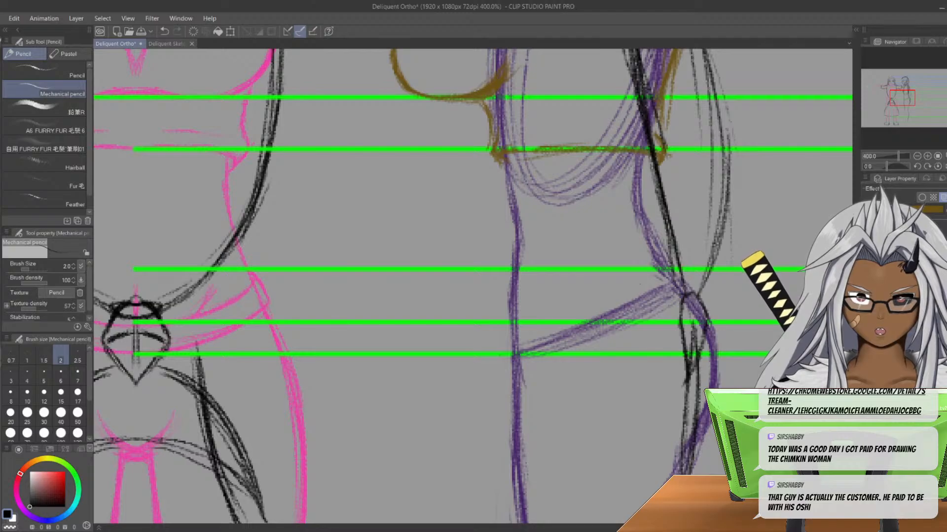
{"action": "left_click_drag", "start_coordinate": [675, 279], "coordinate": [518, 323]}
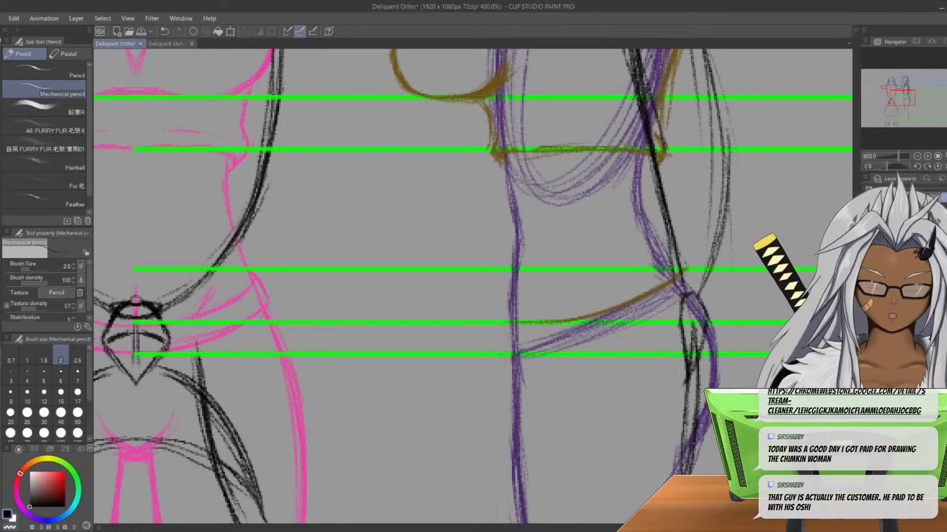
{"action": "mouse_move", "coordinate": [563, 314]}
{"action": "left_mouse_down"}
{"action": "mouse_move", "coordinate": [513, 323]}
{"action": "mouse_move", "coordinate": [504, 353]}
{"action": "left_mouse_up"}
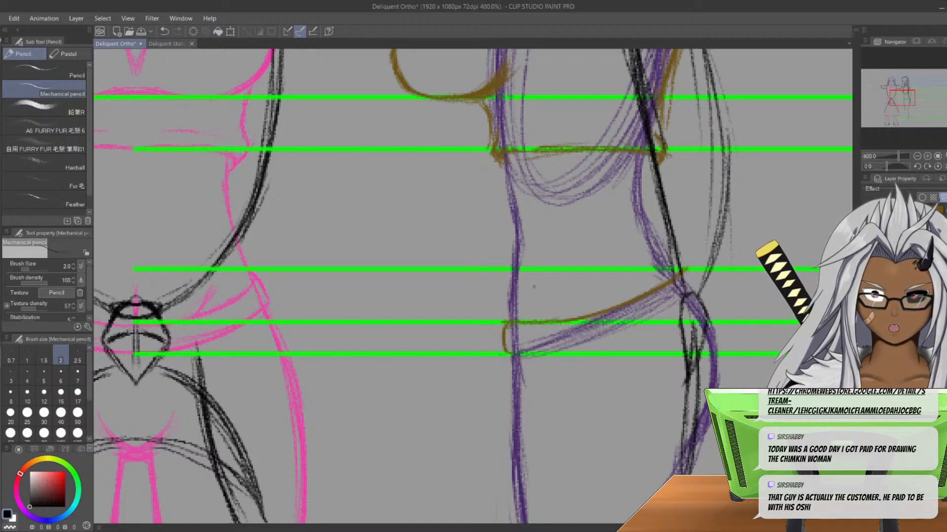
{"action": "left_click_drag", "start_coordinate": [521, 354], "coordinate": [614, 335]}
{"action": "left_click_drag", "start_coordinate": [559, 353], "coordinate": [661, 312]}
{"action": "mouse_move", "coordinate": [622, 338]}
{"action": "left_mouse_down"}
{"action": "mouse_move", "coordinate": [686, 303]}
{"action": "mouse_move", "coordinate": [687, 269]}
{"action": "mouse_move", "coordinate": [692, 297]}
{"action": "left_mouse_up"}
{"action": "left_click_drag", "start_coordinate": [674, 275], "coordinate": [682, 271]}
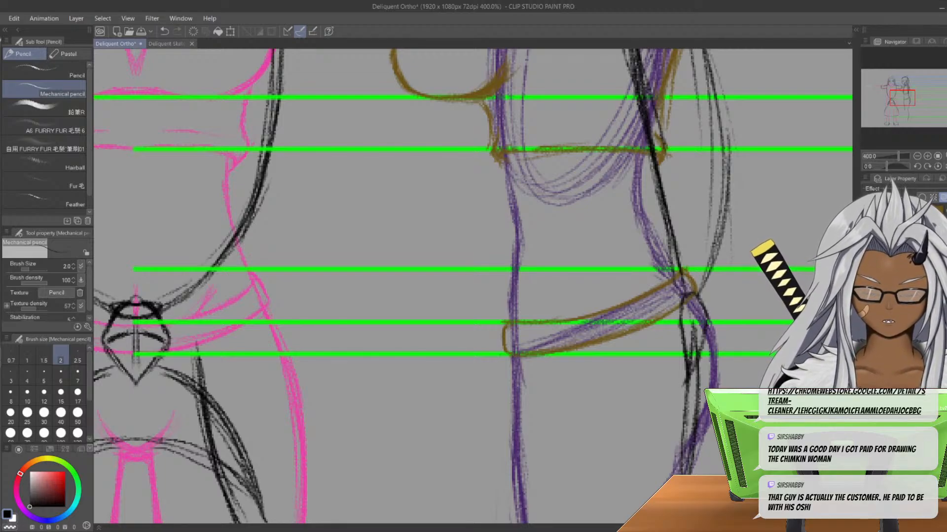
- Sketch the side-view skirt's rounded overlay panel from the waistband's front down to the mid-thigh green guide and back up behind the hip
{"action": "middle_click_drag", "start_coordinate": [267, 299], "coordinate": [422, 285]}
{"action": "scroll", "coordinate": [422, 286], "scroll_direction": "down", "scroll_amount": 2}
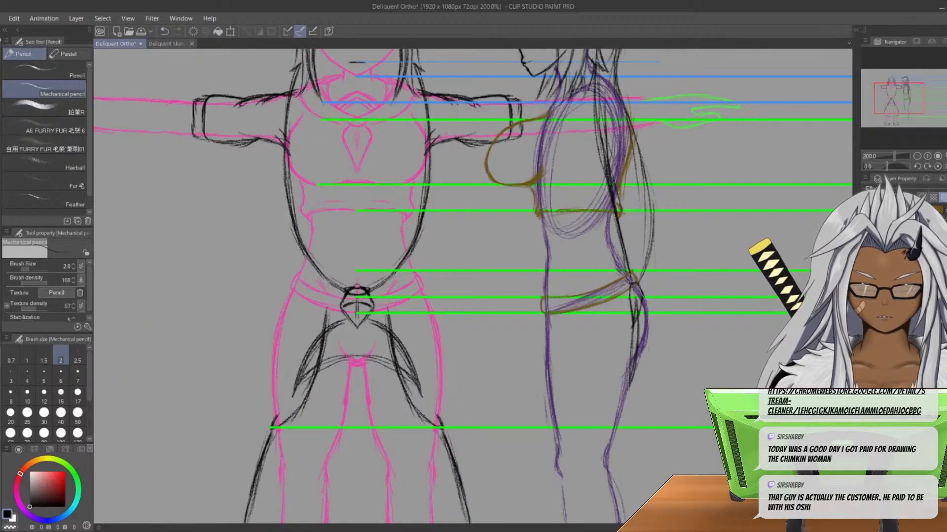
{"action": "middle_click_drag", "start_coordinate": [423, 285], "coordinate": [397, 210]}
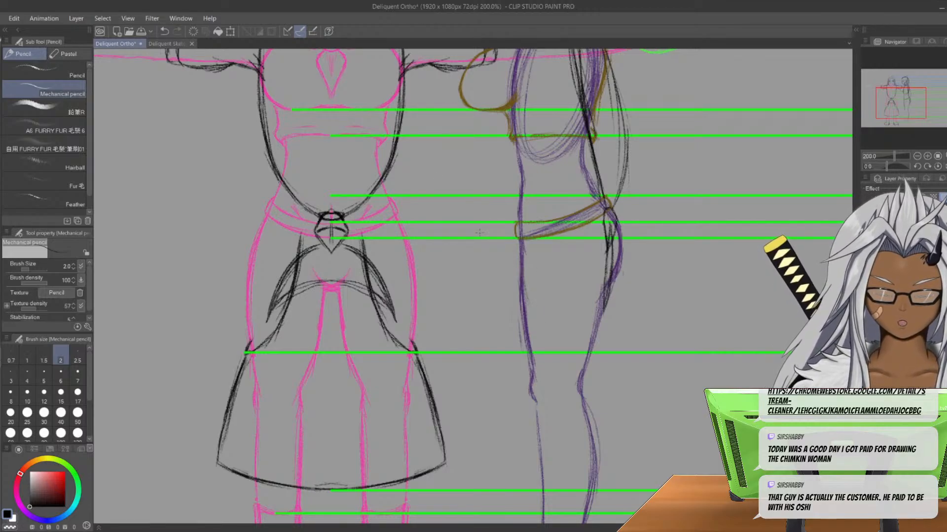
{"action": "left_click_drag", "start_coordinate": [522, 284], "coordinate": [555, 351]}
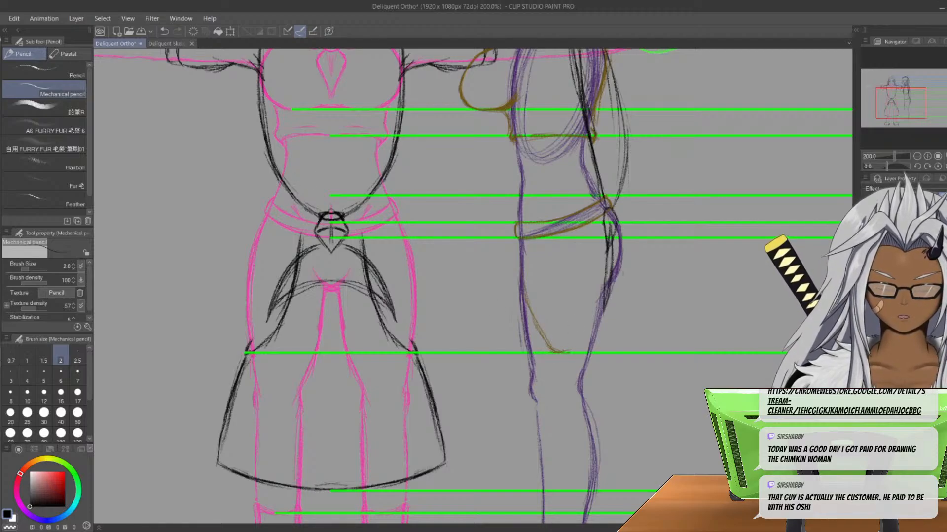
{"action": "mouse_move", "coordinate": [582, 350]}
{"action": "left_mouse_down"}
{"action": "mouse_move", "coordinate": [557, 352]}
{"action": "mouse_move", "coordinate": [591, 336]}
{"action": "left_mouse_up"}
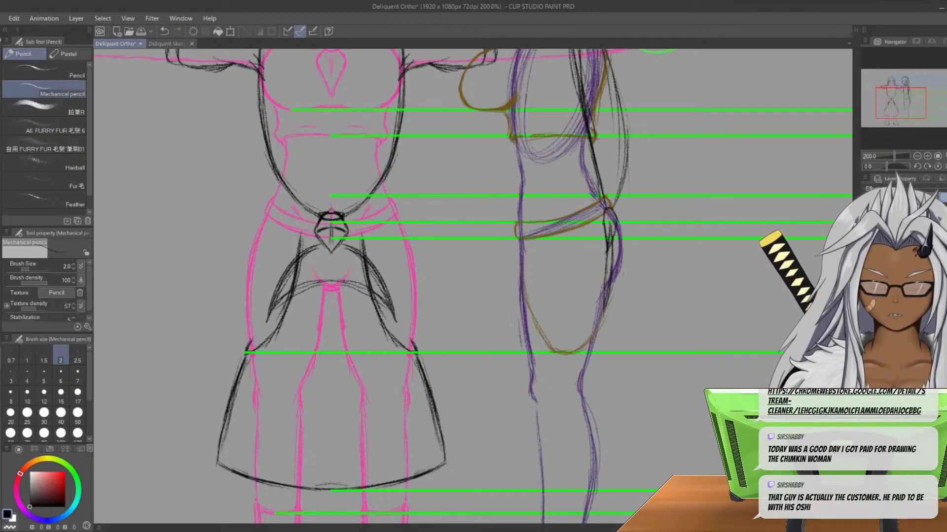
{"action": "left_click_drag", "start_coordinate": [606, 304], "coordinate": [614, 240]}
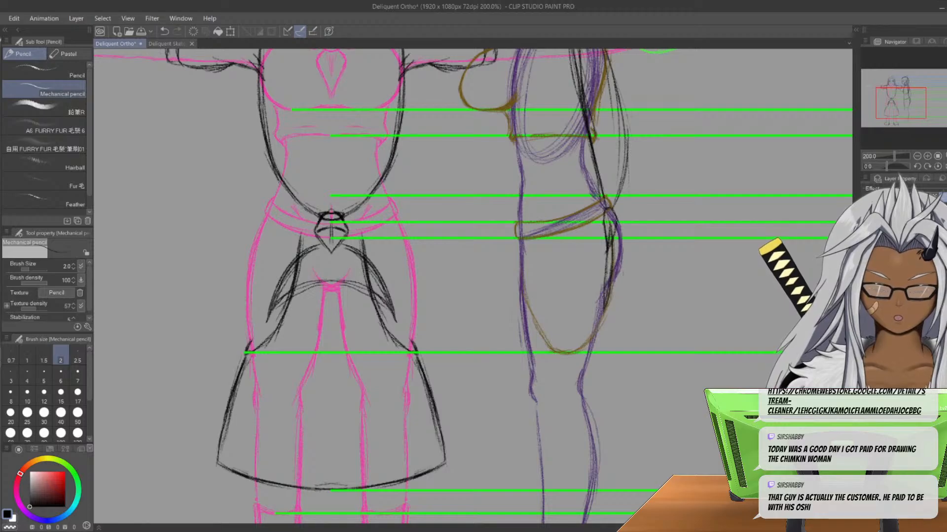
- Sketch the side-view skirt's flared back edge, a curved hem along its green guide, and the upper part of its front edge
{"action": "left_click_drag", "start_coordinate": [629, 281], "coordinate": [618, 221]}
{"action": "mouse_move", "coordinate": [639, 304]}
{"action": "left_mouse_down"}
{"action": "mouse_move", "coordinate": [608, 209]}
{"action": "mouse_move", "coordinate": [639, 373]}
{"action": "mouse_move", "coordinate": [662, 441]}
{"action": "mouse_move", "coordinate": [692, 471]}
{"action": "left_mouse_up"}
{"action": "middle_click_drag", "start_coordinate": [692, 471], "coordinate": [642, 389]}
{"action": "left_click_drag", "start_coordinate": [589, 293], "coordinate": [640, 406]}
{"action": "left_click_drag", "start_coordinate": [614, 345], "coordinate": [627, 368]}
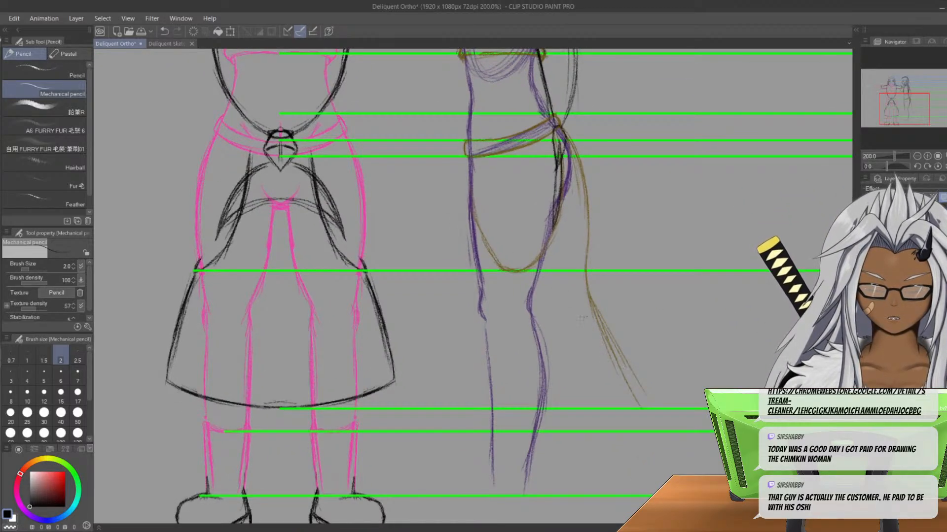
{"action": "mouse_move", "coordinate": [589, 407]}
{"action": "left_mouse_down"}
{"action": "mouse_move", "coordinate": [633, 380]}
{"action": "mouse_move", "coordinate": [592, 403]}
{"action": "mouse_move", "coordinate": [459, 403]}
{"action": "left_mouse_up"}
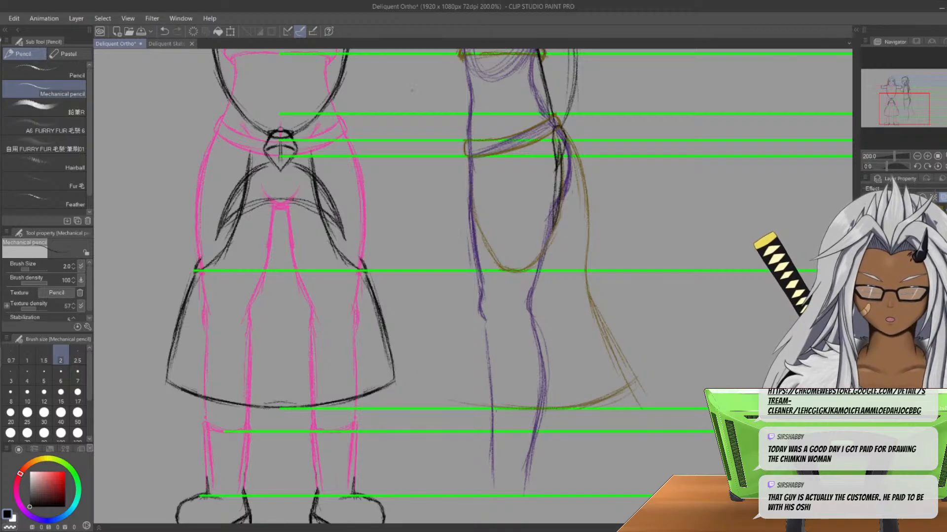
{"action": "left_click_drag", "start_coordinate": [466, 162], "coordinate": [461, 261]}
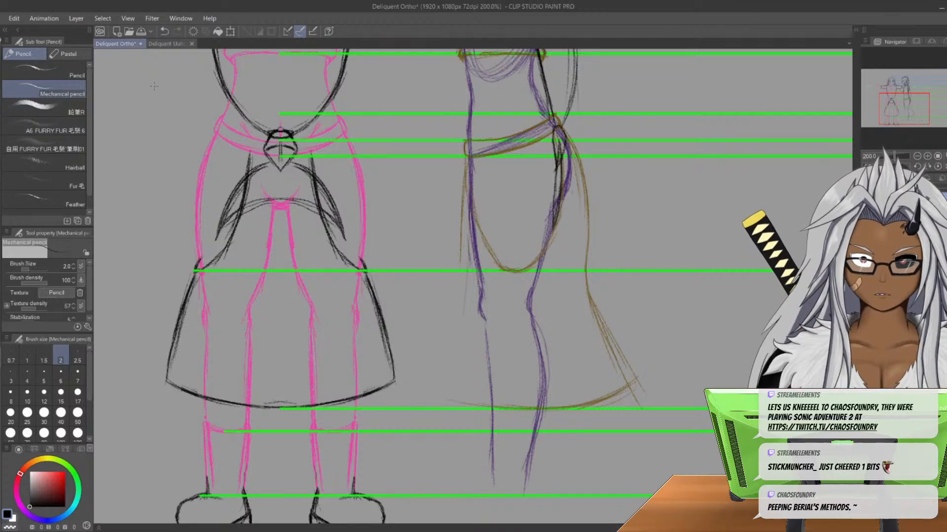
- Examine the outfit on the front and side views against the full-body drawing in the Deliquent Sketch document
{"action": "middle_click_drag", "start_coordinate": [287, 147], "coordinate": [394, 329]}
{"action": "middle_click_drag", "start_coordinate": [328, 182], "coordinate": [320, 306]}
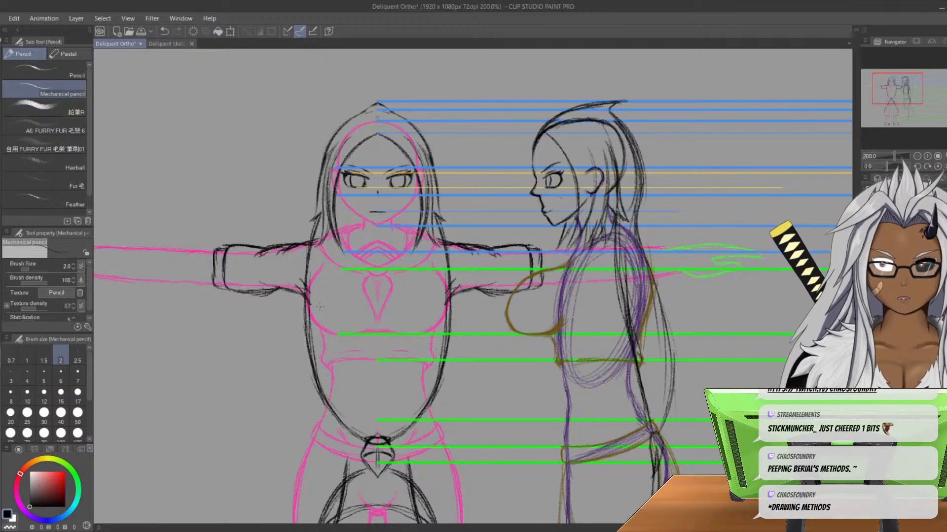
{"action": "middle_click_drag", "start_coordinate": [320, 307], "coordinate": [370, 213]}
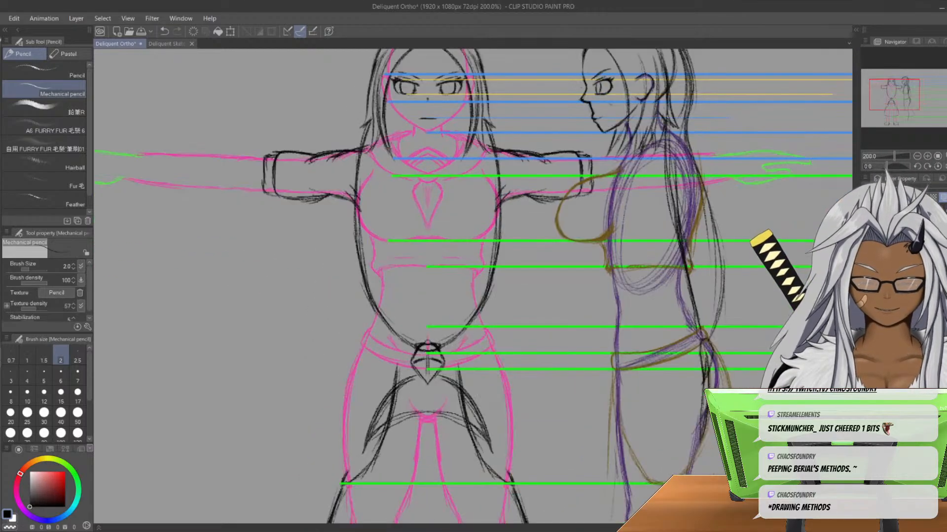
{"action": "scroll", "coordinate": [226, 351], "scroll_direction": "down", "scroll_amount": 1}
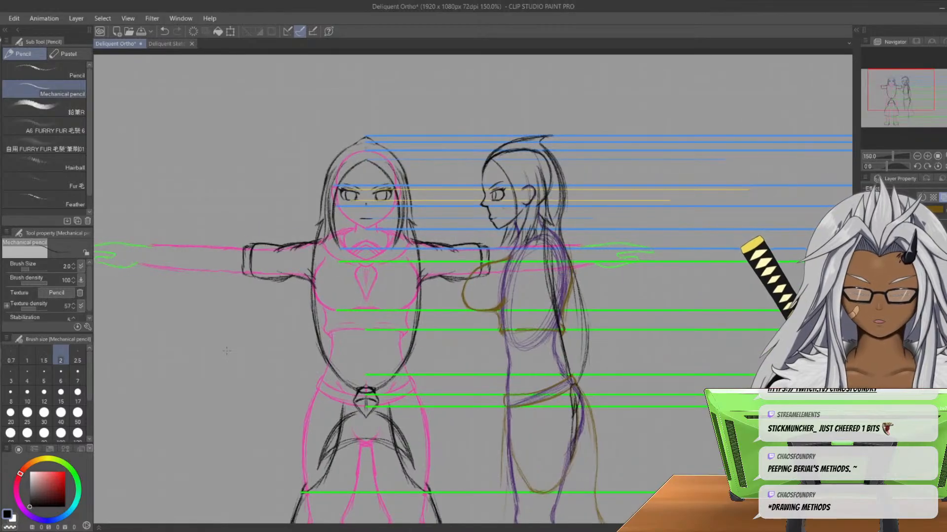
{"action": "scroll", "coordinate": [226, 351], "scroll_direction": "up", "scroll_amount": 1}
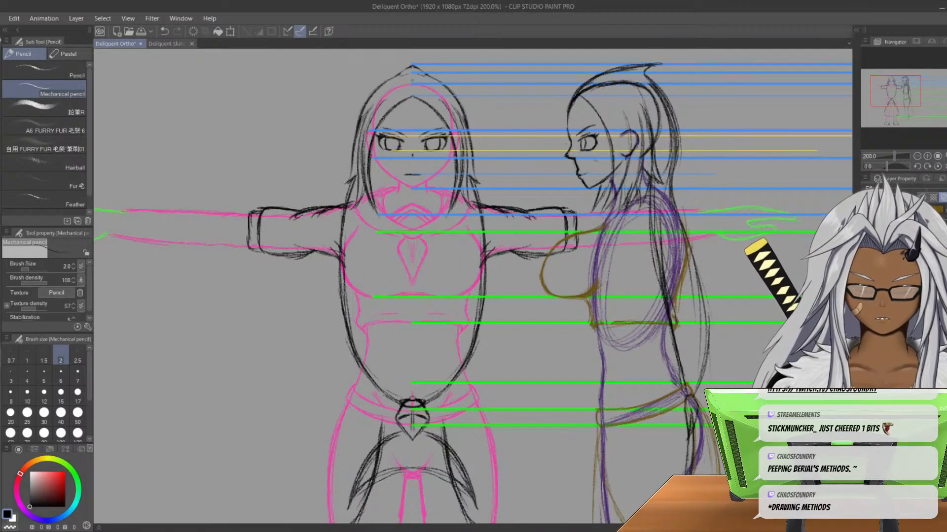
{"action": "middle_click_drag", "start_coordinate": [227, 351], "coordinate": [240, 312]}
{"action": "left_click", "coordinate": [168, 43]}
{"action": "key", "text": "ctrl+minus"}
{"action": "middle_click_drag", "start_coordinate": [473, 222], "coordinate": [491, 309]}
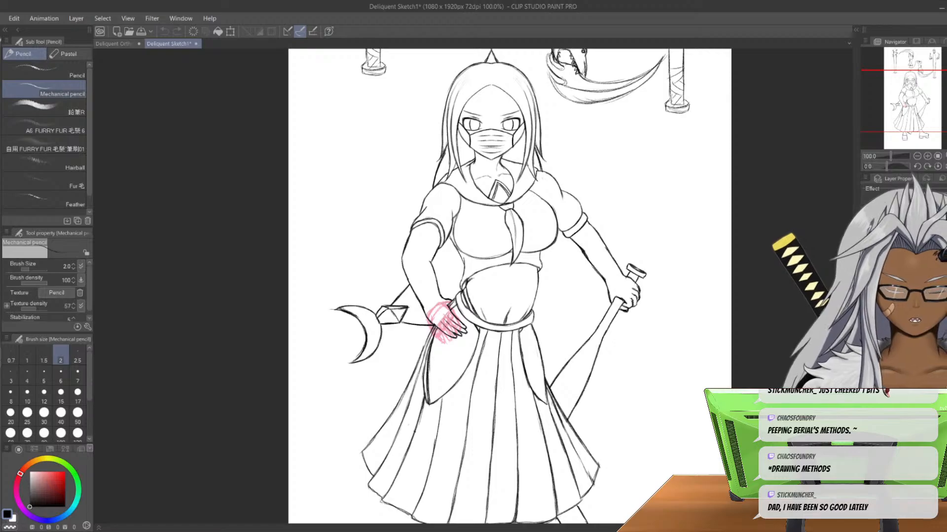
{"action": "left_click", "coordinate": [116, 43]}
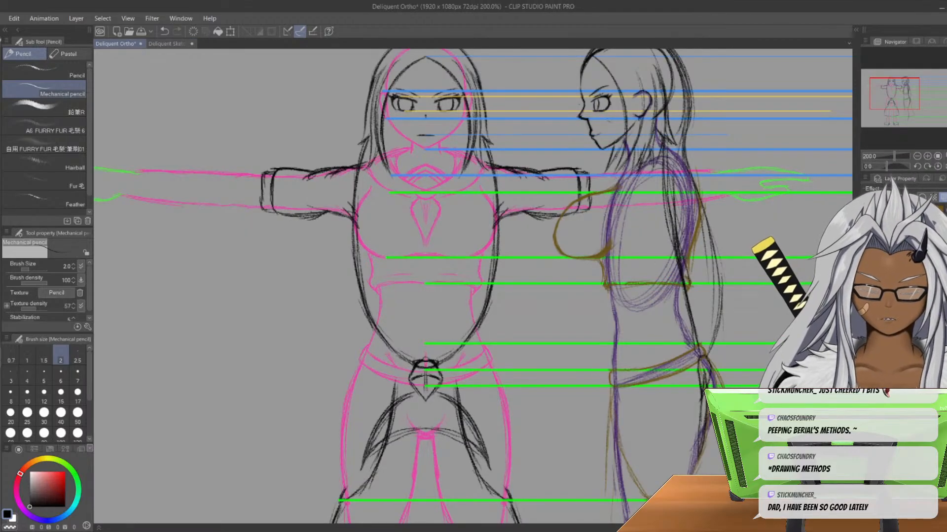
- Show the blue construction sketch and hide the side view, guide lines and front-view linework to examine the skeleton's proportions
{"action": "key", "text": "ctrl+z"}
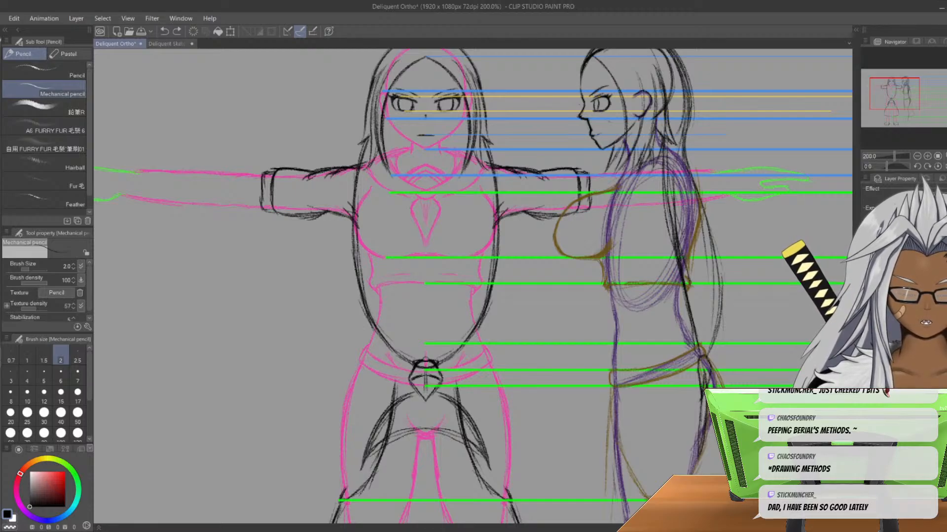
{"action": "key", "text": "ctrl+z"}
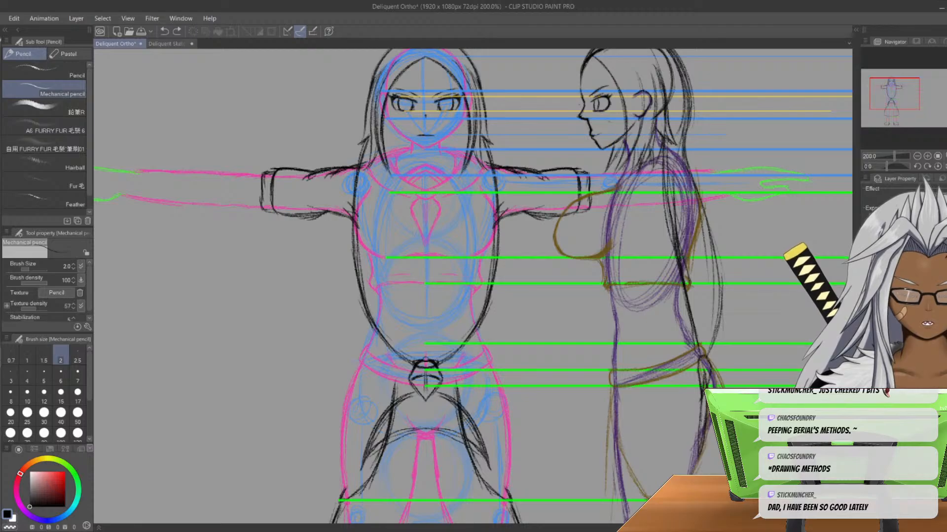
{"action": "key", "text": "ctrl+z"}
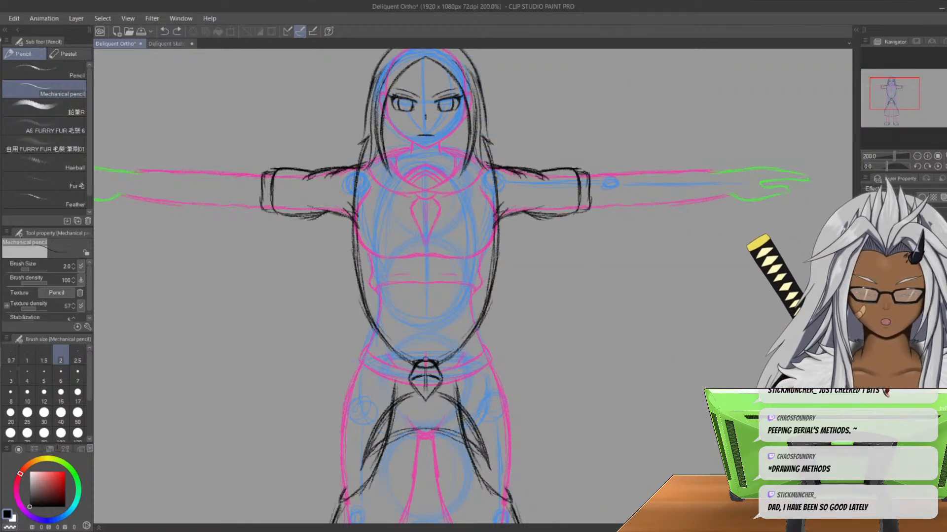
{"action": "middle_click_drag", "start_coordinate": [424, 187], "coordinate": [521, 258]}
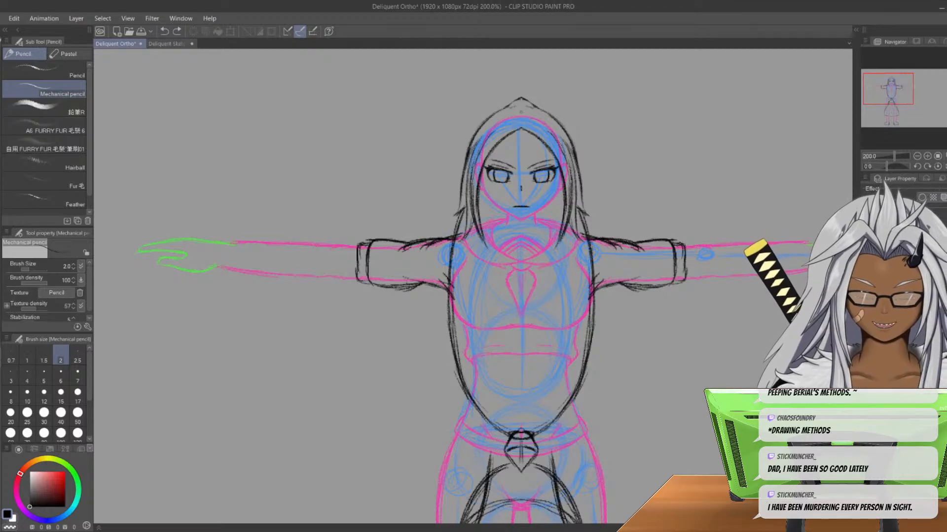
{"action": "middle_click_drag", "start_coordinate": [521, 384], "coordinate": [529, 125]}
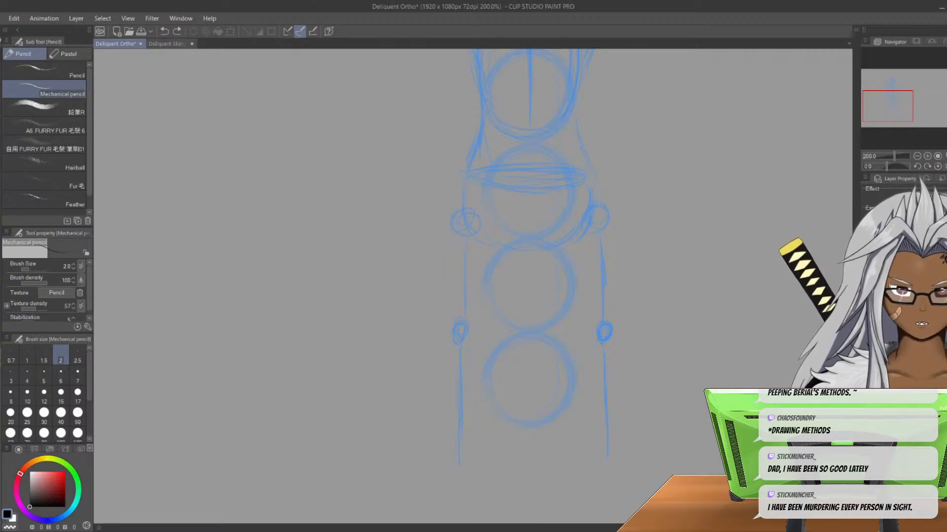
{"action": "middle_click_drag", "start_coordinate": [529, 163], "coordinate": [530, 387]}
{"action": "scroll", "coordinate": [313, 390], "scroll_direction": "down", "scroll_amount": 1}
{"action": "mouse_move", "coordinate": [313, 389]}
{"action": "middle_mouse_down"}
{"action": "mouse_move", "coordinate": [298, 215]}
{"action": "mouse_move", "coordinate": [312, 358]}
{"action": "mouse_move", "coordinate": [309, 213]}
{"action": "mouse_move", "coordinate": [288, 349]}
{"action": "middle_mouse_up"}
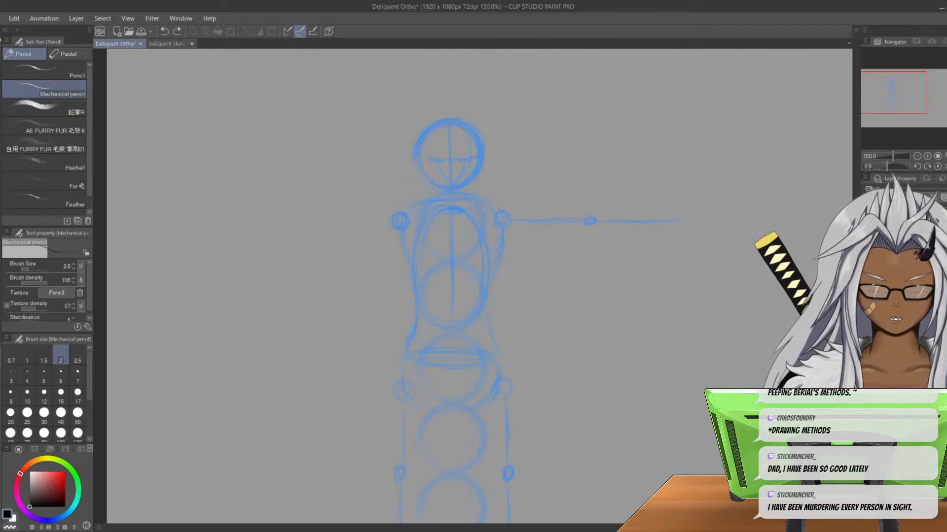
- Toggle the stacked proportion circles off and on over the skeleton, and bring back the front view, guides and side view
{"action": "key", "text": "Delete"}
{"action": "key", "text": "ctrl+z"}
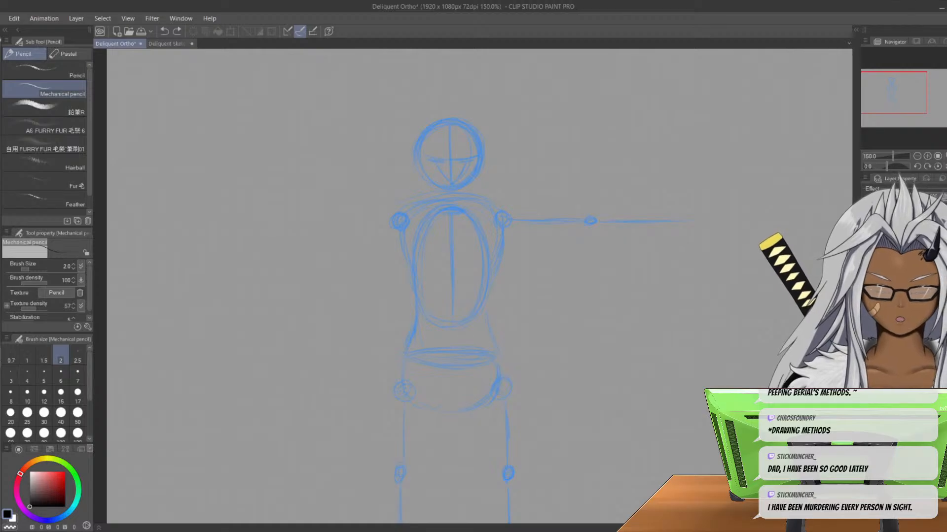
{"action": "middle_click_drag", "start_coordinate": [309, 276], "coordinate": [304, 219]}
{"action": "middle_click_drag", "start_coordinate": [473, 398], "coordinate": [482, 280]}
{"action": "key", "text": "Delete"}
{"action": "key", "text": "ctrl+z"}
{"action": "key", "text": "ctrl+z"}
{"action": "key", "text": "ctrl+z"}
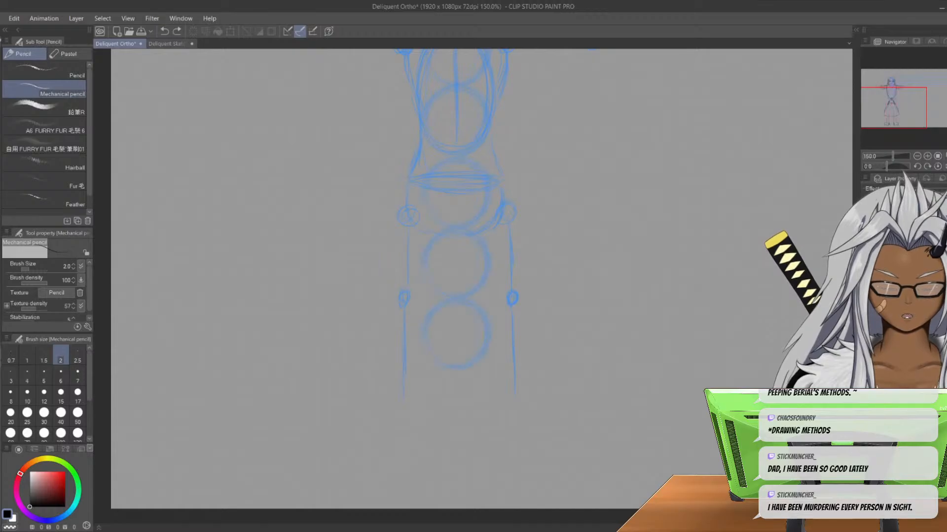
{"action": "middle_click_drag", "start_coordinate": [454, 186], "coordinate": [494, 364]}
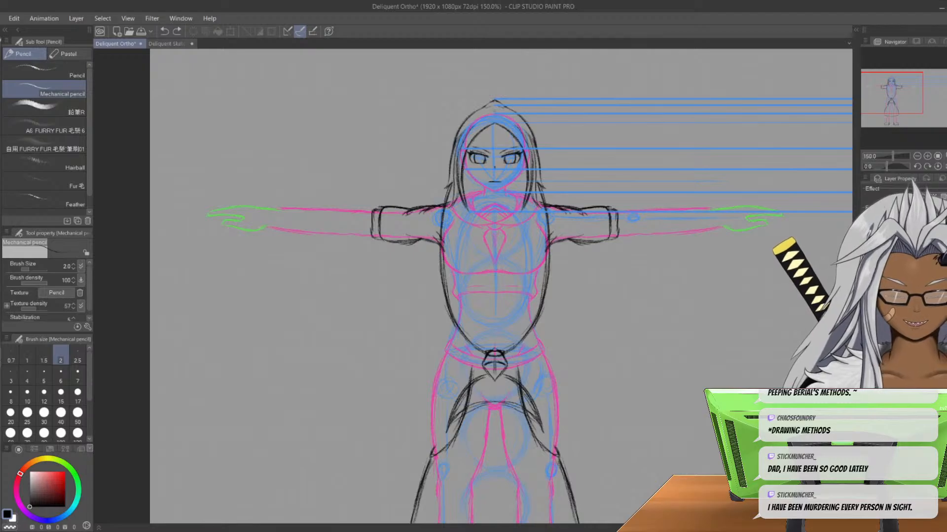
{"action": "left_click", "coordinate": [867, 266]}
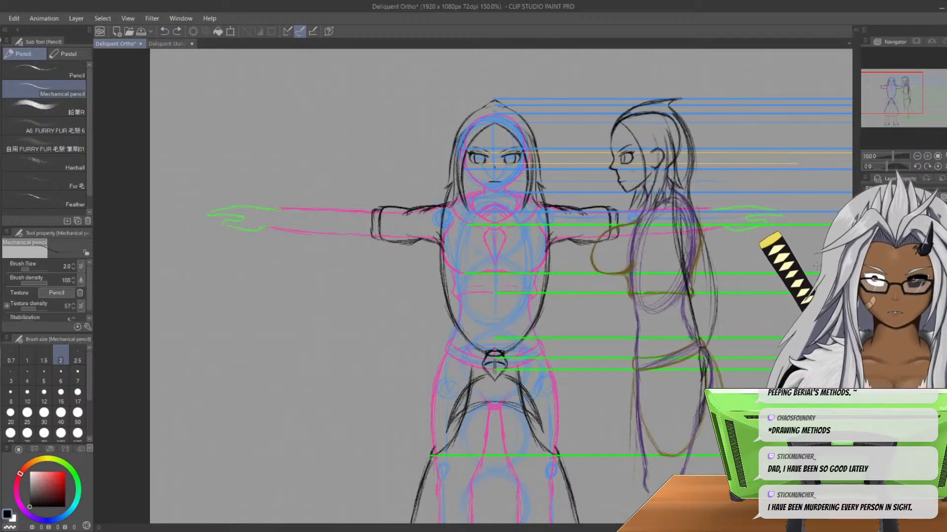
{"action": "middle_click_drag", "start_coordinate": [368, 409], "coordinate": [334, 257]}
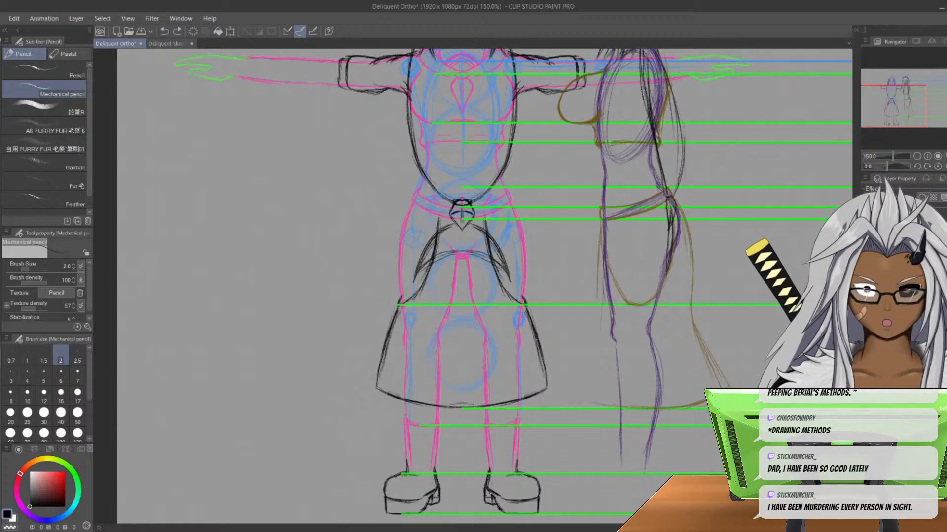
{"action": "middle_click_drag", "start_coordinate": [317, 227], "coordinate": [206, 350]}
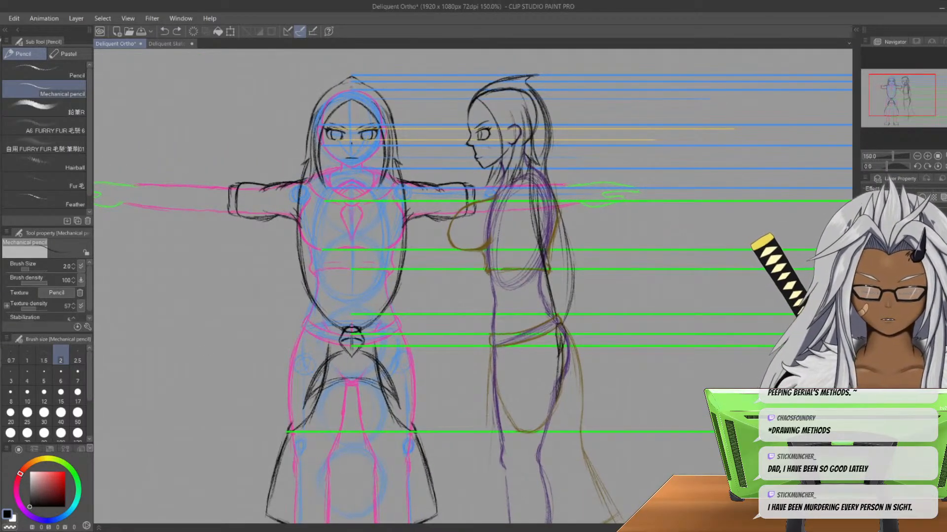
{"action": "middle_click_drag", "start_coordinate": [345, 295], "coordinate": [443, 205]}
{"action": "middle_click_drag", "start_coordinate": [309, 252], "coordinate": [296, 351]}
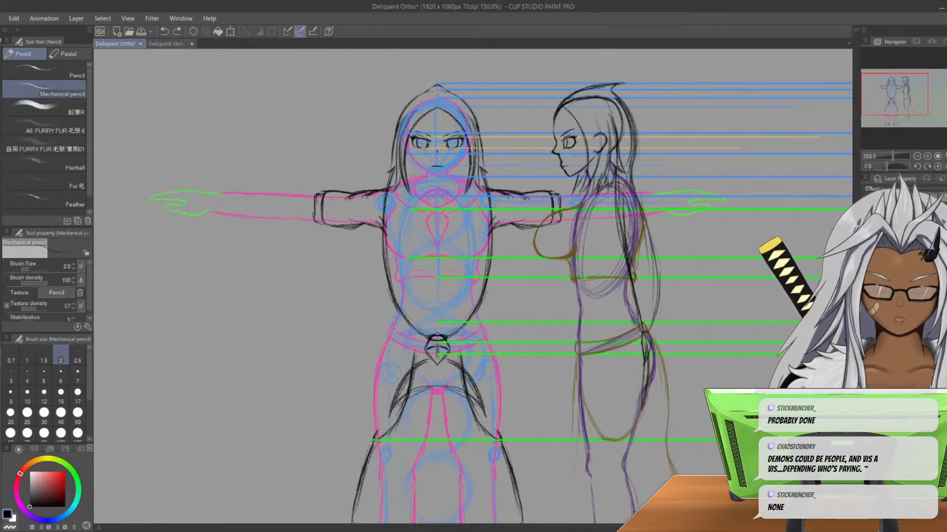
- Extend the side-view skirt's front edge straight down past the mid-thigh green guide, undoing and redrawing the stroke
{"action": "scroll", "coordinate": [704, 391], "scroll_direction": "down", "scroll_amount": 3}
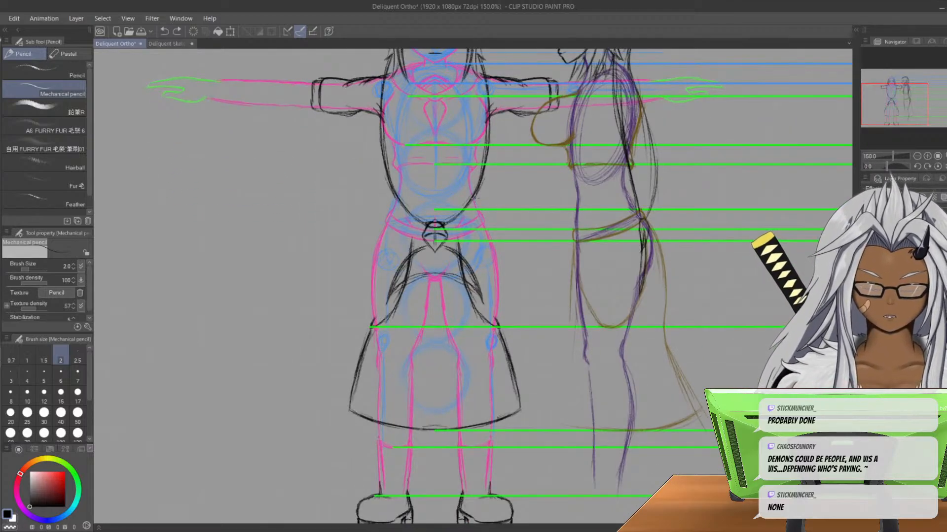
{"action": "middle_click_drag", "start_coordinate": [566, 345], "coordinate": [552, 215]}
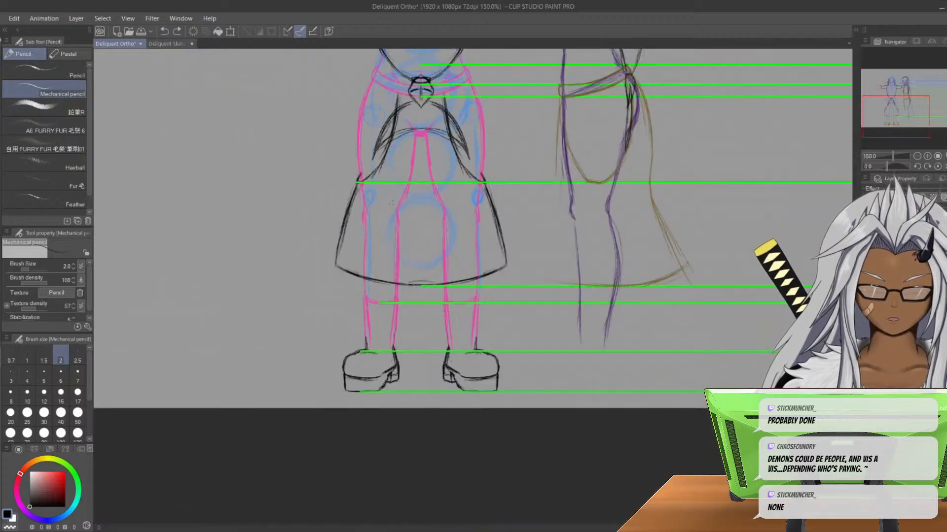
{"action": "scroll", "coordinate": [553, 215], "scroll_direction": "up", "scroll_amount": 1}
{"action": "left_click_drag", "start_coordinate": [560, 121], "coordinate": [556, 222]}
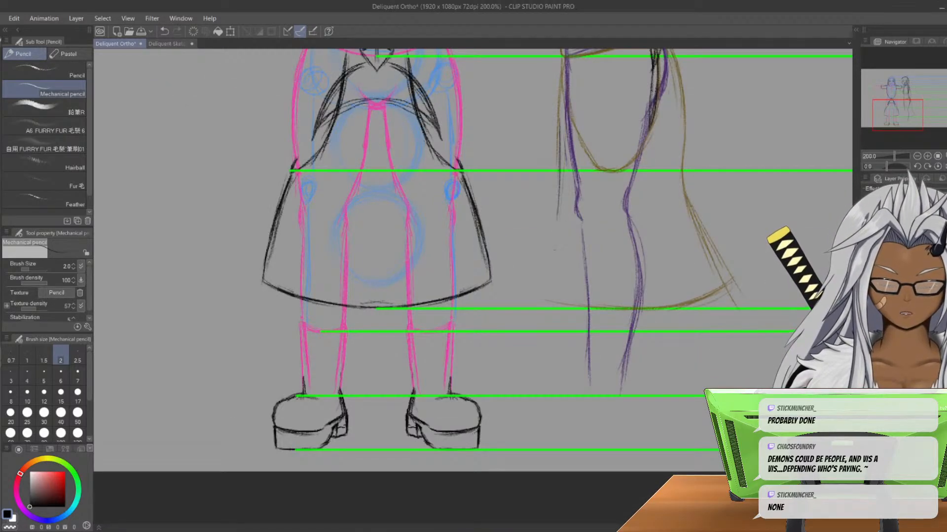
{"action": "key", "text": "ctrl+z"}
{"action": "key", "text": "ctrl+z"}
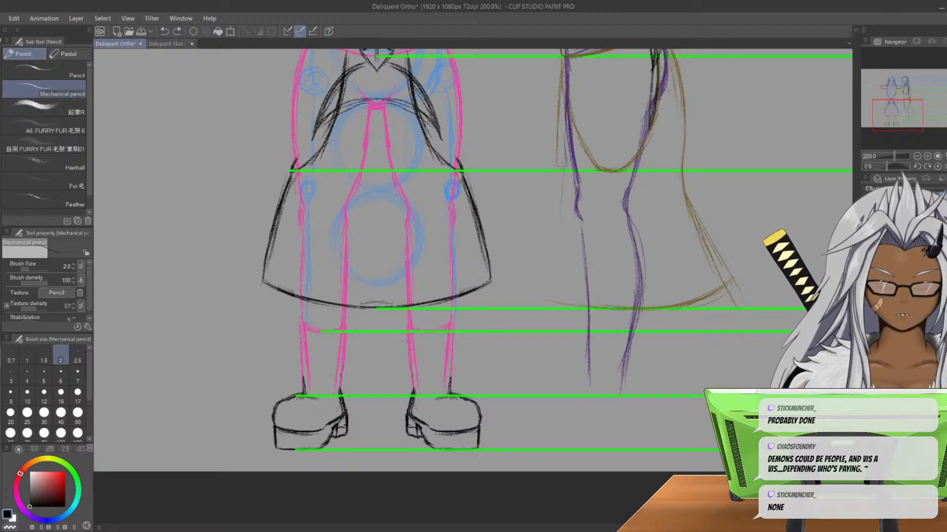
{"action": "left_click_drag", "start_coordinate": [560, 149], "coordinate": [558, 218]}
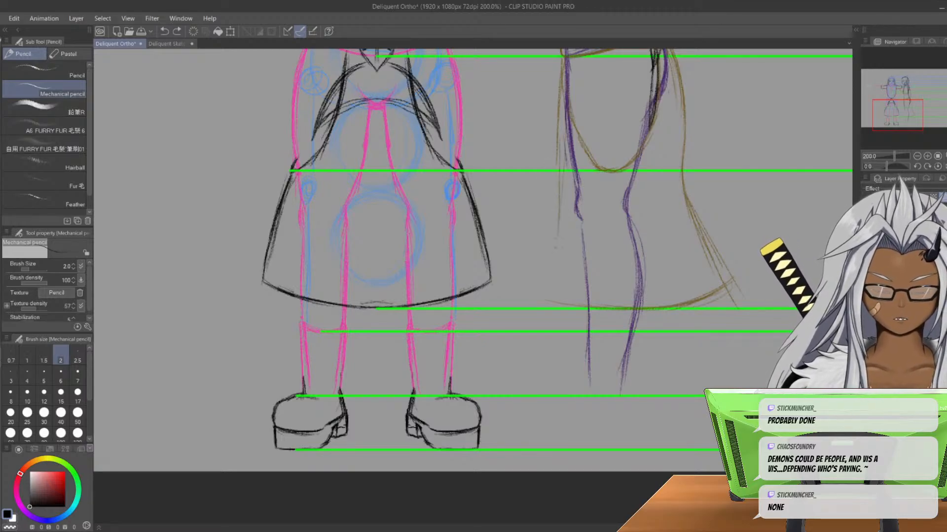
- Sketch the side-view skirt's front edge and curved hem down to the green guide line, and reinforce its back edge
{"action": "left_click_drag", "start_coordinate": [561, 160], "coordinate": [549, 256]}
{"action": "mouse_move", "coordinate": [558, 179]}
{"action": "left_mouse_down"}
{"action": "mouse_move", "coordinate": [544, 263]}
{"action": "mouse_move", "coordinate": [579, 300]}
{"action": "mouse_move", "coordinate": [618, 312]}
{"action": "mouse_move", "coordinate": [691, 306]}
{"action": "left_mouse_up"}
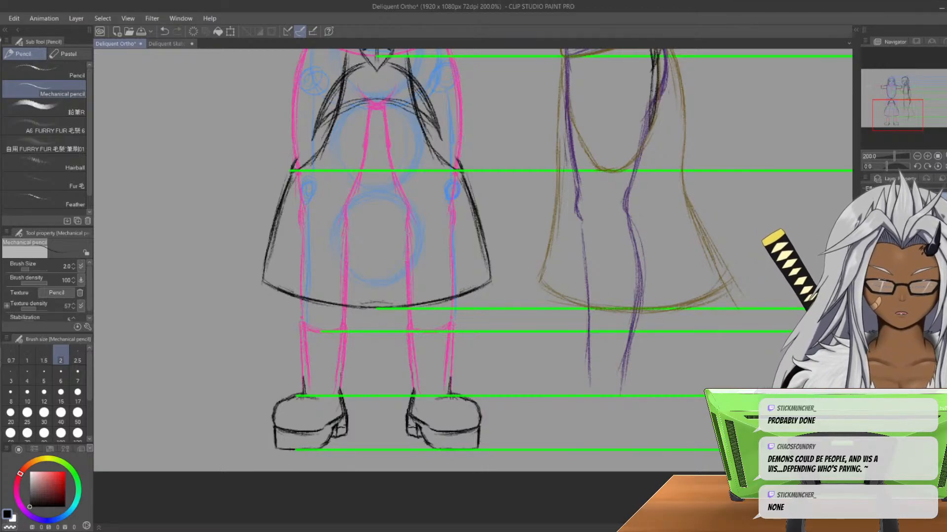
{"action": "left_click_drag", "start_coordinate": [696, 211], "coordinate": [722, 266]}
- Sketch a short curved line across the side-view leg at the green guide line just below the skirt hem
{"action": "scroll", "coordinate": [657, 182], "scroll_direction": "down", "scroll_amount": 1}
{"action": "middle_click_drag", "start_coordinate": [273, 54], "coordinate": [317, 258]}
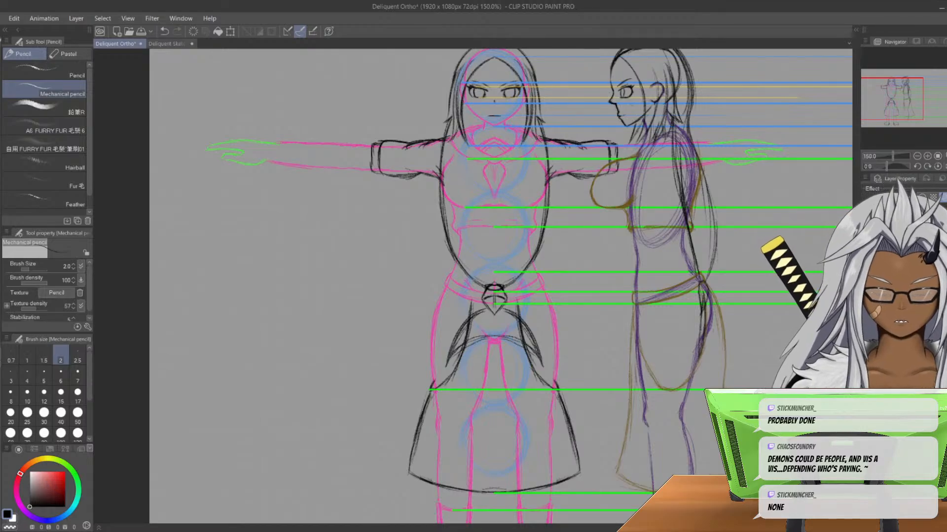
{"action": "middle_click_drag", "start_coordinate": [468, 296], "coordinate": [390, 352]}
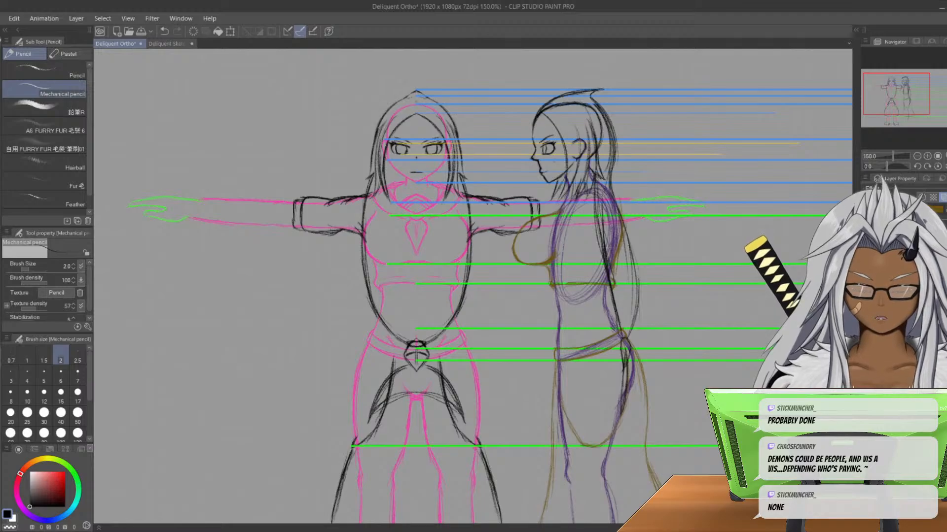
{"action": "middle_click_drag", "start_coordinate": [229, 359], "coordinate": [244, 156]}
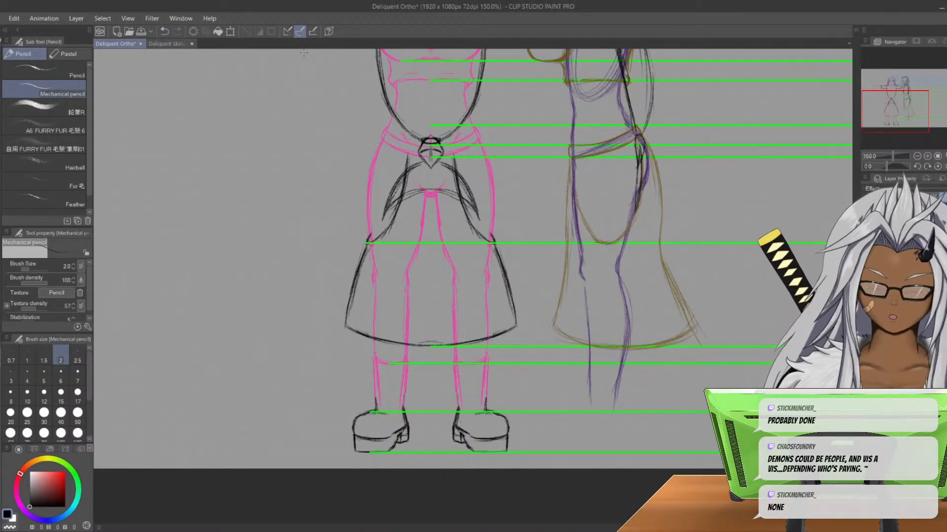
{"action": "middle_click_drag", "start_coordinate": [414, 220], "coordinate": [388, 84]}
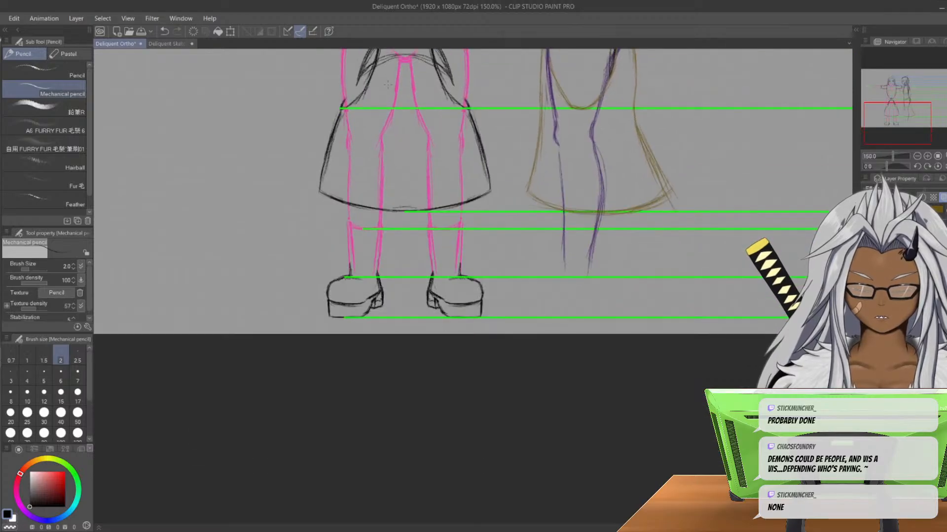
{"action": "scroll", "coordinate": [575, 228], "scroll_direction": "up", "scroll_amount": 1}
{"action": "middle_click_drag", "start_coordinate": [575, 228], "coordinate": [668, 209]}
{"action": "left_click_drag", "start_coordinate": [681, 209], "coordinate": [636, 210]}
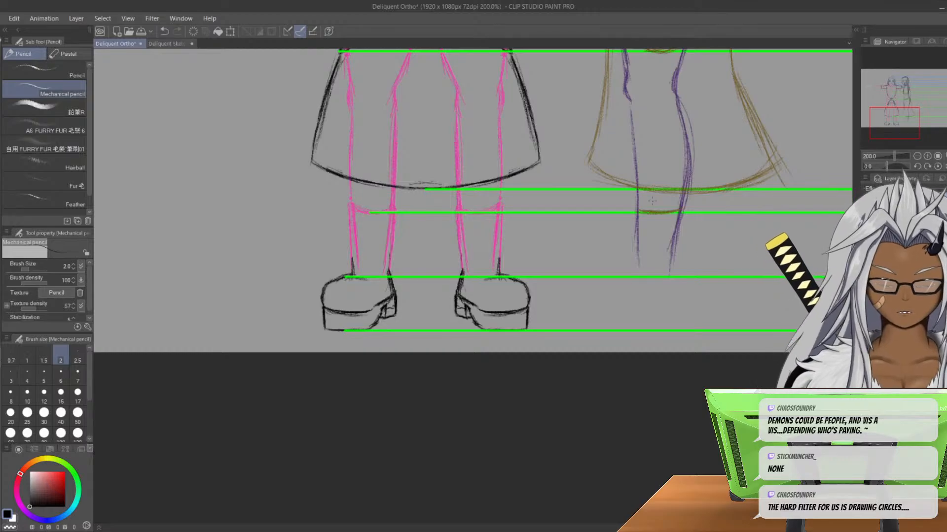
- Sketch a large rough freehand circle in the empty area above the front figure's outstretched arm
{"action": "scroll", "coordinate": [652, 201], "scroll_direction": "up", "scroll_amount": 6}
{"action": "middle_click_drag", "start_coordinate": [263, 138], "coordinate": [684, 434]}
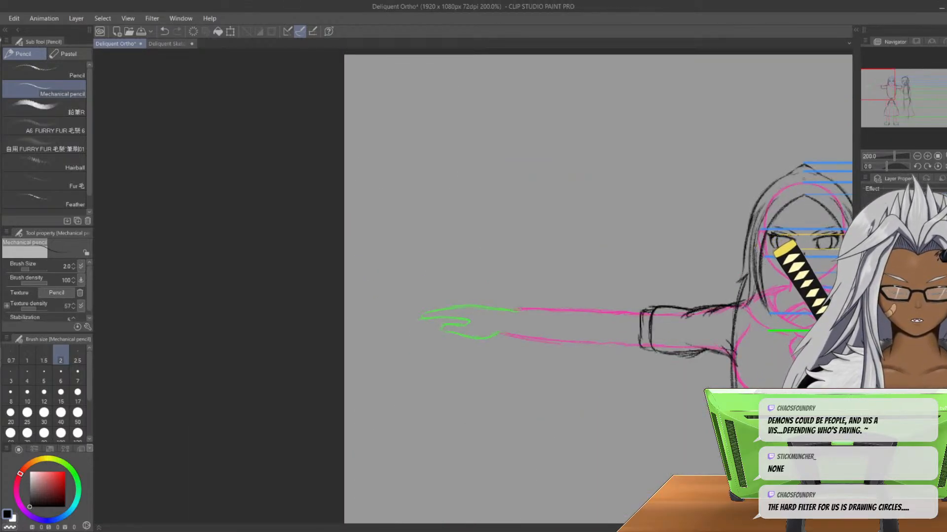
{"action": "middle_click_drag", "start_coordinate": [592, 168], "coordinate": [563, 261]}
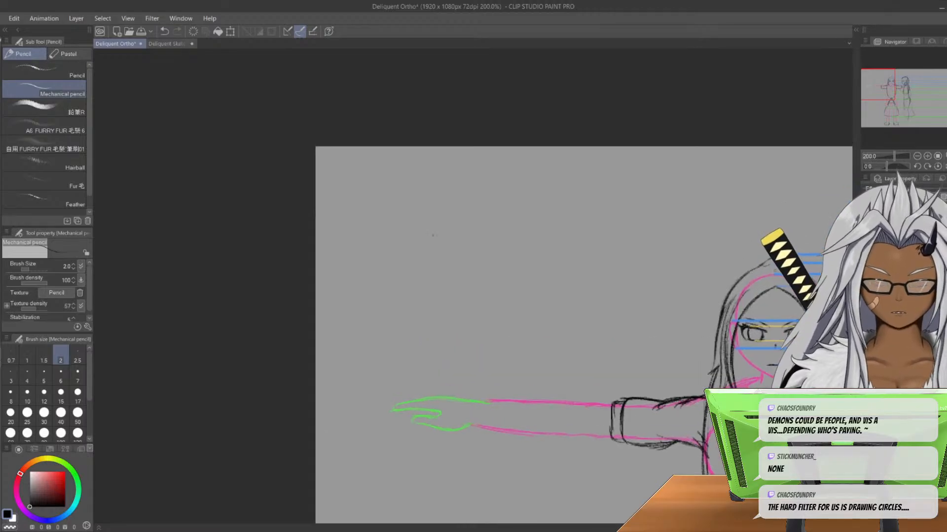
{"action": "mouse_move", "coordinate": [447, 305]}
{"action": "left_mouse_down"}
{"action": "mouse_move", "coordinate": [563, 211]}
{"action": "mouse_move", "coordinate": [552, 310]}
{"action": "mouse_move", "coordinate": [468, 311]}
{"action": "mouse_move", "coordinate": [588, 217]}
{"action": "left_mouse_up"}
{"action": "left_click_drag", "start_coordinate": [493, 168], "coordinate": [584, 301]}
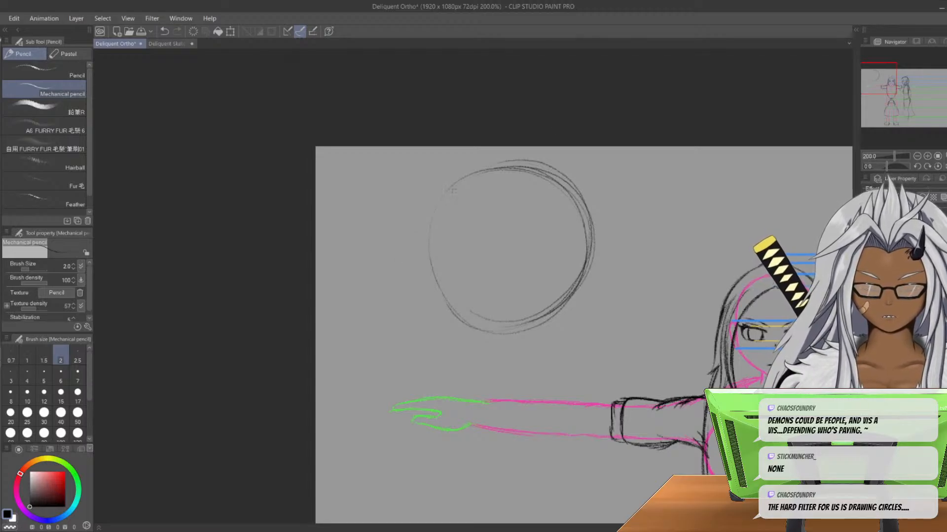
- Sketch a second, smaller circle between the large circle and the front figure's head, using repeated overlapping strokes
{"action": "middle_click_drag", "start_coordinate": [648, 237], "coordinate": [503, 184]}
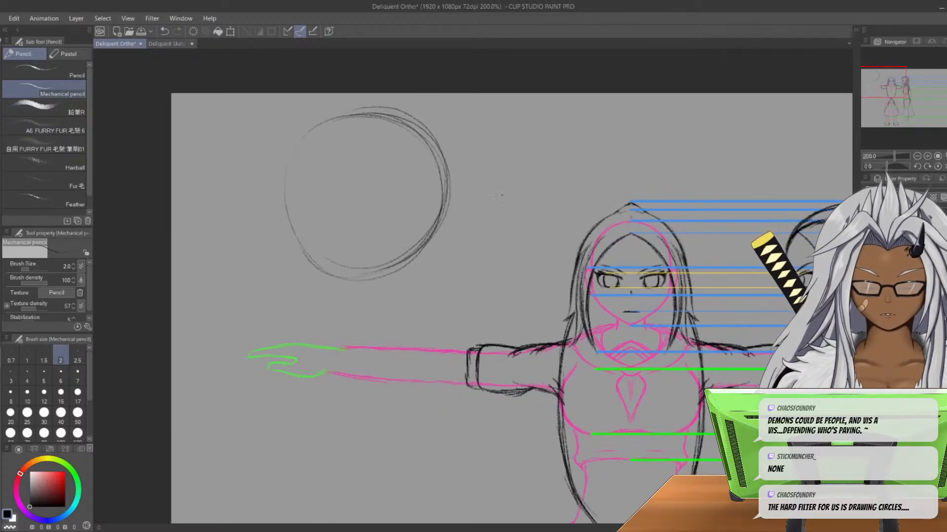
{"action": "left_click_drag", "start_coordinate": [513, 131], "coordinate": [562, 229]}
{"action": "mouse_move", "coordinate": [553, 114]}
{"action": "left_mouse_down"}
{"action": "mouse_move", "coordinate": [602, 201]}
{"action": "mouse_move", "coordinate": [557, 243]}
{"action": "left_mouse_up"}
{"action": "left_click_drag", "start_coordinate": [516, 127], "coordinate": [548, 240]}
{"action": "left_click_drag", "start_coordinate": [567, 119], "coordinate": [551, 243]}
{"action": "left_click_drag", "start_coordinate": [524, 127], "coordinate": [562, 241]}
{"action": "left_click_drag", "start_coordinate": [572, 126], "coordinate": [542, 245]}
{"action": "left_click_drag", "start_coordinate": [478, 173], "coordinate": [592, 231]}
{"action": "mouse_move", "coordinate": [553, 126]}
{"action": "left_mouse_down"}
{"action": "mouse_move", "coordinate": [591, 222]}
{"action": "mouse_move", "coordinate": [567, 119]}
{"action": "mouse_move", "coordinate": [480, 183]}
{"action": "mouse_move", "coordinate": [602, 197]}
{"action": "left_mouse_up"}
{"action": "left_click_drag", "start_coordinate": [515, 135], "coordinate": [607, 176]}
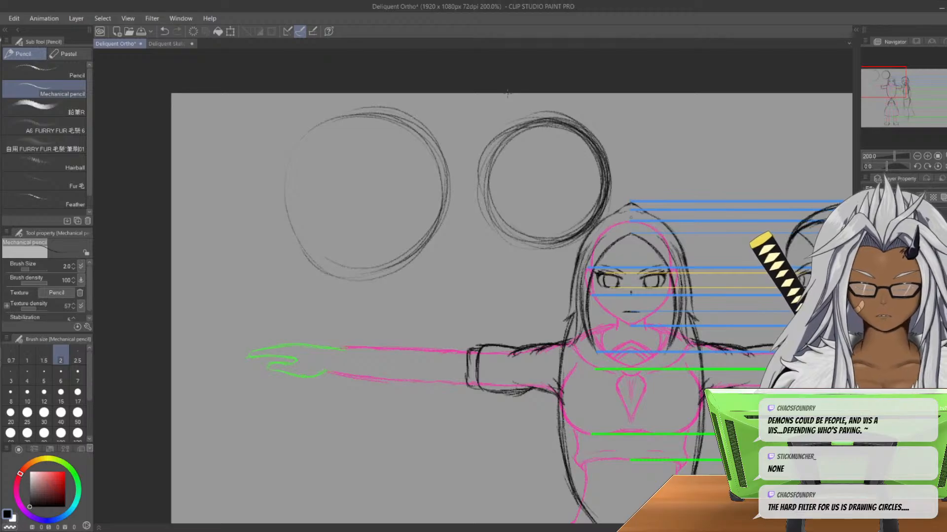
- Erase the stray outer lines on the smaller circle's left side and redraw that edge with the mechanical pencil
{"action": "key", "text": "e"}
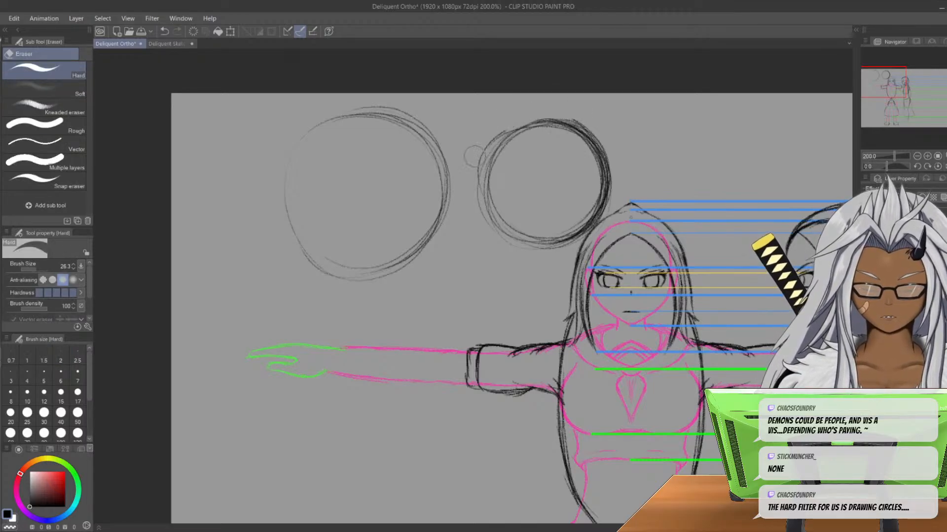
{"action": "left_click_drag", "start_coordinate": [482, 157], "coordinate": [470, 197]}
{"action": "left_click_drag", "start_coordinate": [500, 137], "coordinate": [482, 166]}
{"action": "mouse_move", "coordinate": [496, 249]}
{"action": "left_mouse_down"}
{"action": "mouse_move", "coordinate": [478, 200]}
{"action": "mouse_move", "coordinate": [485, 220]}
{"action": "left_mouse_up"}
{"action": "key", "text": "p"}
{"action": "mouse_move", "coordinate": [541, 123]}
{"action": "left_mouse_down"}
{"action": "mouse_move", "coordinate": [498, 140]}
{"action": "mouse_move", "coordinate": [490, 169]}
{"action": "mouse_move", "coordinate": [492, 158]}
{"action": "left_mouse_up"}
{"action": "mouse_move", "coordinate": [525, 126]}
{"action": "left_mouse_down"}
{"action": "mouse_move", "coordinate": [497, 147]}
{"action": "mouse_move", "coordinate": [487, 199]}
{"action": "left_mouse_up"}
{"action": "left_click_drag", "start_coordinate": [500, 143], "coordinate": [482, 195]}
{"action": "mouse_move", "coordinate": [490, 159]}
{"action": "left_mouse_down"}
{"action": "mouse_move", "coordinate": [492, 217]}
{"action": "mouse_move", "coordinate": [509, 232]}
{"action": "mouse_move", "coordinate": [562, 236]}
{"action": "left_mouse_up"}
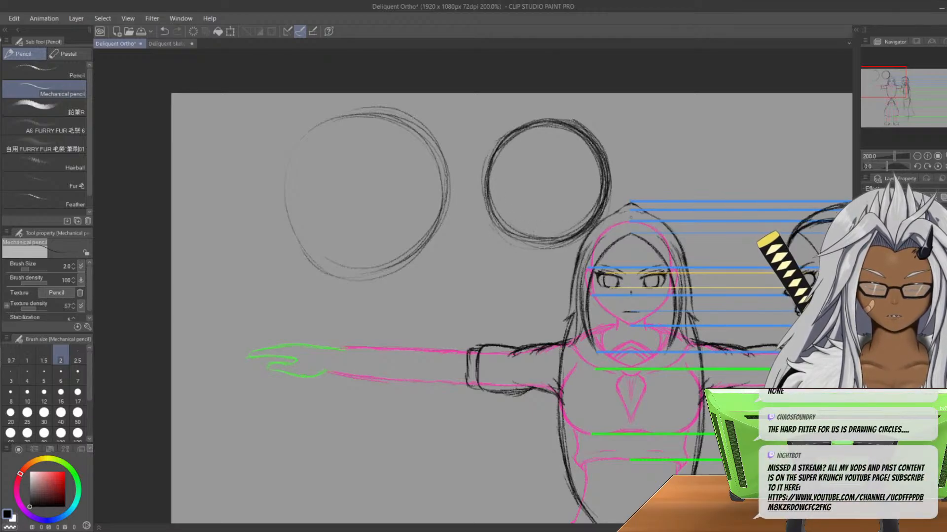
{"action": "left_click_drag", "start_coordinate": [502, 221], "coordinate": [560, 239]}
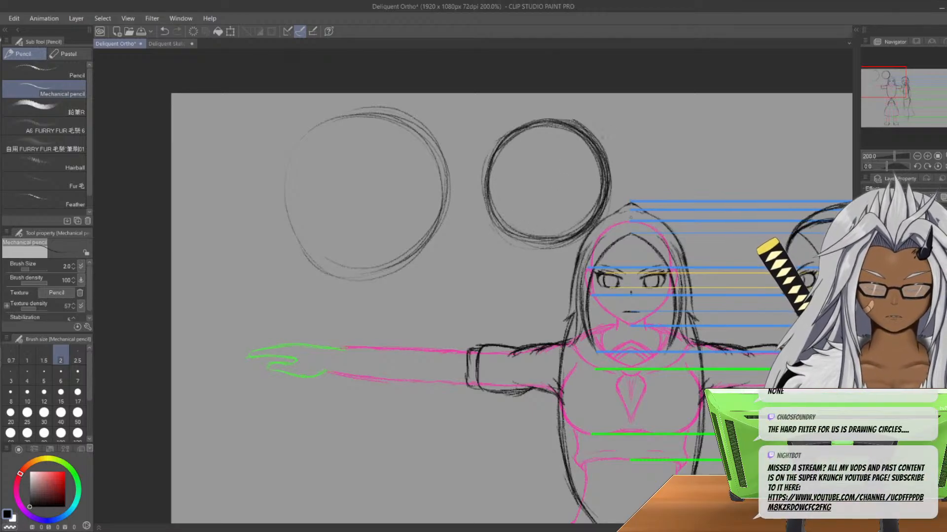
{"action": "key", "text": "e"}
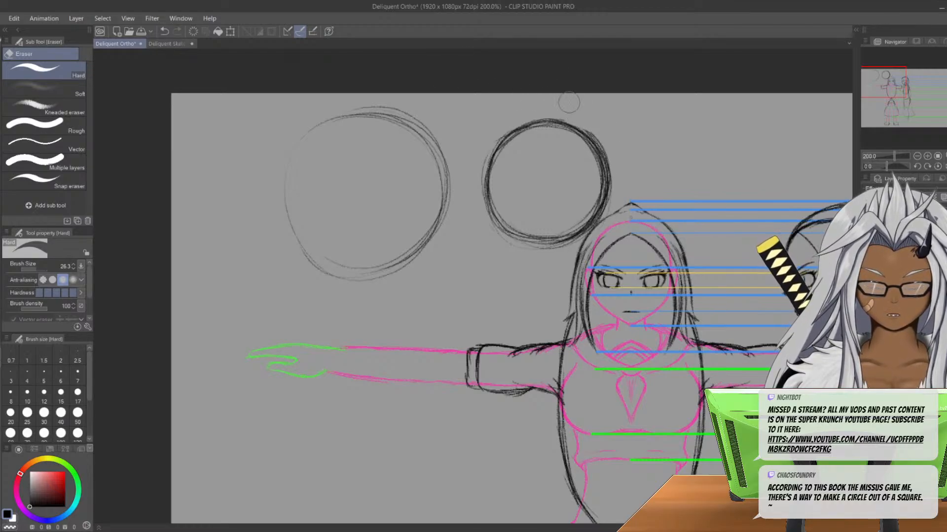
{"action": "key", "text": "p"}
- Select the smaller circle with a rectangular selection, squash it slightly from the top with a free transform, and deselect
{"action": "scroll", "coordinate": [552, 80], "scroll_direction": "down", "scroll_amount": 1}
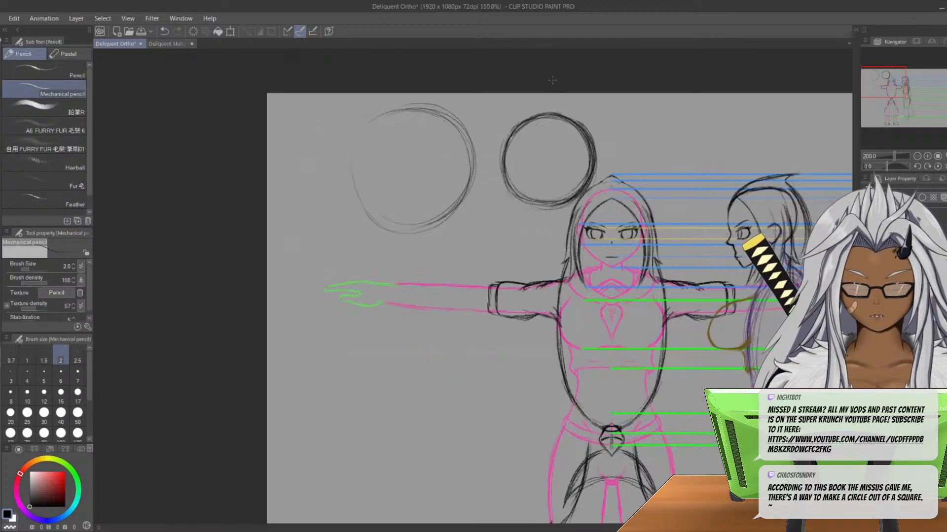
{"action": "scroll", "coordinate": [552, 79], "scroll_direction": "up", "scroll_amount": 1}
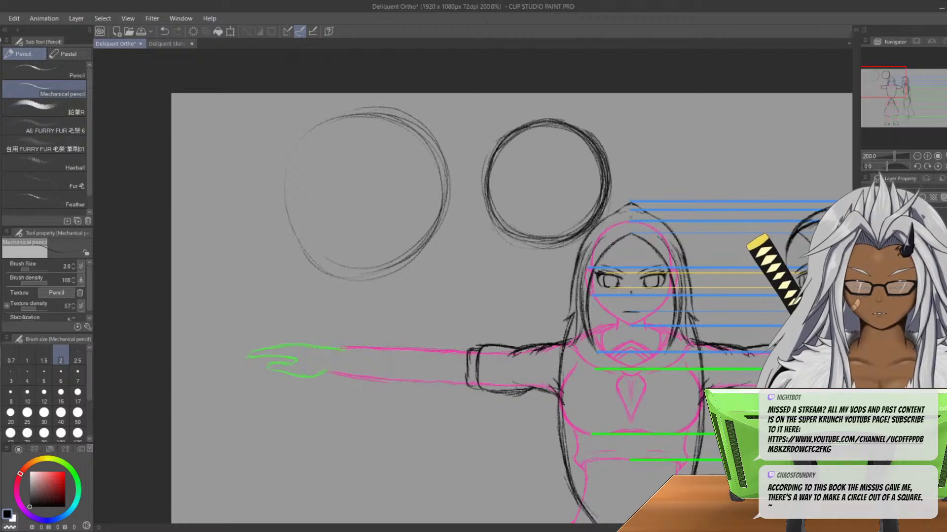
{"action": "key", "text": "m"}
{"action": "left_click", "coordinate": [44, 88]}
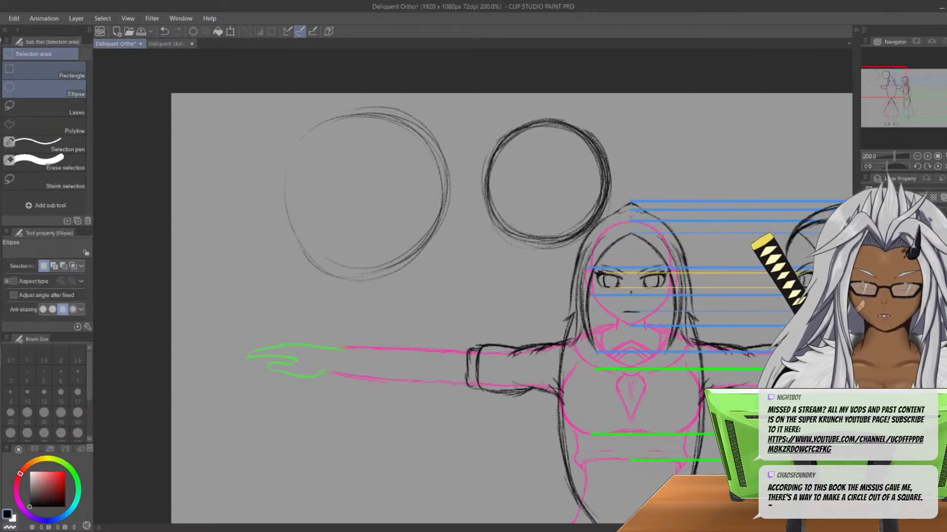
{"action": "left_click", "coordinate": [44, 73]}
{"action": "left_click_drag", "start_coordinate": [469, 104], "coordinate": [633, 263]}
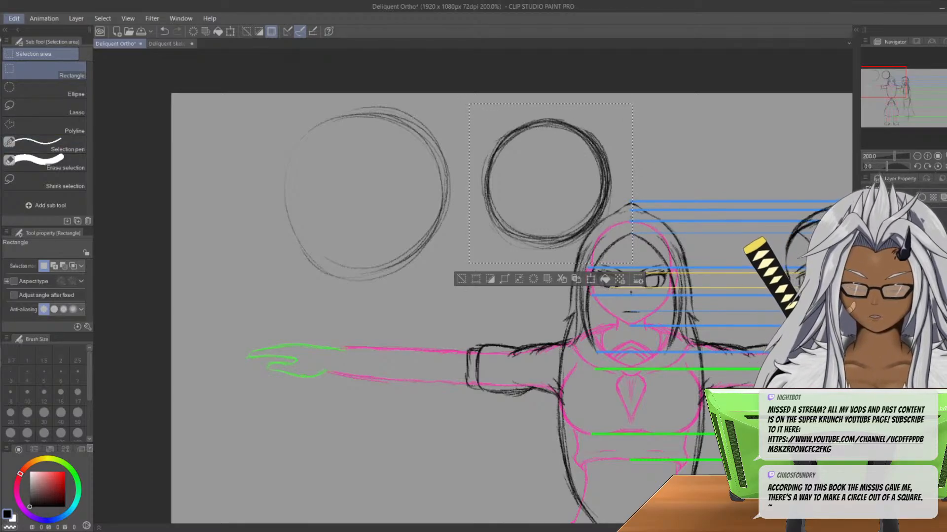
{"action": "key", "text": "ctrl+shift+t"}
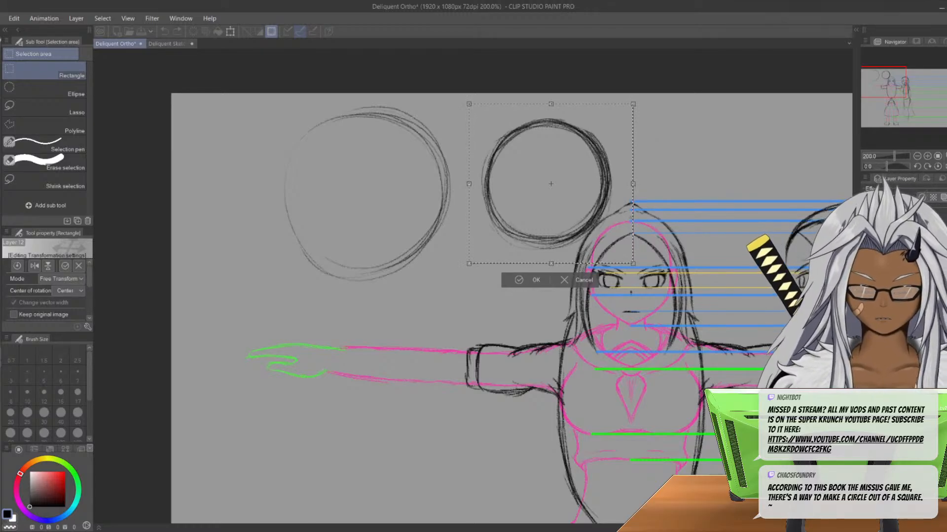
{"action": "left_click_drag", "start_coordinate": [550, 104], "coordinate": [549, 112]}
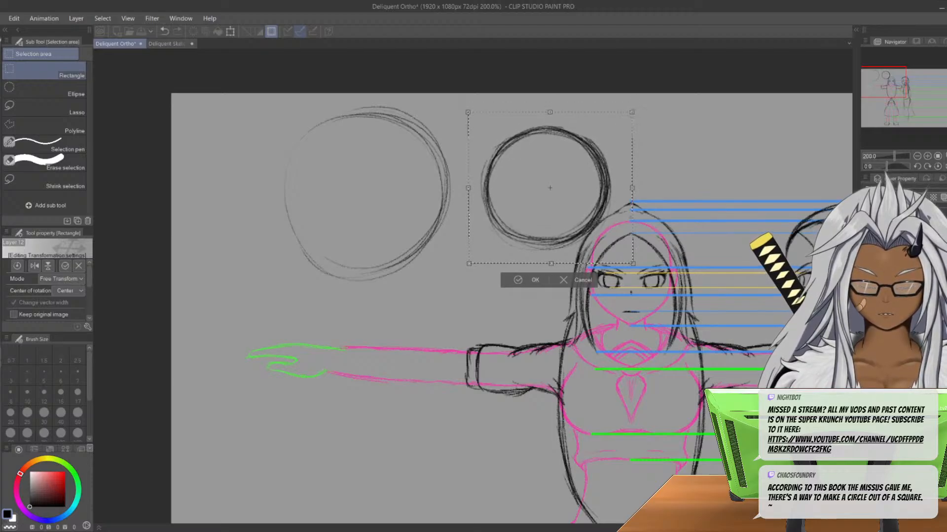
{"action": "key", "text": "Return"}
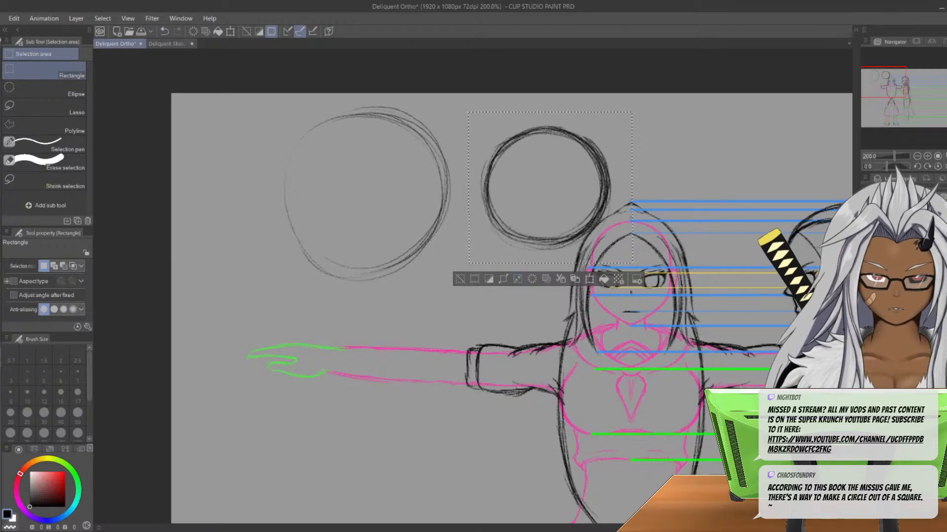
{"action": "key", "text": "ctrl+d"}
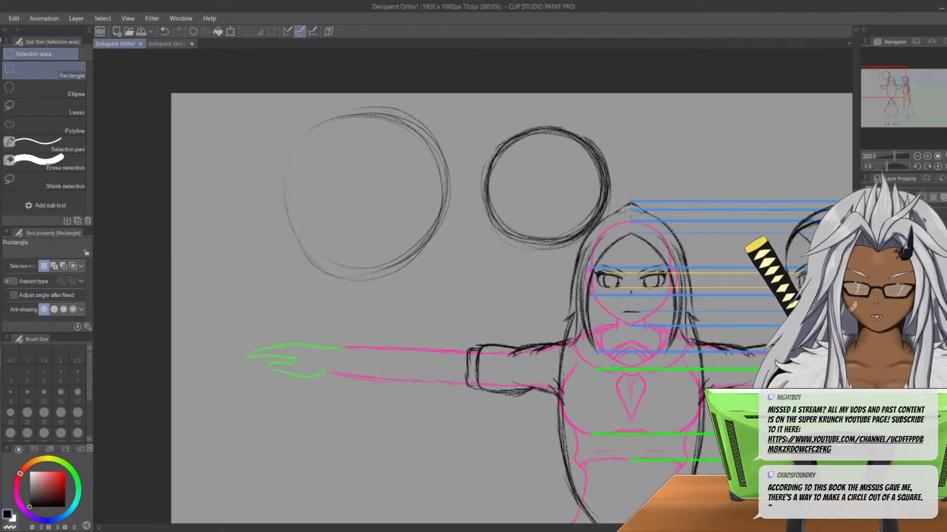
- Sketch a curved vertical centre line inside the smaller circle, left of its middle, with the mechanical pencil
{"action": "key", "text": "p"}
{"action": "left_click_drag", "start_coordinate": [528, 139], "coordinate": [511, 213]}
{"action": "mouse_move", "coordinate": [529, 136]}
{"action": "left_mouse_down"}
{"action": "mouse_move", "coordinate": [514, 183]}
{"action": "mouse_move", "coordinate": [521, 240]}
{"action": "mouse_move", "coordinate": [515, 231]}
{"action": "left_mouse_up"}
{"action": "left_click_drag", "start_coordinate": [511, 188], "coordinate": [518, 230]}
{"action": "left_click_drag", "start_coordinate": [536, 137], "coordinate": [511, 219]}
{"action": "left_click_drag", "start_coordinate": [525, 148], "coordinate": [516, 225]}
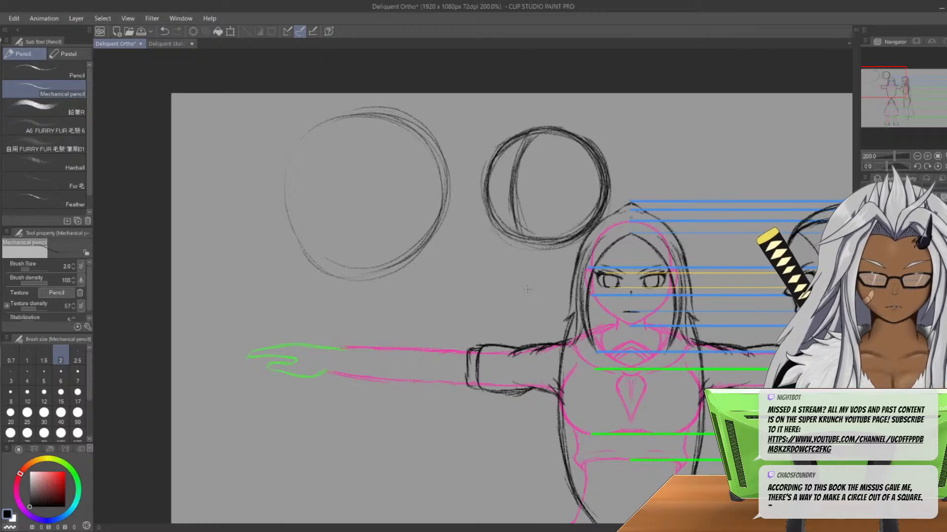
- Extend the vertical centre line below the smaller circle to the chin point
{"action": "left_click_drag", "start_coordinate": [524, 137], "coordinate": [505, 225]}
{"action": "left_click_drag", "start_coordinate": [523, 185], "coordinate": [520, 254]}
{"action": "mouse_move", "coordinate": [520, 218]}
{"action": "left_mouse_down"}
{"action": "mouse_move", "coordinate": [513, 261]}
{"action": "mouse_move", "coordinate": [531, 272]}
{"action": "left_mouse_up"}
{"action": "left_click_drag", "start_coordinate": [518, 239], "coordinate": [532, 268]}
{"action": "left_click_drag", "start_coordinate": [512, 203], "coordinate": [520, 248]}
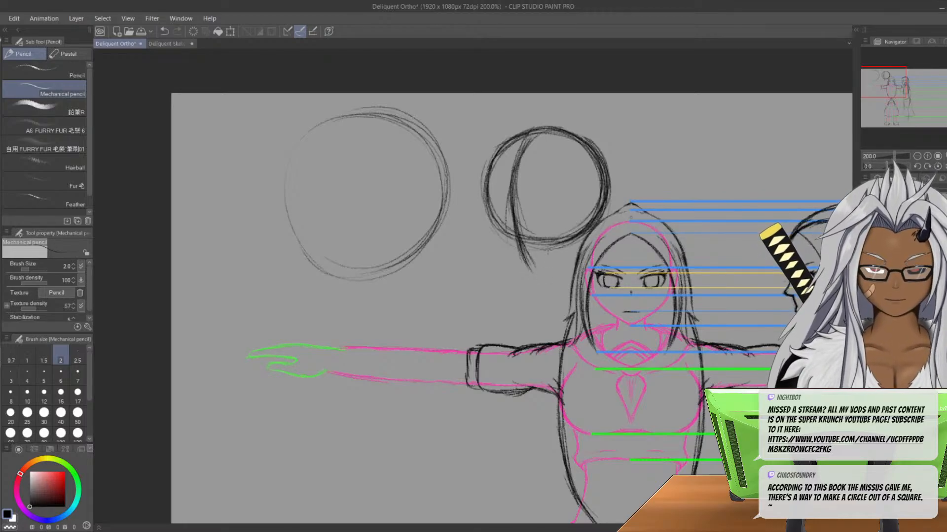
{"action": "left_click_drag", "start_coordinate": [512, 210], "coordinate": [537, 292]}
{"action": "left_click_drag", "start_coordinate": [517, 237], "coordinate": [523, 249]}
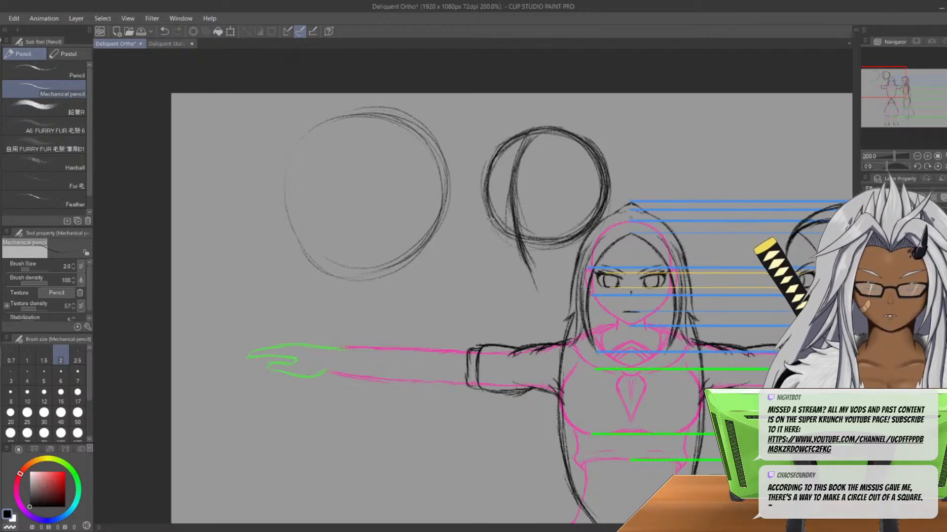
- Sketch the jawline from both sides of the smaller circle down to a pointed chin at the centre line's end
{"action": "left_click_drag", "start_coordinate": [484, 175], "coordinate": [502, 247]}
{"action": "mouse_move", "coordinate": [484, 201]}
{"action": "left_mouse_down"}
{"action": "mouse_move", "coordinate": [511, 266]}
{"action": "mouse_move", "coordinate": [531, 281]}
{"action": "left_mouse_up"}
{"action": "left_click_drag", "start_coordinate": [504, 249], "coordinate": [536, 281]}
{"action": "left_click_drag", "start_coordinate": [497, 242], "coordinate": [532, 275]}
{"action": "left_click_drag", "start_coordinate": [516, 261], "coordinate": [536, 277]}
{"action": "left_click_drag", "start_coordinate": [499, 239], "coordinate": [527, 267]}
{"action": "left_click_drag", "start_coordinate": [506, 249], "coordinate": [527, 264]}
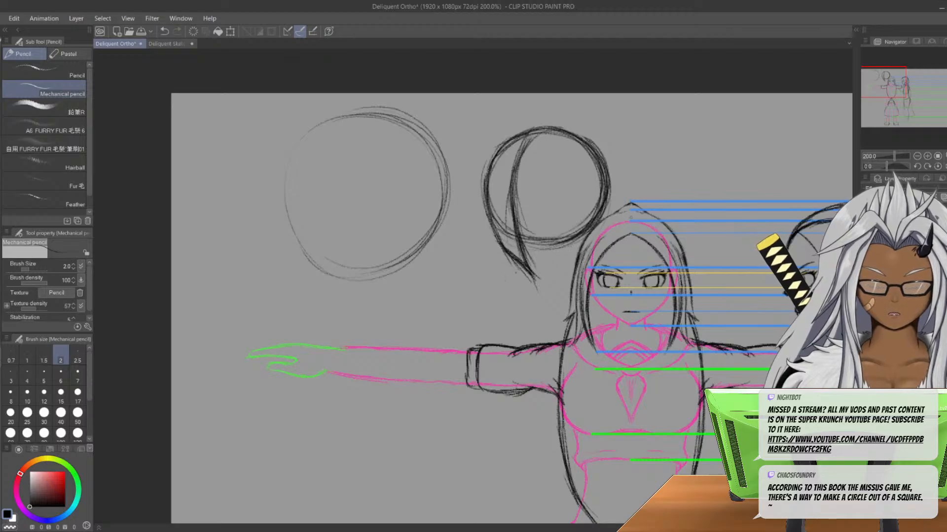
{"action": "mouse_move", "coordinate": [561, 246]}
{"action": "left_mouse_down"}
{"action": "mouse_move", "coordinate": [530, 275]}
{"action": "mouse_move", "coordinate": [549, 261]}
{"action": "mouse_move", "coordinate": [537, 272]}
{"action": "left_mouse_up"}
{"action": "mouse_move", "coordinate": [595, 220]}
{"action": "left_mouse_down"}
{"action": "mouse_move", "coordinate": [538, 270]}
{"action": "mouse_move", "coordinate": [546, 264]}
{"action": "left_mouse_up"}
{"action": "left_click_drag", "start_coordinate": [583, 236], "coordinate": [541, 271]}
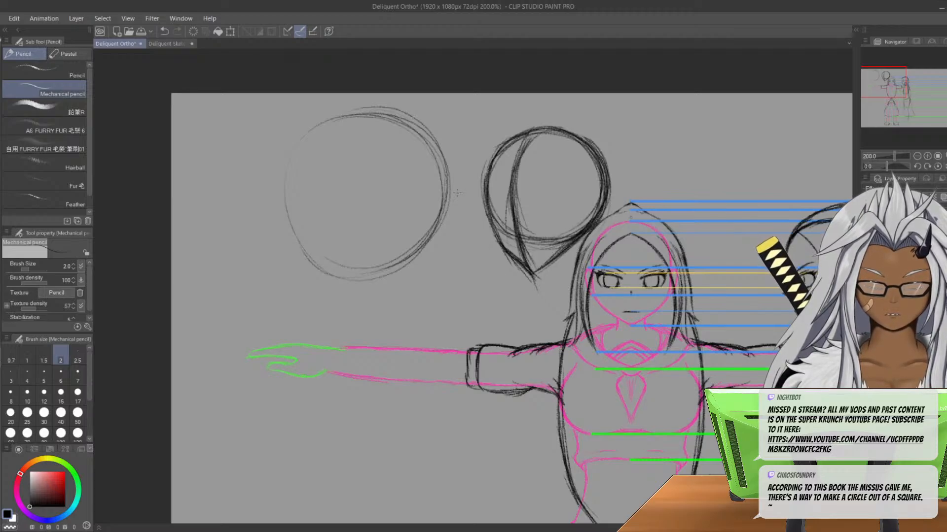
- Sketch a curved horizontal eye line across the head, strengthen the left jaw, and add a narrow ear oval near the right edge
{"action": "mouse_move", "coordinate": [485, 186]}
{"action": "left_mouse_down"}
{"action": "mouse_move", "coordinate": [511, 201]}
{"action": "mouse_move", "coordinate": [566, 204]}
{"action": "mouse_move", "coordinate": [540, 198]}
{"action": "mouse_move", "coordinate": [600, 186]}
{"action": "left_mouse_up"}
{"action": "left_click_drag", "start_coordinate": [488, 194], "coordinate": [600, 192]}
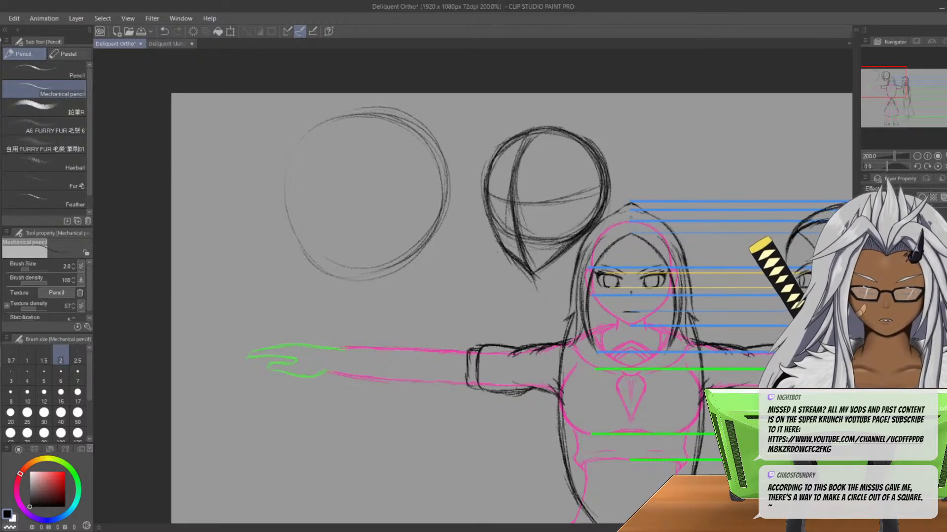
{"action": "left_click_drag", "start_coordinate": [492, 229], "coordinate": [529, 271]}
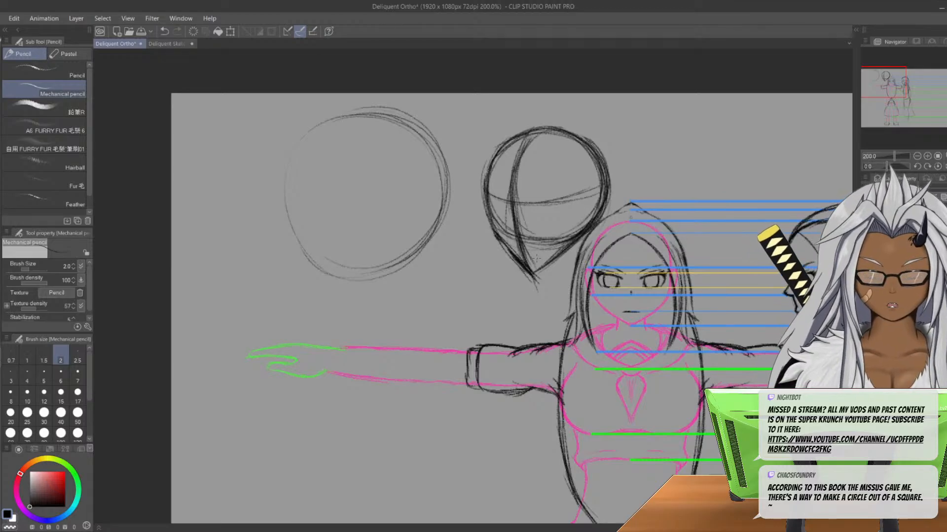
{"action": "mouse_move", "coordinate": [586, 182]}
{"action": "left_mouse_down"}
{"action": "mouse_move", "coordinate": [584, 213]}
{"action": "mouse_move", "coordinate": [589, 204]}
{"action": "left_mouse_up"}
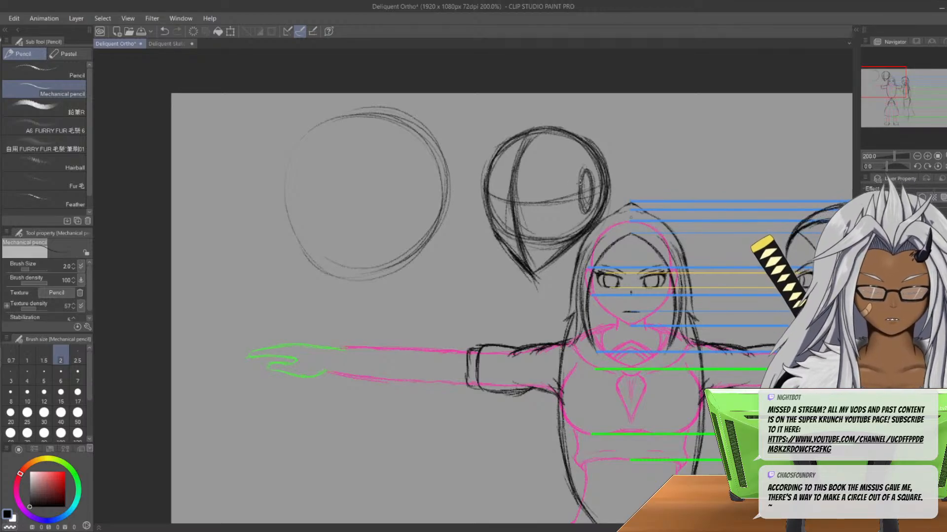
- Darken the head's curved horizontal eye line from the ear to the far side of the face
{"action": "scroll", "coordinate": [581, 182], "scroll_direction": "up", "scroll_amount": 4}
{"action": "scroll", "coordinate": [583, 188], "scroll_direction": "down", "scroll_amount": 2}
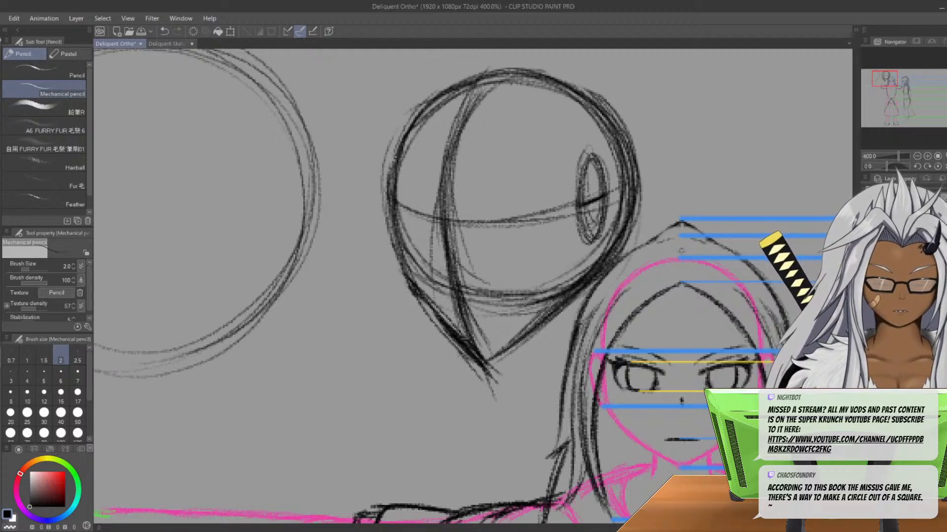
{"action": "left_click_drag", "start_coordinate": [575, 211], "coordinate": [492, 224]}
{"action": "left_click_drag", "start_coordinate": [579, 207], "coordinate": [456, 224]}
{"action": "left_click_drag", "start_coordinate": [551, 220], "coordinate": [415, 222]}
{"action": "left_click_drag", "start_coordinate": [476, 227], "coordinate": [409, 212]}
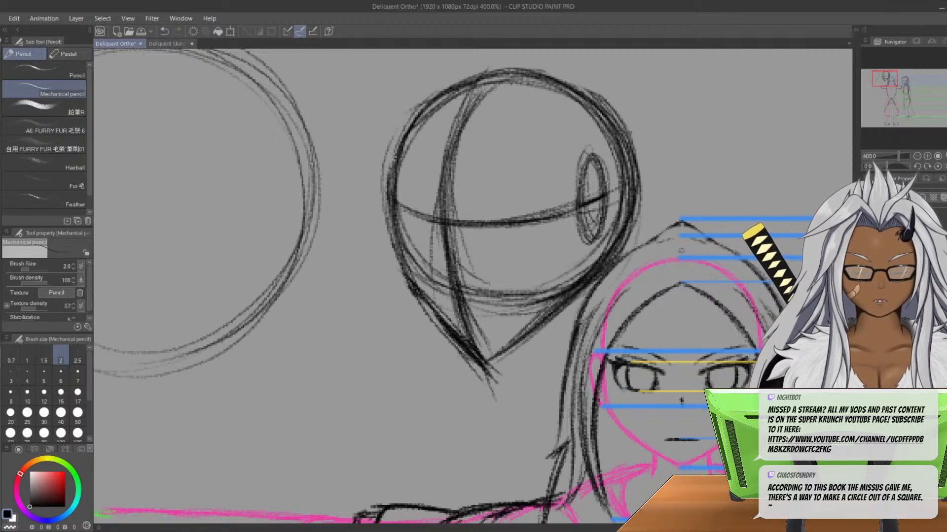
- Refine the ear oval with darker inner strokes and an outer ear contour
{"action": "left_click_drag", "start_coordinate": [595, 161], "coordinate": [594, 242]}
{"action": "mouse_move", "coordinate": [599, 167]}
{"action": "left_mouse_down"}
{"action": "mouse_move", "coordinate": [586, 201]}
{"action": "mouse_move", "coordinate": [605, 173]}
{"action": "mouse_move", "coordinate": [610, 236]}
{"action": "mouse_move", "coordinate": [582, 251]}
{"action": "left_mouse_up"}
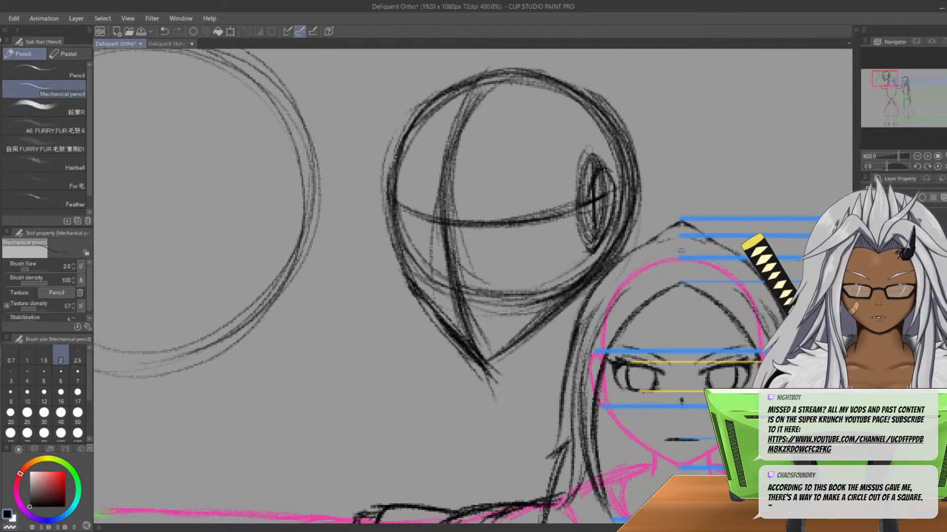
{"action": "middle_click_drag", "start_coordinate": [472, 286], "coordinate": [431, 206]}
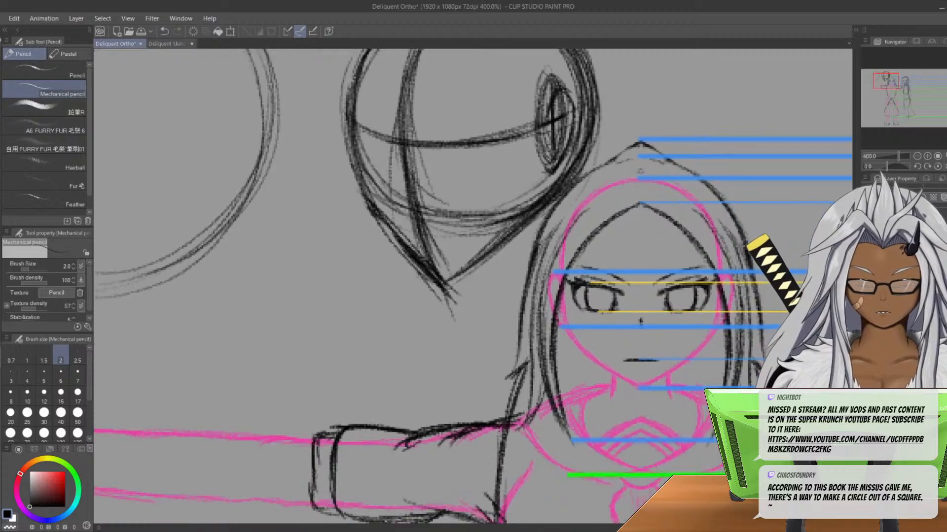
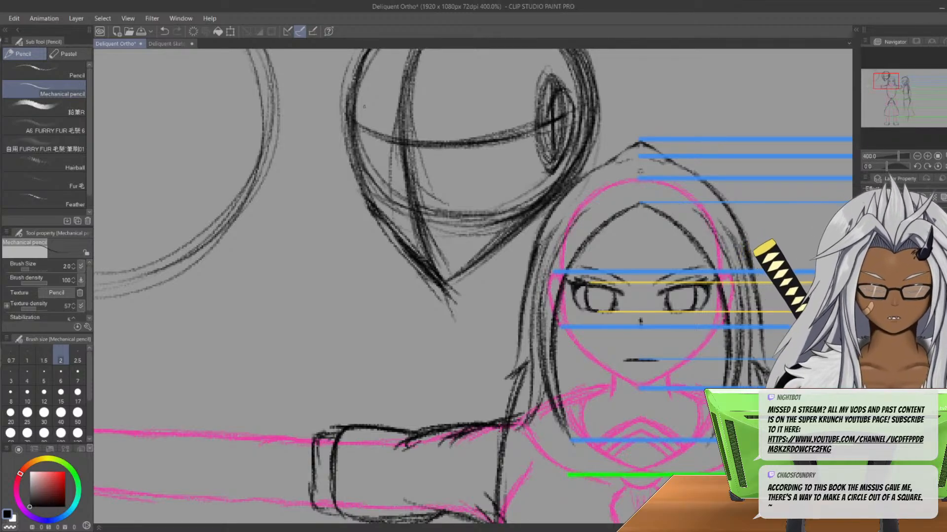
- Delete the demonstration circle and three-quarter head construction beside the front-view character
{"action": "key", "text": "ctrl+minus"}
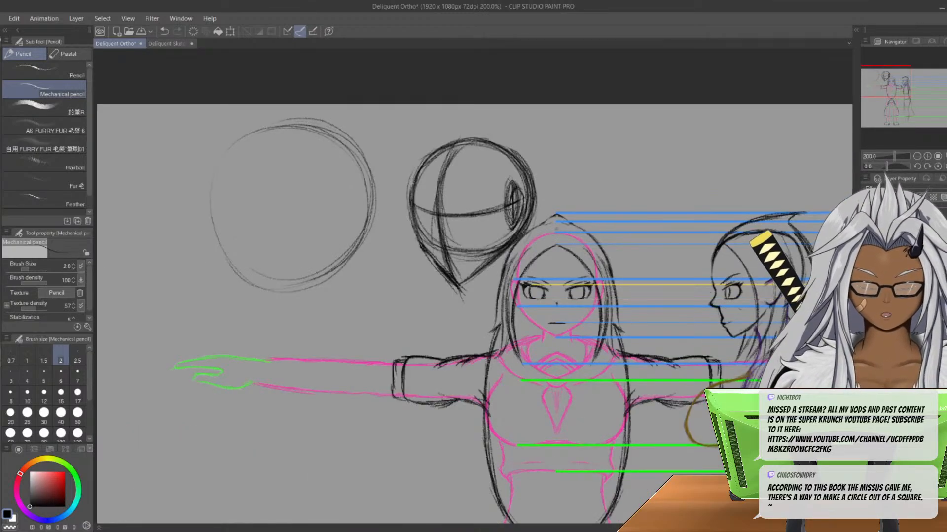
{"action": "middle_click_drag", "start_coordinate": [278, 200], "coordinate": [223, 137]}
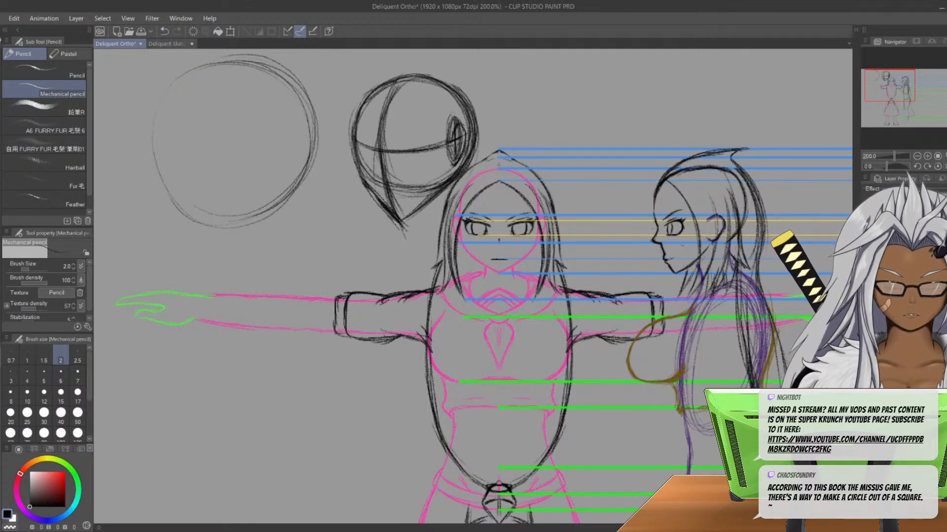
{"action": "key", "text": "Delete"}
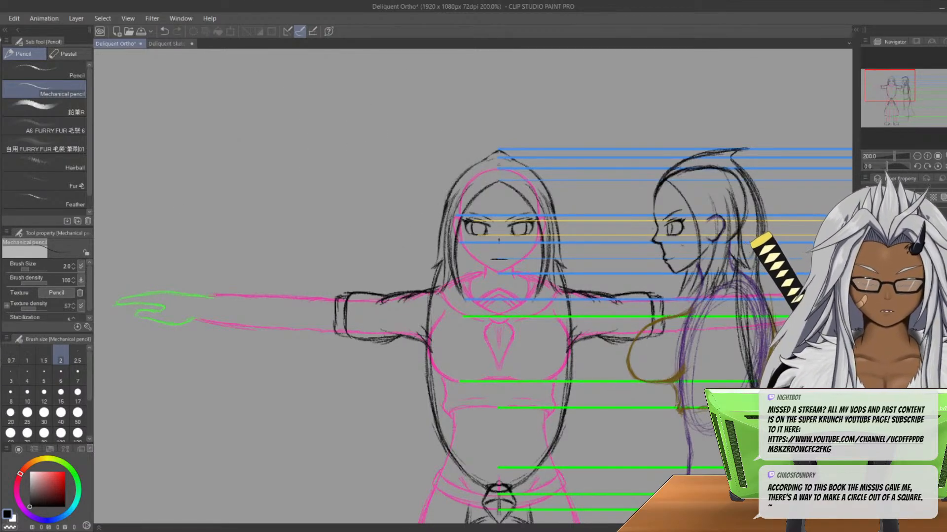
- Sketch the side view's lower leg in brown, running the front and back contours from below the skirt hem to the ankle
{"action": "middle_click_drag", "start_coordinate": [493, 444], "coordinate": [444, 150]}
{"action": "middle_click_drag", "start_coordinate": [474, 316], "coordinate": [387, 219]}
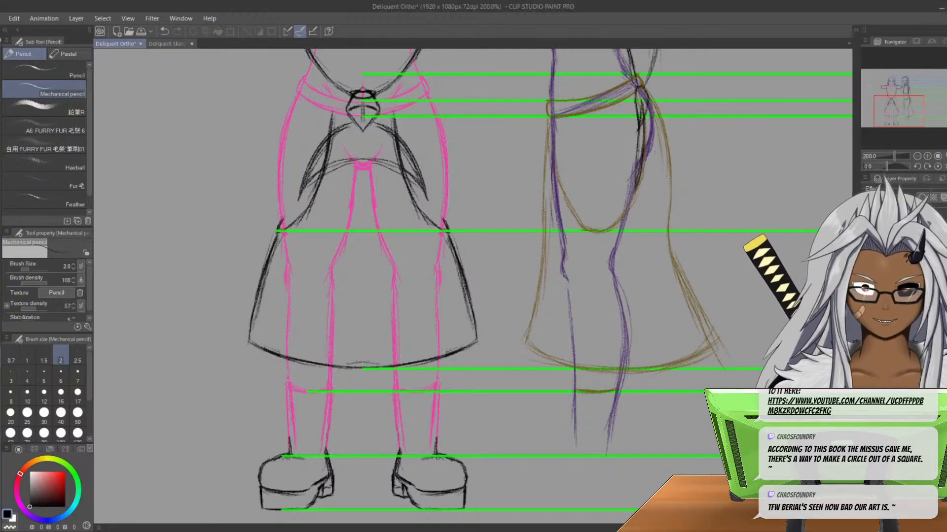
{"action": "middle_click_drag", "start_coordinate": [275, 257], "coordinate": [138, 104]}
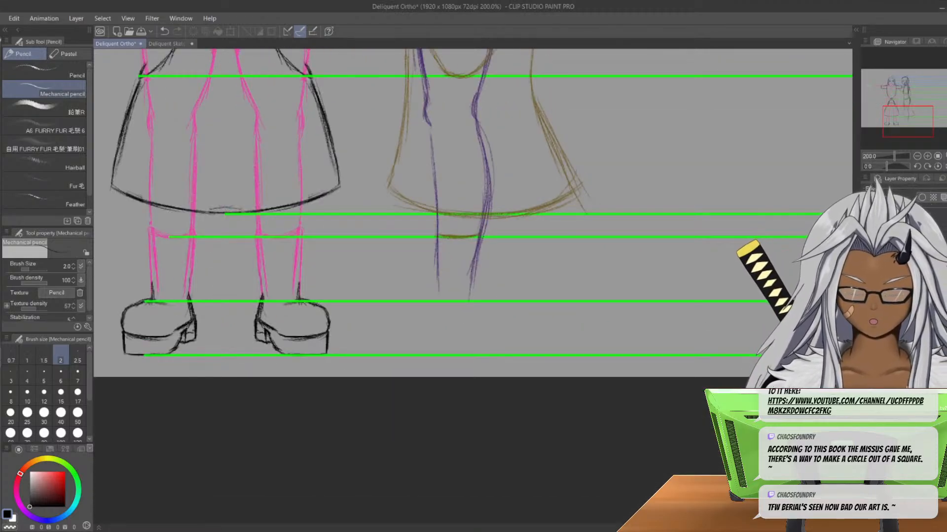
{"action": "scroll", "coordinate": [138, 104], "scroll_direction": "up", "scroll_amount": 2}
{"action": "middle_click_drag", "start_coordinate": [462, 375], "coordinate": [296, 129]}
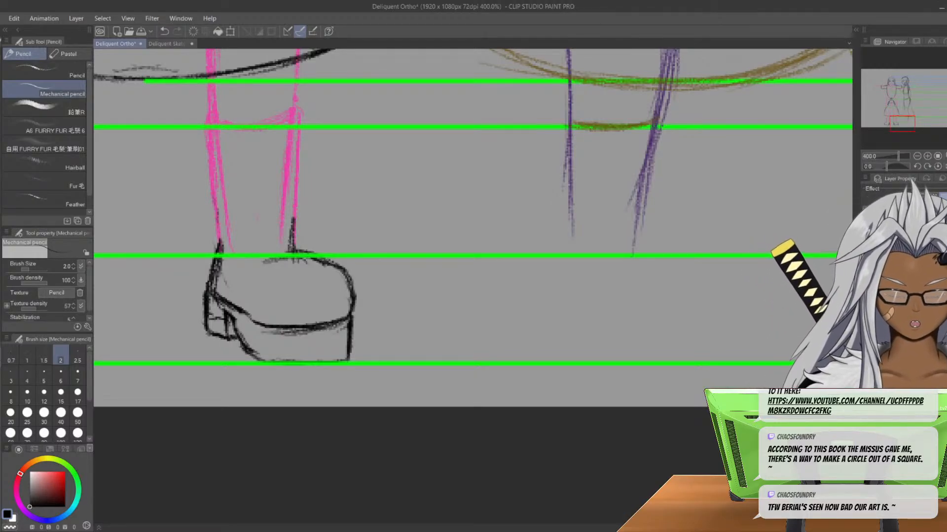
{"action": "left_click_drag", "start_coordinate": [568, 127], "coordinate": [568, 219]}
{"action": "mouse_move", "coordinate": [566, 252]}
{"action": "left_mouse_down"}
{"action": "mouse_move", "coordinate": [563, 178]}
{"action": "mouse_move", "coordinate": [572, 241]}
{"action": "left_mouse_up"}
{"action": "left_click_drag", "start_coordinate": [657, 129], "coordinate": [644, 254]}
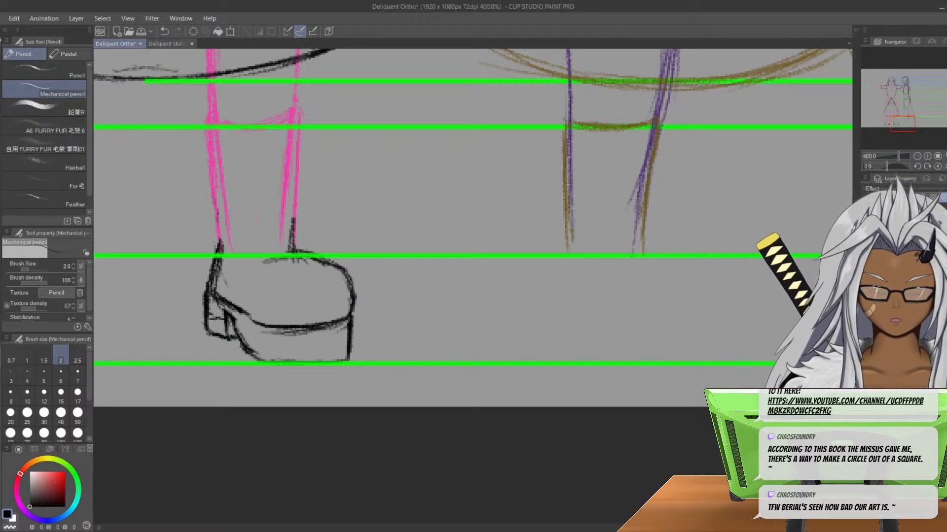
{"action": "middle_click_drag", "start_coordinate": [643, 255], "coordinate": [624, 171]}
{"action": "left_click_drag", "start_coordinate": [626, 158], "coordinate": [625, 195]}
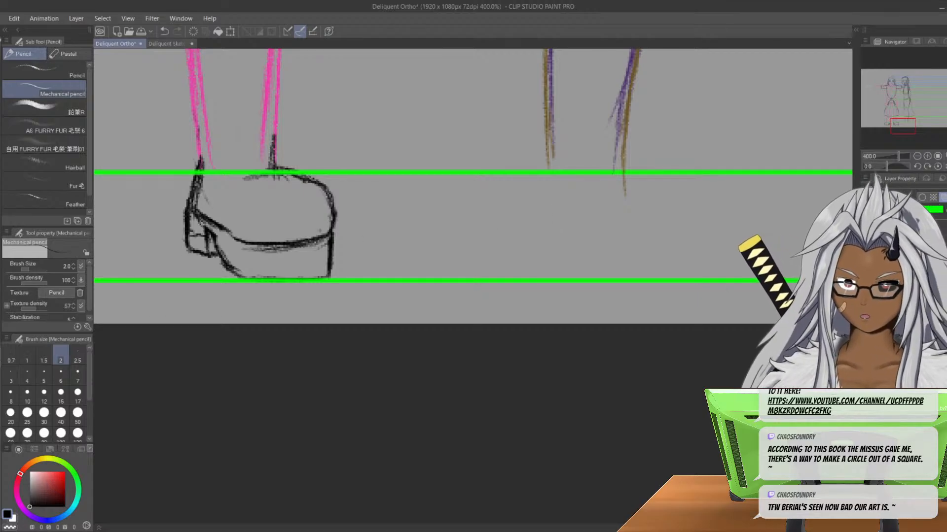
{"action": "left_click_drag", "start_coordinate": [185, 211], "coordinate": [627, 202]}
{"action": "left_click_drag", "start_coordinate": [187, 212], "coordinate": [355, 225]}
{"action": "key", "text": "ctrl+z"}
{"action": "key", "text": "ctrl+z"}
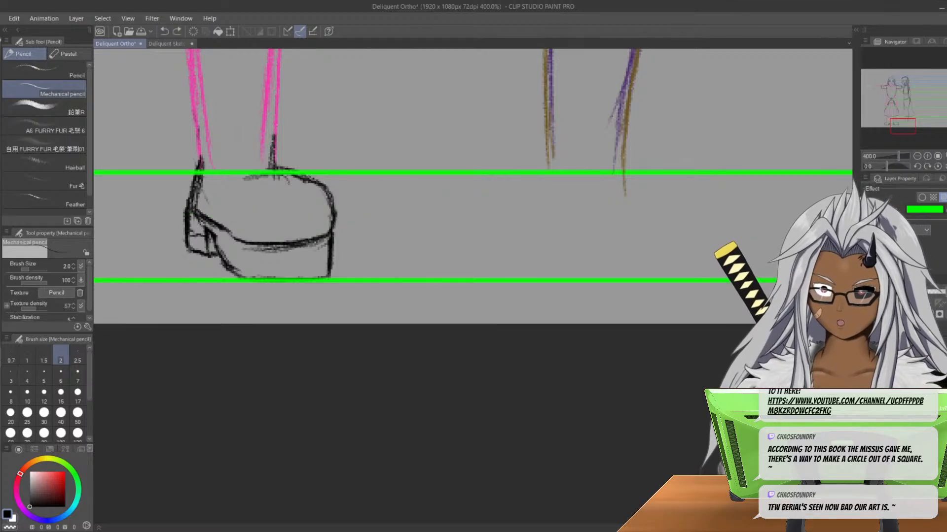
- Draw a thin straight green guide line from the front-view shoe's heel horizontally across the side view
{"action": "key", "text": "u"}
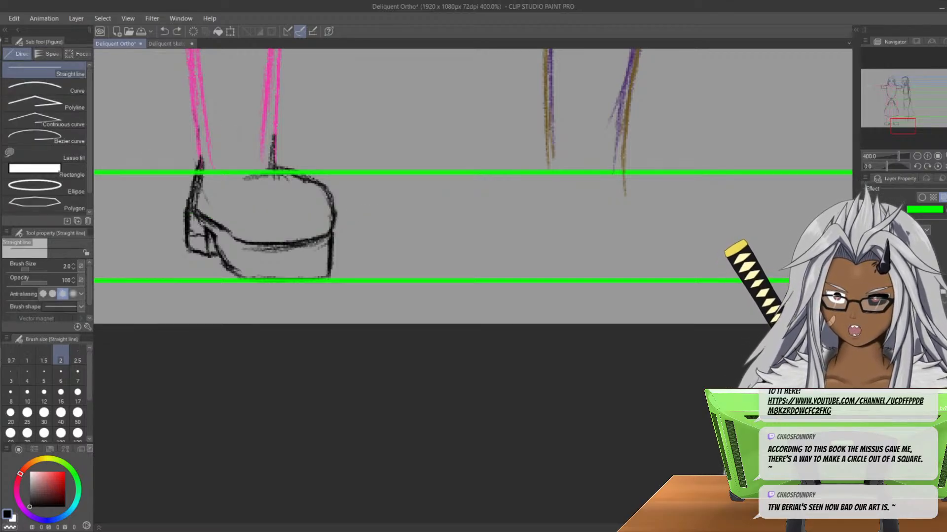
{"action": "left_click_drag", "start_coordinate": [187, 215], "coordinate": [851, 214]}
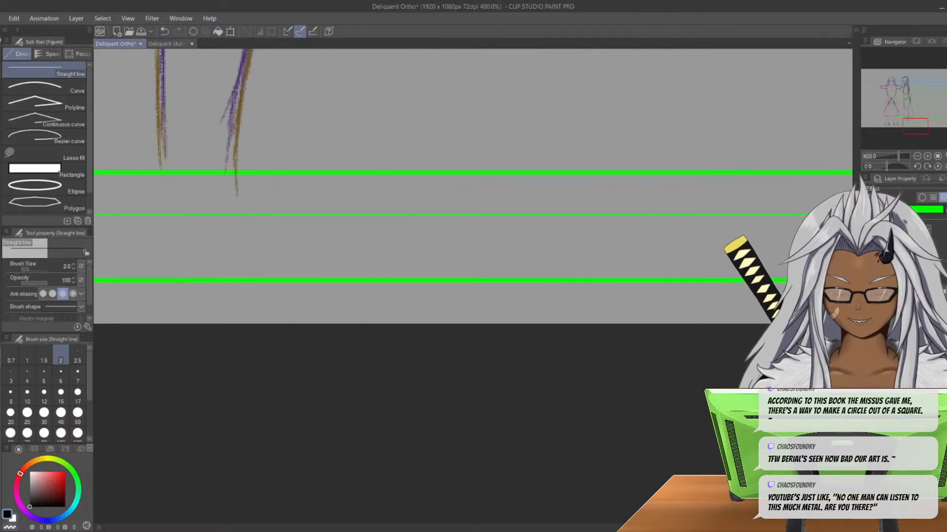
{"action": "scroll", "coordinate": [340, 194], "scroll_direction": "down", "scroll_amount": 3}
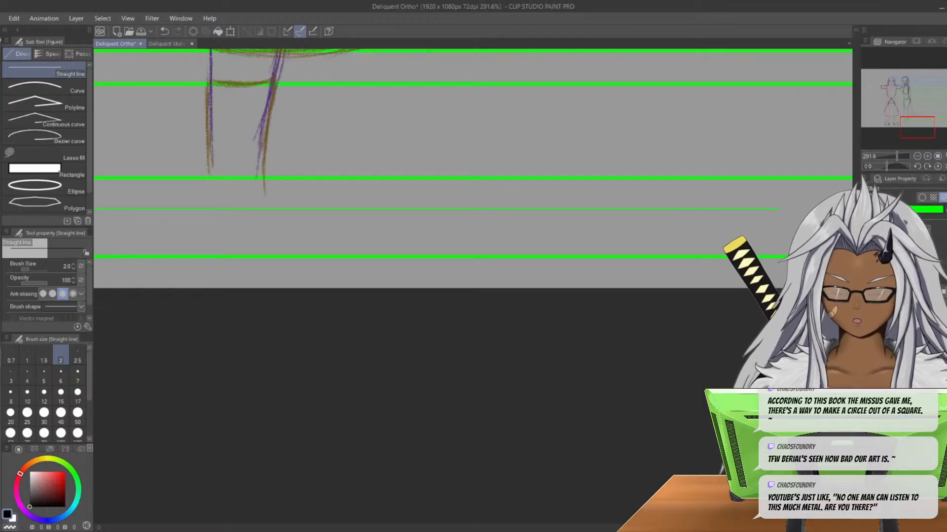
{"action": "middle_click_drag", "start_coordinate": [340, 194], "coordinate": [671, 223]}
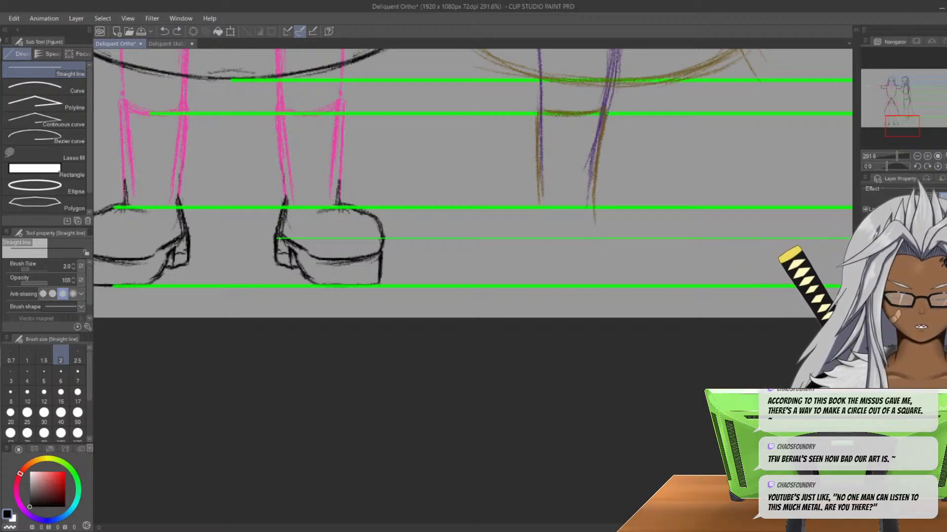
- Sketch the side-view shoe's upper in brown, with a curved heel, rounded toe and flat underside below the ankle
{"action": "key", "text": "p"}
{"action": "left_click_drag", "start_coordinate": [592, 202], "coordinate": [595, 247]}
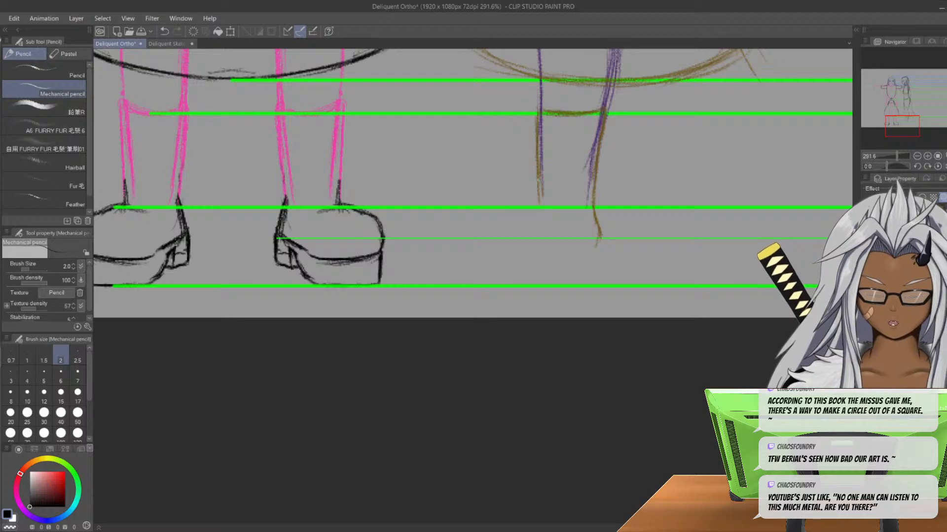
{"action": "left_click_drag", "start_coordinate": [593, 194], "coordinate": [602, 242]}
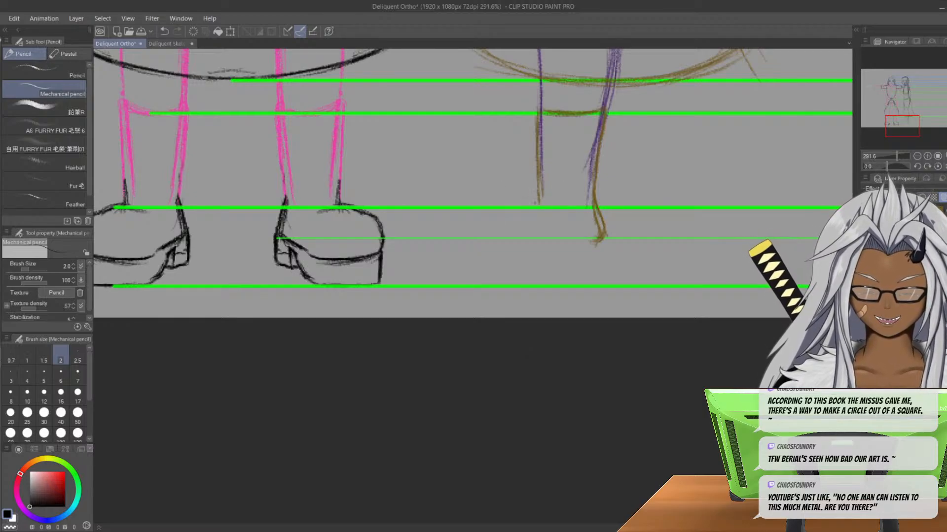
{"action": "mouse_move", "coordinate": [535, 207]}
{"action": "left_mouse_down"}
{"action": "mouse_move", "coordinate": [495, 217]}
{"action": "mouse_move", "coordinate": [483, 240]}
{"action": "mouse_move", "coordinate": [487, 253]}
{"action": "mouse_move", "coordinate": [527, 257]}
{"action": "left_mouse_up"}
{"action": "mouse_move", "coordinate": [487, 224]}
{"action": "left_mouse_down"}
{"action": "mouse_move", "coordinate": [479, 242]}
{"action": "mouse_move", "coordinate": [503, 254]}
{"action": "mouse_move", "coordinate": [606, 251]}
{"action": "mouse_move", "coordinate": [577, 256]}
{"action": "left_mouse_up"}
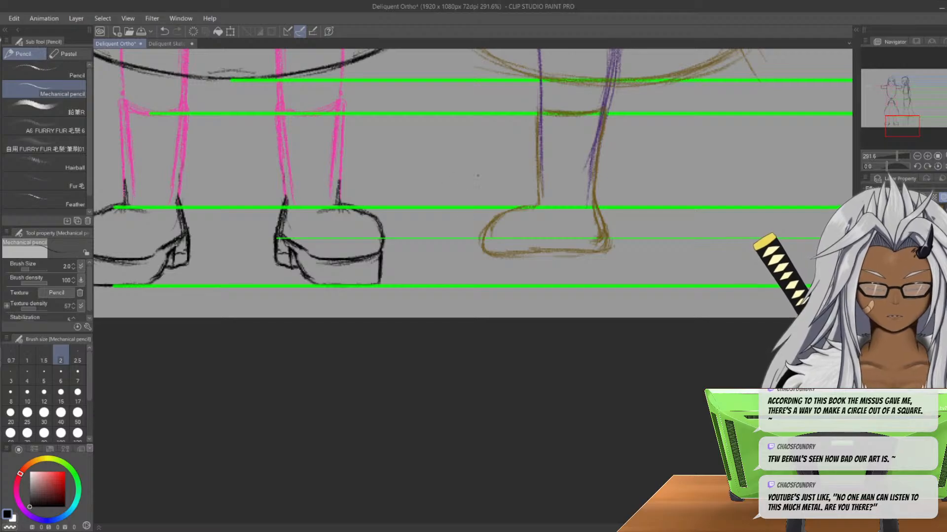
{"action": "left_click_drag", "start_coordinate": [500, 218], "coordinate": [537, 201]}
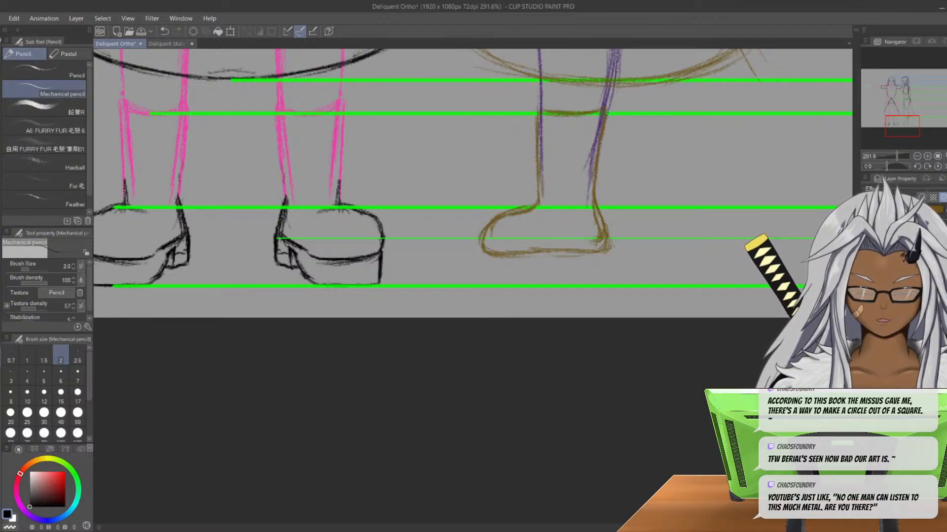
- Add a thick platform sole and a block heel beneath the side-view shoe, reaching down to the ground guide line
{"action": "mouse_move", "coordinate": [482, 252]}
{"action": "left_mouse_down"}
{"action": "mouse_move", "coordinate": [482, 281]}
{"action": "mouse_move", "coordinate": [548, 271]}
{"action": "left_mouse_up"}
{"action": "mouse_move", "coordinate": [514, 285]}
{"action": "left_mouse_down"}
{"action": "mouse_move", "coordinate": [579, 259]}
{"action": "mouse_move", "coordinate": [584, 283]}
{"action": "mouse_move", "coordinate": [605, 282]}
{"action": "left_mouse_up"}
{"action": "mouse_move", "coordinate": [607, 252]}
{"action": "left_mouse_down"}
{"action": "mouse_move", "coordinate": [592, 283]}
{"action": "mouse_move", "coordinate": [577, 264]}
{"action": "mouse_move", "coordinate": [577, 286]}
{"action": "mouse_move", "coordinate": [587, 269]}
{"action": "mouse_move", "coordinate": [585, 280]}
{"action": "left_mouse_up"}
{"action": "key", "text": "e"}
{"action": "key", "text": "p"}
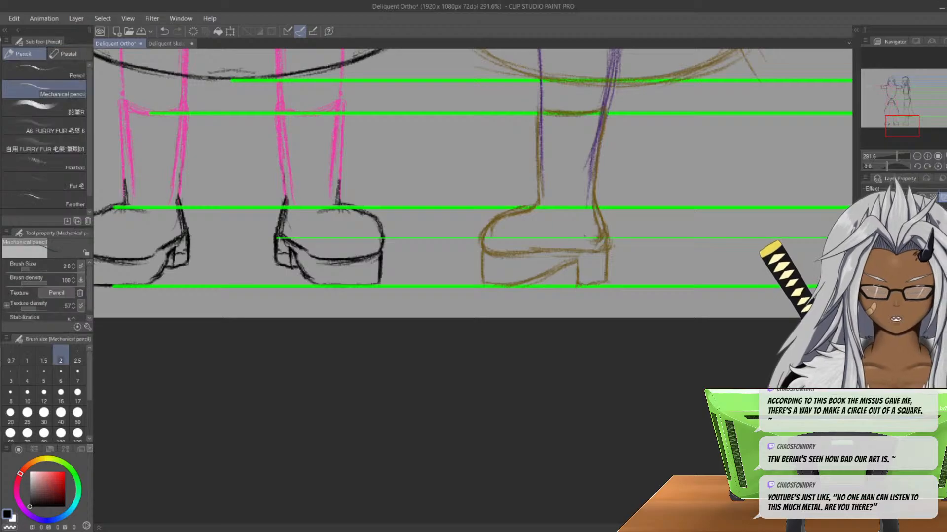
- Draw straight yellow guide lines from the front view's armpit and shoulder top horizontally across the side-view torso
{"action": "scroll", "coordinate": [455, 57], "scroll_direction": "down", "scroll_amount": 1}
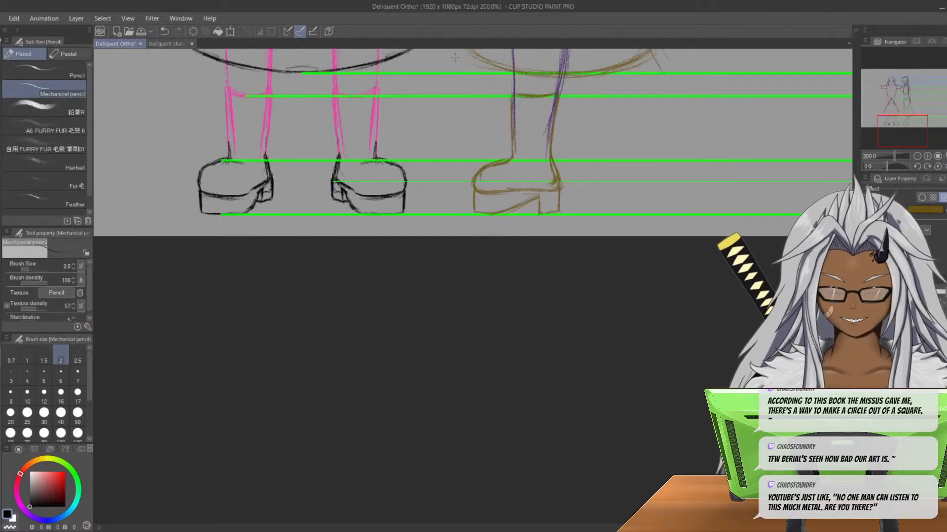
{"action": "middle_click_drag", "start_coordinate": [455, 58], "coordinate": [525, 242]}
{"action": "middle_click_drag", "start_coordinate": [493, 123], "coordinate": [483, 413]}
{"action": "middle_click_drag", "start_coordinate": [493, 222], "coordinate": [496, 383]}
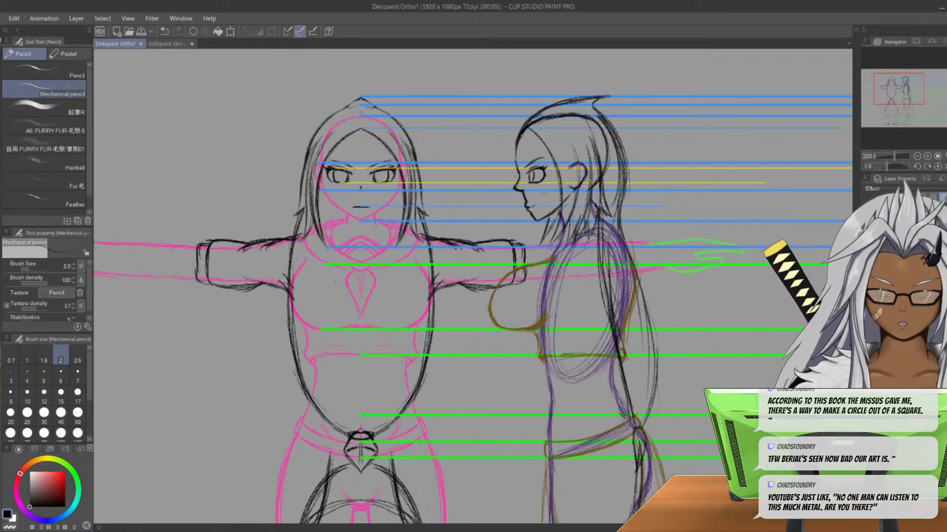
{"action": "scroll", "coordinate": [350, 276], "scroll_direction": "up", "scroll_amount": 2}
{"action": "middle_click_drag", "start_coordinate": [496, 285], "coordinate": [383, 278]}
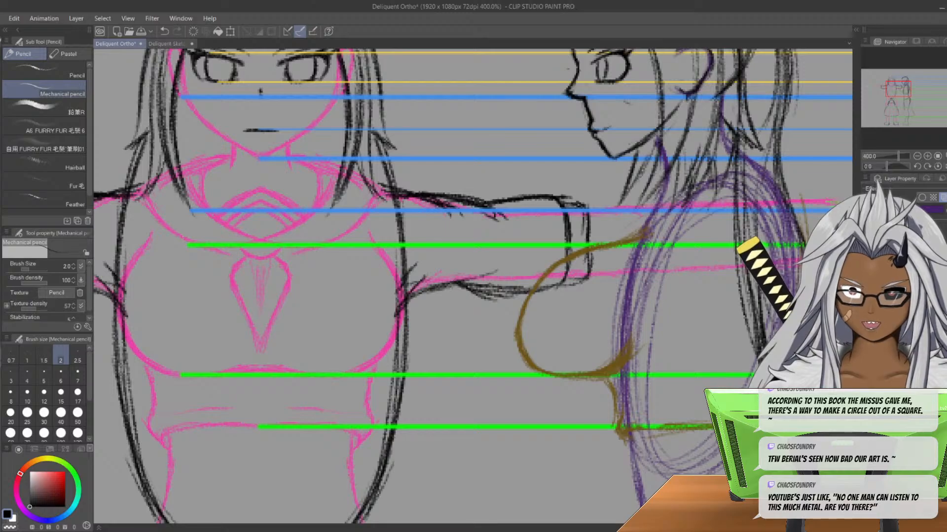
{"action": "key", "text": "u"}
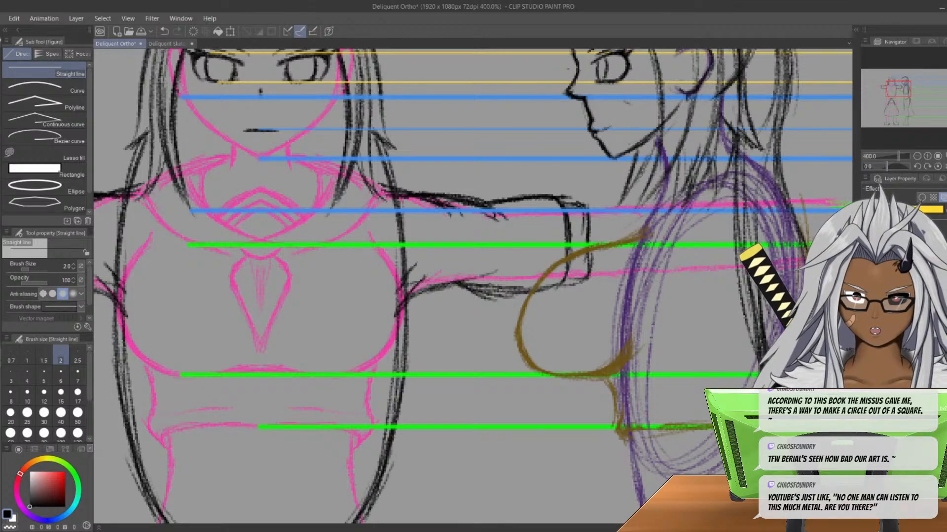
{"action": "mouse_move", "coordinate": [399, 295]}
{"action": "left_mouse_down"}
{"action": "mouse_move", "coordinate": [838, 295]}
{"action": "mouse_move", "coordinate": [757, 295]}
{"action": "left_mouse_up"}
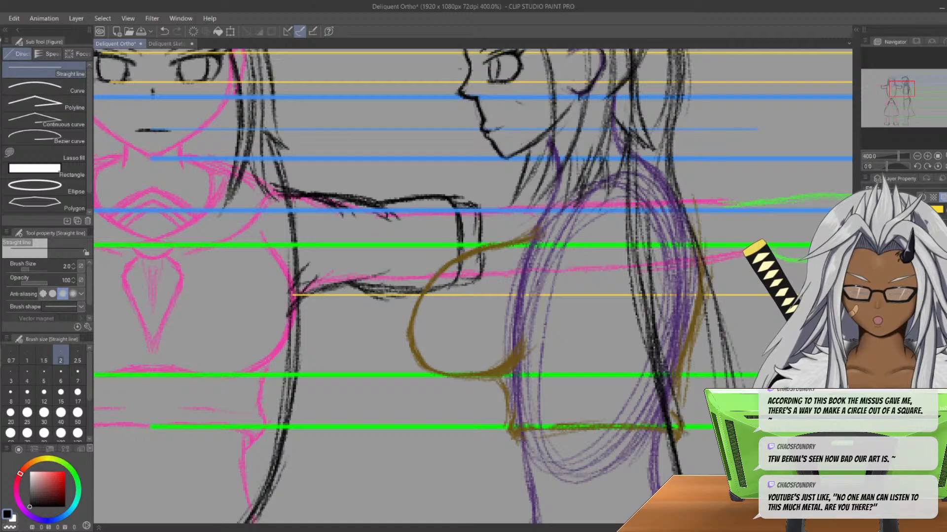
{"action": "left_click_drag", "start_coordinate": [270, 189], "coordinate": [816, 190]}
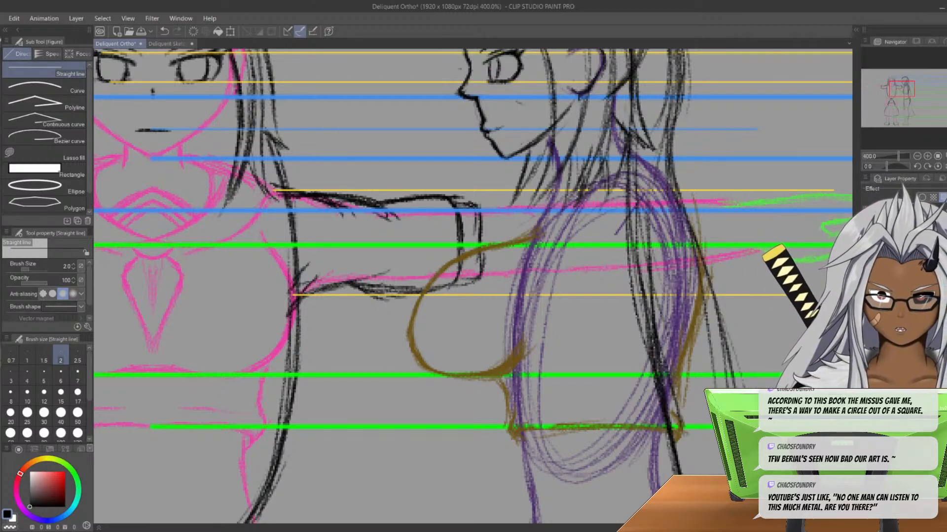
{"action": "key", "text": "ctrl+z"}
- Sketch a purple shoulder circle on the side-view upper torso, fitted between the two yellow guide lines
{"action": "key", "text": "p"}
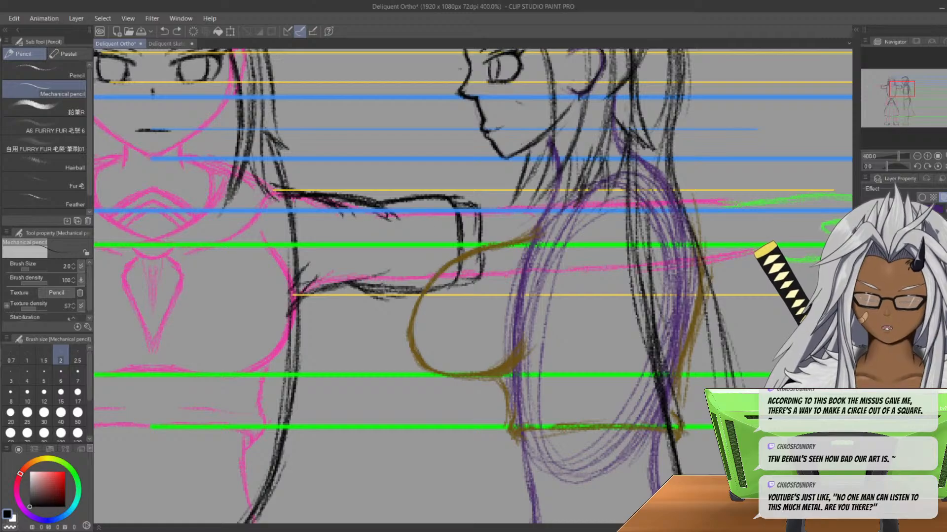
{"action": "mouse_move", "coordinate": [644, 196]}
{"action": "left_mouse_down"}
{"action": "mouse_move", "coordinate": [619, 214]}
{"action": "mouse_move", "coordinate": [603, 271]}
{"action": "left_mouse_up"}
{"action": "left_click_drag", "start_coordinate": [616, 207], "coordinate": [605, 267]}
{"action": "mouse_move", "coordinate": [644, 193]}
{"action": "left_mouse_down"}
{"action": "mouse_move", "coordinate": [668, 199]}
{"action": "mouse_move", "coordinate": [680, 251]}
{"action": "left_mouse_up"}
{"action": "mouse_move", "coordinate": [665, 220]}
{"action": "left_mouse_down"}
{"action": "mouse_move", "coordinate": [679, 274]}
{"action": "mouse_move", "coordinate": [668, 295]}
{"action": "mouse_move", "coordinate": [610, 291]}
{"action": "left_mouse_up"}
{"action": "mouse_move", "coordinate": [611, 241]}
{"action": "left_mouse_down"}
{"action": "mouse_move", "coordinate": [642, 296]}
{"action": "mouse_move", "coordinate": [665, 281]}
{"action": "left_mouse_up"}
{"action": "left_click_drag", "start_coordinate": [657, 191], "coordinate": [607, 238]}
{"action": "left_click_drag", "start_coordinate": [671, 256], "coordinate": [667, 274]}
{"action": "mouse_move", "coordinate": [612, 222]}
{"action": "left_mouse_down"}
{"action": "mouse_move", "coordinate": [661, 200]}
{"action": "mouse_move", "coordinate": [657, 272]}
{"action": "left_mouse_up"}
{"action": "mouse_move", "coordinate": [616, 203]}
{"action": "left_mouse_down"}
{"action": "mouse_move", "coordinate": [626, 196]}
{"action": "mouse_move", "coordinate": [652, 282]}
{"action": "left_mouse_up"}
{"action": "left_click_drag", "start_coordinate": [612, 252], "coordinate": [656, 279]}
{"action": "left_click_drag", "start_coordinate": [664, 198], "coordinate": [606, 247]}
{"action": "left_click_drag", "start_coordinate": [666, 268], "coordinate": [619, 291]}
{"action": "left_click_drag", "start_coordinate": [603, 231], "coordinate": [620, 282]}
{"action": "left_click_drag", "start_coordinate": [637, 191], "coordinate": [665, 276]}
{"action": "left_click_drag", "start_coordinate": [604, 234], "coordinate": [604, 243]}
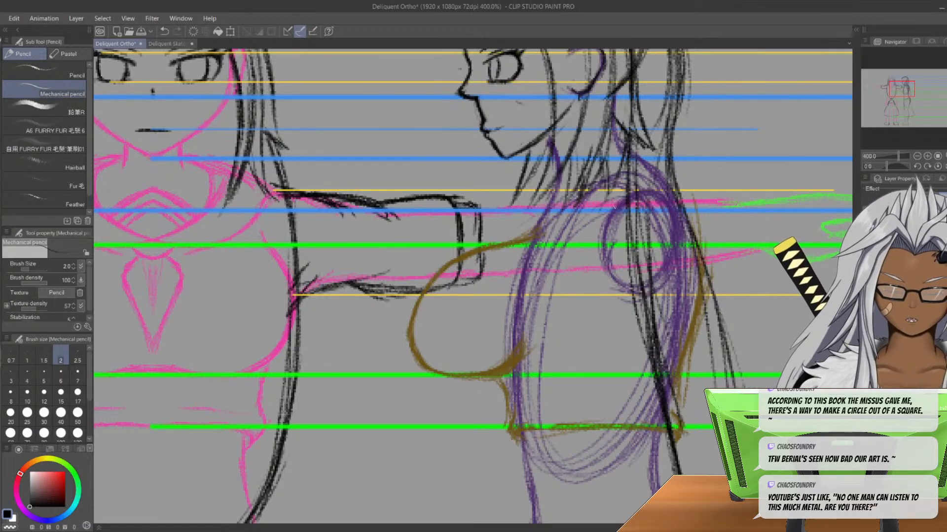
{"action": "left_click_drag", "start_coordinate": [620, 196], "coordinate": [600, 248]}
{"action": "mouse_move", "coordinate": [603, 216]}
{"action": "left_mouse_down"}
{"action": "mouse_move", "coordinate": [636, 190]}
{"action": "mouse_move", "coordinate": [601, 271]}
{"action": "mouse_move", "coordinate": [658, 289]}
{"action": "mouse_move", "coordinate": [683, 255]}
{"action": "left_mouse_up"}
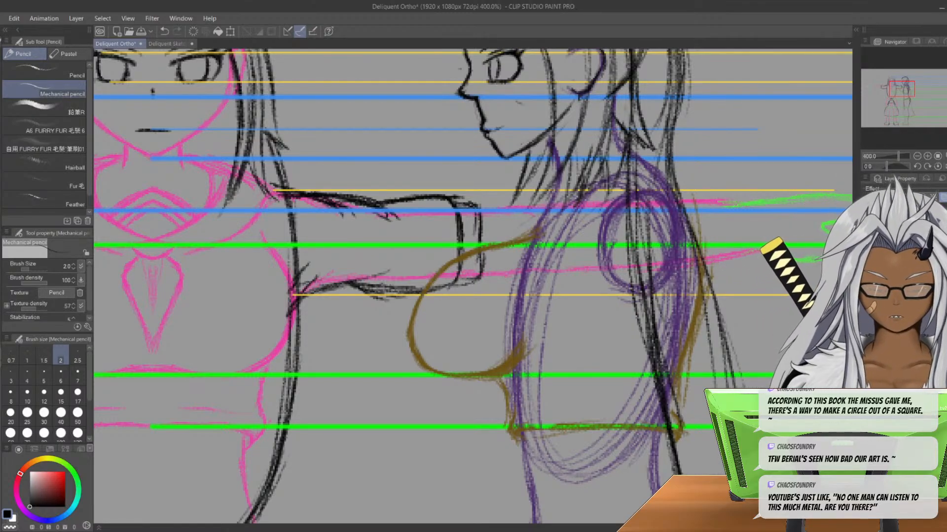
- Hide the guide lines and move the side-view figure horizontally away, clear of the front view's outstretched arm
{"action": "scroll", "coordinate": [617, 149], "scroll_direction": "down", "scroll_amount": 4}
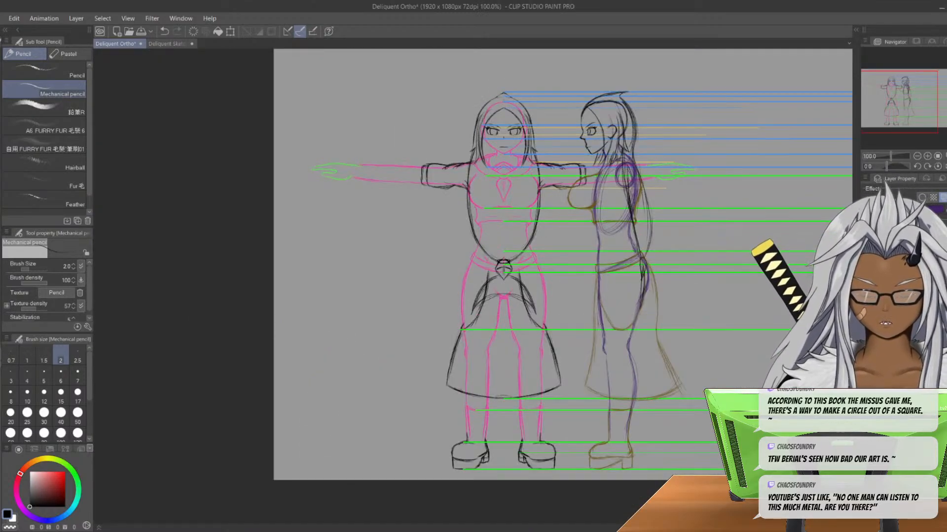
{"action": "middle_click_drag", "start_coordinate": [617, 150], "coordinate": [503, 107]}
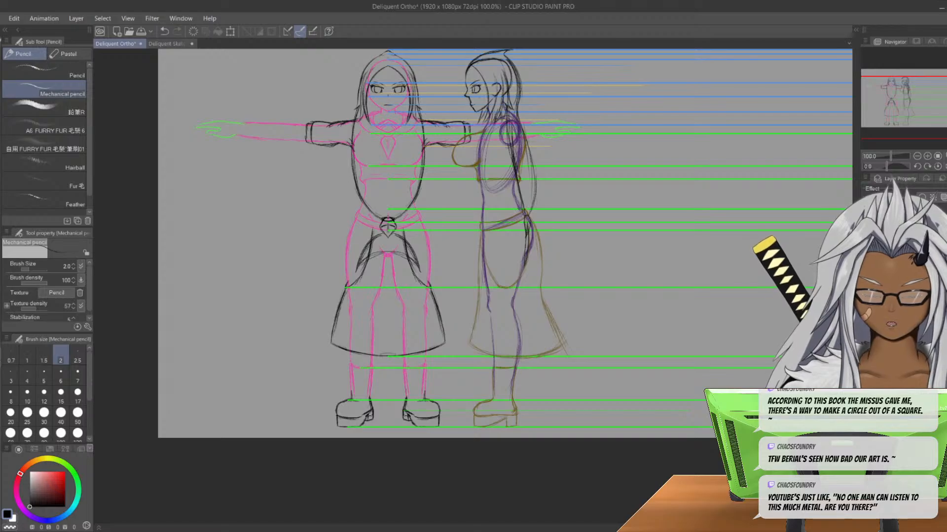
{"action": "key", "text": "k"}
{"action": "left_click_drag", "start_coordinate": [498, 221], "coordinate": [732, 222]}
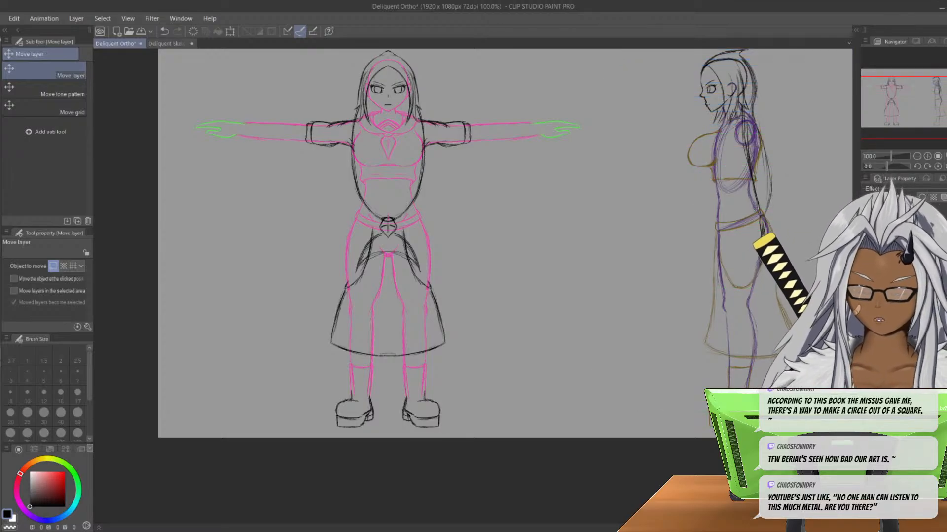
{"action": "left_click_drag", "start_coordinate": [730, 222], "coordinate": [688, 222]}
{"action": "scroll", "coordinate": [530, 138], "scroll_direction": "down", "scroll_amount": 3}
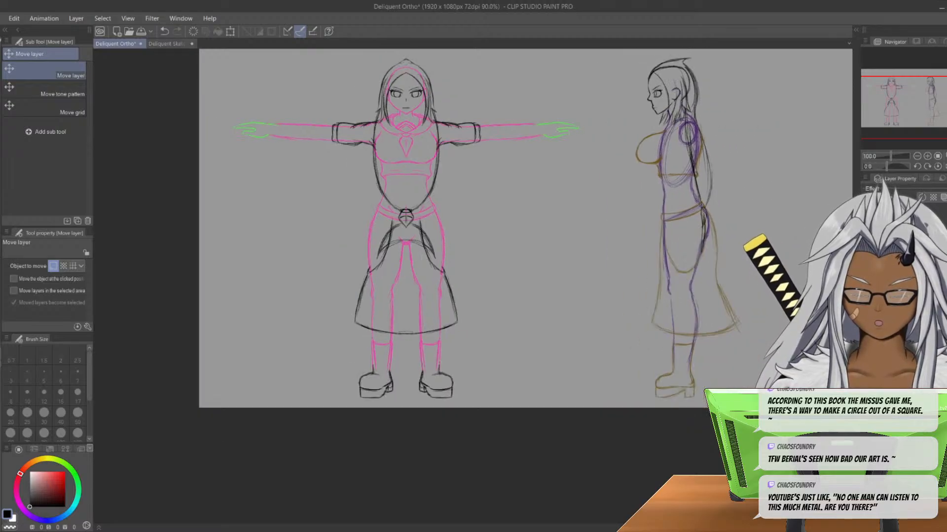
{"action": "scroll", "coordinate": [552, 114], "scroll_direction": "up", "scroll_amount": 3}
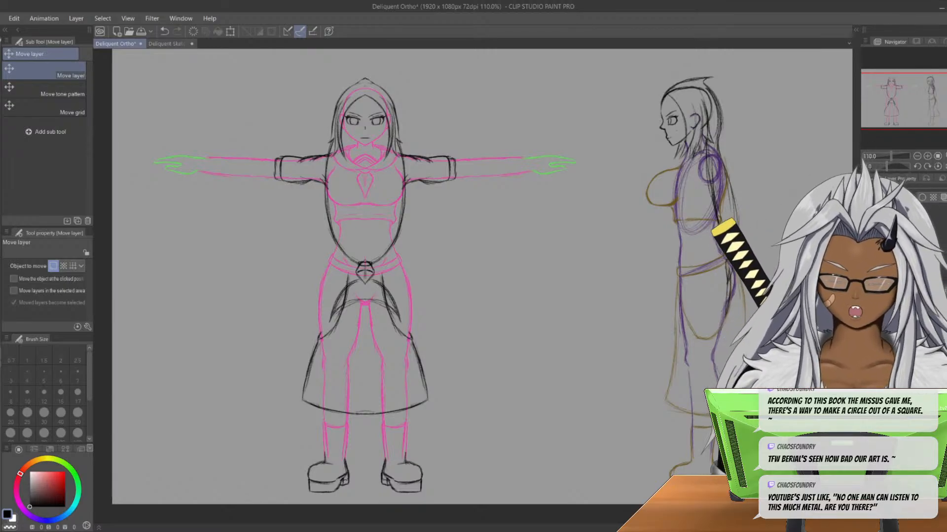
{"action": "scroll", "coordinate": [657, 86], "scroll_direction": "up", "scroll_amount": 4}
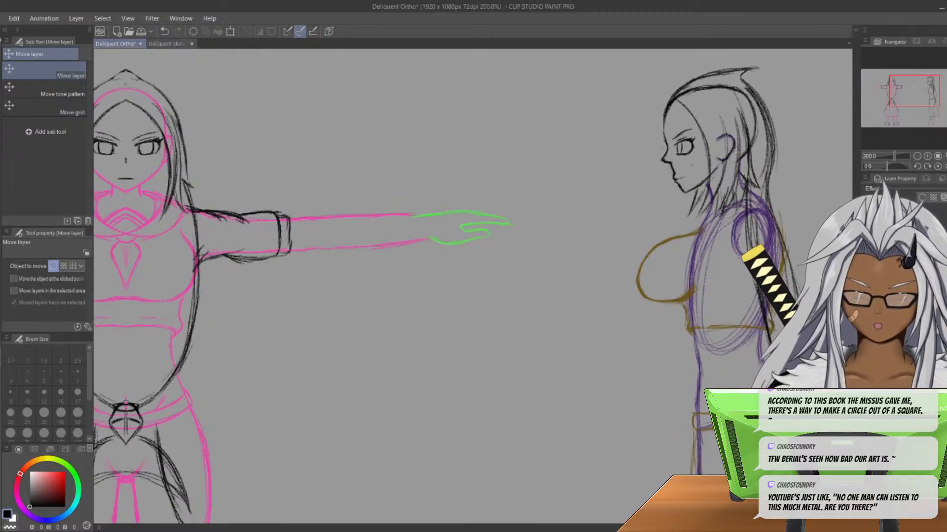
{"action": "scroll", "coordinate": [650, 89], "scroll_direction": "down", "scroll_amount": 4}
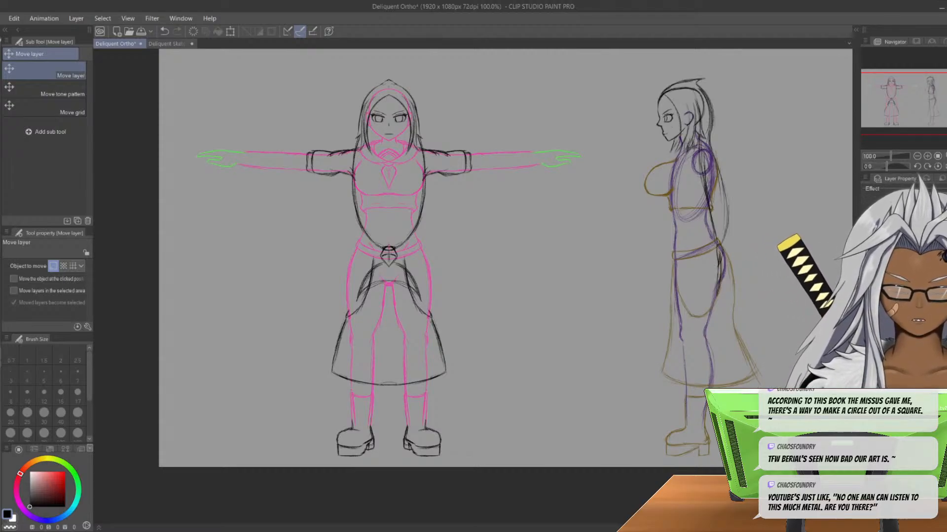
- Sketch the side view's long black hair flowing from the back of the head down behind the back to the waist
{"action": "scroll", "coordinate": [688, 200], "scroll_direction": "up", "scroll_amount": 2}
{"action": "scroll", "coordinate": [699, 123], "scroll_direction": "up", "scroll_amount": 1}
{"action": "middle_click_drag", "start_coordinate": [700, 124], "coordinate": [613, 221]}
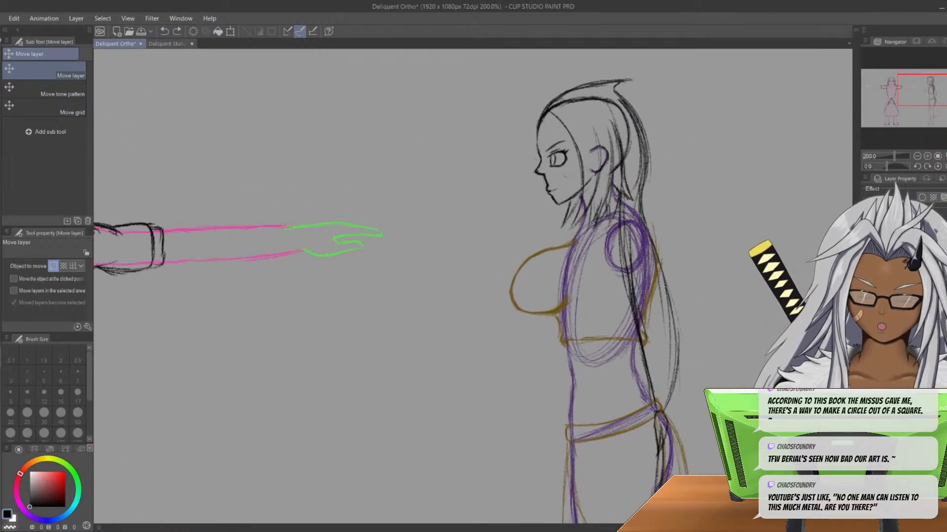
{"action": "key", "text": "p"}
{"action": "mouse_move", "coordinate": [626, 102]}
{"action": "left_mouse_down"}
{"action": "mouse_move", "coordinate": [655, 203]}
{"action": "mouse_move", "coordinate": [652, 191]}
{"action": "left_mouse_up"}
{"action": "left_click_drag", "start_coordinate": [650, 135], "coordinate": [655, 188]}
{"action": "left_click_drag", "start_coordinate": [631, 110], "coordinate": [649, 204]}
{"action": "left_click_drag", "start_coordinate": [654, 171], "coordinate": [648, 224]}
{"action": "left_click_drag", "start_coordinate": [655, 170], "coordinate": [659, 244]}
{"action": "left_click_drag", "start_coordinate": [646, 197], "coordinate": [669, 274]}
{"action": "left_click_drag", "start_coordinate": [651, 226], "coordinate": [679, 346]}
{"action": "left_click_drag", "start_coordinate": [679, 312], "coordinate": [680, 371]}
{"action": "mouse_move", "coordinate": [668, 271]}
{"action": "left_mouse_down"}
{"action": "mouse_move", "coordinate": [679, 337]}
{"action": "mouse_move", "coordinate": [668, 396]}
{"action": "left_mouse_up"}
{"action": "left_click_drag", "start_coordinate": [681, 333], "coordinate": [672, 393]}
{"action": "left_click_drag", "start_coordinate": [678, 291], "coordinate": [682, 365]}
{"action": "left_click_drag", "start_coordinate": [681, 366], "coordinate": [670, 402]}
{"action": "left_click_drag", "start_coordinate": [650, 199], "coordinate": [666, 253]}
{"action": "left_click_drag", "start_coordinate": [653, 186], "coordinate": [663, 257]}
{"action": "left_click_drag", "start_coordinate": [652, 159], "coordinate": [662, 220]}
{"action": "left_click_drag", "start_coordinate": [639, 116], "coordinate": [658, 203]}
{"action": "left_click_drag", "start_coordinate": [653, 138], "coordinate": [662, 199]}
{"action": "left_click_drag", "start_coordinate": [633, 109], "coordinate": [662, 186]}
{"action": "left_click_drag", "start_coordinate": [651, 144], "coordinate": [657, 161]}
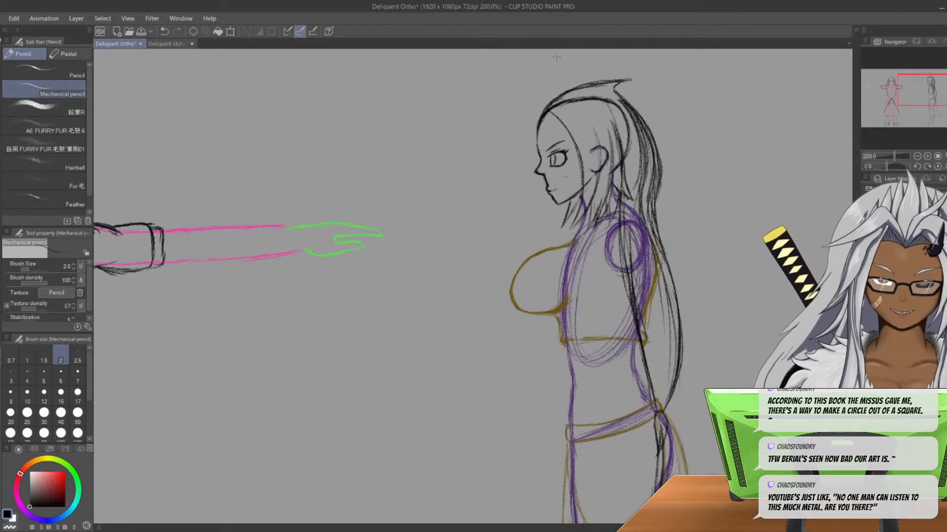
- Save the ortho drawing with both views
{"action": "mouse_move", "coordinate": [320, 361]}
{"action": "middle_mouse_down"}
{"action": "mouse_move", "coordinate": [601, 262]}
{"action": "mouse_move", "coordinate": [533, 293]}
{"action": "middle_mouse_up"}
{"action": "scroll", "coordinate": [487, 301], "scroll_direction": "down", "scroll_amount": 1}
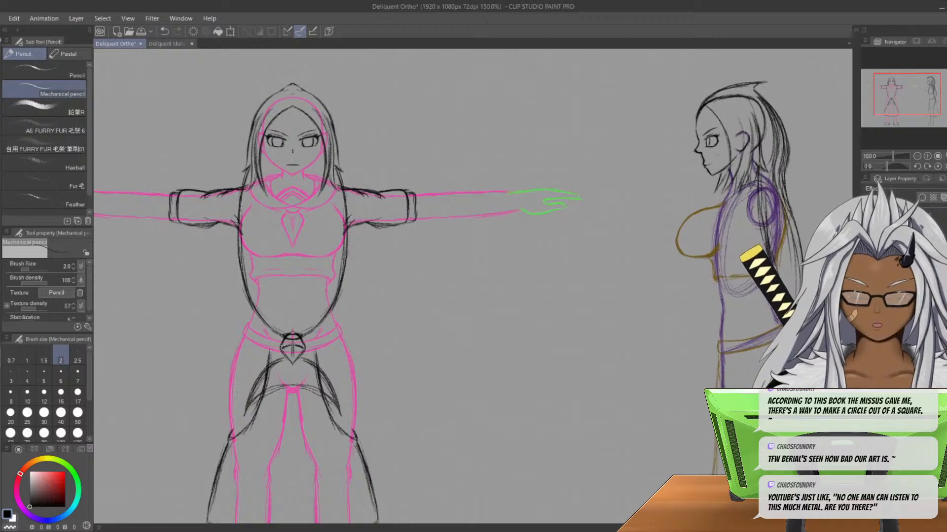
{"action": "middle_click_drag", "start_coordinate": [281, 239], "coordinate": [317, 165]}
{"action": "scroll", "coordinate": [316, 164], "scroll_direction": "down", "scroll_amount": 1}
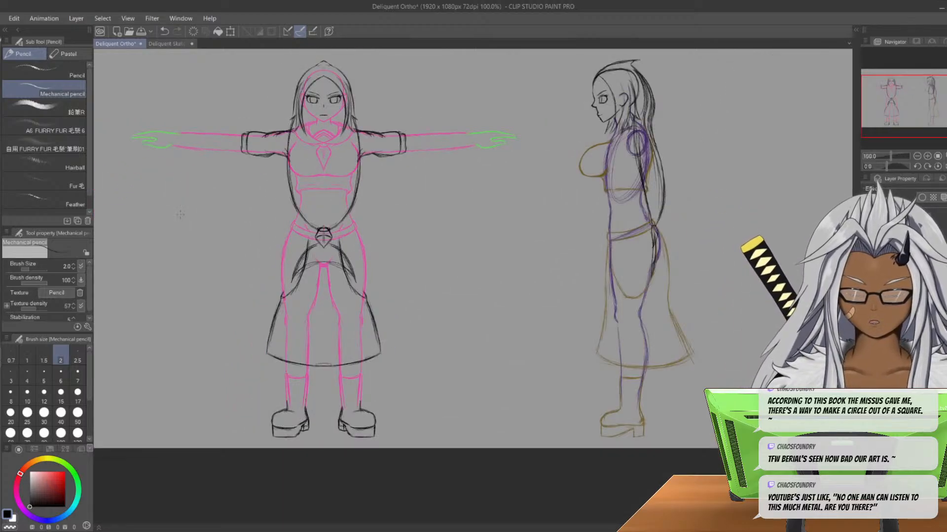
{"action": "middle_click_drag", "start_coordinate": [146, 188], "coordinate": [220, 231]}
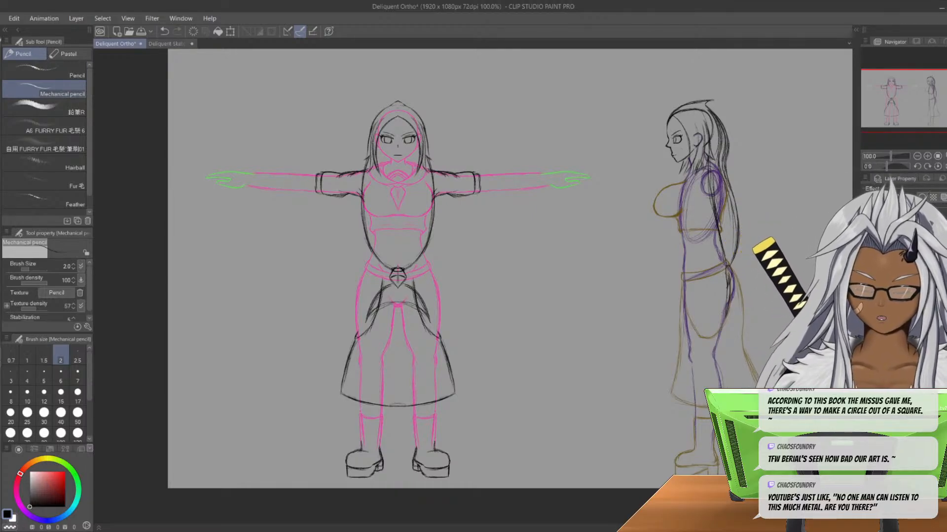
{"action": "key", "text": "m"}
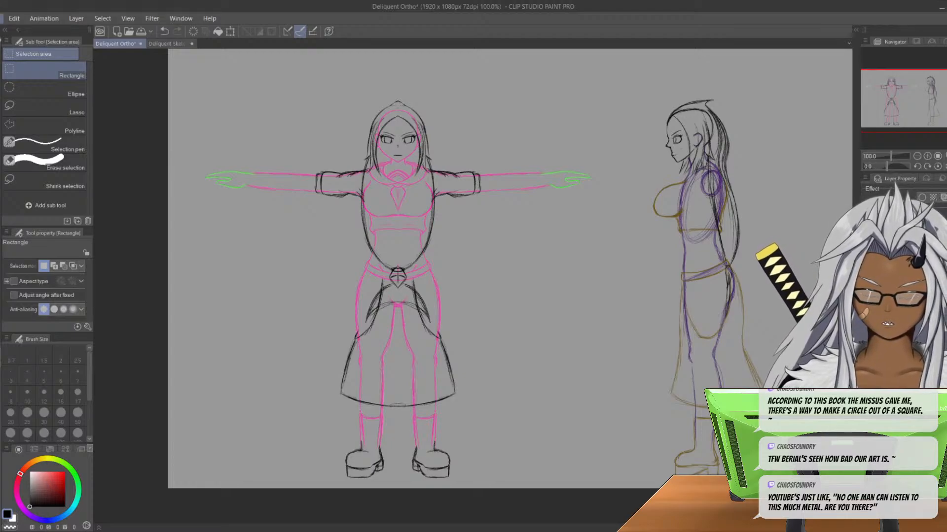
{"action": "key", "text": "ctrl+s"}
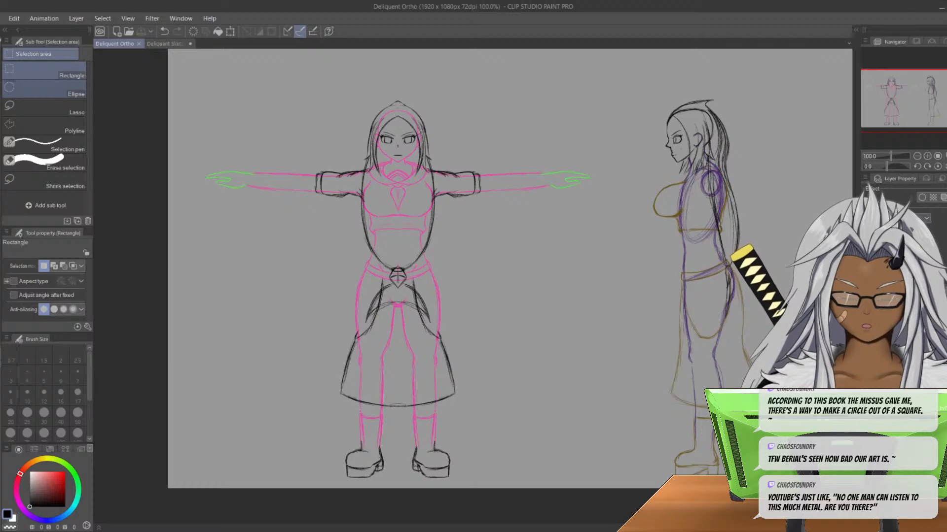
- Erase the lower ends of the front view's long hair outline where they cross the abdomen above the belt buckle
{"action": "key", "text": "ctrl+plus"}
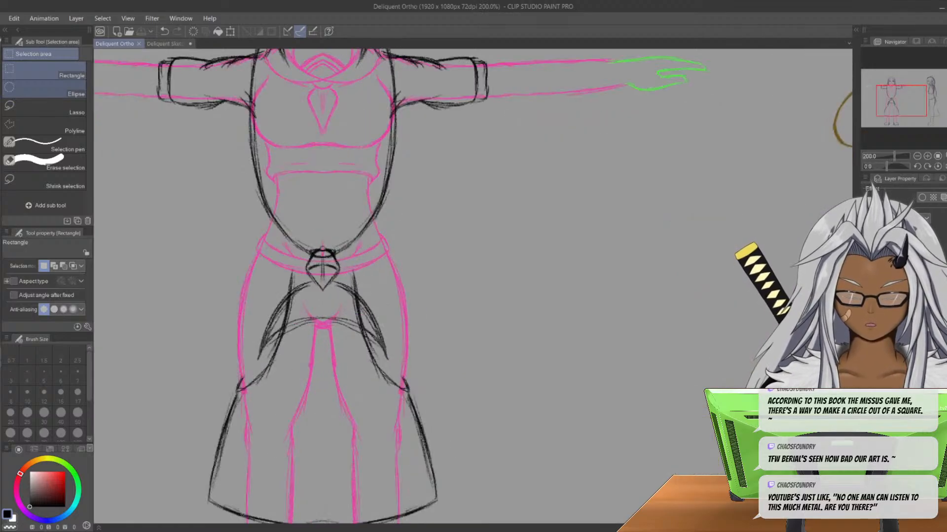
{"action": "middle_click_drag", "start_coordinate": [360, 222], "coordinate": [519, 340]}
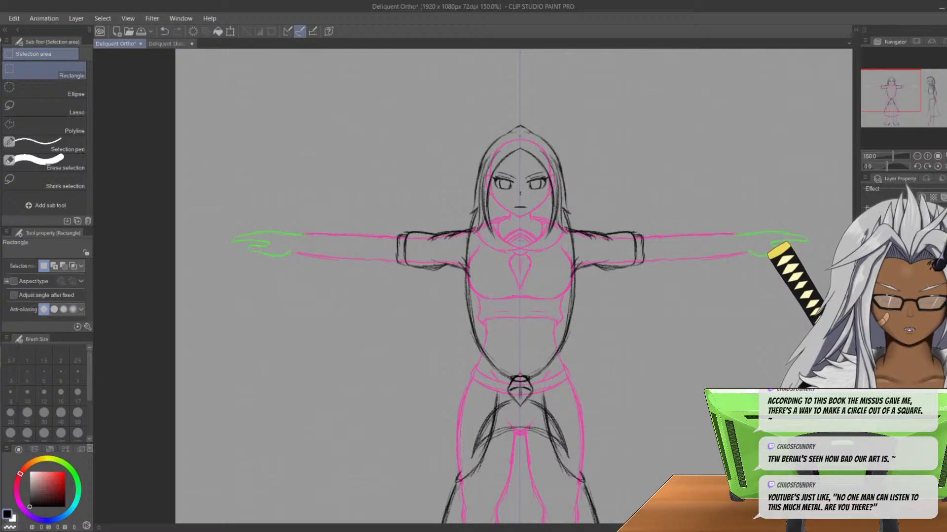
{"action": "scroll", "coordinate": [471, 287], "scroll_direction": "up", "scroll_amount": 1}
{"action": "key", "text": "e"}
{"action": "left_click_drag", "start_coordinate": [603, 229], "coordinate": [607, 248]}
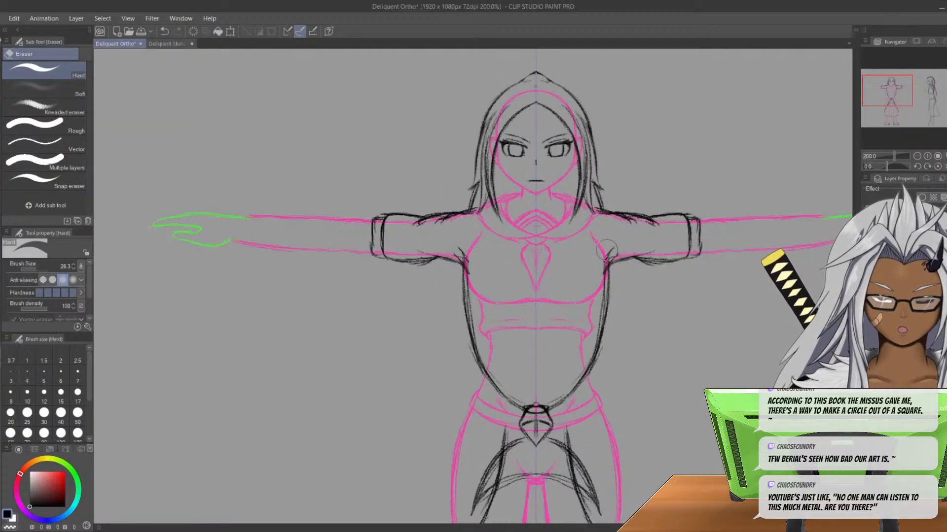
{"action": "mouse_move", "coordinate": [572, 390]}
{"action": "left_mouse_down"}
{"action": "mouse_move", "coordinate": [579, 379]}
{"action": "mouse_move", "coordinate": [552, 404]}
{"action": "left_mouse_up"}
{"action": "key", "text": "m"}
{"action": "middle_click_drag", "start_coordinate": [513, 375], "coordinate": [424, 323]}
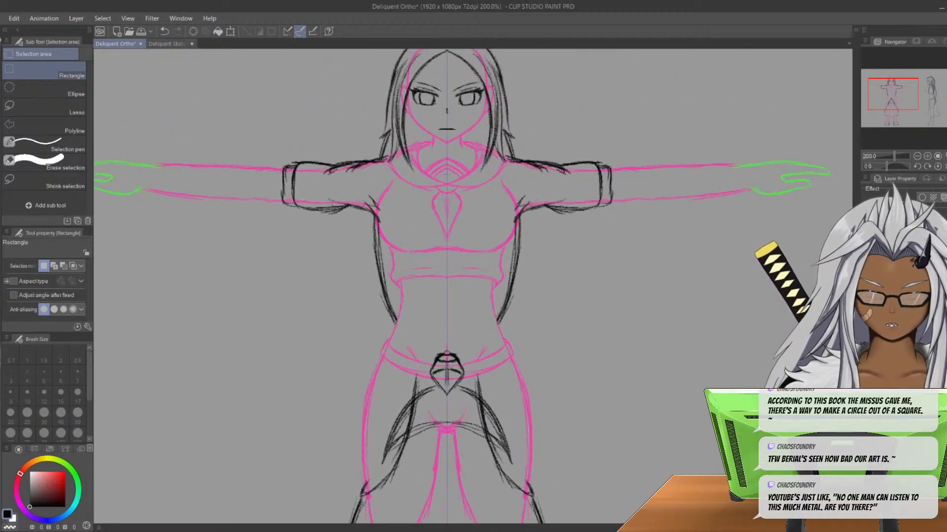
- Recolour the front view's pink body lines dark maroon and its hand lines dark green, and save the drawing
{"action": "scroll", "coordinate": [443, 414], "scroll_direction": "down", "scroll_amount": 1}
{"action": "mouse_move", "coordinate": [444, 414]}
{"action": "middle_mouse_down"}
{"action": "mouse_move", "coordinate": [453, 358]}
{"action": "mouse_move", "coordinate": [444, 226]}
{"action": "mouse_move", "coordinate": [409, 270]}
{"action": "mouse_move", "coordinate": [260, 248]}
{"action": "mouse_move", "coordinate": [306, 337]}
{"action": "middle_mouse_up"}
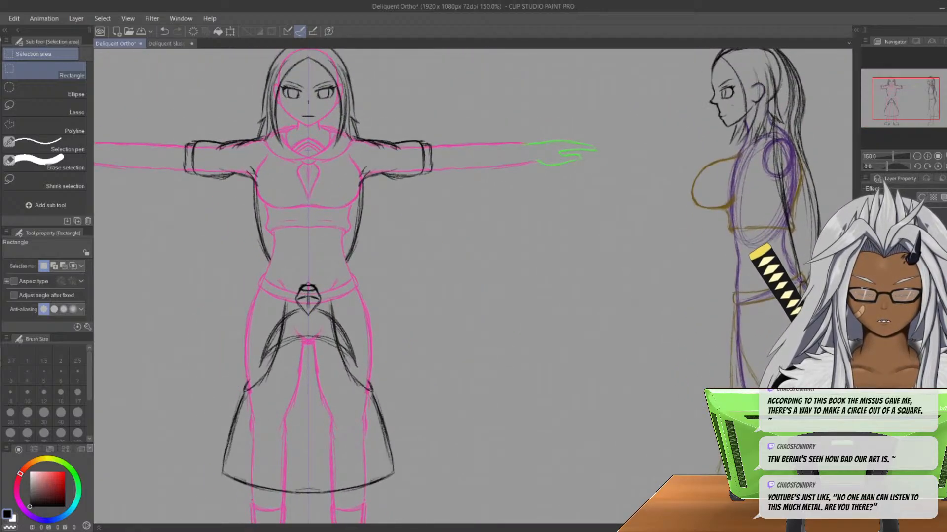
{"action": "middle_click_drag", "start_coordinate": [306, 337], "coordinate": [364, 353]}
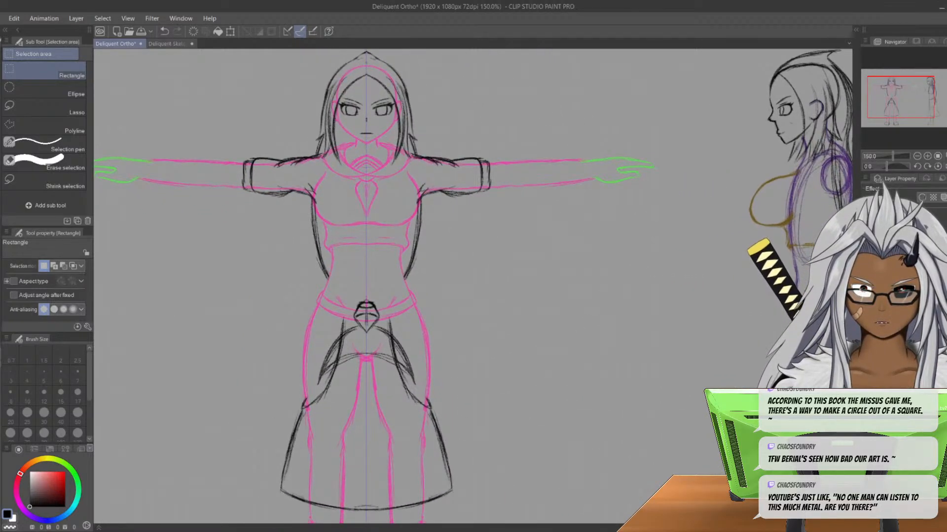
{"action": "scroll", "coordinate": [278, 343], "scroll_direction": "down", "scroll_amount": 1}
{"action": "middle_click_drag", "start_coordinate": [278, 343], "coordinate": [405, 284]}
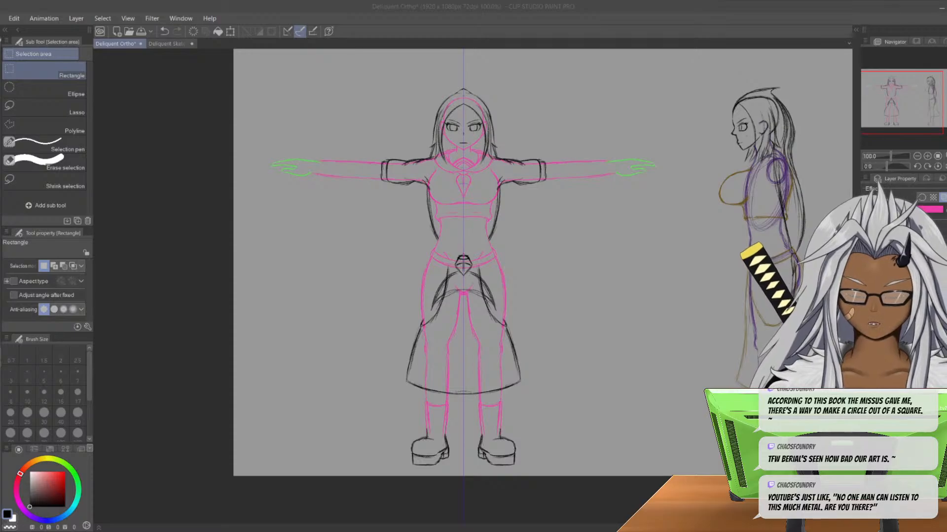
{"action": "key", "text": "Return"}
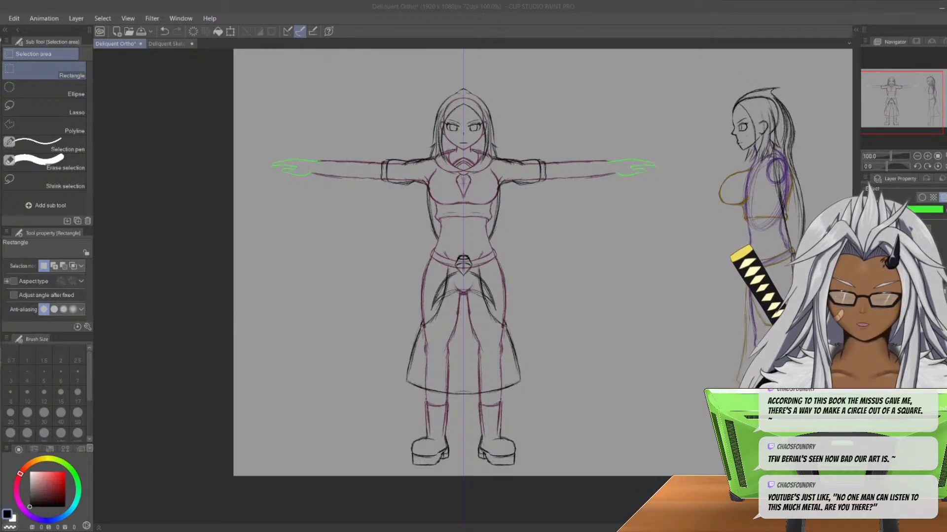
{"action": "key", "text": "Return"}
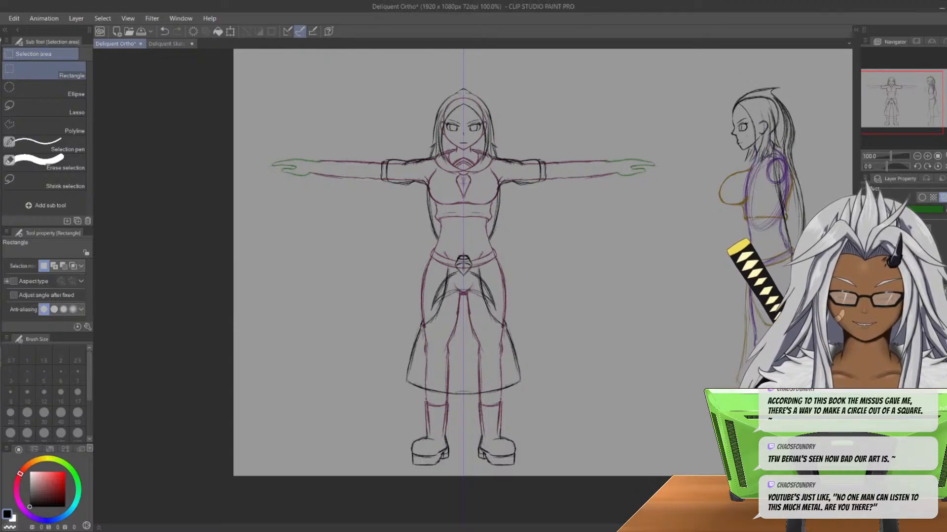
{"action": "middle_click_drag", "start_coordinate": [473, 266], "coordinate": [396, 286]}
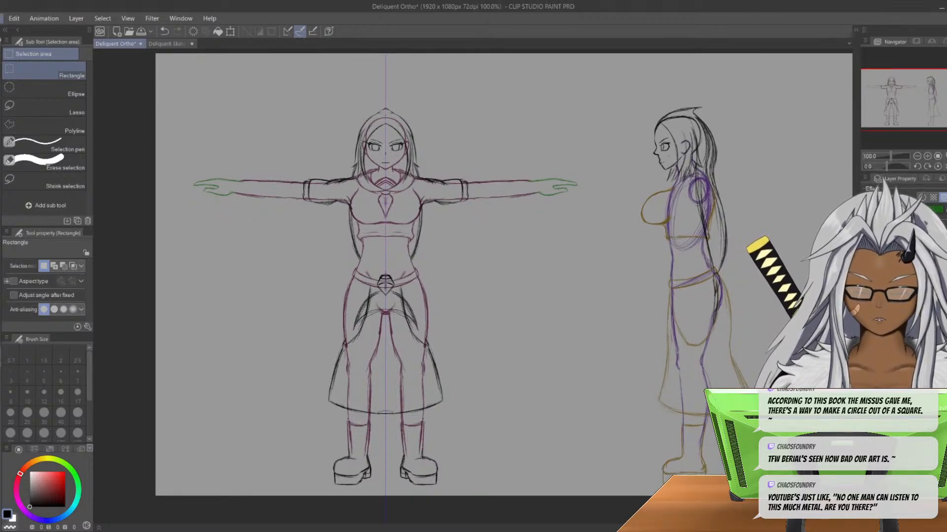
{"action": "key", "text": "ctrl+s"}
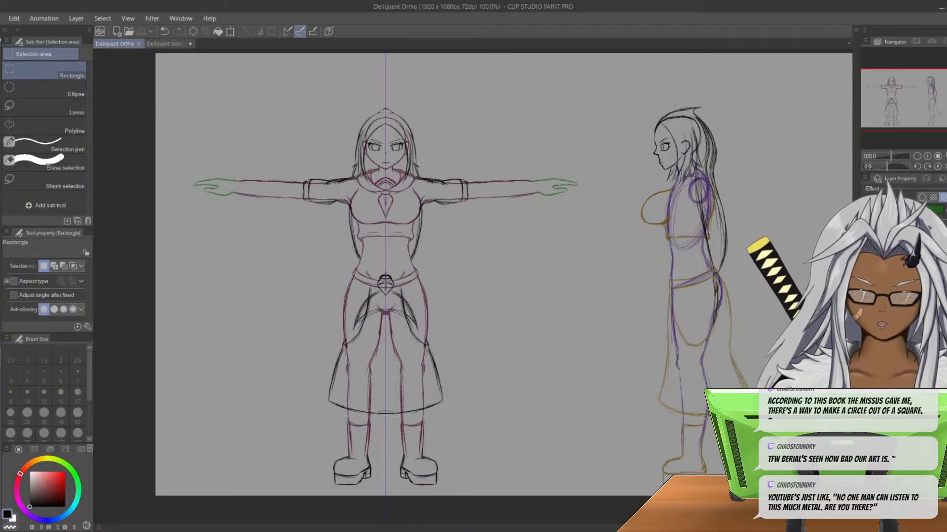
- Select the area outside the front view, move the side-view figure horizontally onto the front view, and clear the selection
{"action": "left_click_drag", "start_coordinate": [174, 97], "coordinate": [598, 485]}
{"action": "key", "text": "ctrl+z"}
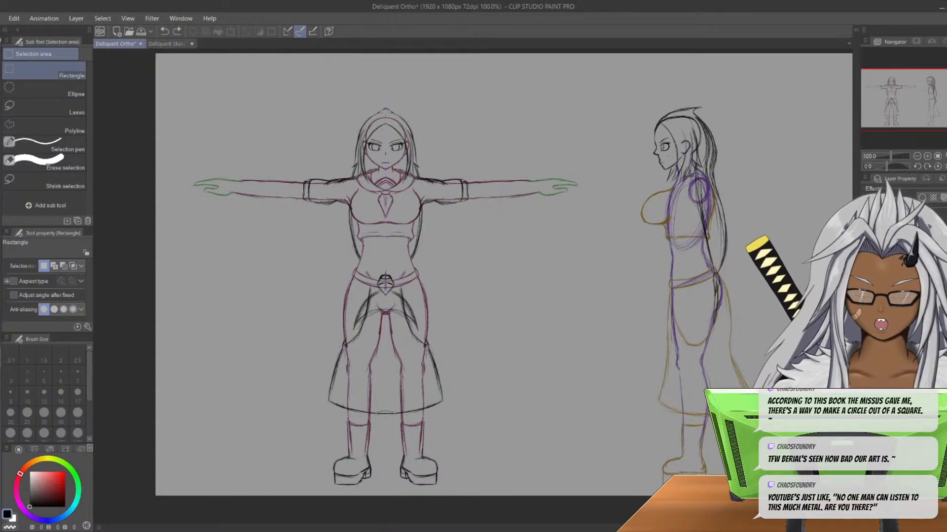
{"action": "left_click_drag", "start_coordinate": [185, 98], "coordinate": [602, 495]}
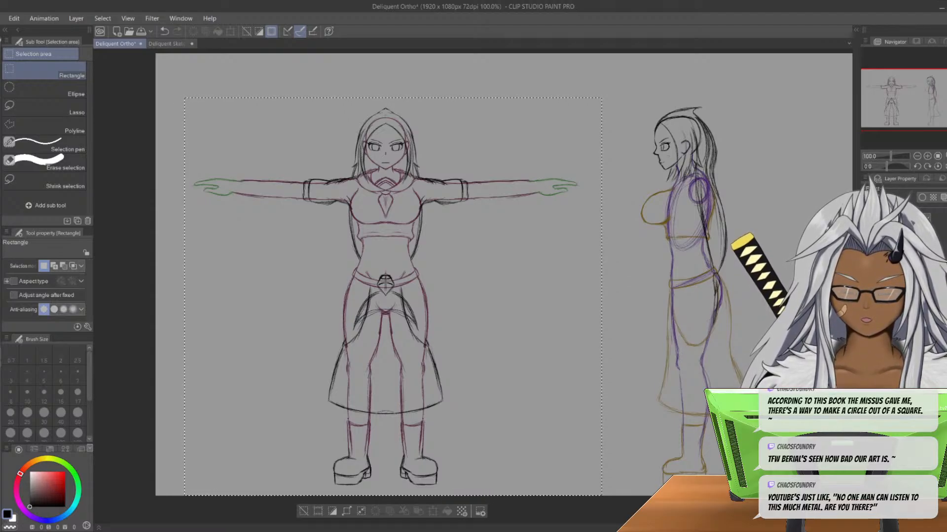
{"action": "key", "text": "ctrl+a"}
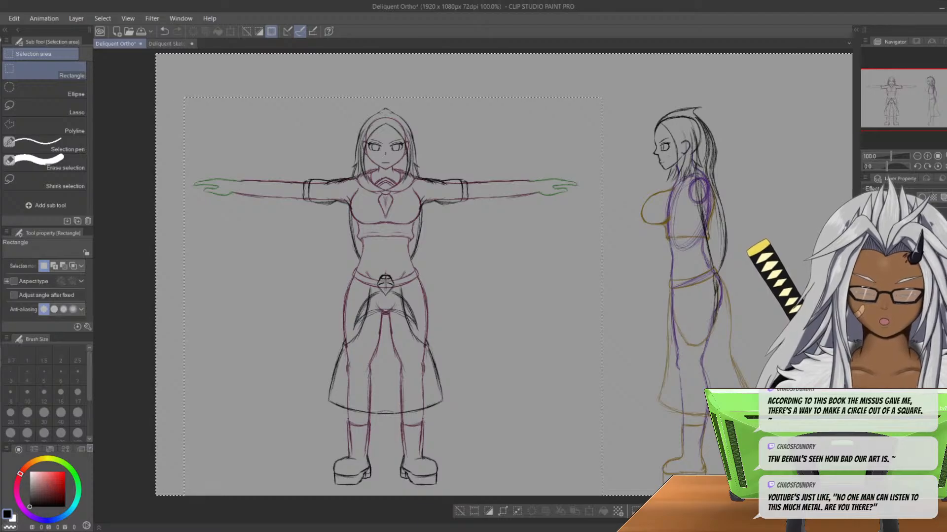
{"action": "key", "text": "k"}
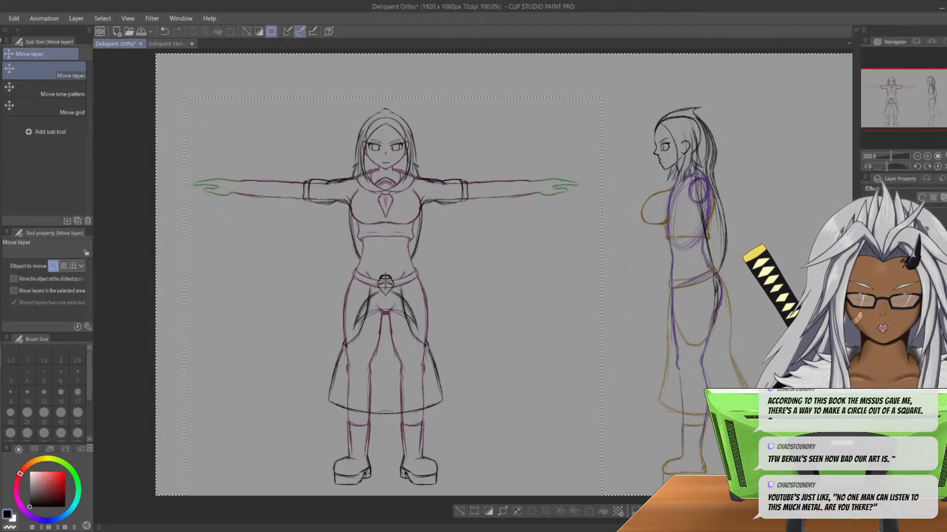
{"action": "left_click_drag", "start_coordinate": [685, 266], "coordinate": [387, 266], "text": "shift"}
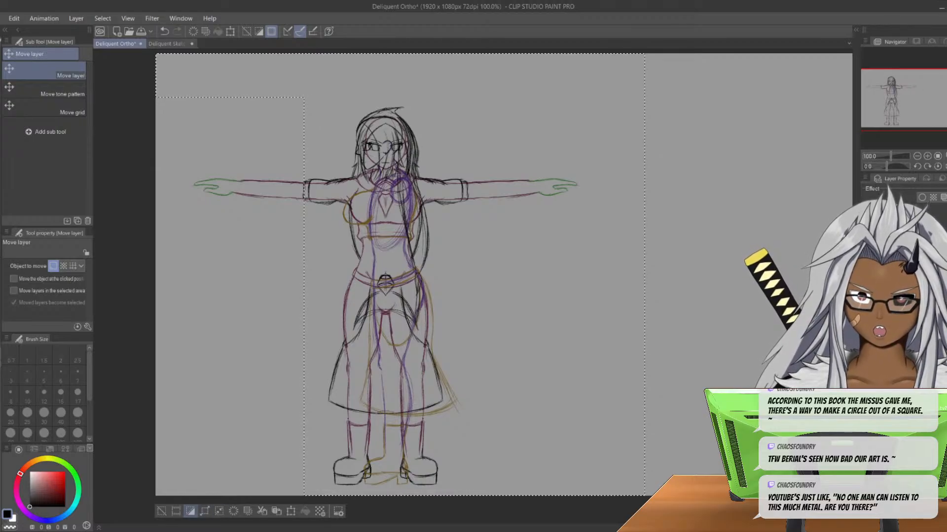
{"action": "key", "text": "ctrl+shift+i"}
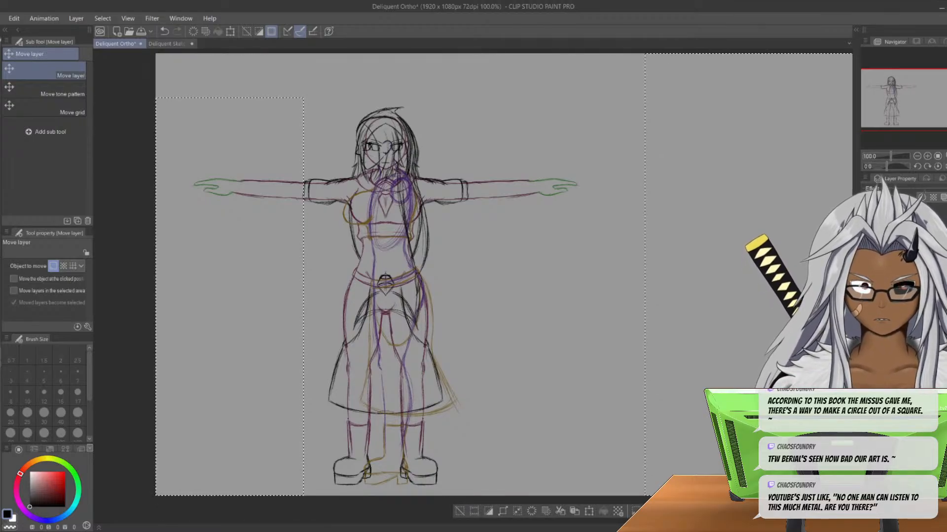
{"action": "key", "text": "ctrl+d"}
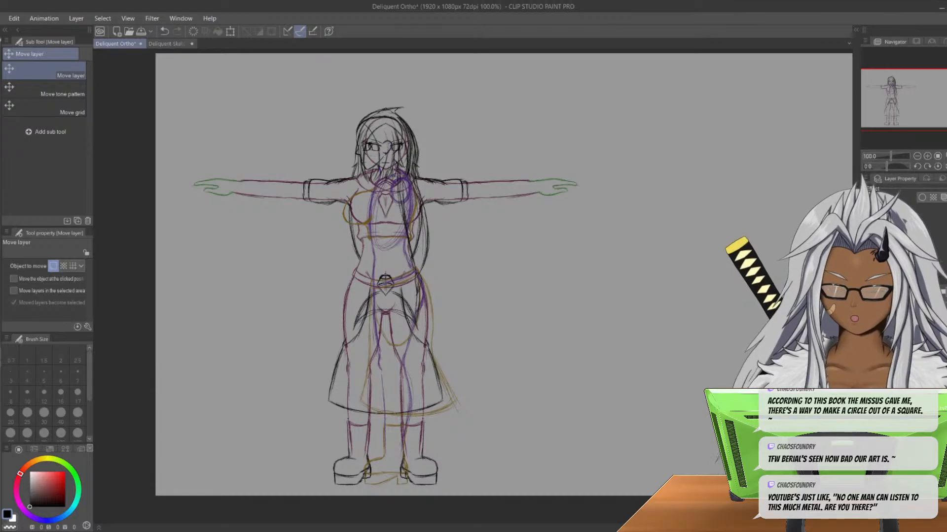
- Select a rectangle around the overlaid figures and crop the canvas to it, 1008 x 985 px
{"action": "key", "text": "m"}
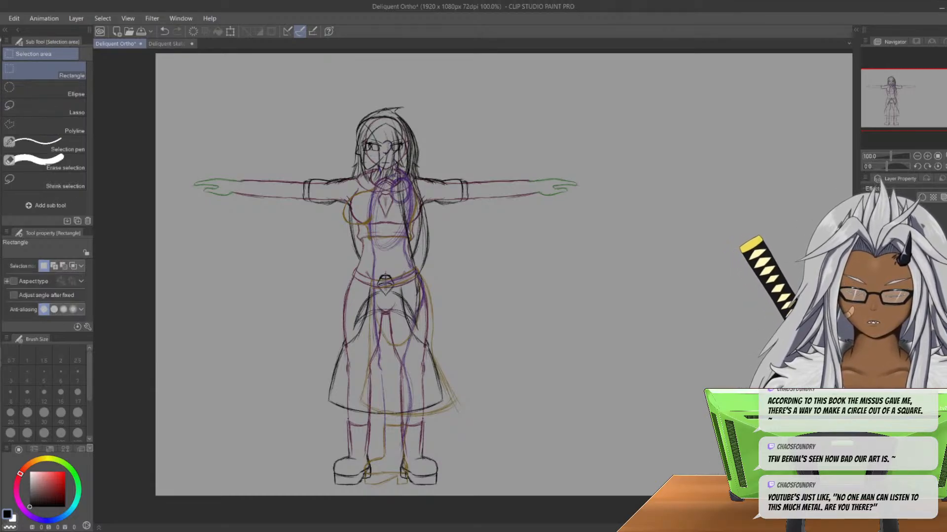
{"action": "left_click_drag", "start_coordinate": [182, 92], "coordinate": [596, 503]}
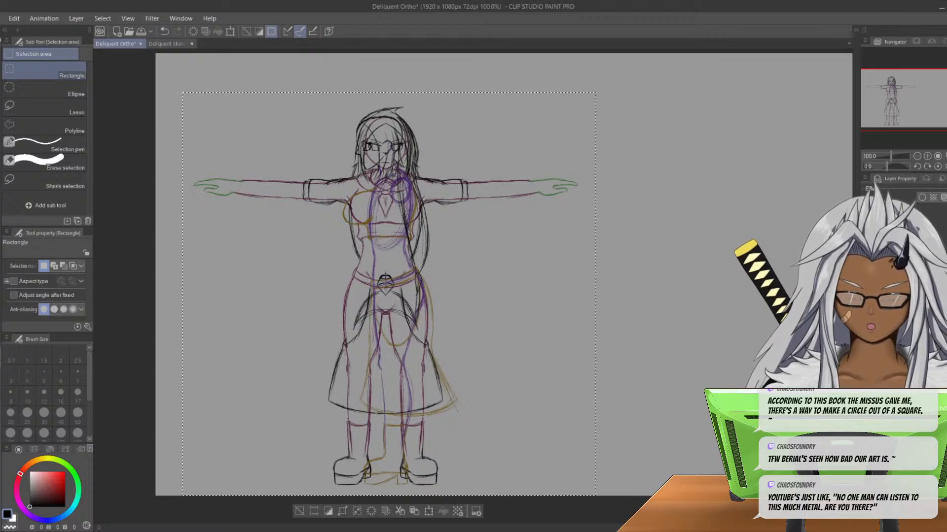
{"action": "left_click", "coordinate": [14, 19]}
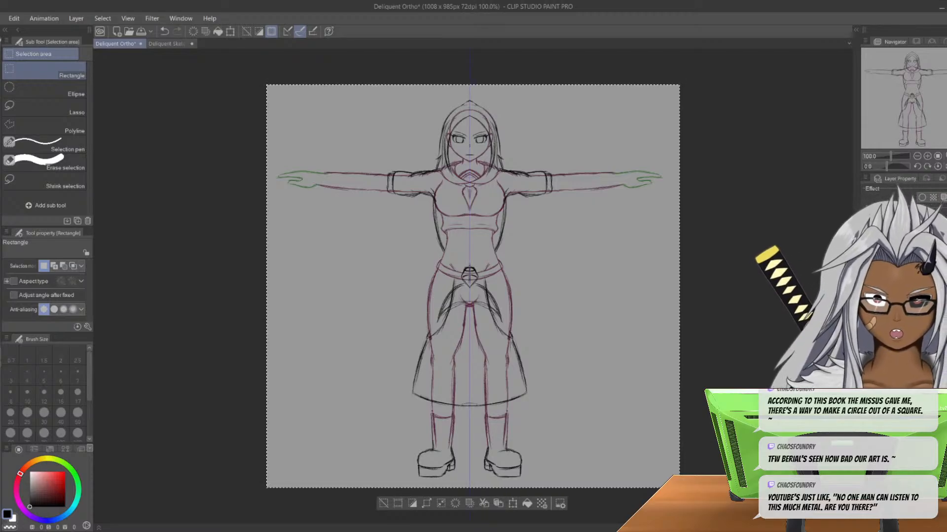
- Show the pixel rulers along the edges of the cropped canvas
{"action": "scroll", "coordinate": [538, 207], "scroll_direction": "up", "scroll_amount": 3}
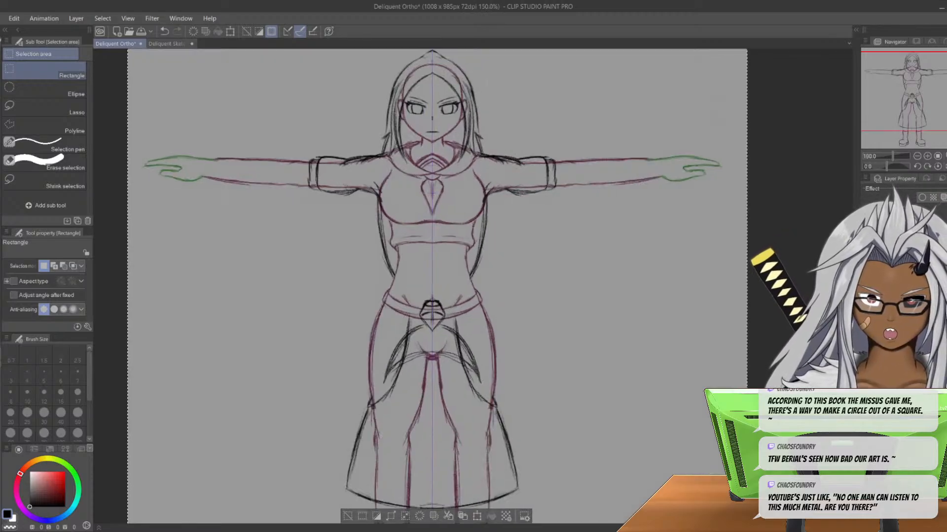
{"action": "key", "text": "Tab"}
{"action": "key", "text": "Tab"}
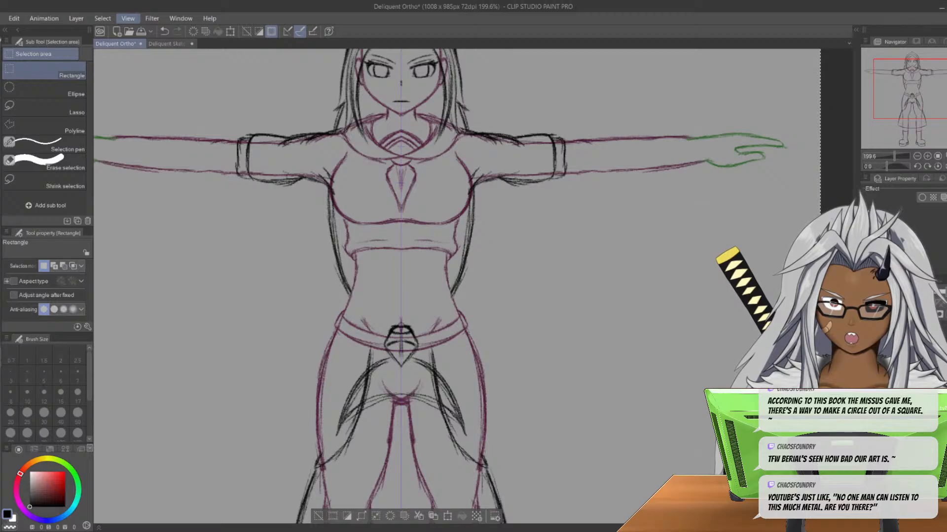
{"action": "key", "text": "ctrl+r"}
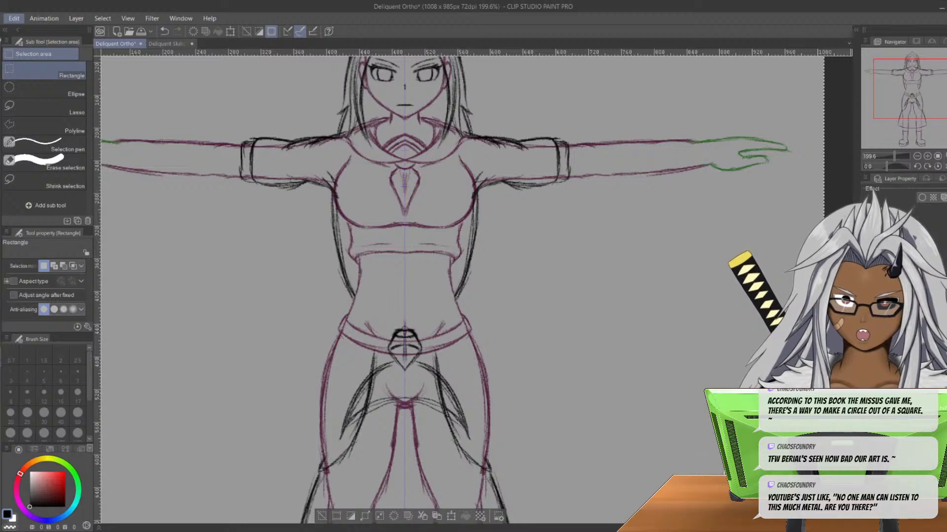
{"action": "key", "text": "Tab"}
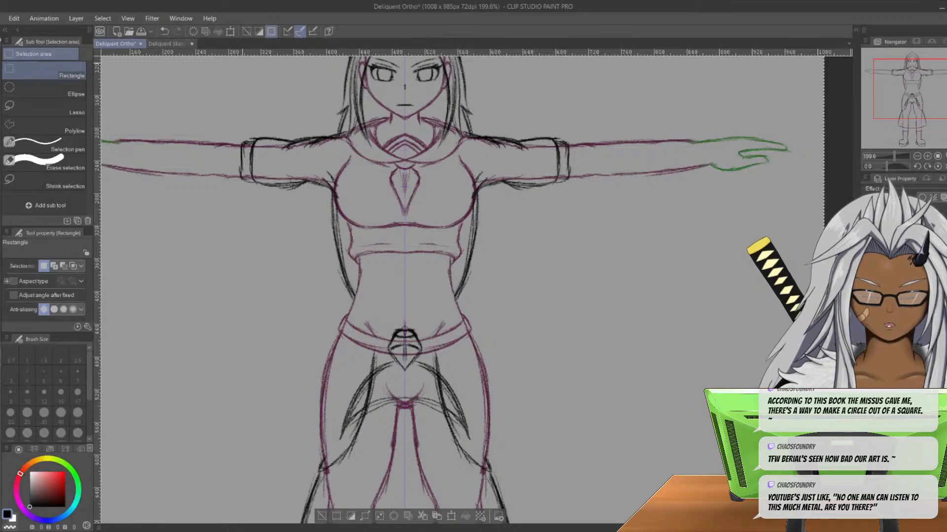
- Place a vertical guide line near the figure's mouth at about 504 px on the horizontal ruler
{"action": "scroll", "coordinate": [379, 96], "scroll_direction": "up", "scroll_amount": 3}
{"action": "scroll", "coordinate": [442, 77], "scroll_direction": "up", "scroll_amount": 5}
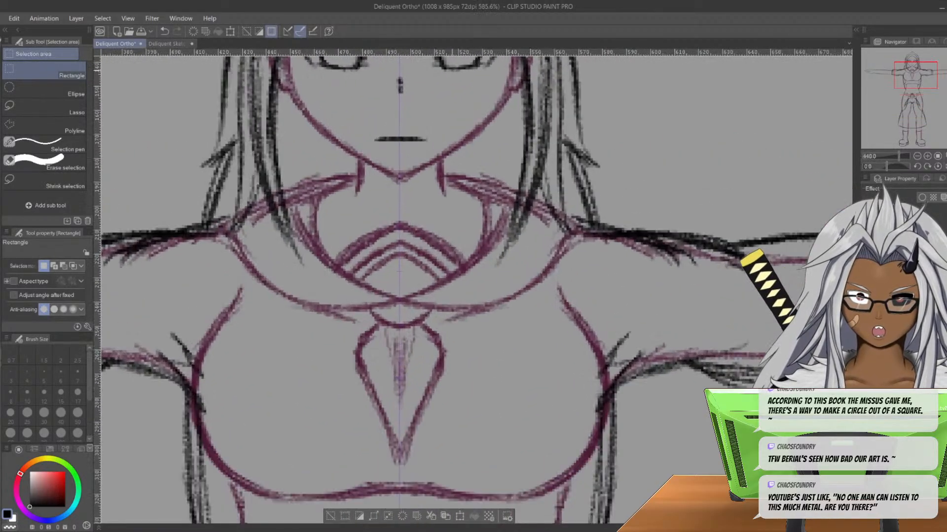
{"action": "scroll", "coordinate": [413, 115], "scroll_direction": "up", "scroll_amount": 4}
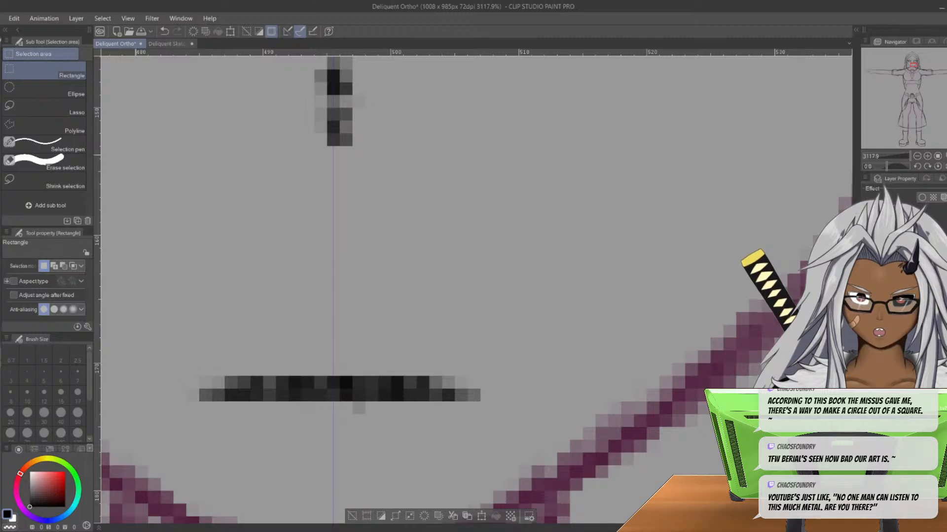
{"action": "left_click_drag", "start_coordinate": [97, 345], "coordinate": [441, 345]}
{"action": "scroll", "coordinate": [683, 168], "scroll_direction": "down", "scroll_amount": 3}
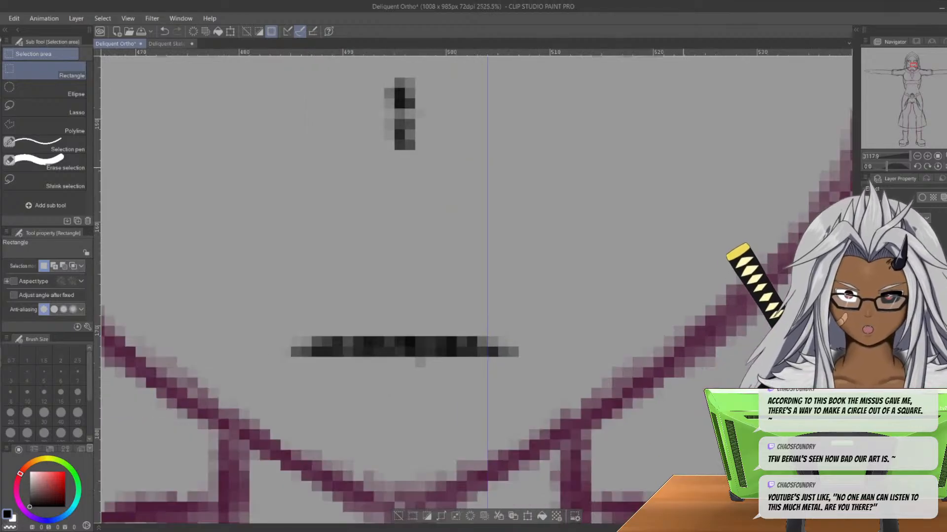
- Try to shift the selected figure sideways toward the centre guide with the Move layer tool, and undo the attempt
{"action": "scroll", "coordinate": [683, 168], "scroll_direction": "down", "scroll_amount": 6}
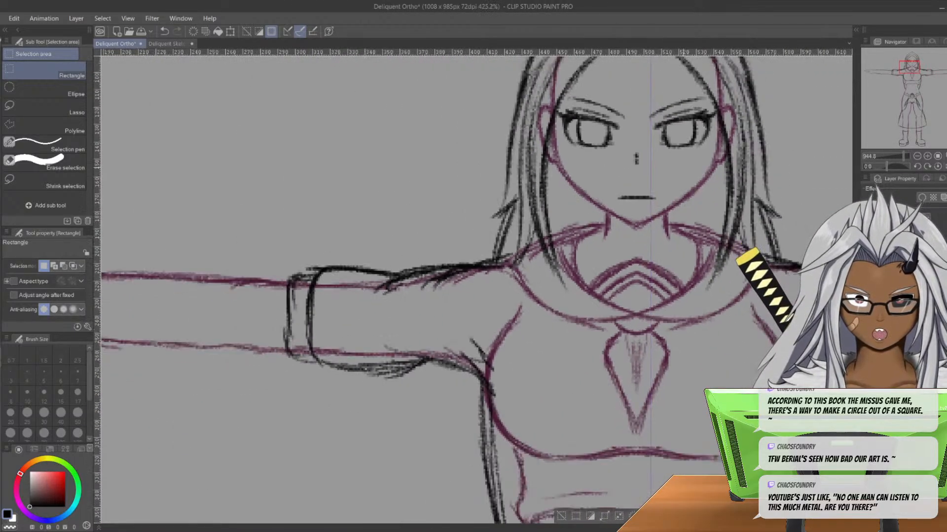
{"action": "scroll", "coordinate": [683, 167], "scroll_direction": "down", "scroll_amount": 3}
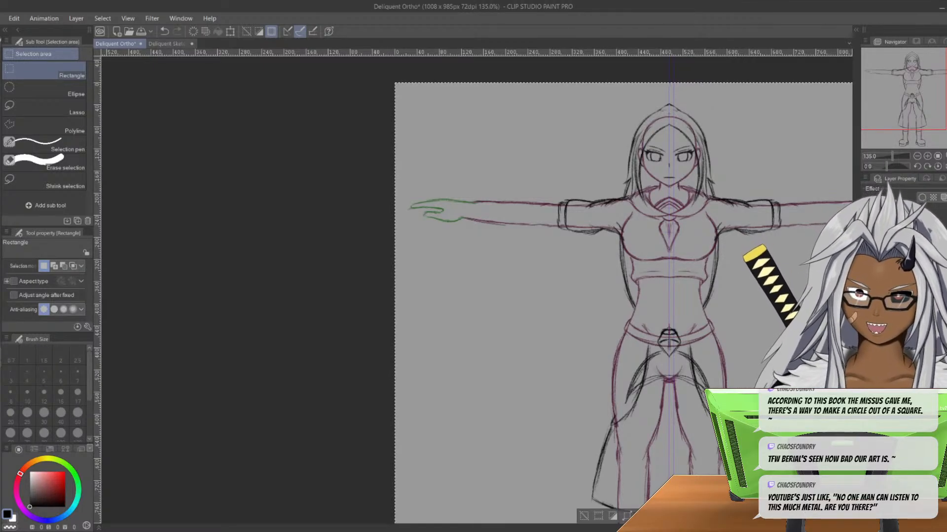
{"action": "key", "text": "k"}
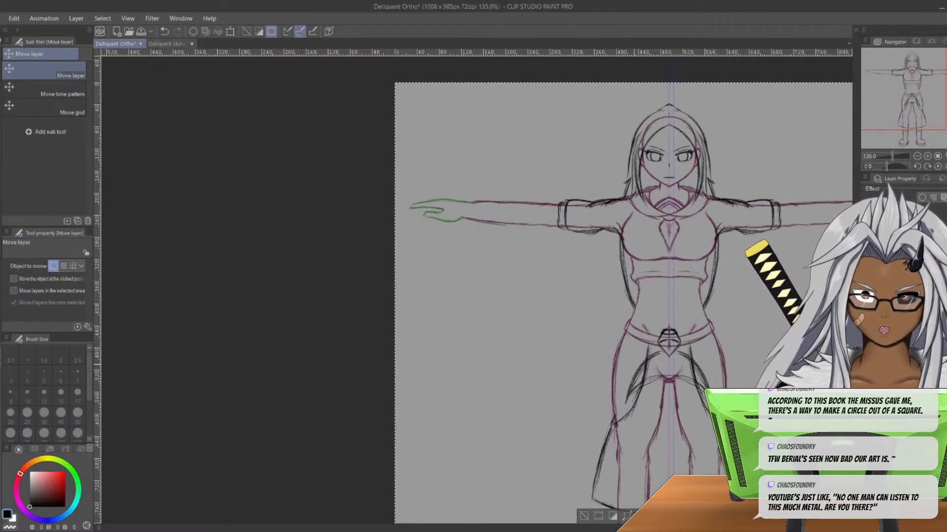
{"action": "left_click_drag", "start_coordinate": [580, 331], "coordinate": [589, 331]}
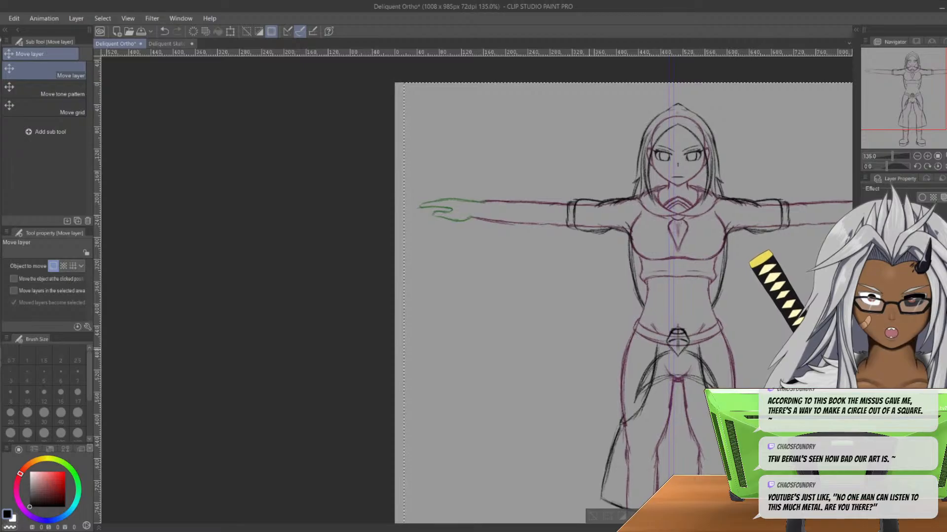
{"action": "key", "text": "ctrl+z"}
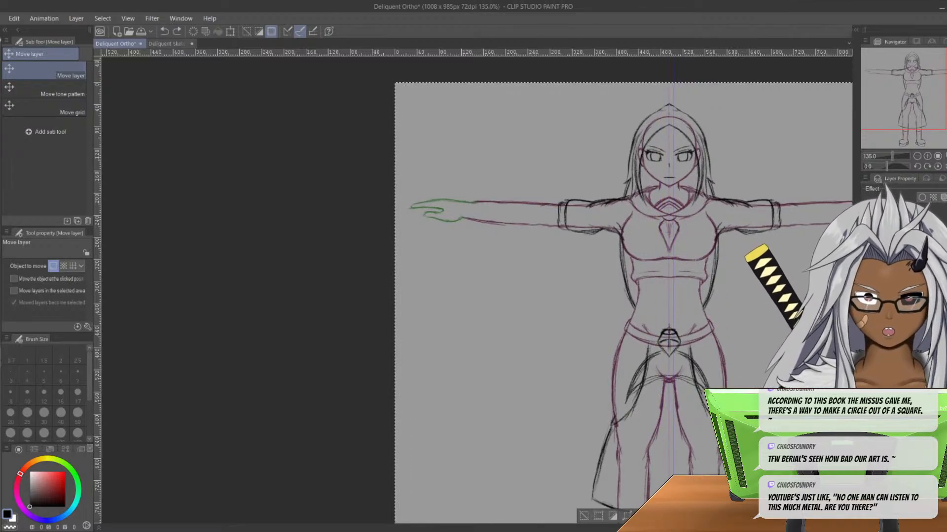
{"action": "key", "text": "Delete"}
{"action": "key", "text": "ctrl+z"}
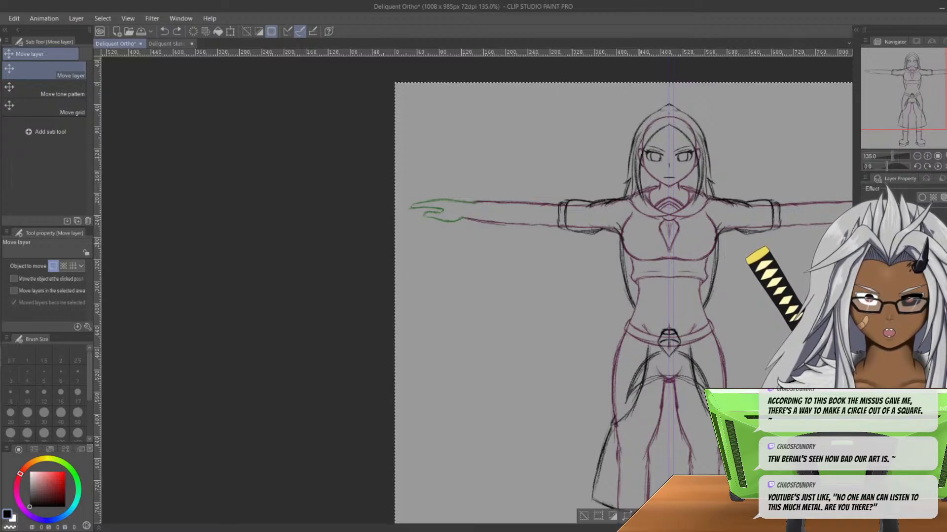
- Clear the selection and move the figure layers horizontally until the nose and mouth are centred on the vertical guides
{"action": "key", "text": "ctrl+d"}
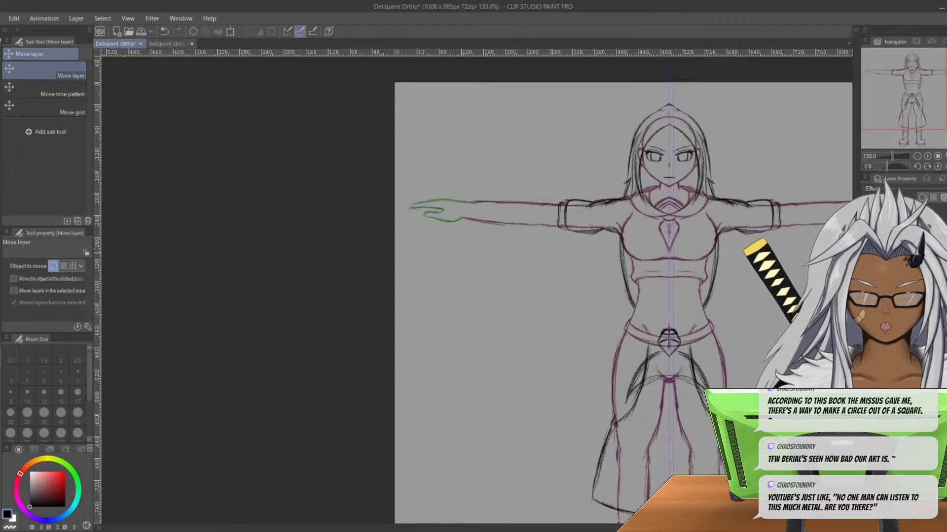
{"action": "left_click_drag", "start_coordinate": [551, 253], "coordinate": [557, 253]}
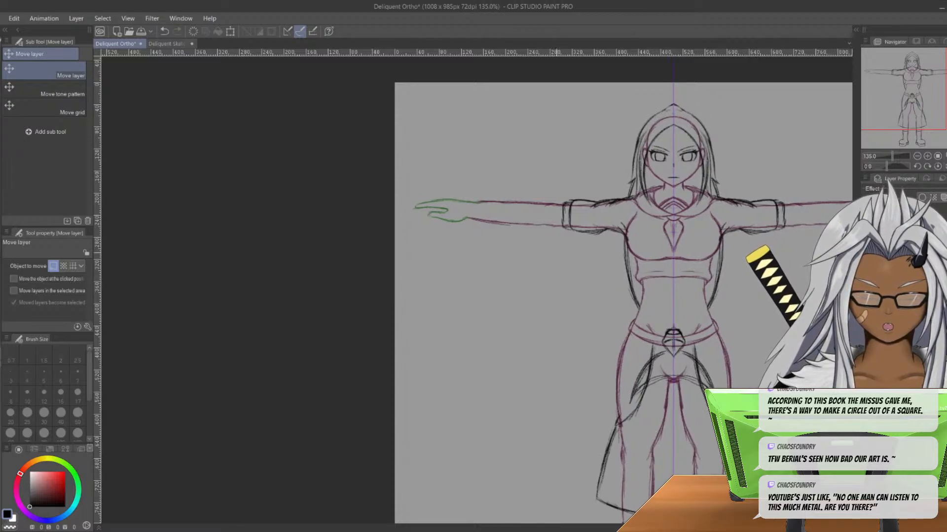
{"action": "scroll", "coordinate": [706, 117], "scroll_direction": "up", "scroll_amount": 5}
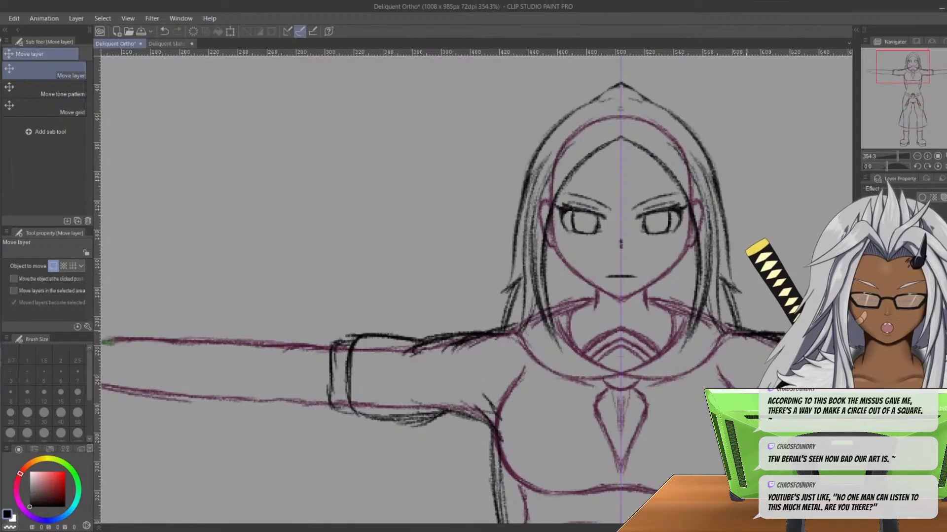
{"action": "scroll", "coordinate": [628, 219], "scroll_direction": "up", "scroll_amount": 5}
{"action": "left_click_drag", "start_coordinate": [546, 235], "coordinate": [550, 235]}
{"action": "scroll", "coordinate": [622, 239], "scroll_direction": "up", "scroll_amount": 5}
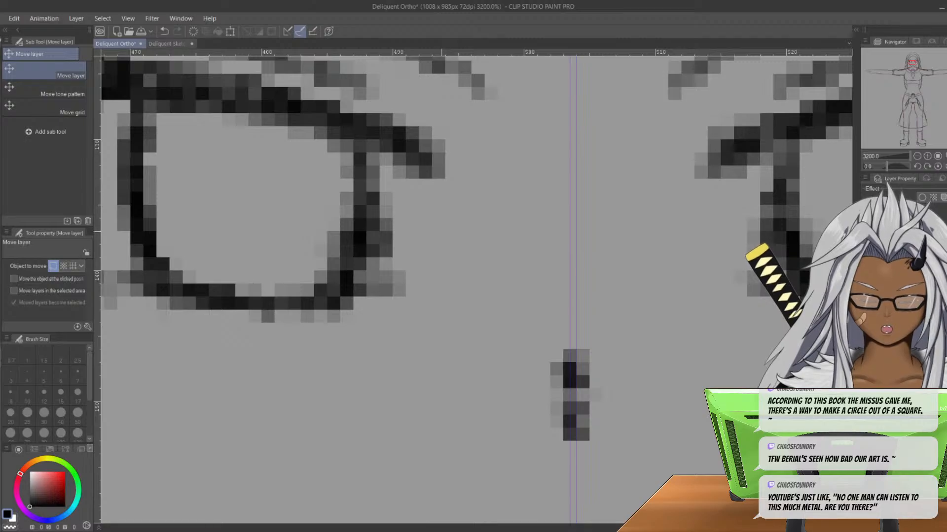
{"action": "key", "text": "Right"}
{"action": "key", "text": "Left"}
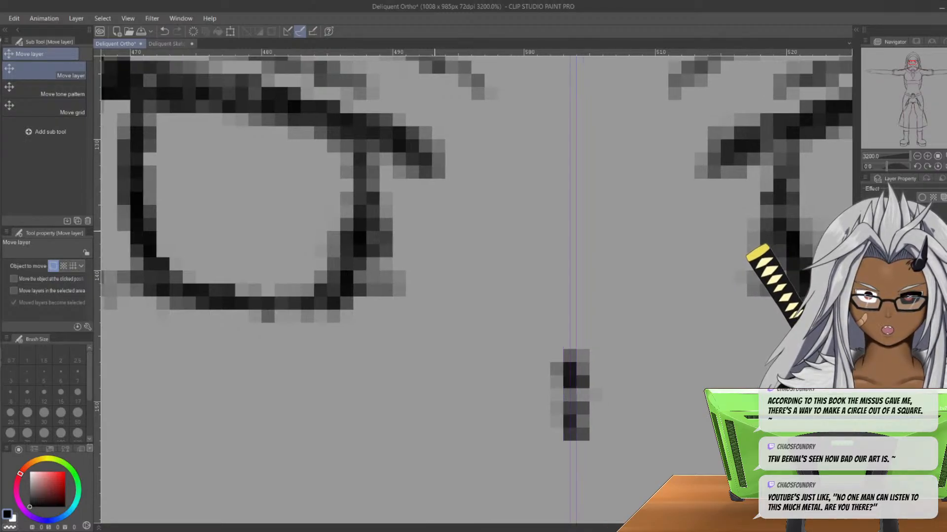
{"action": "scroll", "coordinate": [649, 312], "scroll_direction": "down", "scroll_amount": 7}
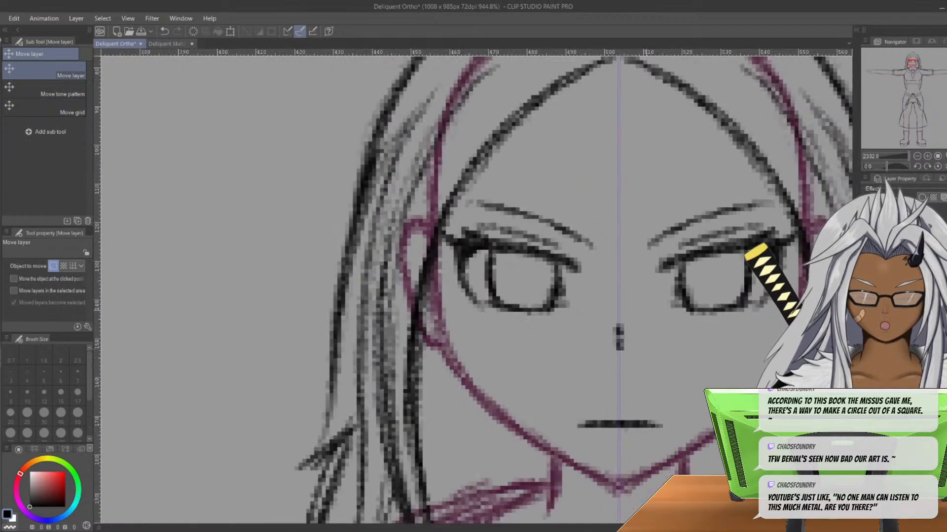
{"action": "scroll", "coordinate": [641, 306], "scroll_direction": "down", "scroll_amount": 5}
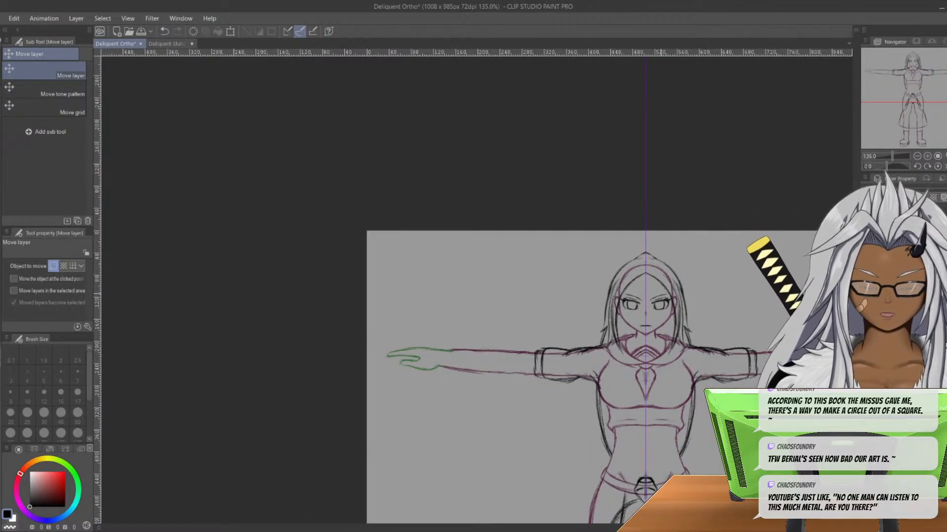
- Hide the guides and the front view, show the side-view figure alone, and bring up the Deliquent Sketch document
{"action": "middle_click_drag", "start_coordinate": [457, 463], "coordinate": [391, 200]}
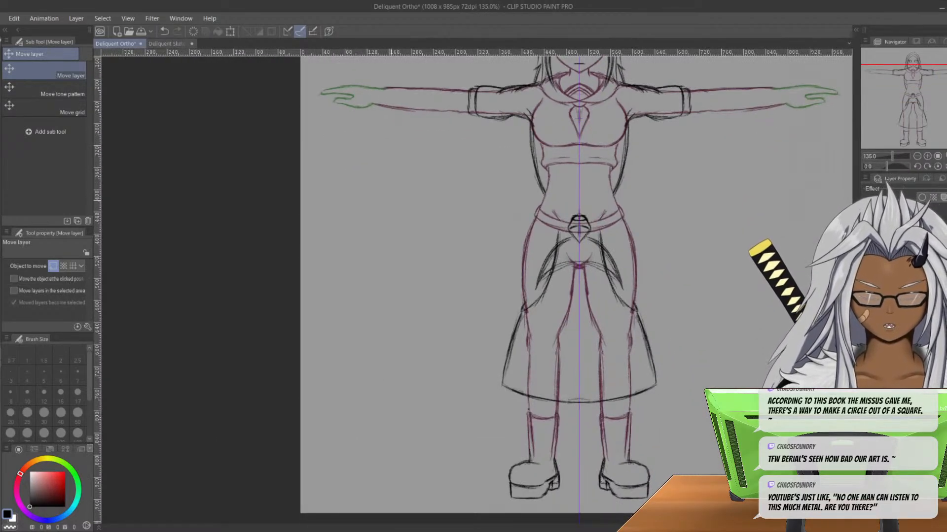
{"action": "scroll", "coordinate": [391, 200], "scroll_direction": "down", "scroll_amount": 1}
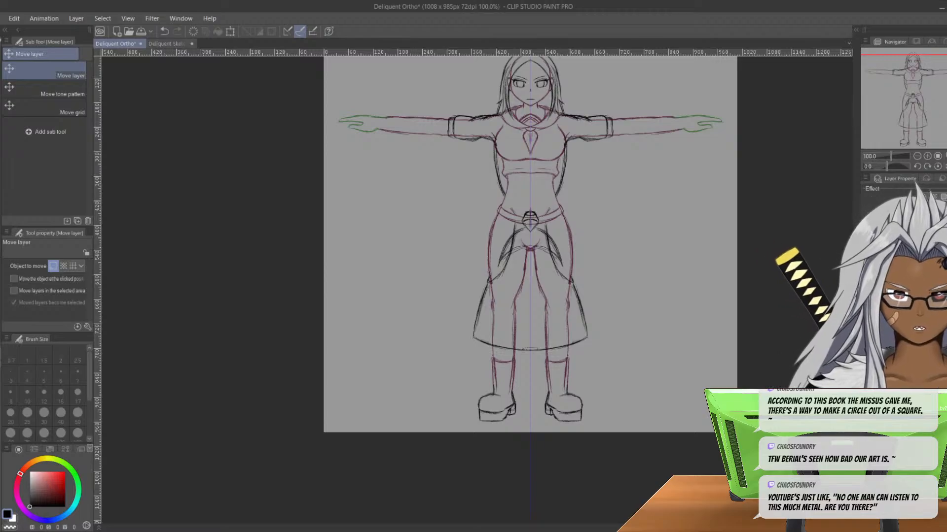
{"action": "middle_click_drag", "start_coordinate": [424, 333], "coordinate": [424, 393]}
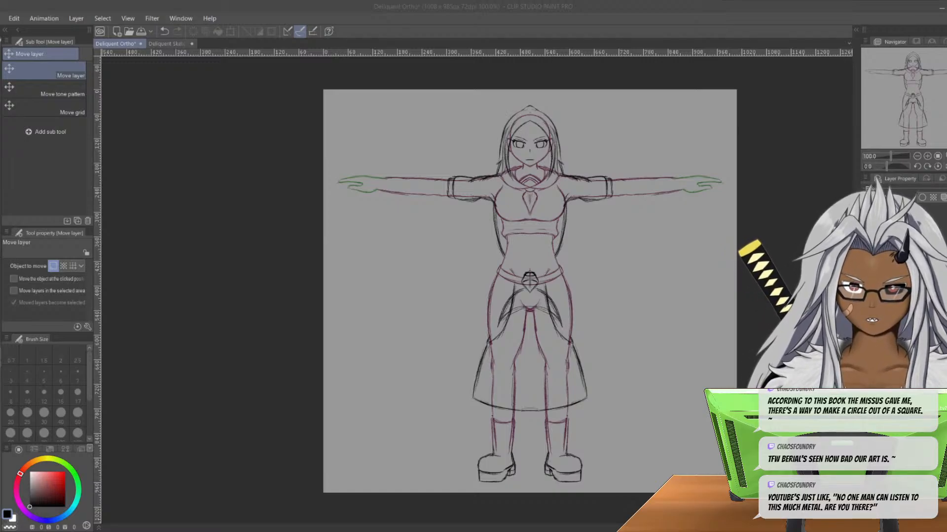
{"action": "left_click", "coordinate": [495, 185]}
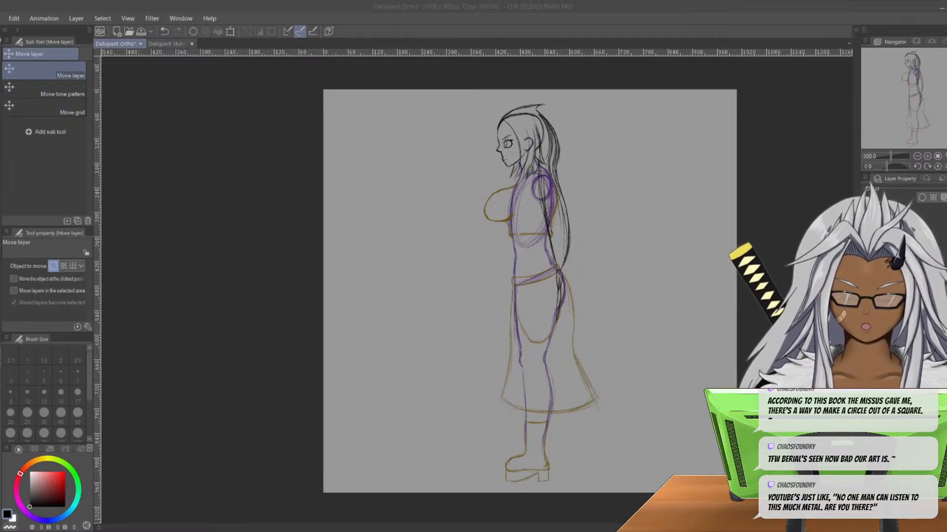
{"action": "left_click", "coordinate": [495, 191]}
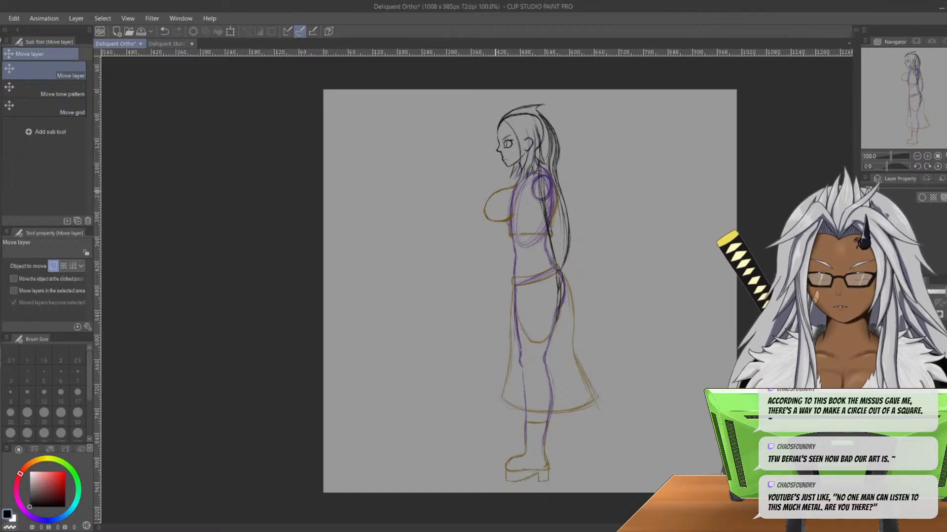
{"action": "left_click", "coordinate": [167, 44]}
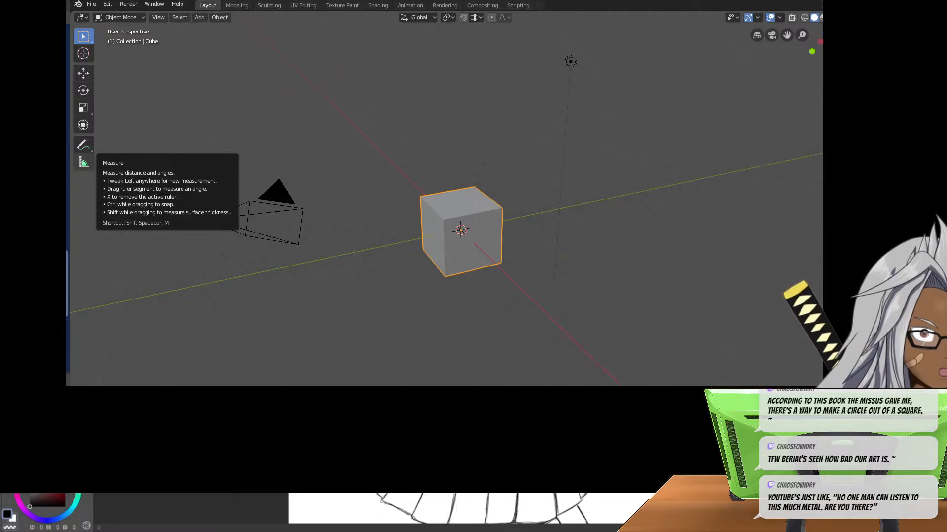
- Switch to Blender and delete the default cube from the scene
{"action": "key", "text": "alt+Tab"}
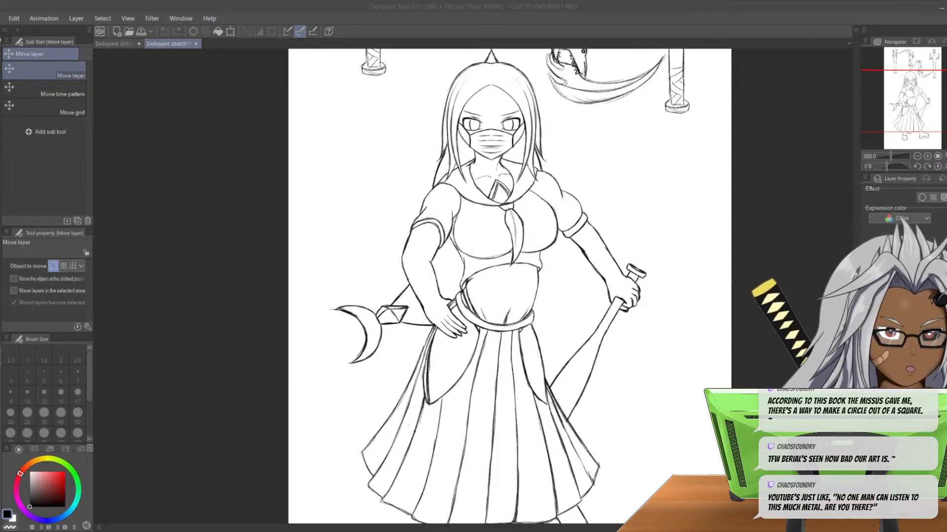
{"action": "key", "text": "alt+Tab"}
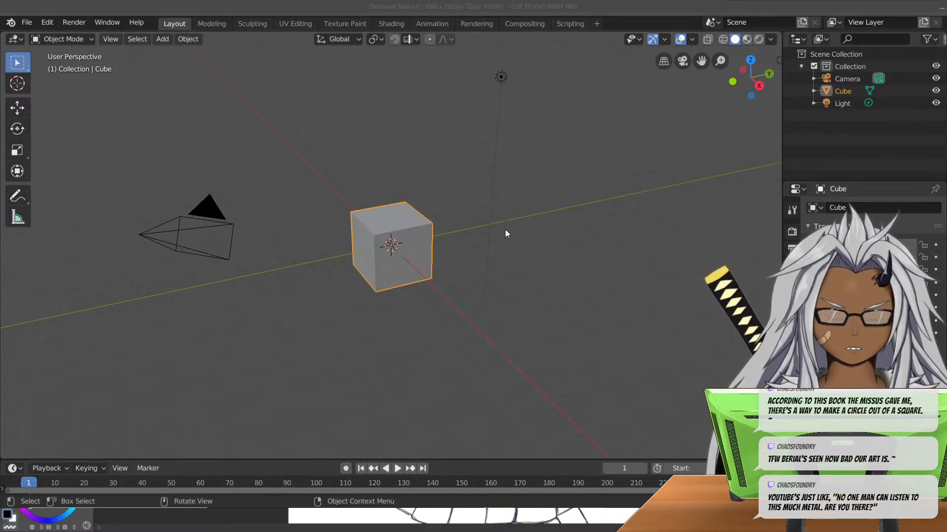
{"action": "key", "text": "Delete"}
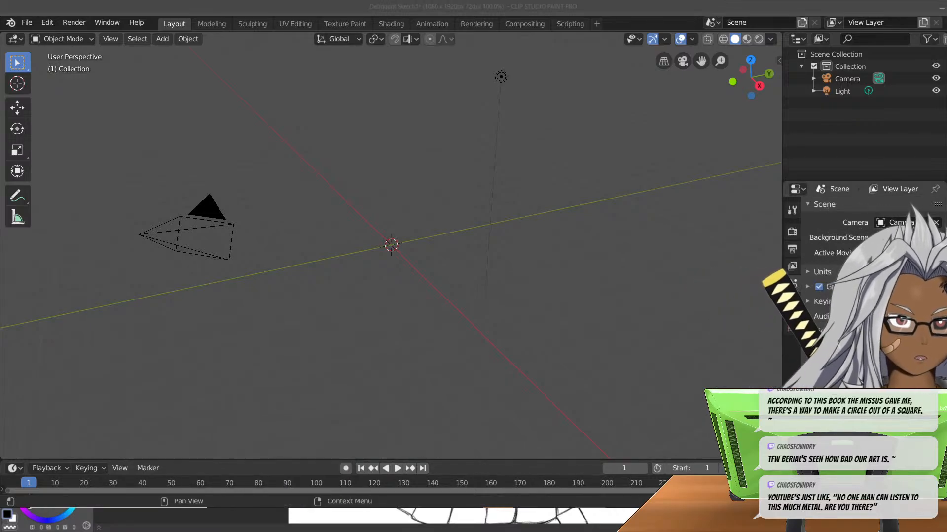
{"action": "key", "text": "alt+Tab"}
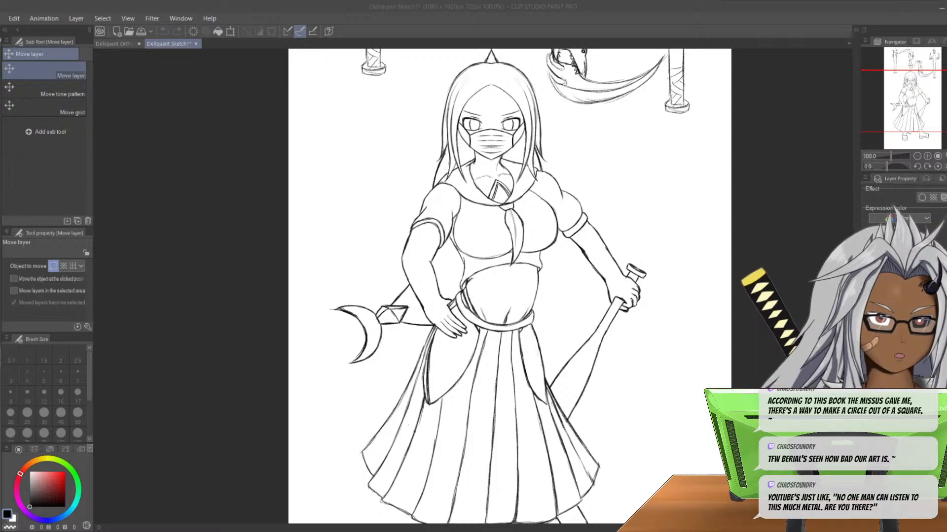
{"action": "key", "text": "alt+Tab"}
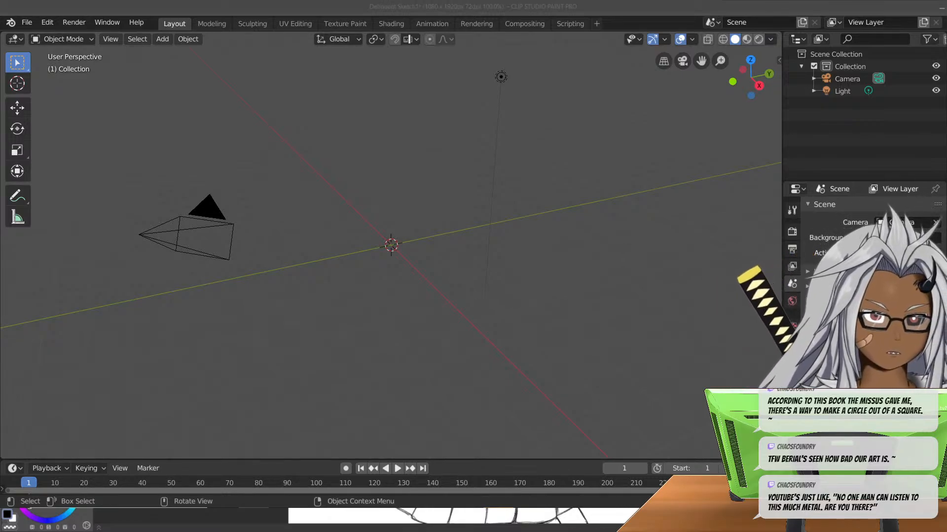
{"action": "middle_click_drag", "start_coordinate": [344, 219], "coordinate": [447, 207]}
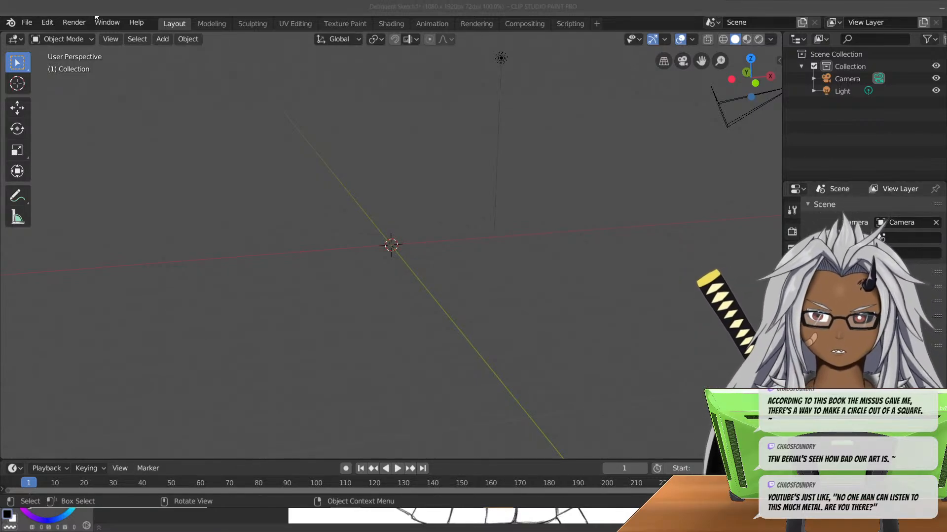
{"action": "left_click", "coordinate": [27, 22]}
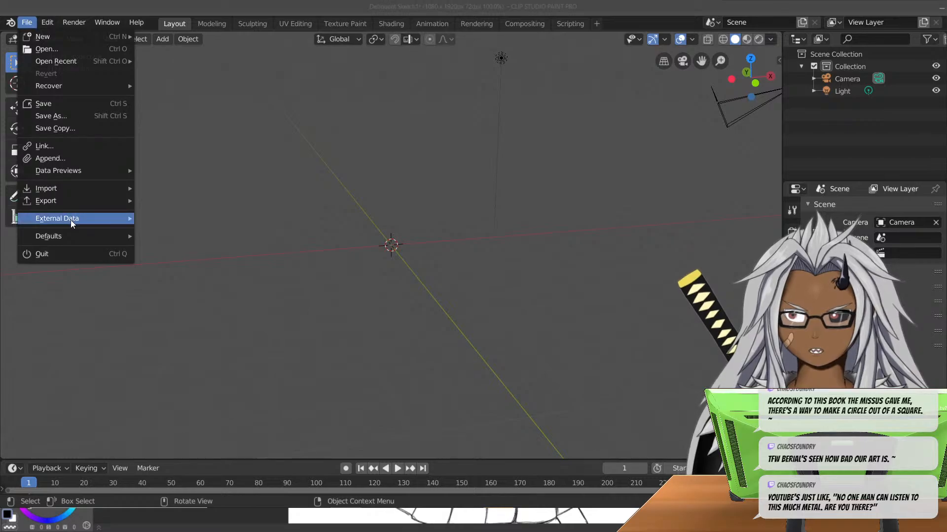
{"action": "mouse_move", "coordinate": [71, 183]}
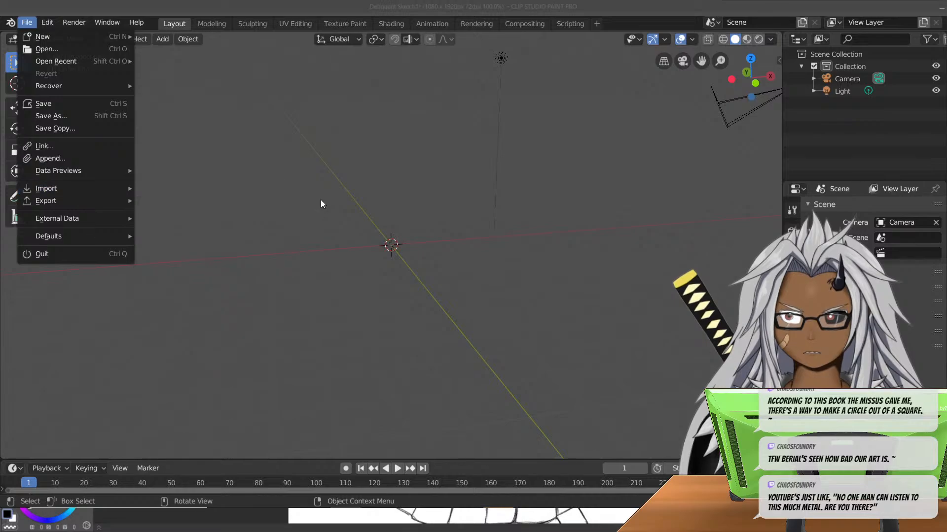
{"action": "left_click", "coordinate": [27, 22]}
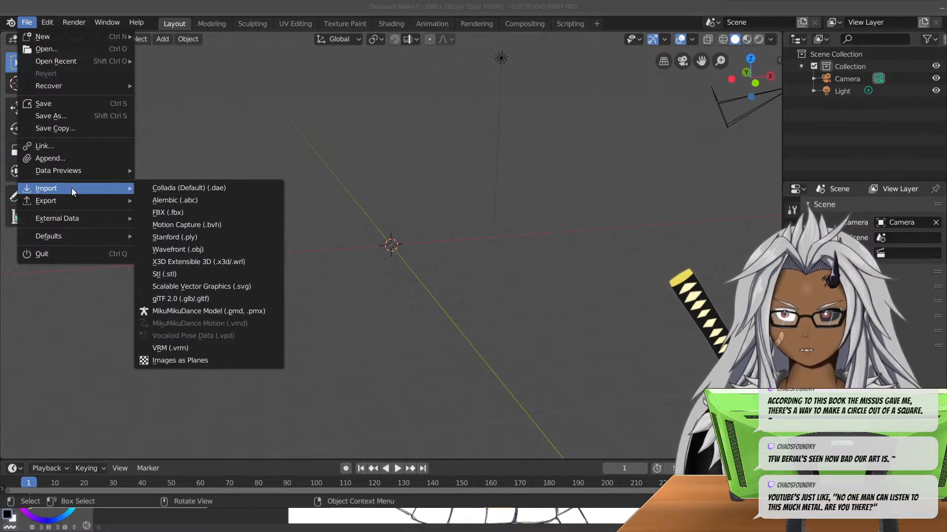
{"action": "right_click", "coordinate": [476, 172]}
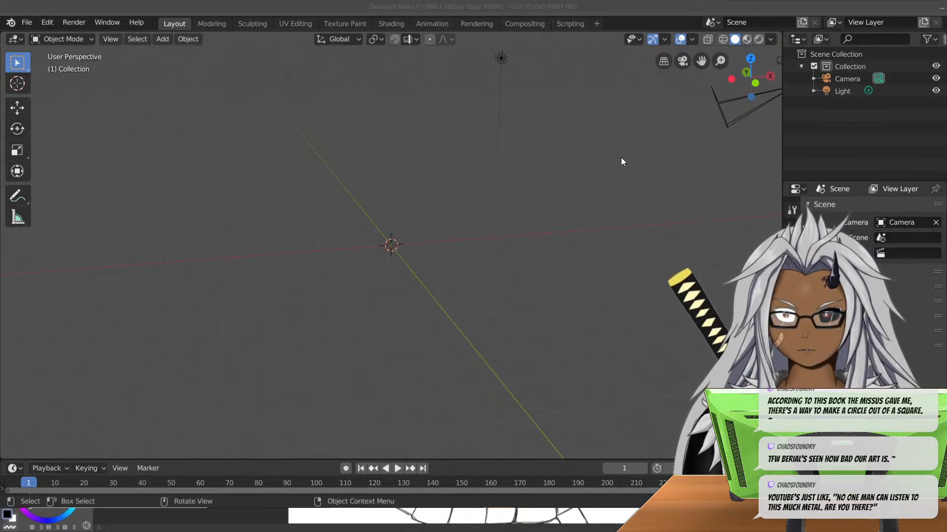
- Add the side-view character drawing to the scene as a reference image and view it edge-on
{"action": "left_click", "coordinate": [154, 41]}
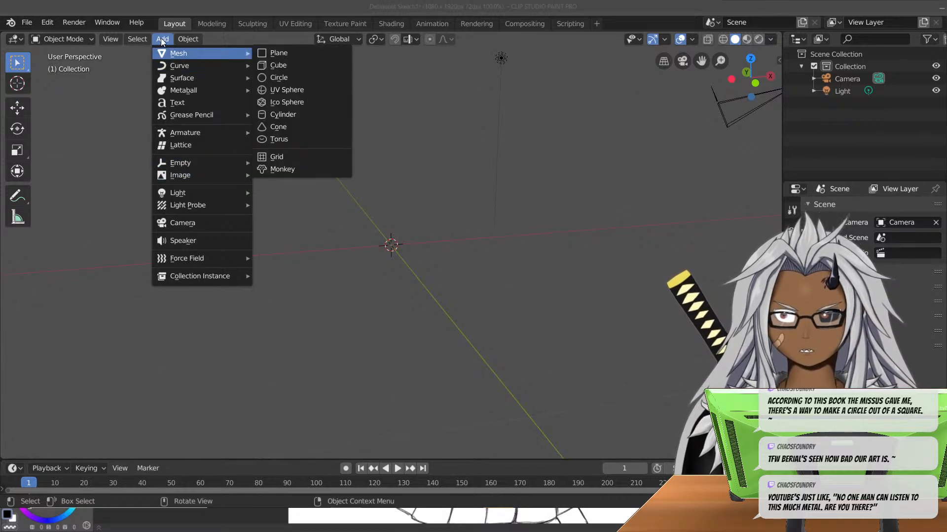
{"action": "mouse_move", "coordinate": [214, 180]}
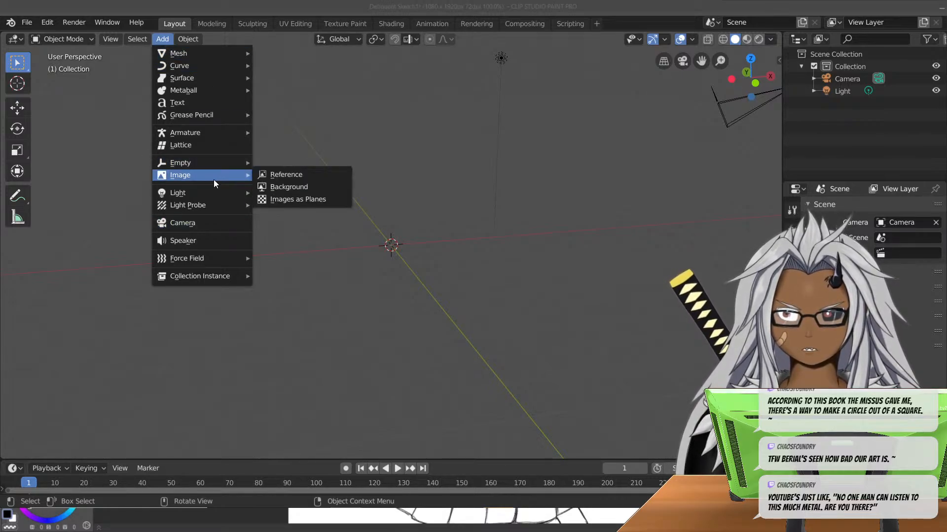
{"action": "left_click", "coordinate": [312, 176]}
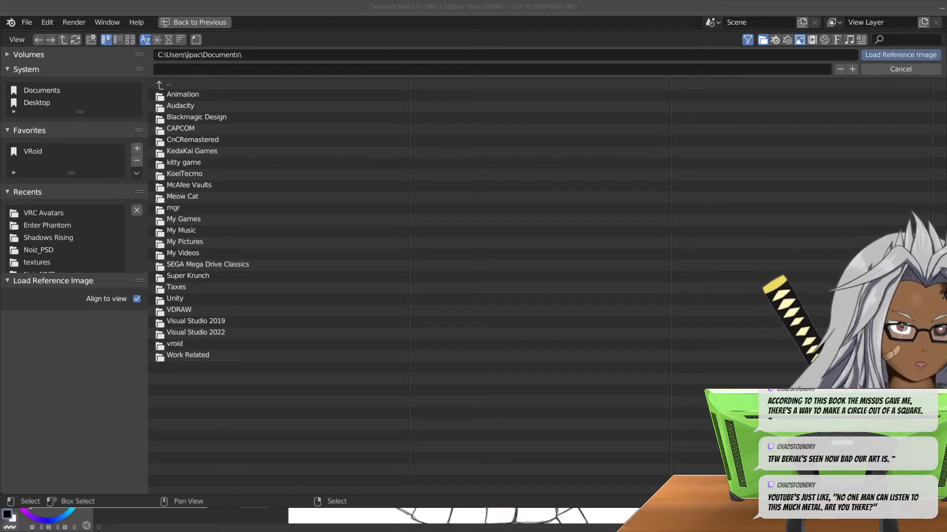
{"action": "key", "text": "alt+Tab"}
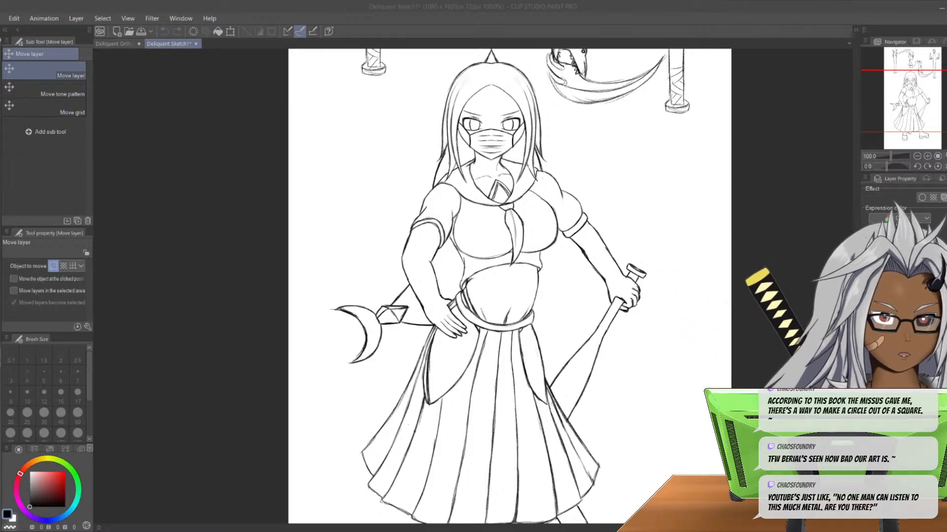
{"action": "key", "text": "alt+Tab"}
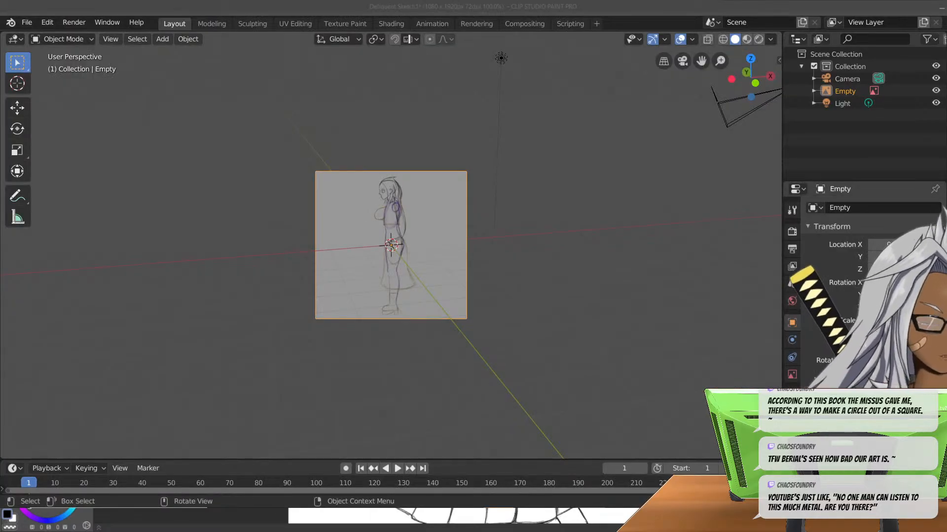
{"action": "scroll", "coordinate": [354, 191], "scroll_direction": "up", "scroll_amount": 3}
{"action": "middle_click_drag", "start_coordinate": [279, 237], "coordinate": [523, 299]}
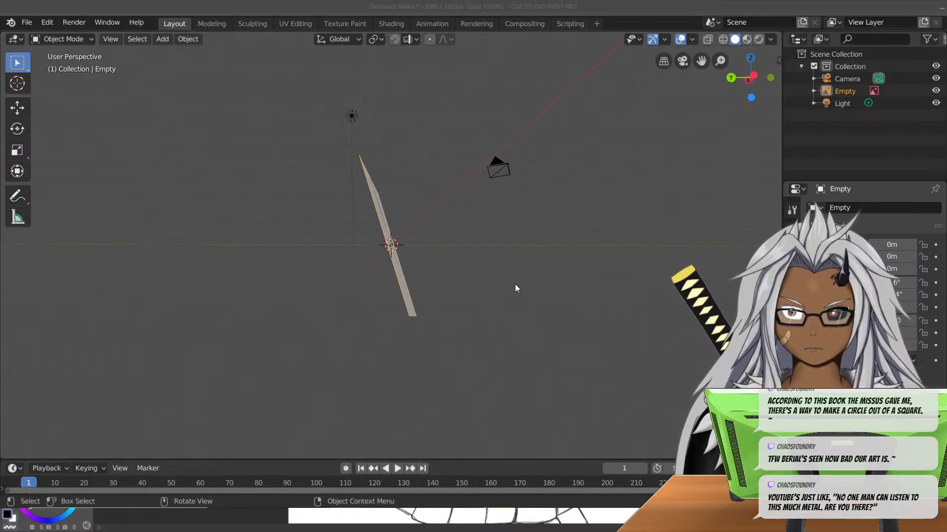
- Select the side-view reference image and reset its X, Y and Z rotation to 0°
{"action": "key", "text": "KP_1"}
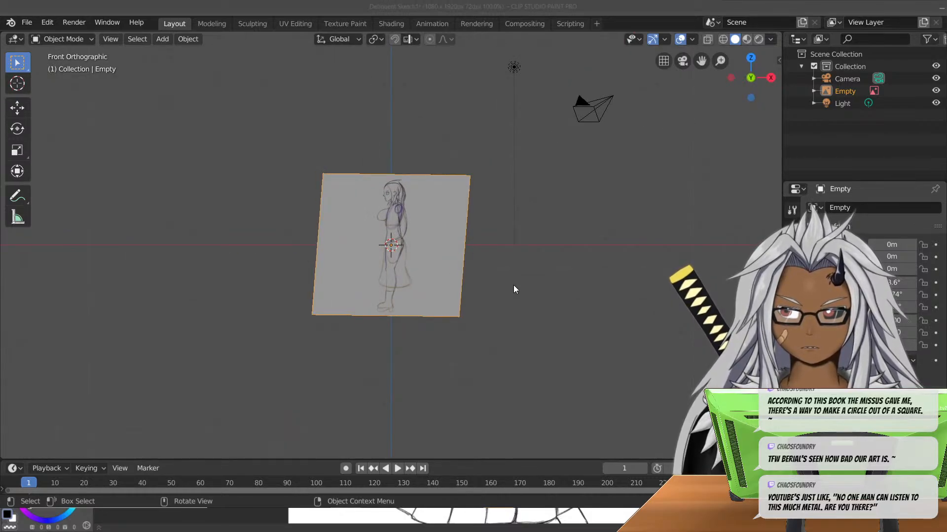
{"action": "key", "text": "KP_3"}
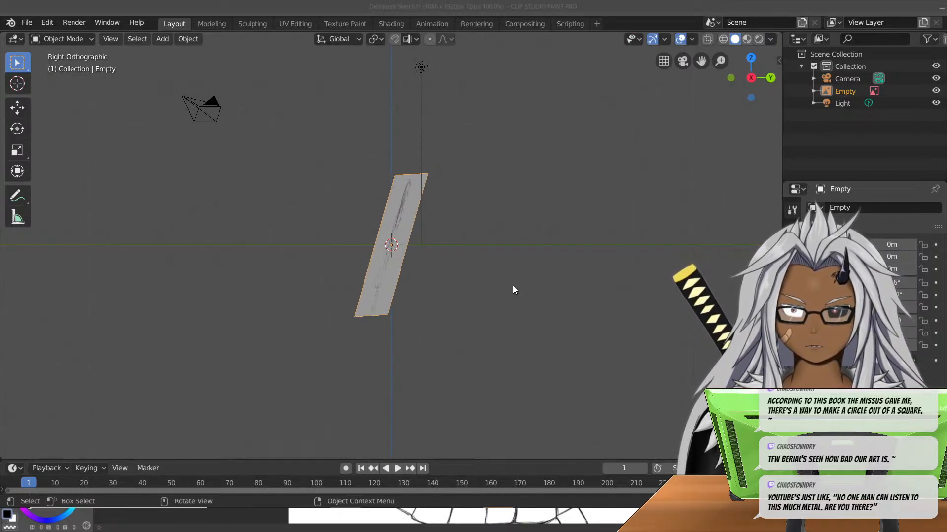
{"action": "key", "text": "KP_1"}
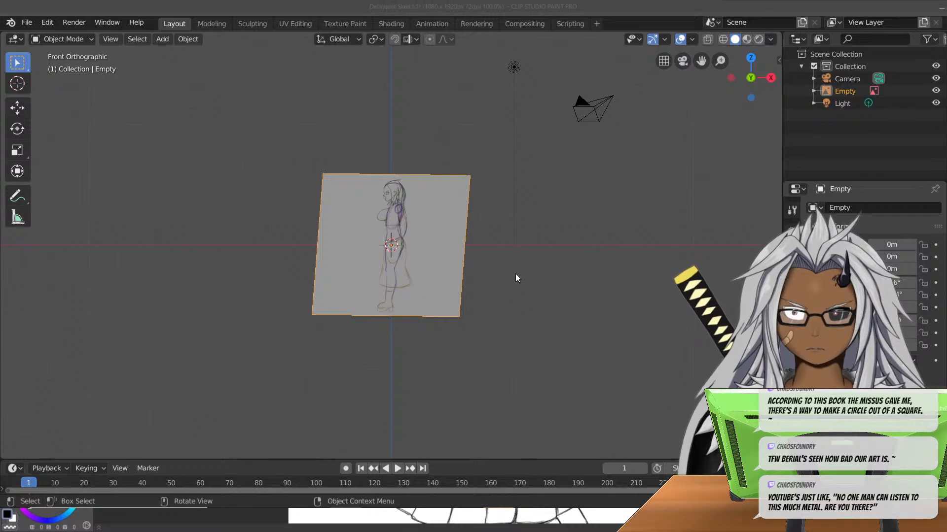
{"action": "left_click", "coordinate": [502, 224]}
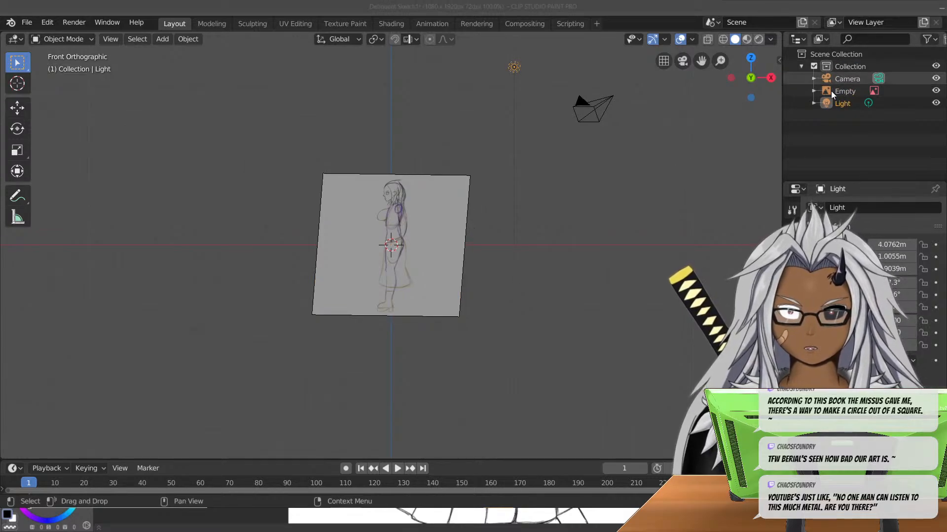
{"action": "left_click", "coordinate": [847, 93]}
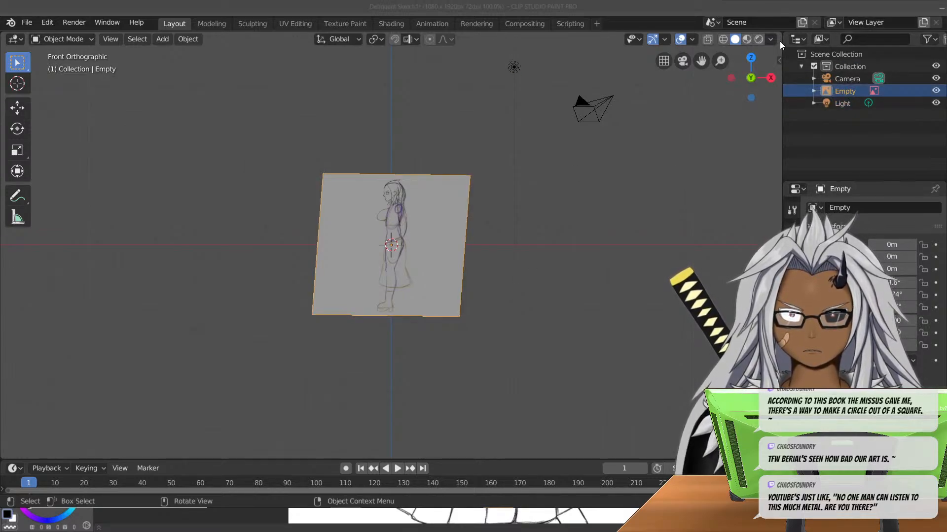
{"action": "left_click", "coordinate": [778, 63]}
{"action": "left_click", "coordinate": [814, 91]}
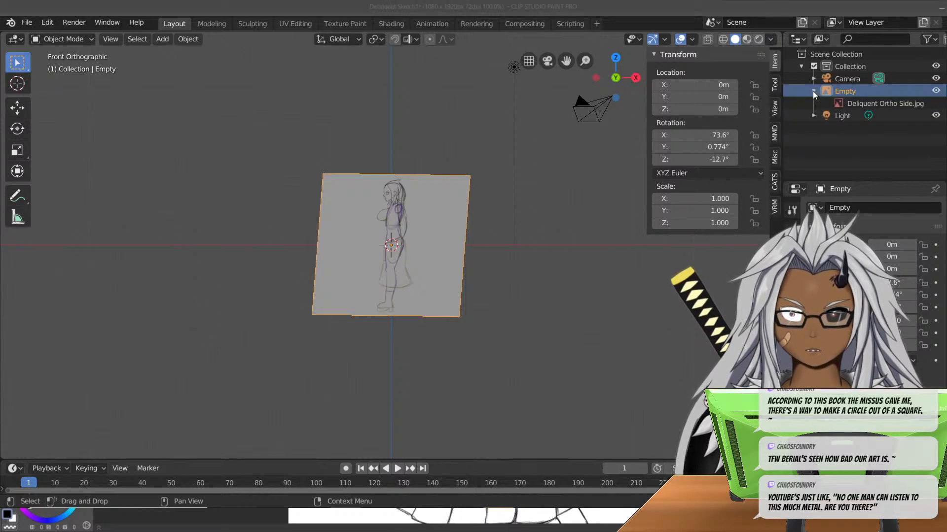
{"action": "left_click", "coordinate": [849, 104]}
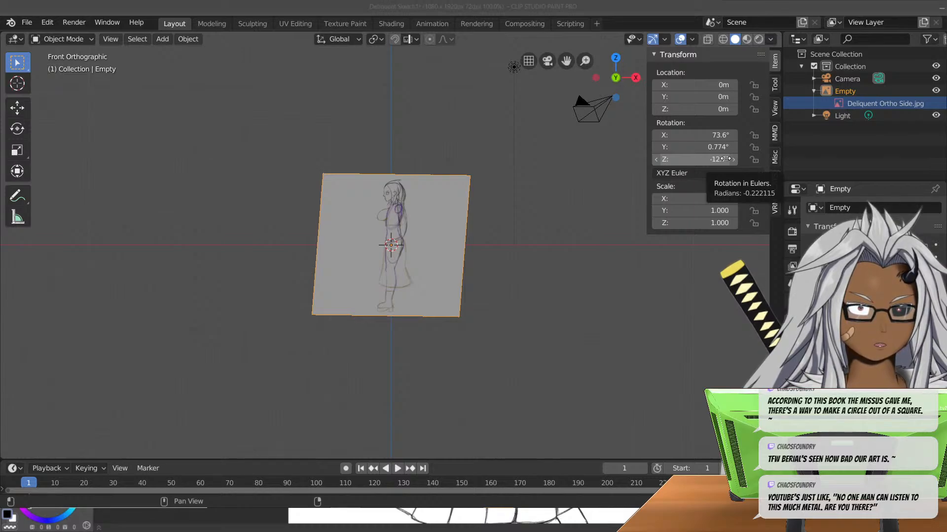
{"action": "left_click_drag", "start_coordinate": [712, 134], "coordinate": [712, 159]}
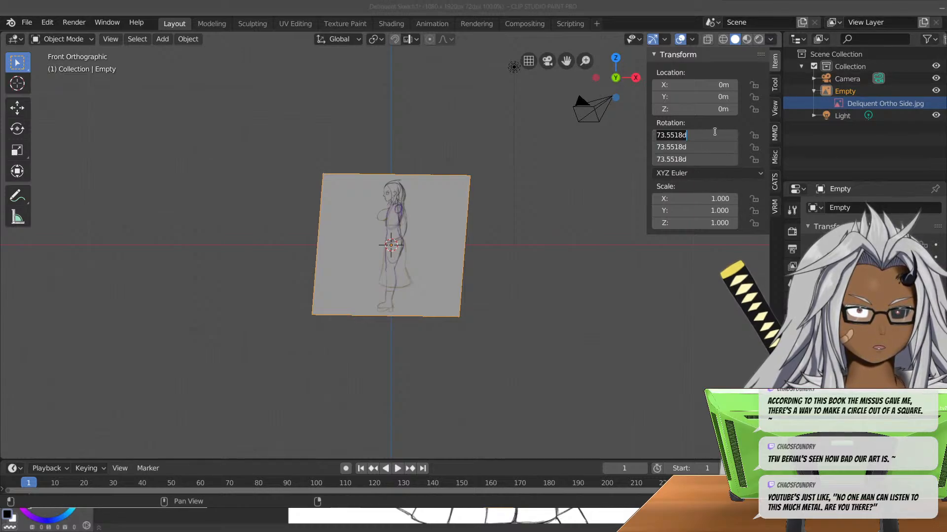
{"action": "type", "text": "0"}
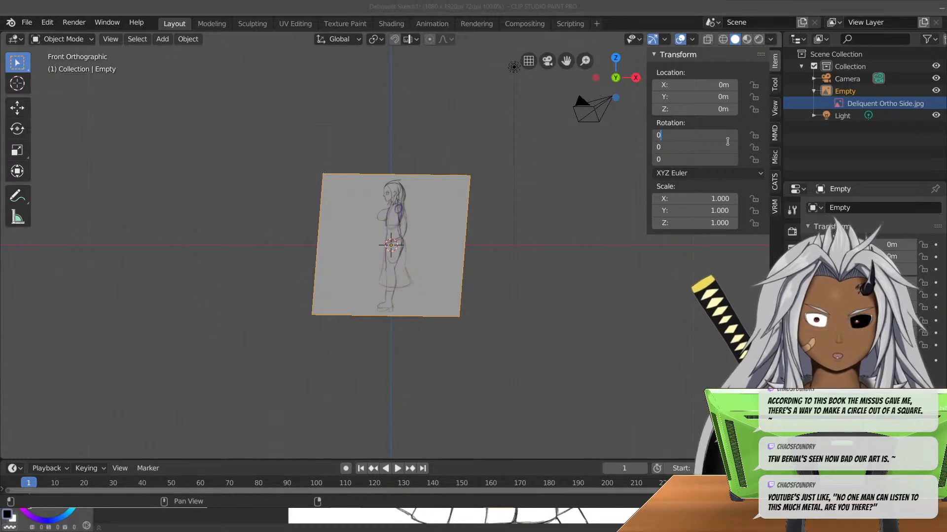
{"action": "key", "text": "Return"}
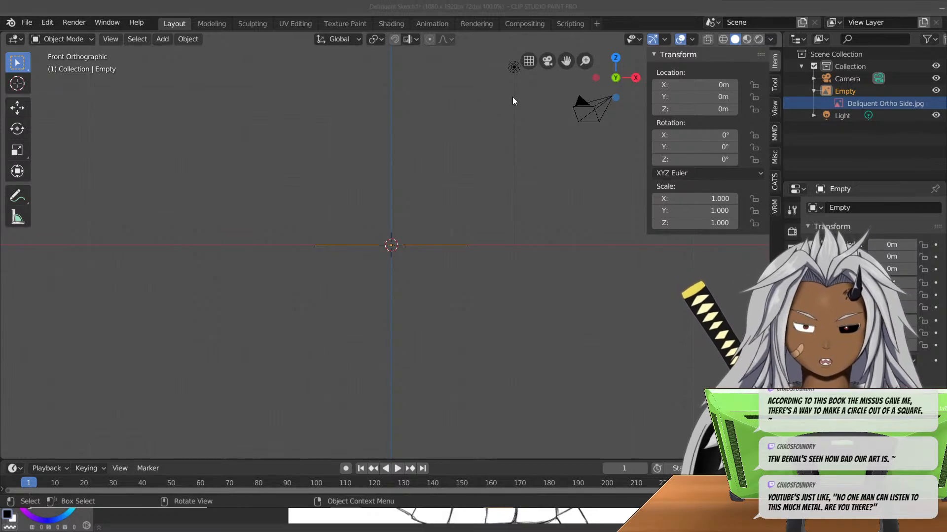
{"action": "key", "text": "KP_7"}
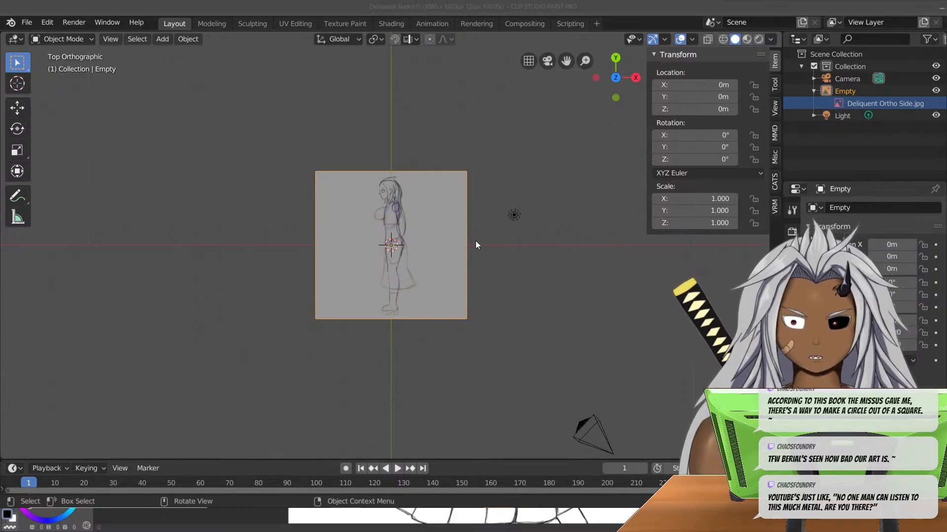
{"action": "middle_click_drag", "start_coordinate": [525, 357], "coordinate": [441, 272]}
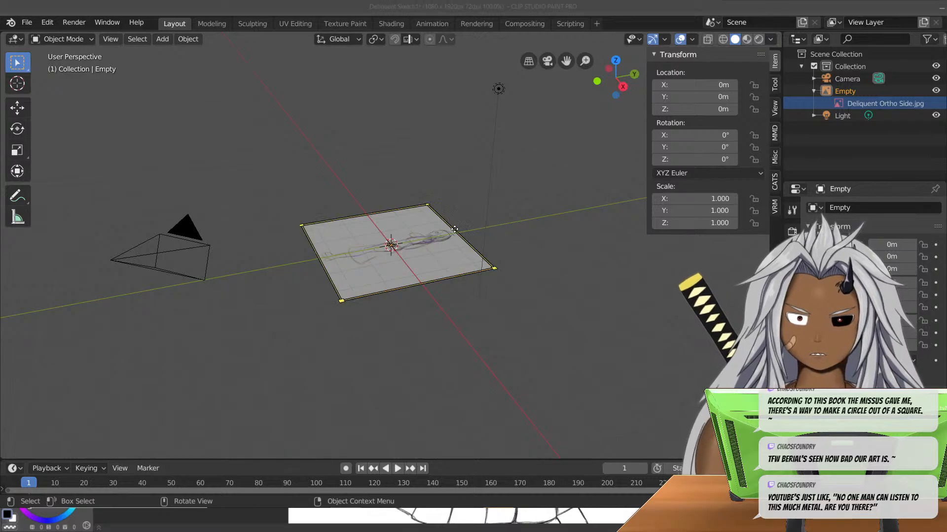
{"action": "key", "text": "r"}
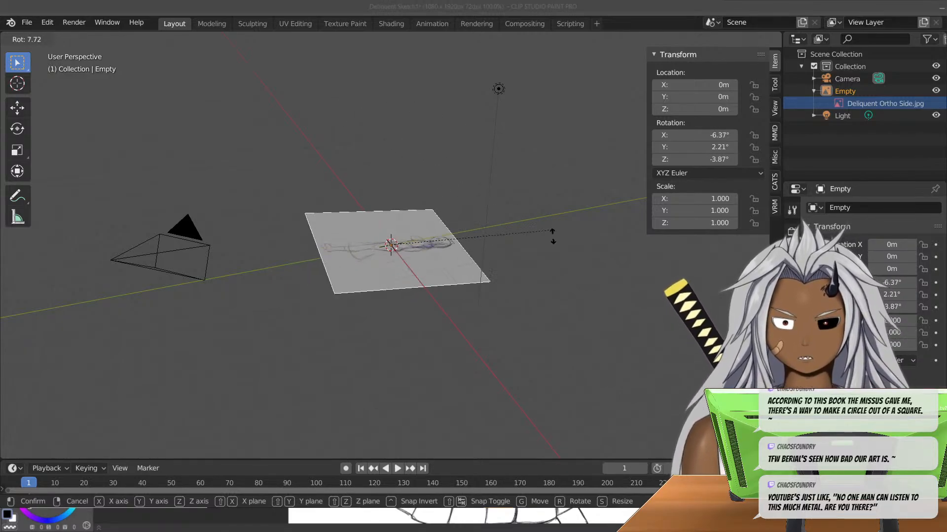
{"action": "key", "text": "r"}
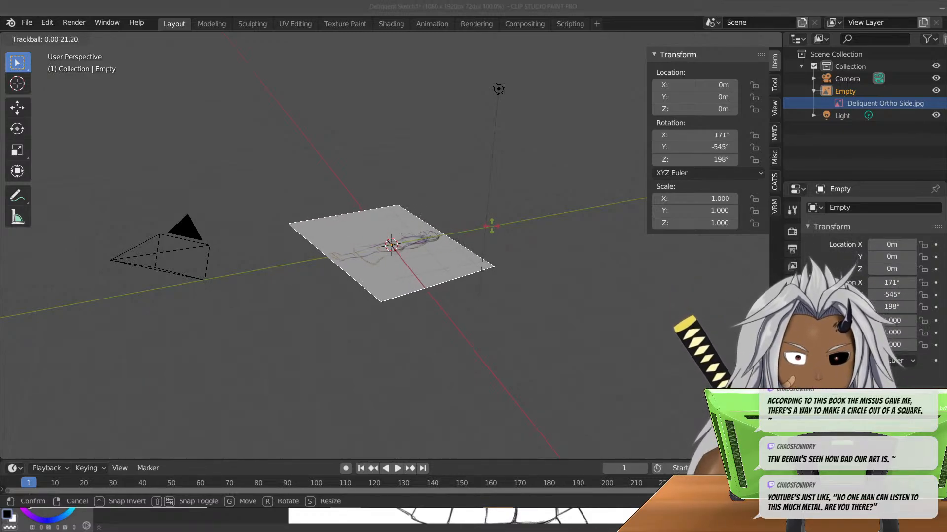
{"action": "key", "text": "r"}
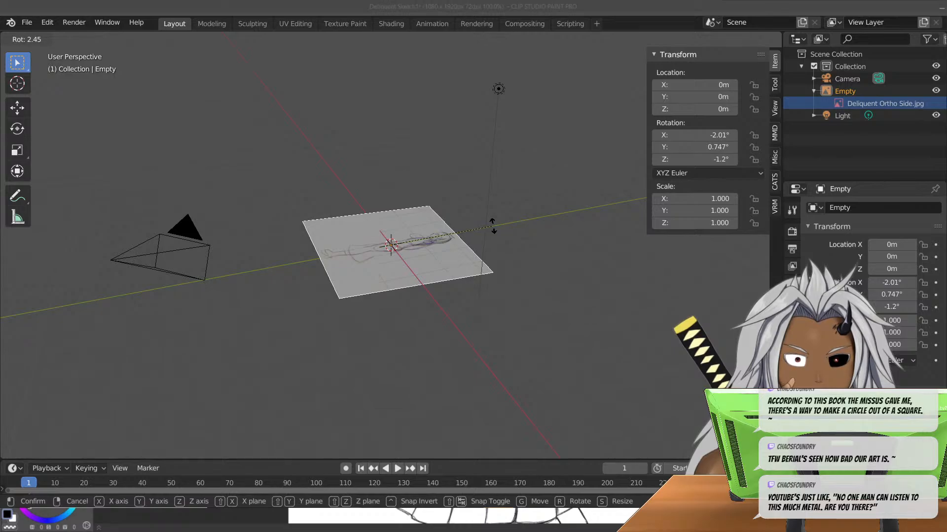
{"action": "right_click", "coordinate": [493, 226]}
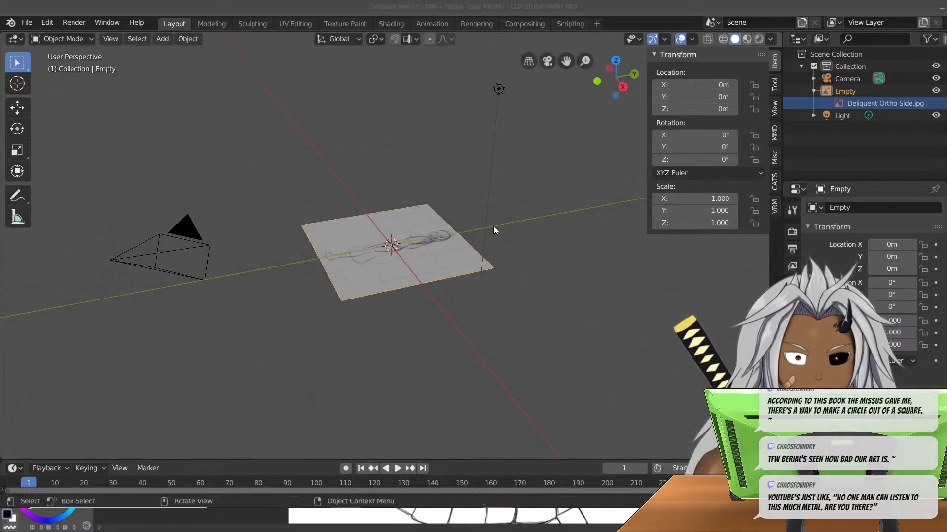
{"action": "key", "text": "r"}
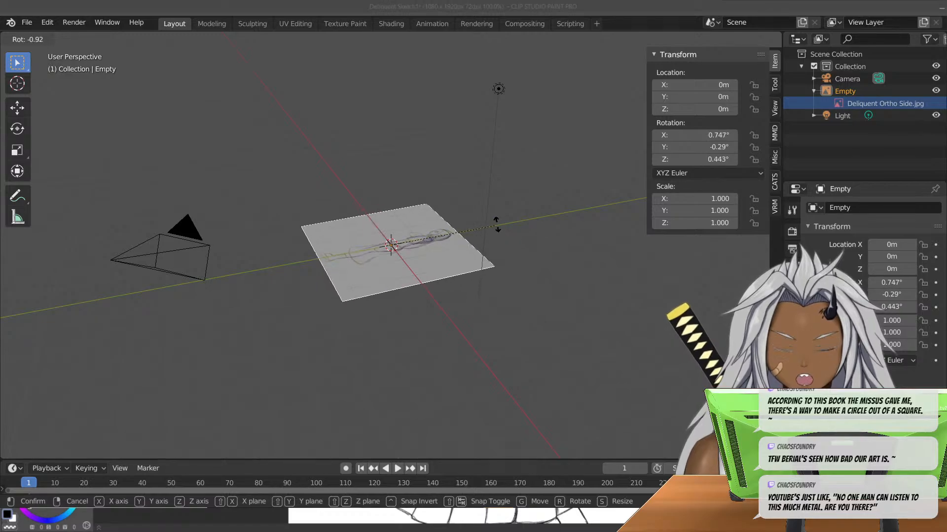
{"action": "key", "text": "x"}
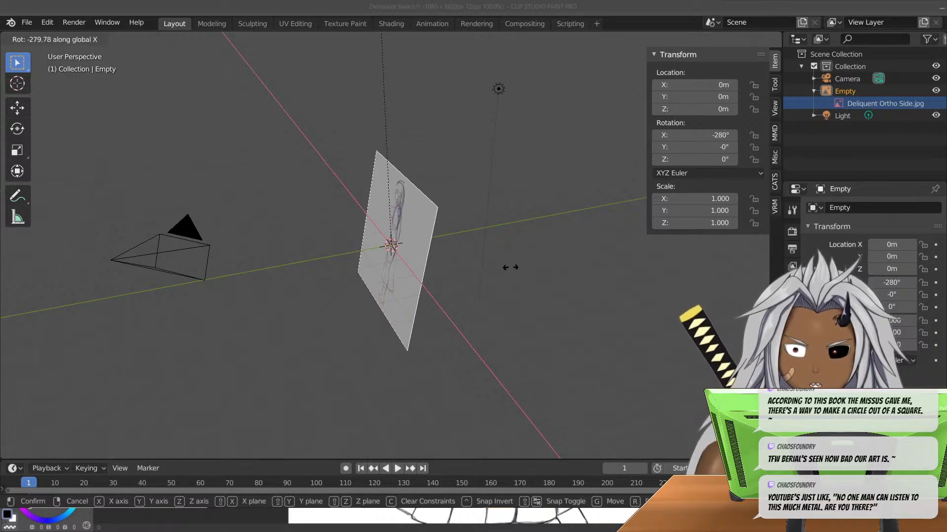
{"action": "right_click", "coordinate": [508, 242]}
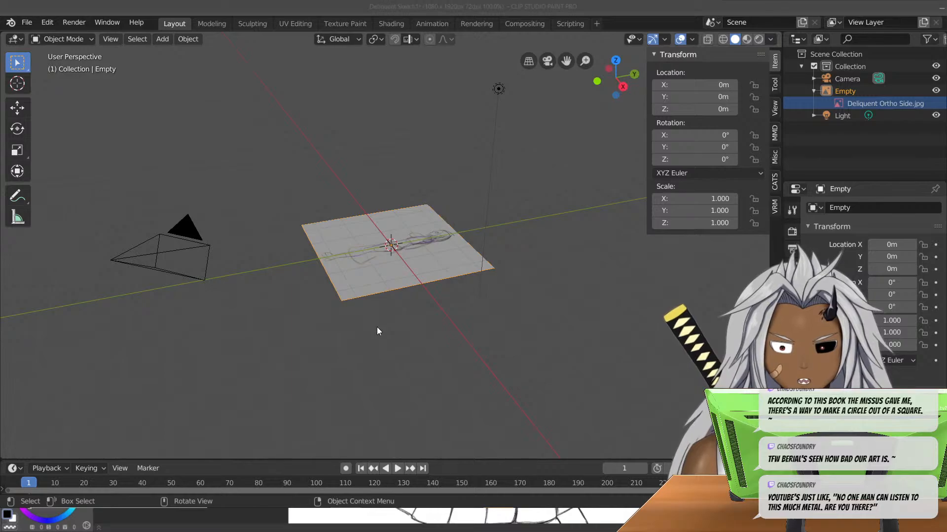
- Rotate the side-view reference image 90° about the global X axis so it stands upright
{"action": "key", "text": "r"}
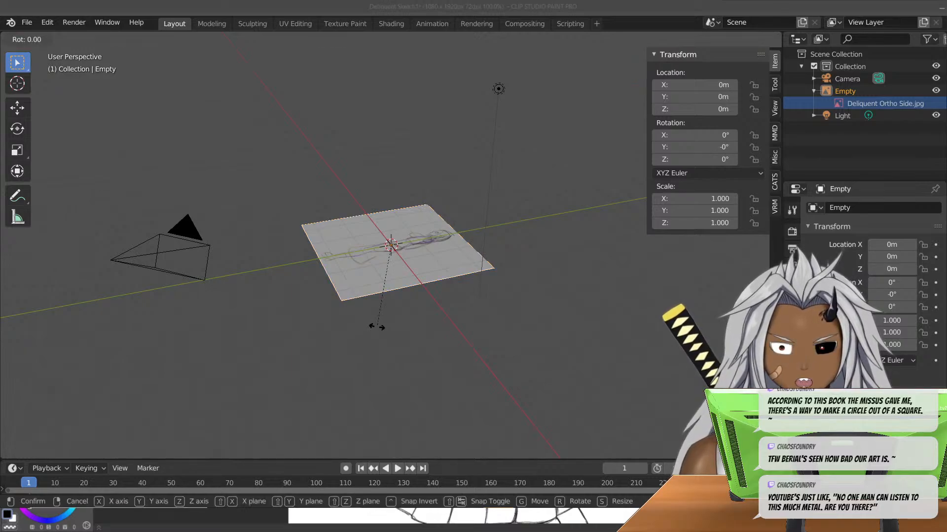
{"action": "key", "text": "x"}
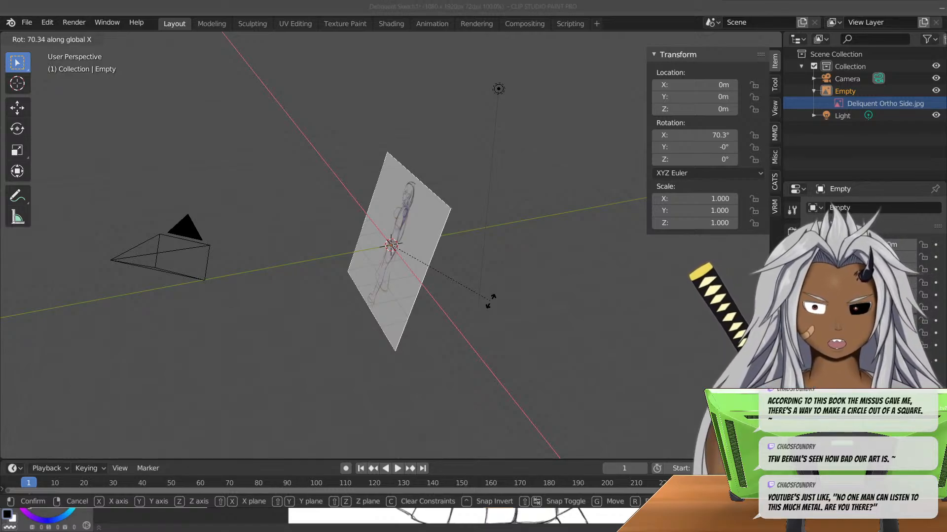
{"action": "type", "text": "90"}
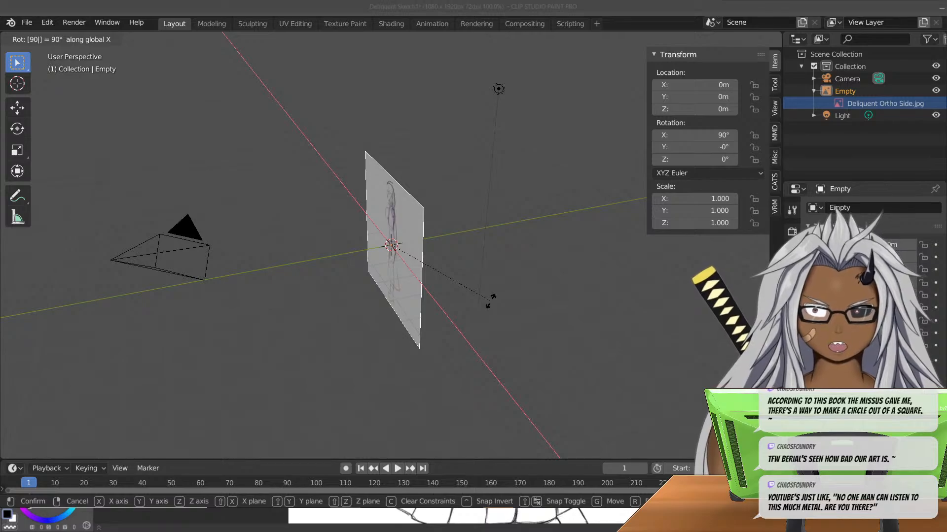
{"action": "key", "text": "Return"}
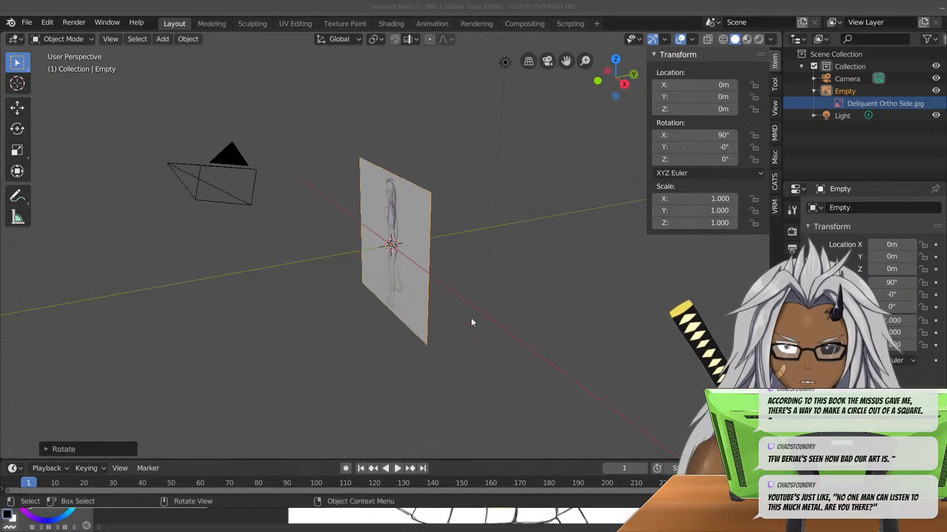
- Examine the upright reference image's alignment with the world axes from the front, from the right side and in perspective
{"action": "key", "text": "KP_1"}
{"action": "scroll", "coordinate": [499, 150], "scroll_direction": "up", "scroll_amount": 5}
{"action": "scroll", "coordinate": [495, 196], "scroll_direction": "down", "scroll_amount": 4}
{"action": "scroll", "coordinate": [500, 212], "scroll_direction": "up", "scroll_amount": 3}
{"action": "middle_click_drag", "start_coordinate": [510, 186], "coordinate": [537, 140]}
{"action": "scroll", "coordinate": [536, 168], "scroll_direction": "down", "scroll_amount": 2}
{"action": "middle_click_drag", "start_coordinate": [535, 194], "coordinate": [511, 184], "text": "shift"}
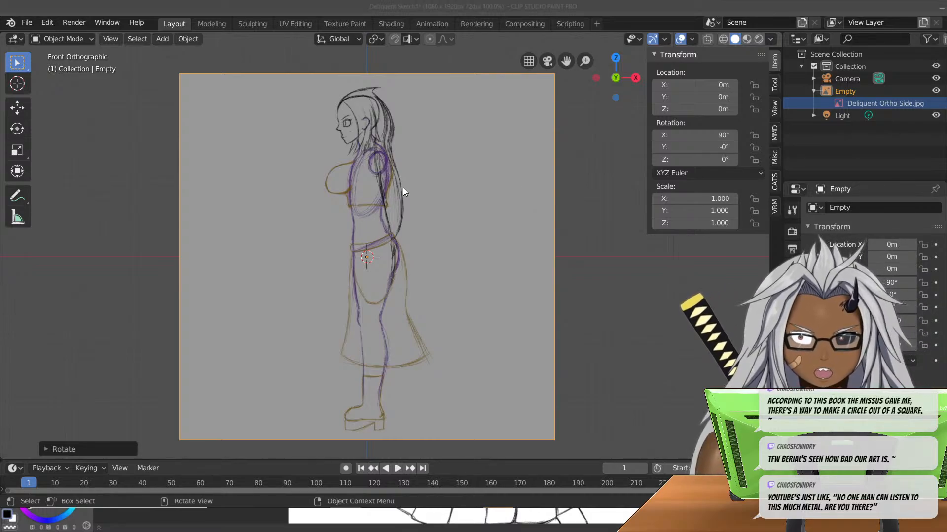
{"action": "scroll", "coordinate": [444, 370], "scroll_direction": "down", "scroll_amount": 4}
{"action": "middle_click_drag", "start_coordinate": [268, 149], "coordinate": [307, 245]}
{"action": "middle_click_drag", "start_coordinate": [510, 306], "coordinate": [504, 220]}
{"action": "key", "text": "KP_1"}
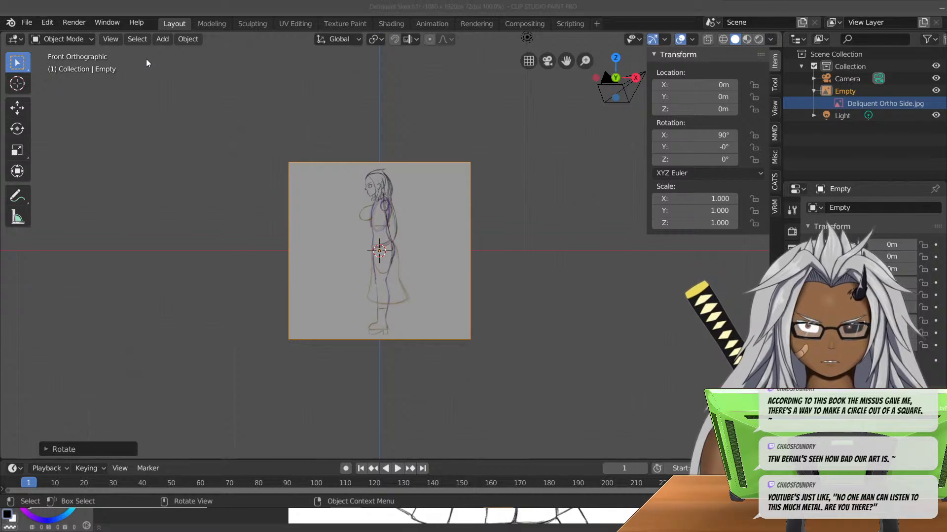
{"action": "key", "text": "KP_3"}
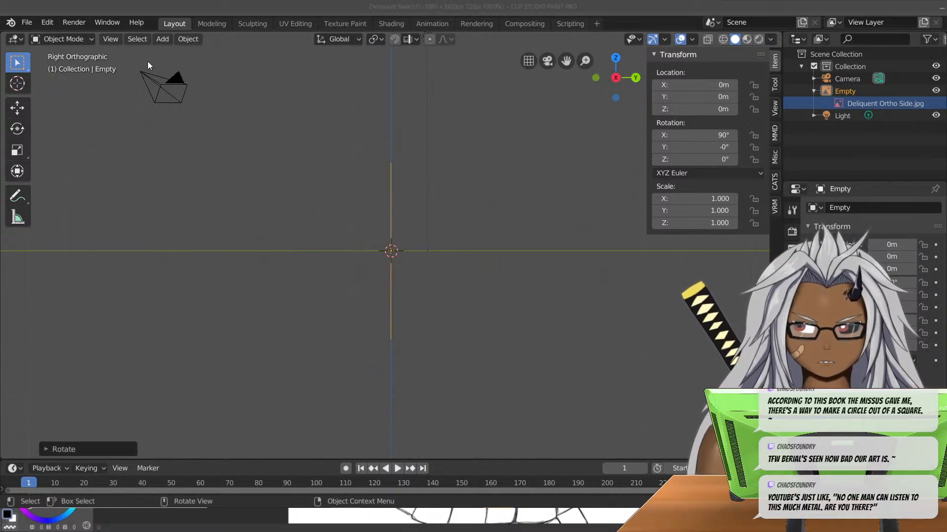
{"action": "key", "text": "KP_1"}
- Rotate the side-view reference image 90° about the global Z axis and show it in the right orthographic view
{"action": "middle_click_drag", "start_coordinate": [261, 146], "coordinate": [493, 254]}
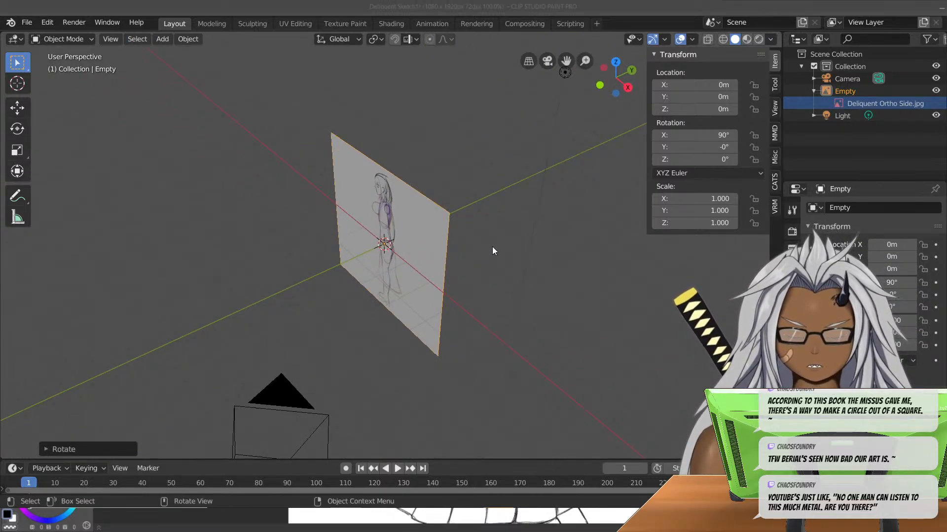
{"action": "key", "text": "r"}
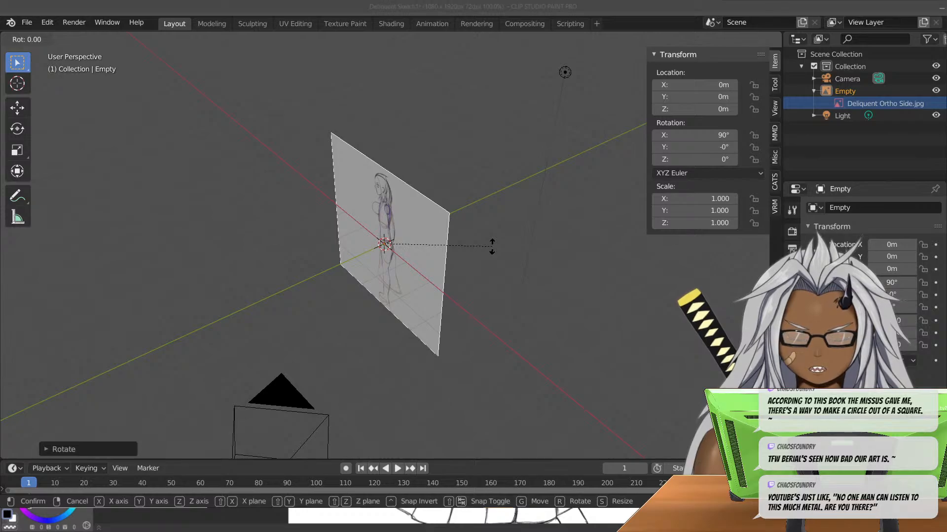
{"action": "key", "text": "z"}
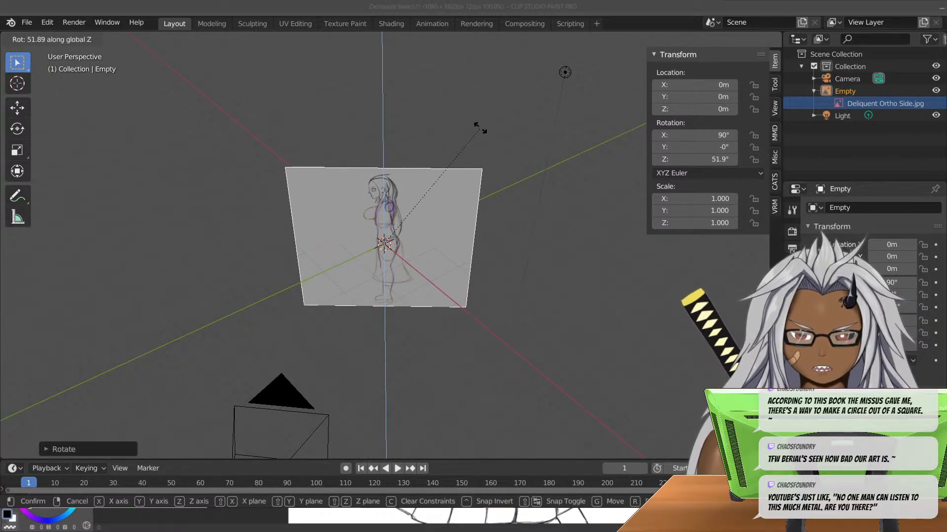
{"action": "type", "text": "90"}
{"action": "key", "text": "Return"}
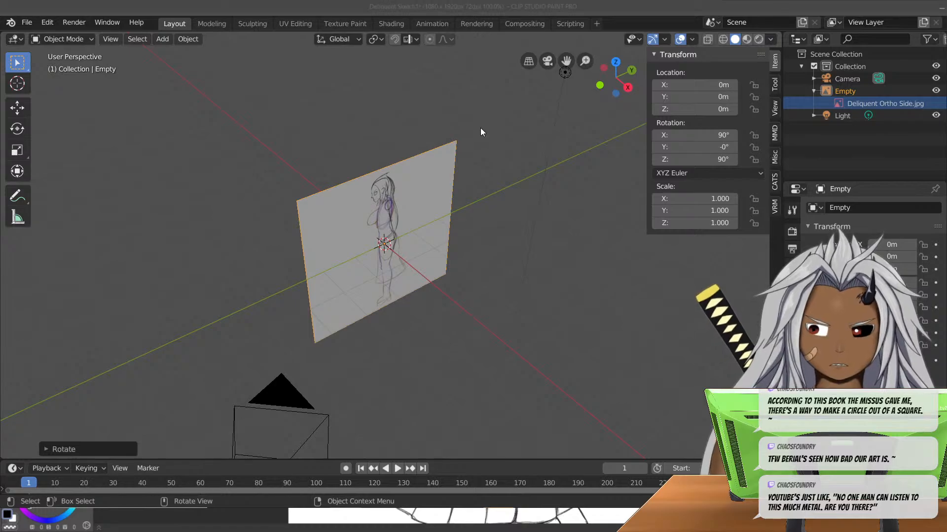
{"action": "key", "text": "KP_3"}
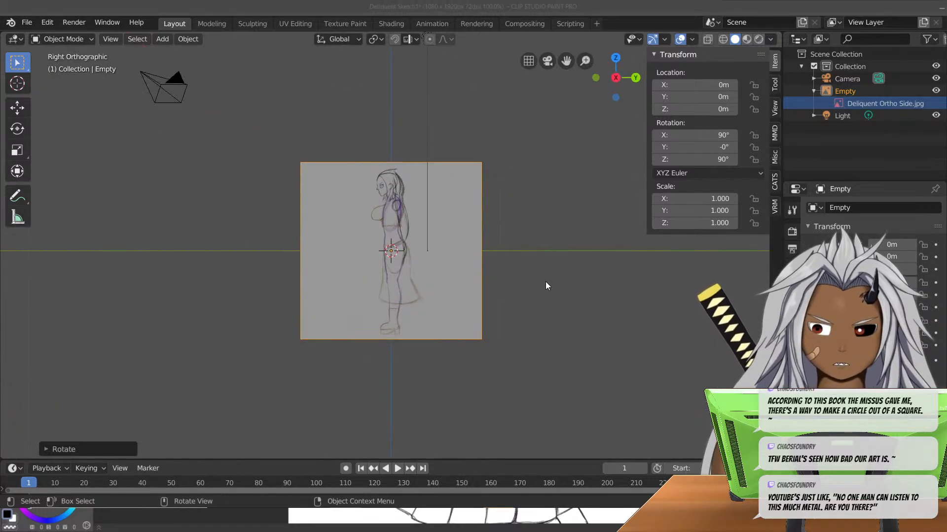
- Move the side-view reference image about 29.86 m in the negative direction along the global X axis
{"action": "scroll", "coordinate": [379, 248], "scroll_direction": "up", "scroll_amount": 1}
{"action": "scroll", "coordinate": [380, 244], "scroll_direction": "up", "scroll_amount": 2}
{"action": "middle_click_drag", "start_coordinate": [380, 241], "coordinate": [308, 221]}
{"action": "scroll", "coordinate": [308, 221], "scroll_direction": "down", "scroll_amount": 4}
{"action": "scroll", "coordinate": [319, 218], "scroll_direction": "down", "scroll_amount": 3}
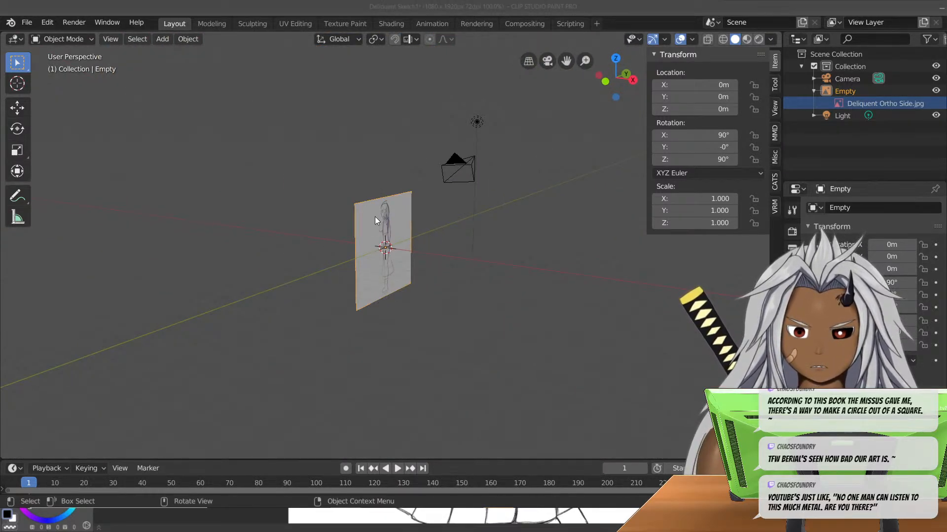
{"action": "key", "text": "g"}
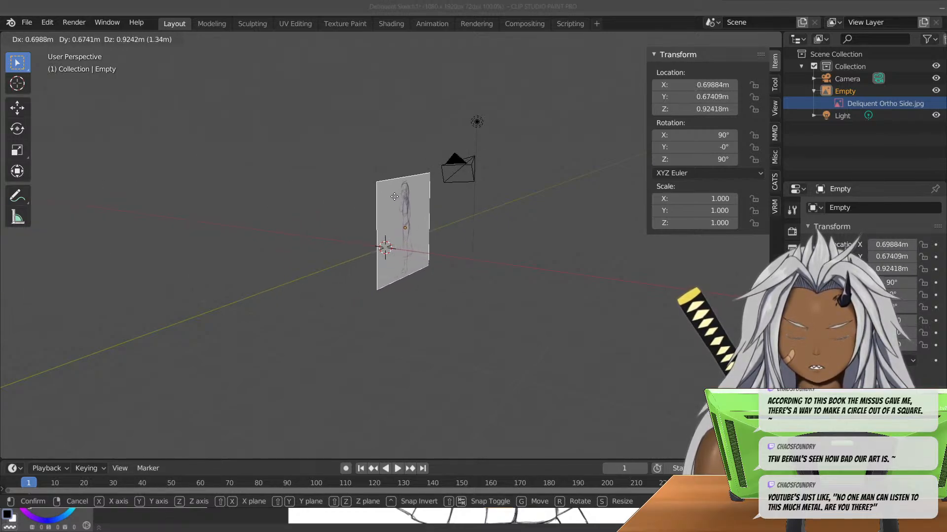
{"action": "key", "text": "x"}
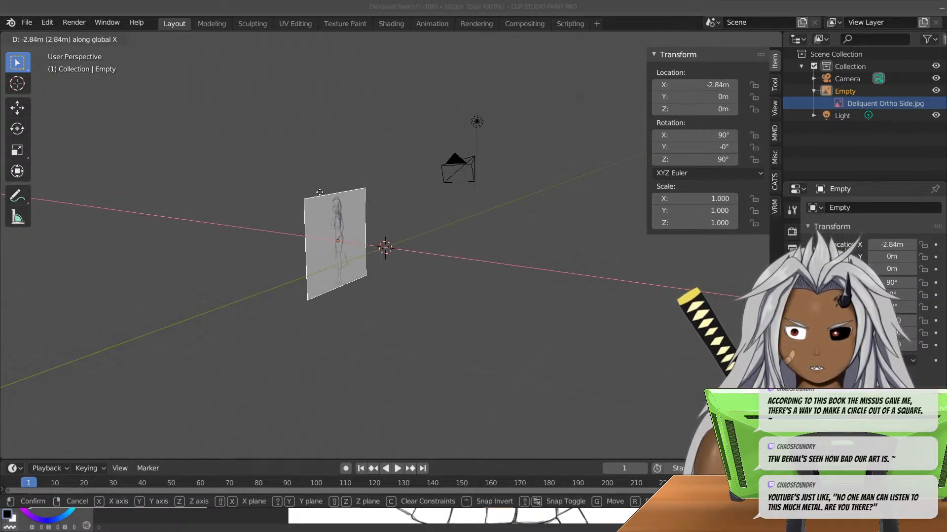
{"action": "left_click", "coordinate": [46, 145]}
{"action": "scroll", "coordinate": [73, 162], "scroll_direction": "down", "scroll_amount": 7}
{"action": "key", "text": "x"}
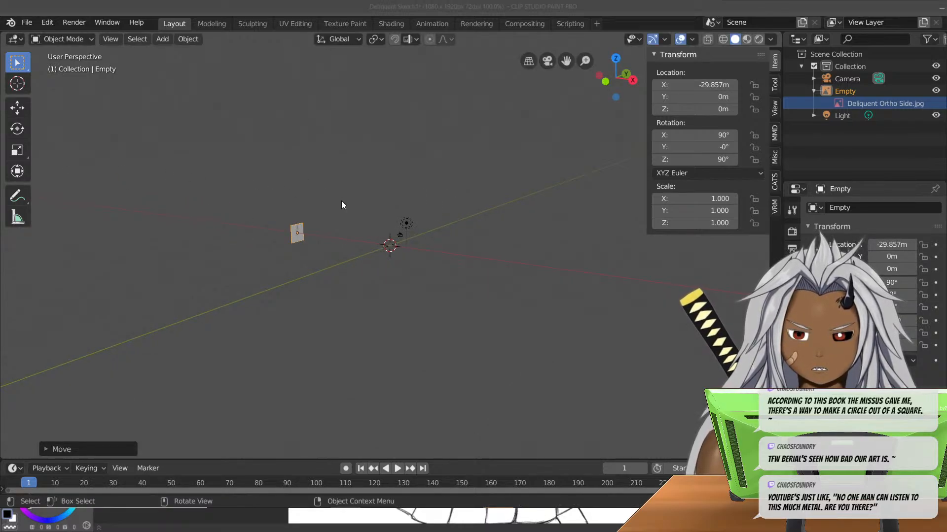
- Try to move the side-view reference image farther in the negative direction along the global X axis, to about -190.82 m
{"action": "key", "text": "r"}
{"action": "key", "text": "Escape"}
{"action": "key", "text": "g"}
{"action": "key", "text": "x"}
{"action": "left_click", "coordinate": [57, 117]}
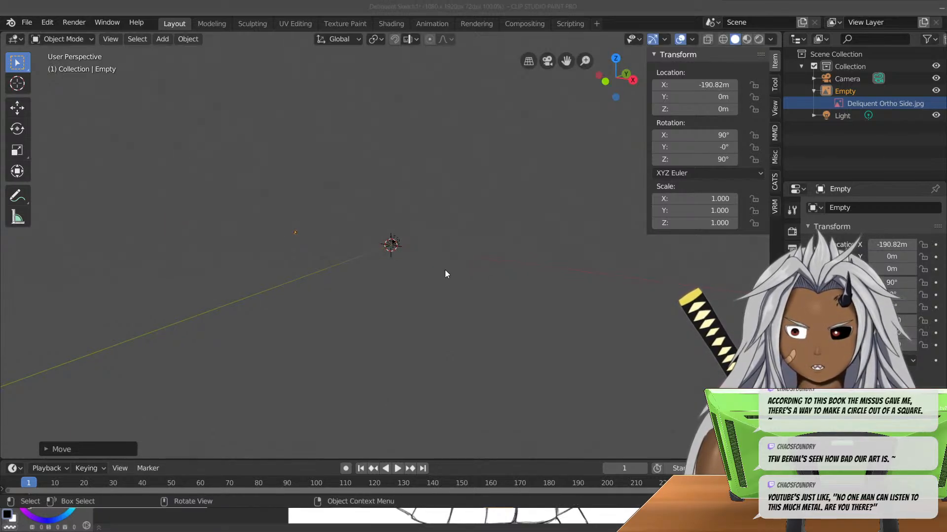
- Compare the far-off side-view reference image in the right orthographic view and in perspective
{"action": "key", "text": "KP_3"}
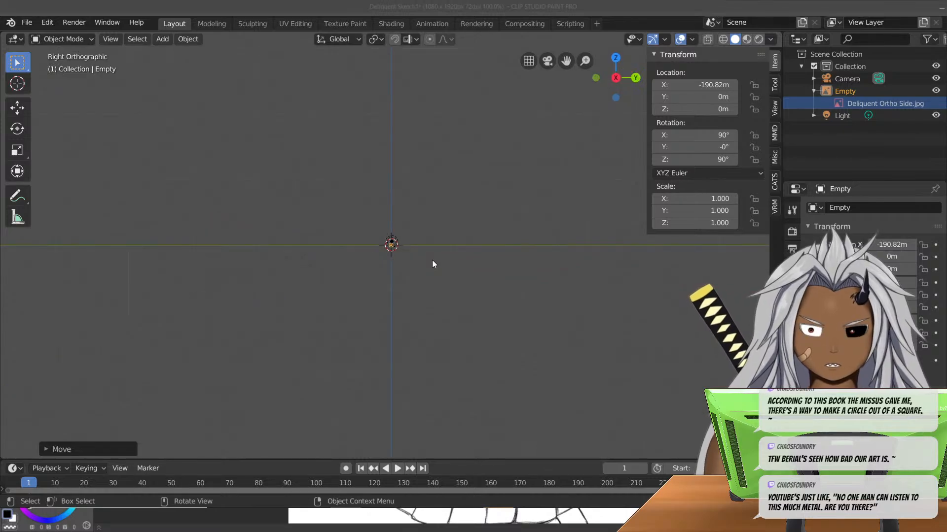
{"action": "key", "text": "KP_Decimal"}
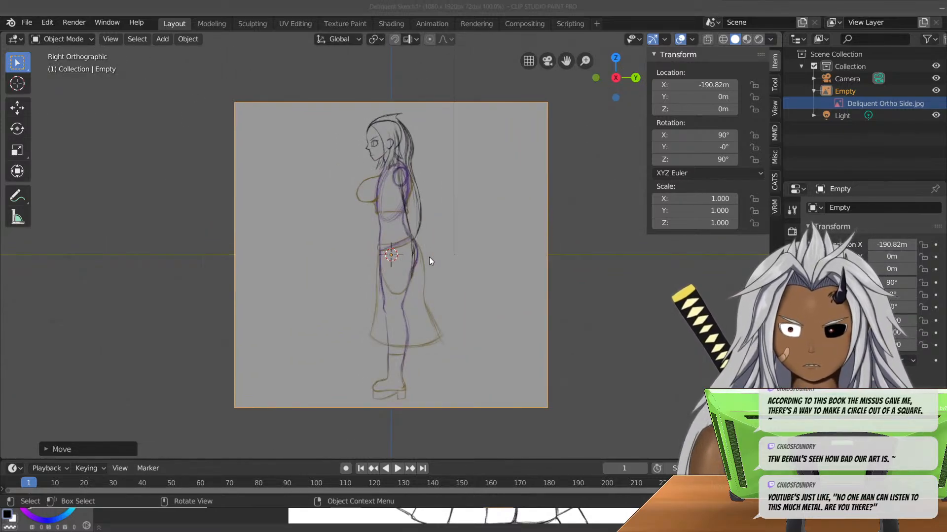
{"action": "middle_click_drag", "start_coordinate": [428, 256], "coordinate": [424, 259]}
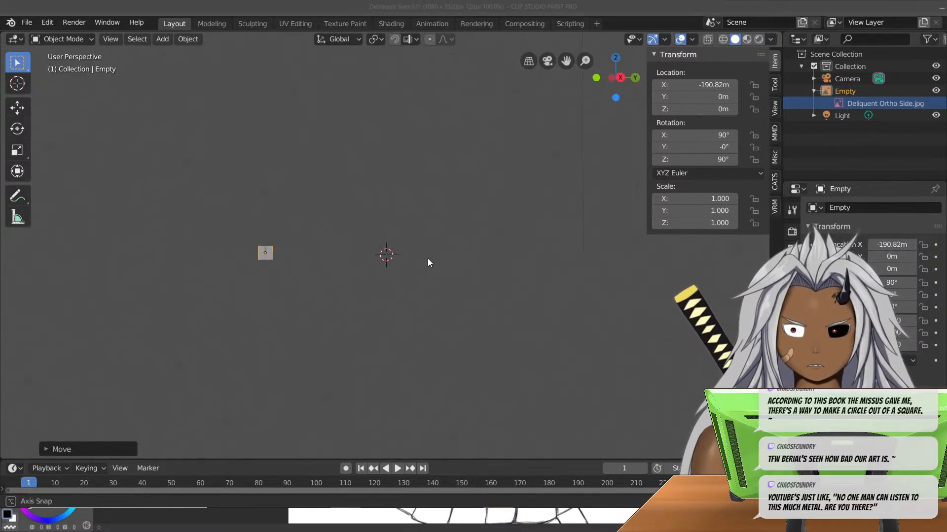
{"action": "middle_click_drag", "start_coordinate": [403, 266], "coordinate": [368, 272]}
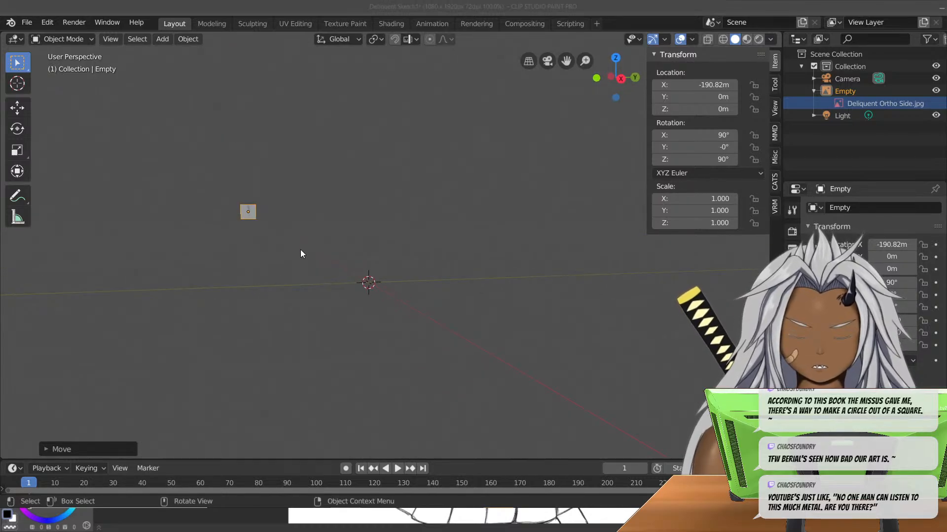
{"action": "key", "text": "KP_3"}
{"action": "scroll", "coordinate": [300, 250], "scroll_direction": "down", "scroll_amount": 10}
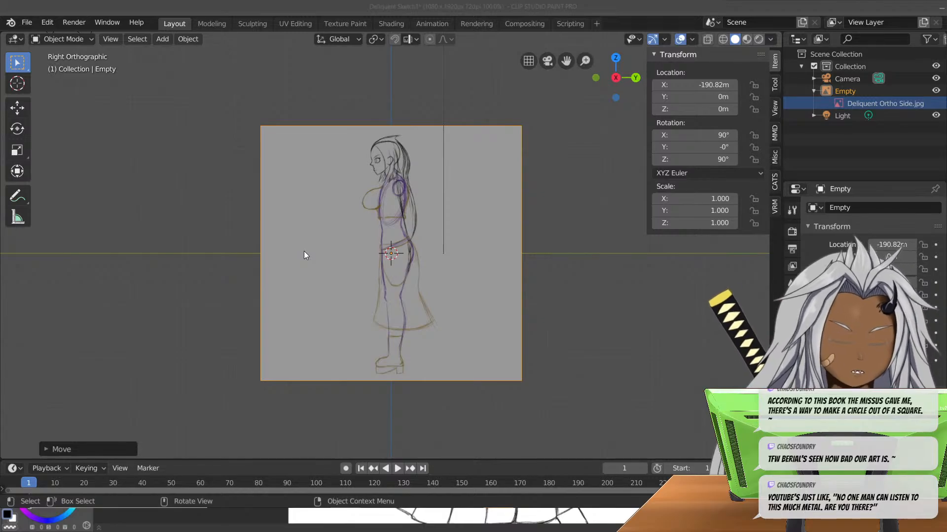
{"action": "middle_click_drag", "start_coordinate": [249, 249], "coordinate": [285, 261]}
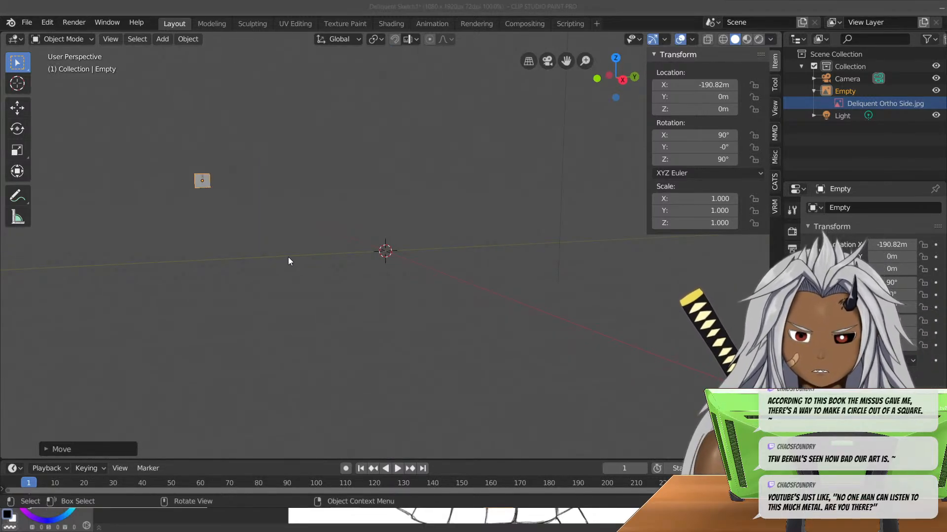
{"action": "key", "text": "KP_3"}
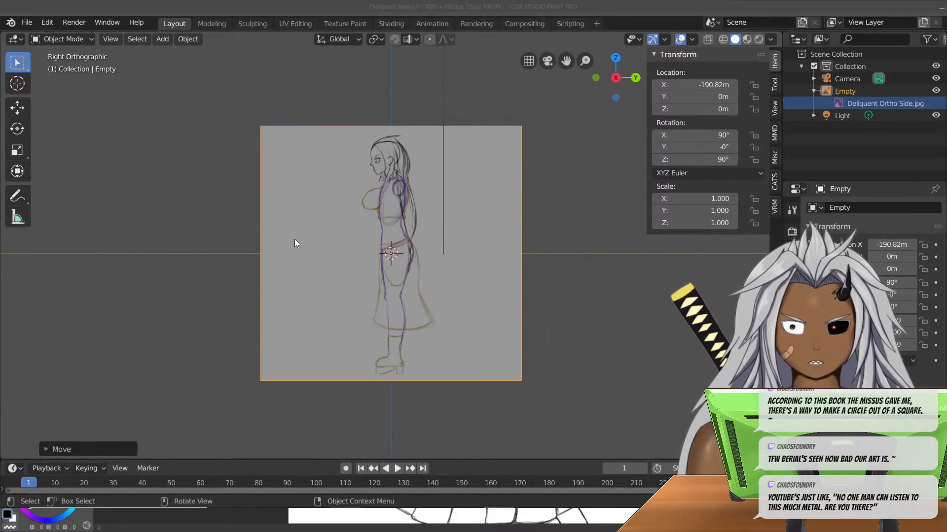
{"action": "middle_click_drag", "start_coordinate": [295, 239], "coordinate": [367, 264]}
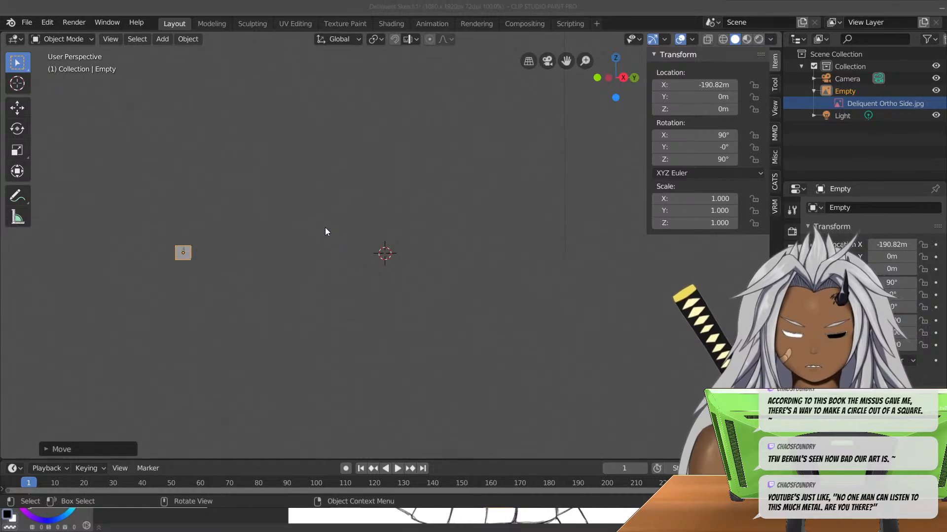
- Undo the last two moves of the side-view reference image
{"action": "key", "text": "ctrl+z"}
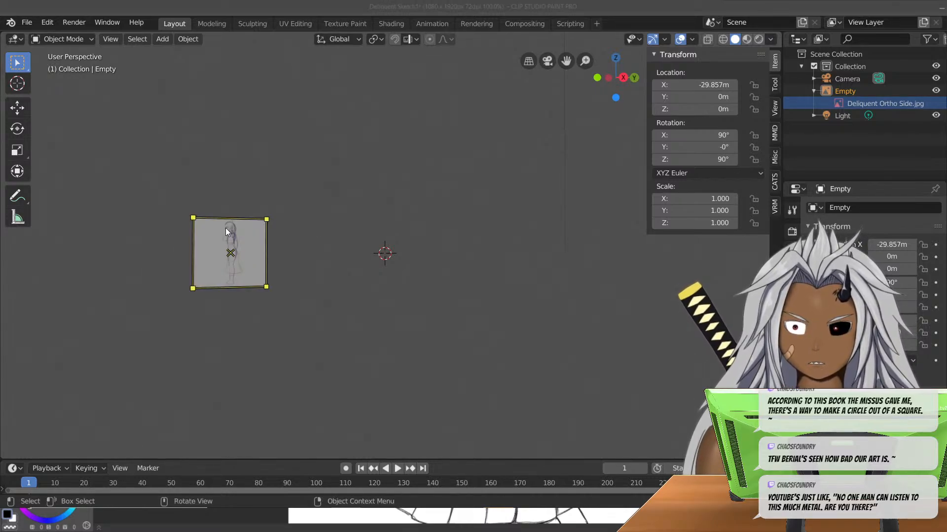
{"action": "middle_click_drag", "start_coordinate": [315, 217], "coordinate": [377, 267]}
{"action": "key", "text": "ctrl+z"}
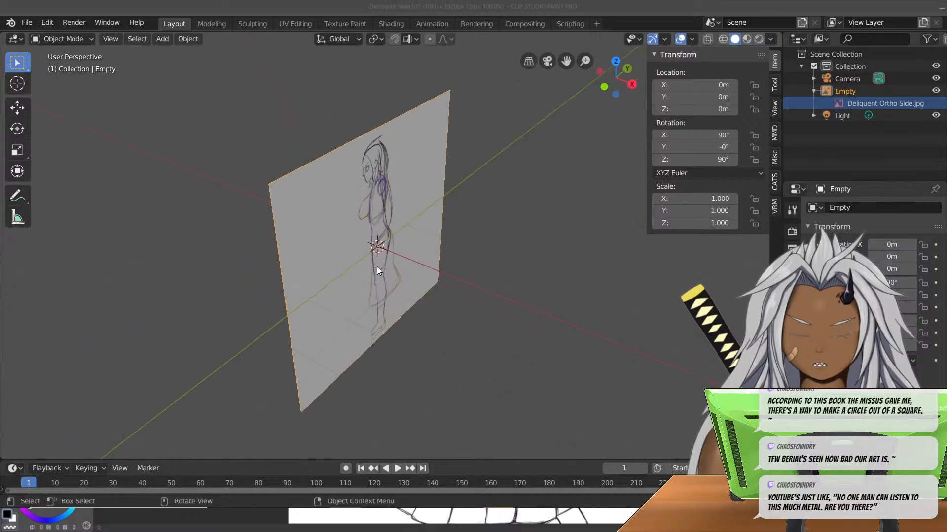
- Move the side-view reference image about 9.67 m in the negative direction along the global X axis
{"action": "key", "text": "g"}
{"action": "key", "text": "x"}
{"action": "left_click", "coordinate": [97, 138]}
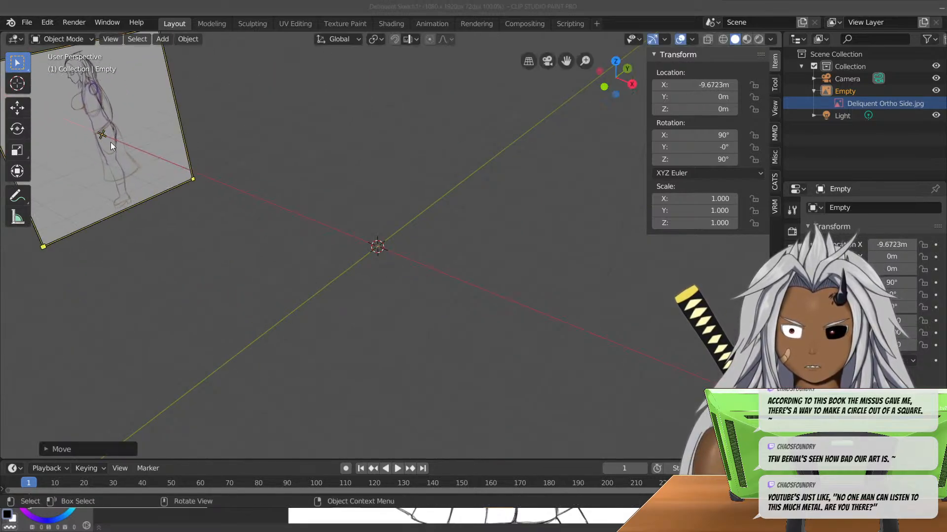
{"action": "middle_click_drag", "start_coordinate": [433, 376], "coordinate": [476, 334]}
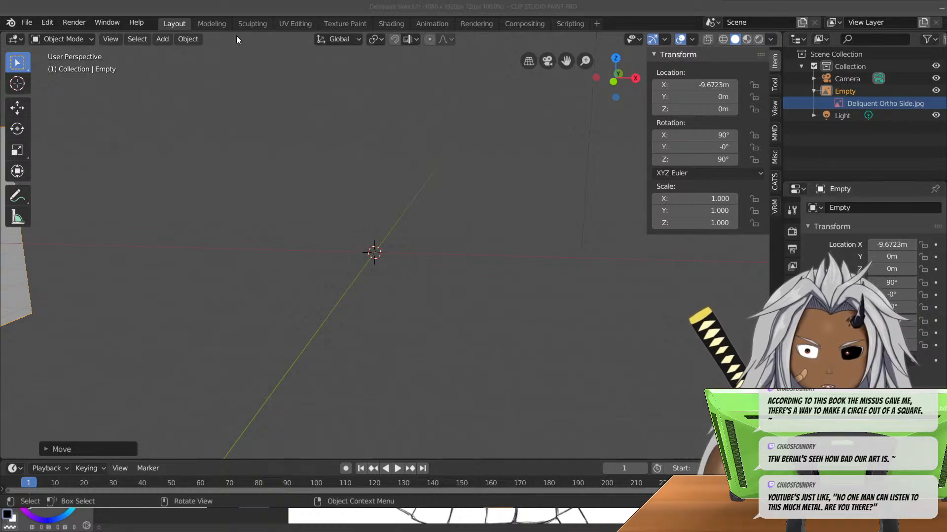
{"action": "left_click", "coordinate": [48, 22]}
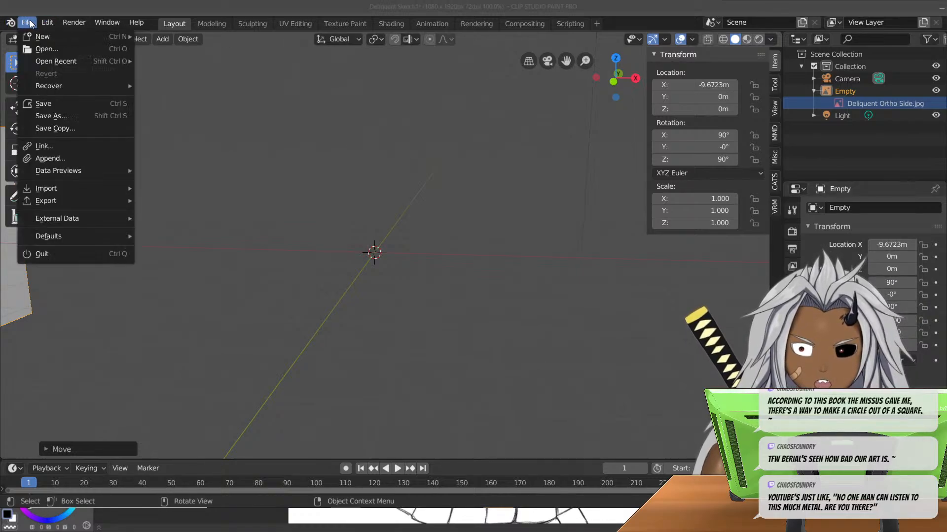
{"action": "left_click", "coordinate": [50, 23]}
{"action": "left_click", "coordinate": [171, 37]}
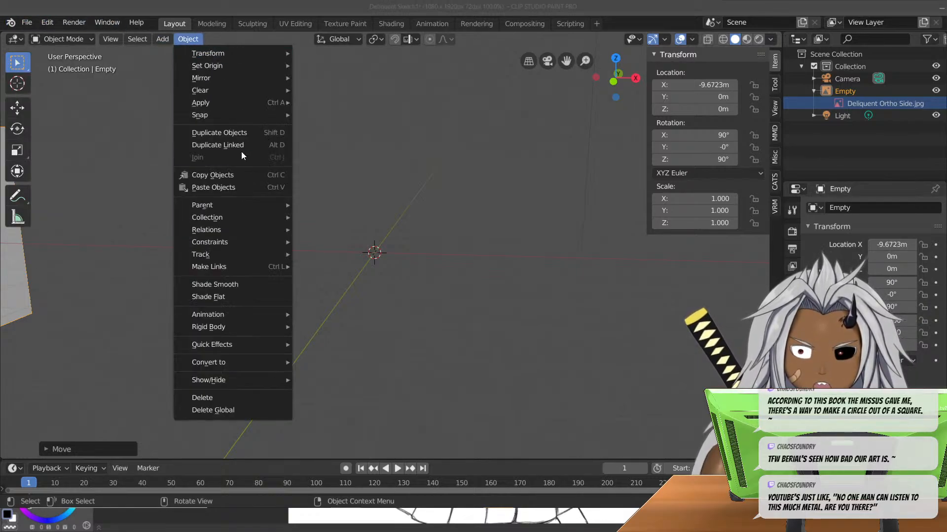
{"action": "left_click", "coordinate": [161, 39]}
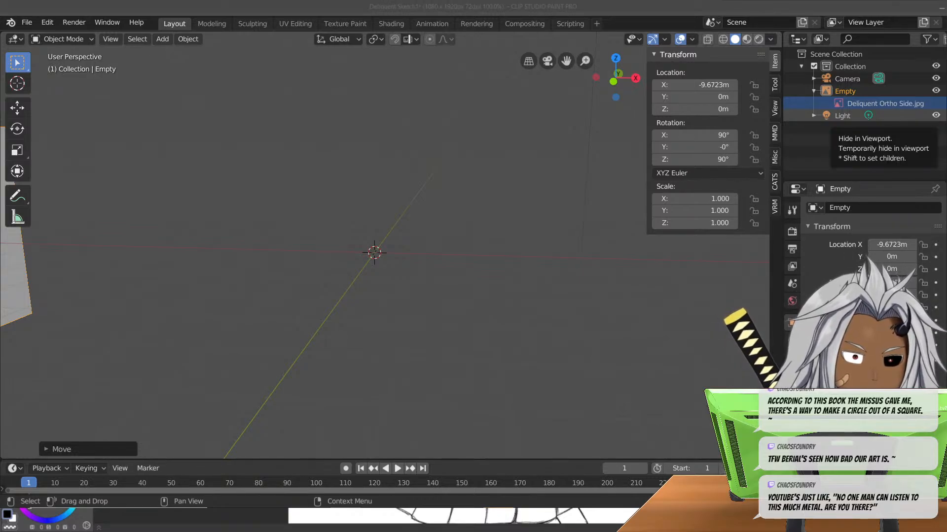
- Add the front-view drawing as a reference image in the front orthographic view, undoing a first placement made in perspective
{"action": "left_click_drag", "start_coordinate": [1, 220], "coordinate": [394, 227]}
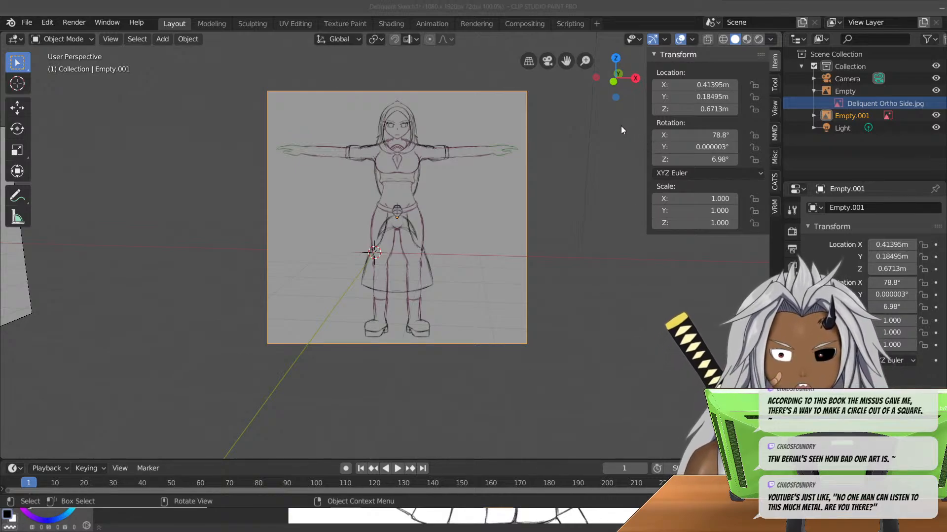
{"action": "key", "text": "ctrl+z"}
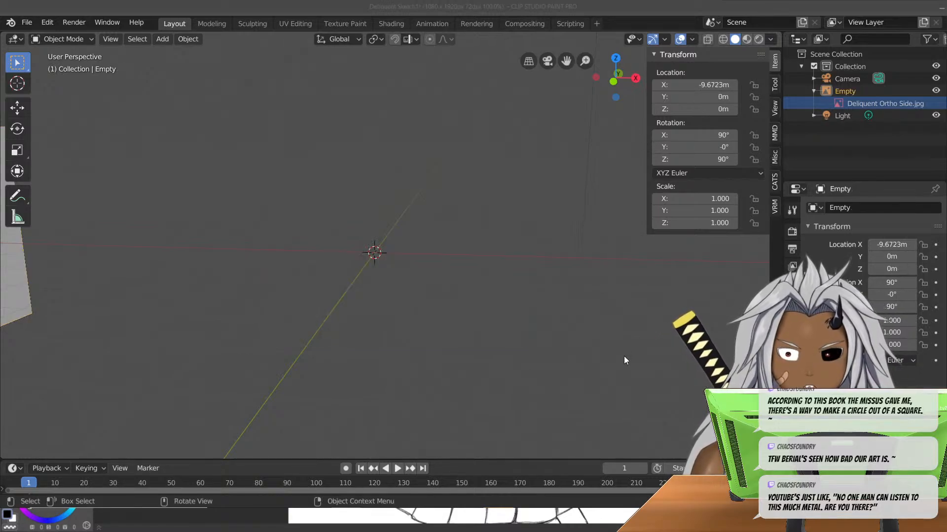
{"action": "key", "text": "KP_1"}
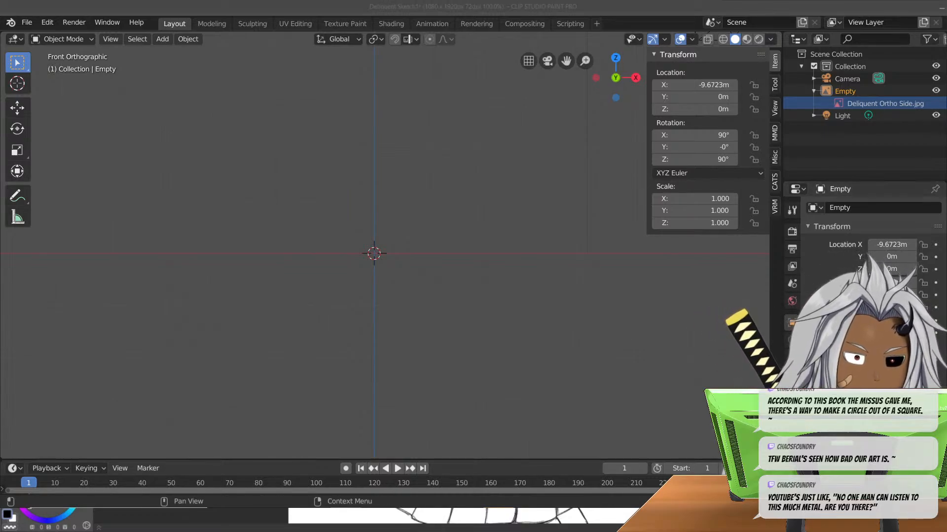
{"action": "key", "text": "ctrl+shift+z"}
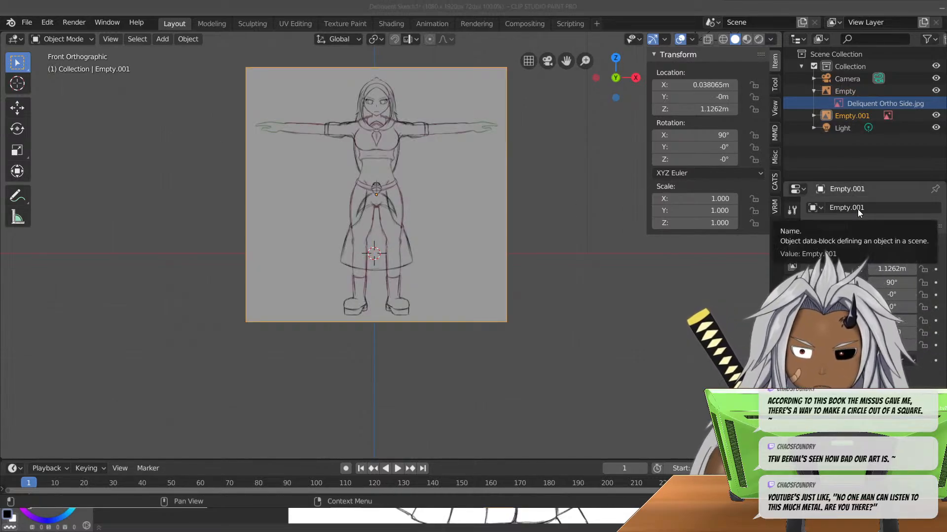
- Examine how the front and side reference images stand relative to each other in perspective, and check the side image's X location
{"action": "middle_click_drag", "start_coordinate": [631, 201], "coordinate": [566, 197]}
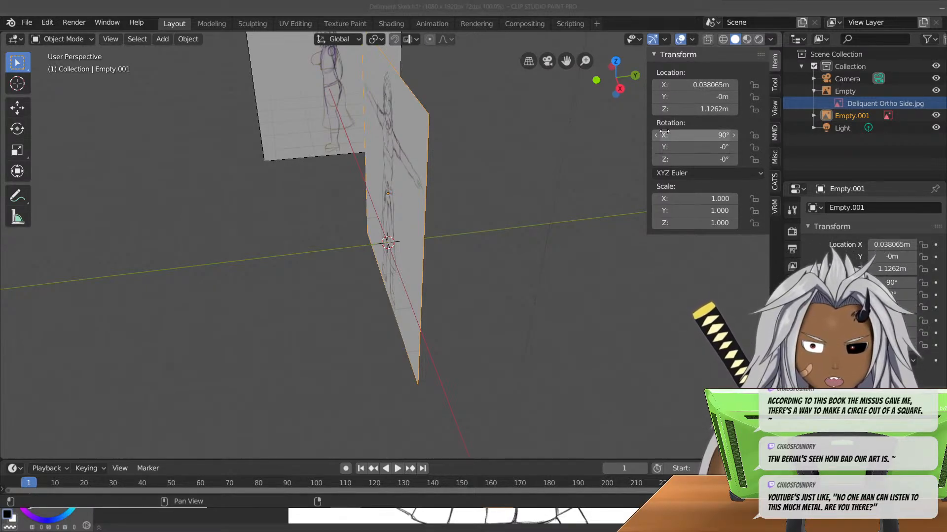
{"action": "left_click", "coordinate": [385, 282]}
{"action": "middle_click_drag", "start_coordinate": [386, 283], "coordinate": [474, 218]}
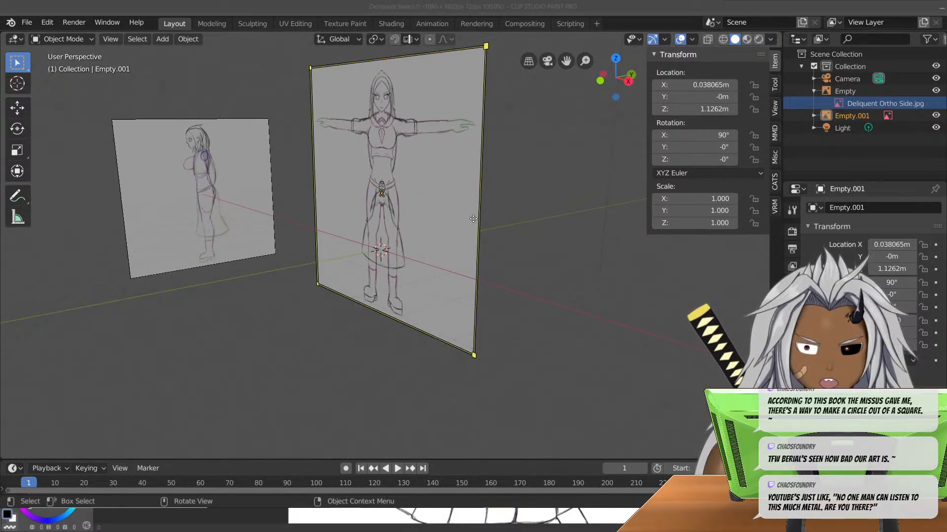
{"action": "middle_click_drag", "start_coordinate": [424, 259], "coordinate": [451, 243]}
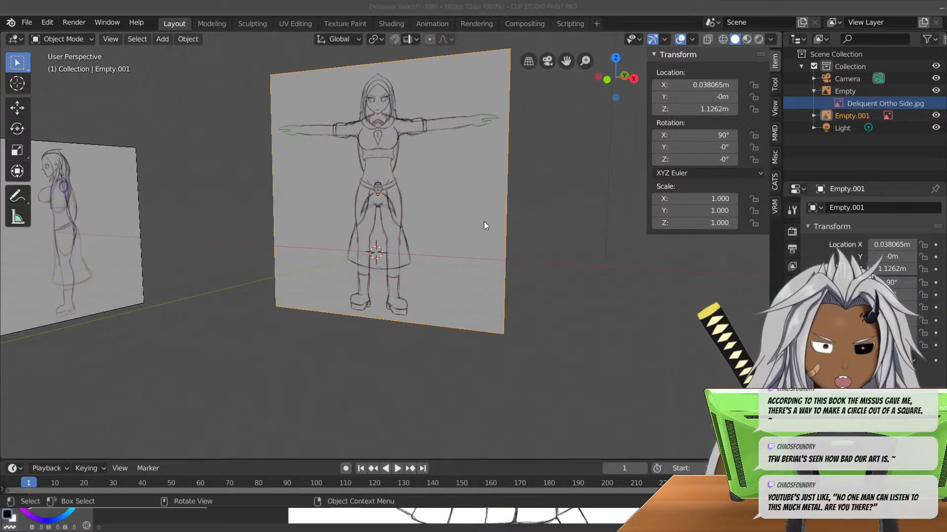
{"action": "left_click", "coordinate": [113, 196]}
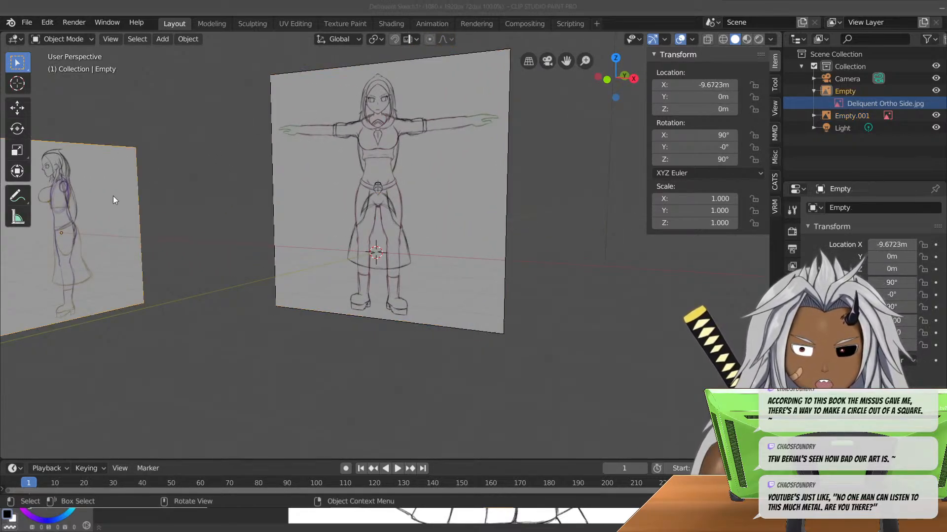
{"action": "left_click", "coordinate": [695, 84]}
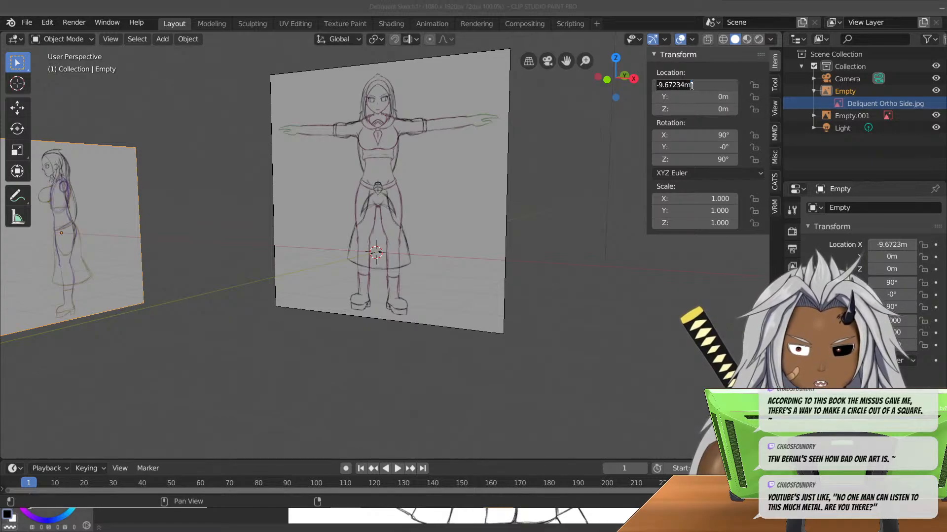
{"action": "left_click", "coordinate": [580, 149]}
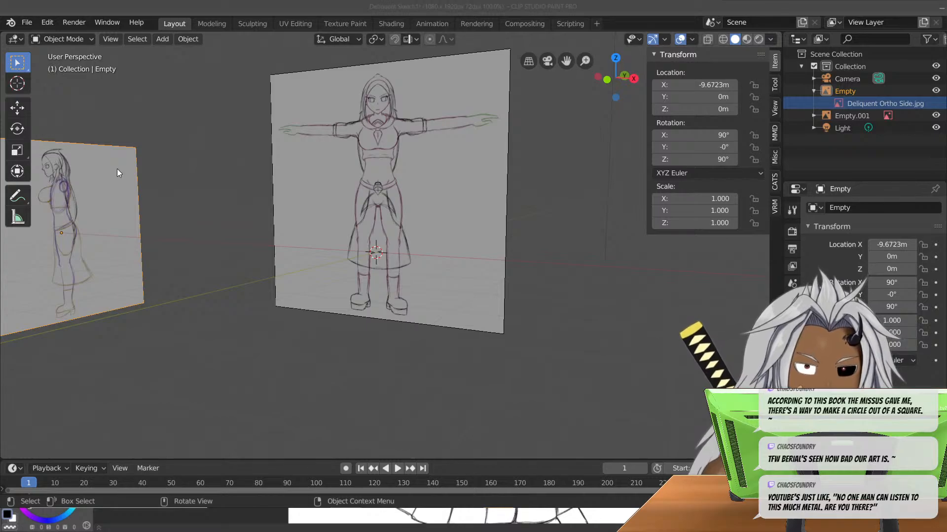
{"action": "left_click", "coordinate": [161, 43]}
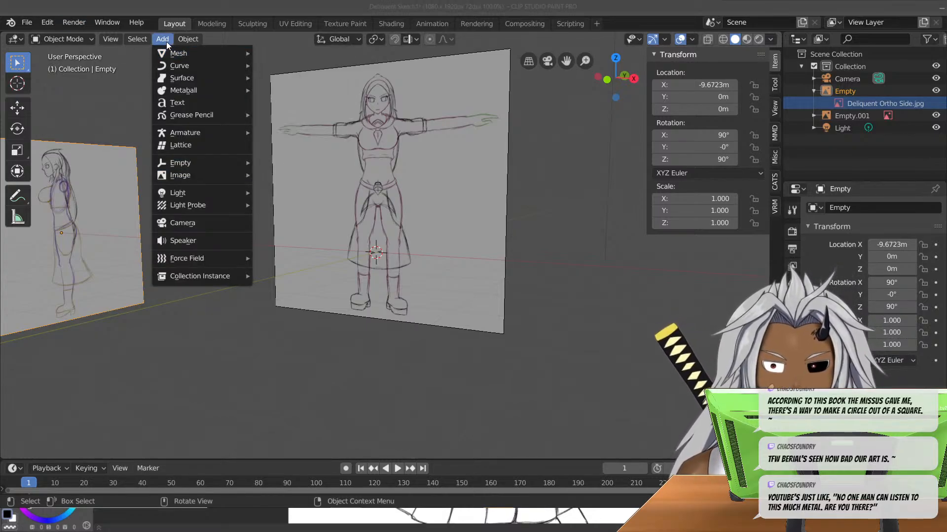
{"action": "left_click", "coordinate": [167, 41]}
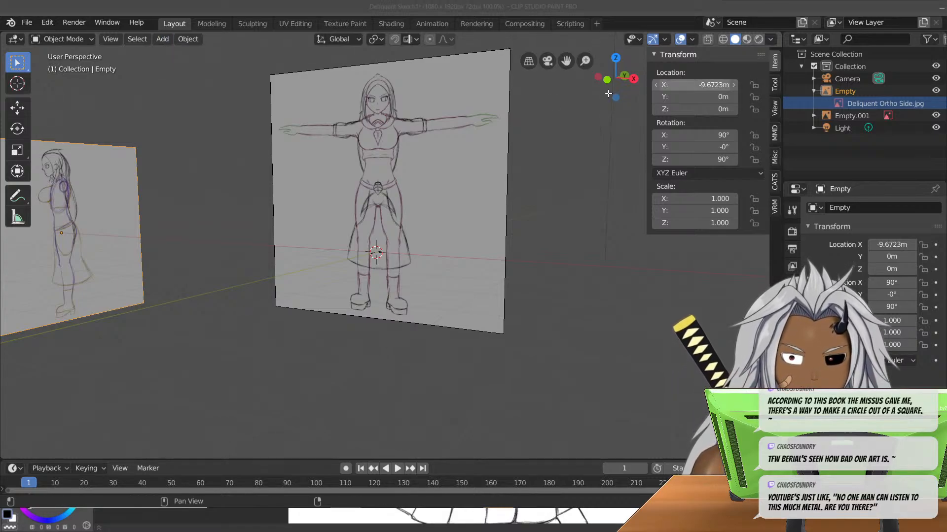
- Set the front-view reference image's X, Y and Z location to 0
{"action": "left_click", "coordinate": [403, 155]}
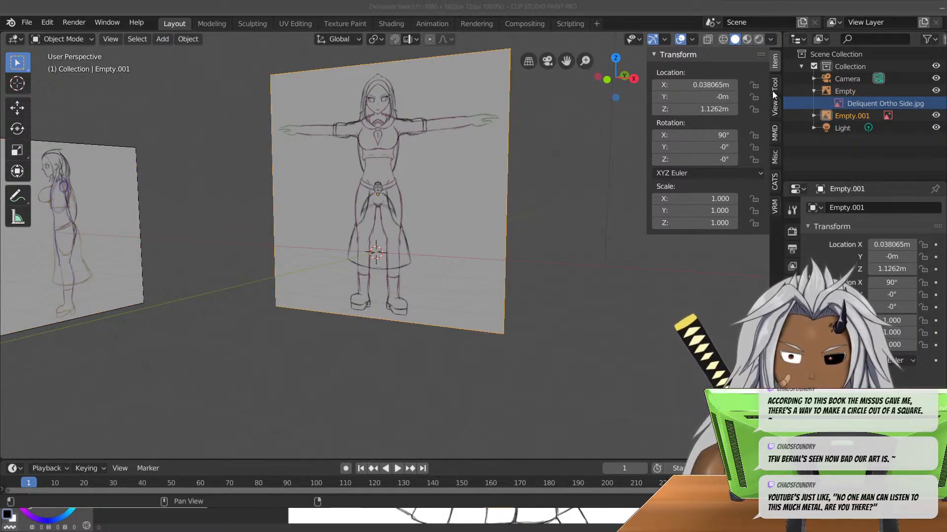
{"action": "left_click_drag", "start_coordinate": [689, 85], "coordinate": [687, 109]}
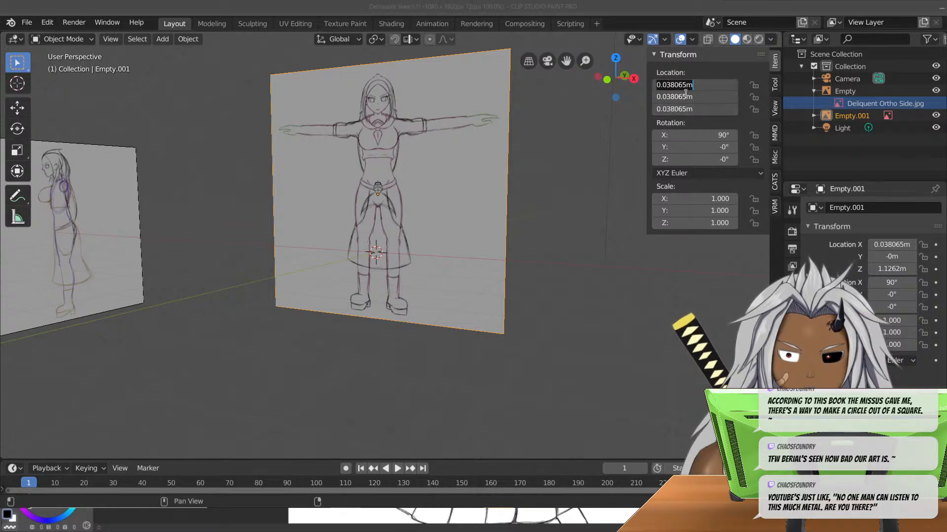
{"action": "type", "text": "0"}
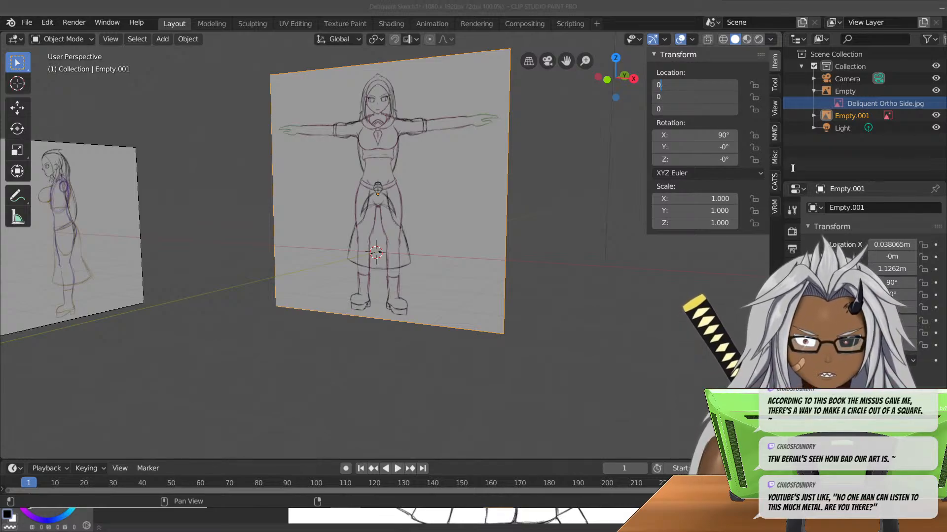
{"action": "key", "text": "Return"}
- Move the front-view reference image about 8.52 m along the global Y axis and check both references in front and right orthographic views
{"action": "middle_click_drag", "start_coordinate": [540, 257], "coordinate": [433, 198]}
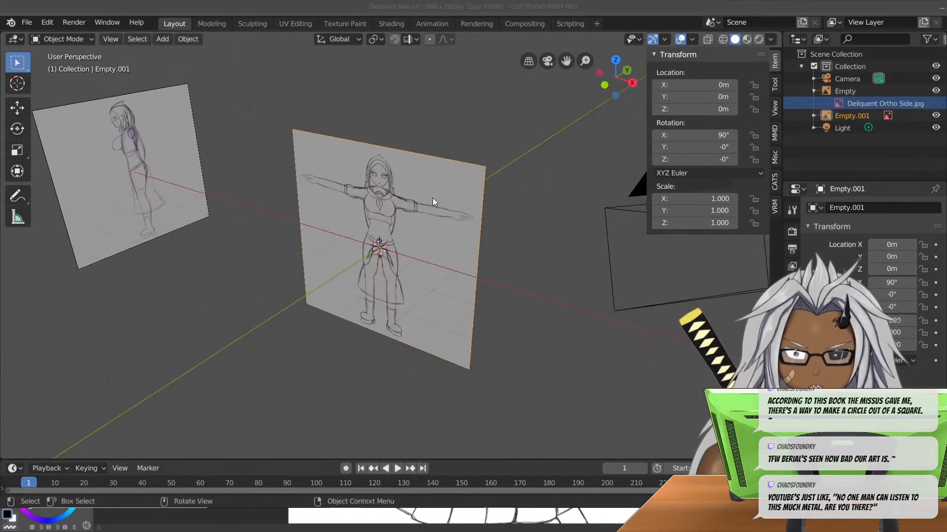
{"action": "key", "text": "g"}
{"action": "key", "text": "y"}
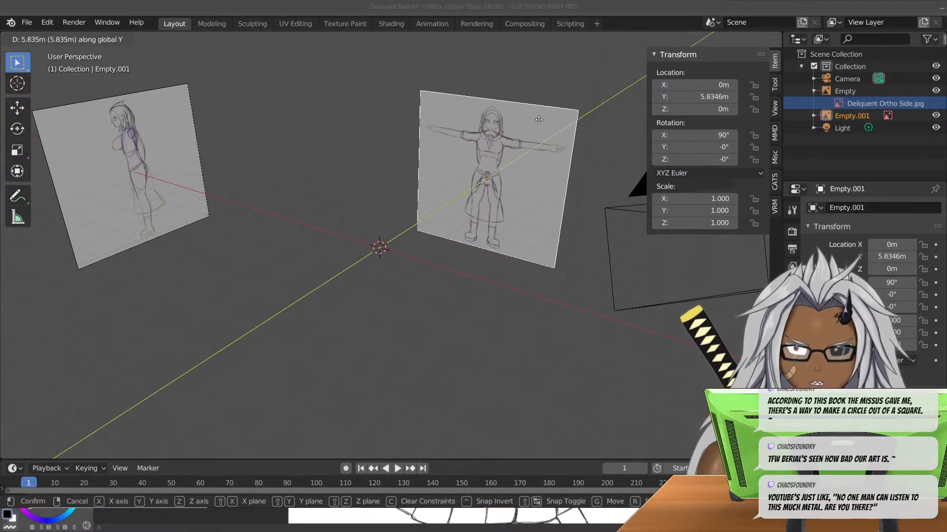
{"action": "left_click", "coordinate": [529, 366]}
{"action": "key", "text": "KP_1"}
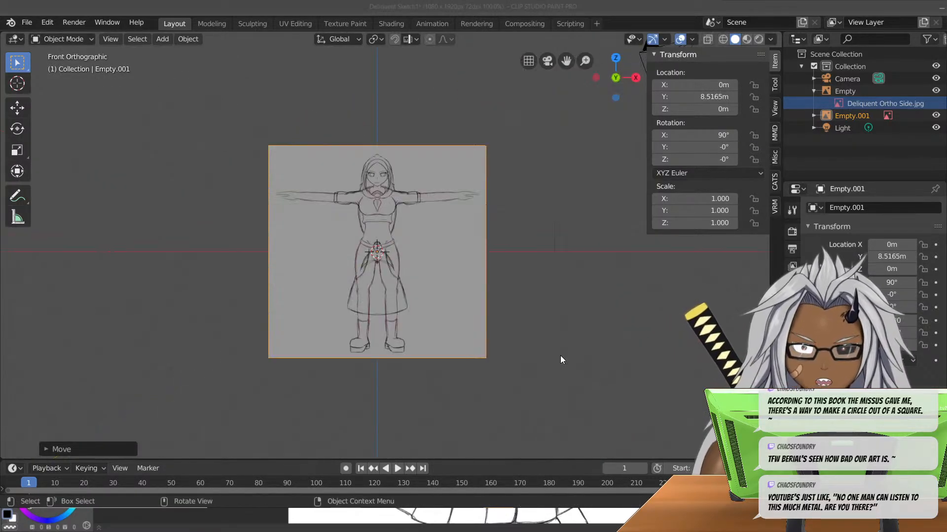
{"action": "key", "text": "KP_3"}
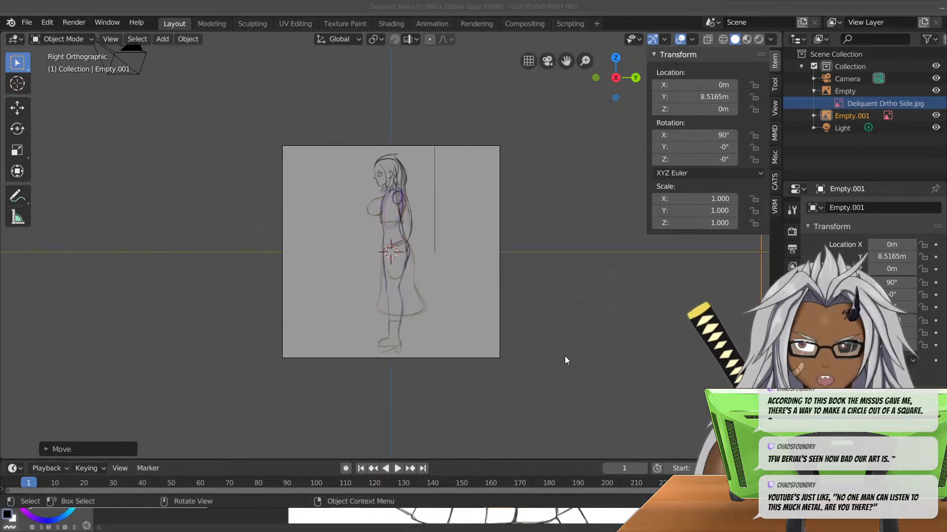
- Select both the side and front reference images and move them up about 2.36 m along the global Z axis
{"action": "key", "text": "KP_1"}
{"action": "key", "text": "KP_3"}
{"action": "key", "text": "KP_1"}
{"action": "mouse_move", "coordinate": [551, 338]}
{"action": "middle_mouse_down"}
{"action": "mouse_move", "coordinate": [525, 280]}
{"action": "mouse_move", "coordinate": [418, 280]}
{"action": "mouse_move", "coordinate": [560, 153]}
{"action": "mouse_move", "coordinate": [462, 213]}
{"action": "mouse_move", "coordinate": [404, 236]}
{"action": "mouse_move", "coordinate": [424, 334]}
{"action": "mouse_move", "coordinate": [467, 210]}
{"action": "mouse_move", "coordinate": [466, 257]}
{"action": "mouse_move", "coordinate": [621, 282]}
{"action": "middle_mouse_up"}
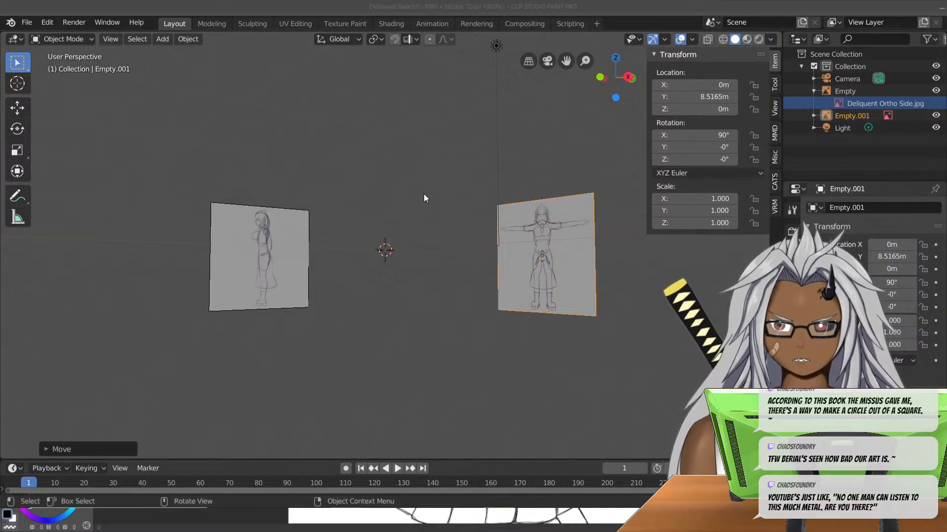
{"action": "middle_click_drag", "start_coordinate": [416, 207], "coordinate": [427, 208]}
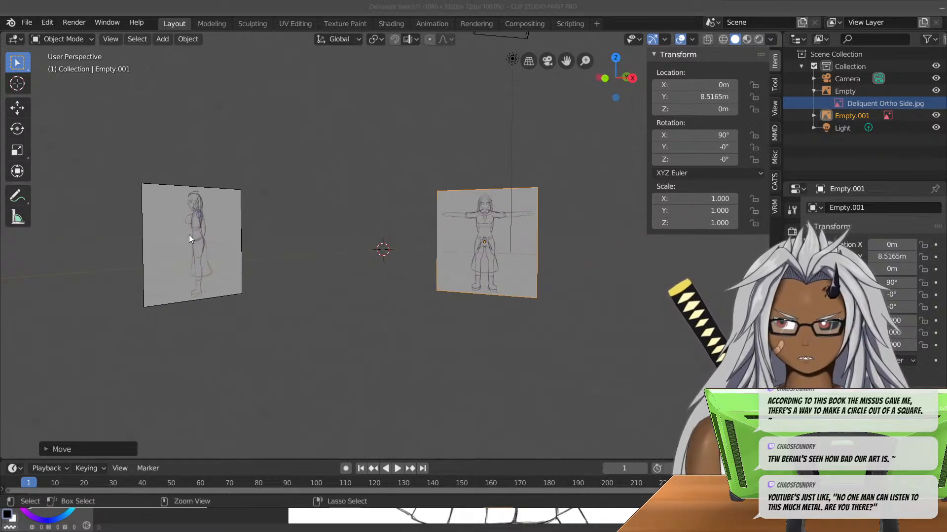
{"action": "left_click", "coordinate": [203, 216]}
{"action": "left_click", "coordinate": [489, 207], "text": "shift"}
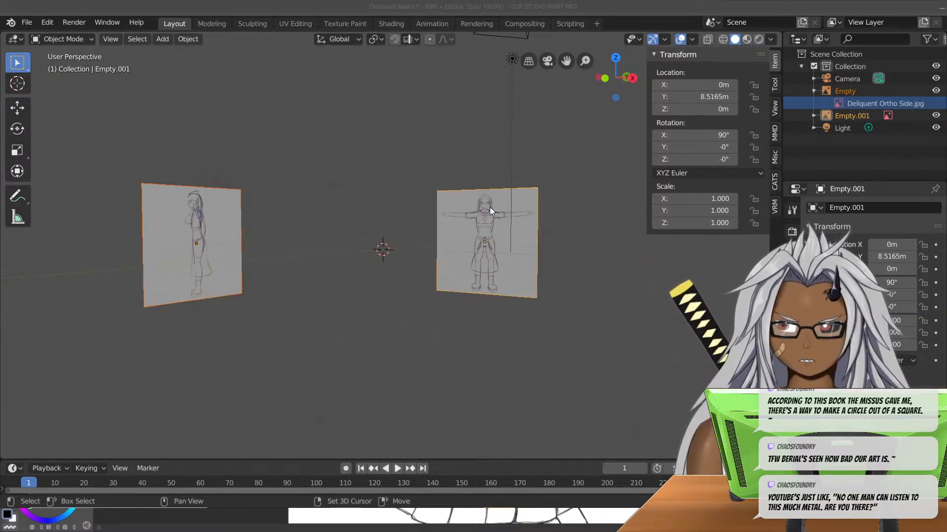
{"action": "key", "text": "g"}
{"action": "key", "text": "z"}
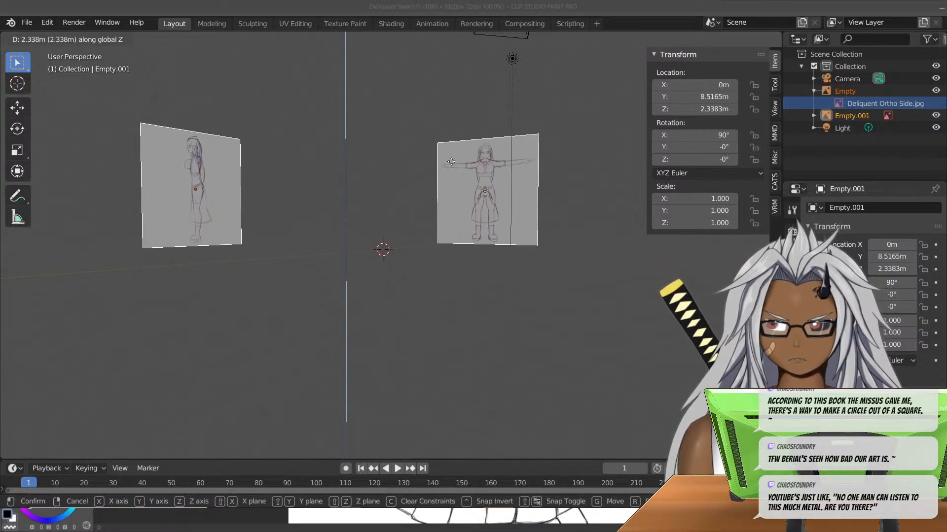
{"action": "left_click", "coordinate": [392, 147]}
{"action": "middle_click_drag", "start_coordinate": [392, 147], "coordinate": [450, 186]}
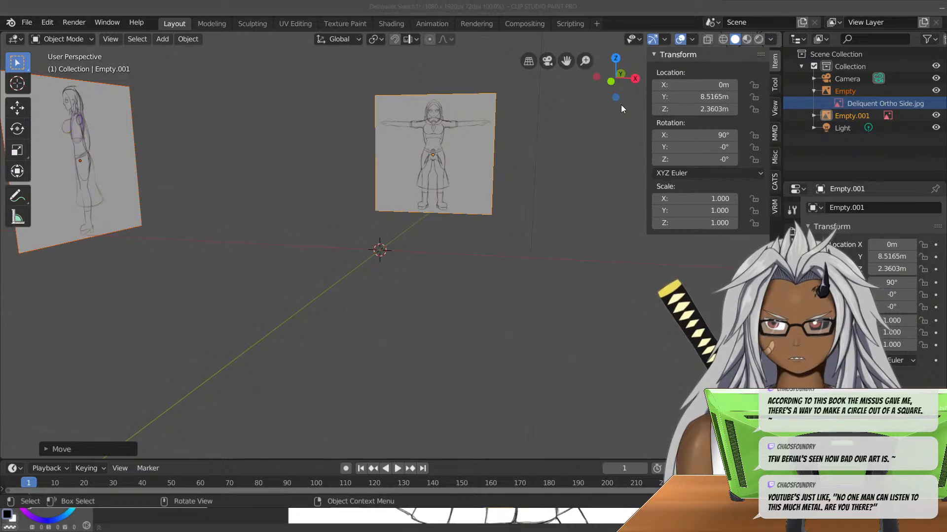
{"action": "right_click", "coordinate": [679, 109]}
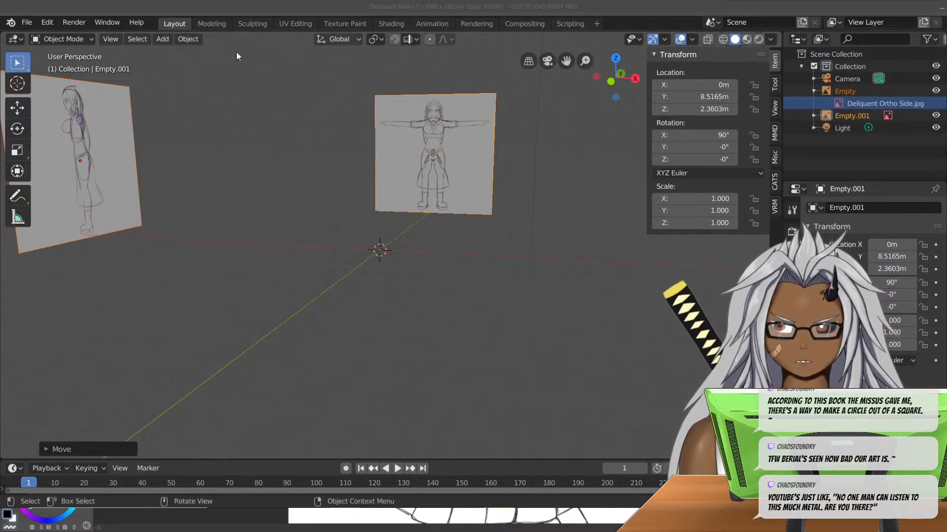
{"action": "left_click", "coordinate": [145, 40]}
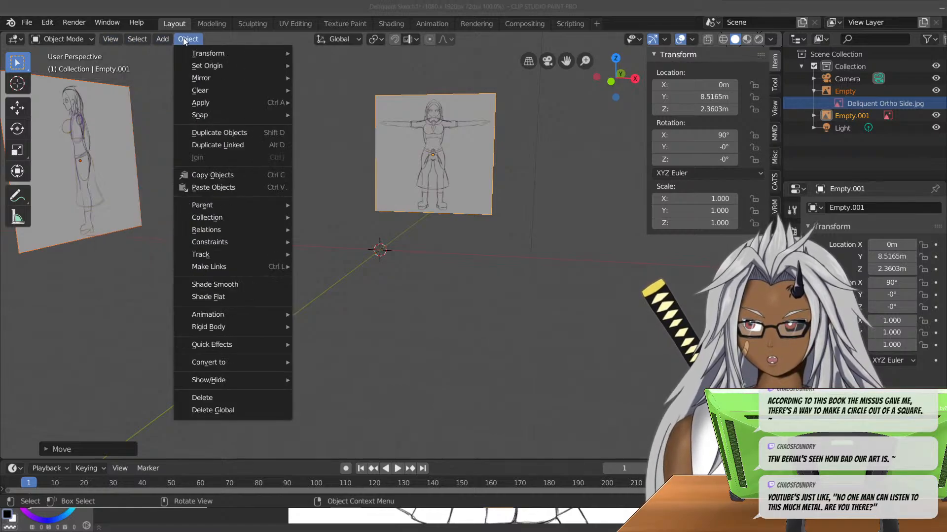
{"action": "mouse_move", "coordinate": [165, 40]}
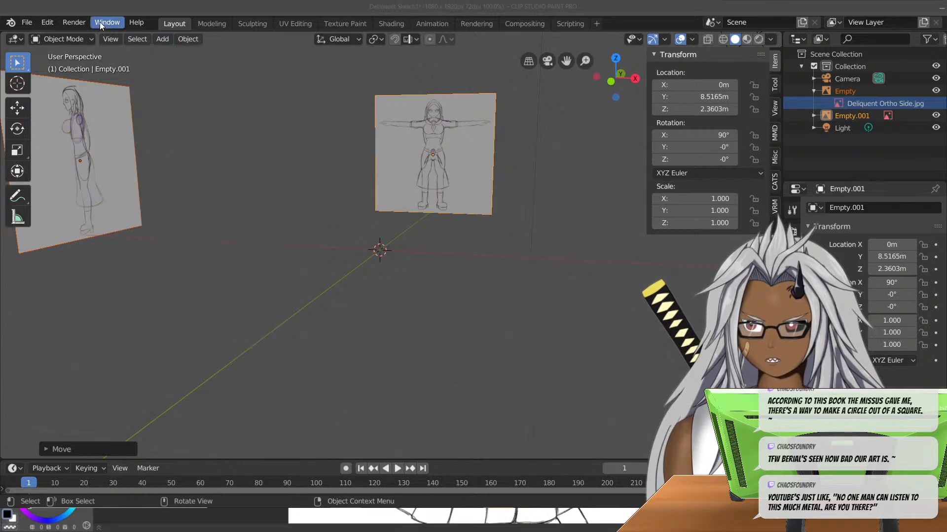
{"action": "left_click", "coordinate": [134, 41]}
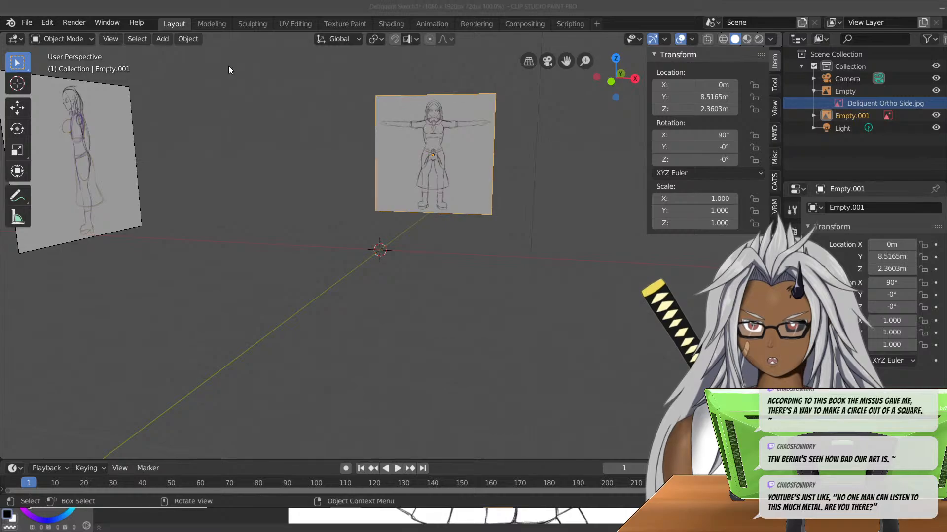
{"action": "left_click", "coordinate": [145, 43]}
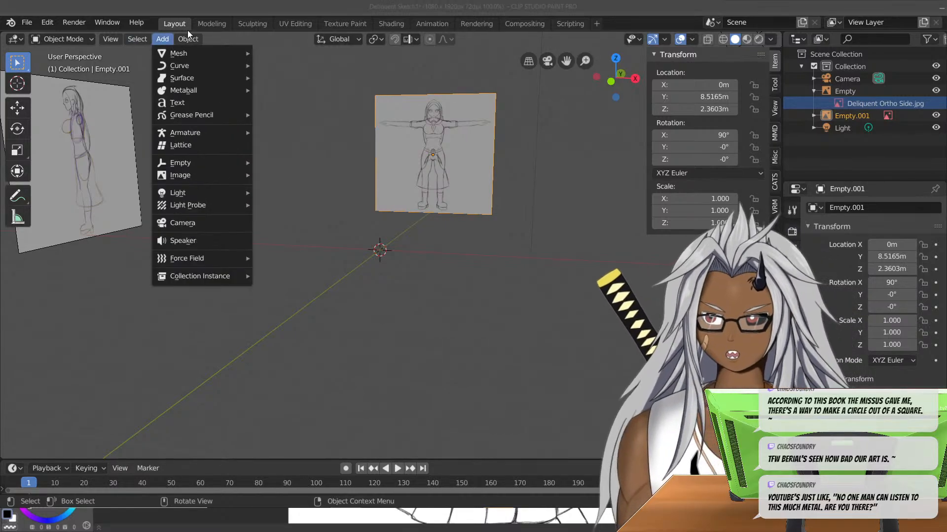
{"action": "left_click", "coordinate": [191, 41]}
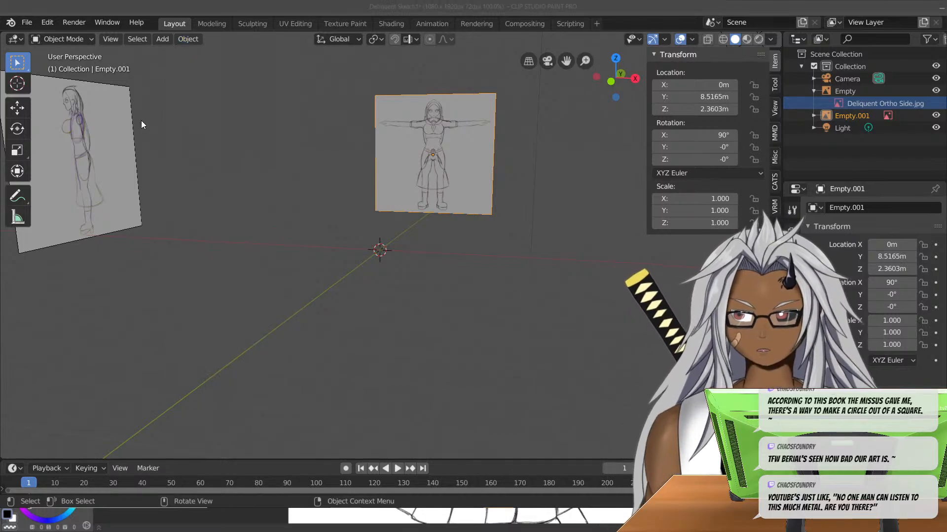
- Try applying all transforms to both the side and front reference images, and undo it
{"action": "left_click", "coordinate": [85, 166]}
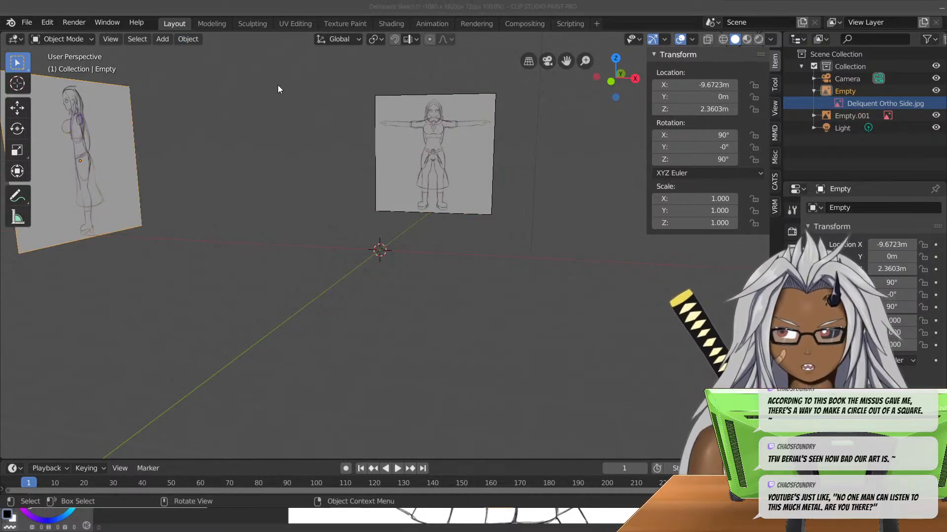
{"action": "left_click", "coordinate": [380, 113]}
{"action": "left_click", "coordinate": [186, 40]}
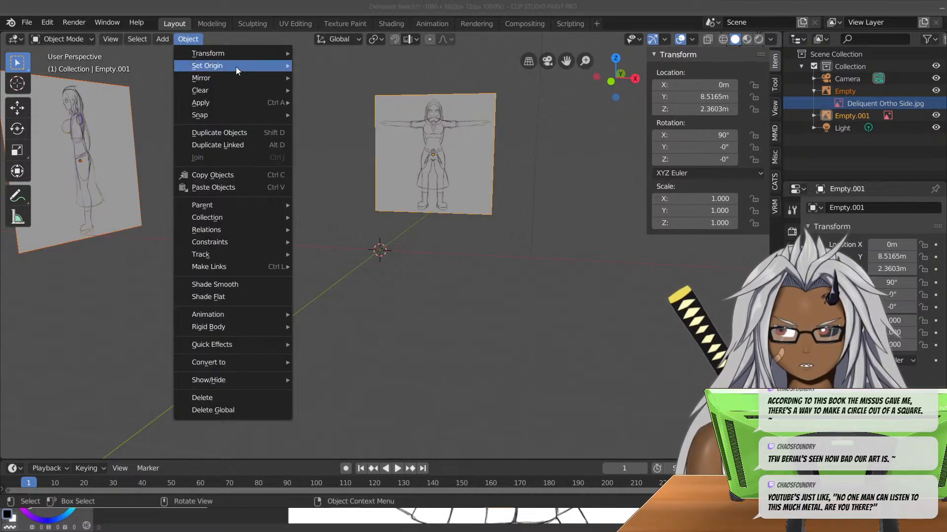
{"action": "mouse_move", "coordinate": [250, 51]}
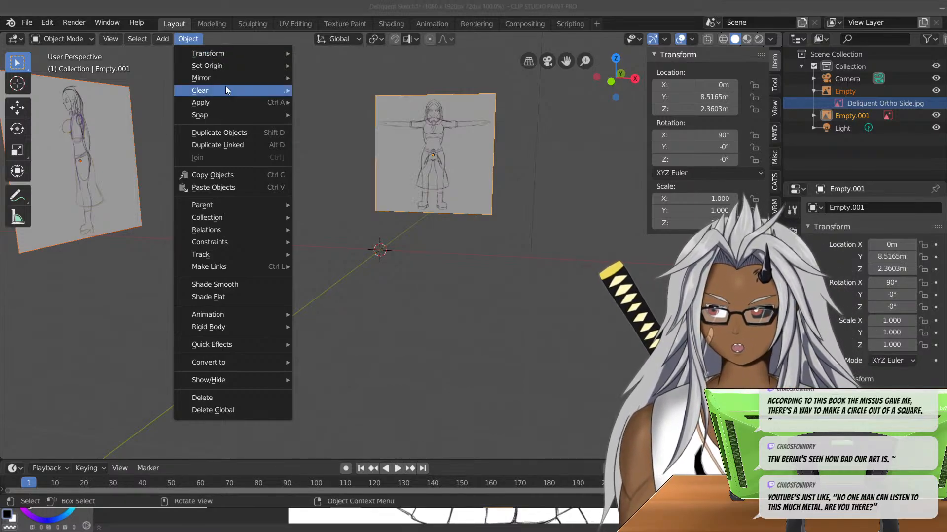
{"action": "mouse_move", "coordinate": [197, 104]}
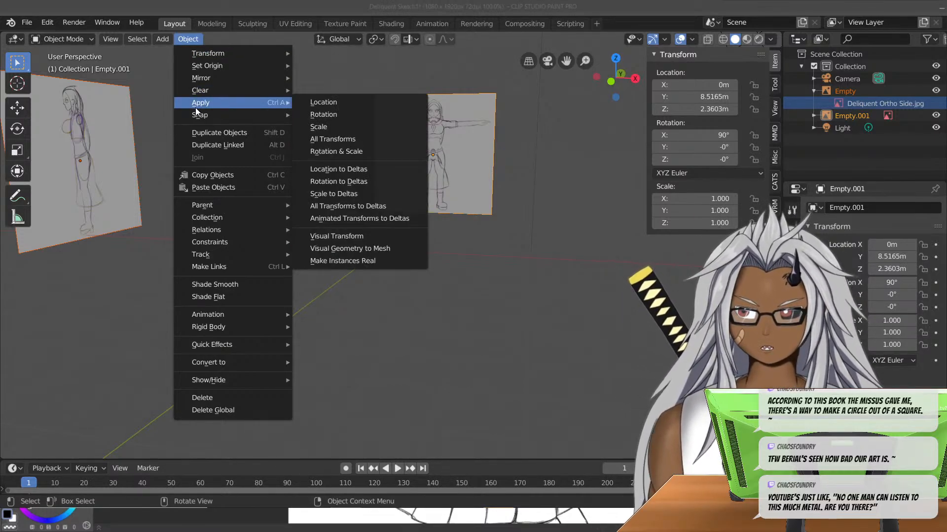
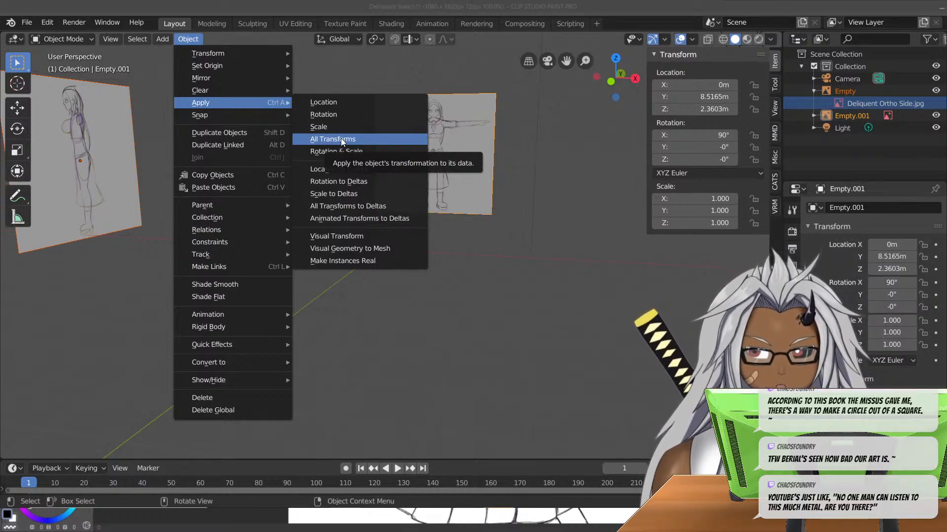
{"action": "left_click", "coordinate": [341, 139]}
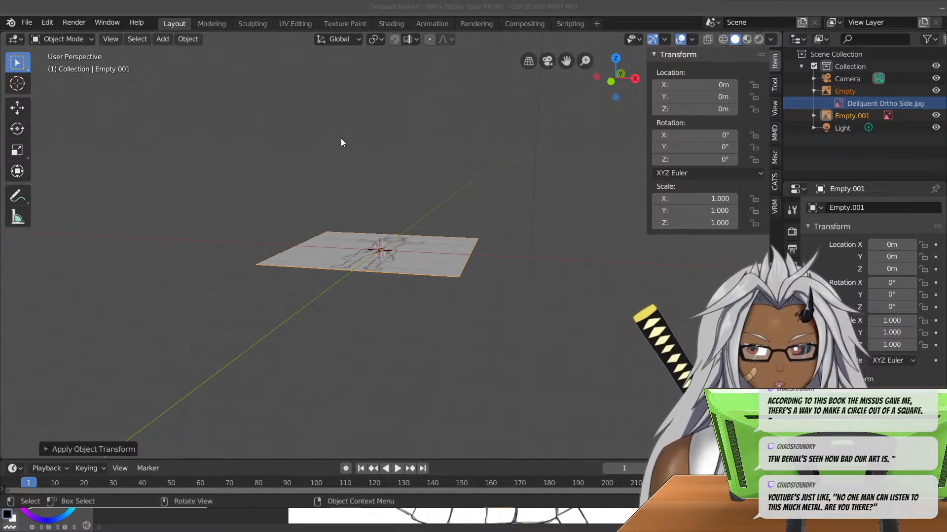
{"action": "middle_click_drag", "start_coordinate": [341, 149], "coordinate": [353, 178]}
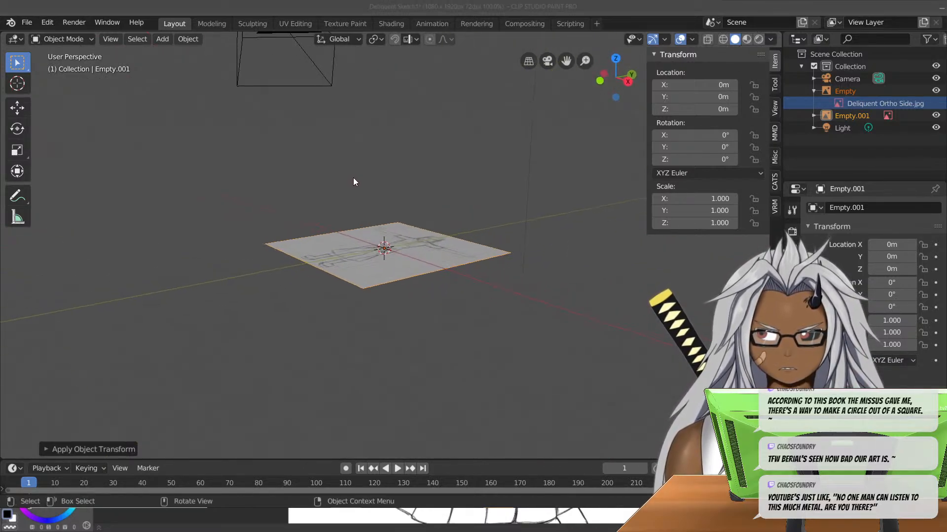
{"action": "key", "text": "ctrl+z"}
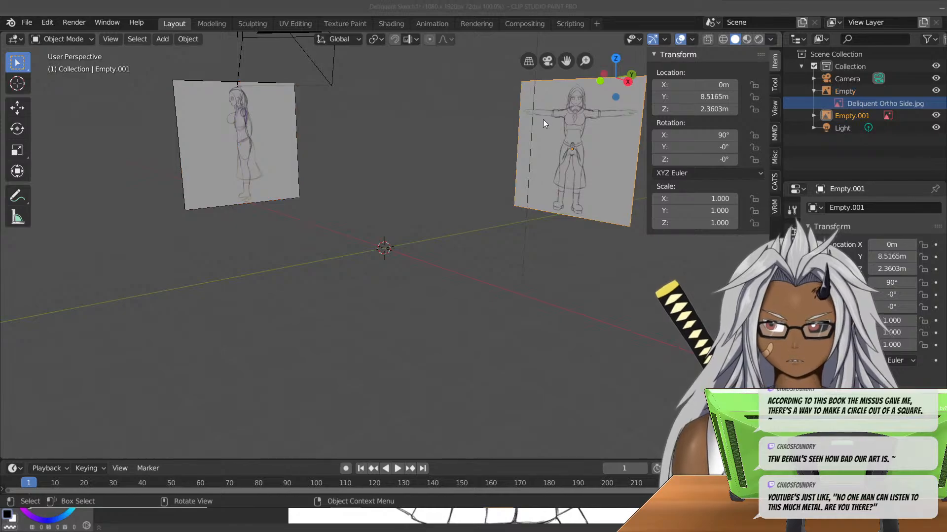
- Try applying all transforms to the front-view reference image alone, and undo it
{"action": "left_click", "coordinate": [187, 39]}
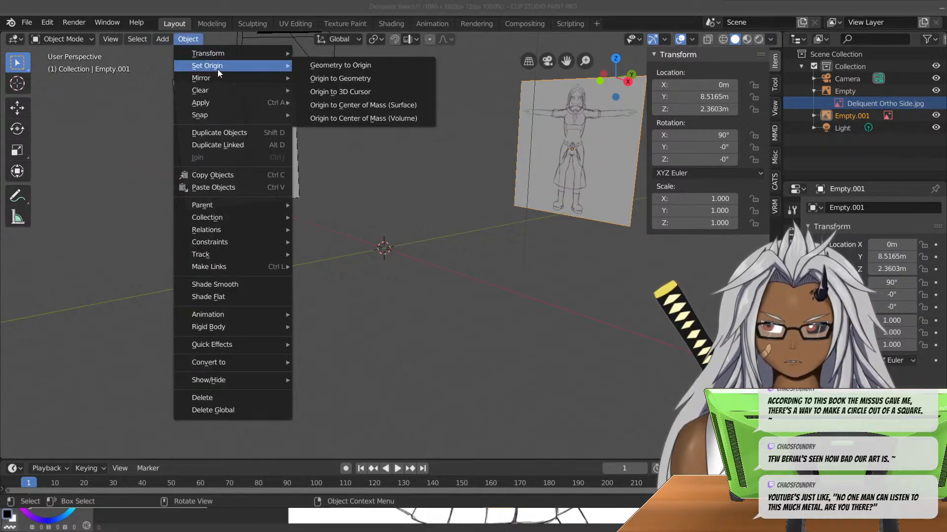
{"action": "mouse_move", "coordinate": [246, 101]}
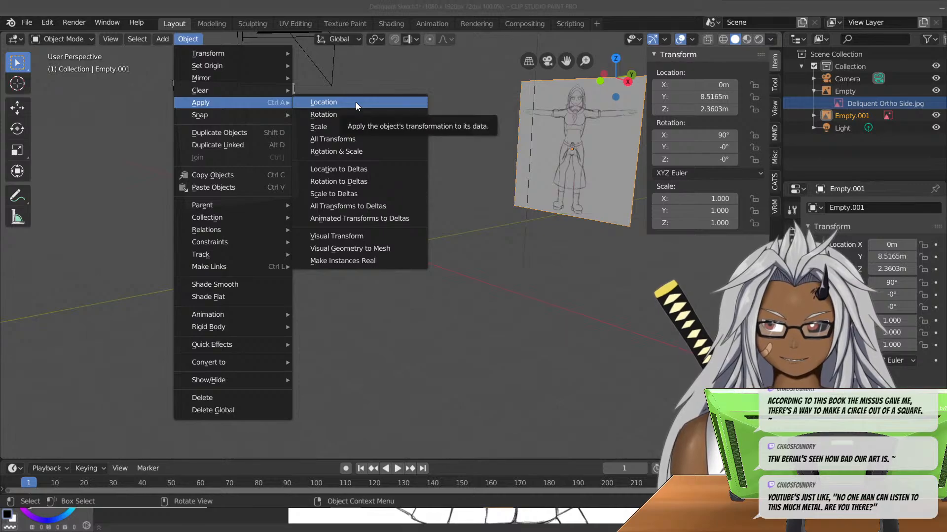
{"action": "left_click", "coordinate": [340, 140]}
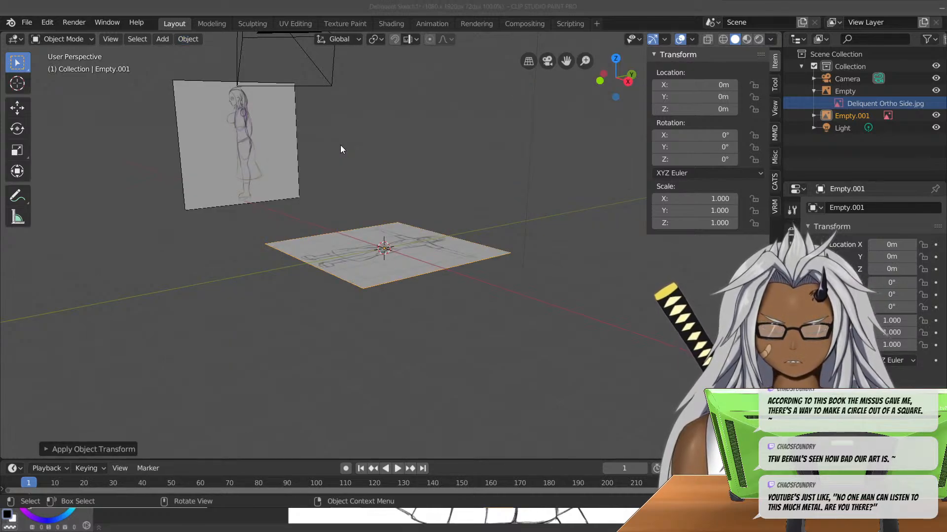
{"action": "key", "text": "ctrl+z"}
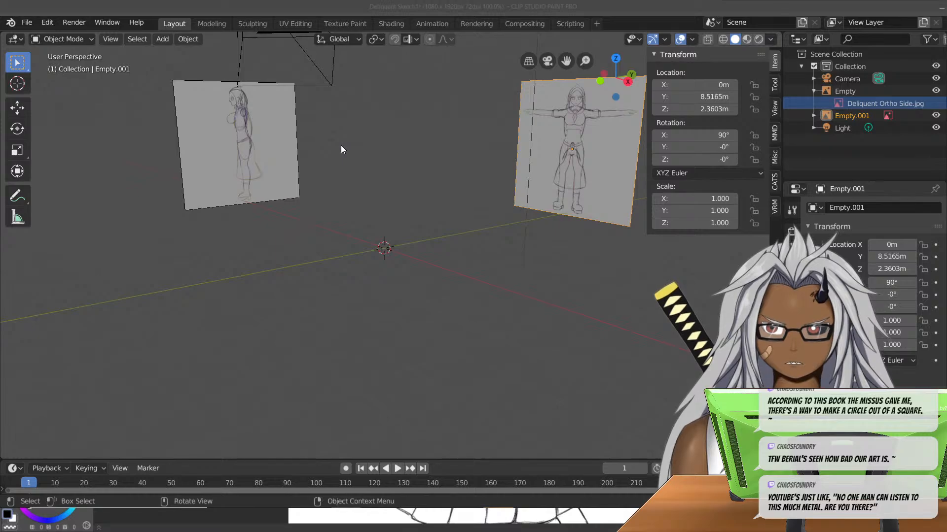
- Try clearing the rotation of the front-view reference image, and undo it
{"action": "left_click", "coordinate": [188, 39]}
{"action": "mouse_move", "coordinate": [235, 102]}
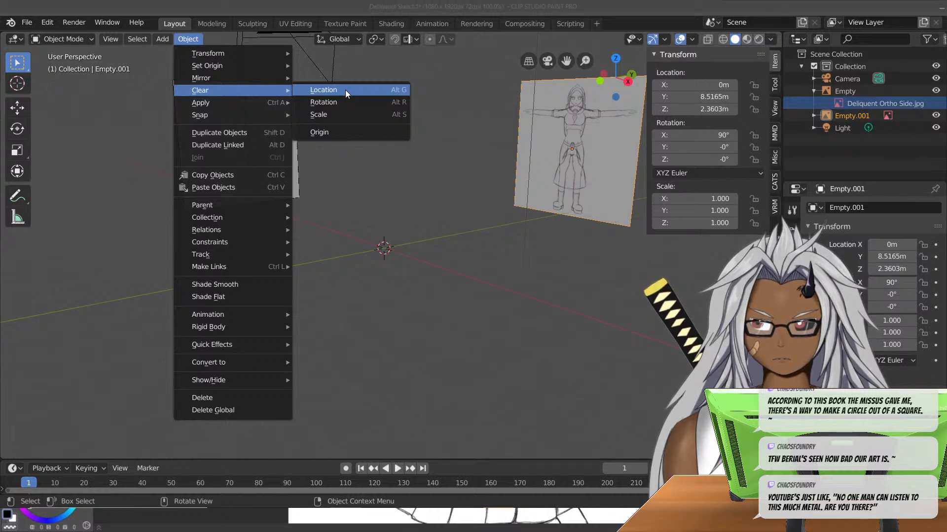
{"action": "left_click", "coordinate": [346, 105]}
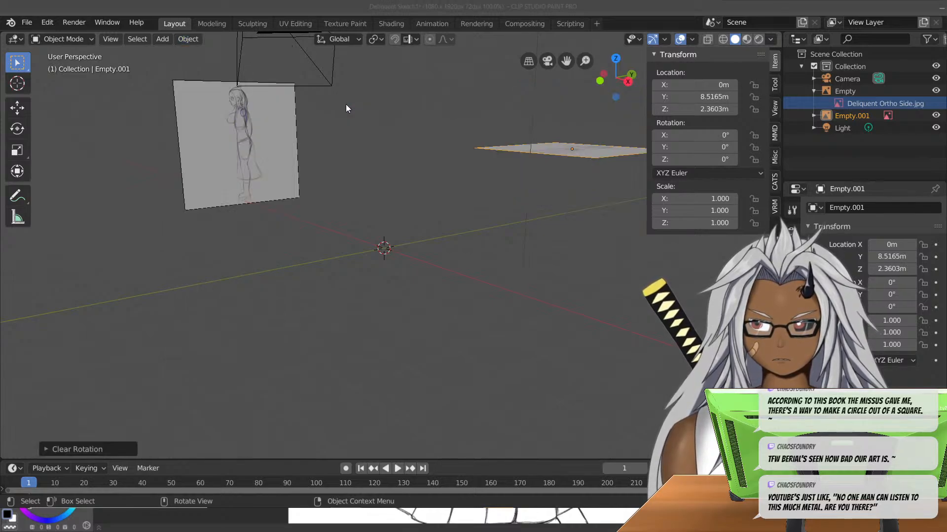
{"action": "key", "text": "ctrl+z"}
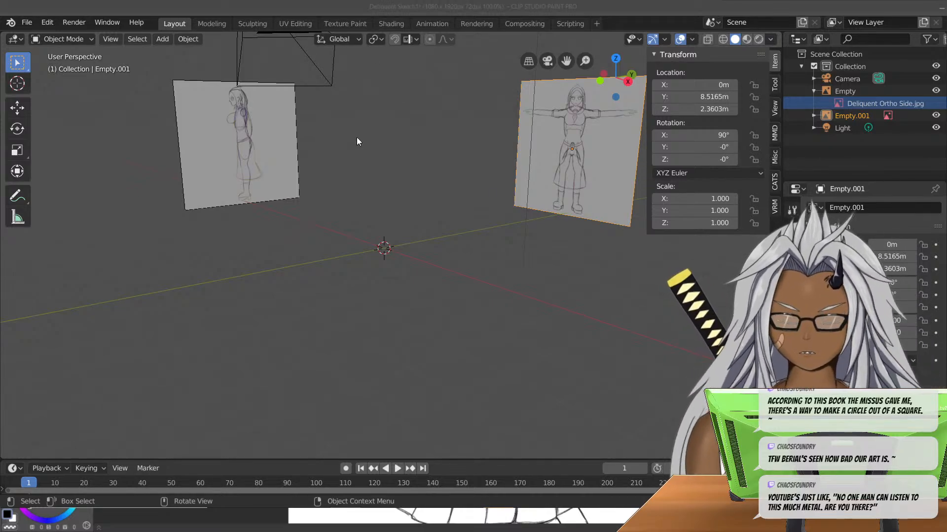
- Select both reference images and raise them along global Z to about 2.445 m, so their lower edges sit on the ground line
{"action": "key", "text": "KP_1"}
{"action": "key", "text": "KP_3"}
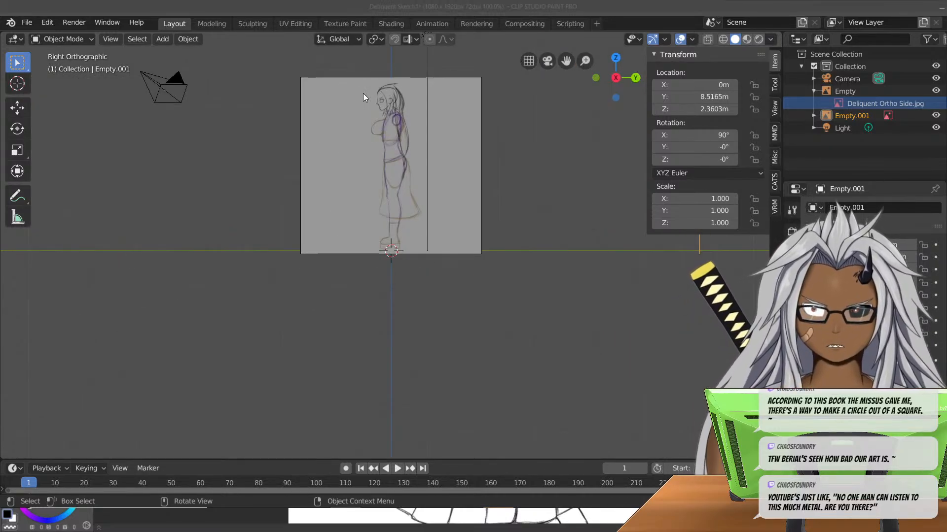
{"action": "key", "text": "KP_1"}
{"action": "scroll", "coordinate": [422, 86], "scroll_direction": "up", "scroll_amount": 2}
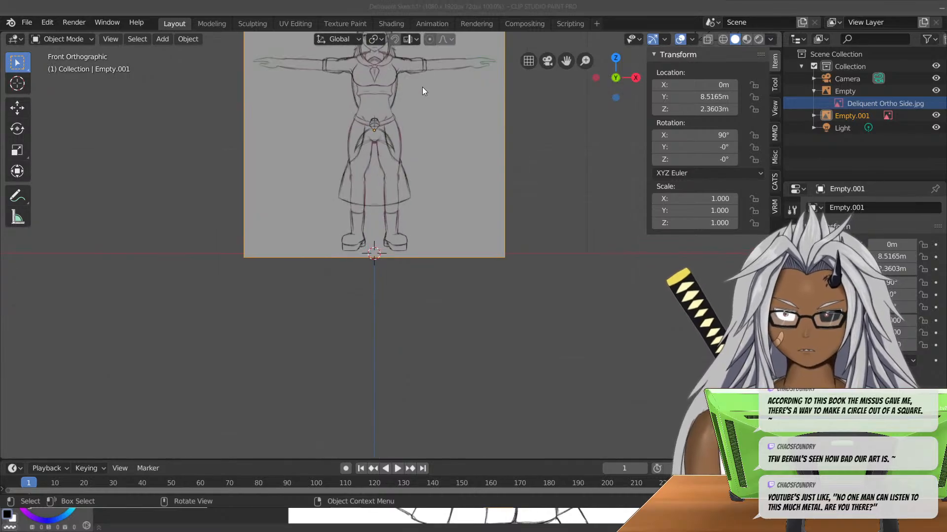
{"action": "scroll", "coordinate": [409, 126], "scroll_direction": "down", "scroll_amount": 4}
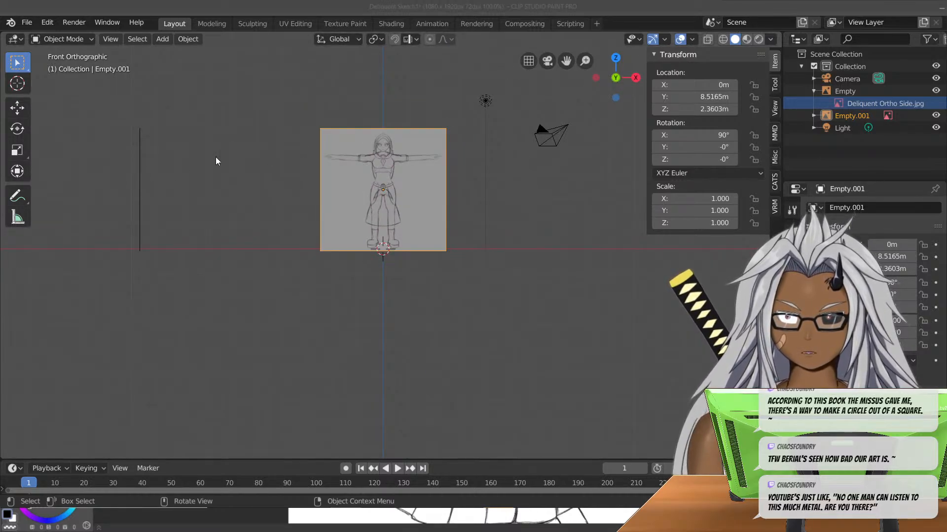
{"action": "left_click_drag", "start_coordinate": [376, 72], "coordinate": [101, 170]}
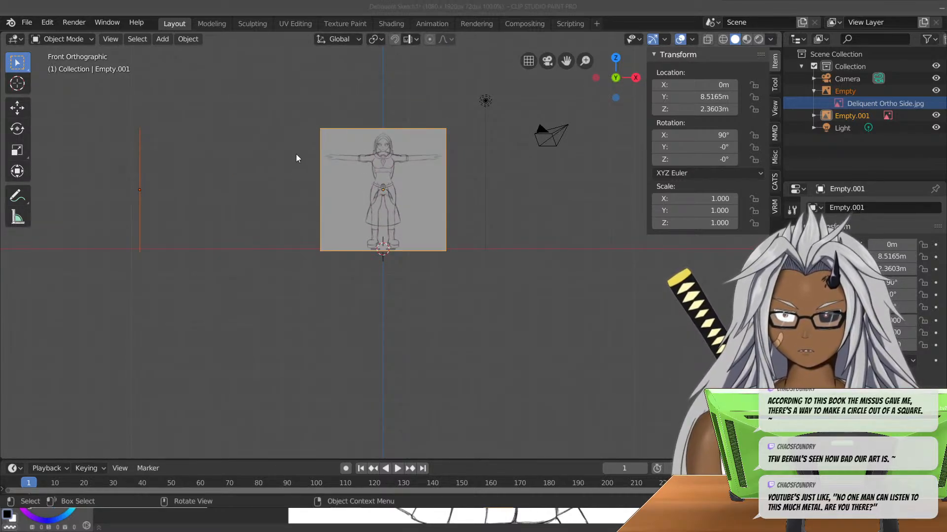
{"action": "scroll", "coordinate": [286, 176], "scroll_direction": "up", "scroll_amount": 5}
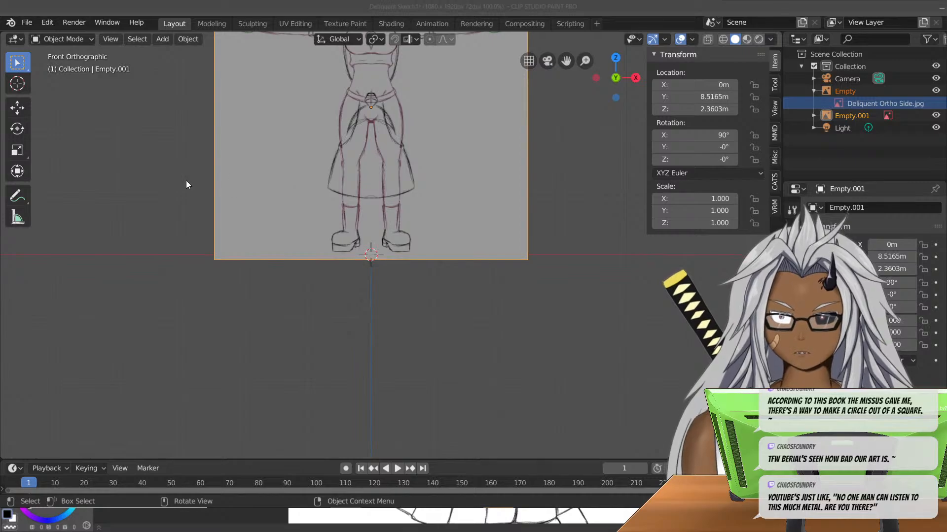
{"action": "key", "text": "g"}
{"action": "key", "text": "z"}
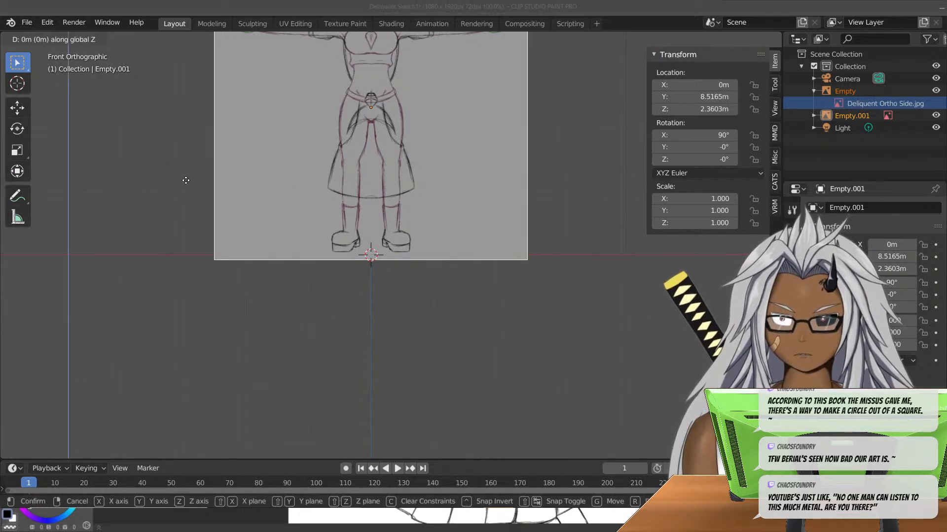
{"action": "left_click", "coordinate": [173, 130]}
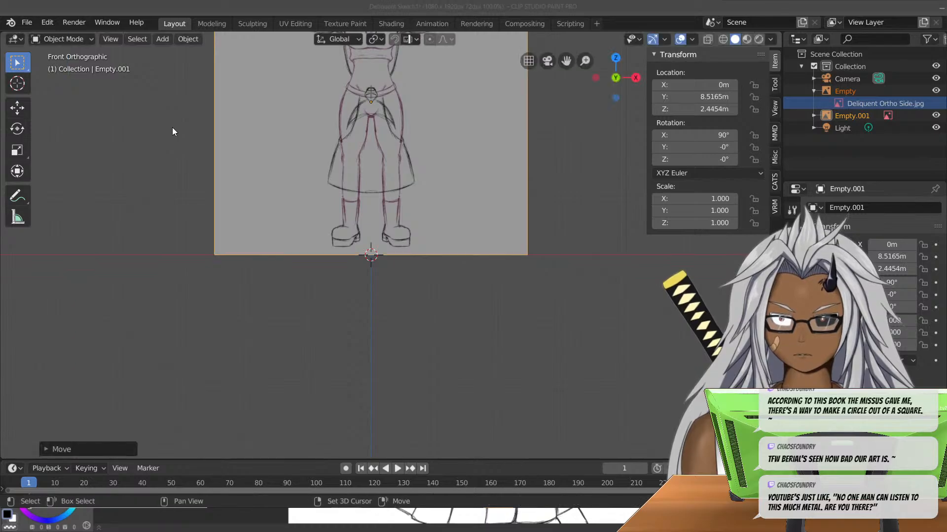
{"action": "middle_click_drag", "start_coordinate": [507, 108], "coordinate": [527, 239], "text": "shift"}
{"action": "scroll", "coordinate": [503, 260], "scroll_direction": "down", "scroll_amount": 5}
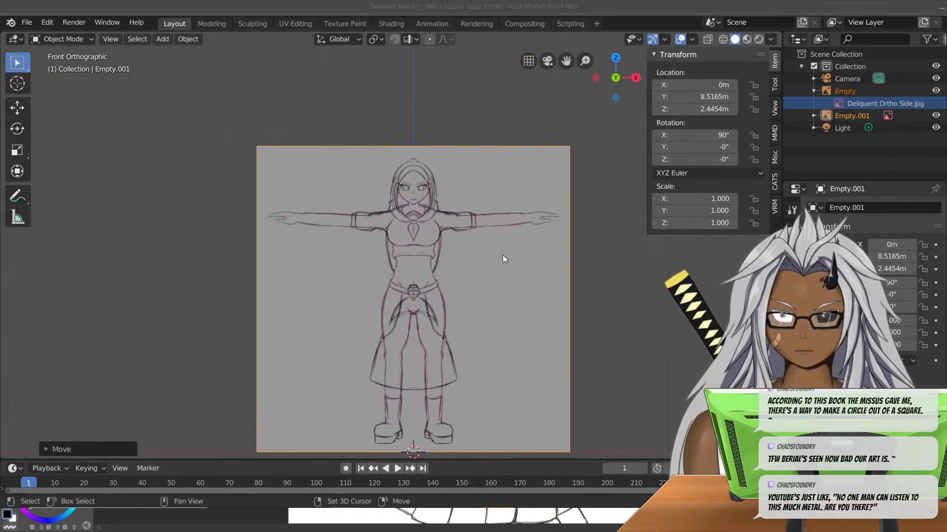
{"action": "middle_click_drag", "start_coordinate": [534, 250], "coordinate": [436, 286]}
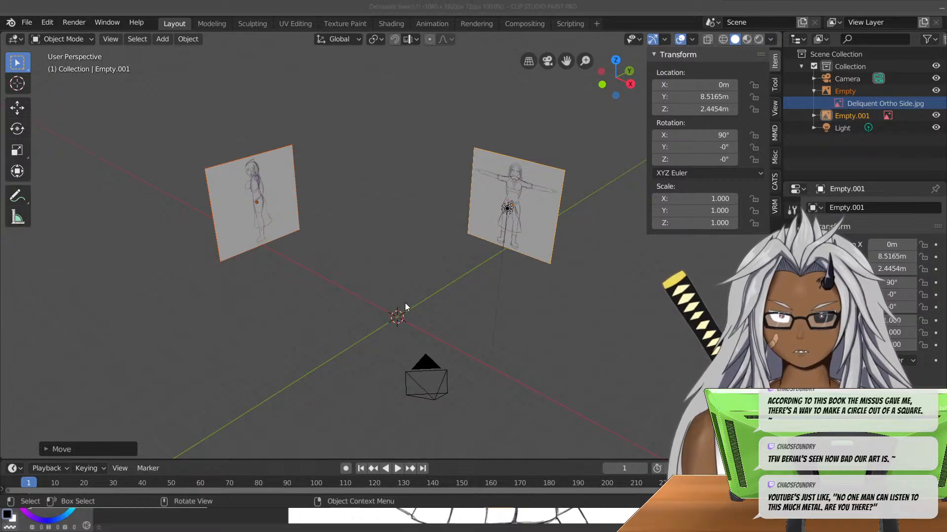
- Add a 2 m cube at the world origin and compare it with the front and side reference drawings
{"action": "key", "text": "shift+a"}
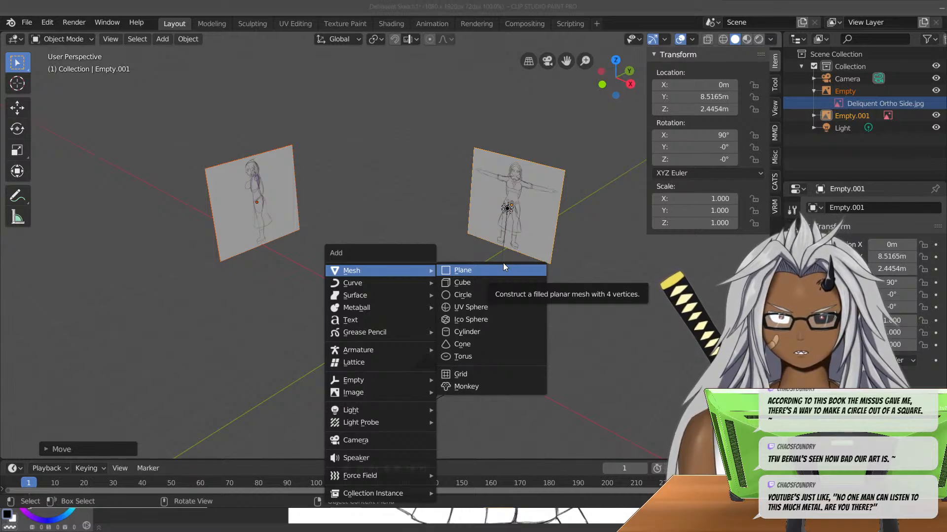
{"action": "left_click", "coordinate": [489, 283]}
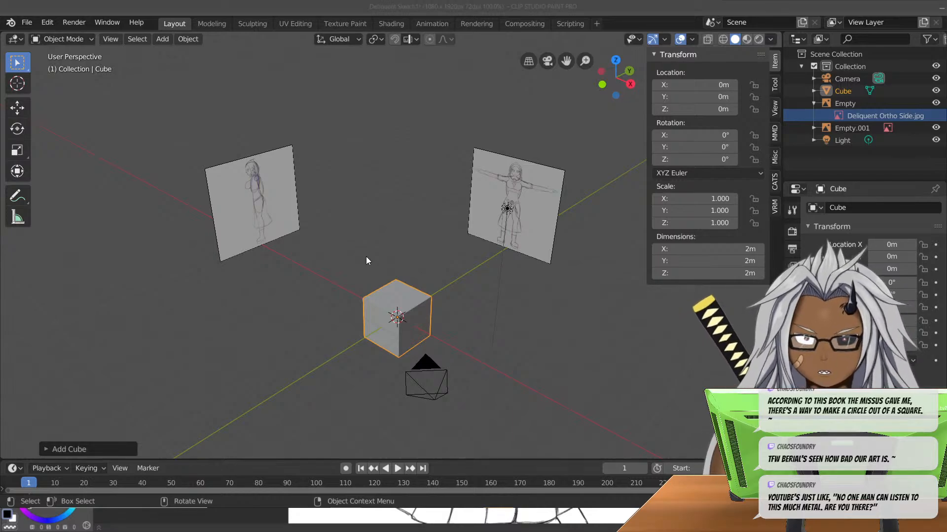
{"action": "key", "text": "KP_1"}
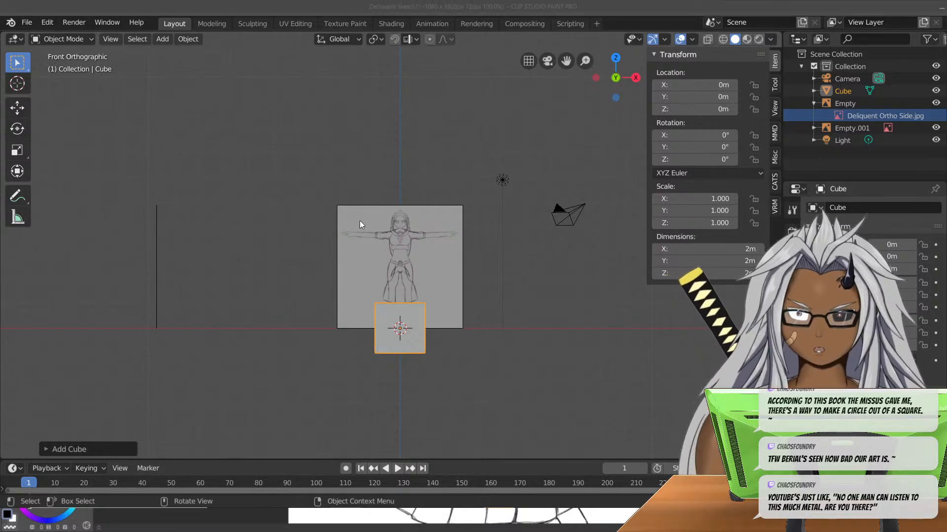
{"action": "scroll", "coordinate": [473, 243], "scroll_direction": "up", "scroll_amount": 8}
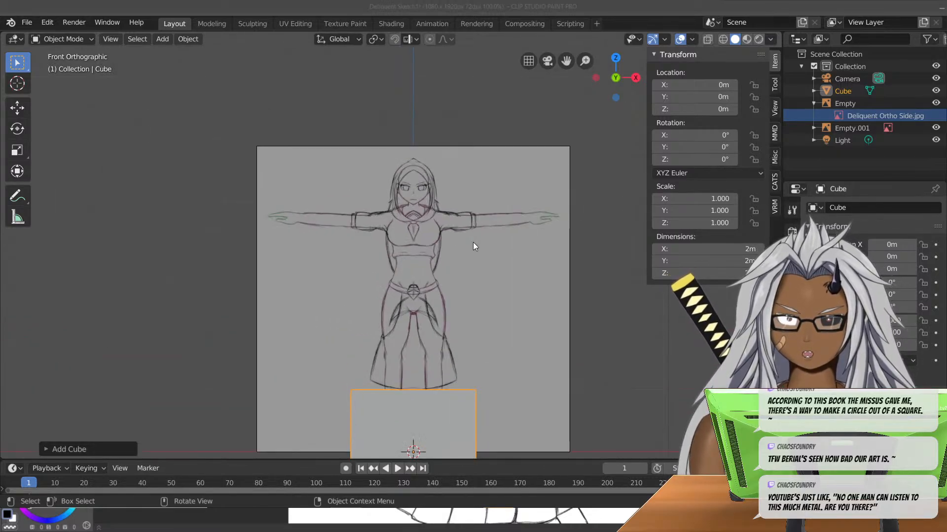
{"action": "mouse_move", "coordinate": [583, 321]}
{"action": "middle_mouse_down", "text": "shift"}
{"action": "mouse_move", "coordinate": [509, 329]}
{"action": "mouse_move", "coordinate": [449, 66]}
{"action": "middle_mouse_up", "text": "shift"}
{"action": "middle_click_drag", "start_coordinate": [426, 147], "coordinate": [438, 444], "text": "shift"}
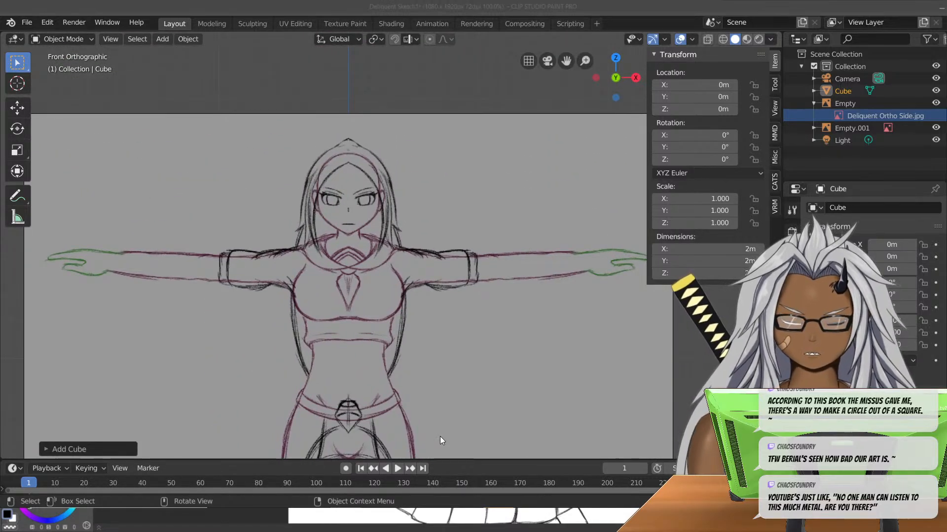
{"action": "key", "text": "KP_3"}
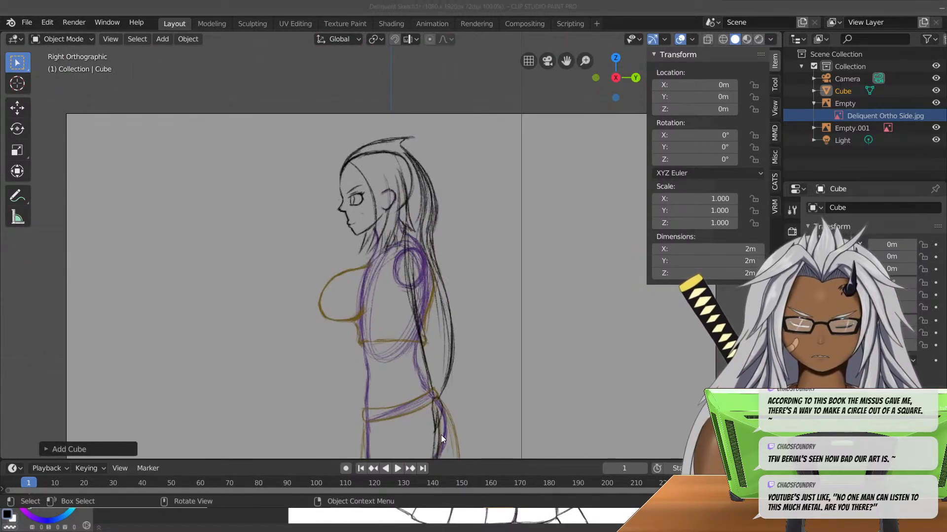
{"action": "key", "text": "KP_1"}
{"action": "scroll", "coordinate": [413, 368], "scroll_direction": "down", "scroll_amount": 2}
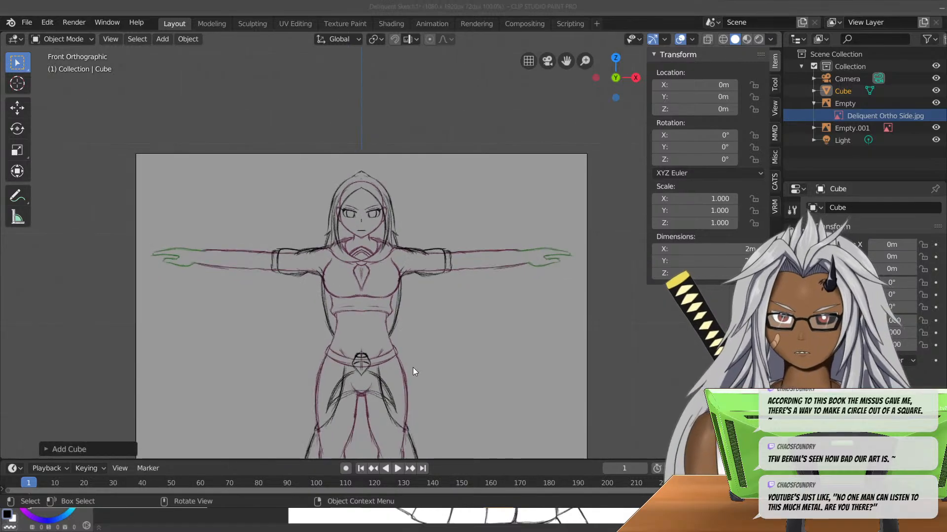
{"action": "middle_click_drag", "start_coordinate": [399, 371], "coordinate": [450, 58], "text": "shift"}
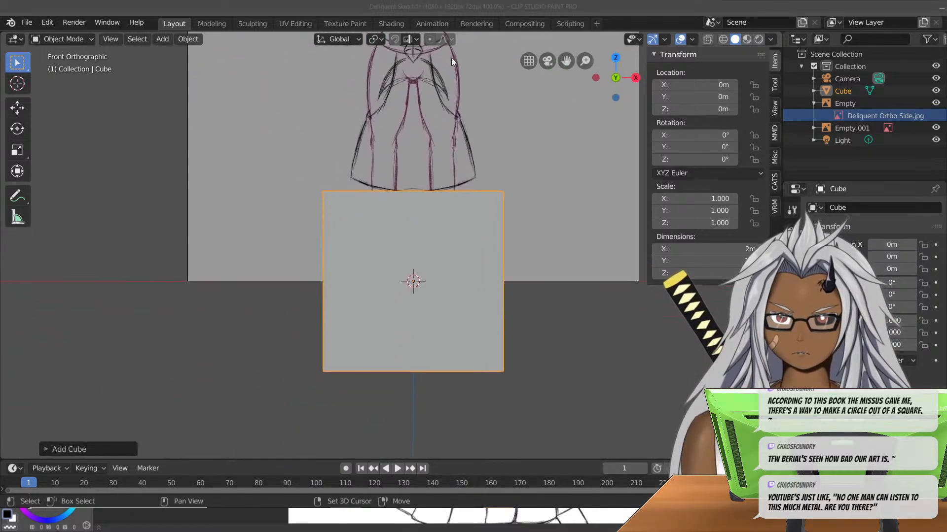
{"action": "left_click", "coordinate": [57, 449]}
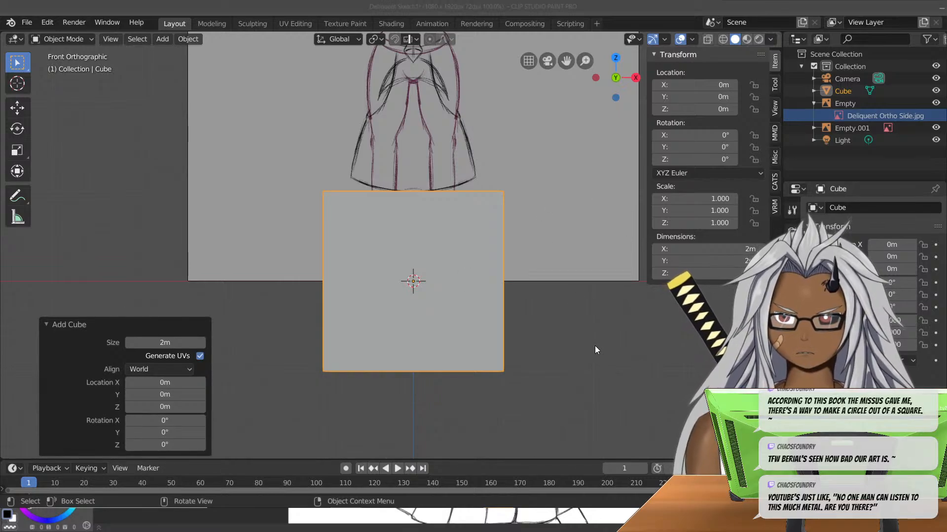
{"action": "left_click", "coordinate": [507, 335]}
{"action": "left_click", "coordinate": [463, 316]}
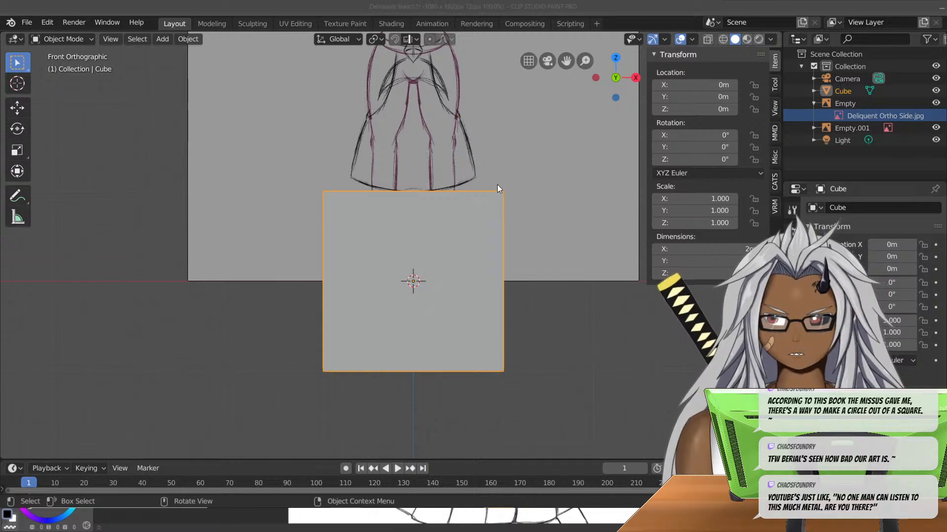
- Raise the cube along global Z by about 3.4 m, onto the drawn figure's torso in the front view
{"action": "middle_click_drag", "start_coordinate": [511, 131], "coordinate": [517, 277], "text": "shift"}
{"action": "key", "text": "g"}
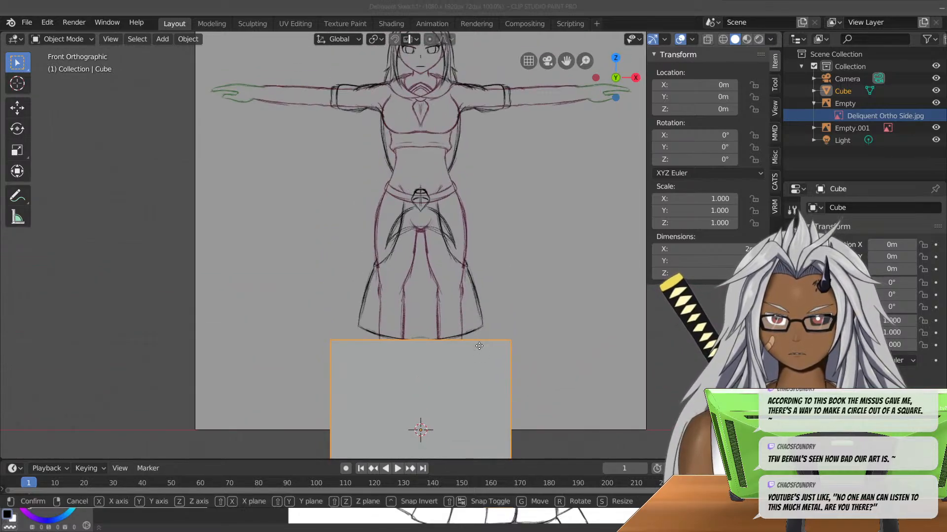
{"action": "key", "text": "z"}
{"action": "left_click", "coordinate": [513, 84]}
{"action": "mouse_move", "coordinate": [513, 84]}
{"action": "middle_mouse_down"}
{"action": "mouse_move", "coordinate": [566, 156]}
{"action": "mouse_move", "coordinate": [424, 185]}
{"action": "mouse_move", "coordinate": [536, 166]}
{"action": "middle_mouse_up"}
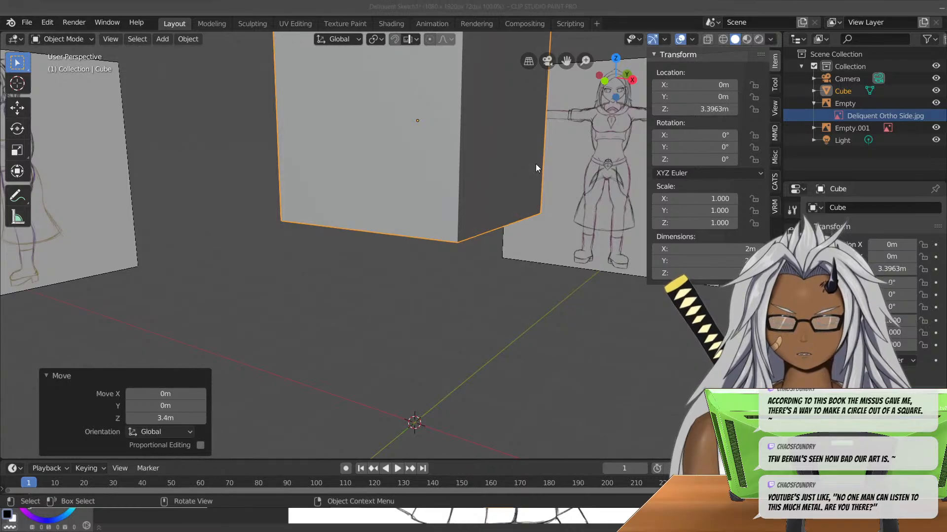
{"action": "key", "text": "KP_1"}
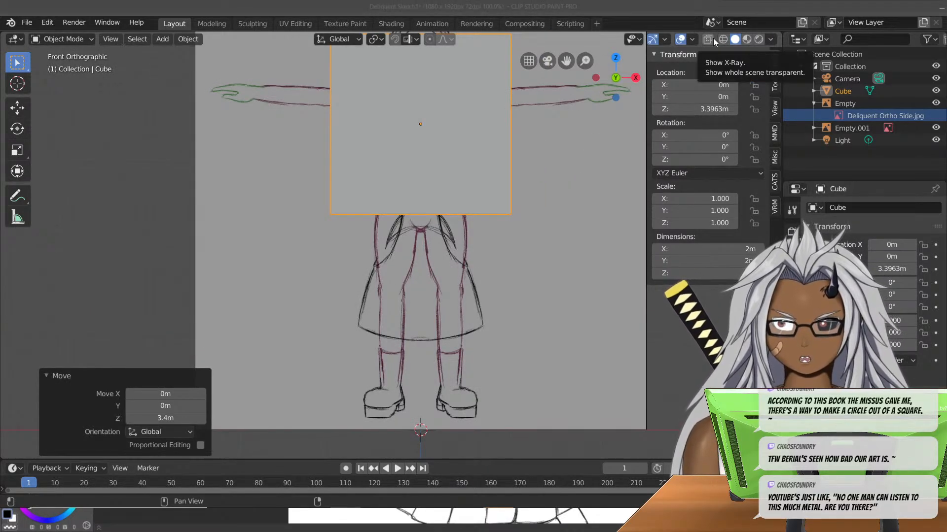
- Turn on X-ray display and raise the cube along global Z to about 4.13 m, centring it on the drawn head
{"action": "left_click", "coordinate": [713, 38]}
{"action": "mouse_move", "coordinate": [628, 191]}
{"action": "middle_mouse_down", "text": "shift"}
{"action": "mouse_move", "coordinate": [528, 265]}
{"action": "mouse_move", "coordinate": [522, 312]}
{"action": "middle_mouse_up", "text": "shift"}
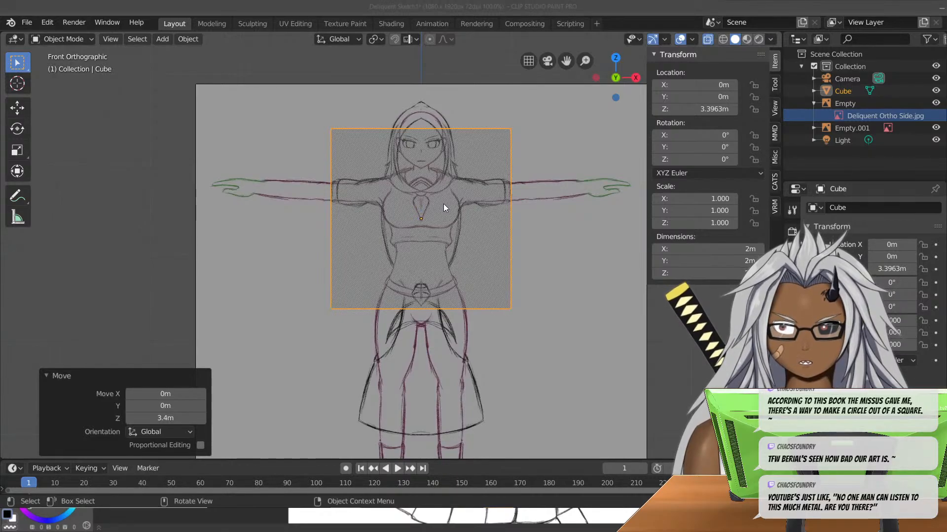
{"action": "key", "text": "g"}
{"action": "key", "text": "z"}
{"action": "left_click", "coordinate": [450, 140]}
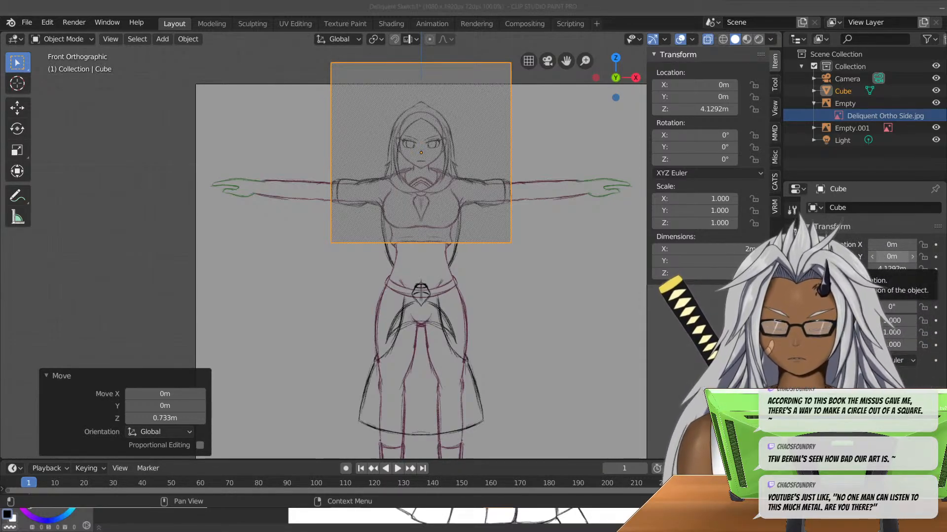
- Scale the cube uniformly to about 0.472 and raise it along global Z to about 4.26 m
{"action": "key", "text": "s"}
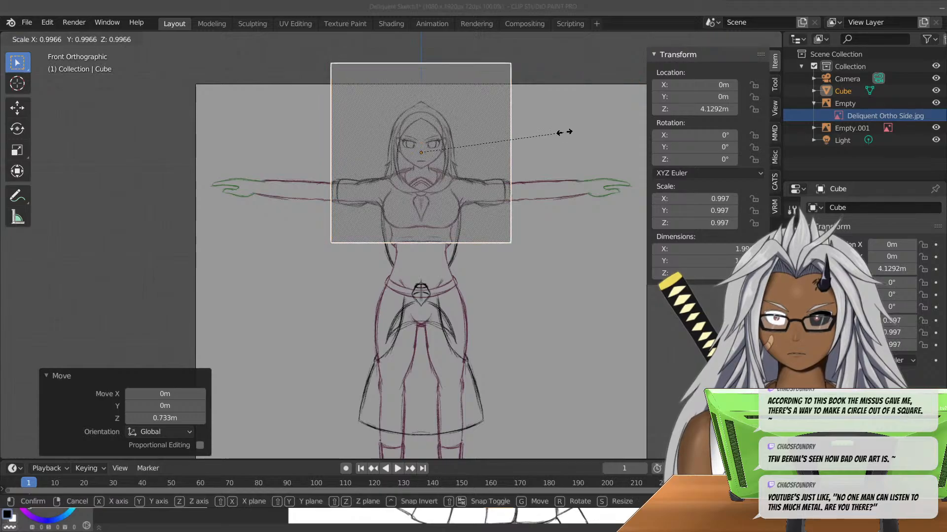
{"action": "left_click", "coordinate": [489, 159]}
{"action": "key", "text": "g"}
{"action": "key", "text": "z"}
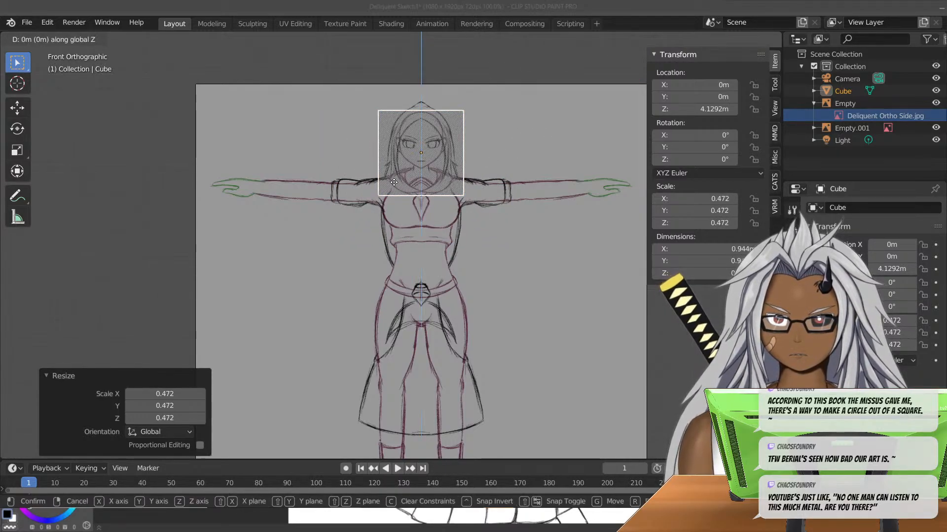
{"action": "left_click", "coordinate": [396, 175]}
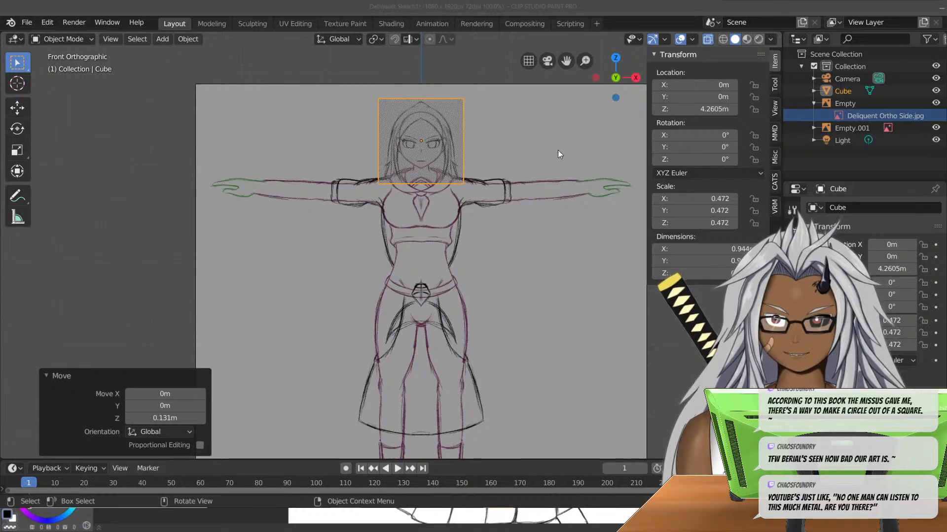
- Scale the cube uniformly to about 0.379 and raise it along global Z to about 4.29 m around the head
{"action": "key", "text": "s"}
{"action": "left_click", "coordinate": [529, 154]}
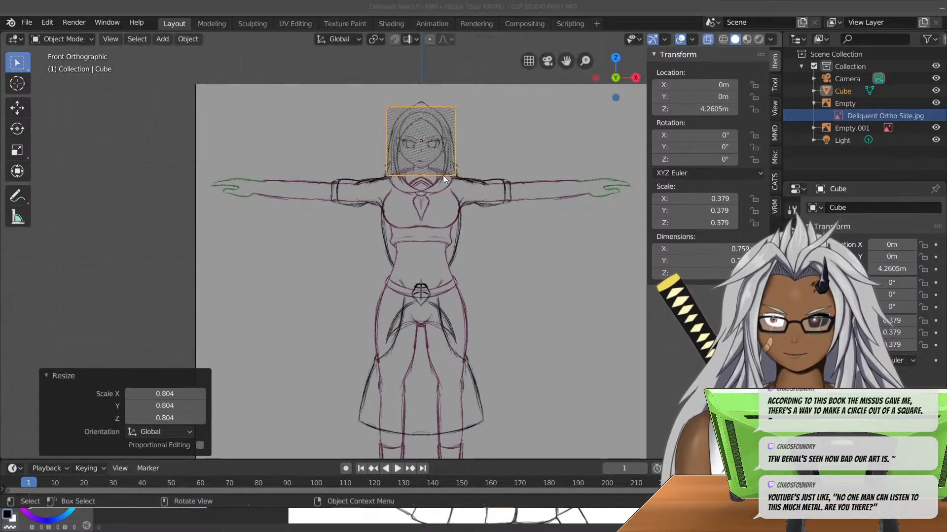
{"action": "scroll", "coordinate": [444, 158], "scroll_direction": "up", "scroll_amount": 4}
{"action": "middle_click_drag", "start_coordinate": [512, 108], "coordinate": [446, 336], "text": "shift"}
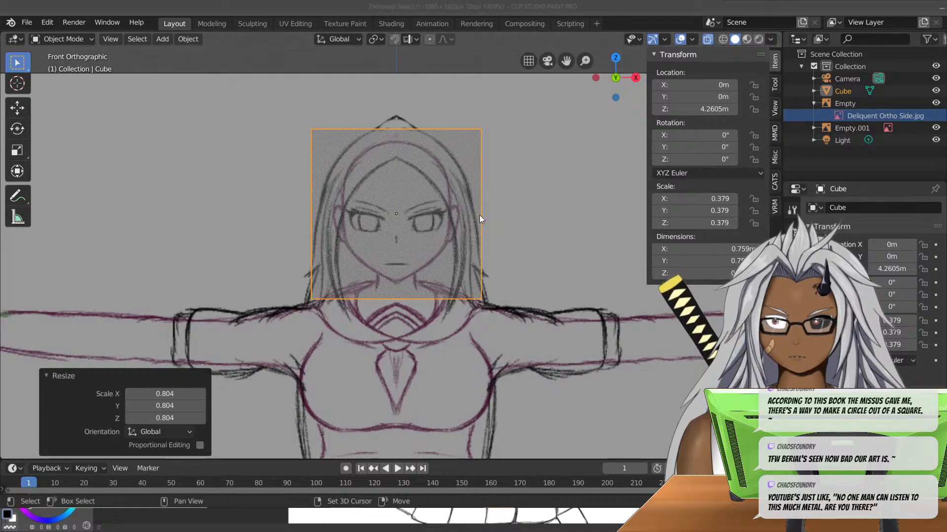
{"action": "key", "text": "g"}
{"action": "key", "text": "z"}
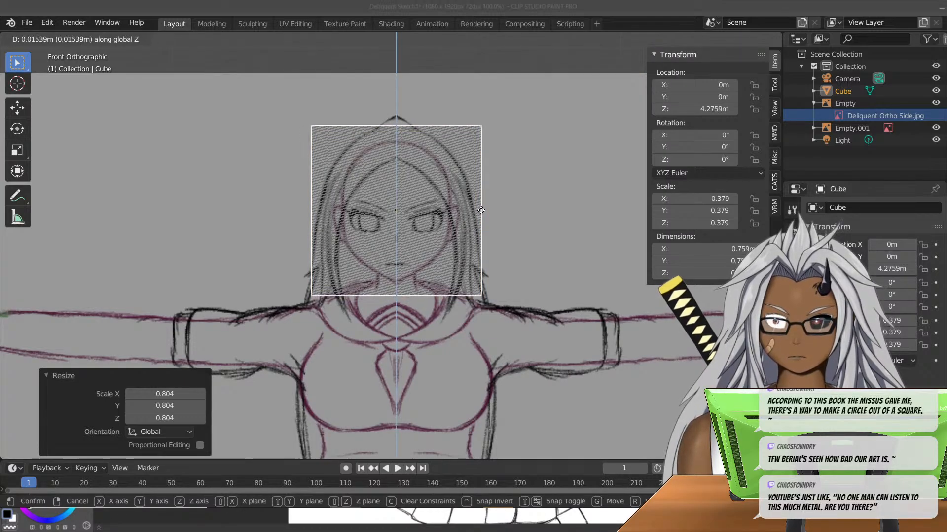
{"action": "left_click", "coordinate": [482, 209]}
- Scale the cube uniformly to about 0.316 and lower it along global Z to about 4.269 m, enclosing the skull down to the chin
{"action": "key", "text": "s"}
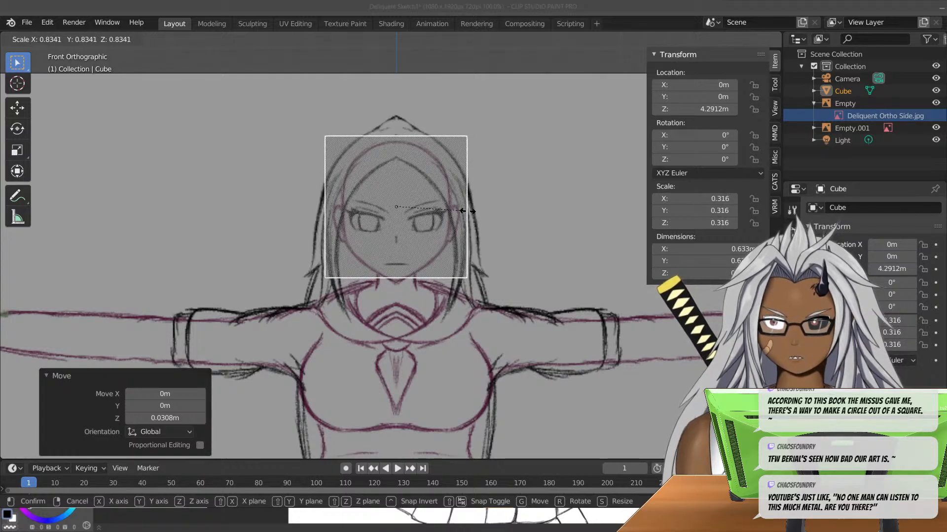
{"action": "left_click", "coordinate": [468, 211]}
{"action": "key", "text": "g"}
{"action": "key", "text": "z"}
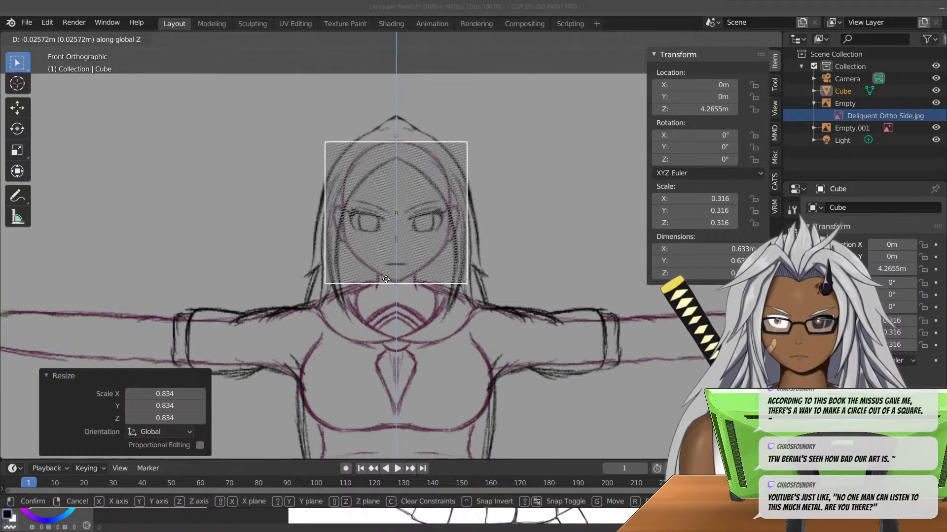
{"action": "left_click", "coordinate": [427, 275]}
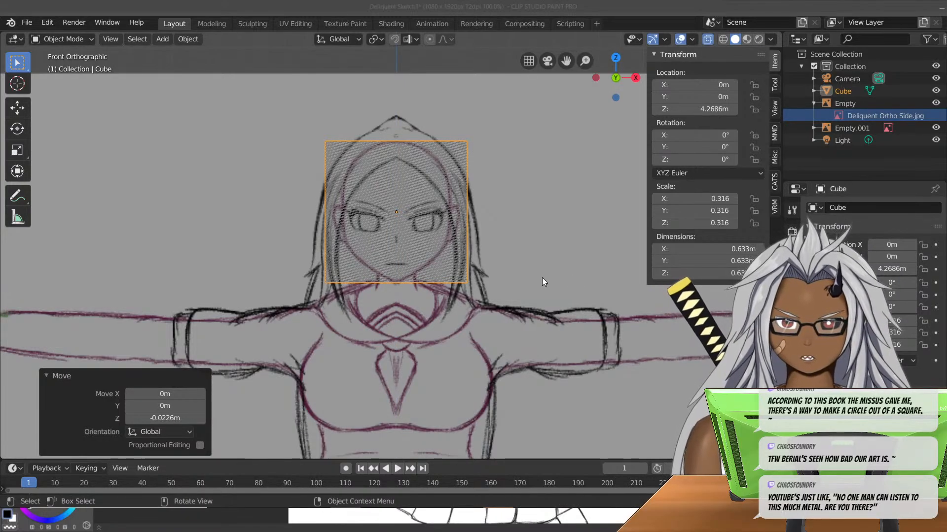
- In the right side view, shift the cube along global Y to about -0.077 m so it covers the head in profile
{"action": "key", "text": "KP_3"}
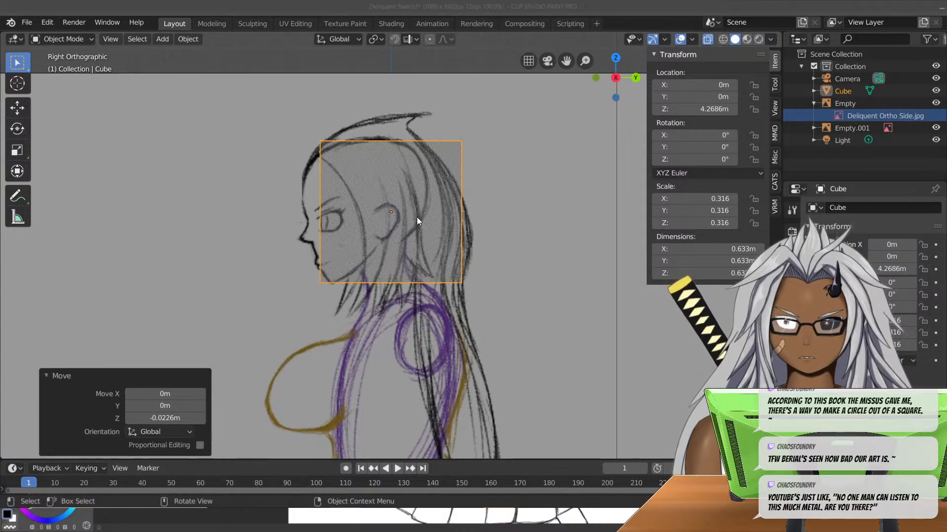
{"action": "key", "text": "g"}
{"action": "key", "text": "x"}
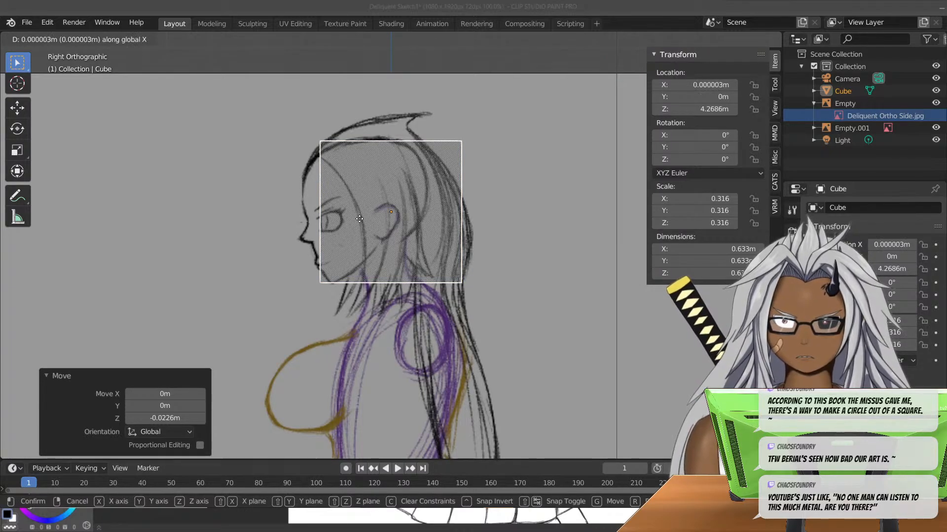
{"action": "key", "text": "y"}
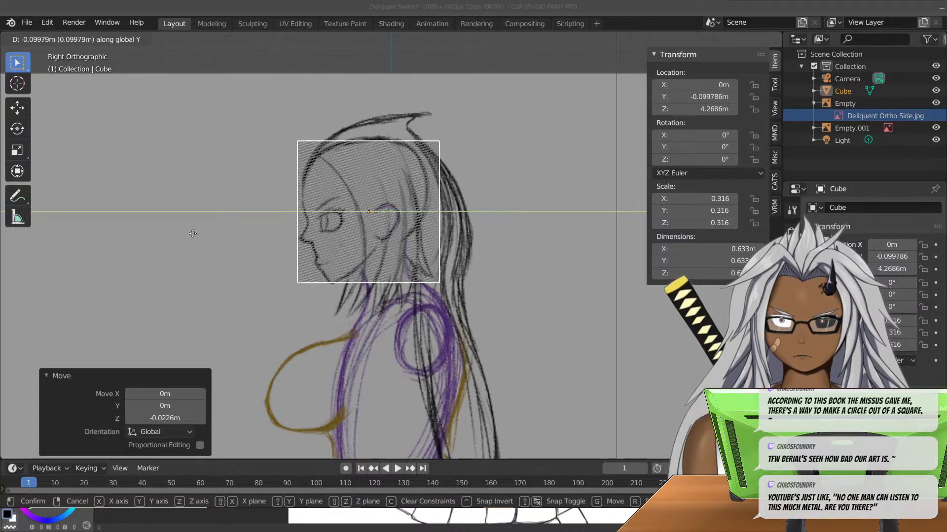
{"action": "left_click", "coordinate": [242, 244]}
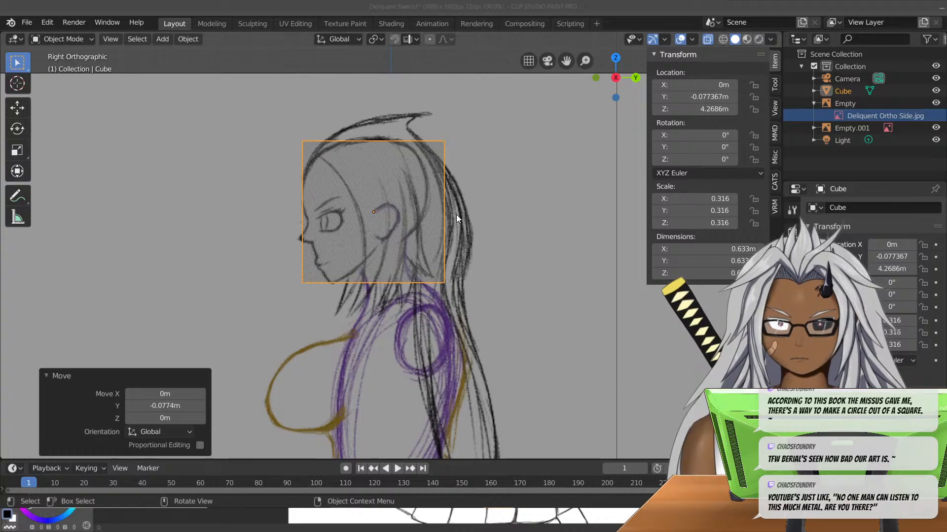
- Check the cube's fit around the drawn head from the perspective, side and front views
{"action": "middle_click_drag", "start_coordinate": [457, 215], "coordinate": [397, 247]}
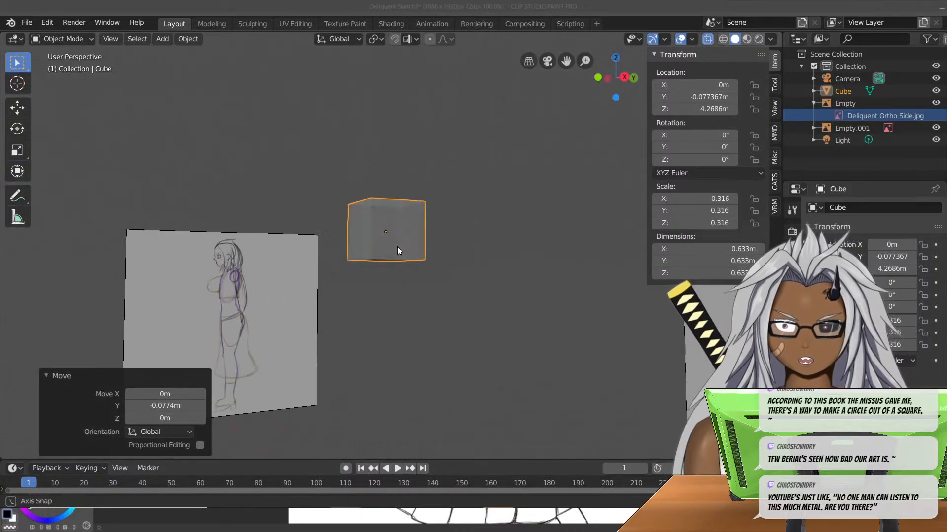
{"action": "key", "text": "KP_1"}
{"action": "key", "text": "KP_3"}
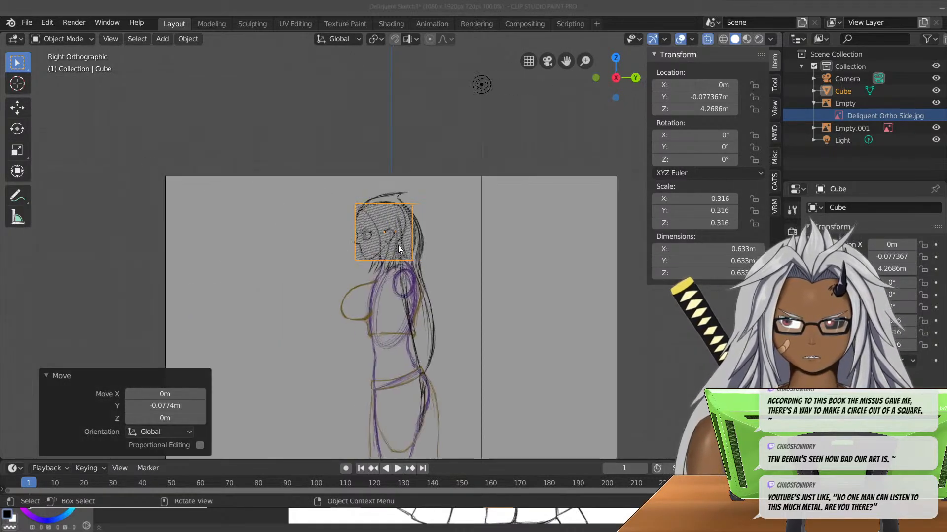
{"action": "key", "text": "KP_1"}
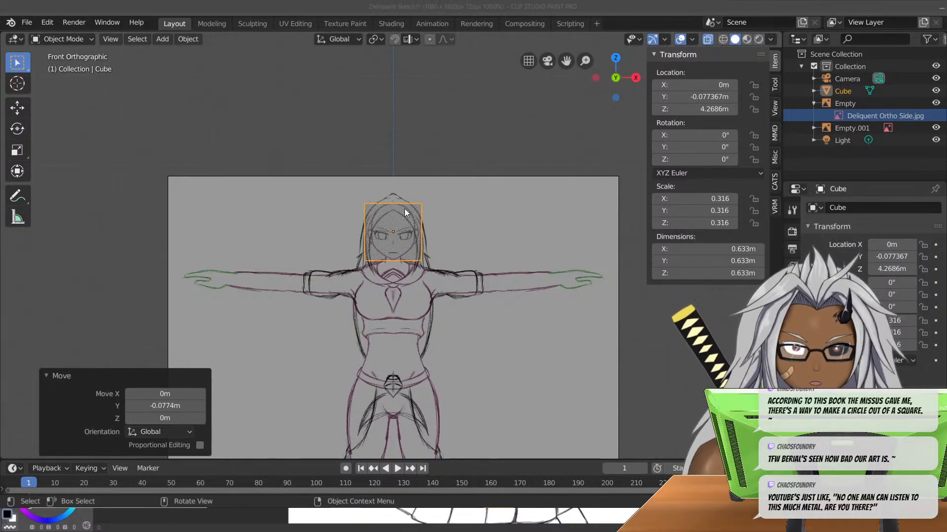
{"action": "scroll", "coordinate": [406, 218], "scroll_direction": "up", "scroll_amount": 6}
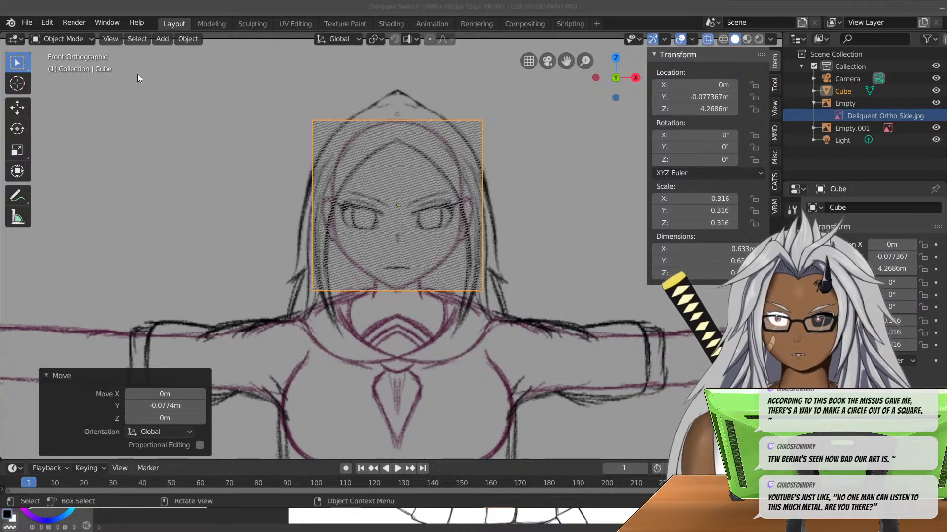
{"action": "mouse_move", "coordinate": [558, 221]}
{"action": "middle_mouse_down"}
{"action": "mouse_move", "coordinate": [507, 238]}
{"action": "mouse_move", "coordinate": [418, 244]}
{"action": "mouse_move", "coordinate": [386, 225]}
{"action": "mouse_move", "coordinate": [425, 181]}
{"action": "mouse_move", "coordinate": [571, 224]}
{"action": "mouse_move", "coordinate": [568, 234]}
{"action": "middle_mouse_up"}
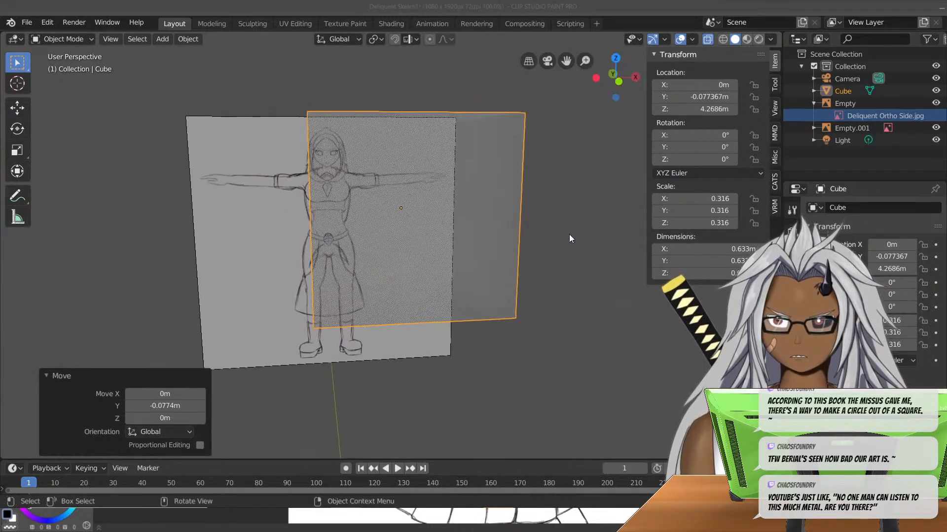
{"action": "key", "text": "KP_1"}
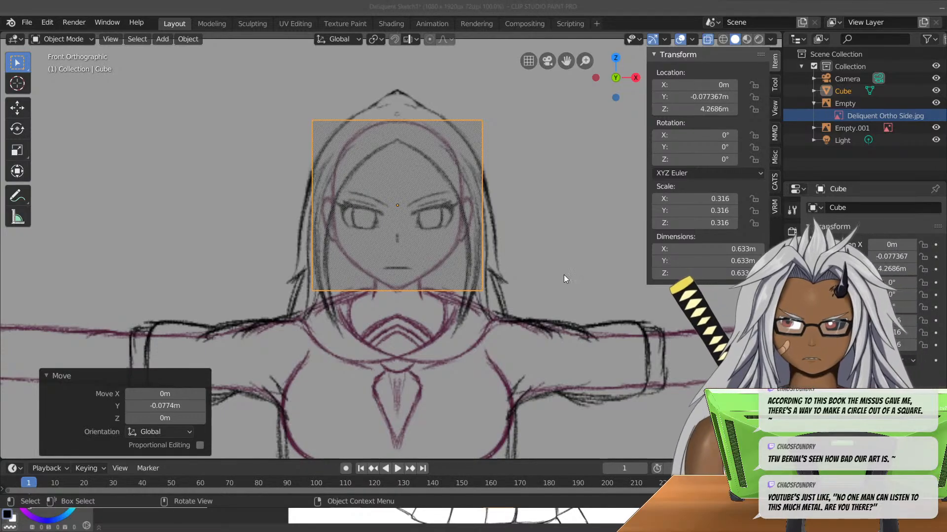
- Put the head cube into Edit Mode and deselect all of its geometry in the front view
{"action": "left_click", "coordinate": [79, 42]}
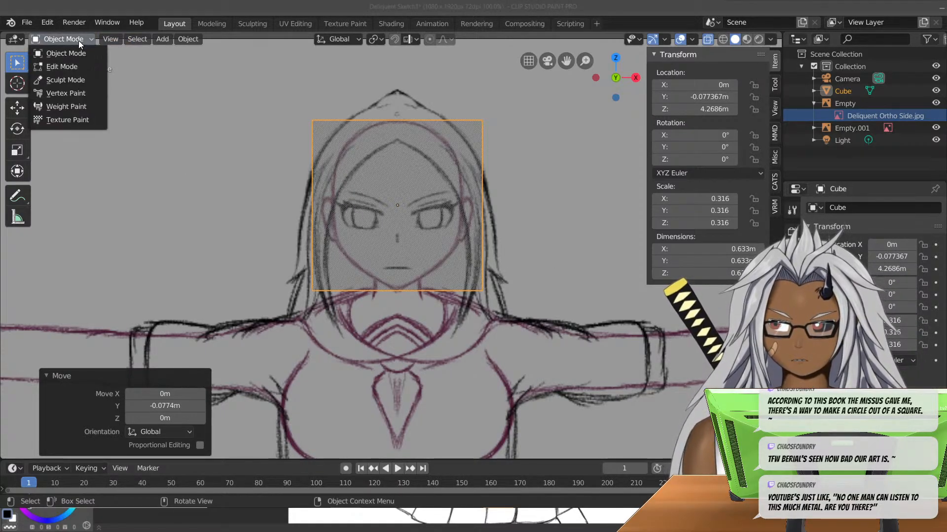
{"action": "left_click", "coordinate": [53, 68]}
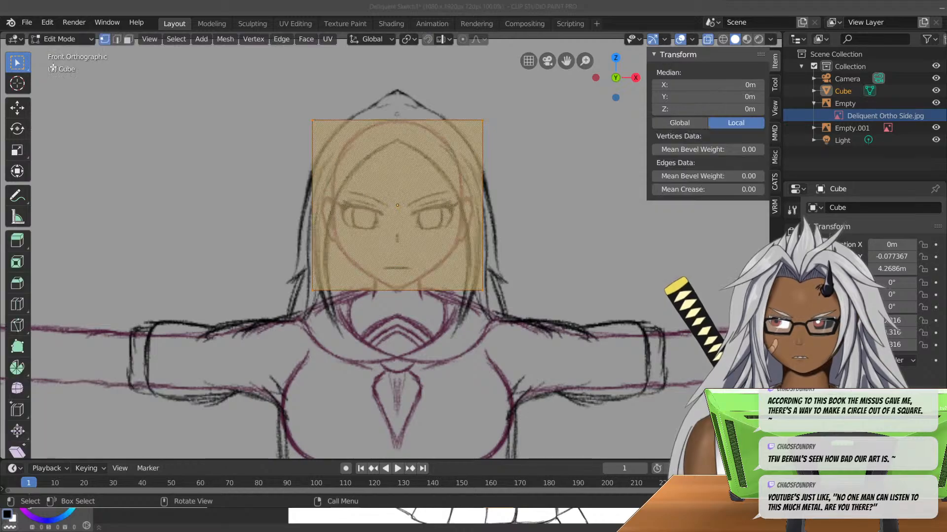
{"action": "left_click", "coordinate": [676, 213]}
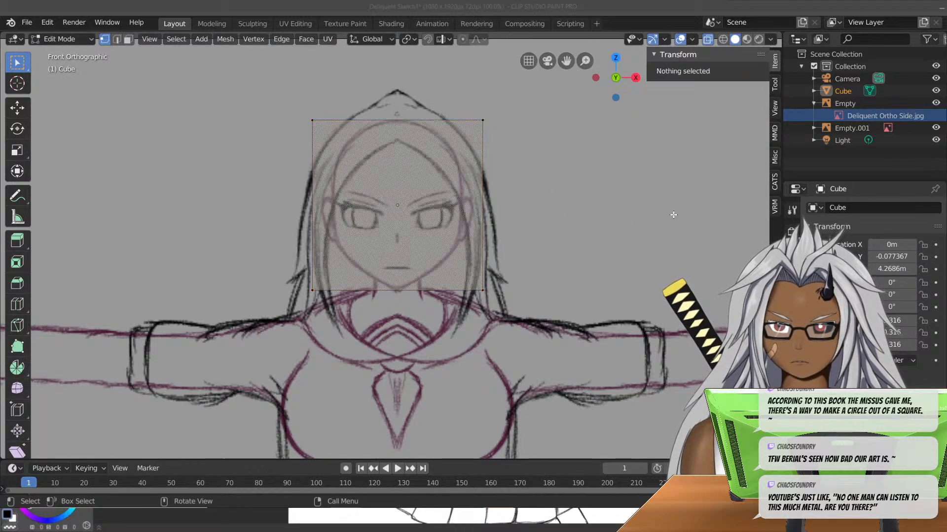
{"action": "middle_click_drag", "start_coordinate": [482, 127], "coordinate": [613, 253]}
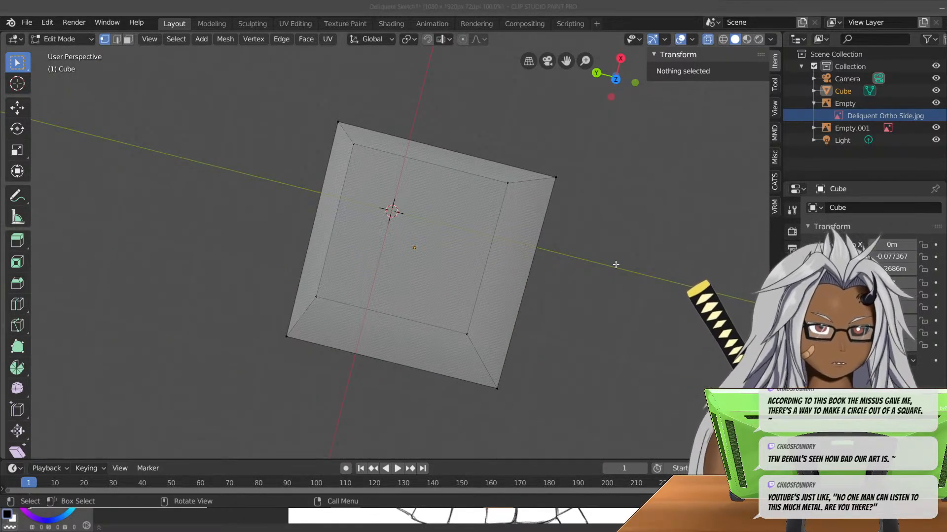
{"action": "key", "text": "KP_1"}
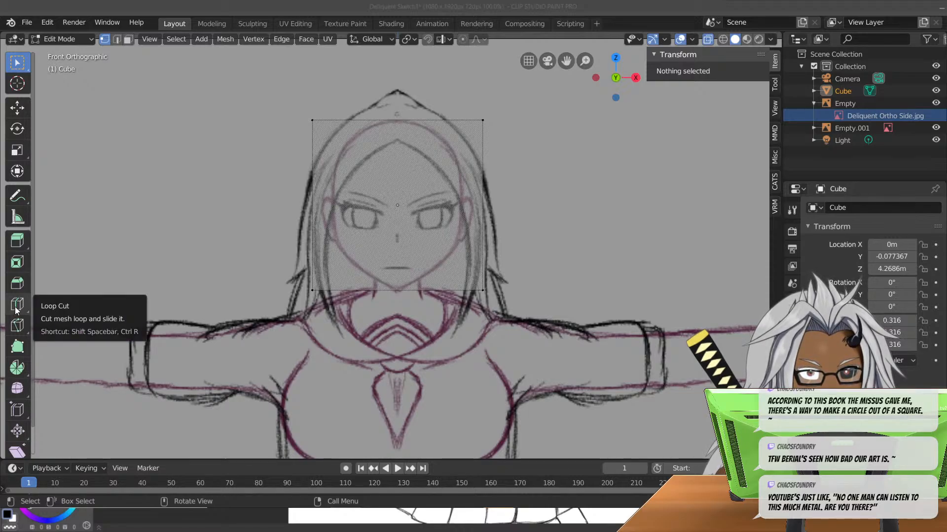
- Try separate horizontal loop cuts around the head cube, one near mid-height and one across the forehead
{"action": "key", "text": "ctrl+r"}
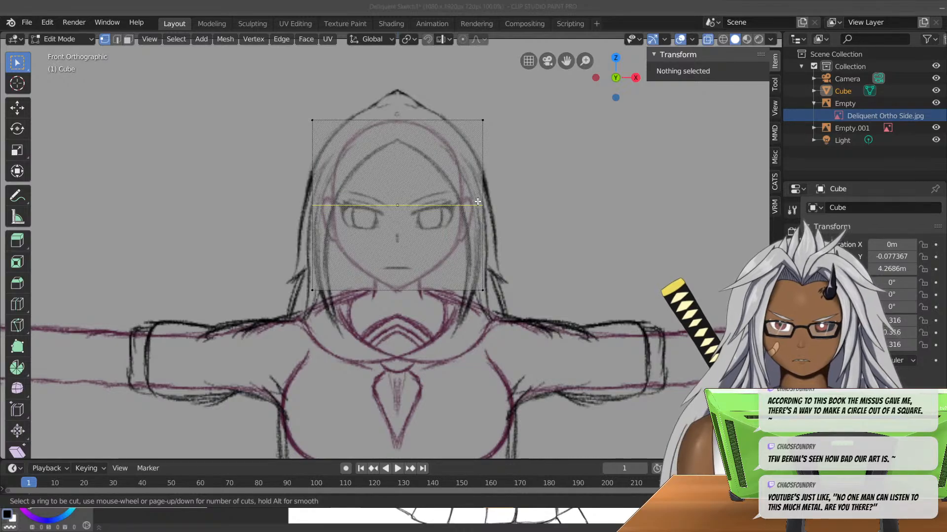
{"action": "left_click", "coordinate": [477, 201]}
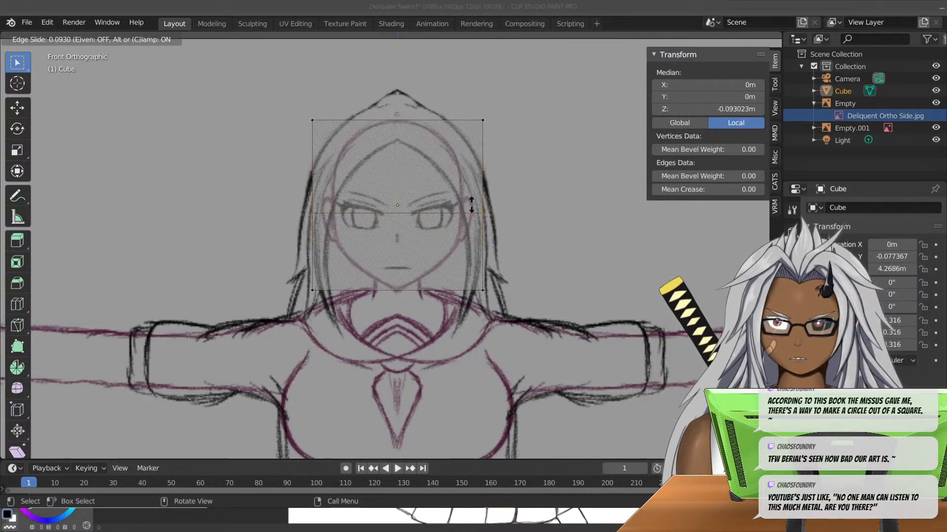
{"action": "left_click", "coordinate": [472, 212]}
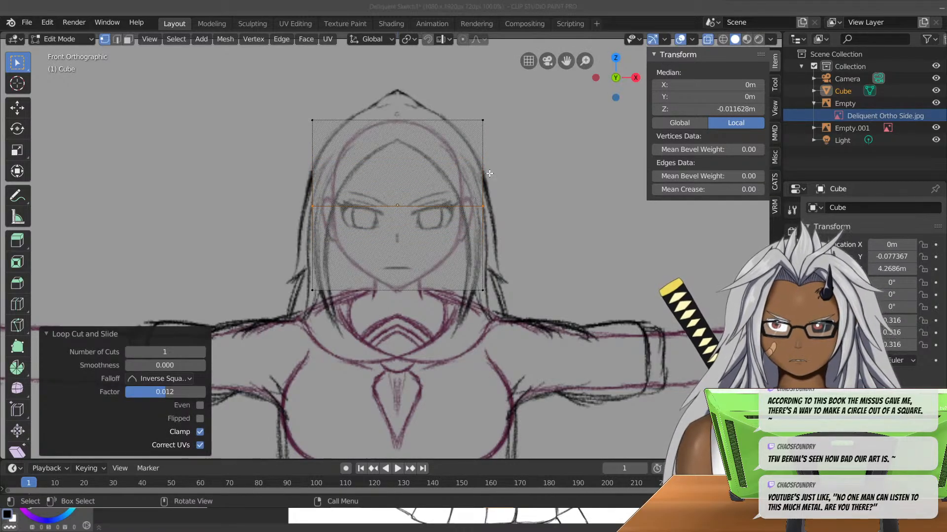
{"action": "key", "text": "ctrl+r"}
{"action": "left_click", "coordinate": [486, 184]}
{"action": "left_click", "coordinate": [485, 184]}
- Try another horizontal loop cut near the mouth with a slide factor of 0.412, and undo the separately placed loops
{"action": "key", "text": "ctrl+r"}
{"action": "left_click", "coordinate": [482, 251]}
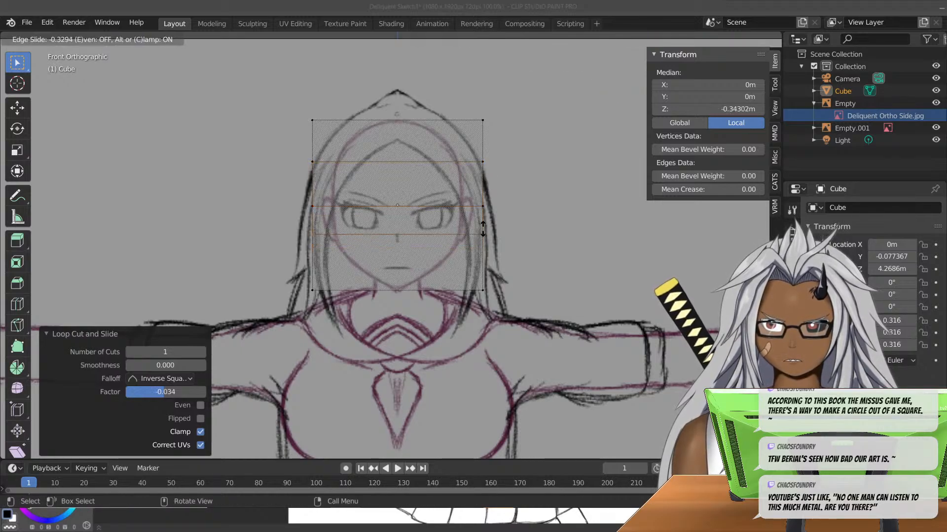
{"action": "left_click", "coordinate": [484, 172]}
{"action": "key", "text": "ctrl+r"}
{"action": "left_click", "coordinate": [482, 247]}
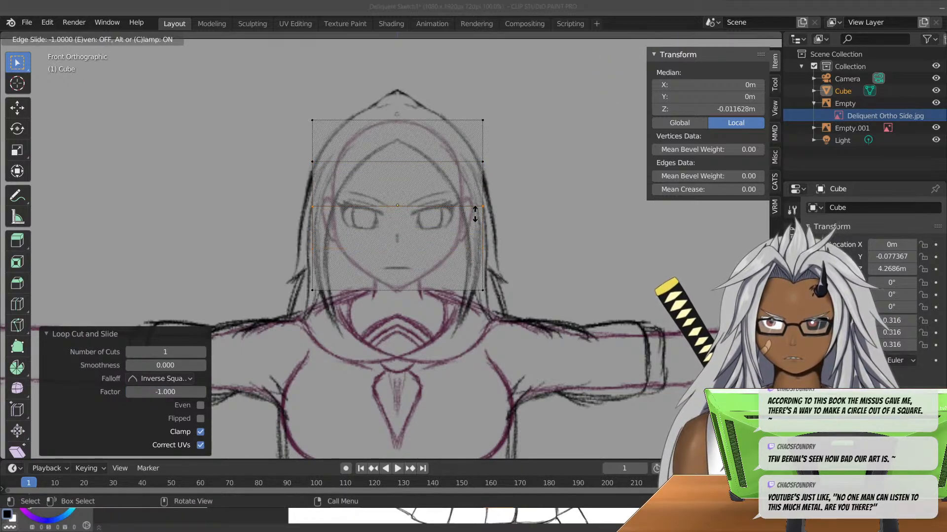
{"action": "left_click", "coordinate": [472, 269]}
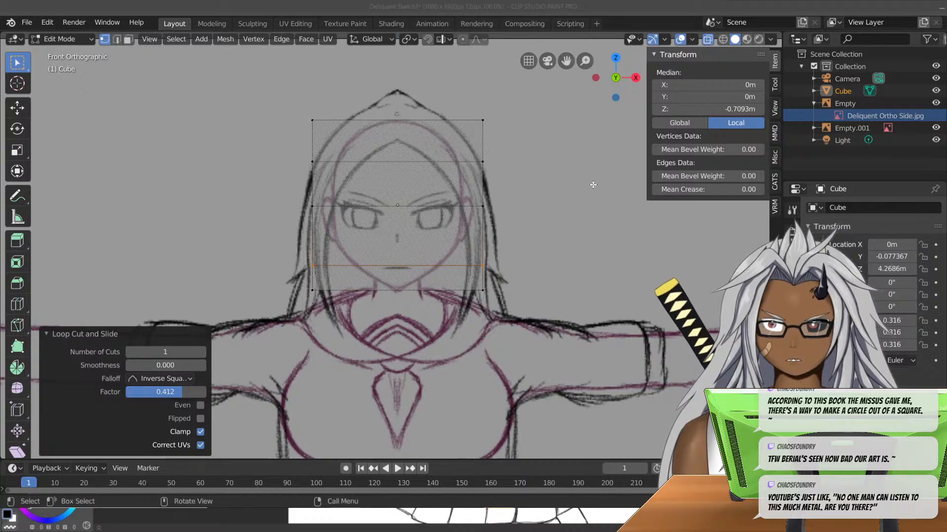
{"action": "key", "text": "ctrl+z"}
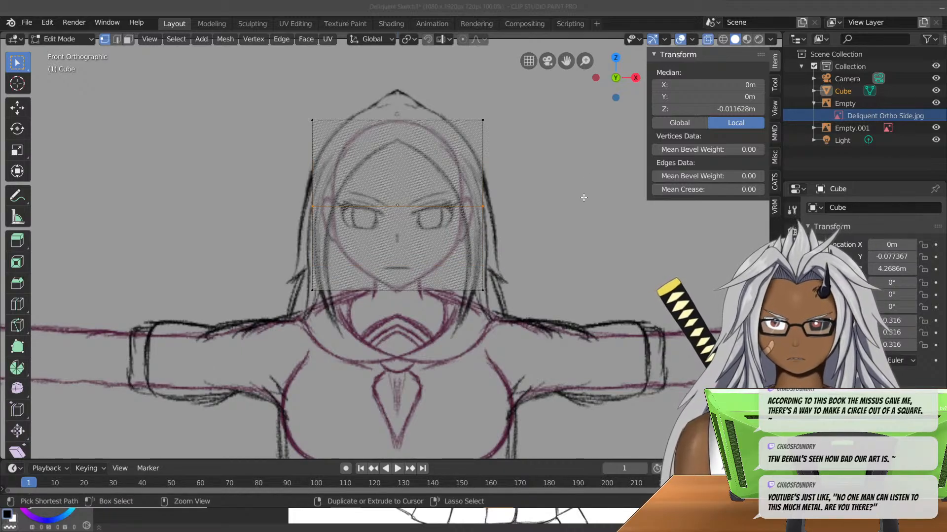
{"action": "key", "text": "ctrl+z"}
- Cut three evenly spaced horizontal loops around the head cube and slide them down together by a factor of about 0.151
{"action": "key", "text": "ctrl+r"}
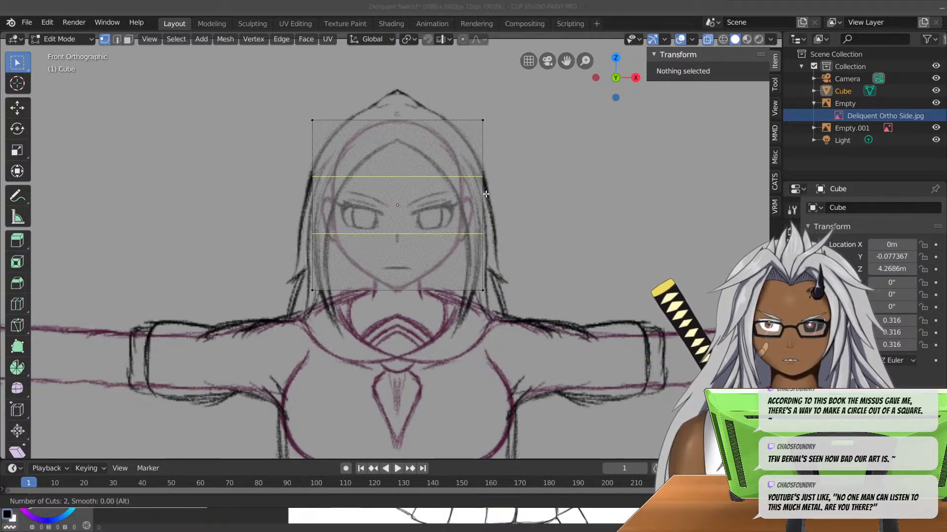
{"action": "scroll", "coordinate": [486, 194], "scroll_direction": "up", "scroll_amount": 1}
{"action": "scroll", "coordinate": [486, 194], "scroll_direction": "up", "scroll_amount": 1}
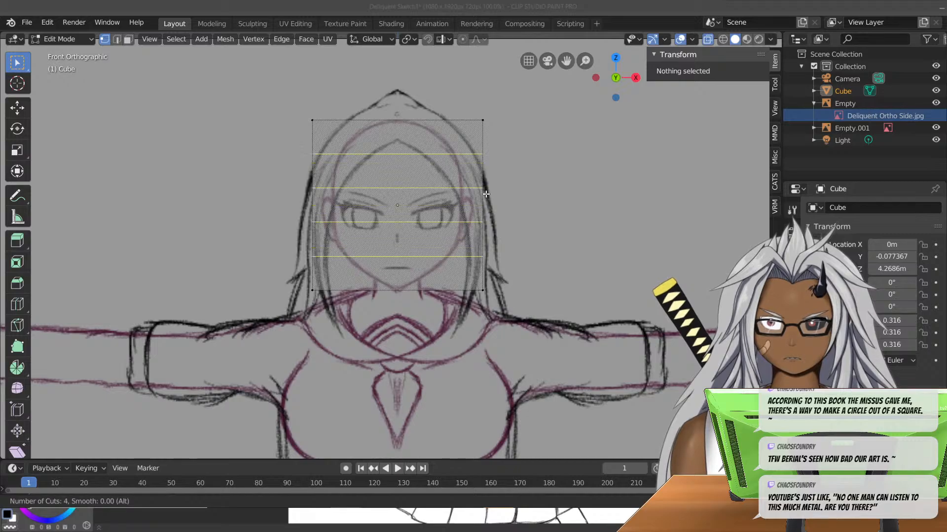
{"action": "scroll", "coordinate": [486, 195], "scroll_direction": "up", "scroll_amount": 12}
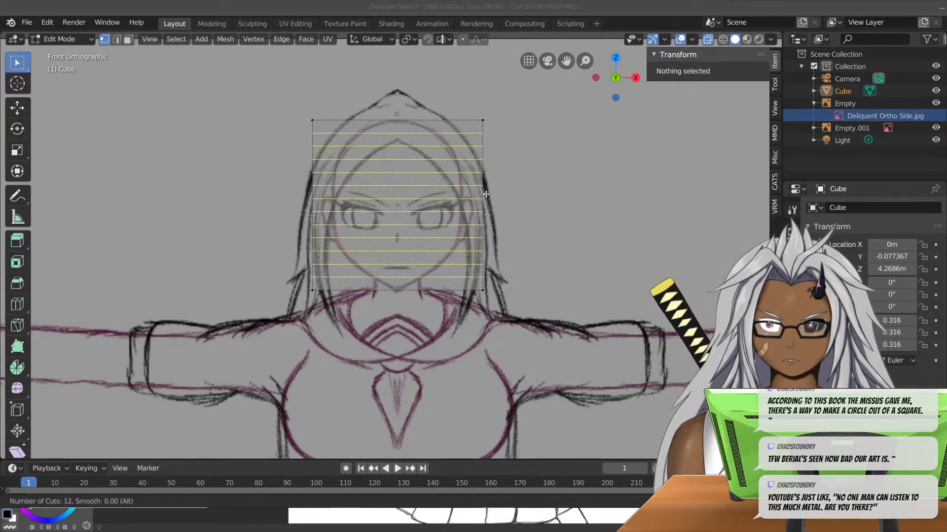
{"action": "scroll", "coordinate": [486, 194], "scroll_direction": "down", "scroll_amount": 14}
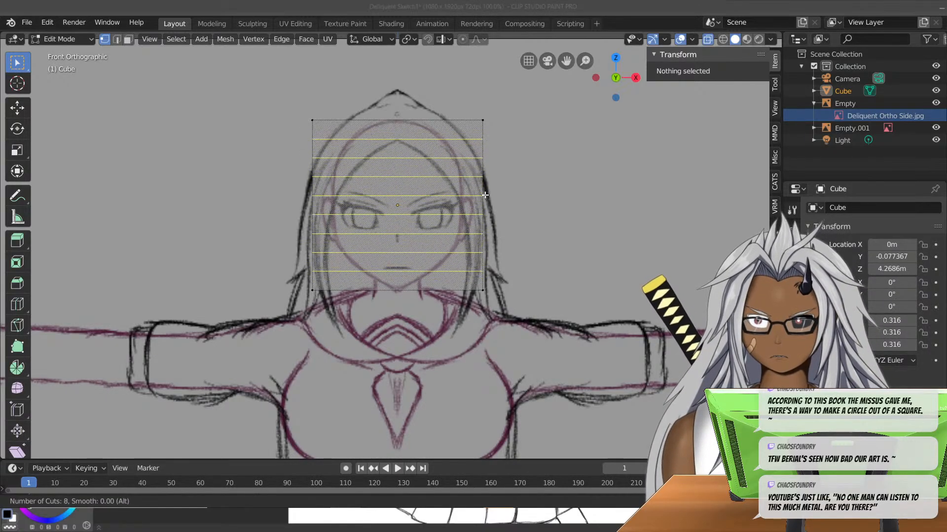
{"action": "scroll", "coordinate": [485, 195], "scroll_direction": "up", "scroll_amount": 2}
{"action": "scroll", "coordinate": [486, 196], "scroll_direction": "up", "scroll_amount": 1}
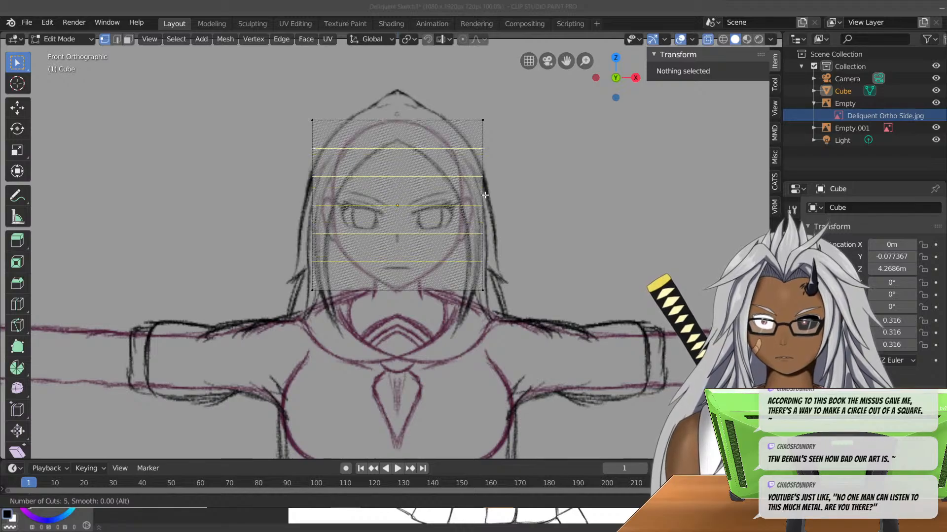
{"action": "scroll", "coordinate": [485, 195], "scroll_direction": "down", "scroll_amount": 1}
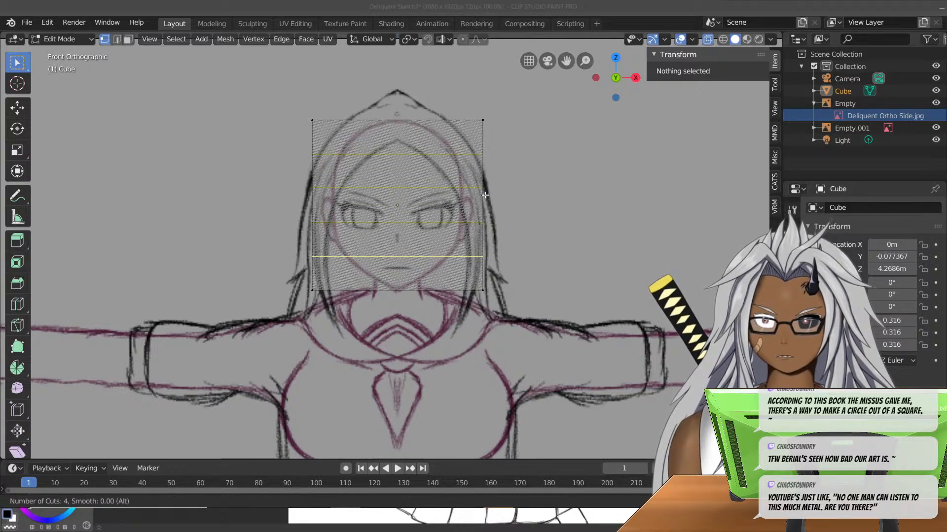
{"action": "scroll", "coordinate": [485, 196], "scroll_direction": "down", "scroll_amount": 1}
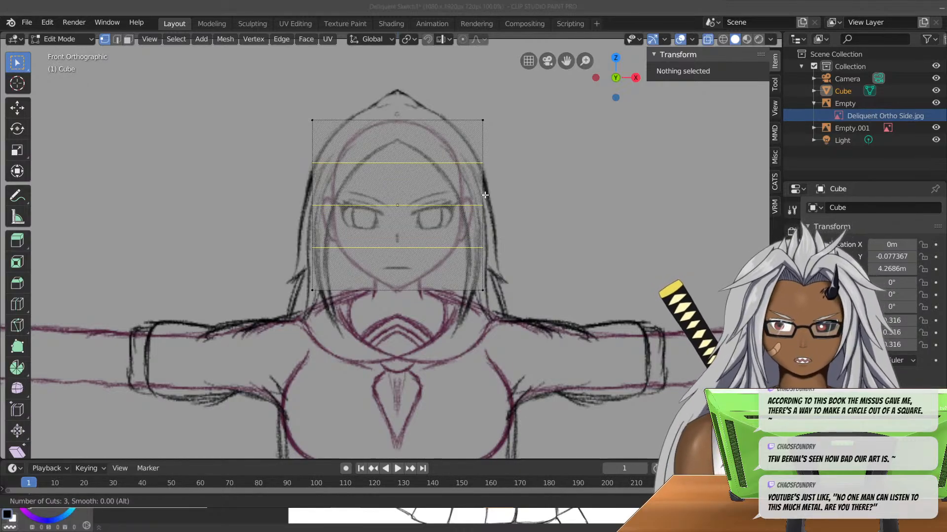
{"action": "left_click", "coordinate": [485, 196]}
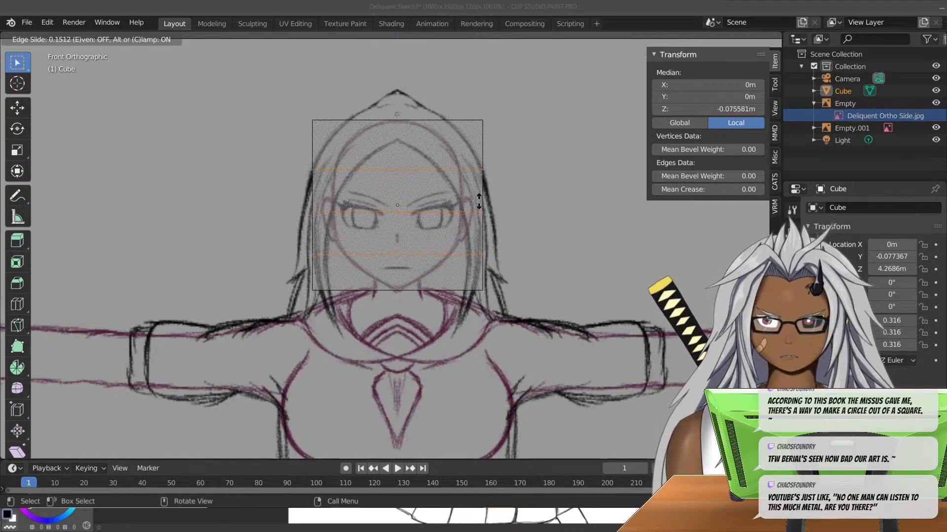
{"action": "left_click", "coordinate": [479, 201]}
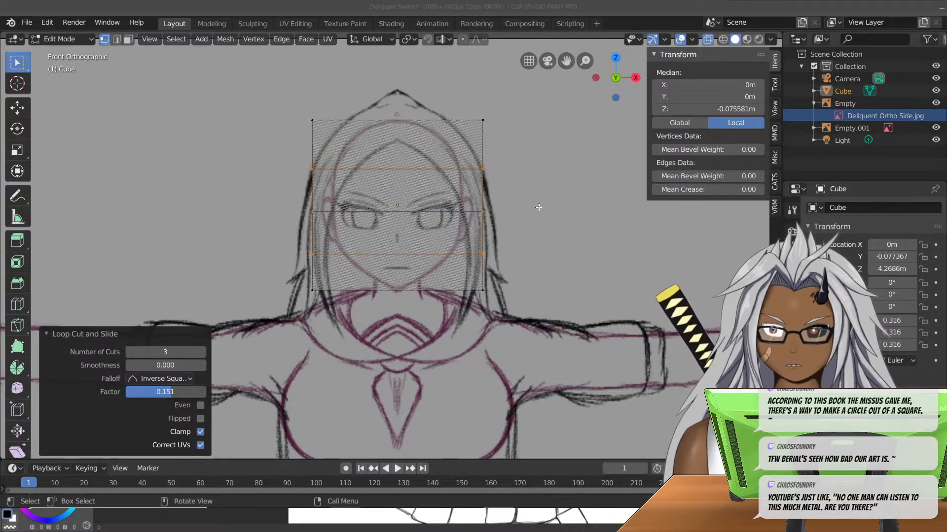
- Add one vertical loop cut through the exact centre of the head cube, keeping its slide factor at 0
{"action": "middle_click_drag", "start_coordinate": [575, 115], "coordinate": [587, 185]}
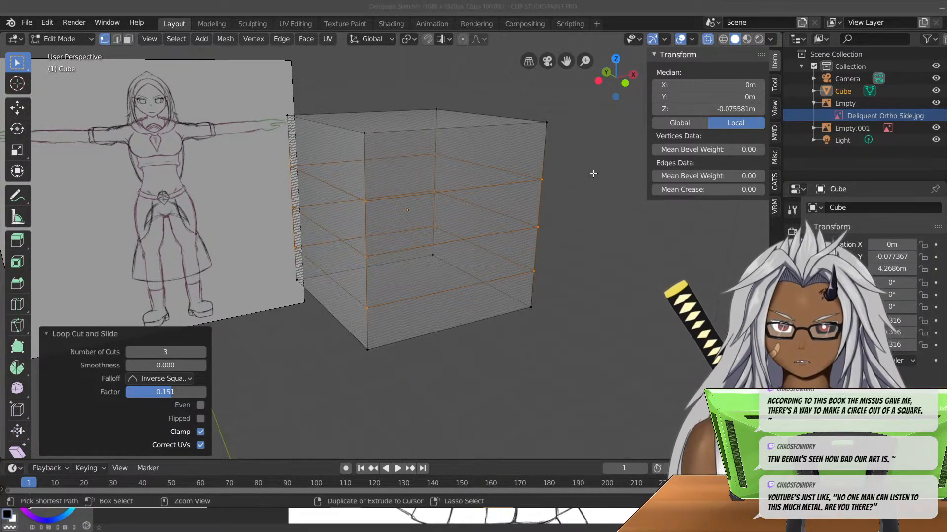
{"action": "key", "text": "KP_1"}
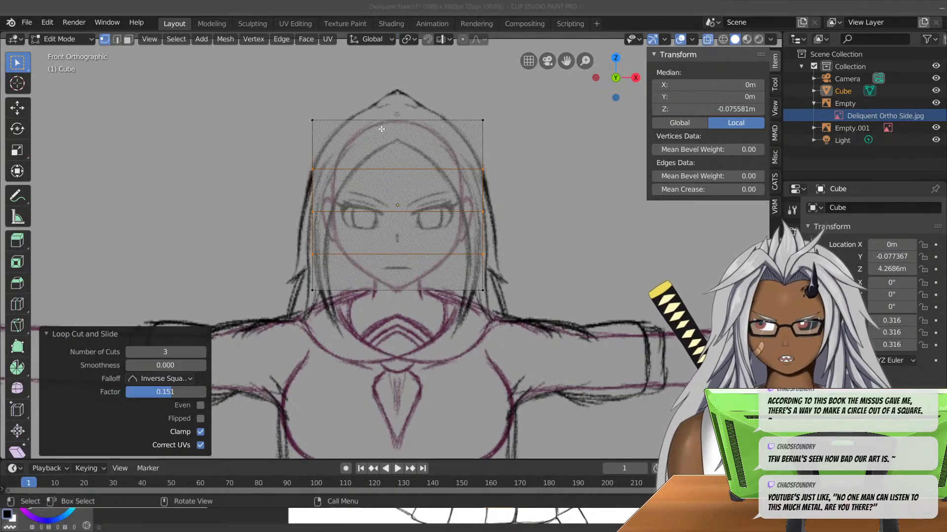
{"action": "key", "text": "ctrl+r"}
{"action": "left_click", "coordinate": [401, 129]}
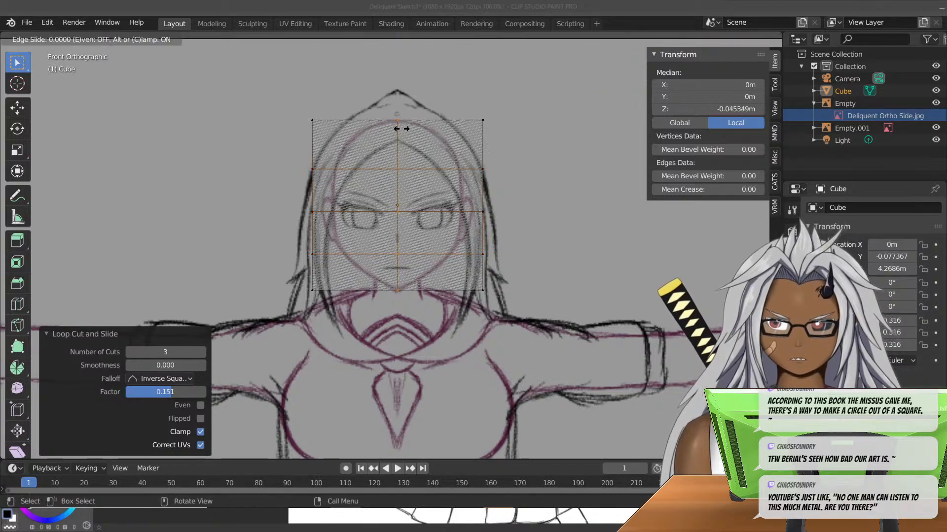
{"action": "right_click", "coordinate": [447, 146]}
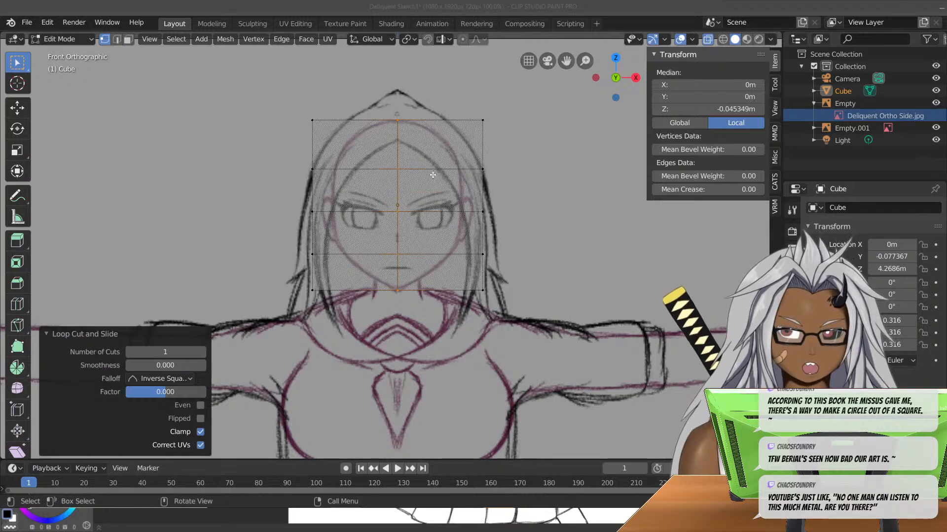
{"action": "mouse_move", "coordinate": [508, 272]}
{"action": "middle_mouse_down"}
{"action": "mouse_move", "coordinate": [287, 226]}
{"action": "mouse_move", "coordinate": [286, 197]}
{"action": "mouse_move", "coordinate": [424, 177]}
{"action": "mouse_move", "coordinate": [503, 229]}
{"action": "middle_mouse_up"}
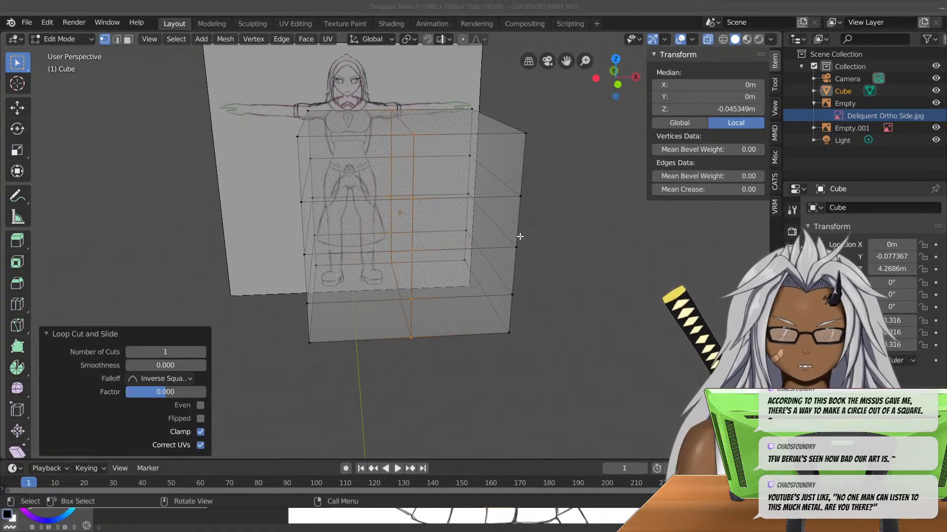
{"action": "key", "text": "KP_1"}
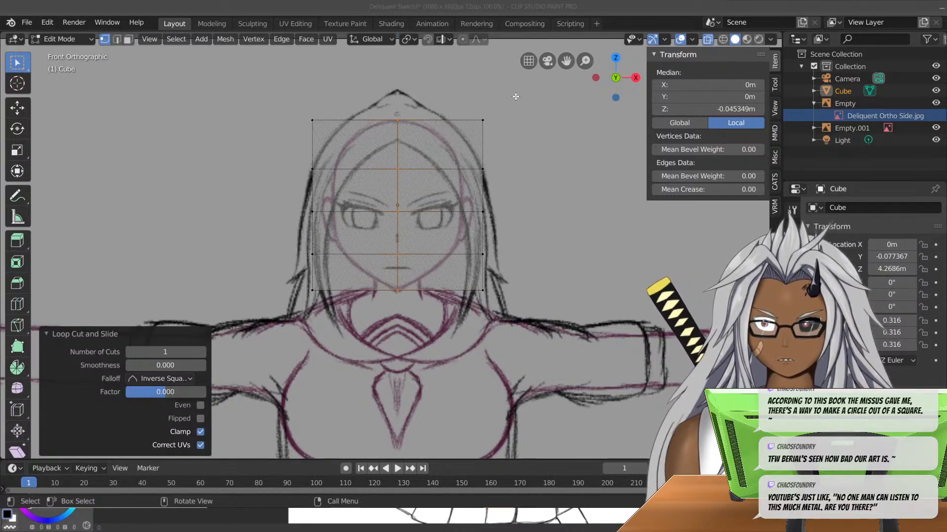
- Try to pull both upper corners of the cube inward and down to the skull outline in the front view
{"action": "left_click", "coordinate": [479, 125]}
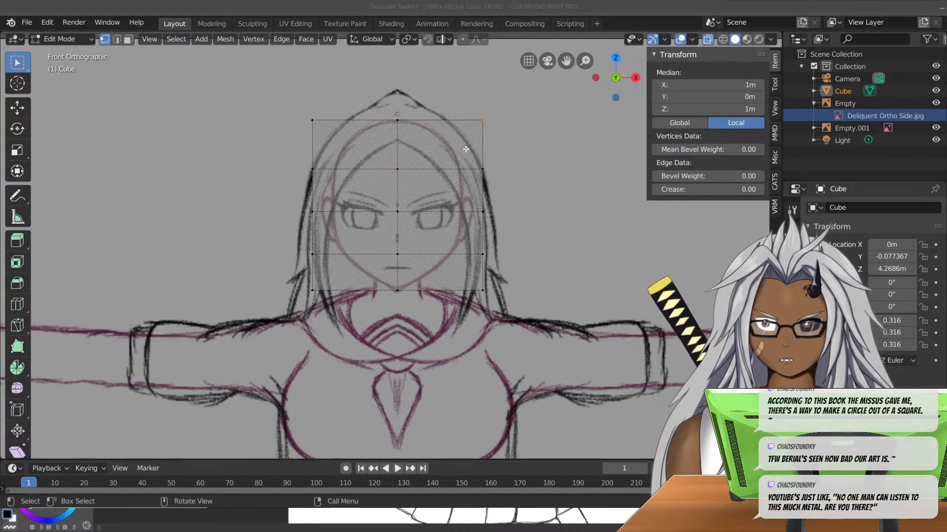
{"action": "key", "text": "g"}
{"action": "left_click", "coordinate": [498, 149]}
{"action": "left_click_drag", "start_coordinate": [309, 103], "coordinate": [287, 143]}
{"action": "key", "text": "g"}
{"action": "left_click", "coordinate": [345, 163]}
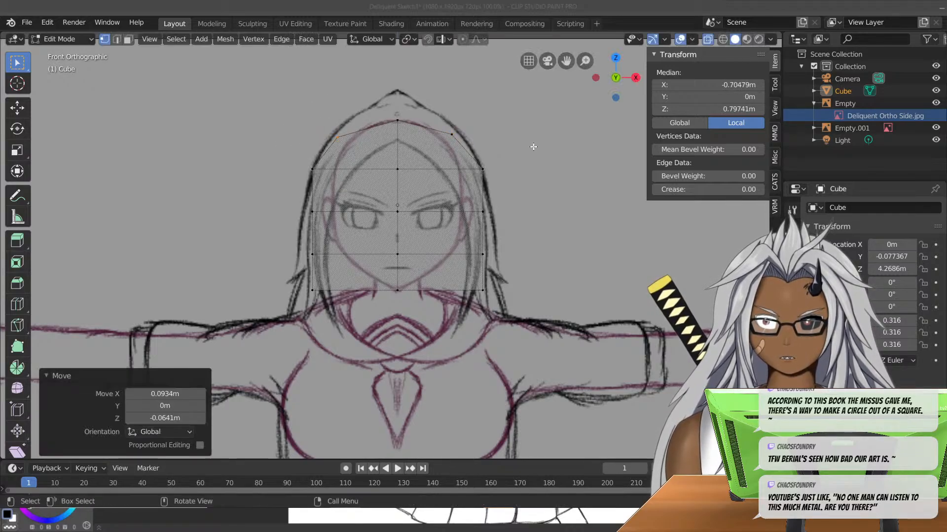
- Compare the mesh in Rendered, Wireframe and Look Dev shading, and return to Solid shading with X-ray on
{"action": "key", "text": "z"}
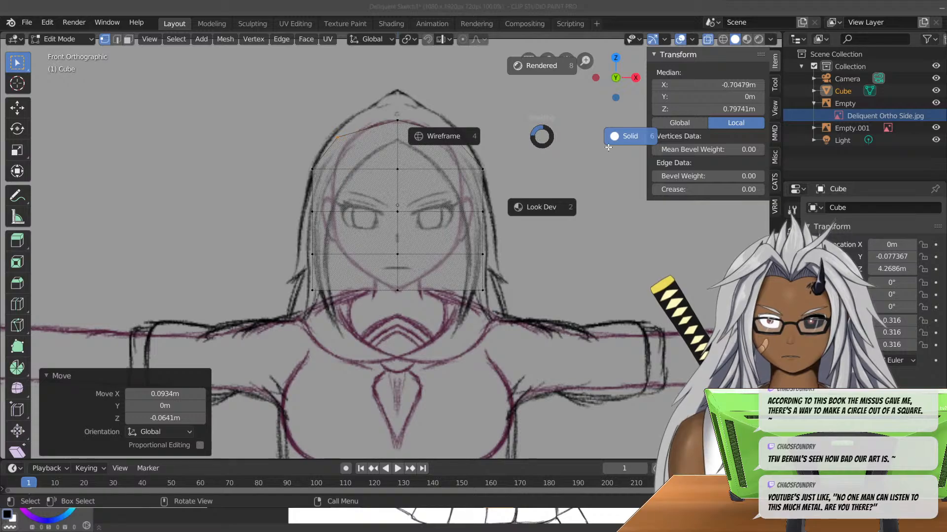
{"action": "left_click", "coordinate": [542, 66]}
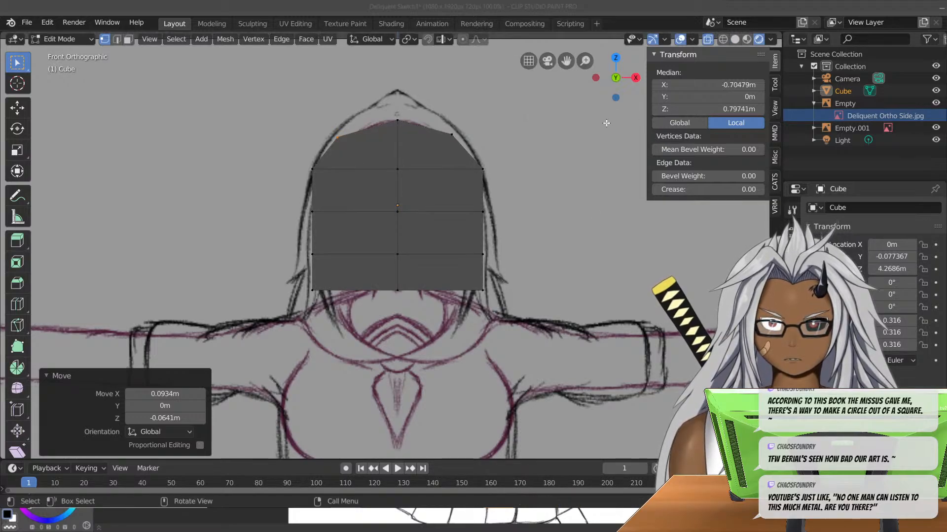
{"action": "left_click", "coordinate": [723, 39]}
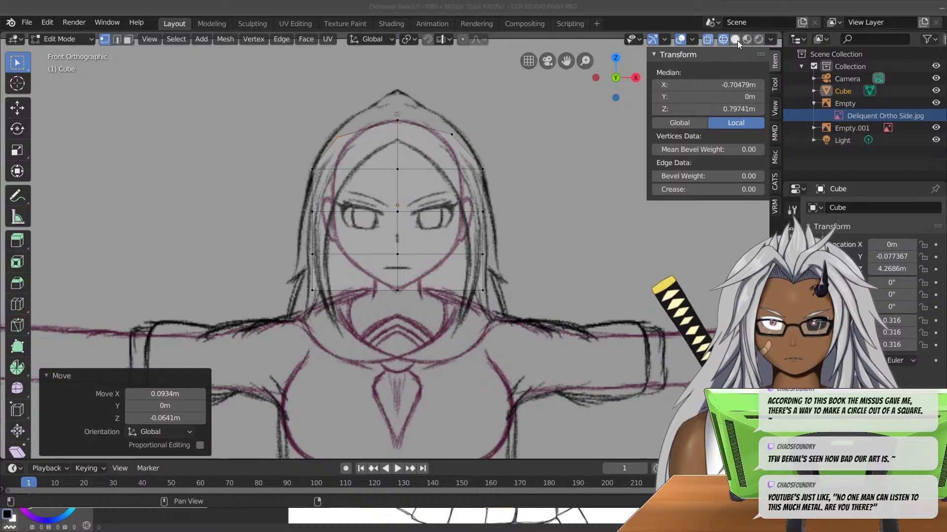
{"action": "left_click", "coordinate": [745, 40]}
{"action": "left_click", "coordinate": [735, 40]}
{"action": "left_click", "coordinate": [707, 39]}
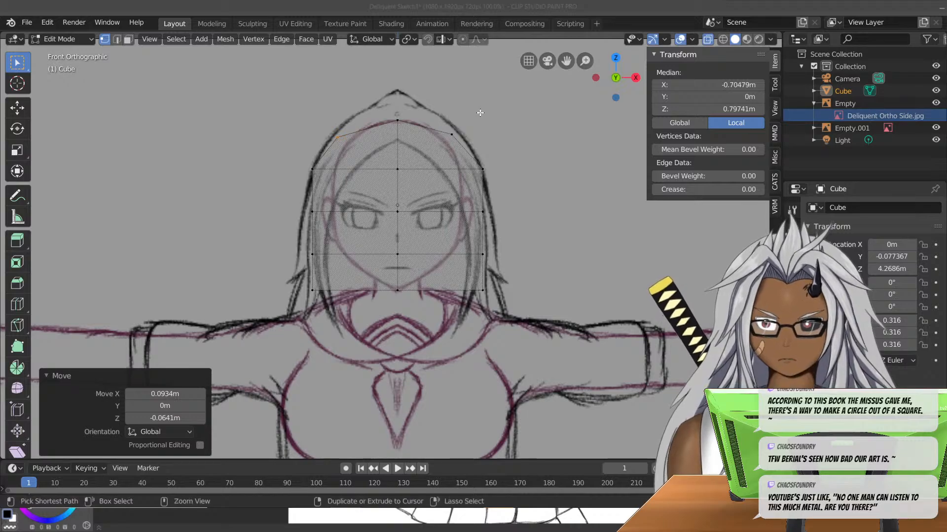
- Undo the moves of the cube's upper corners and deselect all geometry, ending in the front view
{"action": "key", "text": "ctrl+z"}
{"action": "key", "text": "ctrl+z"}
{"action": "left_click", "coordinate": [520, 119]}
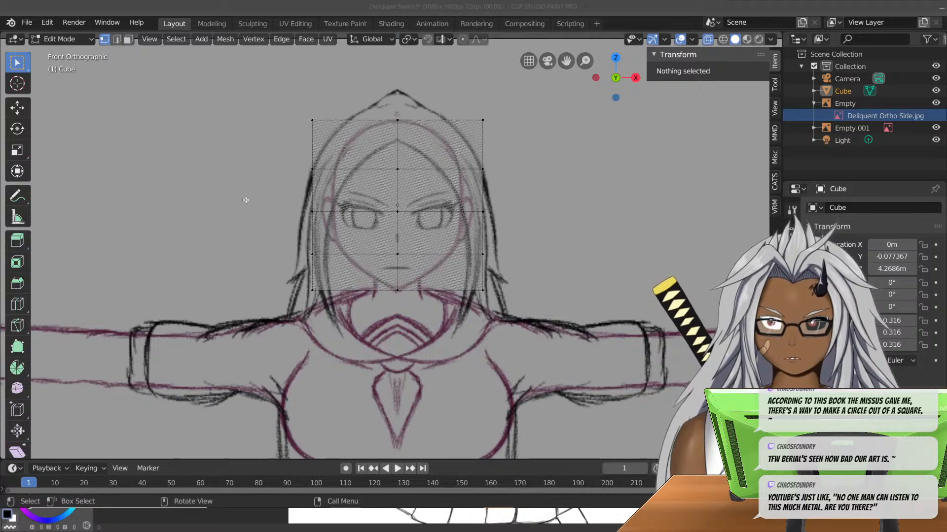
{"action": "mouse_move", "coordinate": [299, 232]}
{"action": "middle_mouse_down"}
{"action": "mouse_move", "coordinate": [334, 235]}
{"action": "mouse_move", "coordinate": [304, 239]}
{"action": "middle_mouse_up"}
{"action": "key", "text": "KP_1"}
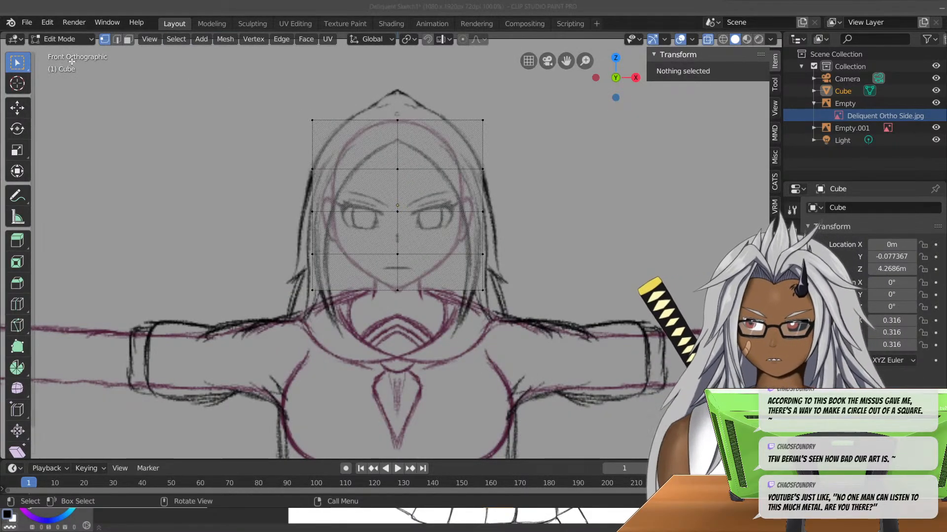
- Delete all faces on the negative-X half of the head cube, up to its centre edge loop
{"action": "left_click_drag", "start_coordinate": [227, 86], "coordinate": [385, 350]}
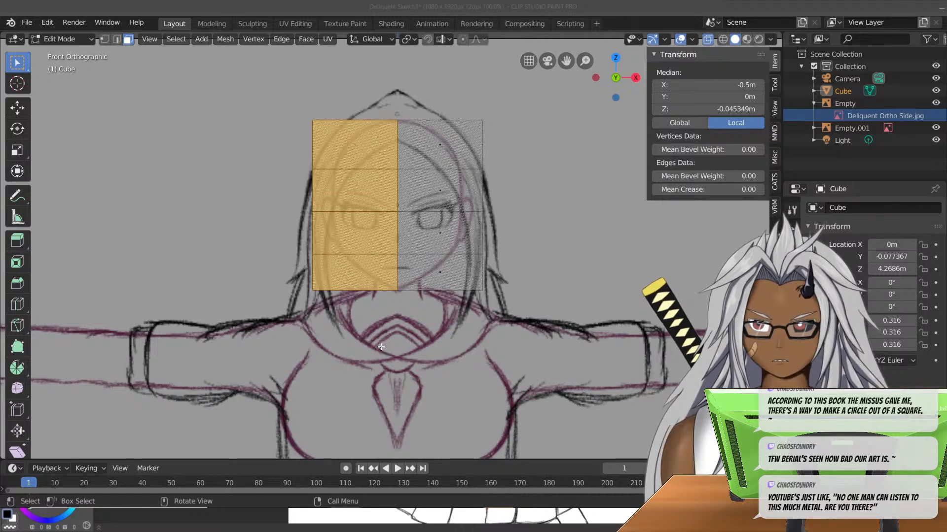
{"action": "key", "text": "x"}
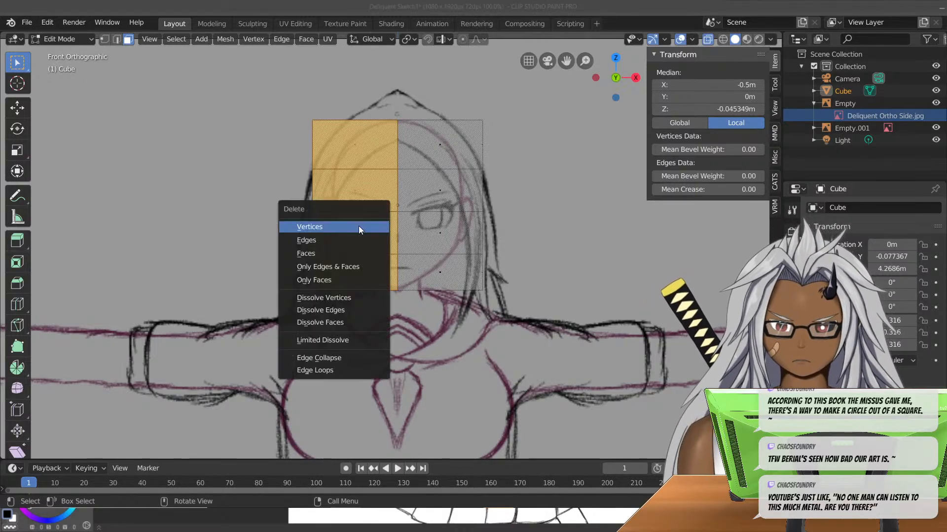
{"action": "left_click", "coordinate": [332, 254]}
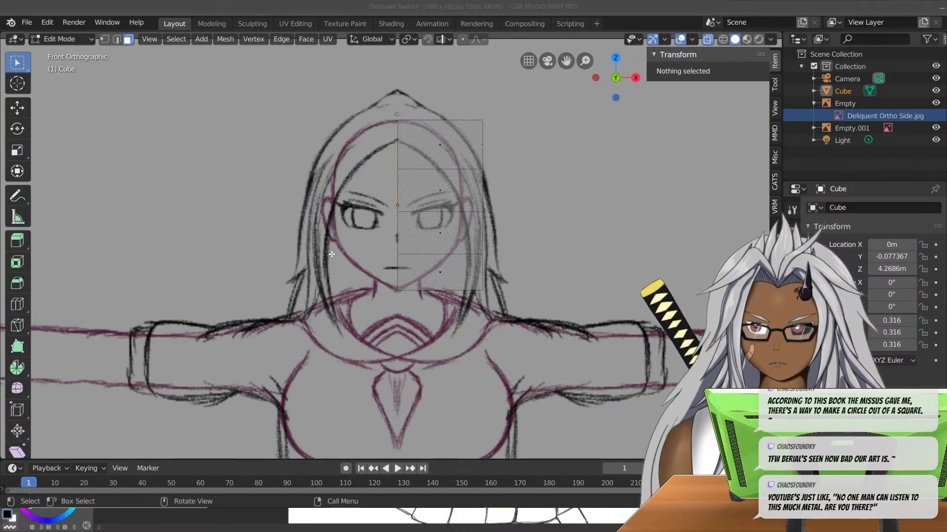
{"action": "mouse_move", "coordinate": [276, 254]}
{"action": "middle_mouse_down"}
{"action": "mouse_move", "coordinate": [399, 278]}
{"action": "mouse_move", "coordinate": [400, 303]}
{"action": "mouse_move", "coordinate": [323, 311]}
{"action": "mouse_move", "coordinate": [247, 281]}
{"action": "mouse_move", "coordinate": [227, 261]}
{"action": "mouse_move", "coordinate": [238, 237]}
{"action": "middle_mouse_up"}
- Return to Object Mode, select the remaining half of the head cube and add a Mirror modifier to it
{"action": "key", "text": "Tab"}
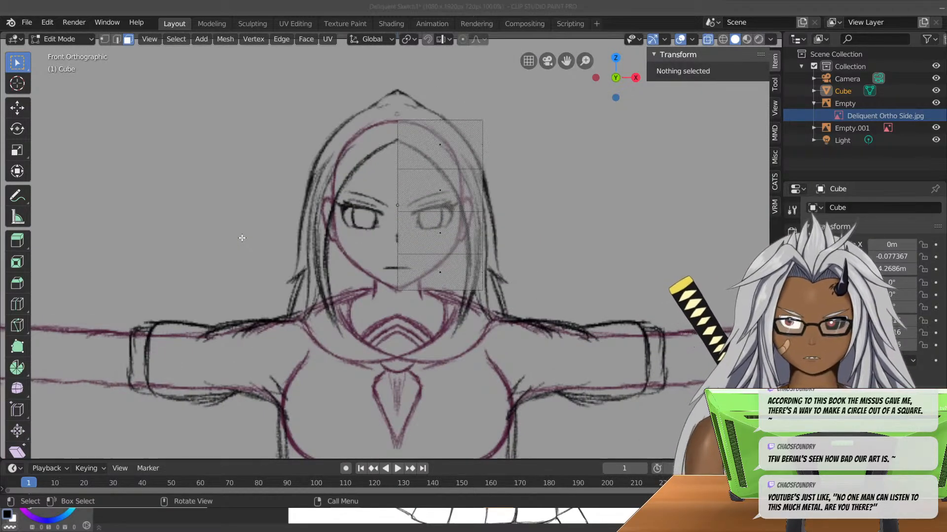
{"action": "left_click", "coordinate": [441, 176]}
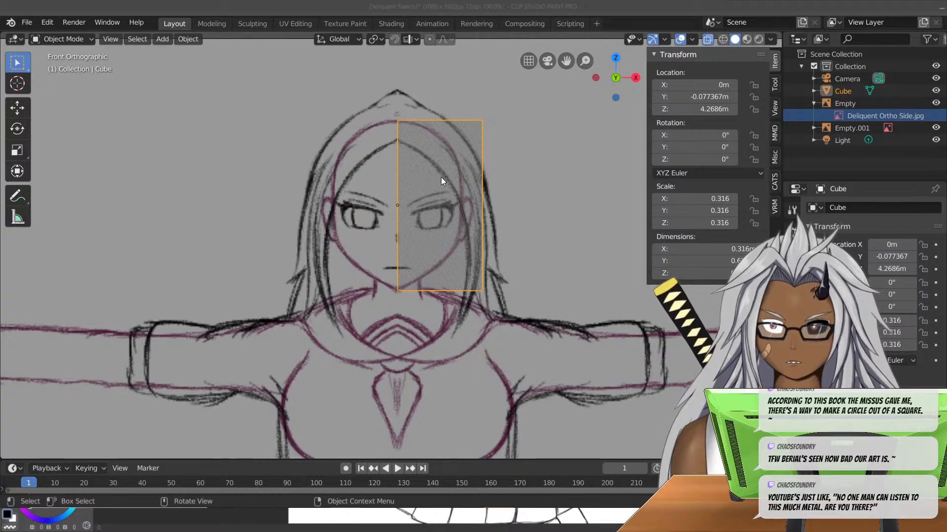
{"action": "left_click", "coordinate": [441, 176]}
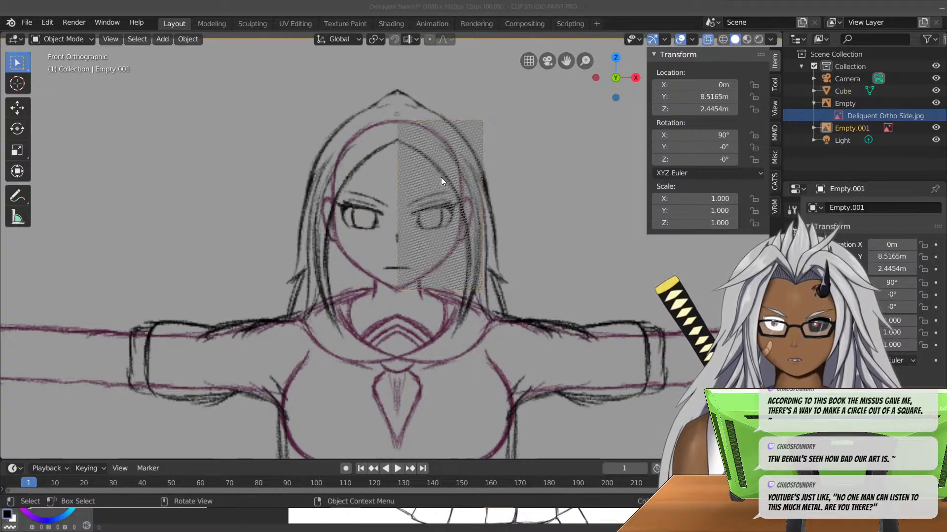
{"action": "left_click", "coordinate": [478, 124]}
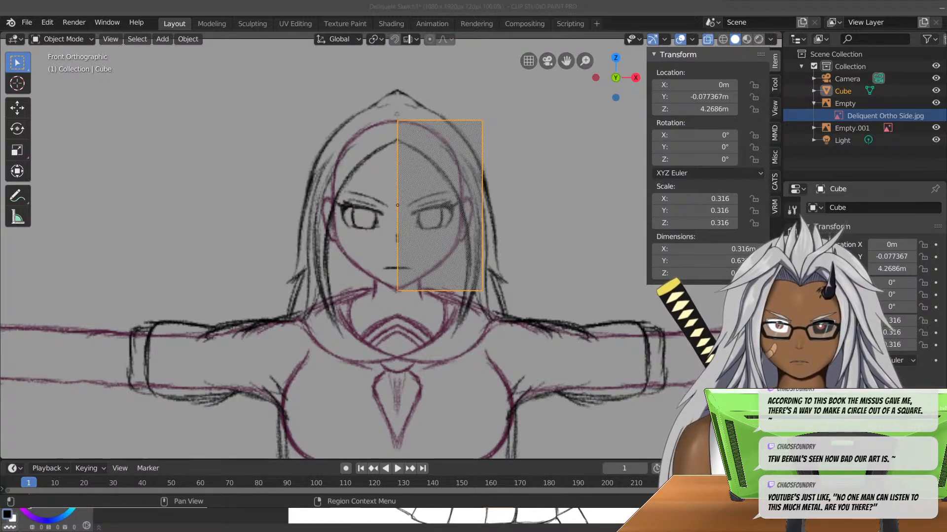
{"action": "left_click", "coordinate": [477, 124]}
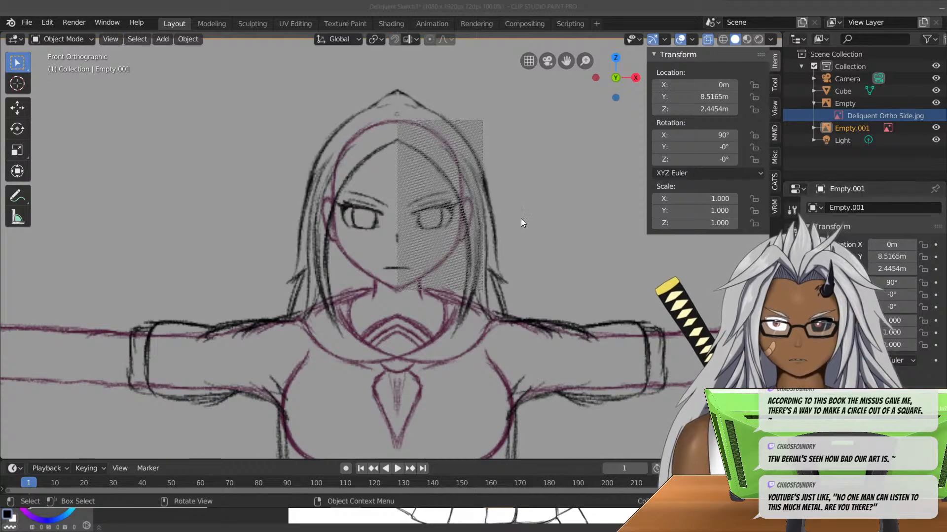
{"action": "left_click", "coordinate": [474, 121]}
{"action": "left_click", "coordinate": [792, 326]}
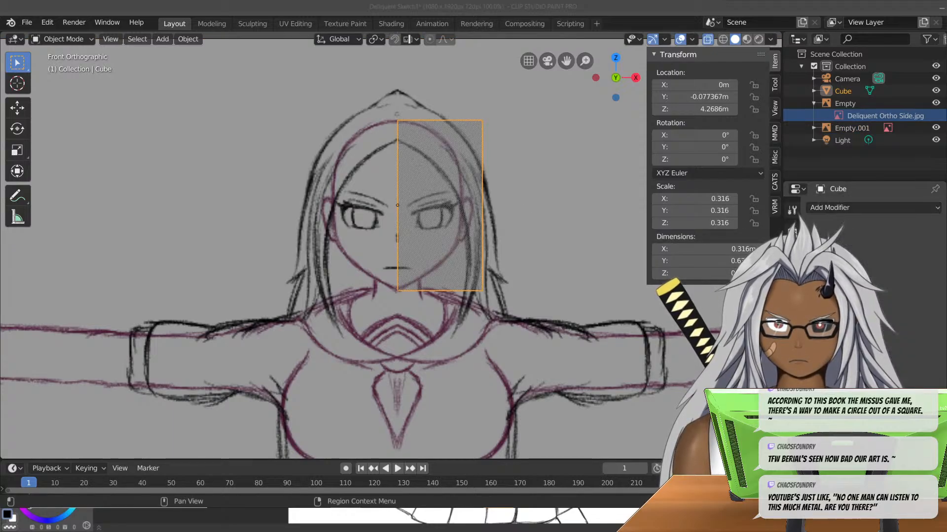
{"action": "left_click", "coordinate": [830, 210]}
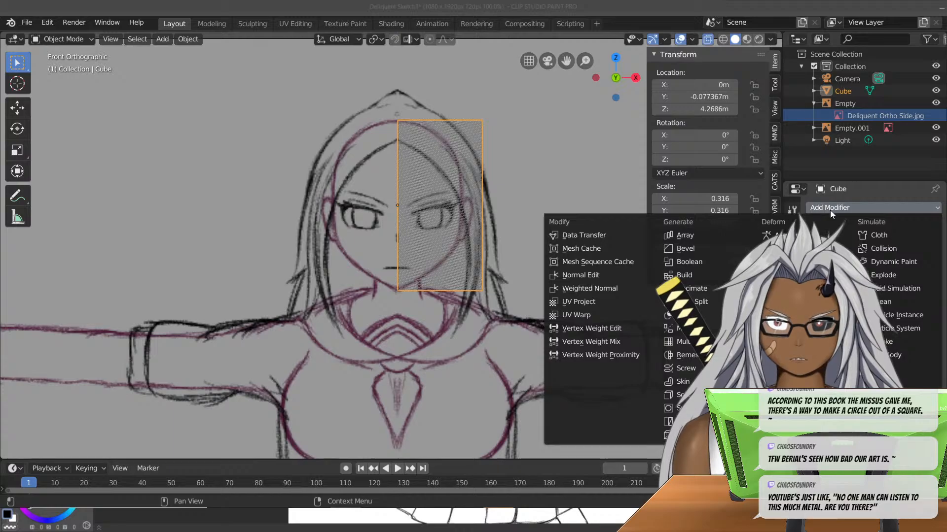
{"action": "left_click", "coordinate": [683, 328]}
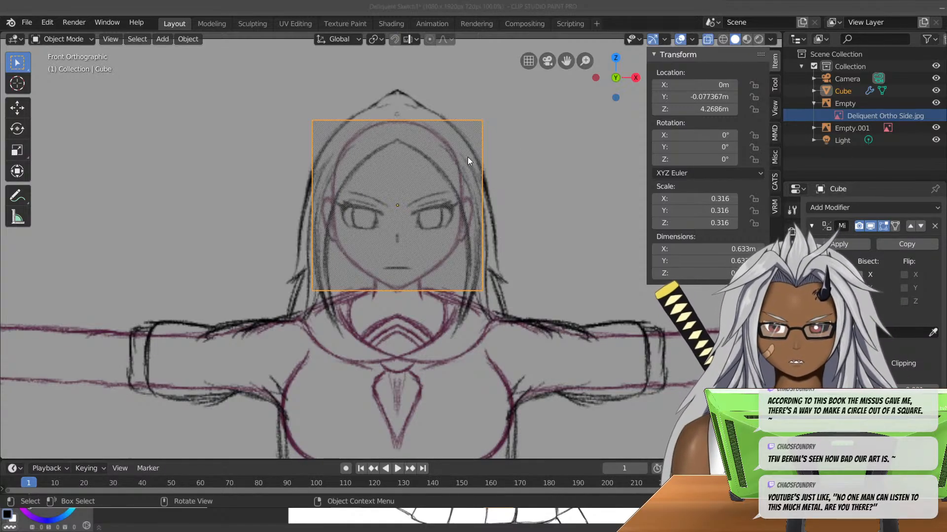
- In Edit Mode, move the half cube's upper outer corner vertices about -0.176 m in X and -0.04 m in Z onto the skull outline
{"action": "key", "text": "Tab"}
{"action": "left_click", "coordinate": [105, 39]}
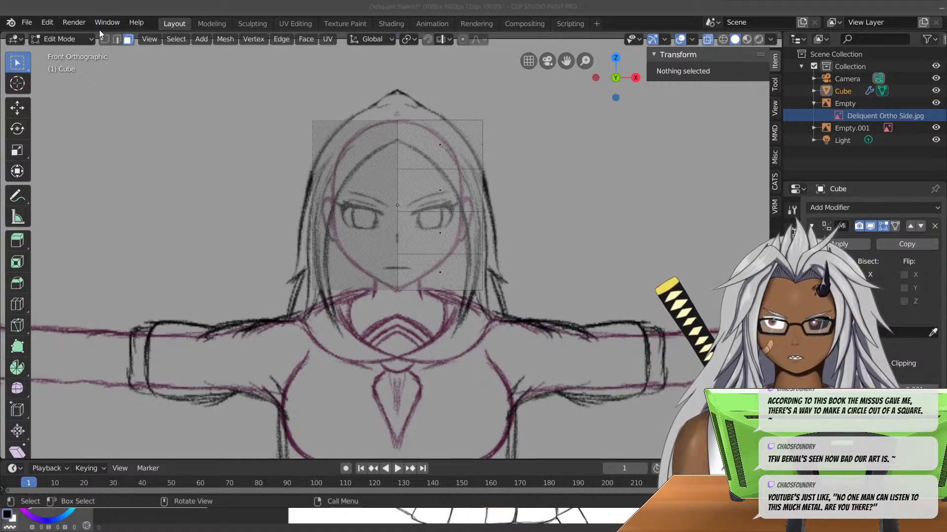
{"action": "left_click_drag", "start_coordinate": [510, 101], "coordinate": [468, 147]}
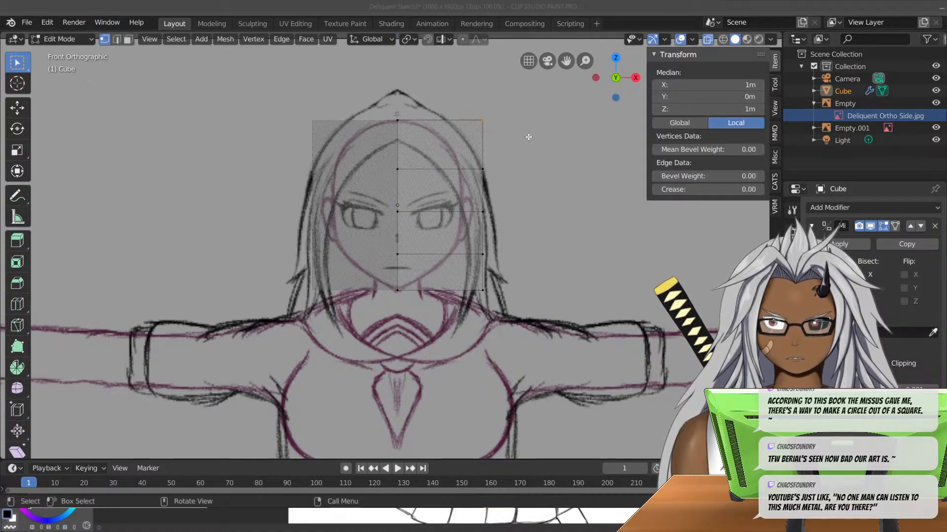
{"action": "key", "text": "g"}
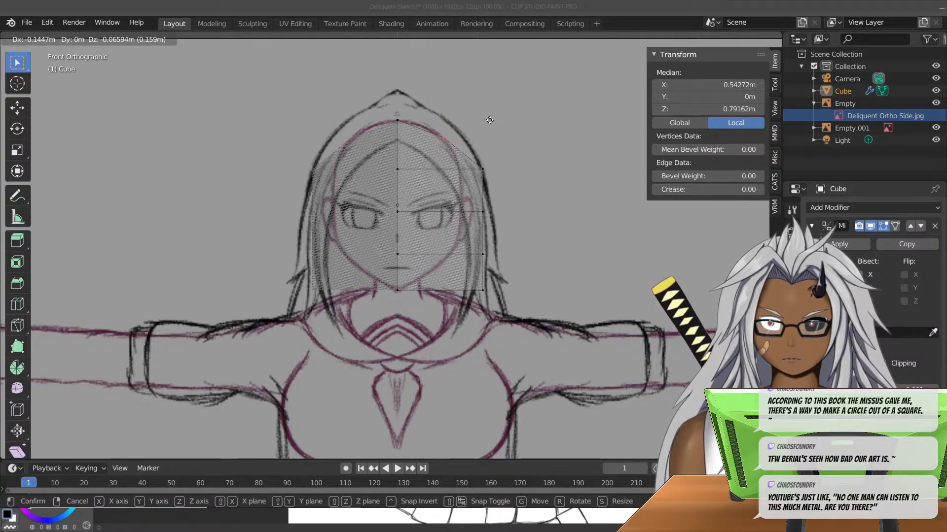
{"action": "left_click", "coordinate": [481, 114]}
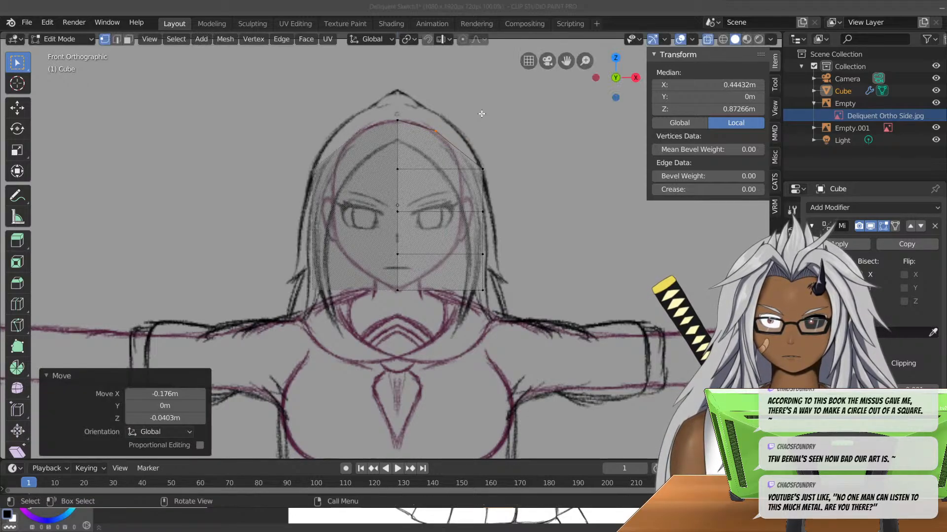
- Move the outer vertices of the second row from the top about -0.092 m in X and 0.005 m in Z onto the head outline
{"action": "scroll", "coordinate": [461, 192], "scroll_direction": "up", "scroll_amount": 2}
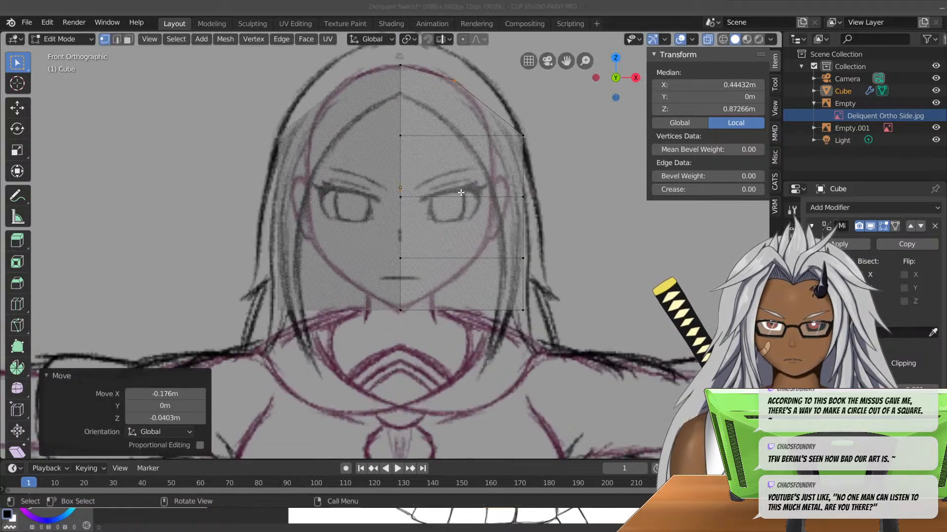
{"action": "left_click", "coordinate": [527, 131]}
{"action": "key", "text": "g"}
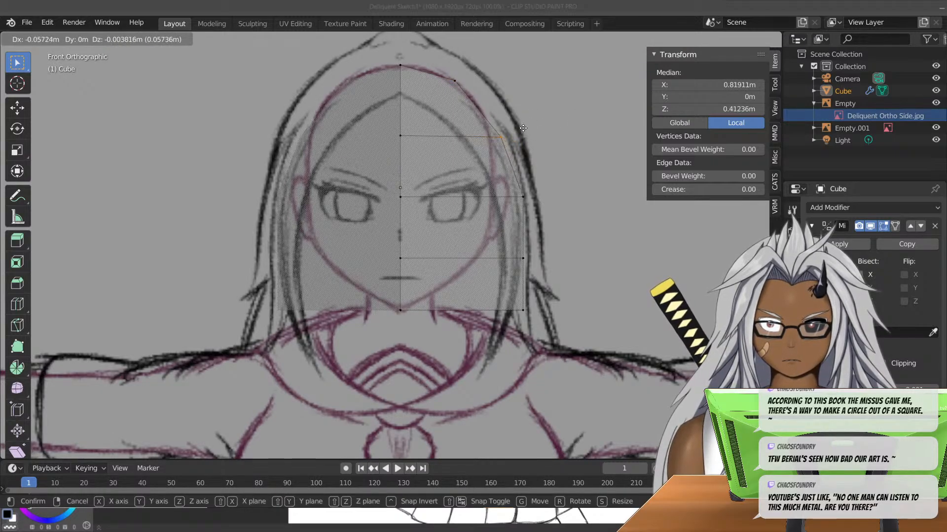
{"action": "left_click", "coordinate": [478, 104]}
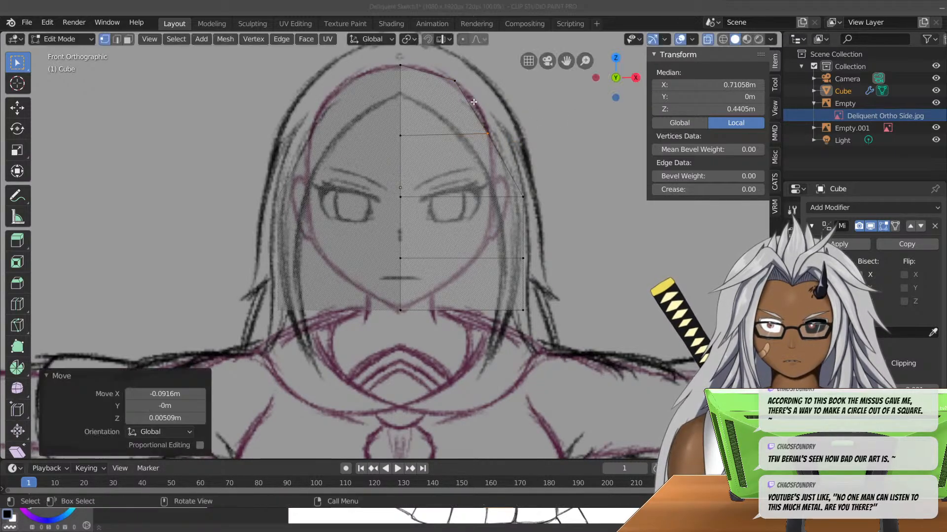
- Move the mesh's upper corner vertex about 0.019 m outward and pull the eye-level side vertex about 0.07 m inward to the head outline
{"action": "left_click", "coordinate": [455, 79]}
{"action": "key", "text": "g"}
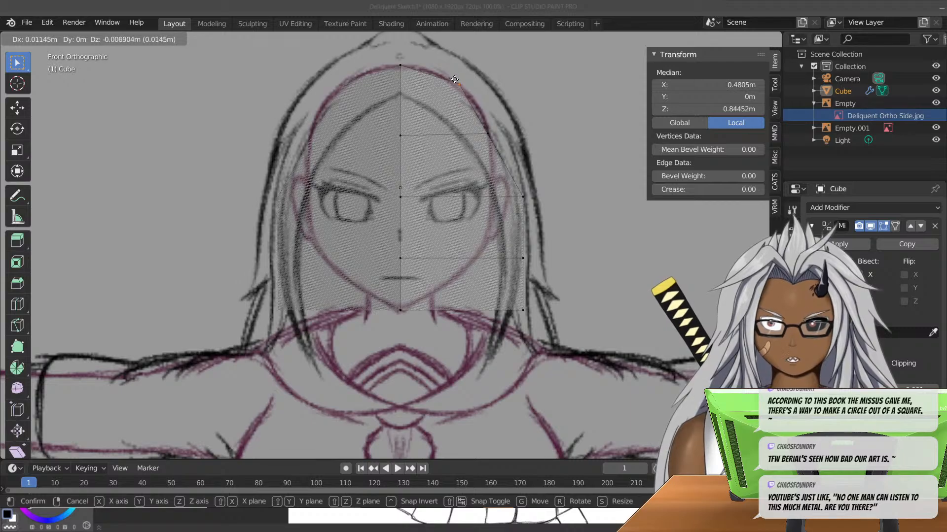
{"action": "left_click", "coordinate": [458, 79]}
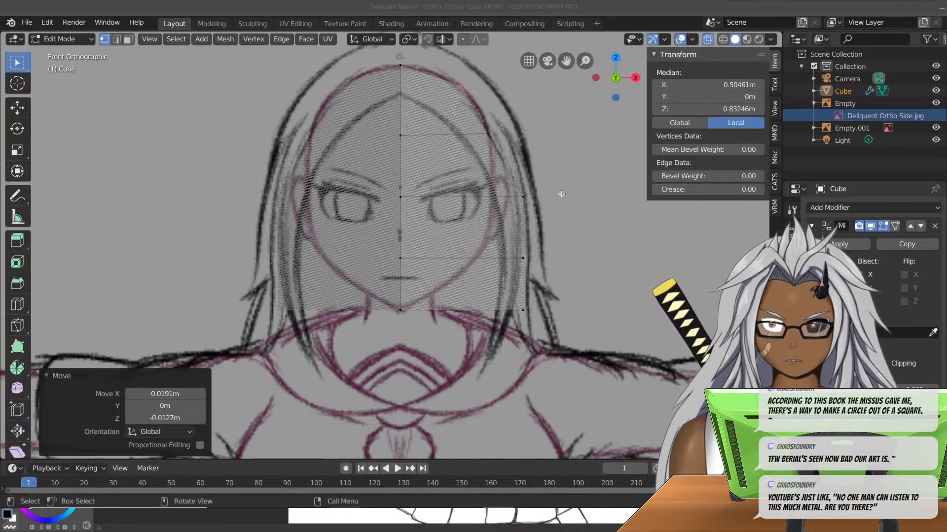
{"action": "left_click", "coordinate": [524, 197]}
{"action": "key", "text": "g"}
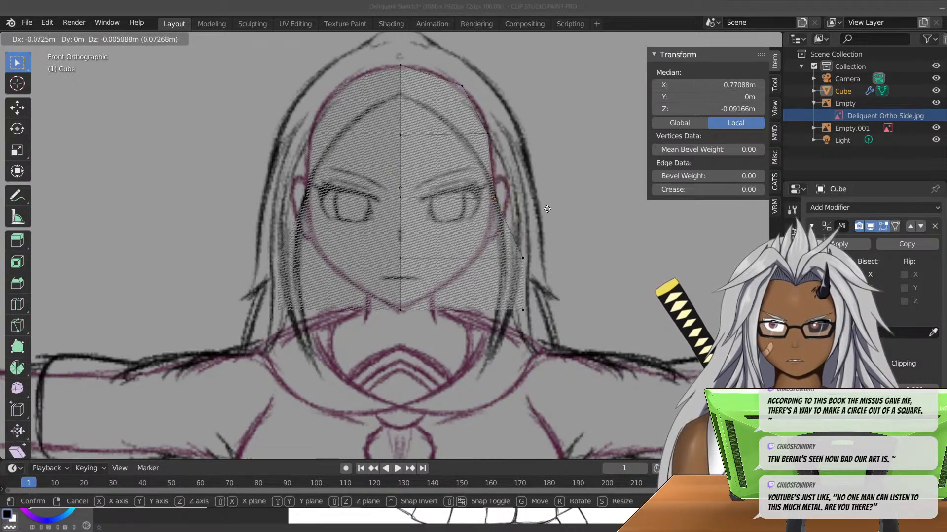
{"action": "left_click", "coordinate": [549, 210]}
- Move the cheek vertex and the bottom corner vertex inward and upward onto the sketched jawline, the bottom corner by about 0.192 m across
{"action": "left_click", "coordinate": [524, 258]}
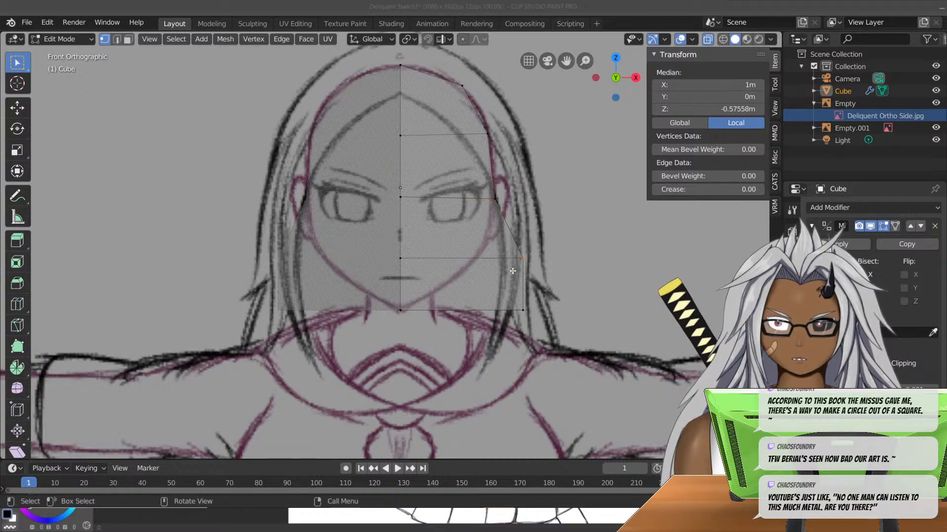
{"action": "key", "text": "g"}
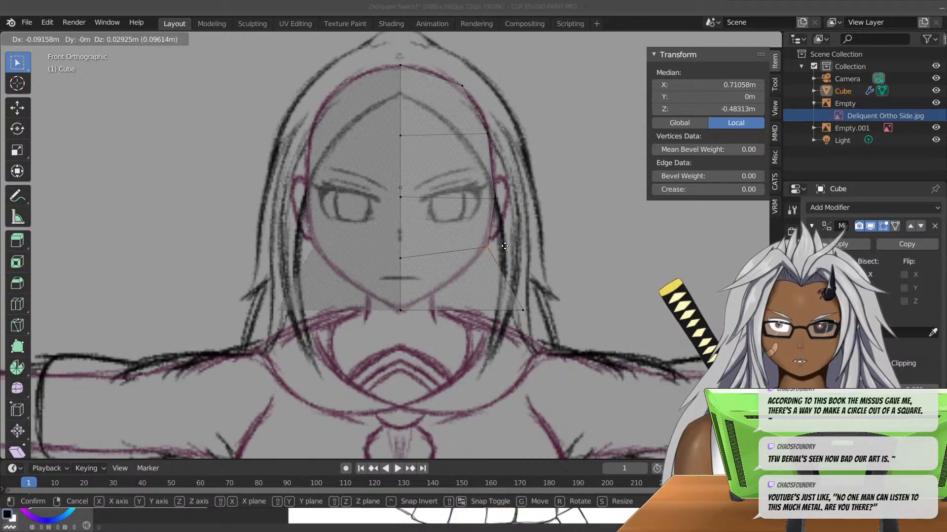
{"action": "left_click", "coordinate": [504, 245]}
{"action": "left_click", "coordinate": [522, 310]}
{"action": "key", "text": "g"}
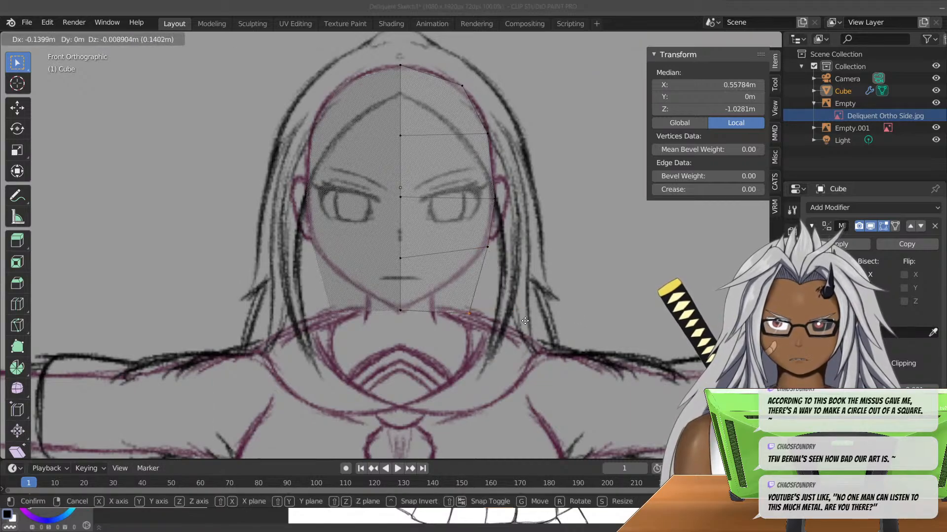
{"action": "left_click", "coordinate": [507, 287]}
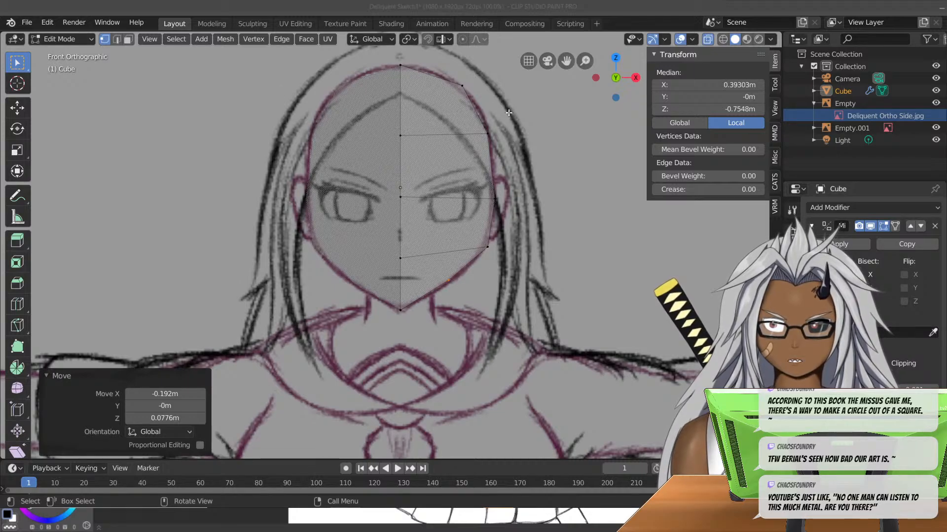
- Nudge the upper corner vertex about 0.005 m outward and 0.004 m up to fit the top of the head
{"action": "left_click", "coordinate": [466, 85]}
{"action": "key", "text": "g"}
{"action": "left_click", "coordinate": [471, 85]}
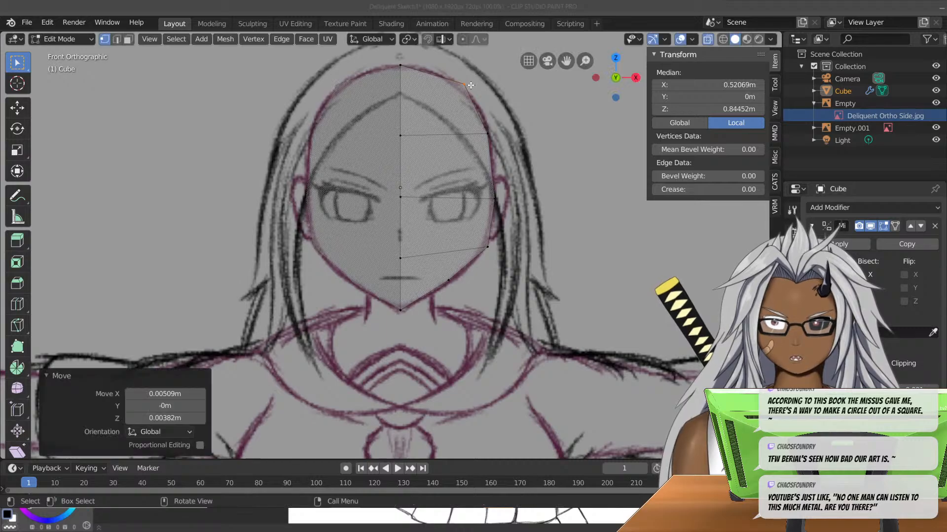
{"action": "left_click", "coordinate": [402, 240]}
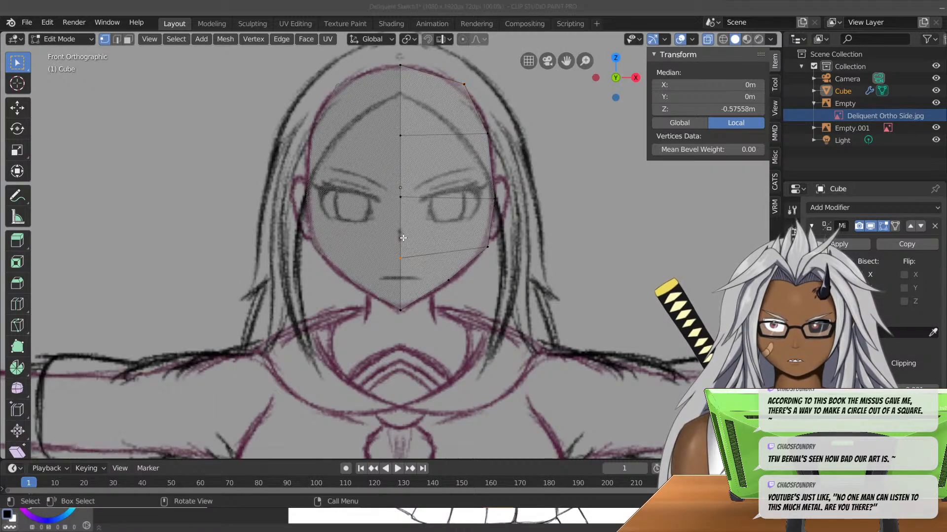
{"action": "key", "text": "g"}
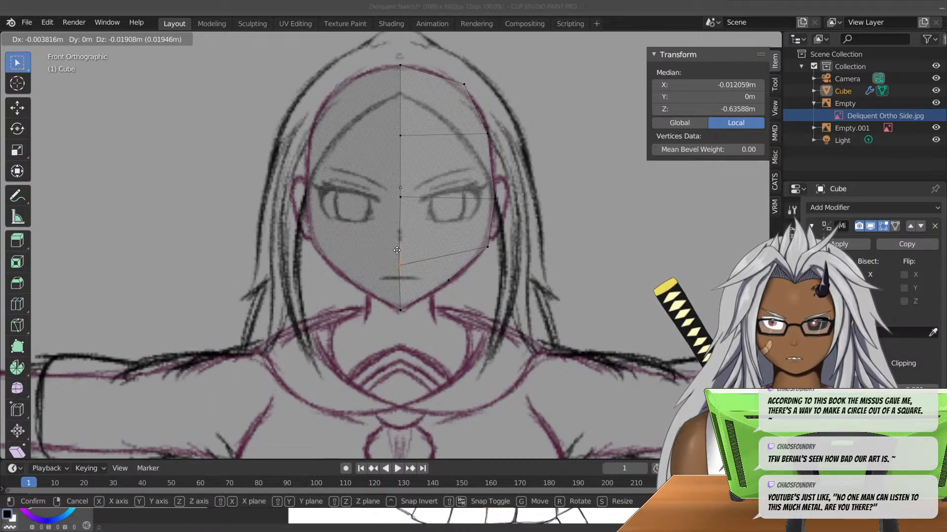
{"action": "right_click", "coordinate": [397, 251]}
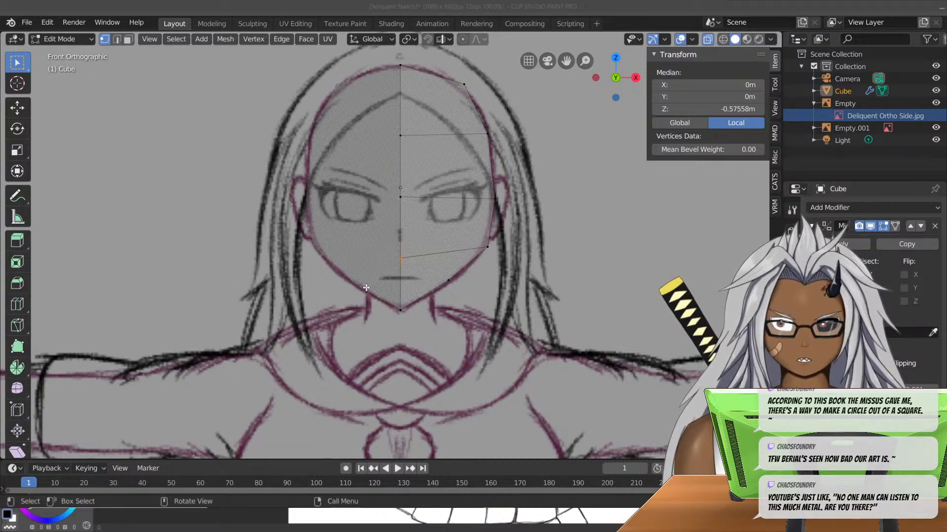
{"action": "key", "text": "g"}
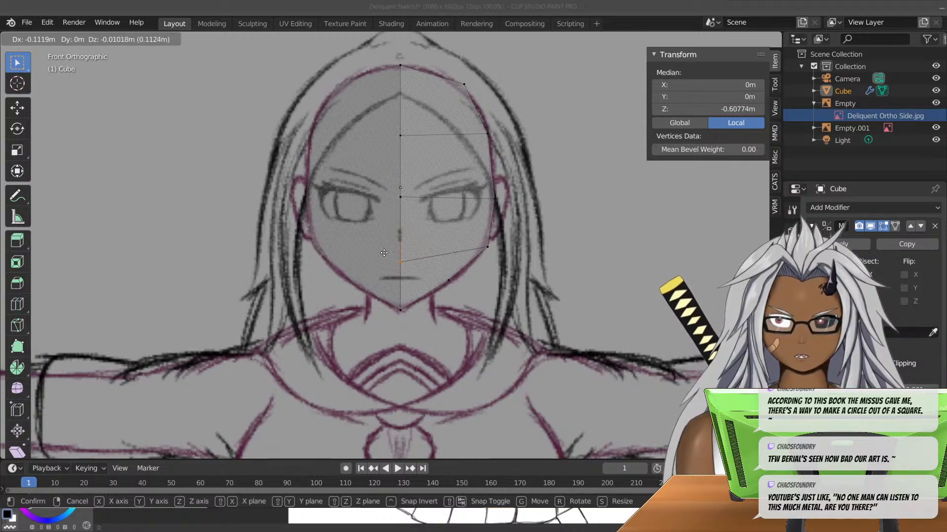
{"action": "left_click", "coordinate": [387, 253]}
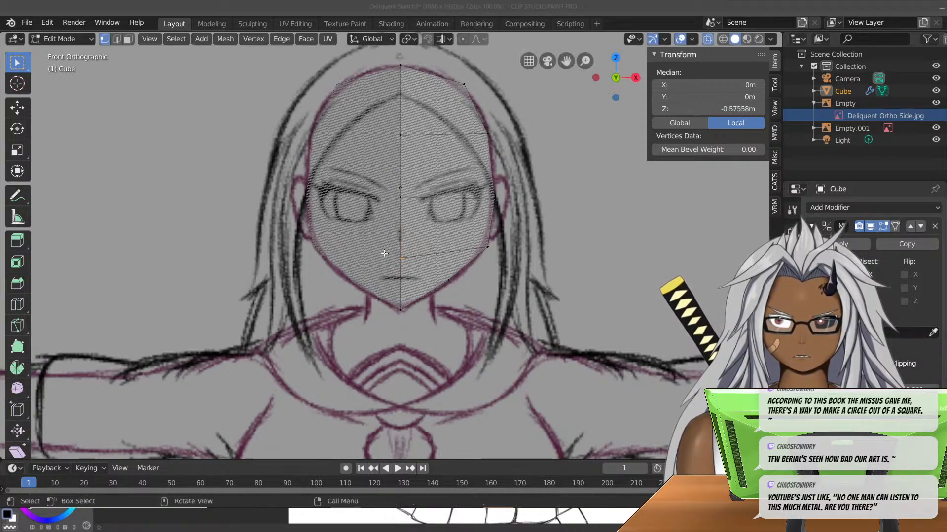
- Box-select the centre-line vertices between the nose and mouth and lower them about 0.019 m
{"action": "left_click", "coordinate": [347, 233]}
{"action": "left_click_drag", "start_coordinate": [348, 231], "coordinate": [413, 277]}
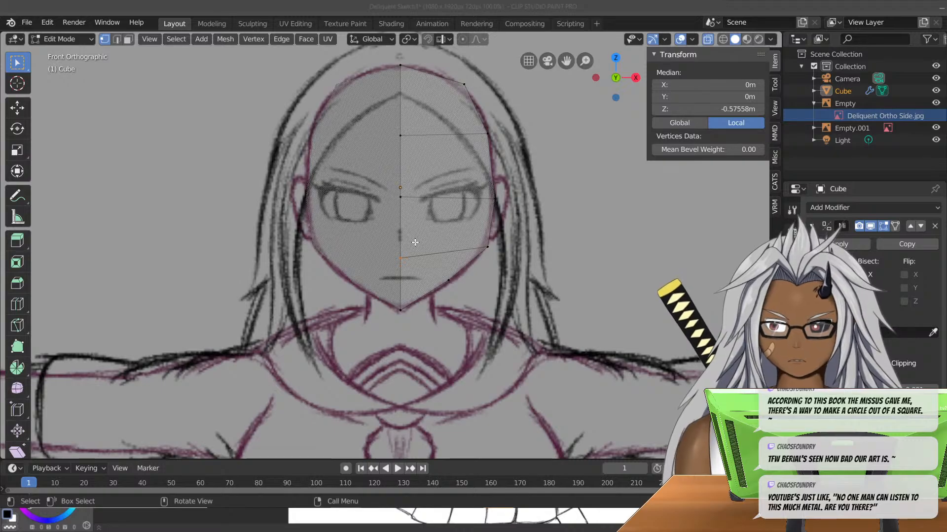
{"action": "key", "text": "g"}
{"action": "left_click", "coordinate": [409, 248]}
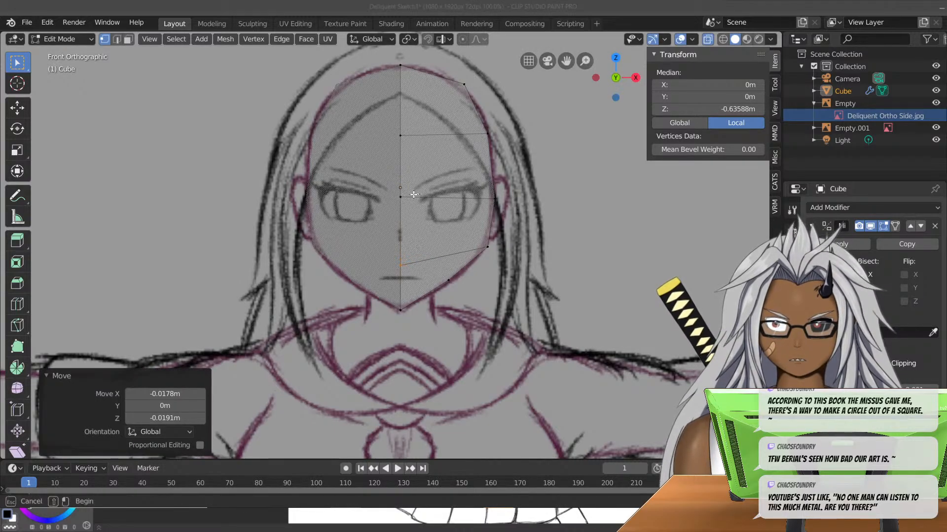
- Lower the eye-level centre-line vertices about 0.037 m and the forehead centre-line vertices about 0.0025 m
{"action": "left_click", "coordinate": [381, 219]}
{"action": "key", "text": "g"}
{"action": "left_click", "coordinate": [381, 230]}
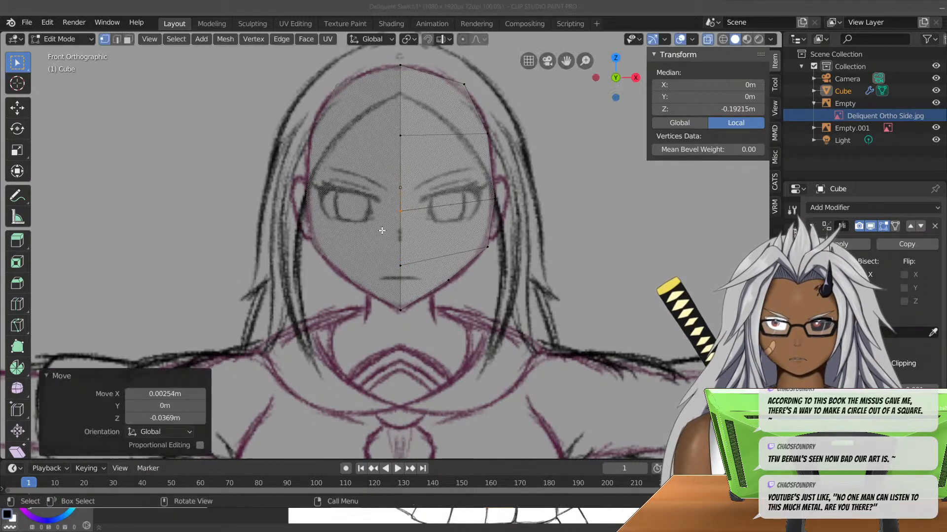
{"action": "left_click", "coordinate": [400, 134]}
{"action": "key", "text": "g"}
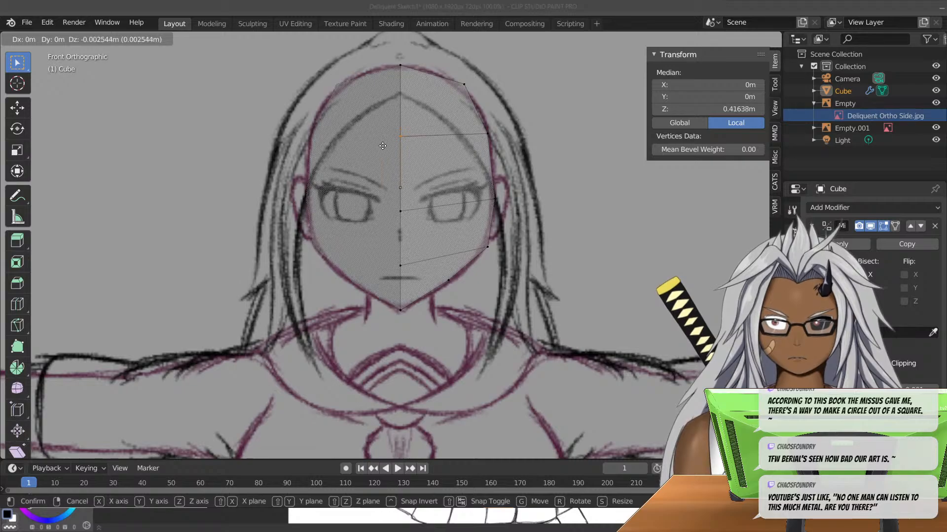
{"action": "left_click", "coordinate": [398, 129]}
- In the right orthographic view, add three vertical loop cuts across the head mesh with a slide factor of 0.160
{"action": "middle_click_drag", "start_coordinate": [488, 150], "coordinate": [407, 257]}
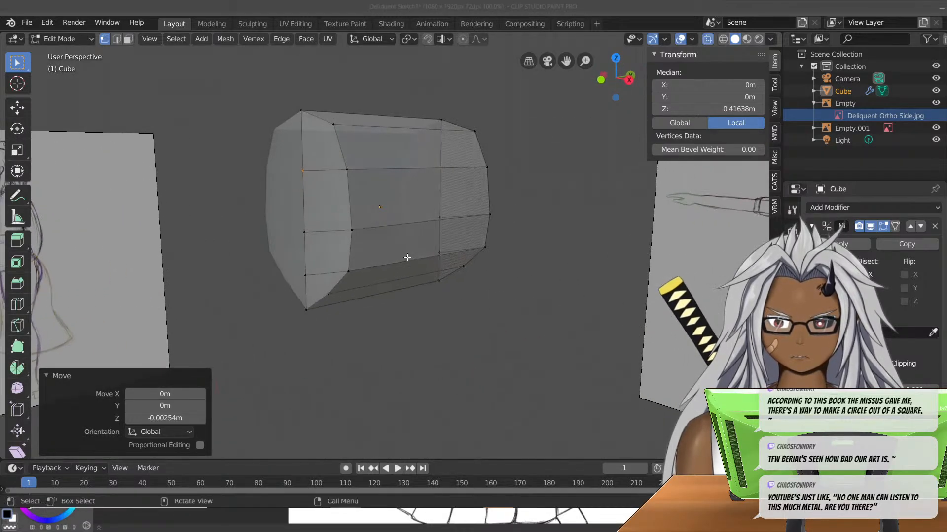
{"action": "key", "text": "KP_3"}
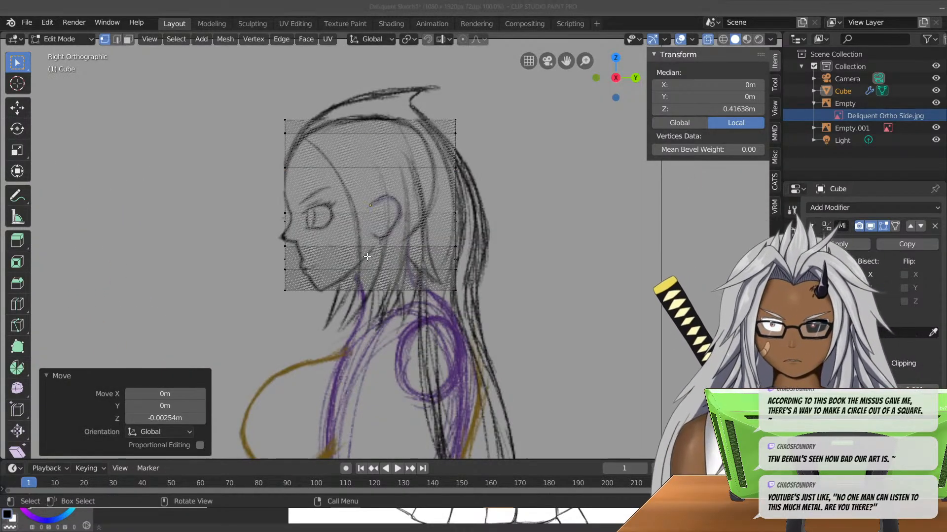
{"action": "scroll", "coordinate": [394, 267], "scroll_direction": "up", "scroll_amount": 3}
{"action": "middle_click_drag", "start_coordinate": [340, 266], "coordinate": [380, 279]}
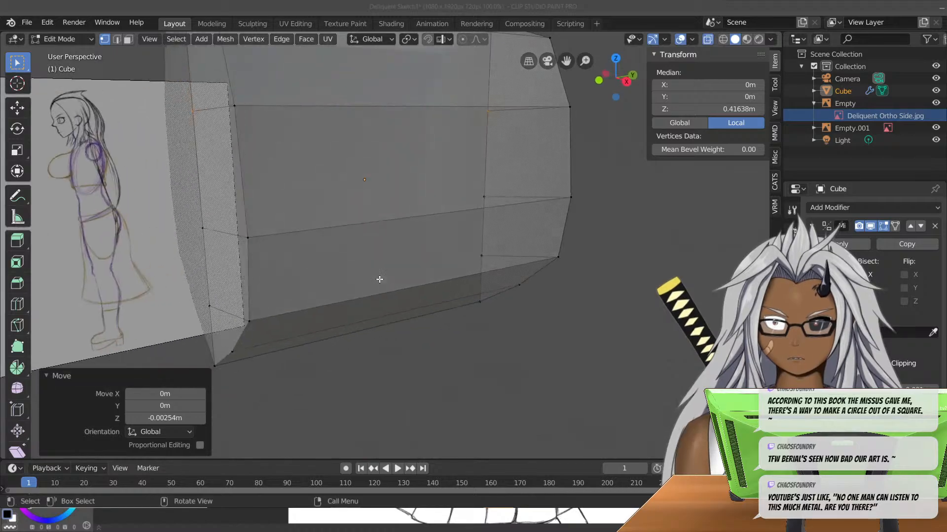
{"action": "key", "text": "KP_3"}
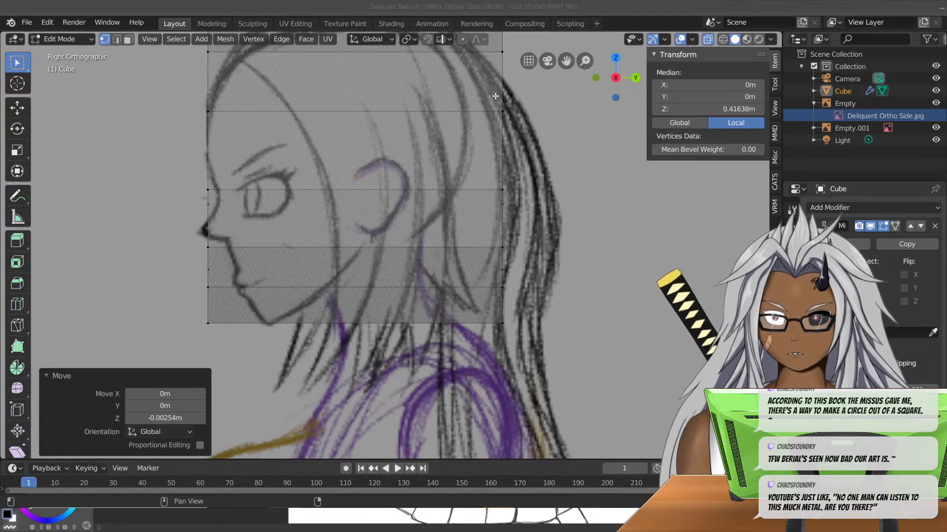
{"action": "mouse_move", "coordinate": [355, 157]}
{"action": "middle_mouse_down"}
{"action": "mouse_move", "coordinate": [452, 196]}
{"action": "mouse_move", "coordinate": [511, 277]}
{"action": "mouse_move", "coordinate": [548, 253]}
{"action": "mouse_move", "coordinate": [549, 234]}
{"action": "middle_mouse_up"}
{"action": "key", "text": "KP_3"}
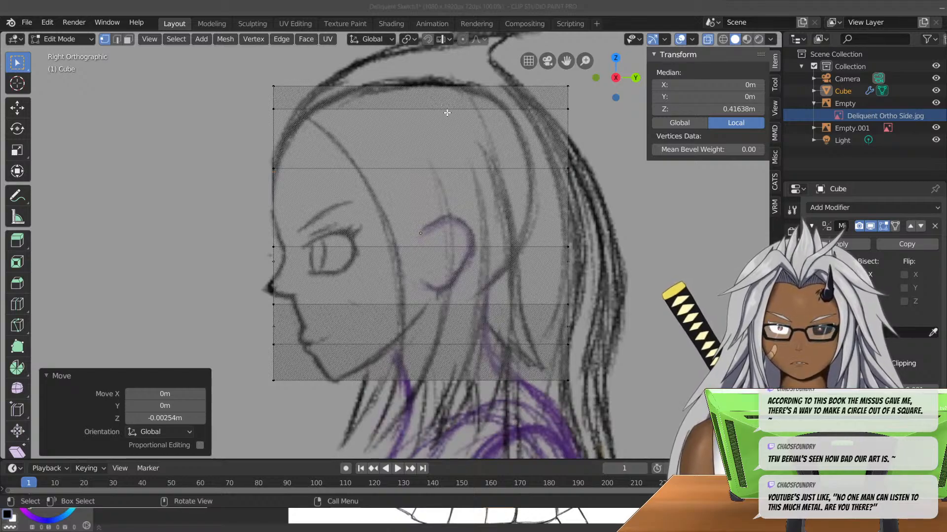
{"action": "key", "text": "ctrl+r"}
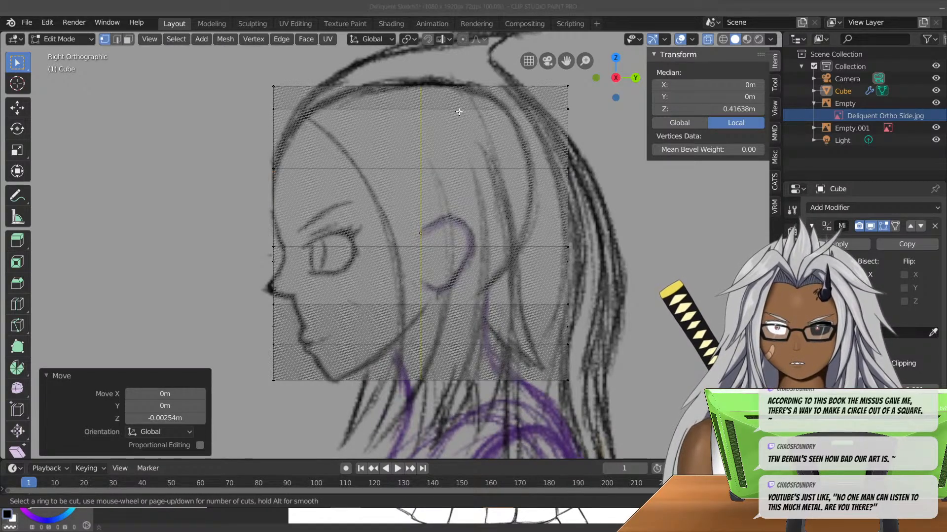
{"action": "scroll", "coordinate": [459, 111], "scroll_direction": "up", "scroll_amount": 2}
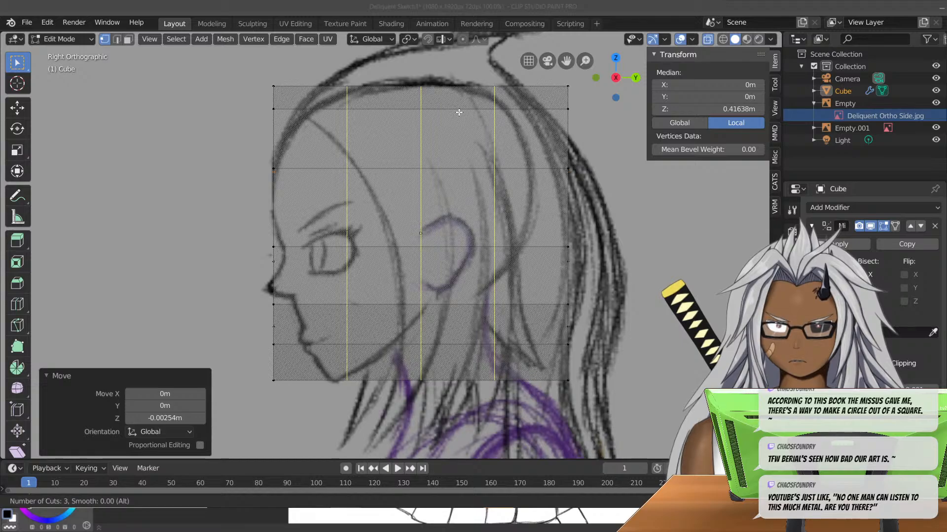
{"action": "left_click", "coordinate": [458, 113]}
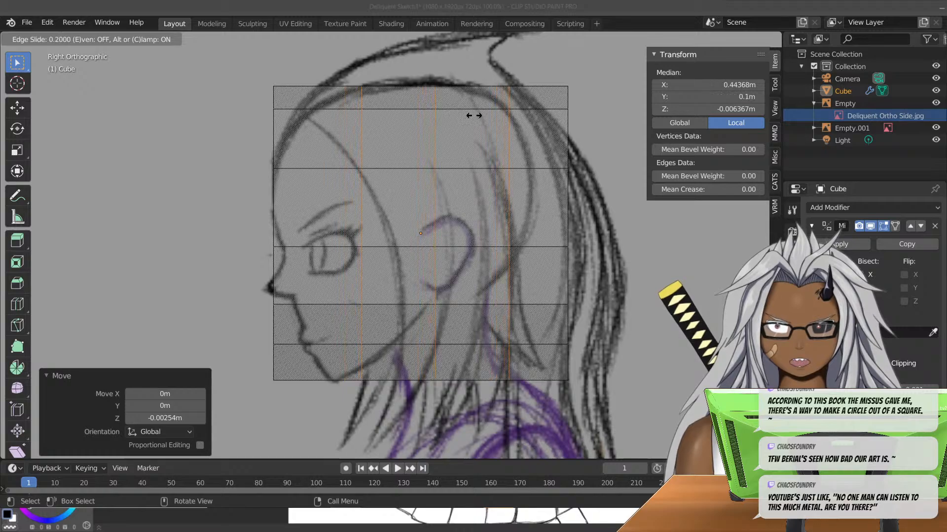
{"action": "left_click", "coordinate": [470, 119]}
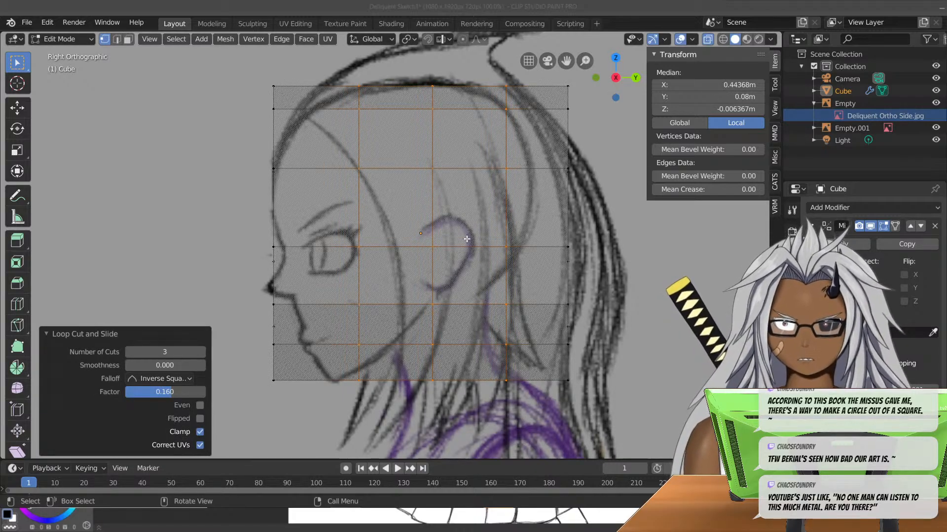
- Examine the newly cut head mesh from several angles and compare its front edge with the side-view face profile
{"action": "middle_click_drag", "start_coordinate": [263, 135], "coordinate": [528, 198]}
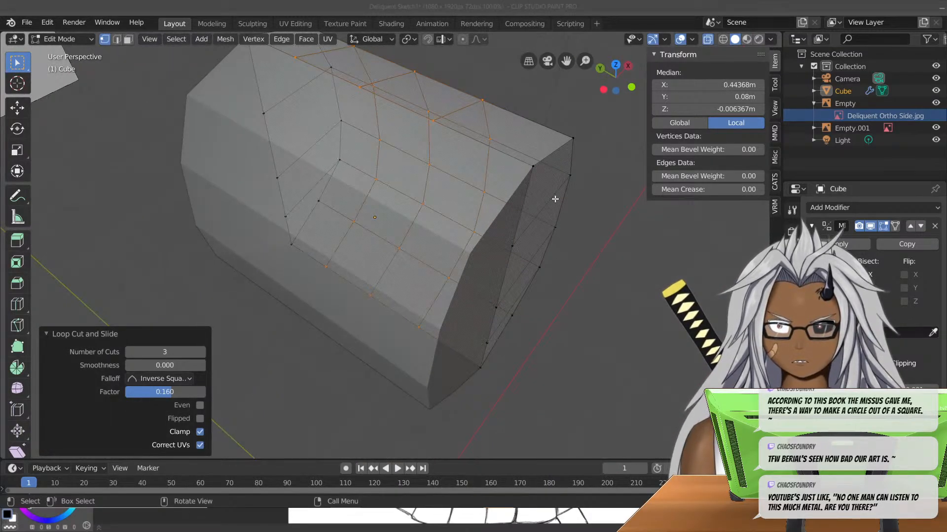
{"action": "key", "text": "KP_3"}
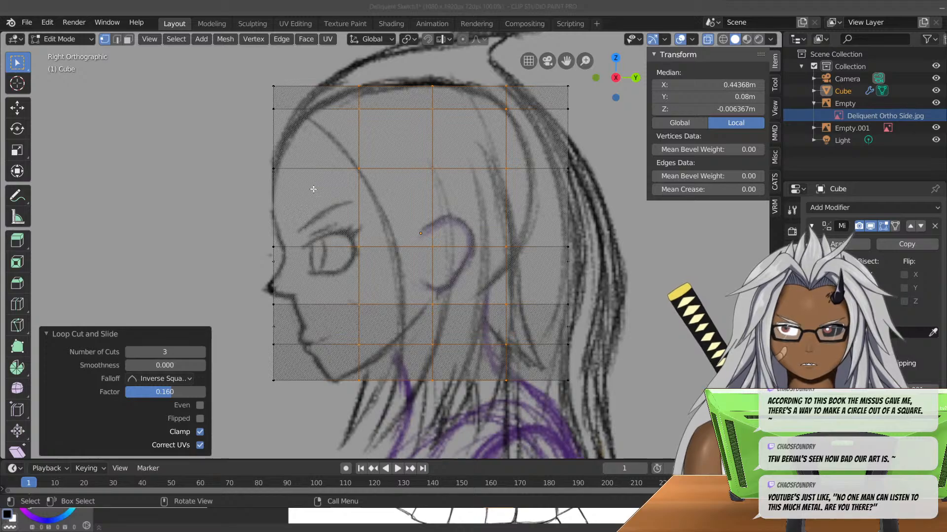
{"action": "middle_click_drag", "start_coordinate": [312, 230], "coordinate": [347, 301]}
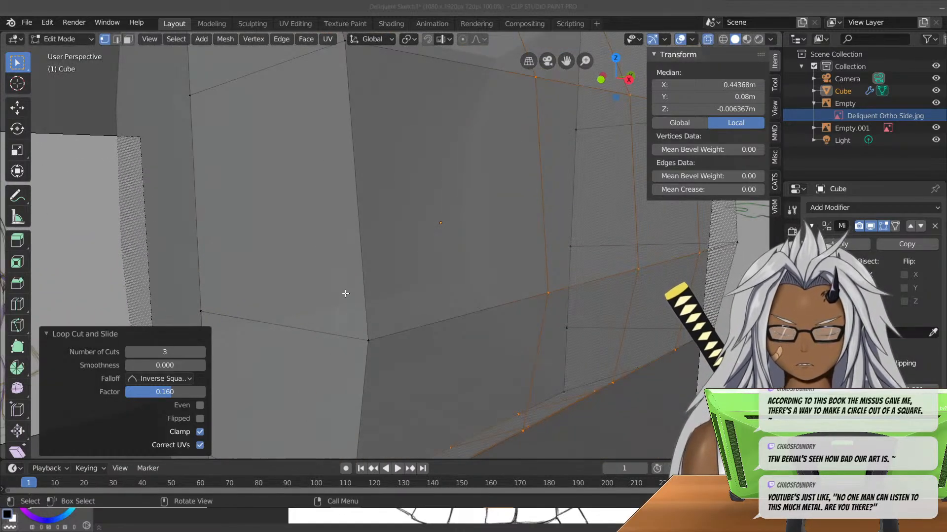
{"action": "key", "text": "KP_3"}
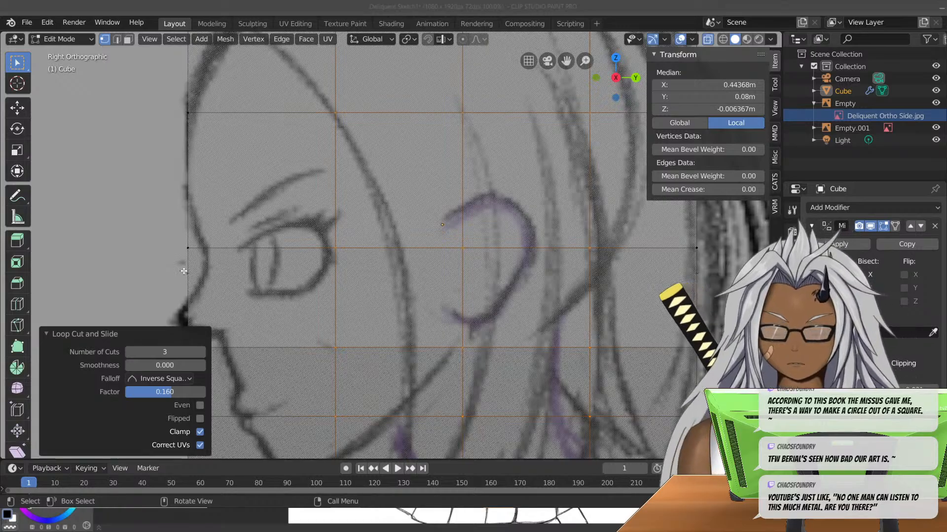
{"action": "middle_click_drag", "start_coordinate": [214, 270], "coordinate": [325, 262], "text": "shift"}
{"action": "mouse_move", "coordinate": [307, 203]}
{"action": "middle_mouse_down"}
{"action": "mouse_move", "coordinate": [395, 197]}
{"action": "mouse_move", "coordinate": [442, 212]}
{"action": "middle_mouse_up"}
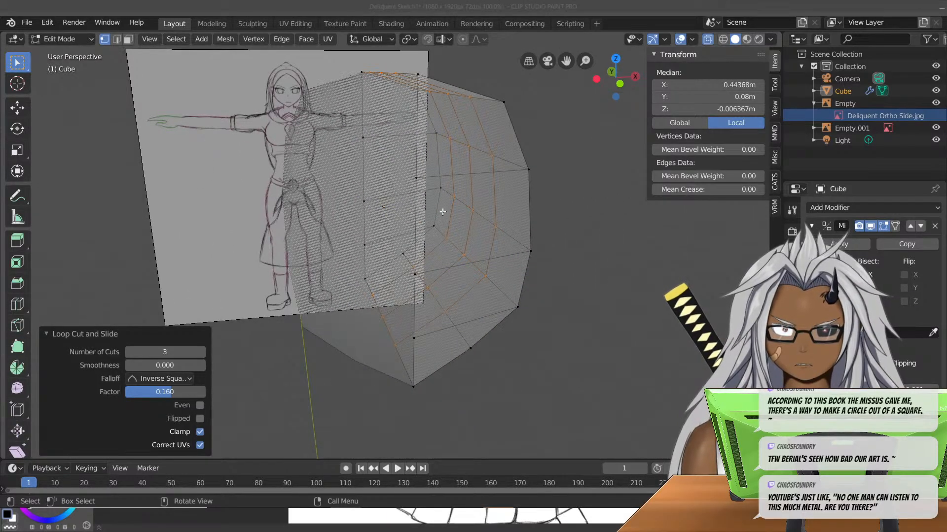
{"action": "key", "text": "KP_3"}
{"action": "scroll", "coordinate": [383, 224], "scroll_direction": "up", "scroll_amount": 2}
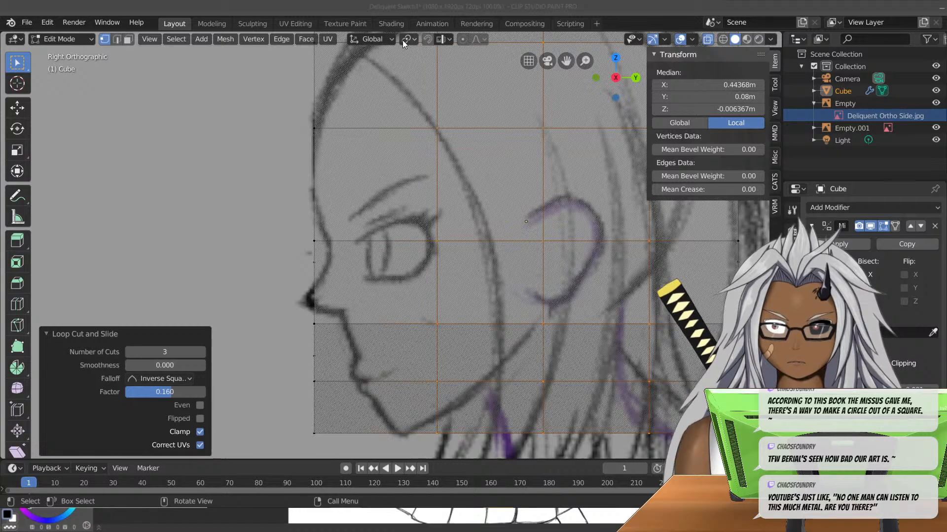
- Try moving the eye-level front-edge vertex about -0.163 m in Y and 0.078 m in Z without proportional editing, and undo it
{"action": "left_click", "coordinate": [464, 39]}
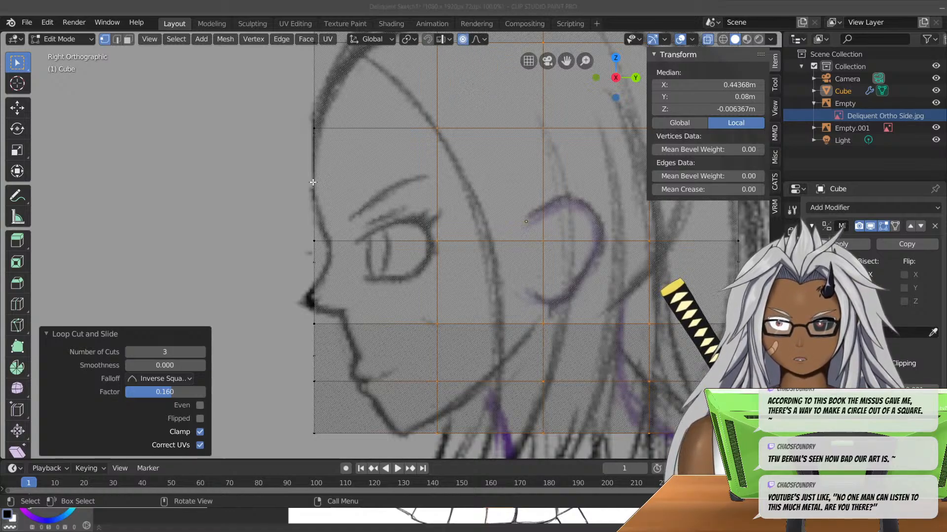
{"action": "left_click", "coordinate": [463, 40]}
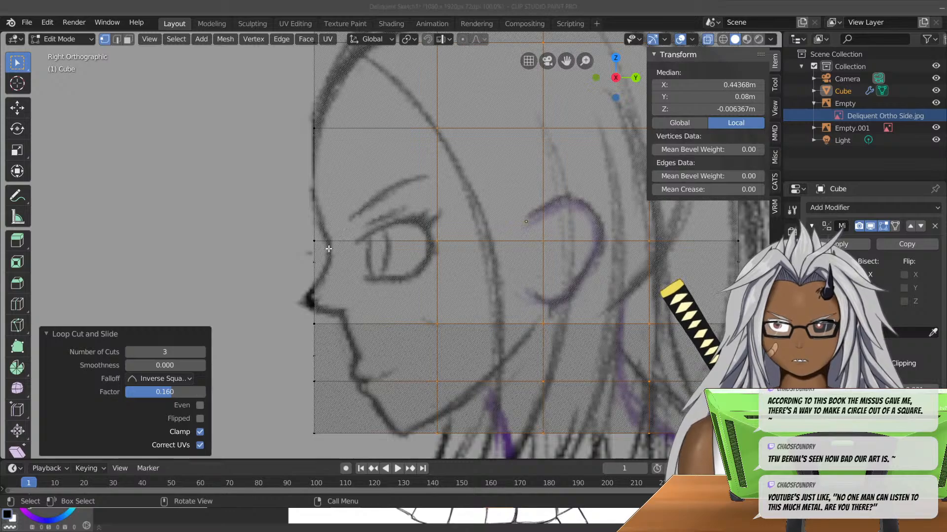
{"action": "left_click", "coordinate": [314, 241]}
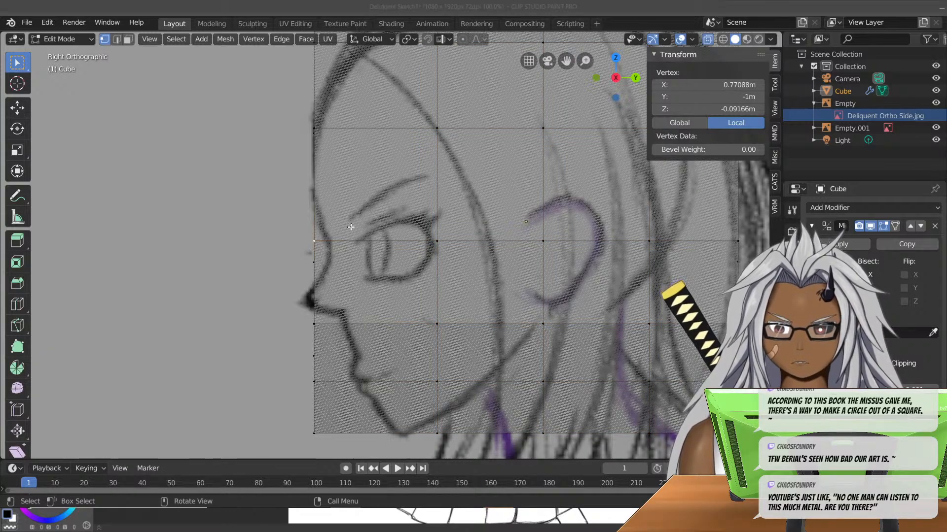
{"action": "key", "text": "g"}
{"action": "left_click", "coordinate": [241, 175]}
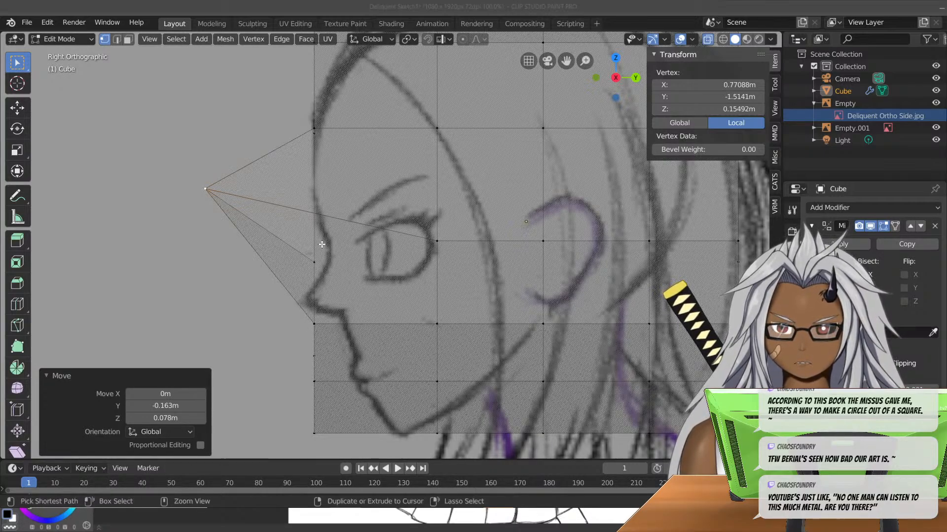
{"action": "key", "text": "ctrl+z"}
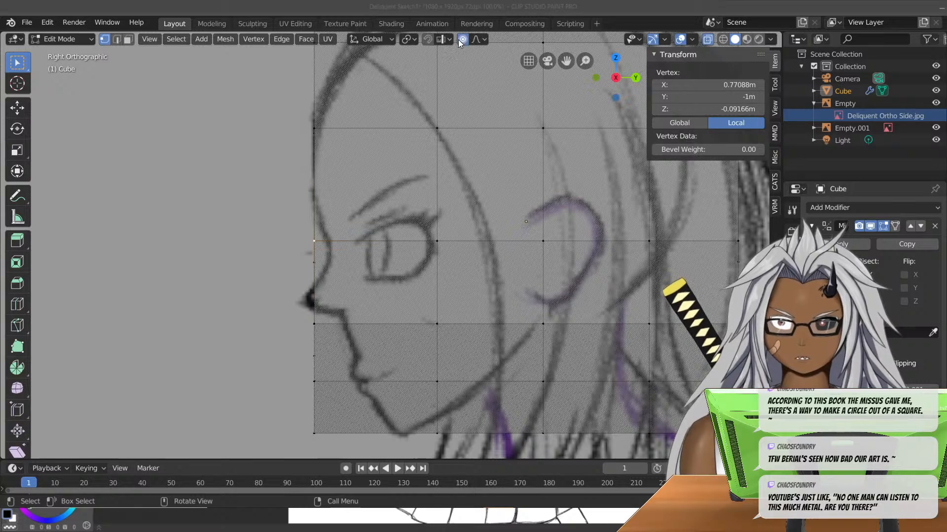
- Turn on proportional editing and try moving the eye-level front-edge vertex with a proportional size of 1.00
{"action": "left_click", "coordinate": [460, 40]}
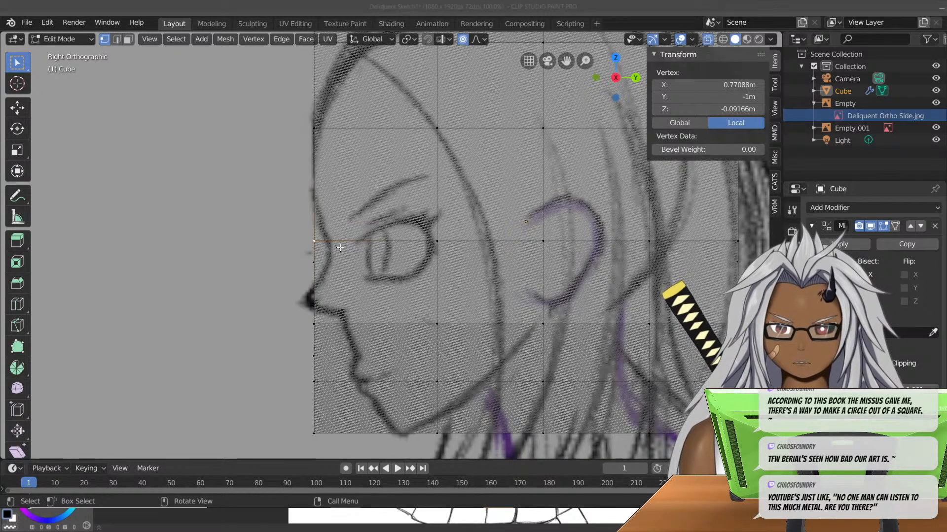
{"action": "key", "text": "g"}
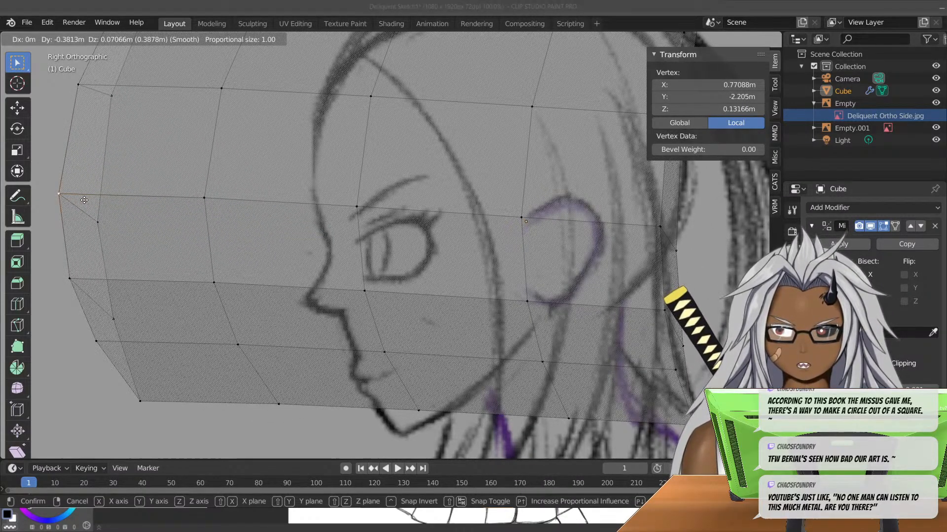
{"action": "right_click", "coordinate": [84, 200]}
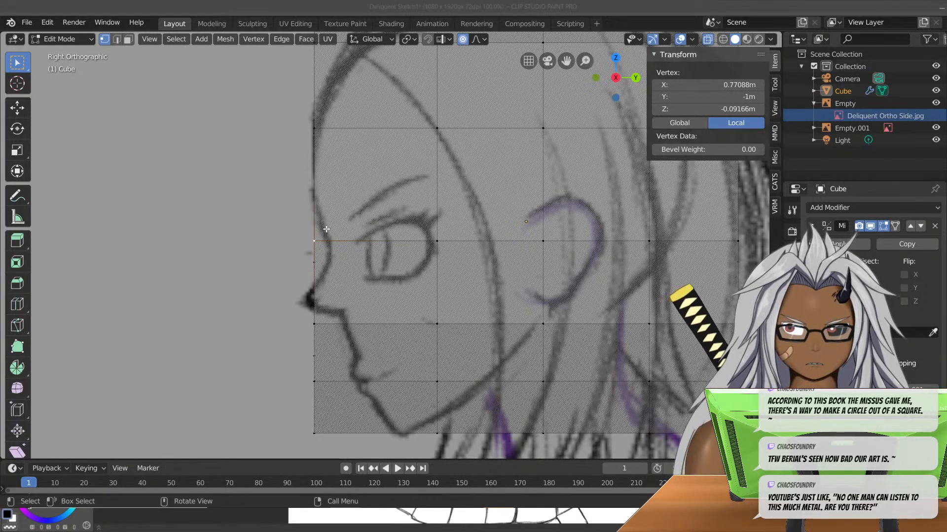
- Try enlarging and shrinking the proportional size between about 0.32 and 3.14 for the eye-level front-edge vertex, and cancel the move
{"action": "key", "text": "g"}
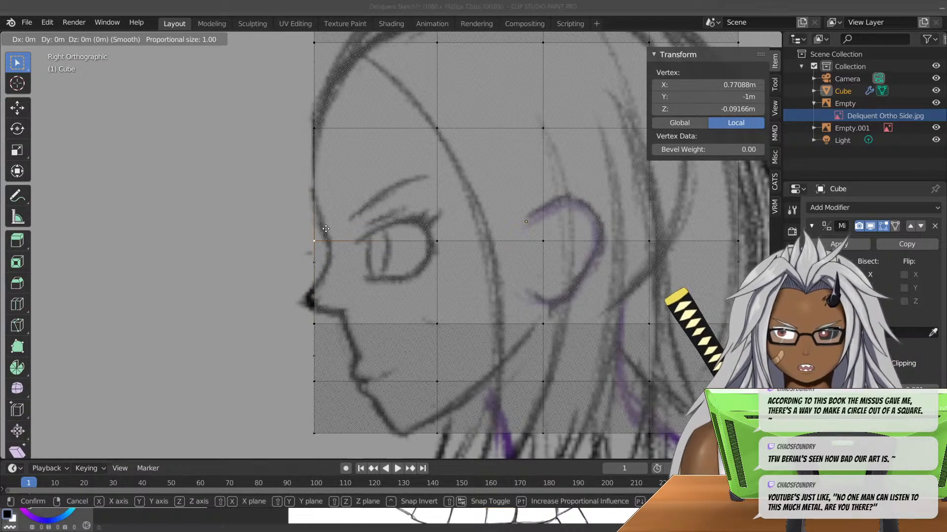
{"action": "scroll", "coordinate": [326, 228], "scroll_direction": "down", "scroll_amount": 10}
{"action": "scroll", "coordinate": [326, 229], "scroll_direction": "down", "scroll_amount": 1}
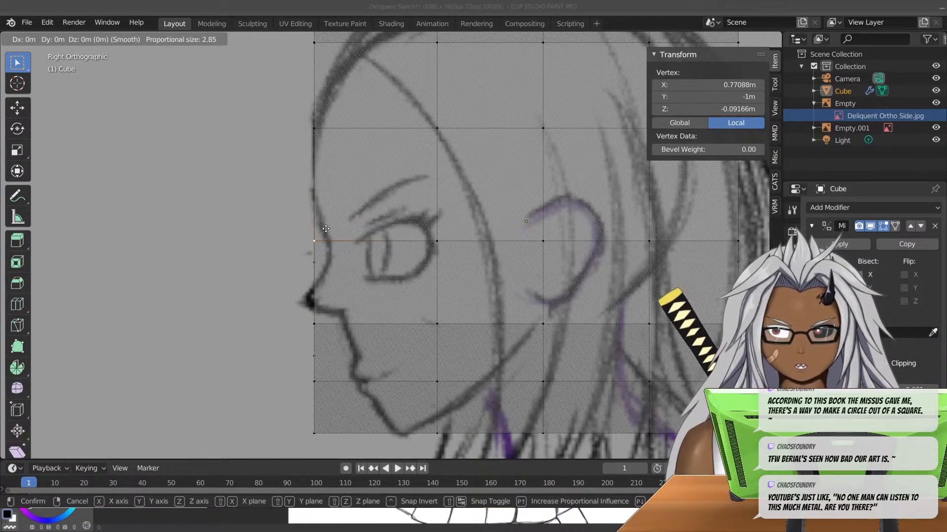
{"action": "scroll", "coordinate": [326, 229], "scroll_direction": "up", "scroll_amount": 5}
{"action": "scroll", "coordinate": [326, 229], "scroll_direction": "down", "scroll_amount": 4}
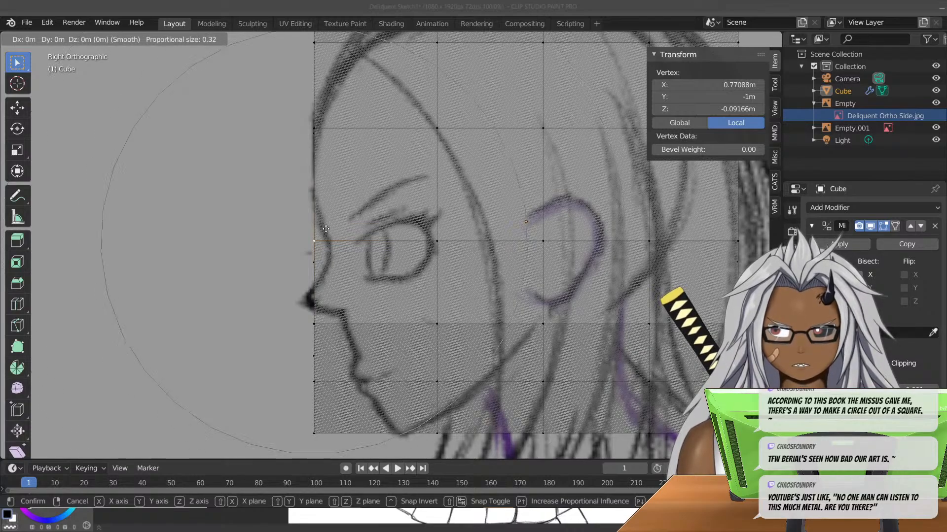
{"action": "scroll", "coordinate": [326, 228], "scroll_direction": "up", "scroll_amount": 2}
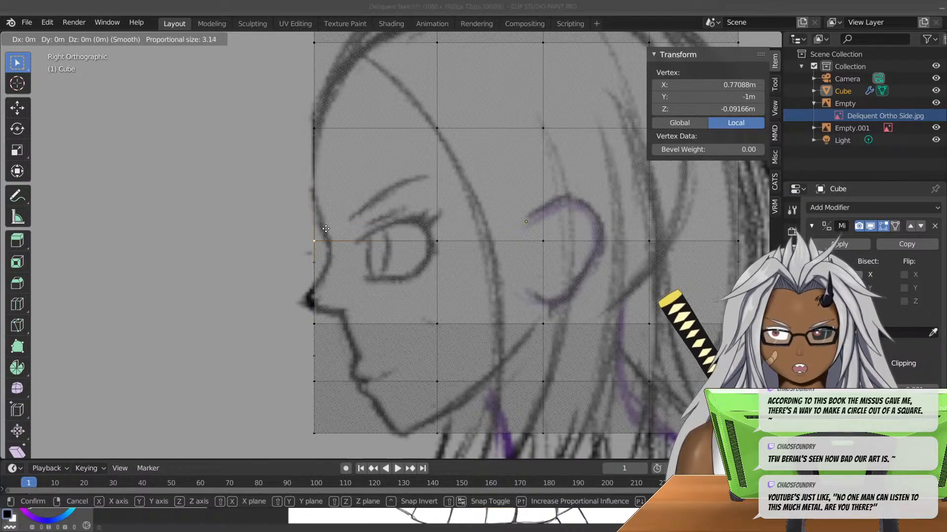
{"action": "right_click", "coordinate": [326, 229]}
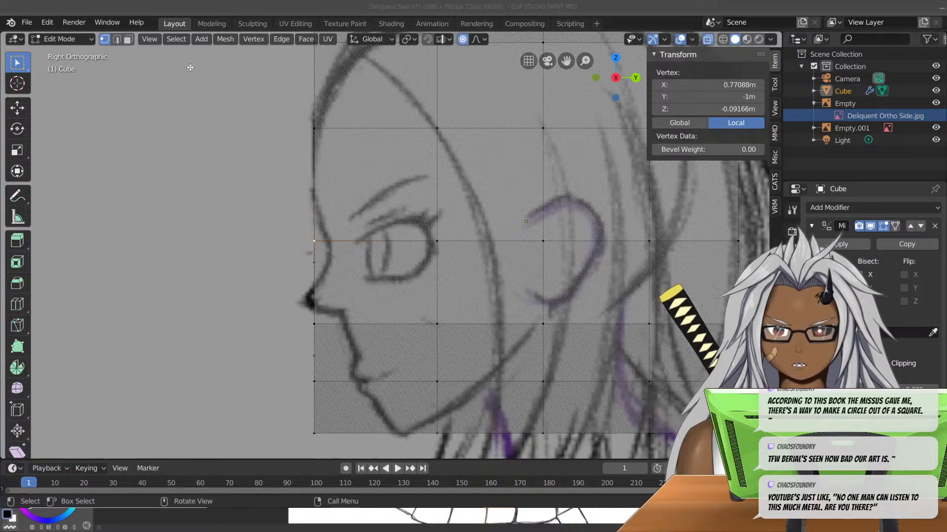
- Try moving the eye-level front-edge vertex while reducing the proportional size from 3.80 to about 0.24, and cancel the move
{"action": "key", "text": "g"}
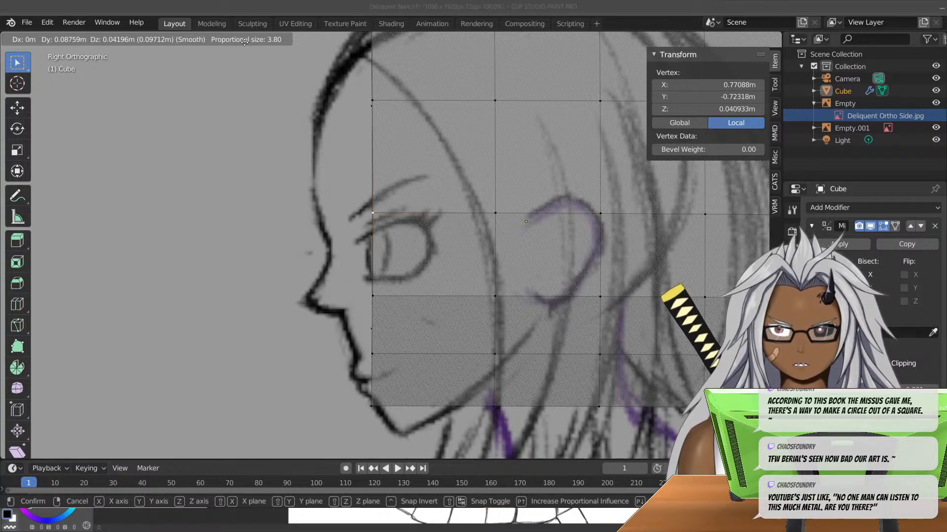
{"action": "scroll", "coordinate": [244, 42], "scroll_direction": "up", "scroll_amount": 5}
{"action": "scroll", "coordinate": [244, 42], "scroll_direction": "up", "scroll_amount": 8}
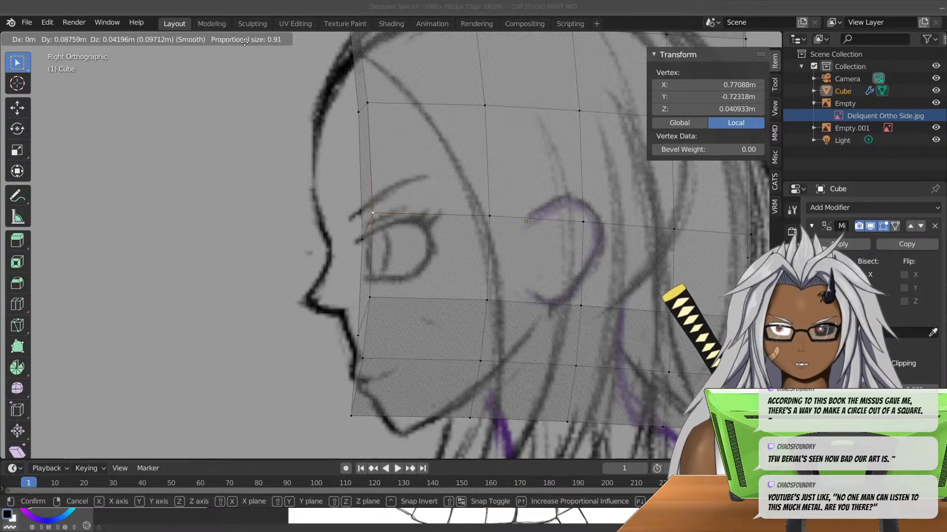
{"action": "scroll", "coordinate": [248, 56], "scroll_direction": "up", "scroll_amount": 2}
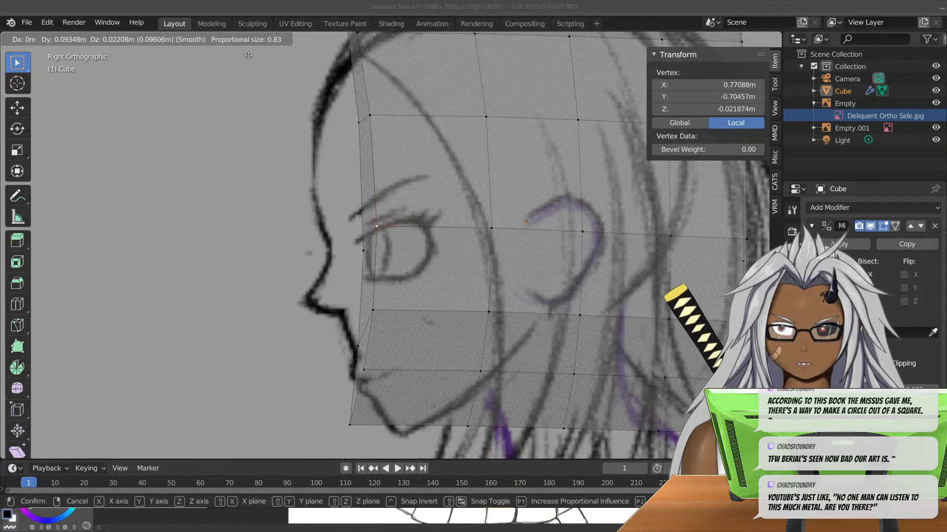
{"action": "scroll", "coordinate": [249, 55], "scroll_direction": "up", "scroll_amount": 7}
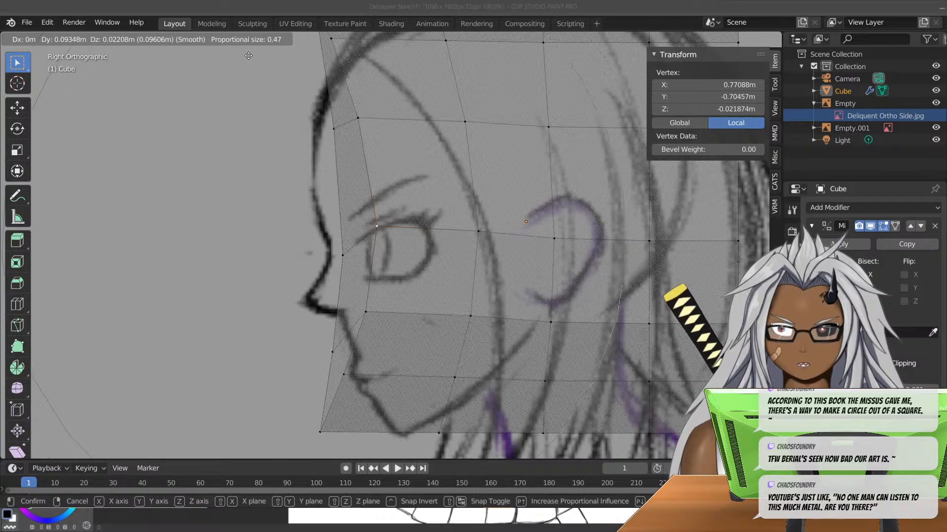
{"action": "scroll", "coordinate": [249, 56], "scroll_direction": "up", "scroll_amount": 1}
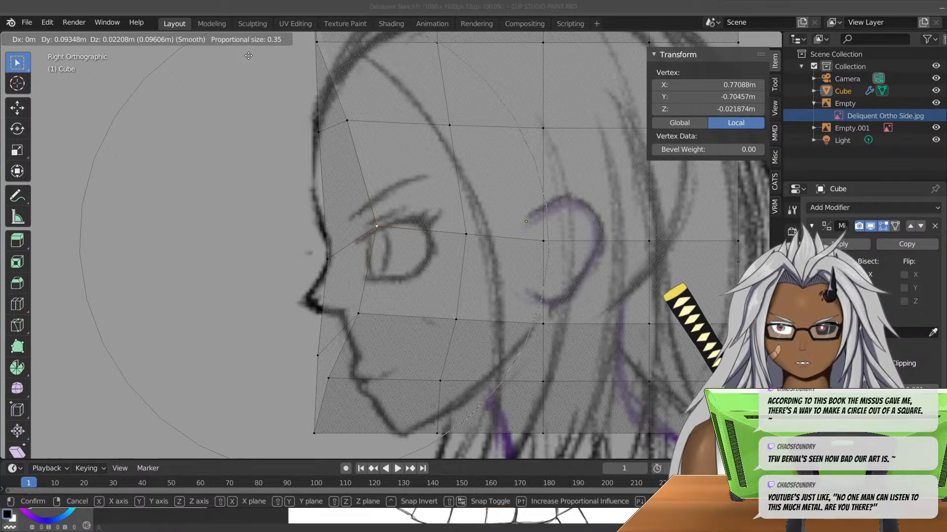
{"action": "scroll", "coordinate": [249, 56], "scroll_direction": "up", "scroll_amount": 1}
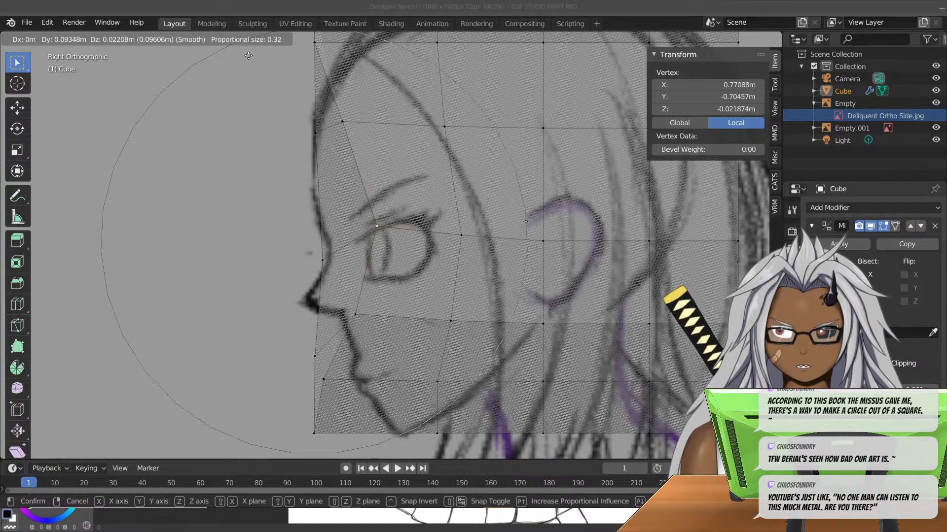
{"action": "scroll", "coordinate": [249, 56], "scroll_direction": "up", "scroll_amount": 1}
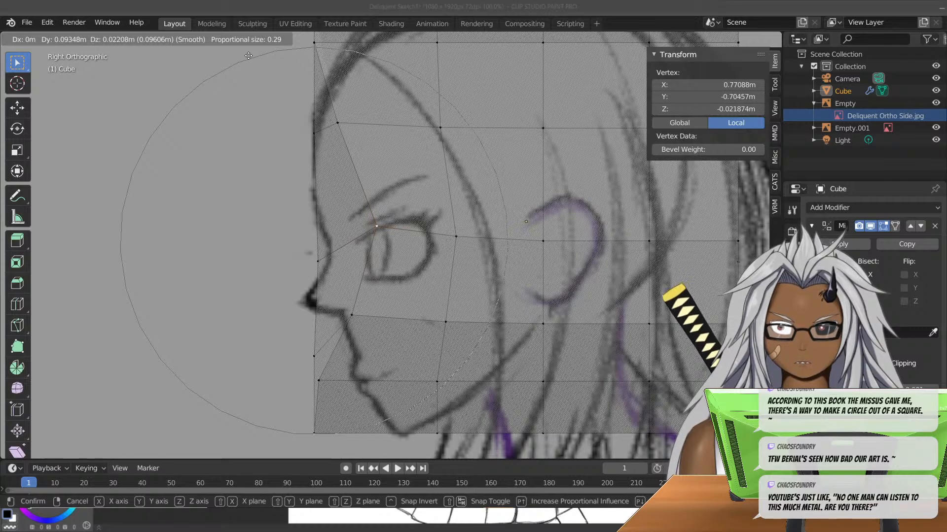
{"action": "scroll", "coordinate": [232, 64], "scroll_direction": "up", "scroll_amount": 1}
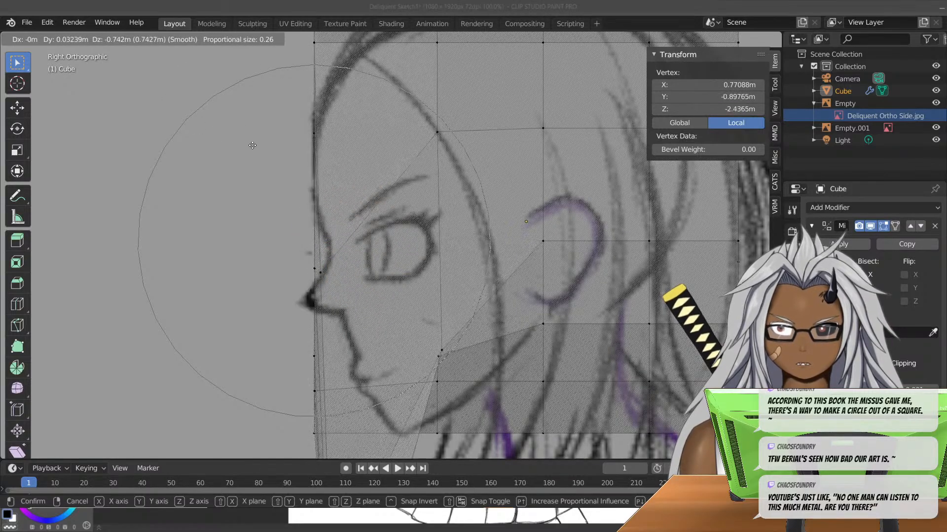
{"action": "scroll", "coordinate": [251, 138], "scroll_direction": "down", "scroll_amount": 2}
{"action": "scroll", "coordinate": [246, 118], "scroll_direction": "up", "scroll_amount": 5}
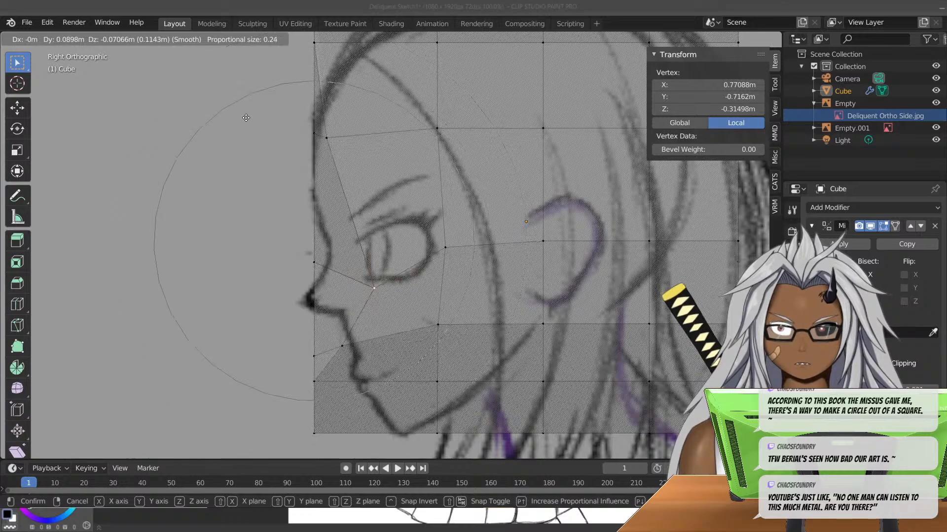
{"action": "right_click", "coordinate": [243, 77]}
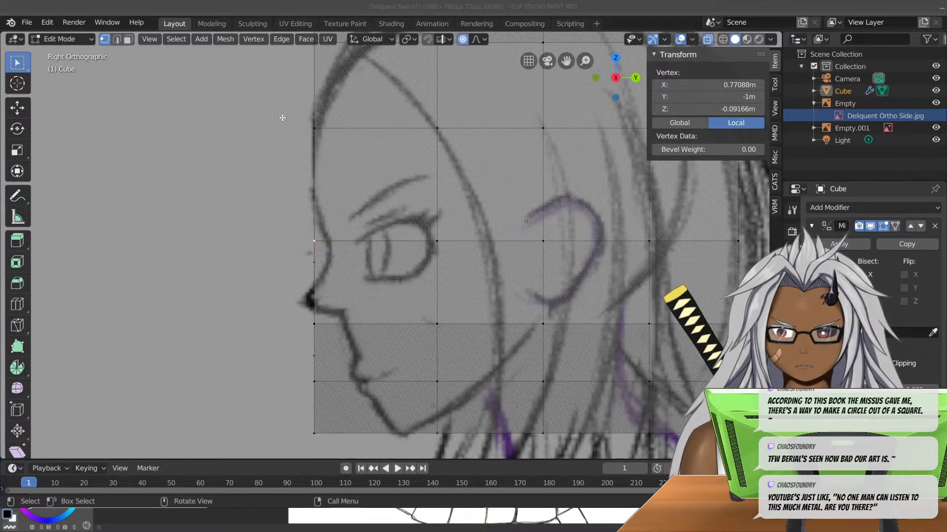
- Start another move of the eye-level vertex, shrink the proportional size to 0.08, and cancel the move
{"action": "key", "text": "g"}
{"action": "scroll", "coordinate": [297, 137], "scroll_direction": "up", "scroll_amount": 8}
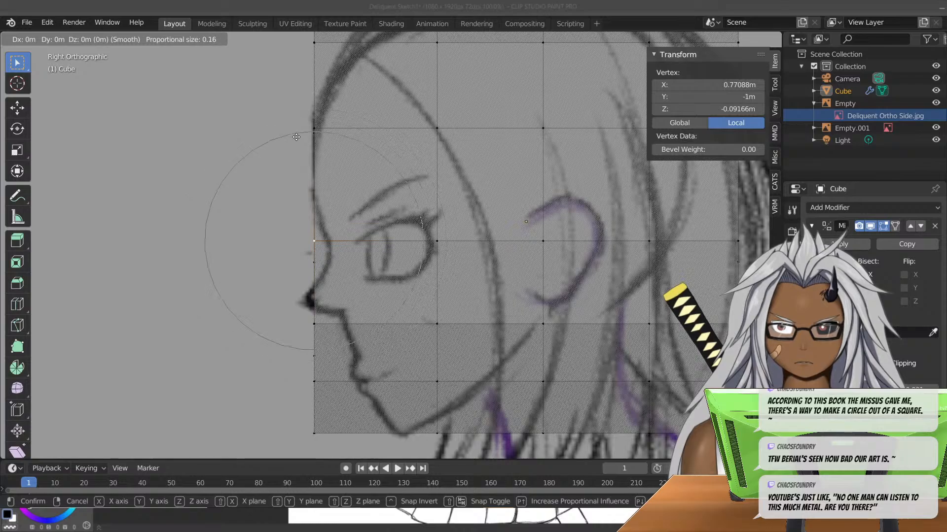
{"action": "scroll", "coordinate": [297, 136], "scroll_direction": "up", "scroll_amount": 1}
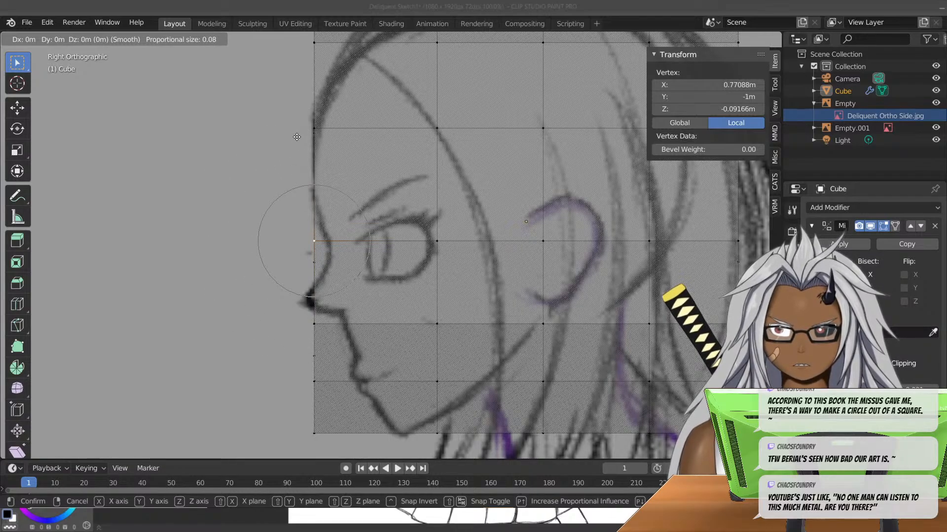
{"action": "right_click", "coordinate": [317, 158]}
- Set the proportional size to about 0.15, try moving the eye-level vertex 1 m along the global Y axis, and undo the move
{"action": "key", "text": "g"}
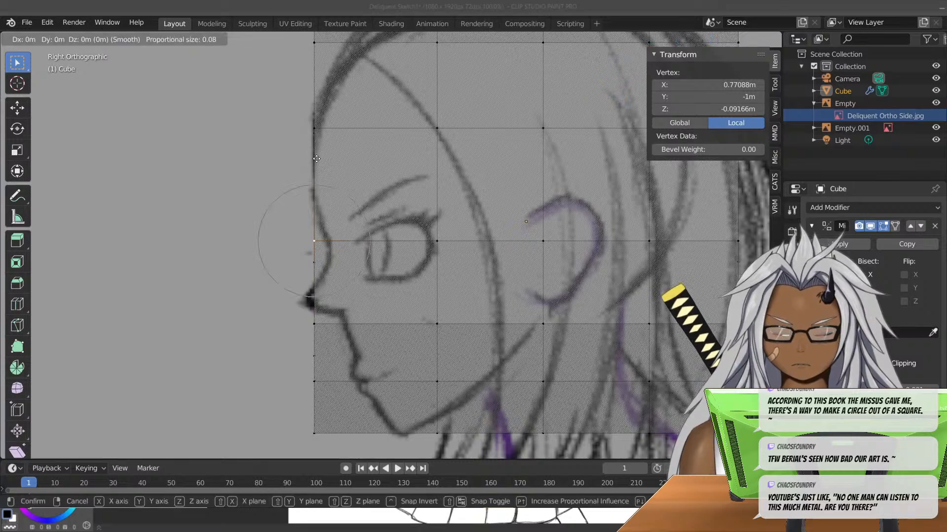
{"action": "scroll", "coordinate": [317, 159], "scroll_direction": "down", "scroll_amount": 7}
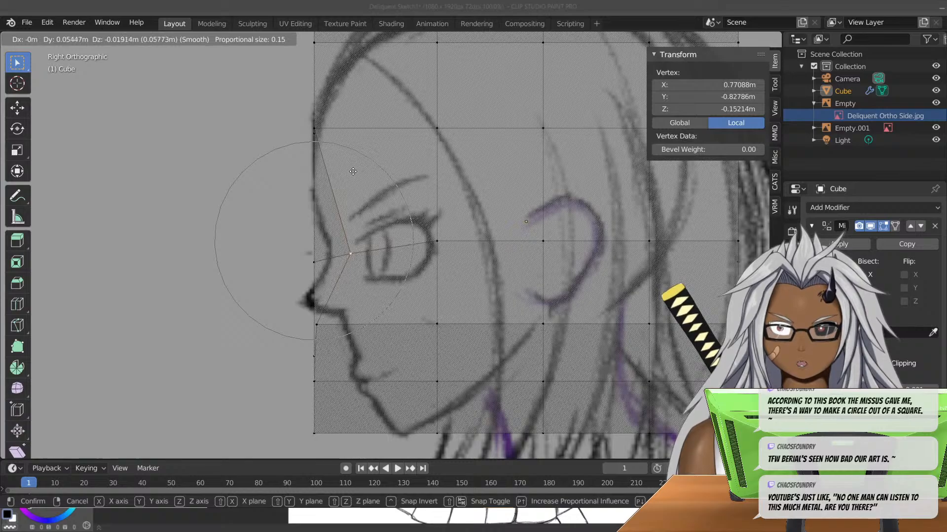
{"action": "type", "text": "x1"}
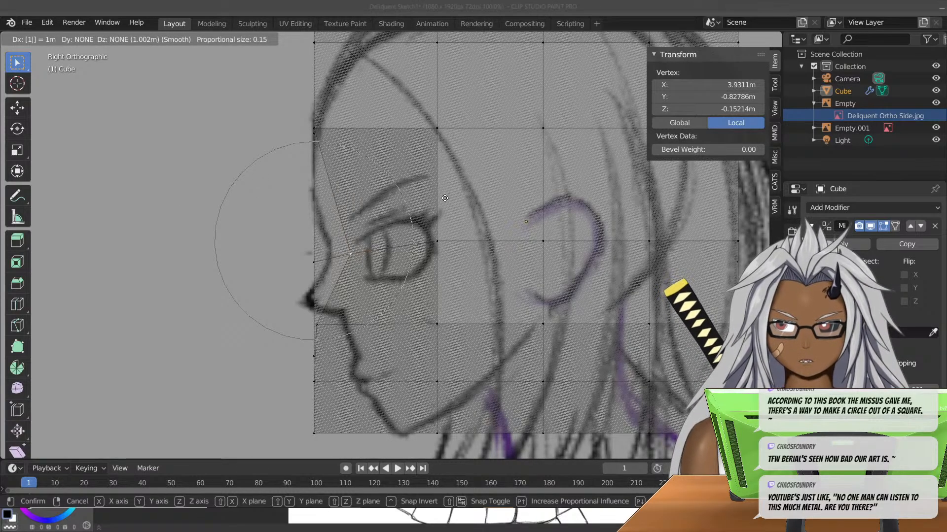
{"action": "type", "text": "x"}
{"action": "type", "text": "y"}
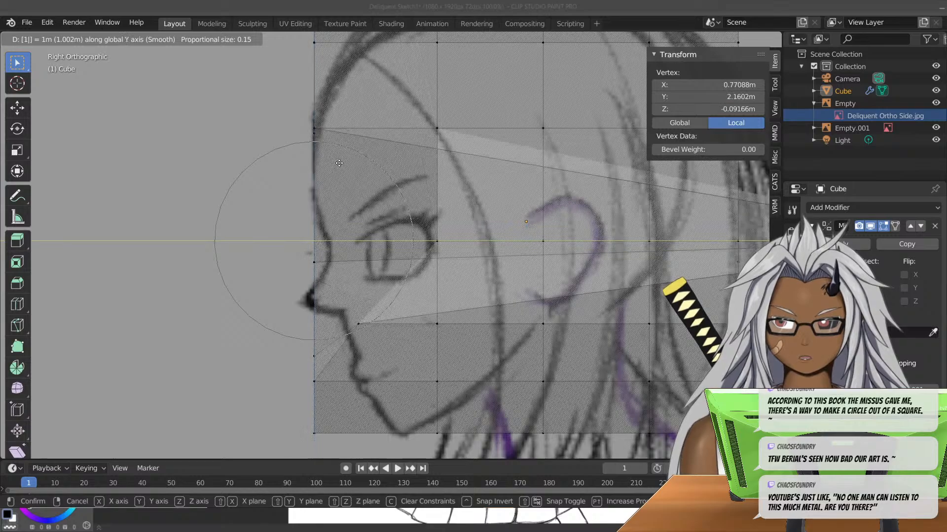
{"action": "key", "text": "Return"}
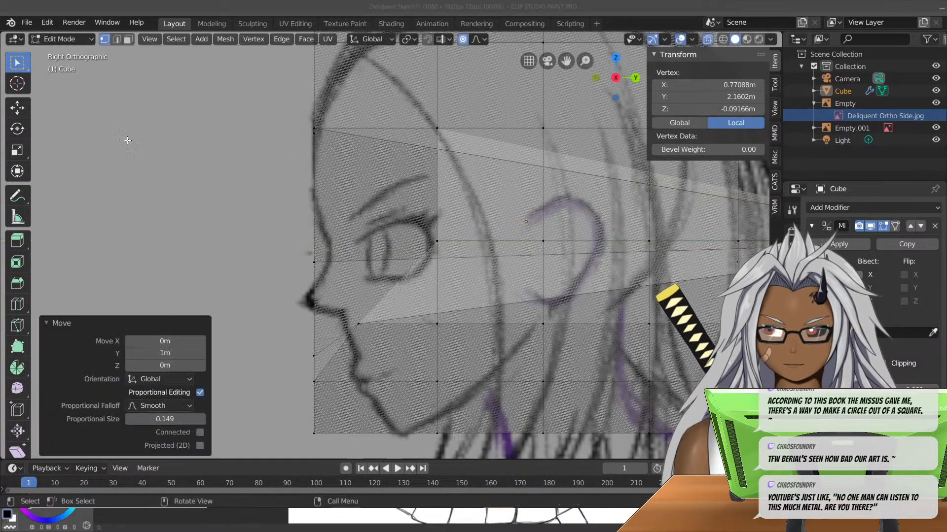
{"action": "key", "text": "ctrl+z"}
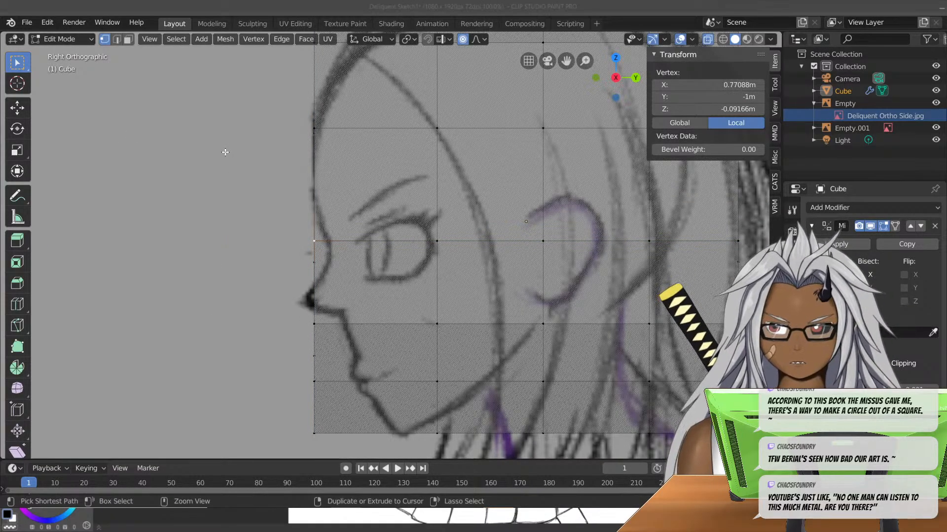
{"action": "key", "text": "ctrl+z"}
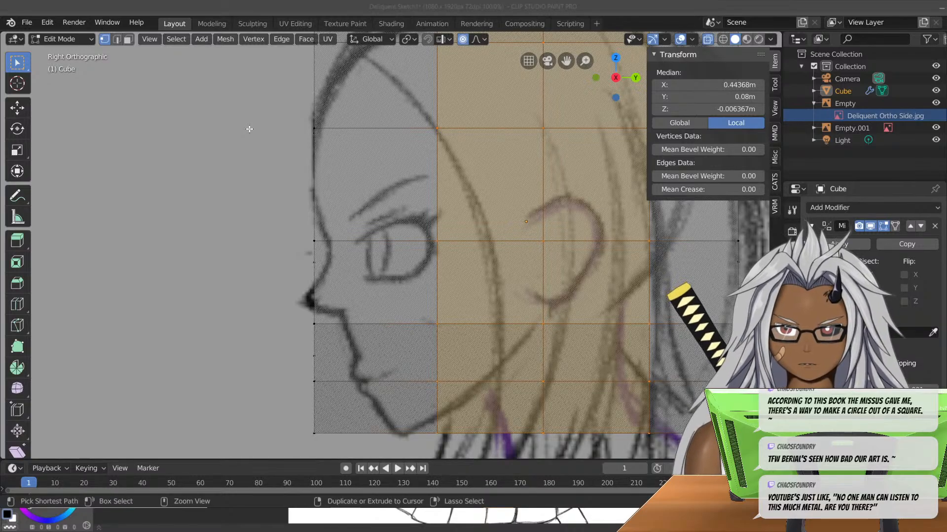
- Try moving the eye-level outer vertex inward in the front view with a proportional size of 0.15
{"action": "left_click", "coordinate": [267, 135]}
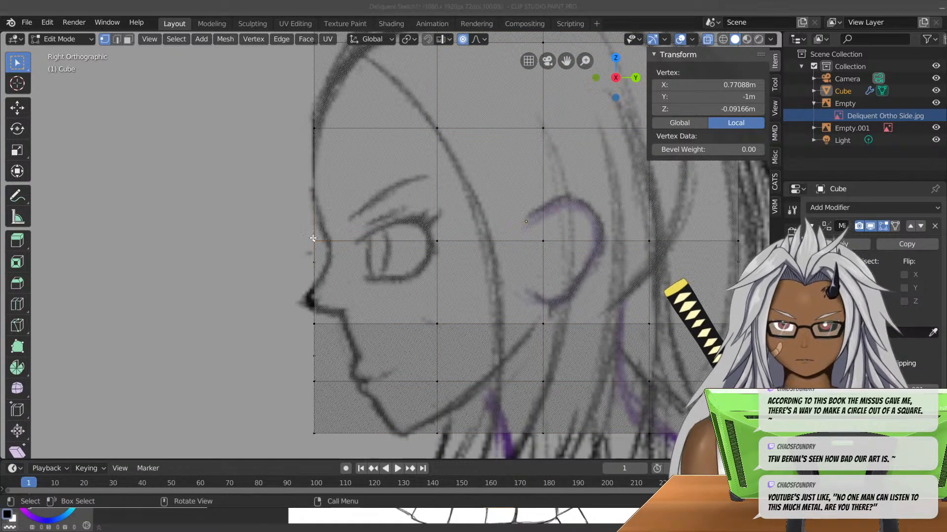
{"action": "key", "text": "KP_1"}
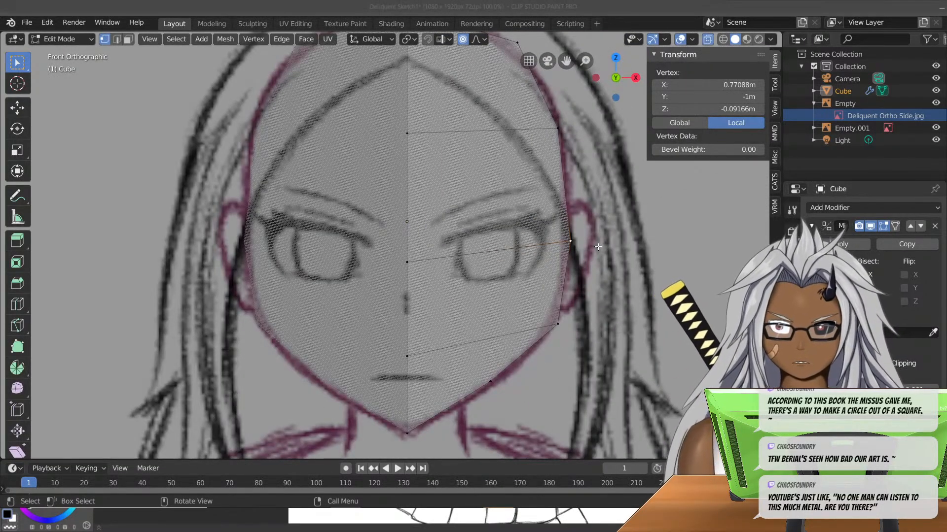
{"action": "key", "text": "g"}
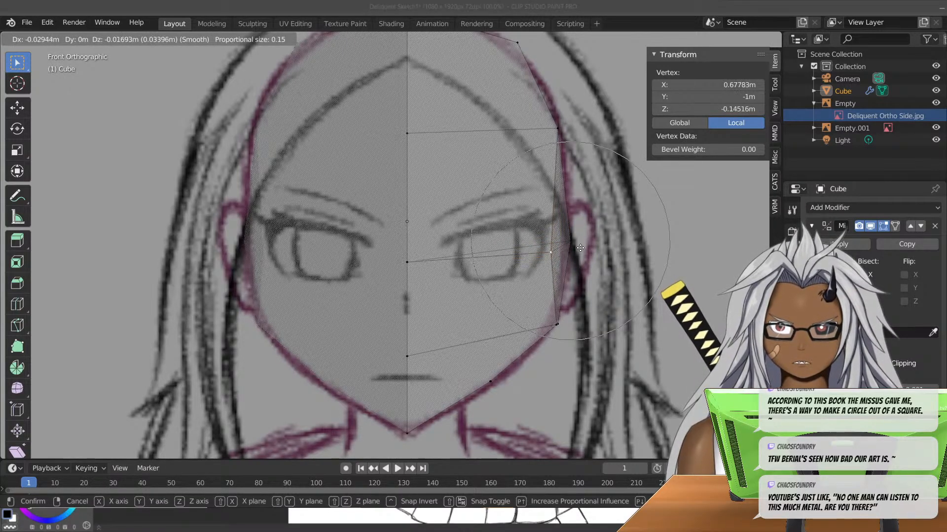
{"action": "left_click", "coordinate": [591, 226]}
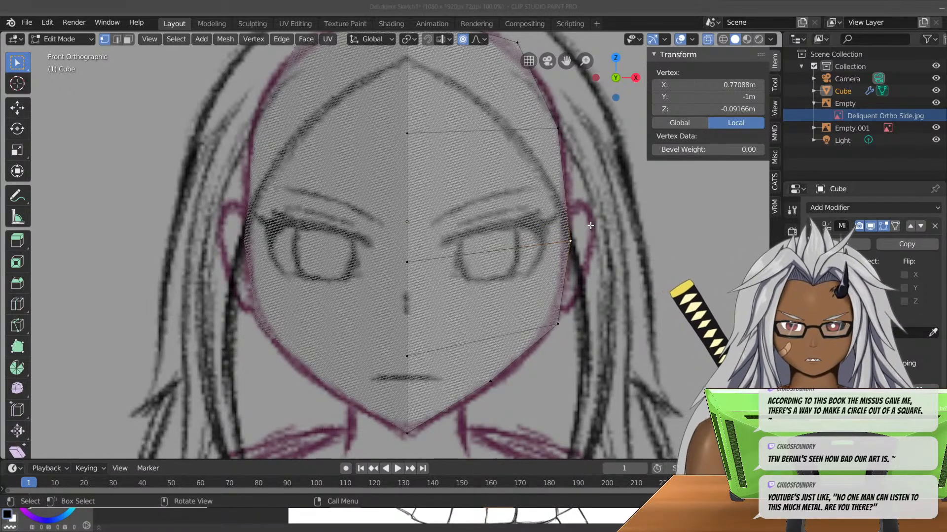
- In the side view, move the eye-level front-edge vertex about 0.048 m back and 0.013 m down with proportional editing on
{"action": "key", "text": "KP_3"}
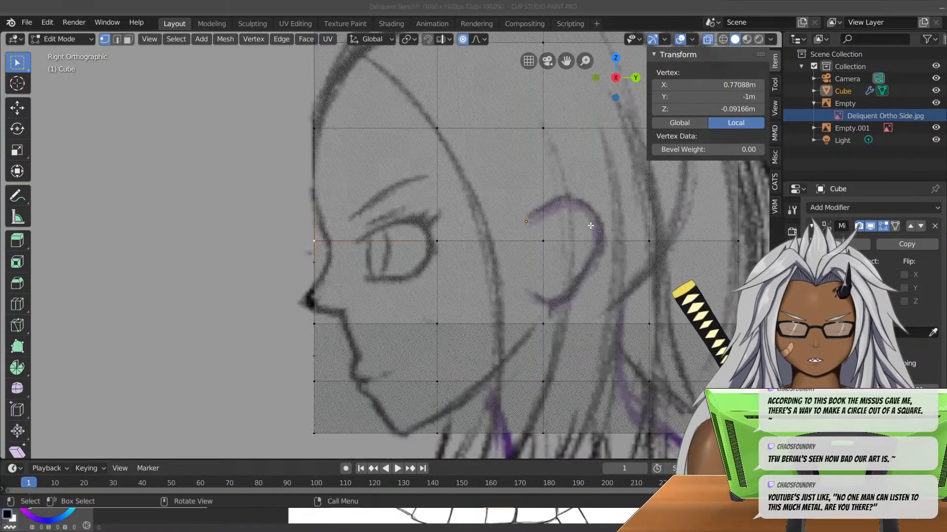
{"action": "left_click", "coordinate": [465, 41]}
{"action": "left_click_drag", "start_coordinate": [245, 226], "coordinate": [344, 226]}
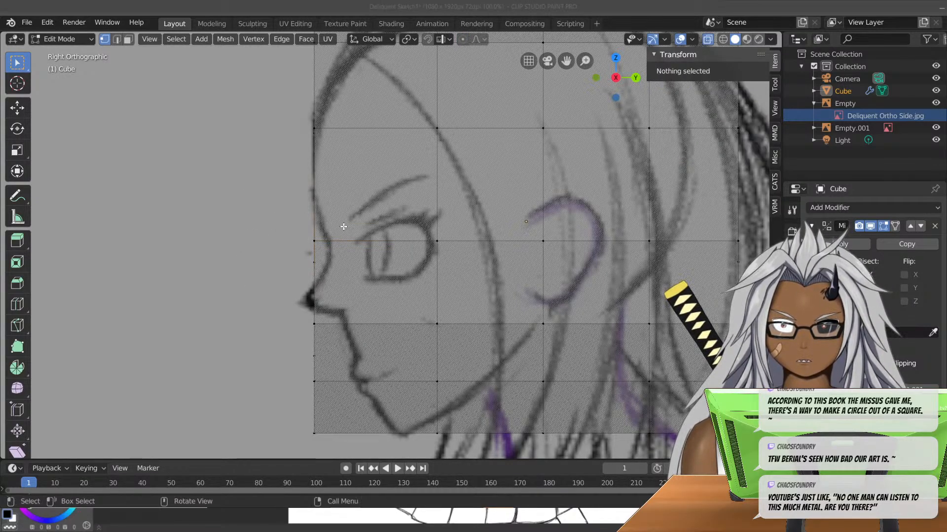
{"action": "left_click", "coordinate": [314, 241]}
{"action": "left_click", "coordinate": [463, 39]}
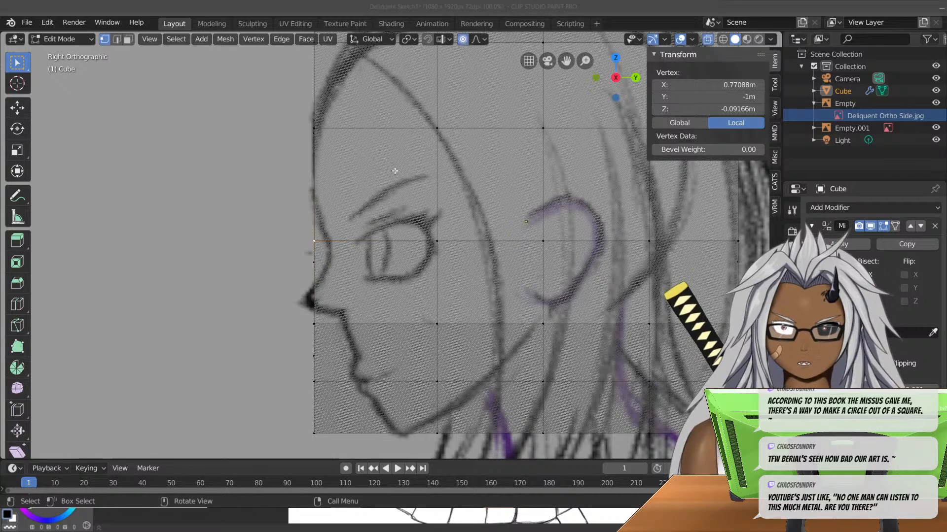
{"action": "key", "text": "g"}
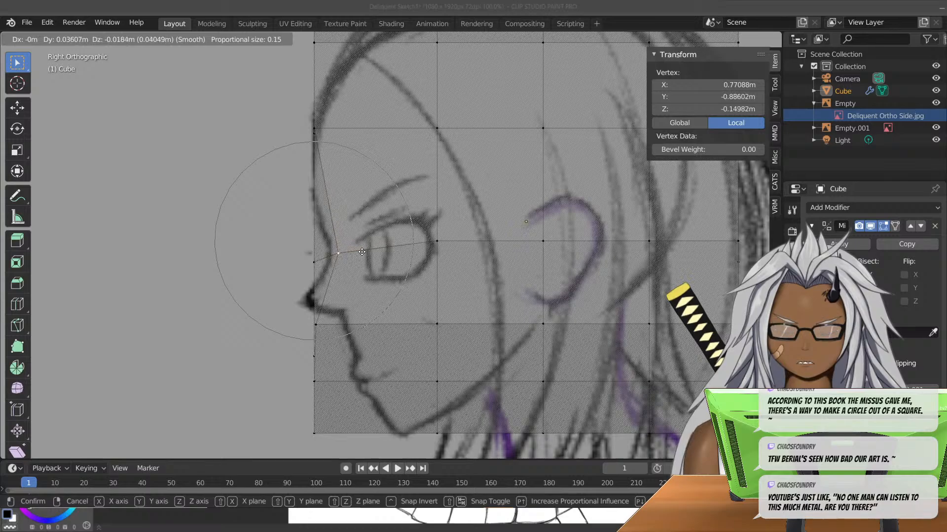
{"action": "left_click", "coordinate": [370, 249]}
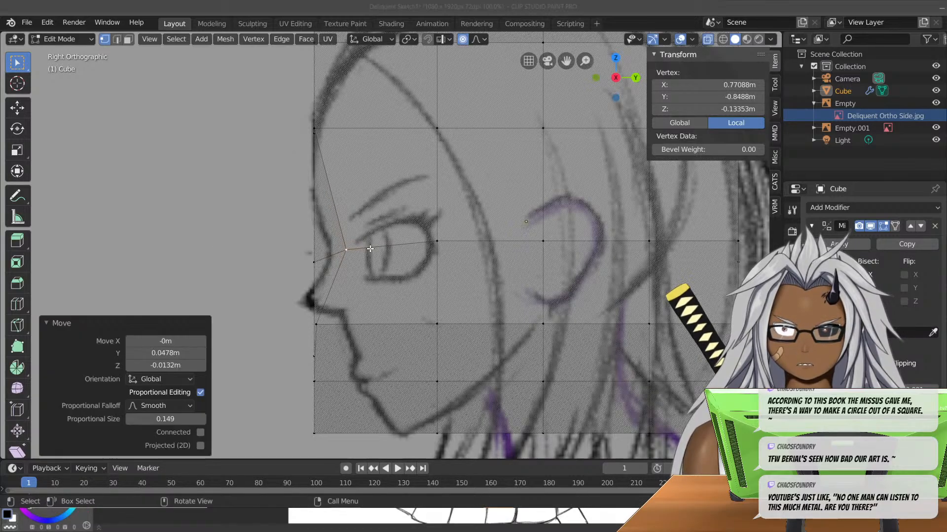
- Move the outer forehead vertex about 0.034 m back along Y in the side view with proportional editing on
{"action": "left_click", "coordinate": [314, 128]}
{"action": "key", "text": "g"}
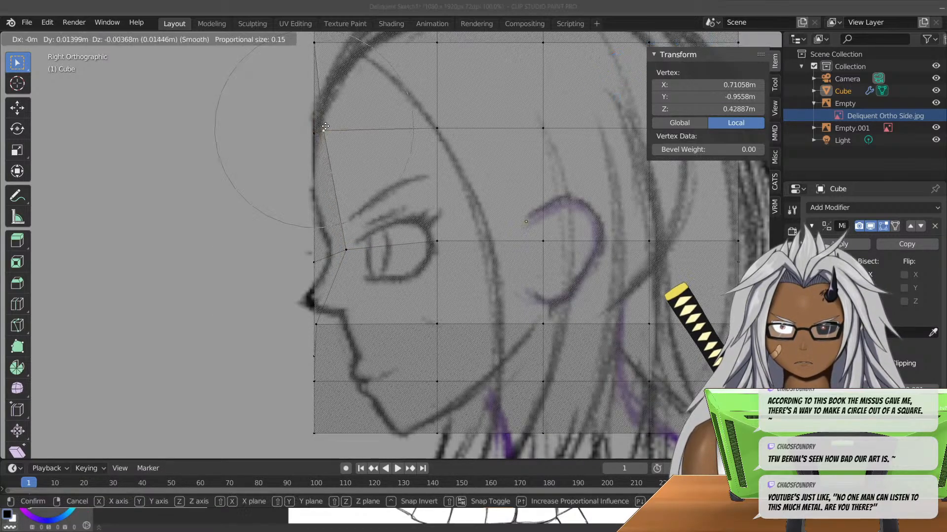
{"action": "left_click", "coordinate": [337, 127]}
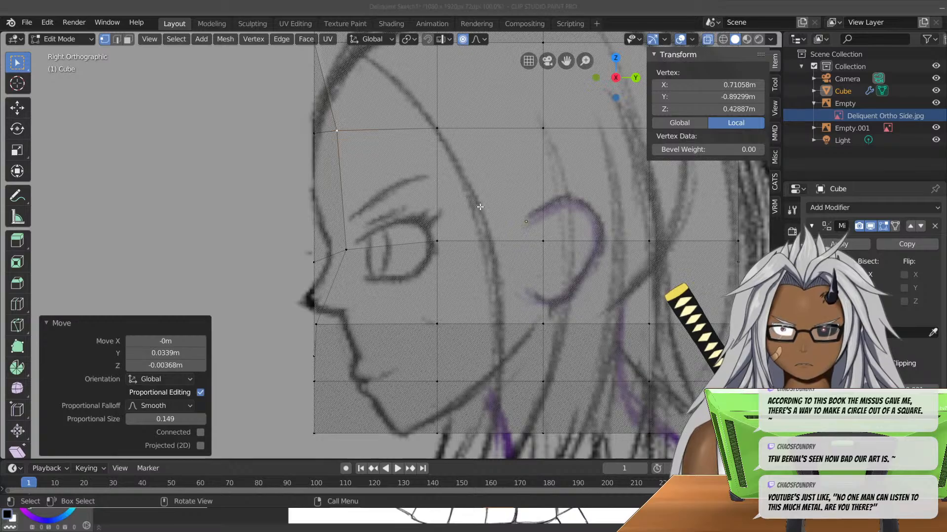
{"action": "middle_click_drag", "start_coordinate": [372, 124], "coordinate": [504, 126]}
{"action": "key", "text": "KP_3"}
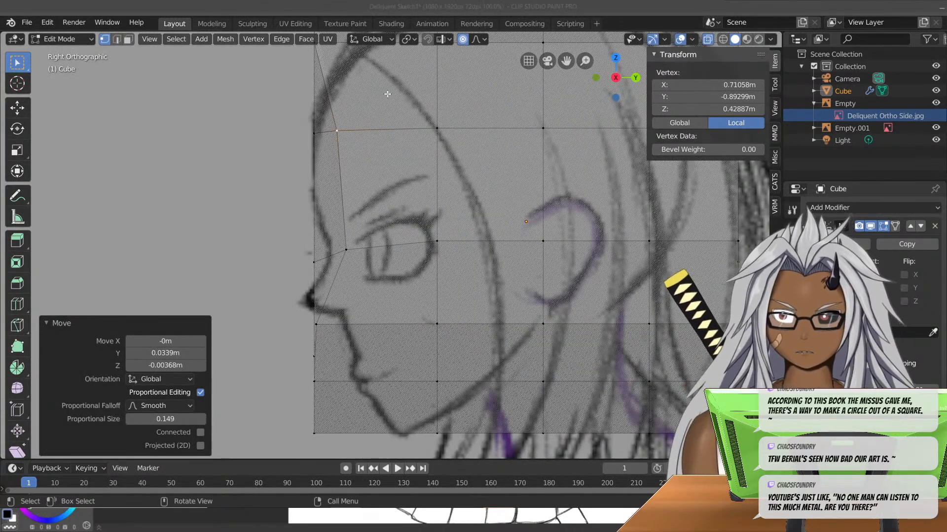
- Turn off proportional editing and move the lower front vertices, from below the nose to the chin, about 0.043 m back
{"action": "left_click", "coordinate": [469, 39]}
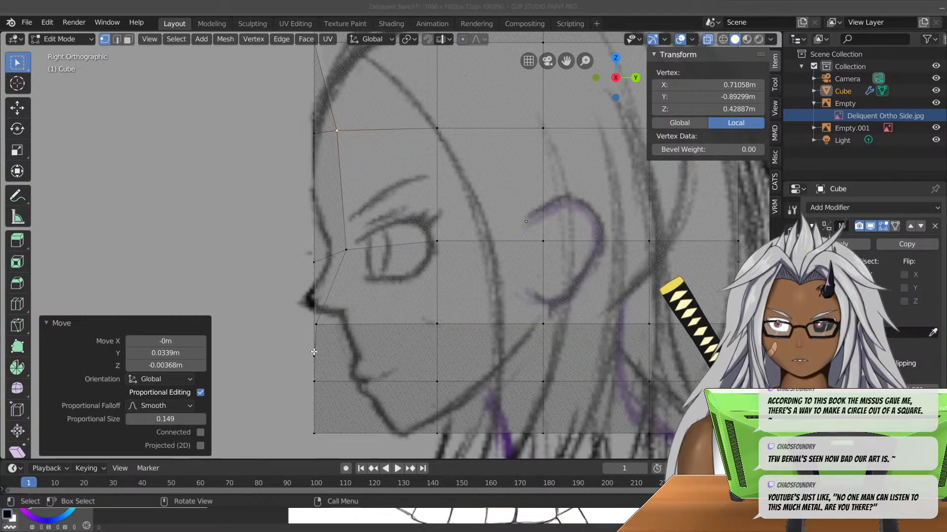
{"action": "left_click", "coordinate": [313, 321]}
{"action": "key", "text": "g"}
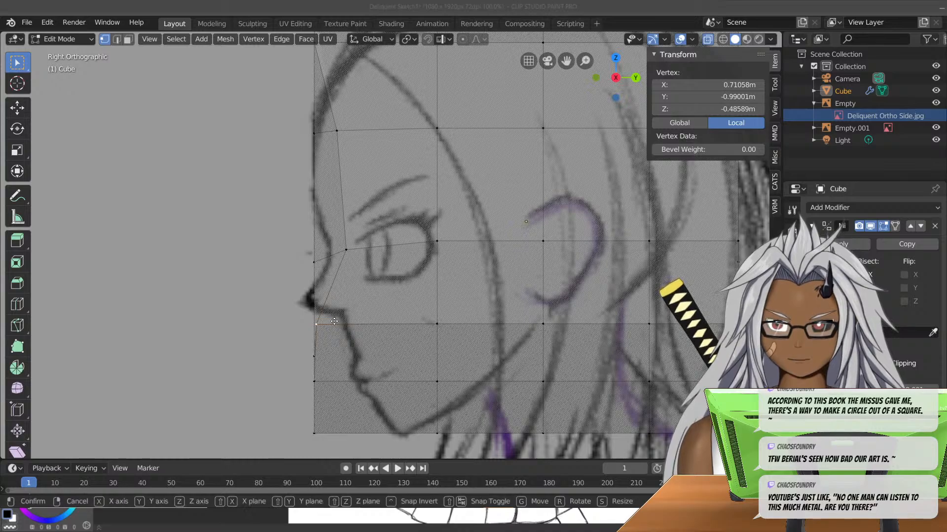
{"action": "right_click", "coordinate": [379, 320]}
{"action": "left_click_drag", "start_coordinate": [286, 318], "coordinate": [328, 437]}
{"action": "key", "text": "g"}
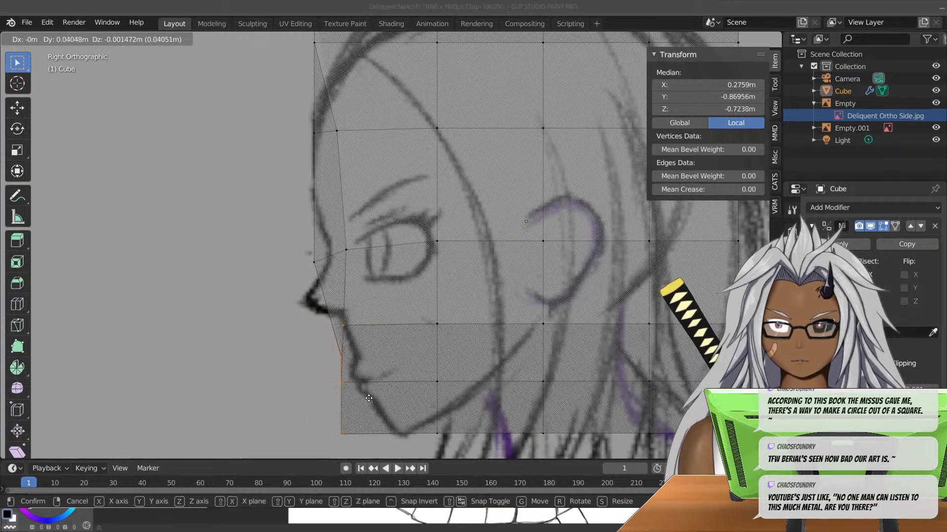
{"action": "left_click", "coordinate": [370, 398]}
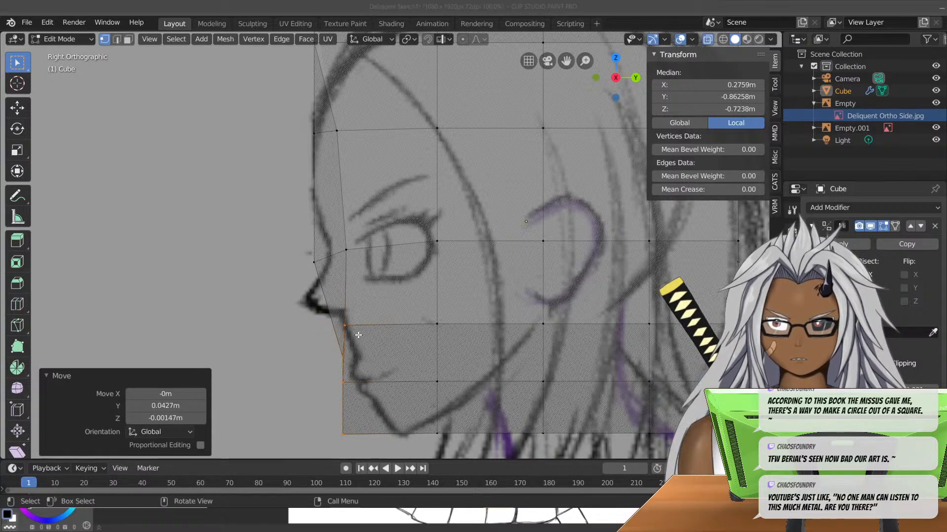
- Move the lower centre-line vertex to the sketched nose tip, about 0.061 m forward and 0.082 m up
{"action": "left_click", "coordinate": [340, 357]}
{"action": "key", "text": "g"}
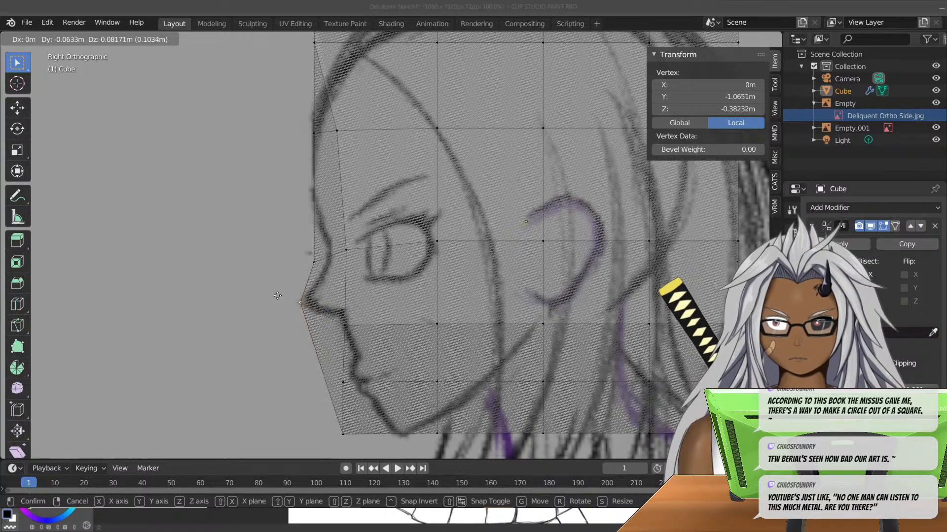
{"action": "left_click", "coordinate": [277, 296]}
{"action": "scroll", "coordinate": [320, 348], "scroll_direction": "down", "scroll_amount": 3}
{"action": "middle_click_drag", "start_coordinate": [321, 348], "coordinate": [364, 344]}
{"action": "scroll", "coordinate": [365, 349], "scroll_direction": "up", "scroll_amount": 5}
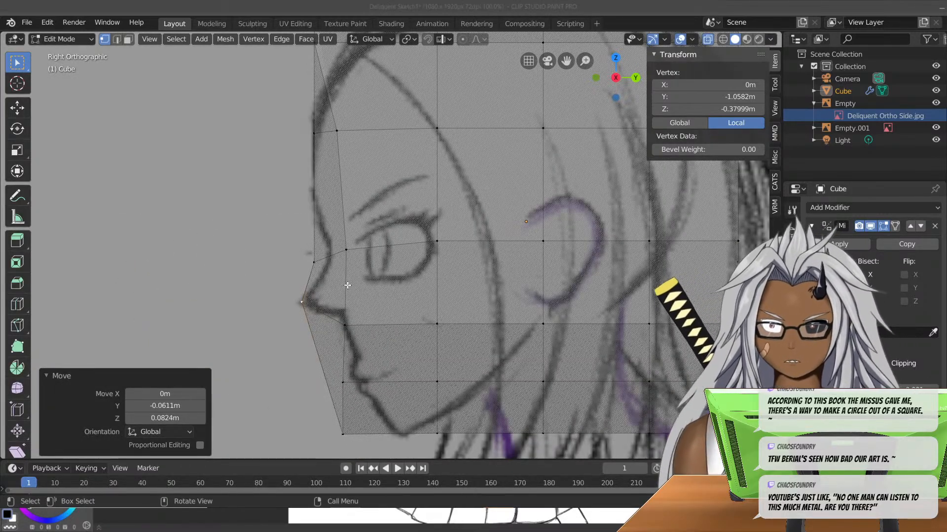
- Fit the centre-line vertices to the profile: nose bridge about 0.018 m back, forehead vertex about 0.080 m down to the brow
{"action": "left_click", "coordinate": [318, 269]}
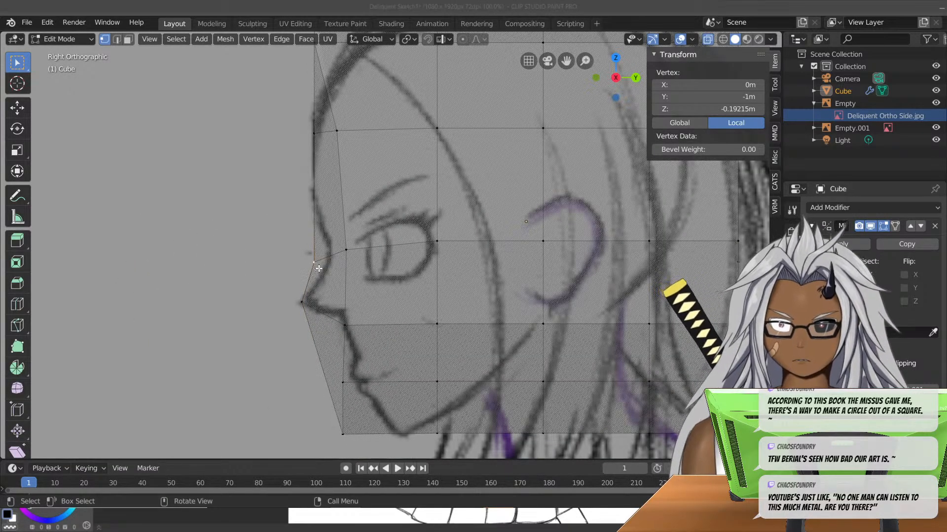
{"action": "key", "text": "g"}
{"action": "left_click", "coordinate": [326, 260]}
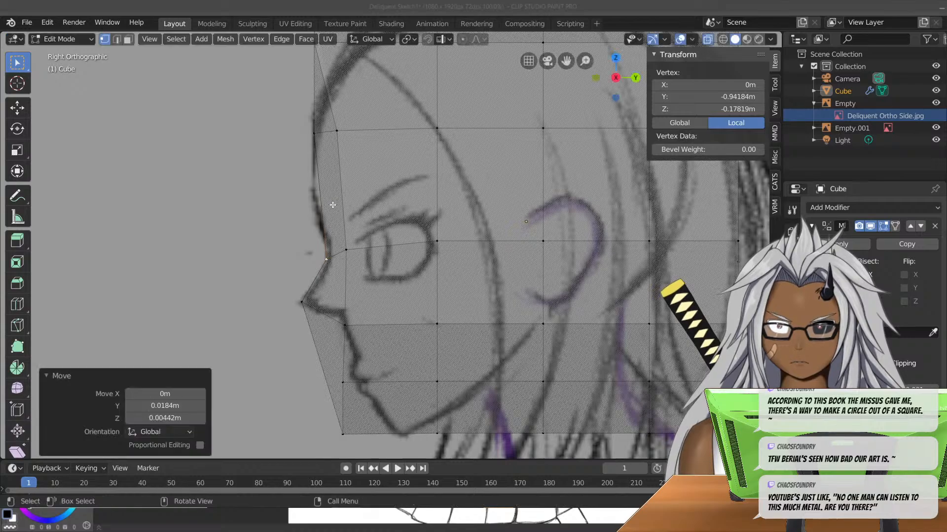
{"action": "left_click", "coordinate": [313, 132]}
{"action": "key", "text": "g"}
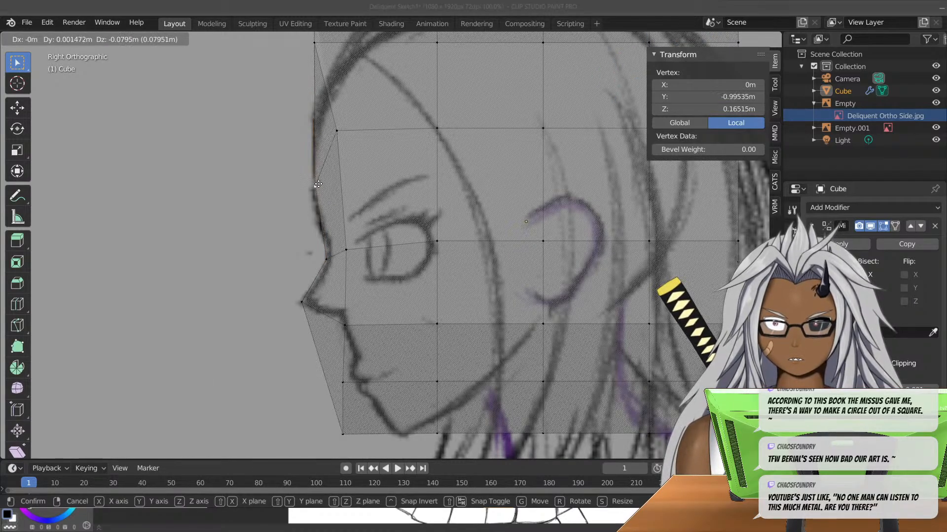
{"action": "left_click", "coordinate": [316, 190]}
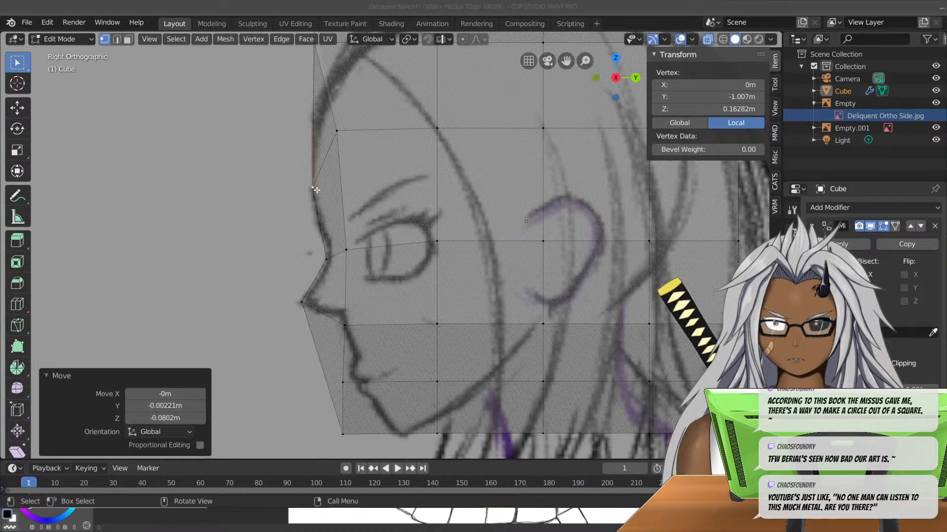
- Move the outer eye-level vertex about 0.035 m back and the outer forehead vertex above it about 0.040 m back
{"action": "left_click", "coordinate": [362, 252]}
{"action": "key", "text": "g"}
{"action": "left_click", "coordinate": [383, 248]}
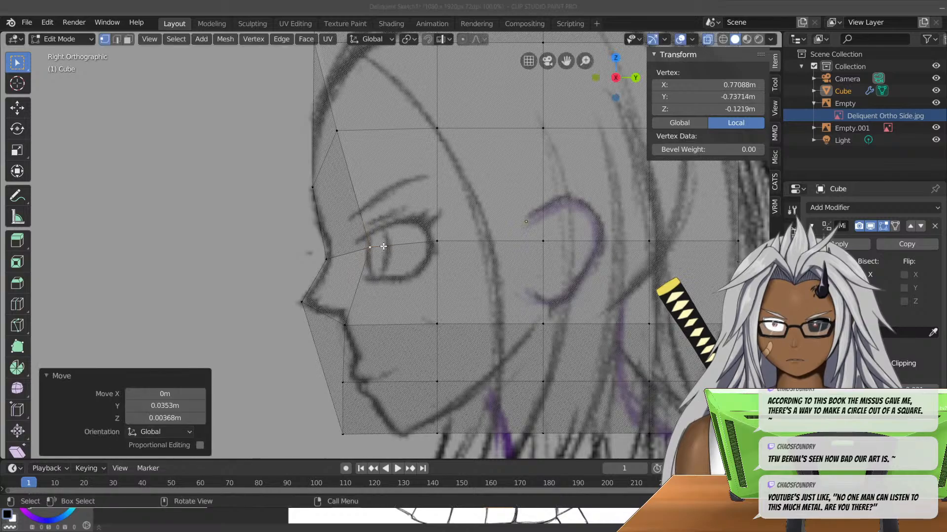
{"action": "left_click", "coordinate": [341, 135]}
{"action": "key", "text": "g"}
{"action": "left_click", "coordinate": [368, 135]}
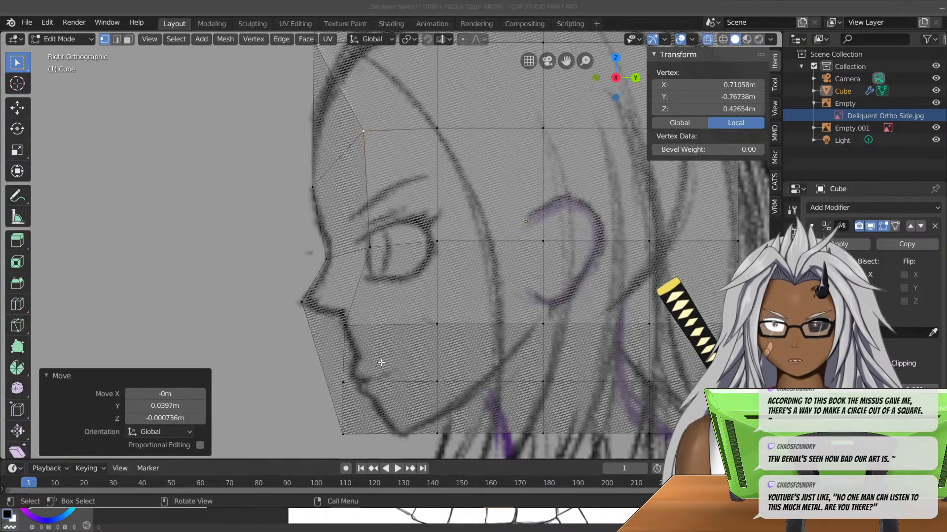
- Move the bottom centre-line vertex about 0.082 m back along the global Y axis to the sketched chin
{"action": "middle_click_drag", "start_coordinate": [380, 354], "coordinate": [391, 261], "text": "shift"}
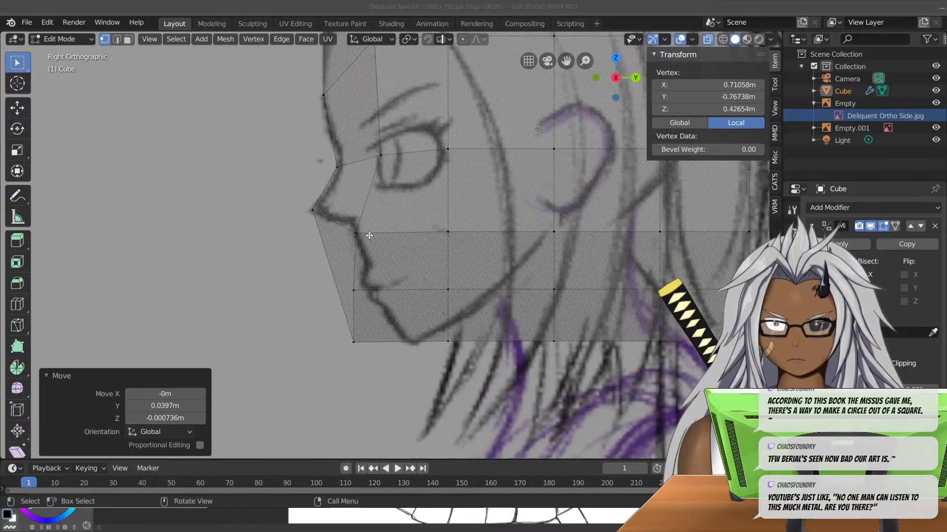
{"action": "left_click", "coordinate": [368, 235]}
{"action": "left_click", "coordinate": [354, 349]}
{"action": "key", "text": "g"}
{"action": "key", "text": "x"}
{"action": "key", "text": "y"}
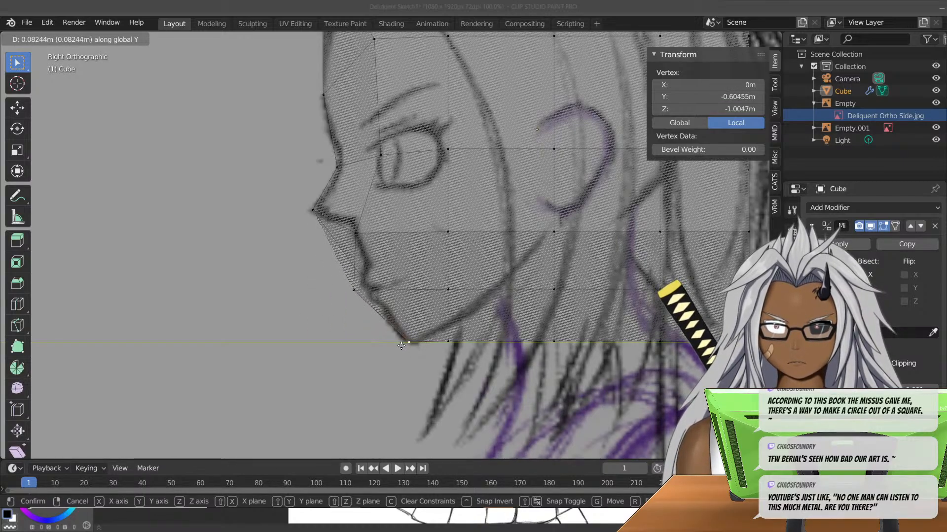
{"action": "left_click", "coordinate": [401, 346]}
- Move the outer mouth-level jaw vertex back along the global Y axis, past the sketched mouth corner
{"action": "left_click", "coordinate": [353, 289]}
{"action": "key", "text": "g"}
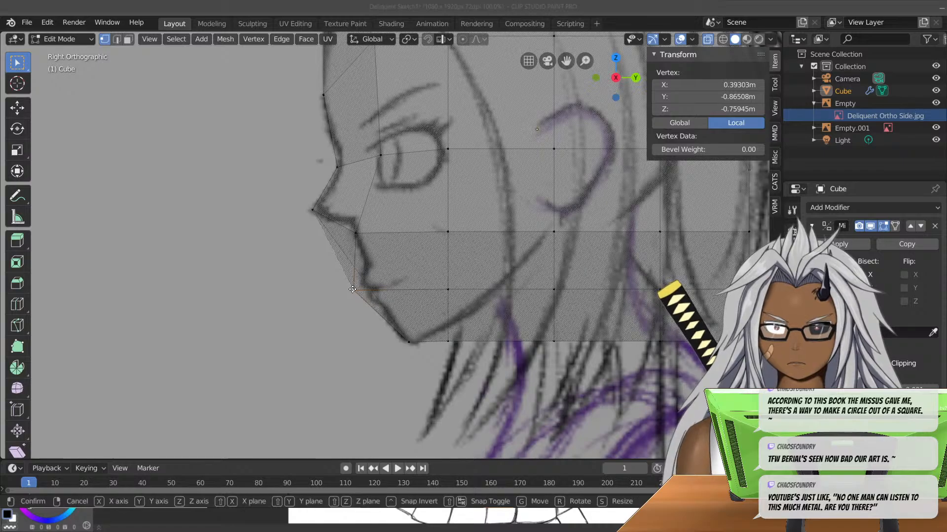
{"action": "key", "text": "y"}
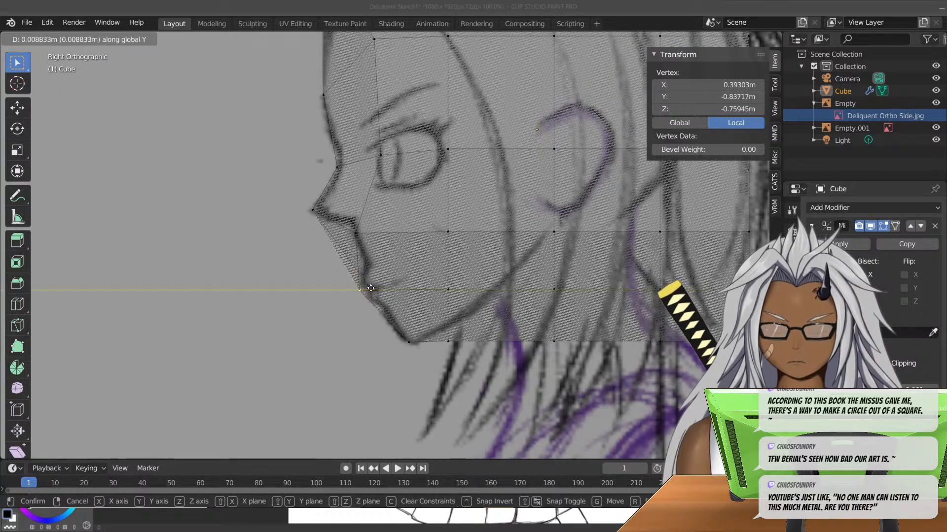
{"action": "left_click", "coordinate": [418, 289]}
- Select the outer vertex just below nose level and examine its position on the mesh from an angled view
{"action": "left_click", "coordinate": [354, 234]}
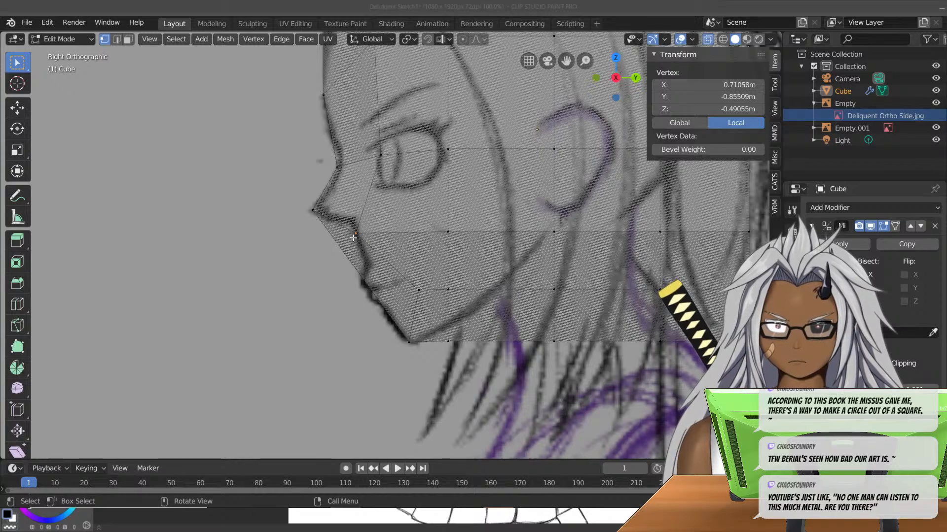
{"action": "left_click", "coordinate": [271, 317]}
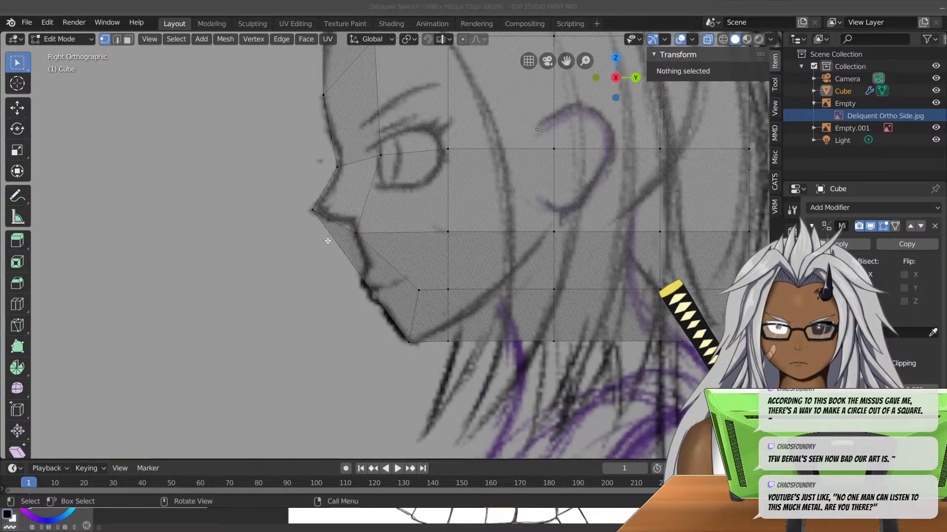
{"action": "left_click", "coordinate": [358, 230]}
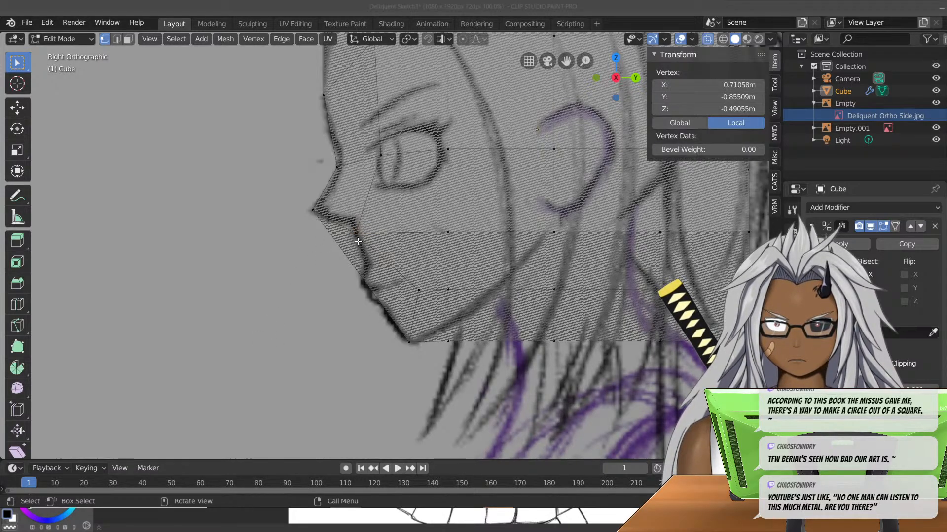
{"action": "left_click", "coordinate": [265, 316]}
{"action": "middle_click_drag", "start_coordinate": [175, 275], "coordinate": [298, 256]}
{"action": "left_click", "coordinate": [300, 256]}
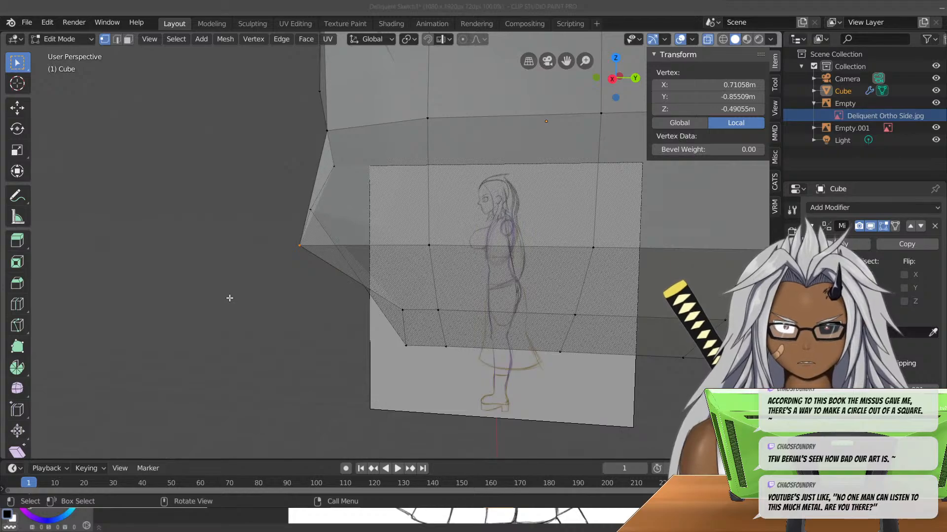
- Try moving the outer vertex below nose level along the global X axis in the side view
{"action": "key", "text": "KP_3"}
{"action": "key", "text": "g"}
{"action": "key", "text": "x"}
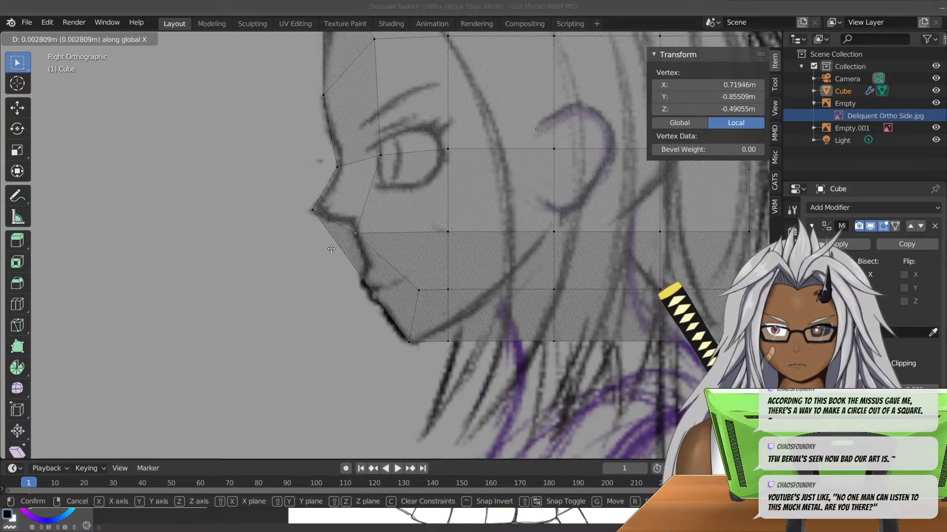
{"action": "left_click", "coordinate": [231, 265]}
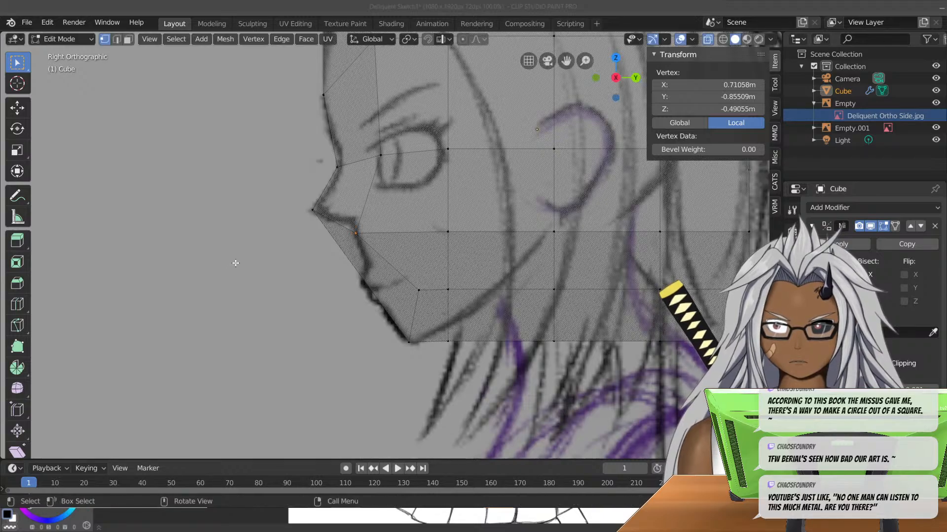
{"action": "left_click", "coordinate": [254, 263]}
{"action": "left_click", "coordinate": [342, 239]}
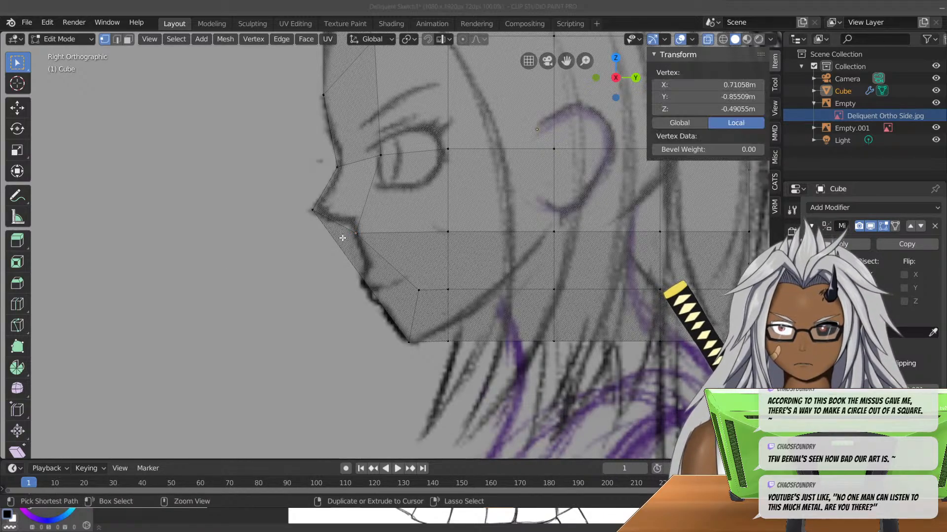
{"action": "key", "text": "g"}
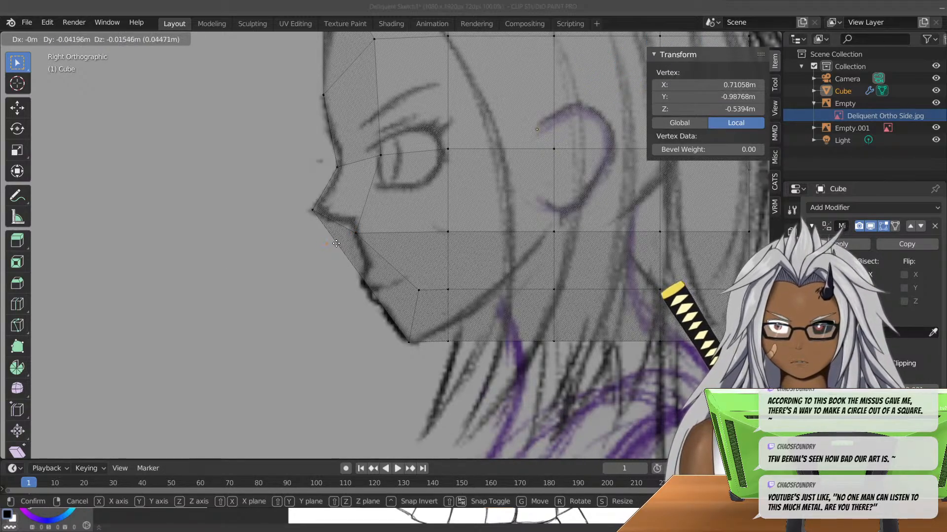
{"action": "right_click", "coordinate": [338, 244]}
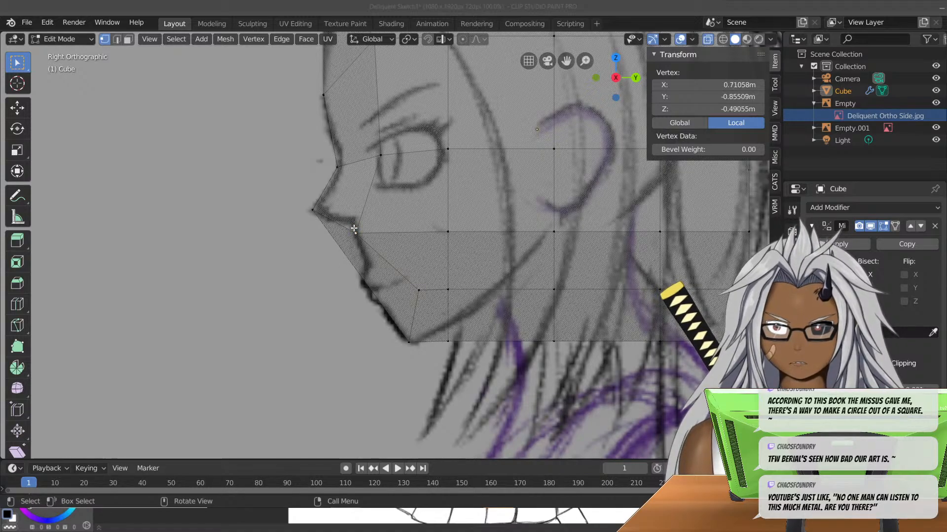
{"action": "key", "text": "g"}
{"action": "right_click", "coordinate": [288, 249]}
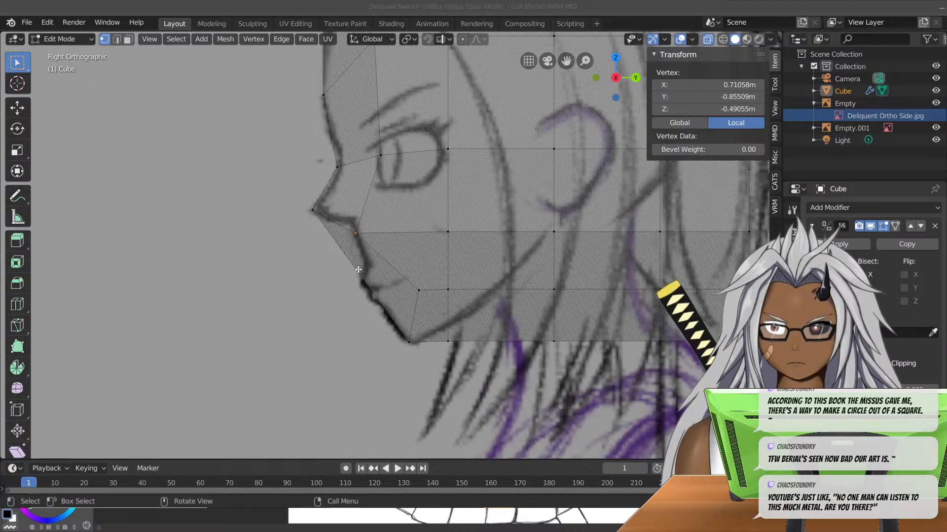
{"action": "key", "text": "g"}
{"action": "left_click", "coordinate": [292, 262]}
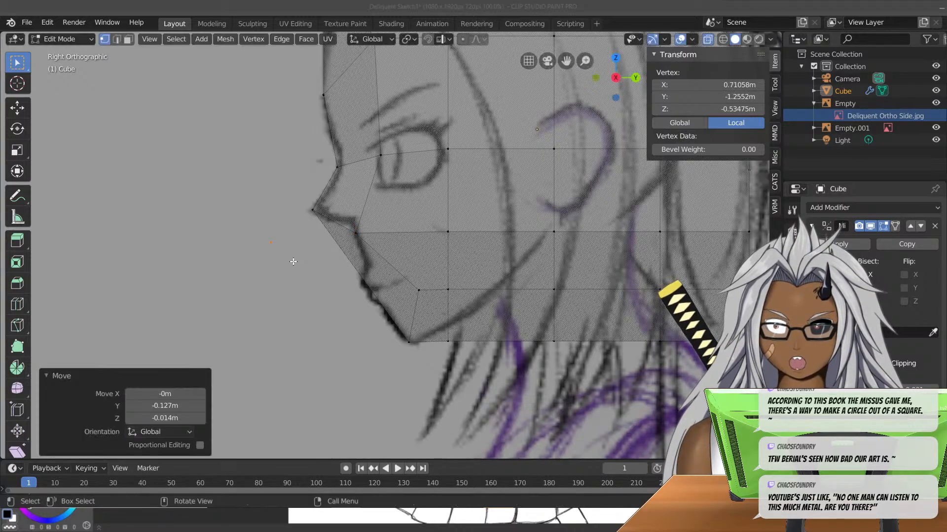
{"action": "middle_click_drag", "start_coordinate": [209, 292], "coordinate": [338, 317]}
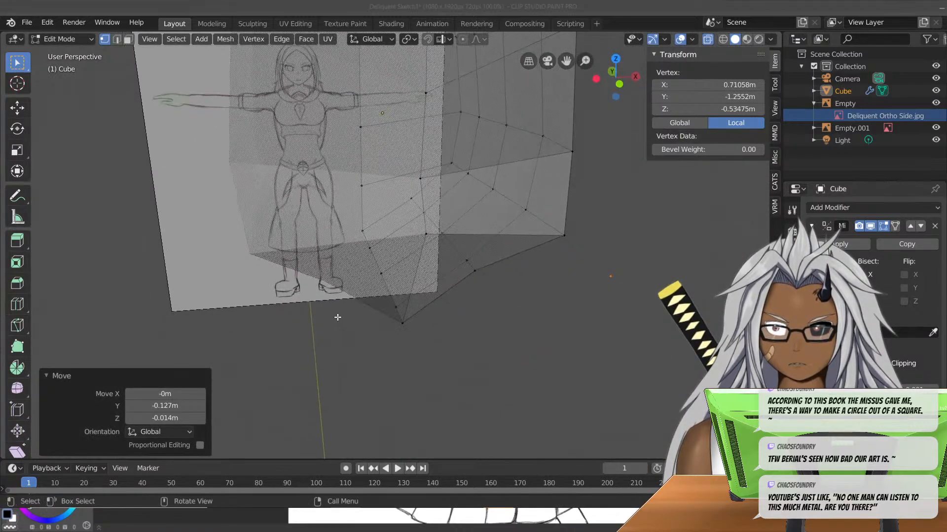
{"action": "key", "text": "KP_3"}
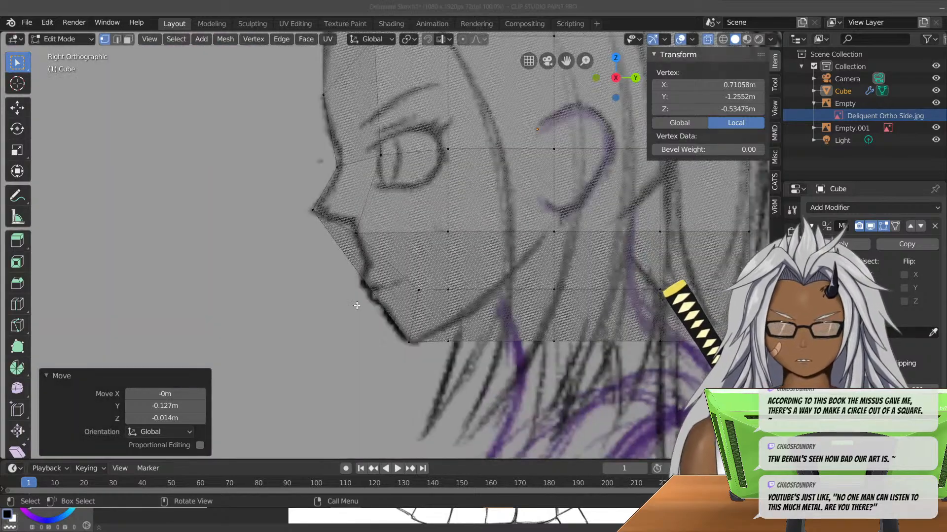
{"action": "left_click", "coordinate": [356, 305], "text": "ctrl"}
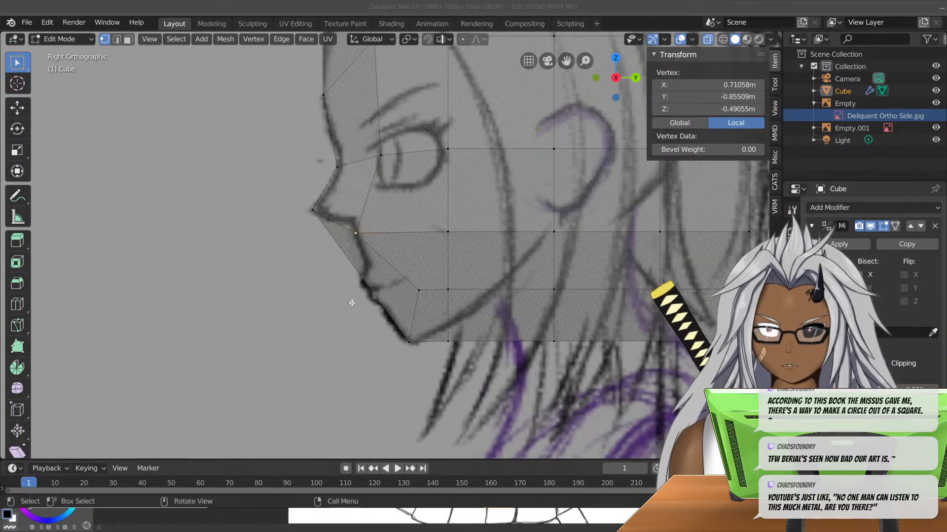
- Move the outer vertex just below nose level about 0.04 m back along the global Y axis
{"action": "key", "text": "g"}
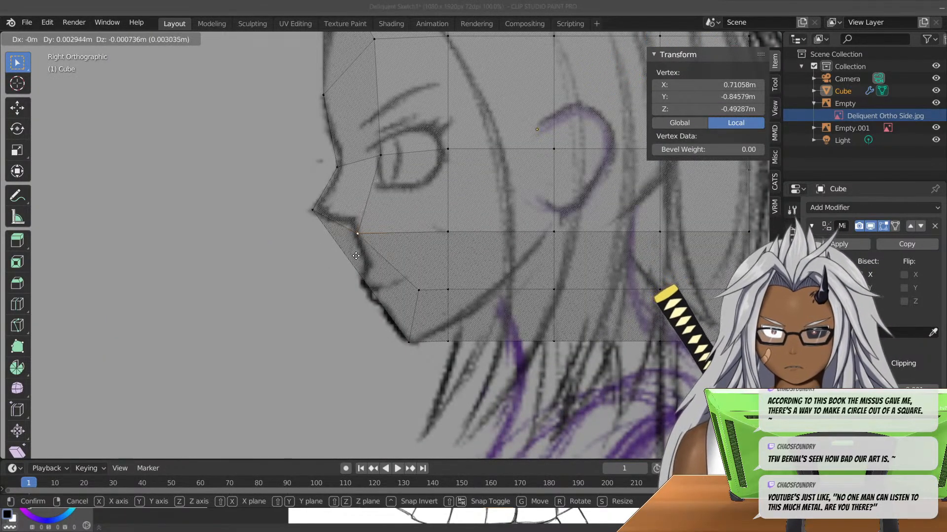
{"action": "key", "text": "y"}
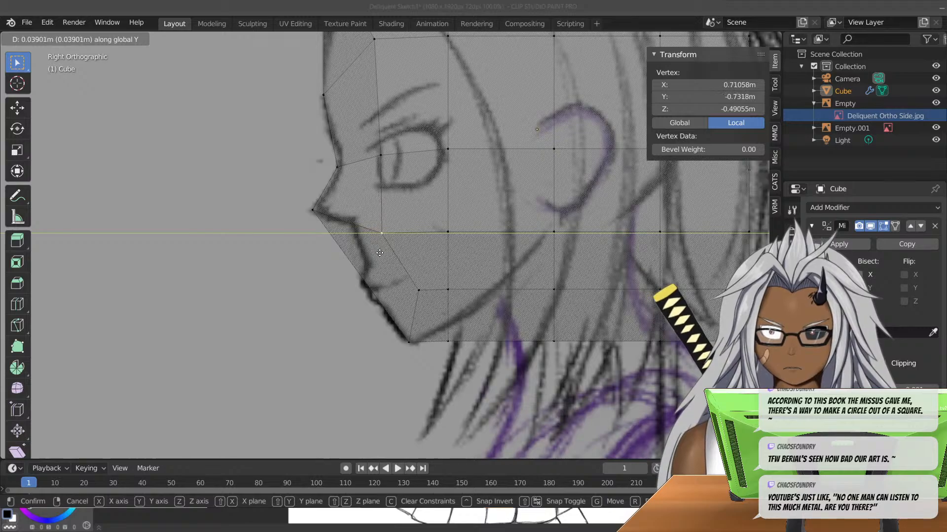
{"action": "left_click", "coordinate": [382, 253]}
{"action": "left_click", "coordinate": [447, 231]}
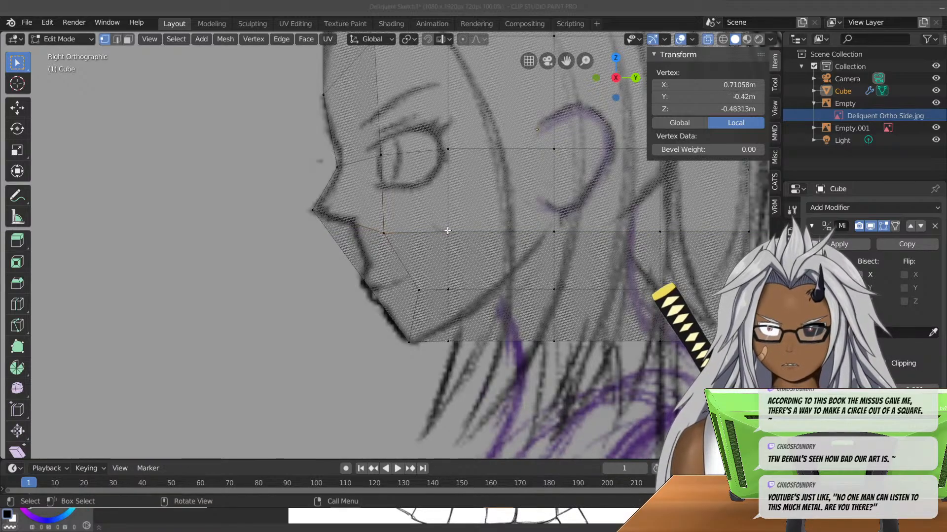
{"action": "right_click", "coordinate": [466, 236]}
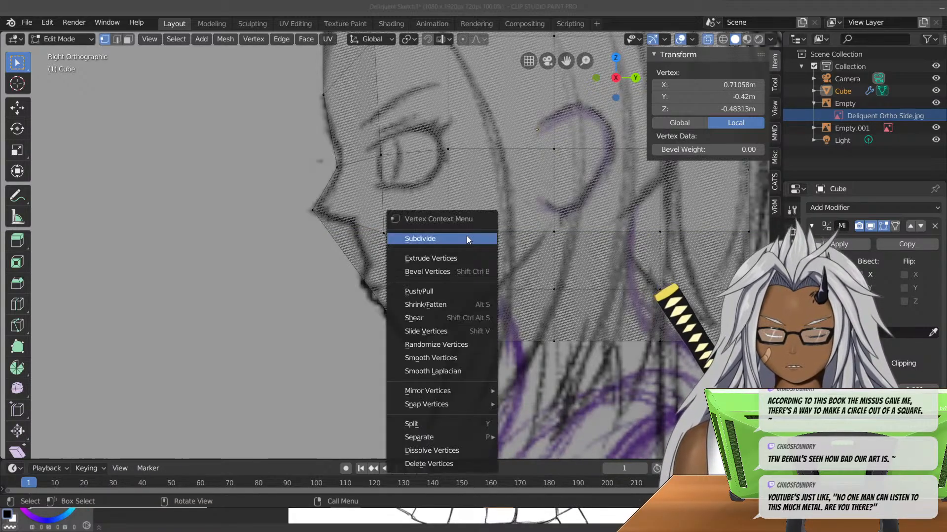
{"action": "key", "text": "g"}
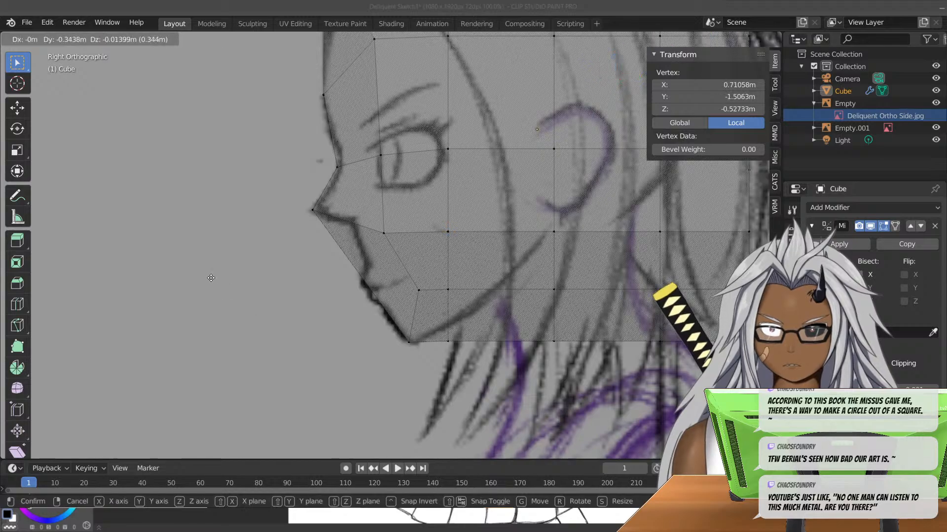
{"action": "left_click", "coordinate": [259, 235]}
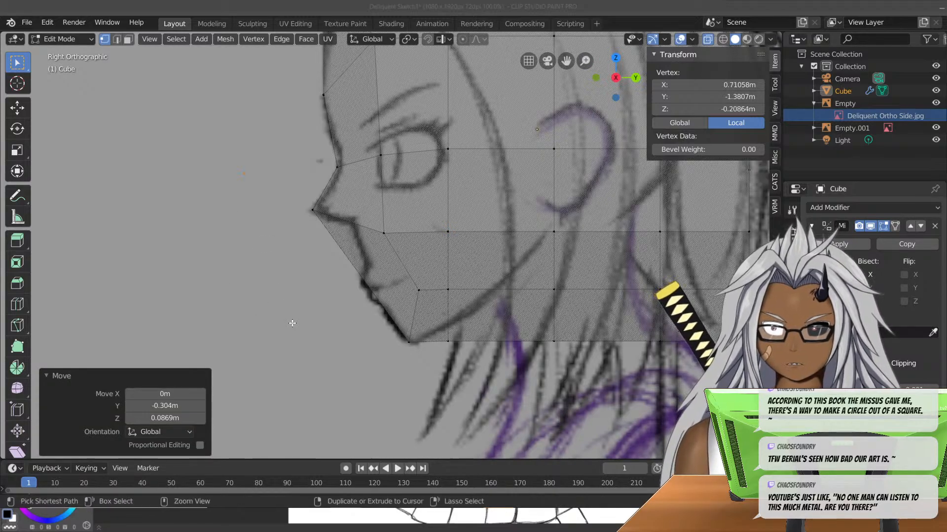
{"action": "key", "text": "ctrl+z"}
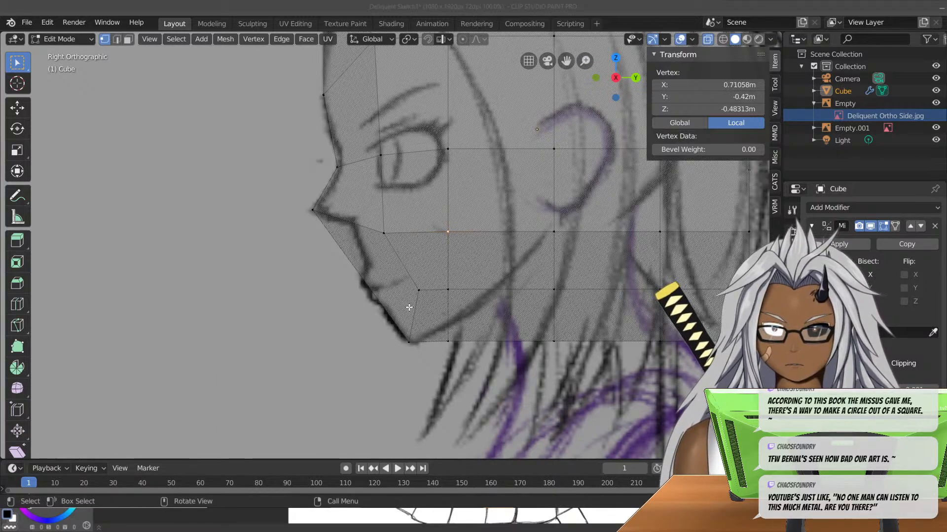
{"action": "middle_click_drag", "start_coordinate": [395, 206], "coordinate": [467, 217]}
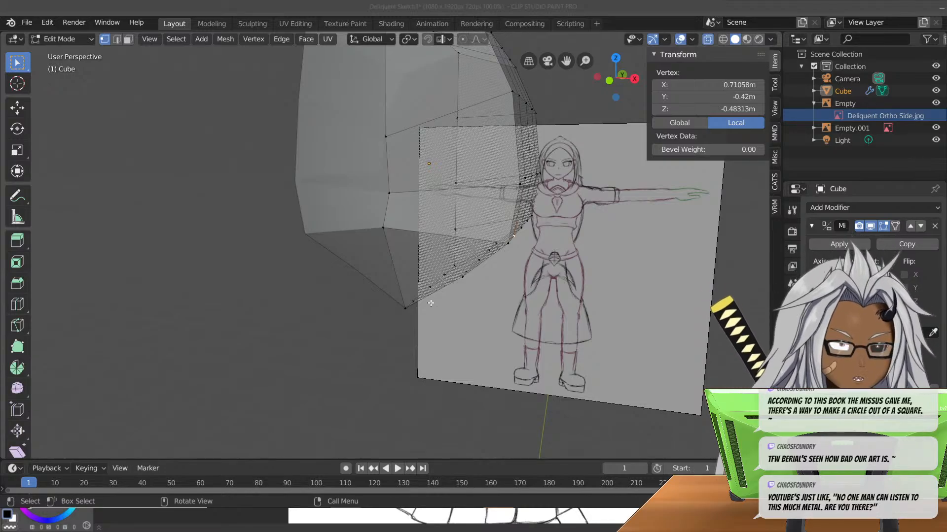
{"action": "key", "text": "KP_3"}
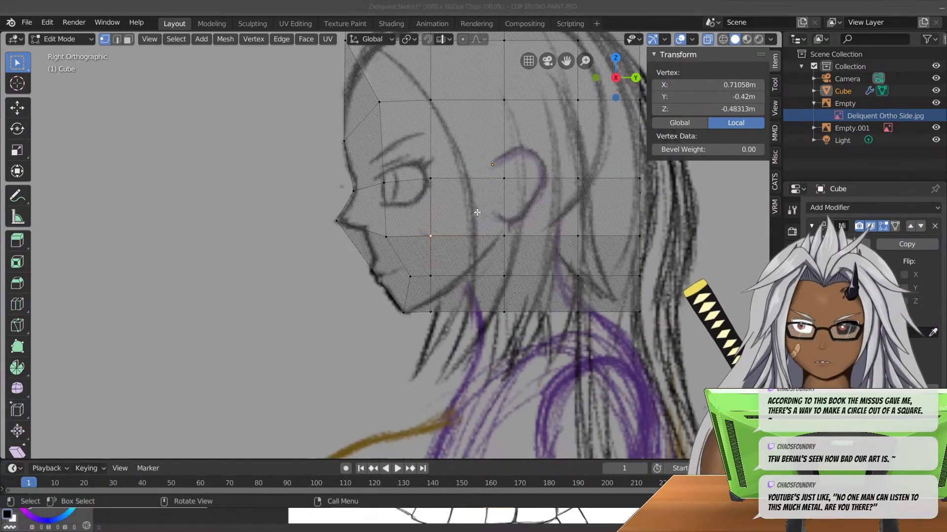
- Move the top front centre-line vertex down and back onto the sketched upper forehead outline in the side view
{"action": "scroll", "coordinate": [398, 167], "scroll_direction": "up", "scroll_amount": 1}
{"action": "middle_click_drag", "start_coordinate": [436, 144], "coordinate": [394, 290], "text": "shift"}
{"action": "left_click", "coordinate": [301, 121]}
{"action": "key", "text": "g"}
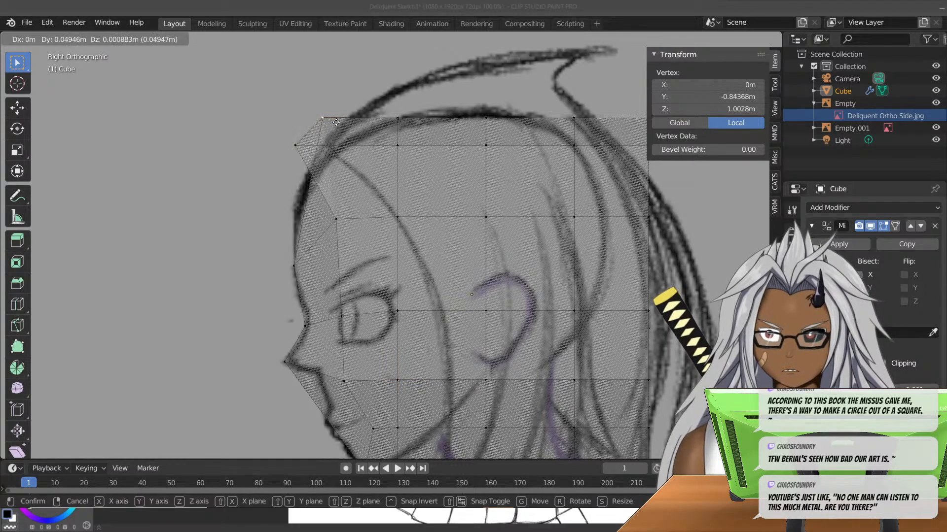
{"action": "left_click", "coordinate": [306, 151]}
- Move the uppermost outer forehead vertex about 0.108 m back and 0.052 m down, and the one below about 0.026 m back and 0.01 m down
{"action": "left_click", "coordinate": [304, 150]}
{"action": "key", "text": "g"}
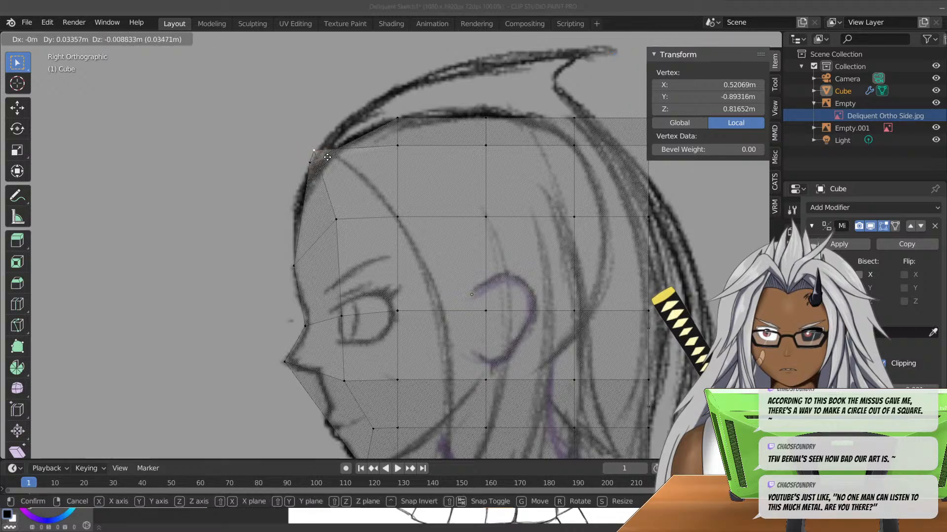
{"action": "left_click", "coordinate": [363, 179]}
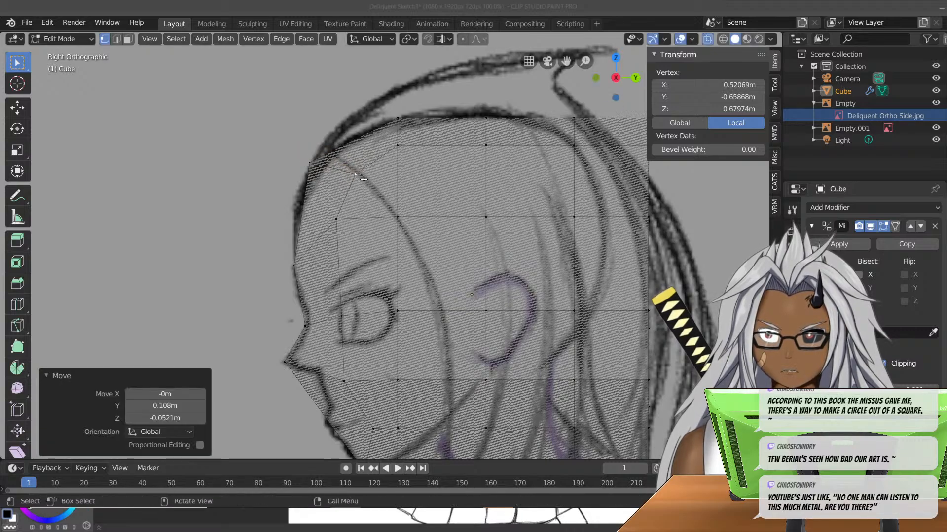
{"action": "left_click", "coordinate": [337, 219]}
{"action": "key", "text": "g"}
{"action": "left_click", "coordinate": [350, 224]}
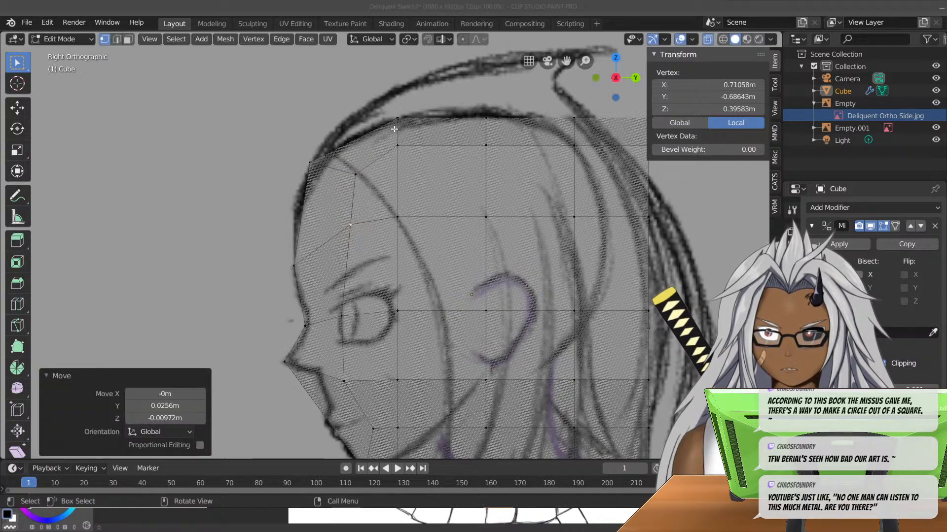
- Adjust the upper and middle forehead centre-line vertices, shifting both slightly forward to follow the sketched forehead curve
{"action": "left_click", "coordinate": [311, 167]}
{"action": "key", "text": "g"}
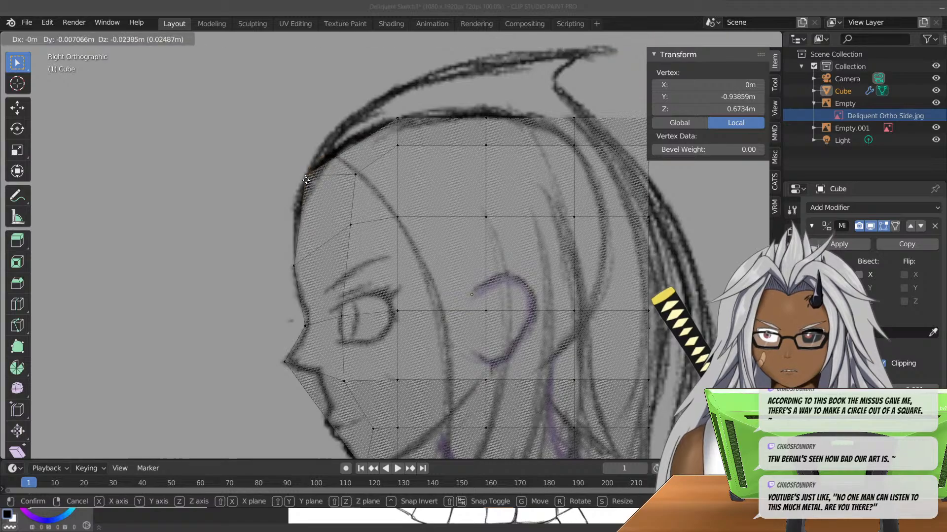
{"action": "left_click", "coordinate": [308, 182]}
{"action": "left_click", "coordinate": [299, 265]}
{"action": "key", "text": "g"}
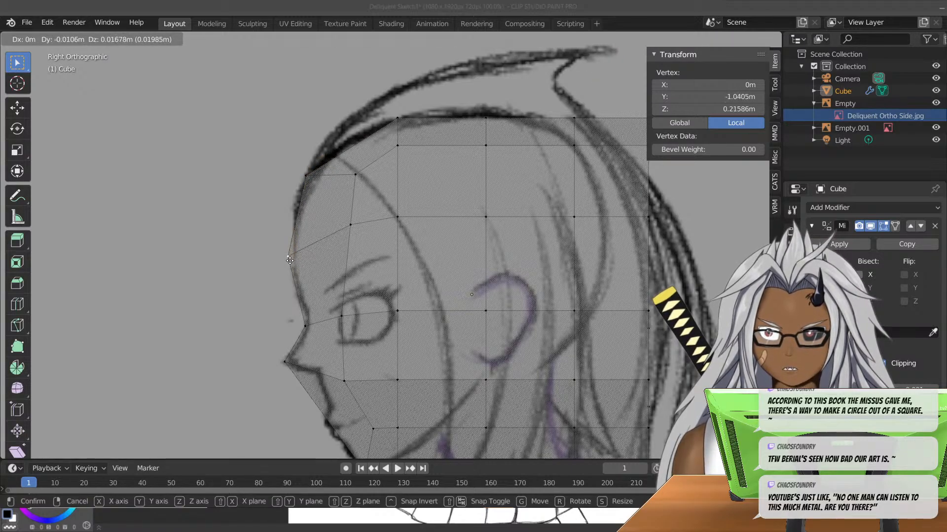
{"action": "left_click", "coordinate": [294, 257]}
{"action": "left_click", "coordinate": [310, 178]}
{"action": "key", "text": "g"}
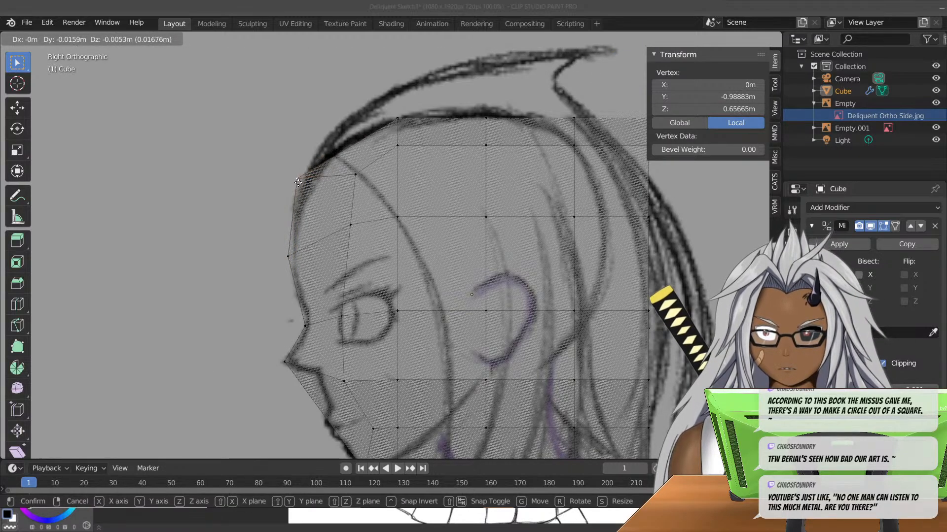
{"action": "left_click", "coordinate": [301, 180]}
- Fit two crown centre-line vertices to the sketch: the front one about 0.059 m forward and 0.019 m down, the next about 0.077 m forward
{"action": "left_click", "coordinate": [399, 117]}
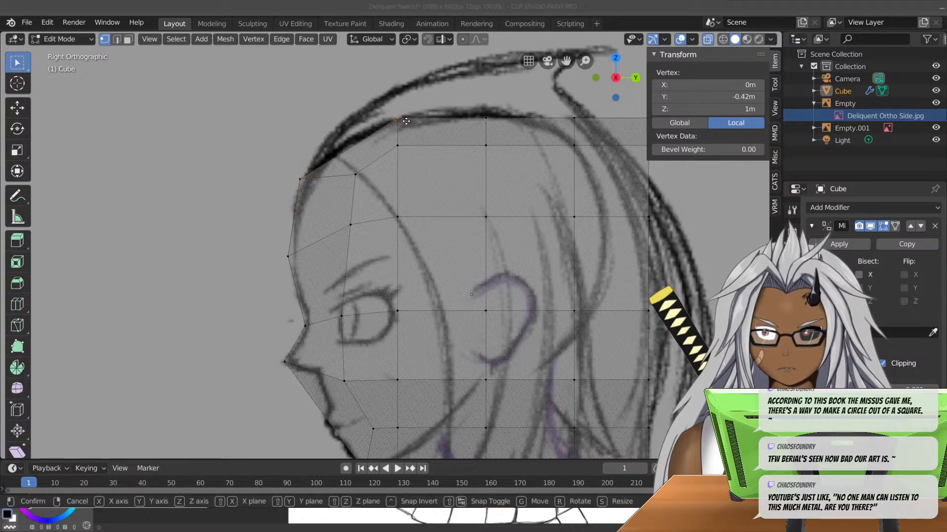
{"action": "key", "text": "g"}
{"action": "left_click", "coordinate": [374, 133]}
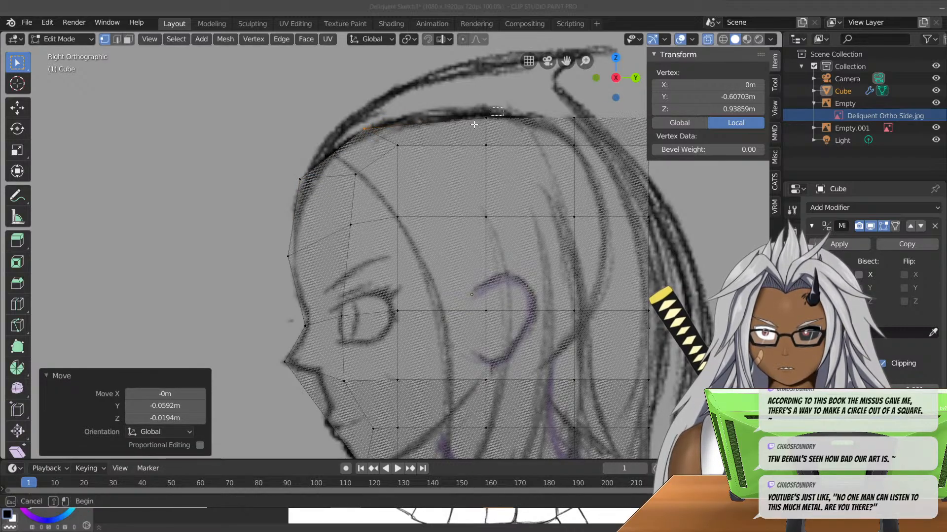
{"action": "left_click", "coordinate": [487, 118]}
{"action": "key", "text": "g"}
{"action": "left_click", "coordinate": [442, 118]}
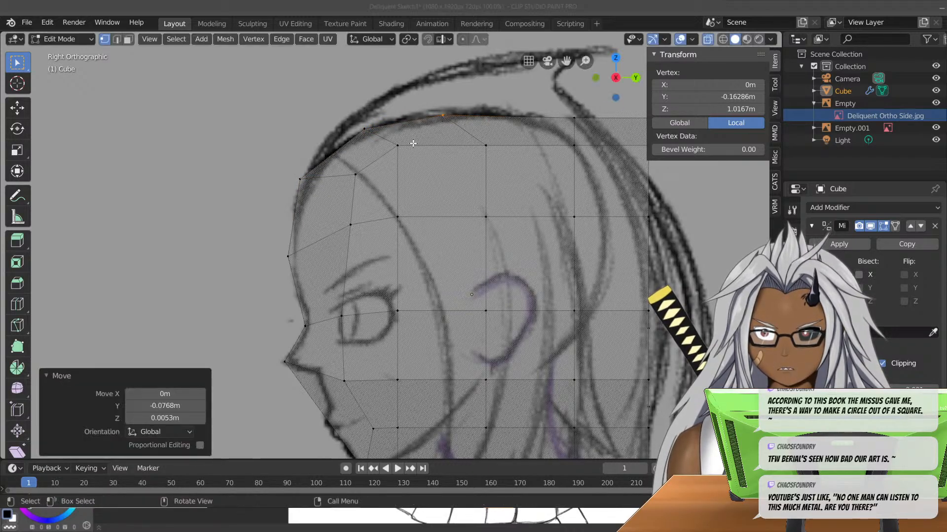
{"action": "left_click", "coordinate": [409, 148]}
{"action": "left_click", "coordinate": [401, 147]}
{"action": "key", "text": "g"}
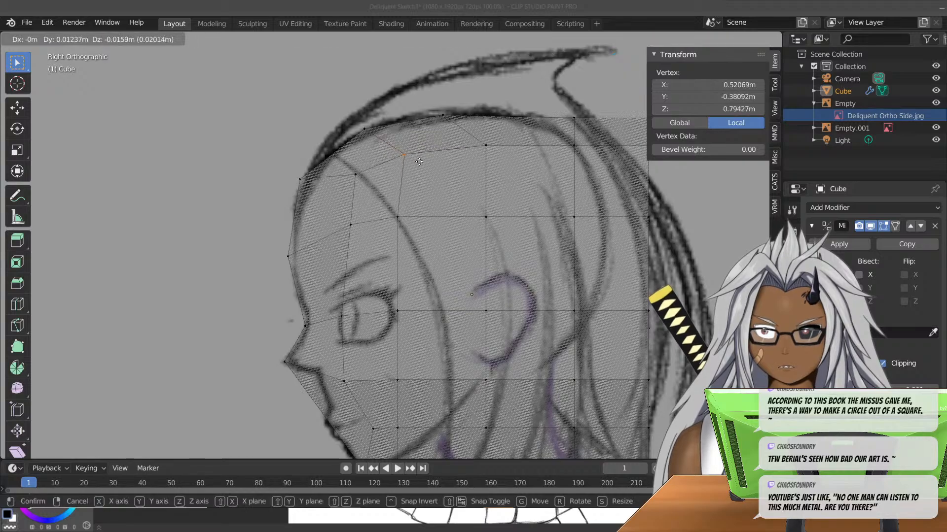
{"action": "left_click", "coordinate": [413, 163]}
{"action": "left_click", "coordinate": [398, 218]}
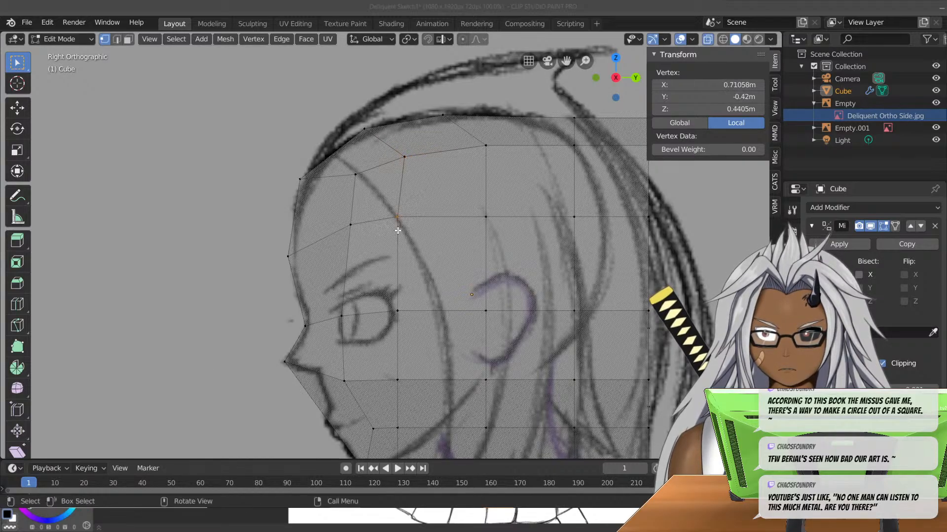
{"action": "key", "text": "g"}
{"action": "right_click", "coordinate": [402, 230]}
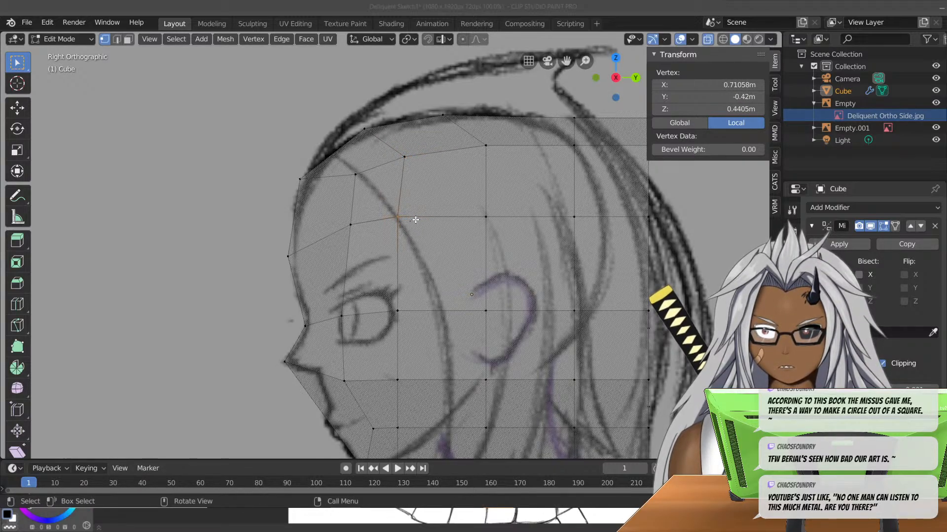
{"action": "key", "text": "ctrl+z"}
{"action": "key", "text": "ctrl+z"}
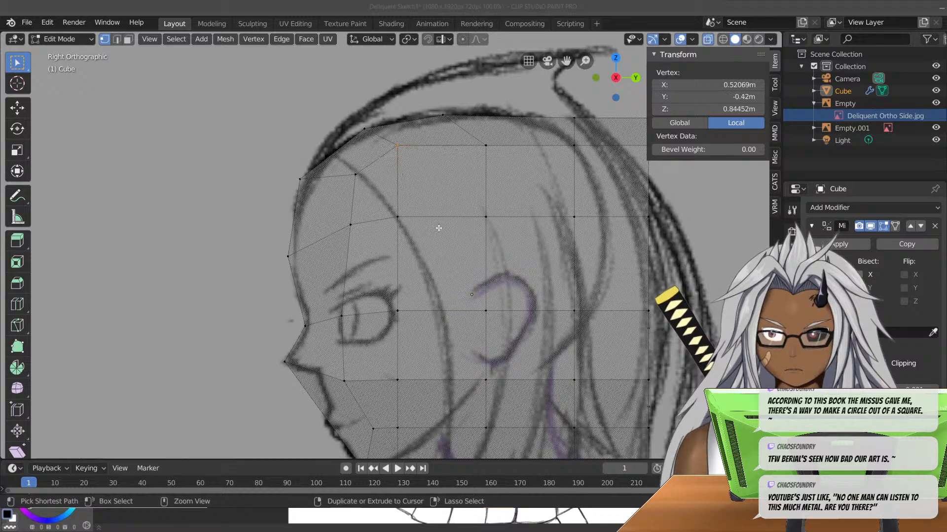
- Examine the head mesh from an angled view and compare its outline with the front reference sketch
{"action": "middle_click_drag", "start_coordinate": [387, 269], "coordinate": [392, 299]}
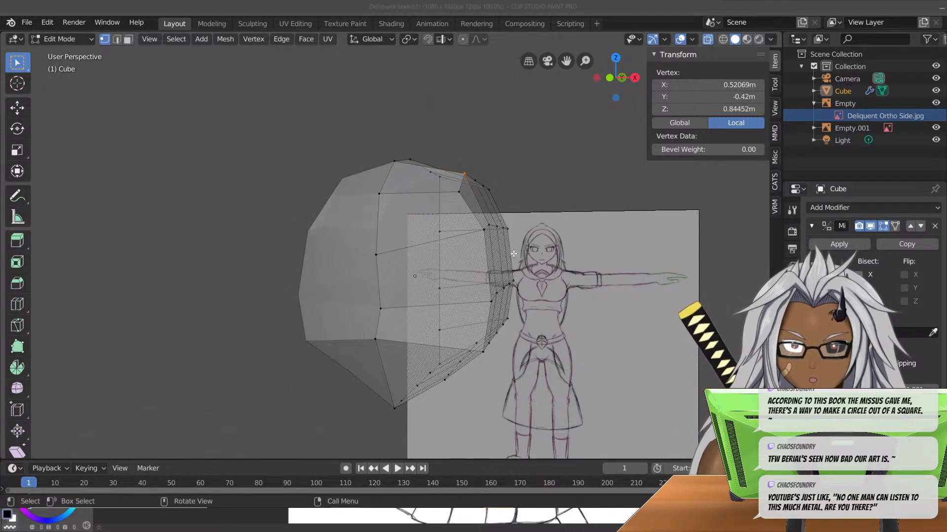
{"action": "key", "text": "KP_3"}
{"action": "key", "text": "KP_1"}
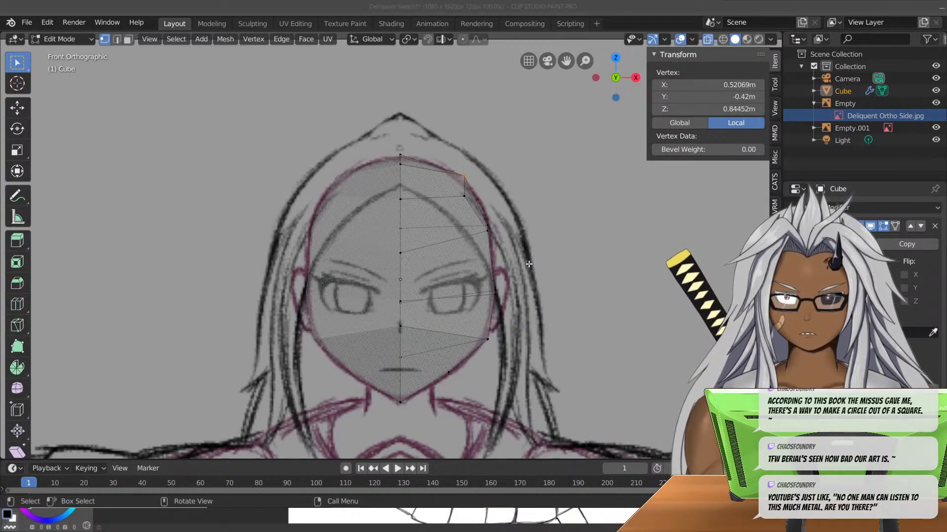
{"action": "scroll", "coordinate": [496, 336], "scroll_direction": "up", "scroll_amount": 3}
{"action": "middle_click_drag", "start_coordinate": [498, 335], "coordinate": [443, 183], "text": "shift"}
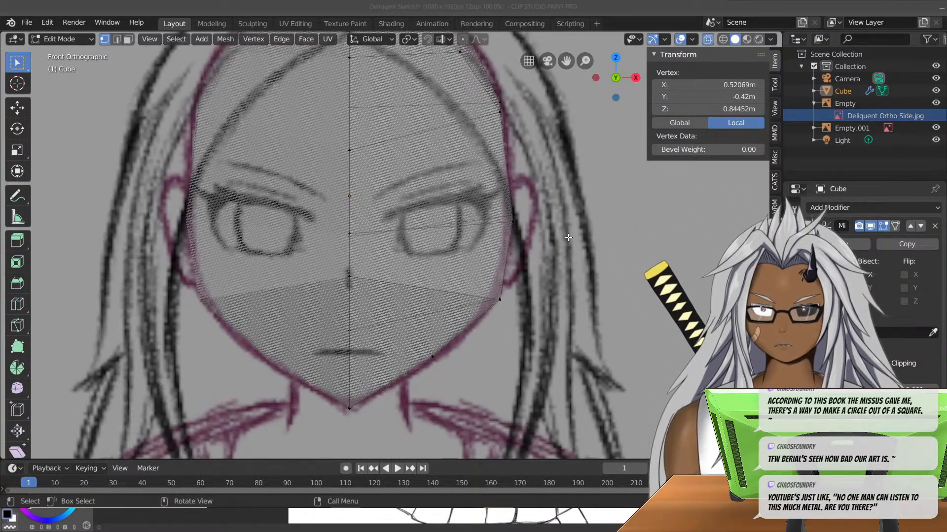
{"action": "scroll", "coordinate": [485, 146], "scroll_direction": "down", "scroll_amount": 3}
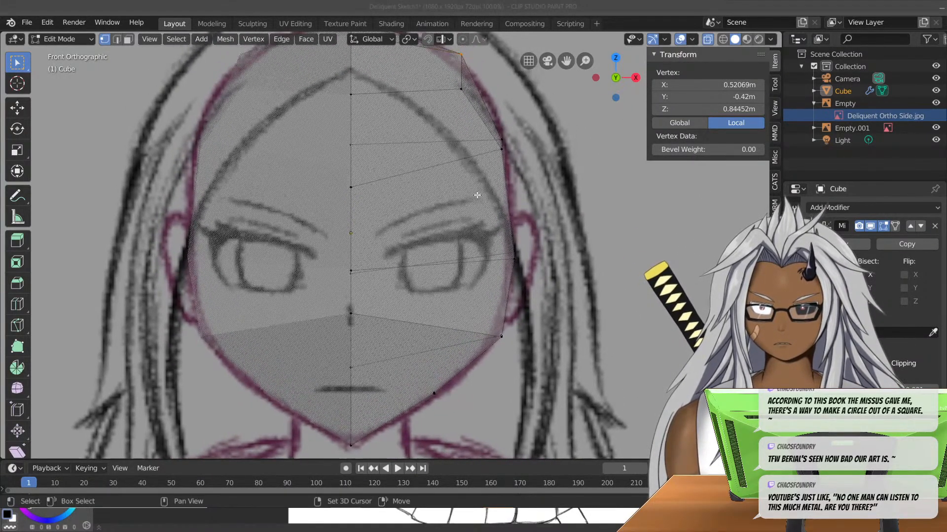
{"action": "middle_click_drag", "start_coordinate": [442, 97], "coordinate": [460, 181]}
{"action": "key", "text": "KP_1"}
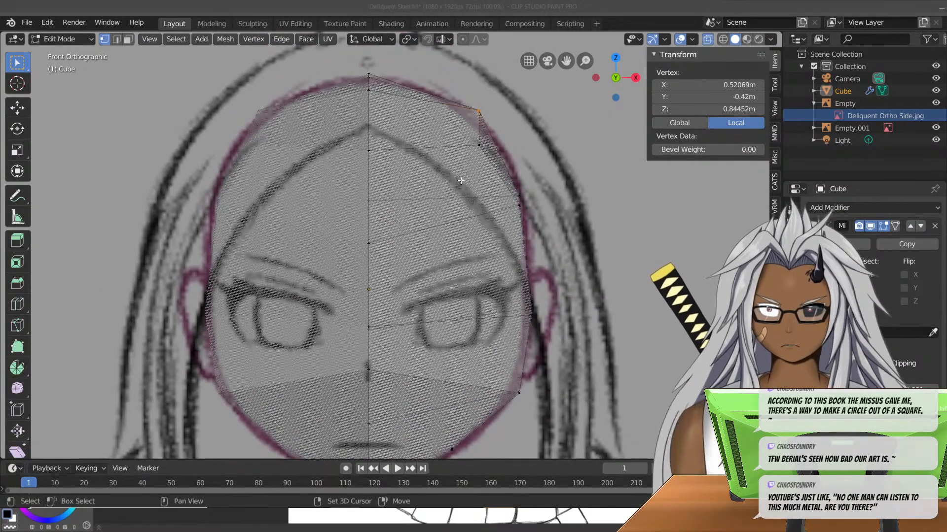
- Select the front outer edge path from upper forehead to cheek and move it about 0.032 m inward and 0.003 m down
{"action": "left_click", "coordinate": [478, 146]}
{"action": "middle_click_drag", "start_coordinate": [523, 219], "coordinate": [500, 133], "text": "shift"}
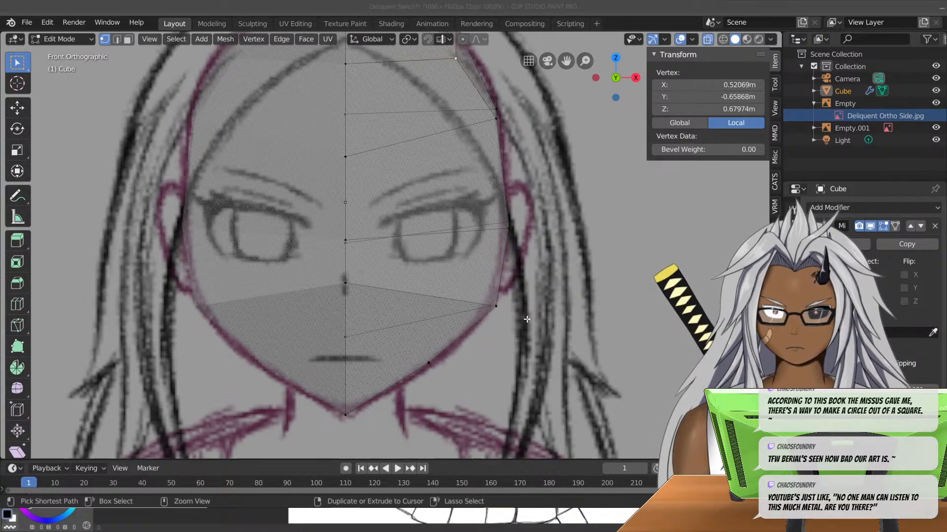
{"action": "left_click", "coordinate": [498, 306], "text": "ctrl"}
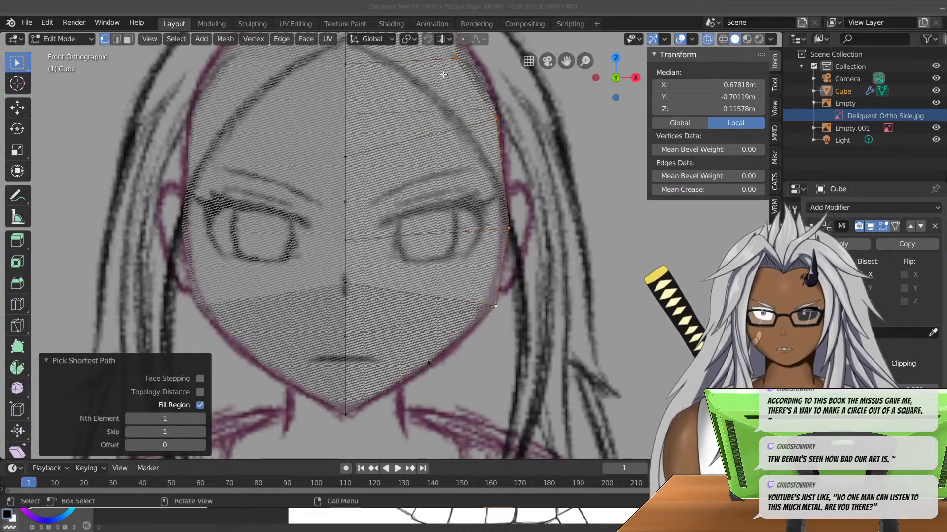
{"action": "middle_click_drag", "start_coordinate": [529, 182], "coordinate": [548, 225]}
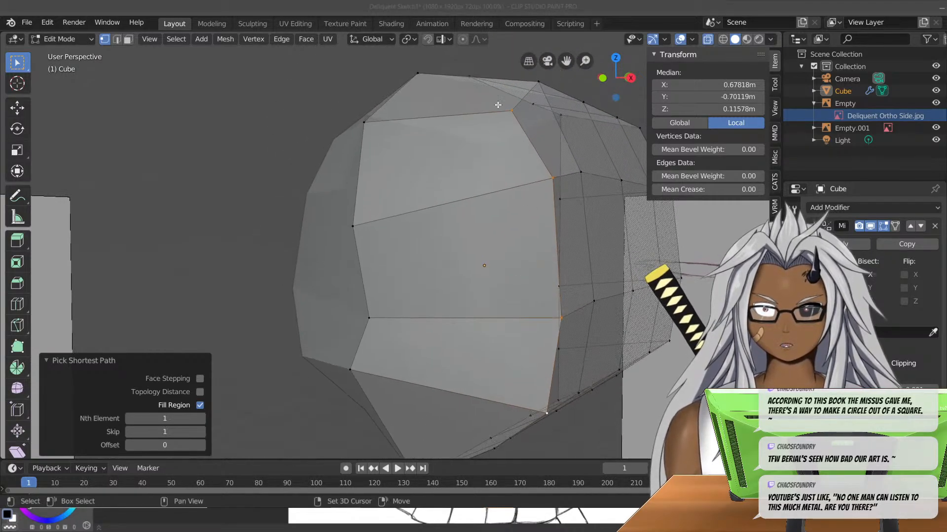
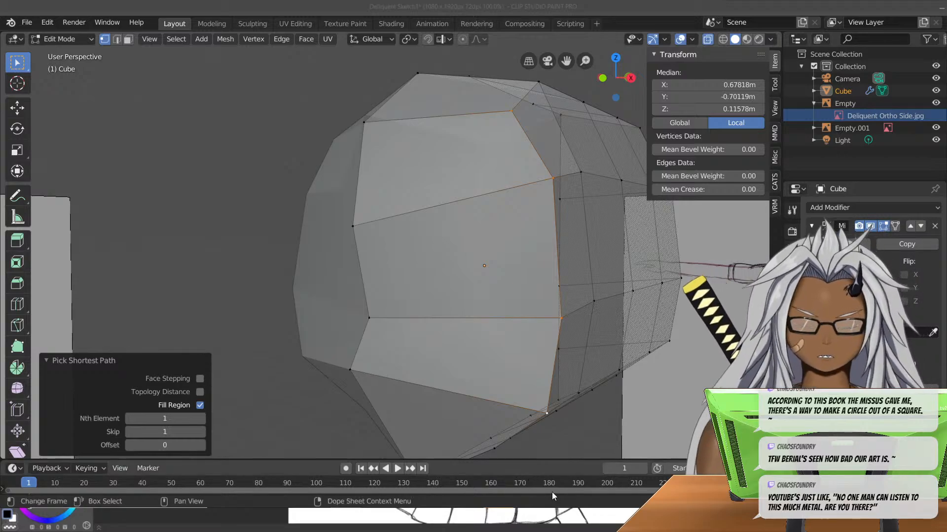
{"action": "mouse_move", "coordinate": [620, 522]}
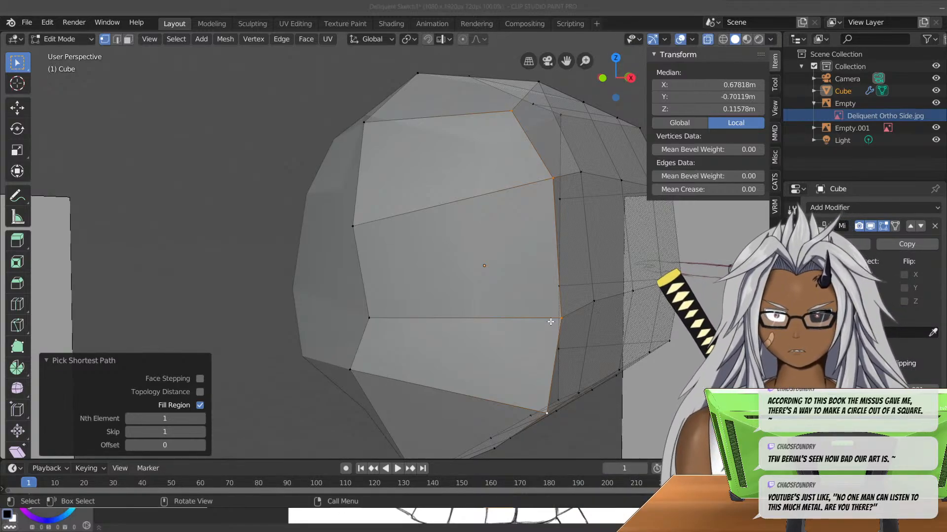
{"action": "key", "text": "KP_1"}
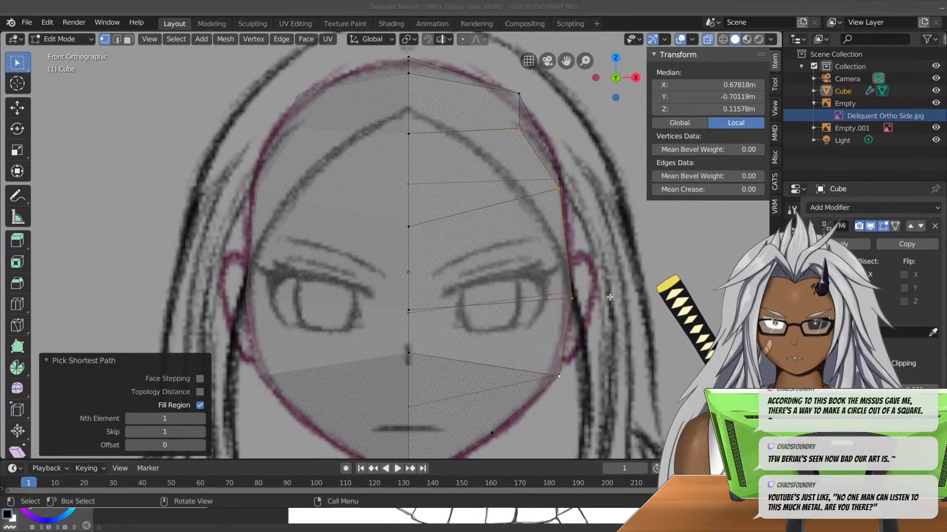
{"action": "key", "text": "g"}
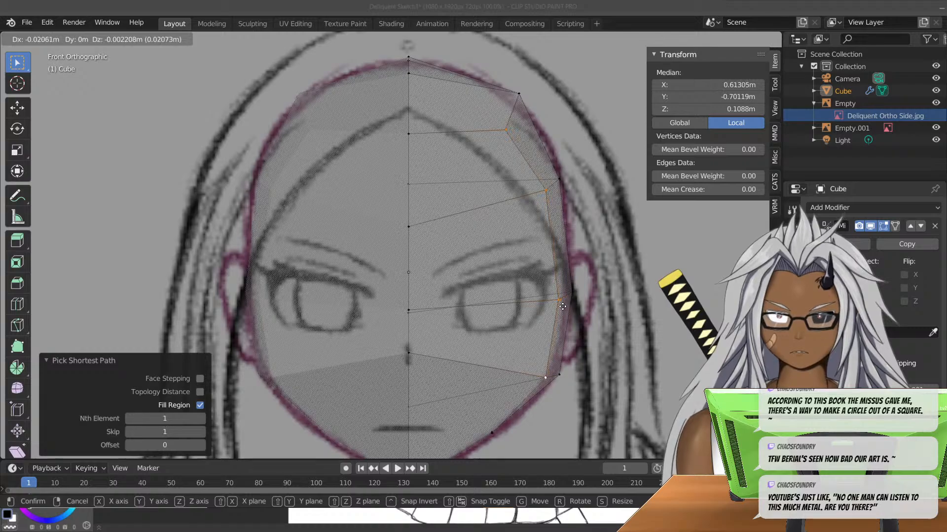
{"action": "left_click", "coordinate": [551, 316]}
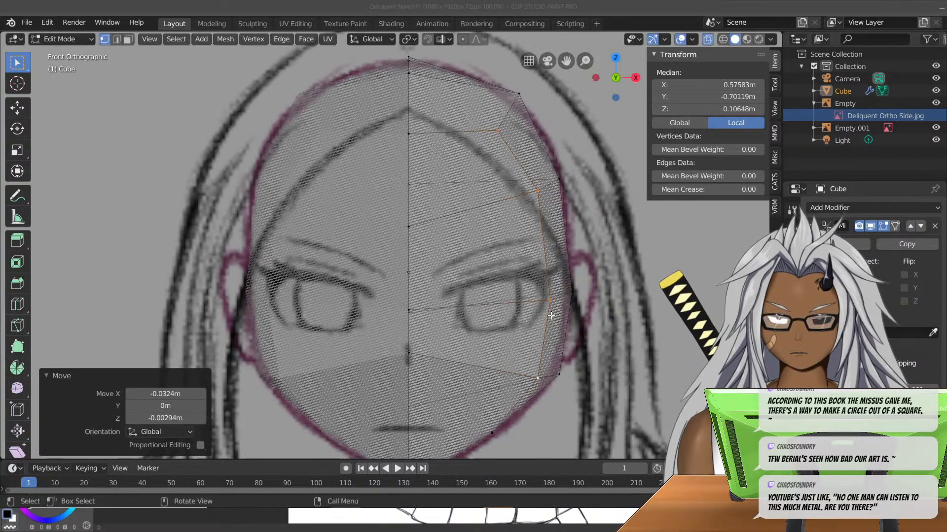
{"action": "middle_click_drag", "start_coordinate": [541, 371], "coordinate": [526, 279], "text": "shift"}
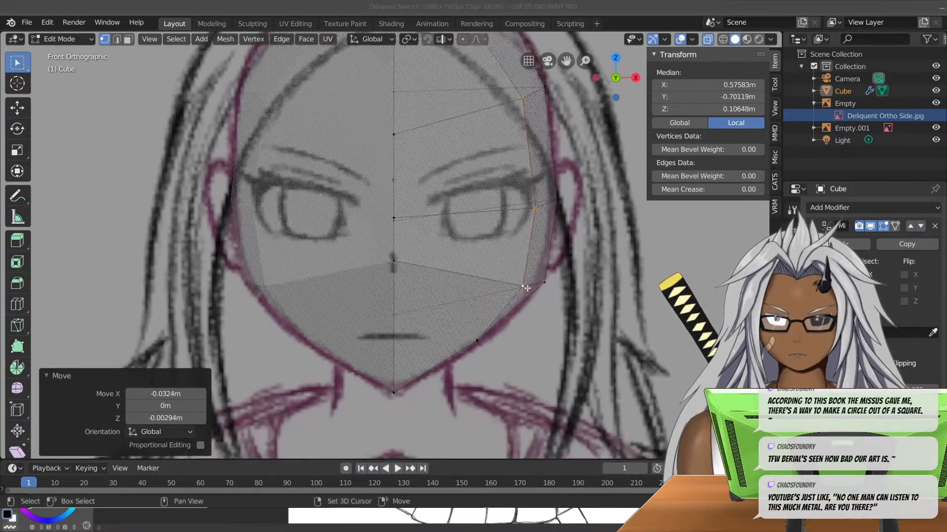
{"action": "left_click", "coordinate": [477, 341]}
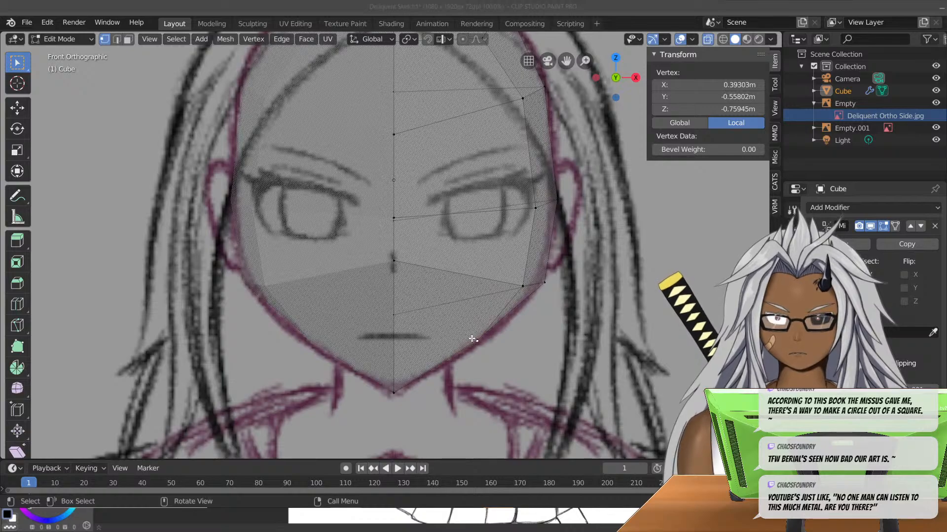
{"action": "key", "text": "g"}
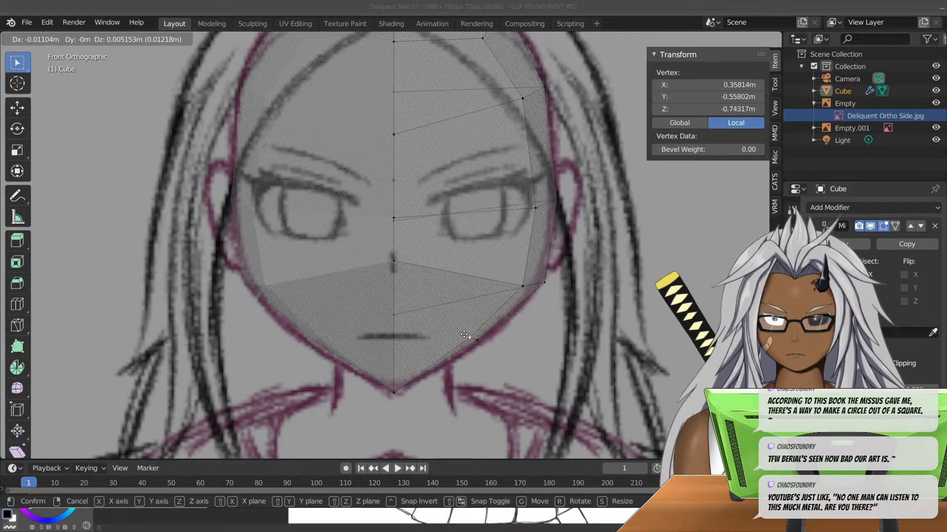
{"action": "left_click", "coordinate": [465, 335]}
- Examine the lower jaw vertices from angled, side and front views
{"action": "middle_click_drag", "start_coordinate": [491, 348], "coordinate": [522, 364]}
{"action": "left_click", "coordinate": [498, 340]}
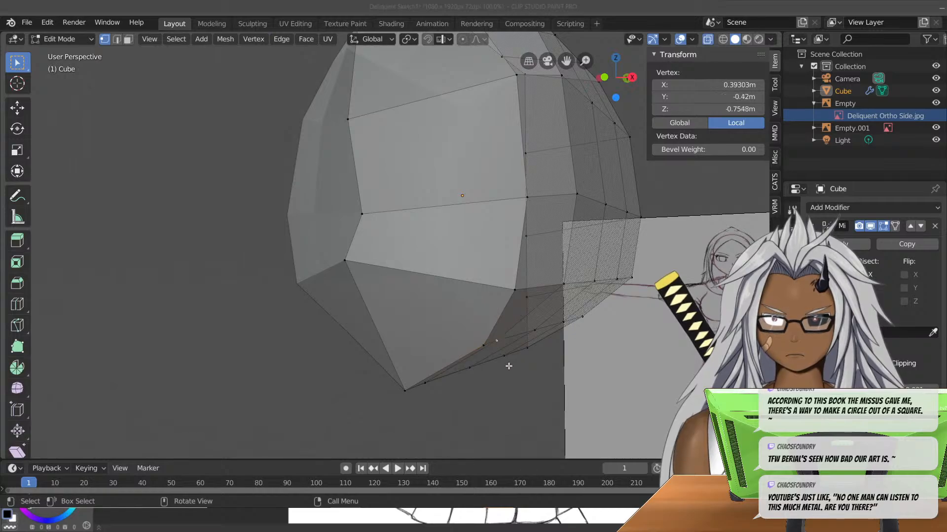
{"action": "key", "text": "KP_3"}
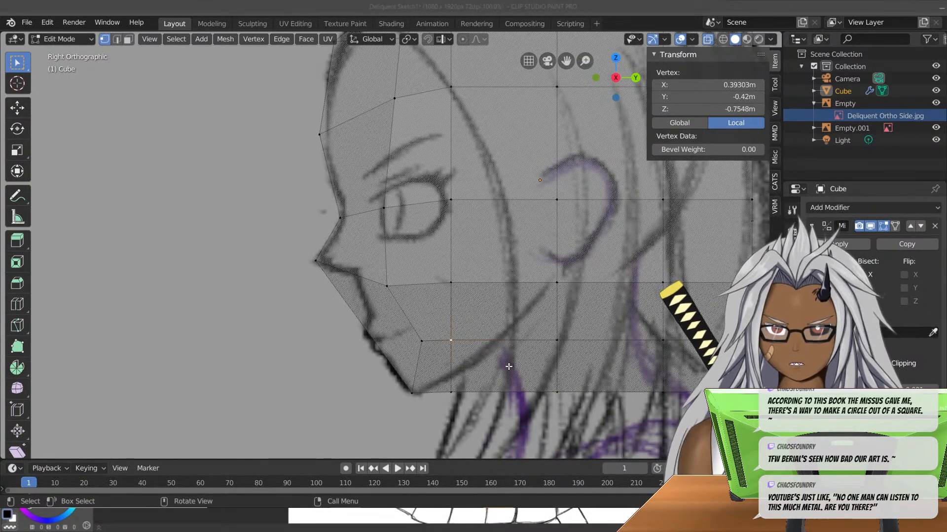
{"action": "key", "text": "KP_1"}
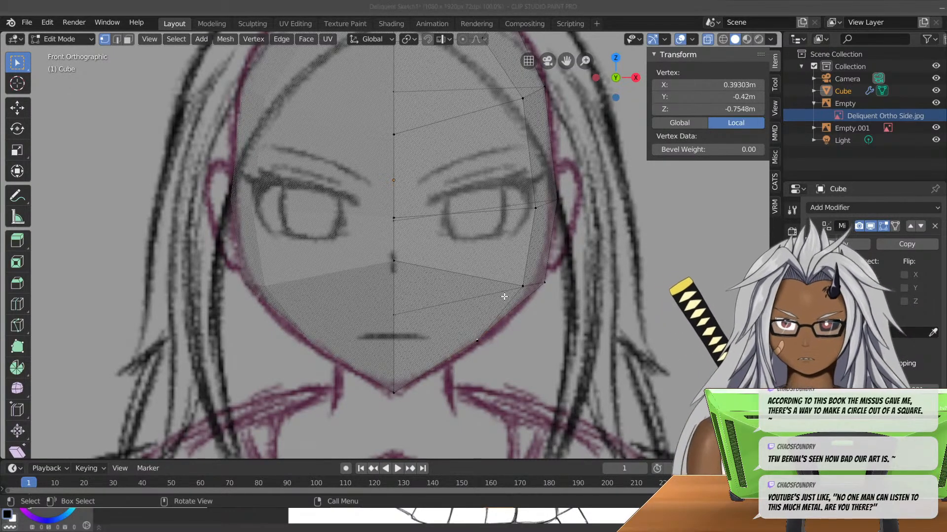
{"action": "mouse_move", "coordinate": [494, 218]}
{"action": "middle_mouse_down"}
{"action": "mouse_move", "coordinate": [465, 210]}
{"action": "mouse_move", "coordinate": [478, 215]}
{"action": "middle_mouse_up"}
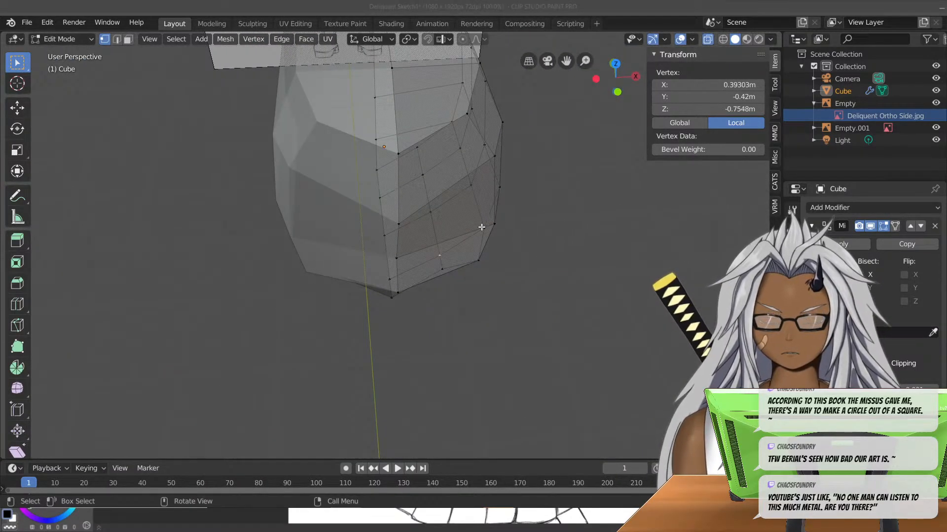
- In the top view, select all vertices of the front face section and move them about 0.028 m inward along X
{"action": "key", "text": "KP_7"}
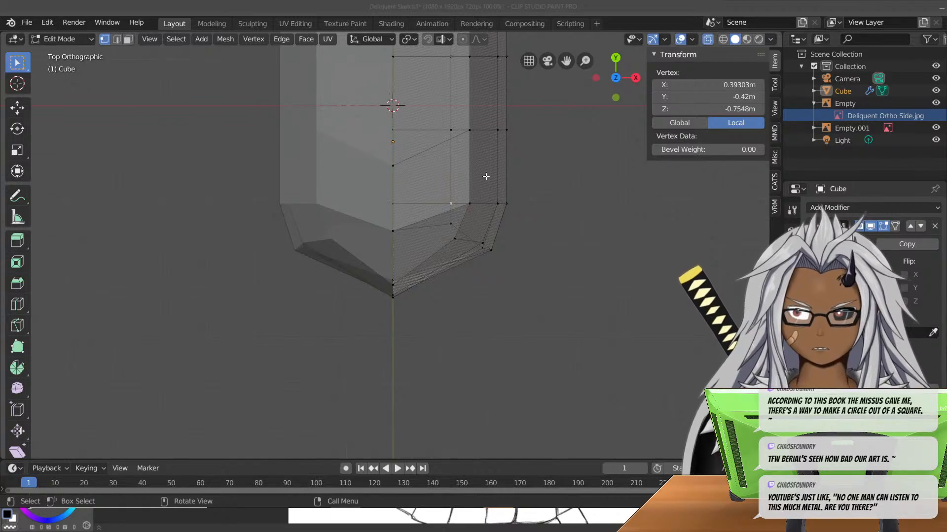
{"action": "middle_click_drag", "start_coordinate": [488, 166], "coordinate": [497, 244], "text": "shift"}
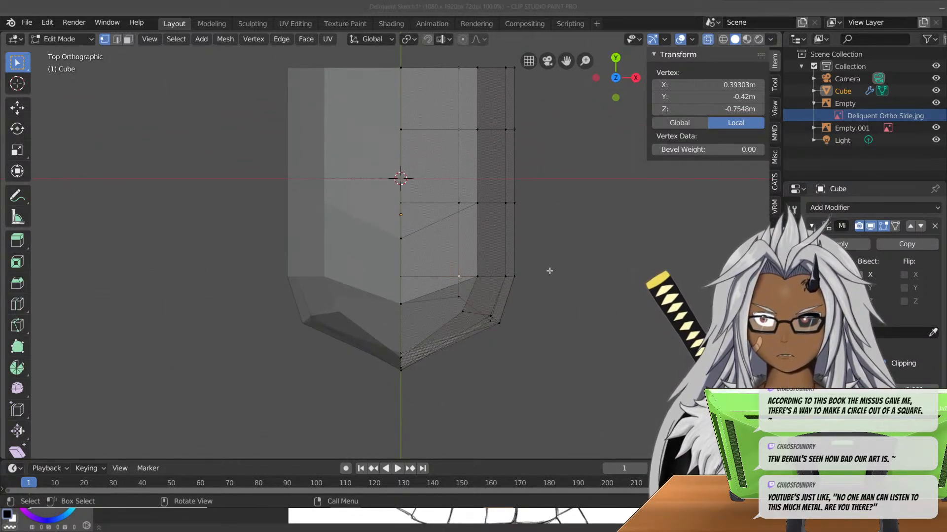
{"action": "left_click_drag", "start_coordinate": [540, 257], "coordinate": [362, 399]}
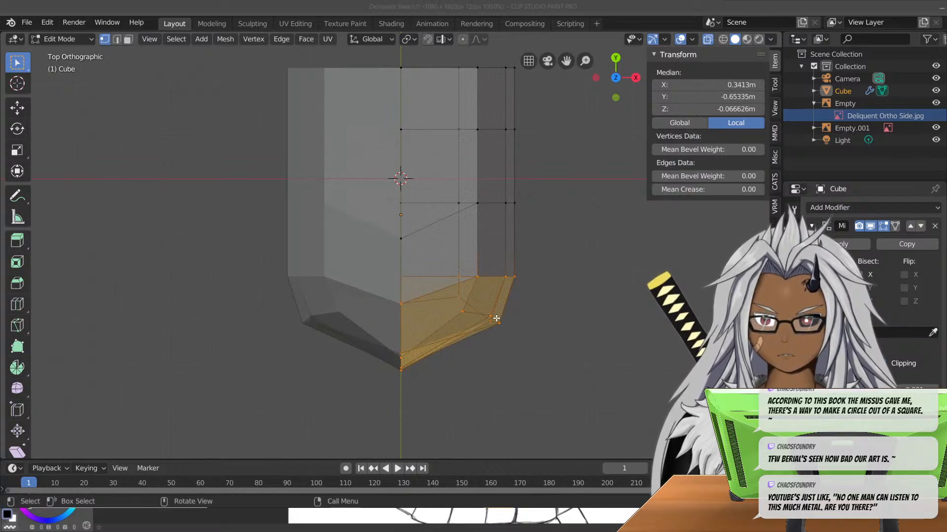
{"action": "key", "text": "g"}
{"action": "key", "text": "y"}
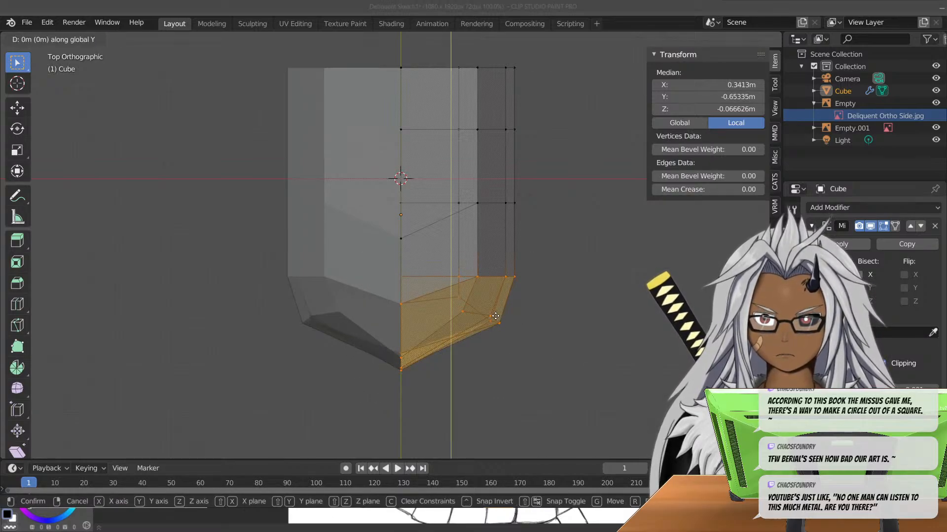
{"action": "key", "text": "x"}
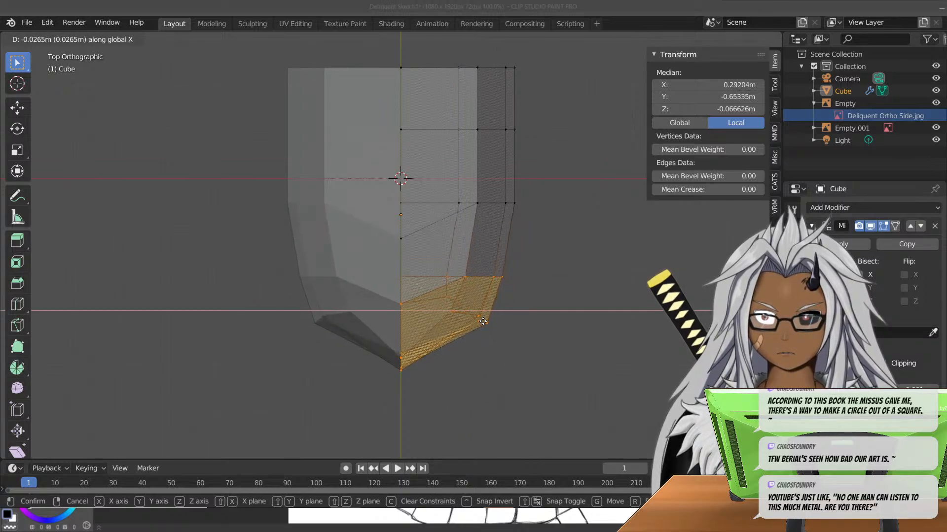
{"action": "left_click", "coordinate": [487, 335]}
{"action": "mouse_move", "coordinate": [488, 344]}
{"action": "middle_mouse_down"}
{"action": "mouse_move", "coordinate": [466, 294]}
{"action": "mouse_move", "coordinate": [531, 245]}
{"action": "mouse_move", "coordinate": [469, 274]}
{"action": "mouse_move", "coordinate": [487, 336]}
{"action": "mouse_move", "coordinate": [338, 212]}
{"action": "mouse_move", "coordinate": [375, 195]}
{"action": "middle_mouse_up"}
- In the front view, select the four side vertices behind the face from upper head to cheek and move them about 0.015 m outward along X
{"action": "key", "text": "KP_1"}
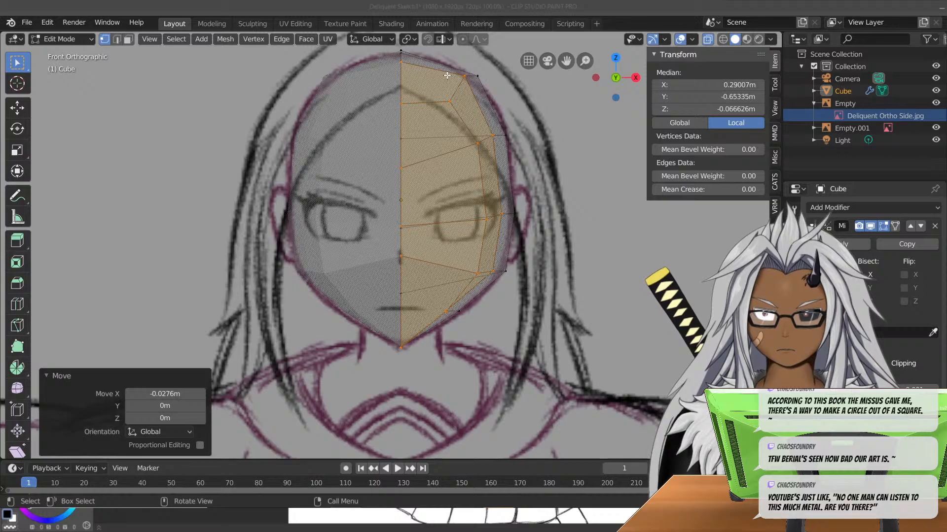
{"action": "left_click", "coordinate": [464, 76]}
{"action": "left_click", "coordinate": [493, 135], "text": "shift"}
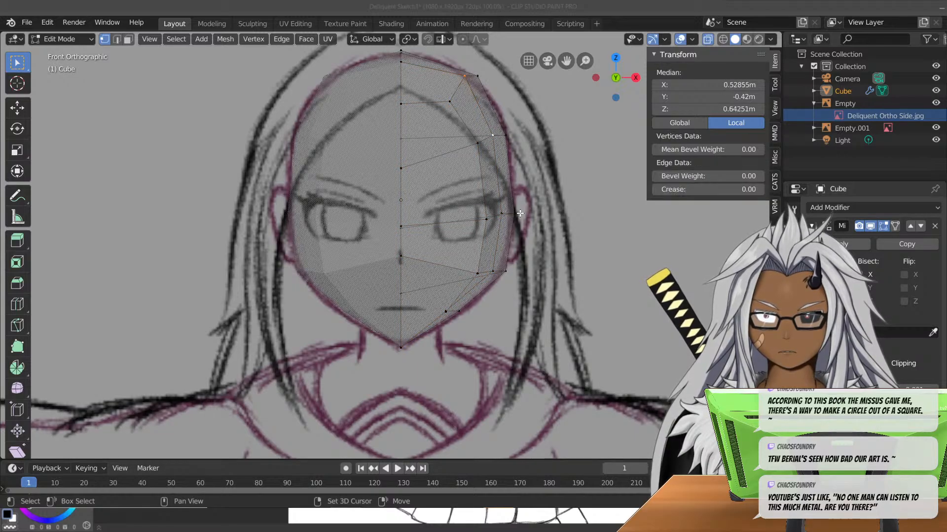
{"action": "left_click", "coordinate": [502, 215], "text": "shift"}
{"action": "left_click", "coordinate": [490, 273], "text": "shift"}
{"action": "middle_click_drag", "start_coordinate": [490, 273], "coordinate": [441, 304]}
{"action": "left_click", "coordinate": [440, 304], "text": "shift"}
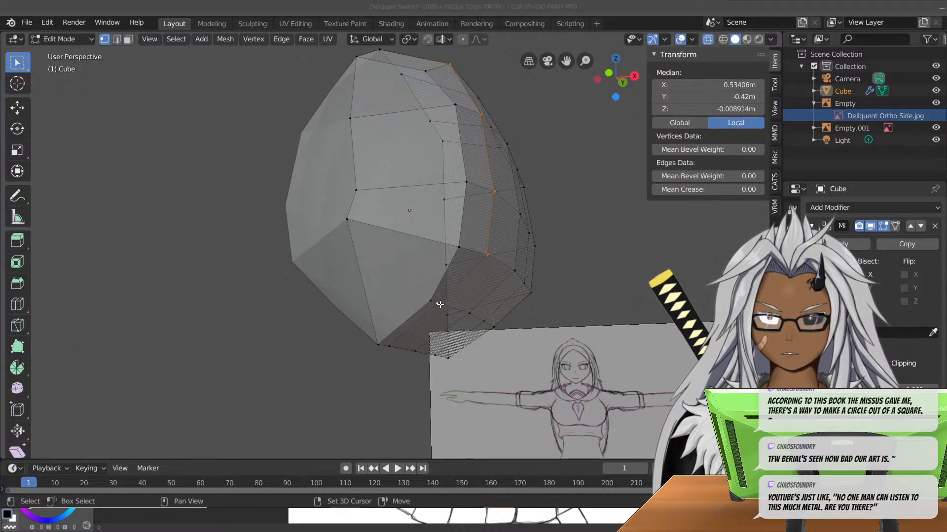
{"action": "key", "text": "ctrl+z"}
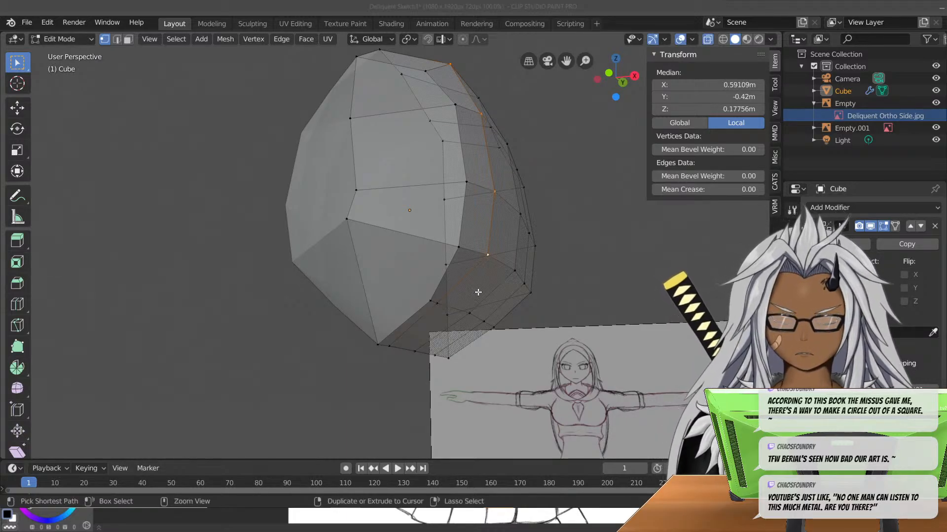
{"action": "key", "text": "KP_1"}
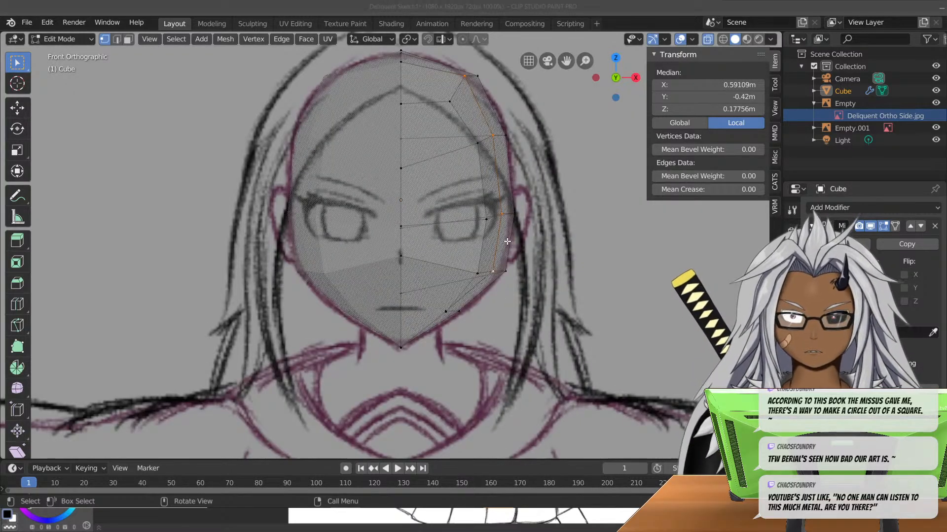
{"action": "key", "text": "g"}
{"action": "key", "text": "x"}
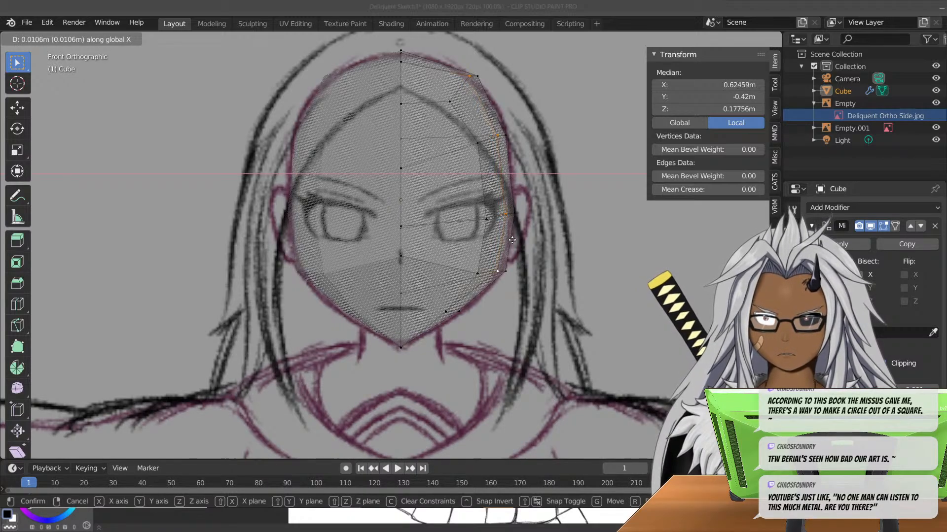
{"action": "left_click", "coordinate": [515, 241]}
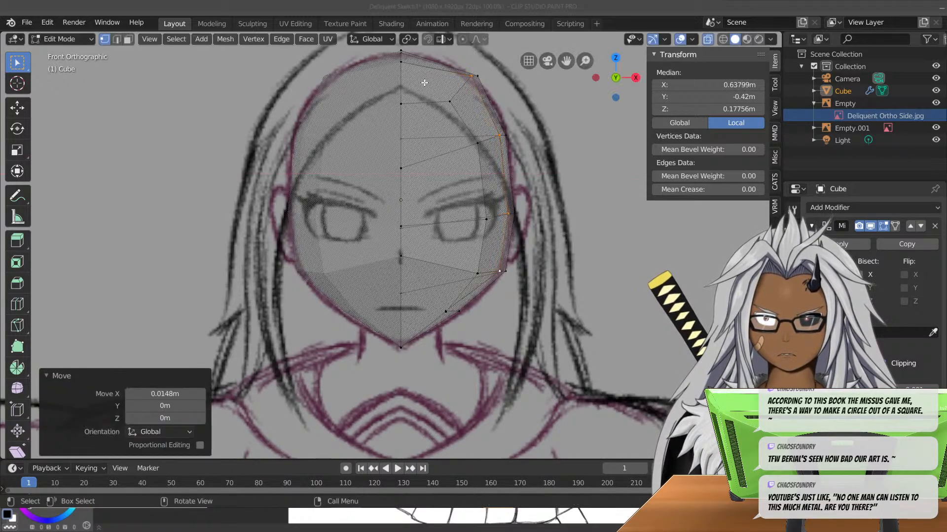
- Select the front face's outer vertex path from forehead to cheek and move it about 0.03 m outward along X
{"action": "left_click", "coordinate": [449, 100]}
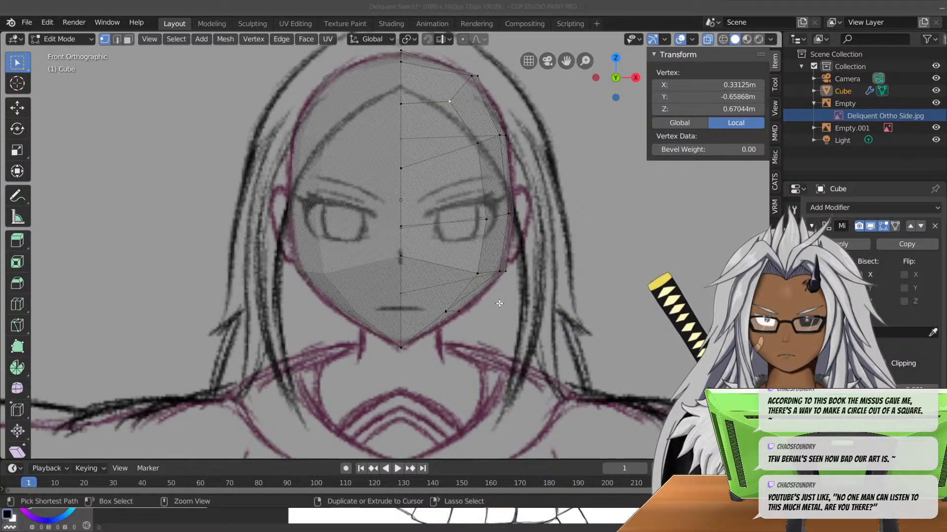
{"action": "left_click", "coordinate": [474, 296], "text": "alt"}
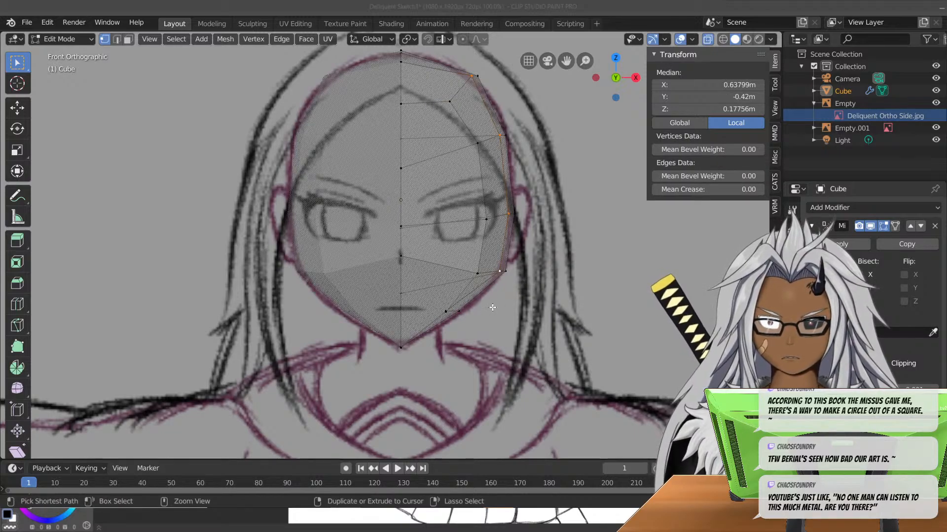
{"action": "key", "text": "ctrl+z"}
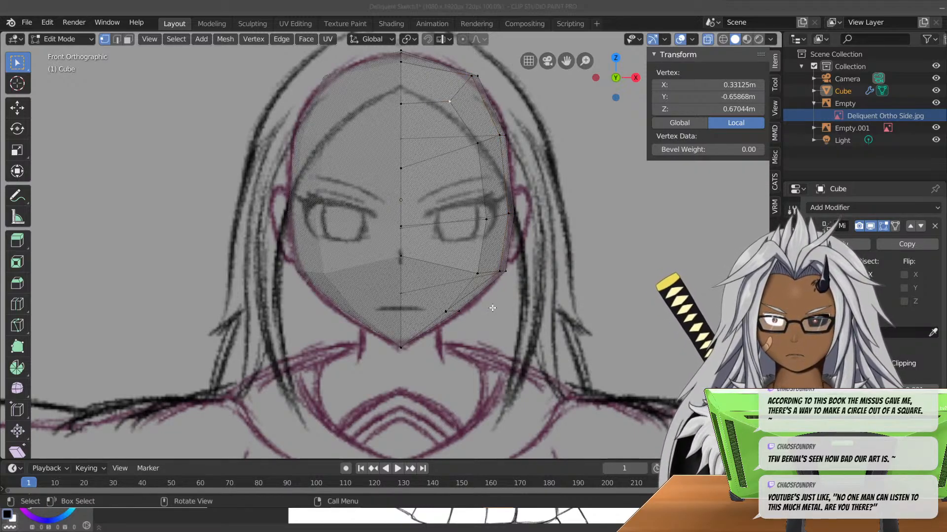
{"action": "left_click", "coordinate": [474, 274], "text": "ctrl"}
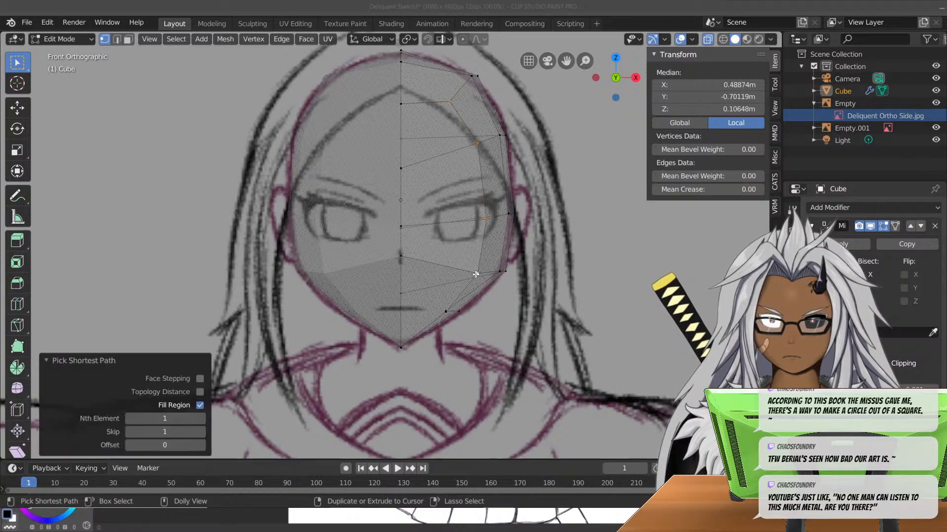
{"action": "key", "text": "g"}
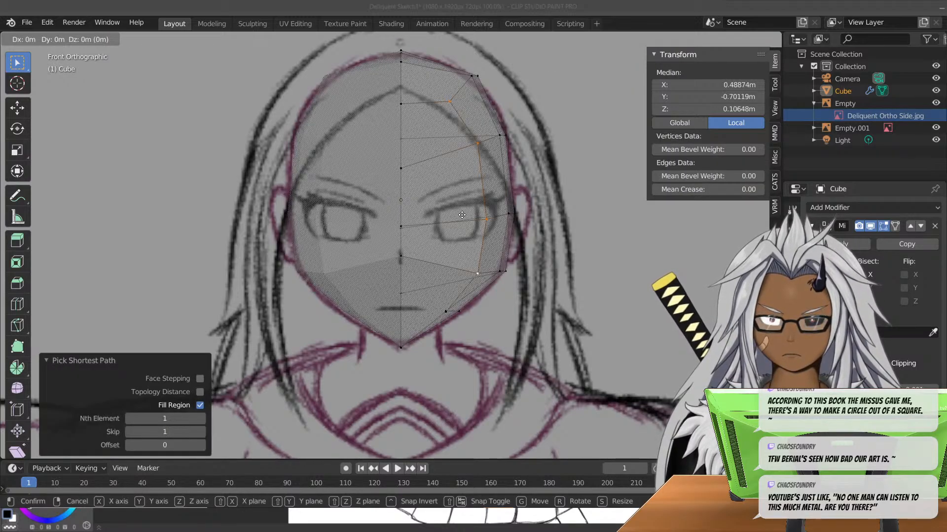
{"action": "key", "text": "y"}
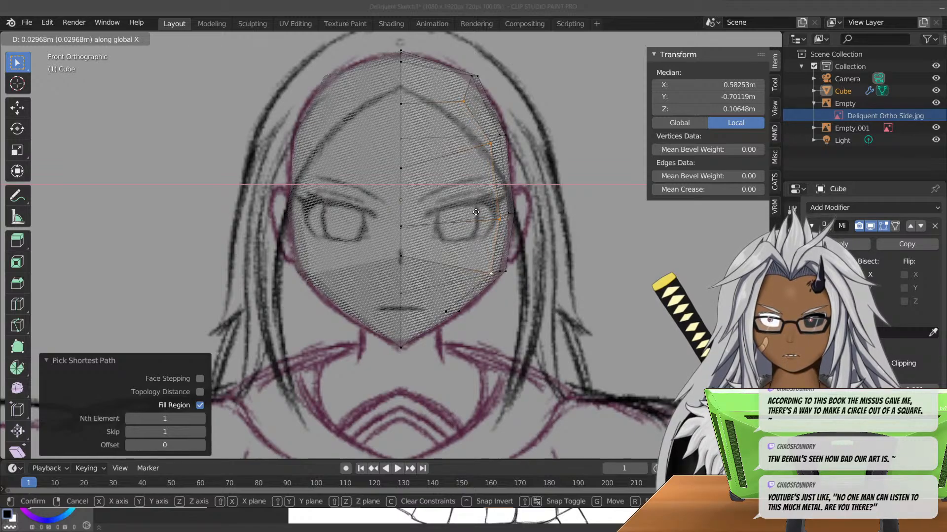
{"action": "left_click", "coordinate": [476, 213]}
- In the front view, raise the face section's forehead corner vertex about 0.024 m and nudge the vertex behind it about 0.006 m outward and 0.01 m down
{"action": "left_click", "coordinate": [466, 92]}
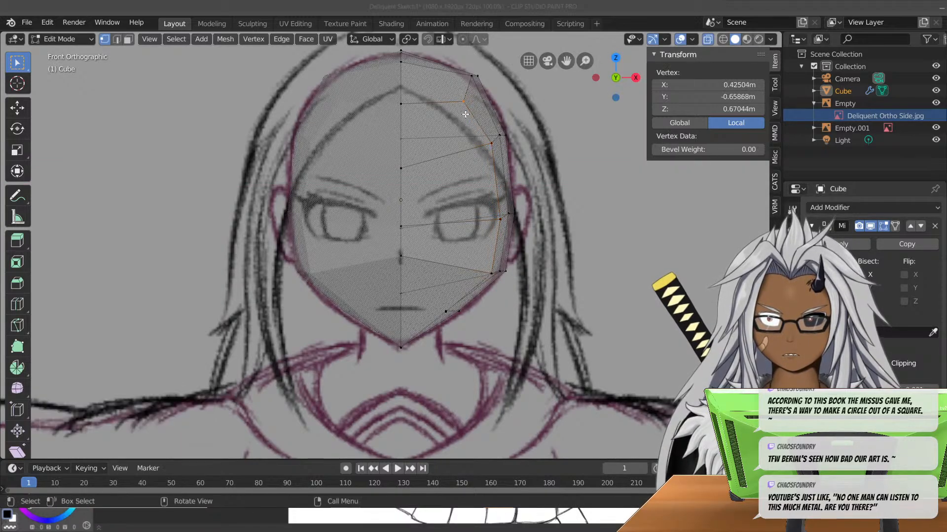
{"action": "key", "text": "g"}
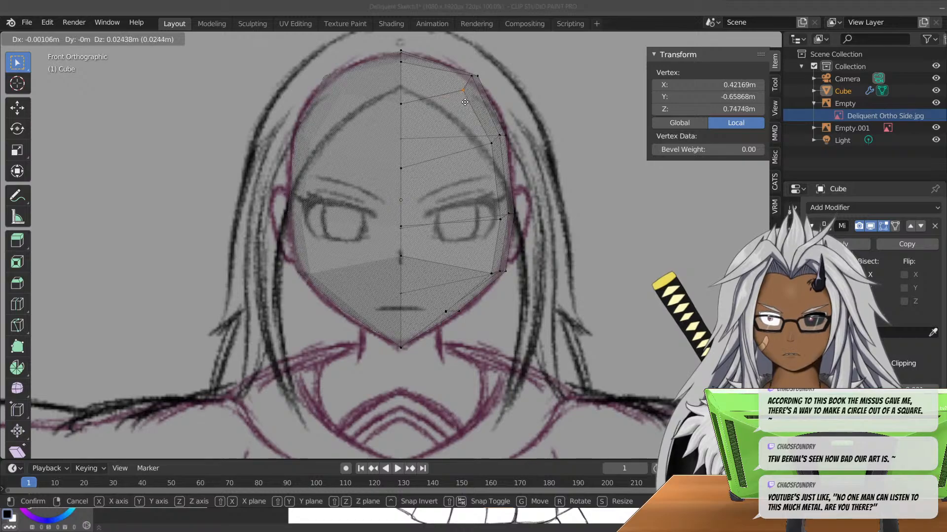
{"action": "left_click", "coordinate": [467, 102]}
{"action": "key", "text": "g"}
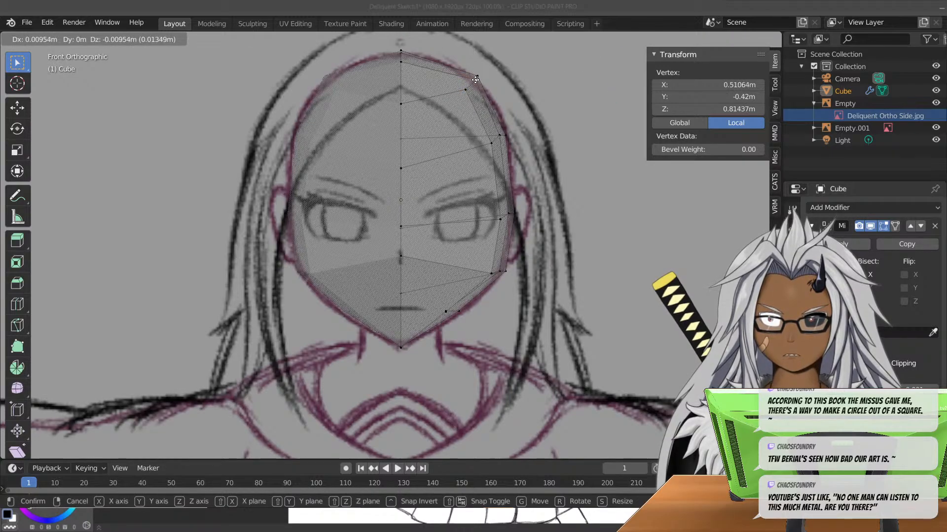
{"action": "left_click", "coordinate": [474, 79]}
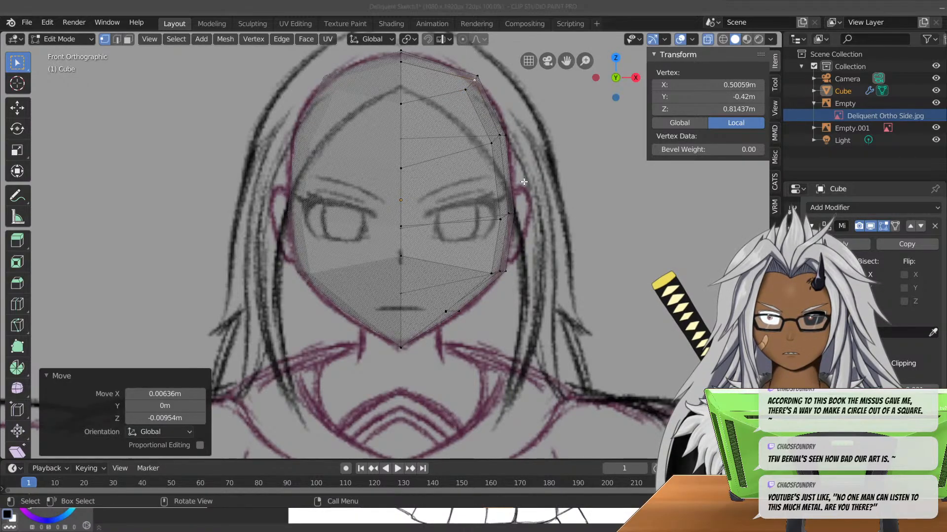
- Move the temple-side vertex behind the face about 0.004 m outward and 0.003 m down to follow the sketch outline
{"action": "left_click", "coordinate": [497, 134]}
{"action": "key", "text": "g"}
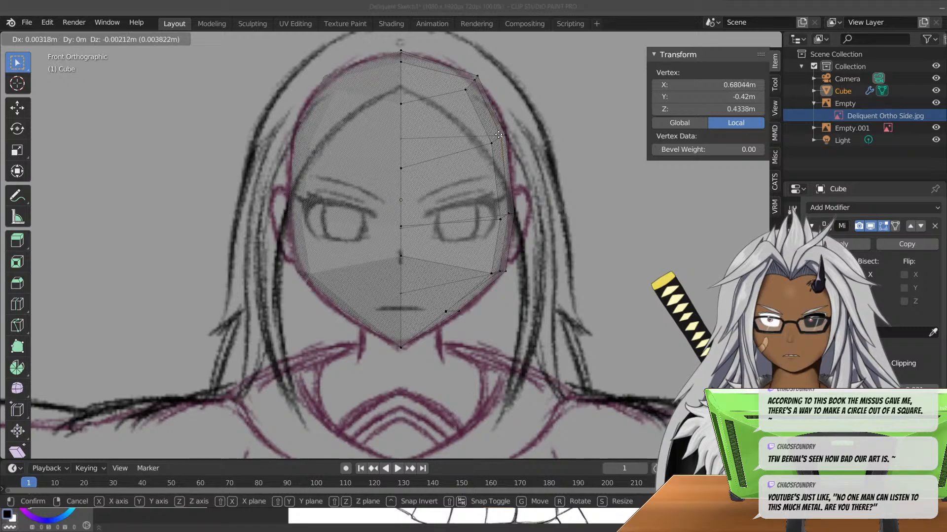
{"action": "left_click", "coordinate": [501, 136]}
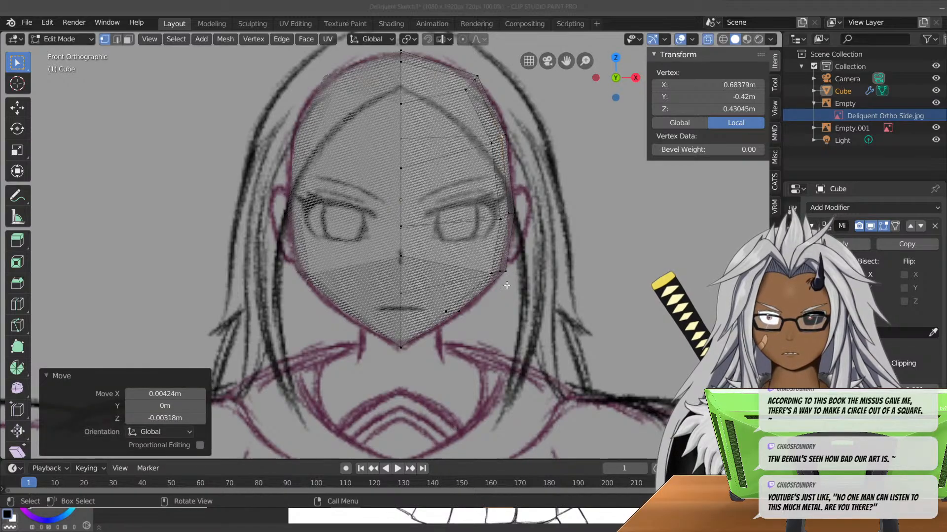
{"action": "mouse_move", "coordinate": [503, 323]}
{"action": "middle_mouse_down"}
{"action": "mouse_move", "coordinate": [457, 301]}
{"action": "mouse_move", "coordinate": [416, 313]}
{"action": "mouse_move", "coordinate": [461, 312]}
{"action": "mouse_move", "coordinate": [478, 324]}
{"action": "middle_mouse_up"}
{"action": "key", "text": "KP_1"}
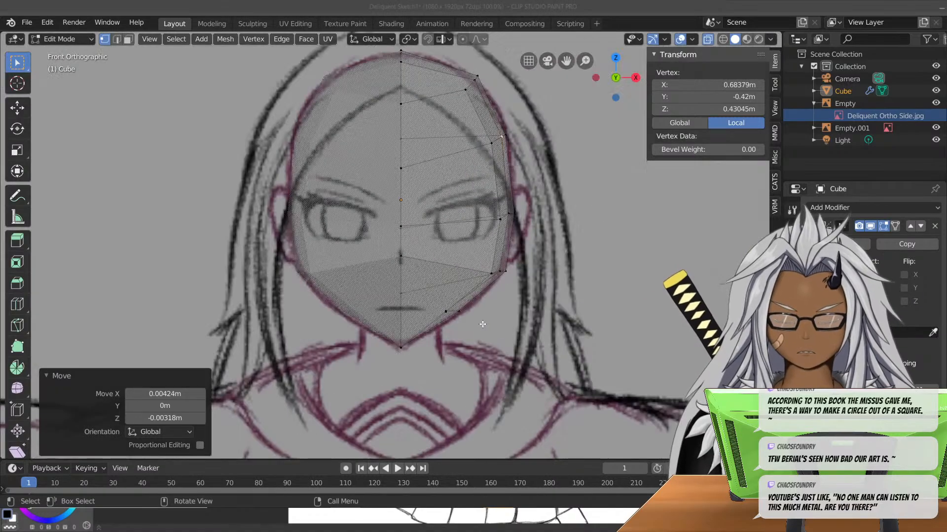
- Select the jaw vertex just behind the face front and move it about 0.018 m outward and 0.005 m down
{"action": "left_click", "coordinate": [445, 311]}
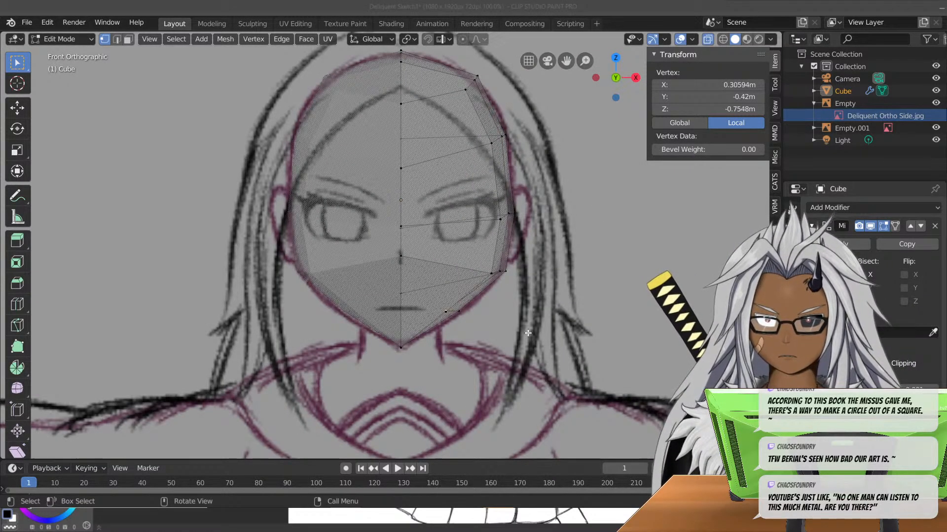
{"action": "middle_click_drag", "start_coordinate": [457, 321], "coordinate": [508, 329]}
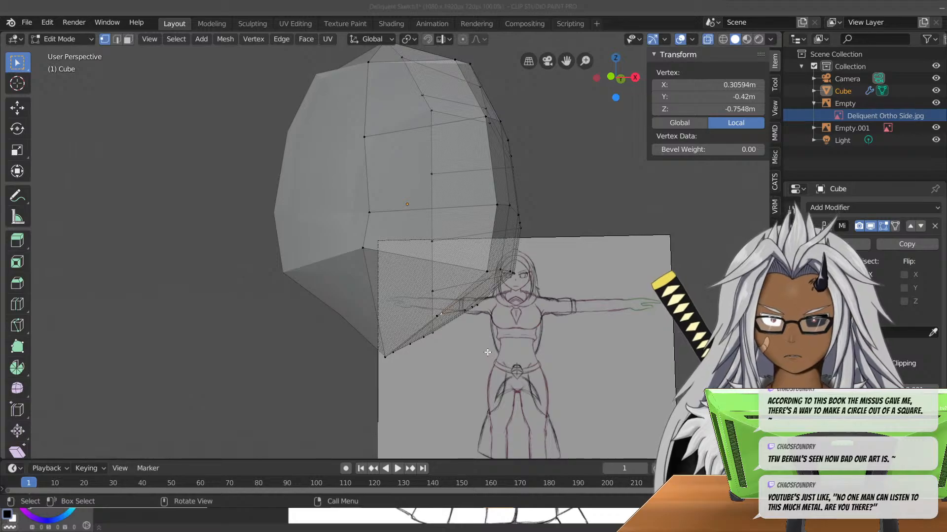
{"action": "key", "text": "KP_1"}
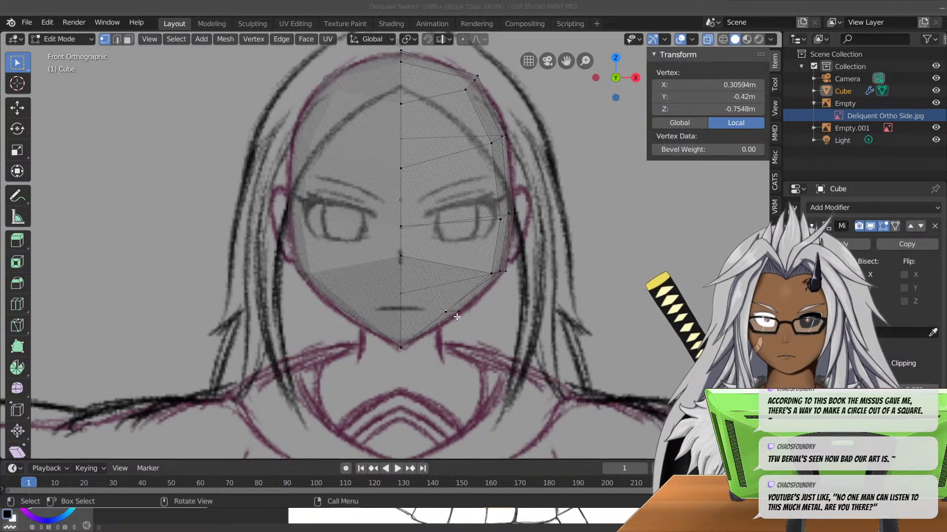
{"action": "key", "text": "g"}
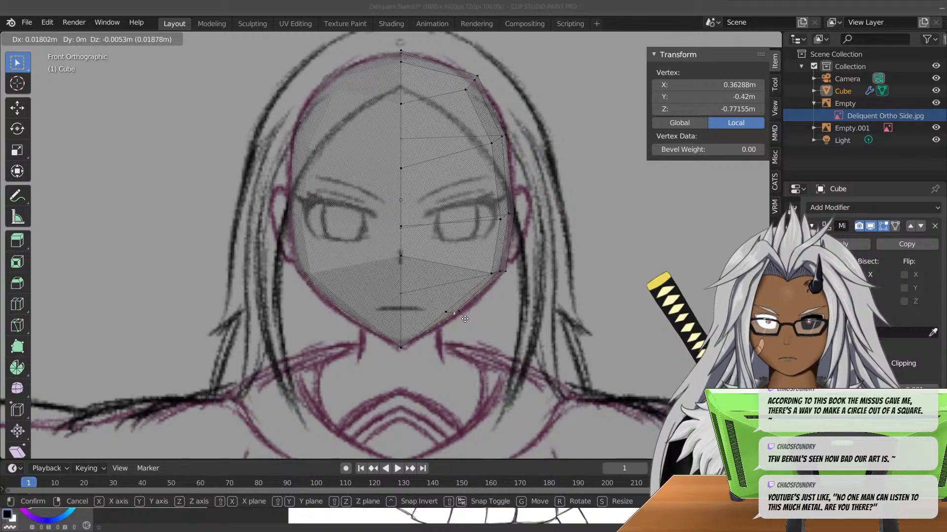
{"action": "left_click", "coordinate": [465, 319]}
- Move the frontmost jaw side vertex about 0.018 m outward and 0.012 m down onto the sketched jawline
{"action": "scroll", "coordinate": [468, 315], "scroll_direction": "up", "scroll_amount": 3}
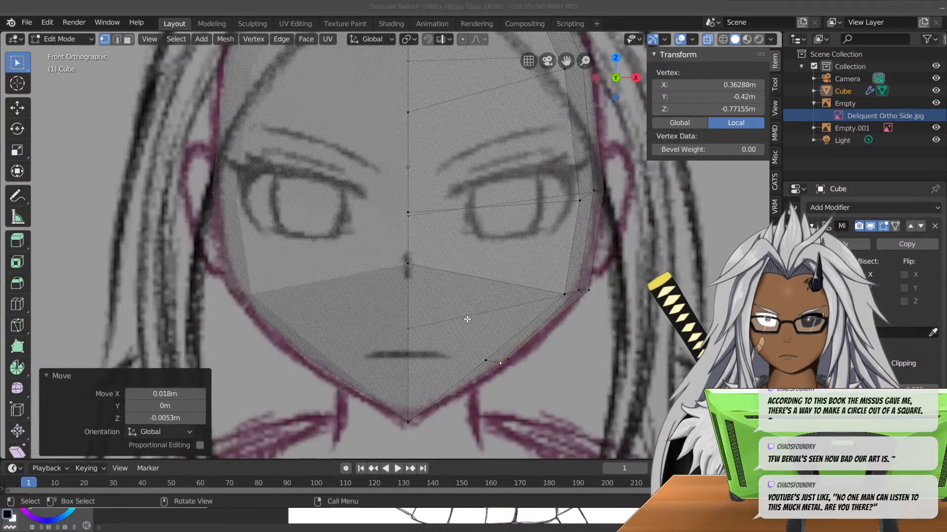
{"action": "middle_click_drag", "start_coordinate": [558, 356], "coordinate": [503, 283], "text": "shift"}
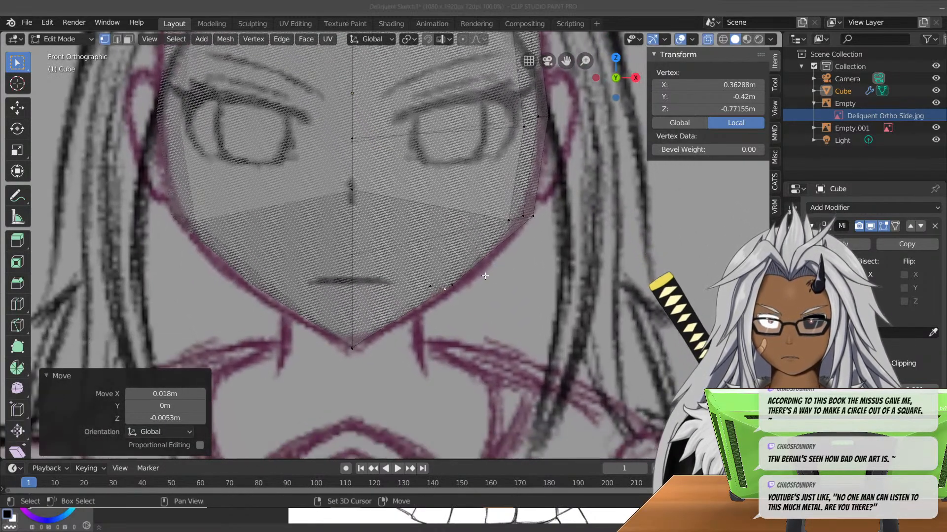
{"action": "left_click", "coordinate": [430, 284]}
{"action": "key", "text": "g"}
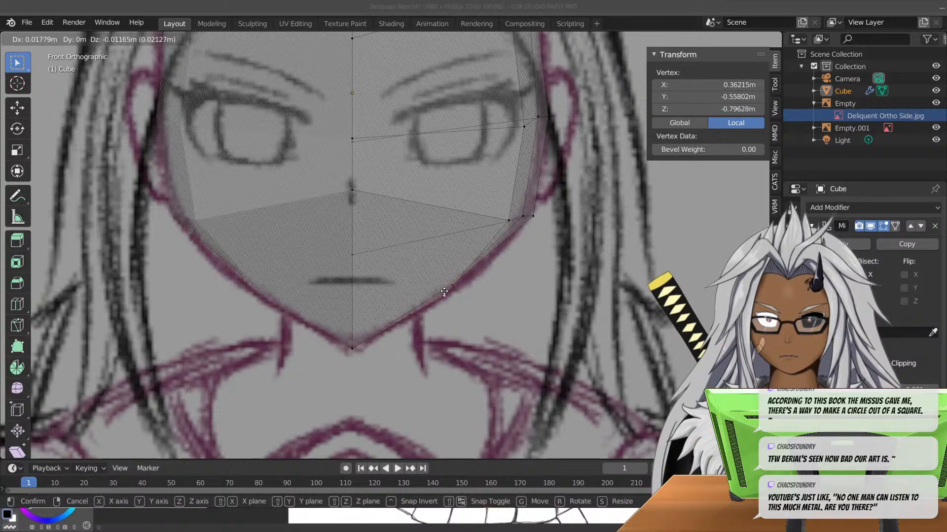
{"action": "left_click", "coordinate": [445, 293]}
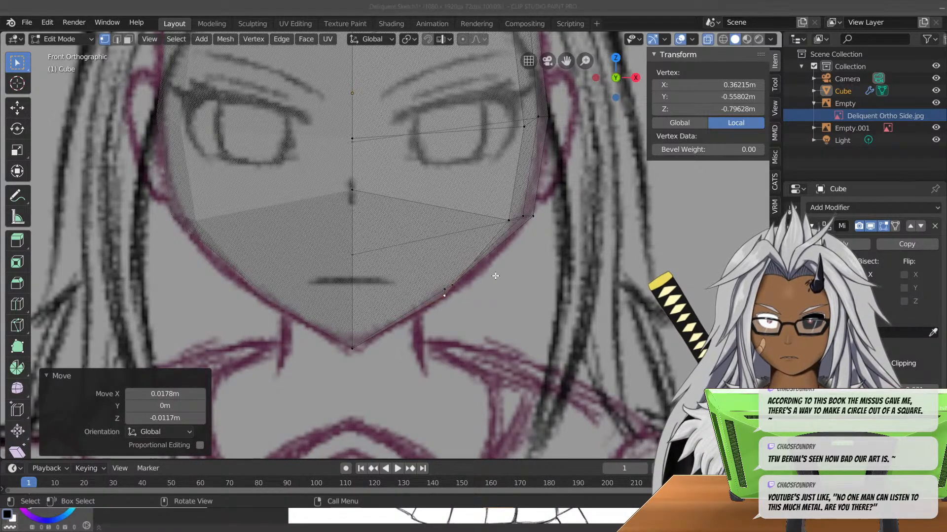
- Lower the cheek vertex just behind the face front by about 0.005 m
{"action": "left_click", "coordinate": [515, 218]}
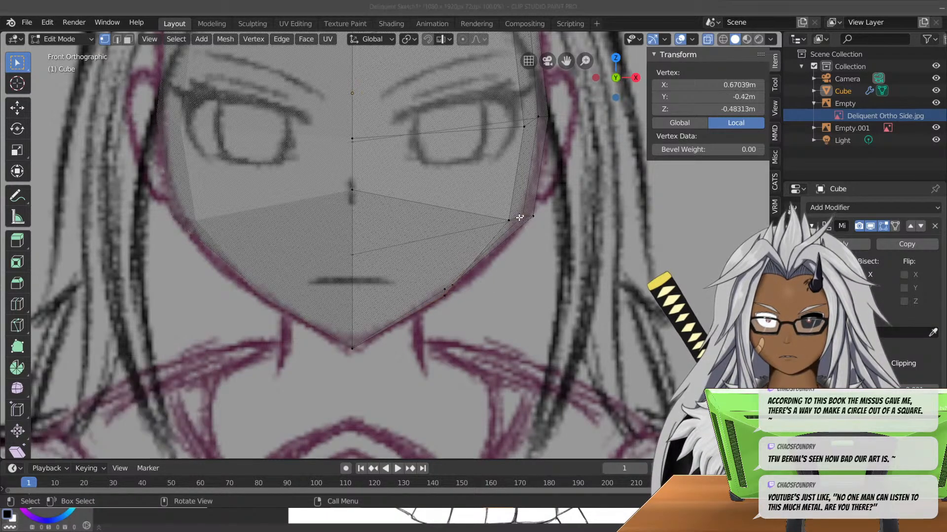
{"action": "key", "text": "g"}
{"action": "left_click", "coordinate": [517, 222]}
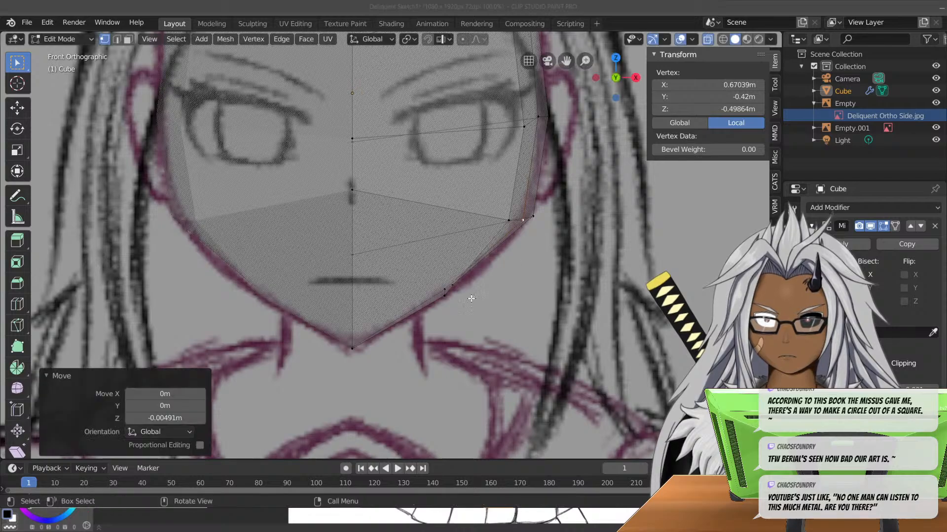
- Move the second jaw vertex about 0.031 m outward and 0.005 m up, and the frontmost one about 0.009 m inward and 0.008 m up
{"action": "left_click", "coordinate": [448, 289]}
{"action": "key", "text": "g"}
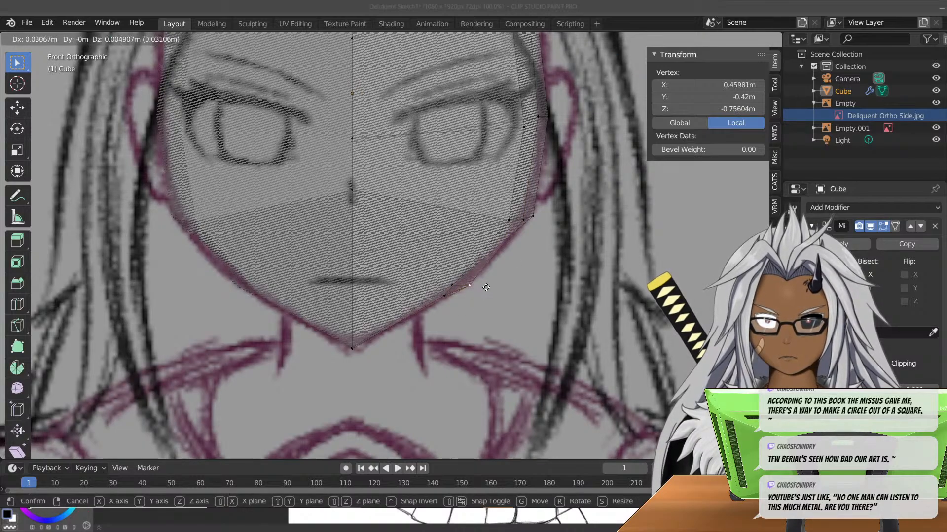
{"action": "left_click", "coordinate": [486, 288]}
{"action": "left_click", "coordinate": [446, 296]}
{"action": "key", "text": "g"}
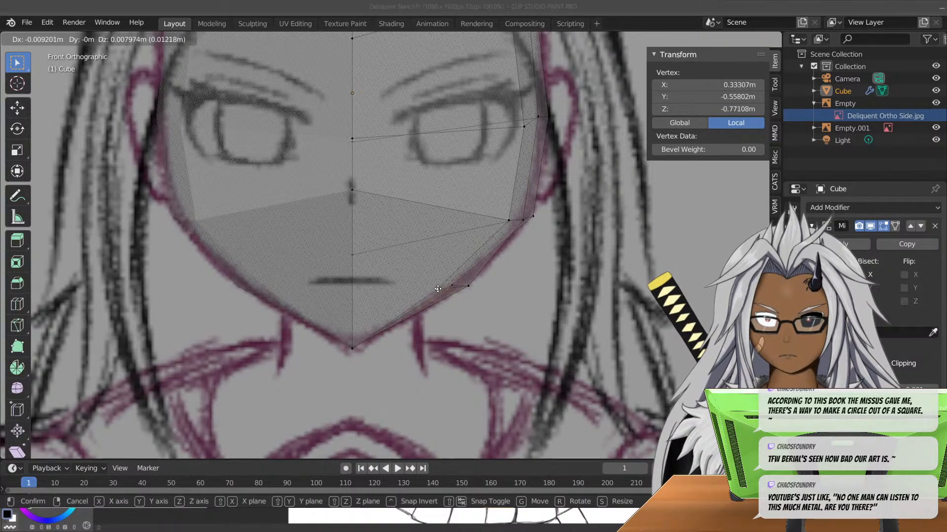
{"action": "left_click", "coordinate": [438, 289]}
- Move the next jaw vertex toward the back of the head about 0.02 m outward along X
{"action": "left_click", "coordinate": [468, 285]}
{"action": "key", "text": "g"}
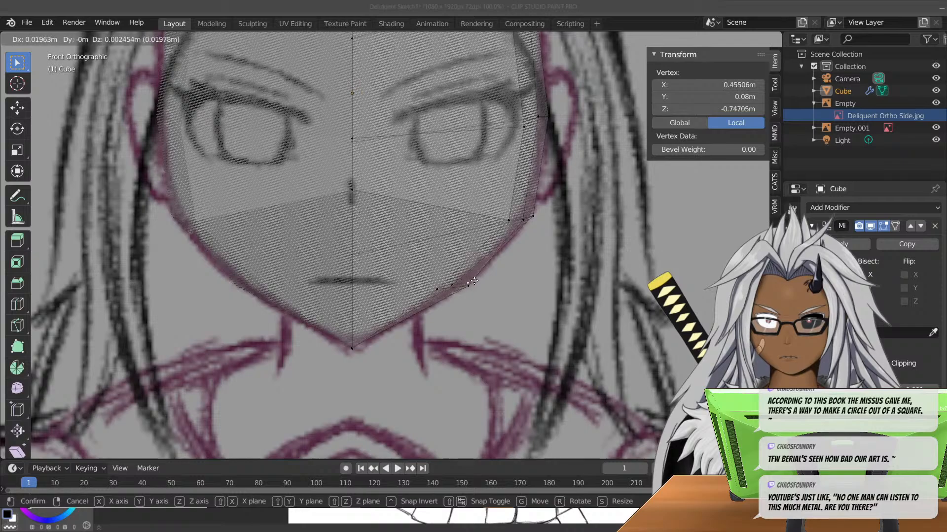
{"action": "key", "text": "x"}
{"action": "left_click", "coordinate": [469, 282]}
{"action": "mouse_move", "coordinate": [469, 282]}
{"action": "middle_mouse_down"}
{"action": "mouse_move", "coordinate": [345, 291]}
{"action": "mouse_move", "coordinate": [345, 316]}
{"action": "mouse_move", "coordinate": [451, 288]}
{"action": "middle_mouse_up"}
{"action": "key", "text": "KP_1"}
- Deselect all vertices and collapse the transform values
{"action": "scroll", "coordinate": [451, 289], "scroll_direction": "up", "scroll_amount": 8}
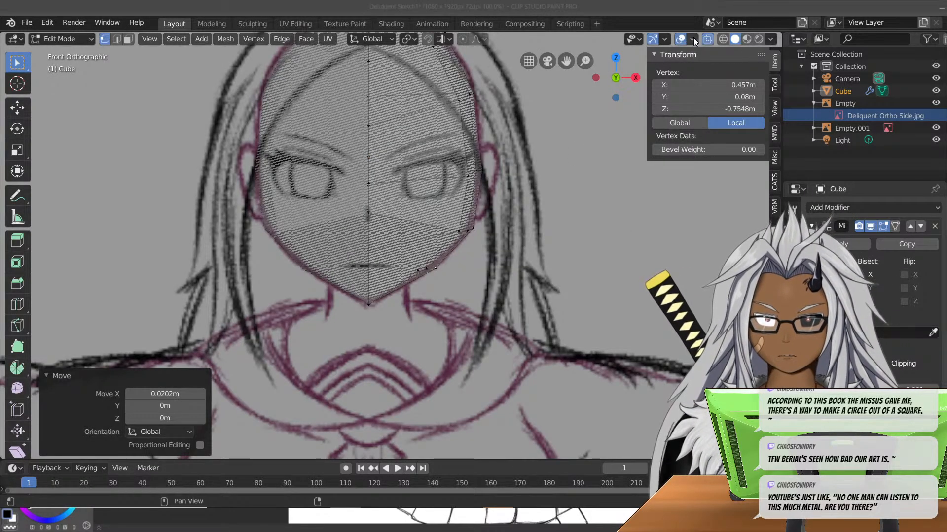
{"action": "key", "text": "alt+a"}
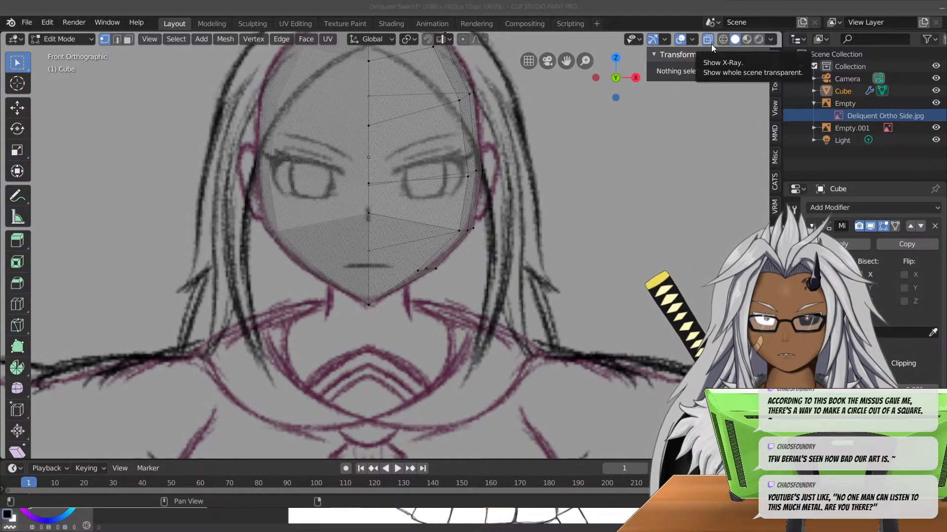
{"action": "left_click", "coordinate": [687, 55]}
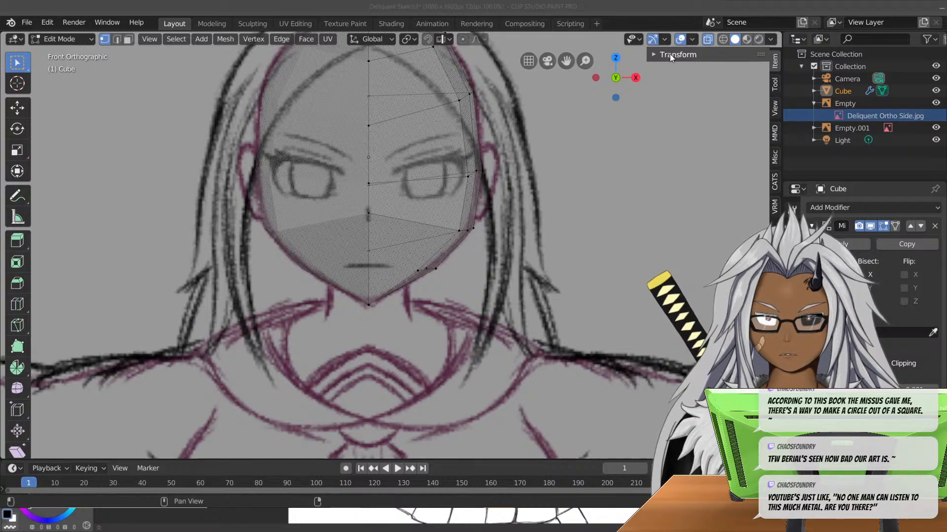
- Turn off X-ray and examine the head's solid shape and jaw from angled views
{"action": "left_click", "coordinate": [708, 39]}
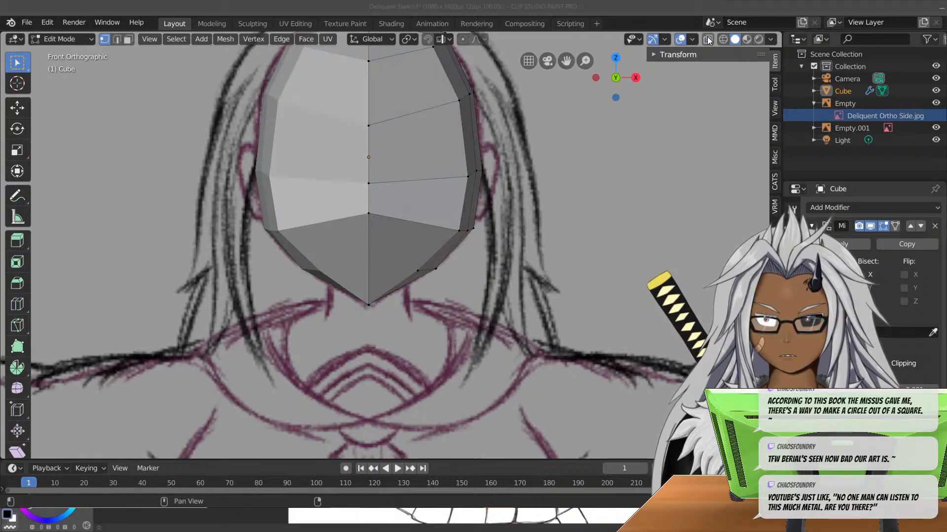
{"action": "left_click", "coordinate": [708, 39]}
{"action": "left_click", "coordinate": [708, 39]}
{"action": "mouse_move", "coordinate": [417, 184]}
{"action": "middle_mouse_down"}
{"action": "mouse_move", "coordinate": [374, 159]}
{"action": "mouse_move", "coordinate": [429, 187]}
{"action": "mouse_move", "coordinate": [602, 213]}
{"action": "mouse_move", "coordinate": [468, 219]}
{"action": "mouse_move", "coordinate": [375, 170]}
{"action": "mouse_move", "coordinate": [336, 173]}
{"action": "mouse_move", "coordinate": [318, 210]}
{"action": "middle_mouse_up"}
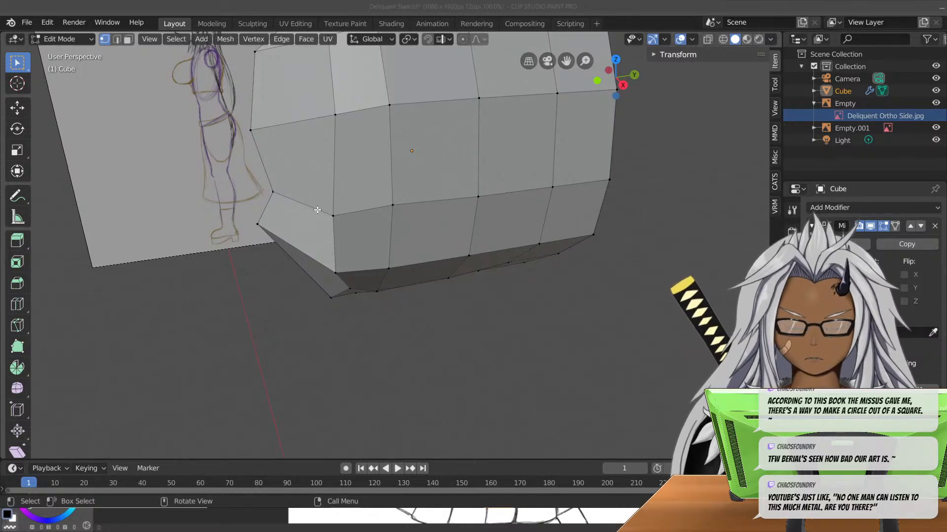
{"action": "middle_click_drag", "start_coordinate": [462, 162], "coordinate": [486, 196]}
- In the top view with X-ray on, select the head's two rearmost vertex rows and move them about 0.06 m inward along X
{"action": "key", "text": "KP_7"}
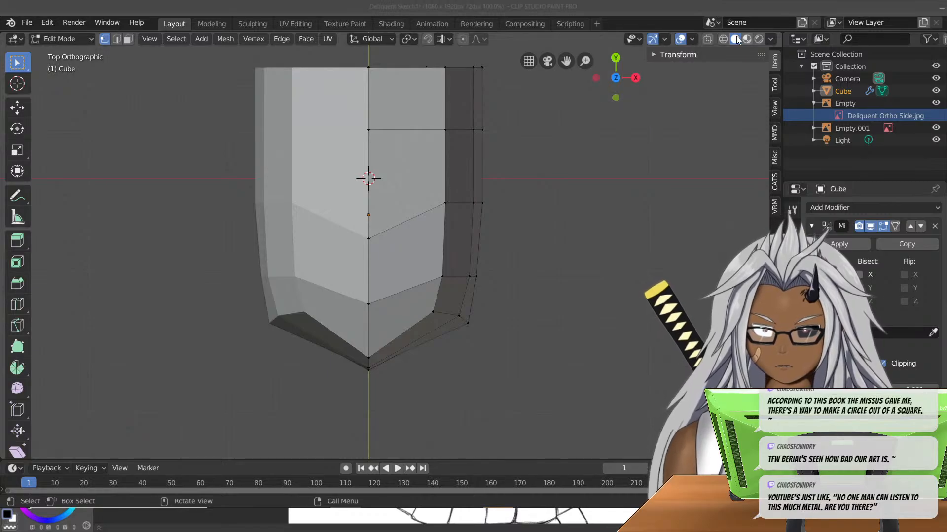
{"action": "left_click", "coordinate": [707, 39]}
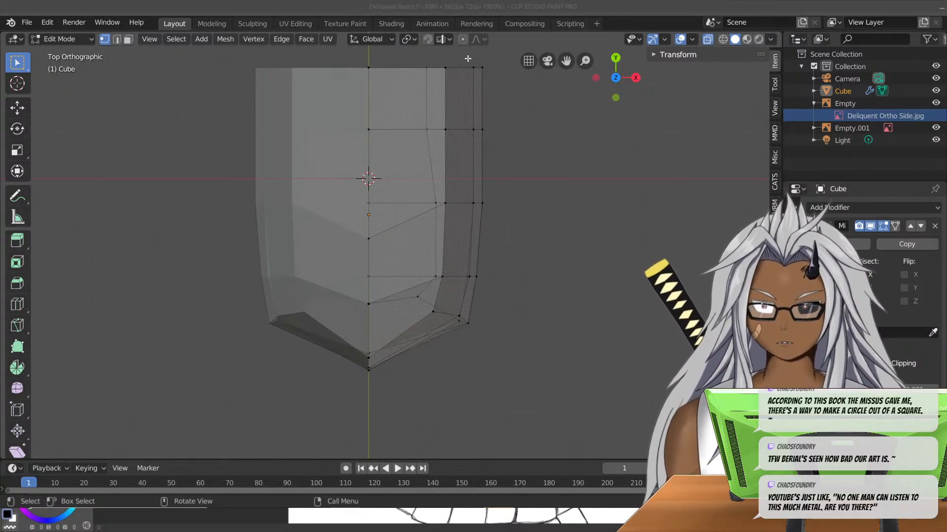
{"action": "left_click_drag", "start_coordinate": [495, 54], "coordinate": [299, 155]}
{"action": "key", "text": "g"}
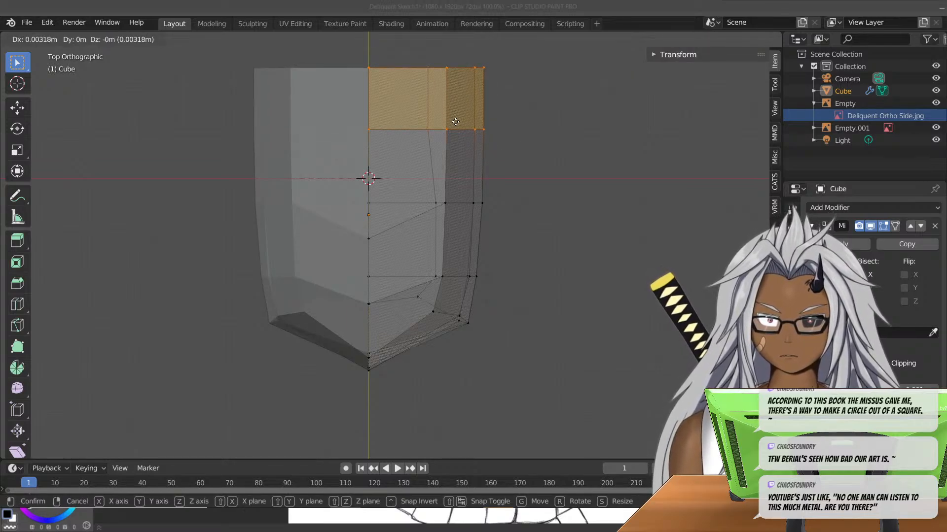
{"action": "key", "text": "x"}
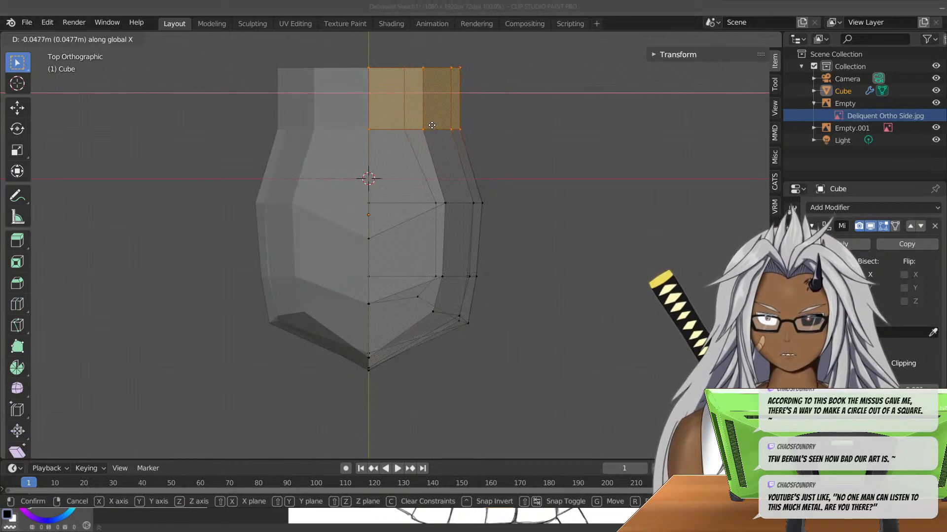
{"action": "left_click", "coordinate": [426, 129]}
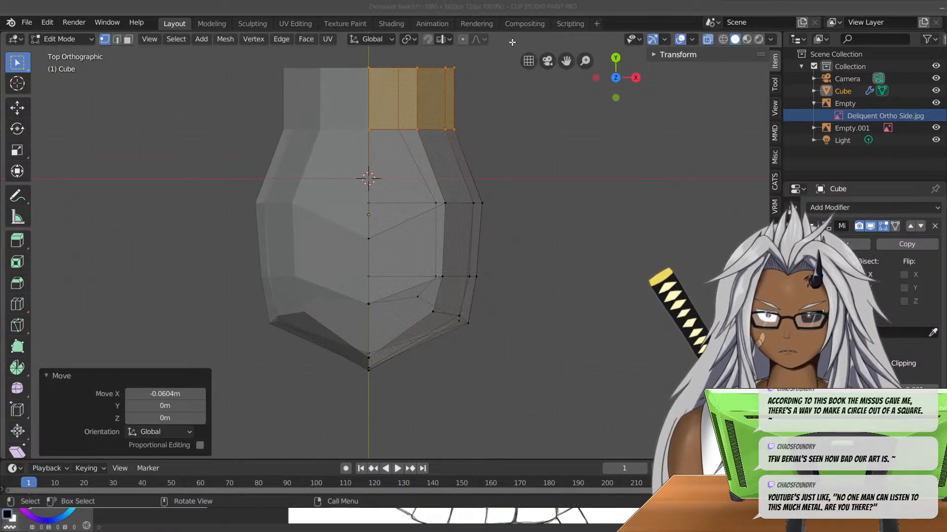
- Select only the head's rearmost vertex row, try scaling it along X, and instead move it about 0.046 m inward along X
{"action": "left_click_drag", "start_coordinate": [480, 53], "coordinate": [322, 86]}
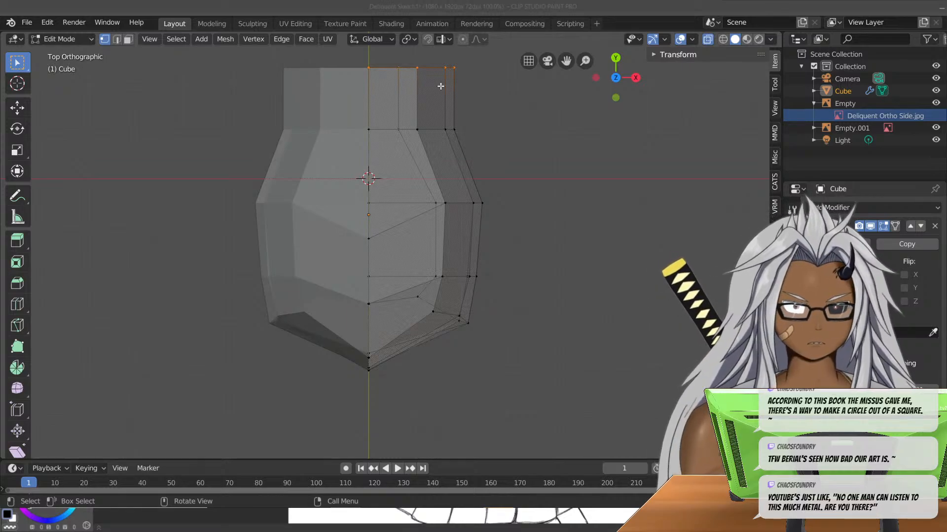
{"action": "key", "text": "s"}
{"action": "key", "text": "x"}
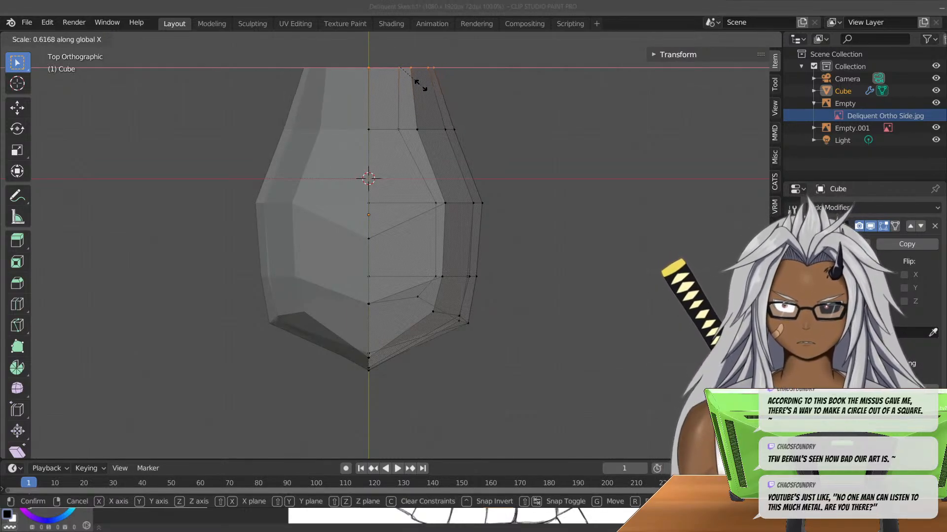
{"action": "left_click", "coordinate": [422, 89]}
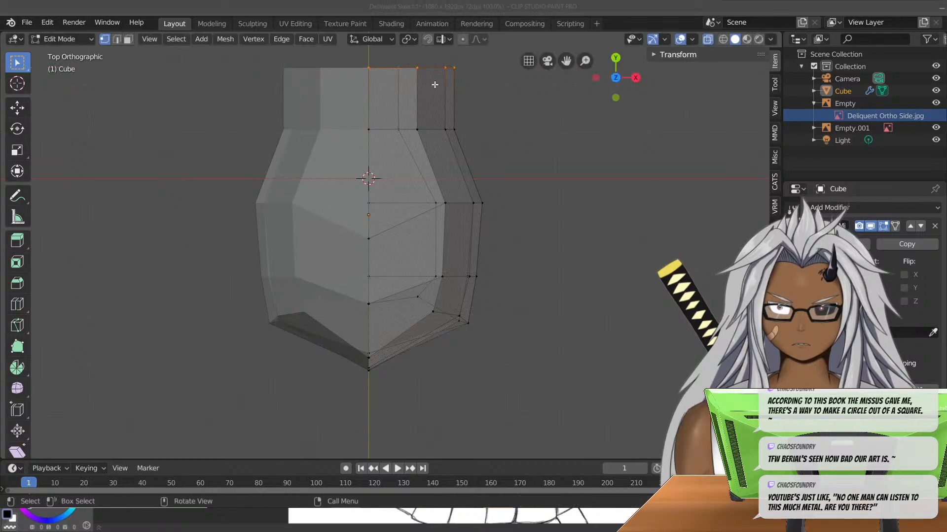
{"action": "key", "text": "g"}
{"action": "key", "text": "x"}
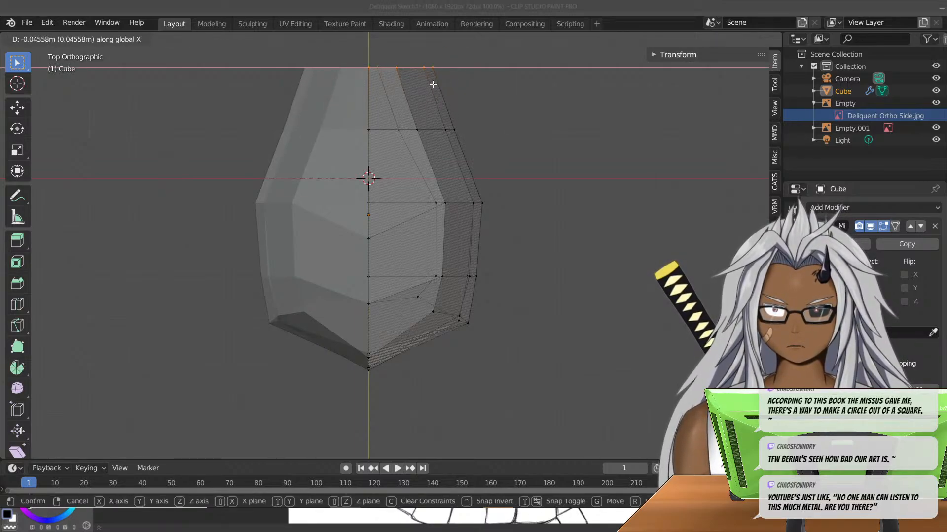
{"action": "left_click", "coordinate": [433, 84]}
{"action": "scroll", "coordinate": [416, 62], "scroll_direction": "up", "scroll_amount": 2}
{"action": "middle_click_drag", "start_coordinate": [469, 83], "coordinate": [555, 52]}
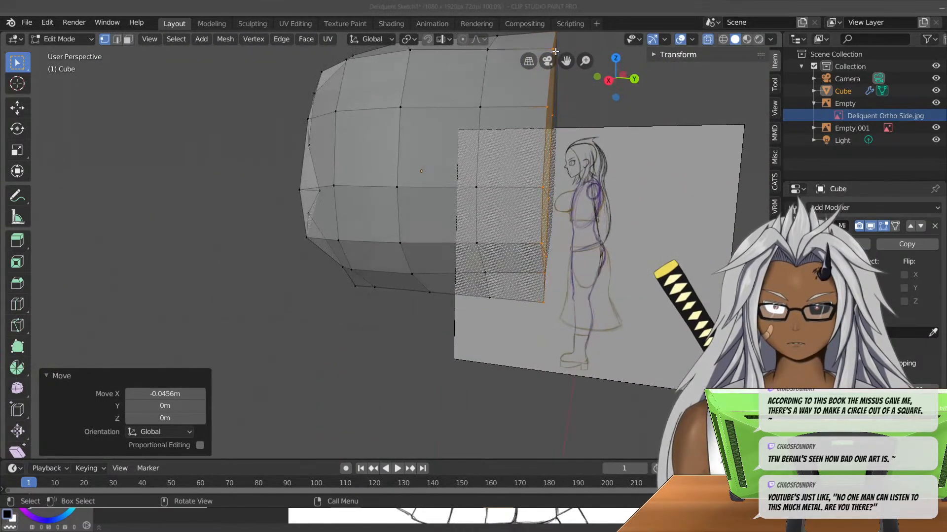
- In the right view, select the head's two rearmost vertex columns and move them about 0.092 m forward along Y
{"action": "key", "text": "KP_3"}
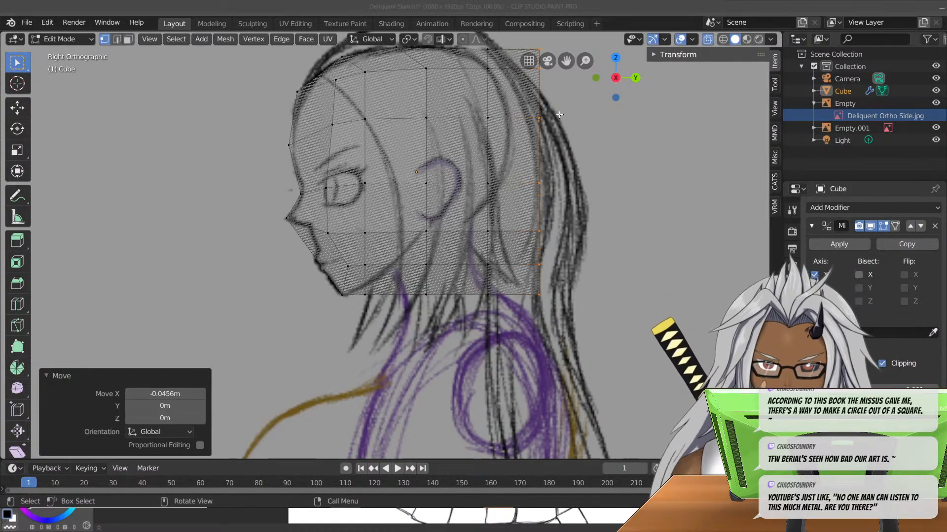
{"action": "mouse_move", "coordinate": [526, 106]}
{"action": "middle_mouse_down", "text": "shift"}
{"action": "mouse_move", "coordinate": [543, 139]}
{"action": "mouse_move", "coordinate": [489, 131]}
{"action": "middle_mouse_up", "text": "shift"}
{"action": "left_click_drag", "start_coordinate": [510, 69], "coordinate": [434, 359]}
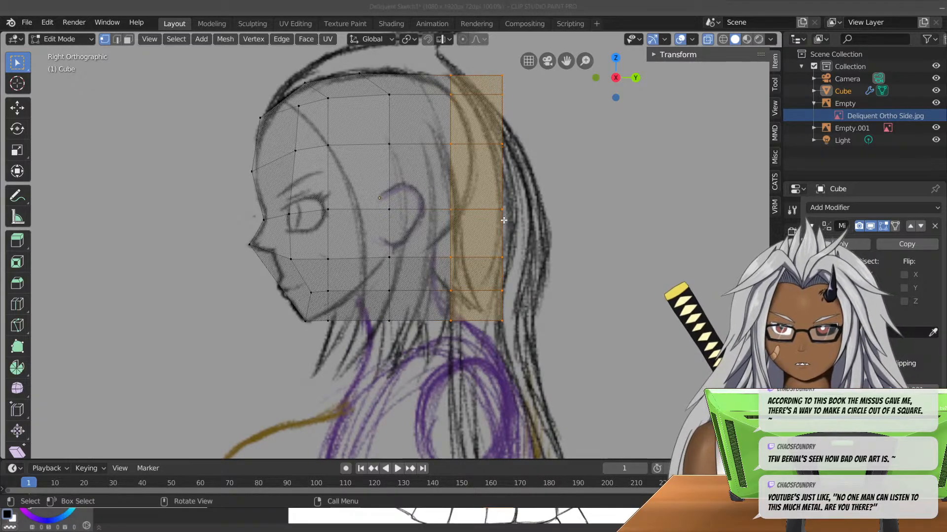
{"action": "key", "text": "g"}
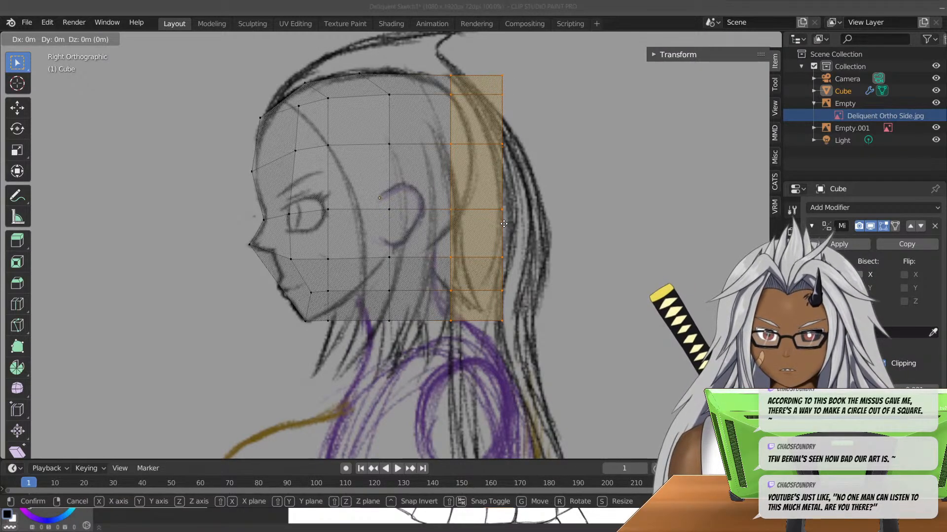
{"action": "key", "text": "y"}
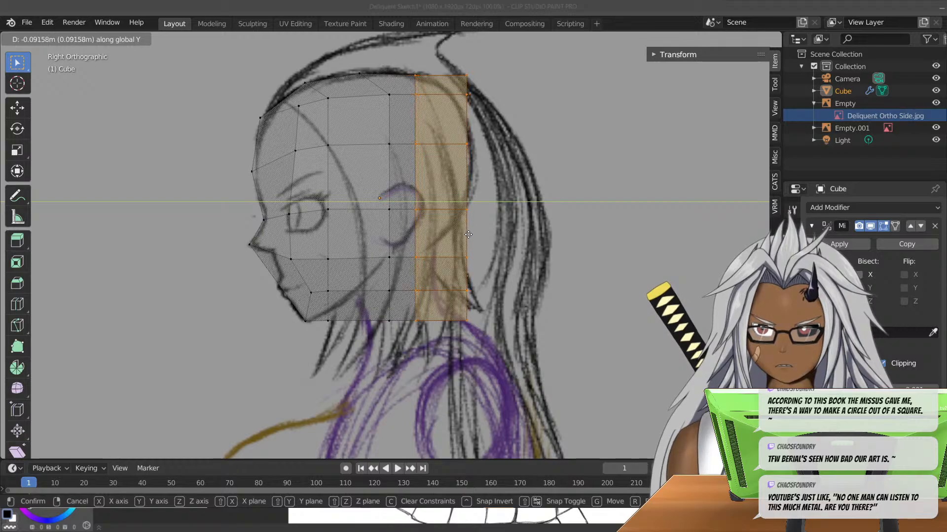
{"action": "left_click", "coordinate": [468, 235]}
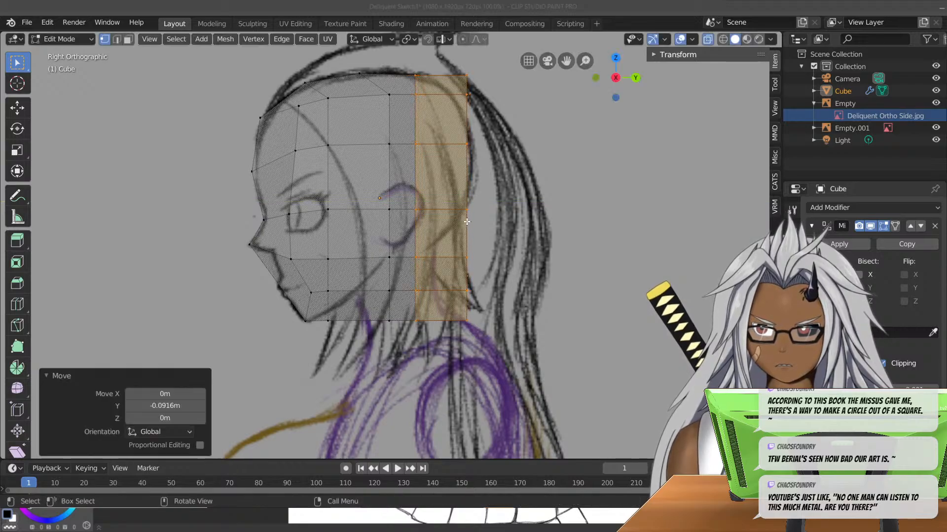
- Move three side vertices of the second-rearmost column back toward the skull outline, shifting the ear-level one about 0.073 m along Y
{"action": "left_click", "coordinate": [434, 91]}
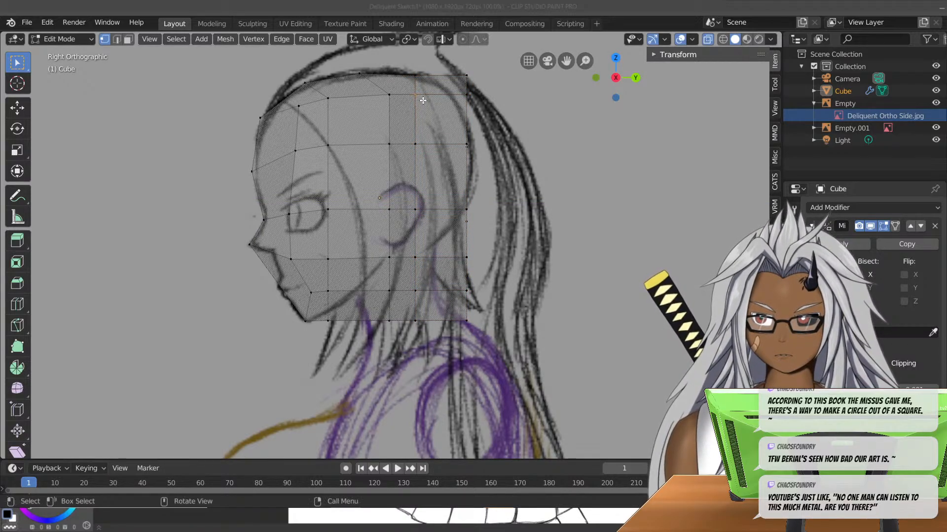
{"action": "right_click", "coordinate": [434, 99]}
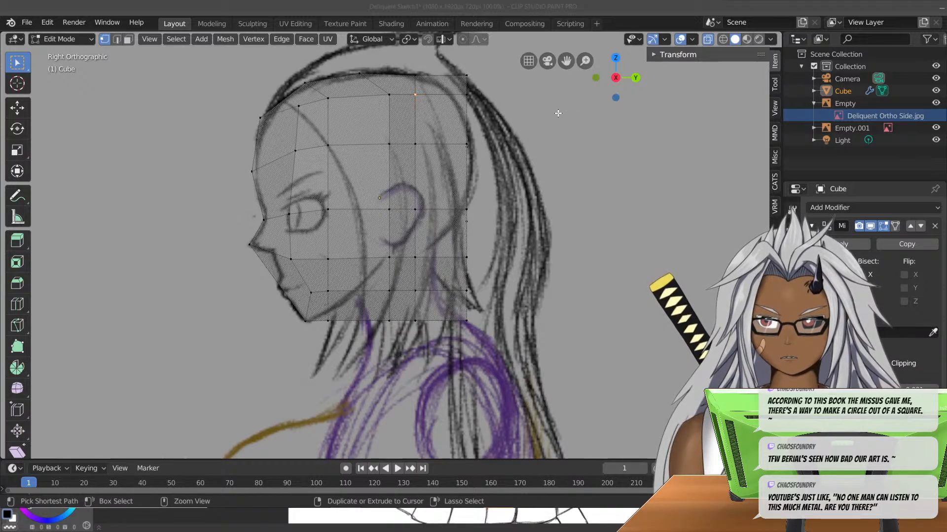
{"action": "key", "text": "g"}
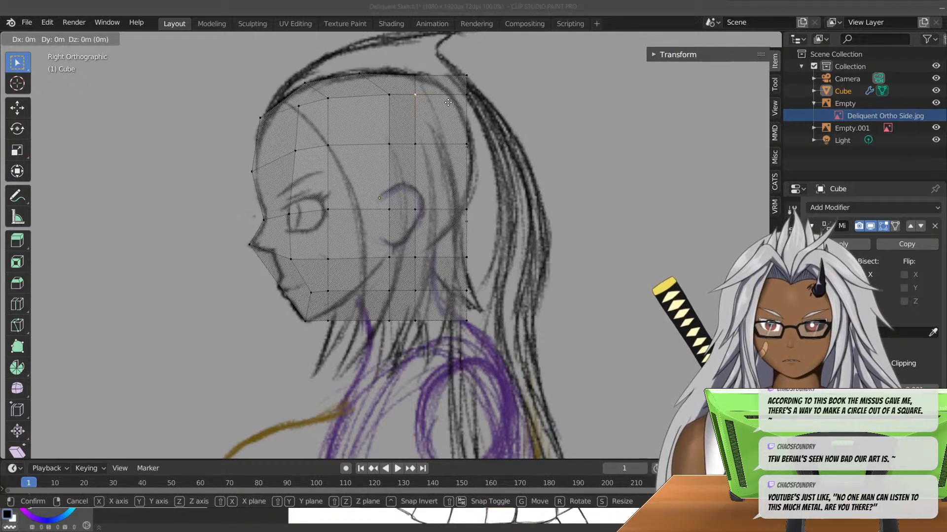
{"action": "left_click", "coordinate": [433, 127]}
{"action": "left_click", "coordinate": [436, 147]}
{"action": "key", "text": "g"}
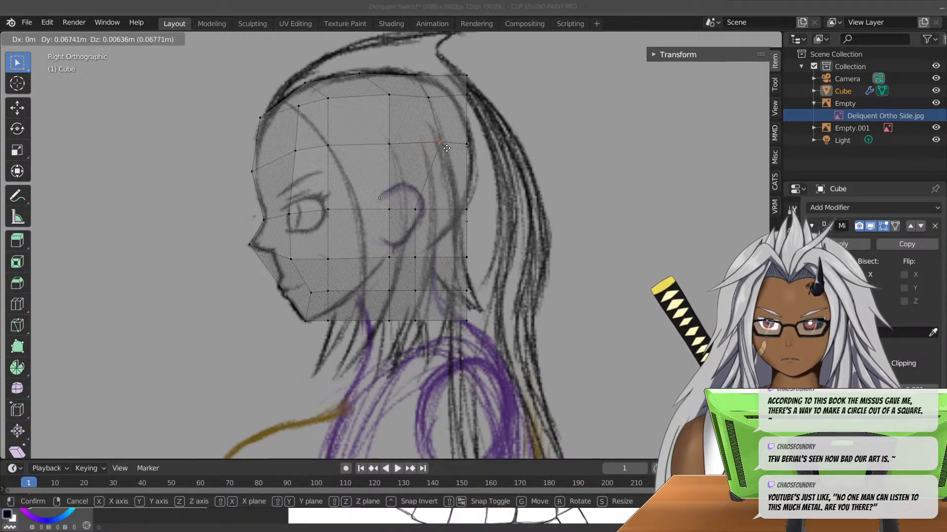
{"action": "left_click", "coordinate": [448, 171]}
{"action": "left_click", "coordinate": [415, 213]}
{"action": "key", "text": "g"}
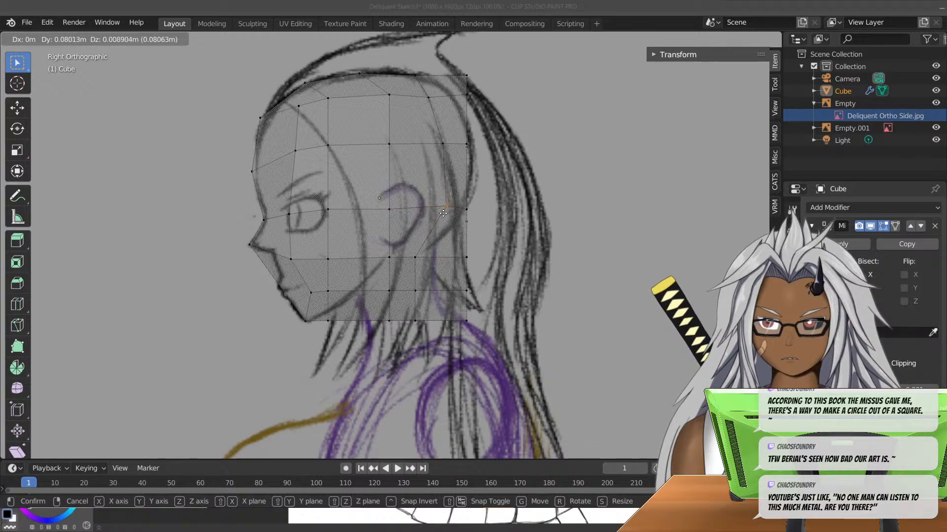
{"action": "left_click", "coordinate": [441, 213]}
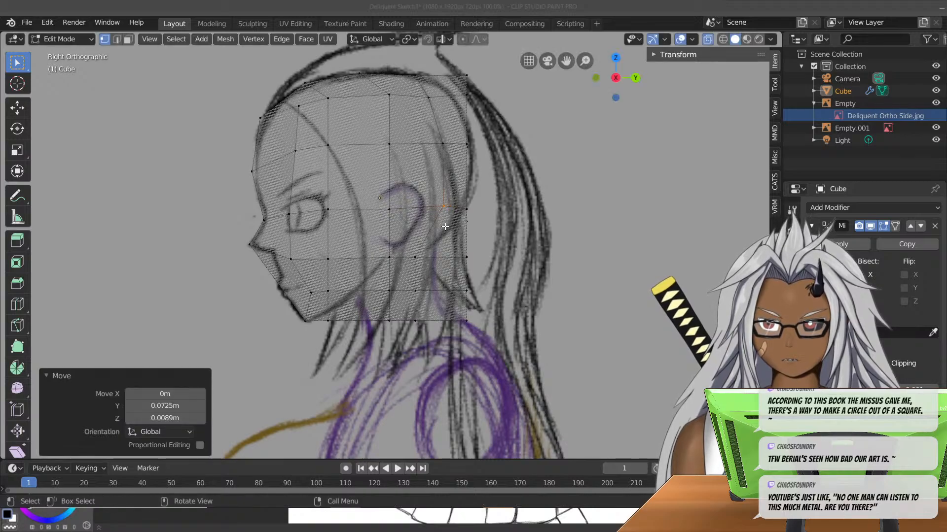
{"action": "left_click", "coordinate": [416, 259]}
{"action": "key", "text": "g"}
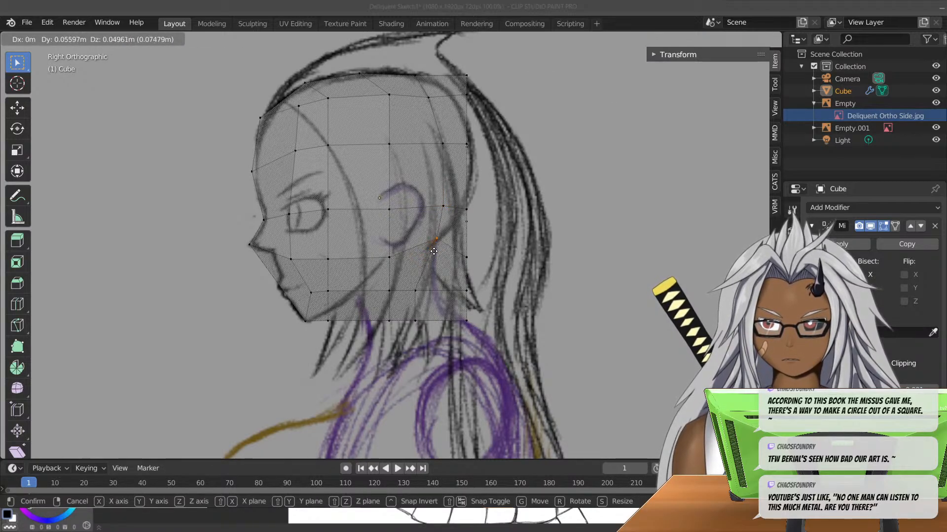
{"action": "right_click", "coordinate": [435, 250]}
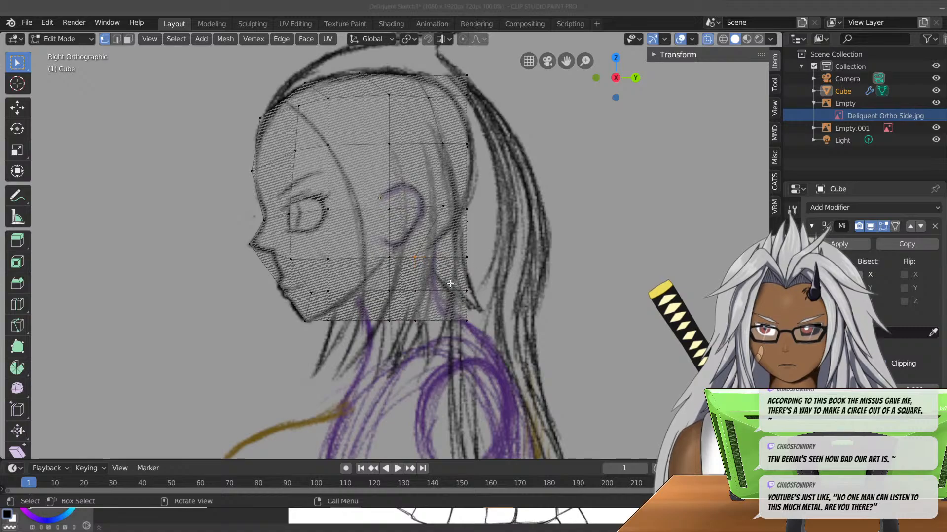
- Enable proportional editing with size 0.29, raise the vertex below the ear about 0.07 m, and pull up the jaw's bottom-edge vertex beneath it
{"action": "left_click", "coordinate": [465, 39]}
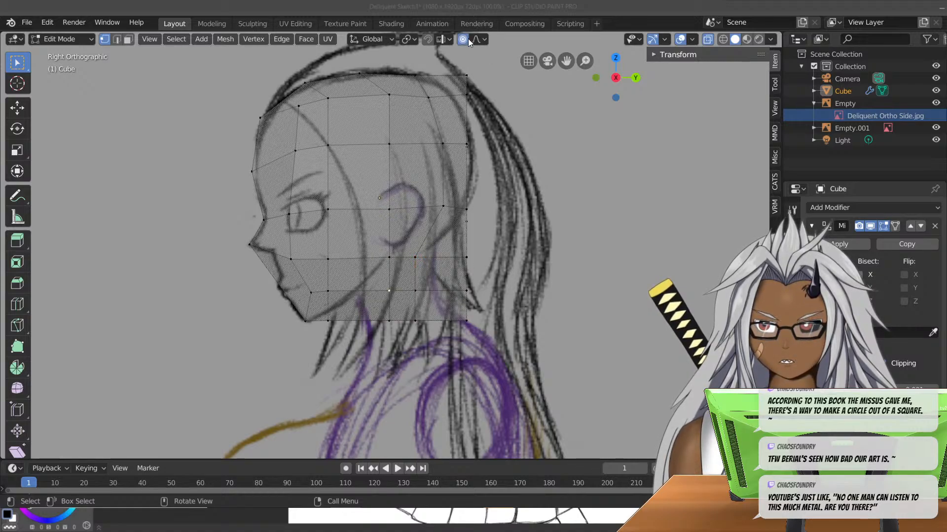
{"action": "key", "text": "g"}
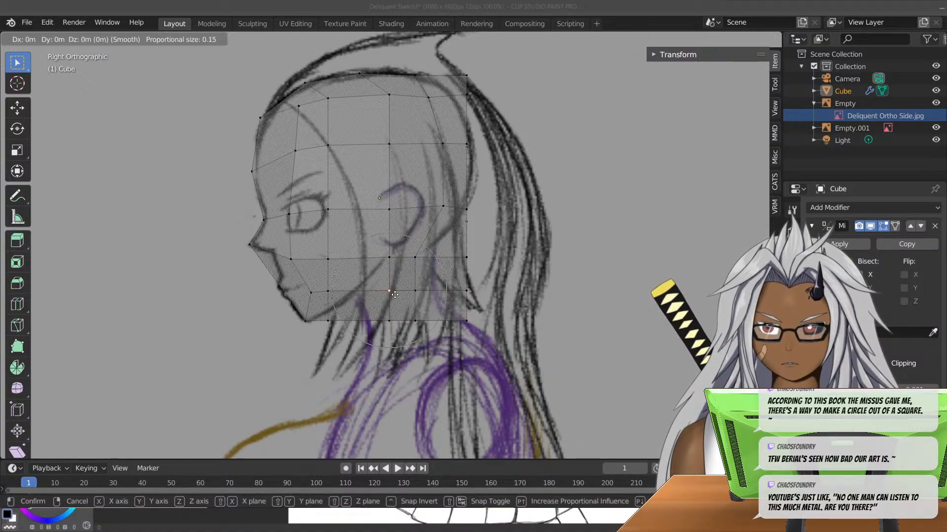
{"action": "scroll", "coordinate": [395, 281], "scroll_direction": "down", "scroll_amount": 3}
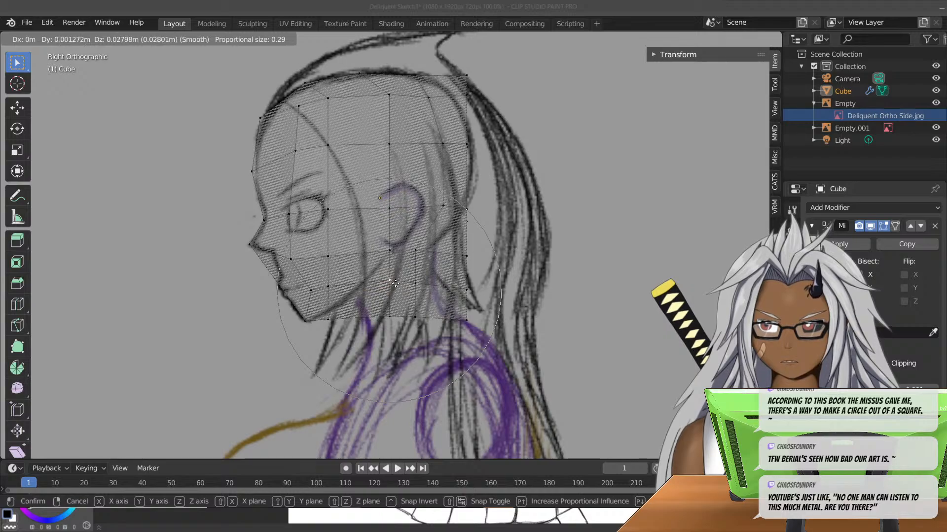
{"action": "left_click", "coordinate": [395, 268]}
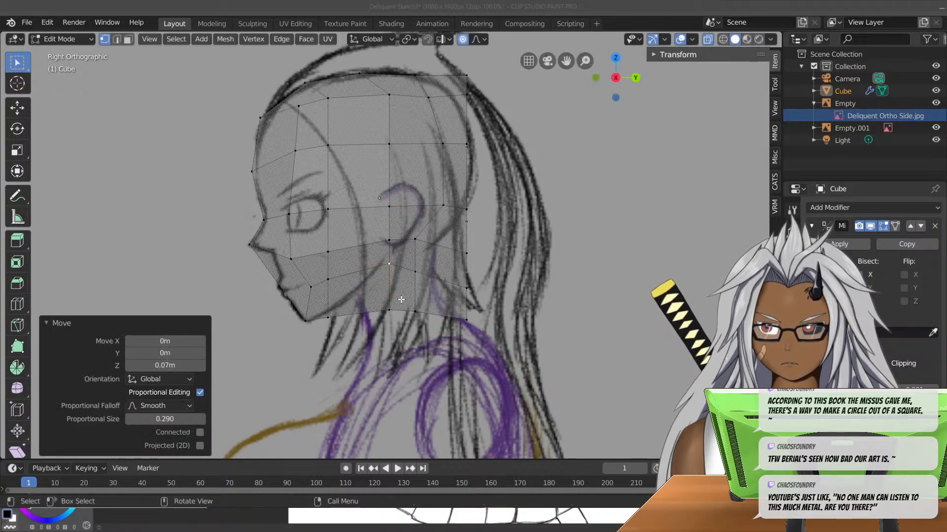
{"action": "key", "text": "g"}
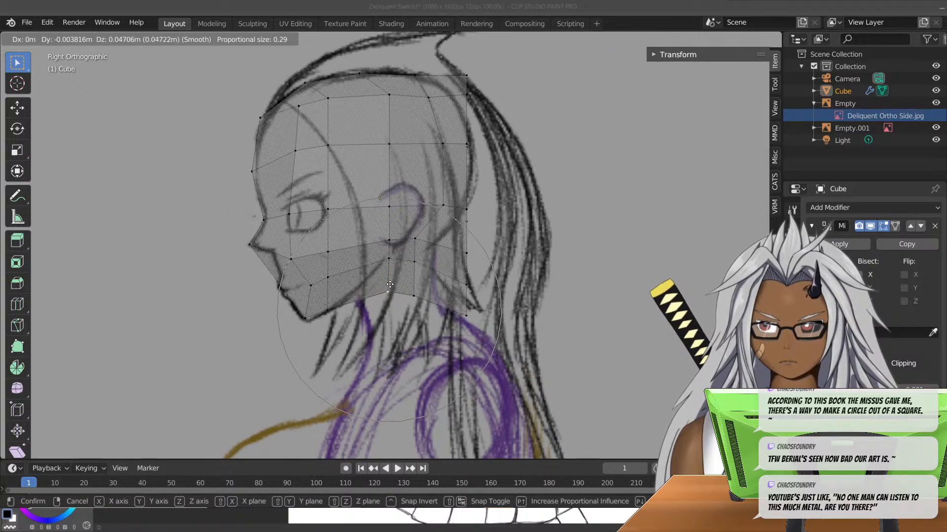
{"action": "left_click", "coordinate": [390, 281]}
- Move the chin vertex about 0.005 m back along Y and 0.01 m down to fit the sketched chin
{"action": "left_click", "coordinate": [307, 313]}
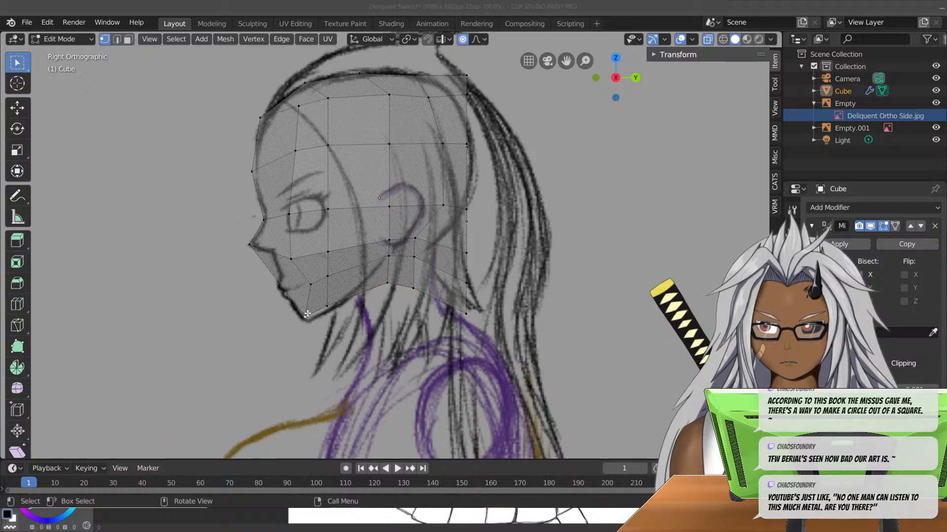
{"action": "key", "text": "g"}
{"action": "left_click", "coordinate": [307, 320]}
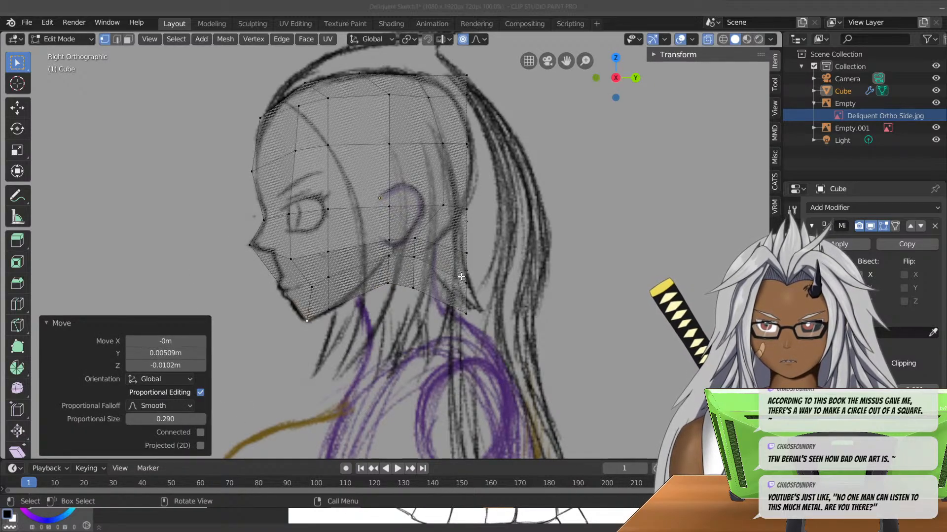
- Move the head's upper rear corner vertex about 0.033 m forward and 0.053 m down, using a proportional size of 0.112
{"action": "left_click", "coordinate": [466, 75]}
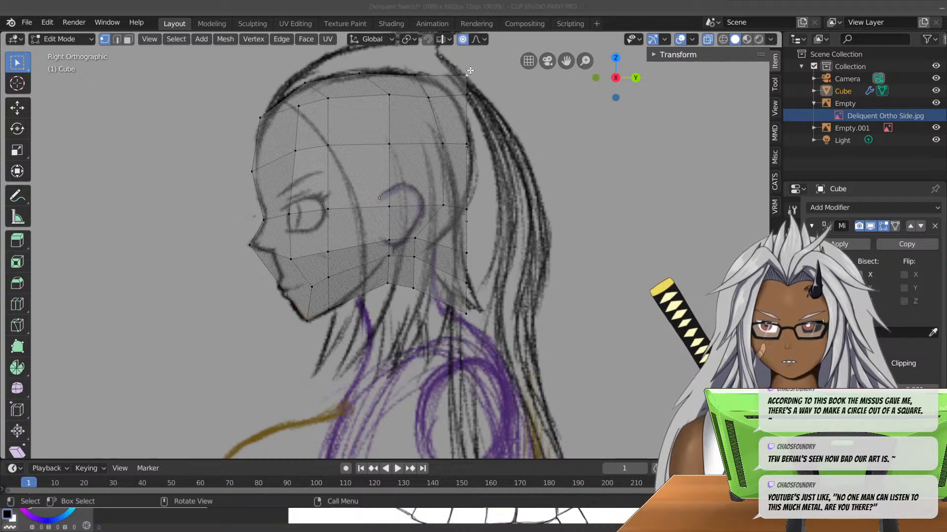
{"action": "key", "text": "g"}
{"action": "left_click", "coordinate": [475, 89]}
{"action": "key", "text": "g"}
{"action": "scroll", "coordinate": [475, 89], "scroll_direction": "up", "scroll_amount": 4}
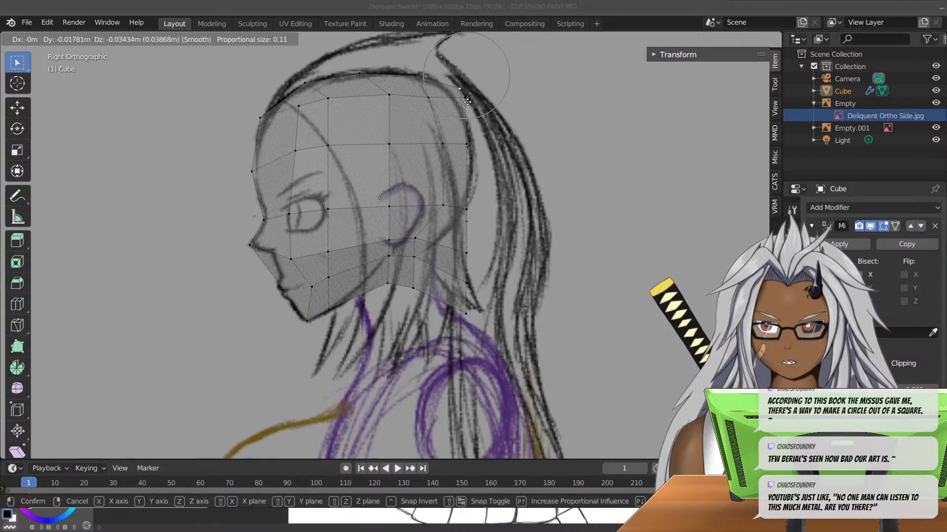
{"action": "left_click", "coordinate": [463, 109]}
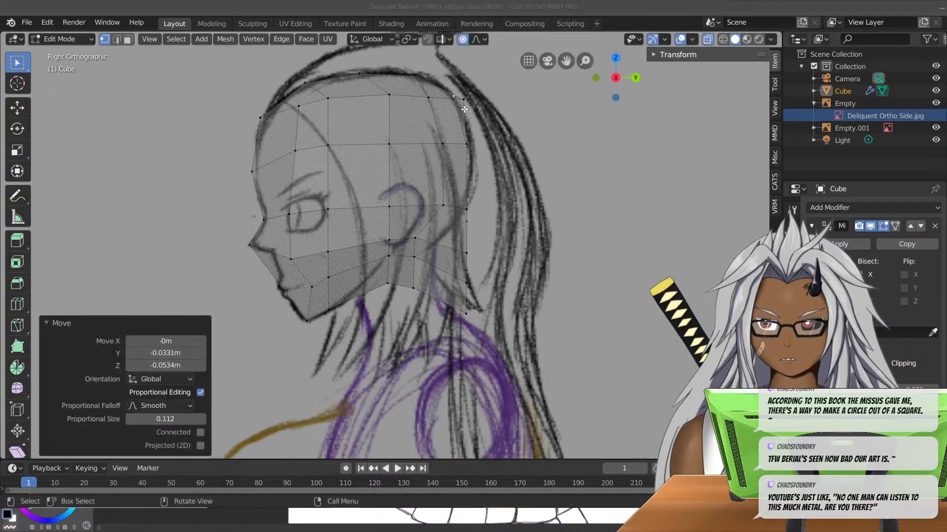
- Lower the vertex beside the upper rear corner by about 0.019 m, with the proportional size reduced to 0.06
{"action": "key", "text": "g"}
{"action": "scroll", "coordinate": [465, 108], "scroll_direction": "up", "scroll_amount": 2}
{"action": "scroll", "coordinate": [466, 107], "scroll_direction": "up", "scroll_amount": 2}
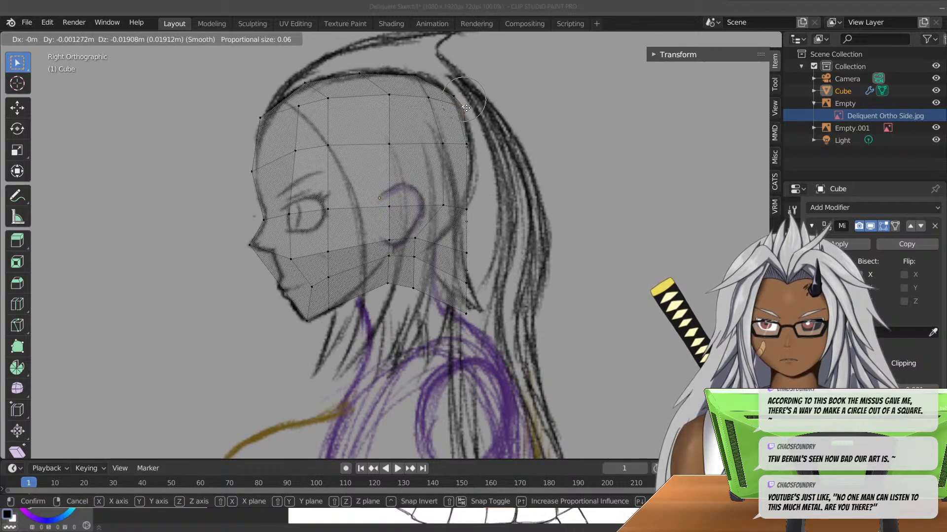
{"action": "left_click", "coordinate": [466, 107]}
- With proportional editing off, move the upper rear centre vertex outward to the skull outline and the side vertex above it about 0.022 m forward
{"action": "left_click", "coordinate": [481, 142]}
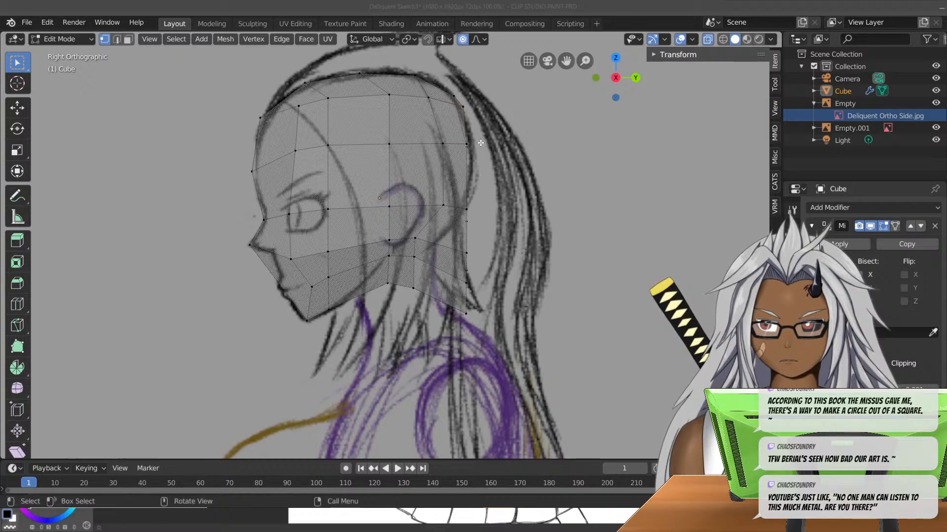
{"action": "mouse_move", "coordinate": [497, 160]}
{"action": "middle_mouse_down"}
{"action": "mouse_move", "coordinate": [461, 165]}
{"action": "mouse_move", "coordinate": [495, 141]}
{"action": "middle_mouse_up"}
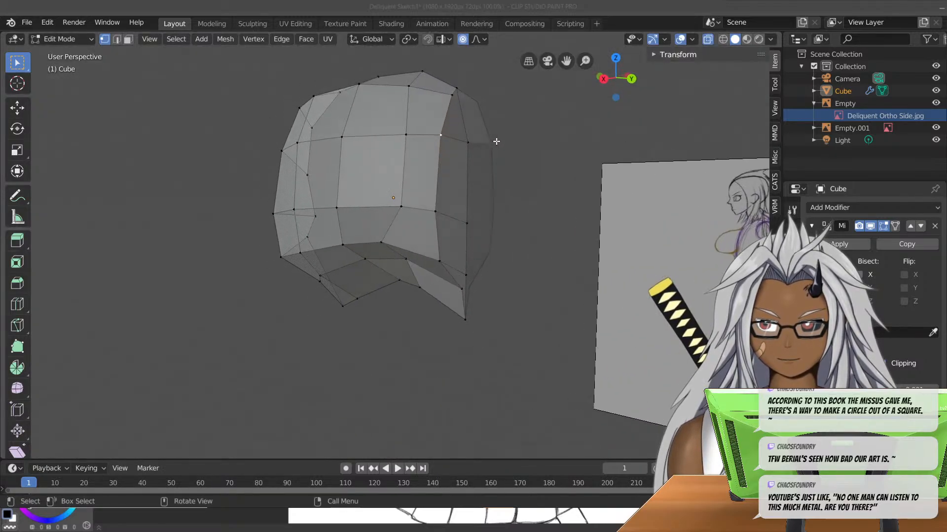
{"action": "key", "text": "KP_3"}
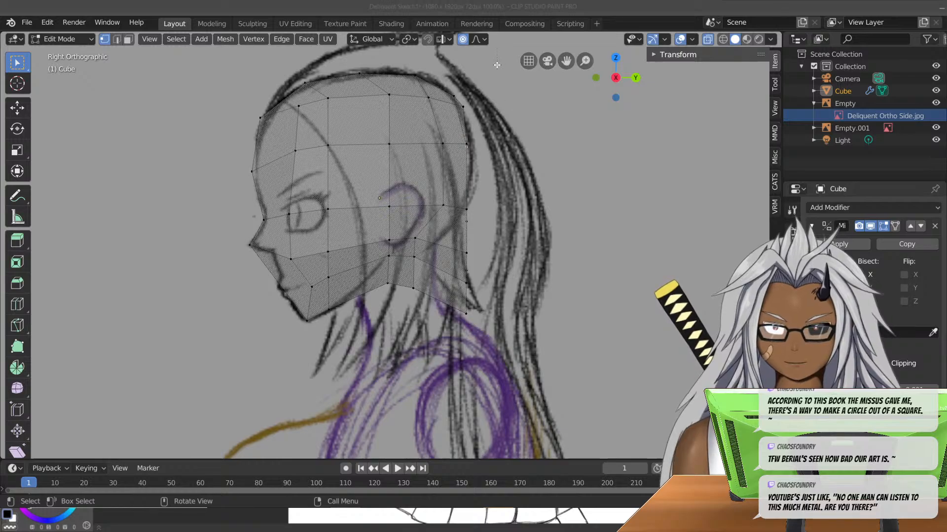
{"action": "key", "text": "g"}
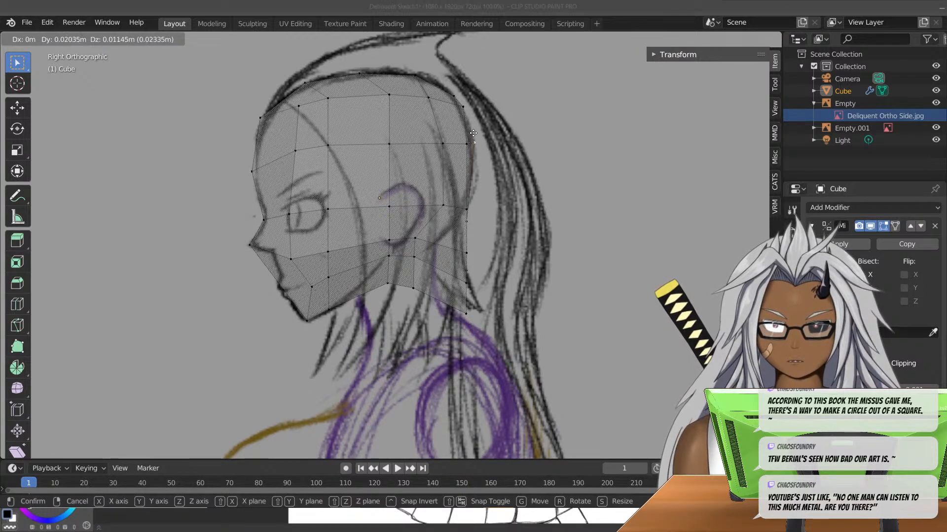
{"action": "left_click", "coordinate": [473, 132]}
{"action": "key", "text": "g"}
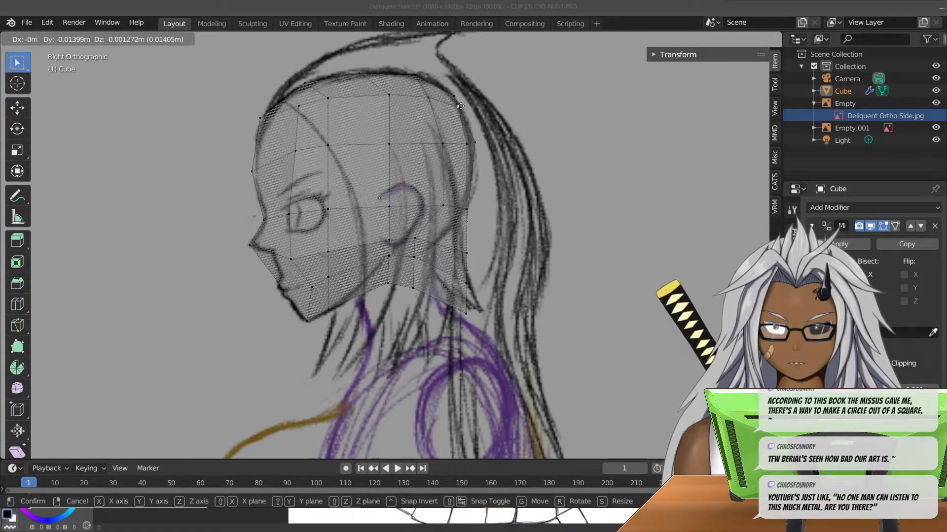
{"action": "left_click", "coordinate": [442, 144]}
- Move the upper rear corner vertex about 0.013 m forward and 0.01 m up, and the rear vertex below it 0.016 m forward and 0.072 m up
{"action": "mouse_move", "coordinate": [593, 143]}
{"action": "middle_mouse_down", "text": "shift"}
{"action": "mouse_move", "coordinate": [569, 161]}
{"action": "mouse_move", "coordinate": [500, 319]}
{"action": "middle_mouse_up", "text": "shift"}
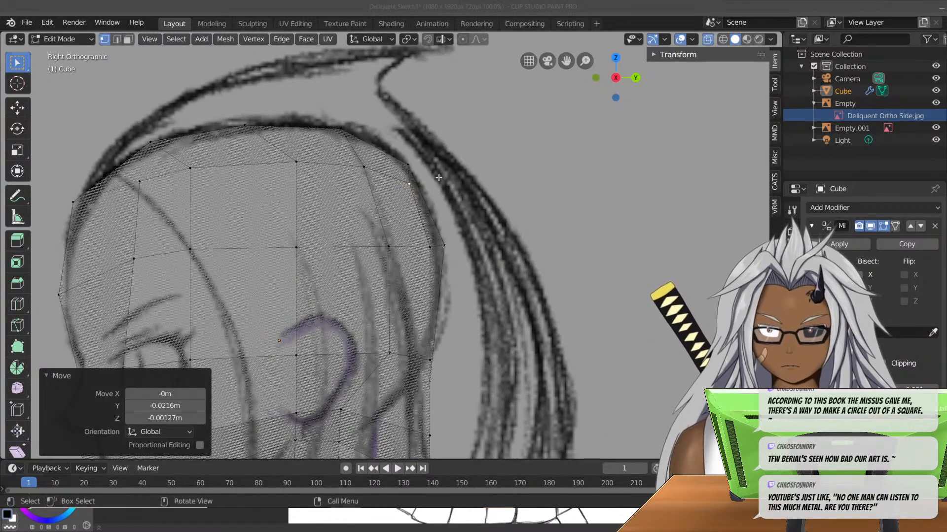
{"action": "left_click", "coordinate": [407, 163]}
{"action": "key", "text": "g"}
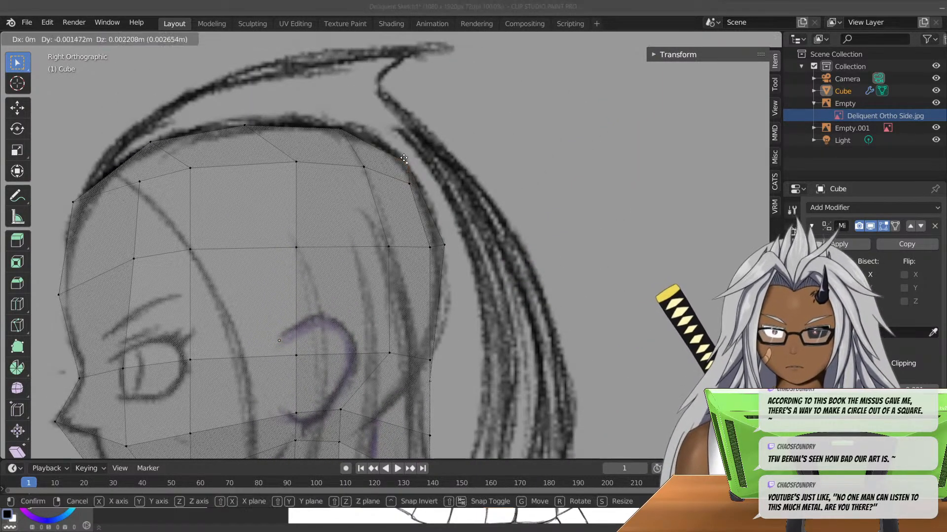
{"action": "left_click", "coordinate": [399, 156]}
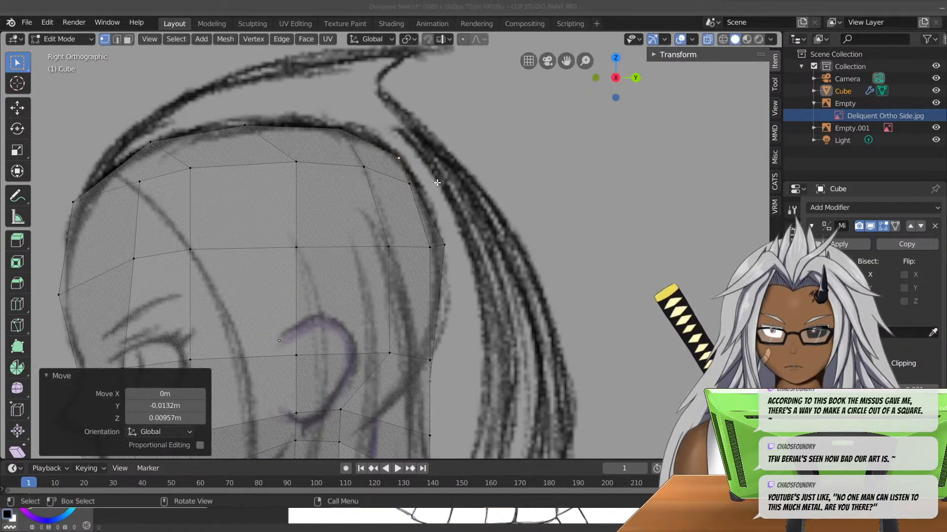
{"action": "left_click", "coordinate": [445, 245]}
{"action": "key", "text": "g"}
{"action": "left_click", "coordinate": [436, 197]}
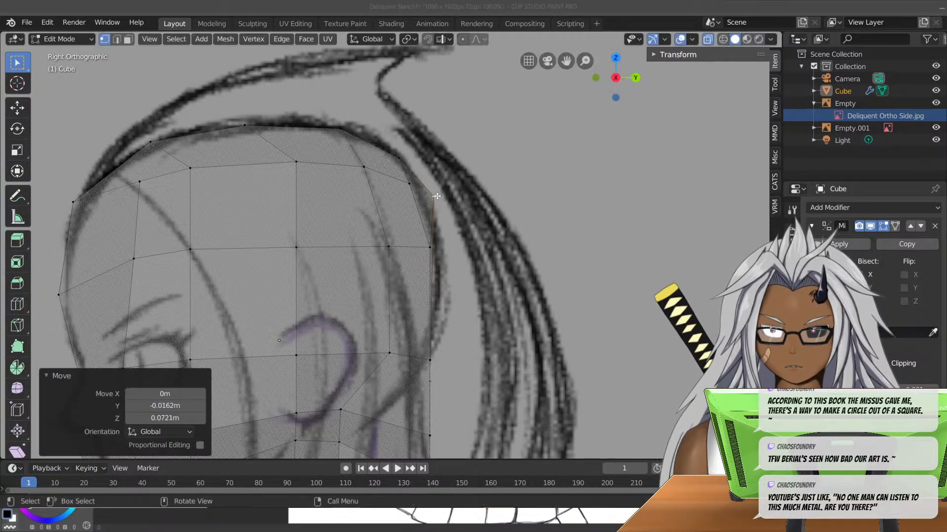
- Nudge the side vertex near the rear corner up and forward, then move the corner vertex about 0.017 m forward and 0.013 m up
{"action": "left_click", "coordinate": [409, 183]}
{"action": "key", "text": "g"}
{"action": "left_click", "coordinate": [405, 176]}
{"action": "left_click", "coordinate": [402, 156]}
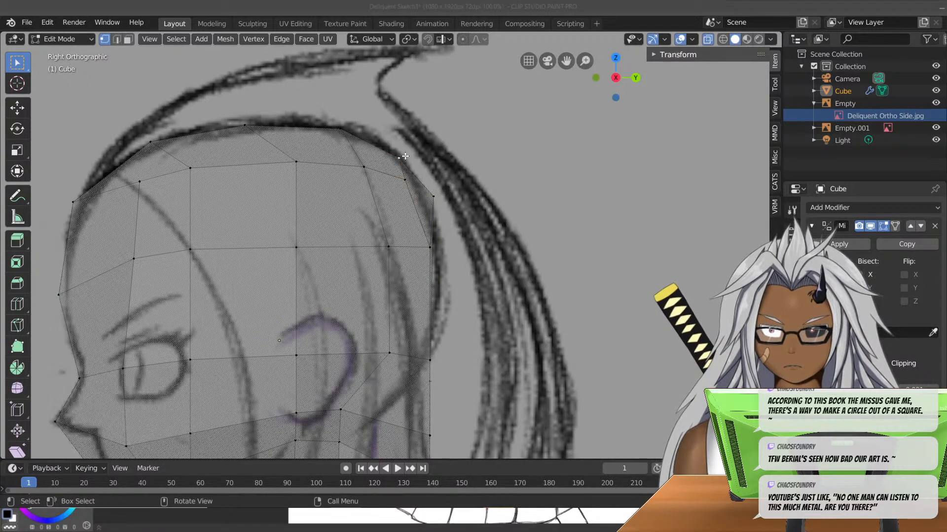
{"action": "key", "text": "g"}
{"action": "left_click", "coordinate": [396, 148]}
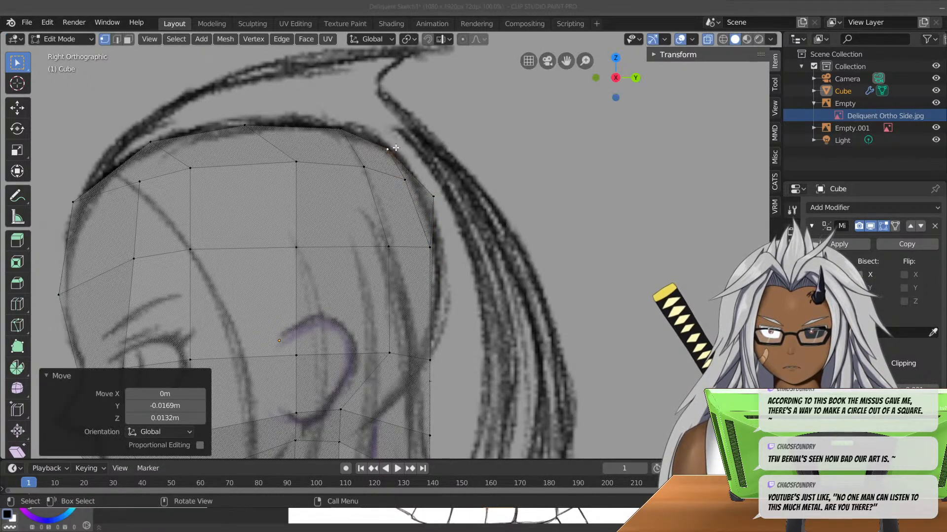
- Move the upper rear outline vertex slightly forward and up, and the side vertex below it about 0.013 m forward and 0.004 m up
{"action": "left_click", "coordinate": [436, 197]}
{"action": "key", "text": "g"}
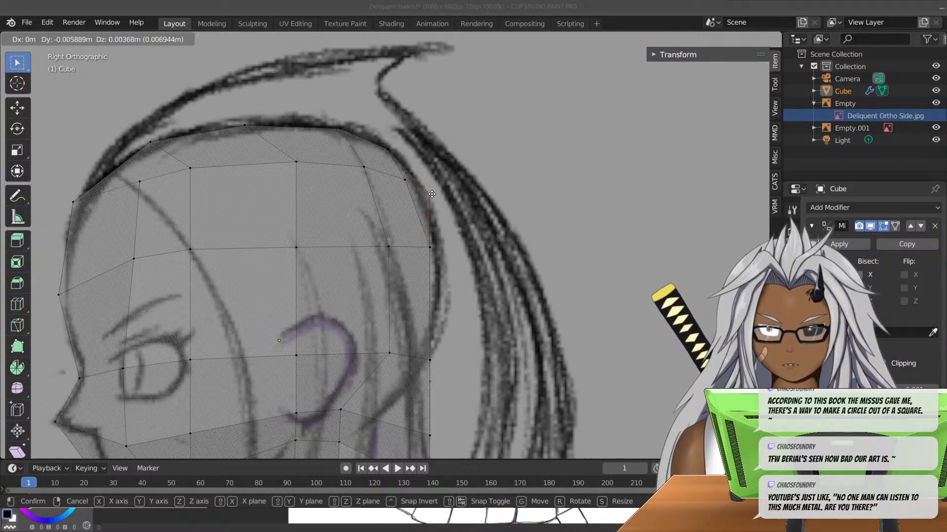
{"action": "left_click", "coordinate": [433, 194]}
{"action": "left_click", "coordinate": [436, 247]}
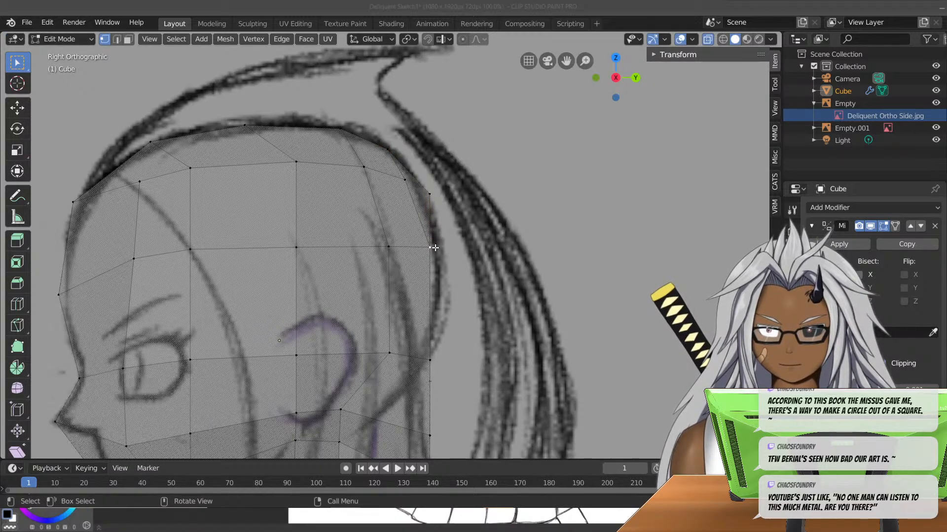
{"action": "key", "text": "g"}
{"action": "left_click", "coordinate": [422, 245]}
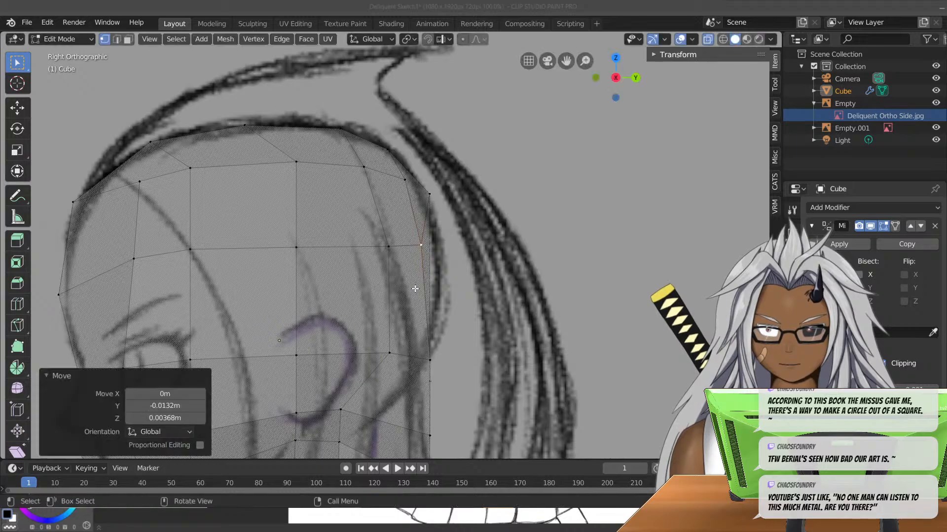
- Move the side vertex behind the ear about 0.016 m forward and 0.066 m up, and its rear neighbour 0.033 m forward and 0.038 m up
{"action": "middle_click_drag", "start_coordinate": [504, 334], "coordinate": [480, 170], "text": "shift"}
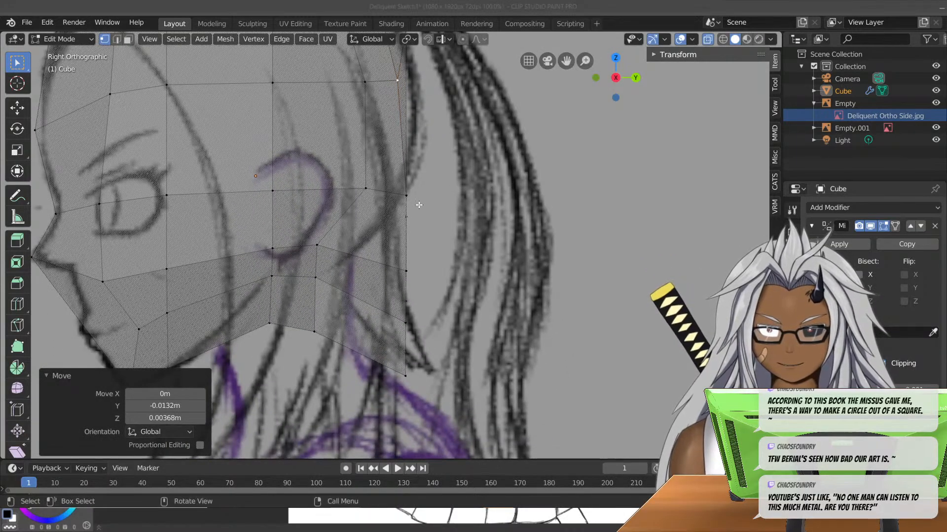
{"action": "left_click", "coordinate": [365, 186]}
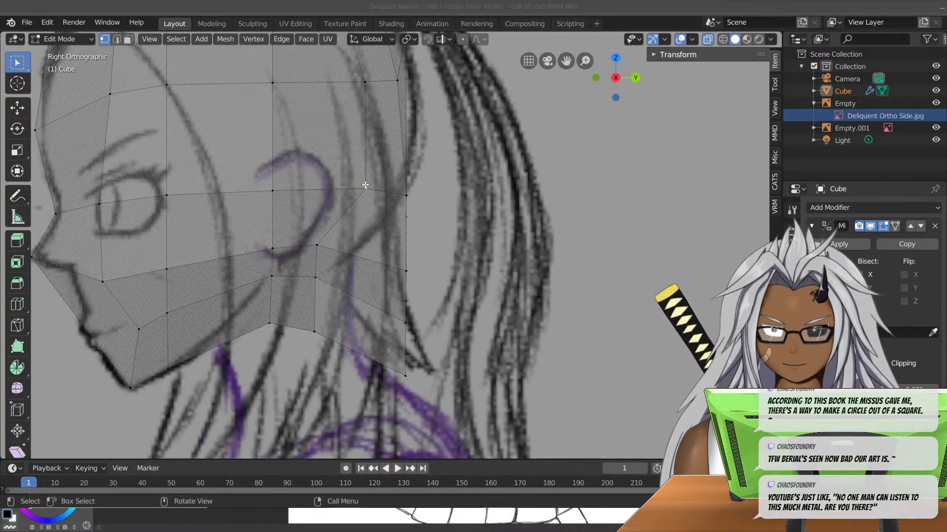
{"action": "key", "text": "g"}
{"action": "left_click", "coordinate": [356, 145]}
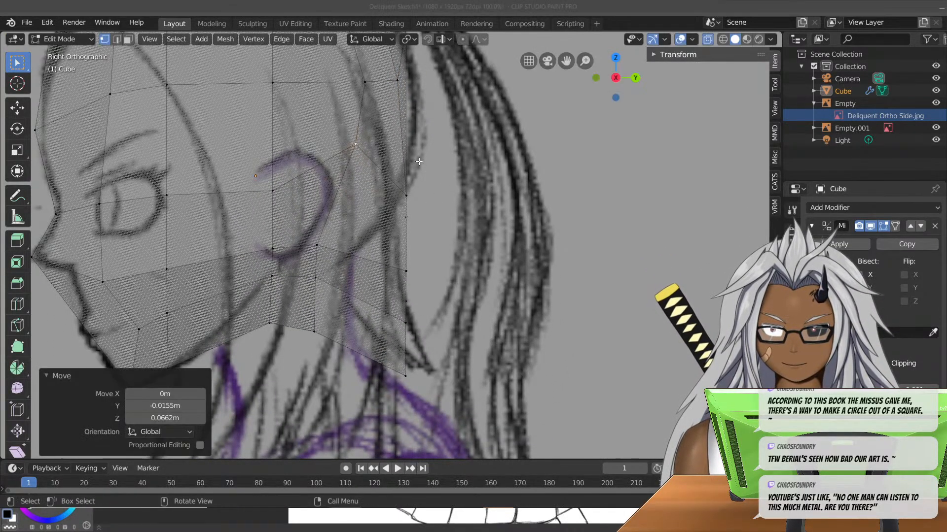
{"action": "left_click", "coordinate": [408, 196]}
{"action": "key", "text": "g"}
{"action": "left_click", "coordinate": [381, 168]}
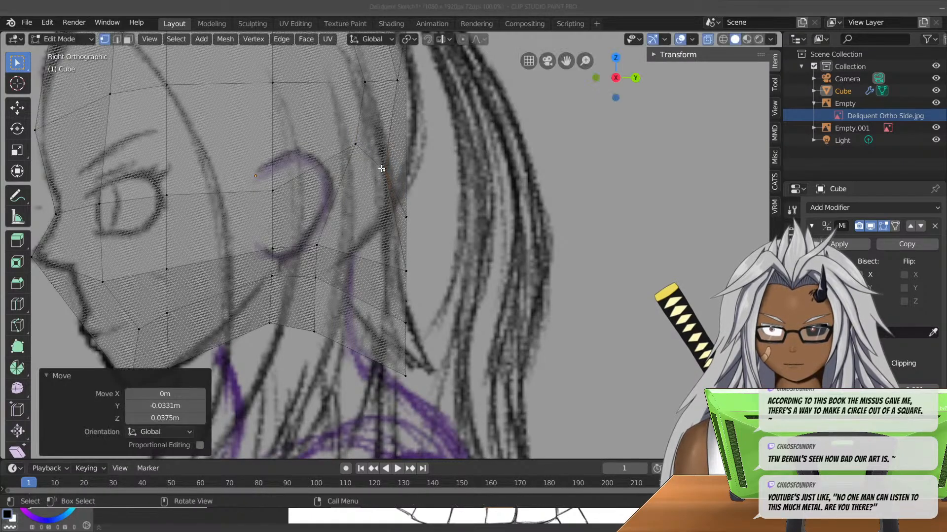
- Raise the rear centre vertex about 0.19 m onto the skull outline and move the rear vertex below about 0.063 m forward and 0.086 m up
{"action": "left_click", "coordinate": [406, 219]}
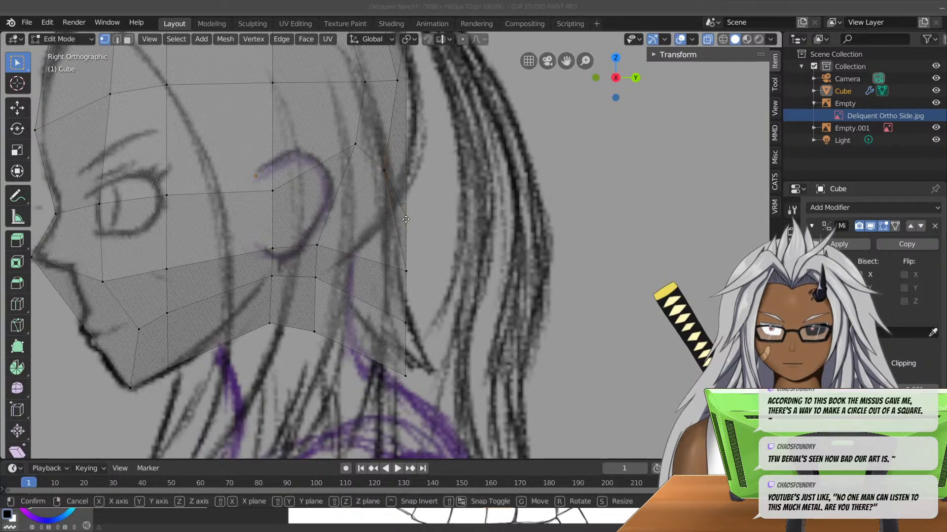
{"action": "key", "text": "g"}
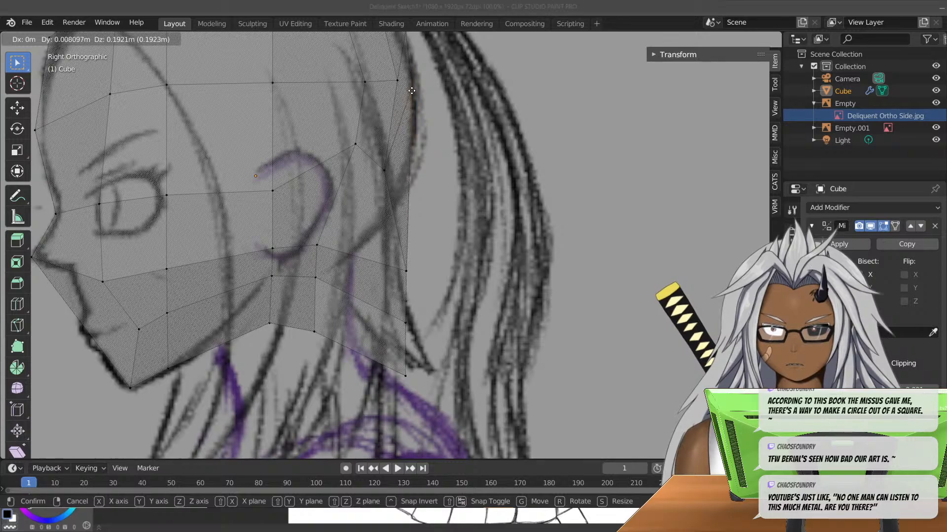
{"action": "left_click", "coordinate": [413, 92]}
{"action": "left_click", "coordinate": [406, 270]}
{"action": "key", "text": "g"}
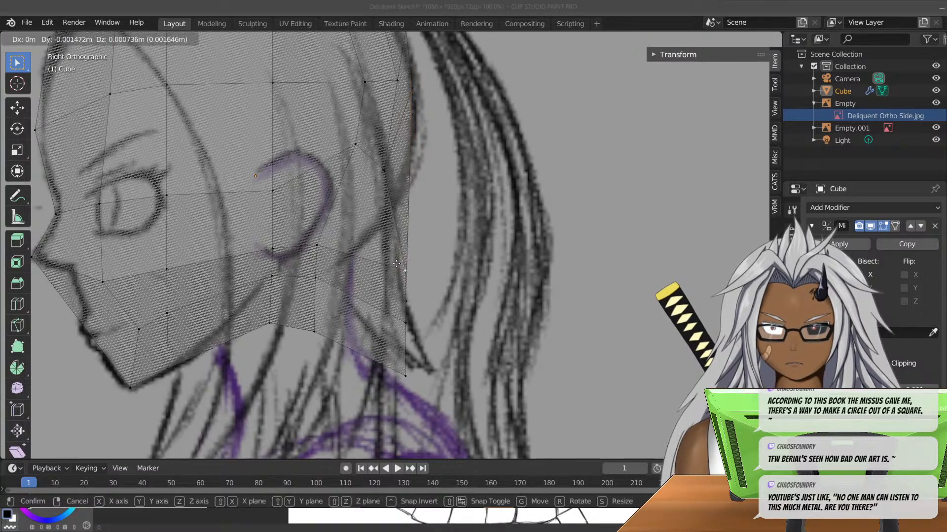
{"action": "left_click", "coordinate": [363, 212]}
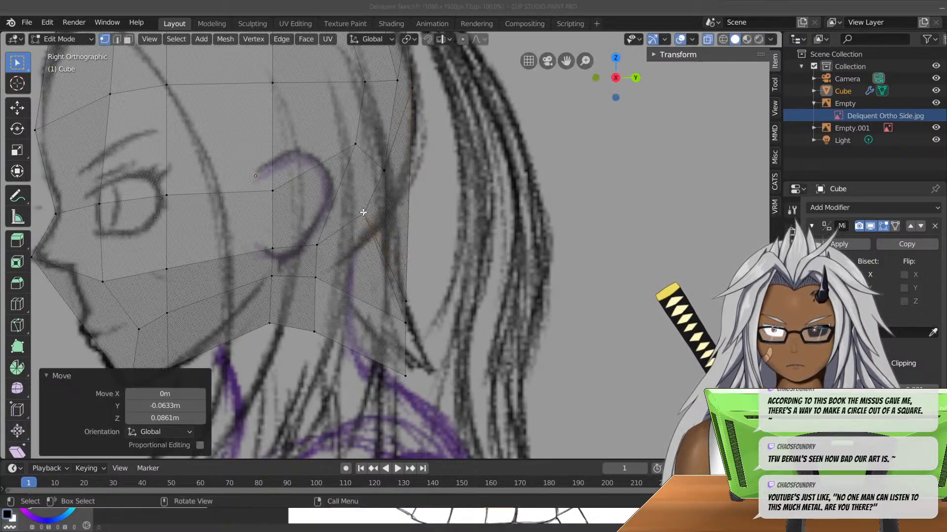
- Raise the next lower rear centre vertex about 0.183 m along the skull outline and check the head's shape in perspective
{"action": "left_click", "coordinate": [407, 302]}
{"action": "key", "text": "g"}
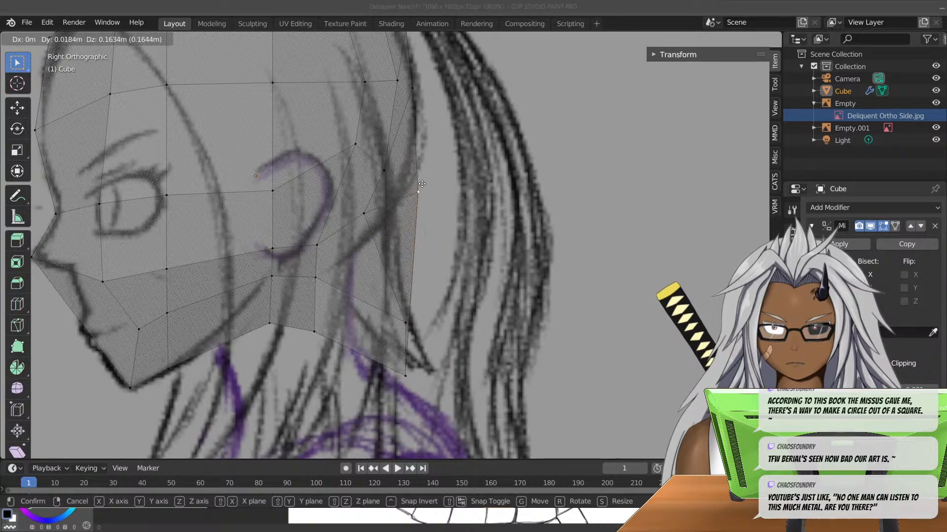
{"action": "left_click", "coordinate": [410, 178]}
{"action": "middle_click_drag", "start_coordinate": [409, 178], "coordinate": [458, 253]}
{"action": "scroll", "coordinate": [456, 191], "scroll_direction": "down", "scroll_amount": 3}
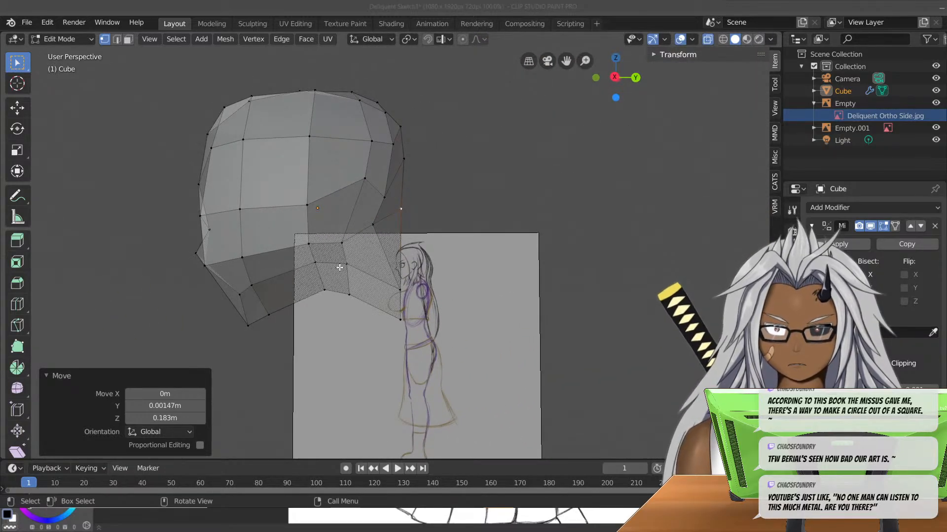
- In side view, move the lower rear side vertex about 0.055 m forward and 0.137 m up, and the bottom rear corner onto the skull's base outline
{"action": "key", "text": "KP_3"}
{"action": "scroll", "coordinate": [382, 322], "scroll_direction": "up", "scroll_amount": 4}
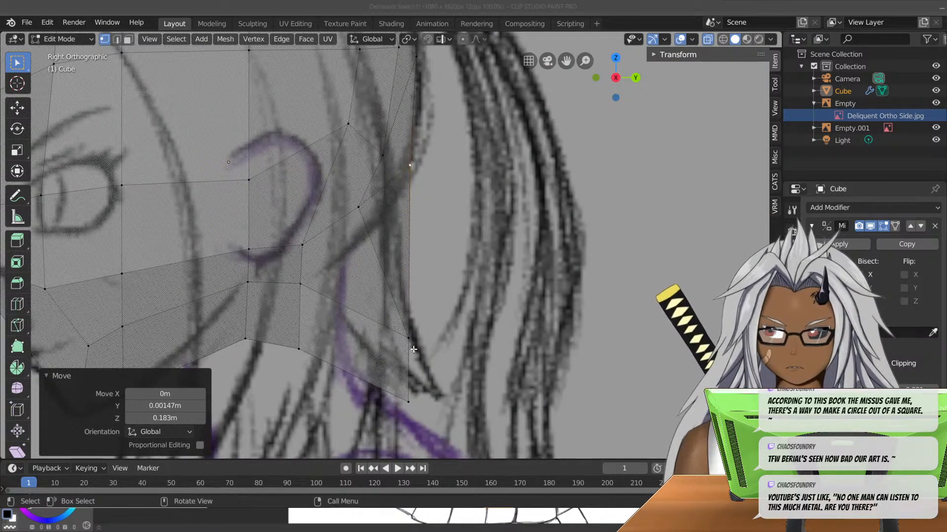
{"action": "left_click", "coordinate": [409, 340]}
{"action": "key", "text": "g"}
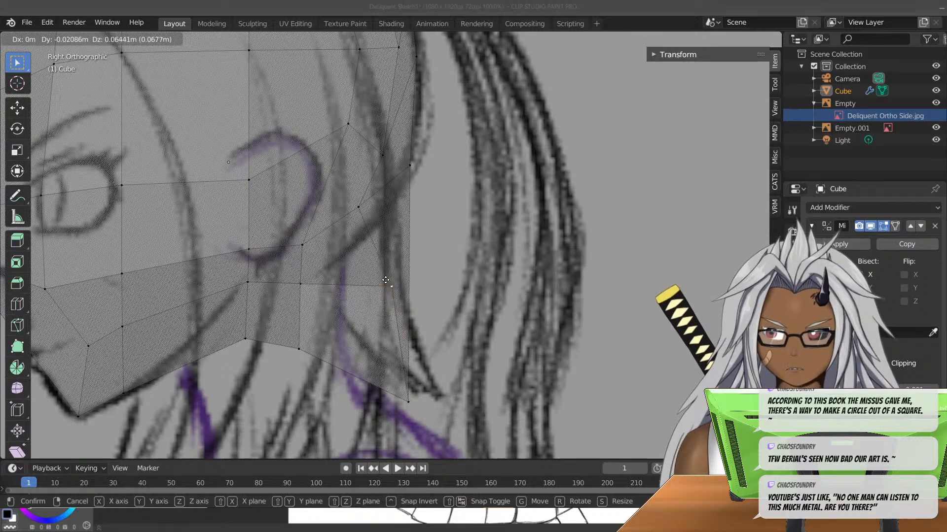
{"action": "left_click", "coordinate": [364, 232]}
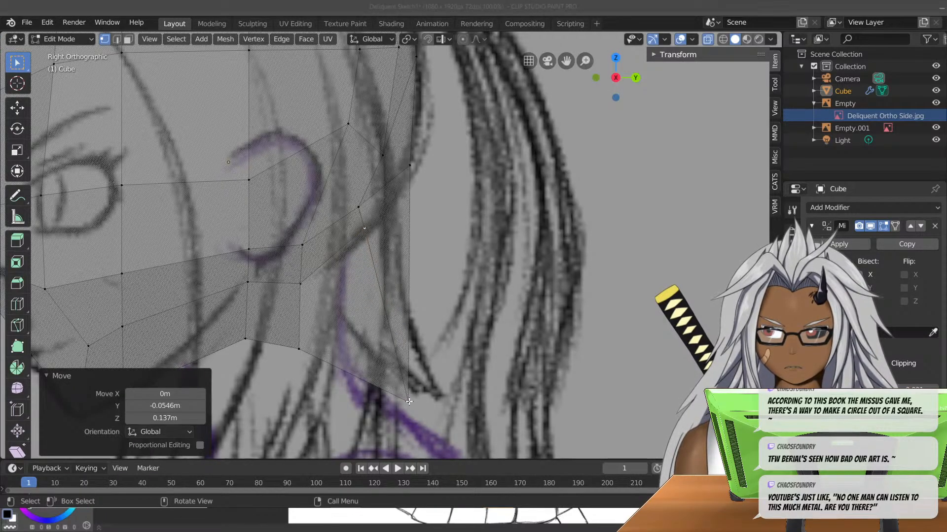
{"action": "left_click", "coordinate": [409, 402]}
{"action": "key", "text": "g"}
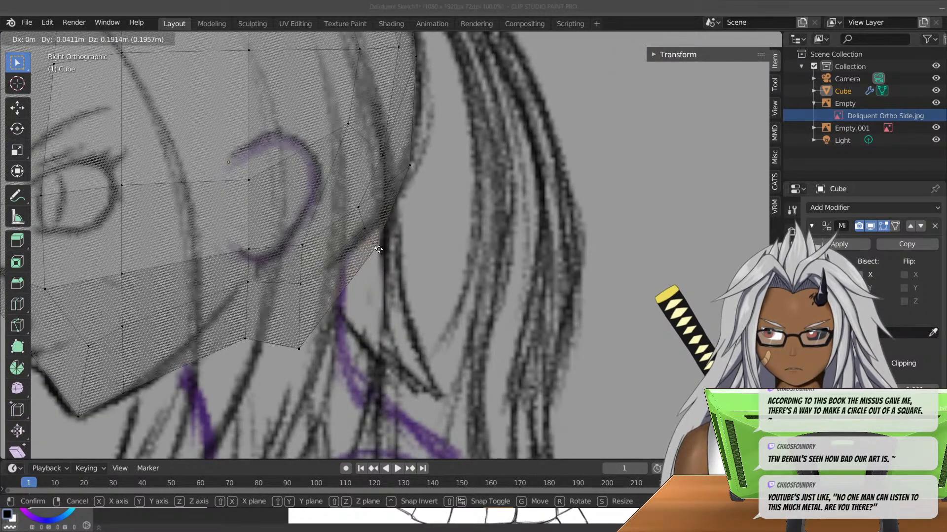
{"action": "left_click", "coordinate": [383, 229]}
- Even out the three side vertices behind the ear, raising the lowest about 0.029 m and the rear one slightly, and lowering the front one 0.023 m
{"action": "left_click", "coordinate": [357, 204]}
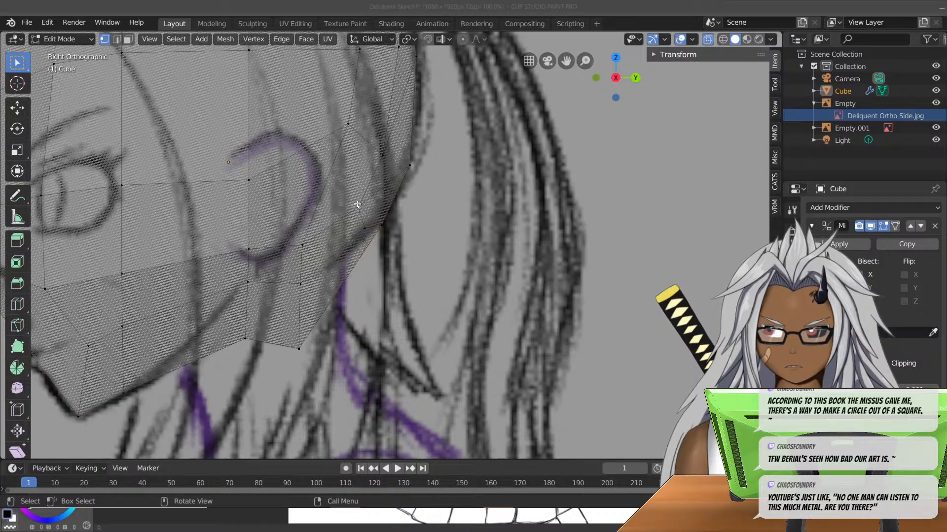
{"action": "key", "text": "g"}
{"action": "left_click", "coordinate": [377, 163]}
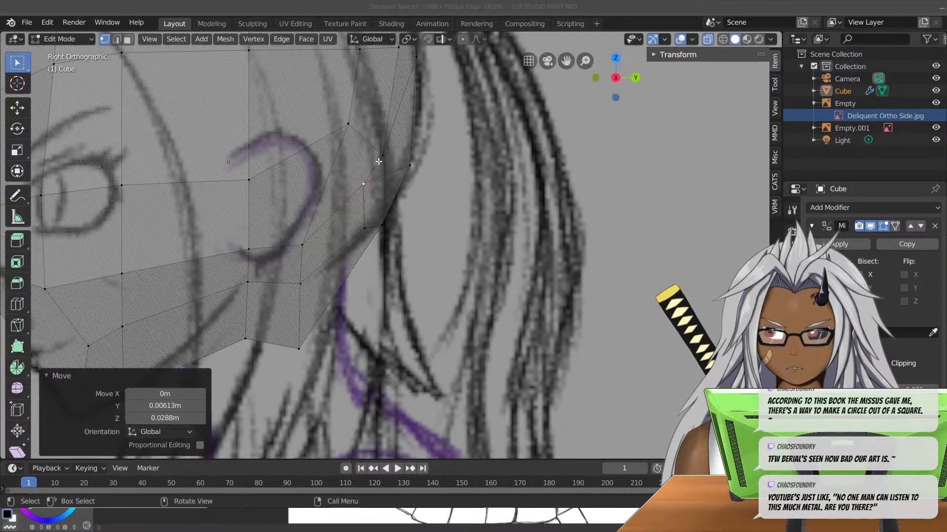
{"action": "left_click", "coordinate": [381, 156]}
{"action": "key", "text": "g"}
{"action": "left_click", "coordinate": [390, 129]}
{"action": "left_click", "coordinate": [340, 125]}
{"action": "key", "text": "g"}
{"action": "left_click", "coordinate": [335, 144]}
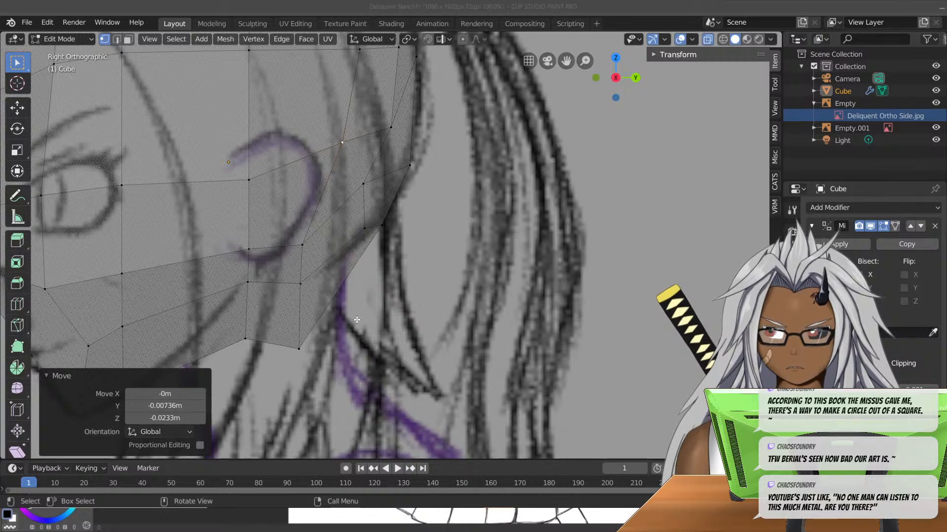
- Move the vertex at the ear's lower rear about 0.013 m back and 0.05 m up, and the one below 0.011 m back and 0.052 m up
{"action": "left_click", "coordinate": [302, 245]}
{"action": "key", "text": "g"}
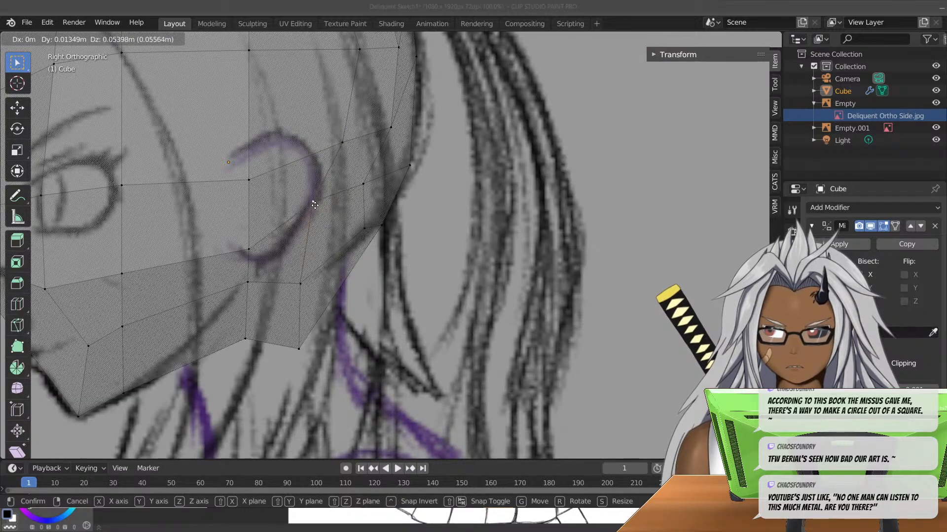
{"action": "left_click", "coordinate": [315, 208]}
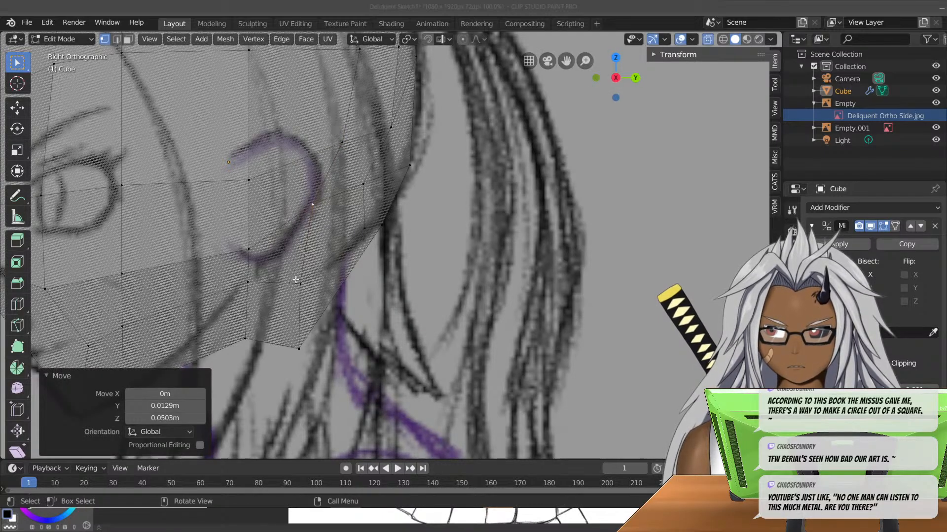
{"action": "key", "text": "g"}
{"action": "left_click", "coordinate": [307, 242]}
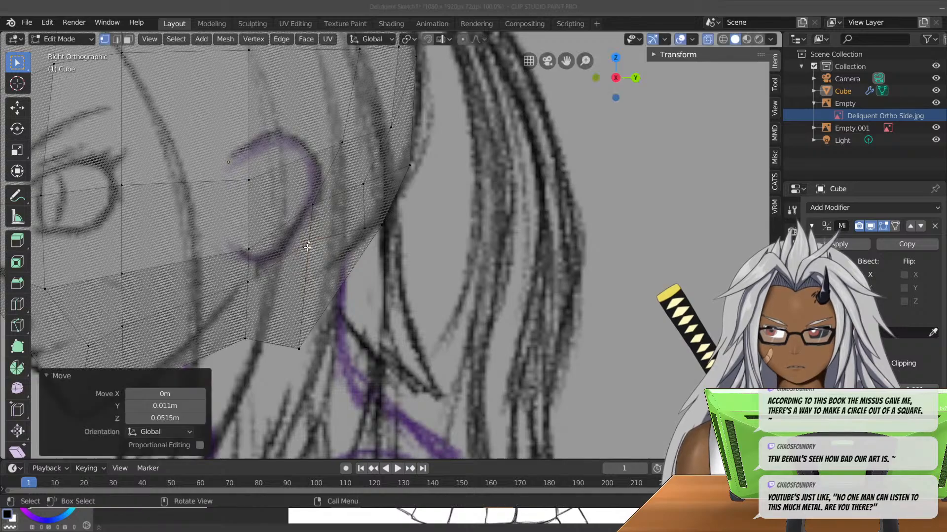
- Move the bottom edge vertex below the ear about 0.01 m back and 0.081 m up, and check the head in perspective
{"action": "left_click", "coordinate": [300, 350]}
{"action": "key", "text": "g"}
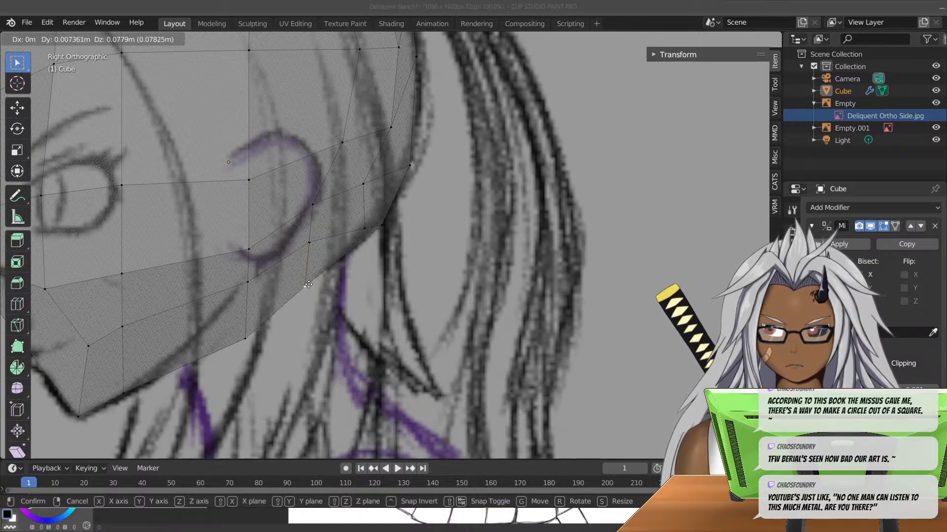
{"action": "left_click", "coordinate": [310, 283]}
{"action": "scroll", "coordinate": [313, 276], "scroll_direction": "down", "scroll_amount": 5}
{"action": "mouse_move", "coordinate": [312, 276]}
{"action": "middle_mouse_down"}
{"action": "mouse_move", "coordinate": [281, 300]}
{"action": "mouse_move", "coordinate": [416, 291]}
{"action": "middle_mouse_up"}
{"action": "scroll", "coordinate": [415, 286], "scroll_direction": "down", "scroll_amount": 4}
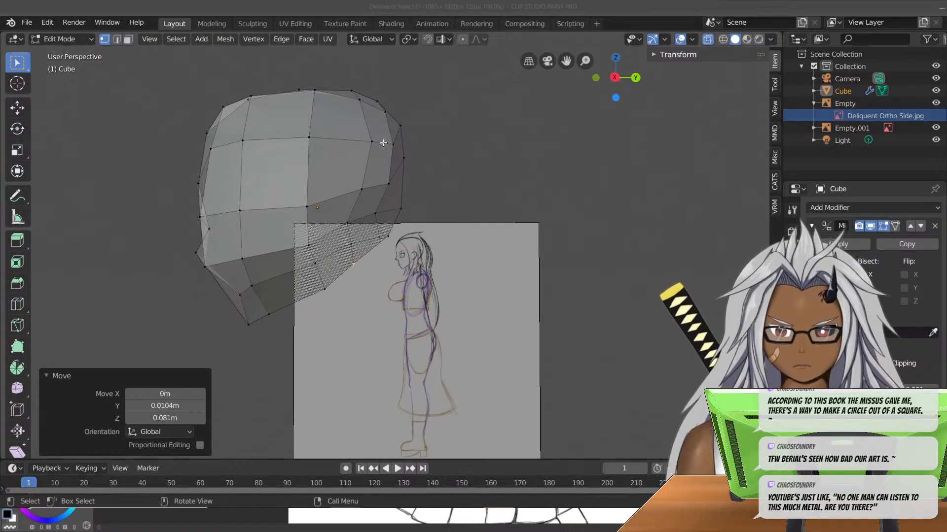
- In side view with X-ray off, move the upper middle side vertex of the head about 0.029 m forward
{"action": "key", "text": "KP_3"}
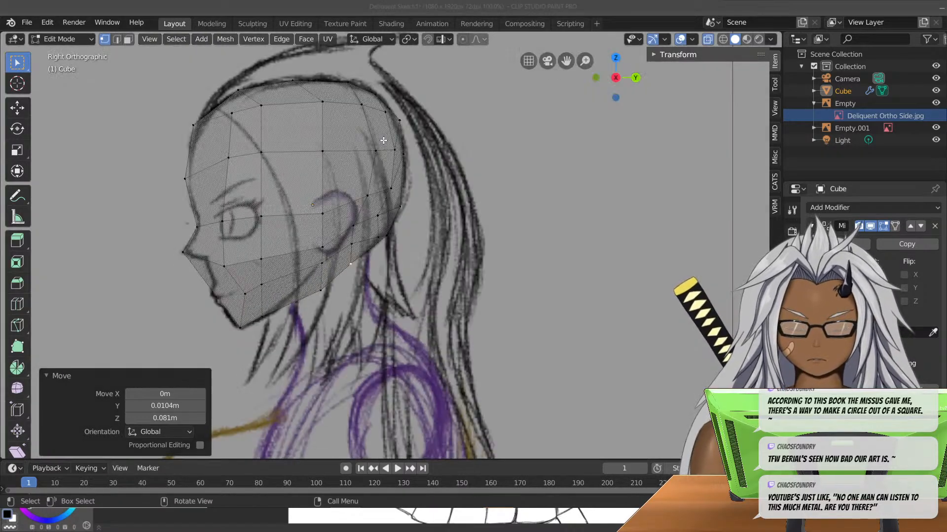
{"action": "left_click", "coordinate": [708, 39]}
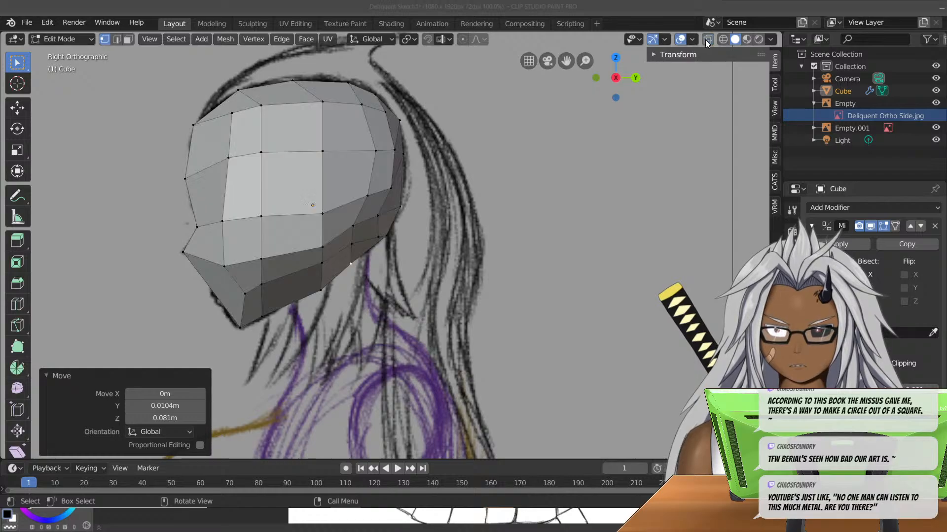
{"action": "left_click", "coordinate": [324, 103]}
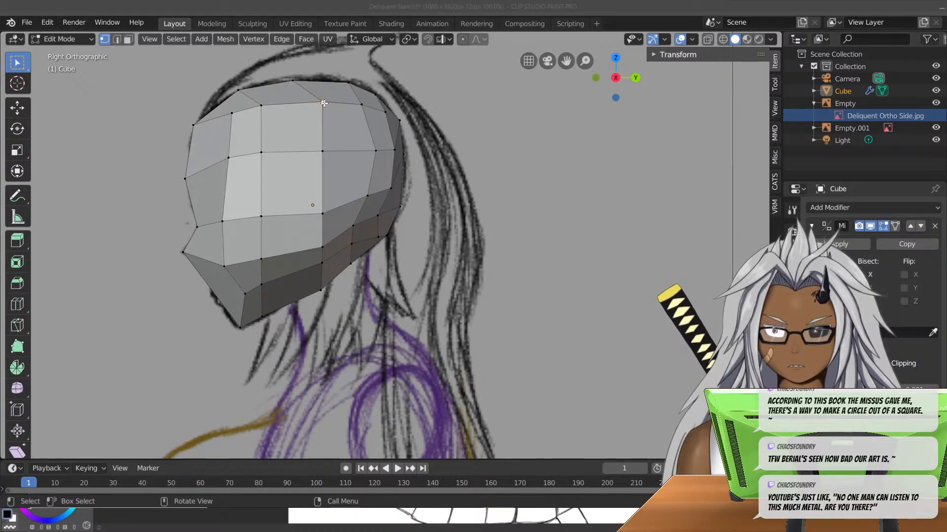
{"action": "key", "text": "g"}
{"action": "left_click", "coordinate": [313, 104]}
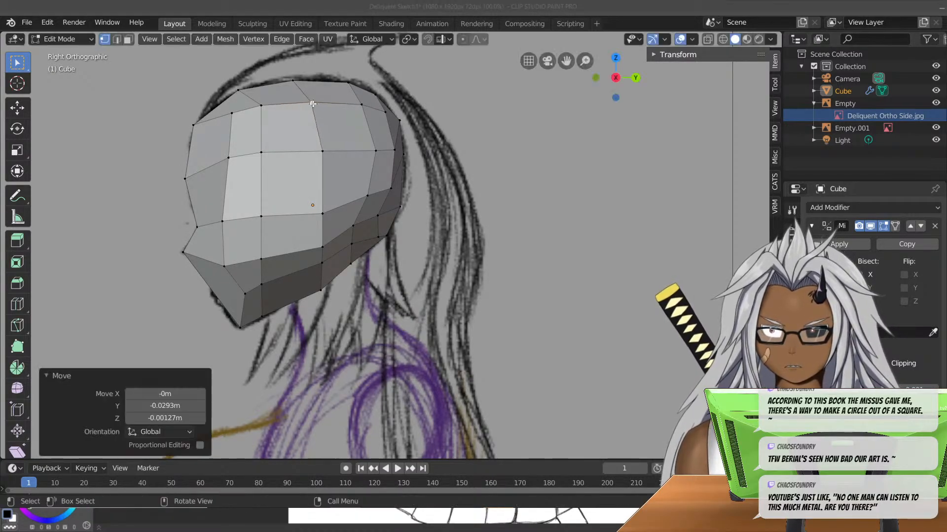
- Move the middle side vertex above the ear about 0.005 m forward and nudge the one below about 0.003 m up
{"action": "left_click", "coordinate": [324, 152]}
{"action": "key", "text": "g"}
{"action": "left_click", "coordinate": [321, 164]}
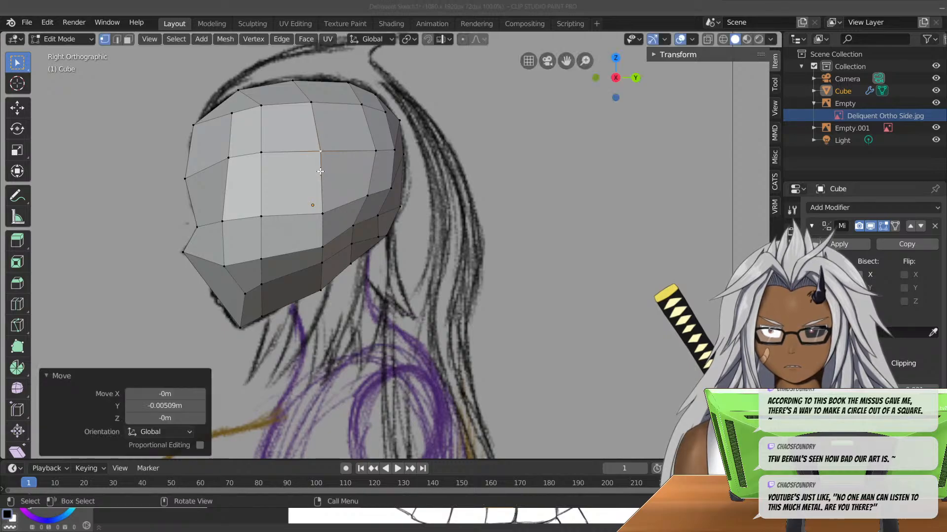
{"action": "left_click", "coordinate": [329, 217]}
{"action": "key", "text": "g"}
{"action": "left_click", "coordinate": [321, 207]}
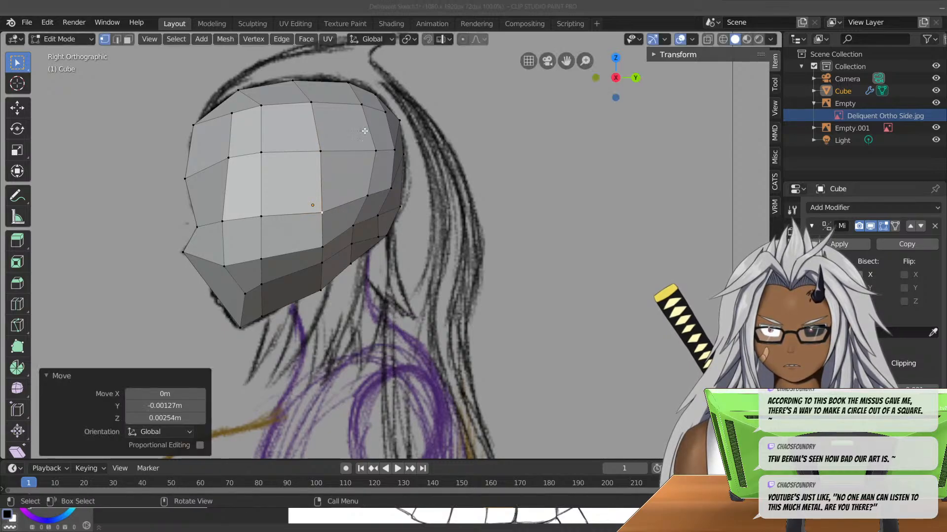
- In front view, move the upper forehead corner vertex about 0.006 m inward and 0.01 m down, and inspect the head from the side
{"action": "middle_click_drag", "start_coordinate": [412, 131], "coordinate": [545, 210]}
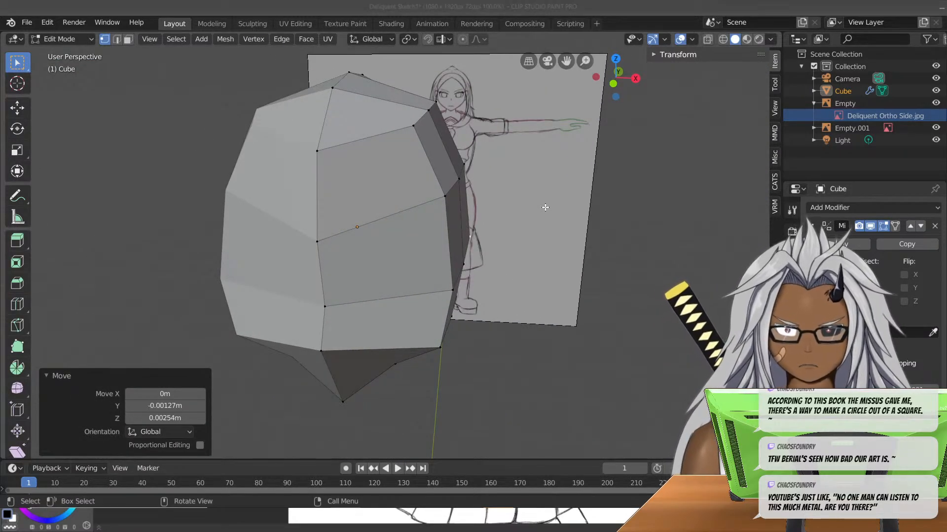
{"action": "key", "text": "KP_1"}
{"action": "left_click", "coordinate": [426, 112]}
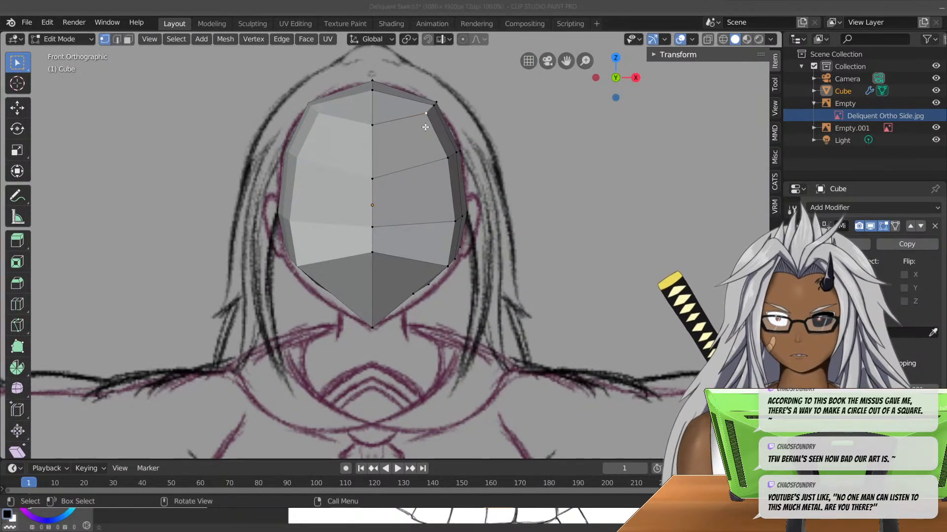
{"action": "key", "text": "g"}
{"action": "left_click", "coordinate": [423, 131]}
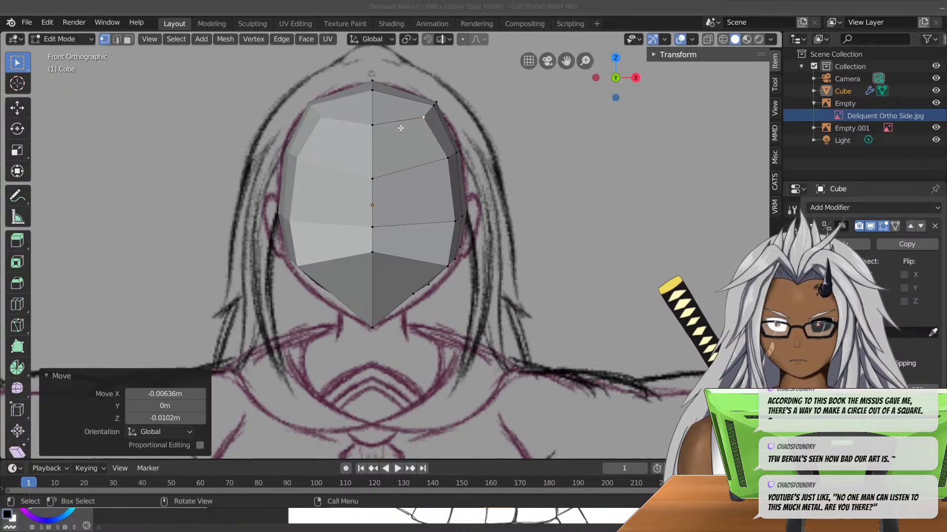
{"action": "middle_click_drag", "start_coordinate": [546, 150], "coordinate": [391, 144]}
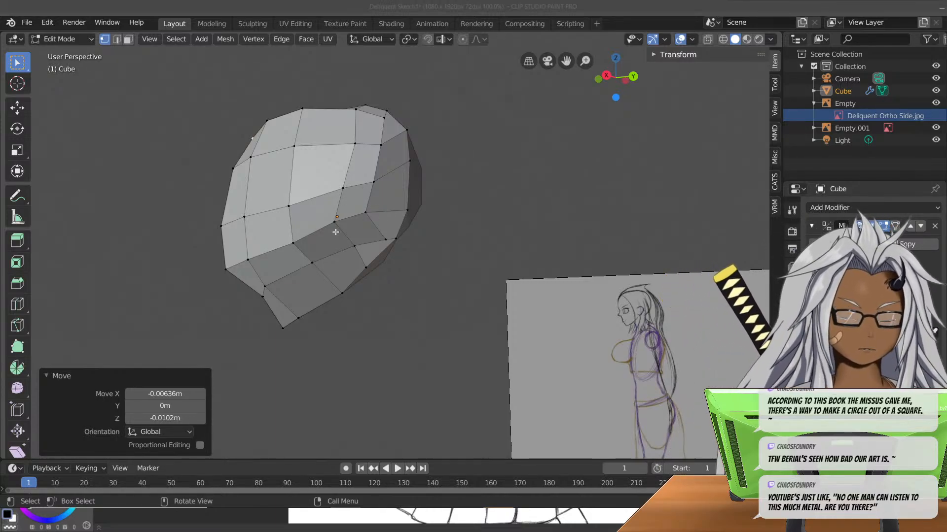
- Move the lower side vertex behind the jaw about 0.01 m back and 0.001 m outward, and check the head in perspective
{"action": "mouse_move", "coordinate": [311, 180]}
{"action": "middle_mouse_down"}
{"action": "mouse_move", "coordinate": [319, 202]}
{"action": "mouse_move", "coordinate": [507, 201]}
{"action": "mouse_move", "coordinate": [490, 205]}
{"action": "mouse_move", "coordinate": [390, 166]}
{"action": "mouse_move", "coordinate": [434, 187]}
{"action": "mouse_move", "coordinate": [454, 212]}
{"action": "mouse_move", "coordinate": [368, 188]}
{"action": "middle_mouse_up"}
{"action": "scroll", "coordinate": [368, 188], "scroll_direction": "up", "scroll_amount": 2}
{"action": "scroll", "coordinate": [367, 188], "scroll_direction": "up", "scroll_amount": 3}
{"action": "mouse_move", "coordinate": [407, 211]}
{"action": "middle_mouse_down"}
{"action": "mouse_move", "coordinate": [282, 171]}
{"action": "mouse_move", "coordinate": [416, 191]}
{"action": "mouse_move", "coordinate": [336, 241]}
{"action": "middle_mouse_up"}
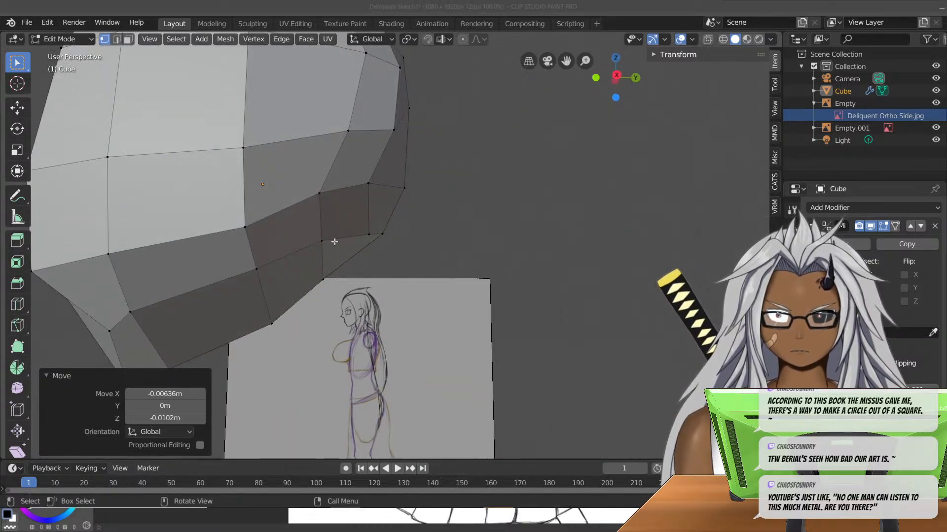
{"action": "left_click", "coordinate": [322, 243]}
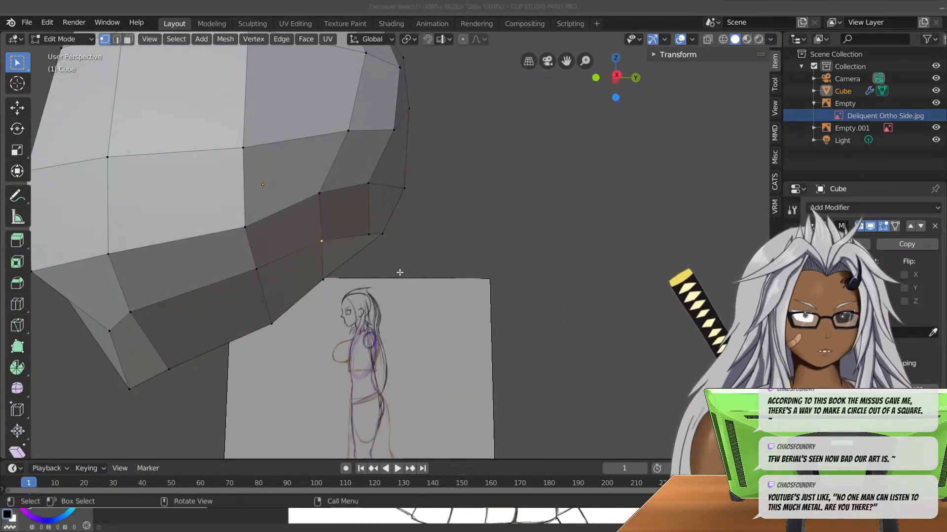
{"action": "middle_click_drag", "start_coordinate": [253, 253], "coordinate": [331, 246]}
{"action": "key", "text": "g"}
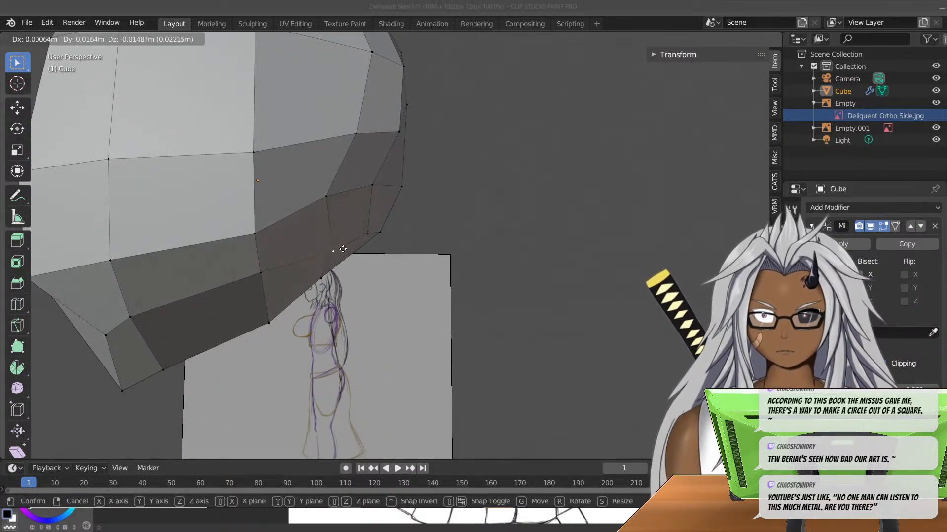
{"action": "left_click", "coordinate": [339, 242]}
{"action": "scroll", "coordinate": [339, 243], "scroll_direction": "down", "scroll_amount": 4}
{"action": "mouse_move", "coordinate": [340, 242]}
{"action": "middle_mouse_down"}
{"action": "mouse_move", "coordinate": [296, 259]}
{"action": "mouse_move", "coordinate": [289, 282]}
{"action": "mouse_move", "coordinate": [317, 286]}
{"action": "mouse_move", "coordinate": [359, 254]}
{"action": "mouse_move", "coordinate": [388, 252]}
{"action": "middle_mouse_up"}
{"action": "middle_click_drag", "start_coordinate": [381, 215], "coordinate": [395, 213]}
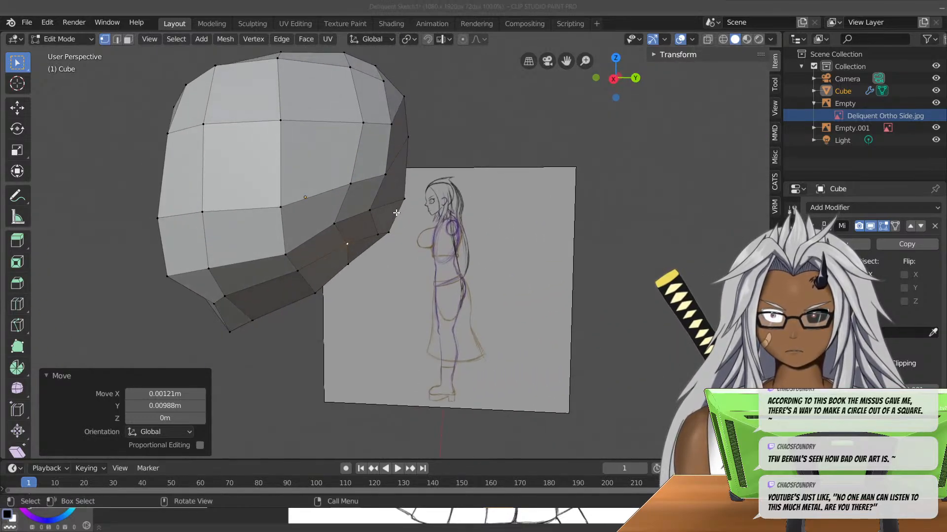
- In side view, move the pair of vertices at the rear of the crown about 0.02 m forward
{"action": "key", "text": "KP_3"}
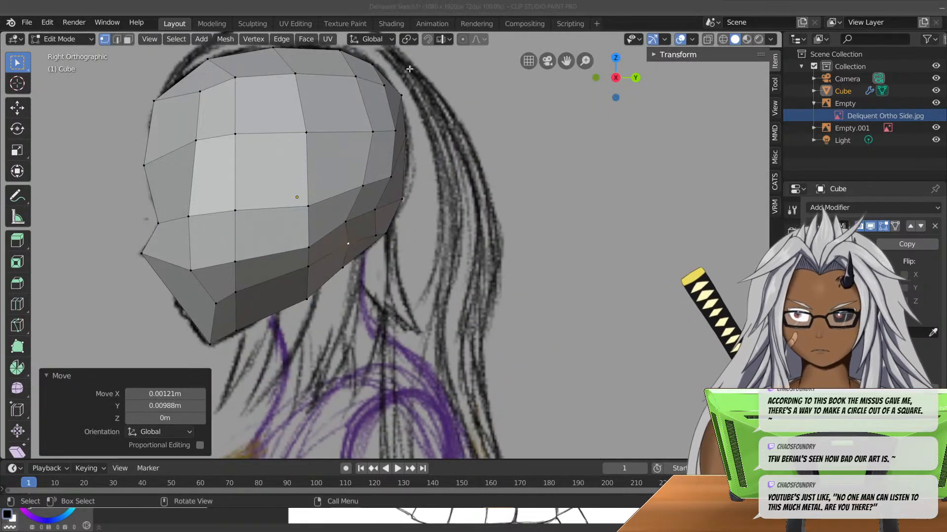
{"action": "left_click", "coordinate": [354, 77]}
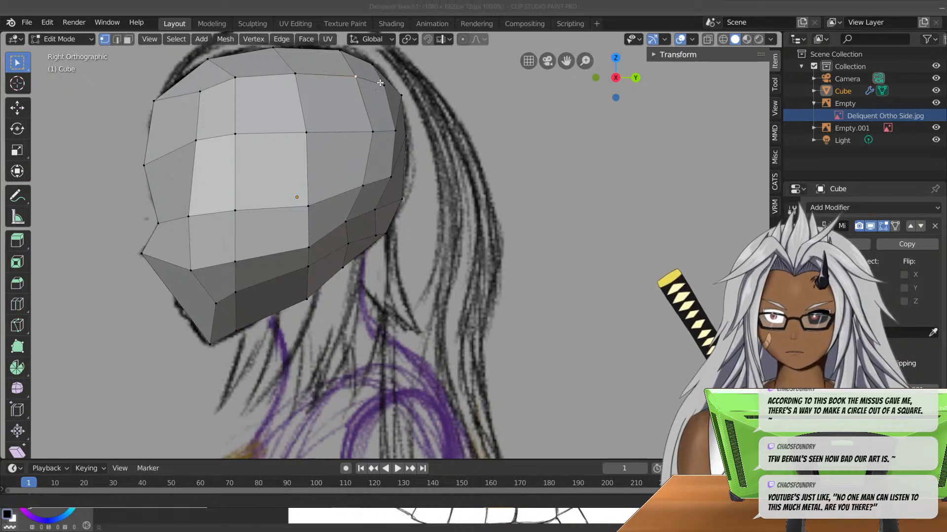
{"action": "middle_click_drag", "start_coordinate": [355, 77], "coordinate": [324, 121], "text": "shift"}
{"action": "left_click_drag", "start_coordinate": [327, 75], "coordinate": [299, 132]}
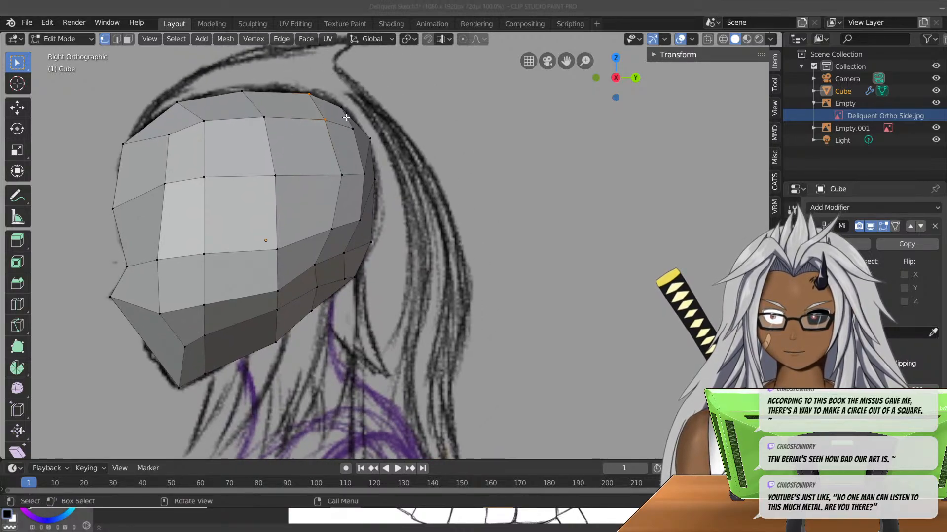
{"action": "key", "text": "g"}
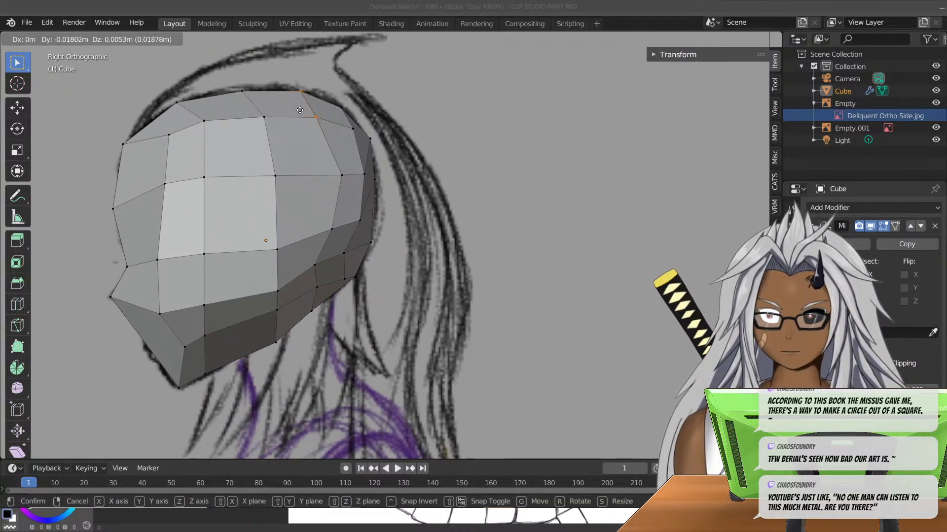
{"action": "left_click", "coordinate": [299, 110]}
- Move the next upper back pair about 0.013 m forward and 0.004 m up, and the outline vertex behind it about 0.012 m forward and 0.017 m up
{"action": "left_click_drag", "start_coordinate": [372, 95], "coordinate": [341, 127]}
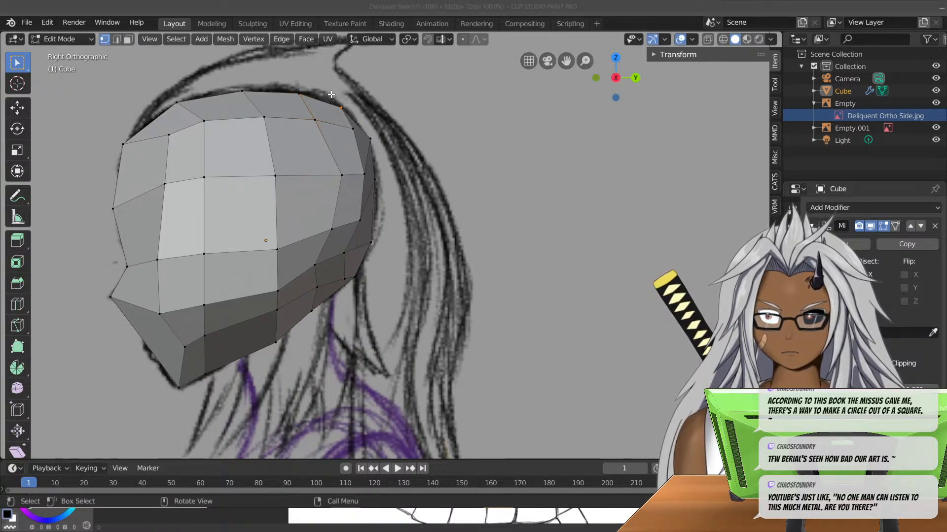
{"action": "key", "text": "g"}
{"action": "left_click", "coordinate": [361, 115]}
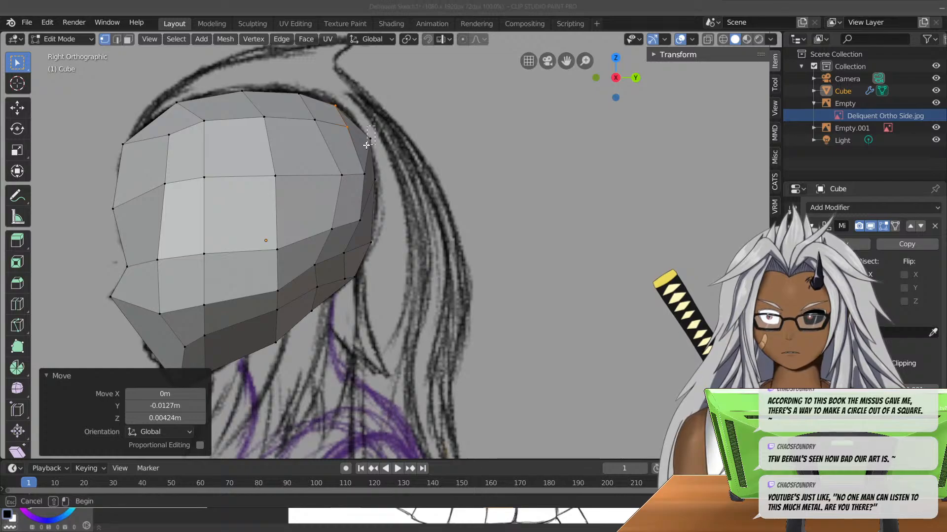
{"action": "key", "text": "g"}
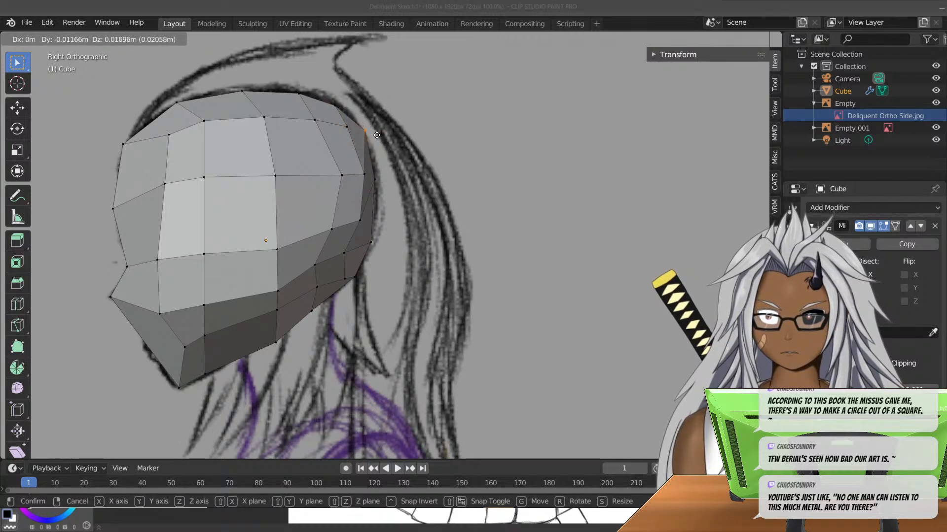
{"action": "left_click", "coordinate": [377, 137]}
- Shift the two rear side vertices above the ear forward, moving the inner one about 0.018 m forward and 0.004 m up
{"action": "key", "text": "g"}
{"action": "left_click", "coordinate": [362, 173]}
{"action": "key", "text": "g"}
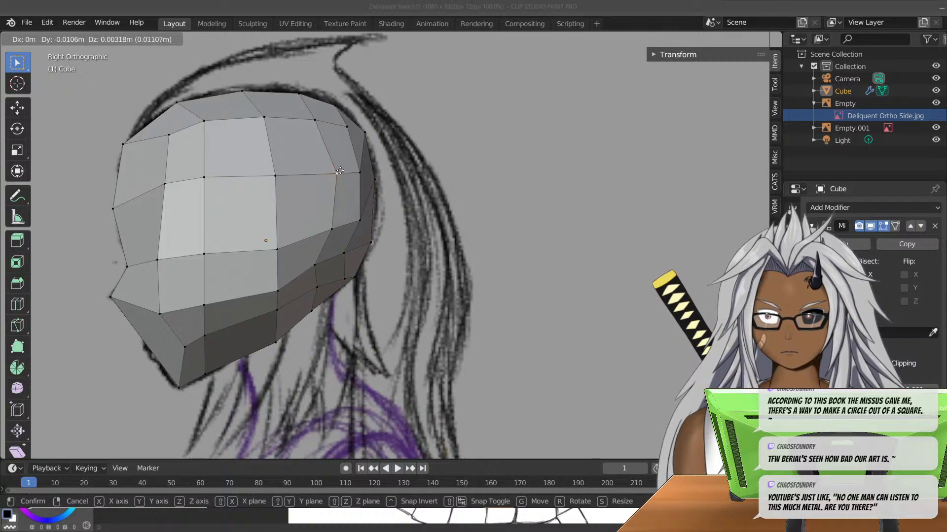
{"action": "left_click", "coordinate": [337, 170]}
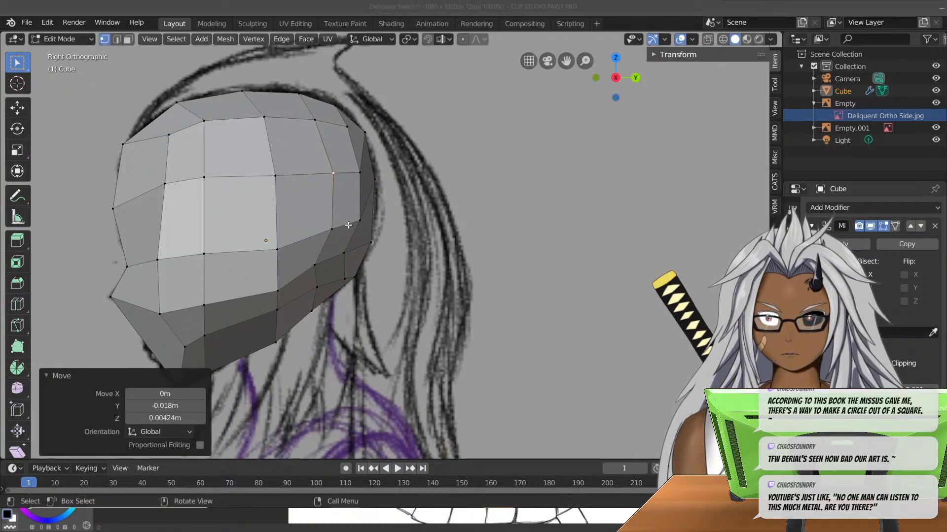
- Move the rearmost outline vertex back and down, and raise the side vertex beside it about 0.027 m
{"action": "left_click", "coordinate": [374, 178]}
{"action": "key", "text": "g"}
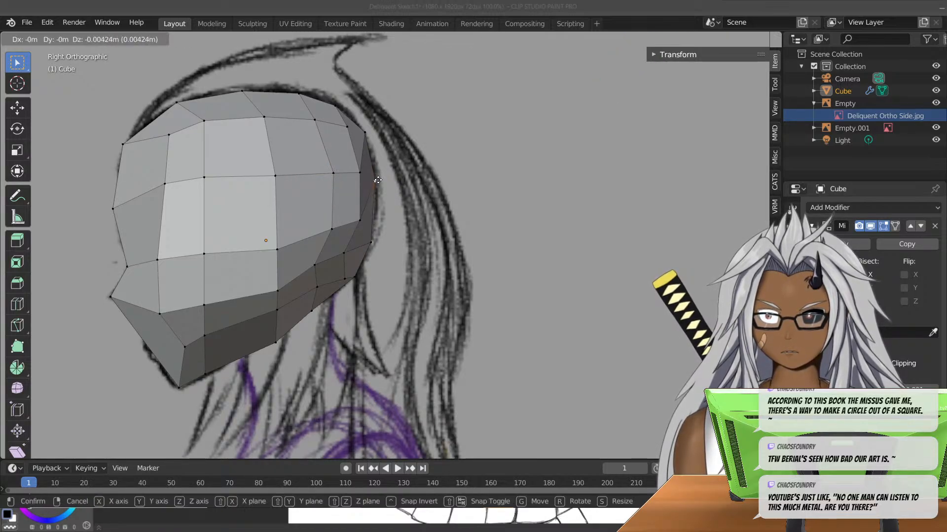
{"action": "left_click", "coordinate": [384, 190]}
{"action": "left_click", "coordinate": [361, 220]}
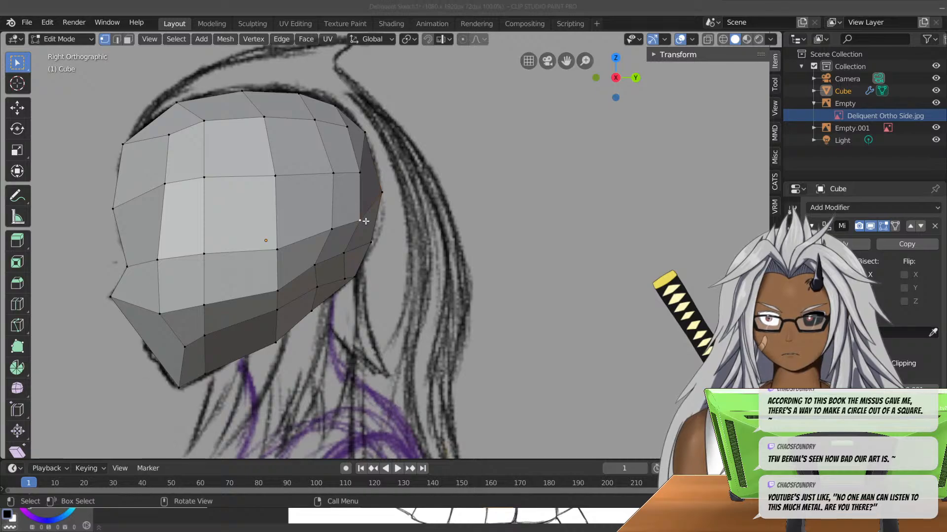
{"action": "key", "text": "g"}
{"action": "left_click", "coordinate": [364, 206]}
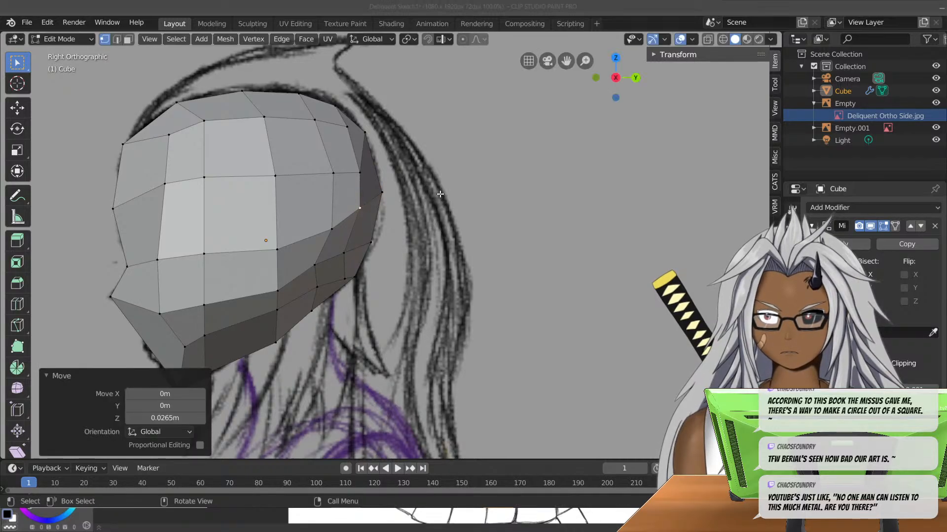
- With X-ray on, move the lower back outline vertex about 0.007 m forward and the rearmost one about 0.01 m forward and down, then inspect the head
{"action": "left_click", "coordinate": [707, 40]}
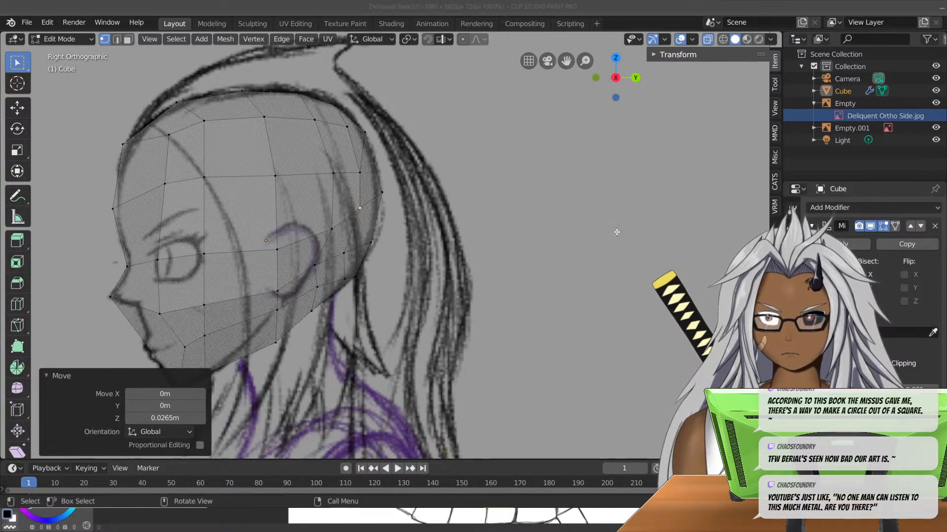
{"action": "scroll", "coordinate": [433, 267], "scroll_direction": "up", "scroll_amount": 2}
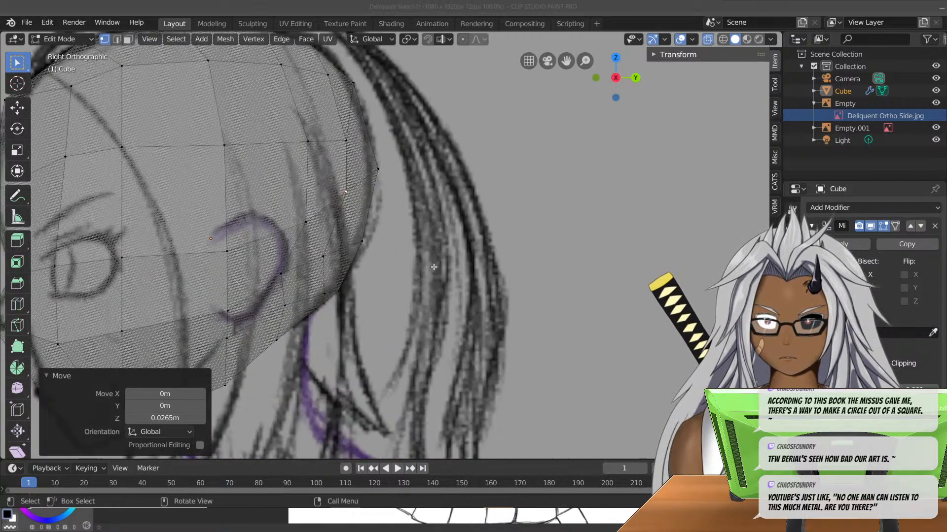
{"action": "key", "text": "g"}
{"action": "left_click", "coordinate": [355, 242]}
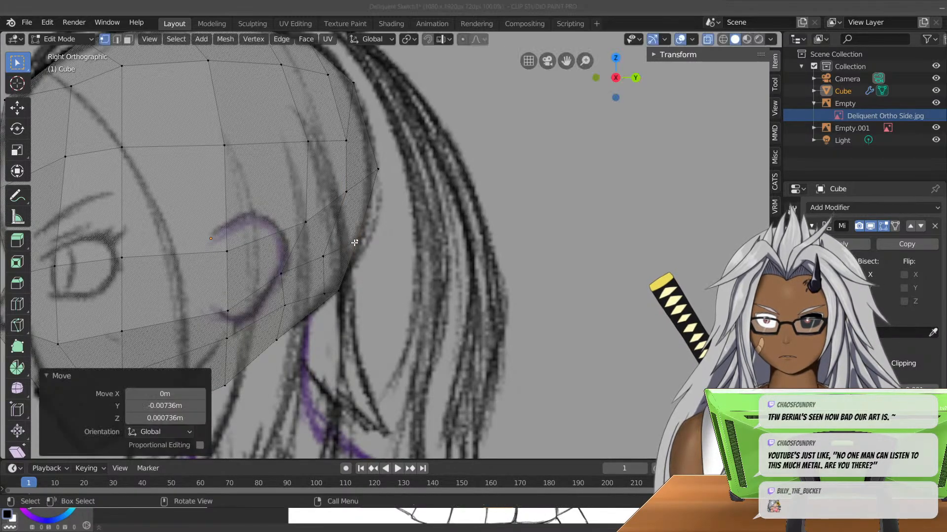
{"action": "left_click", "coordinate": [378, 168]}
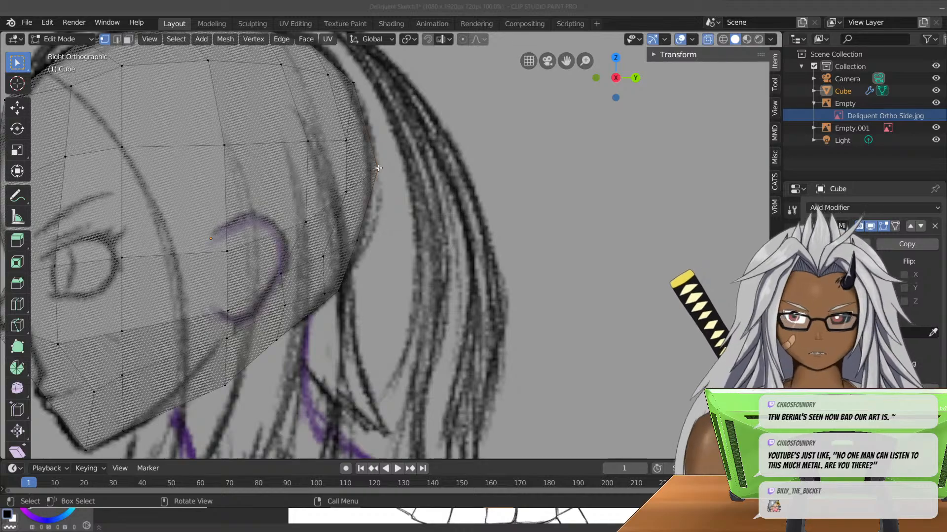
{"action": "key", "text": "g"}
{"action": "left_click", "coordinate": [371, 174]}
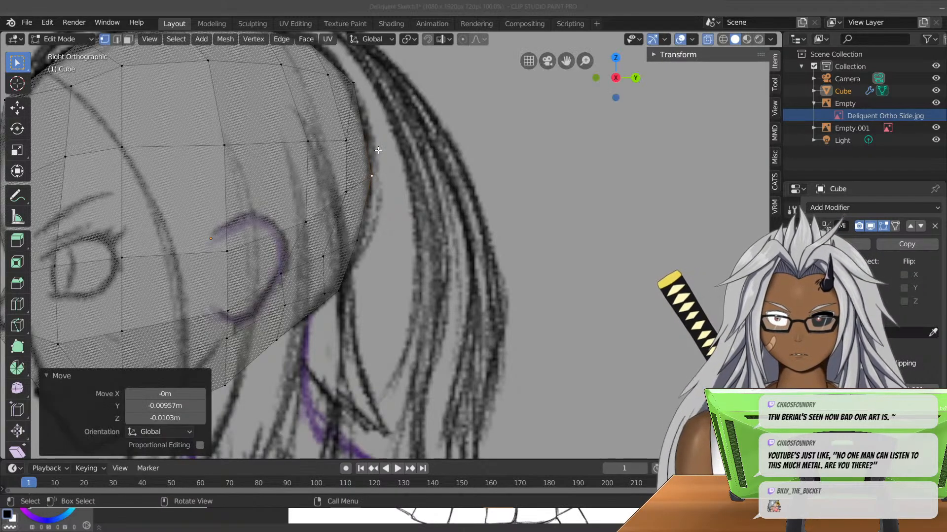
{"action": "scroll", "coordinate": [374, 161], "scroll_direction": "down", "scroll_amount": 6}
{"action": "mouse_move", "coordinate": [323, 300]}
{"action": "middle_mouse_down"}
{"action": "mouse_move", "coordinate": [391, 277]}
{"action": "mouse_move", "coordinate": [446, 277]}
{"action": "mouse_move", "coordinate": [452, 317]}
{"action": "mouse_move", "coordinate": [498, 282]}
{"action": "mouse_move", "coordinate": [545, 308]}
{"action": "mouse_move", "coordinate": [556, 288]}
{"action": "middle_mouse_up"}
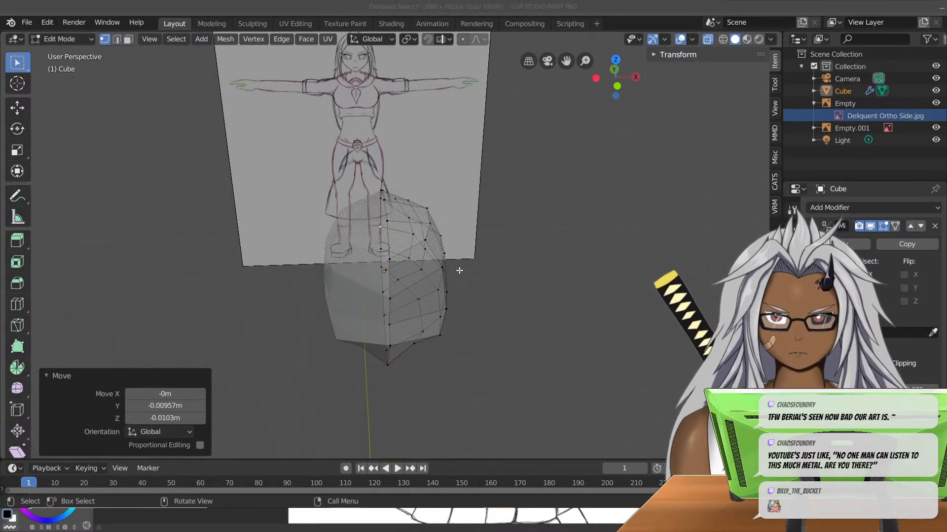
{"action": "mouse_move", "coordinate": [458, 271]}
{"action": "middle_mouse_down"}
{"action": "mouse_move", "coordinate": [382, 214]}
{"action": "mouse_move", "coordinate": [296, 220]}
{"action": "mouse_move", "coordinate": [302, 238]}
{"action": "mouse_move", "coordinate": [476, 264]}
{"action": "mouse_move", "coordinate": [517, 286]}
{"action": "mouse_move", "coordinate": [456, 296]}
{"action": "mouse_move", "coordinate": [57, 271]}
{"action": "mouse_move", "coordinate": [376, 186]}
{"action": "mouse_move", "coordinate": [533, 191]}
{"action": "middle_mouse_up"}
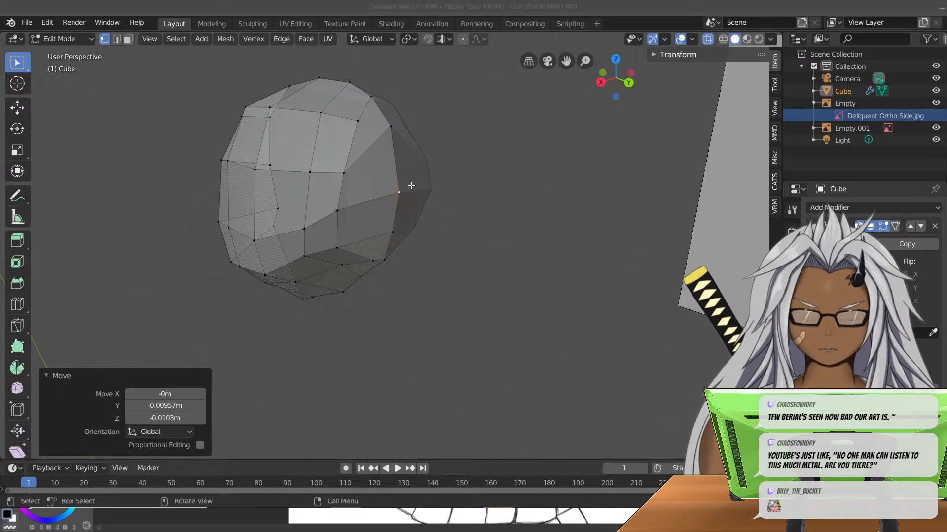
- In side view, move the upper back outline vertex about 0.008 m back and 0.023 m down
{"action": "key", "text": "KP_3"}
{"action": "left_click", "coordinate": [365, 127]}
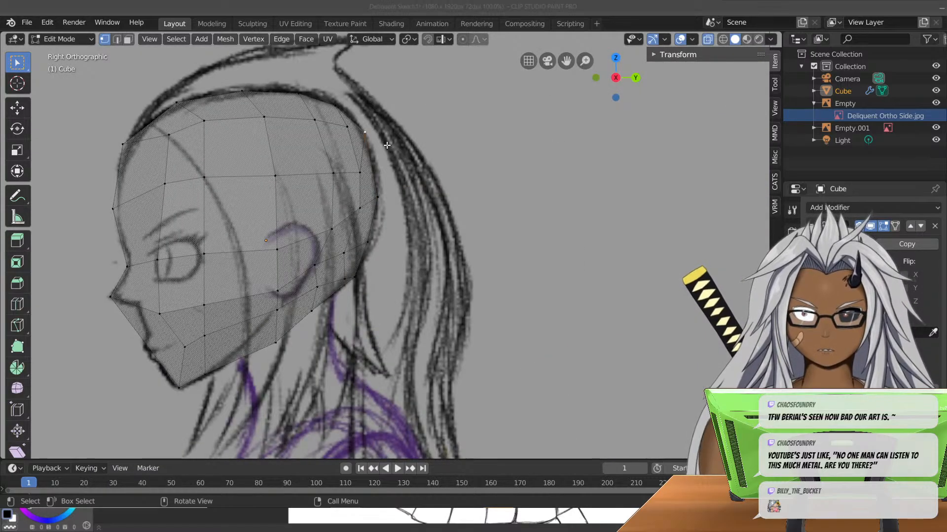
{"action": "key", "text": "g"}
{"action": "left_click", "coordinate": [386, 138]}
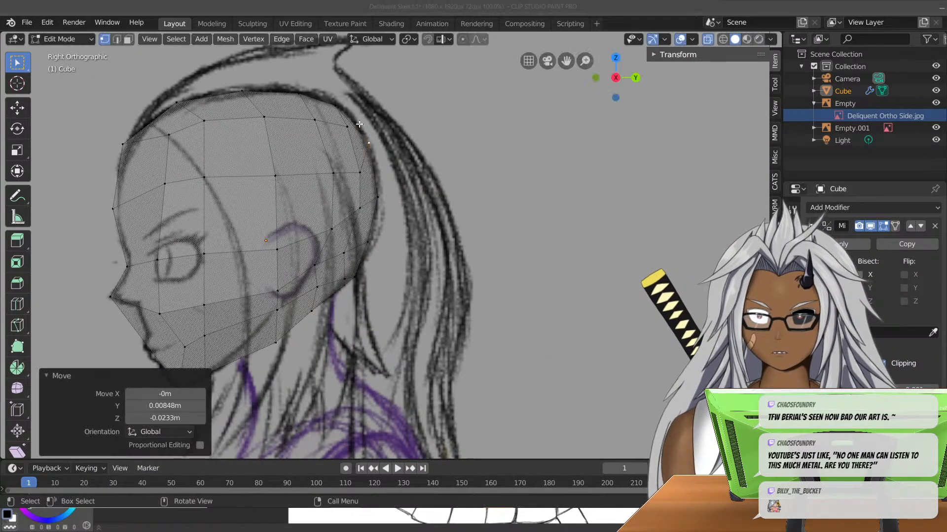
- Nudge the upper rear side vertex forward, and move the outline vertex above it about 0.005 m back and 0.001 m up
{"action": "left_click", "coordinate": [347, 125]}
{"action": "key", "text": "g"}
{"action": "left_click", "coordinate": [343, 123]}
{"action": "left_click", "coordinate": [341, 106]}
{"action": "key", "text": "g"}
{"action": "left_click", "coordinate": [342, 106]}
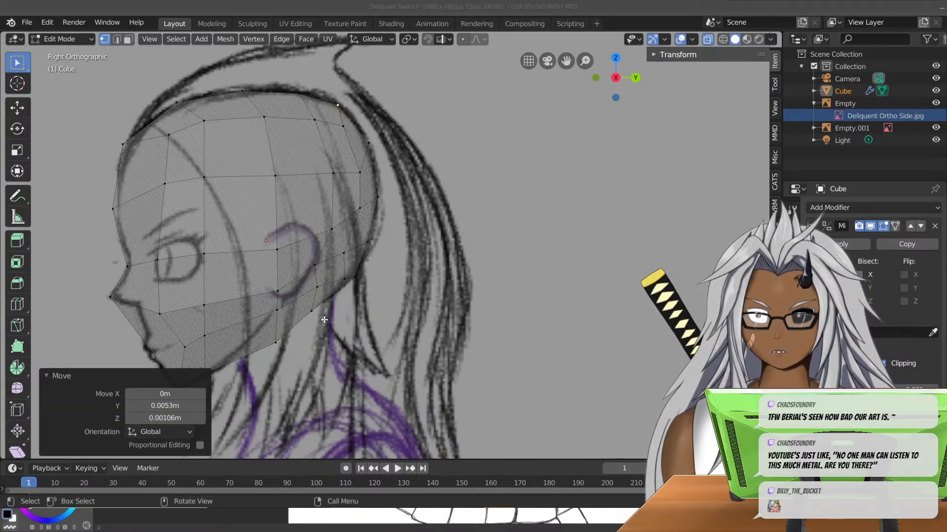
- Raise the two vertices at the front of the ear about 0.022 m along Z
{"action": "mouse_move", "coordinate": [361, 329]}
{"action": "middle_mouse_down", "text": "shift"}
{"action": "mouse_move", "coordinate": [382, 306]}
{"action": "mouse_move", "coordinate": [370, 216]}
{"action": "middle_mouse_up", "text": "shift"}
{"action": "scroll", "coordinate": [383, 307], "scroll_direction": "down", "scroll_amount": 8}
{"action": "scroll", "coordinate": [364, 90], "scroll_direction": "up", "scroll_amount": 4}
{"action": "middle_click_drag", "start_coordinate": [359, 137], "coordinate": [387, 329], "text": "shift"}
{"action": "scroll", "coordinate": [378, 185], "scroll_direction": "up", "scroll_amount": 3}
{"action": "middle_click_drag", "start_coordinate": [315, 70], "coordinate": [365, 228], "text": "shift"}
{"action": "left_click", "coordinate": [386, 201]}
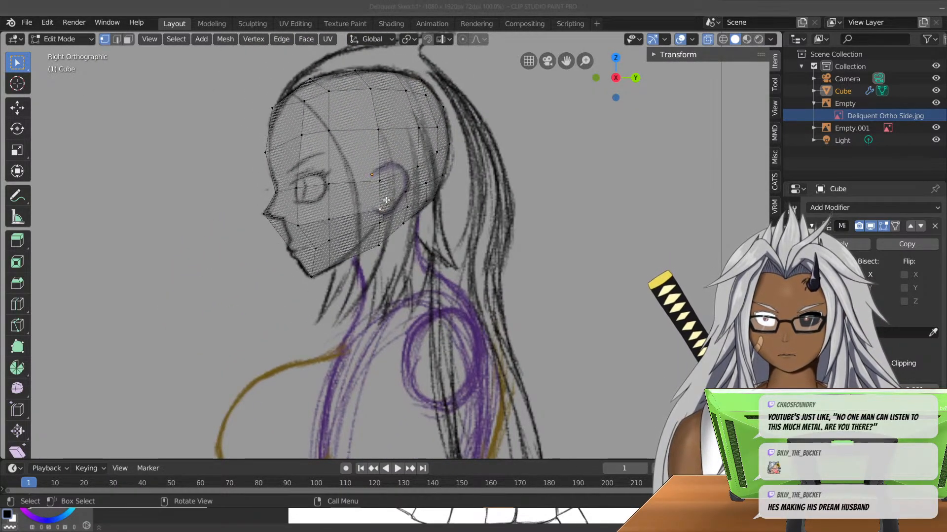
{"action": "scroll", "coordinate": [387, 187], "scroll_direction": "up", "scroll_amount": 2}
{"action": "left_click_drag", "start_coordinate": [385, 143], "coordinate": [365, 201]}
{"action": "key", "text": "g"}
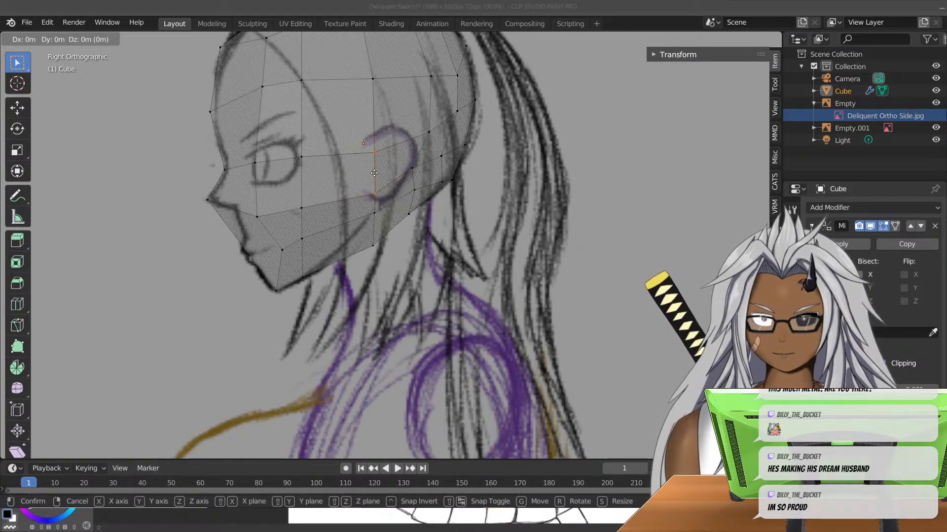
{"action": "key", "text": "y"}
{"action": "key", "text": "z"}
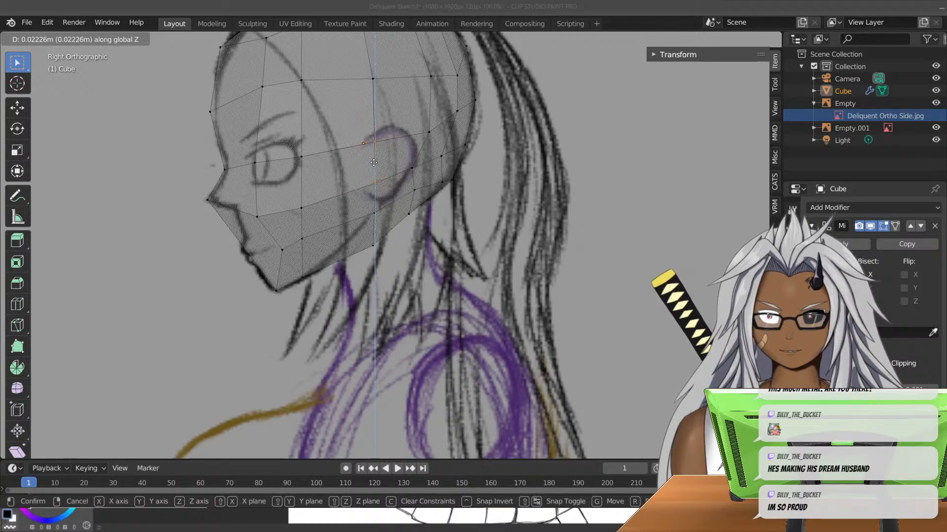
{"action": "left_click", "coordinate": [375, 164]}
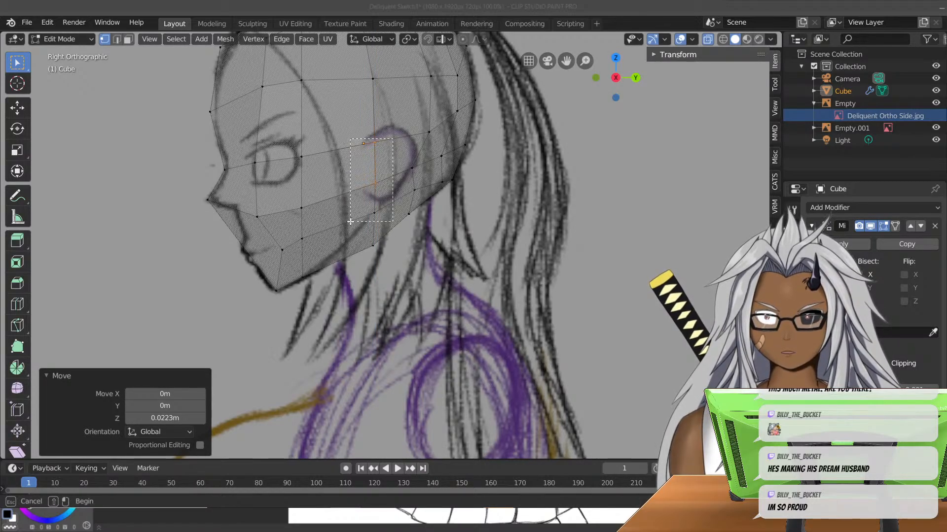
- Raise the two vertices at and just below the ear's lower end about 0.03 m along Z, and the jaw-edge vertex beneath them about 0.052 m
{"action": "key", "text": "g"}
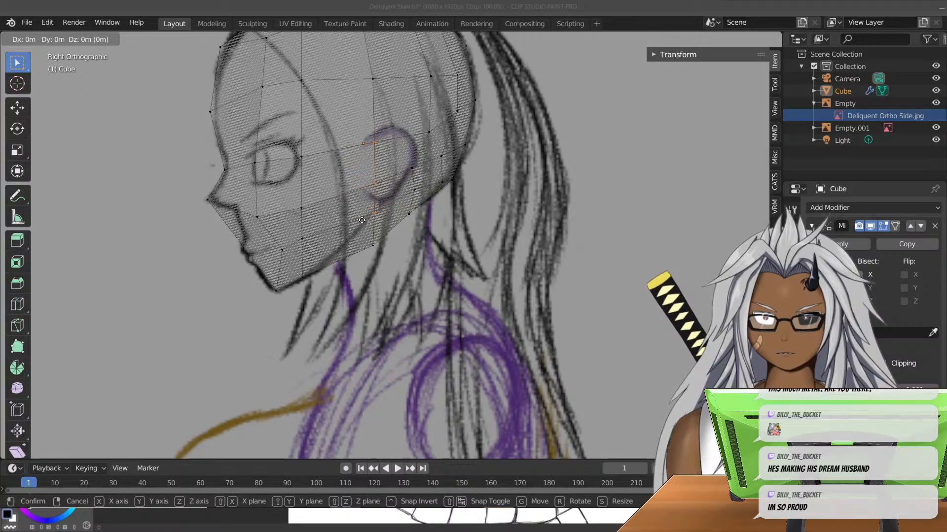
{"action": "key", "text": "z"}
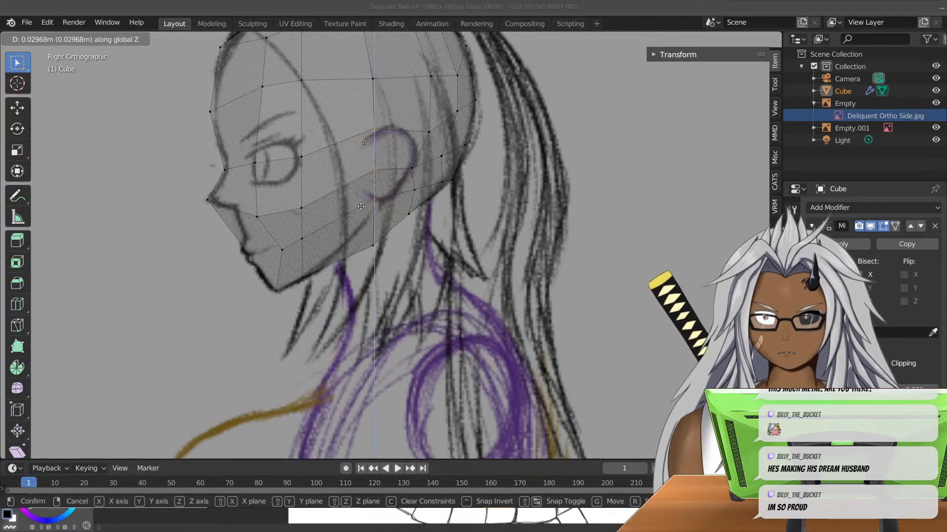
{"action": "left_click", "coordinate": [359, 208]}
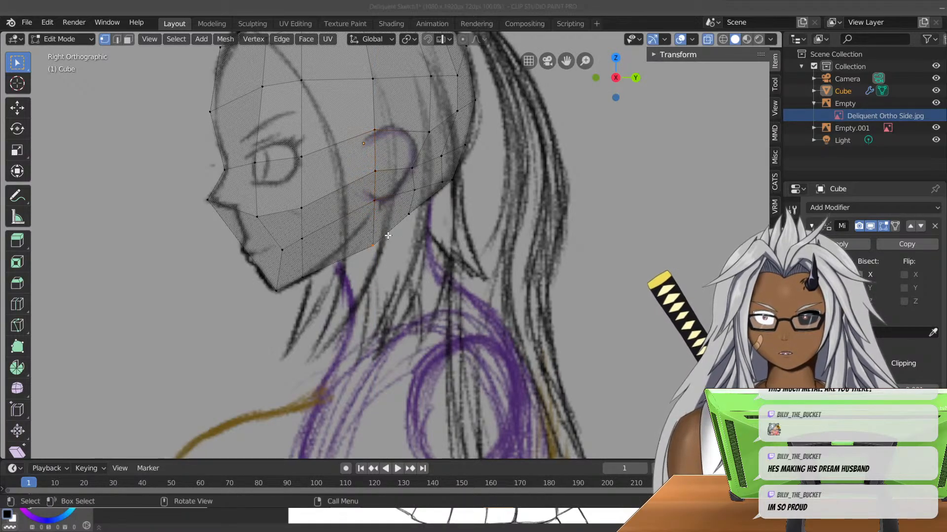
{"action": "key", "text": "g"}
{"action": "key", "text": "z"}
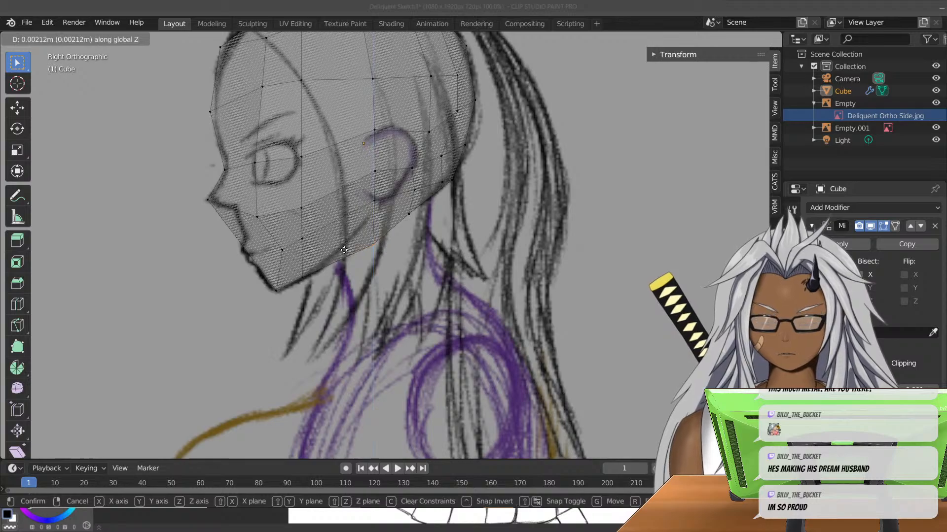
{"action": "left_click", "coordinate": [351, 227]}
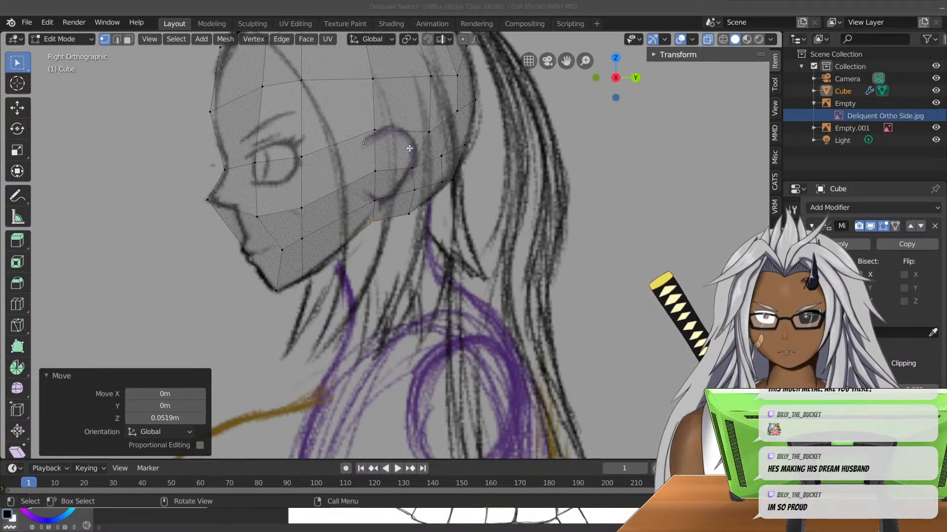
- Raise the column of four vertices behind the ear, down to the jaw edge, about 0.014 m along Z
{"action": "left_click_drag", "start_coordinate": [439, 122], "coordinate": [400, 218], "text": "shift"}
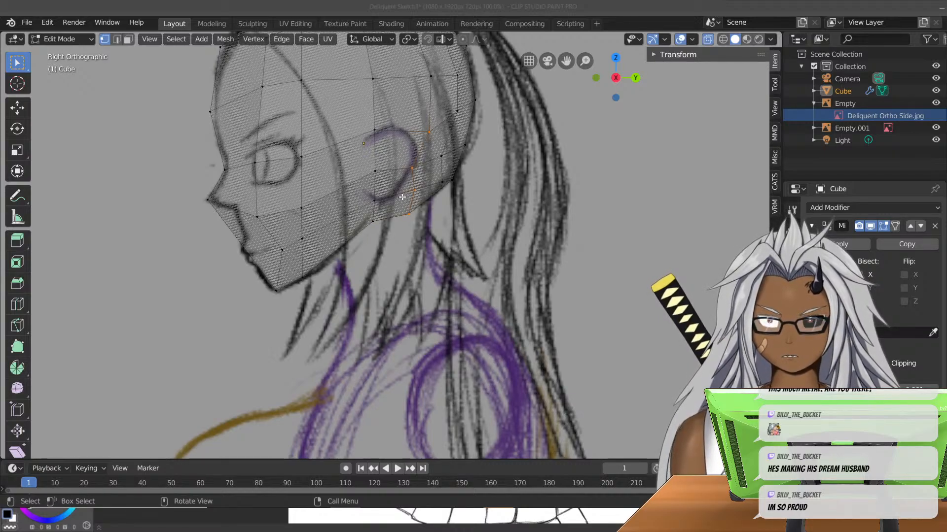
{"action": "key", "text": "g"}
{"action": "key", "text": "z"}
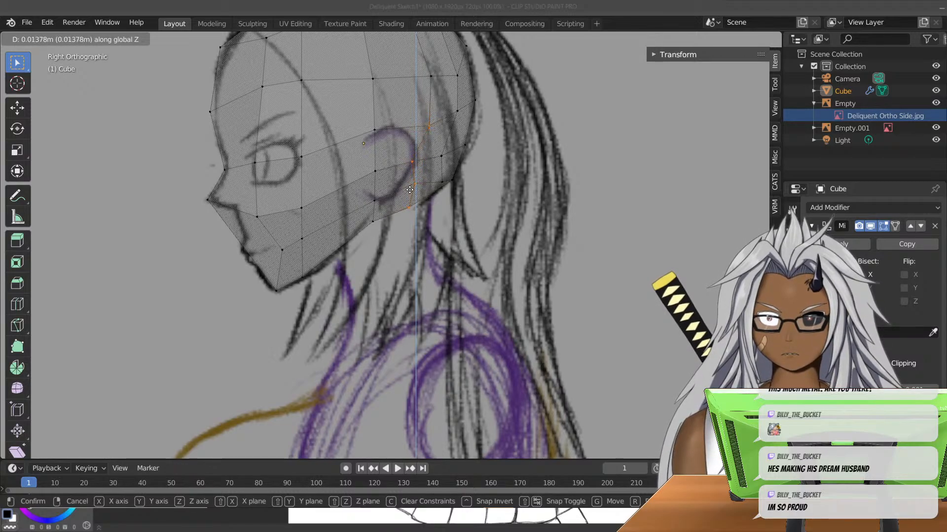
{"action": "left_click", "coordinate": [429, 188]}
- Nudge the vertex behind the ear's lower end slightly forward and down, and move the one above it about 0.022 m back
{"action": "key", "text": "g"}
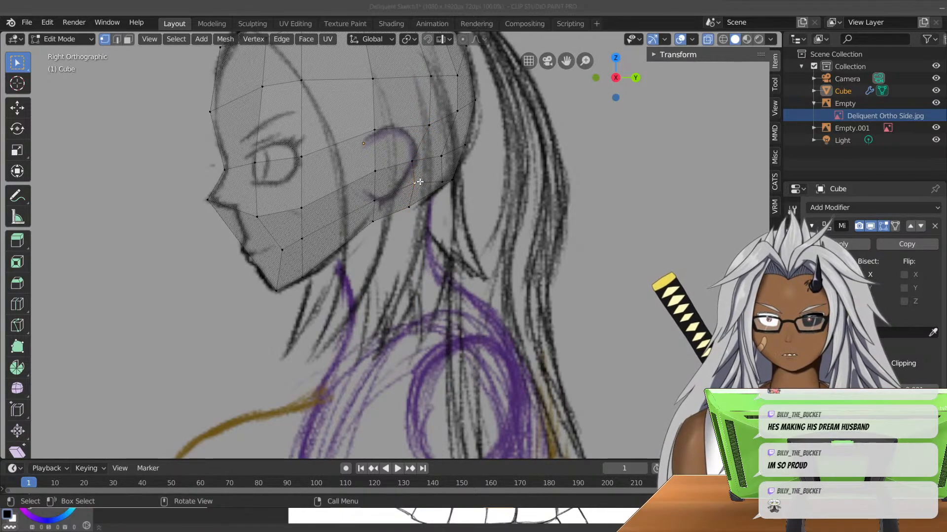
{"action": "left_click", "coordinate": [415, 185]}
{"action": "key", "text": "g"}
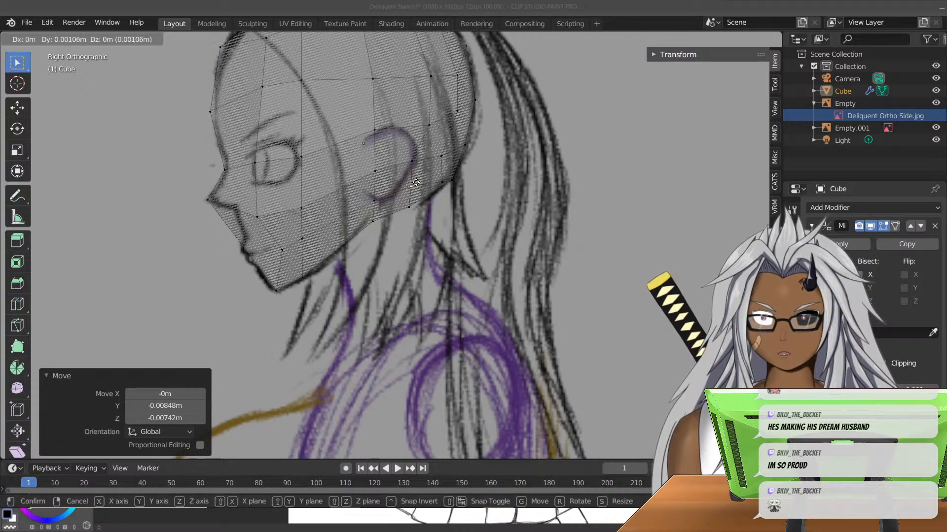
{"action": "left_click", "coordinate": [419, 182]}
{"action": "key", "text": "g"}
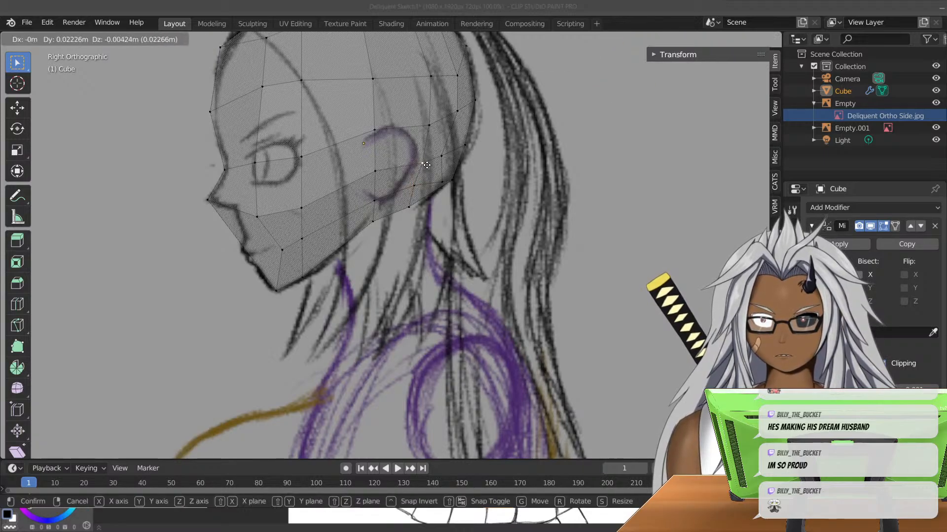
{"action": "left_click", "coordinate": [425, 162]}
- Nudge the upper vertex behind the ear, and move the vertex between ear and skull outline about 0.017 m back and 0.006 m up
{"action": "left_click", "coordinate": [433, 131]}
{"action": "key", "text": "g"}
{"action": "left_click", "coordinate": [442, 128]}
{"action": "left_click", "coordinate": [440, 156]}
{"action": "key", "text": "g"}
{"action": "left_click", "coordinate": [449, 152]}
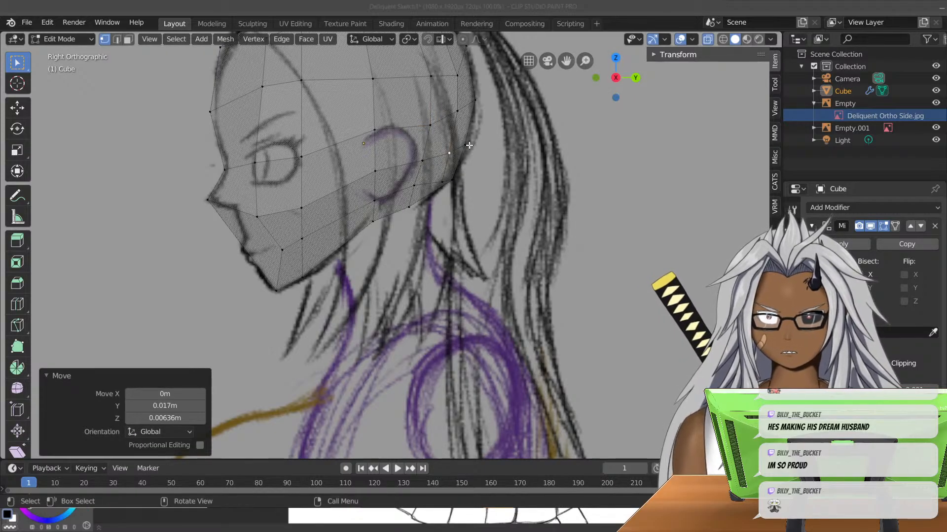
- Move the bottom edge vertex below and behind the ear about 0.004 m back and 0.007 m down
{"action": "left_click", "coordinate": [412, 209]}
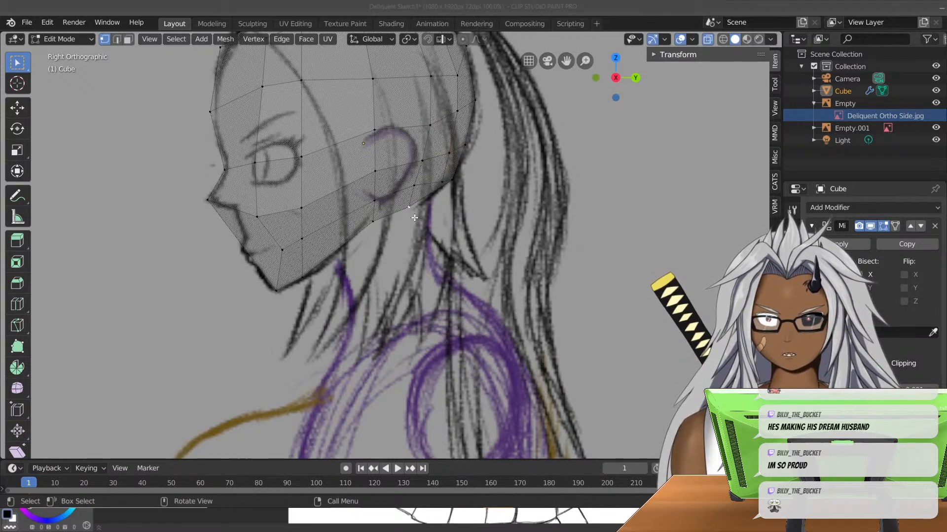
{"action": "scroll", "coordinate": [397, 207], "scroll_direction": "up", "scroll_amount": 3}
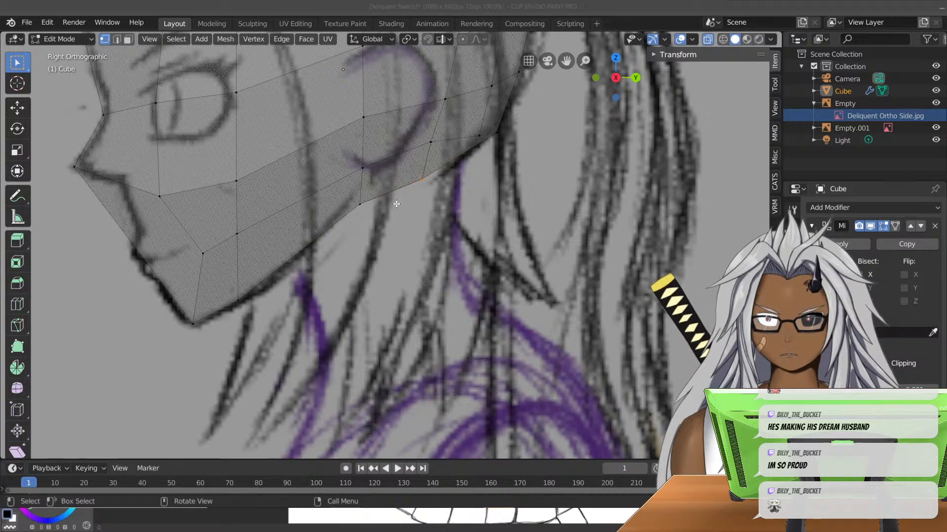
{"action": "key", "text": "g"}
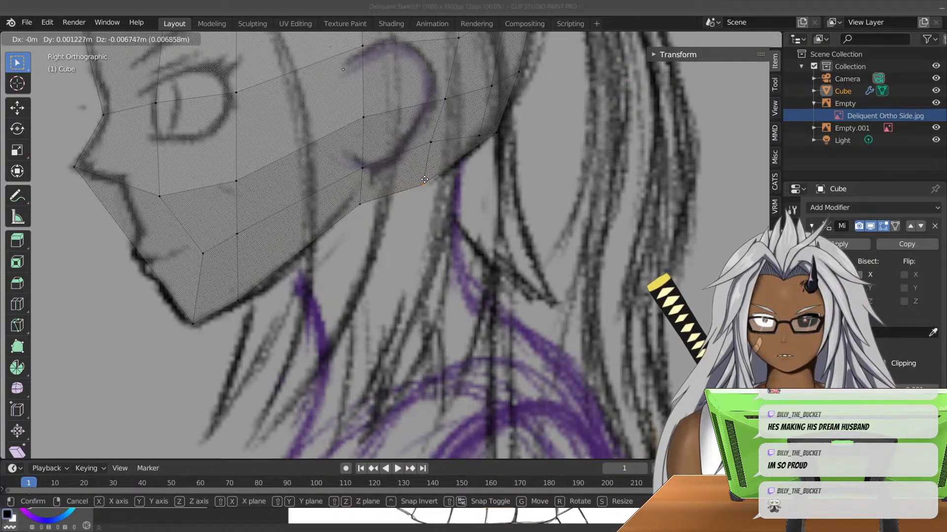
{"action": "left_click", "coordinate": [426, 179]}
{"action": "scroll", "coordinate": [473, 168], "scroll_direction": "up", "scroll_amount": 2}
{"action": "scroll", "coordinate": [463, 166], "scroll_direction": "down", "scroll_amount": 5}
- Check the head mesh against the front and side reference sketches, examining its proportions and the jaw and ear area
{"action": "middle_click_drag", "start_coordinate": [453, 165], "coordinate": [489, 196]}
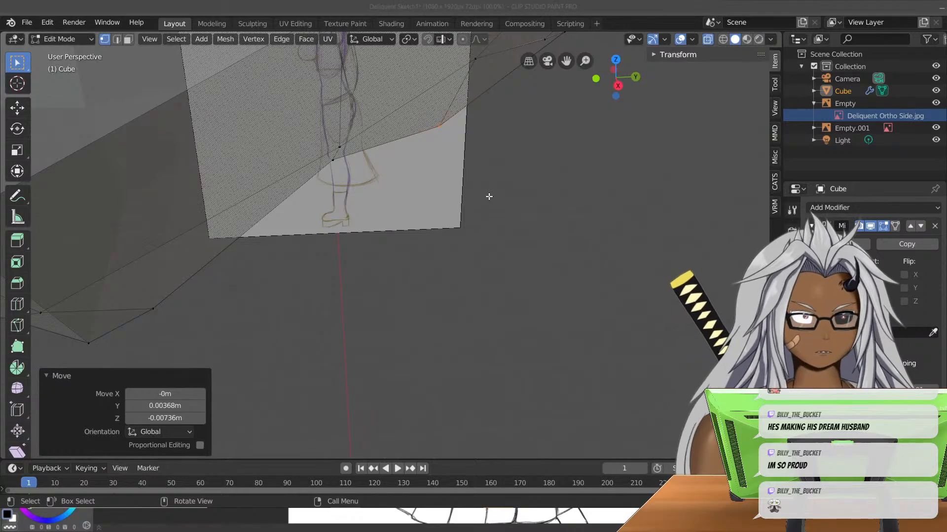
{"action": "scroll", "coordinate": [504, 214], "scroll_direction": "down", "scroll_amount": 6}
{"action": "middle_click_drag", "start_coordinate": [507, 209], "coordinate": [505, 262]}
{"action": "key", "text": "KP_1"}
{"action": "key", "text": "KP_Decimal"}
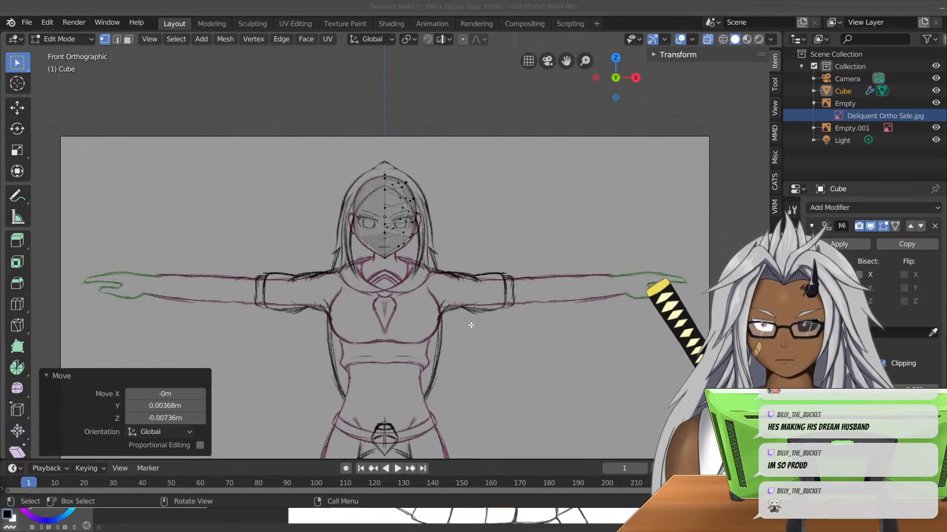
{"action": "middle_click_drag", "start_coordinate": [472, 325], "coordinate": [477, 199], "text": "shift"}
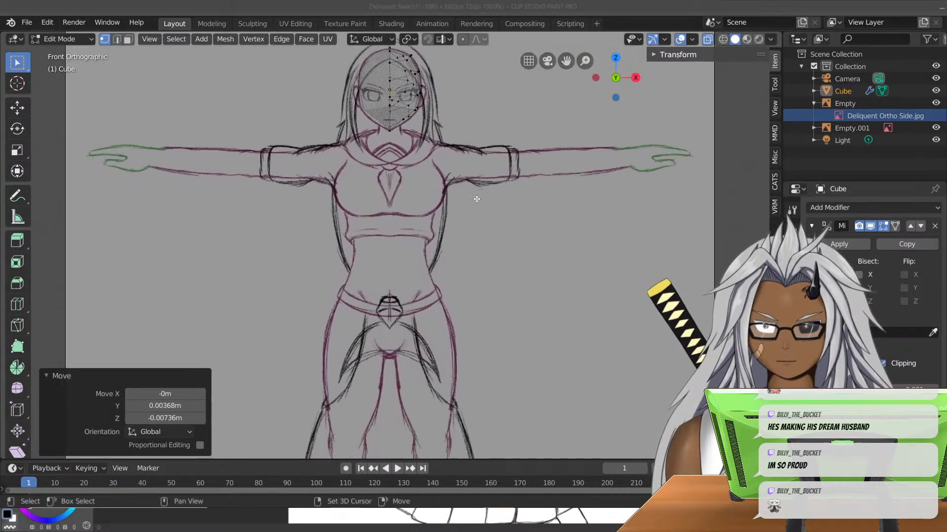
{"action": "mouse_move", "coordinate": [473, 301]}
{"action": "middle_mouse_down", "text": "shift"}
{"action": "mouse_move", "coordinate": [500, 122]}
{"action": "mouse_move", "coordinate": [509, 138]}
{"action": "mouse_move", "coordinate": [458, 258]}
{"action": "mouse_move", "coordinate": [498, 342]}
{"action": "mouse_move", "coordinate": [508, 407]}
{"action": "middle_mouse_up", "text": "shift"}
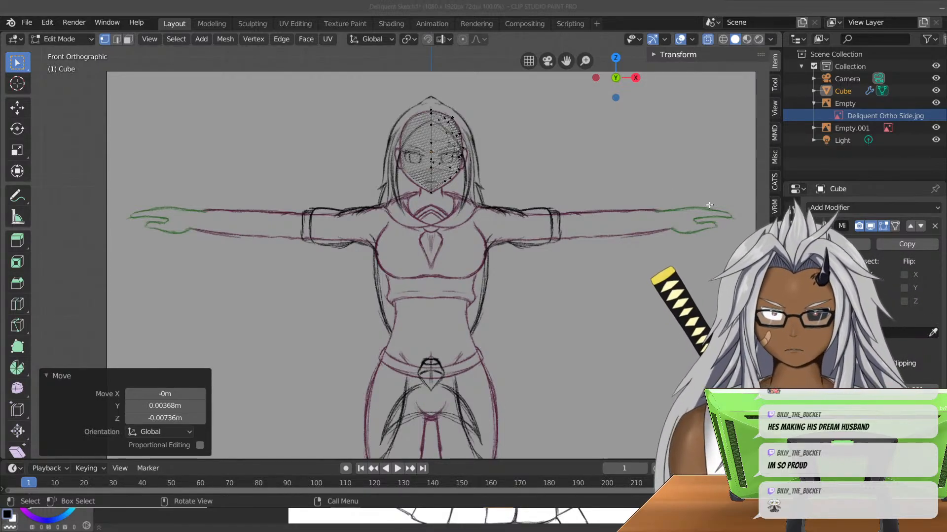
{"action": "key", "text": "KP_3"}
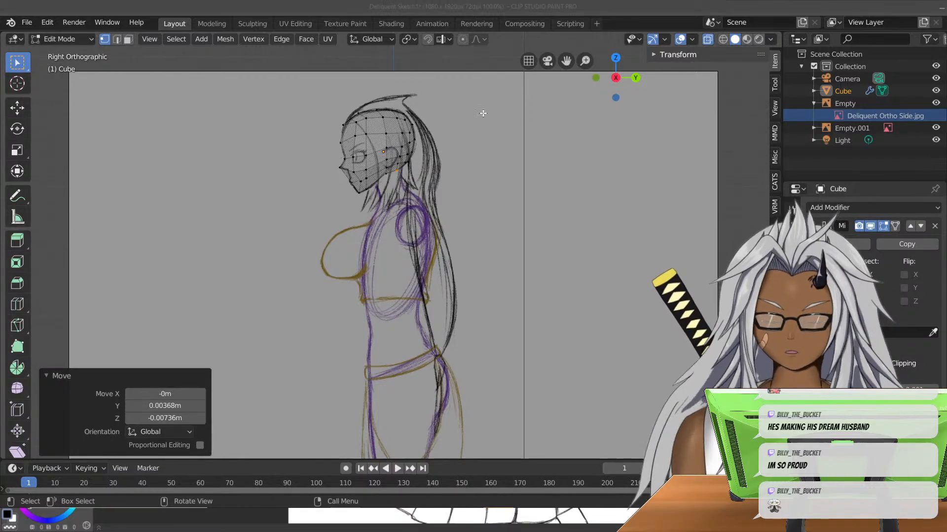
{"action": "scroll", "coordinate": [483, 114], "scroll_direction": "up", "scroll_amount": 7}
{"action": "middle_click_drag", "start_coordinate": [411, 129], "coordinate": [477, 393], "text": "shift"}
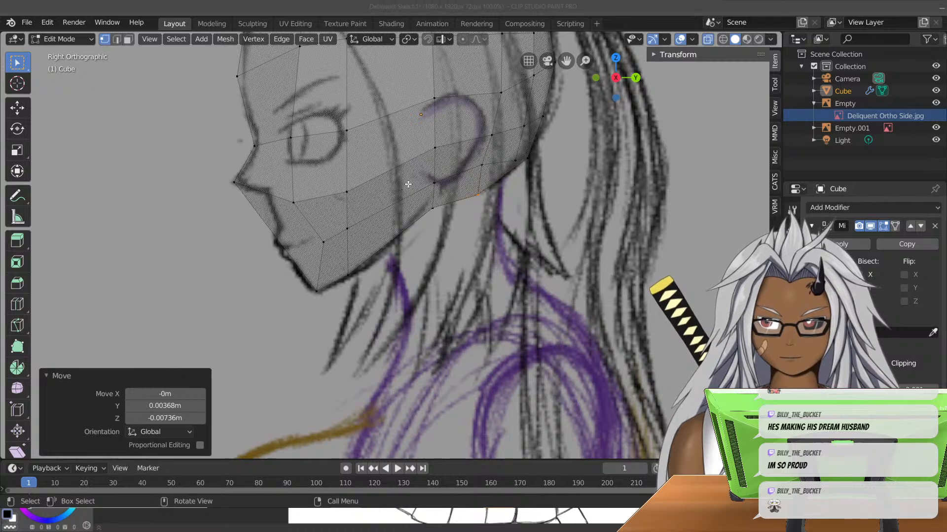
{"action": "scroll", "coordinate": [409, 207], "scroll_direction": "down", "scroll_amount": 3}
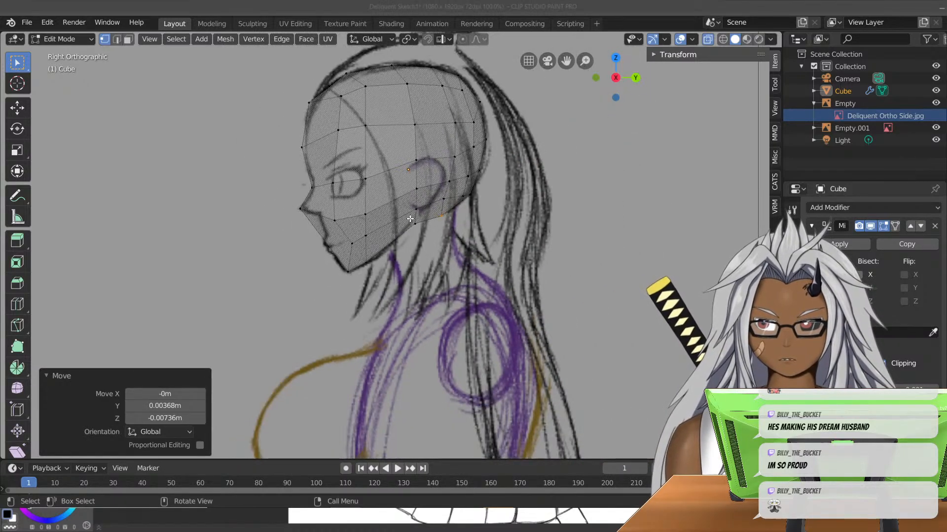
{"action": "scroll", "coordinate": [410, 217], "scroll_direction": "up", "scroll_amount": 3}
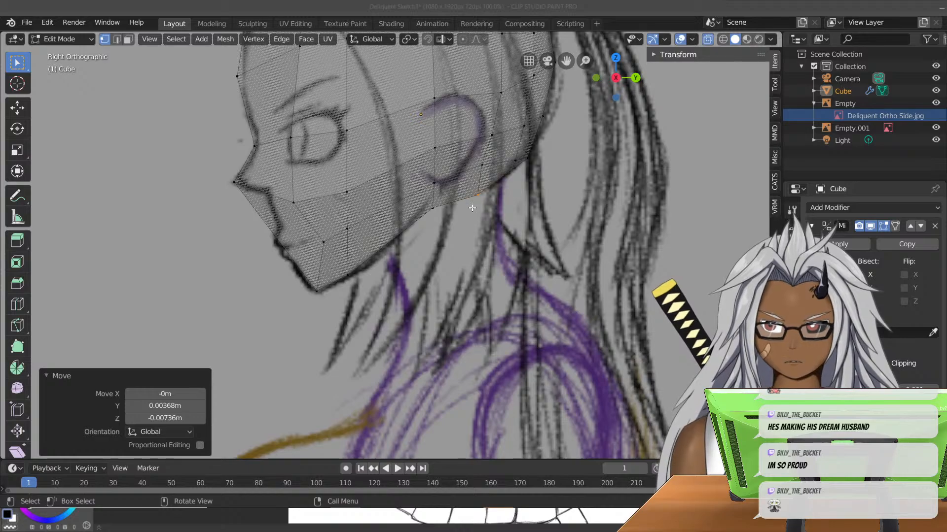
- Add a vertical loop cut through the head between the eye and the ear, slid toward the ear by a factor of 0.193
{"action": "left_click", "coordinate": [433, 209]}
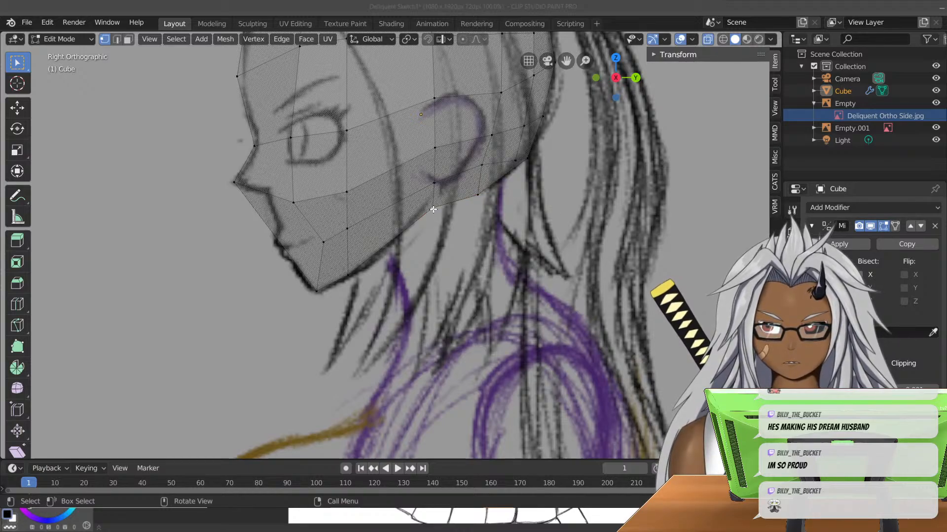
{"action": "scroll", "coordinate": [612, 208], "scroll_direction": "down", "scroll_amount": 4}
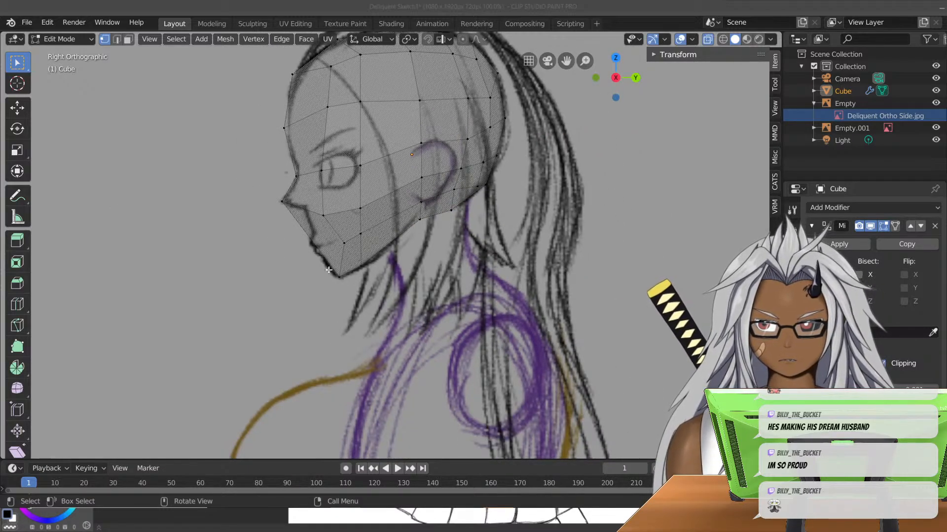
{"action": "scroll", "coordinate": [328, 271], "scroll_direction": "up", "scroll_amount": 5}
{"action": "middle_click_drag", "start_coordinate": [528, 178], "coordinate": [439, 227], "text": "shift"}
{"action": "middle_click_drag", "start_coordinate": [256, 251], "coordinate": [321, 223], "text": "shift"}
{"action": "key", "text": "ctrl+r"}
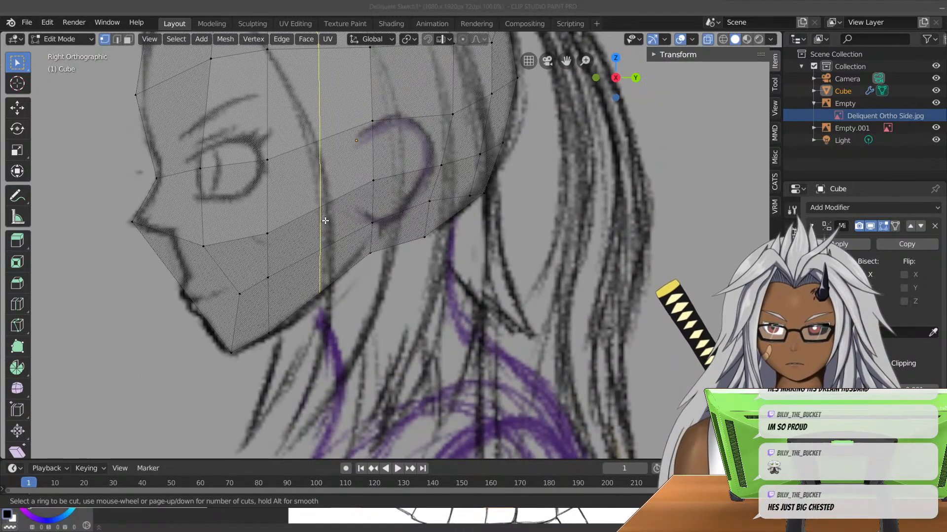
{"action": "left_click", "coordinate": [321, 222]}
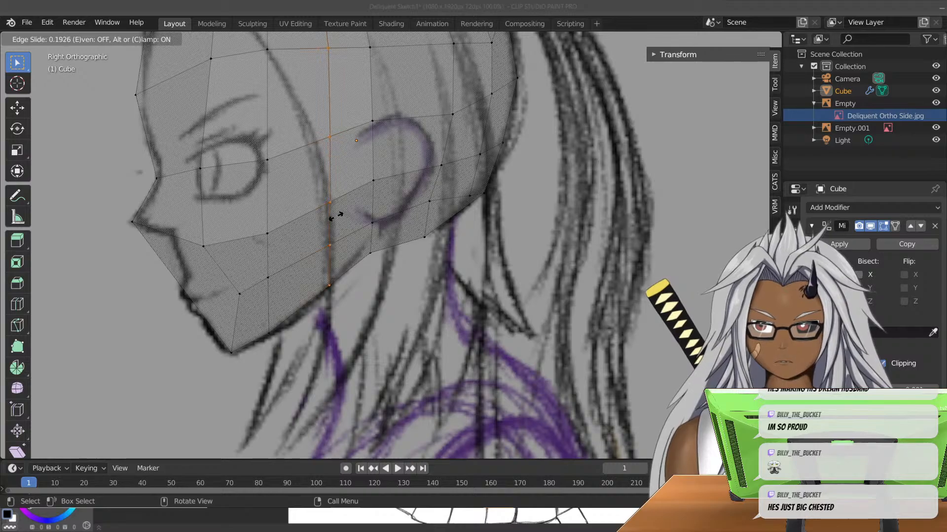
{"action": "left_click", "coordinate": [336, 217]}
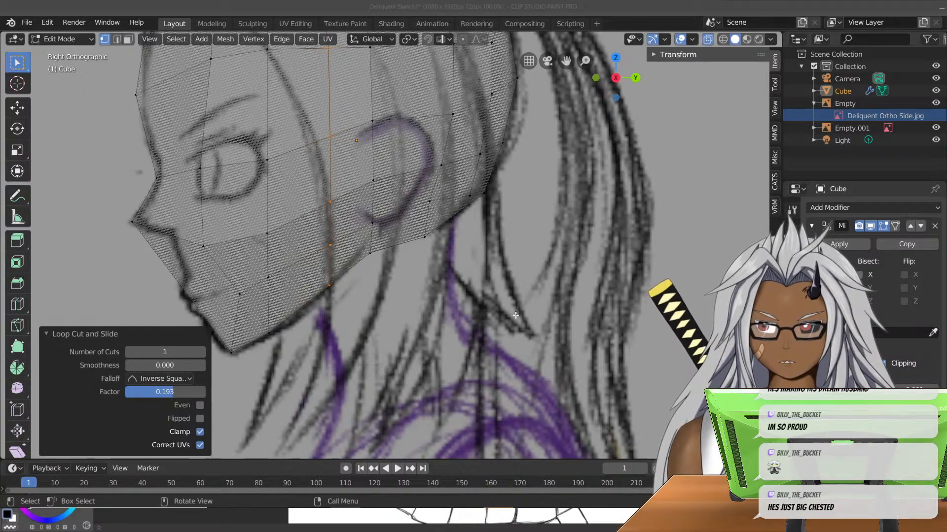
- Start a single loop cut through the faces between the ear and the back outline of the skull
{"action": "middle_click_drag", "start_coordinate": [457, 301], "coordinate": [360, 285]}
{"action": "key", "text": "KP_3"}
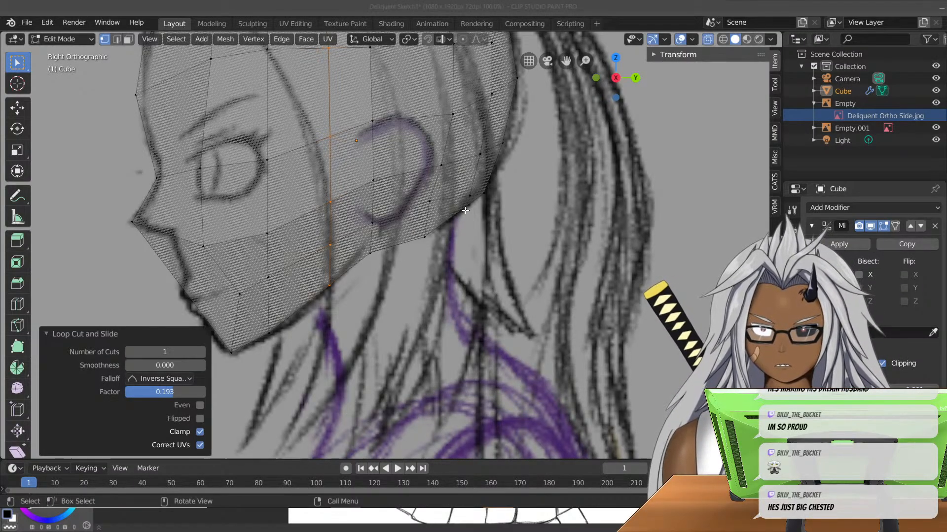
{"action": "scroll", "coordinate": [451, 266], "scroll_direction": "down", "scroll_amount": 2}
{"action": "scroll", "coordinate": [455, 274], "scroll_direction": "up", "scroll_amount": 3}
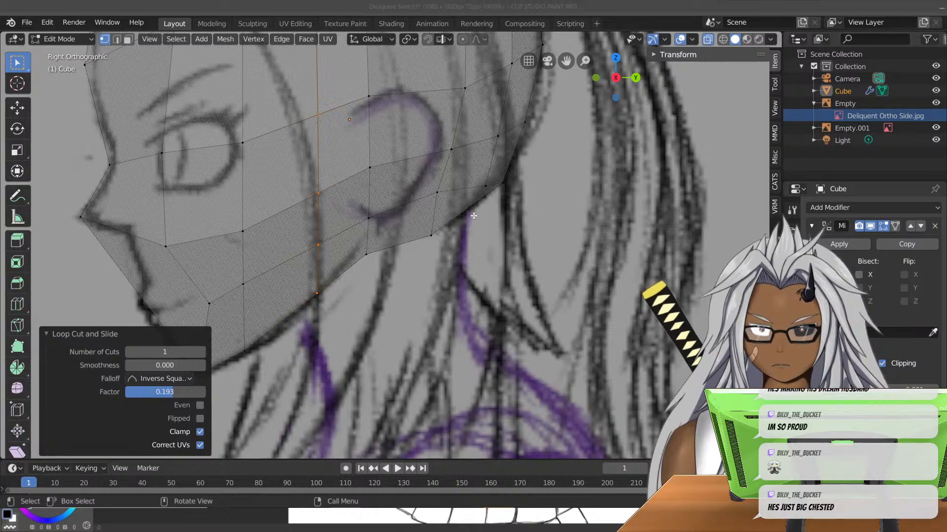
{"action": "key", "text": "ctrl+r"}
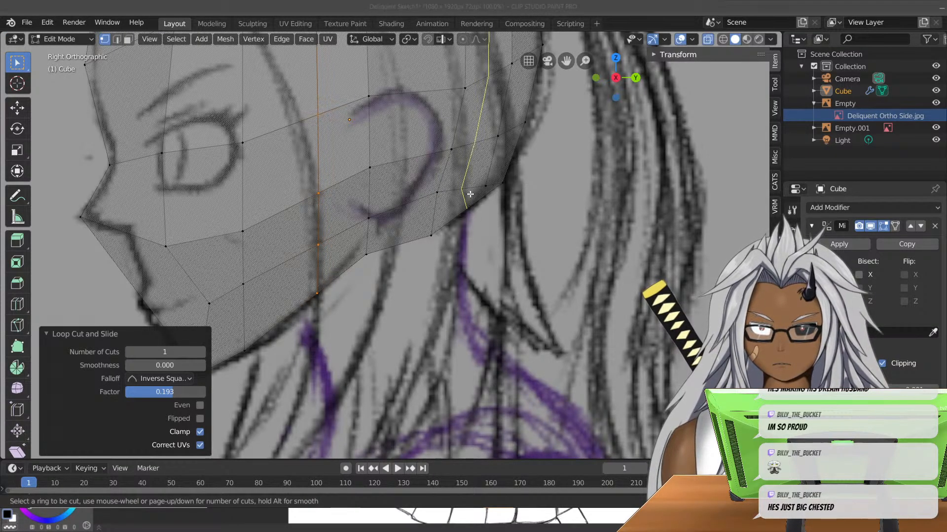
- Add one vertical loop cut around the back of the head without sliding it off centre
{"action": "left_click", "coordinate": [470, 193]}
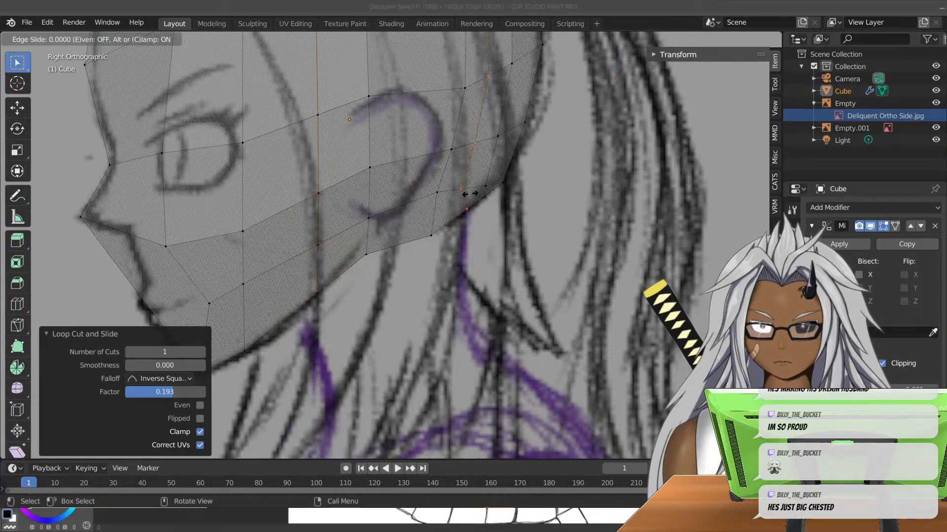
{"action": "right_click", "coordinate": [470, 194]}
{"action": "scroll", "coordinate": [468, 185], "scroll_direction": "down", "scroll_amount": 6}
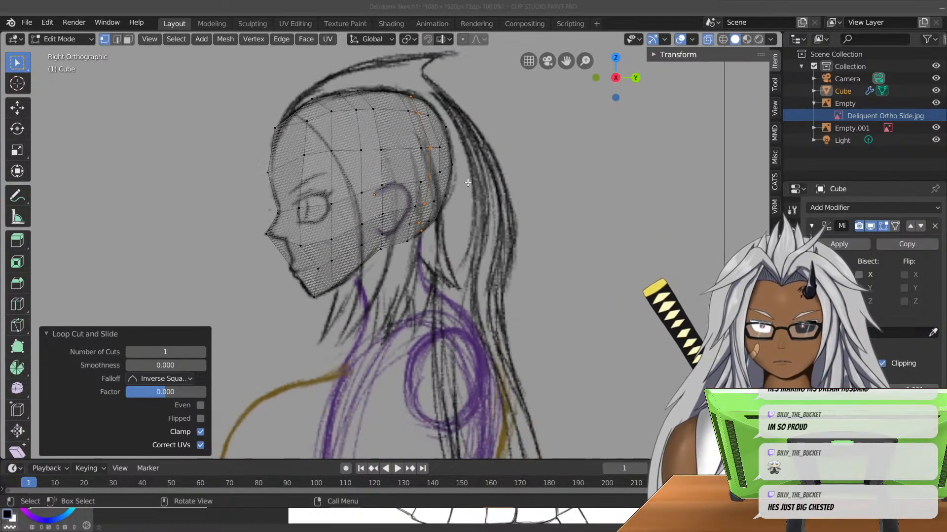
- Select the vertical row of vertices behind the ear from crown to skull base and move it -0.0138 m along Y
{"action": "left_click", "coordinate": [396, 92]}
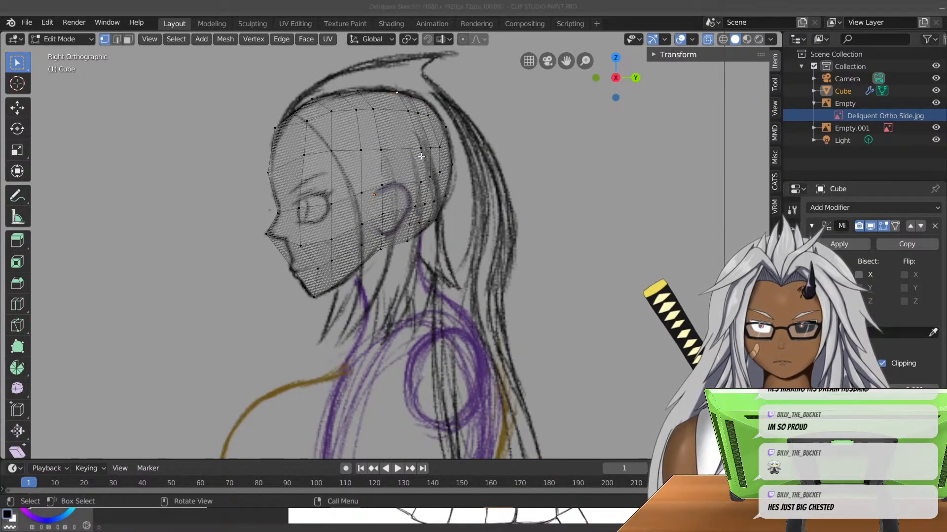
{"action": "mouse_move", "coordinate": [413, 142]}
{"action": "middle_mouse_down"}
{"action": "mouse_move", "coordinate": [407, 148]}
{"action": "mouse_move", "coordinate": [412, 141]}
{"action": "middle_mouse_up"}
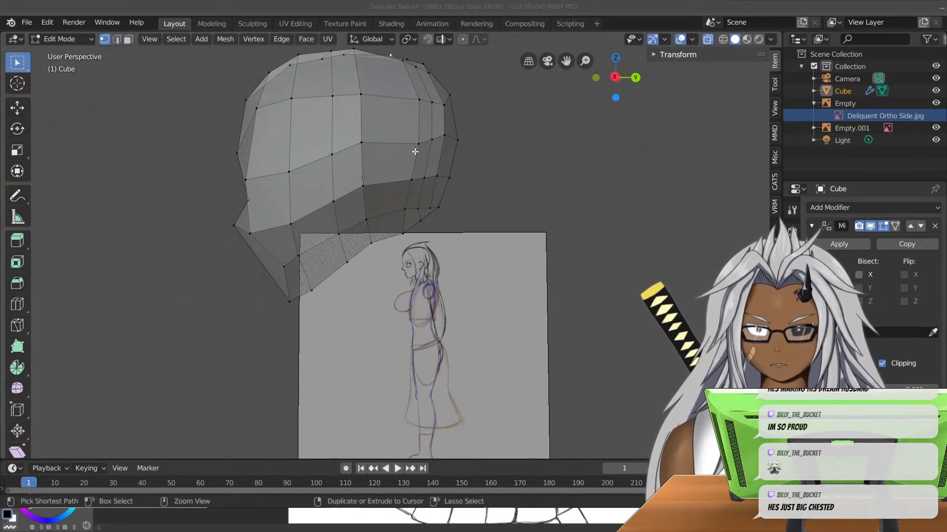
{"action": "left_click", "coordinate": [402, 234], "text": "ctrl"}
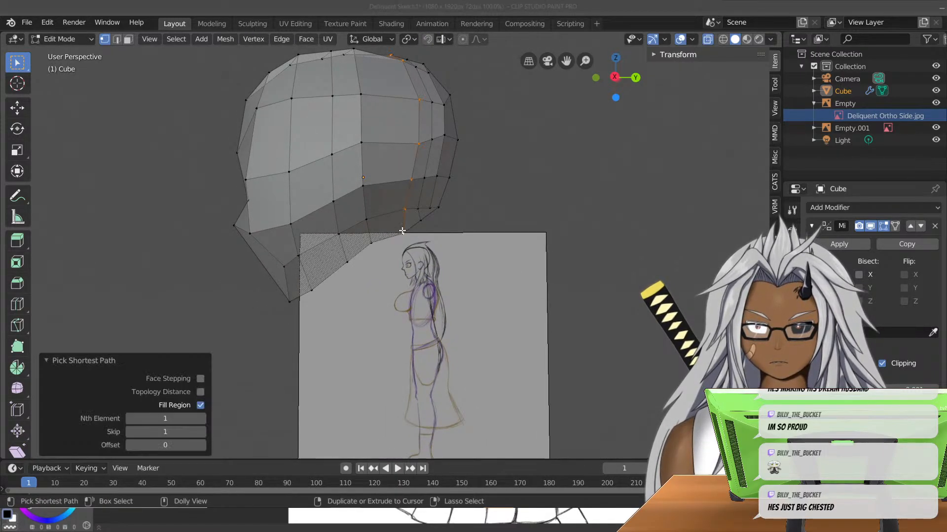
{"action": "key", "text": "KP_3"}
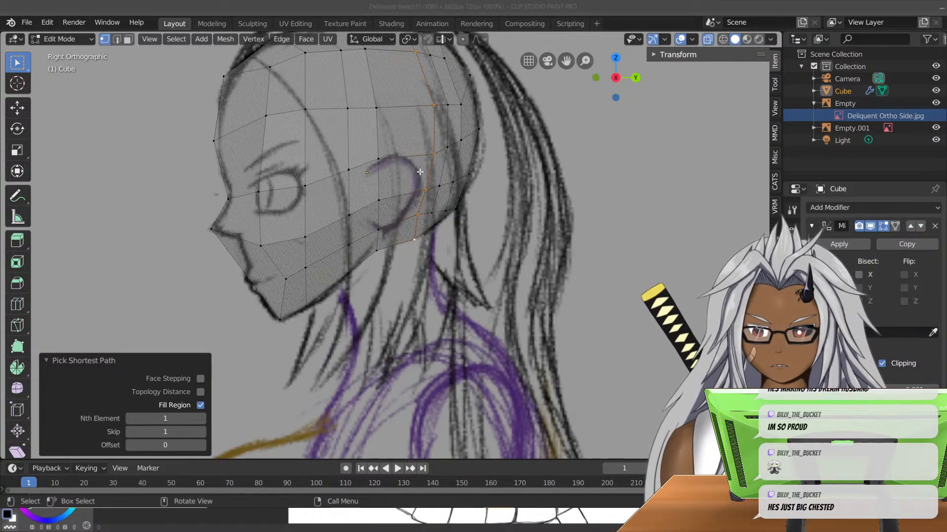
{"action": "key", "text": "g"}
{"action": "key", "text": "y"}
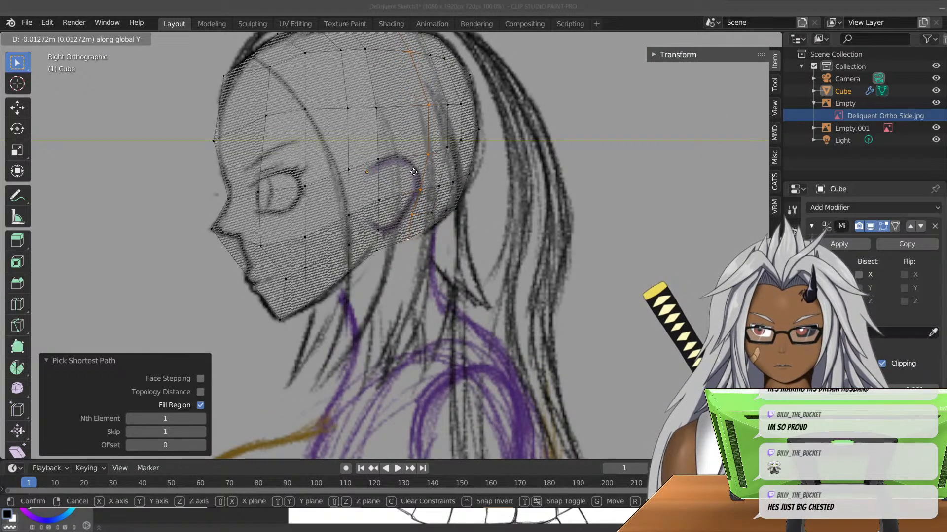
{"action": "left_click", "coordinate": [414, 172]}
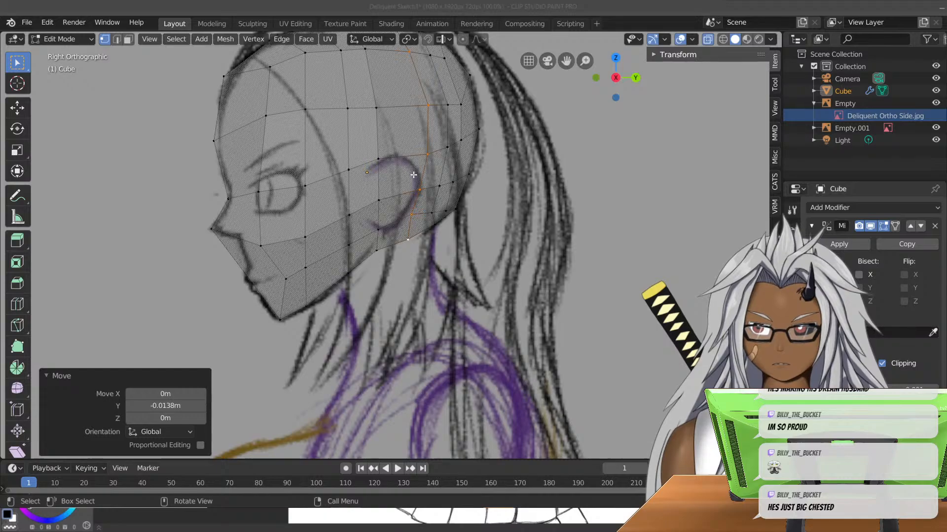
- Try to nudge the lowest vertex behind the ear slightly forward and up, and undo the move
{"action": "left_click", "coordinate": [411, 237]}
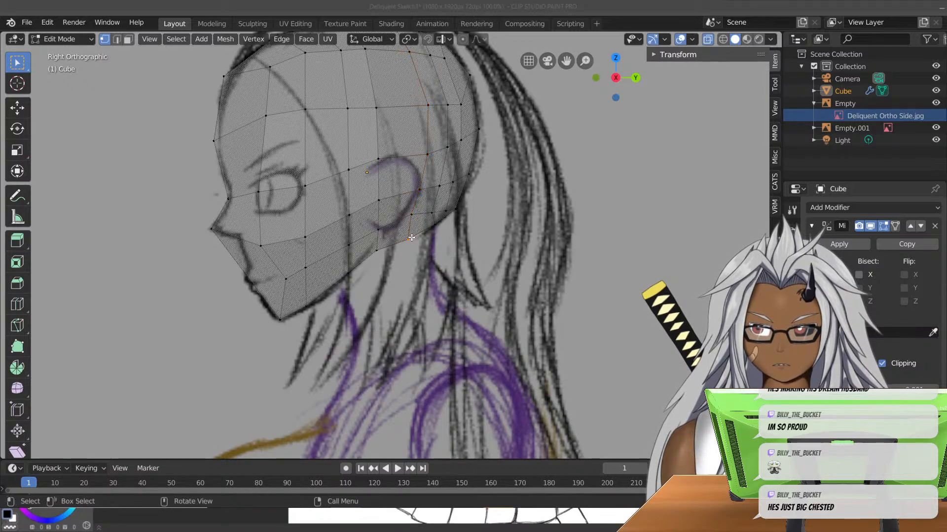
{"action": "key", "text": "g"}
{"action": "left_click", "coordinate": [411, 233]}
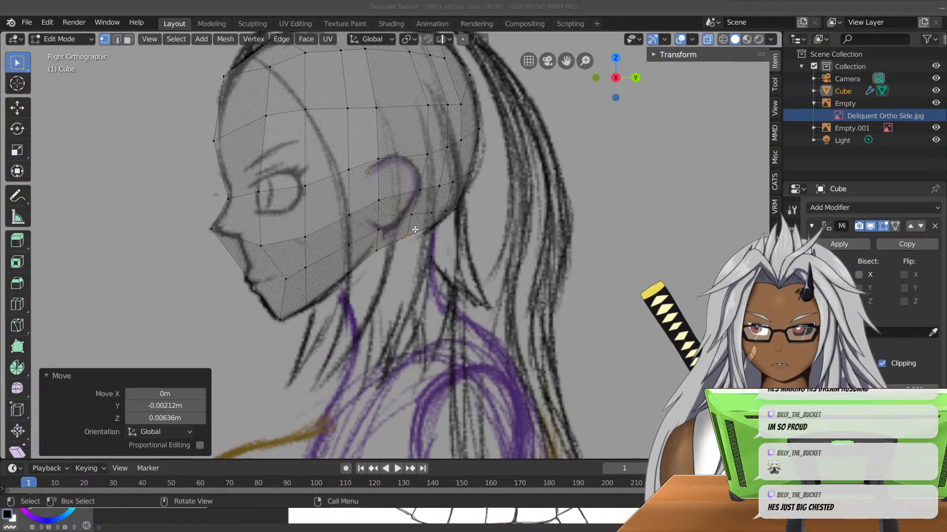
{"action": "right_click", "coordinate": [415, 229]}
{"action": "key", "text": "ctrl+z"}
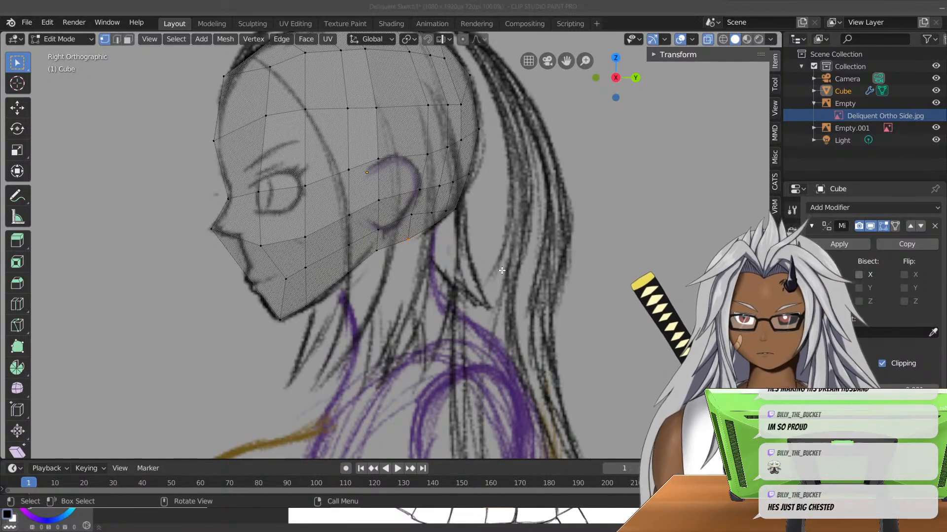
- Examine the head mesh against the front reference drawing, comparing it with X-ray off and on
{"action": "middle_click_drag", "start_coordinate": [502, 270], "coordinate": [555, 297]}
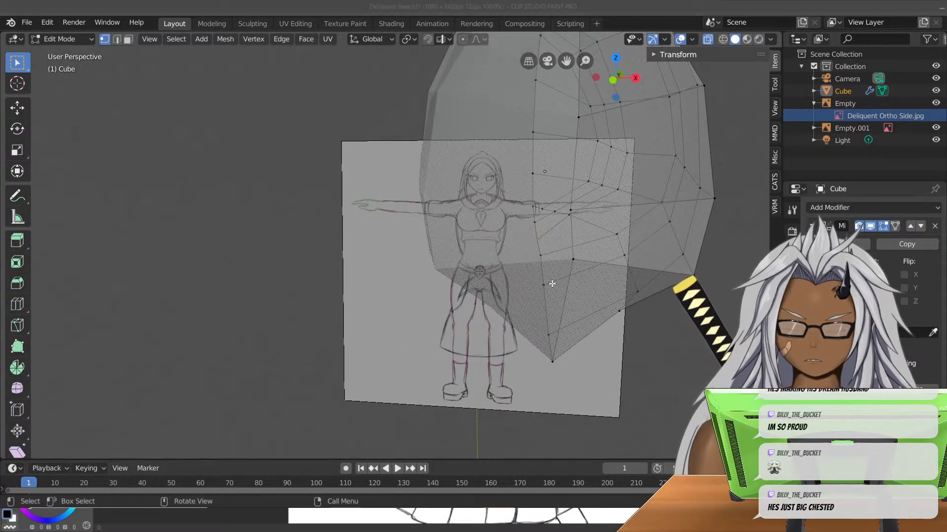
{"action": "key", "text": "KP_3"}
{"action": "key", "text": "KP_1"}
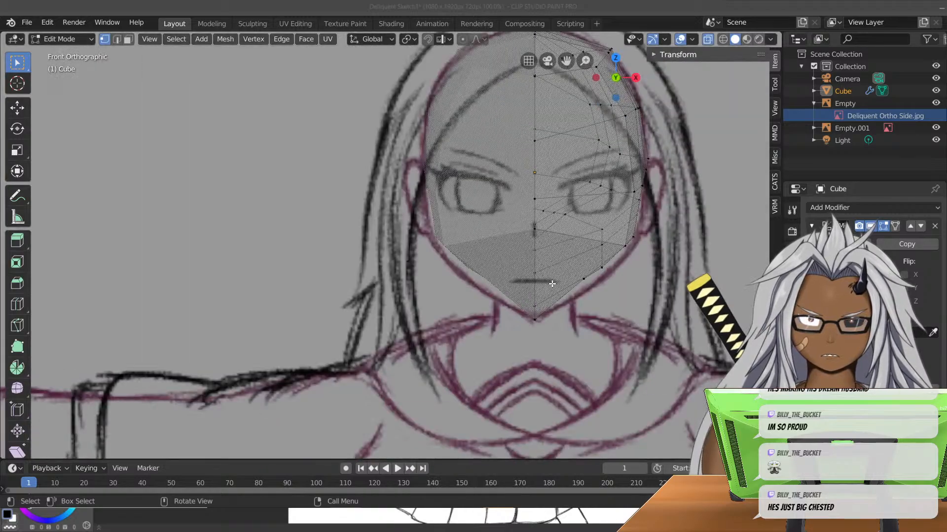
{"action": "middle_click_drag", "start_coordinate": [626, 217], "coordinate": [536, 217], "text": "shift"}
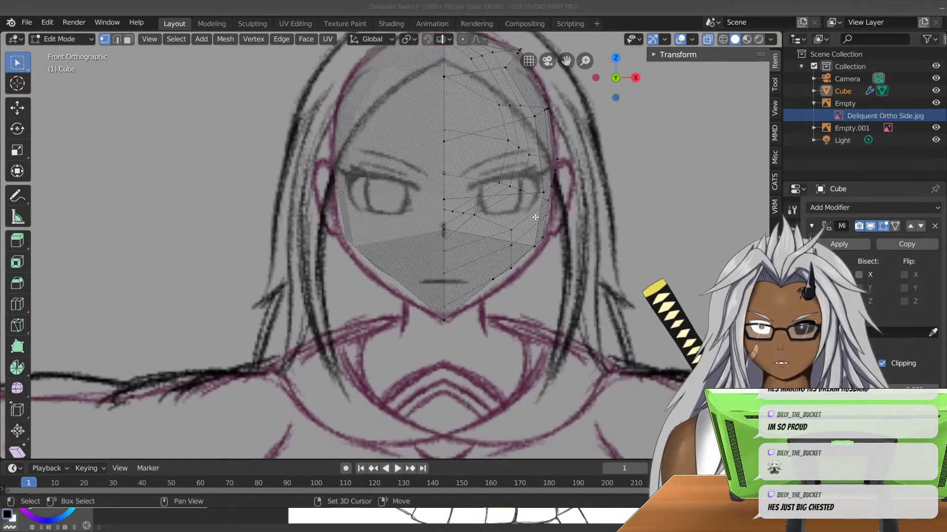
{"action": "left_click", "coordinate": [710, 41]}
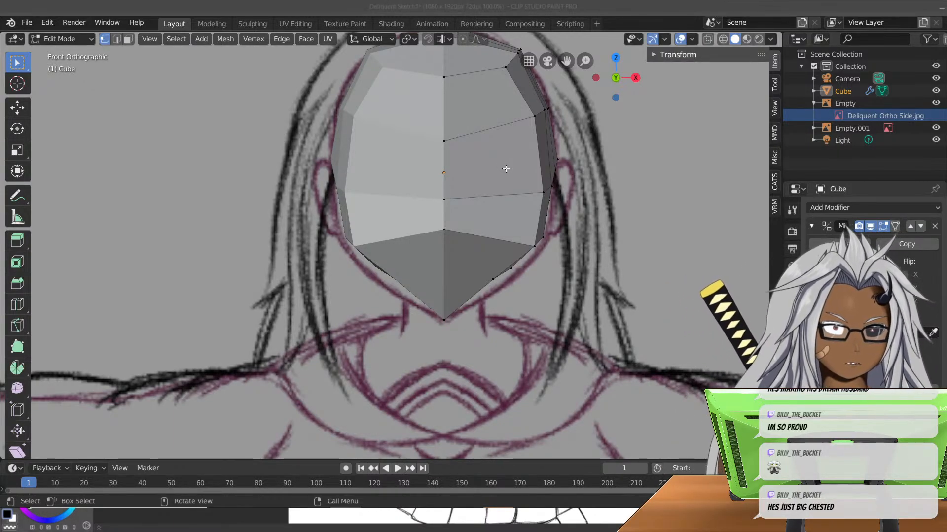
{"action": "left_click", "coordinate": [708, 40]}
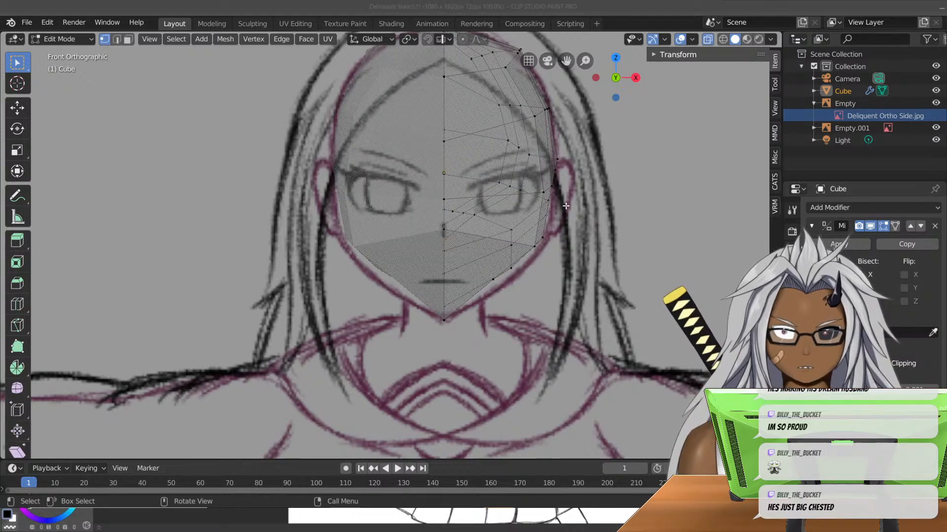
{"action": "middle_click_drag", "start_coordinate": [565, 232], "coordinate": [568, 245]}
{"action": "key", "text": "KP_1"}
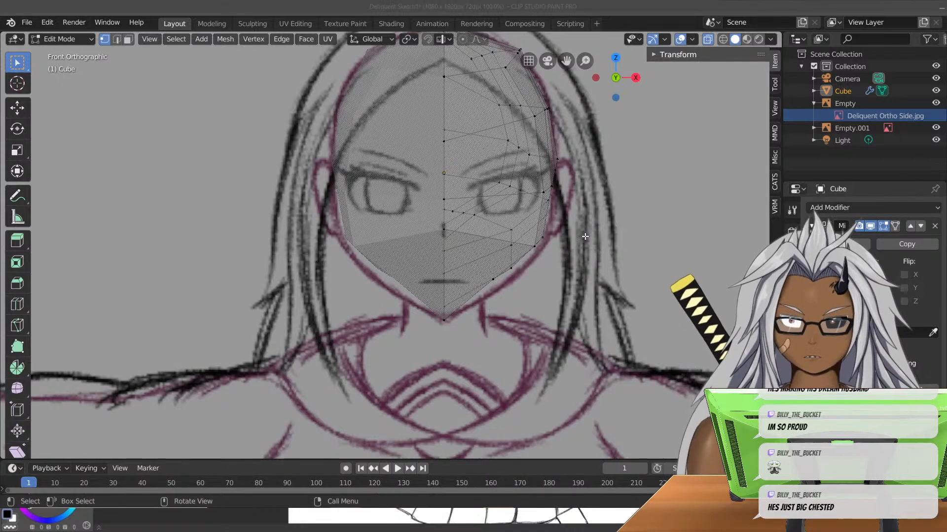
{"action": "mouse_move", "coordinate": [574, 235]}
{"action": "middle_mouse_down"}
{"action": "mouse_move", "coordinate": [502, 205]}
{"action": "mouse_move", "coordinate": [473, 207]}
{"action": "mouse_move", "coordinate": [541, 235]}
{"action": "middle_mouse_up"}
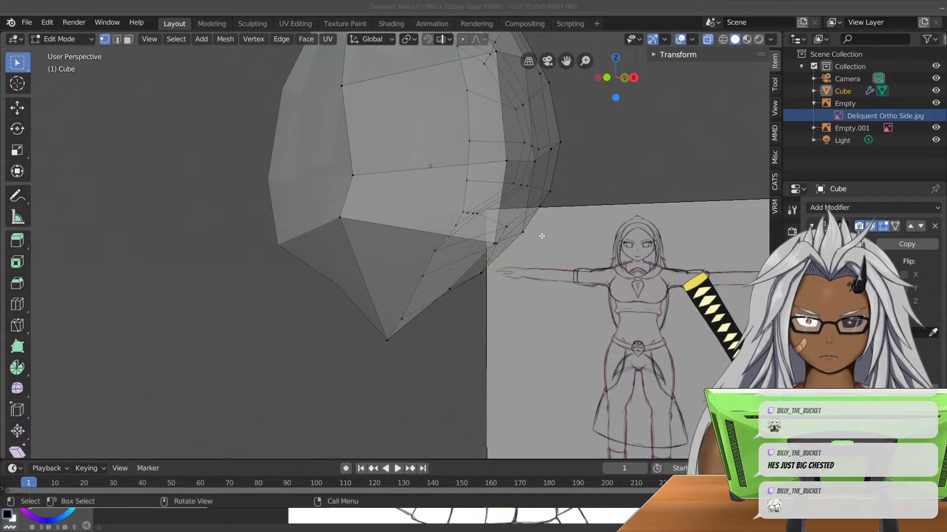
- In the front view, move the lower jaw vertex onto the drawn jawline, 0.0155 m in X and -0.014 m in Z
{"action": "key", "text": "KP_1"}
{"action": "scroll", "coordinate": [555, 250], "scroll_direction": "up", "scroll_amount": 2}
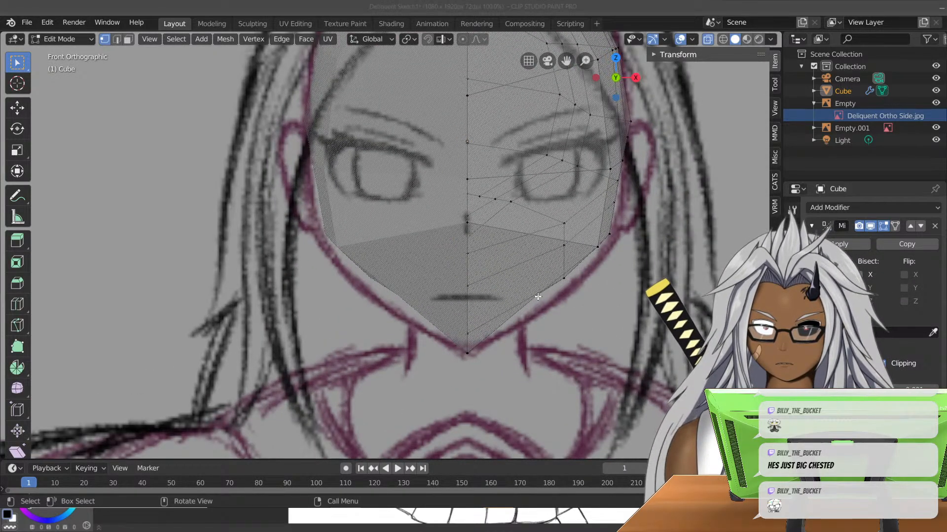
{"action": "key", "text": "g"}
{"action": "left_click", "coordinate": [569, 316]}
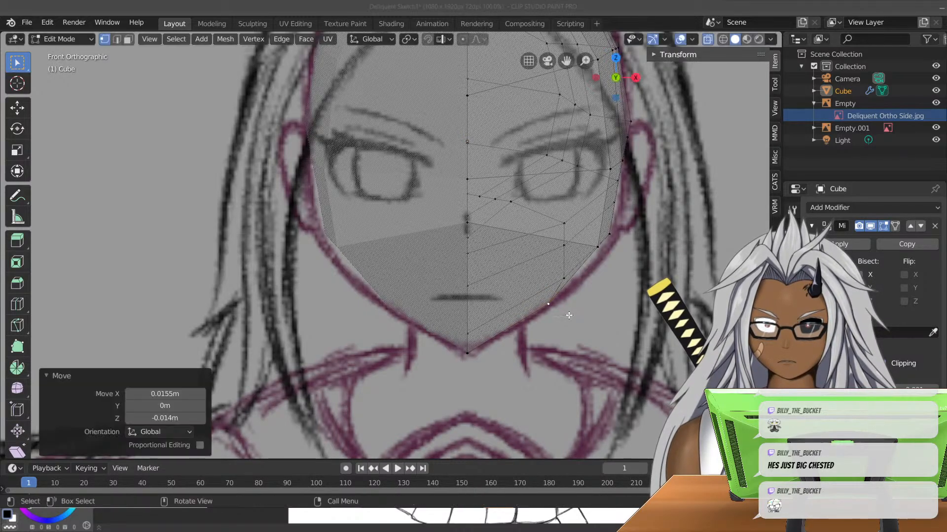
- Move the next jaw vertex toward the drawn outline and shift the vertex above it 0.00883 m in X and -0.0081 m in Z
{"action": "middle_click_drag", "start_coordinate": [590, 255], "coordinate": [613, 255]}
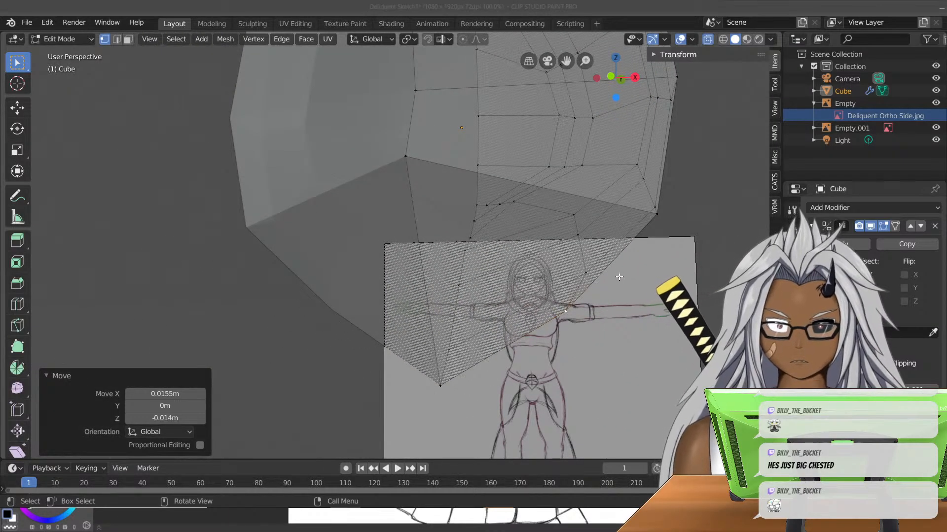
{"action": "key", "text": "KP_1"}
{"action": "left_click", "coordinate": [563, 275]}
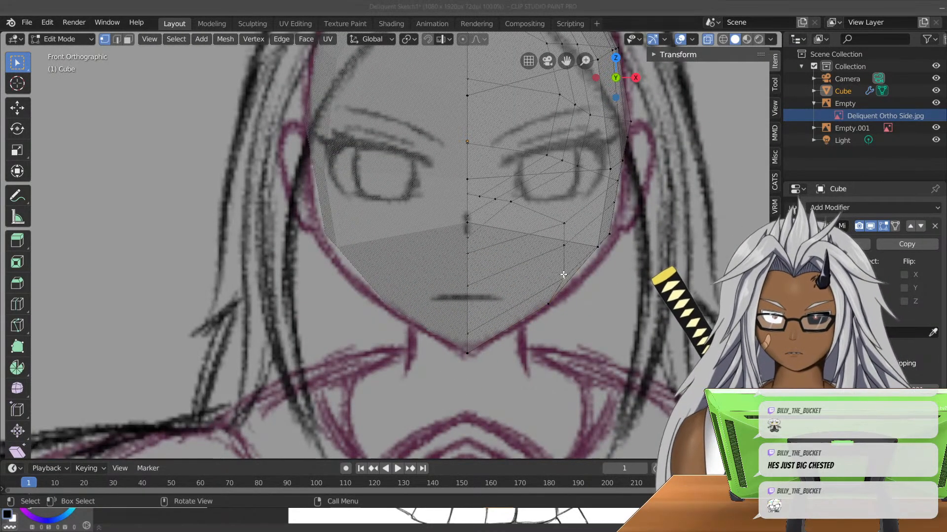
{"action": "key", "text": "g"}
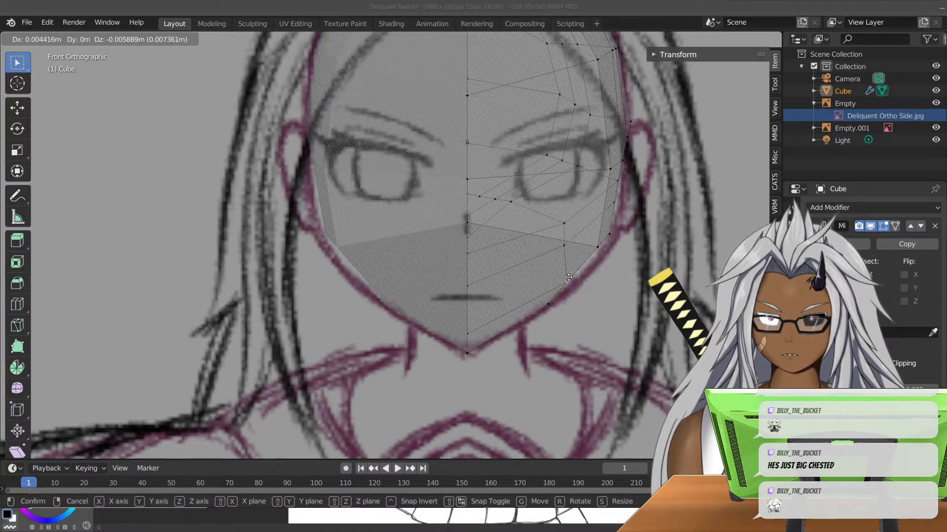
{"action": "left_click", "coordinate": [567, 280]}
{"action": "key", "text": "g"}
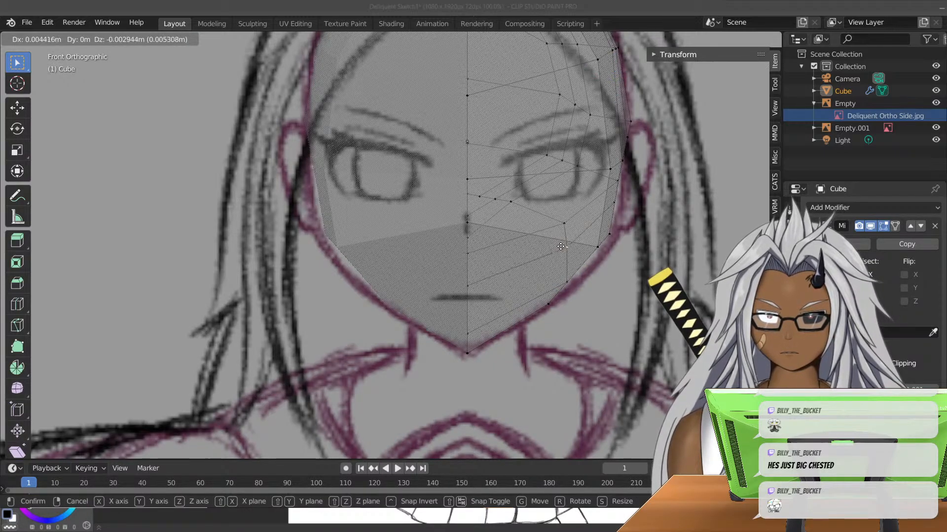
{"action": "left_click", "coordinate": [601, 264]}
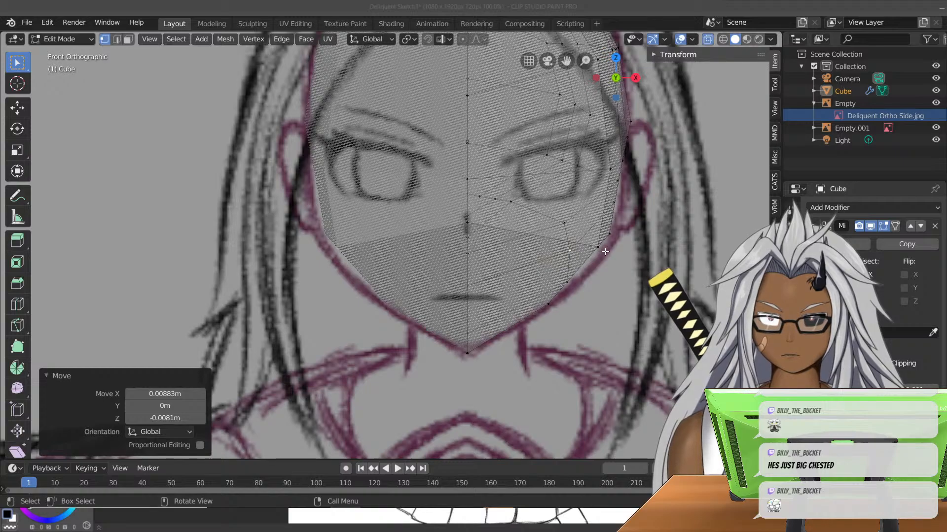
- Move the front cheek vertex -0.0162 m in X and 0.00294 m in Z, and the jaw vertex below it 0.0103 m in X and -0.00147 m in Z
{"action": "key", "text": "g"}
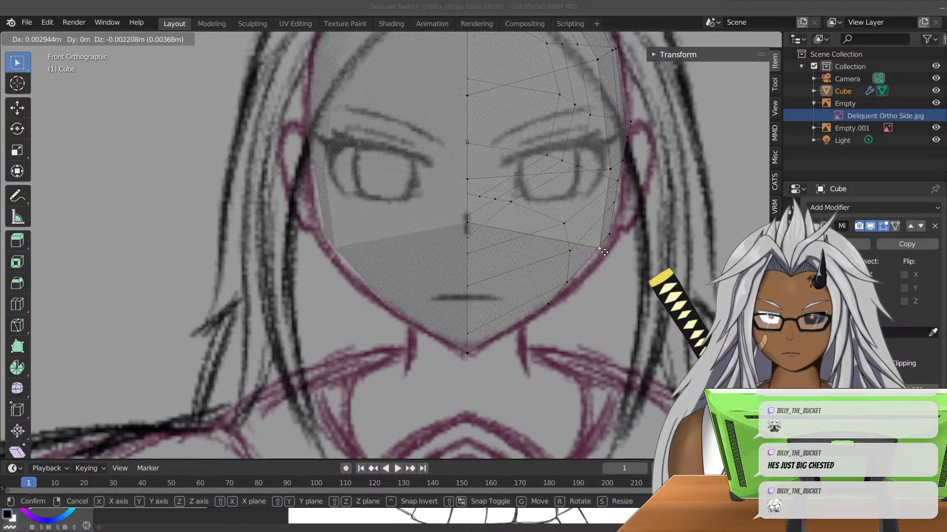
{"action": "left_click", "coordinate": [591, 249]}
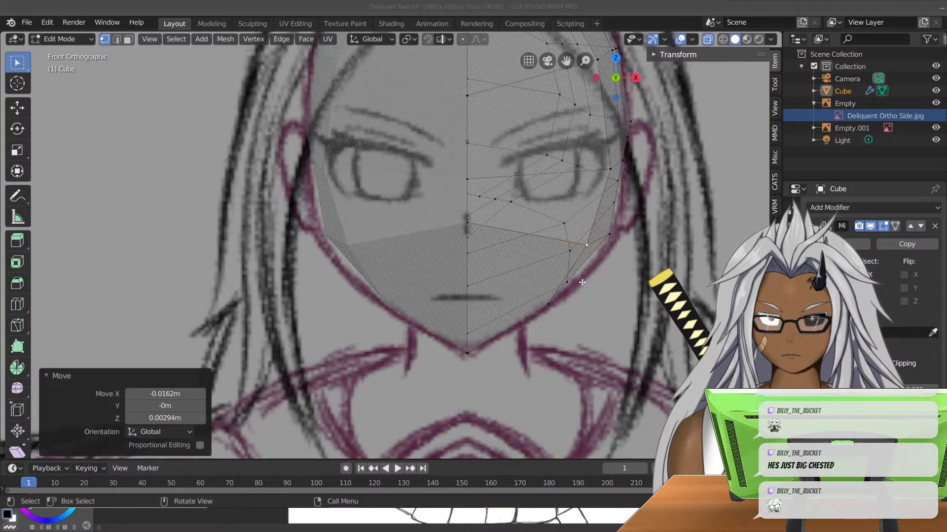
{"action": "key", "text": "g"}
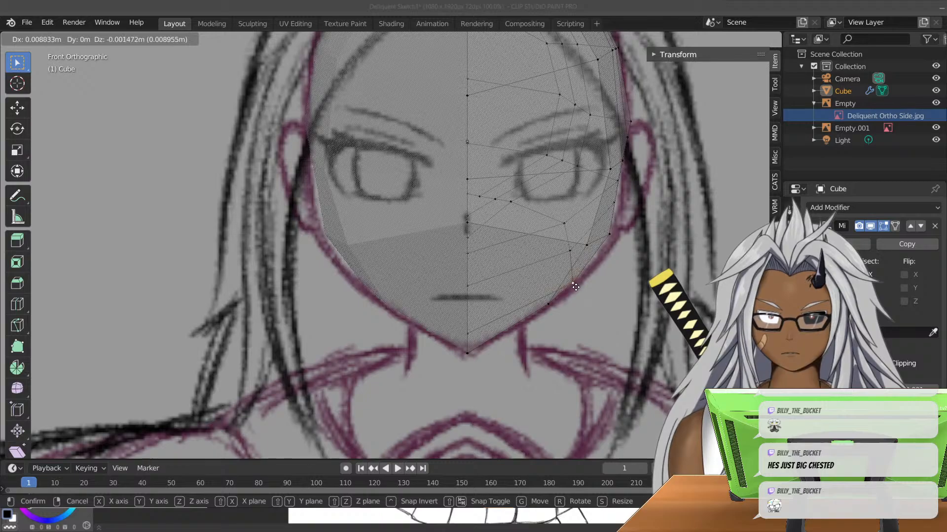
{"action": "left_click", "coordinate": [577, 288]}
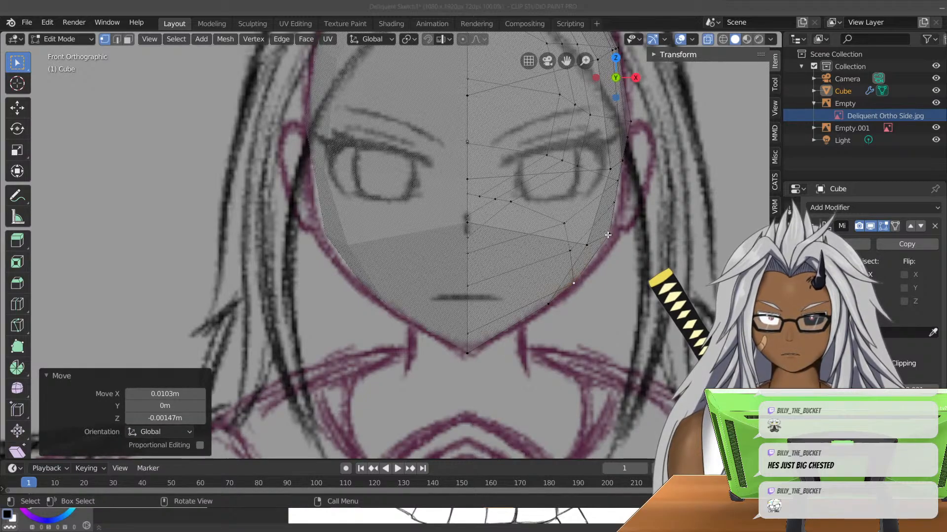
- Fit the jaw corner and mid-jaw vertices to the drawn outline, and move the lower jaw vertex -0.00883 m in X and Z
{"action": "left_click", "coordinate": [607, 235]}
{"action": "key", "text": "g"}
{"action": "left_click", "coordinate": [614, 240]}
{"action": "key", "text": "g"}
{"action": "left_click", "coordinate": [577, 283]}
{"action": "left_click", "coordinate": [552, 305]}
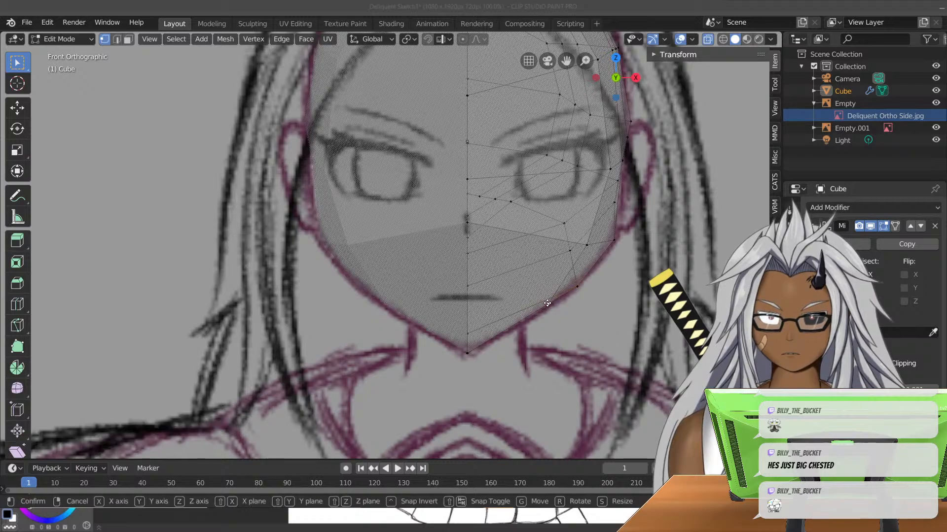
{"action": "key", "text": "g"}
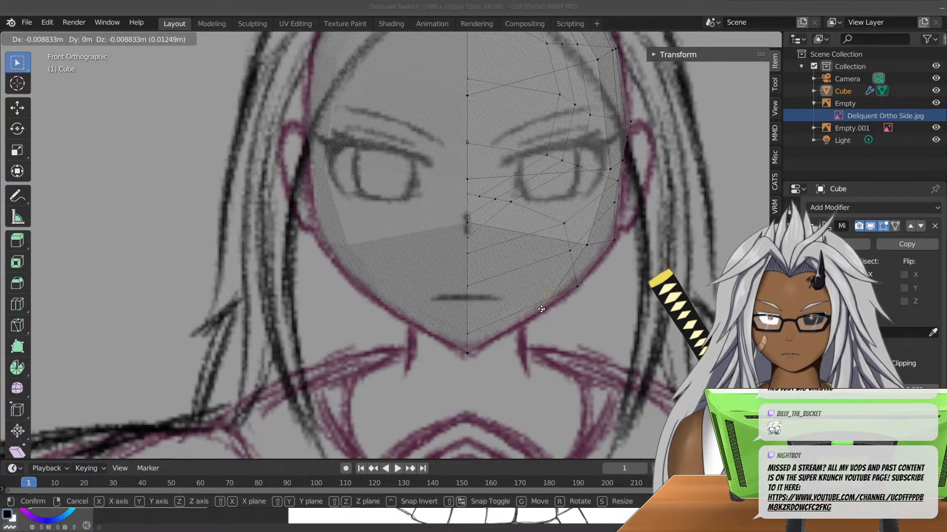
{"action": "left_click", "coordinate": [541, 310]}
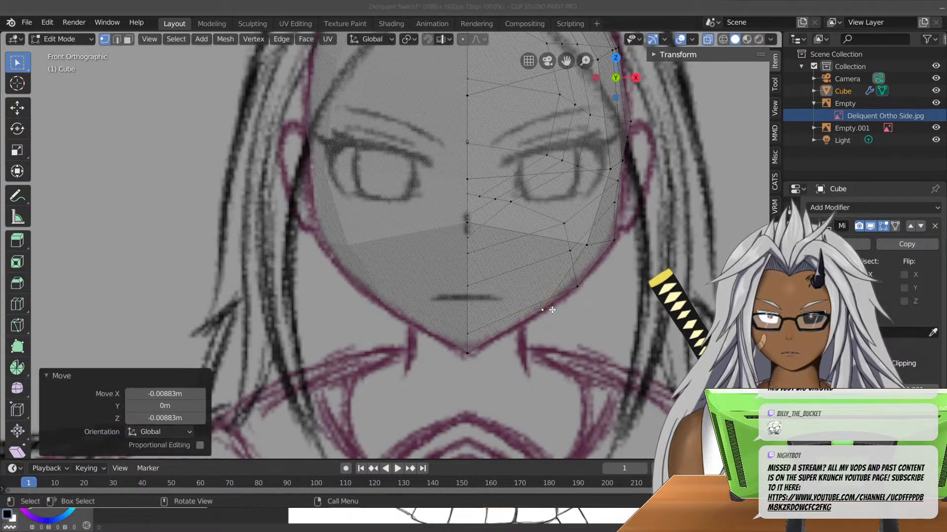
- Move the vertex beside the lower ear outward to the face outline, 0.0125 m in X and -0.00147 m in Z
{"action": "left_click", "coordinate": [613, 202]}
{"action": "key", "text": "g"}
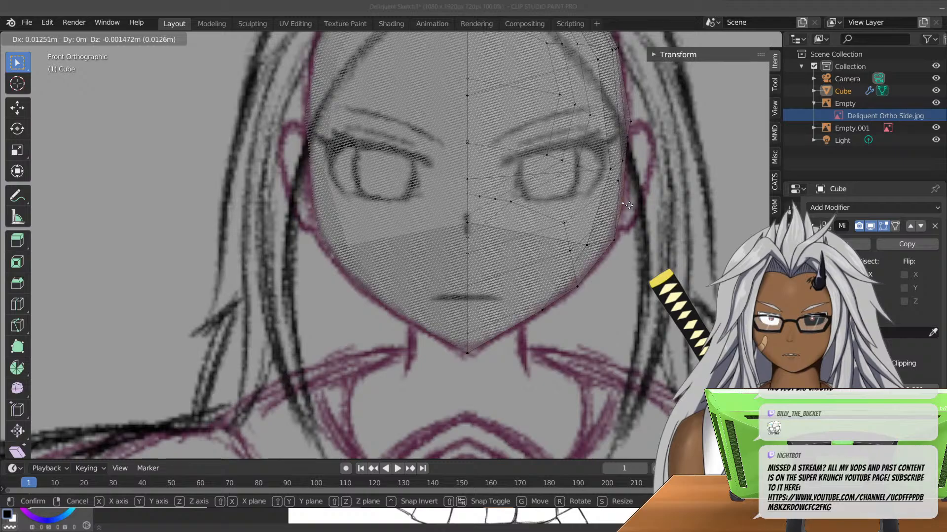
{"action": "left_click", "coordinate": [628, 205]}
- Inspect the reshaped head from several angles and compare it with the side reference drawing
{"action": "middle_click_drag", "start_coordinate": [629, 205], "coordinate": [546, 209]}
{"action": "scroll", "coordinate": [550, 228], "scroll_direction": "down", "scroll_amount": 8}
{"action": "middle_click_drag", "start_coordinate": [408, 336], "coordinate": [461, 244]}
{"action": "key", "text": "KP_3"}
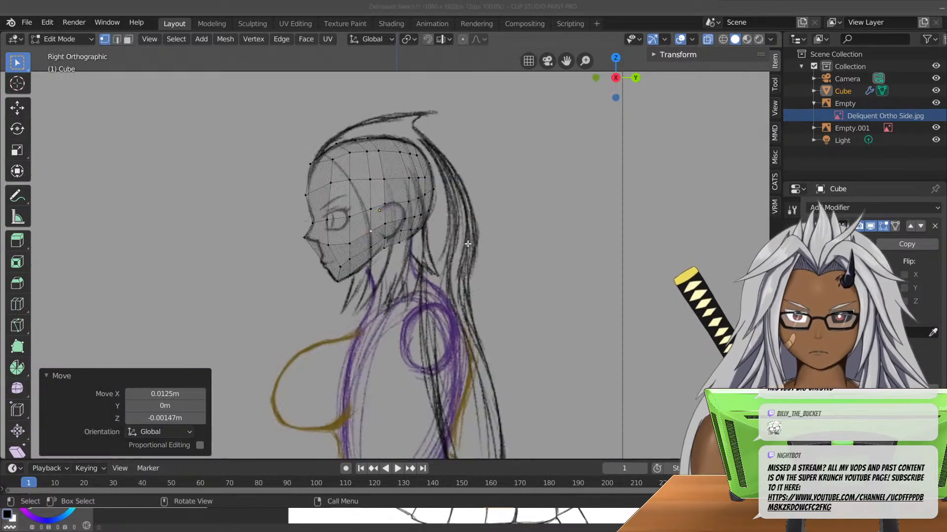
{"action": "key", "text": "KP_1"}
{"action": "key", "text": "KP_3"}
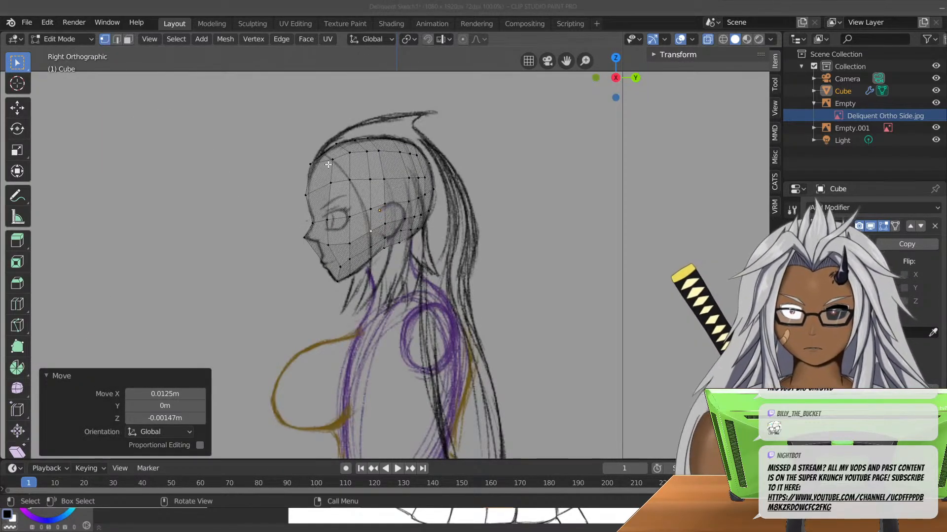
- Move the upper forehead profile vertex -0.00184 m in Y and -0.00245 m in Z in the side view
{"action": "scroll", "coordinate": [329, 164], "scroll_direction": "up", "scroll_amount": 7}
{"action": "middle_click_drag", "start_coordinate": [239, 125], "coordinate": [512, 339], "text": "shift"}
{"action": "left_click", "coordinate": [376, 165]}
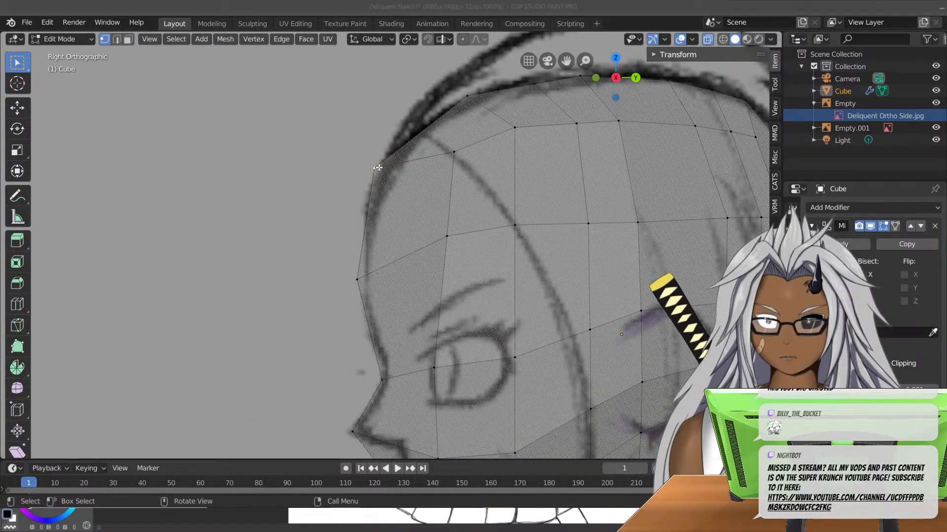
{"action": "key", "text": "g"}
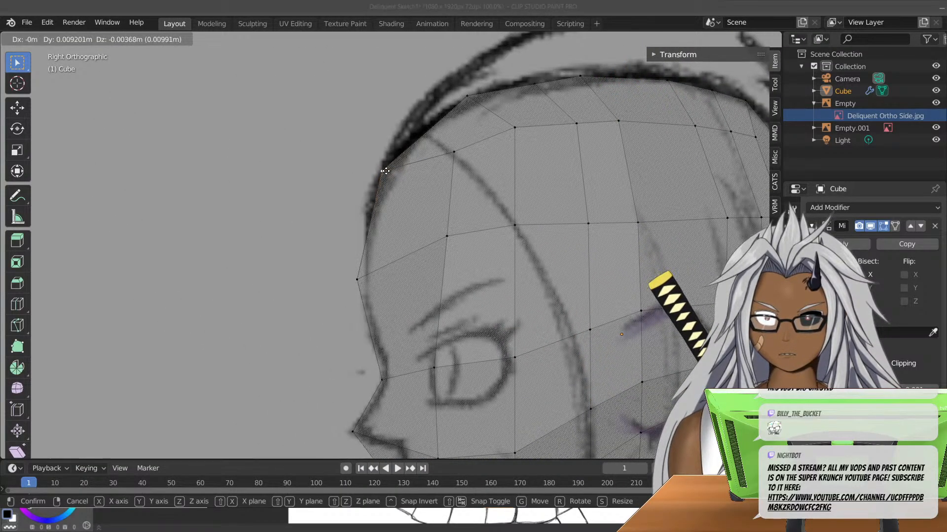
{"action": "left_click", "coordinate": [377, 170]}
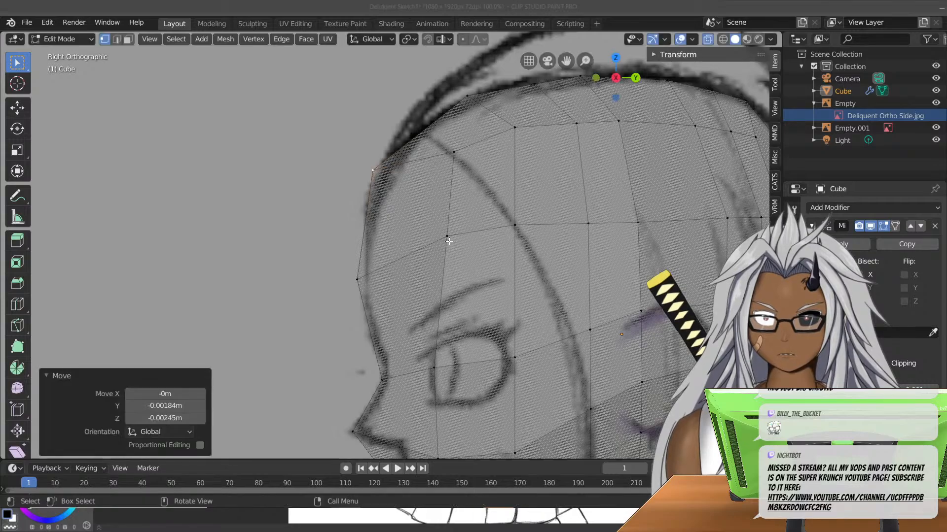
- Move the side-of-face vertex beside the ear 0.00971 m outward in X in the front view
{"action": "scroll", "coordinate": [448, 242], "scroll_direction": "down", "scroll_amount": 3}
{"action": "key", "text": "KP_1"}
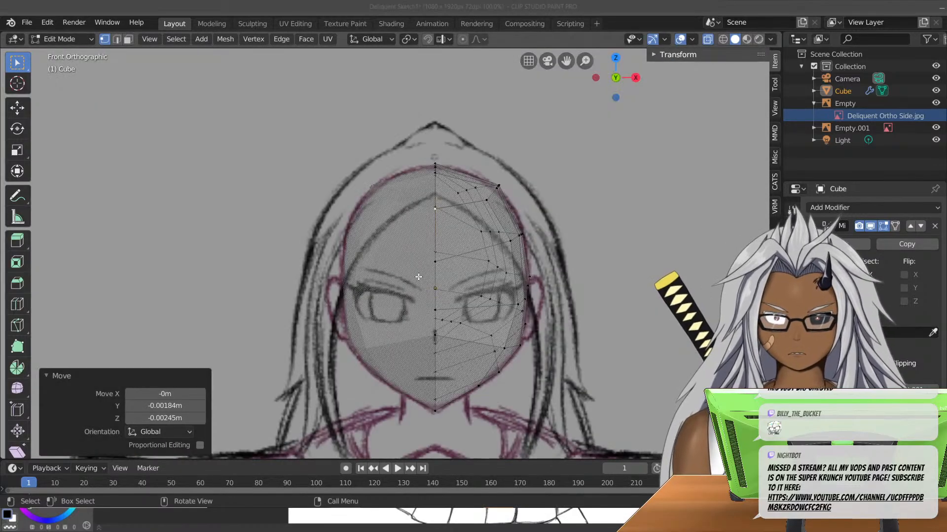
{"action": "scroll", "coordinate": [539, 316], "scroll_direction": "up", "scroll_amount": 3}
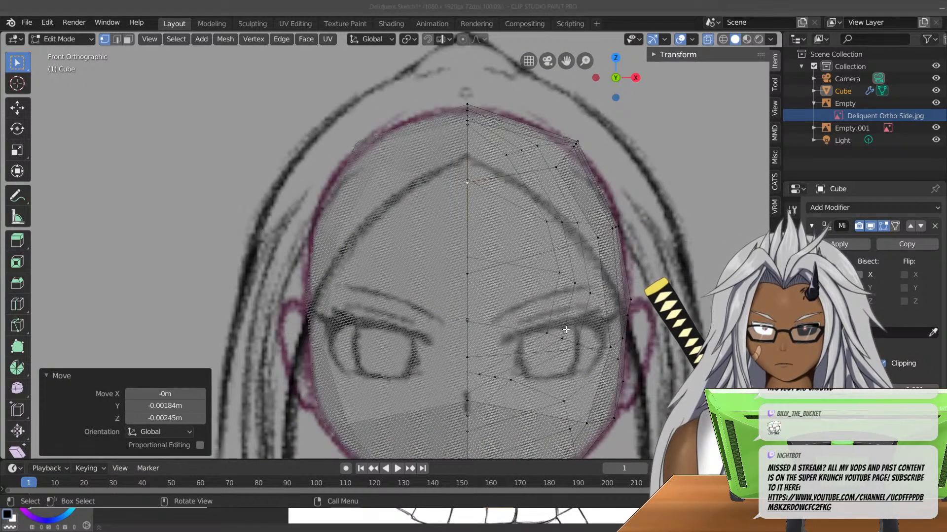
{"action": "middle_click_drag", "start_coordinate": [565, 330], "coordinate": [516, 245], "text": "shift"}
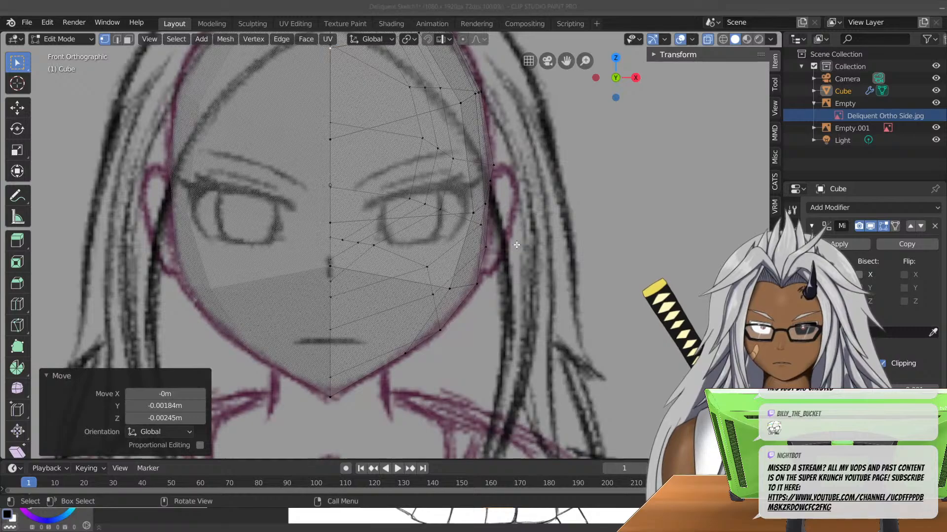
{"action": "scroll", "coordinate": [516, 245], "scroll_direction": "up", "scroll_amount": 2}
{"action": "left_click", "coordinate": [708, 39]}
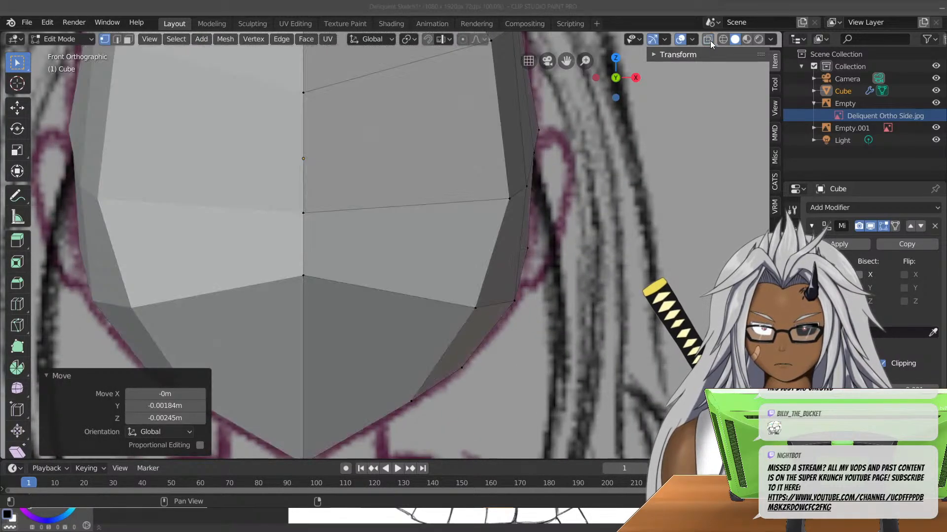
{"action": "left_click", "coordinate": [710, 40]}
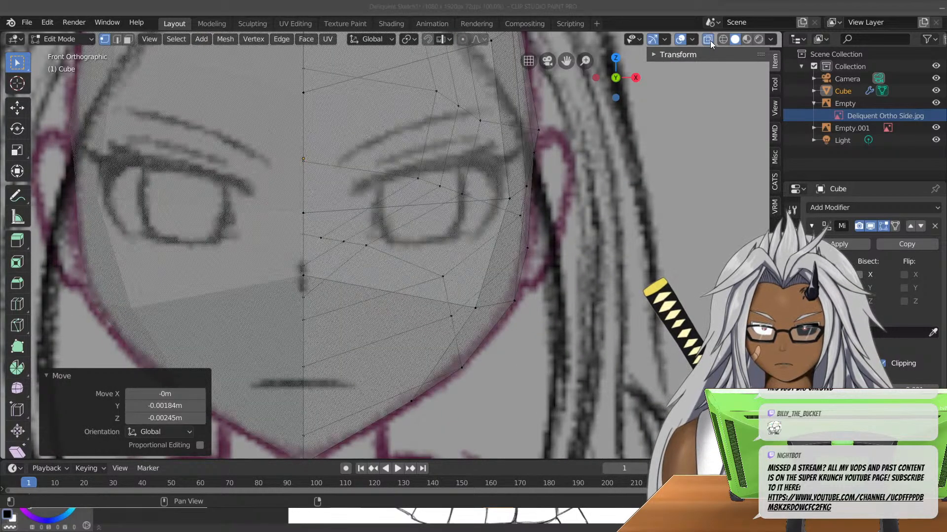
{"action": "left_click", "coordinate": [517, 216]}
{"action": "key", "text": "g"}
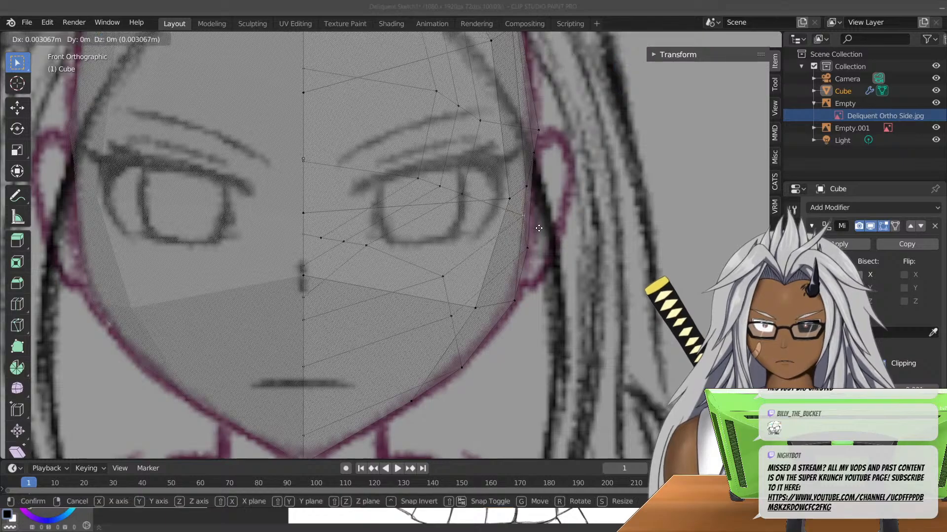
{"action": "left_click", "coordinate": [542, 228]}
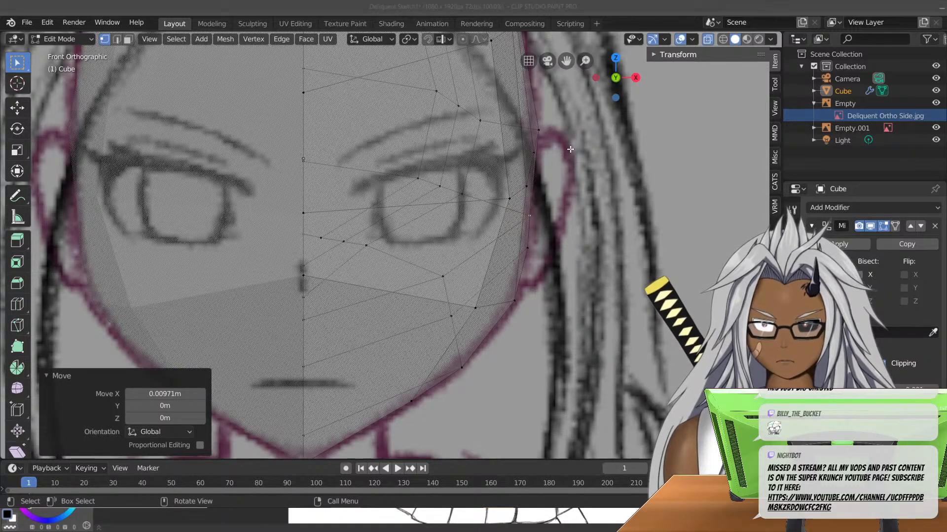
- Move the front cheek vertex toward the face outline, 0.0174 m in X and 0.000511 m in Z
{"action": "mouse_move", "coordinate": [618, 167]}
{"action": "middle_mouse_down"}
{"action": "mouse_move", "coordinate": [546, 165]}
{"action": "mouse_move", "coordinate": [536, 131]}
{"action": "mouse_move", "coordinate": [591, 118]}
{"action": "mouse_move", "coordinate": [621, 167]}
{"action": "mouse_move", "coordinate": [598, 193]}
{"action": "mouse_move", "coordinate": [627, 177]}
{"action": "middle_mouse_up"}
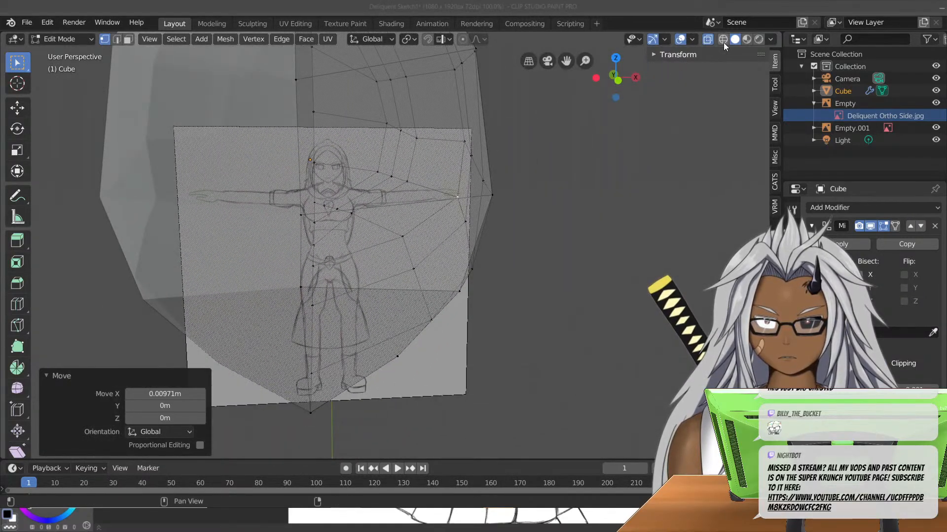
{"action": "key", "text": "KP_1"}
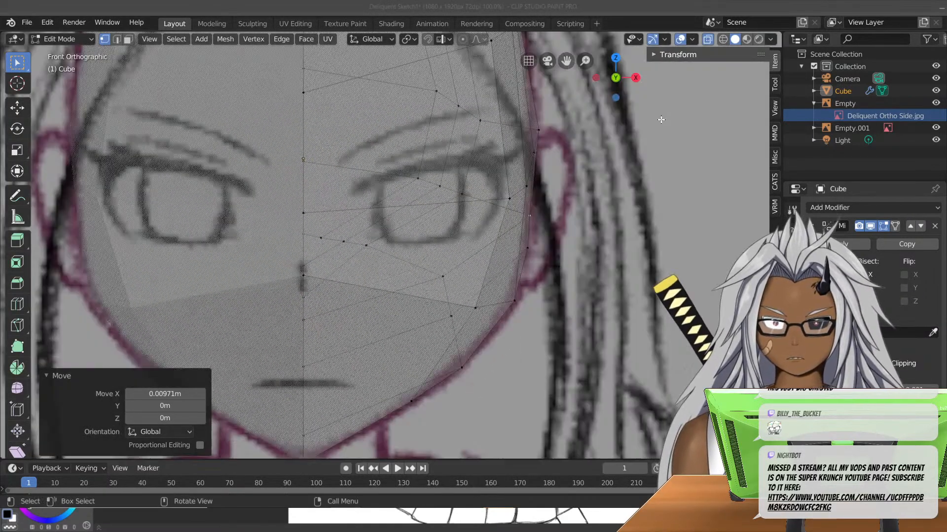
{"action": "left_click", "coordinate": [472, 306]}
{"action": "key", "text": "g"}
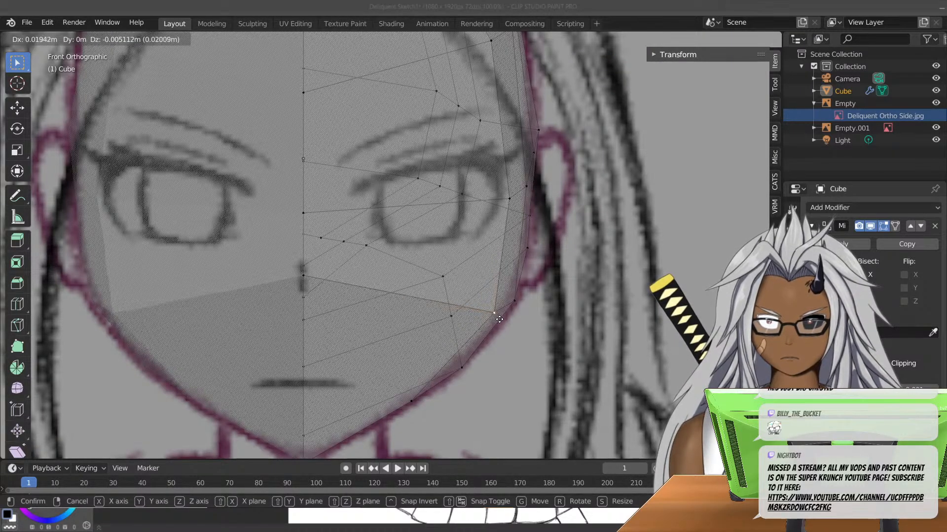
{"action": "left_click", "coordinate": [496, 313]}
{"action": "scroll", "coordinate": [497, 313], "scroll_direction": "down", "scroll_amount": 3}
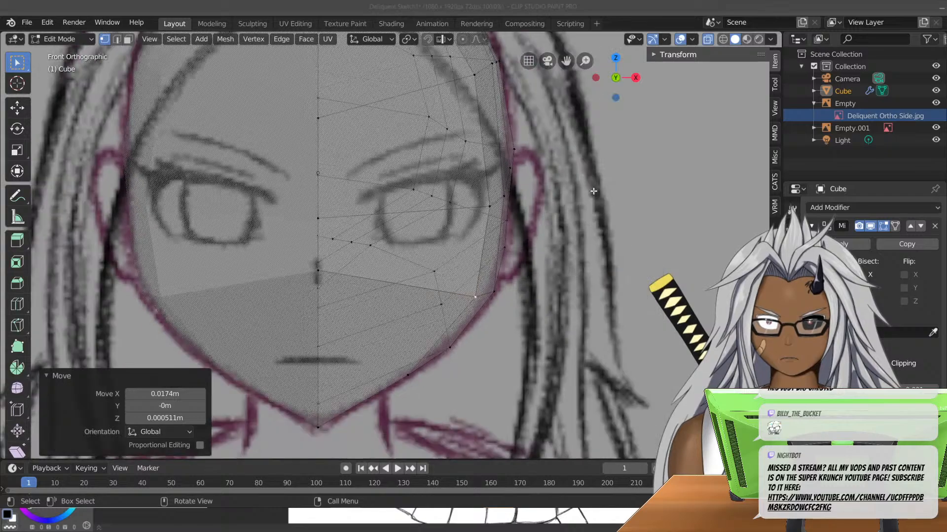
- Move the upper forehead side vertex 0.0129 m in X and 0.0172 m in Z, and the temple vertex 0.00613 m in X and 0.00736 m in Z
{"action": "scroll", "coordinate": [487, 126], "scroll_direction": "up", "scroll_amount": 4}
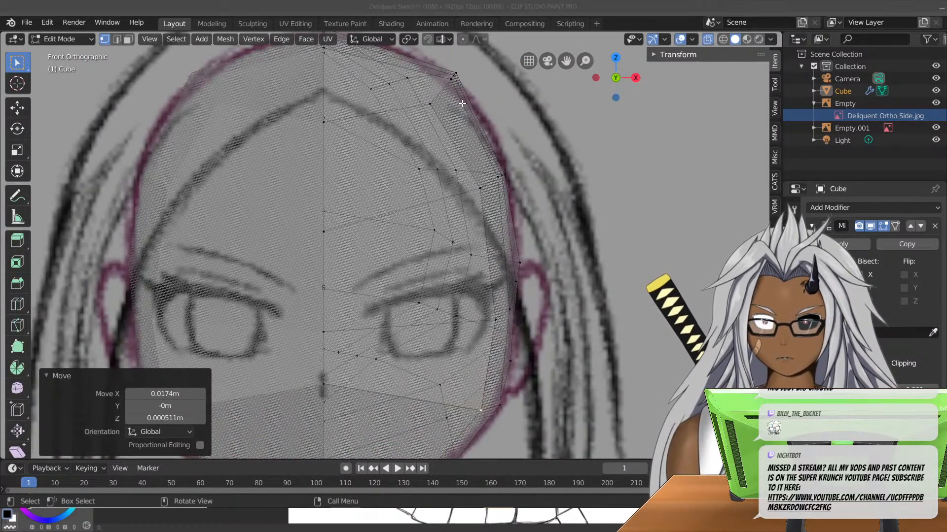
{"action": "left_click", "coordinate": [439, 104]}
{"action": "key", "text": "g"}
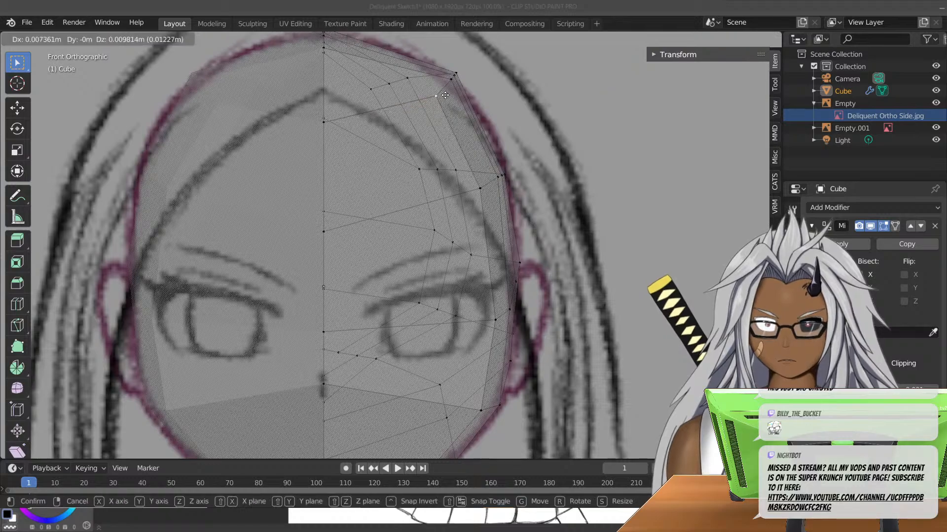
{"action": "left_click", "coordinate": [449, 90]}
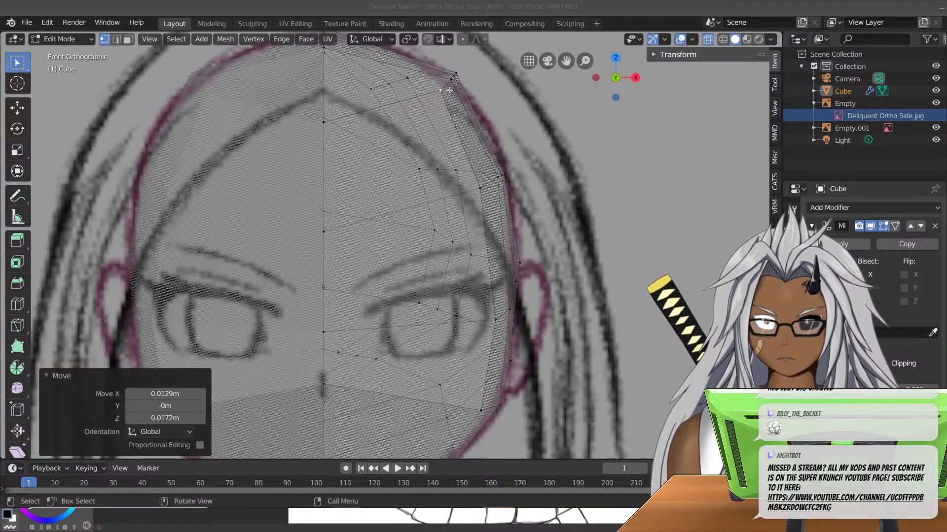
{"action": "left_click", "coordinate": [481, 189]}
{"action": "key", "text": "g"}
{"action": "left_click", "coordinate": [486, 184]}
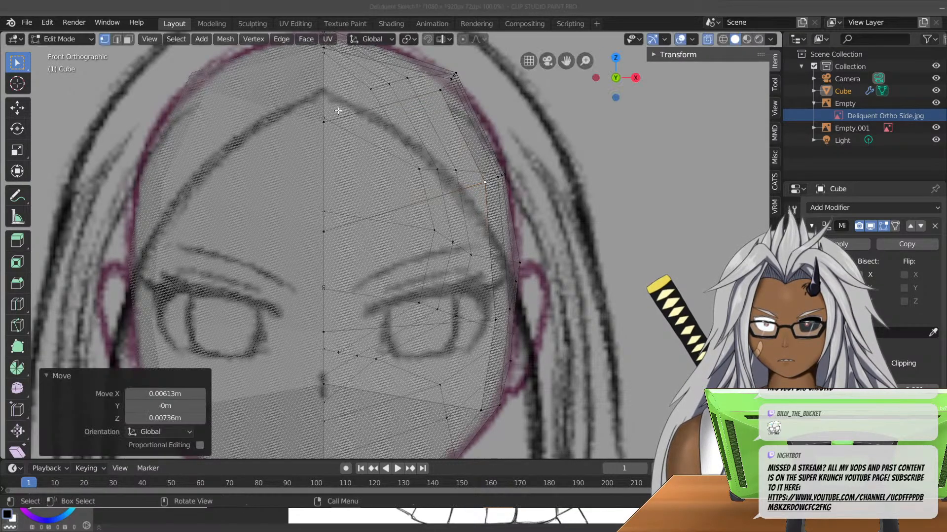
{"action": "left_click", "coordinate": [329, 121]}
{"action": "right_click", "coordinate": [329, 122]}
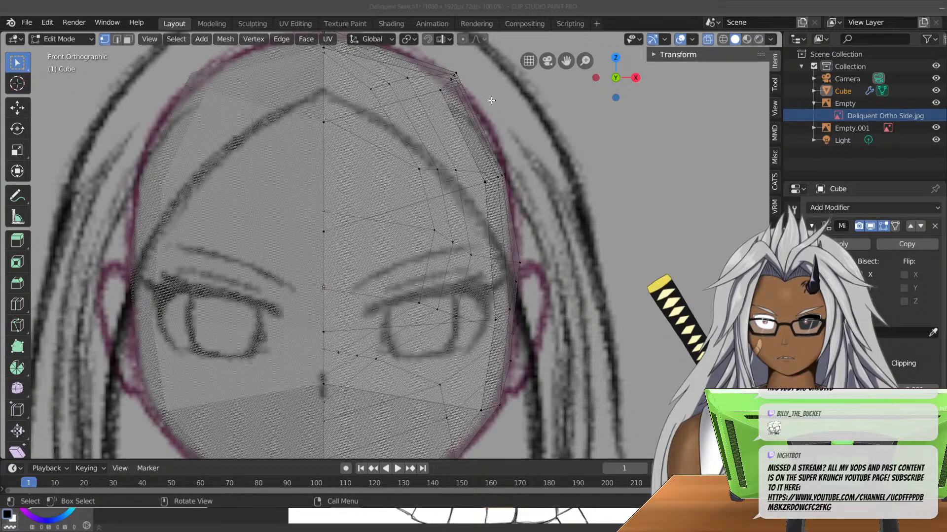
{"action": "key", "text": "g"}
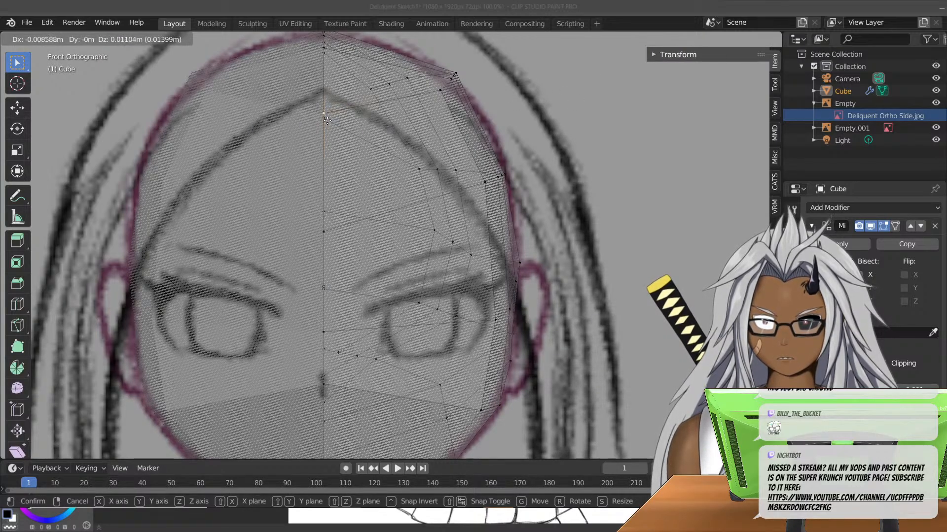
{"action": "right_click", "coordinate": [322, 108]}
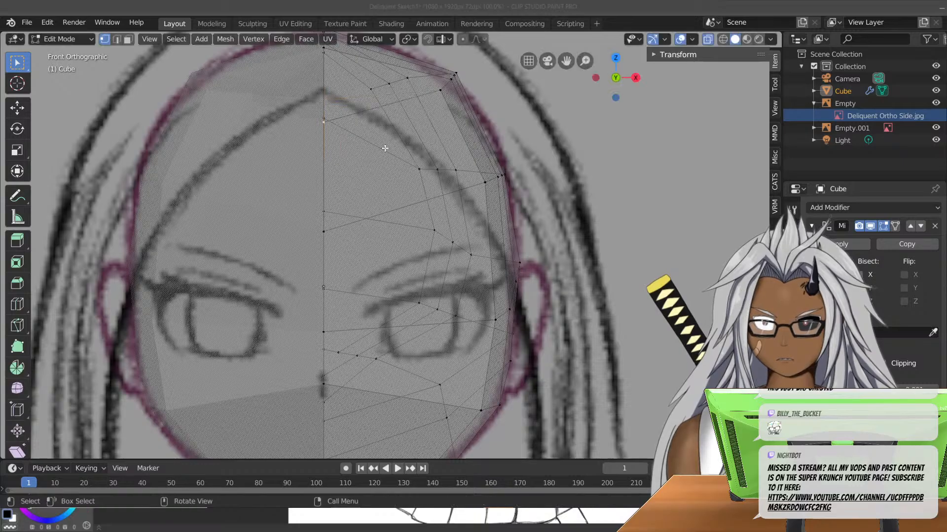
- Lower the upper forehead side vertex in the side view, moving it -0.00675 m in Y and -0.0337 m in Z
{"action": "middle_click_drag", "start_coordinate": [633, 236], "coordinate": [550, 263]}
{"action": "key", "text": "KP_1"}
{"action": "key", "text": "KP_3"}
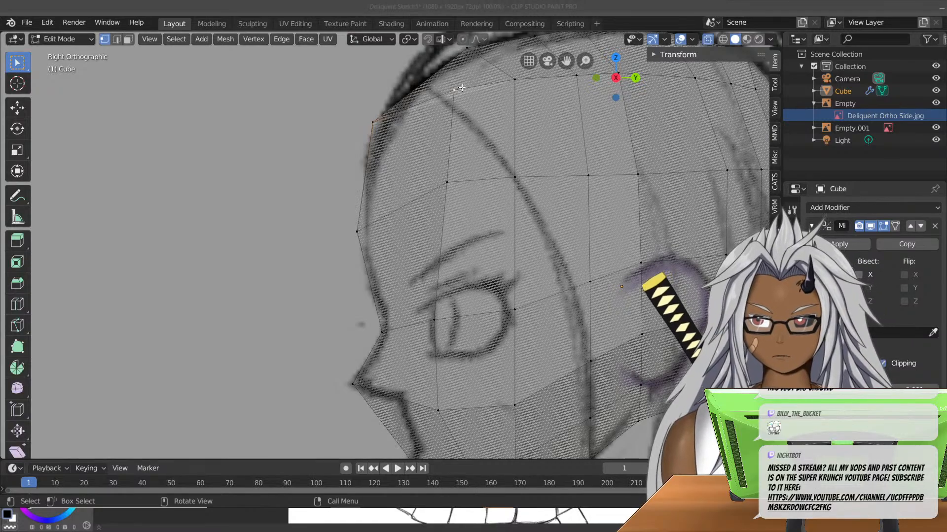
{"action": "key", "text": "g"}
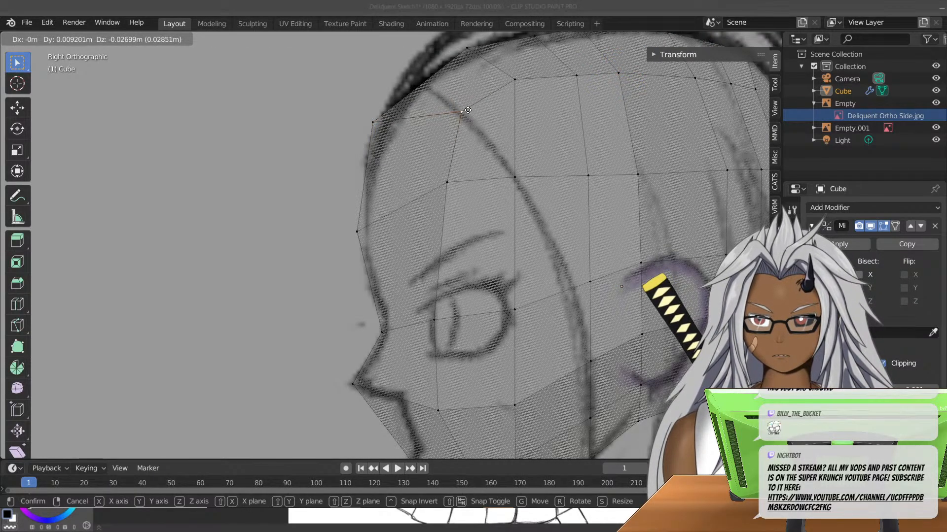
{"action": "left_click", "coordinate": [456, 116]}
{"action": "middle_click_drag", "start_coordinate": [453, 201], "coordinate": [532, 197]}
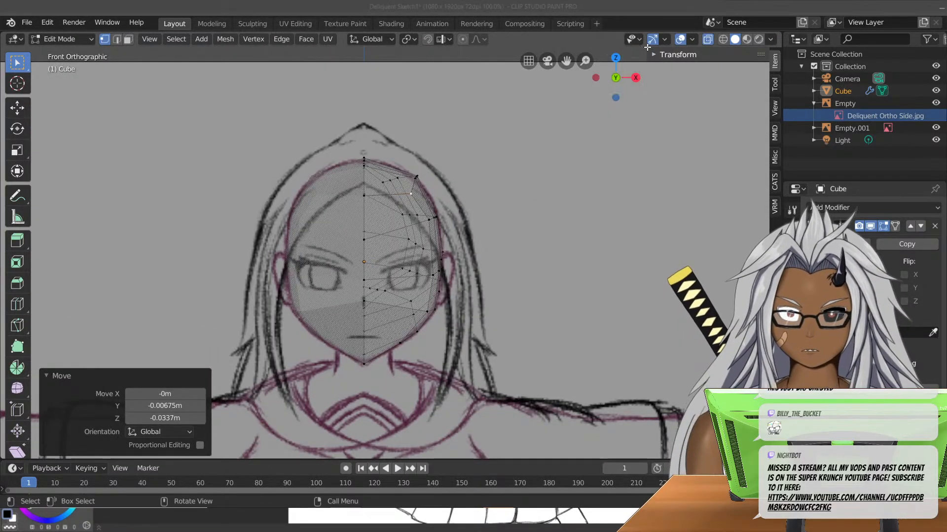
- Turn off X-ray on the head, check the character sketch in Clip Studio Paint, and return to Blender
{"action": "left_click", "coordinate": [709, 41]}
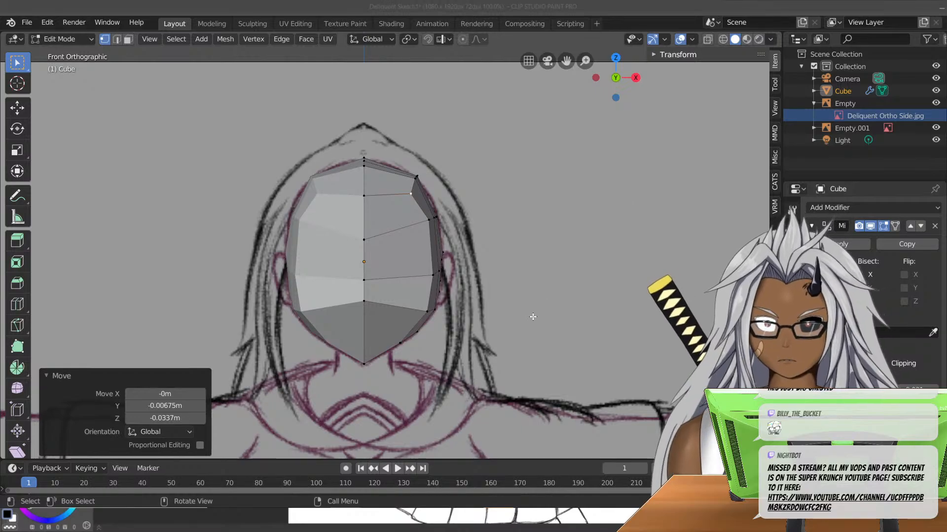
{"action": "scroll", "coordinate": [529, 319], "scroll_direction": "up", "scroll_amount": 2}
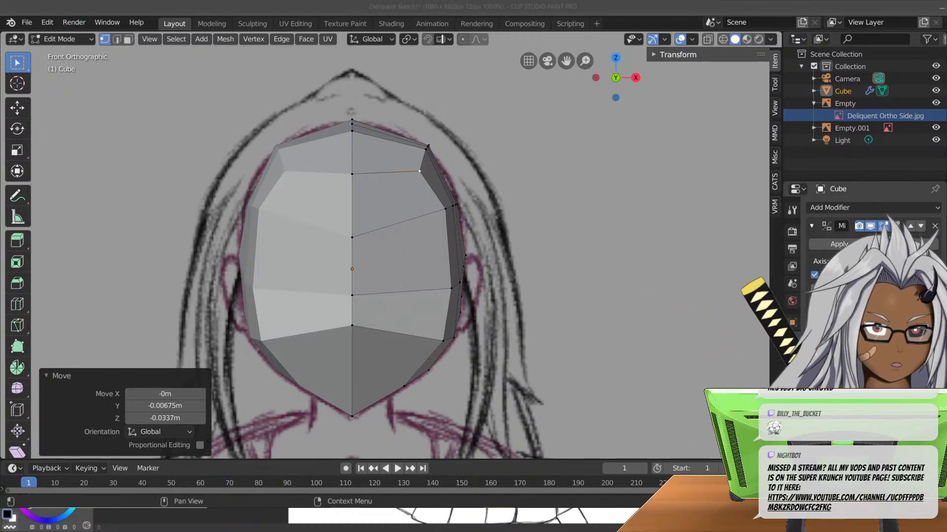
{"action": "key", "text": "alt+Tab"}
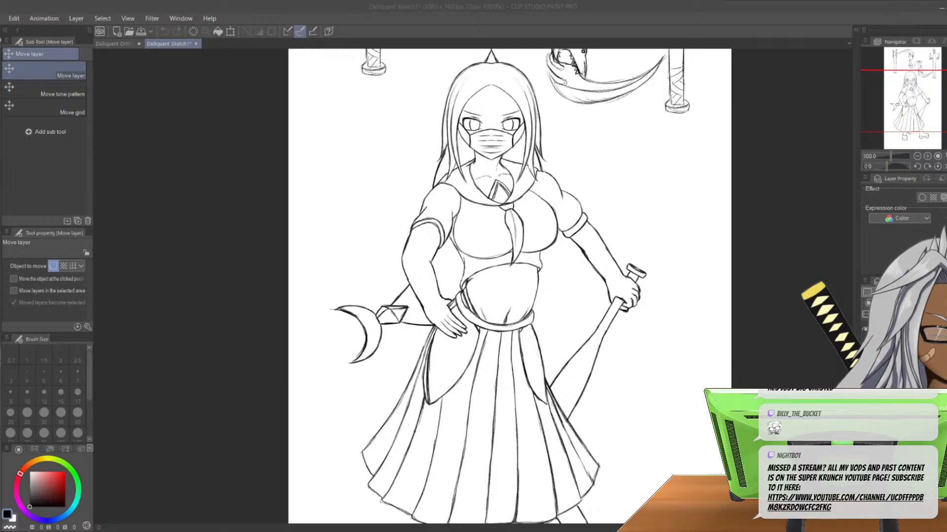
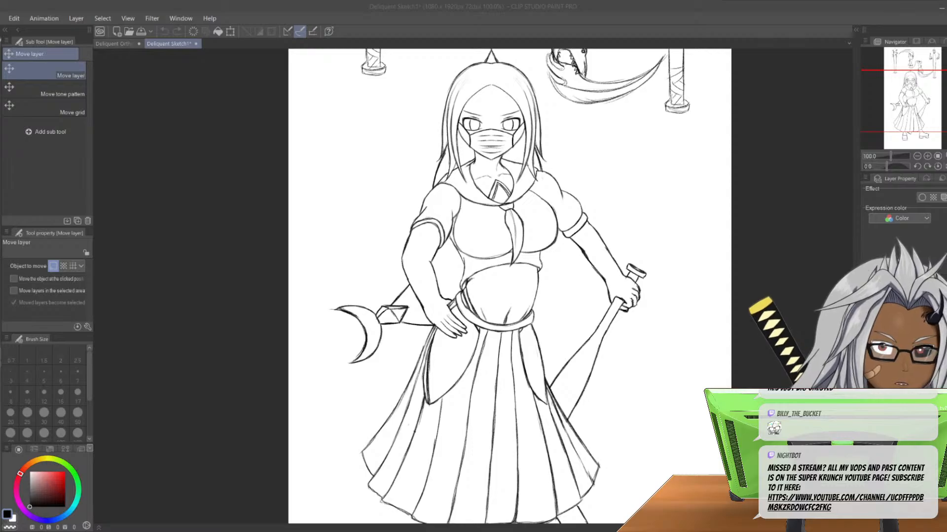
{"action": "key", "text": "alt+Tab"}
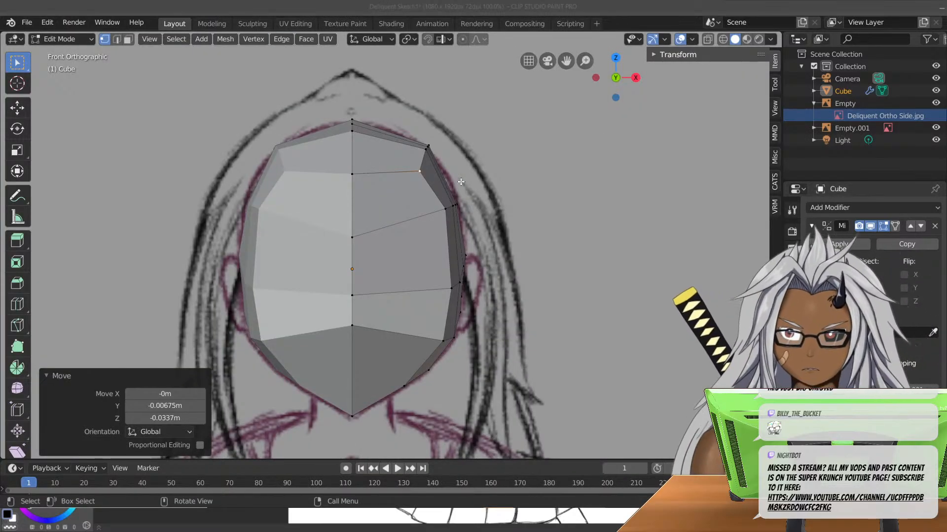
- Examine the head's shape from several angles and from directly above, turning X-ray on in the top view
{"action": "middle_click_drag", "start_coordinate": [535, 291], "coordinate": [524, 239]}
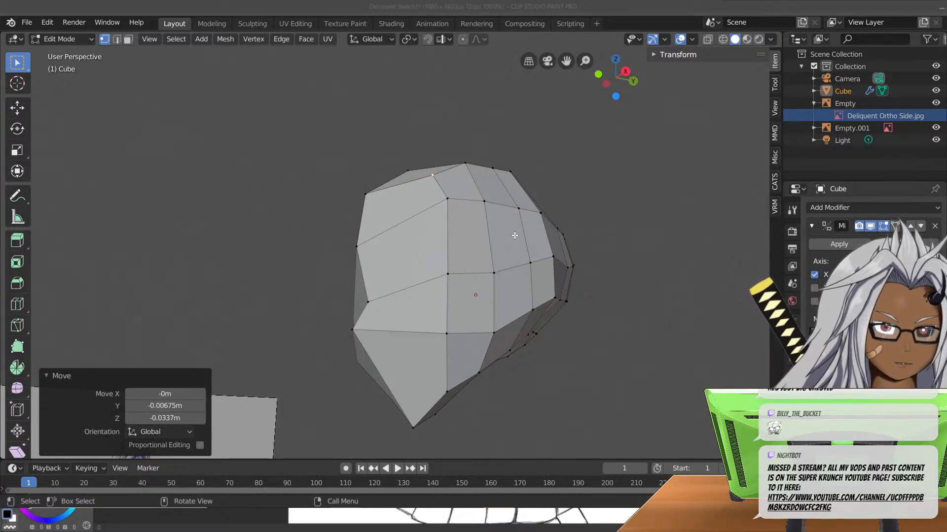
{"action": "middle_click_drag", "start_coordinate": [325, 119], "coordinate": [413, 154]}
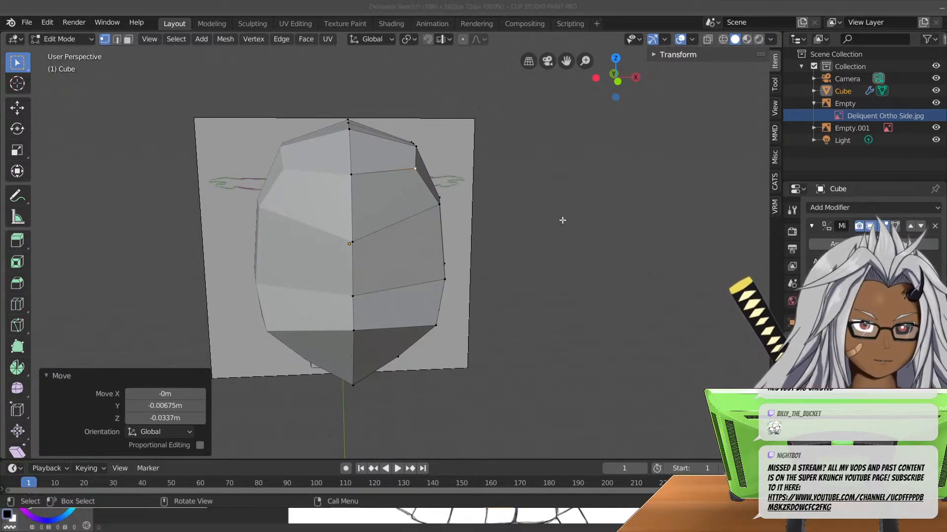
{"action": "scroll", "coordinate": [481, 337], "scroll_direction": "up", "scroll_amount": 1}
{"action": "middle_click_drag", "start_coordinate": [482, 338], "coordinate": [468, 294]}
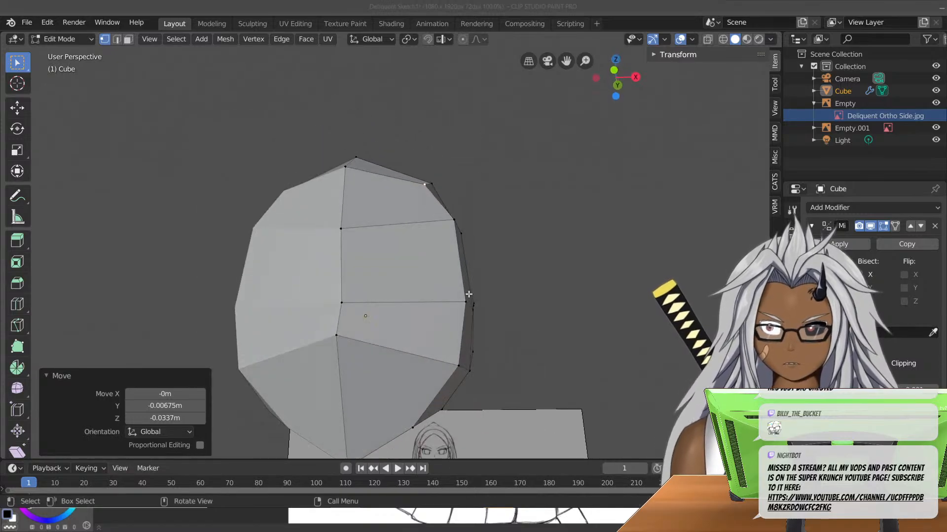
{"action": "middle_click_drag", "start_coordinate": [524, 285], "coordinate": [478, 377]}
{"action": "key", "text": "KP_7"}
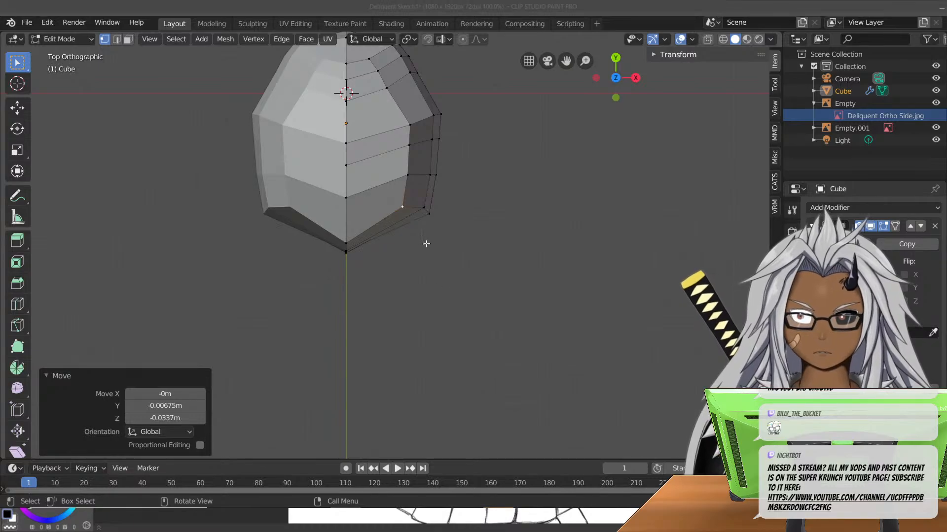
{"action": "middle_click_drag", "start_coordinate": [409, 199], "coordinate": [443, 291], "text": "shift"}
{"action": "scroll", "coordinate": [461, 189], "scroll_direction": "up", "scroll_amount": 3}
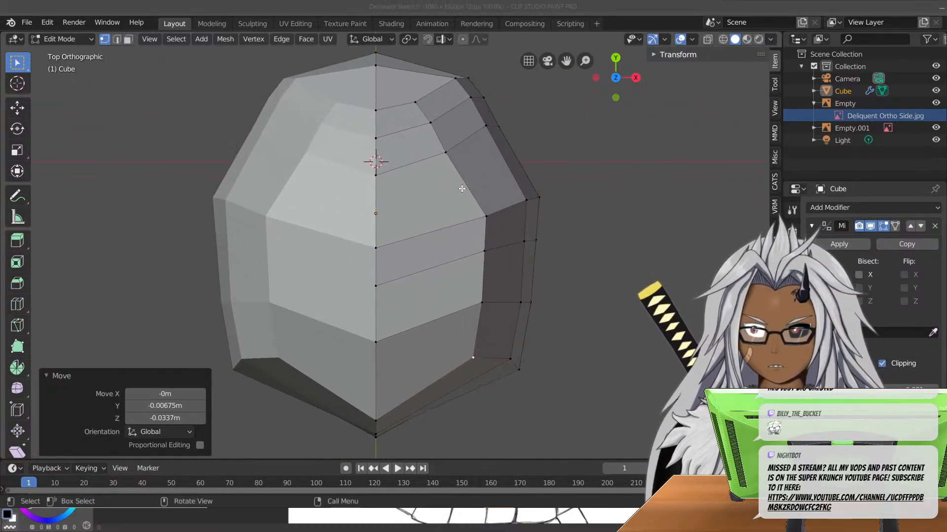
{"action": "left_click", "coordinate": [707, 42]}
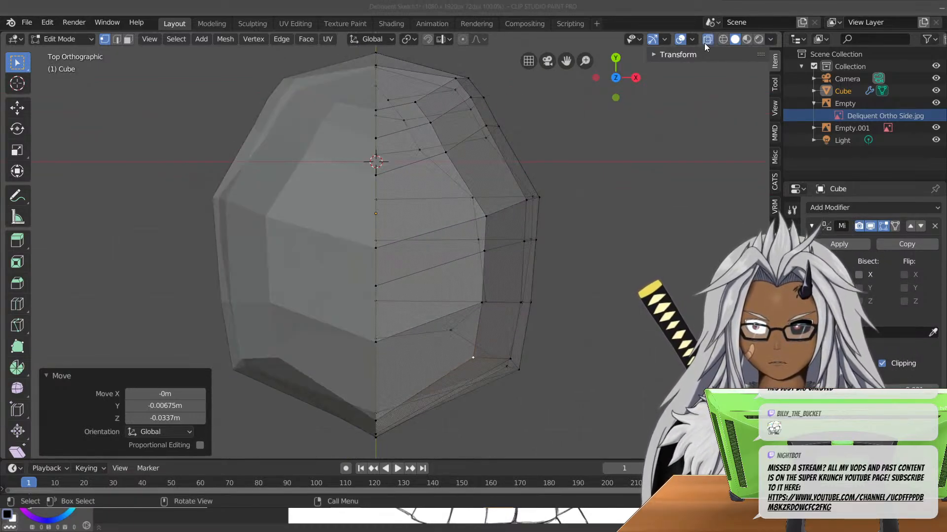
- In the top view, widen the edge loop just behind the middle of the head by moving it 0.0363 m along local X
{"action": "left_click", "coordinate": [377, 176]}
{"action": "scroll", "coordinate": [453, 120], "scroll_direction": "up", "scroll_amount": 4}
{"action": "middle_click_drag", "start_coordinate": [450, 105], "coordinate": [449, 199], "text": "shift"}
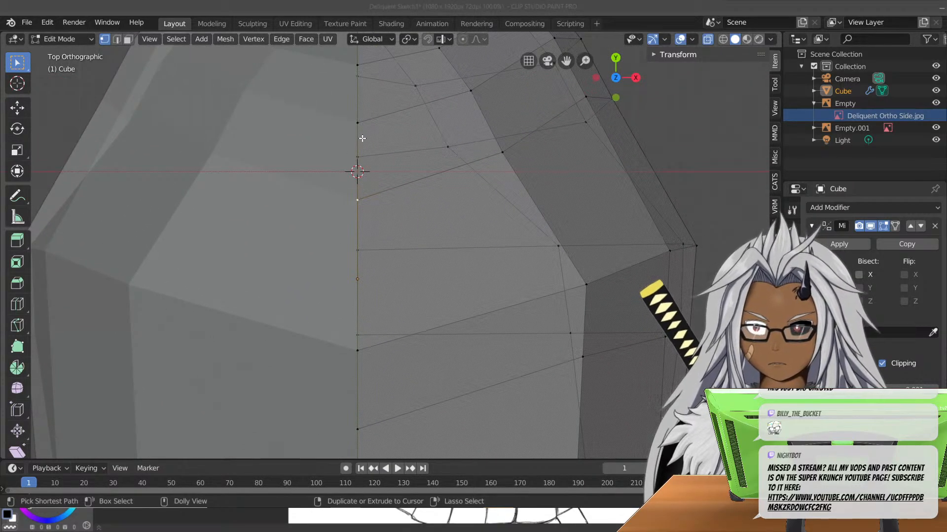
{"action": "left_click", "coordinate": [357, 157], "text": "ctrl+shift"}
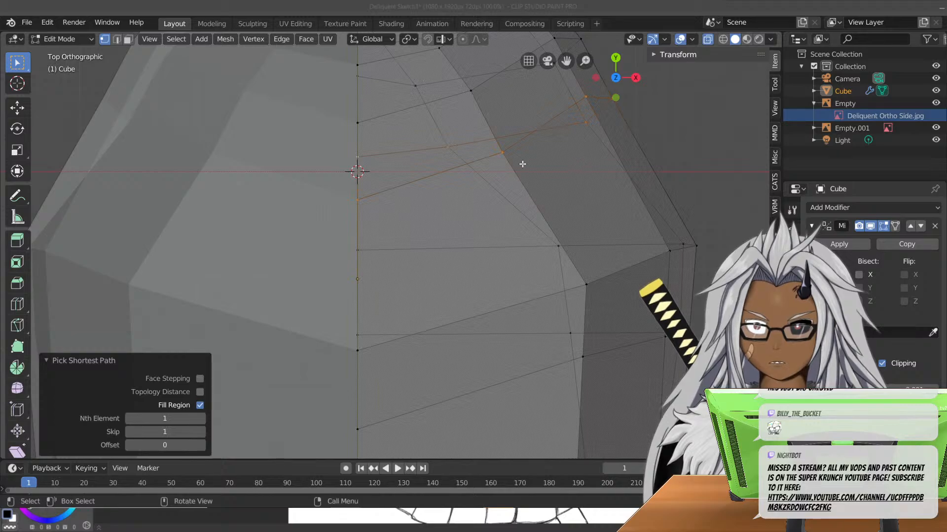
{"action": "scroll", "coordinate": [522, 163], "scroll_direction": "down", "scroll_amount": 2}
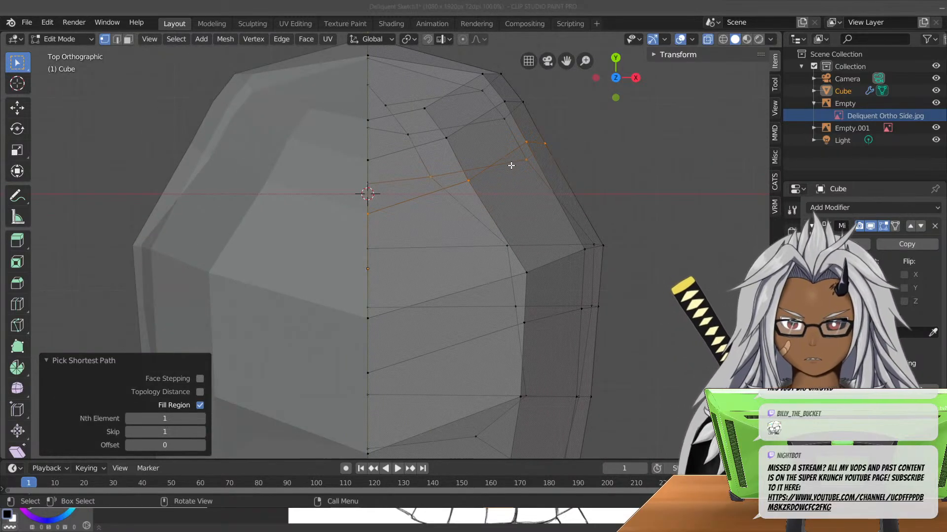
{"action": "key", "text": "g"}
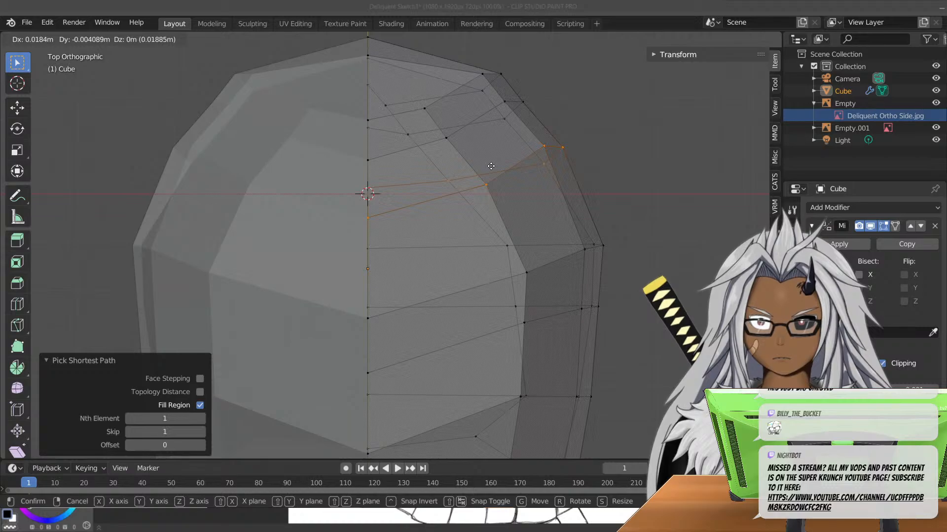
{"action": "key", "text": "Escape"}
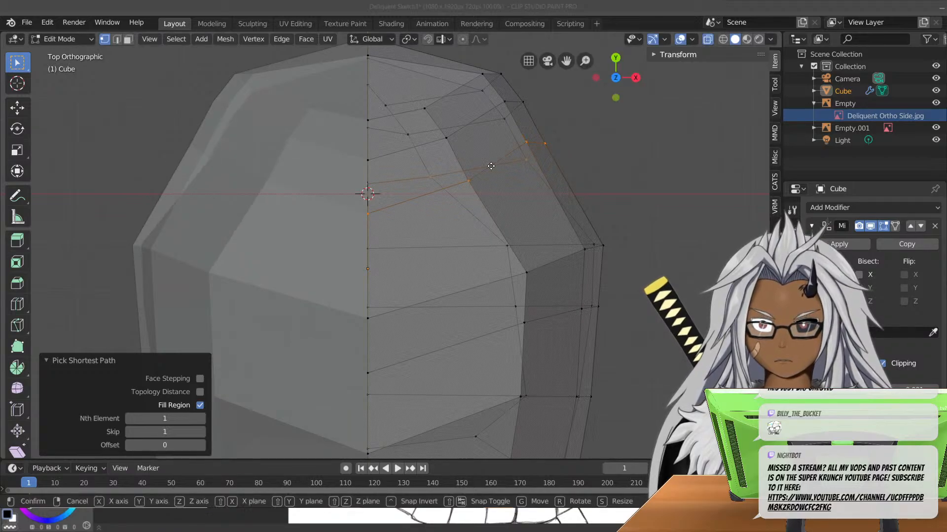
{"action": "key", "text": "g"}
{"action": "key", "text": "x"}
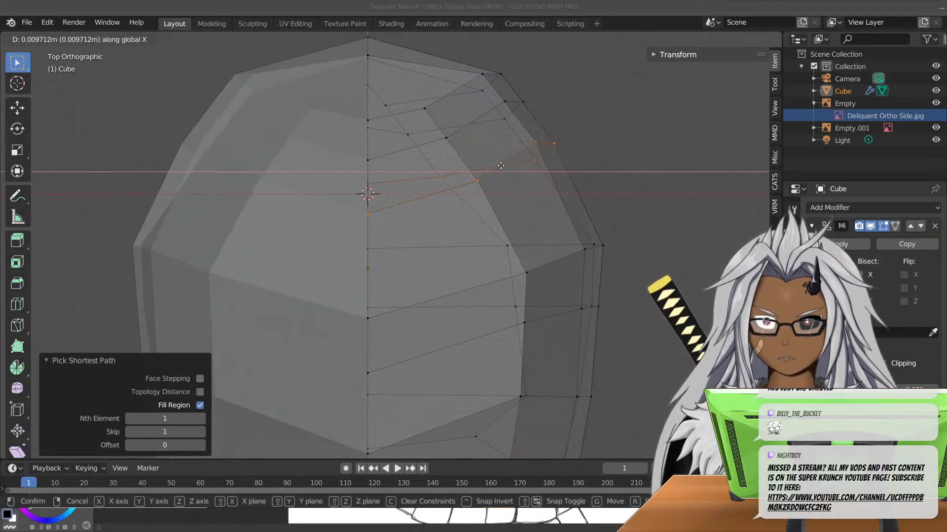
{"action": "key", "text": "x"}
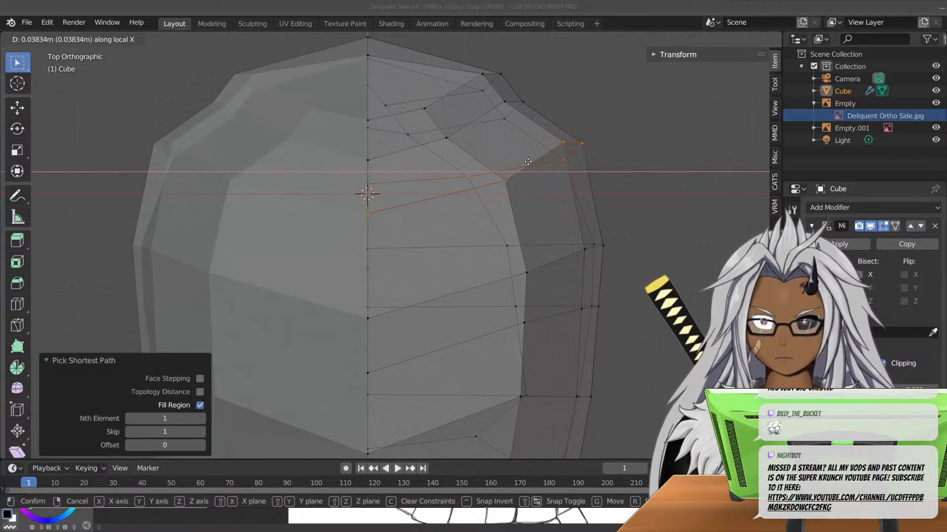
{"action": "left_click", "coordinate": [527, 162]}
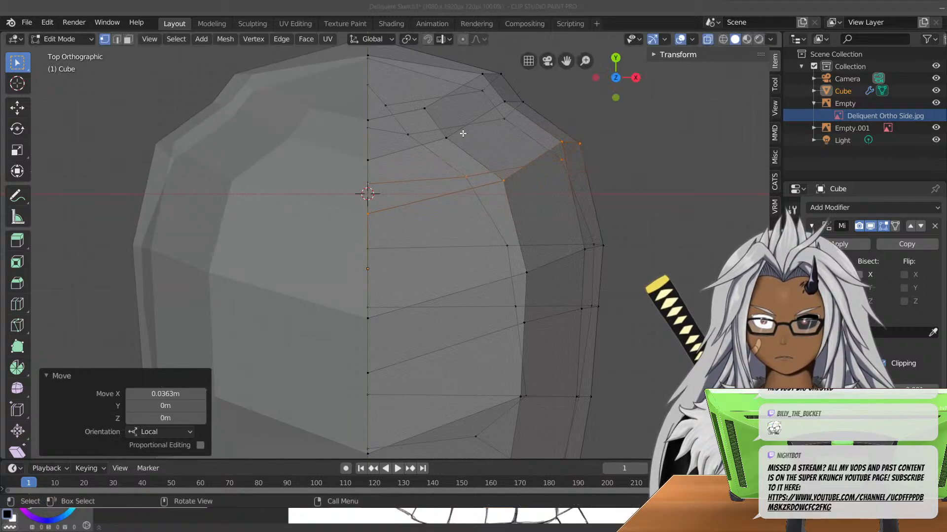
{"action": "left_click", "coordinate": [373, 159], "text": "shift"}
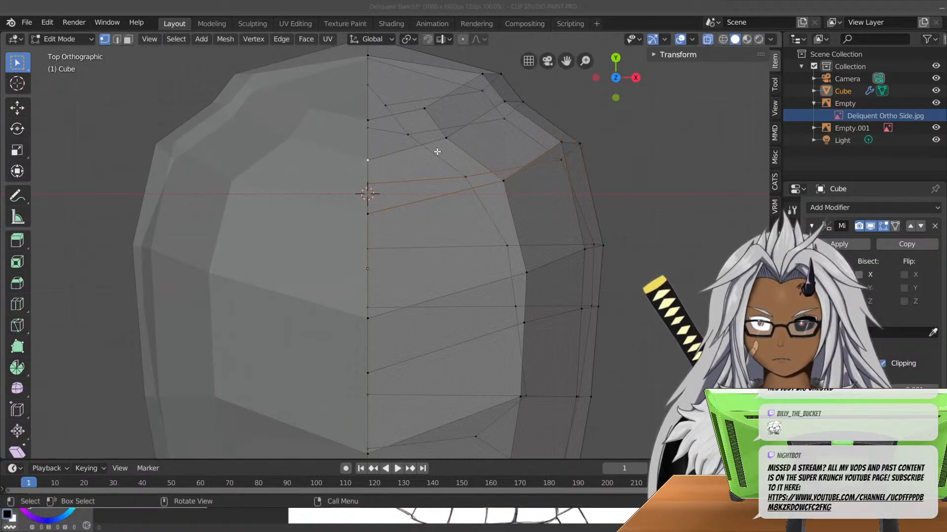
{"action": "left_click", "coordinate": [370, 130], "text": "ctrl"}
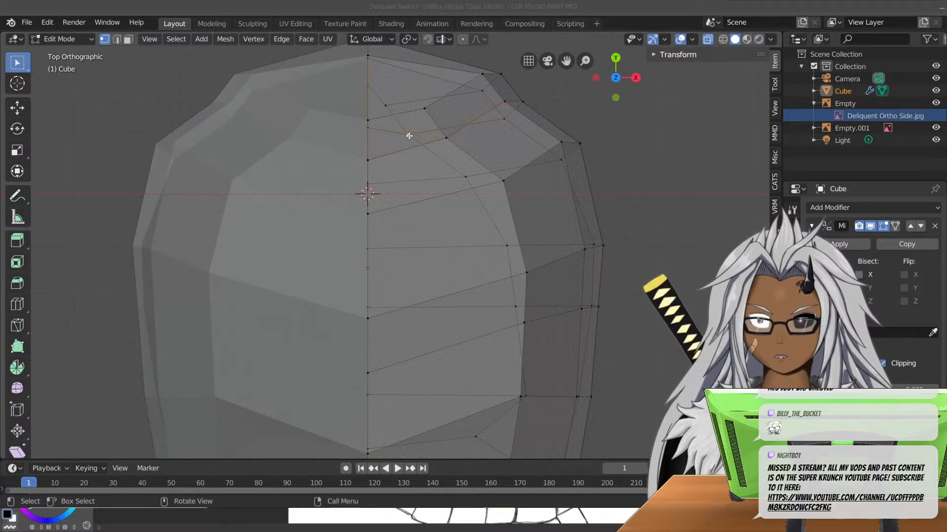
{"action": "middle_click_drag", "start_coordinate": [438, 156], "coordinate": [475, 128]}
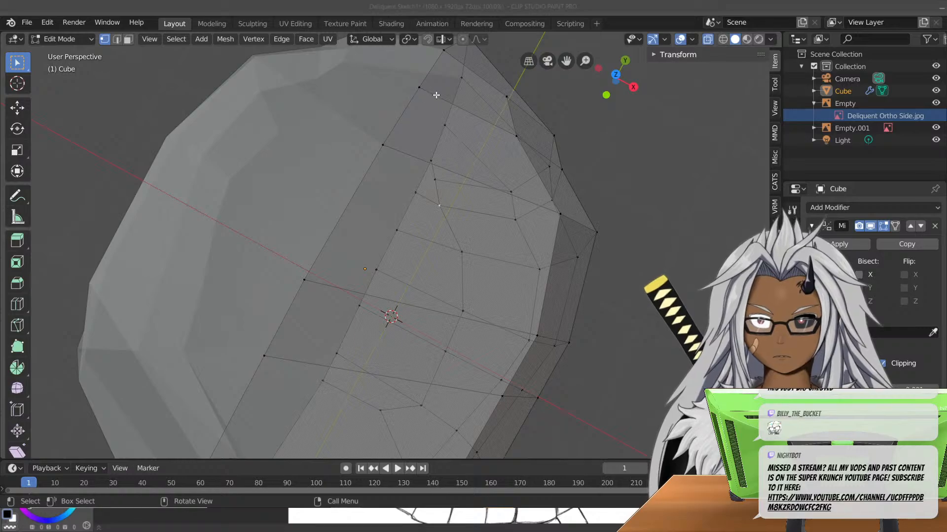
{"action": "key", "text": "KP_7"}
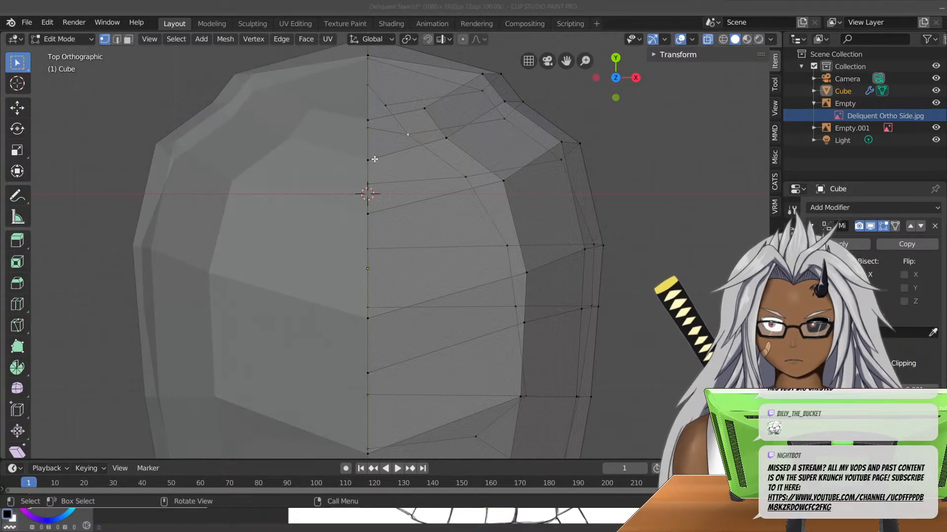
{"action": "middle_click_drag", "start_coordinate": [588, 167], "coordinate": [474, 380]}
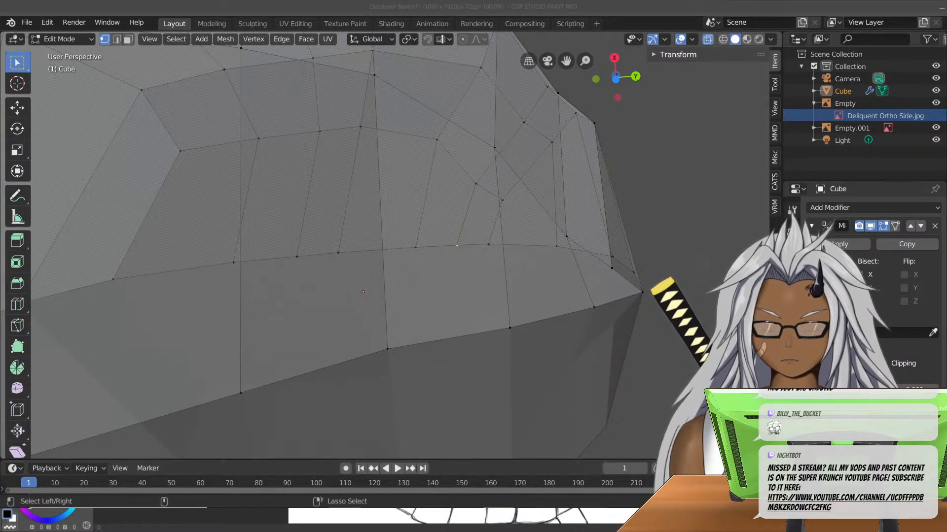
{"action": "left_click", "coordinate": [595, 311], "text": "ctrl+shift"}
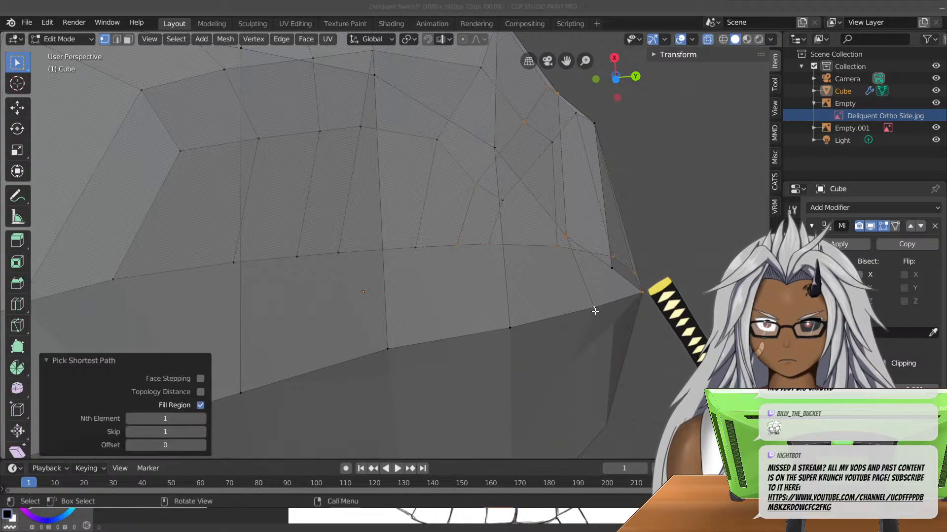
- Select the next edge loop toward the back of the head and move it 0.0202 m outward along global X
{"action": "left_click", "coordinate": [596, 305]}
{"action": "middle_click_drag", "start_coordinate": [560, 260], "coordinate": [530, 281]}
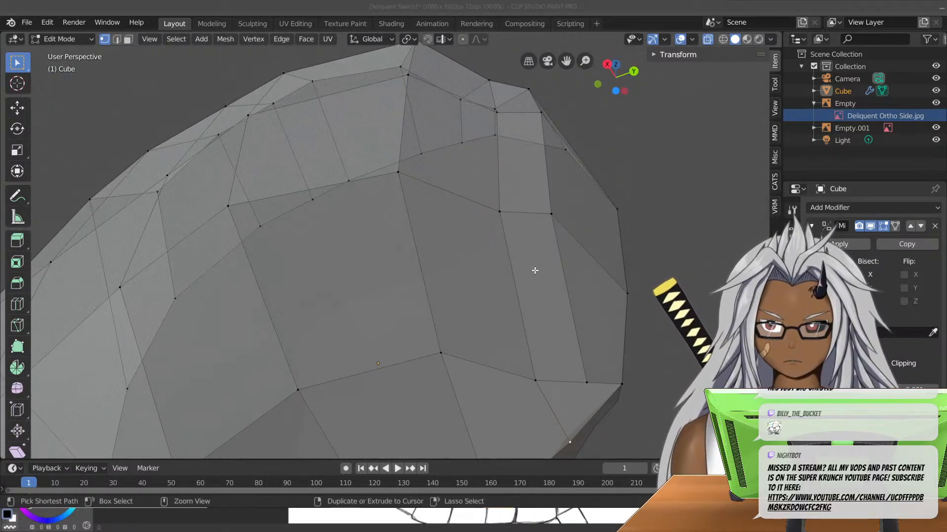
{"action": "left_click", "coordinate": [501, 210], "text": "ctrl+shift"}
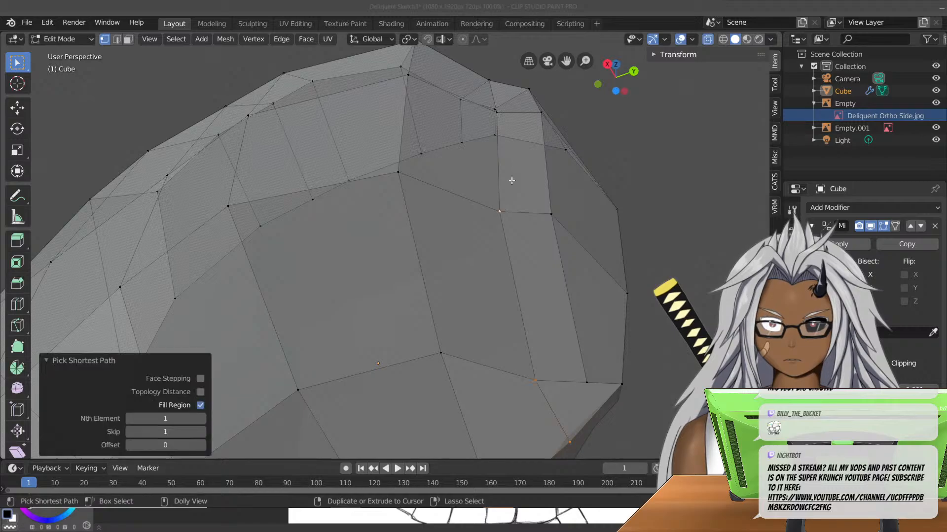
{"action": "key", "text": "ctrl+z"}
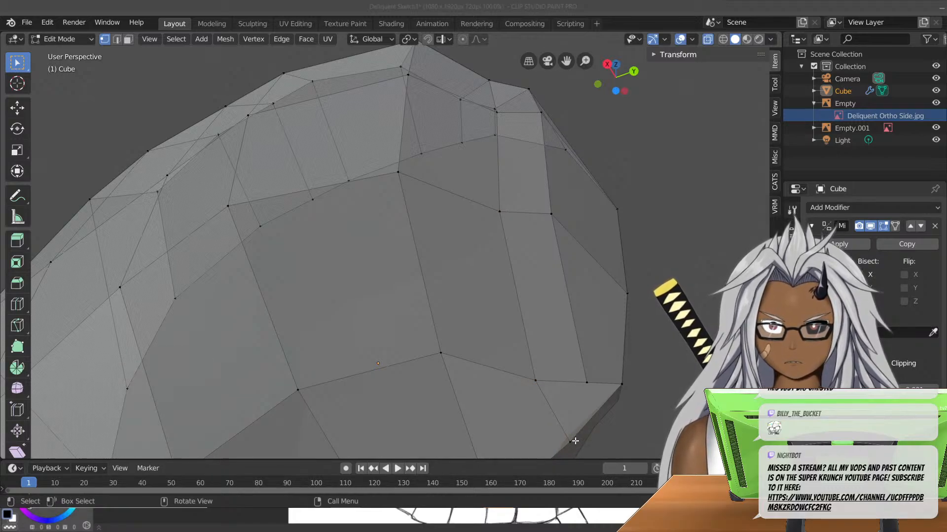
{"action": "left_click", "coordinate": [499, 211], "text": "ctrl+shift"}
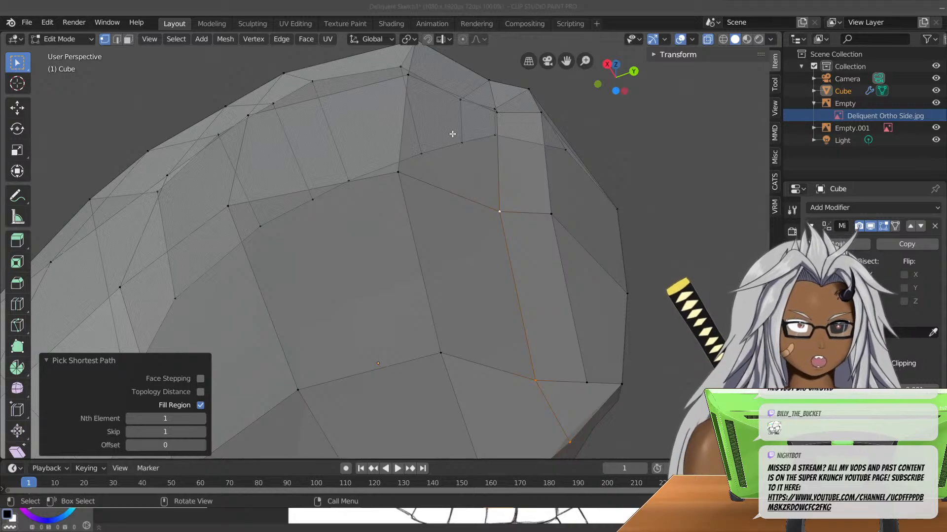
{"action": "middle_click_drag", "start_coordinate": [540, 97], "coordinate": [522, 194]}
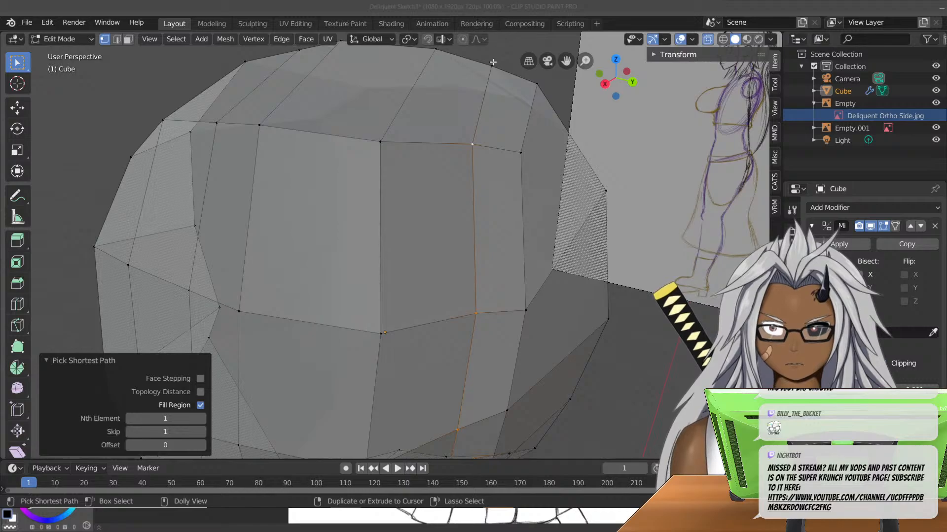
{"action": "scroll", "coordinate": [503, 311], "scroll_direction": "down", "scroll_amount": 4}
{"action": "middle_click_drag", "start_coordinate": [454, 366], "coordinate": [541, 336]}
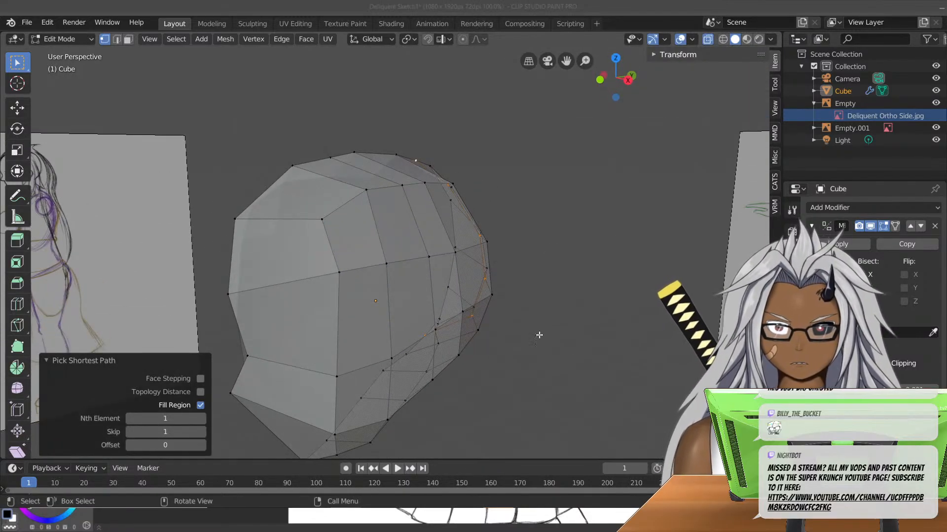
{"action": "key", "text": "KP_7"}
{"action": "scroll", "coordinate": [414, 239], "scroll_direction": "up", "scroll_amount": 3}
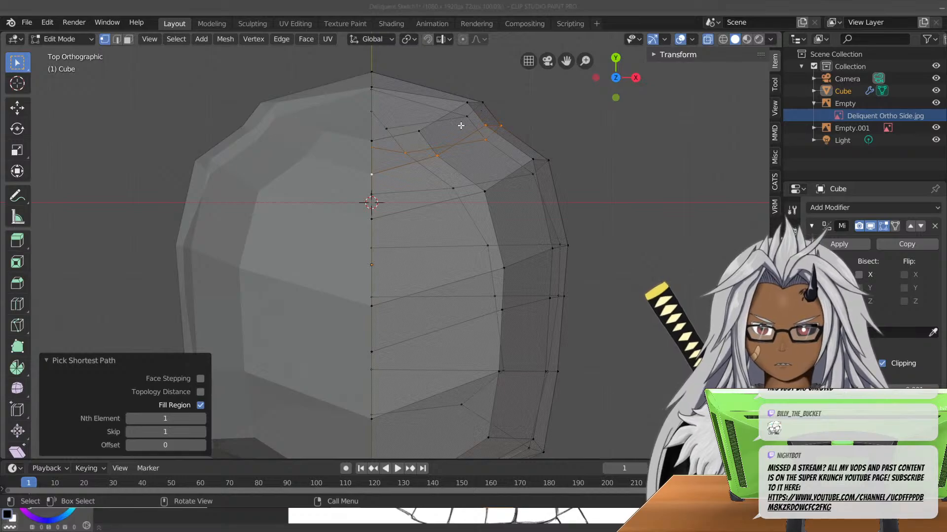
{"action": "key", "text": "g"}
{"action": "key", "text": "x"}
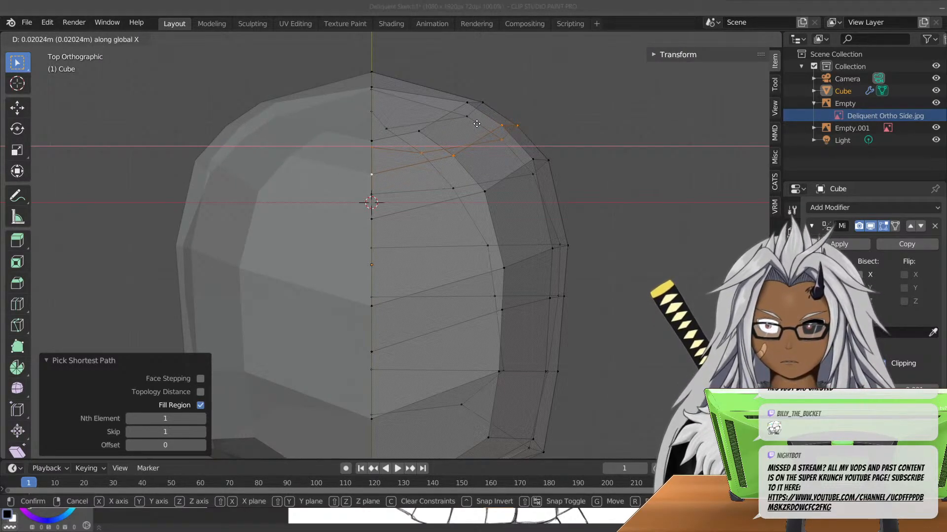
{"action": "left_click", "coordinate": [476, 123]}
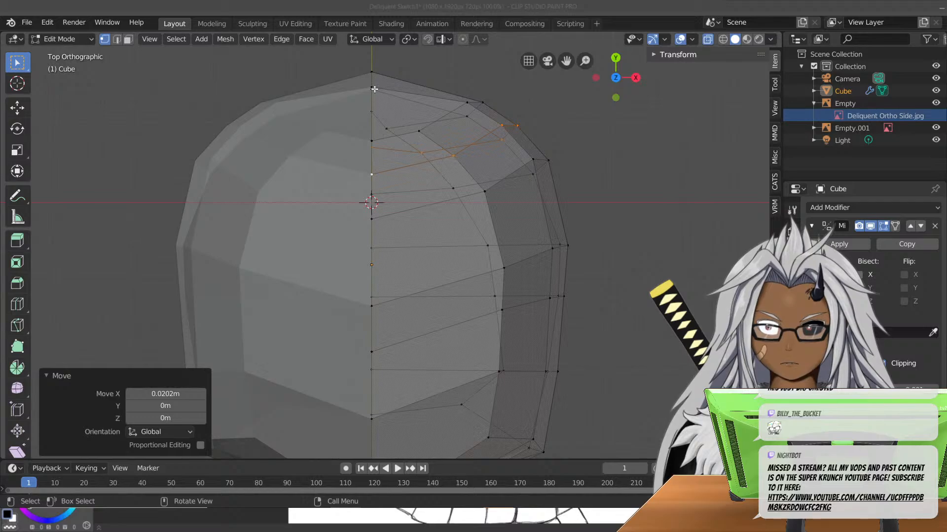
- Nudge the rearmost centre-line vertex slightly forward and move the centre-line vertex just in front of it -0.00613 m in Y
{"action": "left_click", "coordinate": [372, 66]}
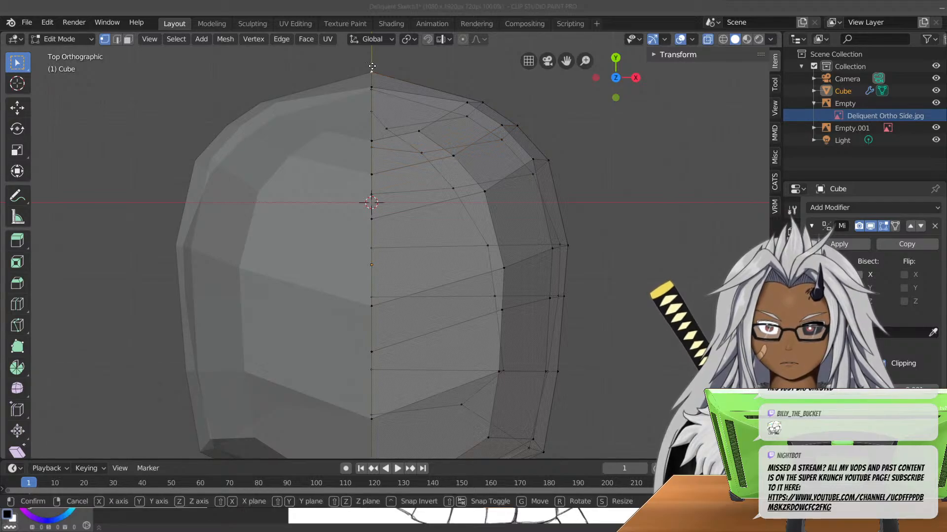
{"action": "key", "text": "g"}
{"action": "left_click", "coordinate": [377, 72]}
{"action": "left_click", "coordinate": [380, 85]}
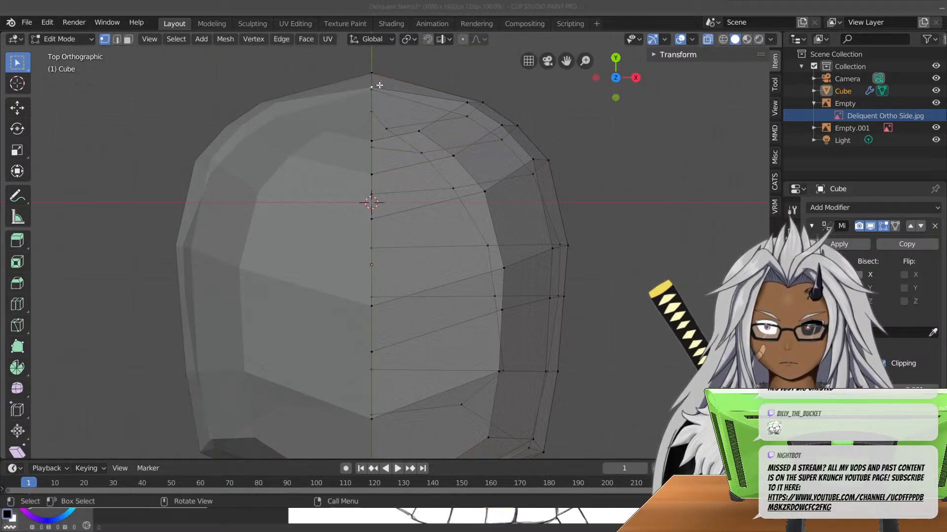
{"action": "key", "text": "g"}
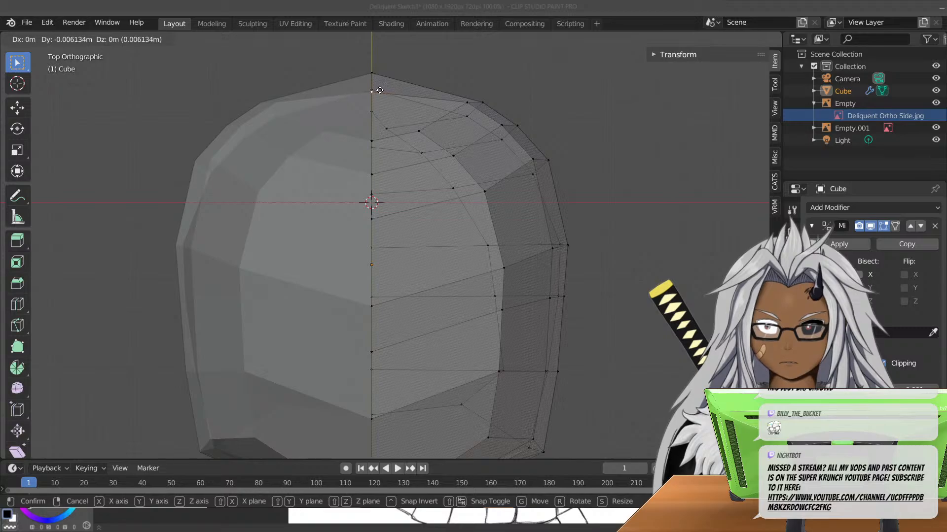
{"action": "left_click", "coordinate": [379, 91]}
- Compare the head with the side and front reference drawings, and turn off X-ray in the front view
{"action": "middle_click_drag", "start_coordinate": [653, 245], "coordinate": [538, 146]}
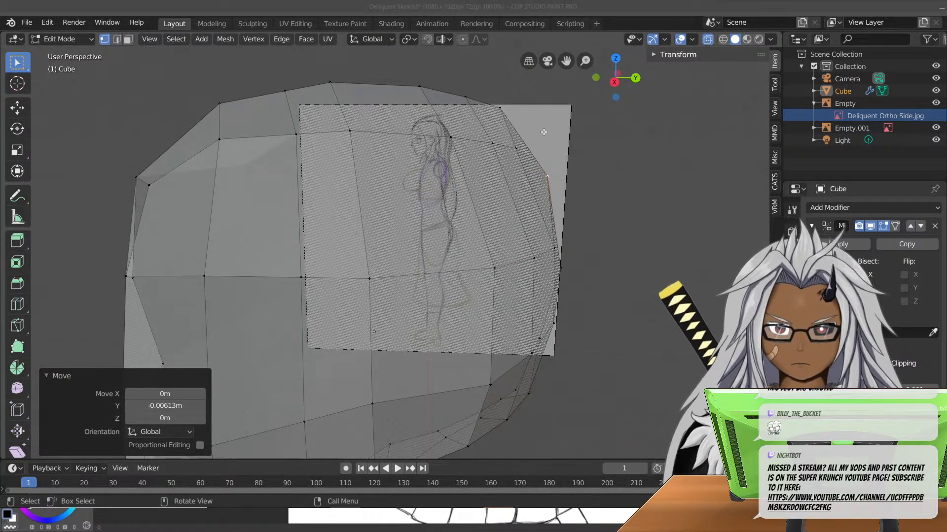
{"action": "key", "text": "KP_3"}
{"action": "scroll", "coordinate": [524, 133], "scroll_direction": "down", "scroll_amount": 5}
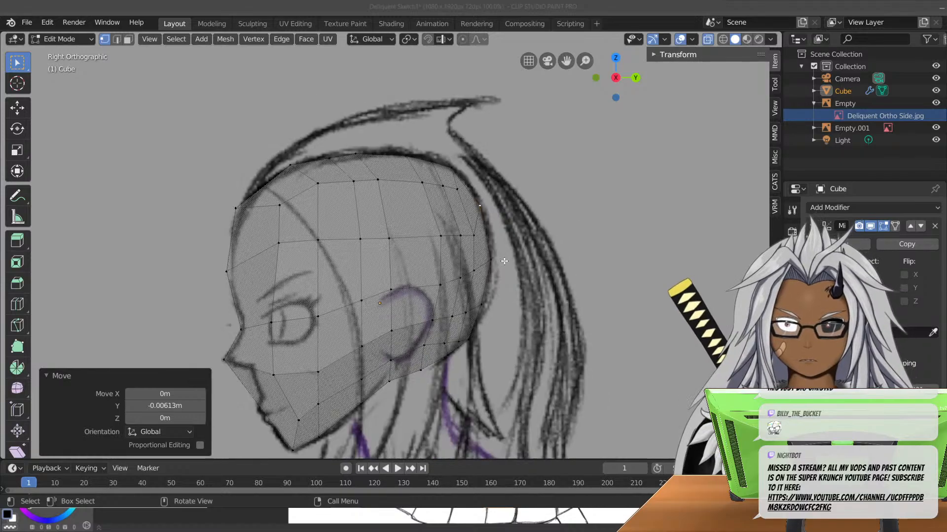
{"action": "scroll", "coordinate": [381, 320], "scroll_direction": "up", "scroll_amount": 4}
{"action": "mouse_move", "coordinate": [381, 318]}
{"action": "middle_mouse_down"}
{"action": "mouse_move", "coordinate": [463, 270]}
{"action": "mouse_move", "coordinate": [309, 302]}
{"action": "mouse_move", "coordinate": [384, 312]}
{"action": "mouse_move", "coordinate": [490, 281]}
{"action": "mouse_move", "coordinate": [439, 275]}
{"action": "mouse_move", "coordinate": [433, 287]}
{"action": "mouse_move", "coordinate": [498, 268]}
{"action": "mouse_move", "coordinate": [540, 306]}
{"action": "mouse_move", "coordinate": [458, 331]}
{"action": "mouse_move", "coordinate": [381, 281]}
{"action": "mouse_move", "coordinate": [406, 271]}
{"action": "middle_mouse_up"}
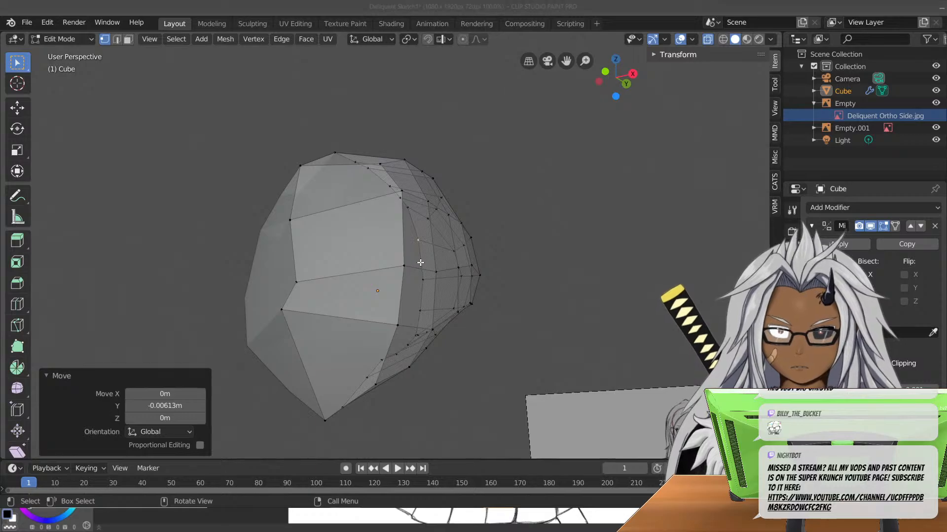
{"action": "key", "text": "KP_1"}
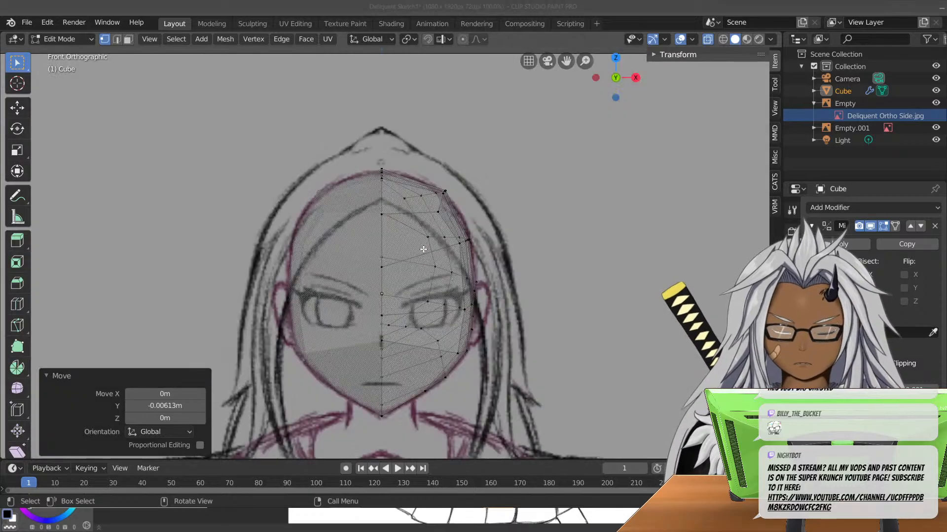
{"action": "left_click", "coordinate": [708, 39]}
- Try a single vertical loop cut down the modelled half of the face in front view, slid toward the side of the head
{"action": "scroll", "coordinate": [516, 371], "scroll_direction": "up", "scroll_amount": 2}
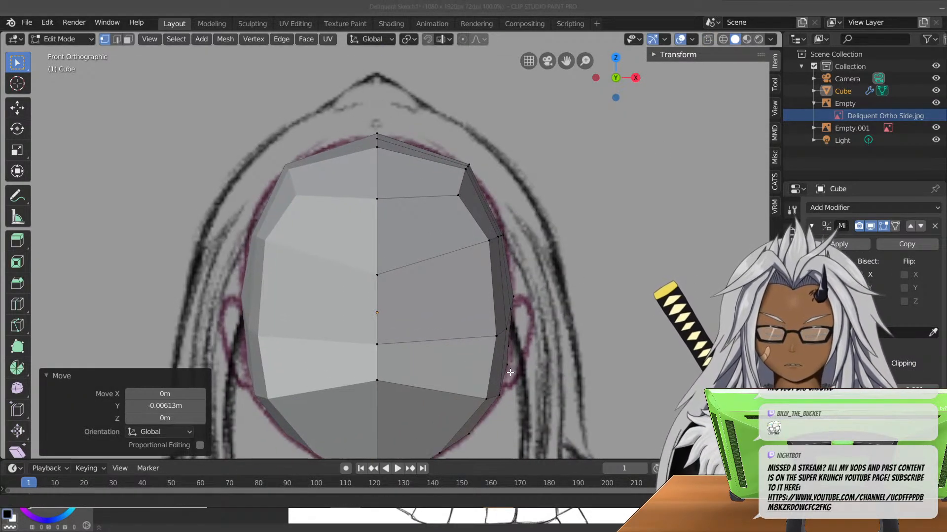
{"action": "middle_click_drag", "start_coordinate": [511, 378], "coordinate": [497, 258], "text": "shift"}
{"action": "key", "text": "ctrl+r"}
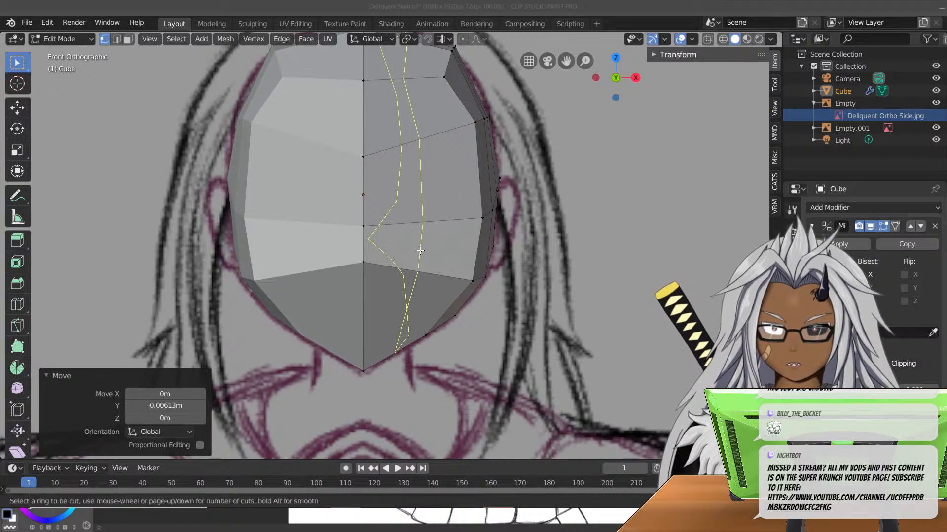
{"action": "scroll", "coordinate": [420, 257], "scroll_direction": "up", "scroll_amount": 1}
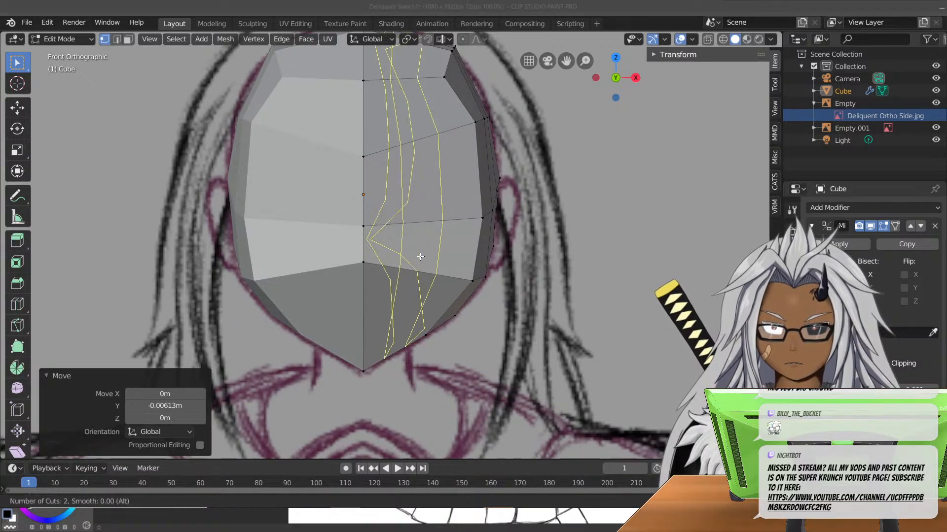
{"action": "scroll", "coordinate": [420, 256], "scroll_direction": "up", "scroll_amount": 1}
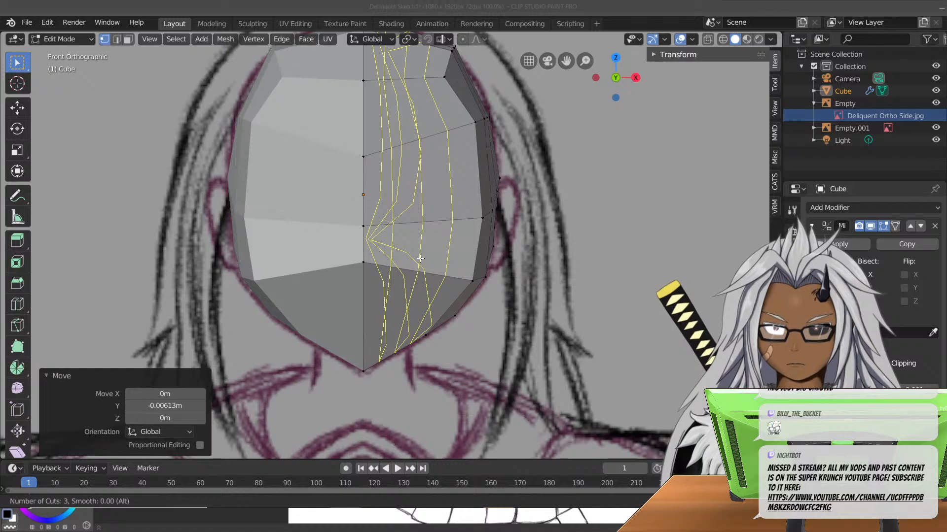
{"action": "scroll", "coordinate": [420, 258], "scroll_direction": "down", "scroll_amount": 1}
{"action": "scroll", "coordinate": [420, 258], "scroll_direction": "down", "scroll_amount": 1}
{"action": "left_click", "coordinate": [420, 258]}
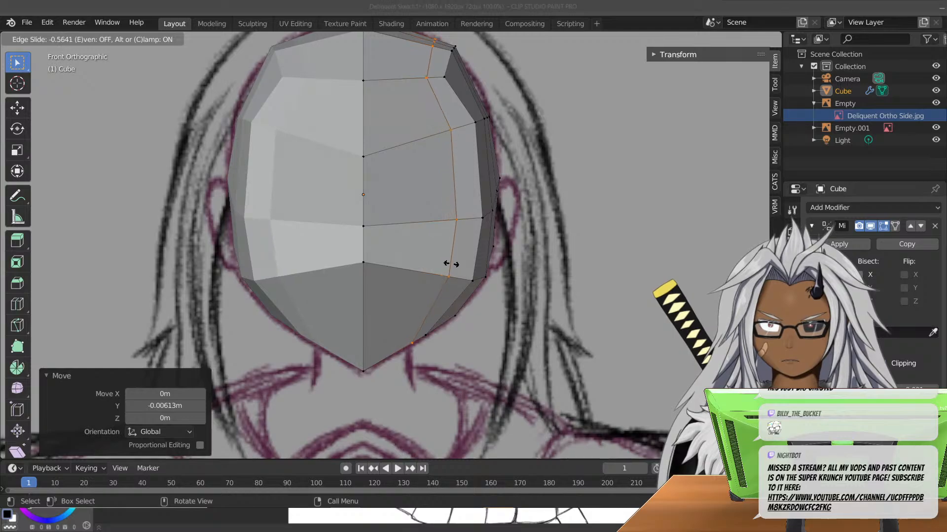
{"action": "left_click", "coordinate": [452, 264]}
{"action": "mouse_move", "coordinate": [471, 267]}
{"action": "middle_mouse_down"}
{"action": "mouse_move", "coordinate": [549, 275]}
{"action": "mouse_move", "coordinate": [497, 286]}
{"action": "mouse_move", "coordinate": [384, 263]}
{"action": "mouse_move", "coordinate": [396, 374]}
{"action": "mouse_move", "coordinate": [386, 437]}
{"action": "mouse_move", "coordinate": [384, 79]}
{"action": "mouse_move", "coordinate": [349, 242]}
{"action": "middle_mouse_up"}
{"action": "mouse_move", "coordinate": [484, 226]}
{"action": "middle_mouse_down"}
{"action": "mouse_move", "coordinate": [350, 125]}
{"action": "mouse_move", "coordinate": [477, 206]}
{"action": "mouse_move", "coordinate": [372, 234]}
{"action": "mouse_move", "coordinate": [443, 205]}
{"action": "middle_mouse_up"}
{"action": "key", "text": "ctrl+z"}
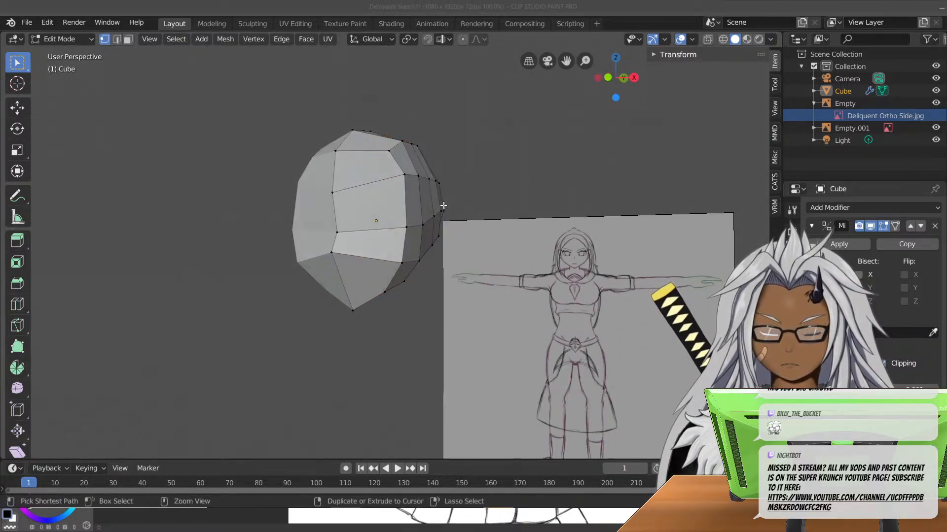
- Add one vertical loop cut around the modelled half of the head with a slide factor of -0.513, and check it from the side
{"action": "key", "text": "KP_1"}
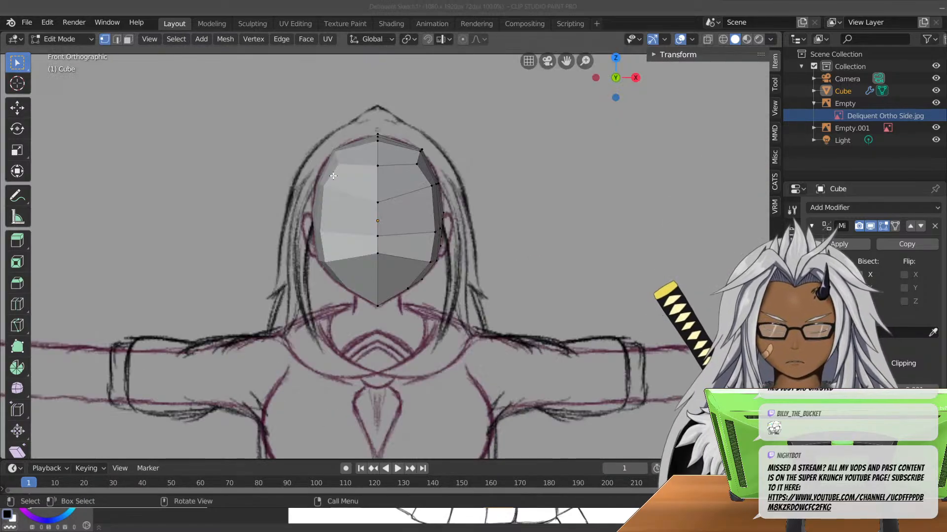
{"action": "key", "text": "ctrl+r"}
{"action": "left_click", "coordinate": [403, 156]}
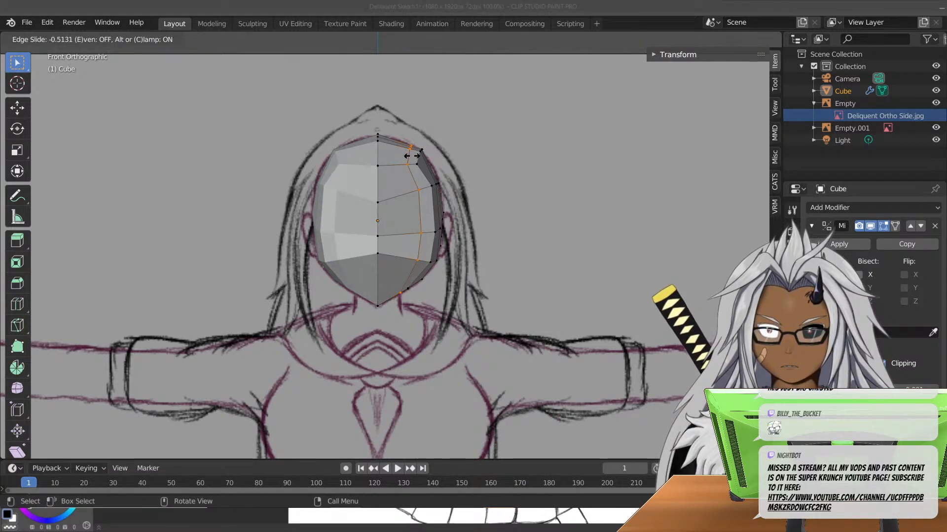
{"action": "left_click", "coordinate": [413, 155]}
{"action": "middle_click_drag", "start_coordinate": [535, 262], "coordinate": [404, 203]}
{"action": "mouse_move", "coordinate": [439, 265]}
{"action": "middle_mouse_down"}
{"action": "mouse_move", "coordinate": [327, 195]}
{"action": "mouse_move", "coordinate": [393, 251]}
{"action": "mouse_move", "coordinate": [445, 266]}
{"action": "middle_mouse_up"}
{"action": "key", "text": "KP_3"}
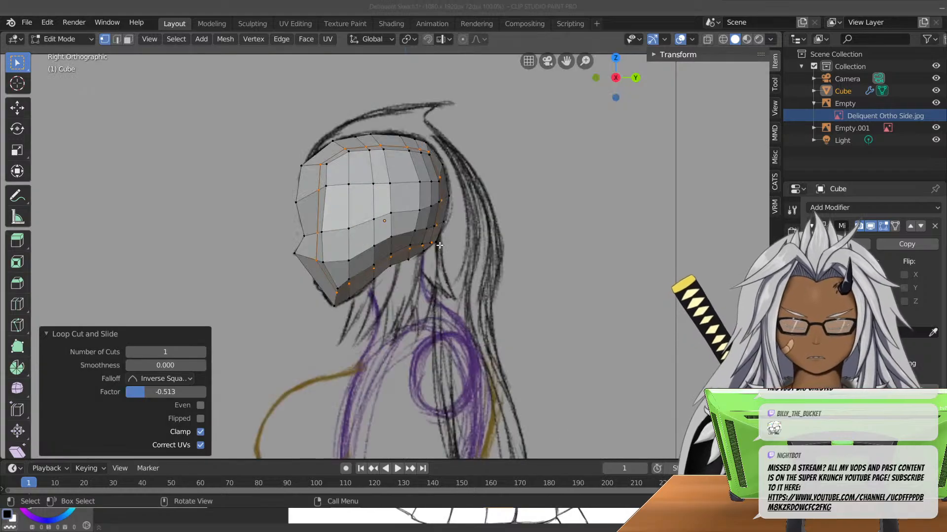
- Try selecting the strip of underside faces from the back of the head toward the jaw, and compare it with the drawn neck
{"action": "scroll", "coordinate": [464, 252], "scroll_direction": "up", "scroll_amount": 6}
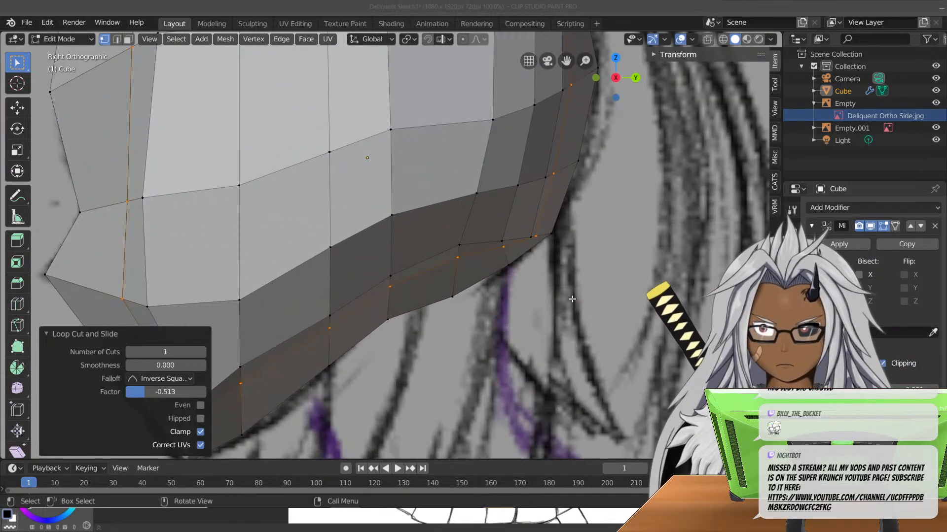
{"action": "middle_click_drag", "start_coordinate": [571, 301], "coordinate": [479, 177], "text": "shift"}
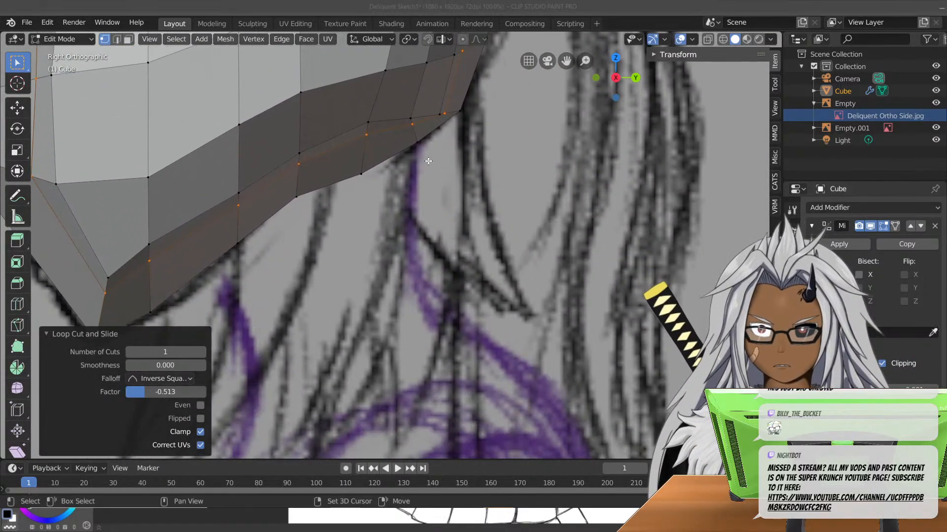
{"action": "left_click", "coordinate": [127, 39]}
{"action": "left_click", "coordinate": [389, 141]}
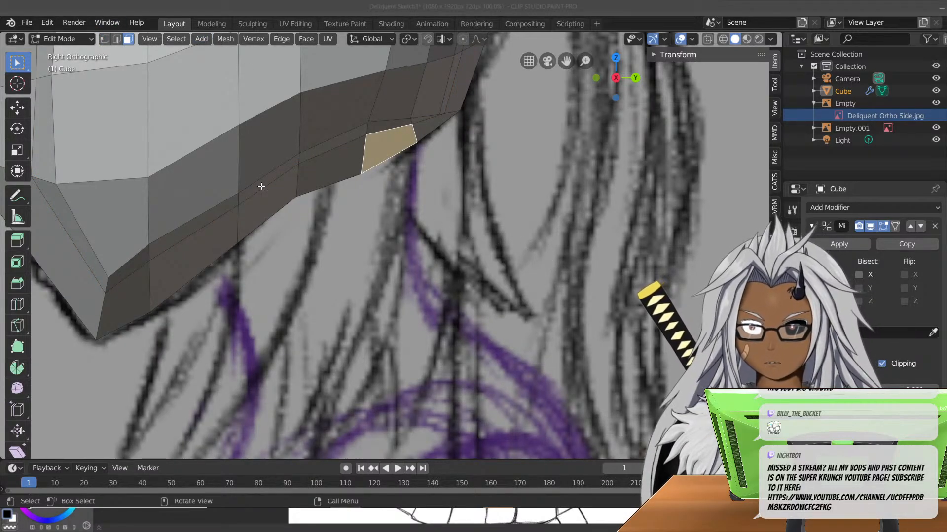
{"action": "key", "text": "ctrl"}
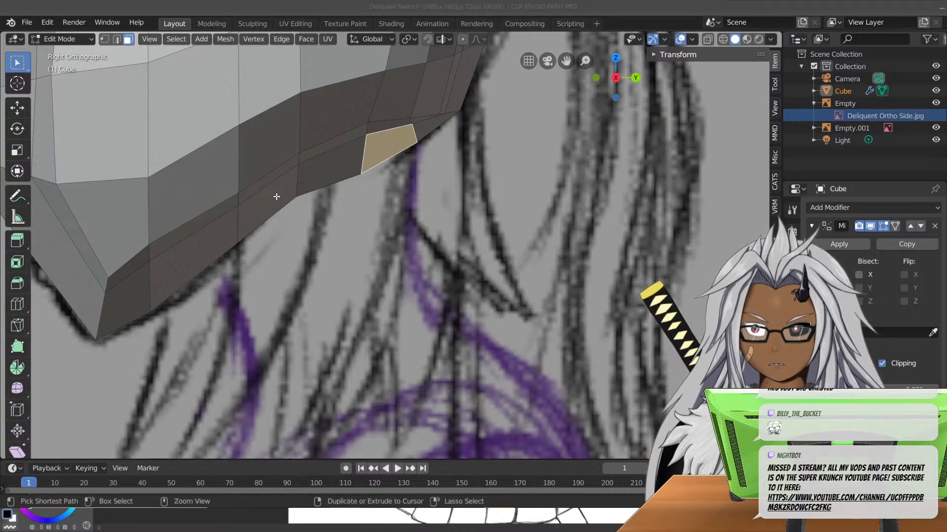
{"action": "left_click", "coordinate": [277, 196], "text": "ctrl"}
{"action": "scroll", "coordinate": [443, 213], "scroll_direction": "down", "scroll_amount": 5}
{"action": "mouse_move", "coordinate": [443, 214]}
{"action": "middle_mouse_down"}
{"action": "mouse_move", "coordinate": [444, 228]}
{"action": "mouse_move", "coordinate": [376, 188]}
{"action": "mouse_move", "coordinate": [478, 244]}
{"action": "middle_mouse_up"}
{"action": "key", "text": "KP_1"}
{"action": "scroll", "coordinate": [406, 190], "scroll_direction": "down", "scroll_amount": 4}
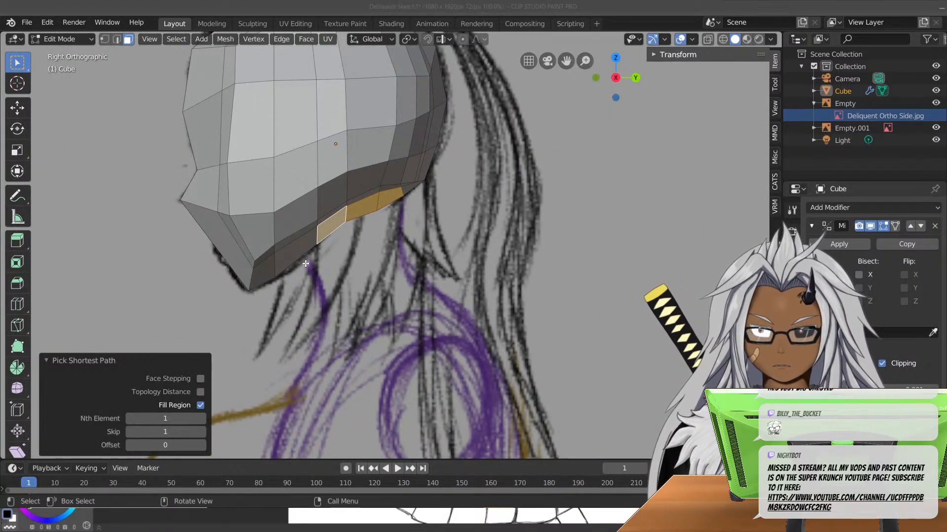
{"action": "scroll", "coordinate": [306, 265], "scroll_direction": "up", "scroll_amount": 3}
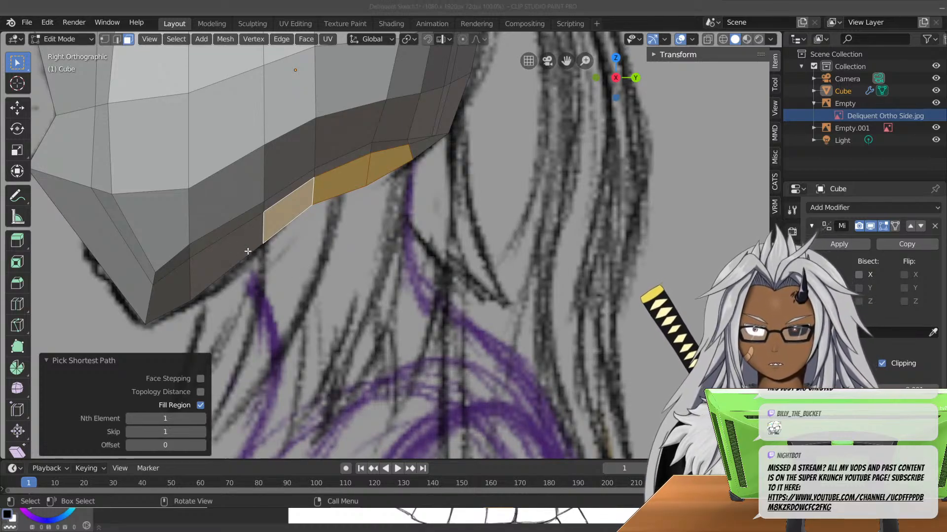
{"action": "left_click", "coordinate": [474, 190]}
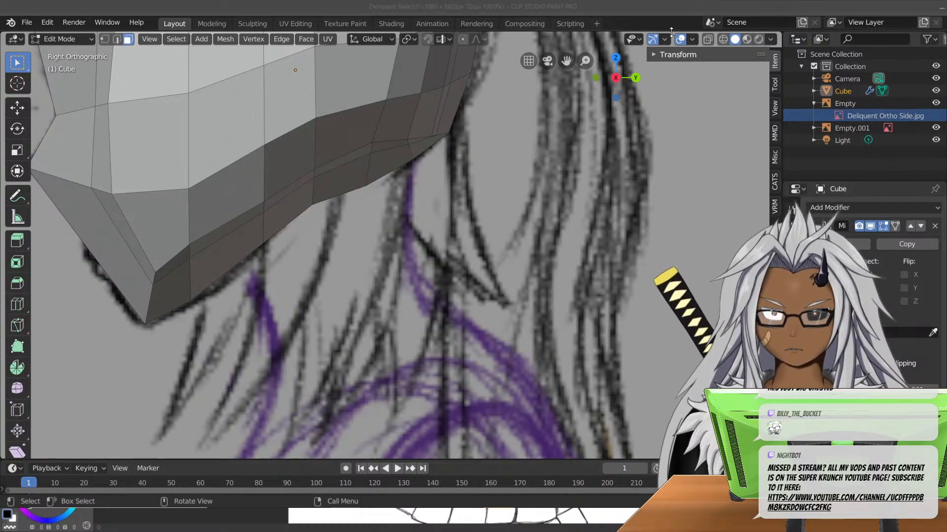
- With X-ray on, move the three underside vertices above the front of the drawn neck -0.0184 m in Y and -0.0153 m in Z
{"action": "left_click", "coordinate": [708, 39]}
{"action": "left_click", "coordinate": [103, 39]}
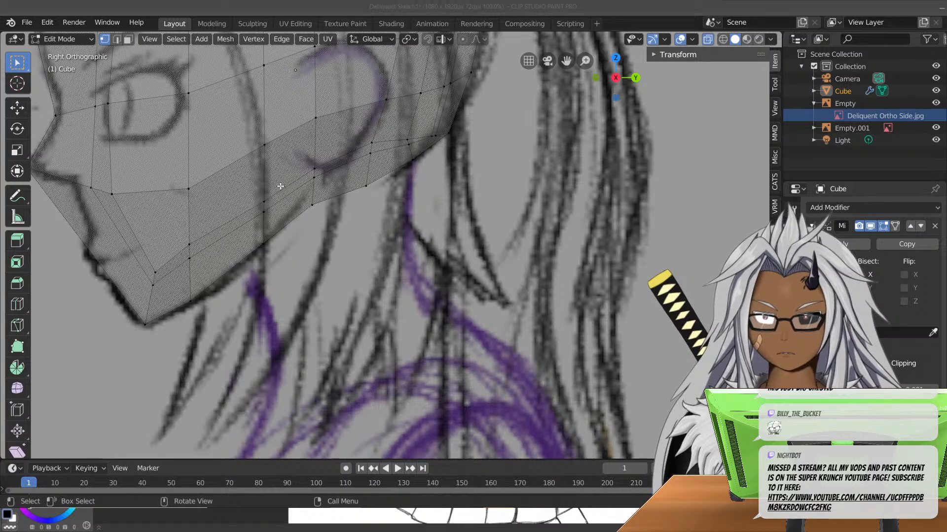
{"action": "left_click_drag", "start_coordinate": [272, 188], "coordinate": [249, 265]}
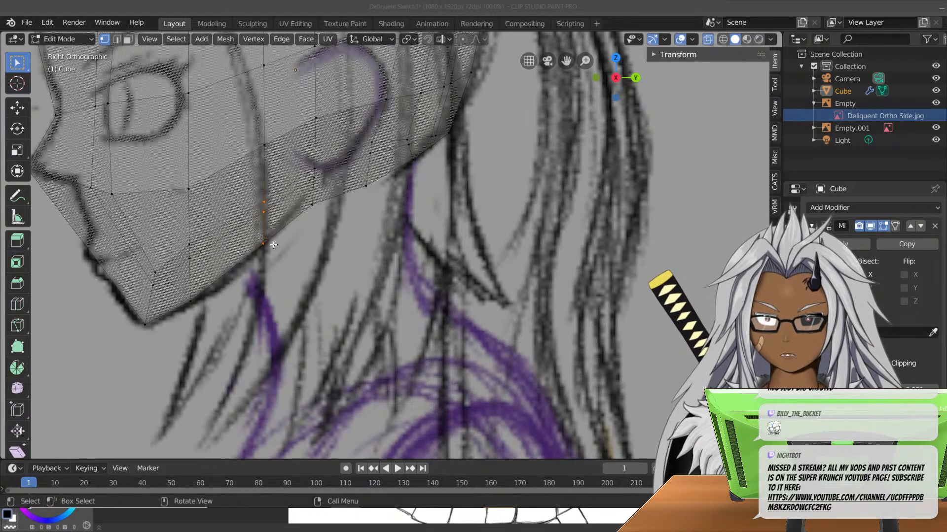
{"action": "key", "text": "g"}
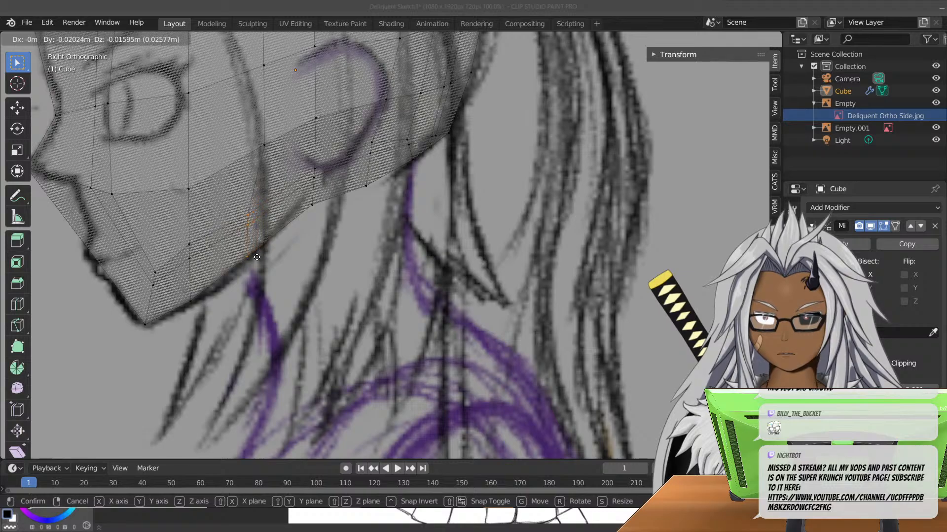
{"action": "left_click", "coordinate": [257, 257]}
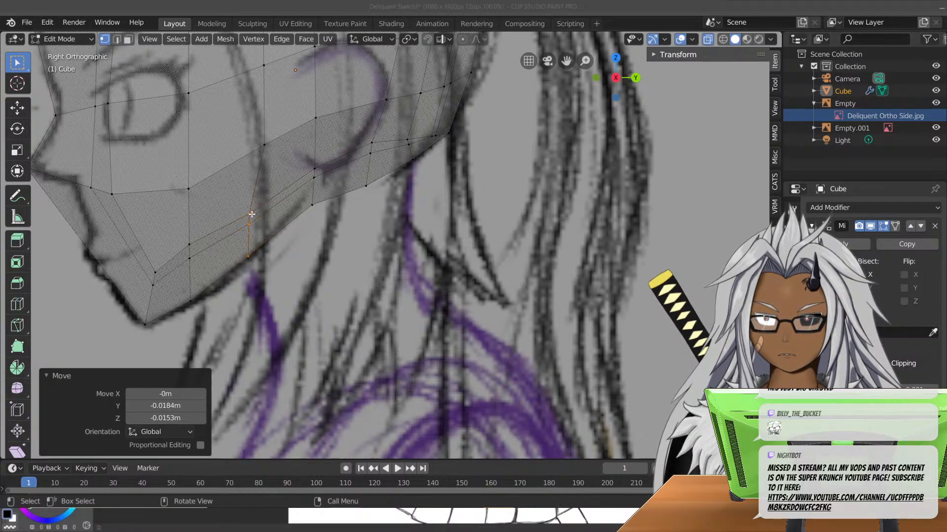
- Move the column's upper two vertices 0.00491 m in Y and 0.00368 m in Z, then its topmost vertex 0.00429 m in Y and 0.00491 m in Z
{"action": "left_click_drag", "start_coordinate": [254, 210], "coordinate": [243, 227]}
{"action": "key", "text": "g"}
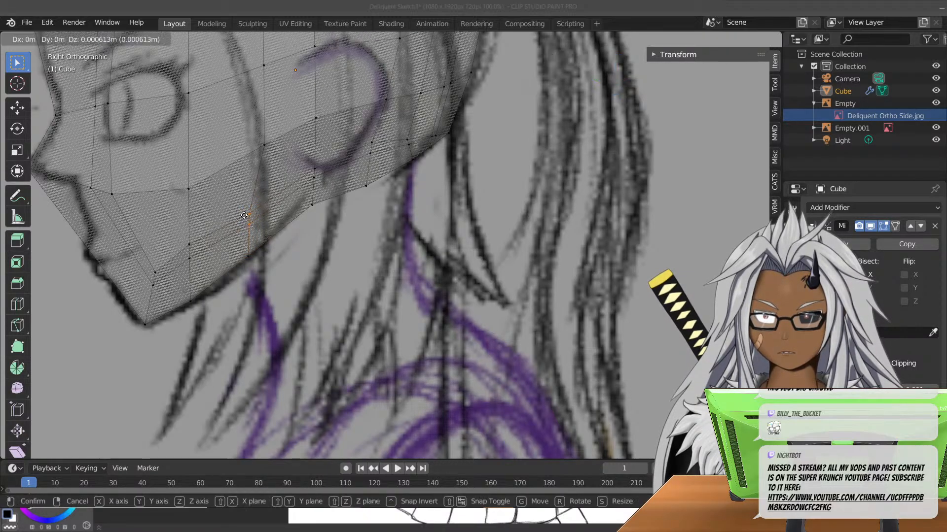
{"action": "left_click", "coordinate": [246, 214]}
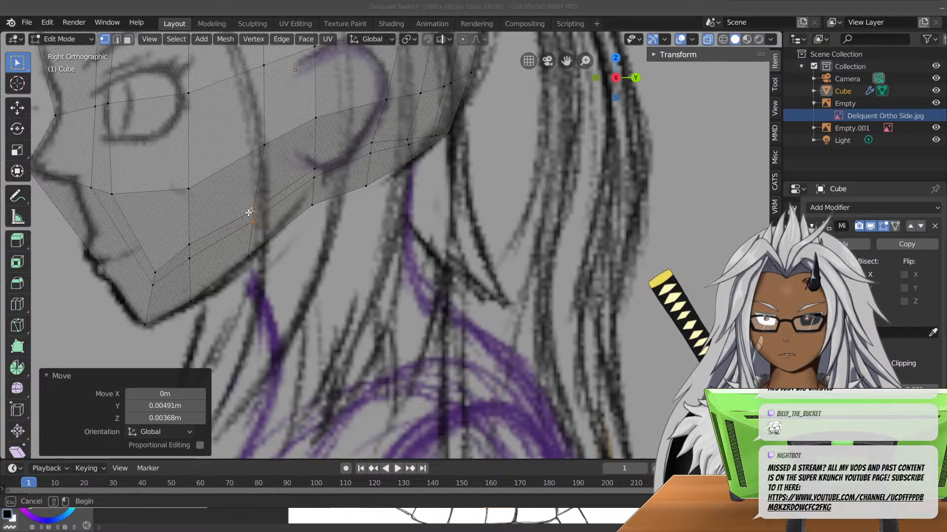
{"action": "key", "text": "alt+a"}
{"action": "left_click", "coordinate": [255, 210]}
{"action": "key", "text": "g"}
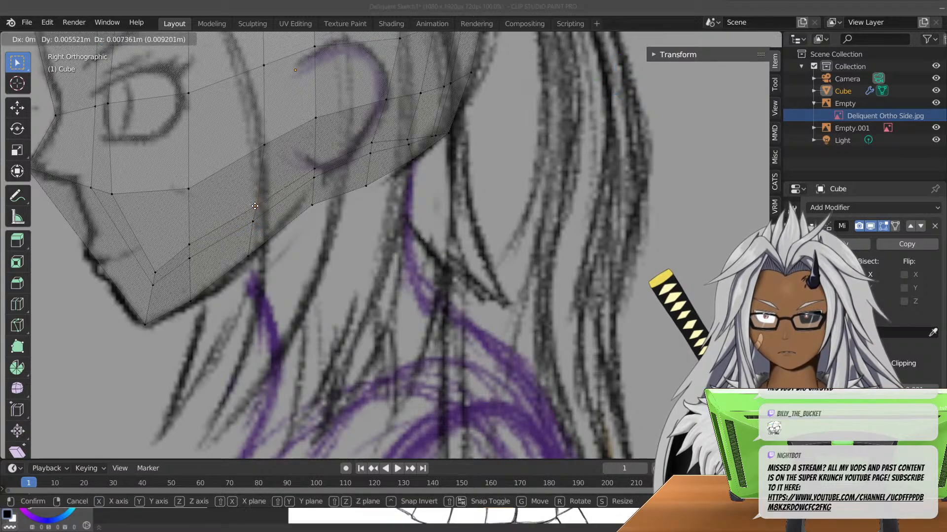
{"action": "left_click", "coordinate": [254, 208]}
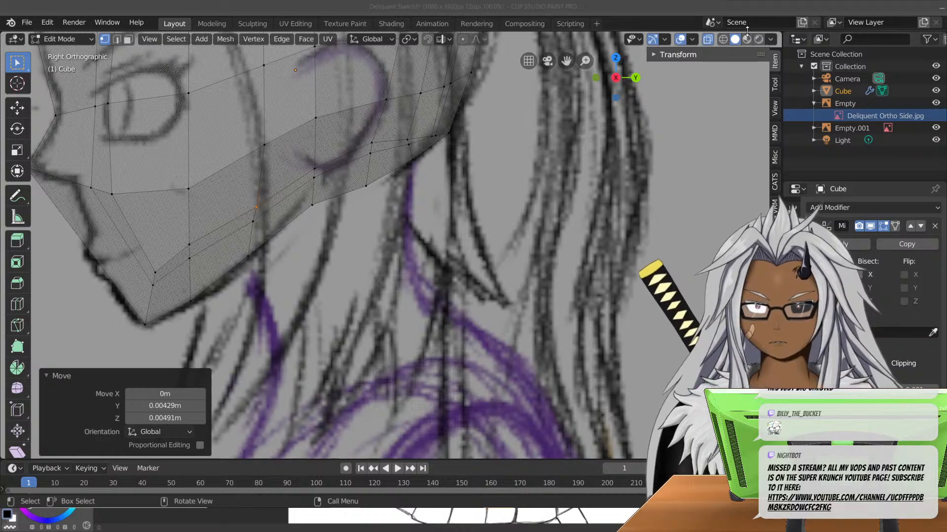
- Turn off X-ray and select the three underside faces between the back of the head and the adjusted column, above the drawn neck
{"action": "left_click", "coordinate": [709, 39]}
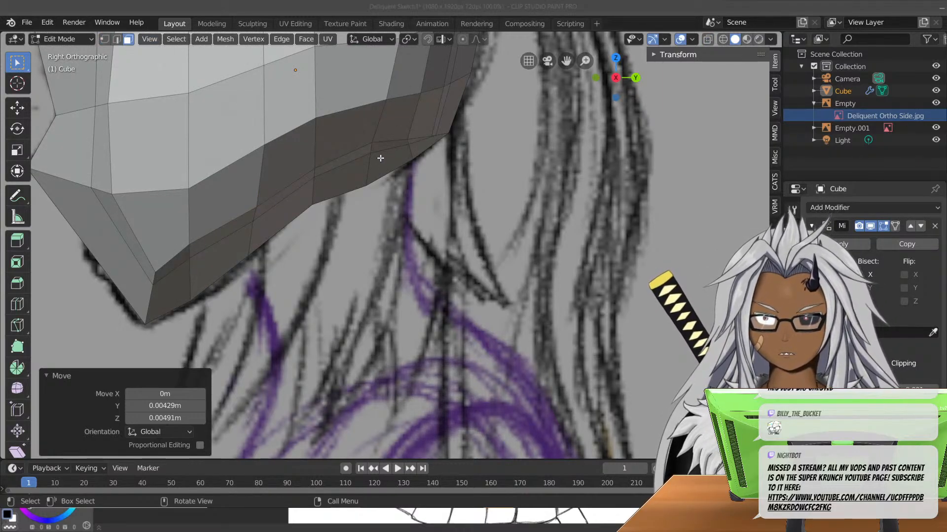
{"action": "left_click", "coordinate": [403, 157]}
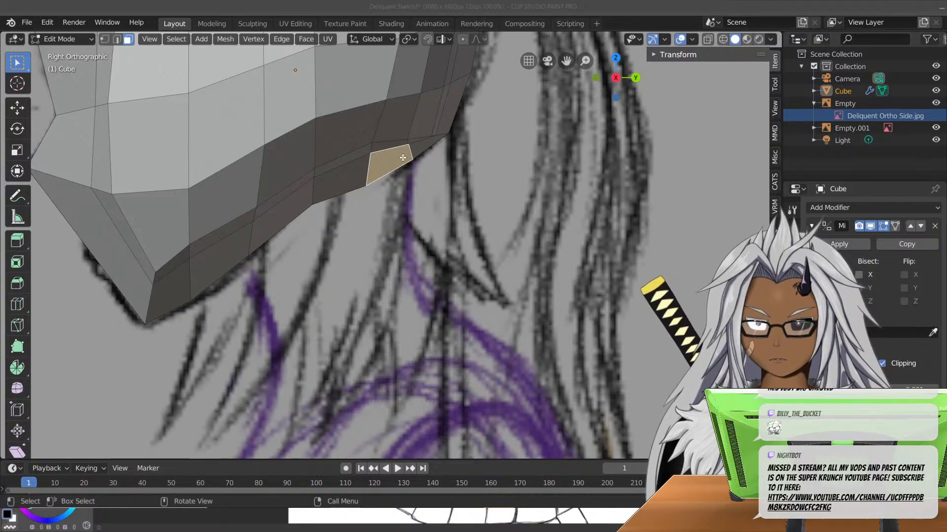
{"action": "left_click", "coordinate": [283, 205], "text": "ctrl"}
{"action": "scroll", "coordinate": [283, 204], "scroll_direction": "down", "scroll_amount": 6}
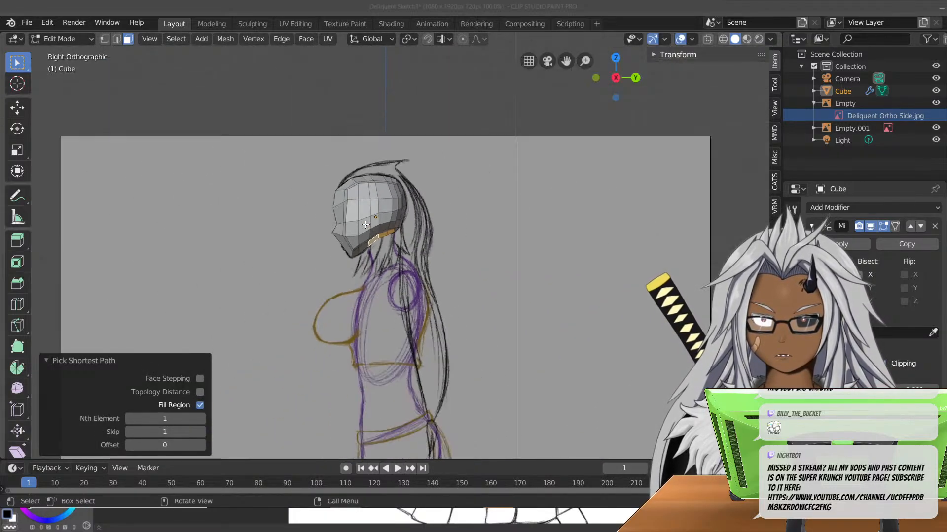
{"action": "scroll", "coordinate": [365, 225], "scroll_direction": "up", "scroll_amount": 9}
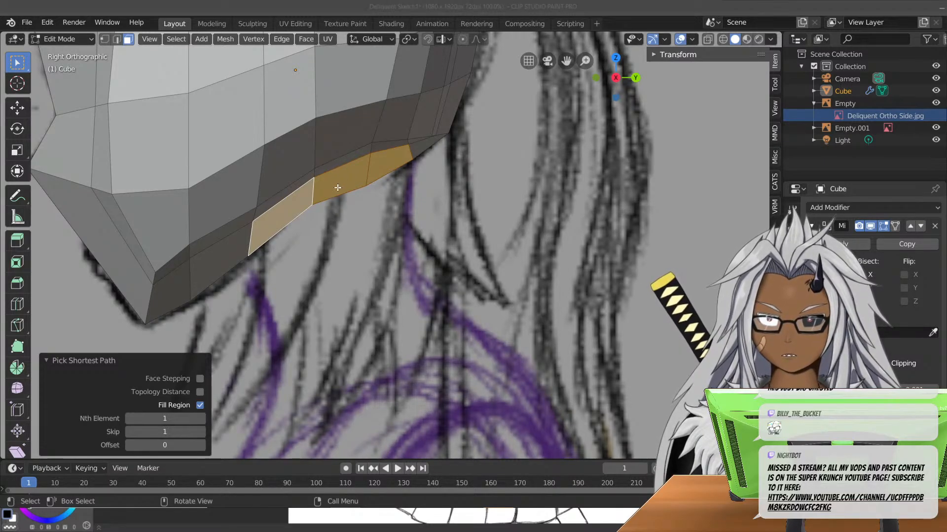
{"action": "key", "text": "e"}
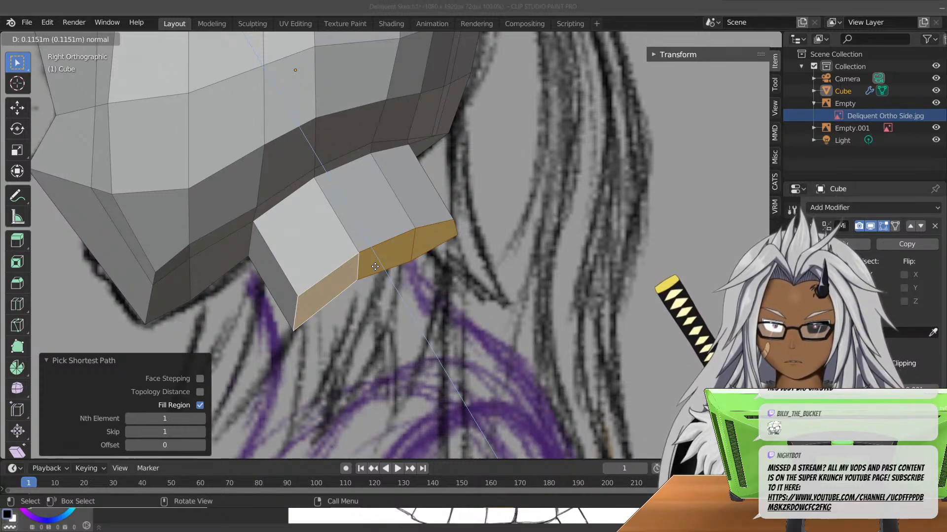
{"action": "key", "text": "Escape"}
{"action": "key", "text": "shift+v"}
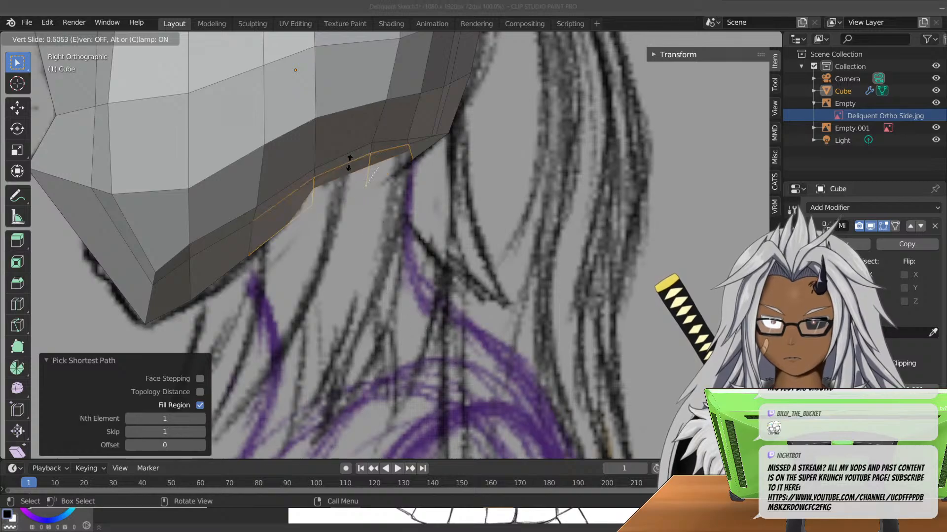
{"action": "right_click", "coordinate": [420, 342]}
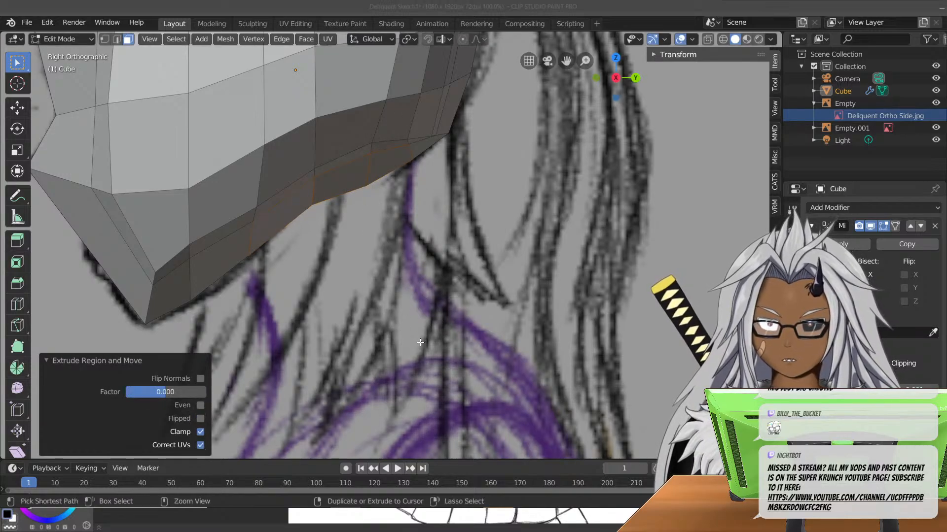
{"action": "key", "text": "ctrl+z"}
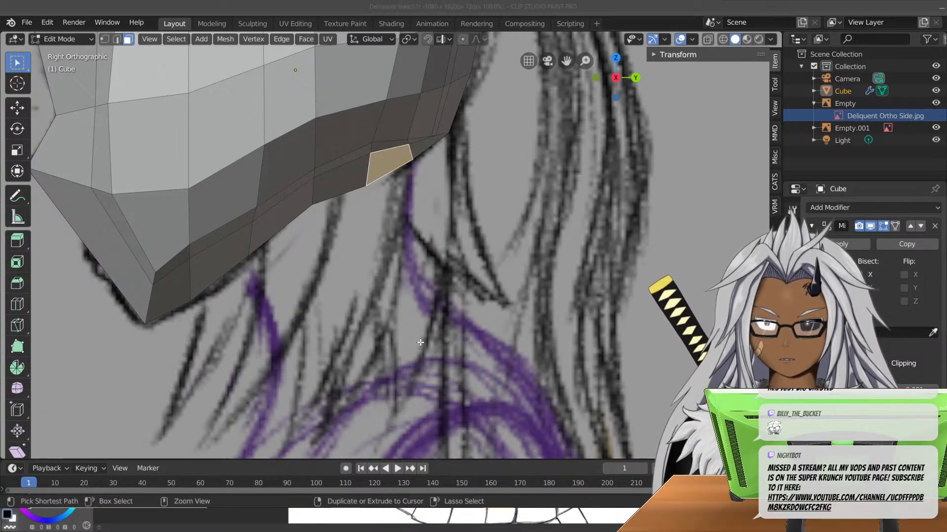
{"action": "key", "text": "ctrl+z"}
- Extrude the three underside faces 0.149 m along their normal to start the neck, and turn X-ray on
{"action": "key", "text": "e"}
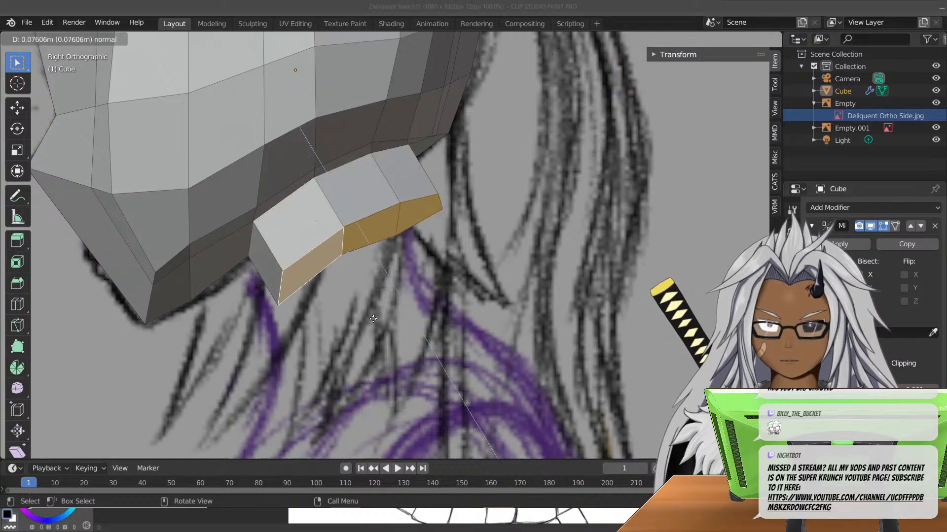
{"action": "left_click", "coordinate": [431, 315]}
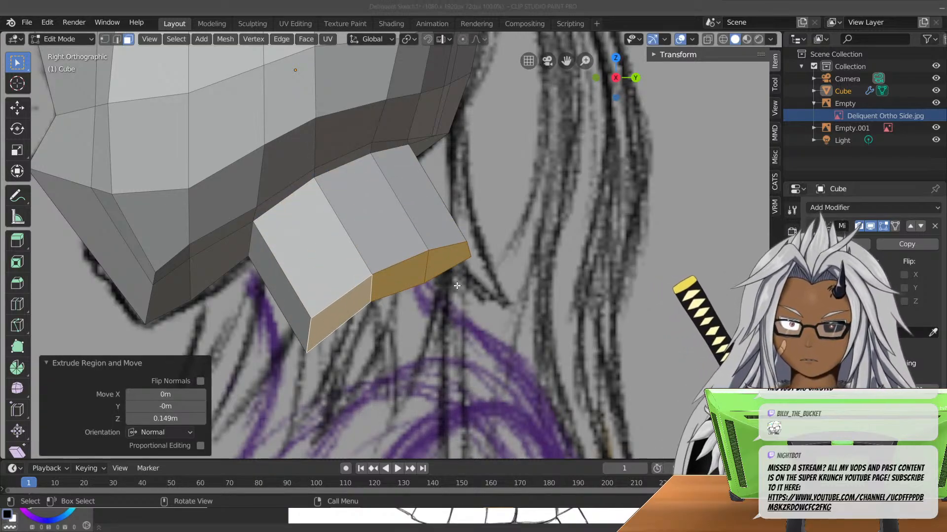
{"action": "left_click", "coordinate": [705, 41]}
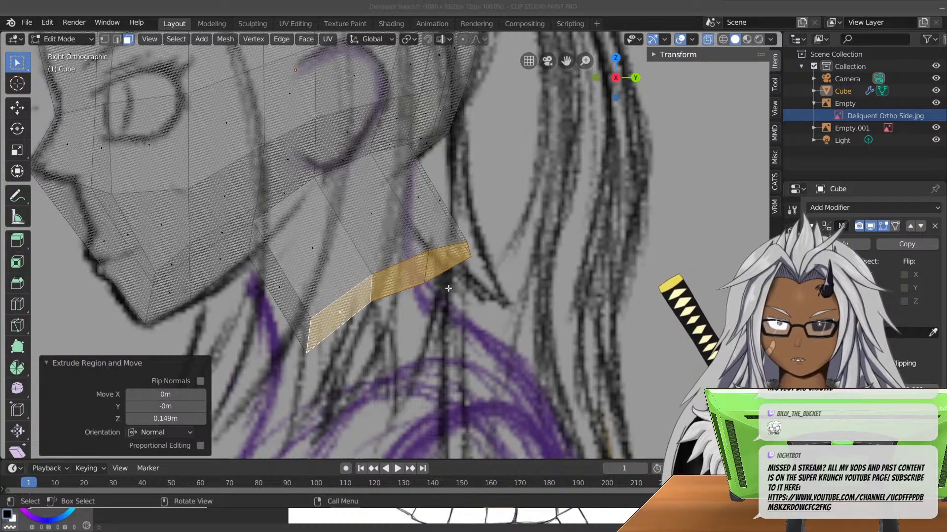
- Move the neck's three bottom faces -0.0528 m in Y and -0.0209 m in Z, and turn off X-ray
{"action": "key", "text": "g"}
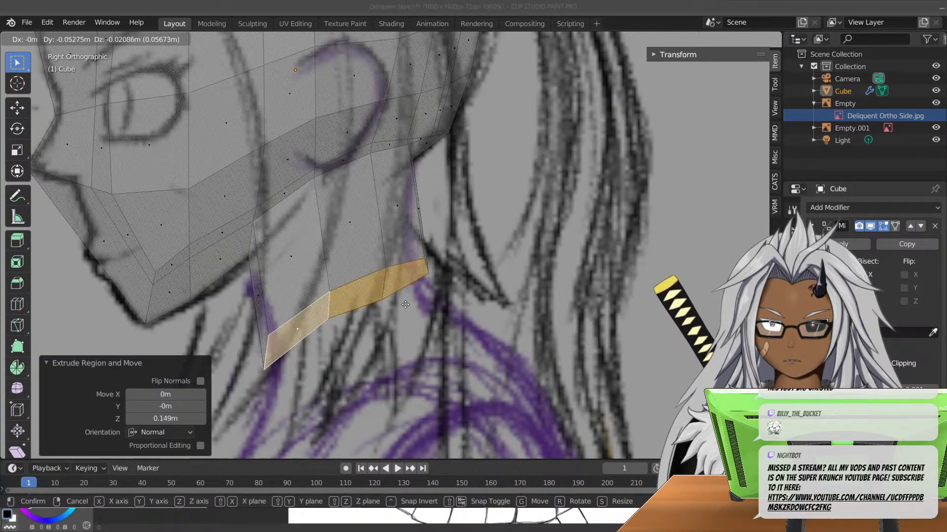
{"action": "left_click", "coordinate": [405, 305]}
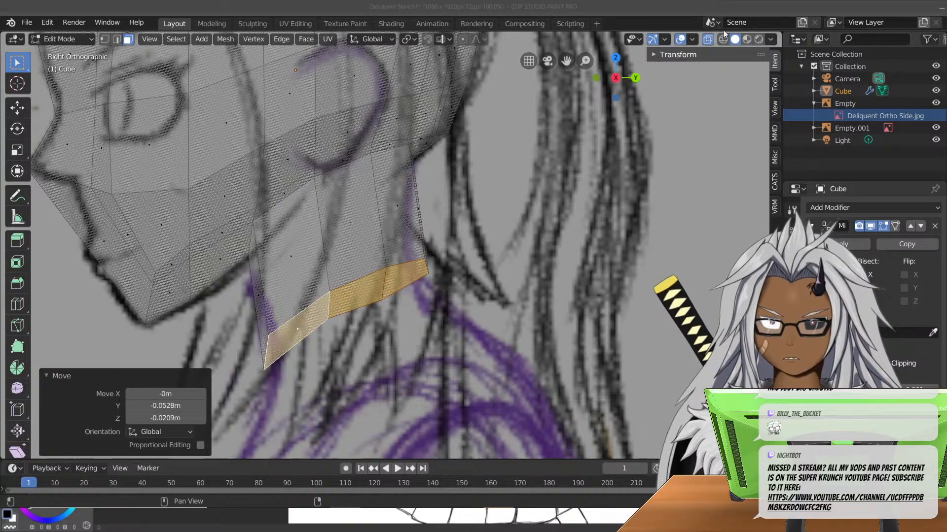
{"action": "left_click", "coordinate": [708, 39]}
{"action": "middle_click_drag", "start_coordinate": [292, 296], "coordinate": [292, 270]}
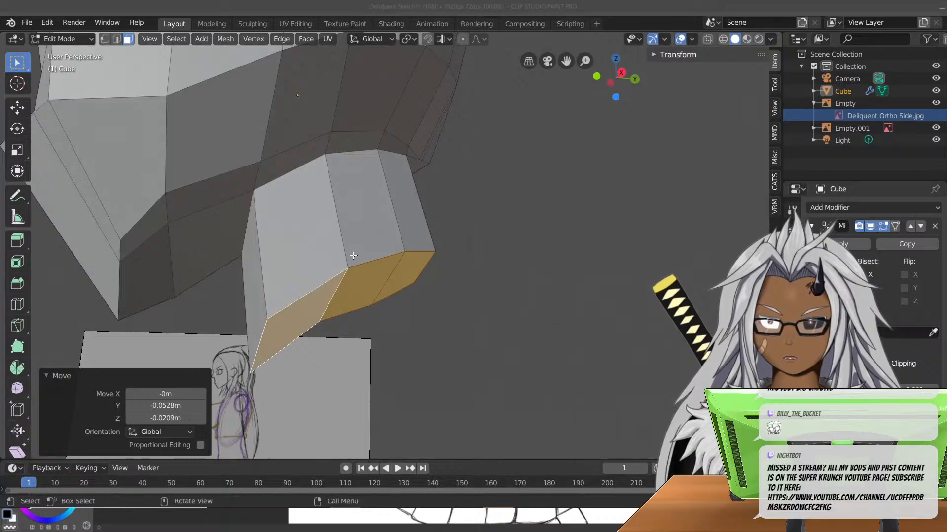
{"action": "mouse_move", "coordinate": [392, 364]}
{"action": "middle_mouse_down"}
{"action": "mouse_move", "coordinate": [277, 383]}
{"action": "mouse_move", "coordinate": [360, 394]}
{"action": "mouse_move", "coordinate": [375, 413]}
{"action": "mouse_move", "coordinate": [327, 266]}
{"action": "mouse_move", "coordinate": [380, 275]}
{"action": "mouse_move", "coordinate": [439, 264]}
{"action": "mouse_move", "coordinate": [348, 256]}
{"action": "mouse_move", "coordinate": [249, 291]}
{"action": "mouse_move", "coordinate": [210, 284]}
{"action": "mouse_move", "coordinate": [297, 307]}
{"action": "mouse_move", "coordinate": [323, 265]}
{"action": "mouse_move", "coordinate": [482, 258]}
{"action": "mouse_move", "coordinate": [504, 273]}
{"action": "mouse_move", "coordinate": [573, 266]}
{"action": "mouse_move", "coordinate": [503, 296]}
{"action": "mouse_move", "coordinate": [428, 299]}
{"action": "middle_mouse_up"}
{"action": "scroll", "coordinate": [551, 288], "scroll_direction": "down", "scroll_amount": 3}
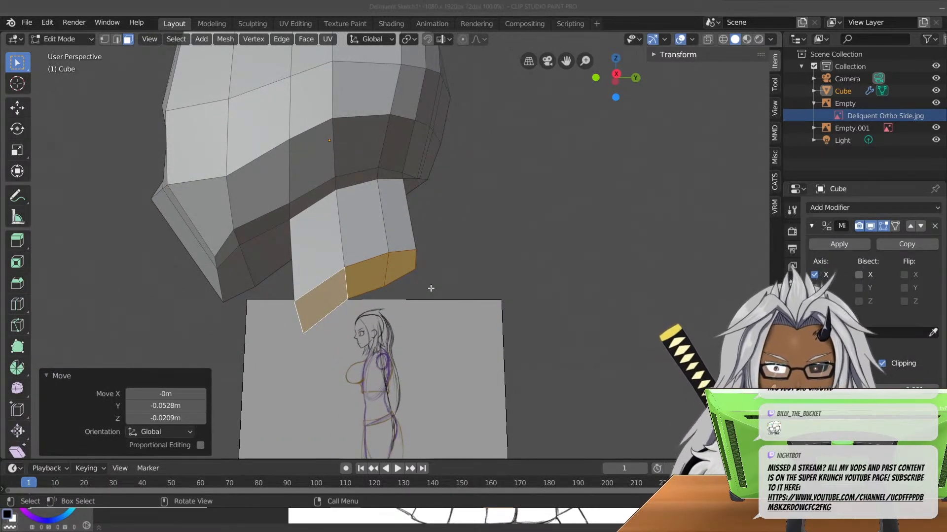
- Flatten the neck's three bottom faces by scaling them to 0 along Z
{"action": "key", "text": "KP_3"}
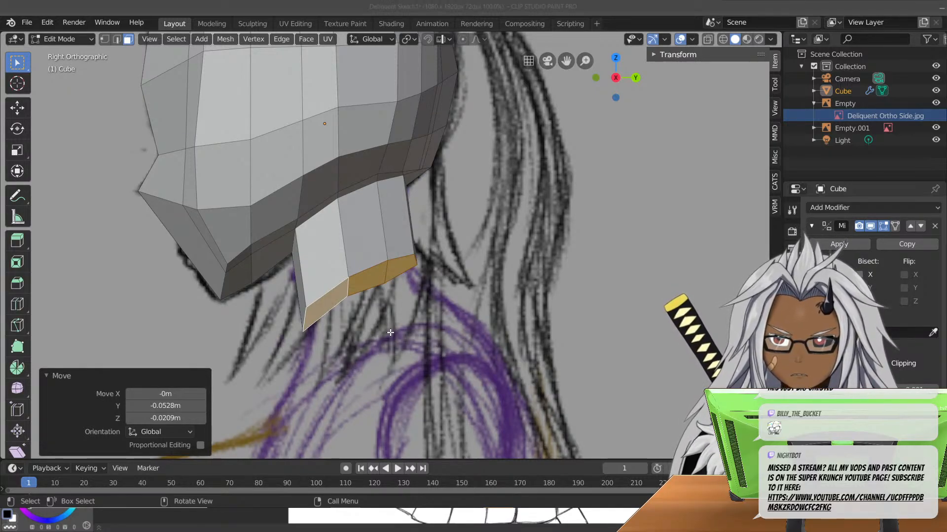
{"action": "key", "text": "s"}
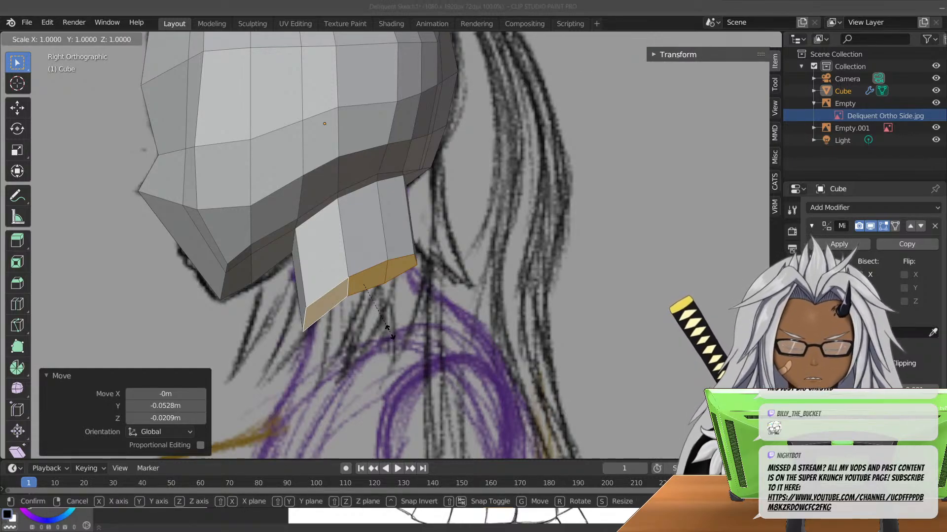
{"action": "key", "text": "z"}
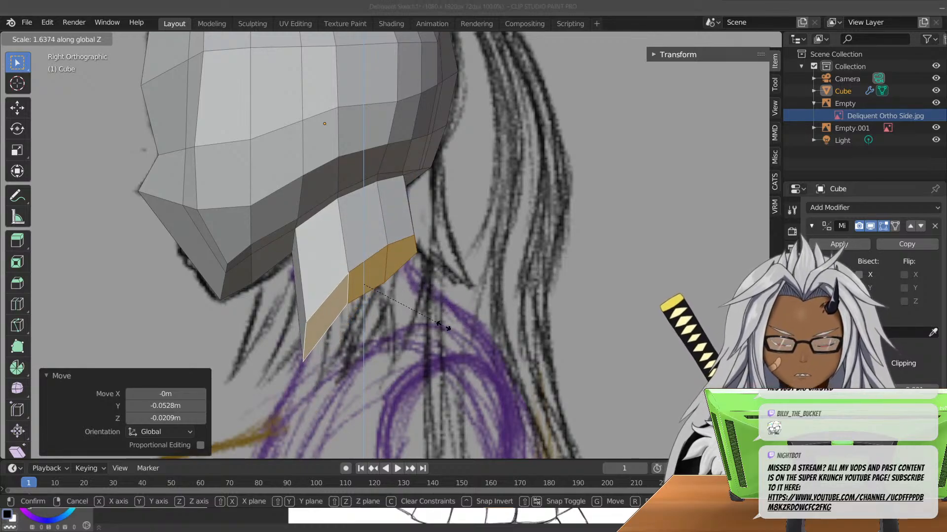
{"action": "type", "text": "0"}
{"action": "key", "text": "Return"}
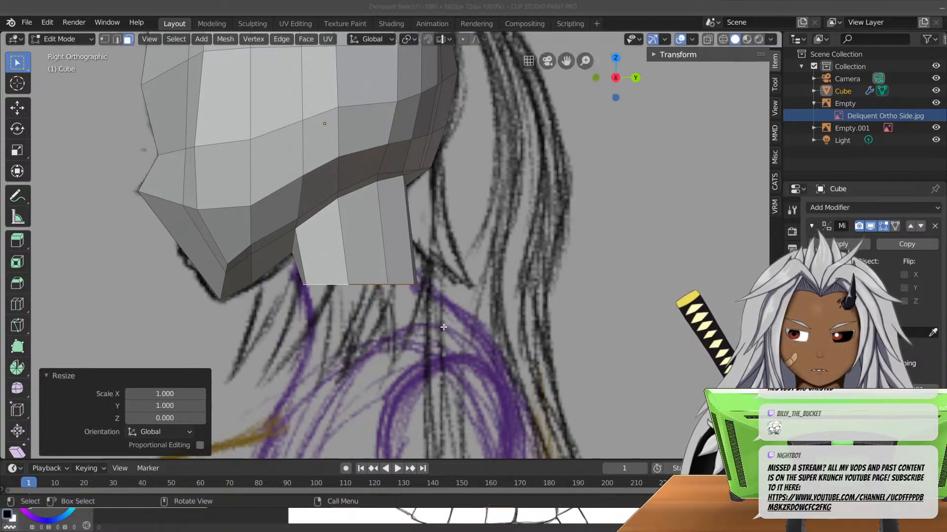
- In the front view, move the flattened neck bottom 0.00707 m in X and -0.0645 m in Z, and turn on X-ray
{"action": "middle_click_drag", "start_coordinate": [345, 311], "coordinate": [438, 301]}
{"action": "scroll", "coordinate": [451, 291], "scroll_direction": "up", "scroll_amount": 5}
{"action": "key", "text": "KP_1"}
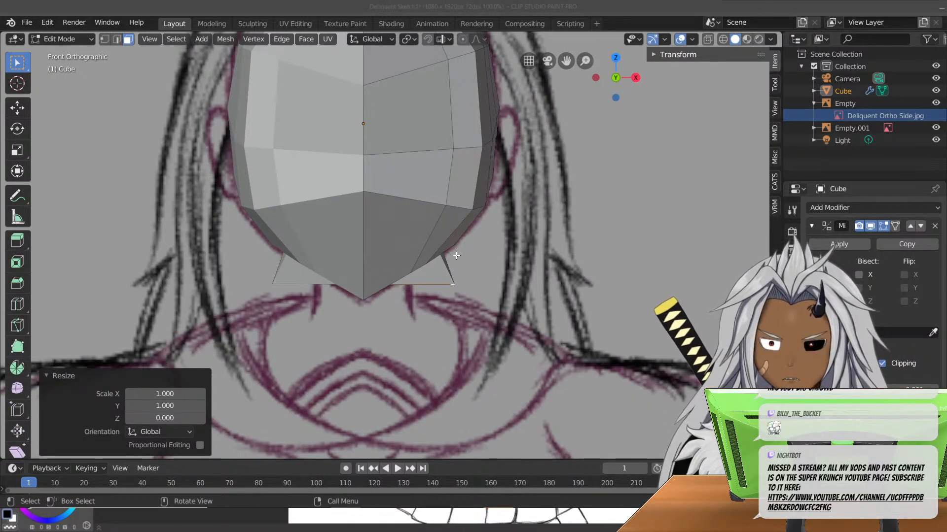
{"action": "key", "text": "g"}
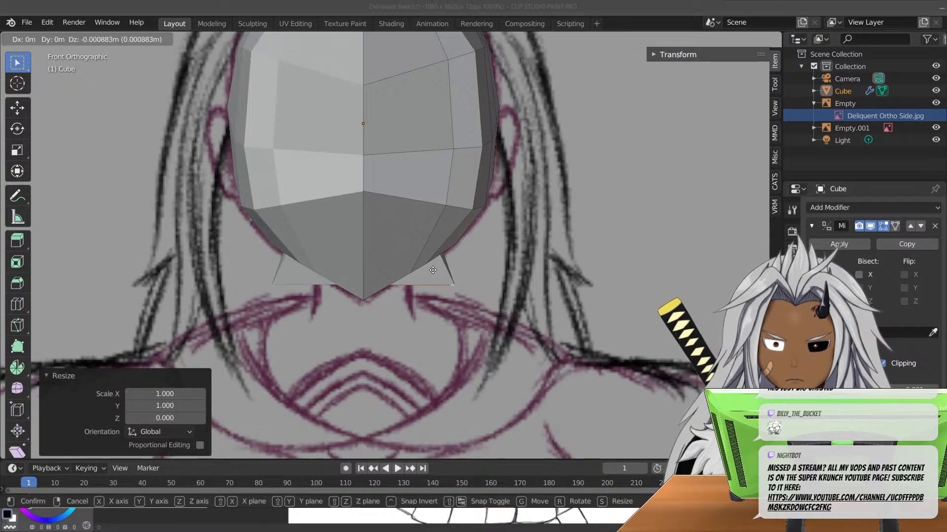
{"action": "left_click", "coordinate": [436, 303]}
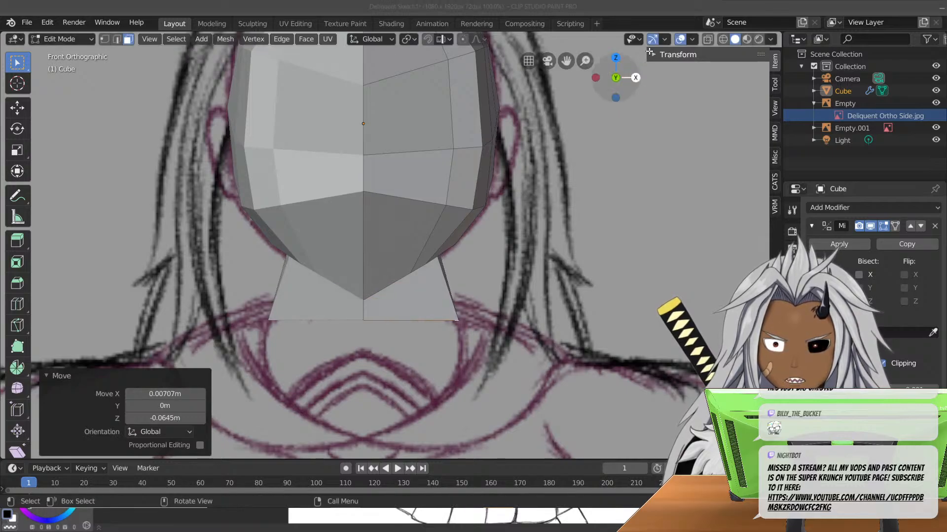
{"action": "left_click", "coordinate": [707, 39]}
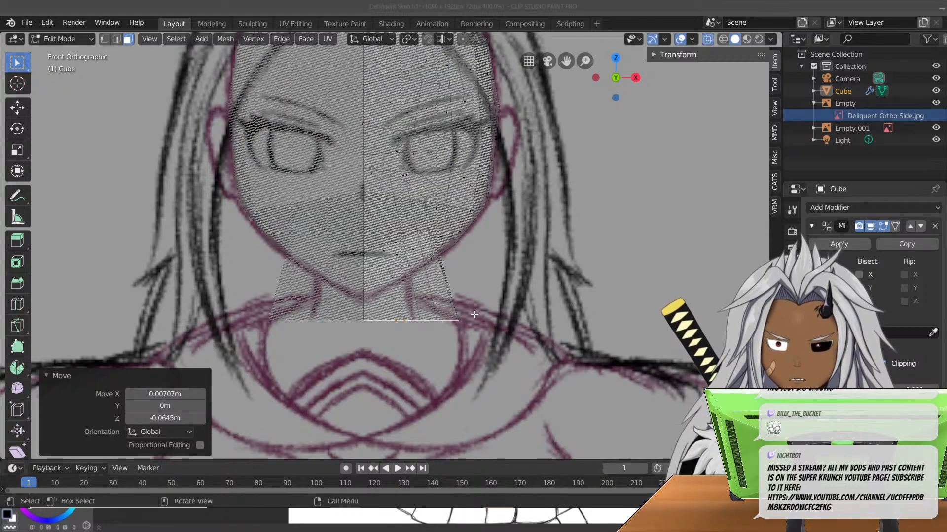
- Try to narrow the neck bottom to the front drawing with a uniform scale of 0.198, and undo it
{"action": "key", "text": "s"}
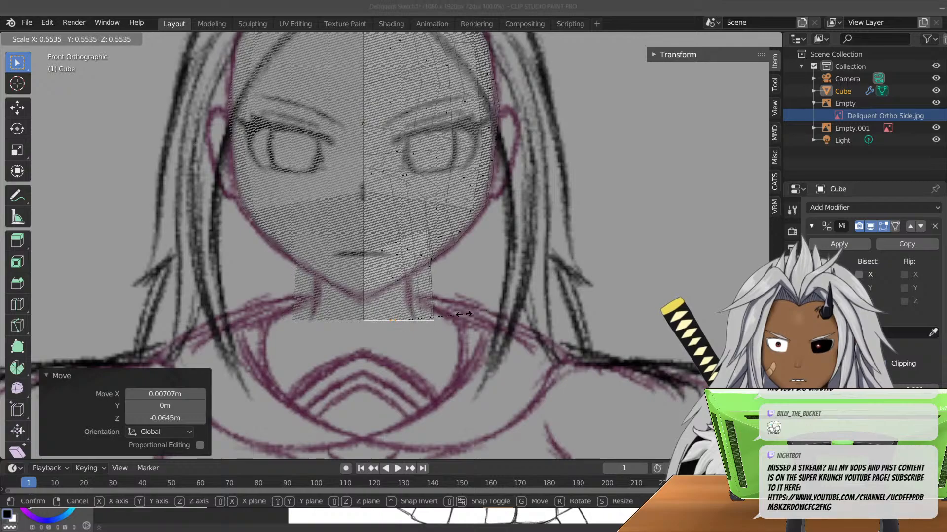
{"action": "left_click", "coordinate": [425, 320]}
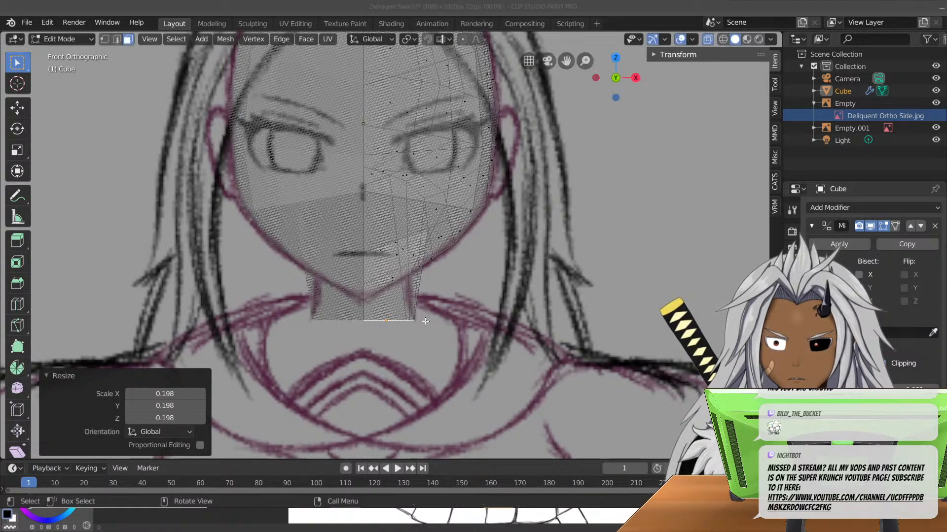
{"action": "middle_click_drag", "start_coordinate": [442, 355], "coordinate": [345, 353]}
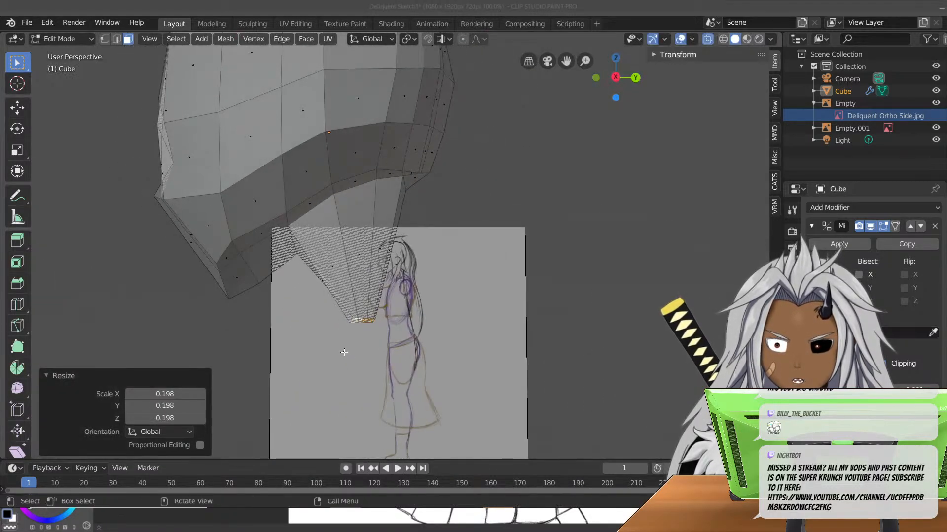
{"action": "key", "text": "ctrl+z"}
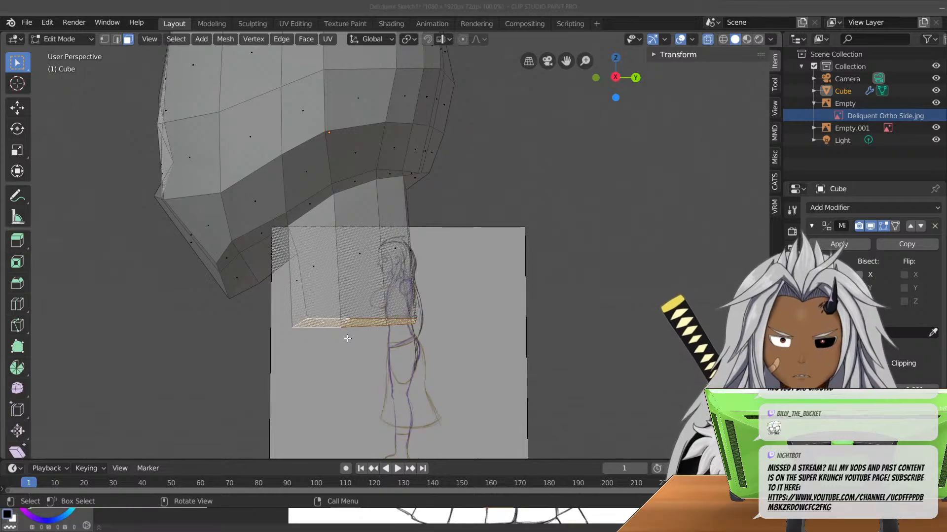
- Narrow the neck's bottom faces to the front drawing by scaling them to 0.226 along X only
{"action": "key", "text": "KP_1"}
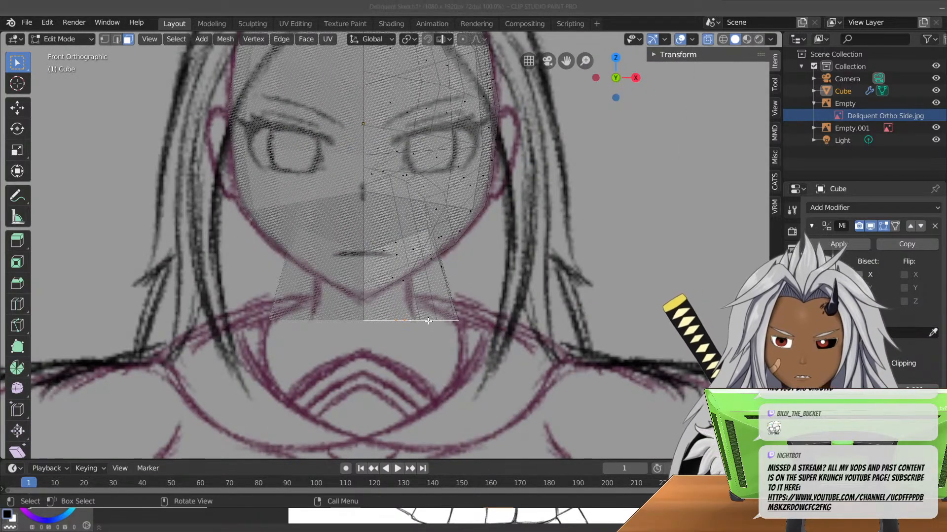
{"action": "key", "text": "s"}
{"action": "key", "text": "x"}
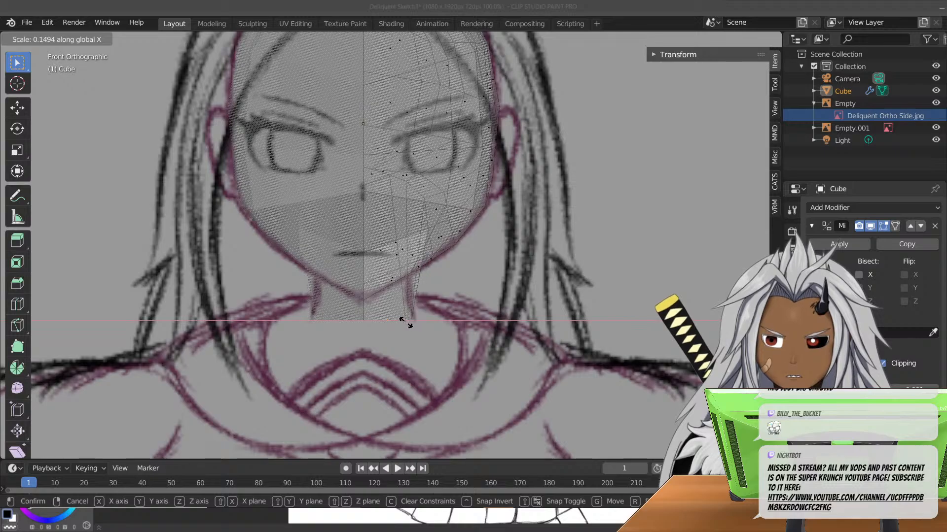
{"action": "left_click", "coordinate": [408, 323]}
- In the right side view, rotate the neck bottom -26.2° and move it -0.00515 m in Y and 0.0736 m in Z
{"action": "middle_click_drag", "start_coordinate": [408, 323], "coordinate": [381, 294]}
{"action": "key", "text": "KP_3"}
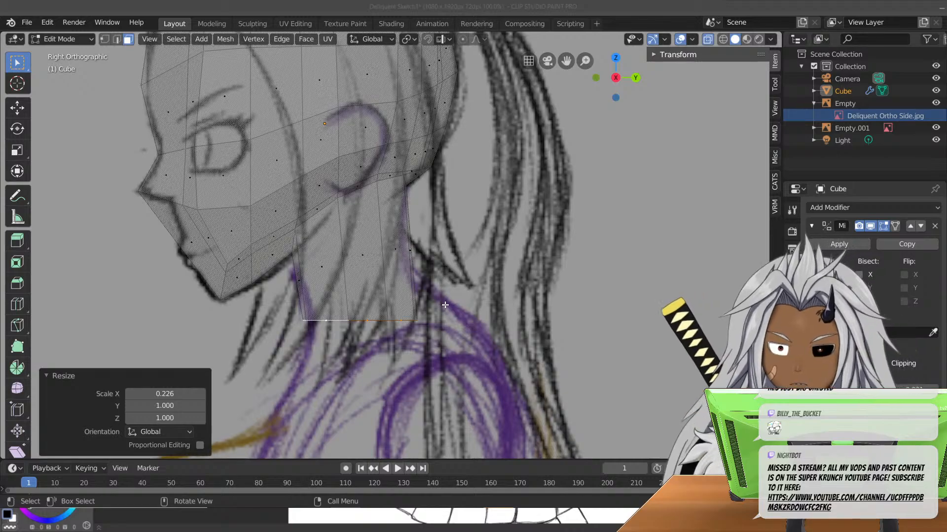
{"action": "scroll", "coordinate": [446, 305], "scroll_direction": "up", "scroll_amount": 1}
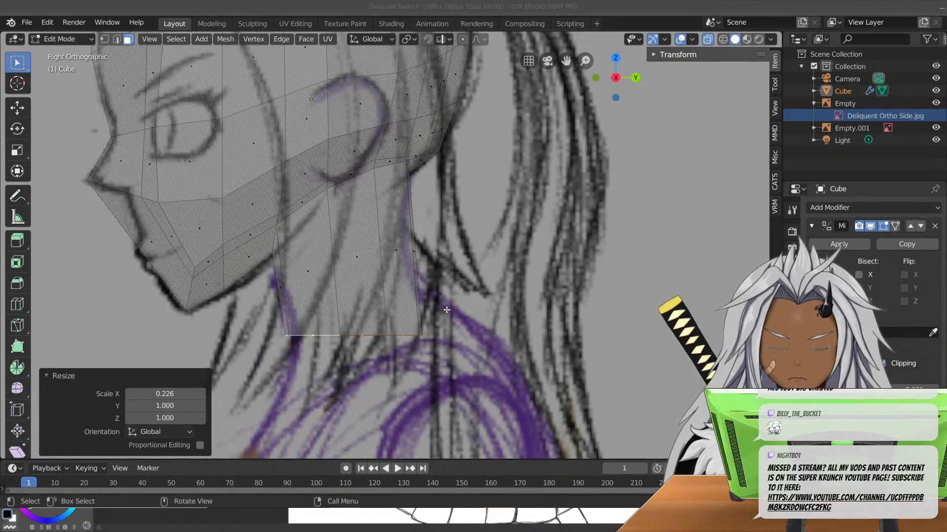
{"action": "key", "text": "r"}
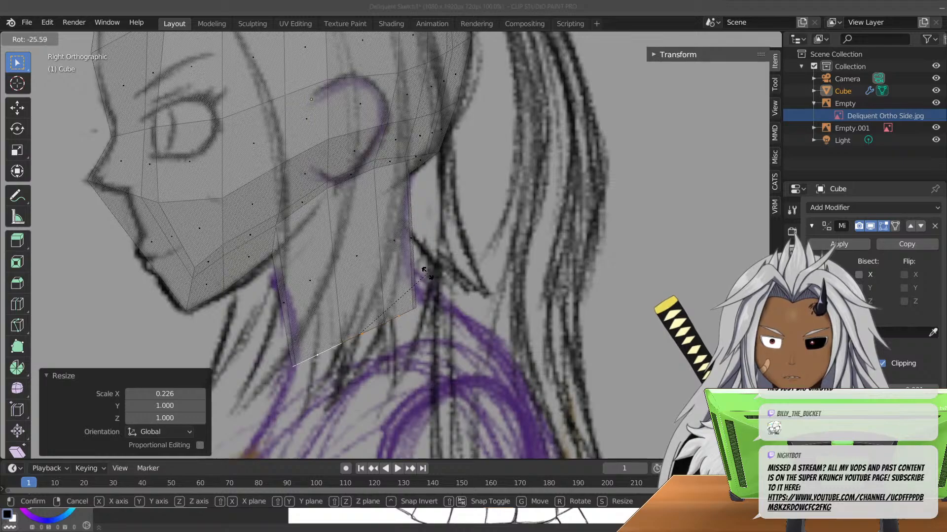
{"action": "left_click", "coordinate": [427, 273]}
{"action": "key", "text": "g"}
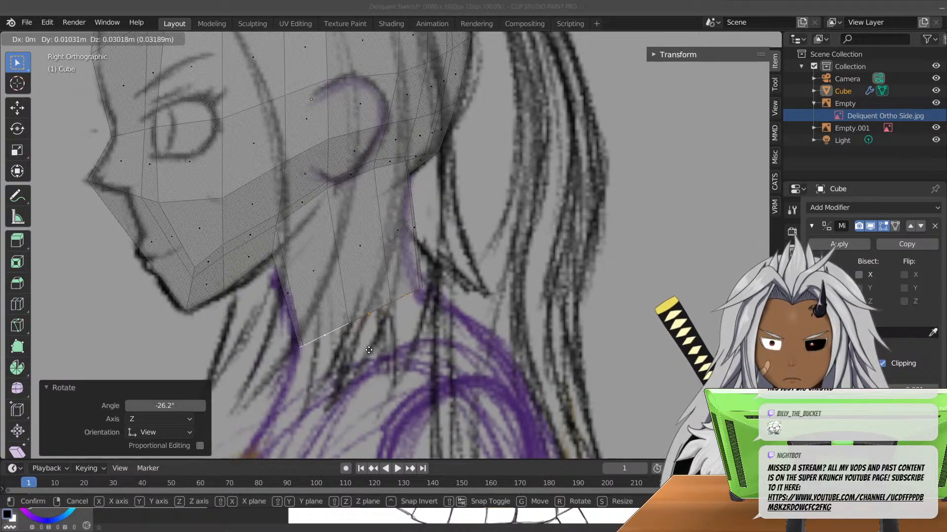
{"action": "left_click", "coordinate": [358, 321]}
- Examine the neck's shape from the front, side and perspective views against the reference drawings
{"action": "middle_click_drag", "start_coordinate": [295, 345], "coordinate": [406, 335]}
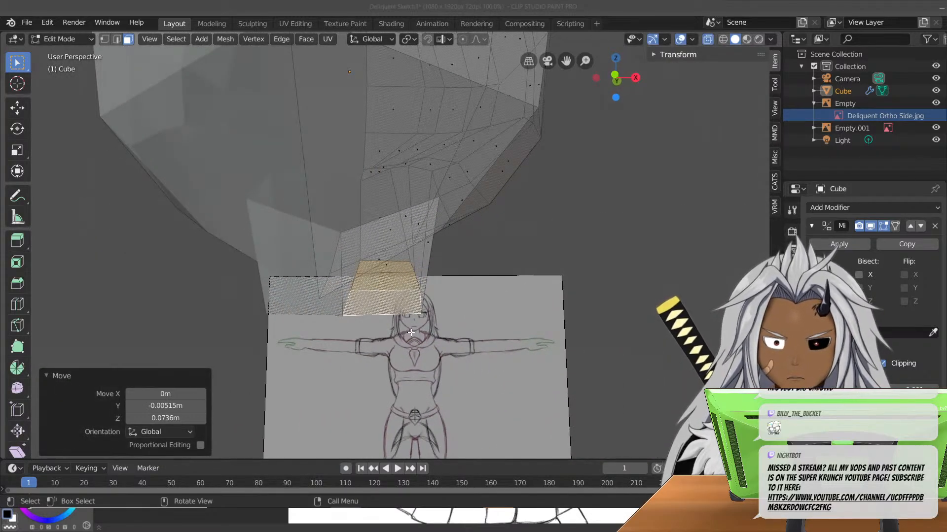
{"action": "key", "text": "KP_3"}
{"action": "key", "text": "KP_1"}
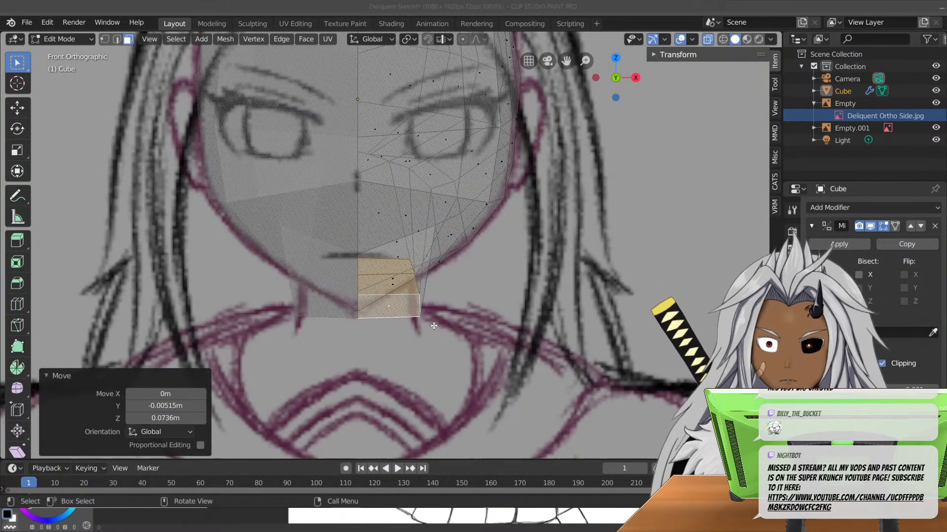
{"action": "middle_click_drag", "start_coordinate": [433, 326], "coordinate": [341, 332]}
{"action": "mouse_move", "coordinate": [409, 330]}
{"action": "middle_mouse_down"}
{"action": "mouse_move", "coordinate": [416, 327]}
{"action": "mouse_move", "coordinate": [252, 331]}
{"action": "mouse_move", "coordinate": [278, 319]}
{"action": "mouse_move", "coordinate": [373, 314]}
{"action": "middle_mouse_up"}
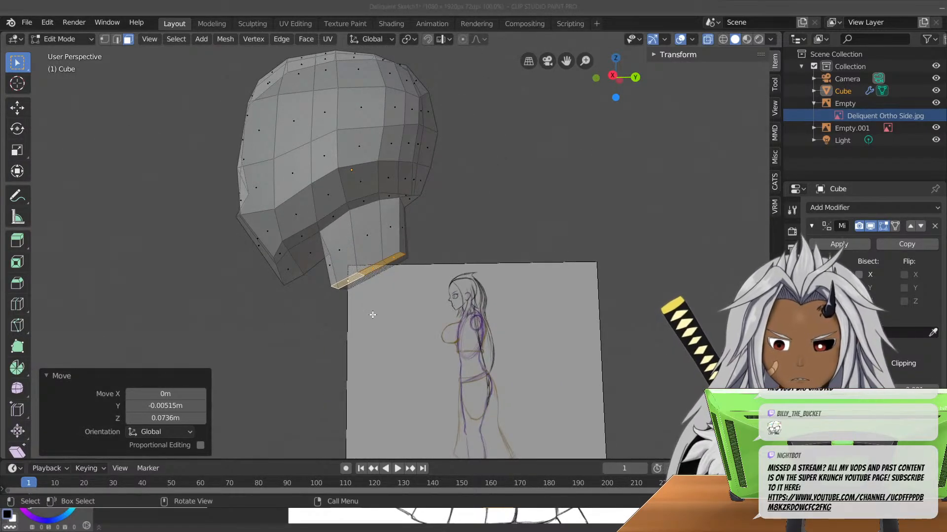
{"action": "key", "text": "KP_3"}
{"action": "scroll", "coordinate": [402, 291], "scroll_direction": "up", "scroll_amount": 4}
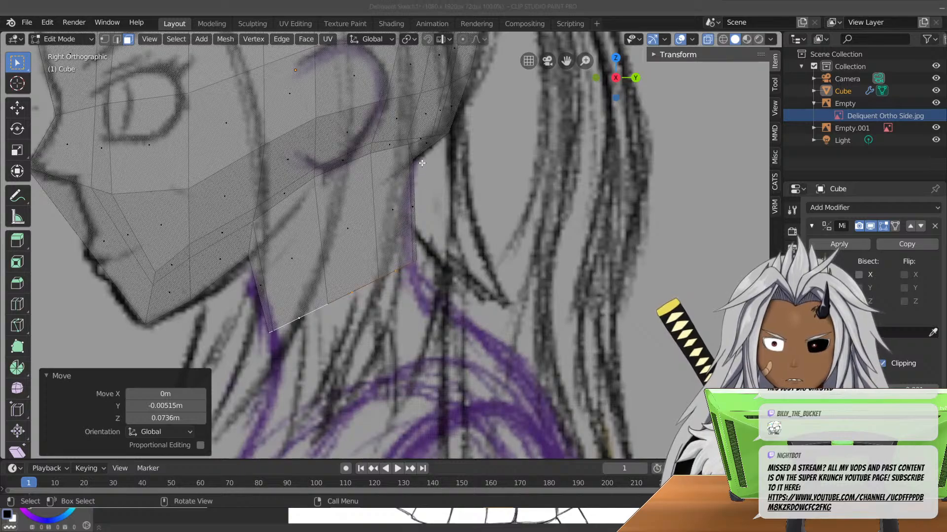
{"action": "middle_click_drag", "start_coordinate": [429, 190], "coordinate": [463, 203]}
{"action": "scroll", "coordinate": [463, 204], "scroll_direction": "down", "scroll_amount": 3}
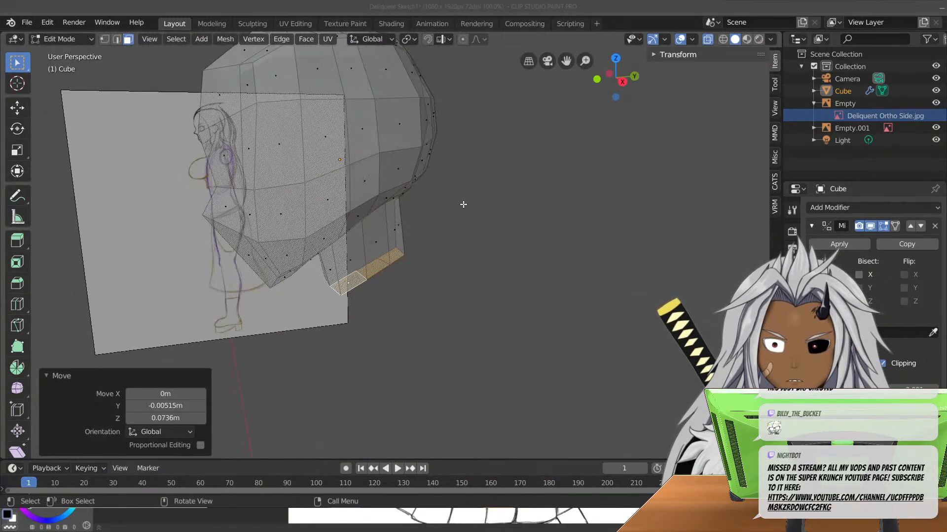
- Turn off X-ray in Object Mode and apply smooth shading to the head
{"action": "key", "text": "Tab"}
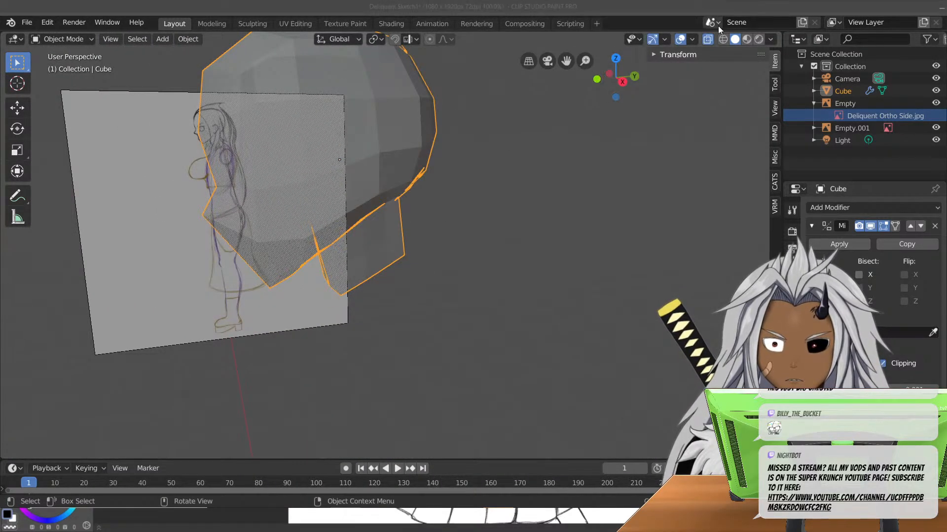
{"action": "left_click", "coordinate": [708, 39]}
{"action": "scroll", "coordinate": [603, 101], "scroll_direction": "down", "scroll_amount": 2}
{"action": "right_click", "coordinate": [334, 135]}
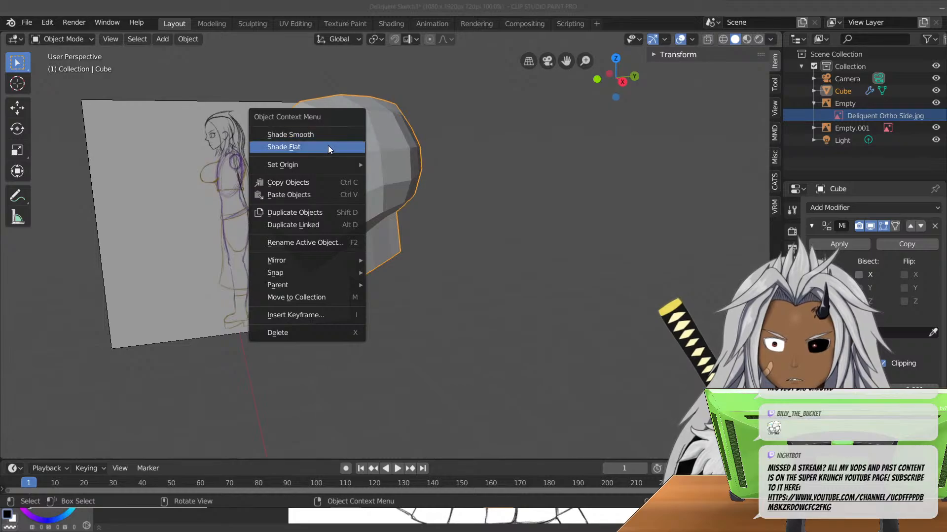
{"action": "left_click", "coordinate": [334, 136]}
{"action": "mouse_move", "coordinate": [287, 220]}
{"action": "middle_mouse_down"}
{"action": "mouse_move", "coordinate": [508, 193]}
{"action": "mouse_move", "coordinate": [579, 204]}
{"action": "mouse_move", "coordinate": [587, 245]}
{"action": "mouse_move", "coordinate": [653, 225]}
{"action": "mouse_move", "coordinate": [653, 188]}
{"action": "mouse_move", "coordinate": [477, 178]}
{"action": "mouse_move", "coordinate": [365, 188]}
{"action": "middle_mouse_up"}
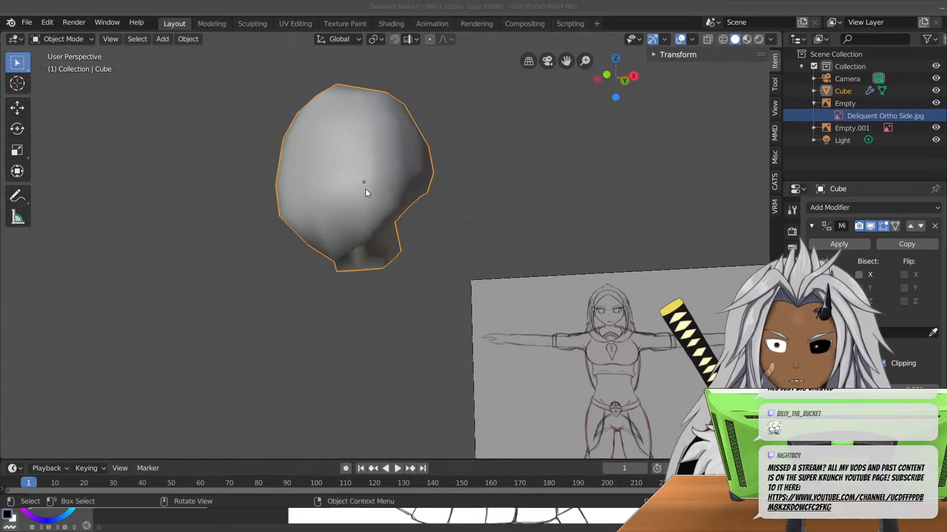
- Set the head back to flat shading and return to Edit Mode in the right side view at the neck
{"action": "right_click", "coordinate": [365, 189]}
{"action": "left_click", "coordinate": [350, 198]}
{"action": "mouse_move", "coordinate": [553, 274]}
{"action": "middle_mouse_down"}
{"action": "mouse_move", "coordinate": [484, 273]}
{"action": "mouse_move", "coordinate": [424, 299]}
{"action": "middle_mouse_up"}
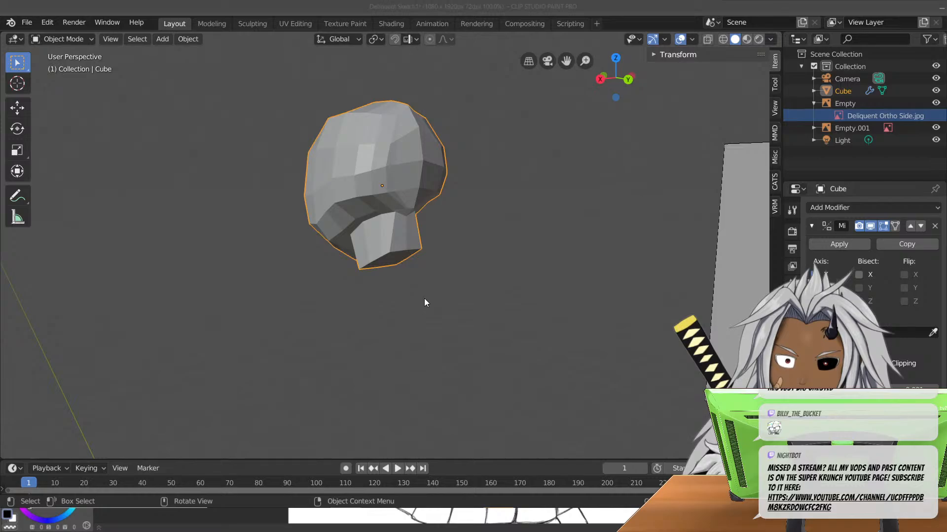
{"action": "mouse_move", "coordinate": [398, 212]}
{"action": "middle_mouse_down"}
{"action": "mouse_move", "coordinate": [410, 248]}
{"action": "mouse_move", "coordinate": [450, 255]}
{"action": "mouse_move", "coordinate": [436, 241]}
{"action": "middle_mouse_up"}
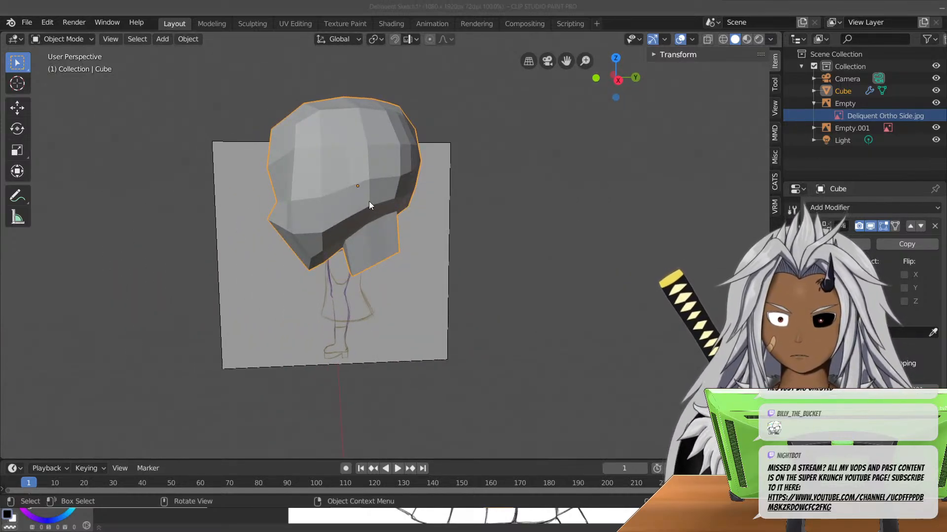
{"action": "scroll", "coordinate": [305, 153], "scroll_direction": "up", "scroll_amount": 3}
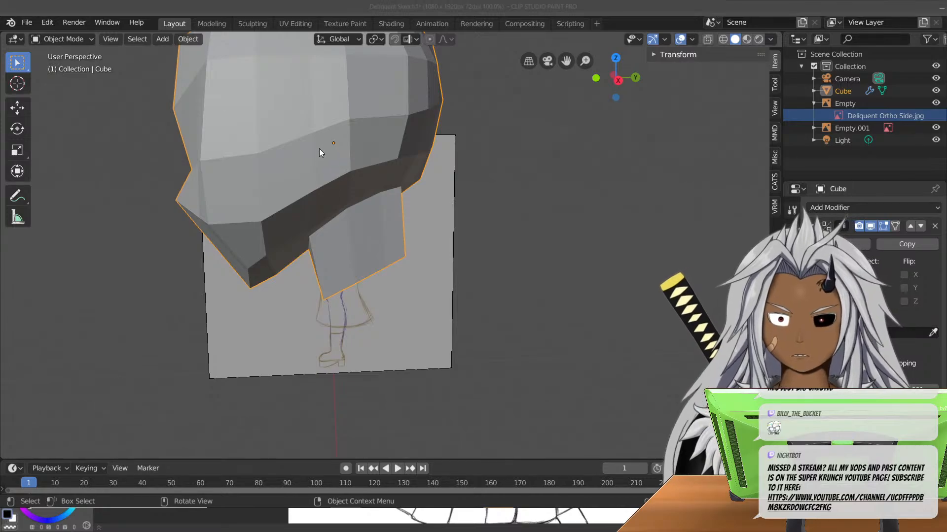
{"action": "key", "text": "KP_3"}
{"action": "middle_click_drag", "start_coordinate": [443, 238], "coordinate": [431, 131], "text": "shift"}
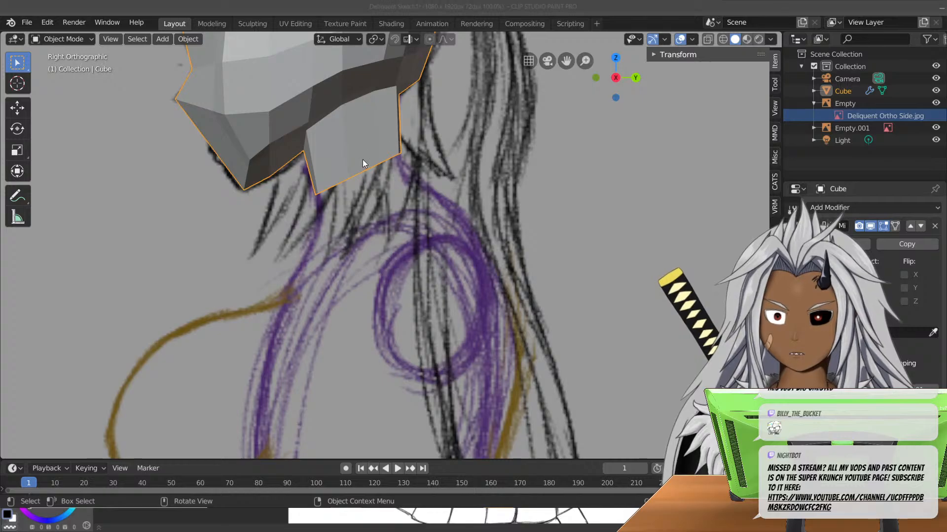
{"action": "key", "text": "Tab"}
{"action": "middle_click_drag", "start_coordinate": [399, 188], "coordinate": [381, 149]}
{"action": "key", "text": "KP_3"}
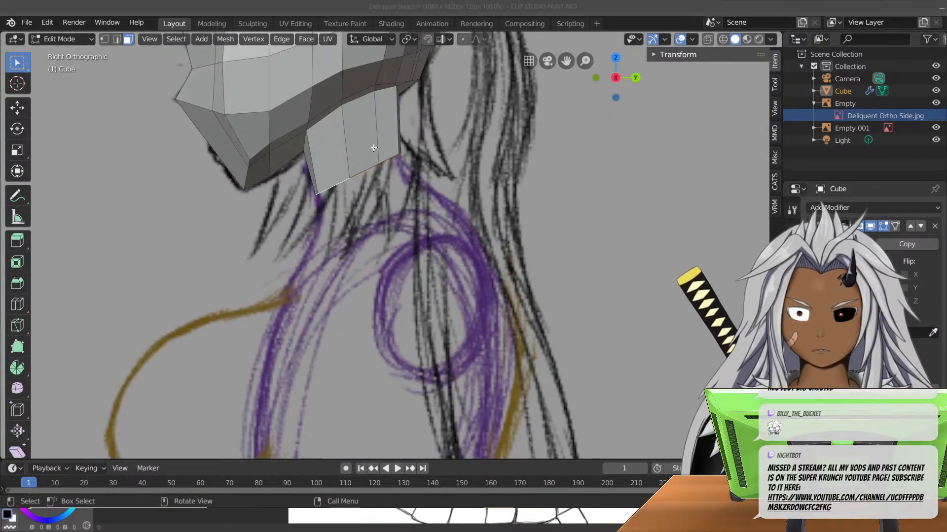
- Extrude the neck bottom 0.0749 m, rotate it 7.06°, and move it -0.00954 m in Y and -0.0212 m in Z
{"action": "key", "text": "e"}
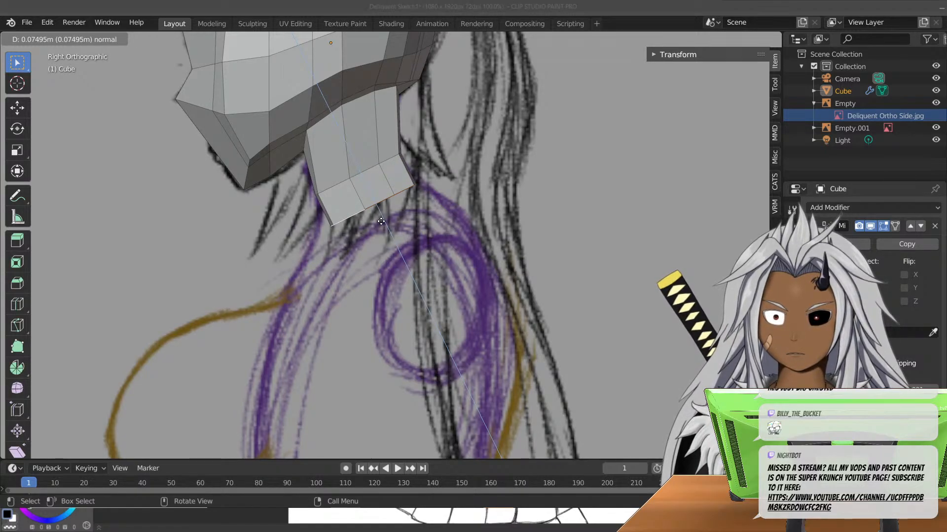
{"action": "left_click", "coordinate": [381, 221]}
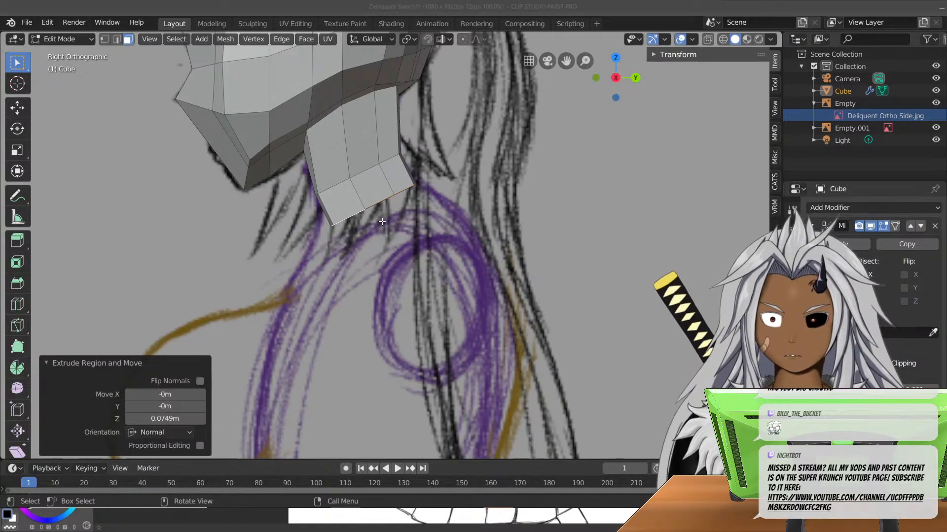
{"action": "key", "text": "r"}
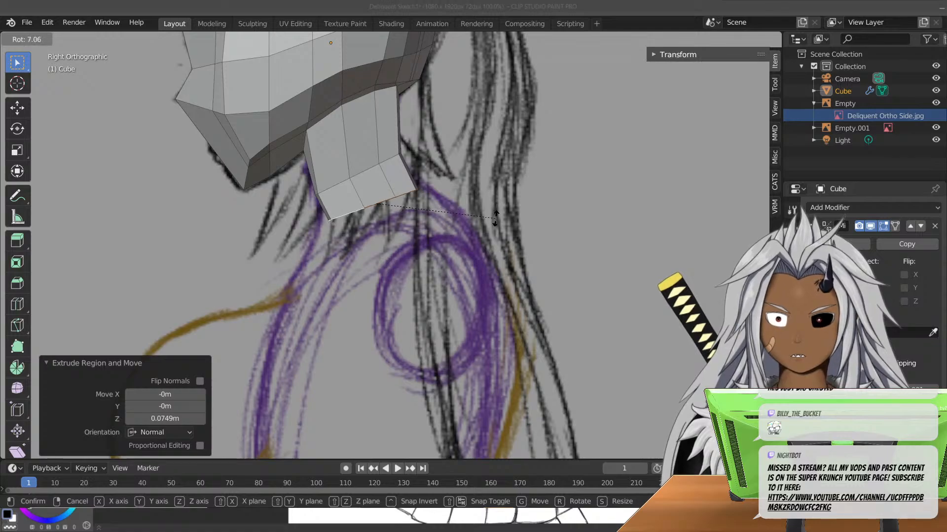
{"action": "left_click", "coordinate": [495, 220]}
{"action": "key", "text": "g"}
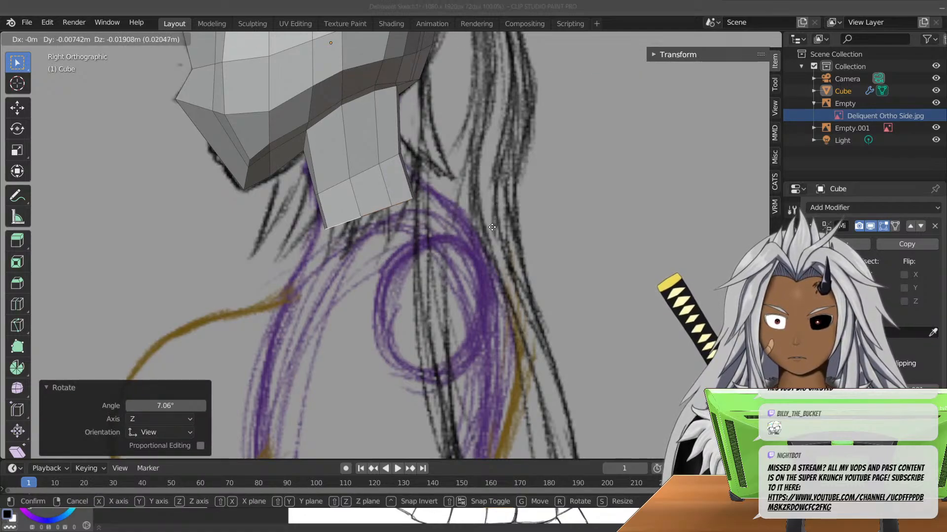
{"action": "left_click", "coordinate": [491, 229]}
- Scale the neck's bottom faces by 1.272 along Y and rotate them -9.57° to follow the side drawing
{"action": "key", "text": "s"}
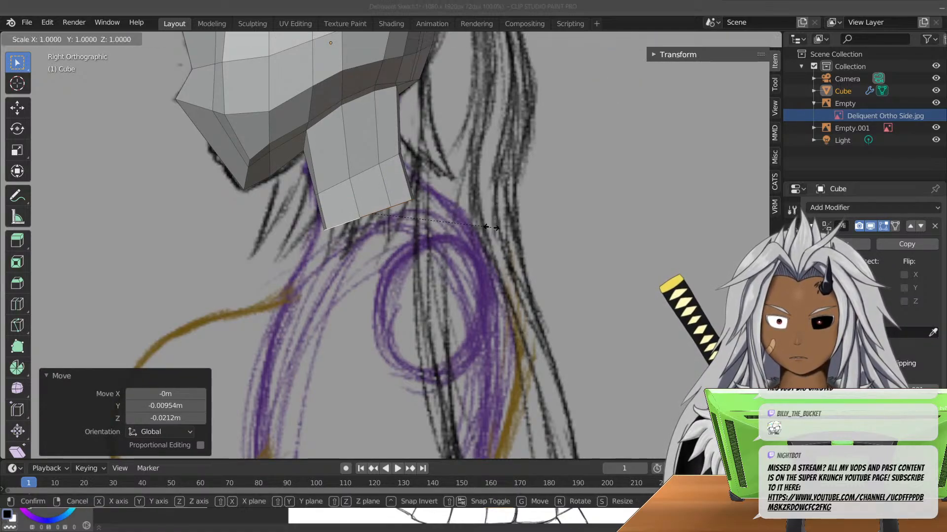
{"action": "key", "text": "y"}
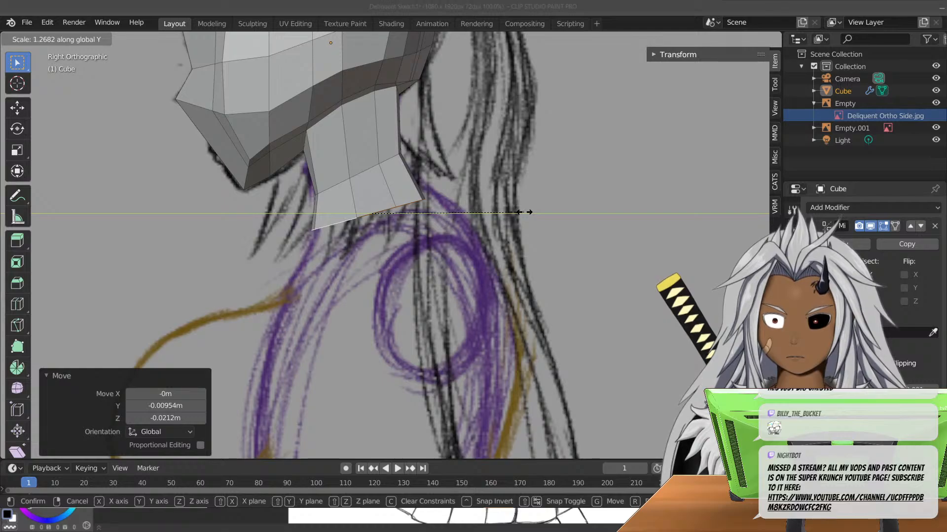
{"action": "left_click", "coordinate": [525, 212]}
{"action": "key", "text": "r"}
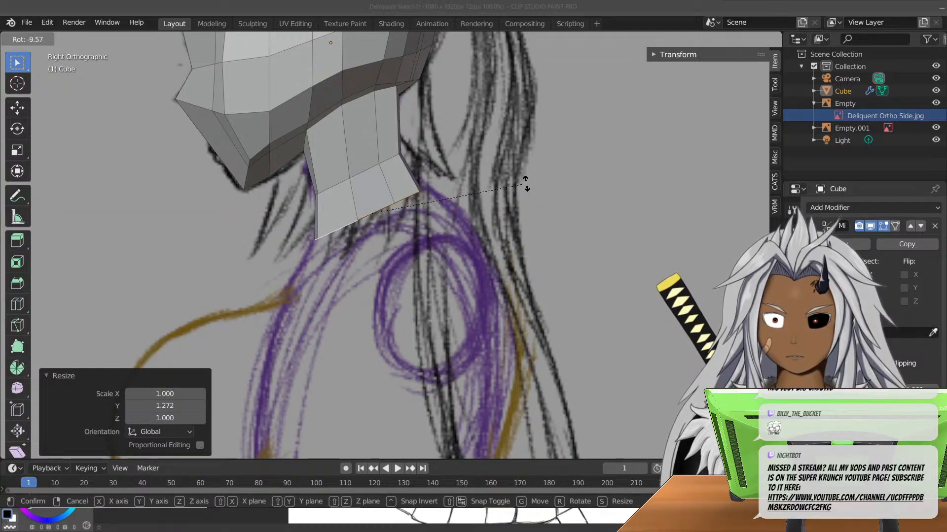
{"action": "left_click", "coordinate": [526, 183]}
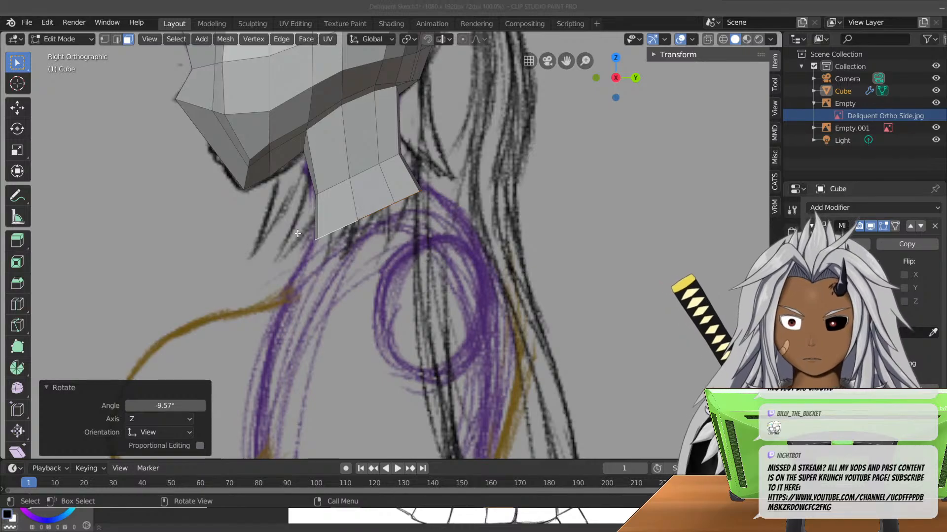
- In the front view, widen the neck's bottom faces by a scale of 2.716 along X
{"action": "key", "text": "KP_1"}
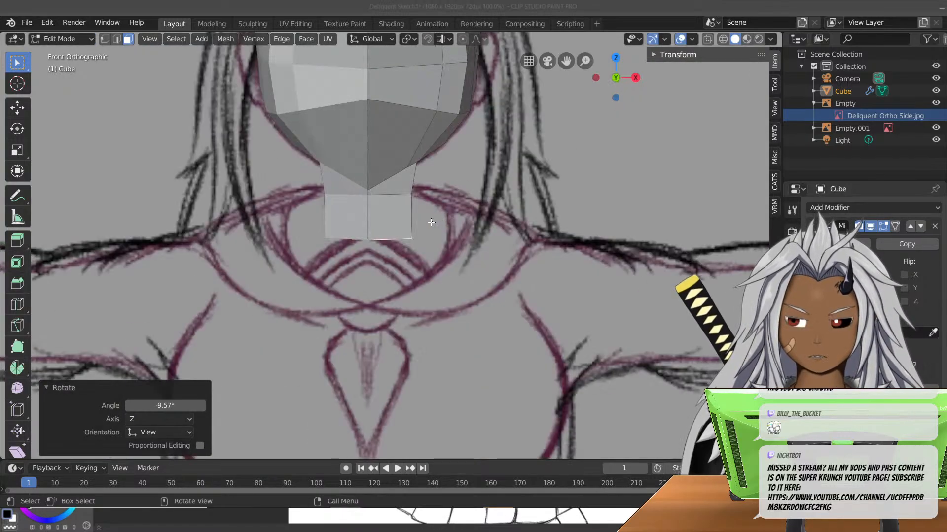
{"action": "key", "text": "s"}
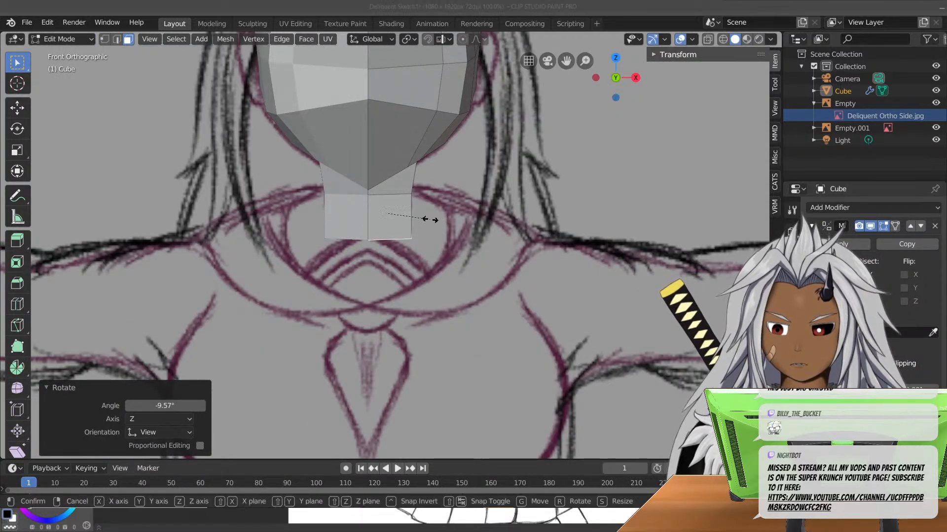
{"action": "key", "text": "x"}
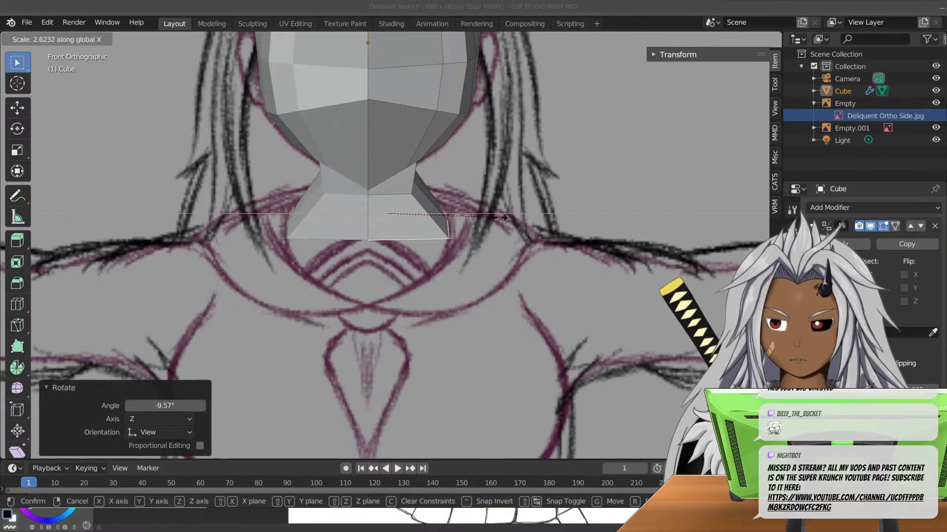
{"action": "left_click", "coordinate": [500, 209]}
- In vertex mode, select the loop around the neck where it meets the flared base
{"action": "middle_click_drag", "start_coordinate": [383, 196], "coordinate": [348, 195]}
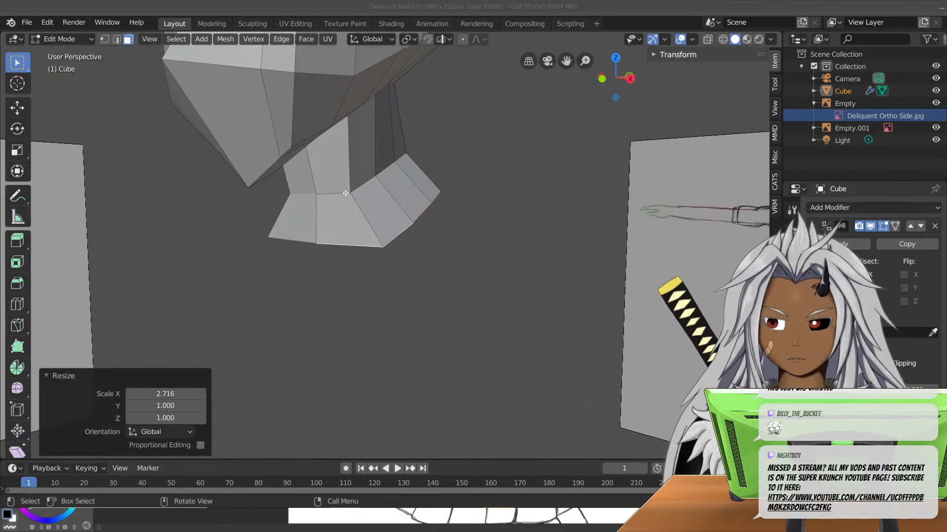
{"action": "left_click", "coordinate": [346, 193], "text": "ctrl"}
{"action": "left_click", "coordinate": [345, 193]}
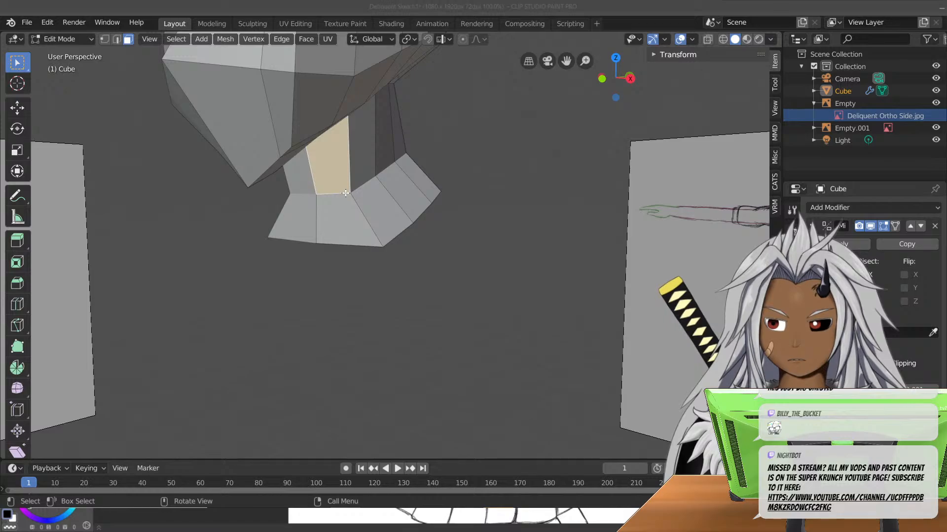
{"action": "left_click", "coordinate": [102, 40]}
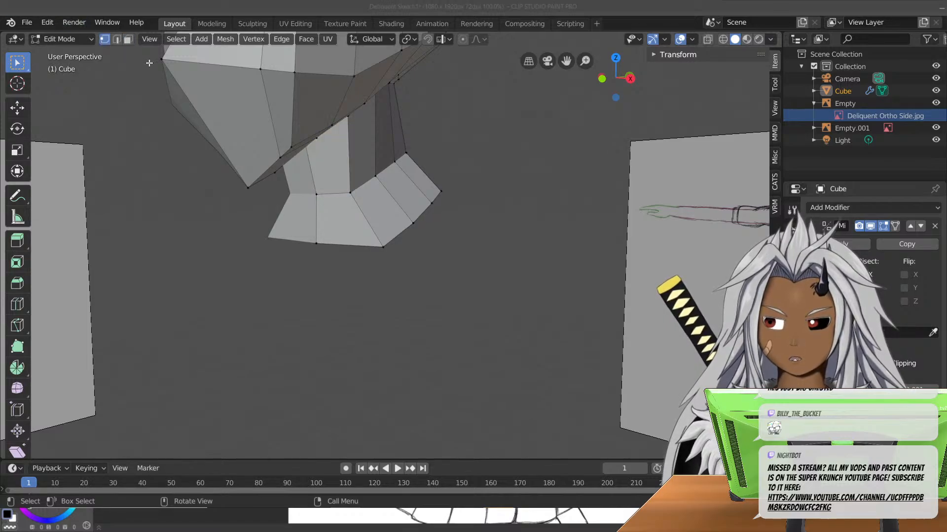
{"action": "middle_click_drag", "start_coordinate": [416, 189], "coordinate": [419, 161]}
{"action": "left_click", "coordinate": [417, 161], "text": "ctrl"}
{"action": "middle_click_drag", "start_coordinate": [429, 211], "coordinate": [537, 190]}
{"action": "key", "text": "ctrl+z"}
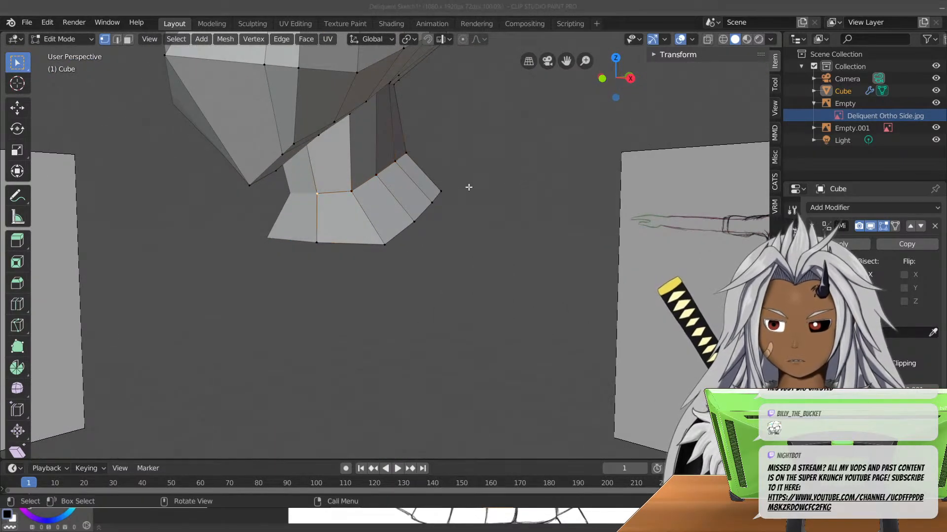
{"action": "left_click", "coordinate": [410, 173], "text": "ctrl"}
{"action": "middle_click_drag", "start_coordinate": [473, 170], "coordinate": [438, 165]}
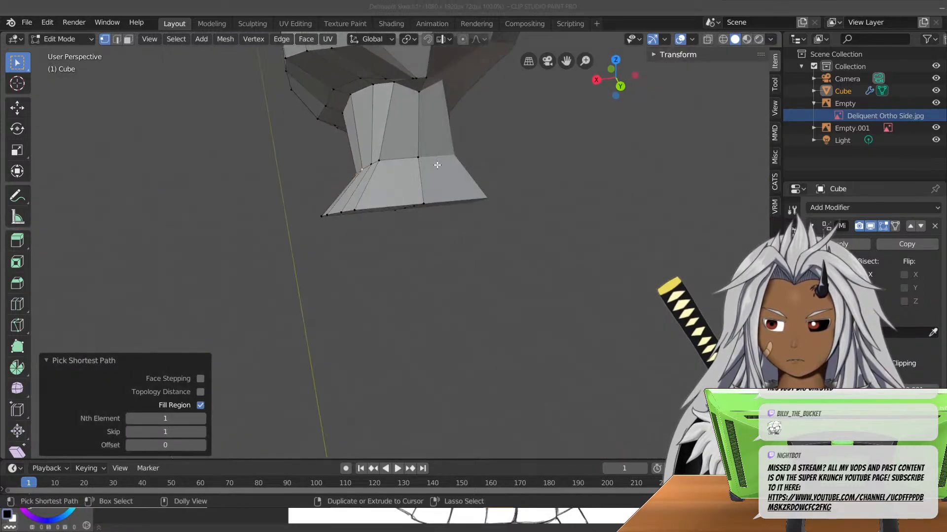
{"action": "left_click", "coordinate": [418, 157], "text": "ctrl"}
{"action": "middle_click_drag", "start_coordinate": [302, 251], "coordinate": [416, 233]}
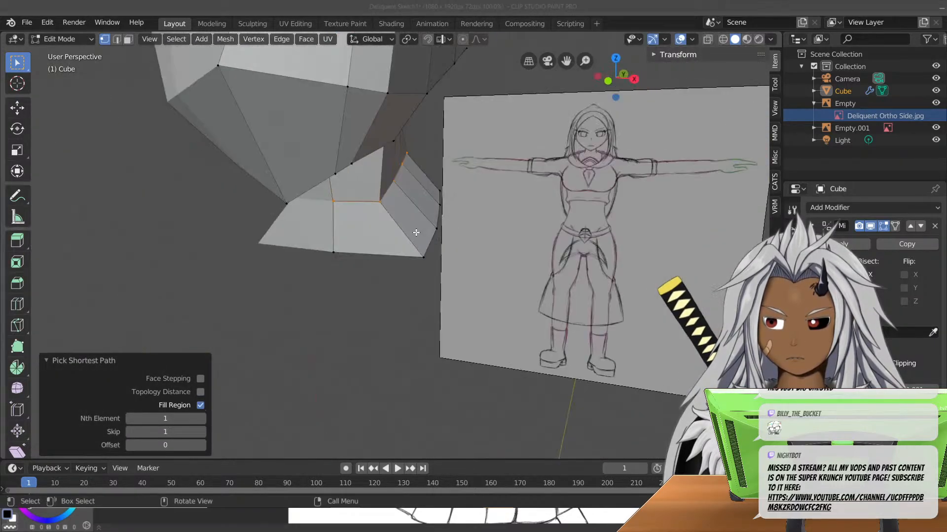
{"action": "key", "text": "KP_3"}
{"action": "key", "text": "KP_1"}
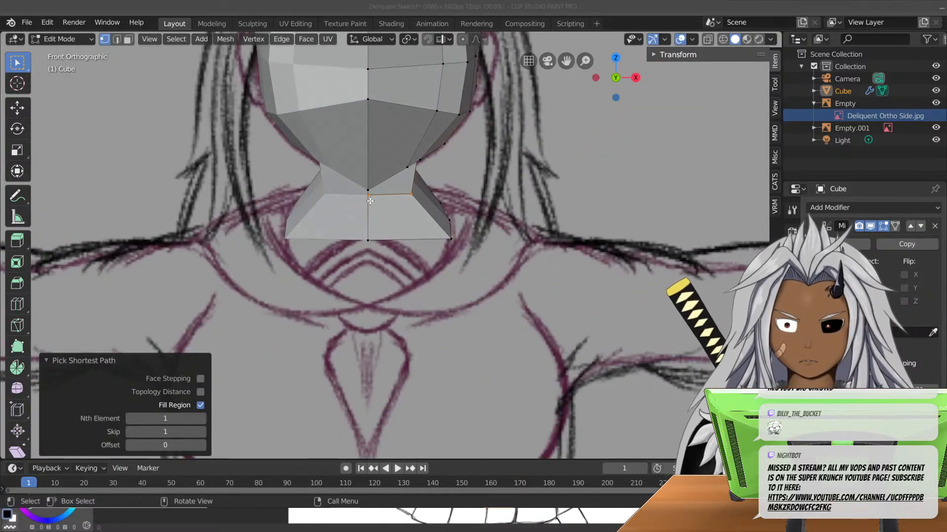
{"action": "scroll", "coordinate": [367, 201], "scroll_direction": "up", "scroll_amount": 1}
{"action": "key", "text": "g"}
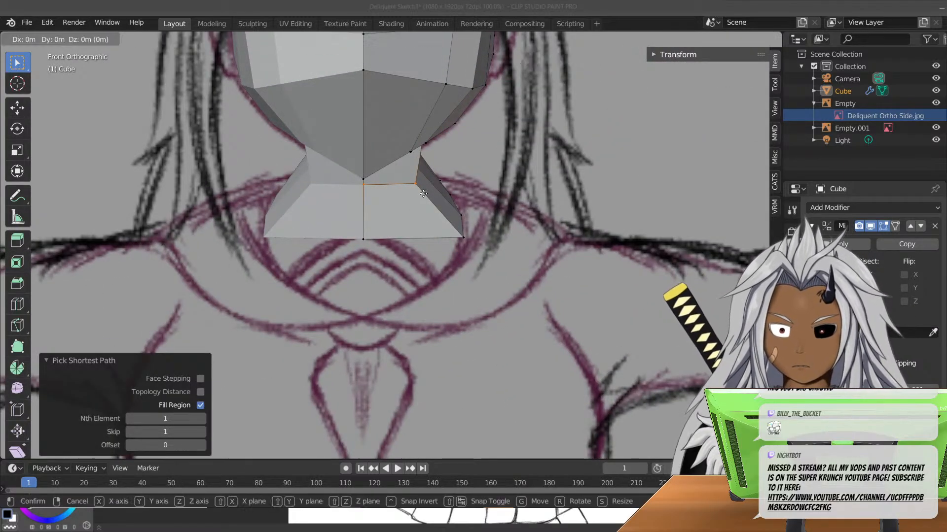
{"action": "key", "text": "x"}
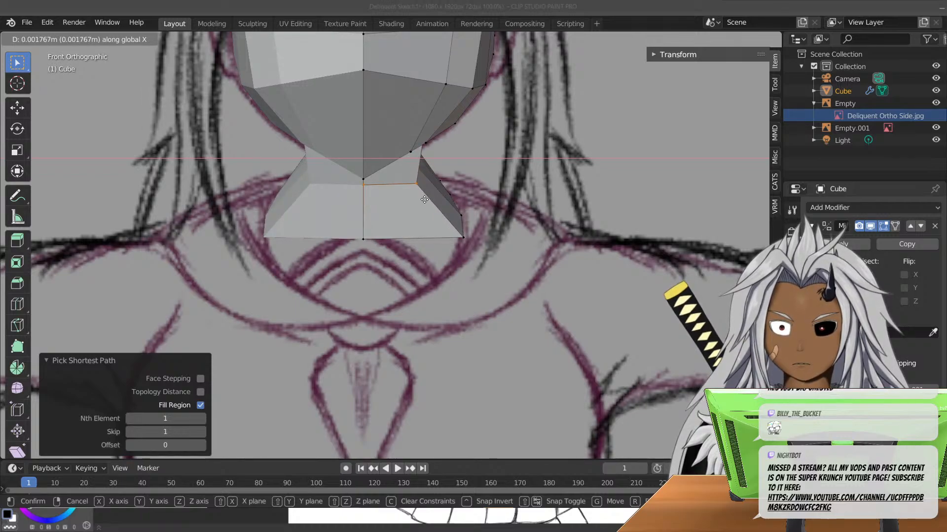
{"action": "left_click", "coordinate": [424, 200]}
- Turn on X-ray and compare the neck with the front and side reference drawings
{"action": "left_click", "coordinate": [706, 39]}
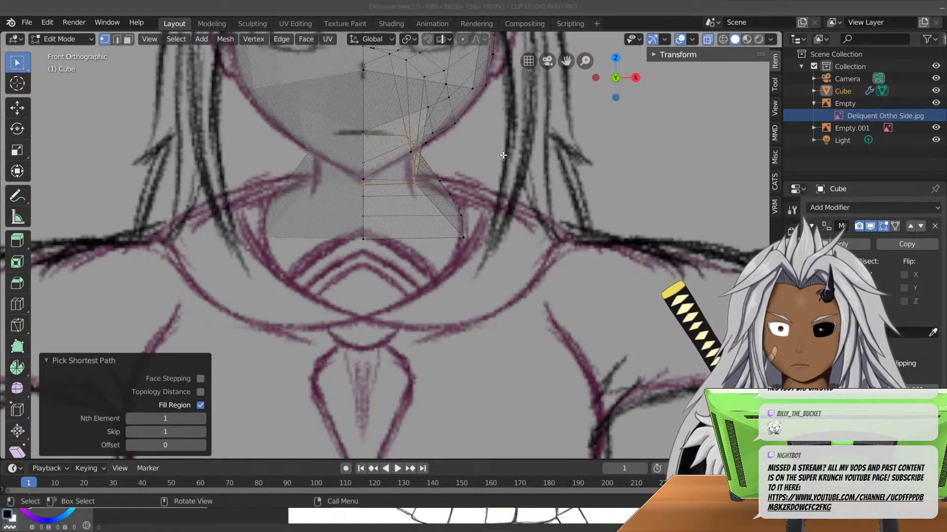
{"action": "middle_click_drag", "start_coordinate": [473, 212], "coordinate": [422, 230]}
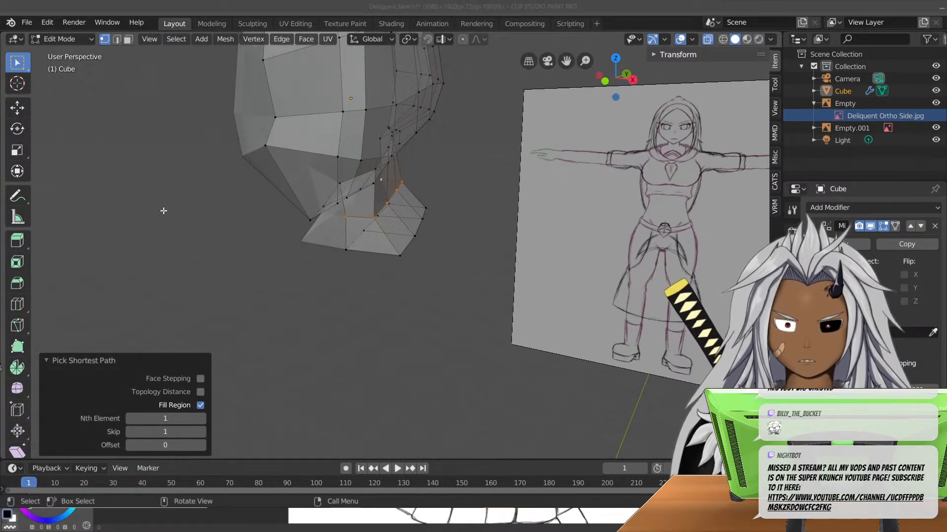
{"action": "key", "text": "KP_3"}
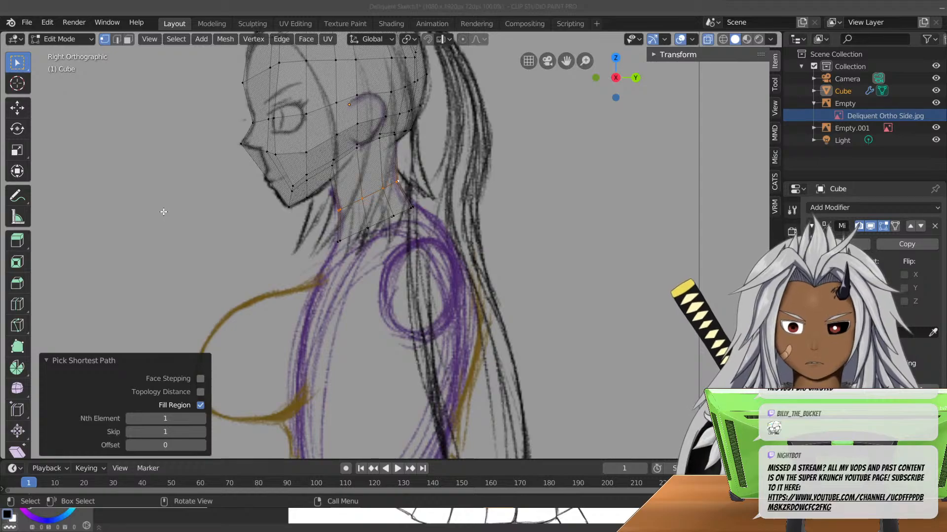
{"action": "key", "text": "KP_1"}
{"action": "scroll", "coordinate": [296, 259], "scroll_direction": "up", "scroll_amount": 2}
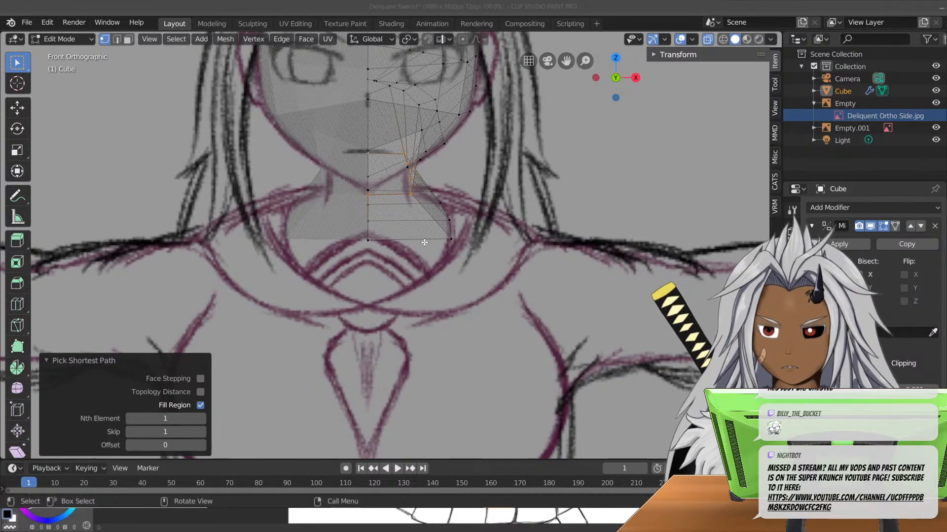
- Switch to face mode, select the underside faces of the neck base and show them in the front view
{"action": "middle_click_drag", "start_coordinate": [377, 253], "coordinate": [246, 162]}
{"action": "left_click", "coordinate": [117, 39]}
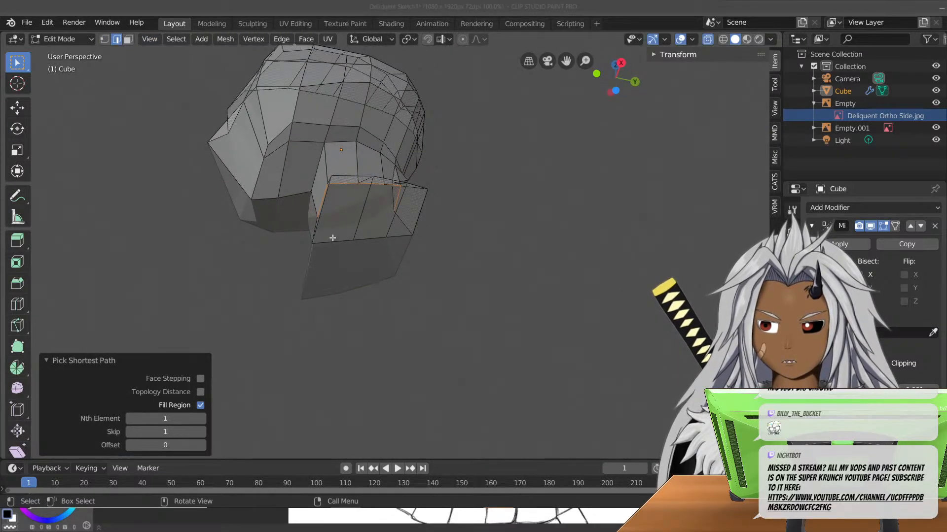
{"action": "left_click", "coordinate": [378, 213]}
{"action": "key", "text": "ctrl+z"}
{"action": "left_click", "coordinate": [128, 39]}
{"action": "left_click", "coordinate": [339, 217]}
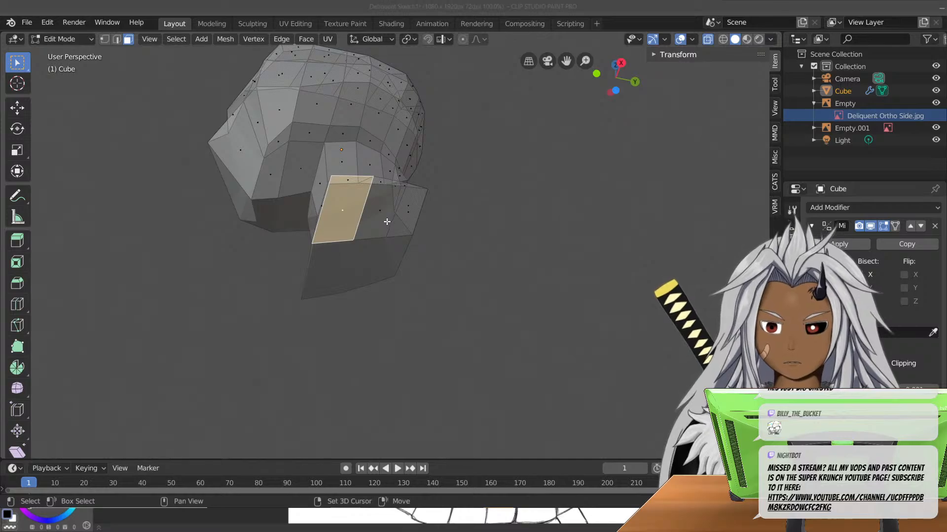
{"action": "left_click", "coordinate": [402, 220], "text": "shift"}
{"action": "left_click", "coordinate": [411, 207], "text": "shift"}
{"action": "key", "text": "KP_3"}
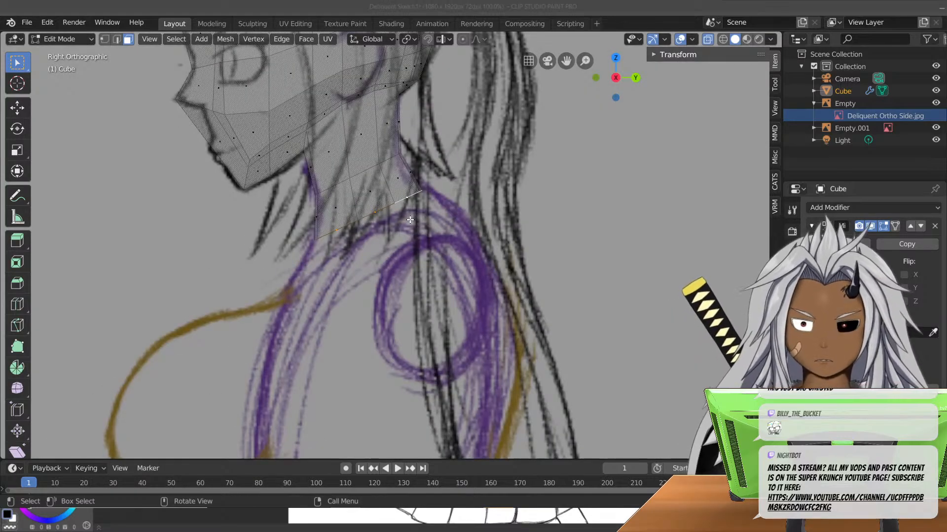
{"action": "key", "text": "KP_1"}
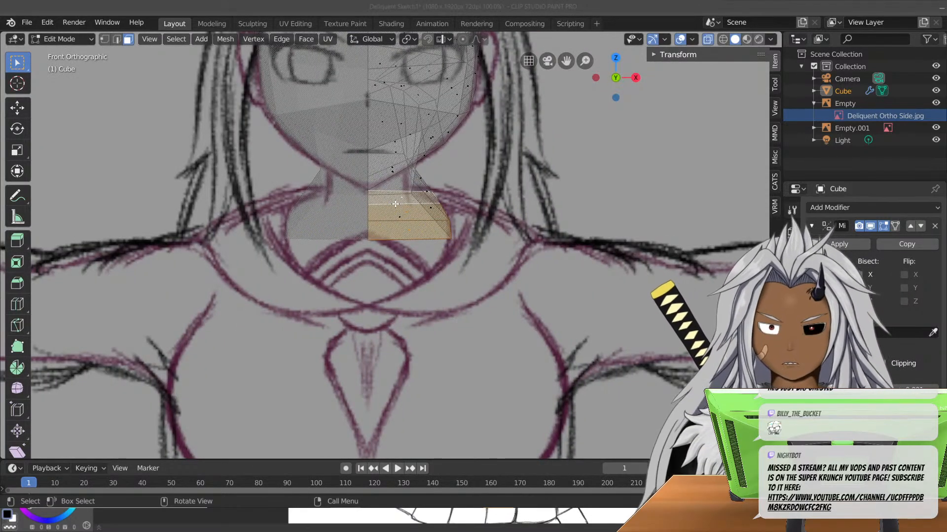
{"action": "key", "text": "s"}
{"action": "key", "text": "x"}
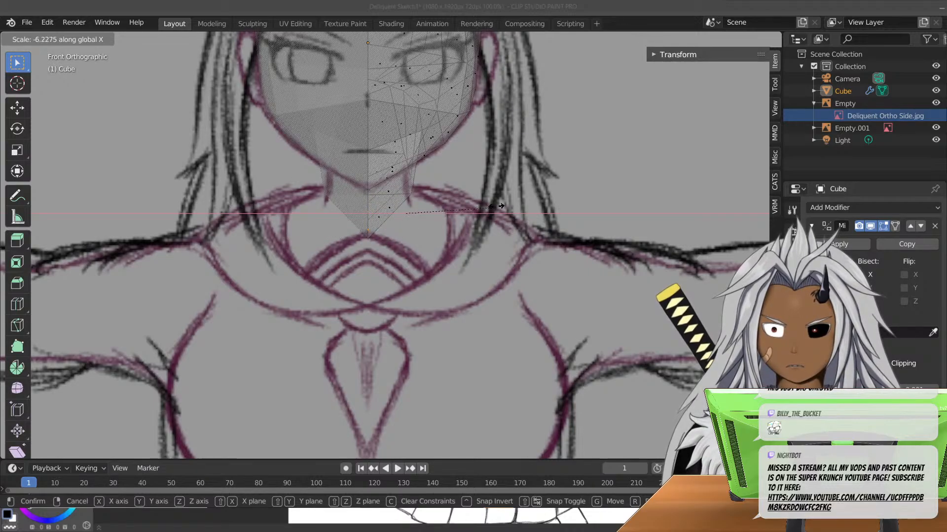
{"action": "left_click", "coordinate": [457, 213]}
- Scale the selected underside faces by 1.881 along X and turn off X-ray
{"action": "key", "text": "s"}
{"action": "key", "text": "x"}
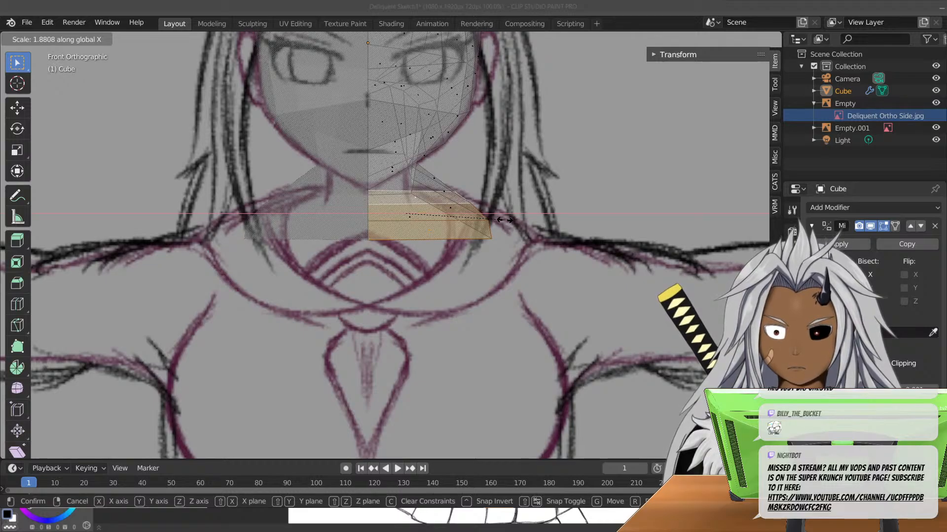
{"action": "left_click", "coordinate": [503, 220]}
{"action": "left_click", "coordinate": [705, 40]}
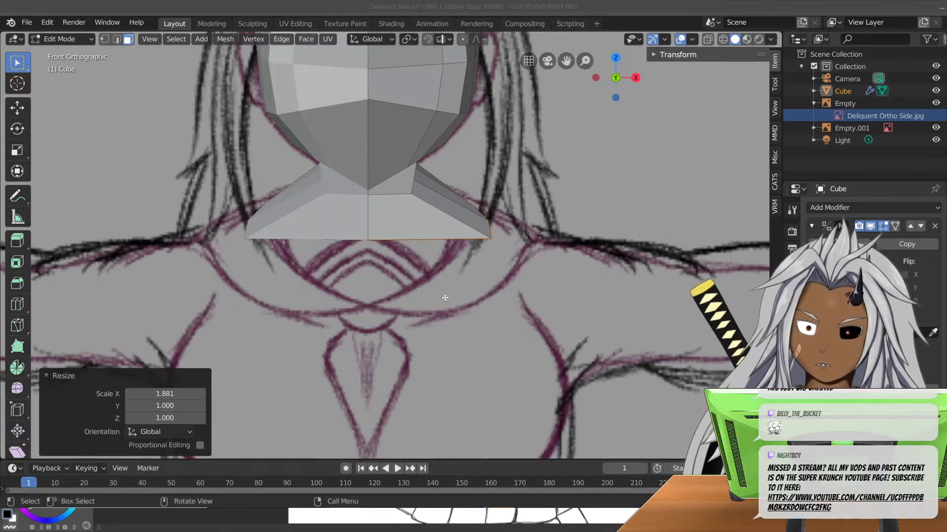
- Raise the underside faces 0.00954 m in Z and extrude them 0.158 m down toward the chest
{"action": "key", "text": "g"}
{"action": "key", "text": "x"}
{"action": "key", "text": "z"}
{"action": "left_click", "coordinate": [445, 275]}
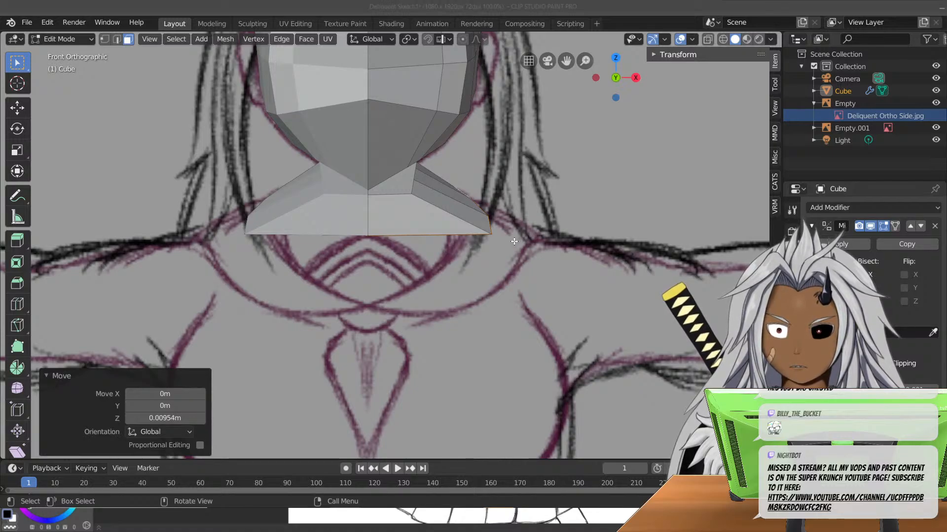
{"action": "key", "text": "e"}
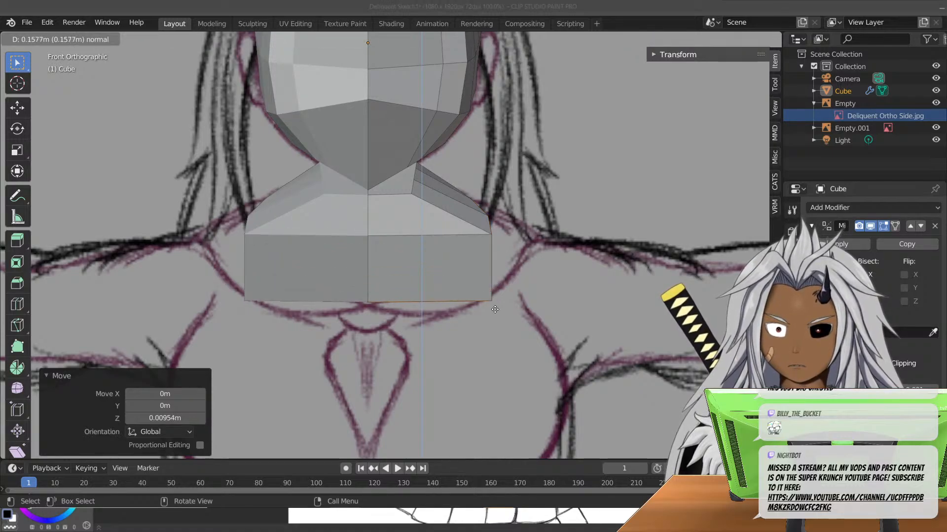
{"action": "left_click", "coordinate": [496, 310]}
- In the side view, scale the extruded underside faces by 1.944 and move them -0.0519 m in Y and 0.0339 m in Z
{"action": "middle_click_drag", "start_coordinate": [525, 305], "coordinate": [437, 294]}
{"action": "scroll", "coordinate": [438, 294], "scroll_direction": "up", "scroll_amount": 4}
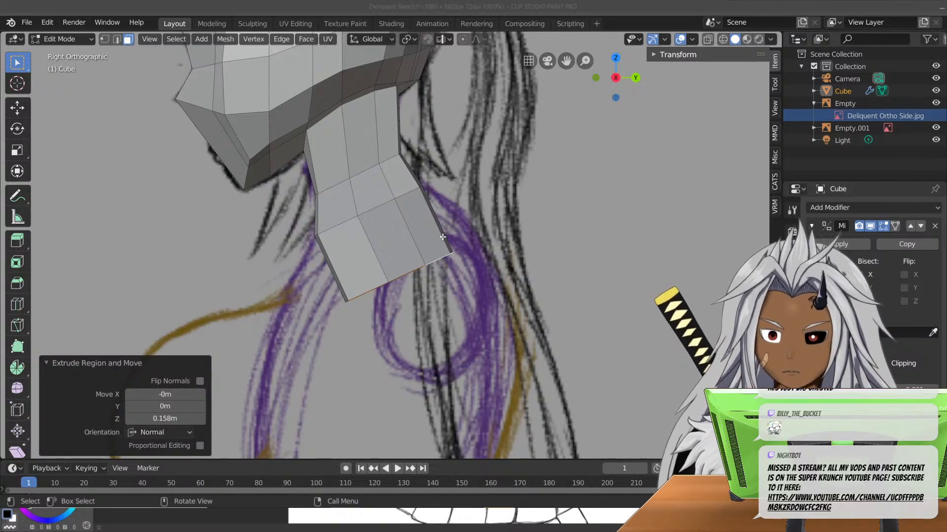
{"action": "key", "text": "s"}
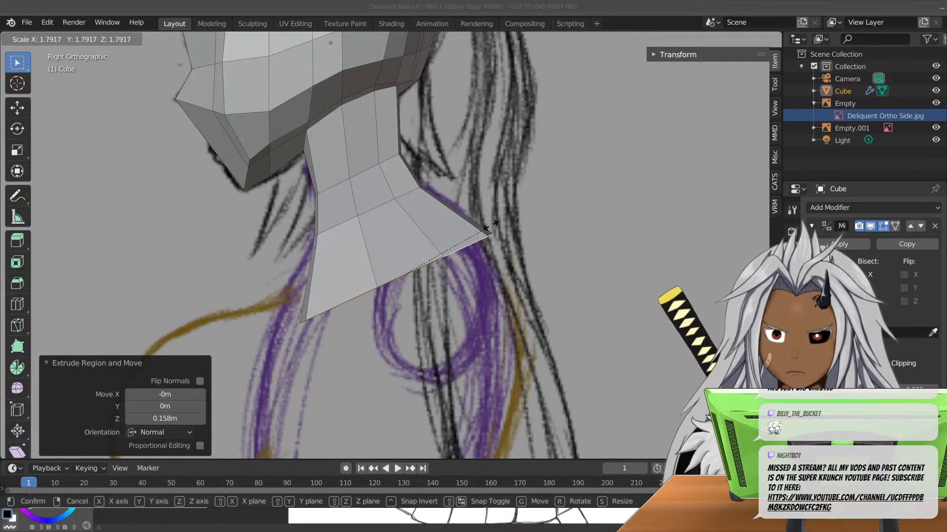
{"action": "left_click", "coordinate": [493, 222]}
{"action": "key", "text": "g"}
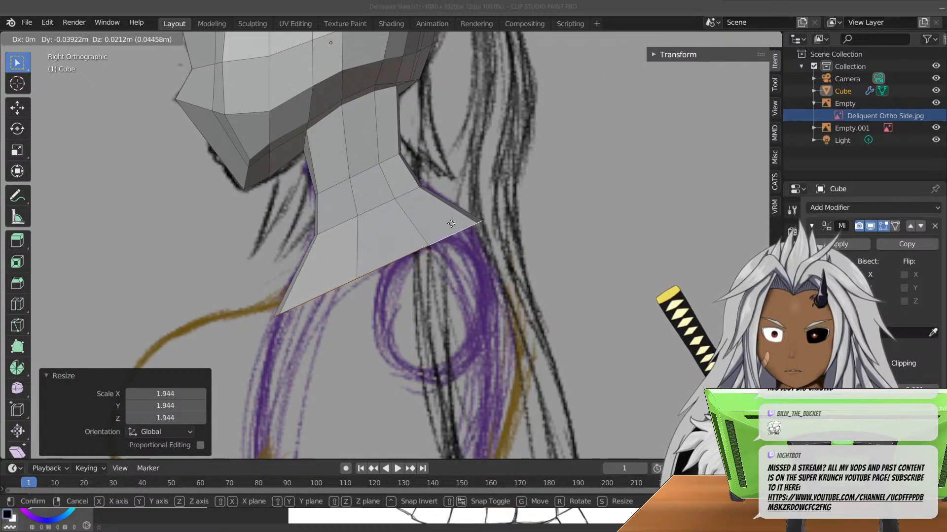
{"action": "left_click", "coordinate": [445, 218]}
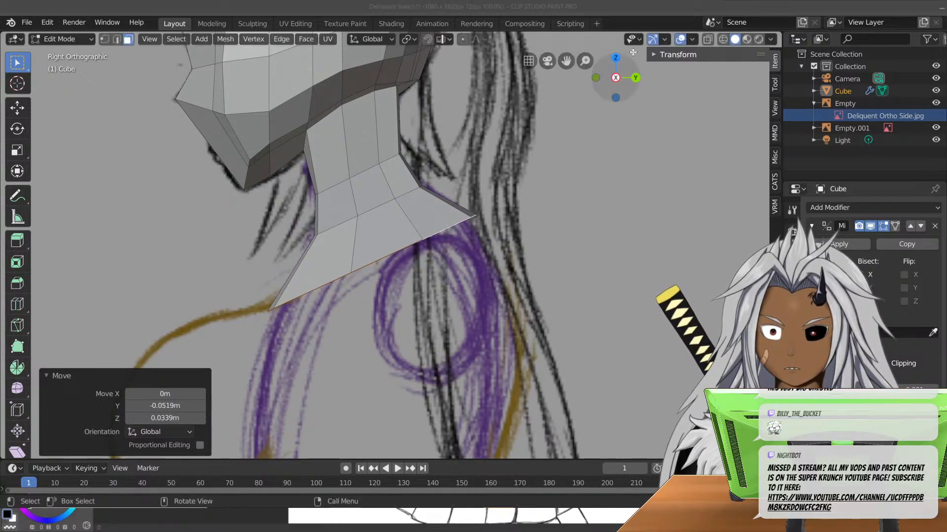
- Turn on X-ray and compare the widened shoulder section with the front and side reference drawings
{"action": "left_click", "coordinate": [708, 39]}
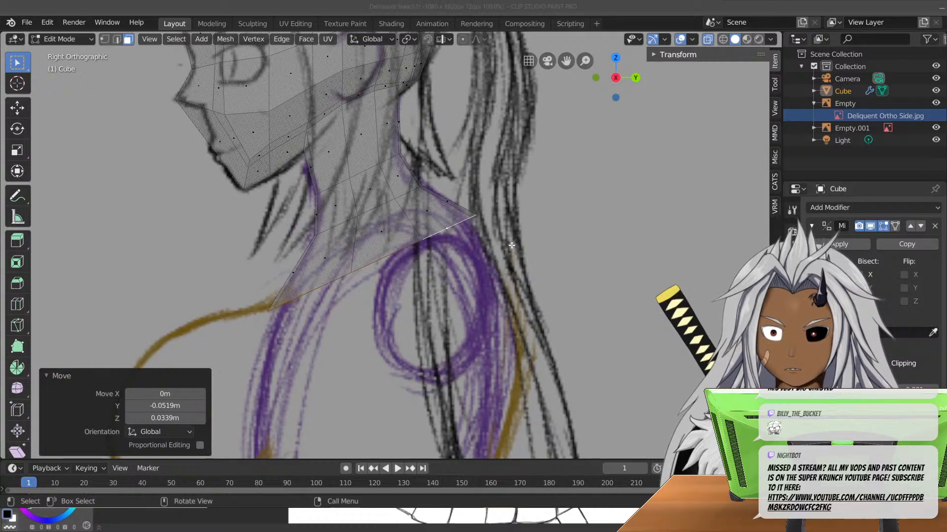
{"action": "middle_click_drag", "start_coordinate": [513, 248], "coordinate": [515, 251]}
{"action": "key", "text": "KP_1"}
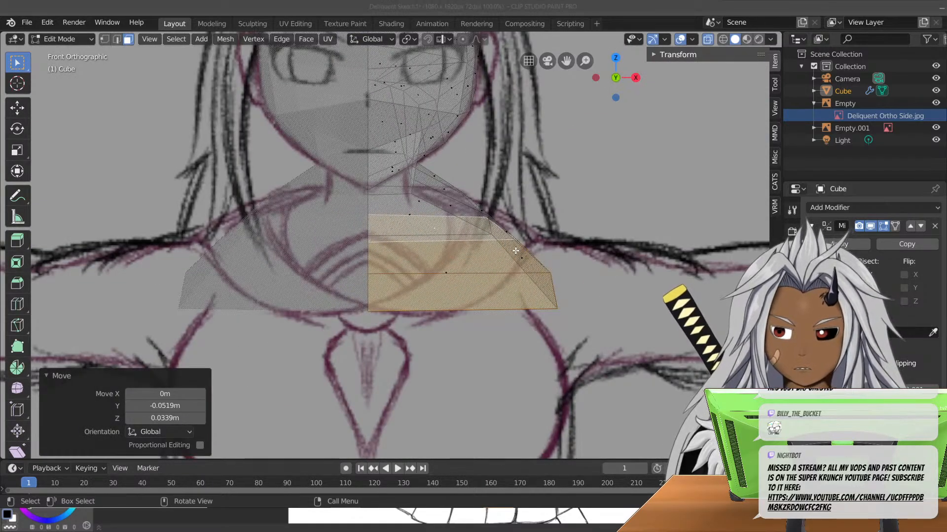
{"action": "mouse_move", "coordinate": [516, 248]}
{"action": "middle_mouse_down"}
{"action": "mouse_move", "coordinate": [508, 260]}
{"action": "mouse_move", "coordinate": [582, 250]}
{"action": "mouse_move", "coordinate": [573, 260]}
{"action": "middle_mouse_up"}
{"action": "key", "text": "KP_3"}
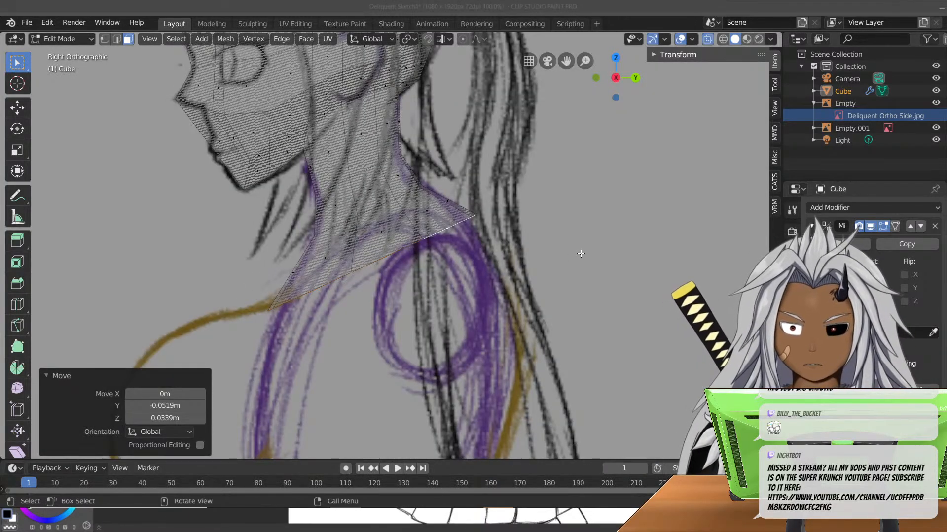
{"action": "key", "text": "KP_1"}
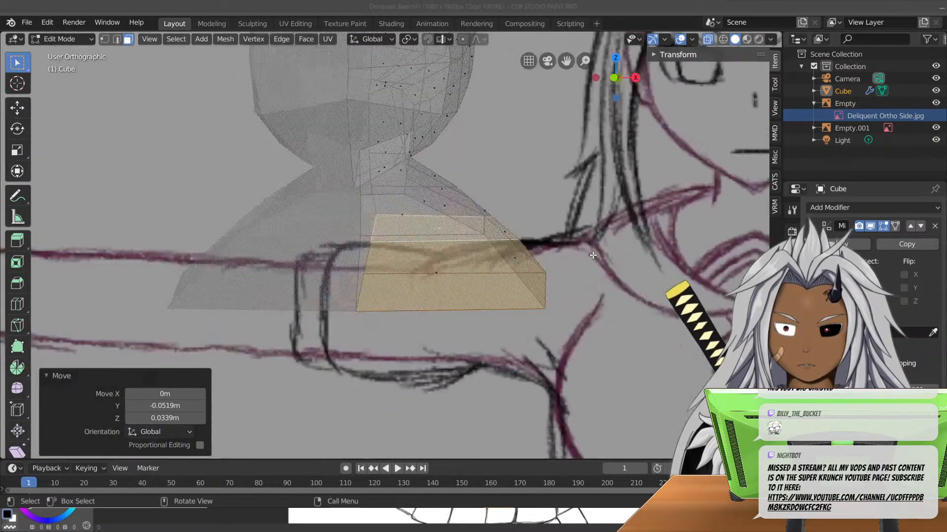
{"action": "scroll", "coordinate": [570, 280], "scroll_direction": "down", "scroll_amount": 4}
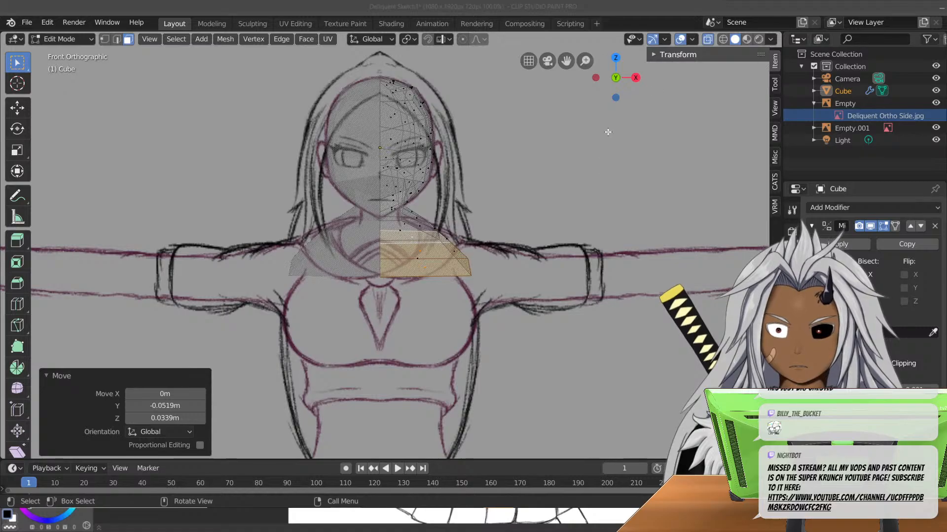
{"action": "scroll", "coordinate": [625, 119], "scroll_direction": "up", "scroll_amount": 4}
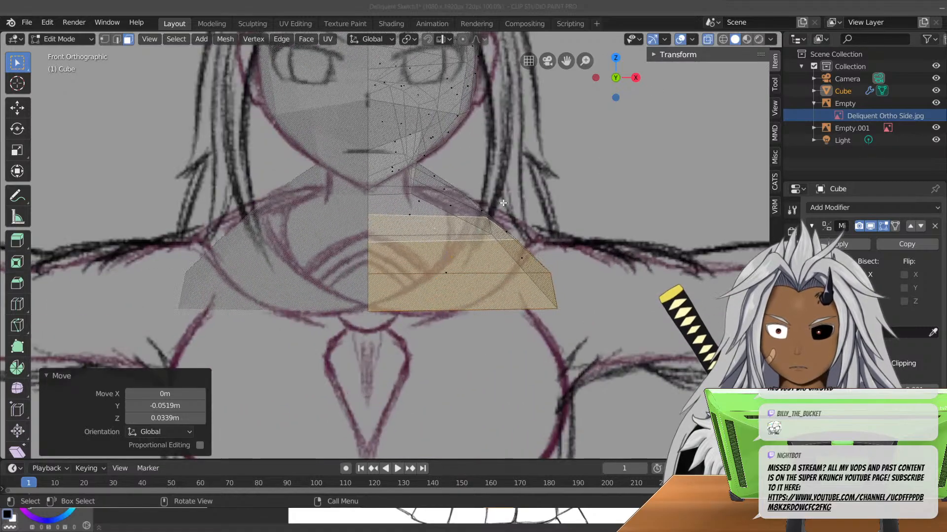
{"action": "left_click", "coordinate": [710, 38]}
{"action": "left_click", "coordinate": [710, 39]}
{"action": "left_click", "coordinate": [710, 39]}
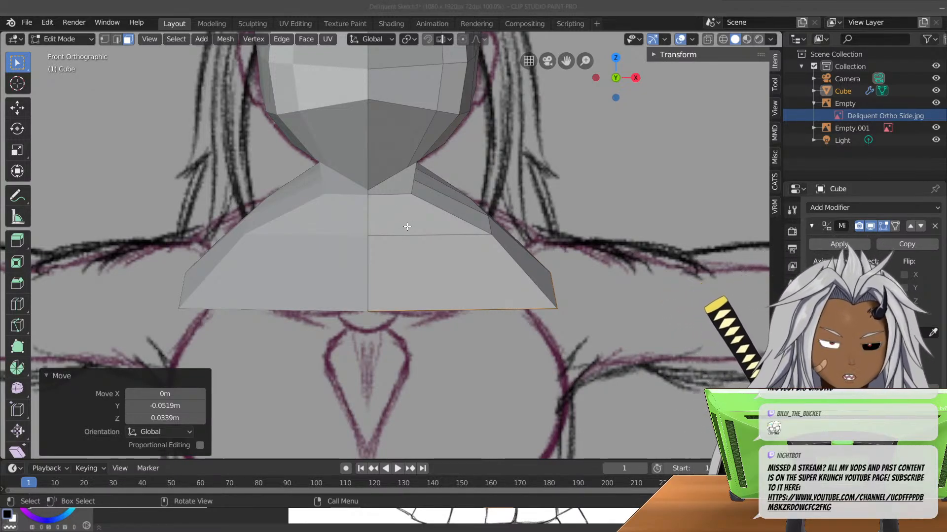
{"action": "left_click", "coordinate": [707, 39]}
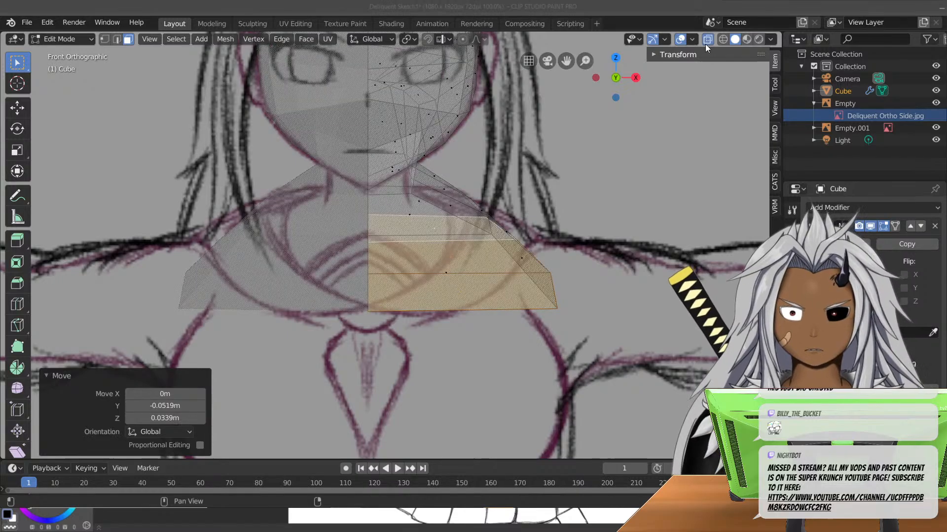
- Scale the selected underside faces by 0.825 along X to narrow the shoulder section in the front view
{"action": "middle_click_drag", "start_coordinate": [635, 263], "coordinate": [635, 155], "text": "shift"}
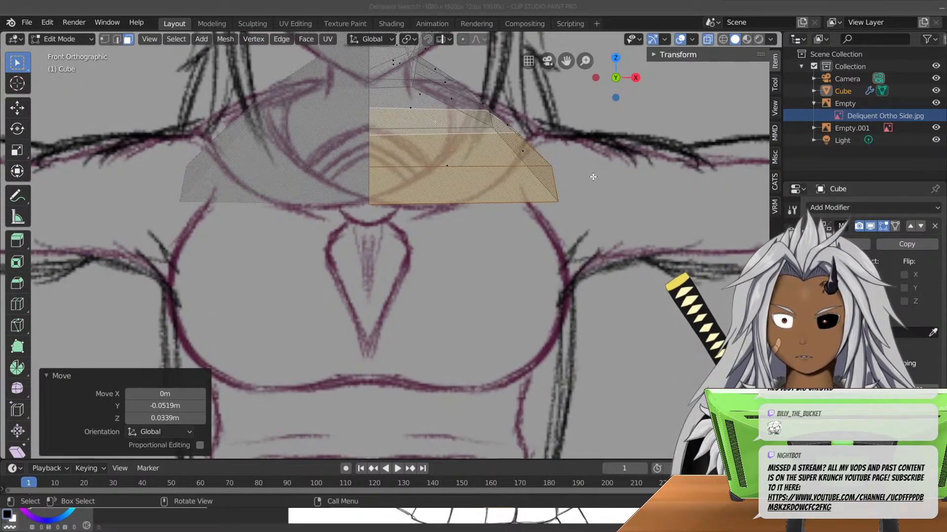
{"action": "key", "text": "s"}
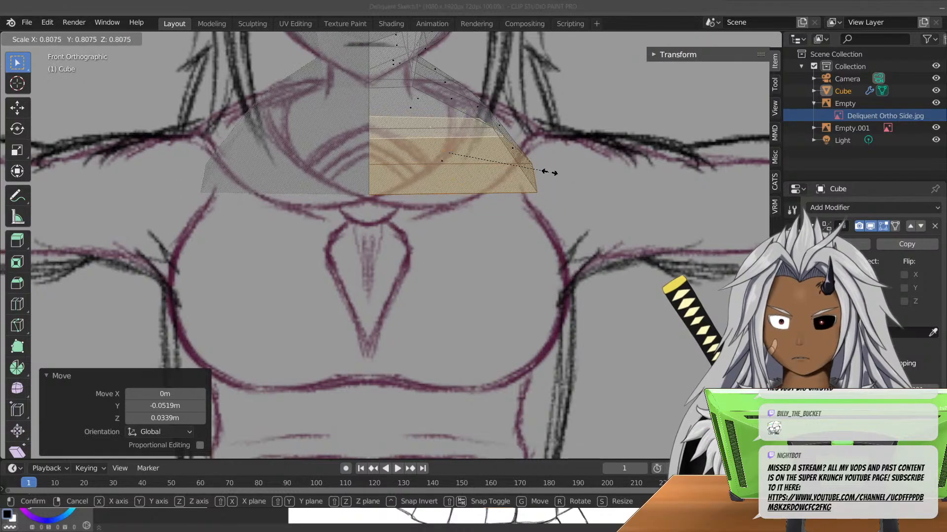
{"action": "right_click", "coordinate": [549, 172]}
{"action": "key", "text": "s"}
{"action": "key", "text": "x"}
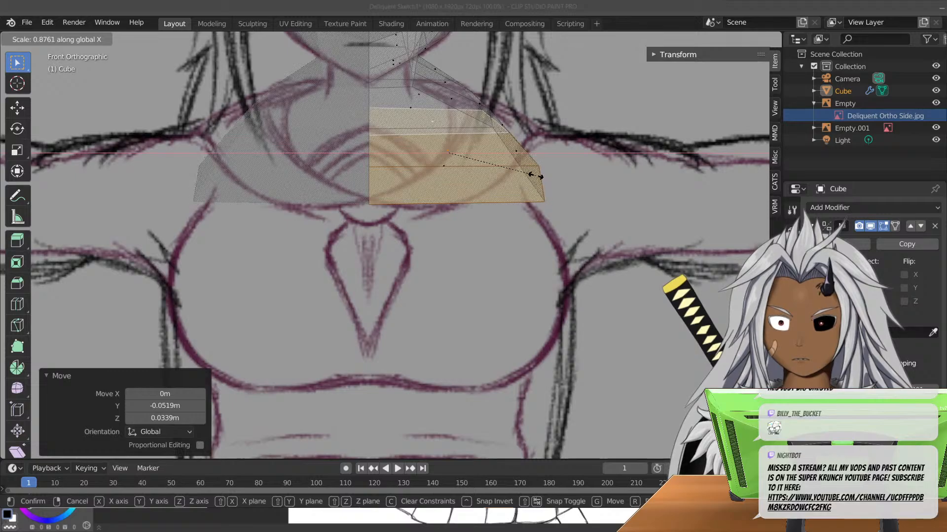
{"action": "left_click", "coordinate": [531, 176]}
- Switch to vertex mode, select the vertex loop above the bottom edge of the shoulder section and move it -0.0244 m along X
{"action": "middle_click_drag", "start_coordinate": [532, 176], "coordinate": [495, 206]}
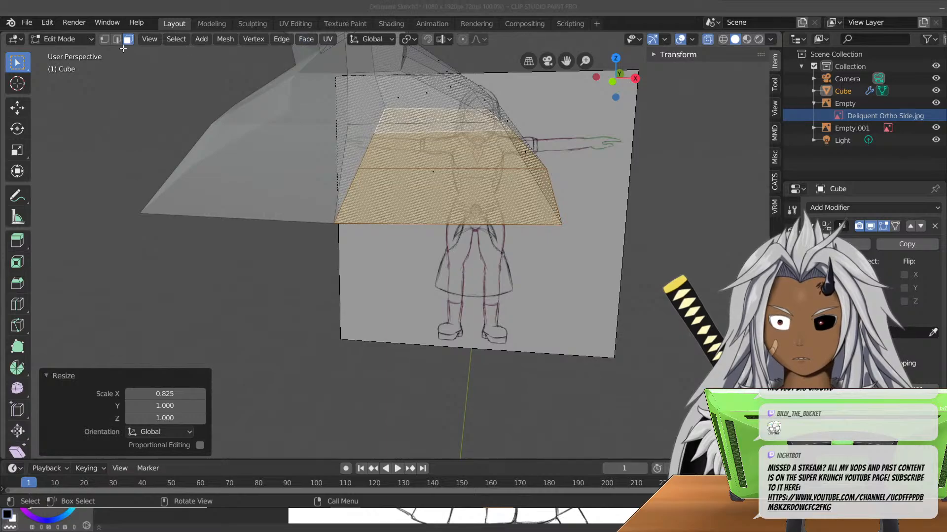
{"action": "left_click", "coordinate": [105, 42]}
{"action": "left_click", "coordinate": [354, 125]}
{"action": "middle_click_drag", "start_coordinate": [536, 145], "coordinate": [447, 143]}
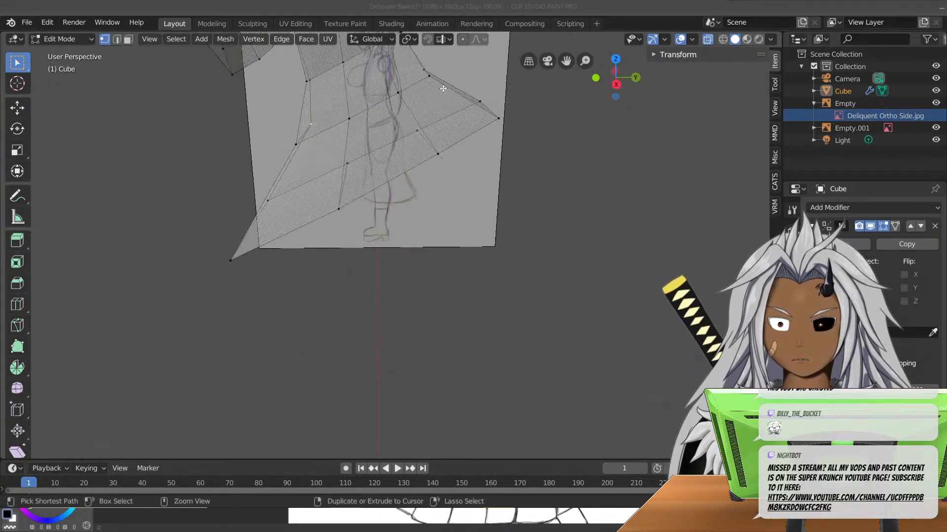
{"action": "left_click", "coordinate": [399, 94], "text": "ctrl+shift"}
{"action": "middle_click_drag", "start_coordinate": [420, 95], "coordinate": [452, 92]}
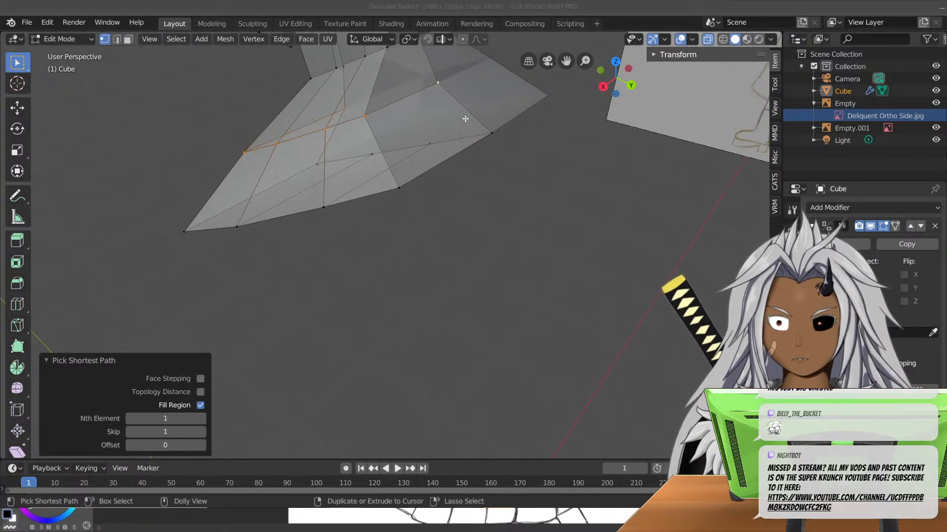
{"action": "key", "text": "KP_3"}
{"action": "key", "text": "KP_1"}
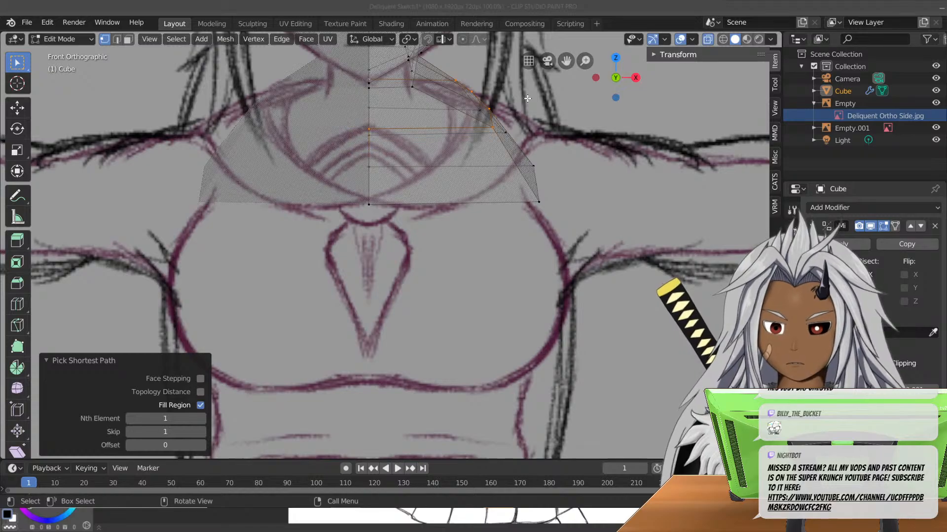
{"action": "key", "text": "g"}
{"action": "key", "text": "x"}
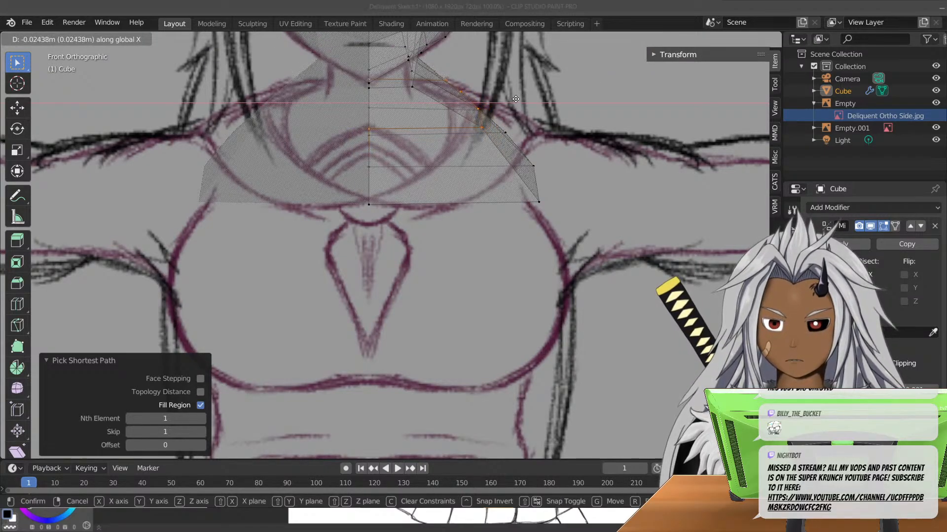
{"action": "left_click", "coordinate": [515, 99]}
- Lasso-select the bottom vertices of the shoulder section in the side view, rotate them 2.15° and scale them by 0.903
{"action": "middle_click_drag", "start_coordinate": [624, 198], "coordinate": [588, 197]}
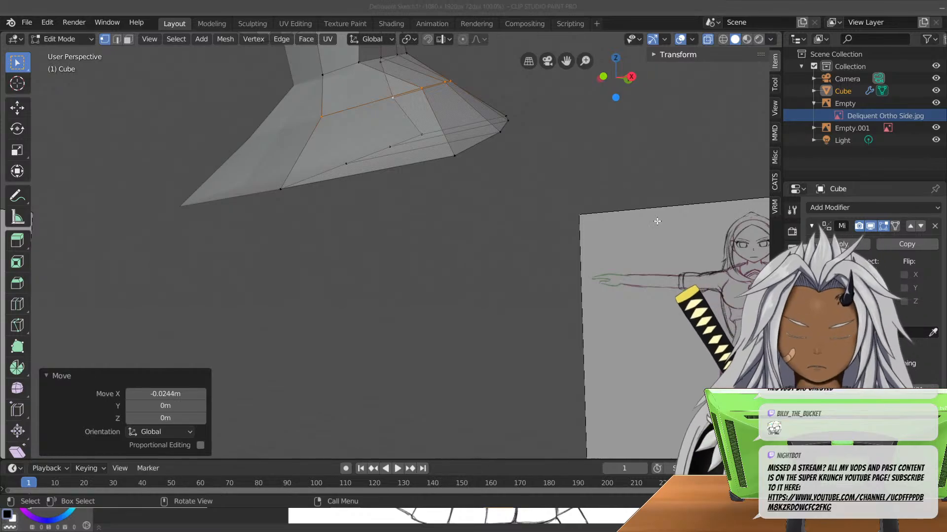
{"action": "middle_click_drag", "start_coordinate": [636, 180], "coordinate": [513, 149]}
{"action": "key", "text": "KP_3"}
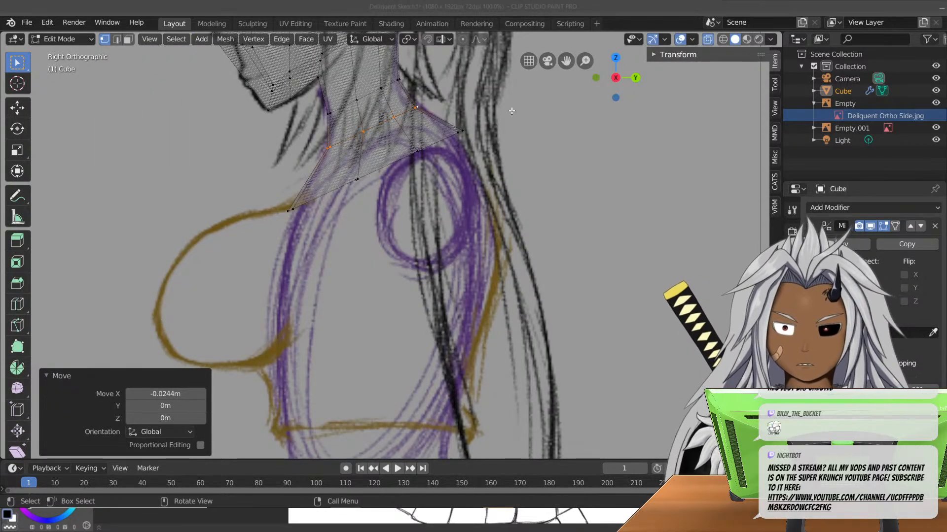
{"action": "scroll", "coordinate": [511, 110], "scroll_direction": "up", "scroll_amount": 1}
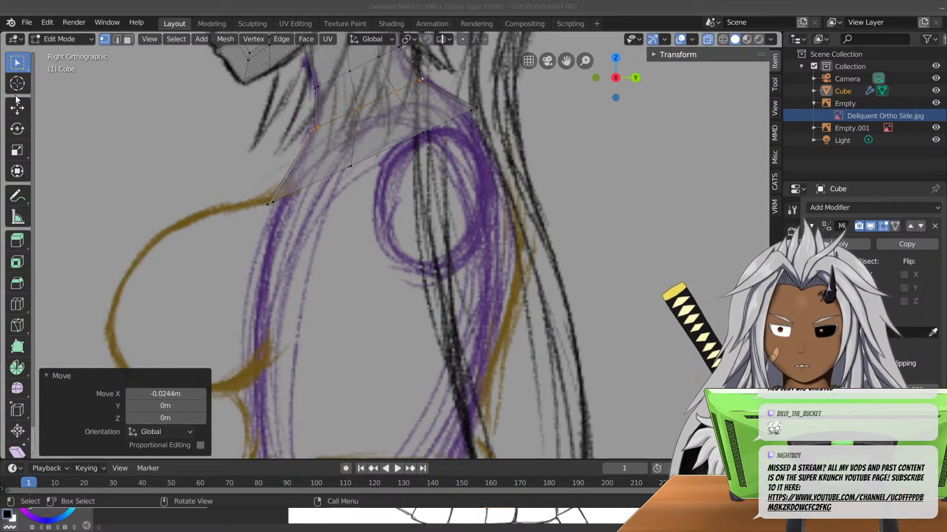
{"action": "left_click", "coordinate": [16, 68]}
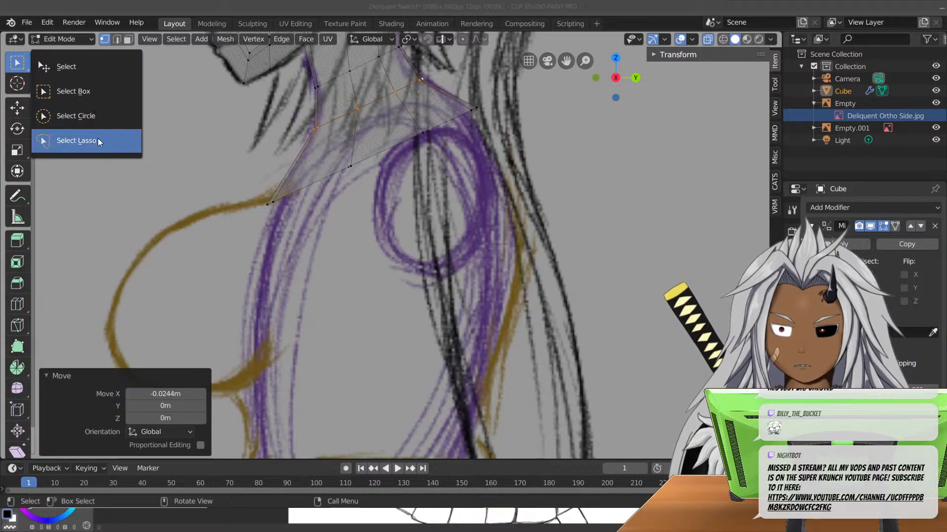
{"action": "left_click", "coordinate": [96, 140]}
{"action": "mouse_move", "coordinate": [433, 109]}
{"action": "left_mouse_down"}
{"action": "mouse_move", "coordinate": [326, 143]}
{"action": "mouse_move", "coordinate": [257, 197]}
{"action": "mouse_move", "coordinate": [394, 216]}
{"action": "mouse_move", "coordinate": [477, 180]}
{"action": "left_mouse_up"}
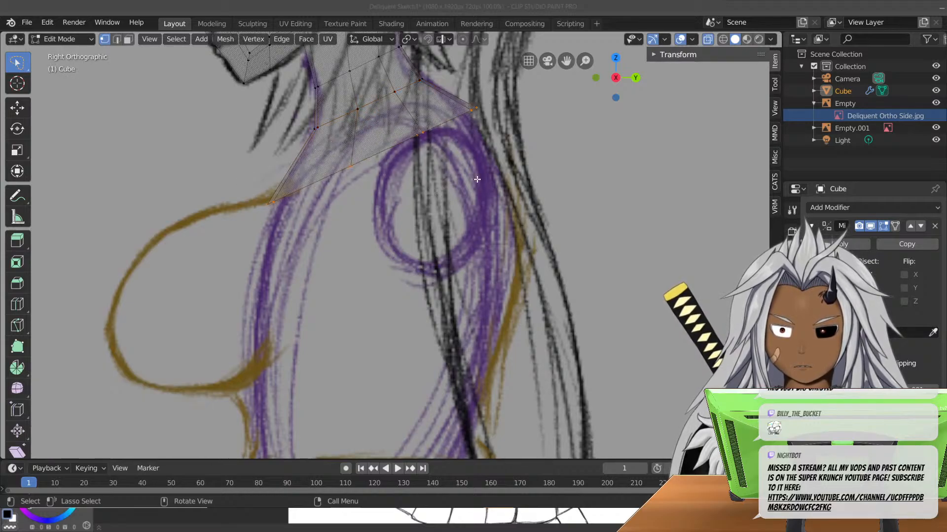
{"action": "key", "text": "r"}
{"action": "left_click", "coordinate": [510, 115]}
{"action": "key", "text": "s"}
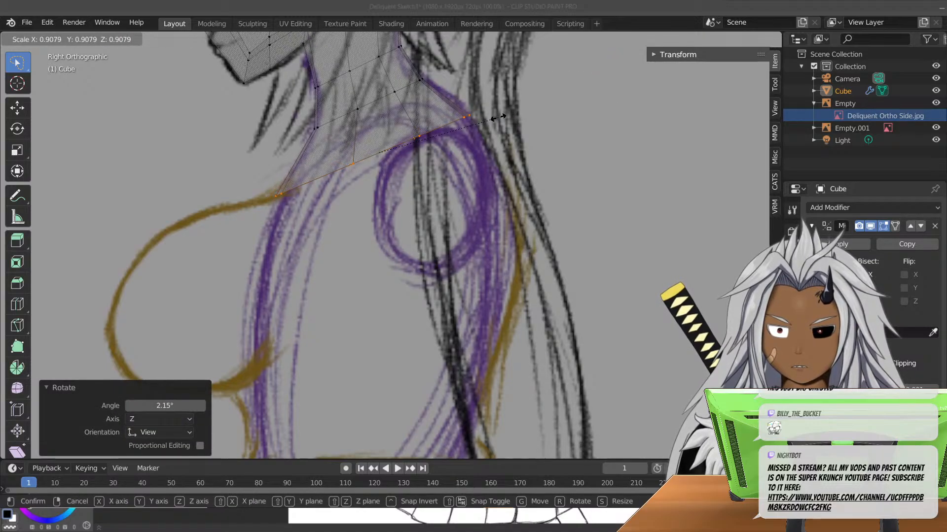
{"action": "left_click", "coordinate": [498, 118]}
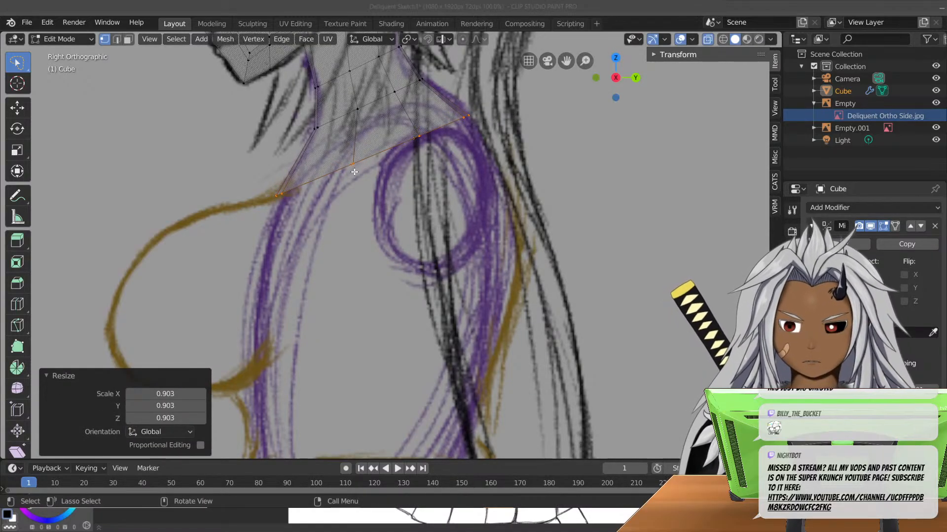
- Rotate the bottom vertices 4.47° in the side view and move them 0.0212 m in Y and 0.00212 m in Z
{"action": "key", "text": "KP_1"}
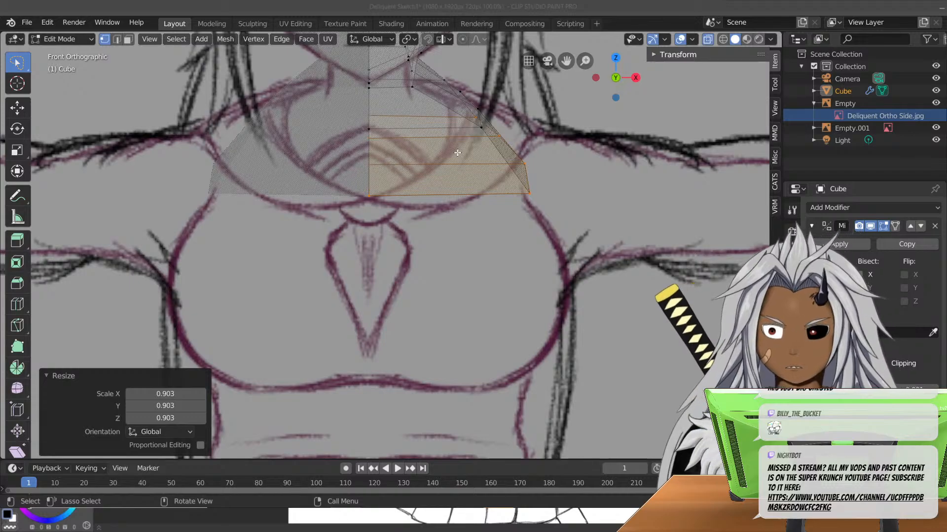
{"action": "key", "text": "KP_3"}
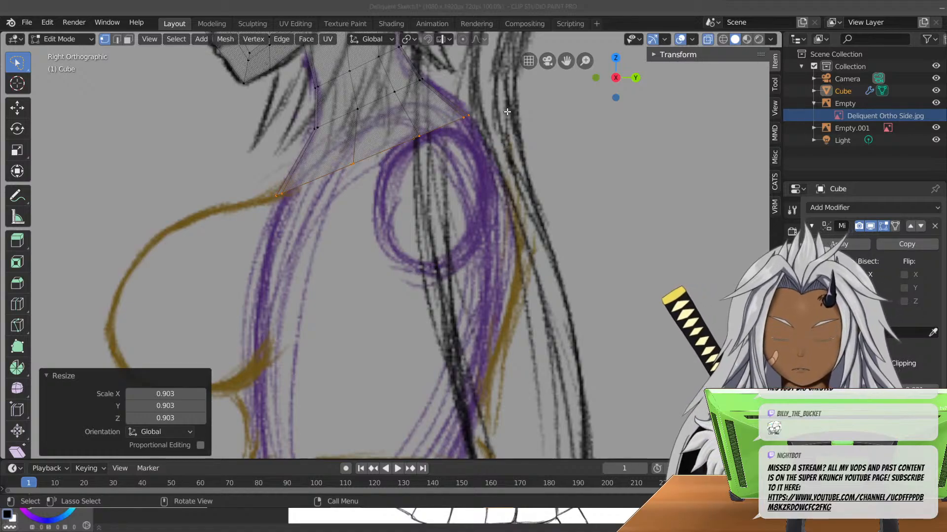
{"action": "key", "text": "r"}
{"action": "left_click", "coordinate": [509, 121]}
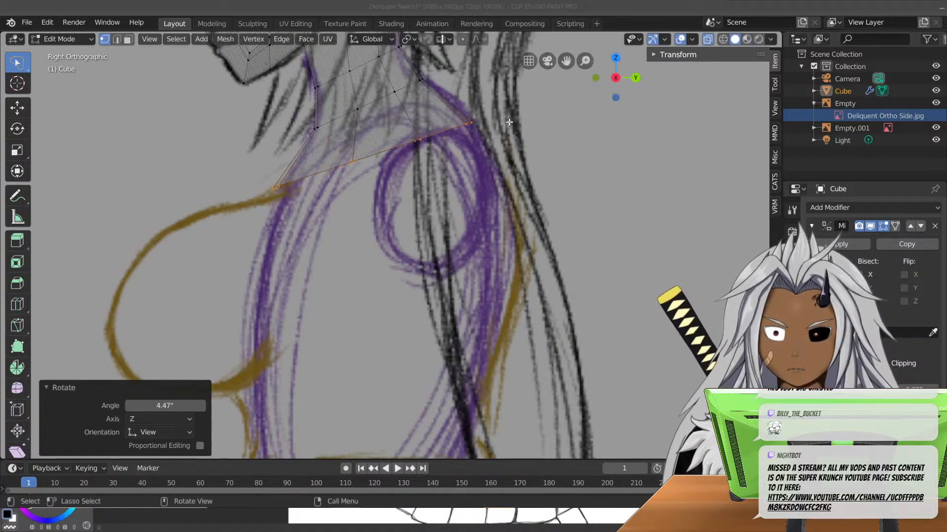
{"action": "key", "text": "g"}
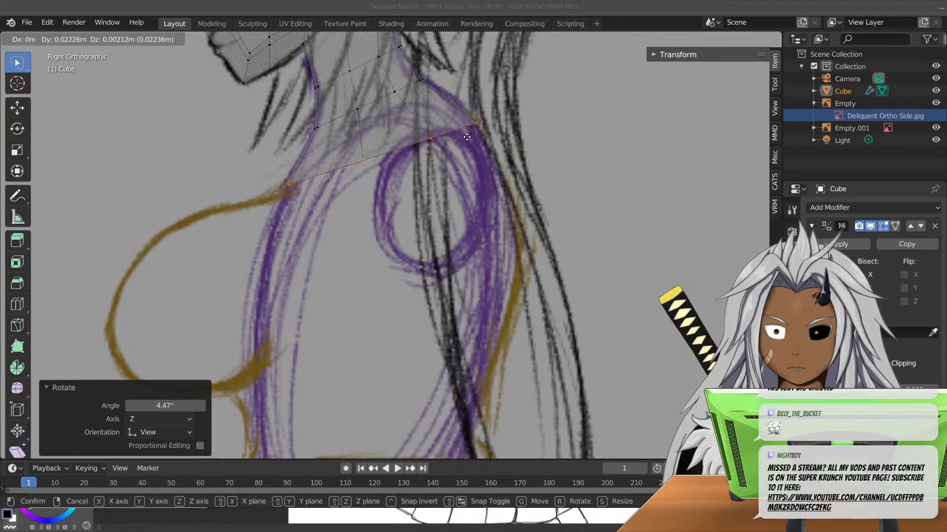
{"action": "left_click", "coordinate": [467, 137]}
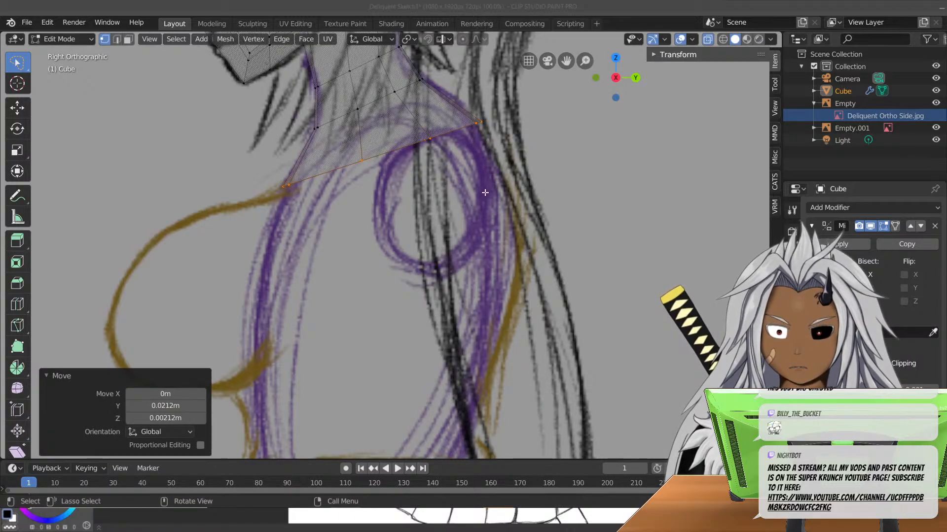
- Extrude the bottom vertices of the shoulder section 0.187 m downward and rotate them to nearly horizontal in the side view
{"action": "key", "text": "e"}
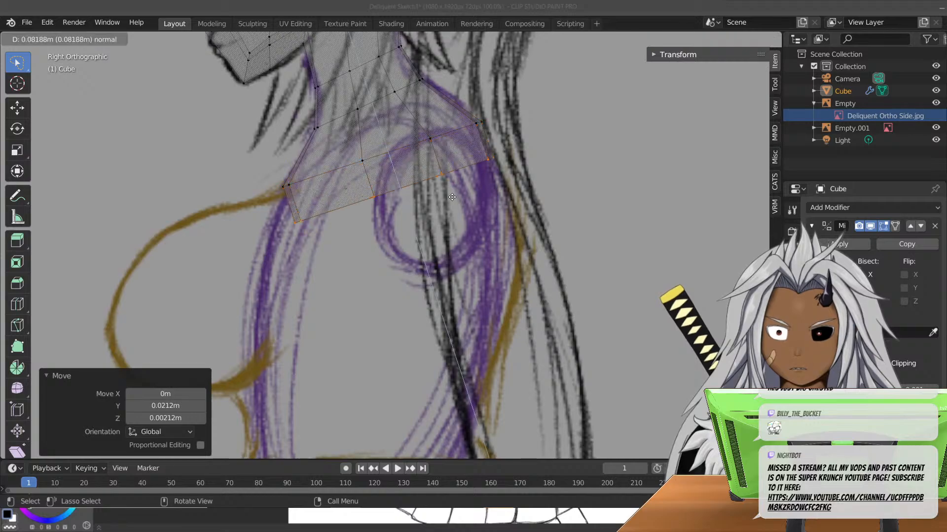
{"action": "left_click", "coordinate": [455, 242]}
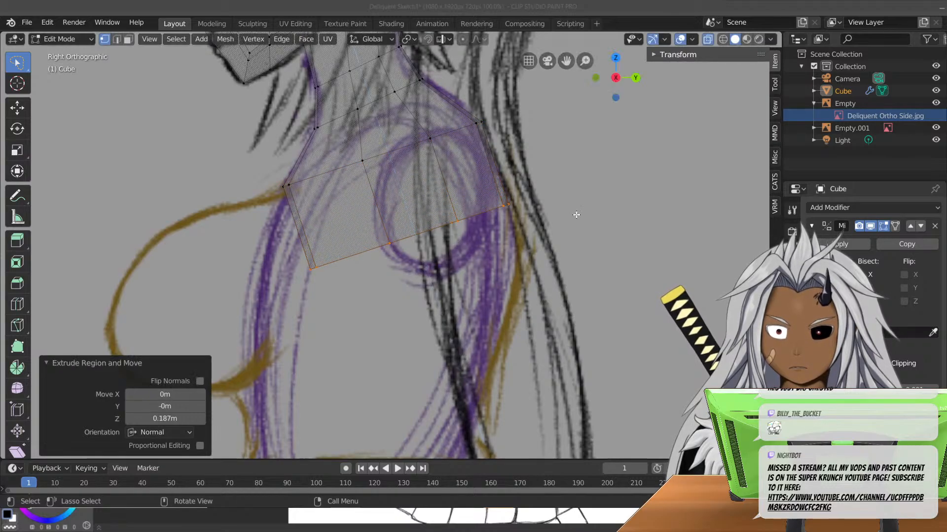
{"action": "key", "text": "r"}
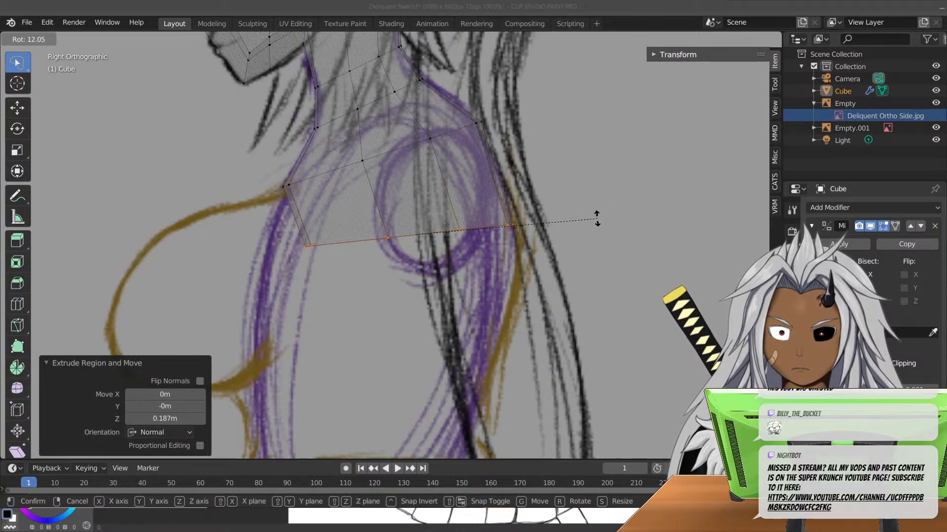
{"action": "left_click", "coordinate": [590, 233]}
- Move the extruded bottom vertices -0.0848 m along Y and scale them by 1.215 along Y
{"action": "key", "text": "g"}
{"action": "key", "text": "y"}
{"action": "left_click", "coordinate": [551, 240]}
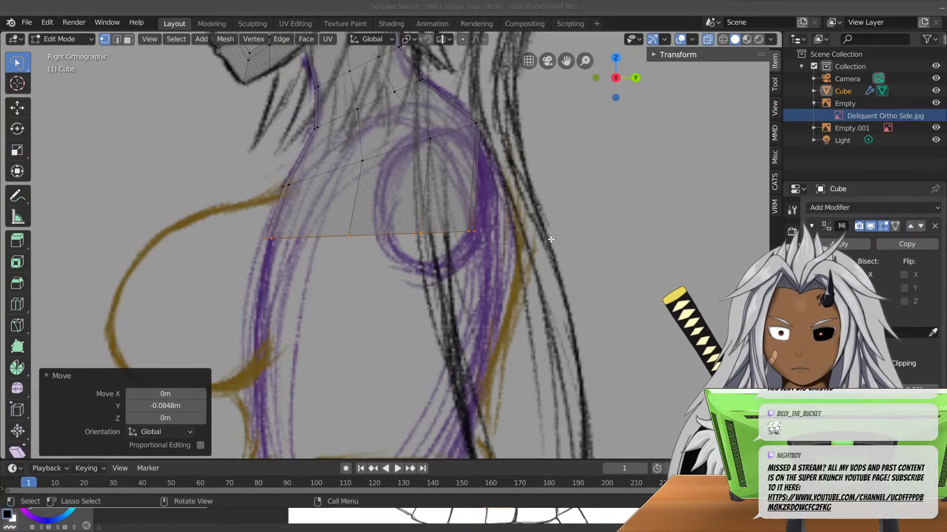
{"action": "key", "text": "s"}
{"action": "key", "text": "y"}
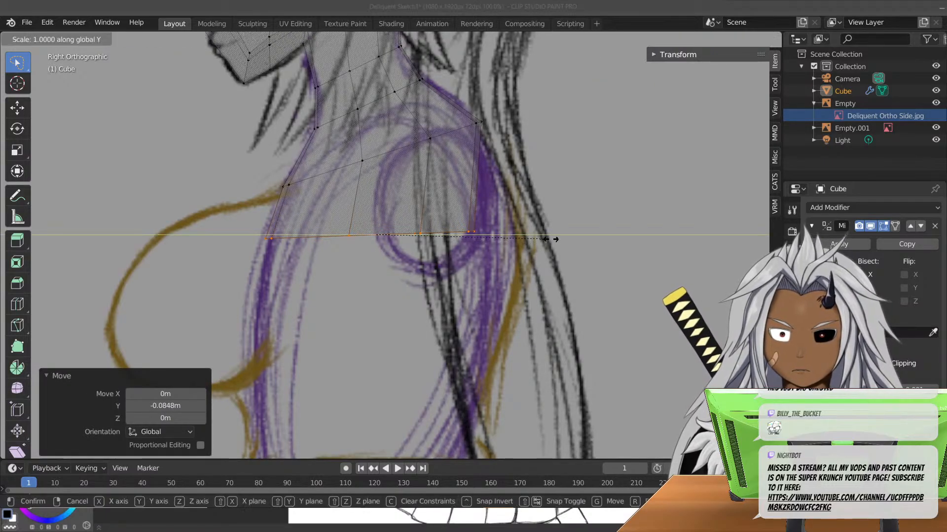
{"action": "left_click", "coordinate": [588, 227]}
- Shift the bottom vertices 0.0339 m along Y and scale them by 0.963 along Y to fit the side drawing
{"action": "key", "text": "g"}
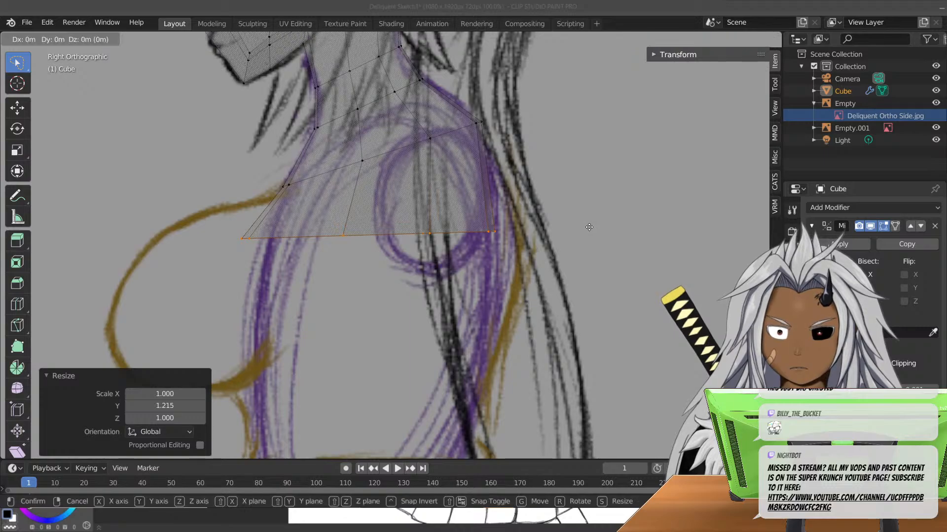
{"action": "key", "text": "y"}
{"action": "left_click", "coordinate": [605, 231]}
{"action": "key", "text": "s"}
{"action": "key", "text": "y"}
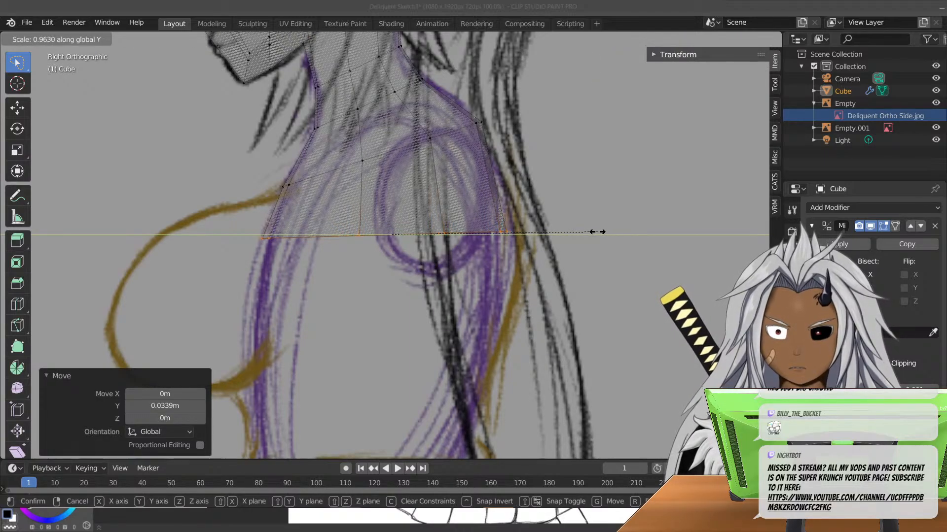
{"action": "left_click", "coordinate": [597, 231]}
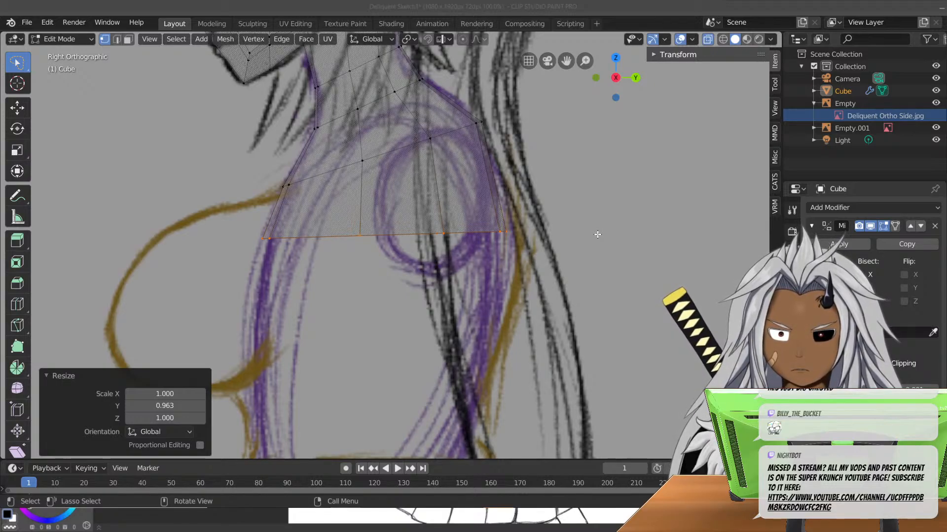
- Lower the bottom vertices of the chest section by -0.102 m along local Z
{"action": "key", "text": "g"}
{"action": "key", "text": "z"}
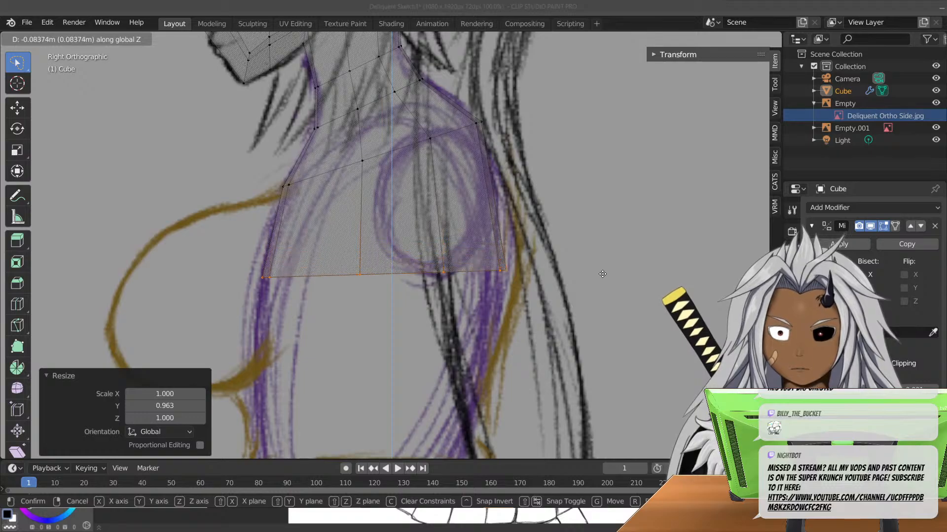
{"action": "key", "text": "z"}
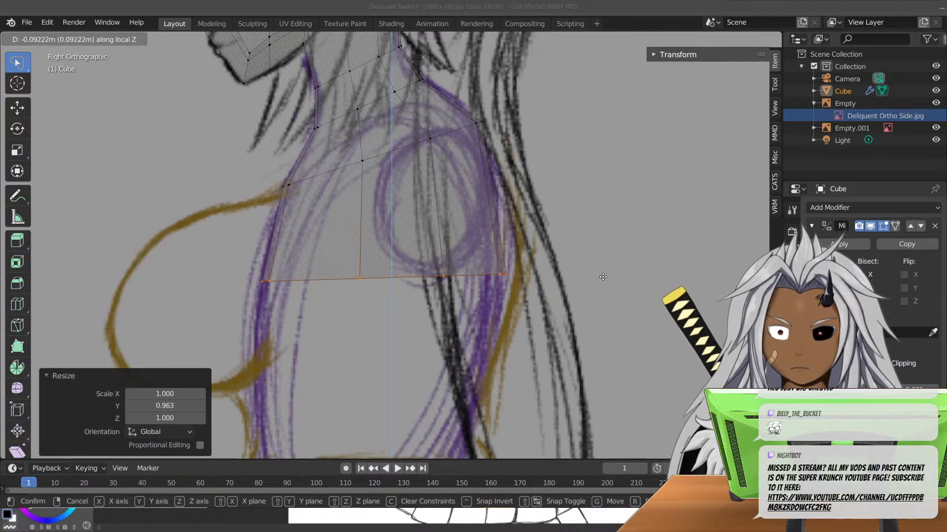
{"action": "left_click", "coordinate": [602, 276]}
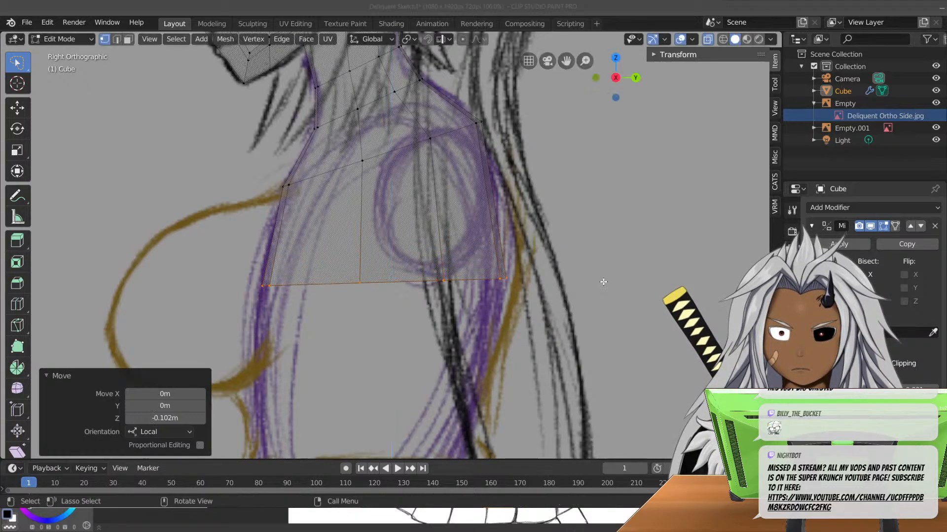
- Check the extruded chest section against the front reference drawing and from an angled view
{"action": "middle_click_drag", "start_coordinate": [401, 218], "coordinate": [507, 221]}
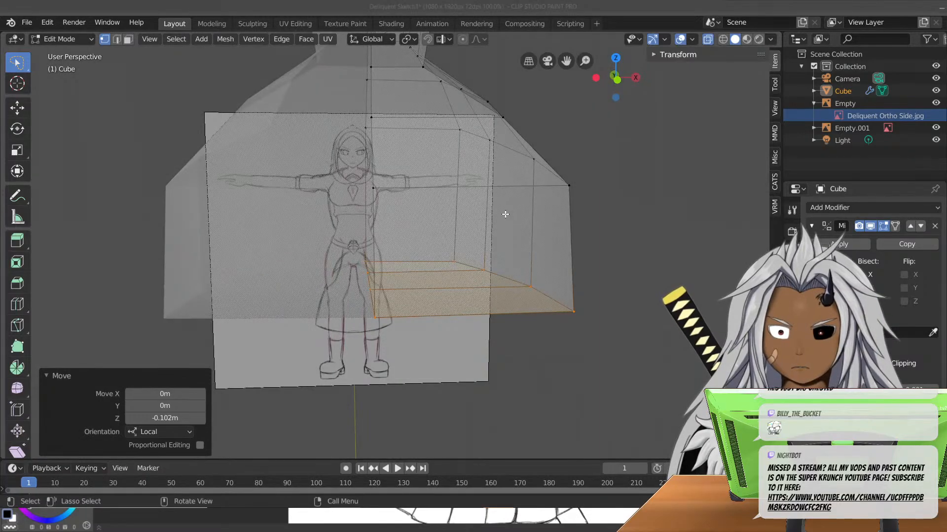
{"action": "key", "text": "KP_3"}
{"action": "key", "text": "KP_1"}
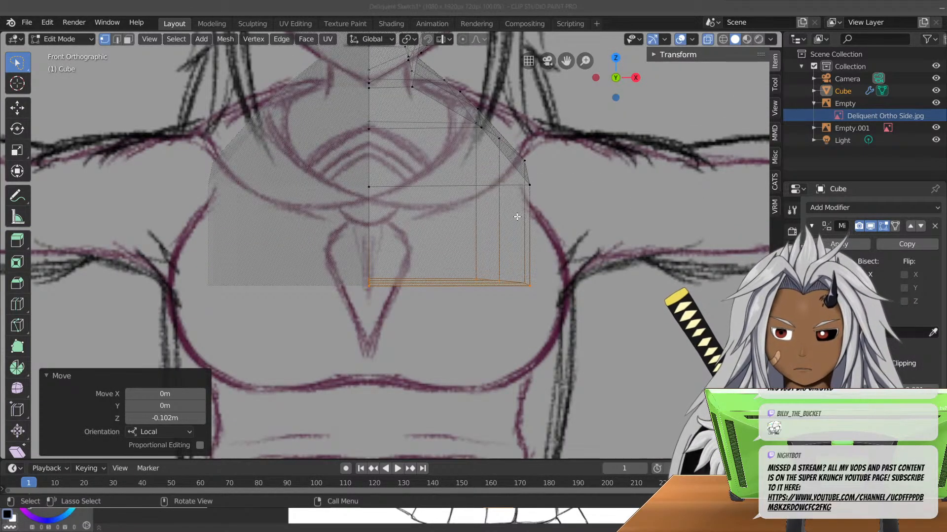
{"action": "scroll", "coordinate": [517, 217], "scroll_direction": "down", "scroll_amount": 4}
{"action": "scroll", "coordinate": [520, 219], "scroll_direction": "up", "scroll_amount": 2}
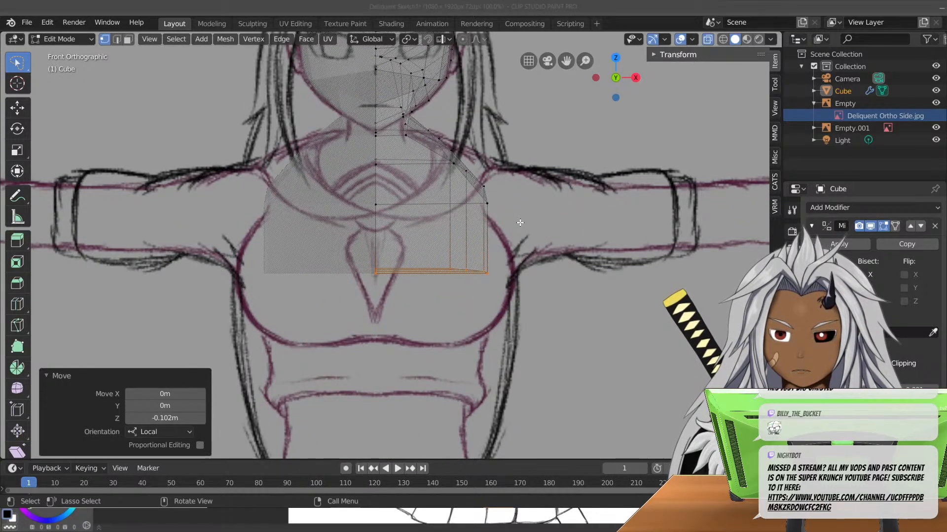
{"action": "middle_click_drag", "start_coordinate": [520, 220], "coordinate": [483, 171], "text": "shift"}
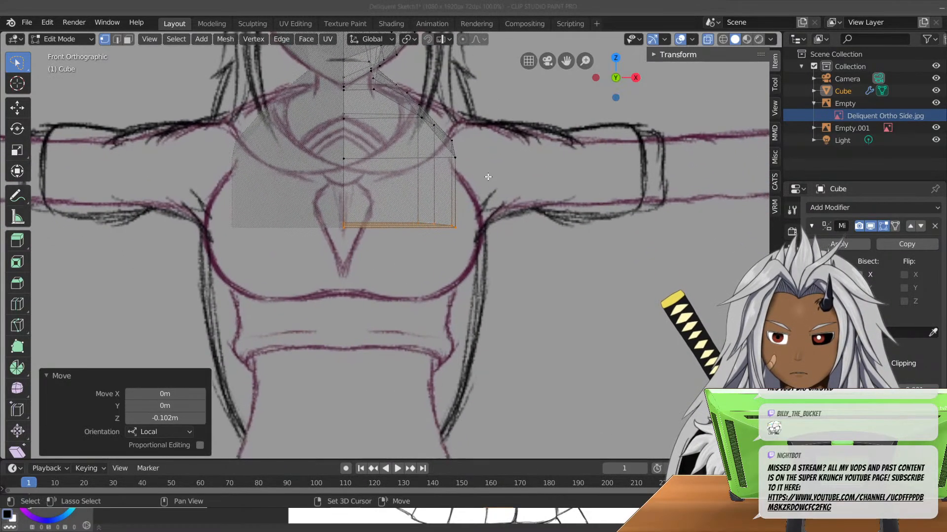
{"action": "mouse_move", "coordinate": [496, 129]}
{"action": "middle_mouse_down"}
{"action": "mouse_move", "coordinate": [408, 144]}
{"action": "mouse_move", "coordinate": [482, 145]}
{"action": "mouse_move", "coordinate": [492, 143]}
{"action": "mouse_move", "coordinate": [444, 143]}
{"action": "mouse_move", "coordinate": [495, 130]}
{"action": "middle_mouse_up"}
{"action": "key", "text": "KP_3"}
{"action": "key", "text": "KP_1"}
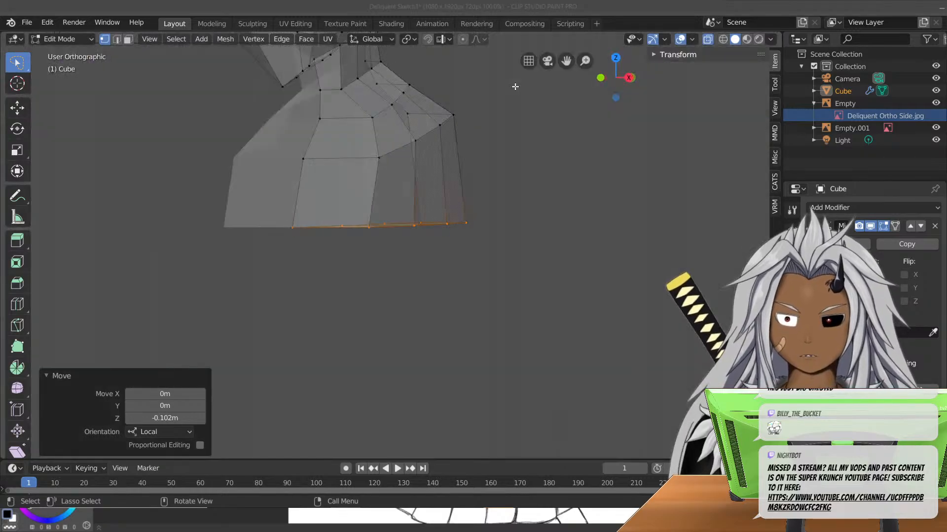
- Turn off X-ray, select the side and back vertices around the base of the neck and move them 0.0424 m along X
{"action": "left_click", "coordinate": [711, 42]}
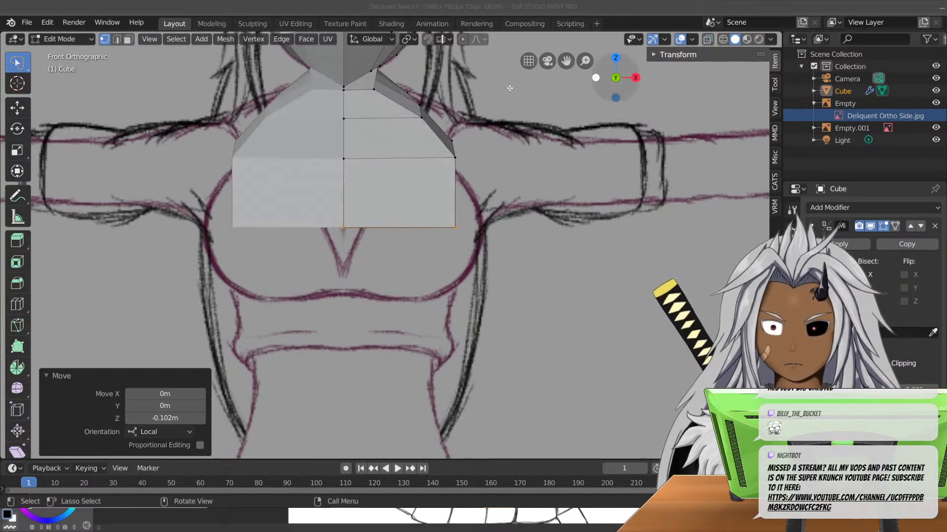
{"action": "middle_click_drag", "start_coordinate": [392, 90], "coordinate": [351, 92]}
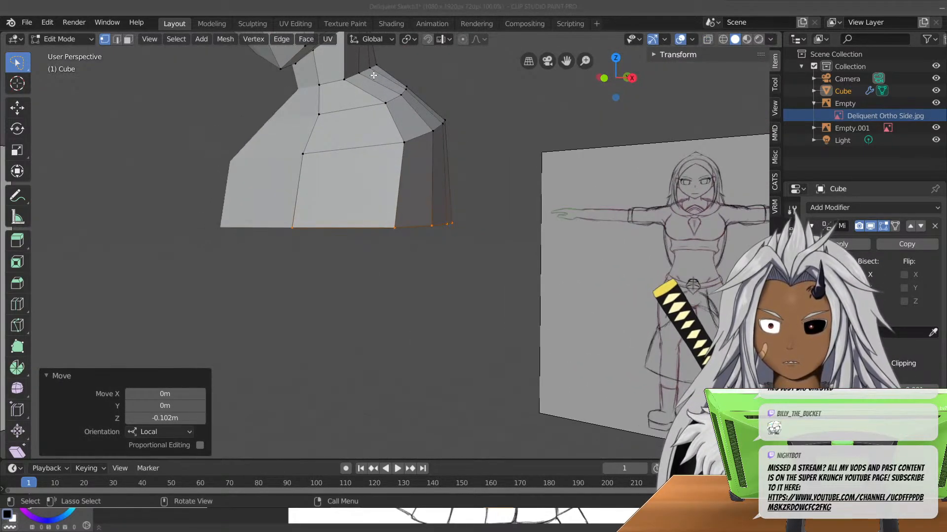
{"action": "scroll", "coordinate": [335, 170], "scroll_direction": "up", "scroll_amount": 4}
{"action": "middle_click_drag", "start_coordinate": [336, 163], "coordinate": [364, 193], "text": "shift"}
{"action": "left_click", "coordinate": [355, 195]}
{"action": "middle_click_drag", "start_coordinate": [444, 163], "coordinate": [199, 233], "text": "shift"}
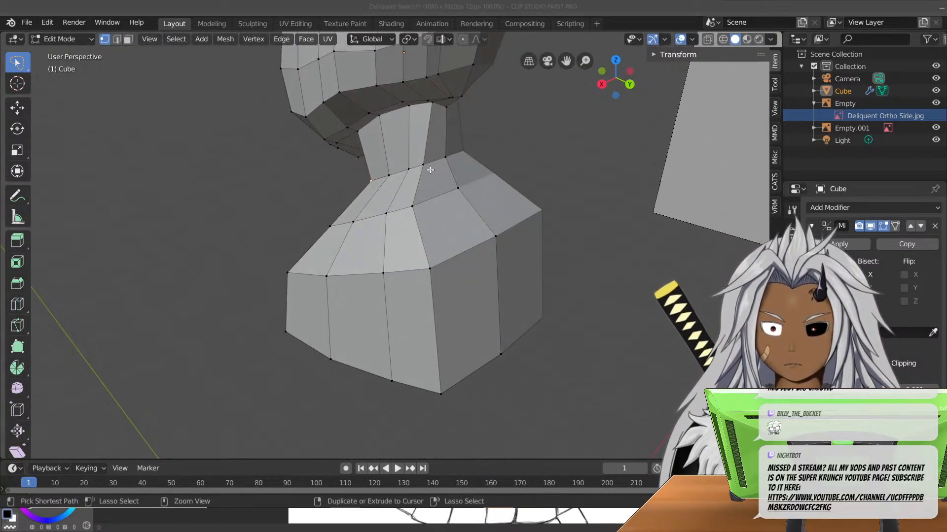
{"action": "left_click", "coordinate": [423, 164], "text": "ctrl"}
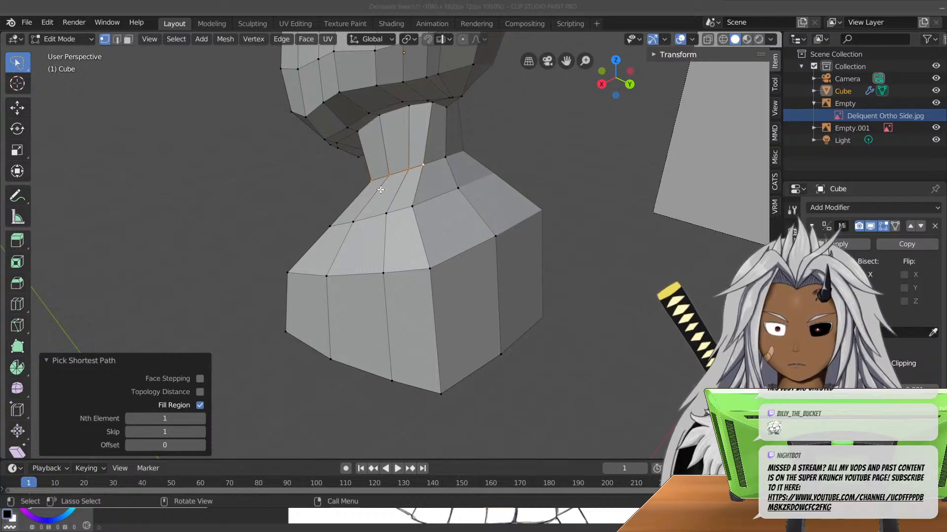
{"action": "key", "text": "KP_3"}
{"action": "key", "text": "KP_1"}
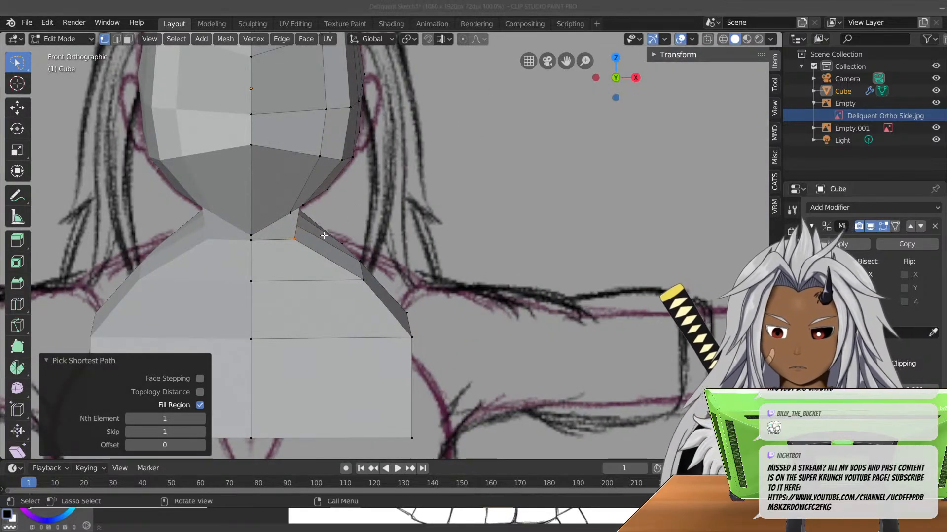
{"action": "key", "text": "g"}
{"action": "key", "text": "x"}
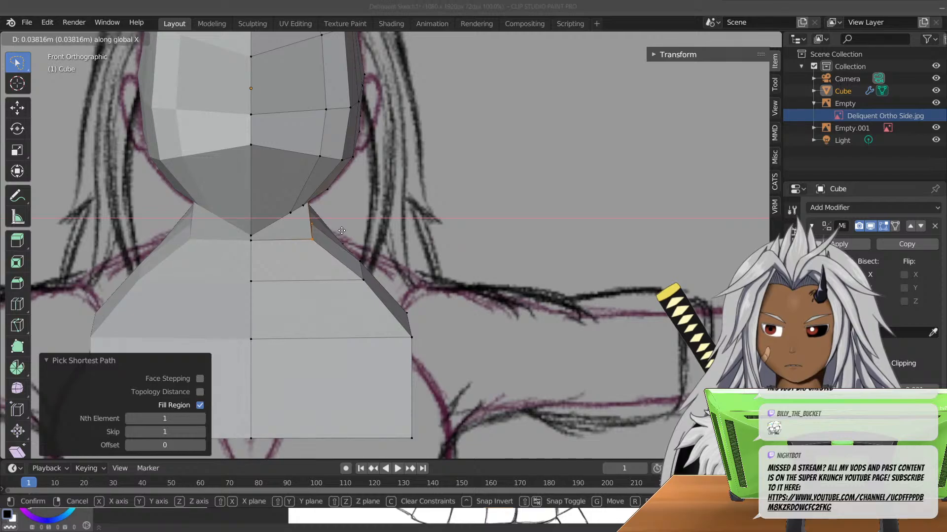
{"action": "left_click", "coordinate": [342, 230]}
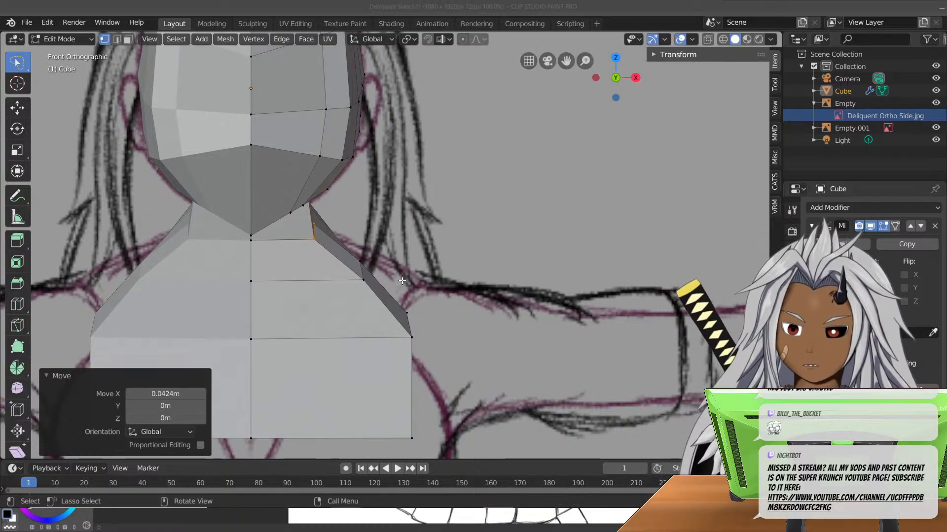
- Select the vertex loop just below the neck base and move it 0.0201 m along Z and 0.0148 m along X in the front view
{"action": "left_click", "coordinate": [260, 284]}
{"action": "middle_click_drag", "start_coordinate": [261, 284], "coordinate": [374, 268]}
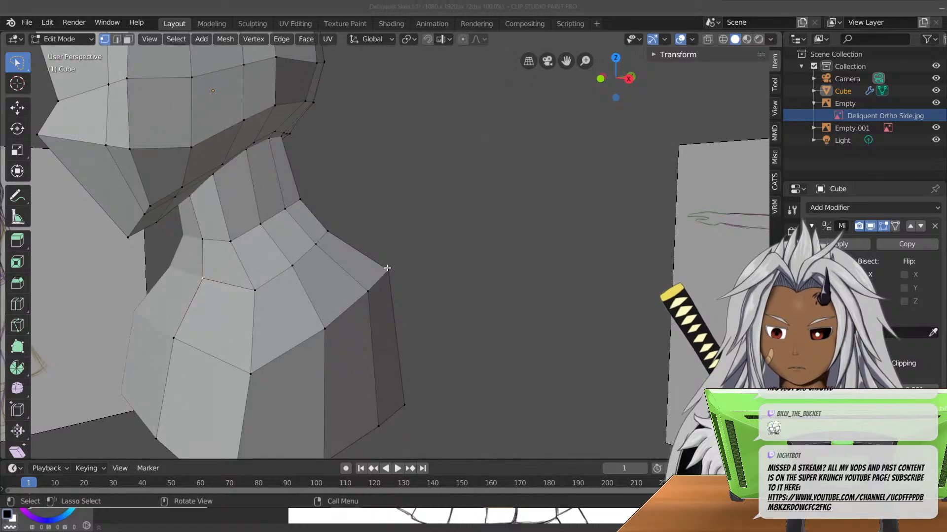
{"action": "left_click", "coordinate": [314, 243], "text": "ctrl"}
{"action": "middle_click_drag", "start_coordinate": [350, 243], "coordinate": [510, 206]}
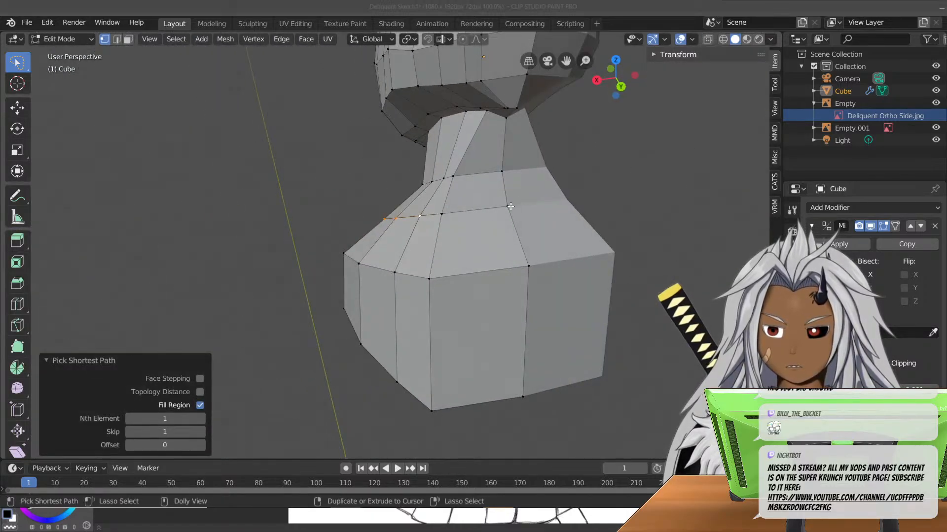
{"action": "key", "text": "KP_1"}
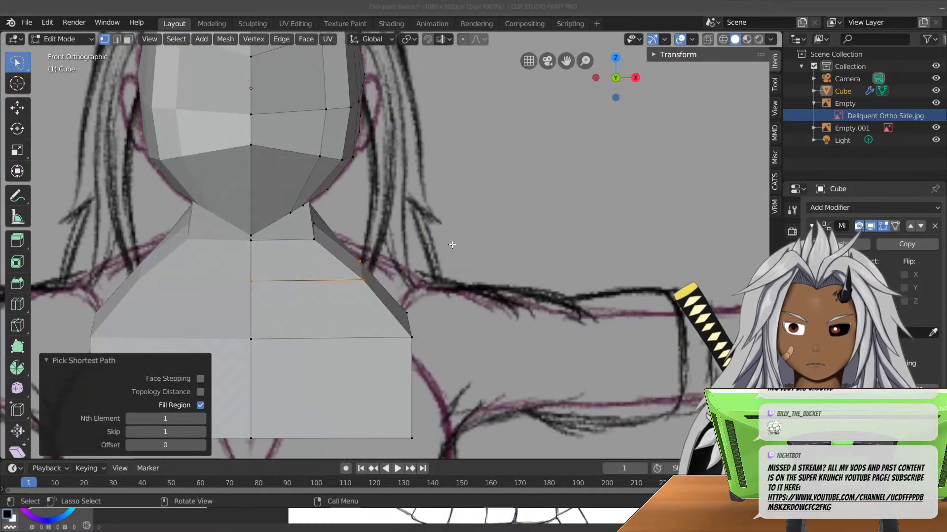
{"action": "key", "text": "g"}
{"action": "key", "text": "z"}
{"action": "left_click", "coordinate": [397, 267]}
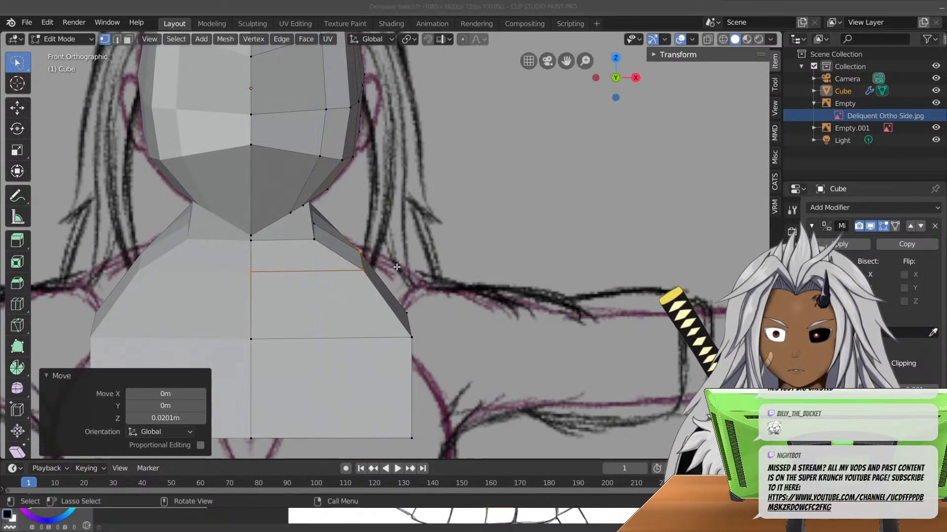
{"action": "key", "text": "g"}
{"action": "key", "text": "x"}
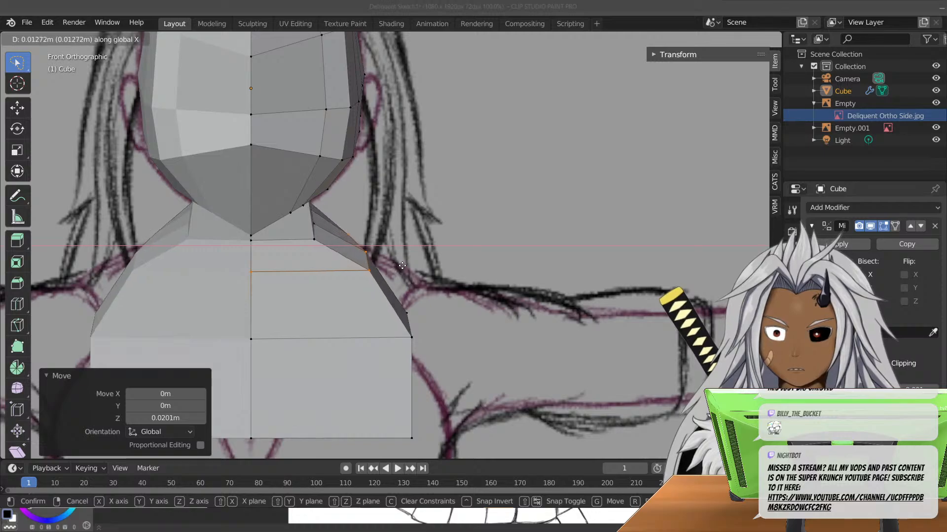
{"action": "left_click", "coordinate": [404, 266]}
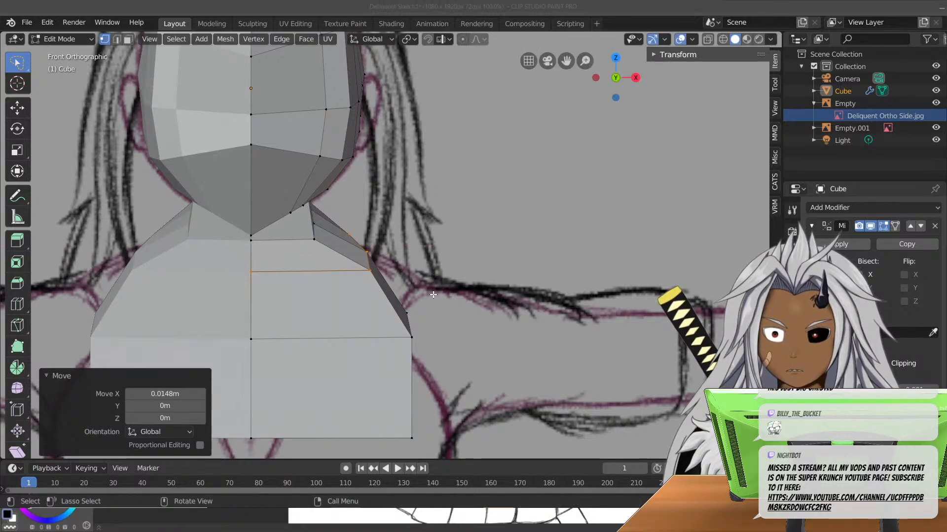
- Select the vertex loop along the top of the chest section and raise it 0.0721 m along Z to the shoulder line
{"action": "mouse_move", "coordinate": [505, 321]}
{"action": "middle_mouse_down"}
{"action": "mouse_move", "coordinate": [369, 323]}
{"action": "mouse_move", "coordinate": [364, 312]}
{"action": "mouse_move", "coordinate": [433, 270]}
{"action": "mouse_move", "coordinate": [389, 288]}
{"action": "middle_mouse_up"}
{"action": "left_click", "coordinate": [372, 286], "text": "ctrl"}
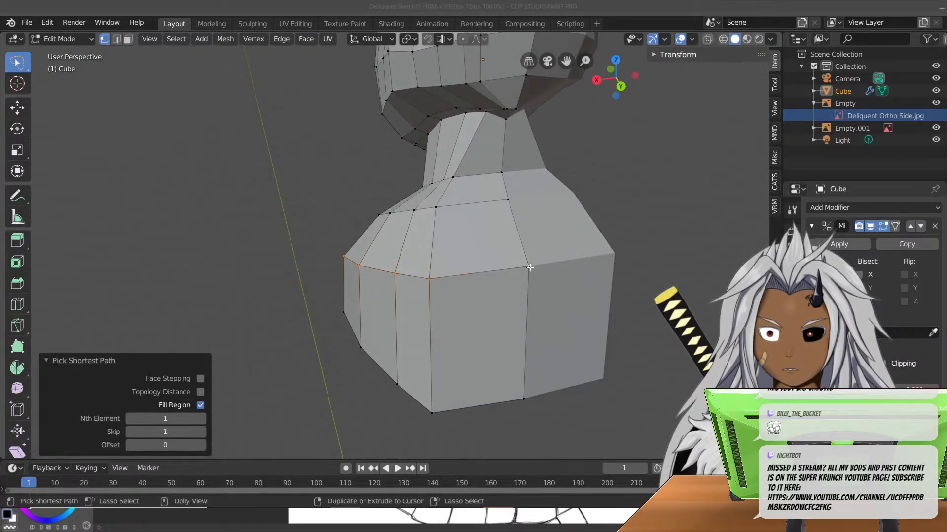
{"action": "key", "text": "KP_0"}
{"action": "key", "text": "KP_1"}
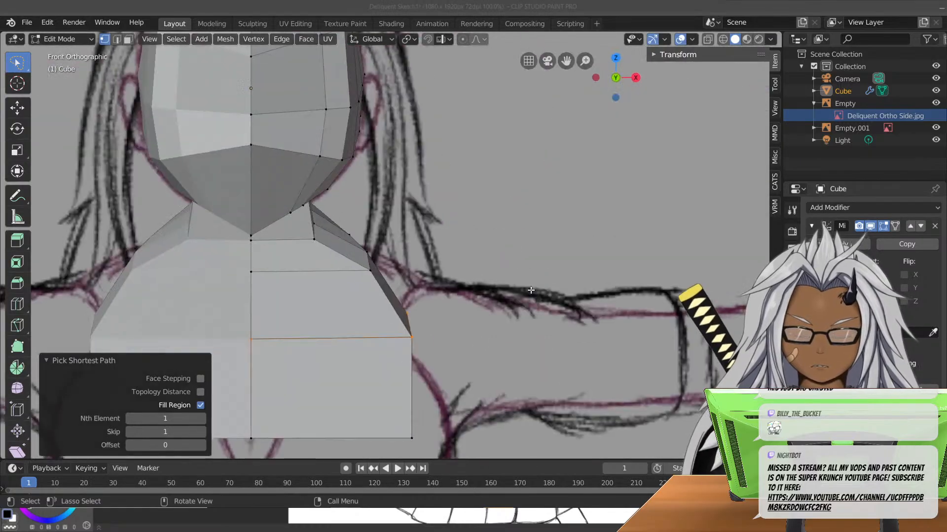
{"action": "key", "text": "g"}
{"action": "key", "text": "z"}
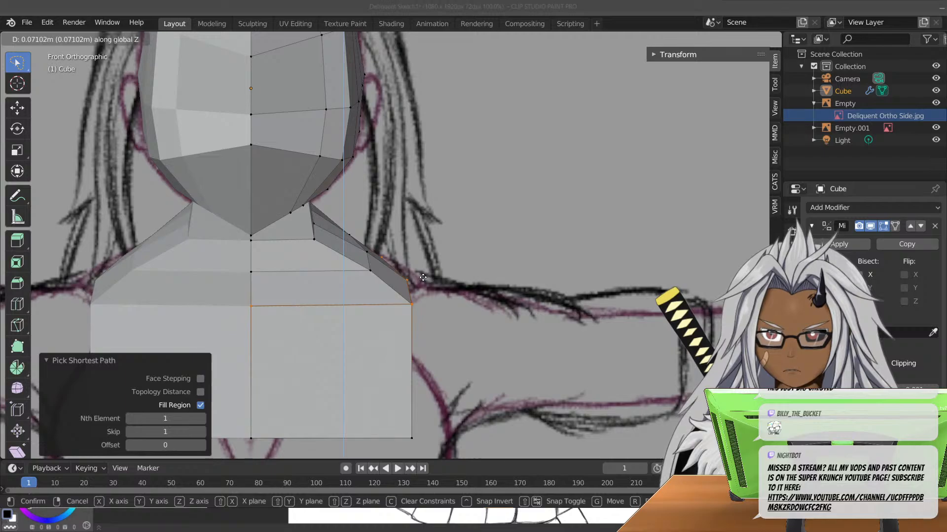
{"action": "left_click", "coordinate": [423, 277]}
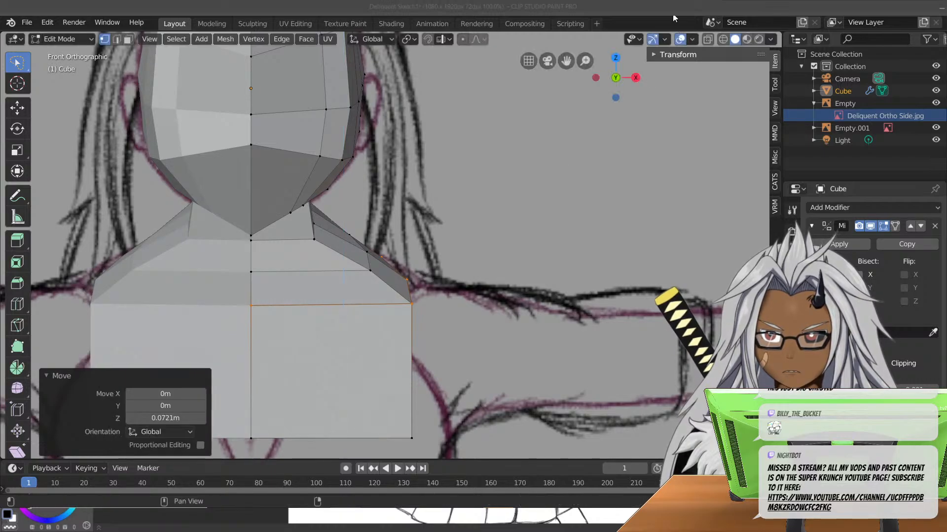
- Turn on X-ray, select the back shoulder vertices in the side view and move them -0.0501 m along Y and -0.028 m along Z
{"action": "left_click", "coordinate": [708, 39]}
{"action": "key", "text": "KP_3"}
{"action": "scroll", "coordinate": [464, 261], "scroll_direction": "up", "scroll_amount": 2}
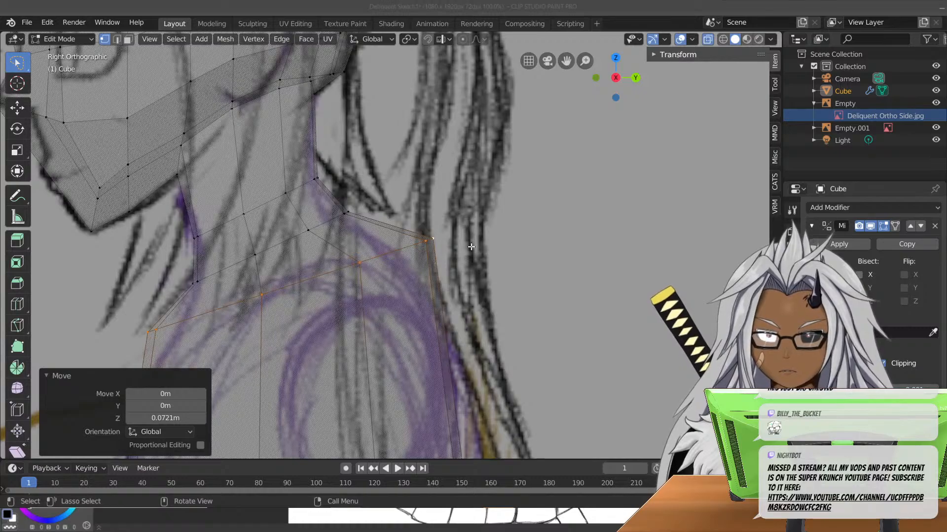
{"action": "middle_click_drag", "start_coordinate": [456, 243], "coordinate": [469, 219], "text": "shift"}
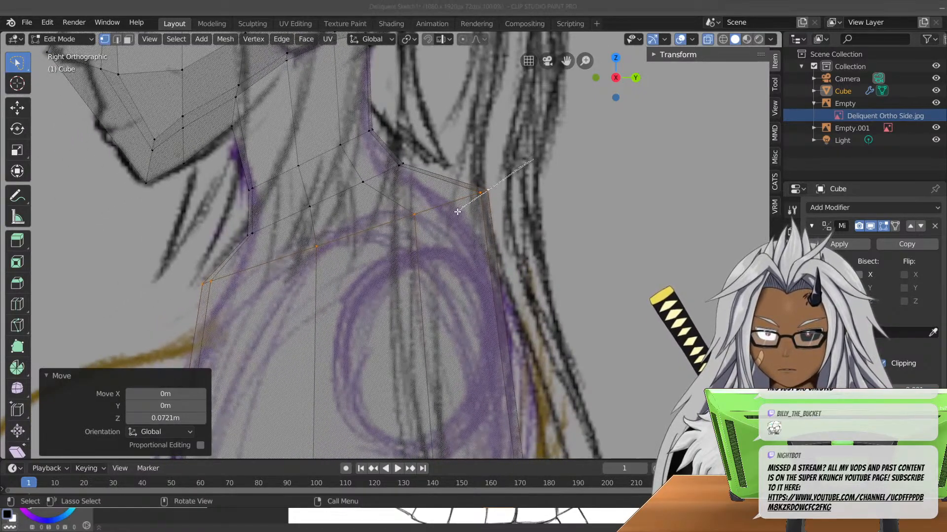
{"action": "left_click_drag", "start_coordinate": [458, 212], "coordinate": [485, 204]}
{"action": "mouse_move", "coordinate": [549, 127]}
{"action": "left_mouse_down"}
{"action": "mouse_move", "coordinate": [462, 184]}
{"action": "mouse_move", "coordinate": [551, 199]}
{"action": "left_mouse_up"}
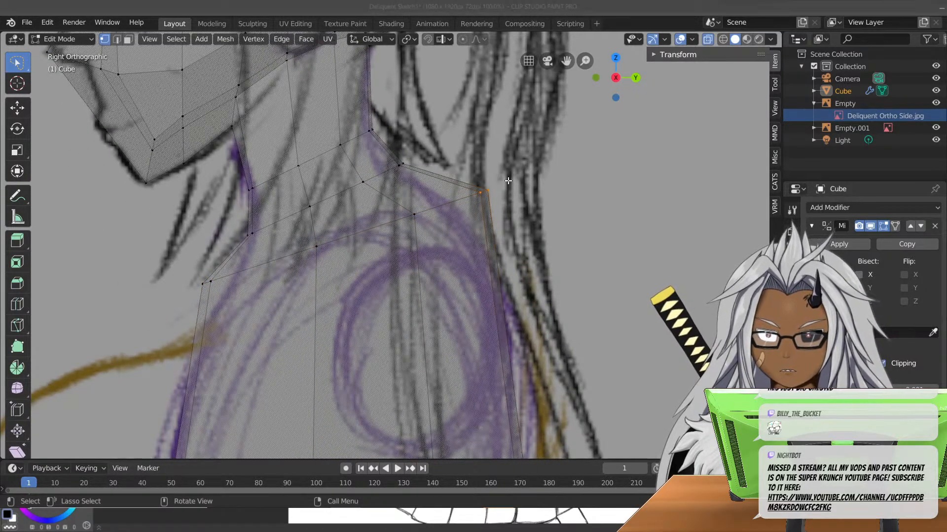
{"action": "key", "text": "g"}
{"action": "left_click", "coordinate": [474, 198]}
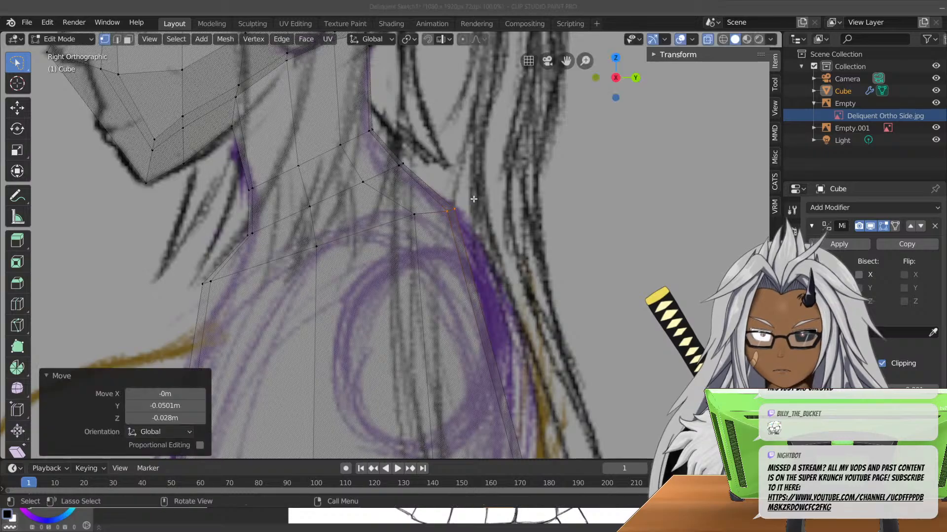
- Move the shoulder vertex ahead of the back pair -0.0287 m along Y and -0.00957 m along Z, and the front pair about 0.038 m along Y
{"action": "key", "text": "g"}
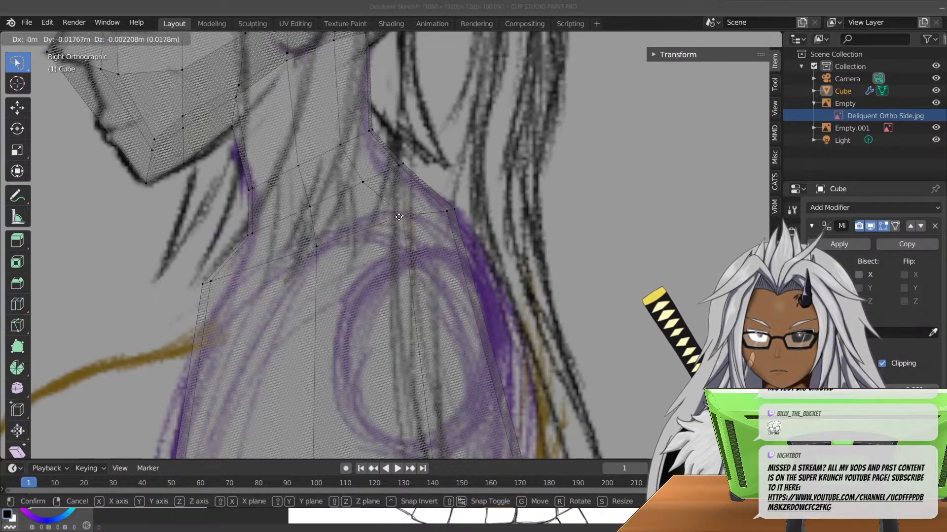
{"action": "left_click", "coordinate": [397, 220]}
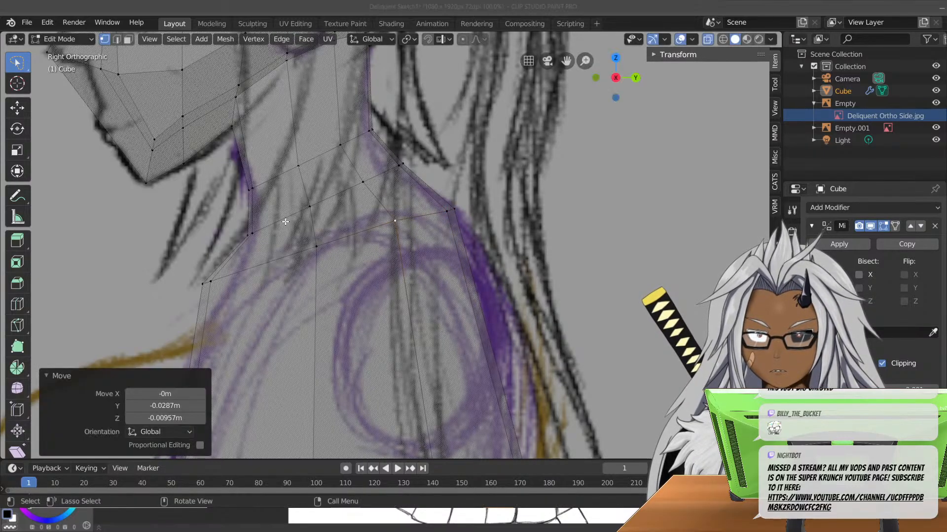
{"action": "left_click", "coordinate": [206, 282]}
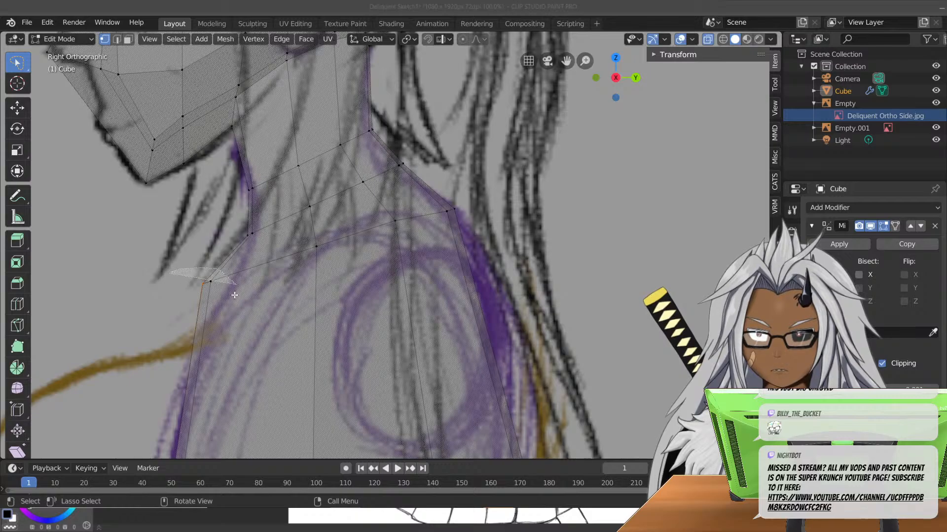
{"action": "key", "text": "g"}
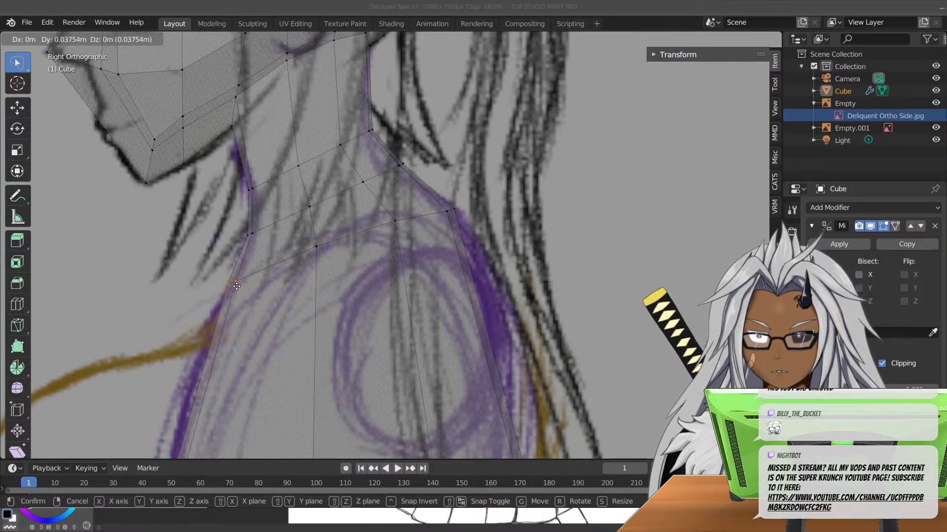
{"action": "left_click", "coordinate": [237, 286]}
- Nudge the two back shoulder vertices individually onto the side reference outline, moving the inner one -0.00294 m along Y and 0.00221 m along Z
{"action": "key", "text": "g"}
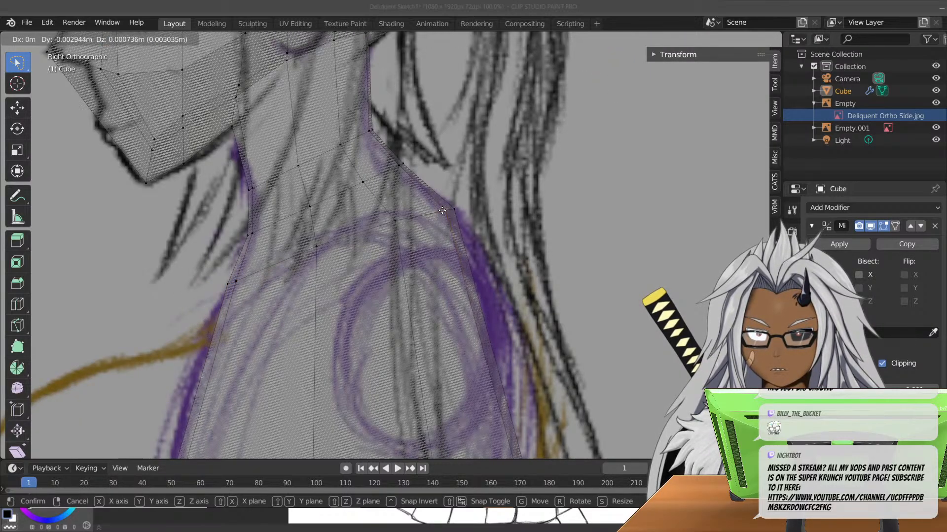
{"action": "left_click", "coordinate": [444, 211]}
{"action": "key", "text": "g"}
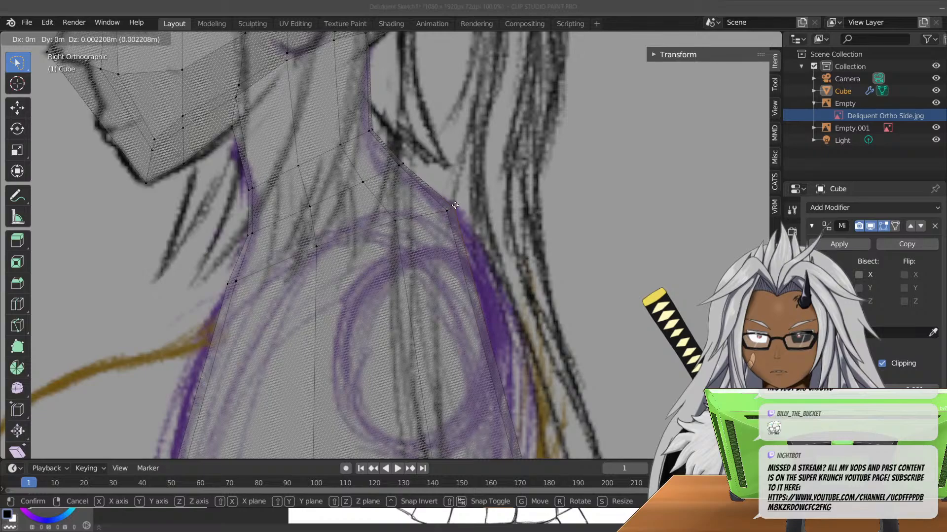
{"action": "left_click", "coordinate": [457, 212]}
{"action": "left_click", "coordinate": [446, 212]}
{"action": "key", "text": "g"}
{"action": "left_click", "coordinate": [444, 211]}
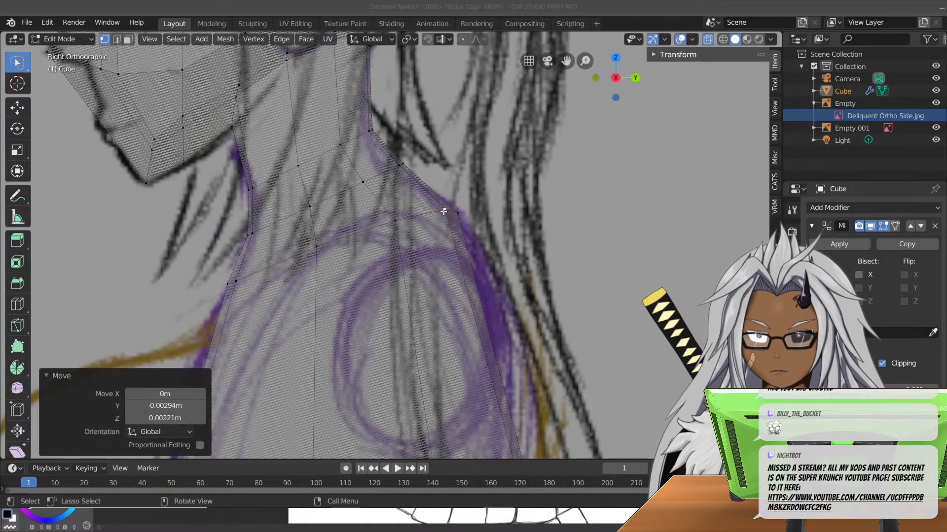
- Move the inner front shoulder-line vertex 0.0125 m along Y and -0.000736 m along Z, and the front vertex just above it 0.00736 m along Y
{"action": "middle_click_drag", "start_coordinate": [280, 275], "coordinate": [353, 279]}
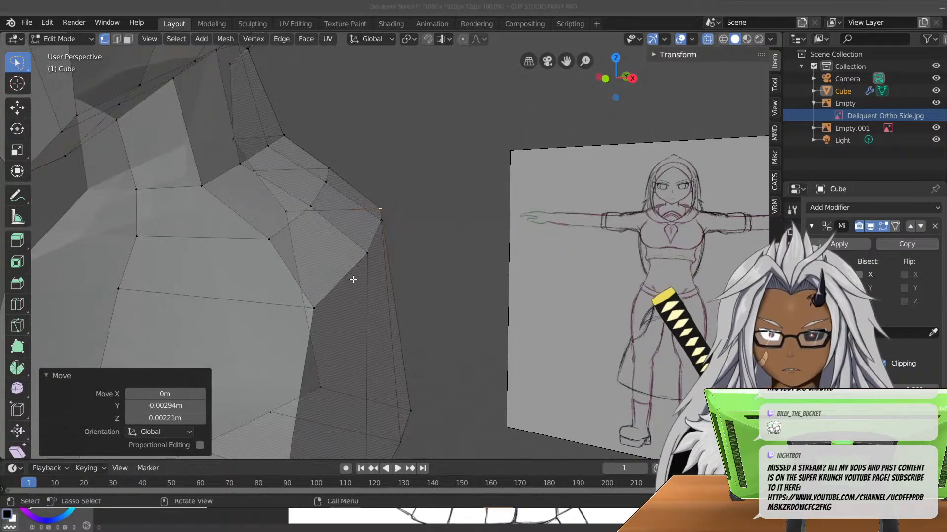
{"action": "key", "text": "KP_3"}
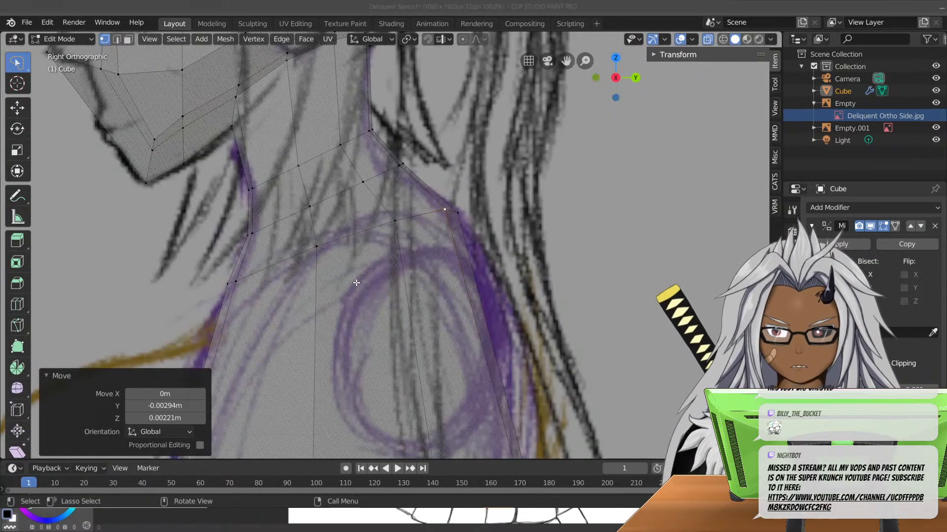
{"action": "left_click", "coordinate": [239, 283]}
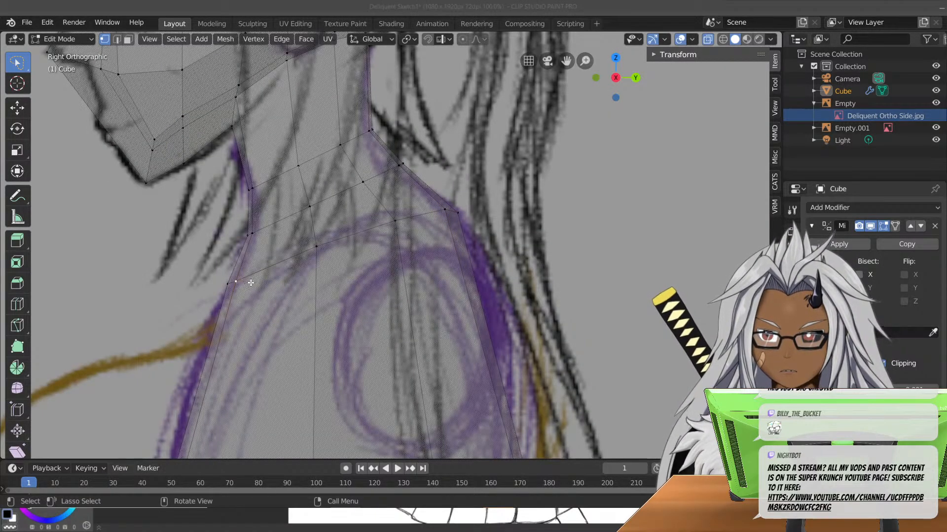
{"action": "key", "text": "g"}
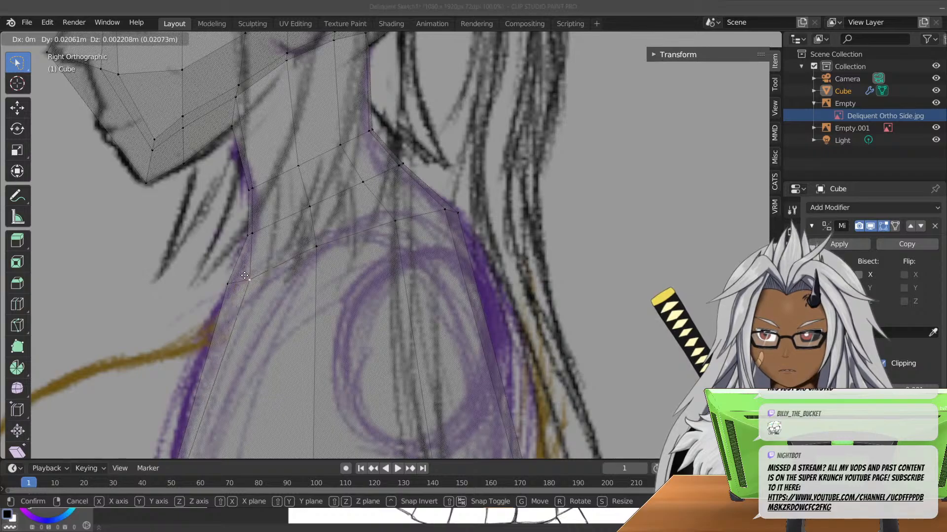
{"action": "left_click", "coordinate": [240, 278]}
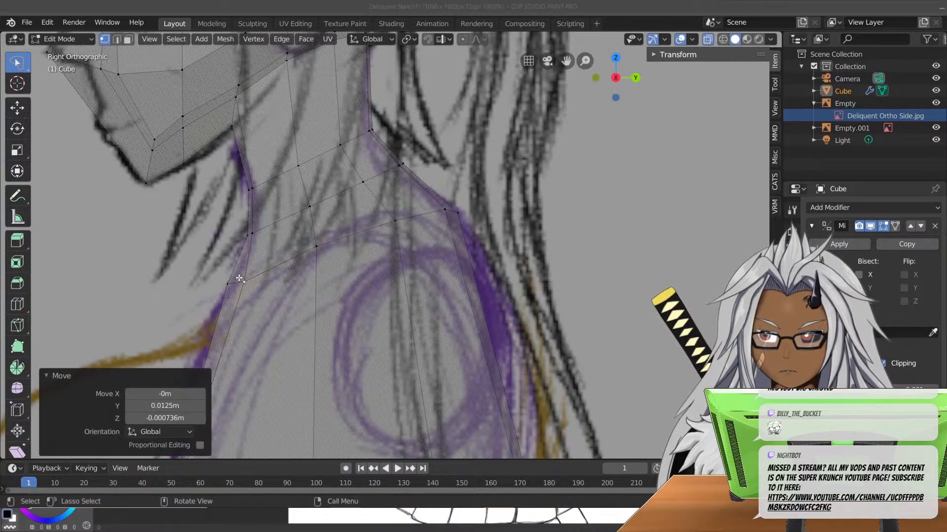
{"action": "key", "text": "g"}
{"action": "left_click", "coordinate": [264, 232]}
- Try to flatten the chest section's bottom vertex loop in the side view by scaling it to 0 along Z
{"action": "middle_click_drag", "start_coordinate": [259, 304], "coordinate": [372, 301]}
{"action": "scroll", "coordinate": [408, 298], "scroll_direction": "down", "scroll_amount": 2}
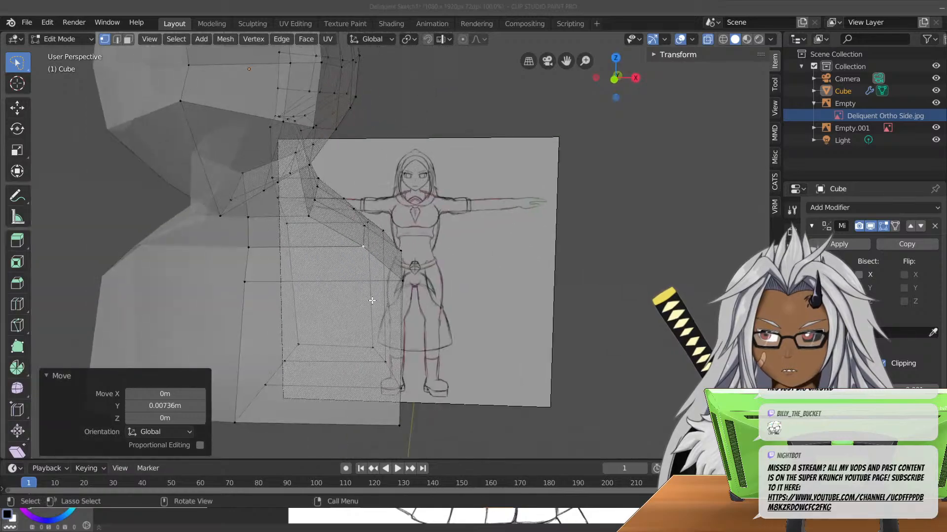
{"action": "key", "text": "KP_1"}
{"action": "scroll", "coordinate": [382, 293], "scroll_direction": "up", "scroll_amount": 4}
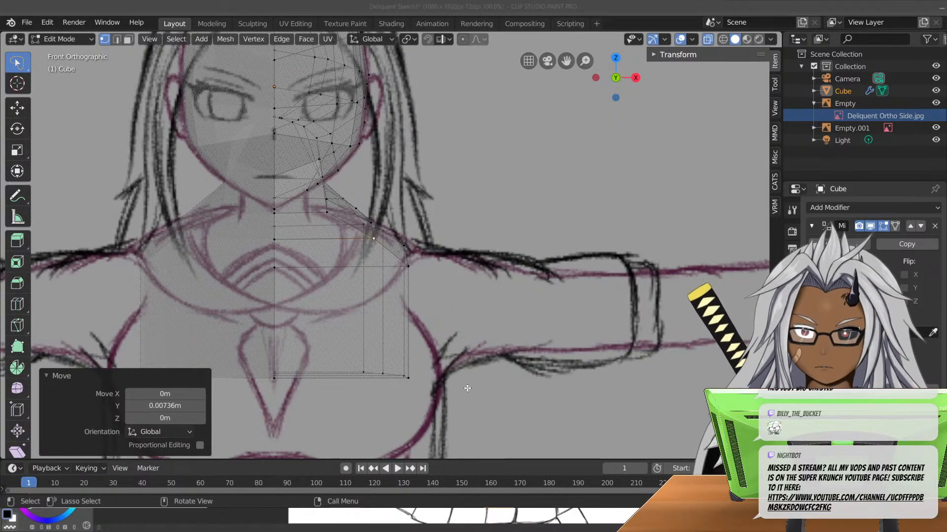
{"action": "key", "text": "KP_3"}
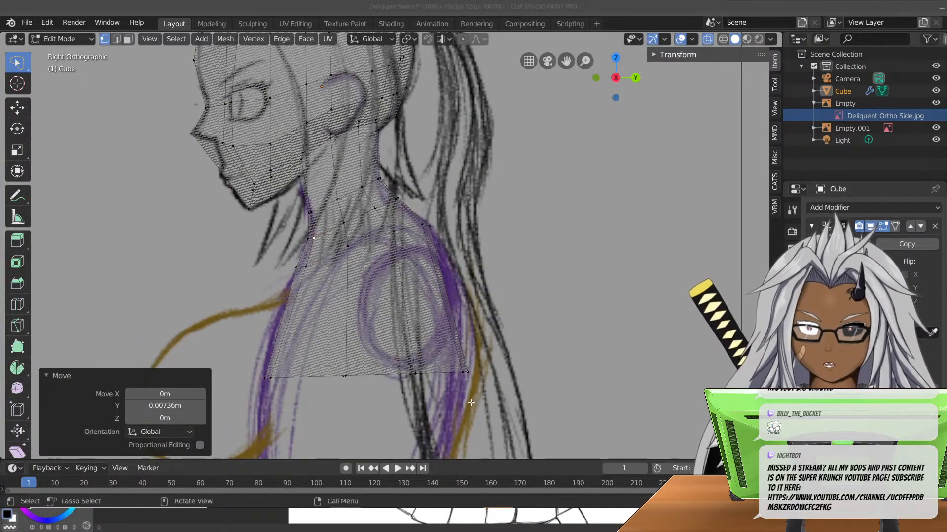
{"action": "scroll", "coordinate": [471, 402], "scroll_direction": "up", "scroll_amount": 2}
{"action": "mouse_move", "coordinate": [474, 396]}
{"action": "middle_mouse_down", "text": "shift"}
{"action": "mouse_move", "coordinate": [478, 354]}
{"action": "mouse_move", "coordinate": [528, 228]}
{"action": "middle_mouse_up", "text": "shift"}
{"action": "mouse_move", "coordinate": [230, 253]}
{"action": "left_mouse_down"}
{"action": "mouse_move", "coordinate": [660, 258]}
{"action": "mouse_move", "coordinate": [606, 209]}
{"action": "left_mouse_up"}
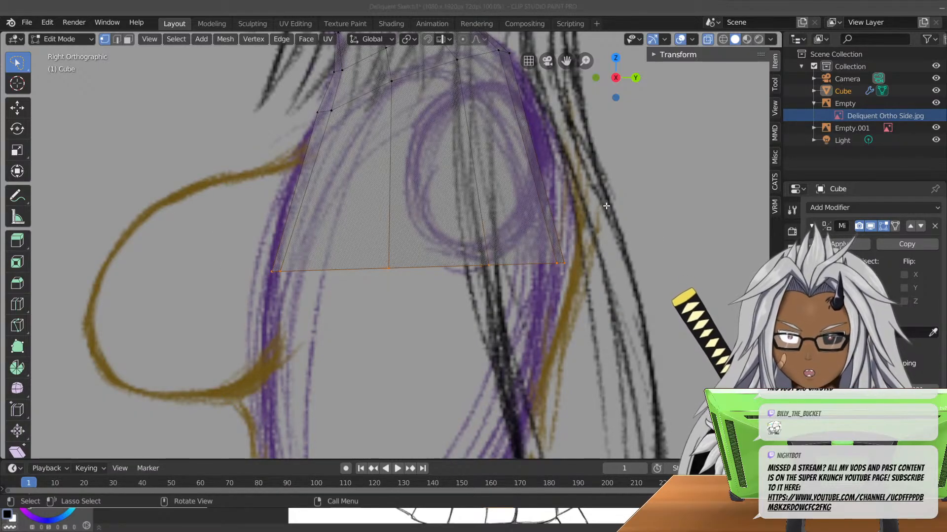
{"action": "key", "text": "s"}
{"action": "key", "text": "z"}
{"action": "key", "text": "0"}
{"action": "key", "text": "Return"}
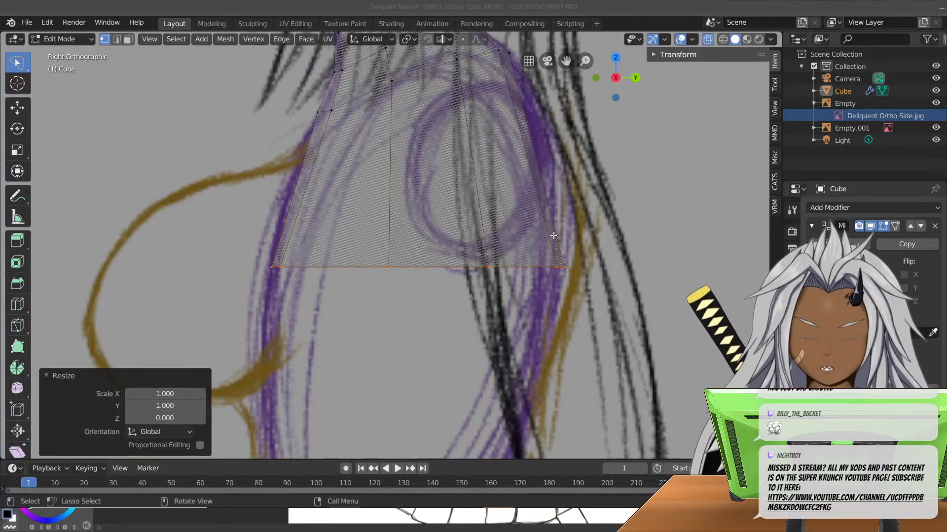
{"action": "key", "text": "KP_1"}
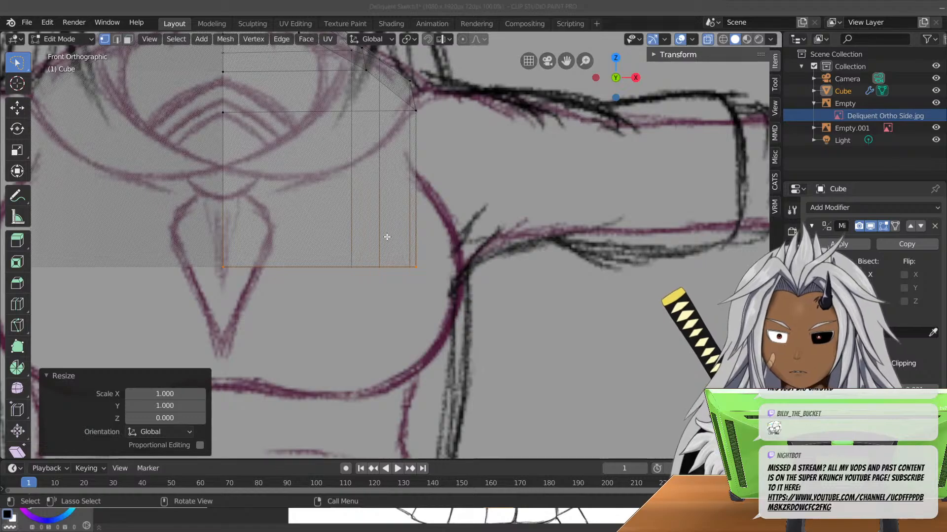
{"action": "key", "text": "ctrl+z"}
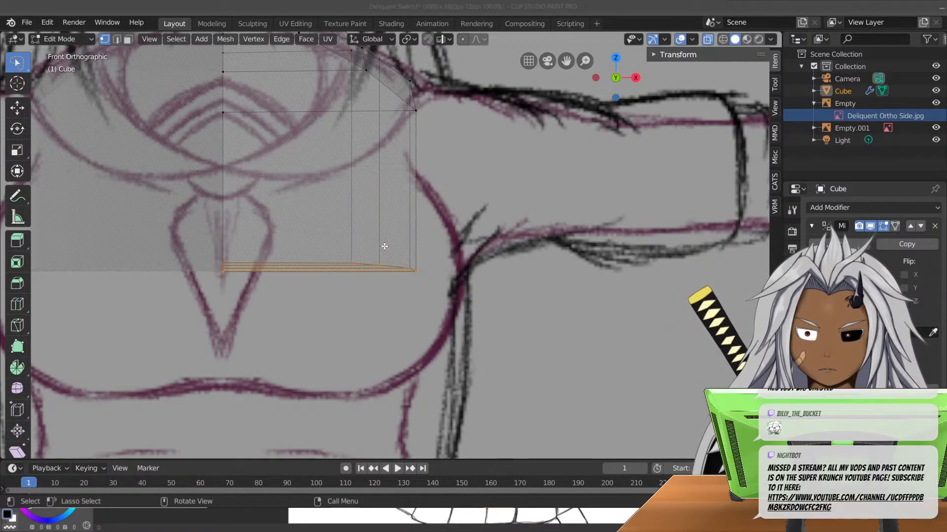
{"action": "key", "text": "ctrl"}
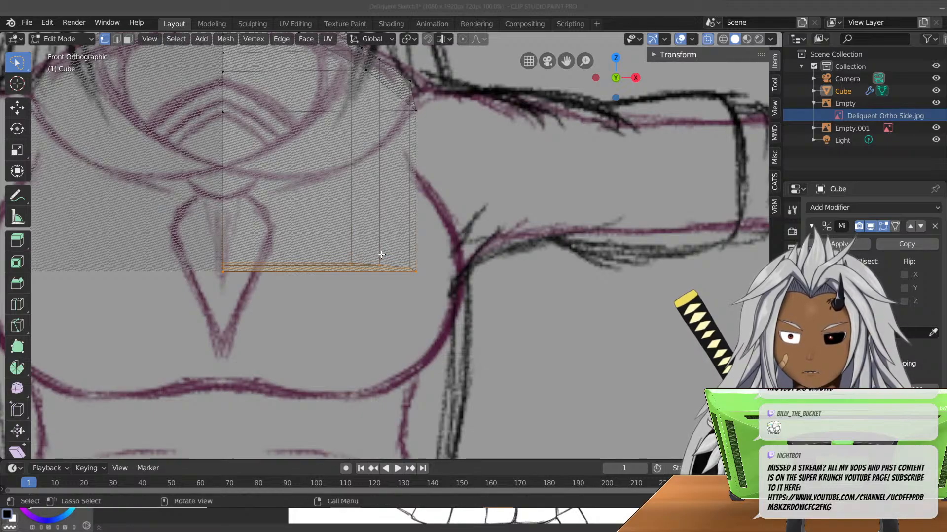
{"action": "right_click", "coordinate": [489, 220]}
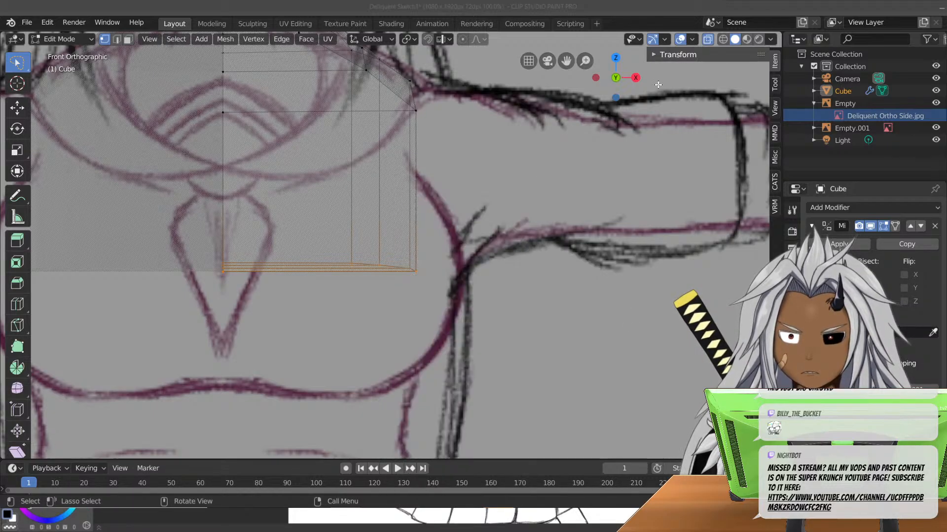
- Select the chest section's bottom vertex loop in the front view and scale it to 0 along Z
{"action": "mouse_move", "coordinate": [534, 199]}
{"action": "left_mouse_down"}
{"action": "mouse_move", "coordinate": [132, 361]}
{"action": "mouse_move", "coordinate": [141, 275]}
{"action": "mouse_move", "coordinate": [167, 255]}
{"action": "left_mouse_up"}
{"action": "mouse_move", "coordinate": [488, 219]}
{"action": "left_mouse_down"}
{"action": "mouse_move", "coordinate": [142, 295]}
{"action": "mouse_move", "coordinate": [177, 346]}
{"action": "mouse_move", "coordinate": [504, 293]}
{"action": "left_mouse_up"}
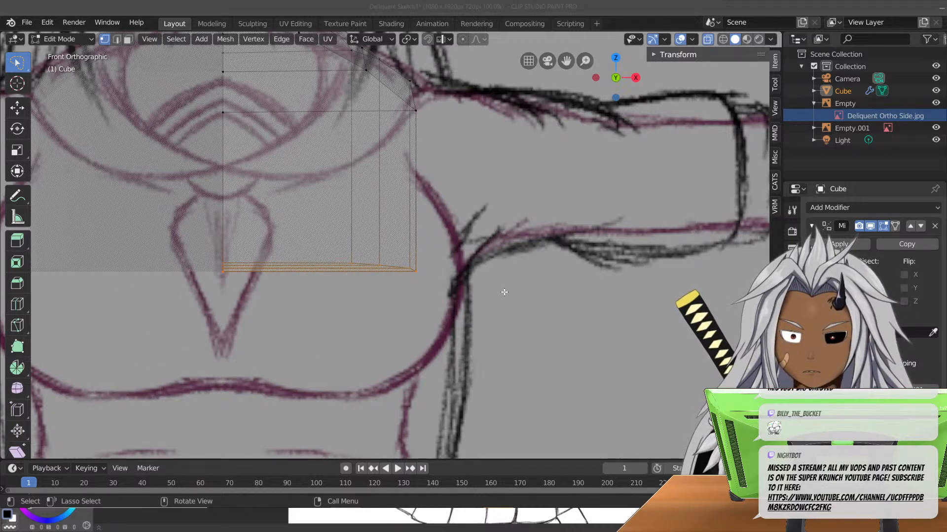
{"action": "key", "text": "s"}
{"action": "key", "text": "z"}
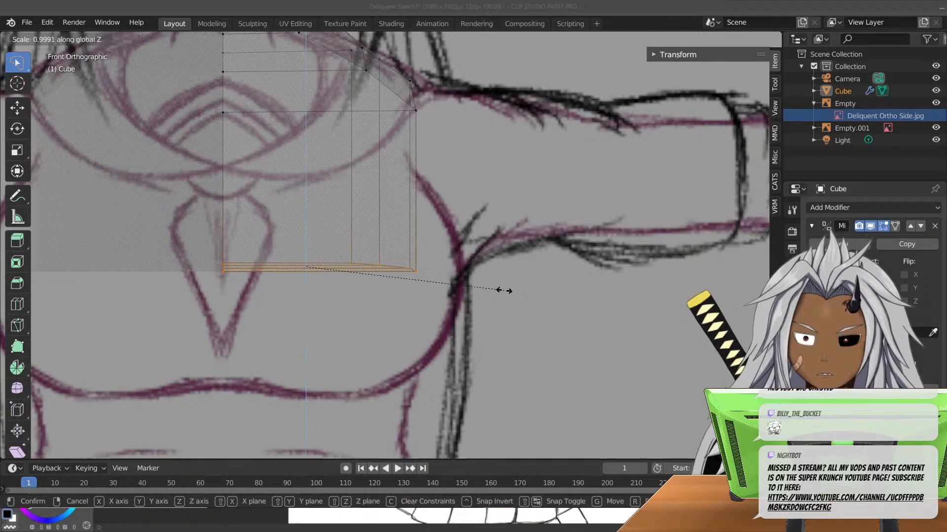
{"action": "key", "text": "0"}
{"action": "key", "text": "Return"}
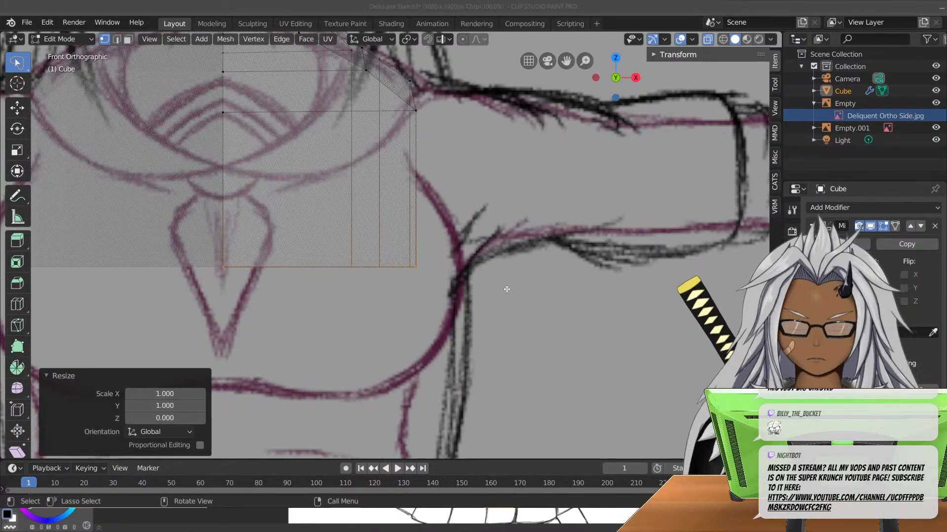
- Reselect the flattened bottom vertex loop and extrude it 0.513 m downward in the side view to form the lower ribcage section
{"action": "scroll", "coordinate": [493, 137], "scroll_direction": "down", "scroll_amount": 2}
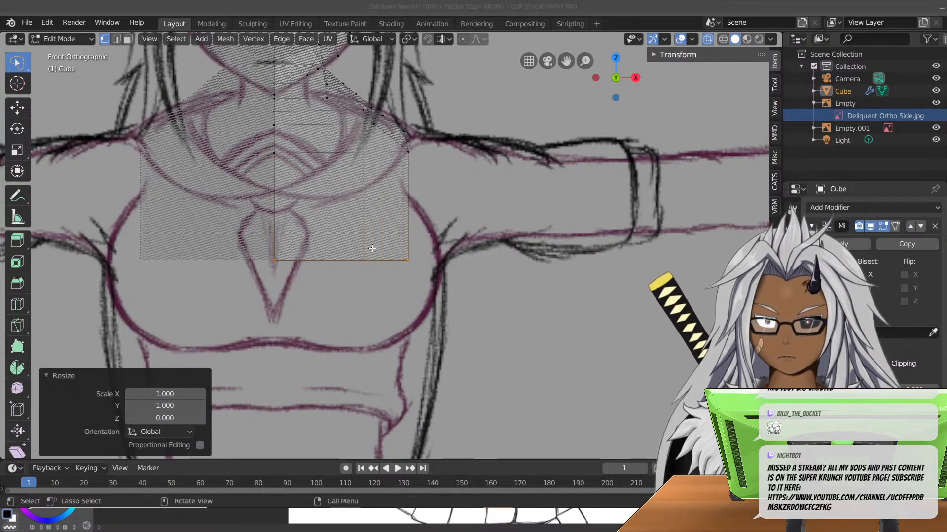
{"action": "mouse_move", "coordinate": [372, 248]}
{"action": "middle_mouse_down", "text": "shift"}
{"action": "mouse_move", "coordinate": [449, 143]}
{"action": "mouse_move", "coordinate": [473, 143]}
{"action": "middle_mouse_up", "text": "shift"}
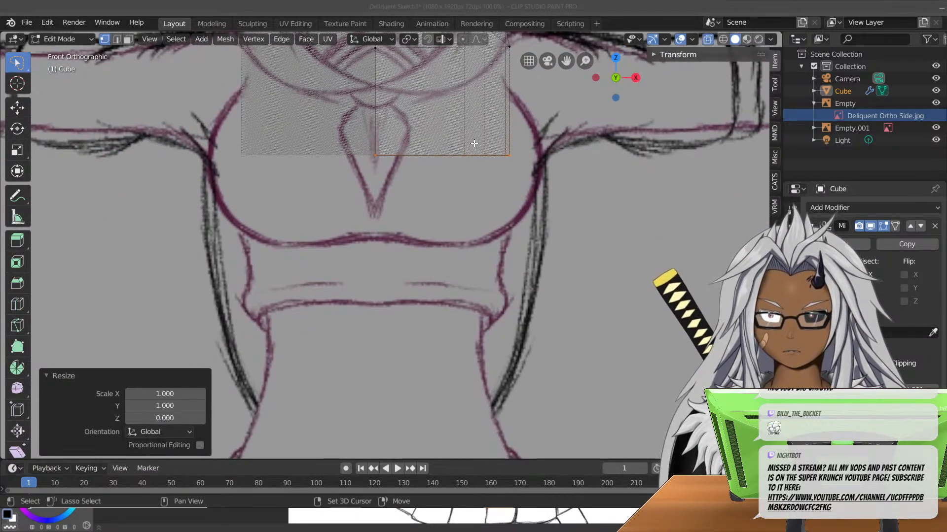
{"action": "left_click", "coordinate": [516, 168]}
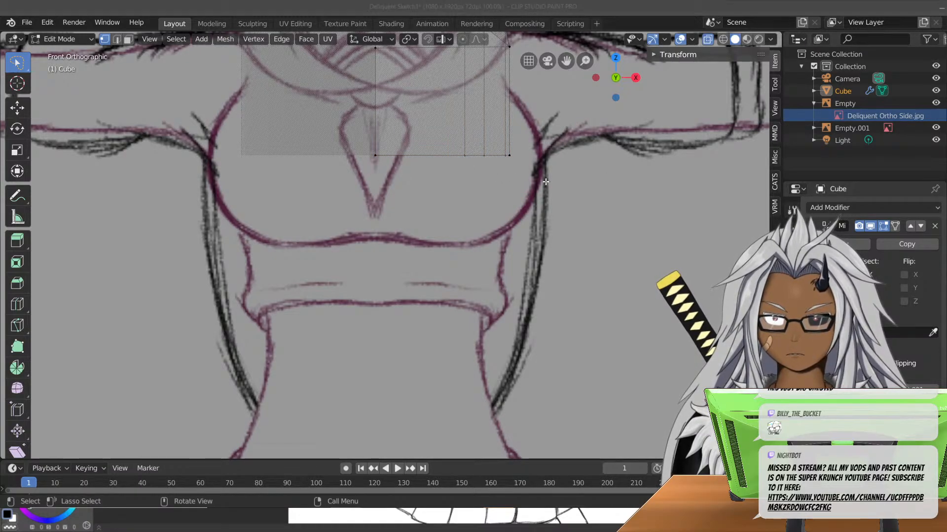
{"action": "mouse_move", "coordinate": [566, 149]}
{"action": "left_mouse_down"}
{"action": "mouse_move", "coordinate": [330, 161]}
{"action": "mouse_move", "coordinate": [394, 173]}
{"action": "left_mouse_up"}
{"action": "mouse_move", "coordinate": [550, 126]}
{"action": "left_mouse_down"}
{"action": "mouse_move", "coordinate": [346, 159]}
{"action": "mouse_move", "coordinate": [580, 223]}
{"action": "left_mouse_up"}
{"action": "middle_click_drag", "start_coordinate": [545, 207], "coordinate": [532, 147]}
{"action": "key", "text": "KP_3"}
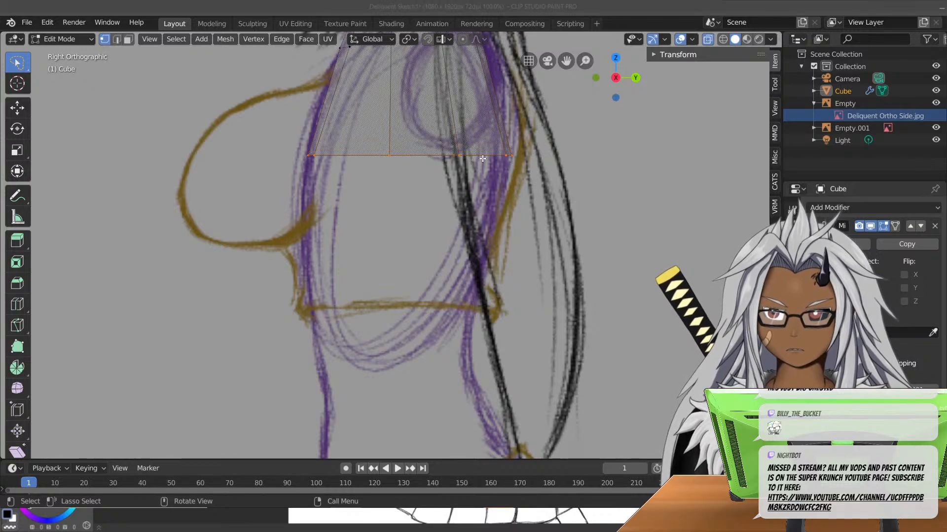
{"action": "key", "text": "e"}
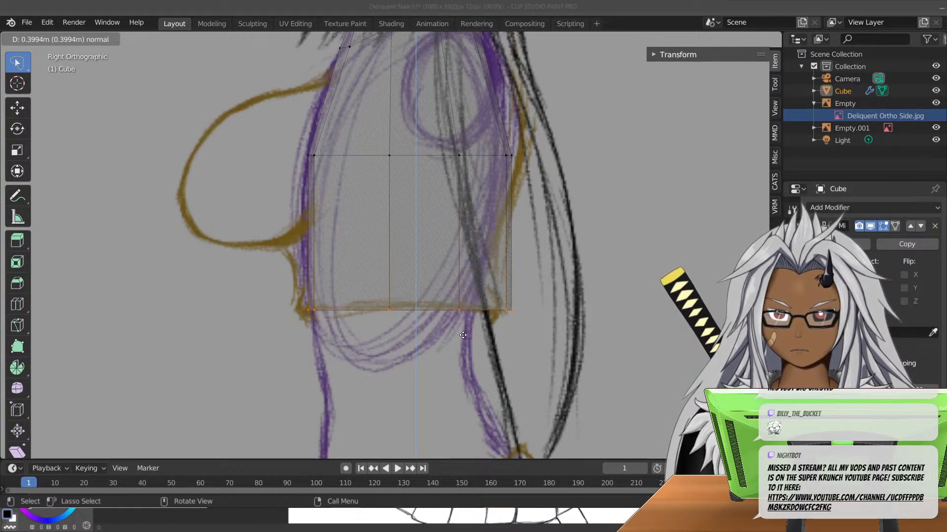
{"action": "left_click", "coordinate": [464, 379]}
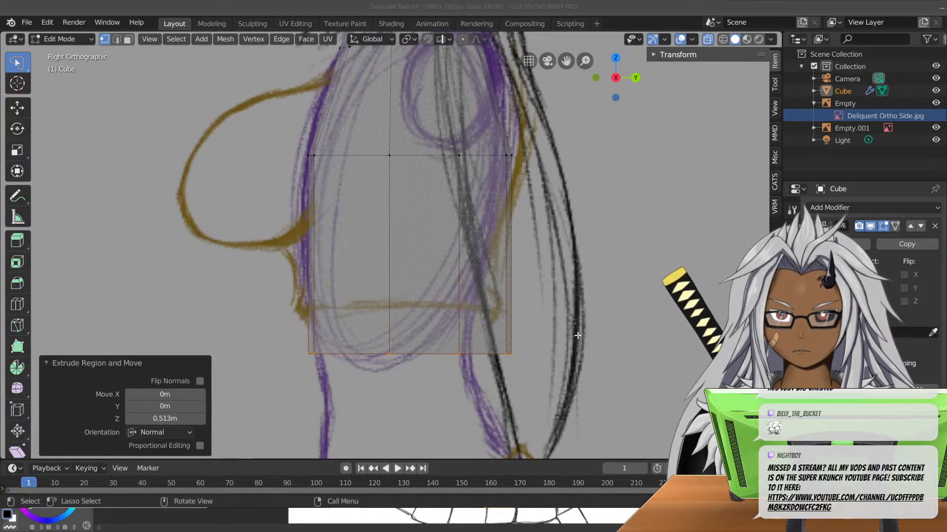
- Scale the extruded bottom loop to 0.819 along Y and move it -0.0598 m along Y towards the ribcage outline
{"action": "key", "text": "s"}
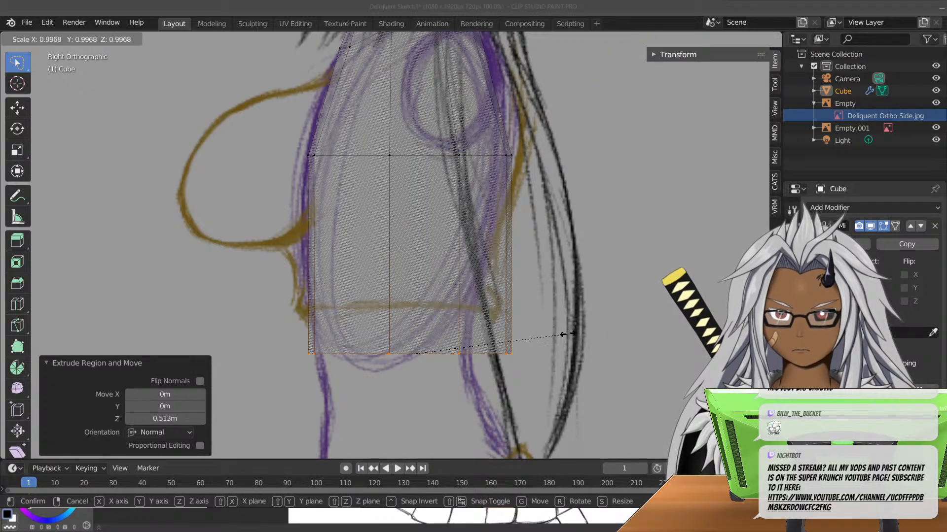
{"action": "key", "text": "y"}
{"action": "left_click", "coordinate": [541, 333]}
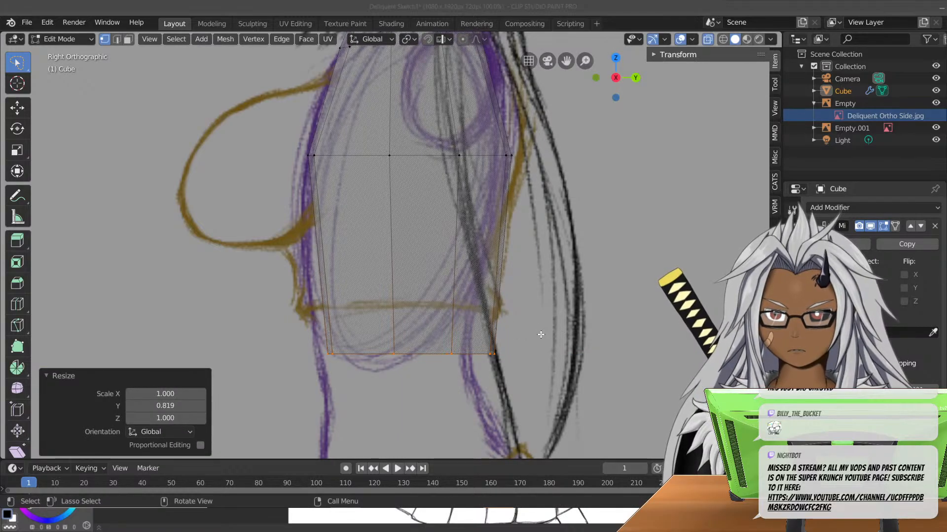
{"action": "key", "text": "g"}
{"action": "key", "text": "y"}
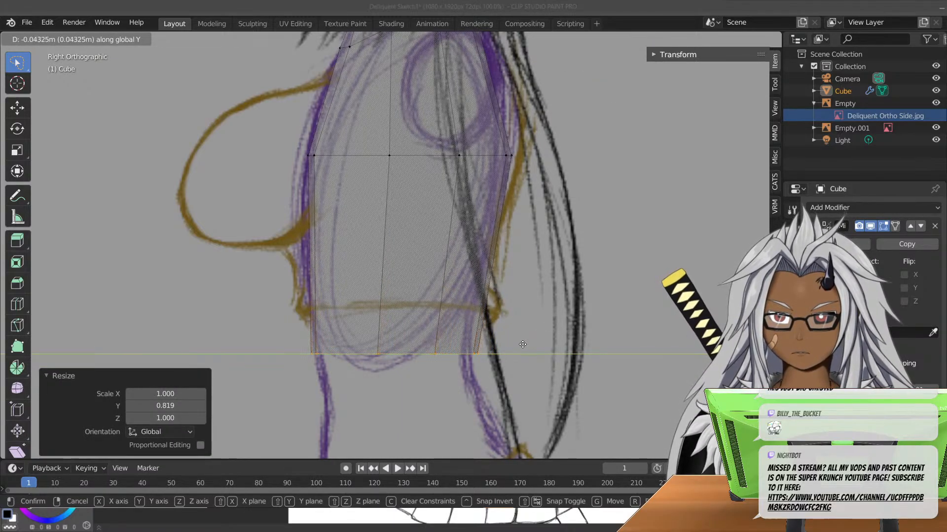
{"action": "left_click", "coordinate": [516, 351]}
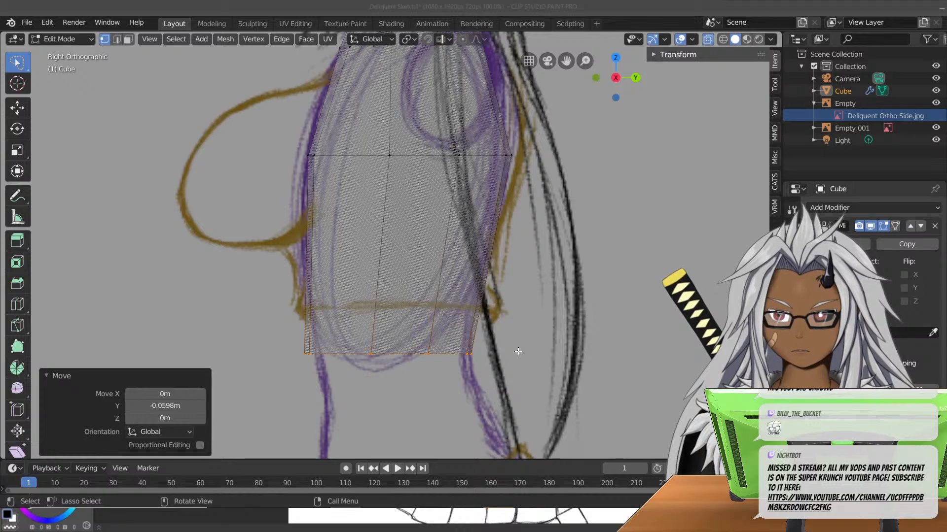
- Scale the bottom loop by a further 0.941 along Y and move it 0.0102 m along Y to fit the side sketch
{"action": "key", "text": "s"}
{"action": "key", "text": "y"}
{"action": "left_click", "coordinate": [511, 355]}
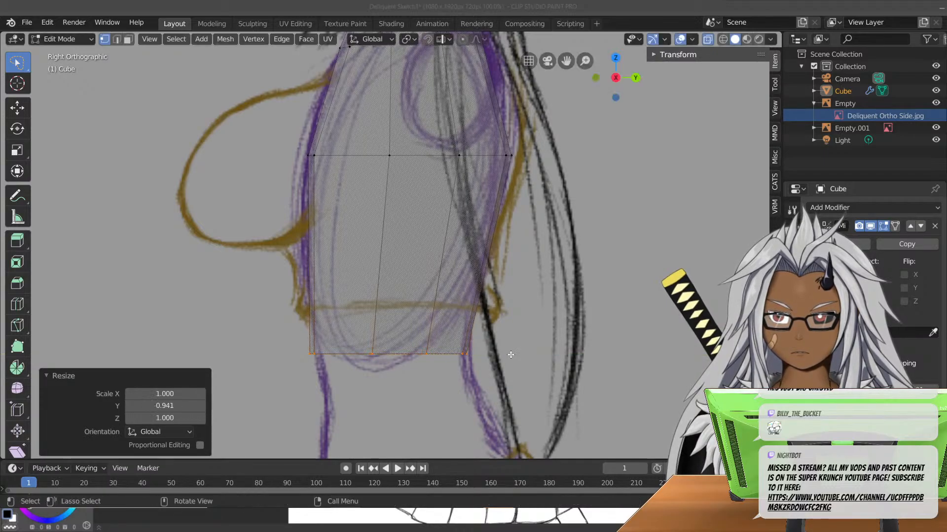
{"action": "key", "text": "g"}
{"action": "key", "text": "x"}
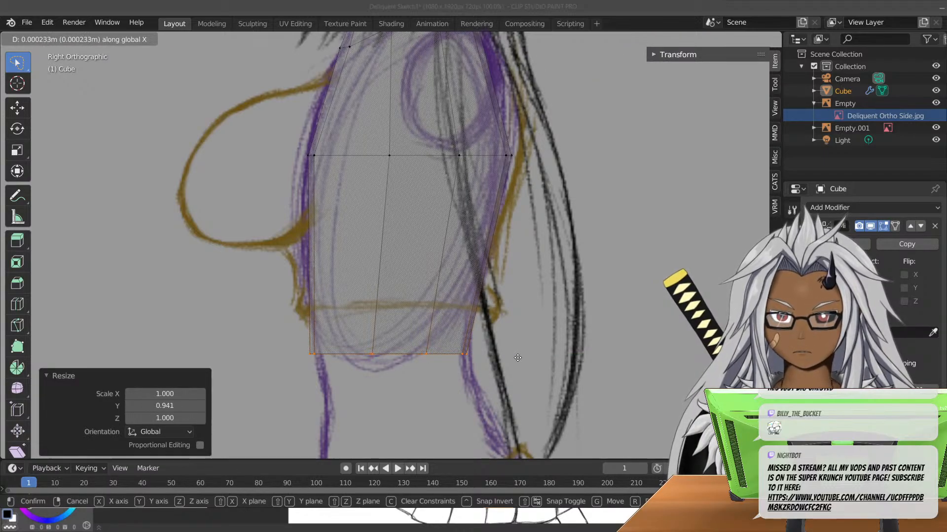
{"action": "key", "text": "y"}
{"action": "left_click", "coordinate": [515, 354]}
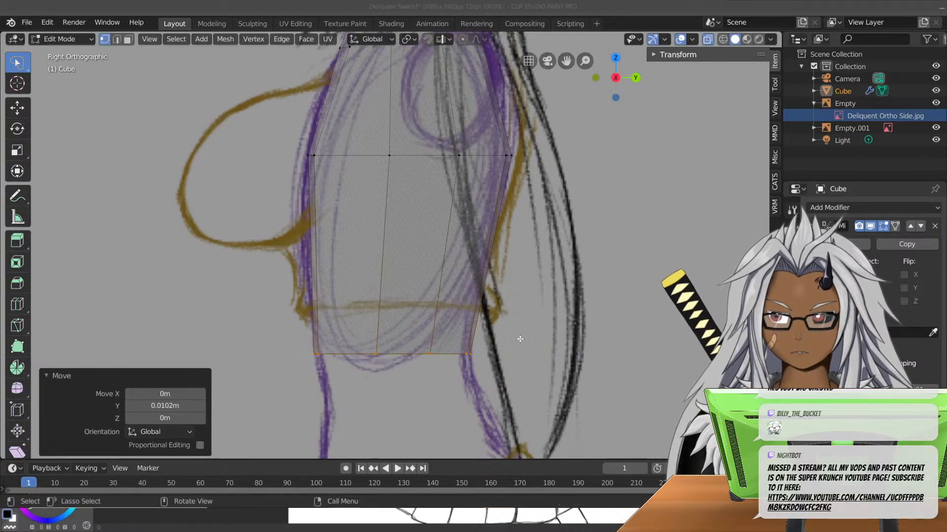
- Select the front outer corner's vertex path from the shoulder to the torso's bottom and move it -0.044 m along X in the front view
{"action": "middle_click_drag", "start_coordinate": [365, 183], "coordinate": [507, 213]}
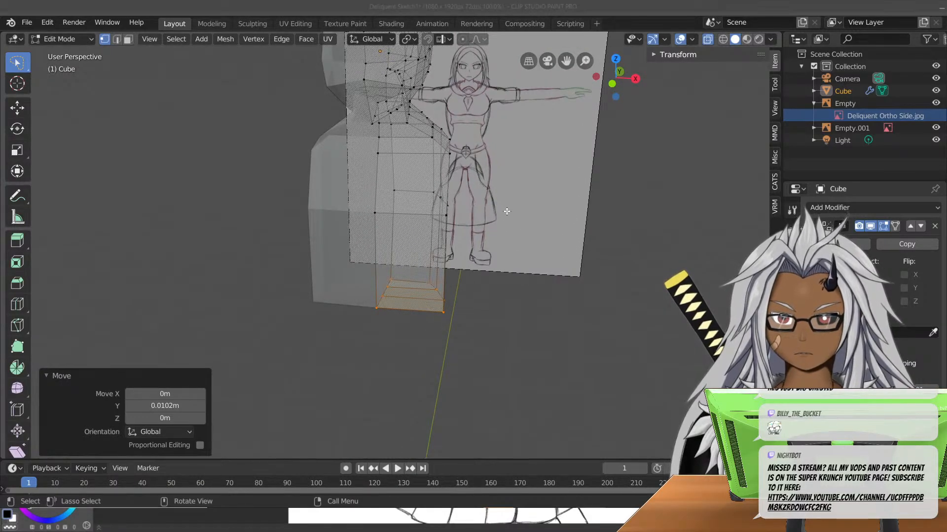
{"action": "middle_click_drag", "start_coordinate": [520, 231], "coordinate": [471, 203]}
{"action": "left_click", "coordinate": [457, 134]}
{"action": "middle_click_drag", "start_coordinate": [461, 138], "coordinate": [453, 158]}
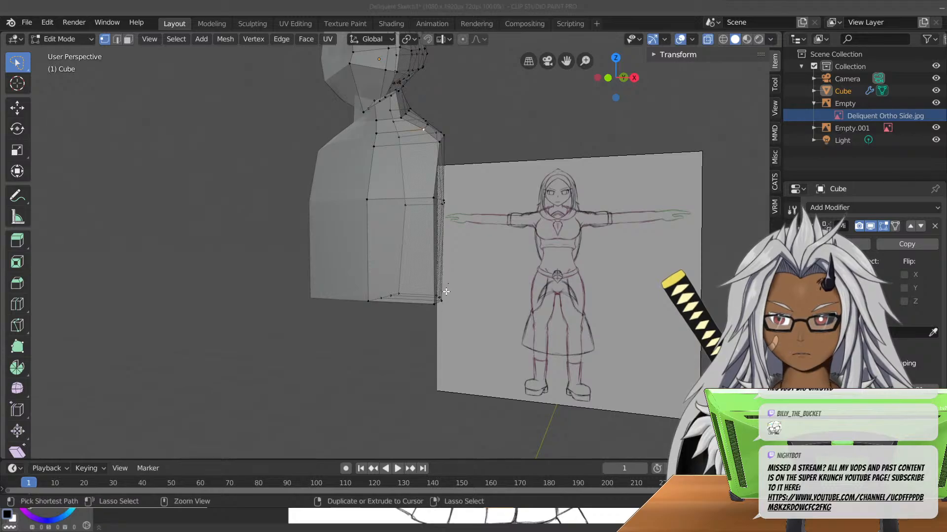
{"action": "left_click", "coordinate": [430, 306], "text": "ctrl+shift"}
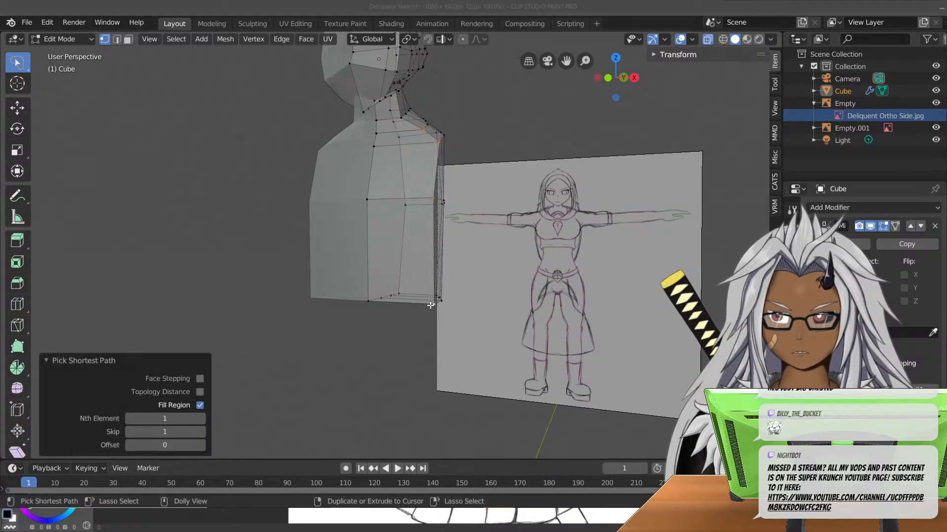
{"action": "key", "text": "KP_1"}
{"action": "key", "text": "g"}
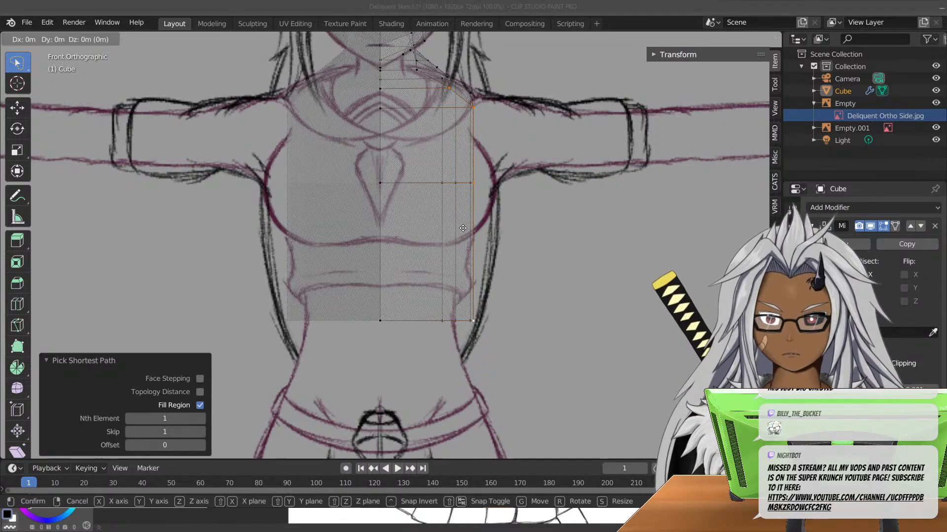
{"action": "key", "text": "x"}
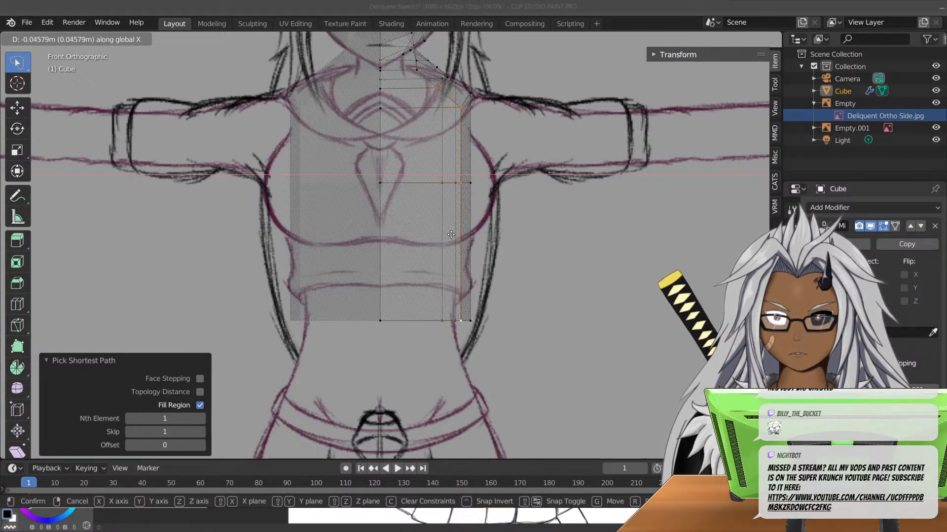
{"action": "left_click", "coordinate": [456, 232]}
- Select the torso's bottom vertex loop in the front view and scale it to 0.673 along X to match the waist outline
{"action": "mouse_move", "coordinate": [516, 220]}
{"action": "middle_mouse_down"}
{"action": "mouse_move", "coordinate": [487, 224]}
{"action": "mouse_move", "coordinate": [431, 283]}
{"action": "mouse_move", "coordinate": [524, 270]}
{"action": "mouse_move", "coordinate": [559, 303]}
{"action": "mouse_move", "coordinate": [528, 271]}
{"action": "mouse_move", "coordinate": [518, 237]}
{"action": "mouse_move", "coordinate": [480, 206]}
{"action": "mouse_move", "coordinate": [440, 205]}
{"action": "mouse_move", "coordinate": [510, 161]}
{"action": "mouse_move", "coordinate": [501, 169]}
{"action": "middle_mouse_up"}
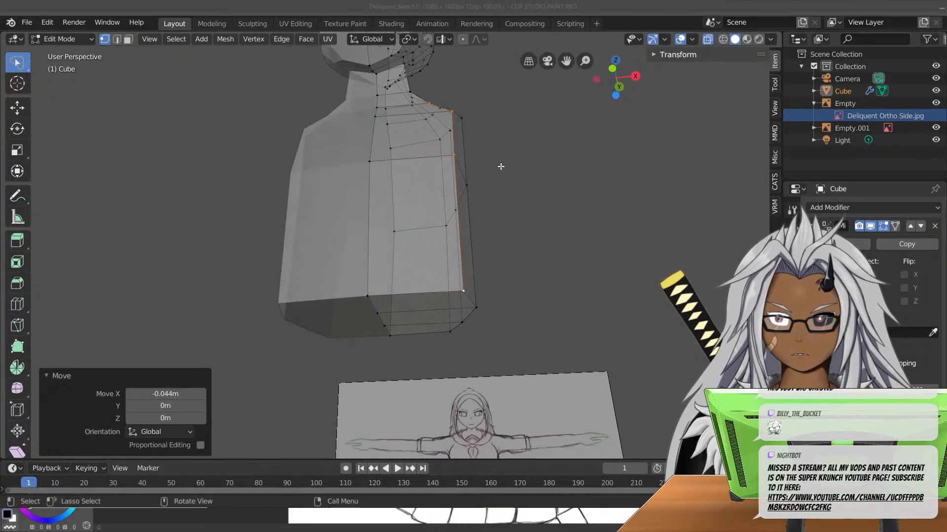
{"action": "middle_click_drag", "start_coordinate": [498, 266], "coordinate": [503, 191]}
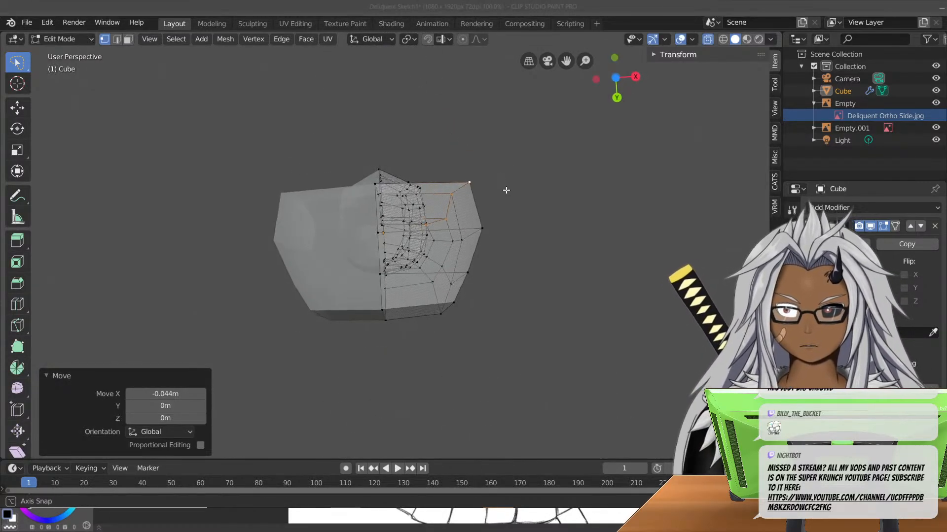
{"action": "mouse_move", "coordinate": [506, 239]}
{"action": "middle_mouse_down"}
{"action": "mouse_move", "coordinate": [508, 288]}
{"action": "mouse_move", "coordinate": [564, 331]}
{"action": "mouse_move", "coordinate": [622, 349]}
{"action": "mouse_move", "coordinate": [589, 351]}
{"action": "mouse_move", "coordinate": [501, 321]}
{"action": "mouse_move", "coordinate": [509, 281]}
{"action": "mouse_move", "coordinate": [502, 233]}
{"action": "mouse_move", "coordinate": [507, 281]}
{"action": "mouse_move", "coordinate": [543, 355]}
{"action": "mouse_move", "coordinate": [505, 363]}
{"action": "mouse_move", "coordinate": [321, 313]}
{"action": "mouse_move", "coordinate": [314, 292]}
{"action": "mouse_move", "coordinate": [459, 226]}
{"action": "mouse_move", "coordinate": [447, 212]}
{"action": "middle_mouse_up"}
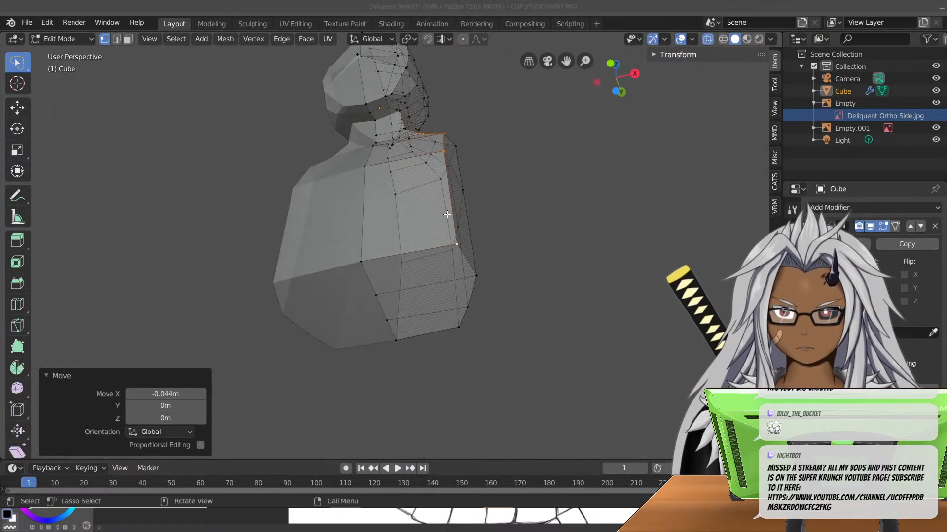
{"action": "key", "text": "KP_1"}
{"action": "scroll", "coordinate": [512, 295], "scroll_direction": "up", "scroll_amount": 1}
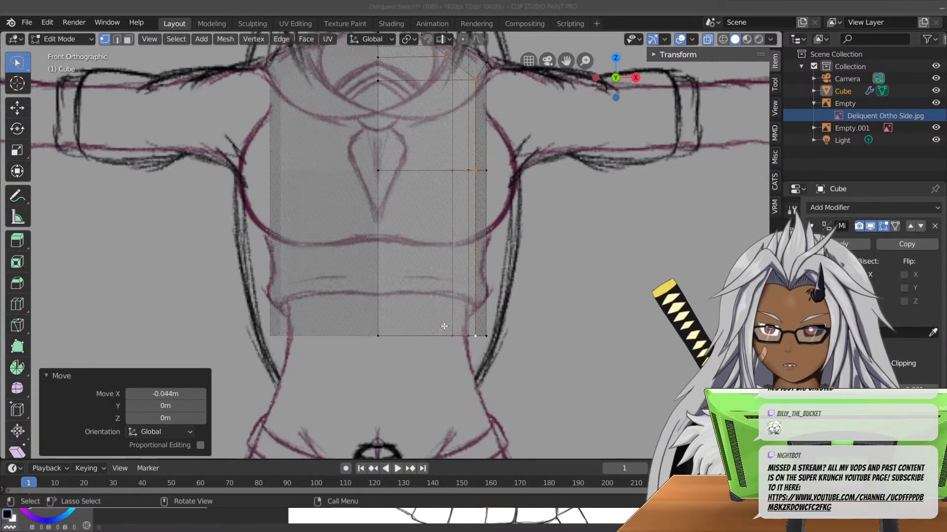
{"action": "left_click_drag", "start_coordinate": [353, 353], "coordinate": [511, 335]}
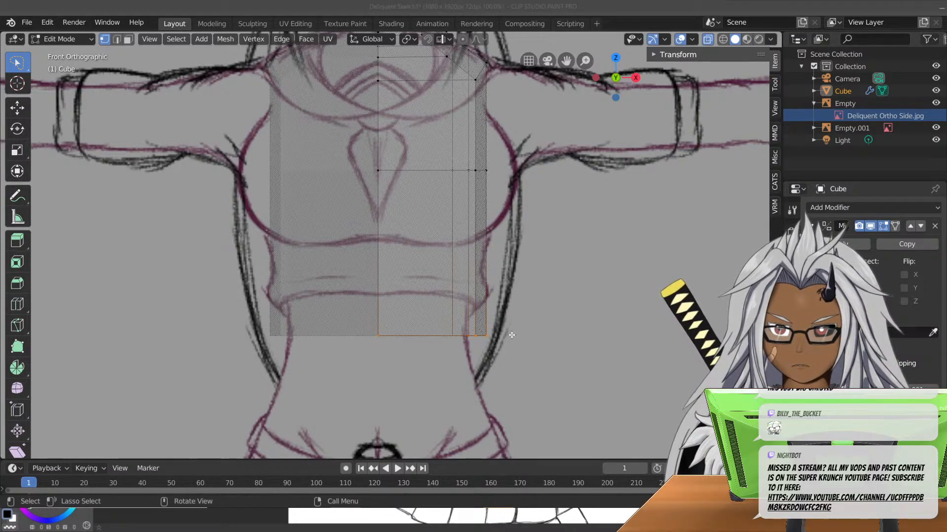
{"action": "key", "text": "s"}
{"action": "key", "text": "x"}
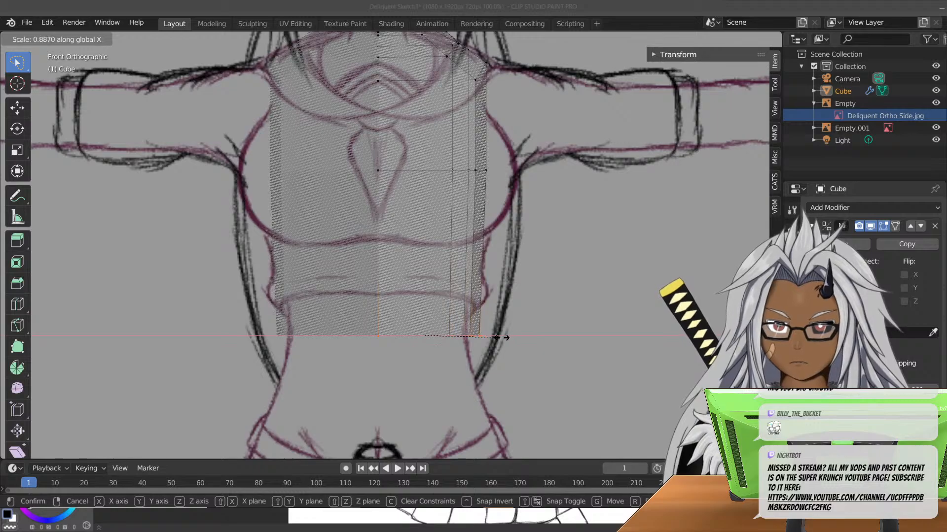
{"action": "left_click", "coordinate": [482, 344]}
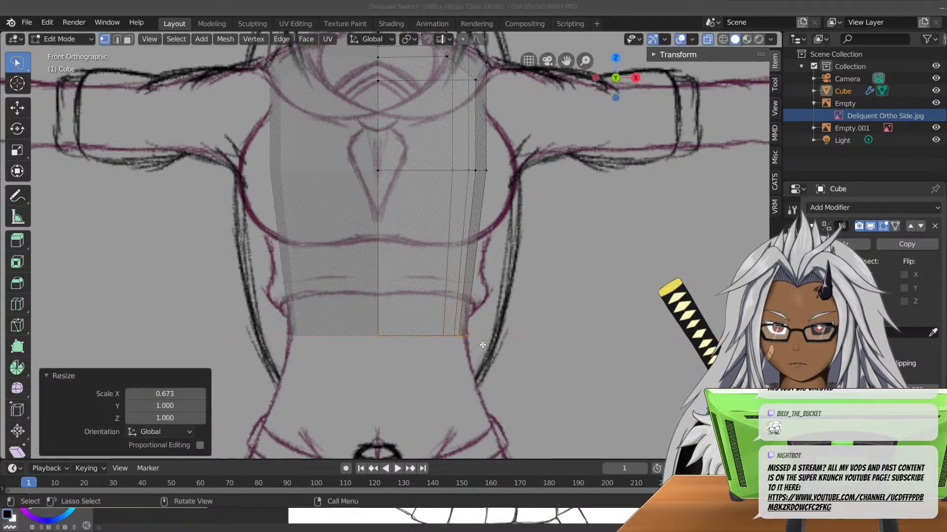
- Extrude the bottom loop 0.336 m downward in the side view and rotate it -20° to follow the belt's slope
{"action": "middle_click_drag", "start_coordinate": [484, 358], "coordinate": [434, 269], "text": "shift"}
{"action": "key", "text": "KP_3"}
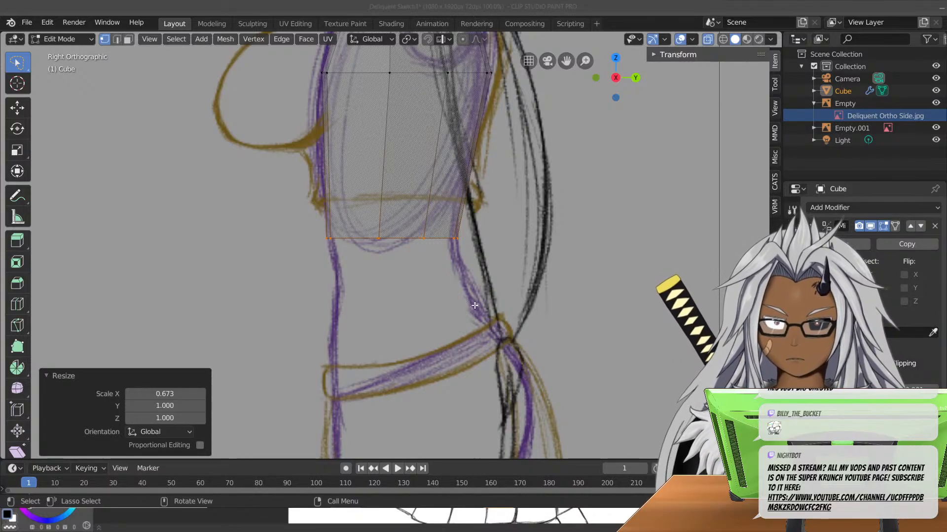
{"action": "key", "text": "e"}
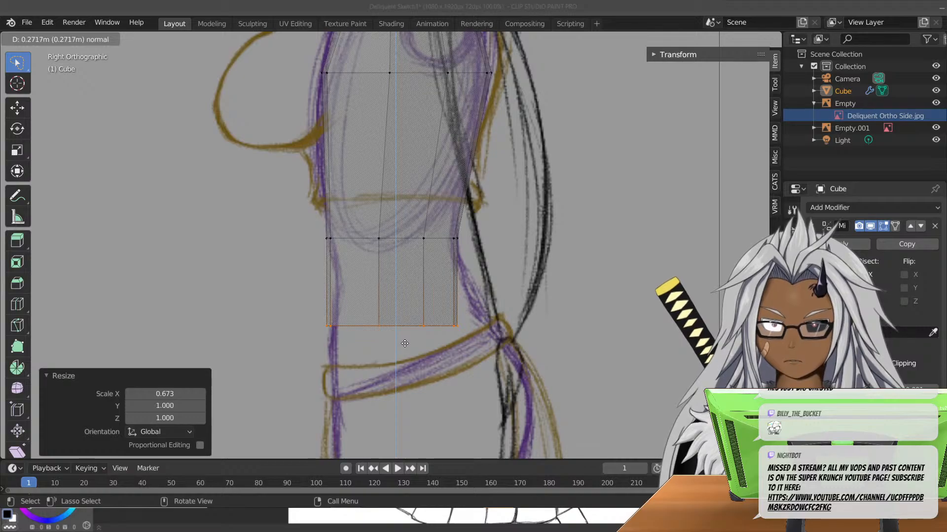
{"action": "left_click", "coordinate": [413, 364]}
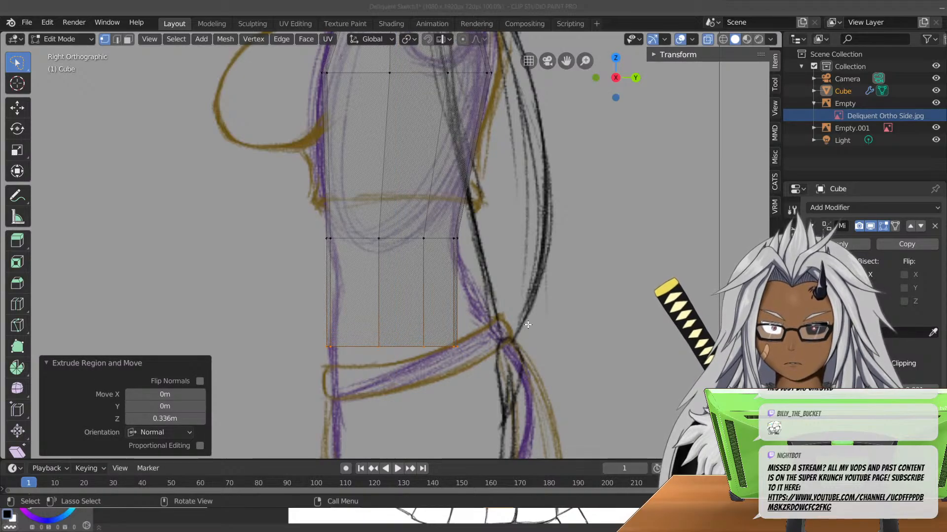
{"action": "key", "text": "r"}
{"action": "left_click", "coordinate": [513, 277]}
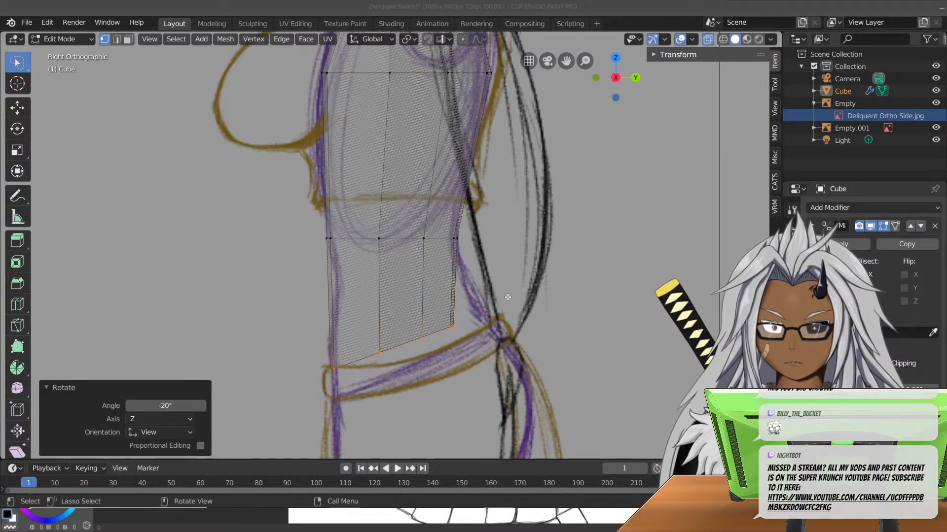
- Scale the tilted bottom loop 1.344 along Y and move it 0.0626 m along Y and 0.0382 m along Z
{"action": "key", "text": "s"}
{"action": "key", "text": "y"}
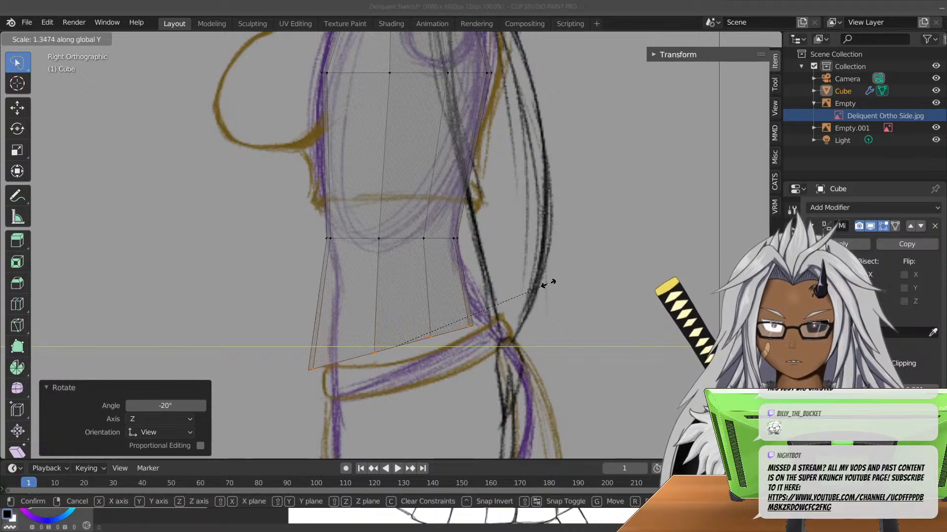
{"action": "left_click", "coordinate": [549, 281]}
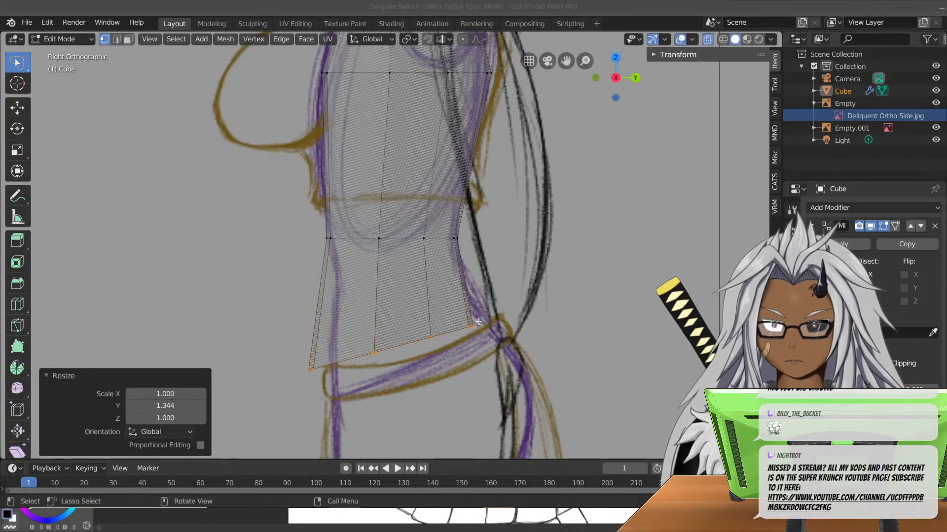
{"action": "key", "text": "g"}
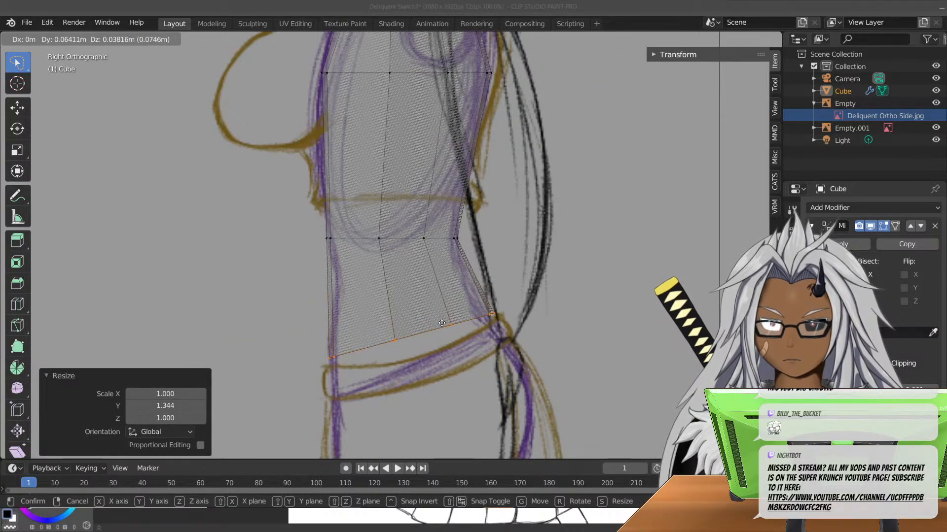
{"action": "left_click", "coordinate": [442, 323]}
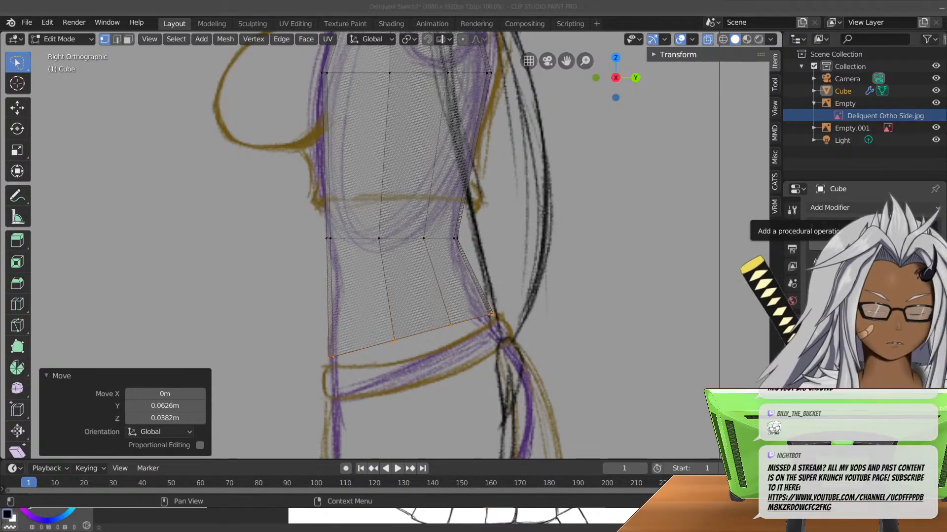
- Scale the tilted bottom loop 1.628 along X in the front view to match the hip outline at the belt
{"action": "mouse_move", "coordinate": [345, 179]}
{"action": "middle_mouse_down"}
{"action": "mouse_move", "coordinate": [397, 182]}
{"action": "mouse_move", "coordinate": [401, 194]}
{"action": "mouse_move", "coordinate": [399, 186]}
{"action": "middle_mouse_up"}
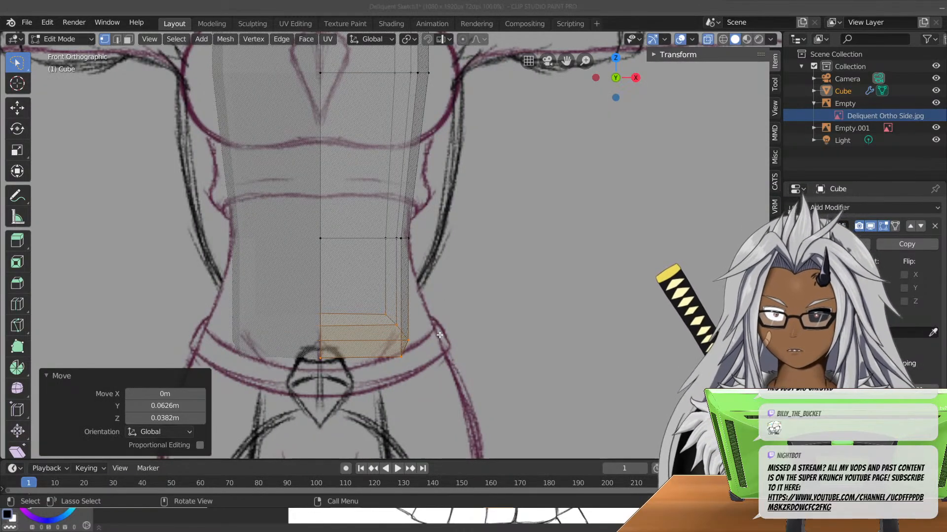
{"action": "key", "text": "s"}
{"action": "key", "text": "y"}
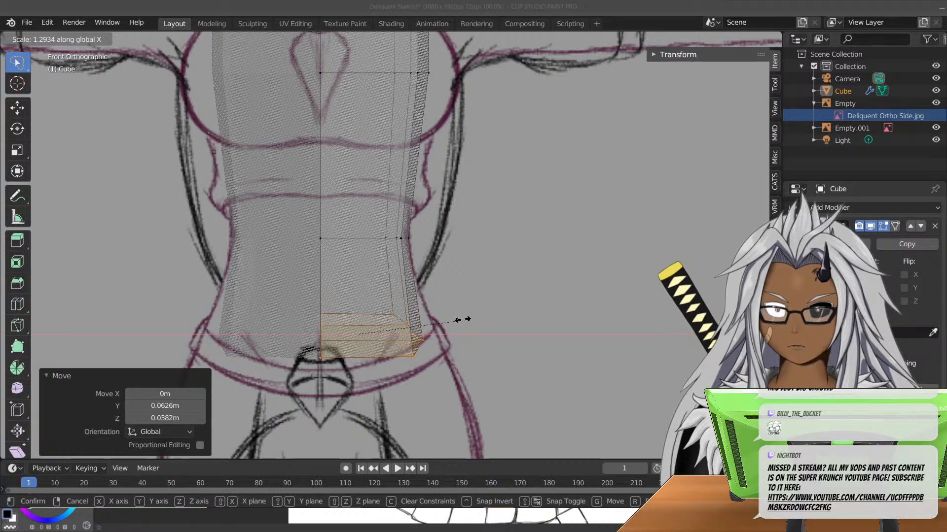
{"action": "left_click", "coordinate": [487, 308]}
{"action": "middle_click_drag", "start_coordinate": [612, 294], "coordinate": [520, 269]}
{"action": "key", "text": "KP_1"}
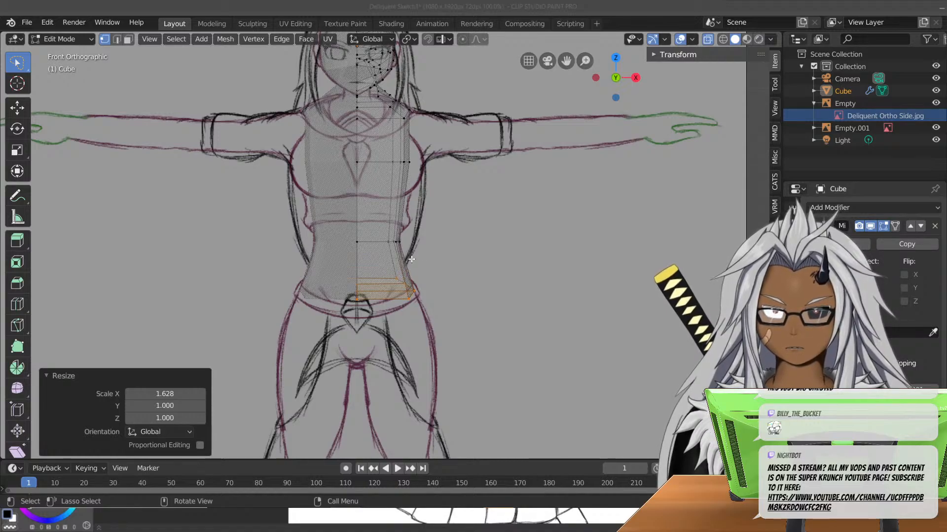
- Extrude the torso's bottom faces downward about 0.42 m and widen them along X by about 1.72 to reach the hip outline
{"action": "scroll", "coordinate": [407, 310], "scroll_direction": "up", "scroll_amount": 4}
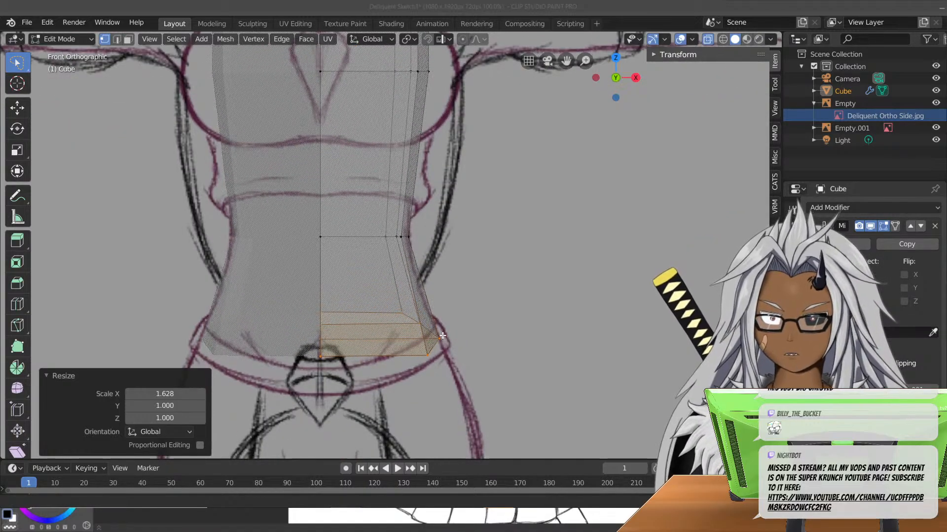
{"action": "mouse_move", "coordinate": [440, 156]}
{"action": "middle_mouse_down", "text": "shift"}
{"action": "mouse_move", "coordinate": [487, 104]}
{"action": "mouse_move", "coordinate": [507, 147]}
{"action": "mouse_move", "coordinate": [523, 143]}
{"action": "middle_mouse_up", "text": "shift"}
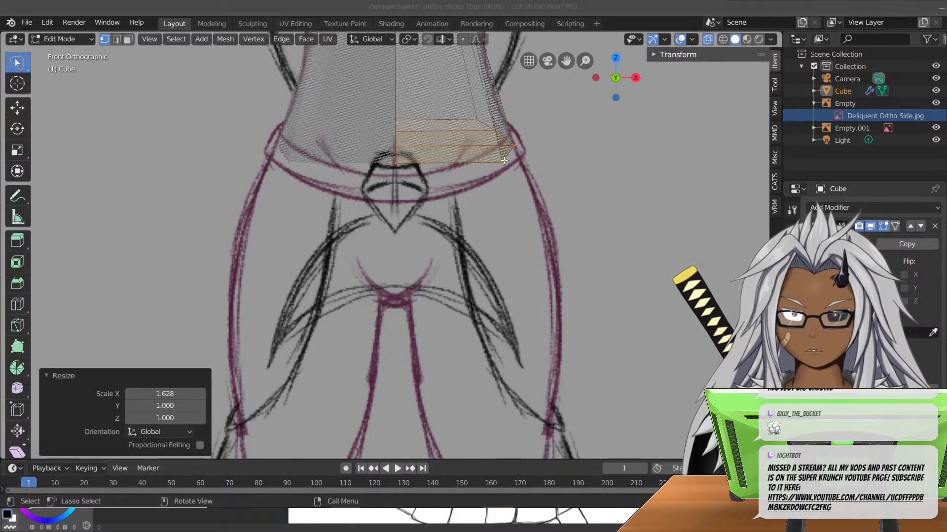
{"action": "key", "text": "e"}
{"action": "left_click", "coordinate": [506, 293]}
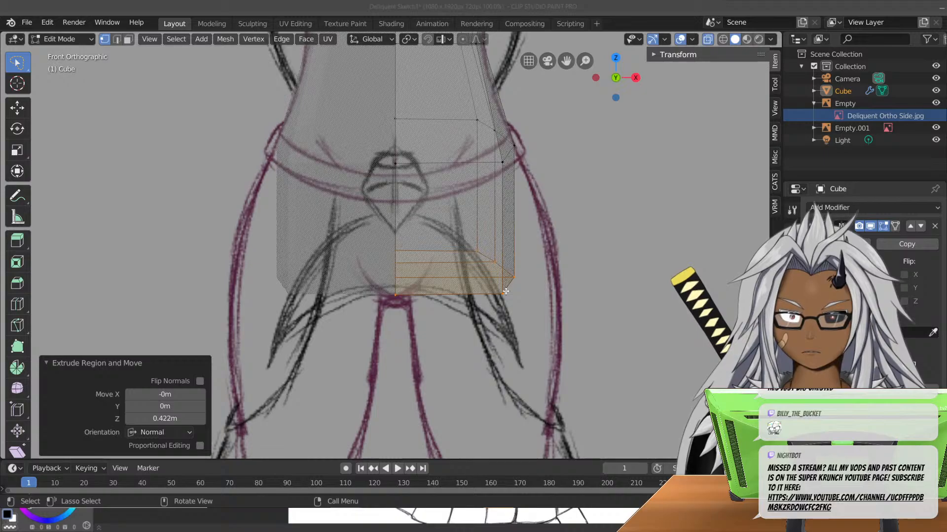
{"action": "key", "text": "s"}
{"action": "key", "text": "x"}
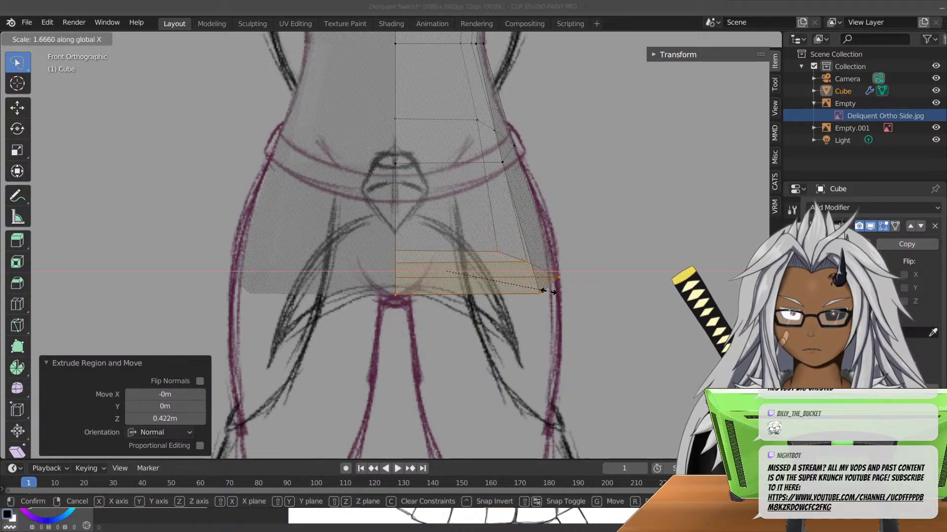
{"action": "left_click", "coordinate": [551, 291]}
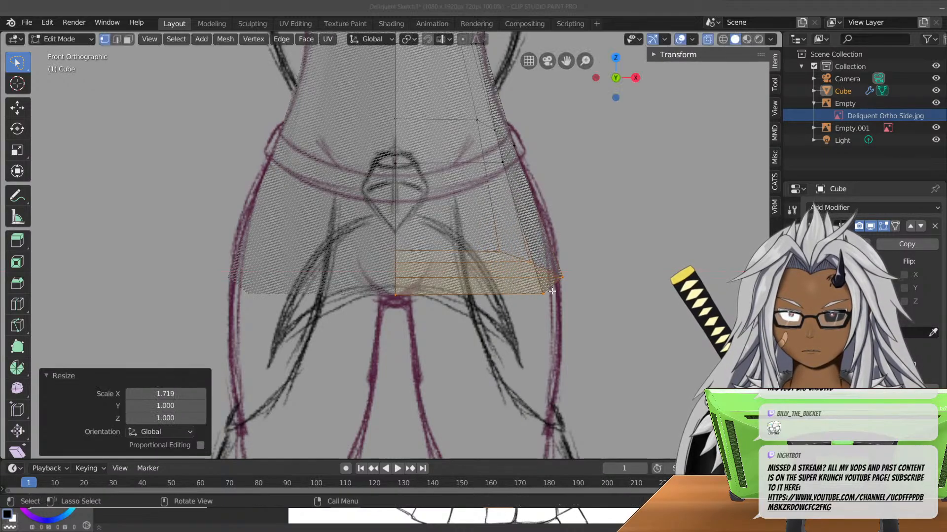
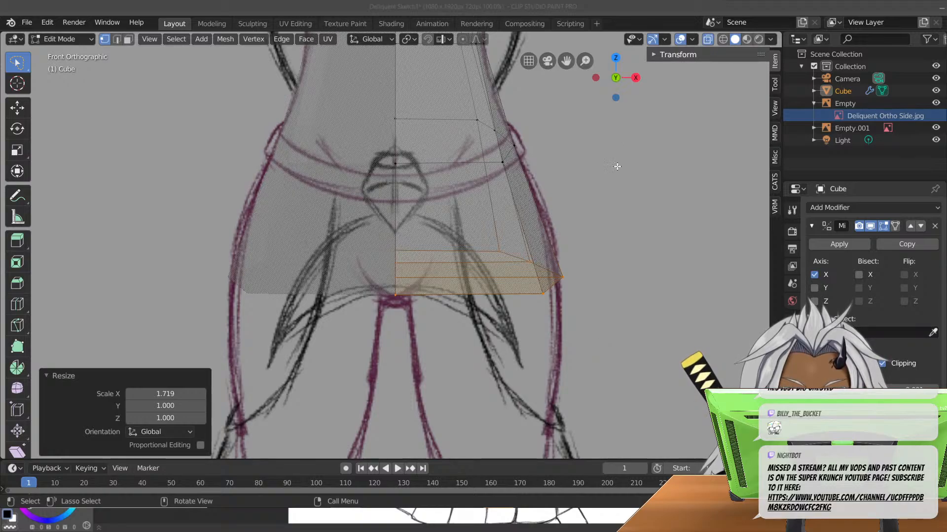
- In the right side view, scale the hip's bottom faces along Y by about 1.3 and shift them about 0.035 m toward the front
{"action": "mouse_move", "coordinate": [514, 139]}
{"action": "middle_mouse_down", "text": "shift"}
{"action": "mouse_move", "coordinate": [499, 432]}
{"action": "mouse_move", "coordinate": [326, 244]}
{"action": "mouse_move", "coordinate": [578, 241]}
{"action": "mouse_move", "coordinate": [519, 241]}
{"action": "middle_mouse_up", "text": "shift"}
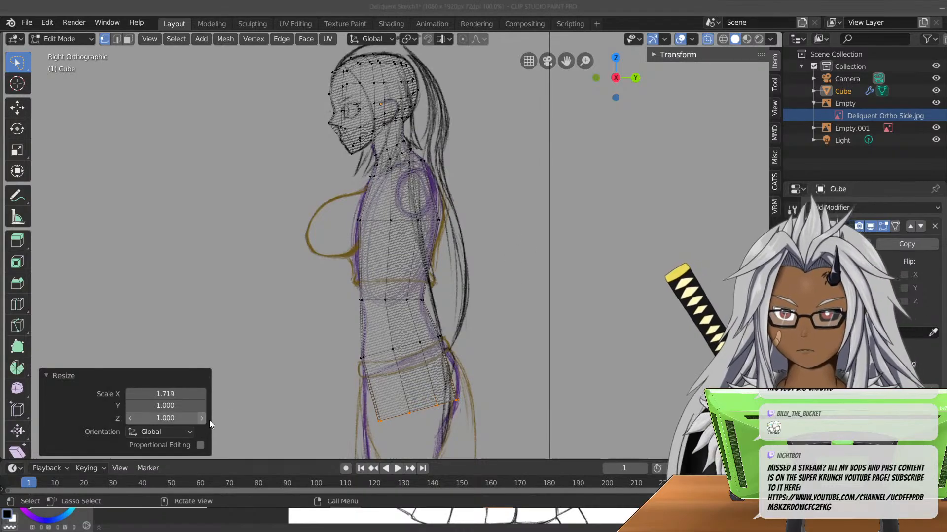
{"action": "scroll", "coordinate": [417, 348], "scroll_direction": "up", "scroll_amount": 3}
{"action": "middle_click_drag", "start_coordinate": [416, 348], "coordinate": [385, 121], "text": "shift"}
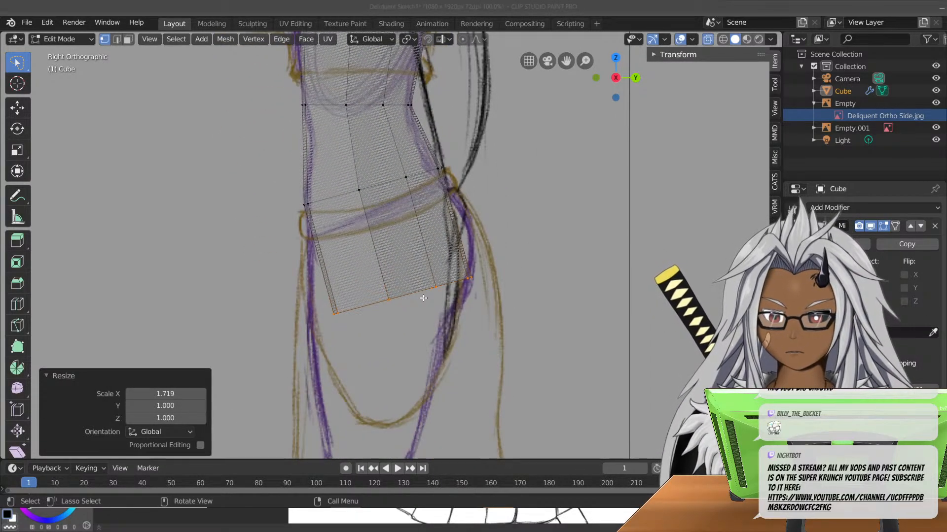
{"action": "key", "text": "s"}
{"action": "key", "text": "y"}
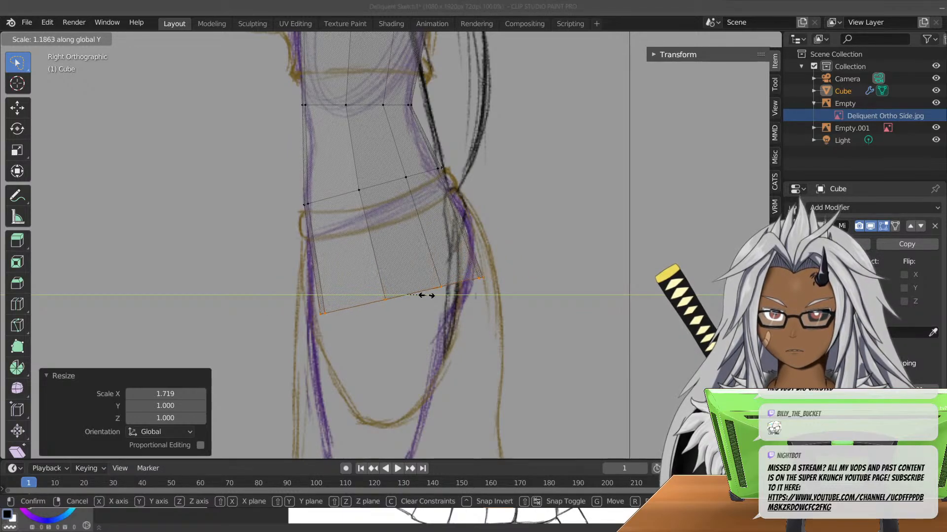
{"action": "left_click", "coordinate": [423, 295]}
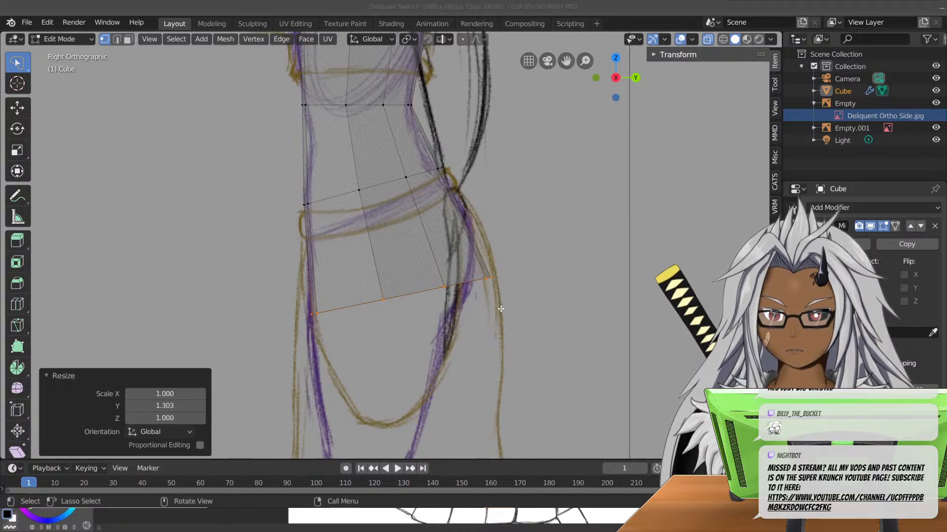
{"action": "key", "text": "g"}
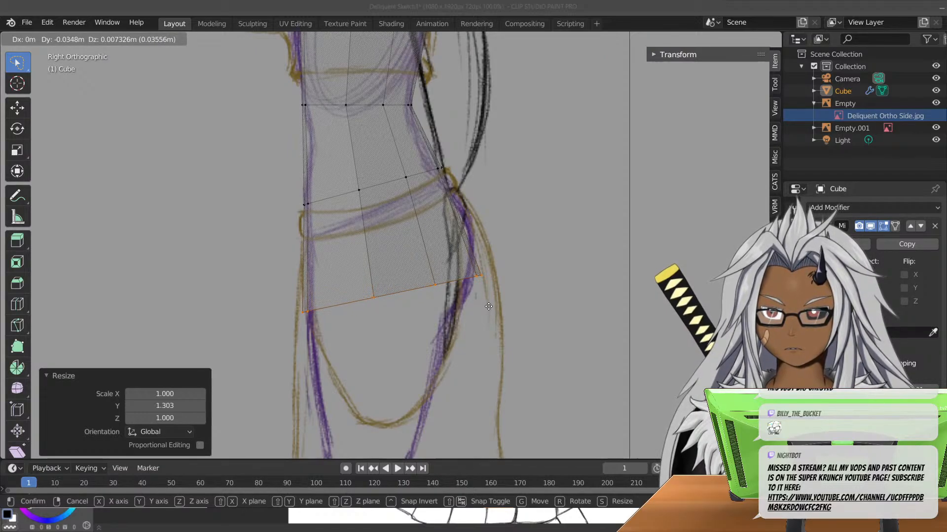
{"action": "left_click", "coordinate": [489, 306]}
- Scale the hip's bottom faces along Y to about 0.92 and raise them about 0.156 m along the side sketch
{"action": "key", "text": "s"}
{"action": "key", "text": "y"}
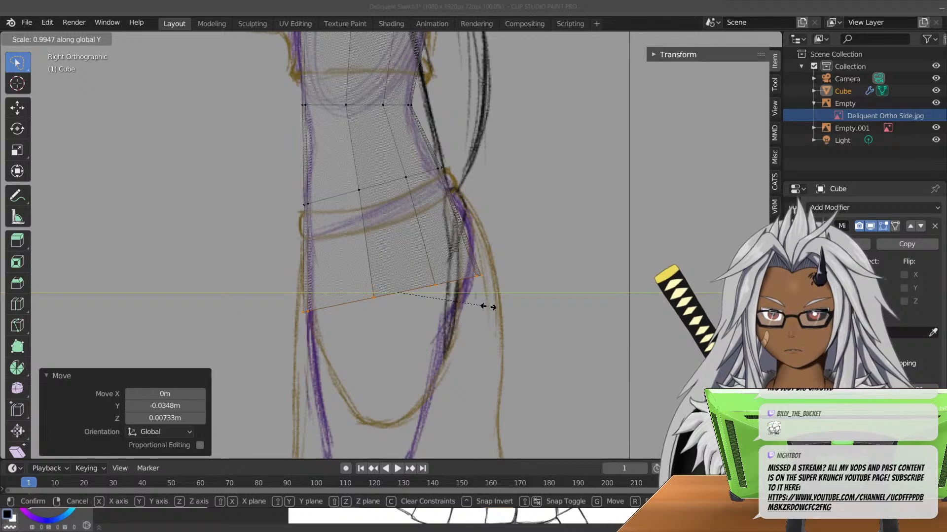
{"action": "left_click", "coordinate": [482, 307]}
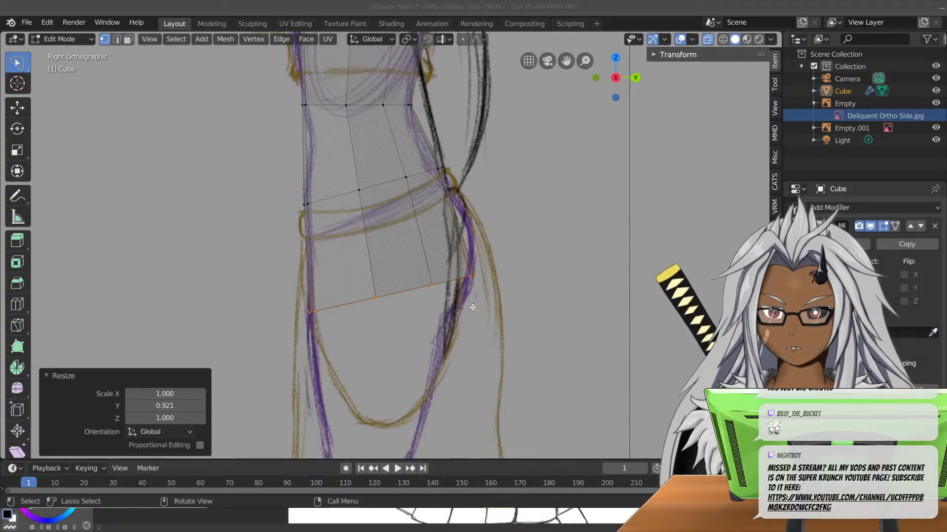
{"action": "key", "text": "g"}
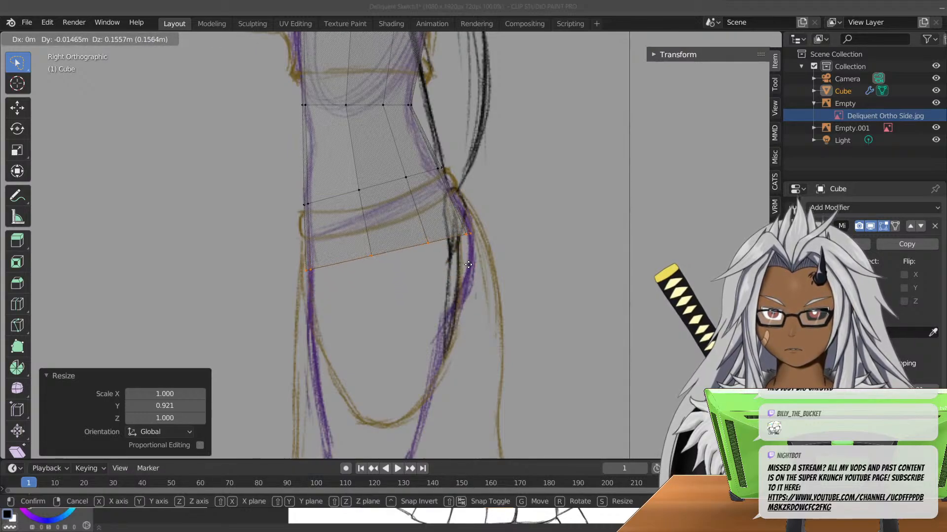
{"action": "left_click", "coordinate": [468, 265]}
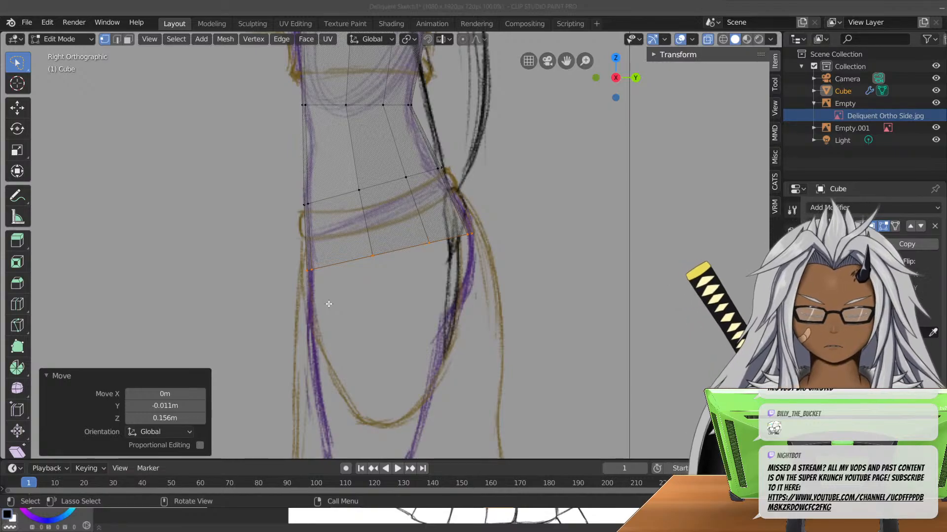
- In the front view, add one vertical loop cut through the torso and slide it toward the centerline with a factor of about -0.523
{"action": "key", "text": "KP_1"}
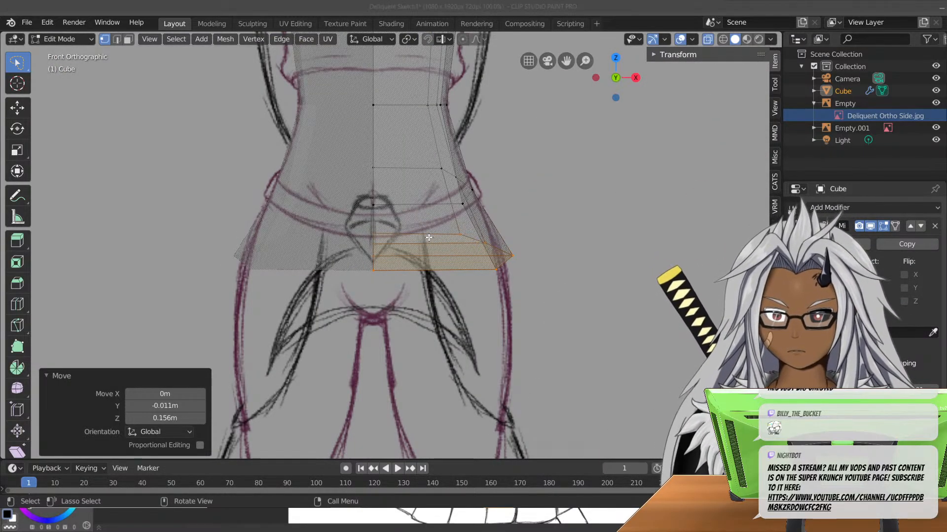
{"action": "key", "text": "ctrl+r"}
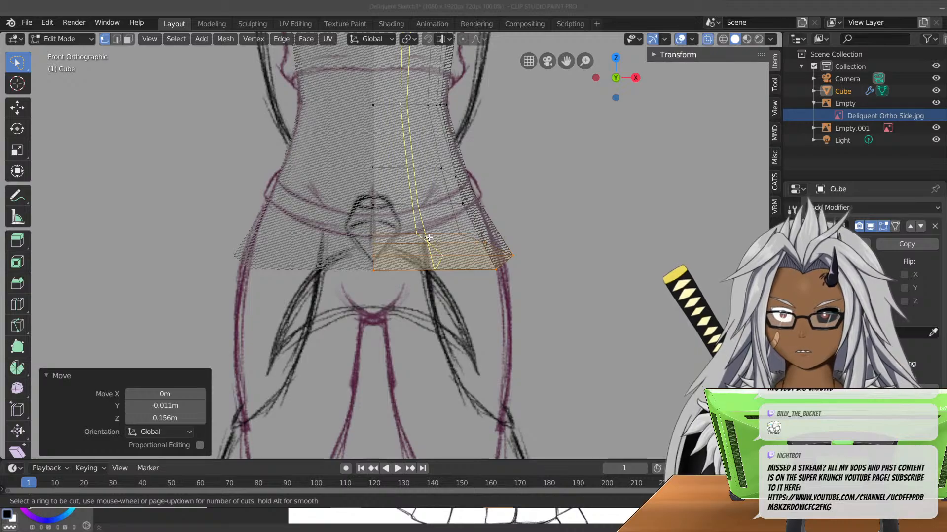
{"action": "left_click", "coordinate": [428, 238]}
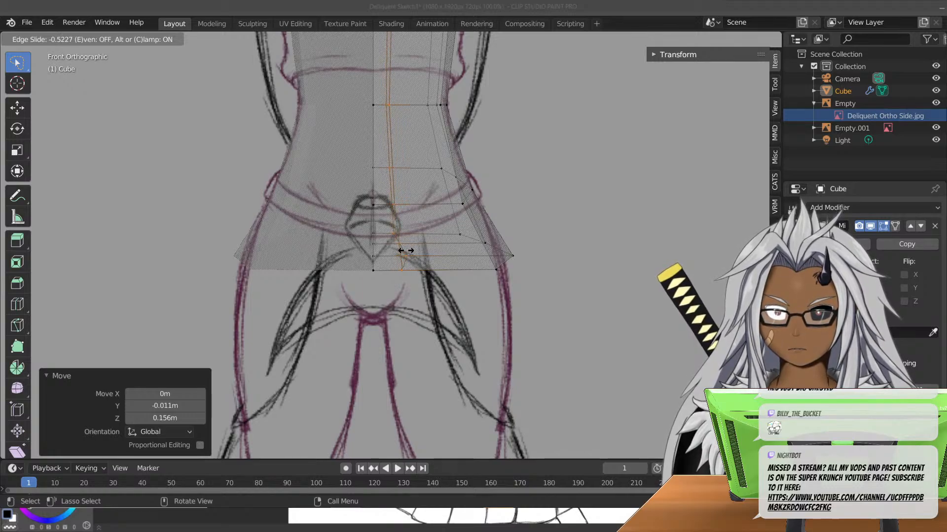
{"action": "left_click", "coordinate": [406, 249]}
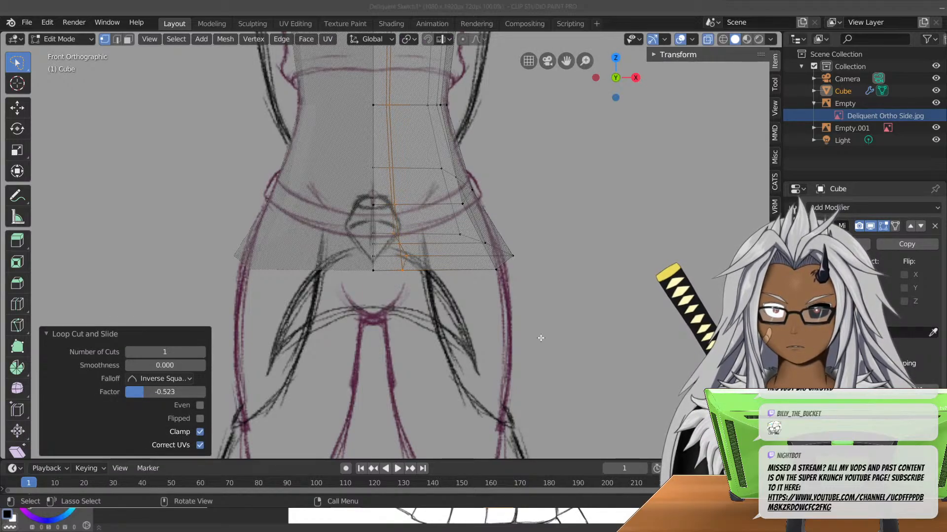
- Move the hip's lower front corner vertex inward along X by about 0.084 m in the front view
{"action": "mouse_move", "coordinate": [499, 321]}
{"action": "middle_mouse_down"}
{"action": "mouse_move", "coordinate": [464, 233]}
{"action": "mouse_move", "coordinate": [465, 212]}
{"action": "mouse_move", "coordinate": [546, 232]}
{"action": "mouse_move", "coordinate": [564, 262]}
{"action": "mouse_move", "coordinate": [434, 264]}
{"action": "mouse_move", "coordinate": [427, 298]}
{"action": "middle_mouse_up"}
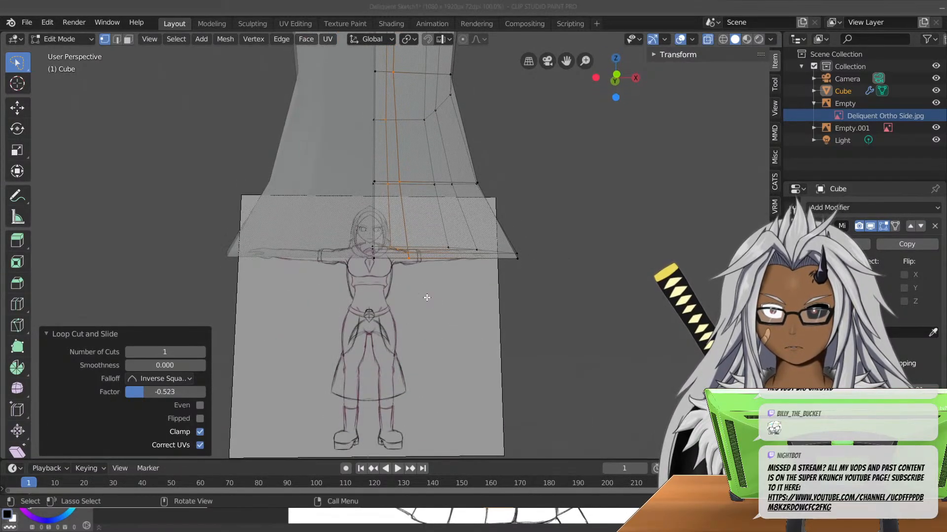
{"action": "key", "text": "KP_3"}
{"action": "key", "text": "KP_1"}
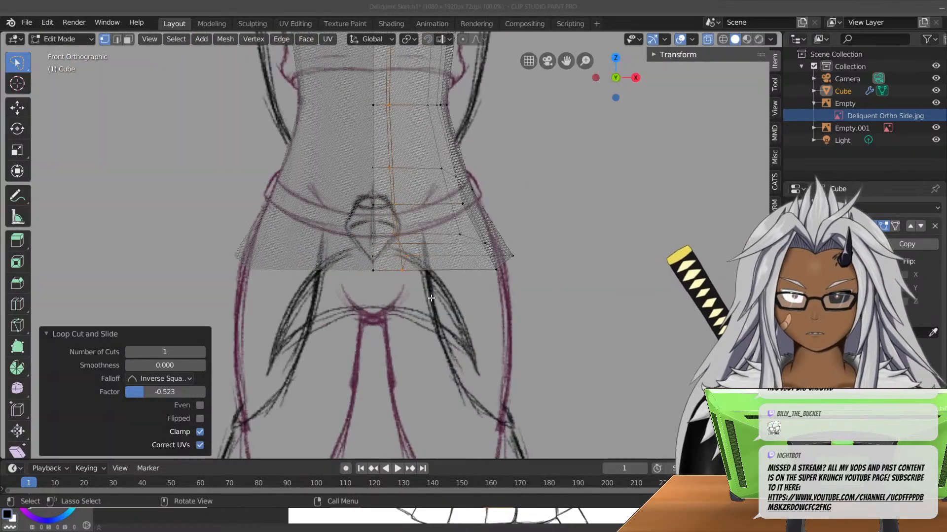
{"action": "left_click", "coordinate": [501, 266]}
{"action": "key", "text": "g"}
{"action": "key", "text": "x"}
{"action": "left_click", "coordinate": [477, 270]}
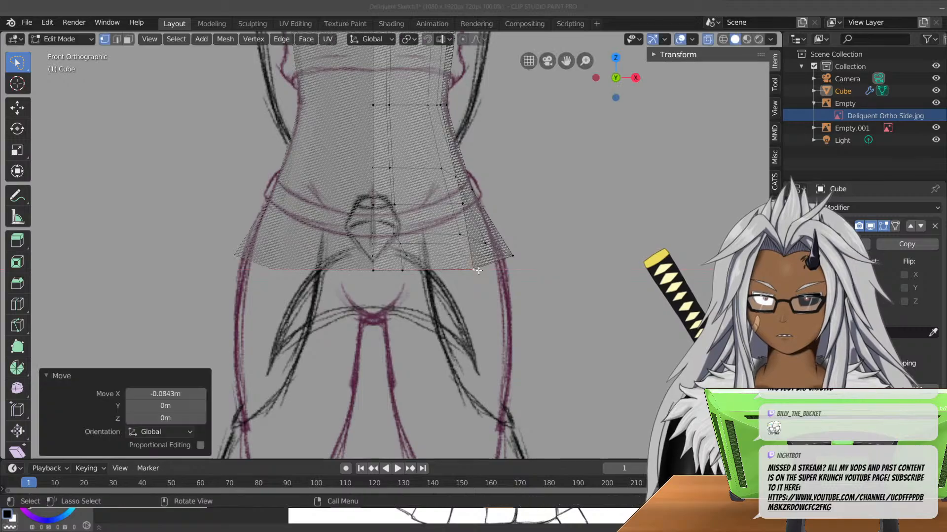
- Move the new loop's two middle underside vertices closer to the centerline along X
{"action": "left_click", "coordinate": [412, 252]}
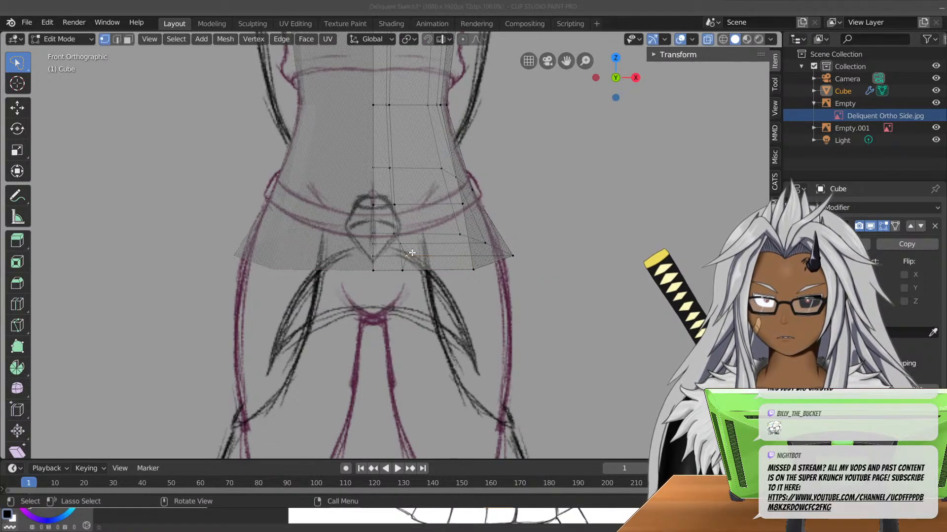
{"action": "key", "text": "g"}
{"action": "key", "text": "x"}
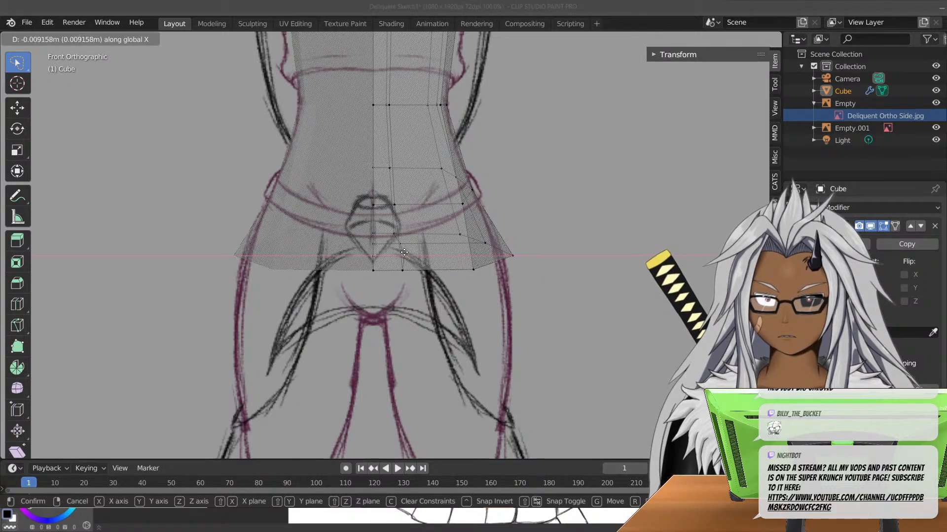
{"action": "left_click", "coordinate": [394, 252]}
{"action": "left_click", "coordinate": [400, 245]}
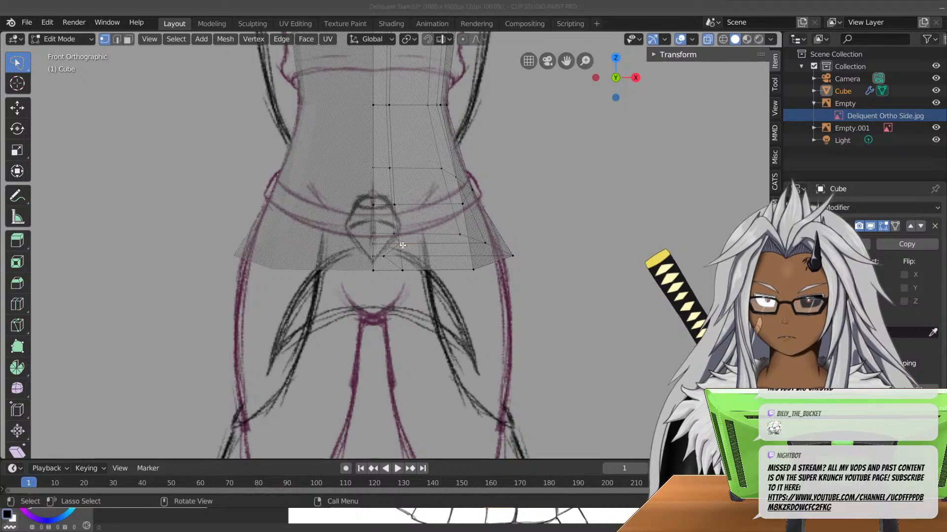
{"action": "key", "text": "g"}
{"action": "key", "text": "x"}
{"action": "left_click", "coordinate": [412, 245]}
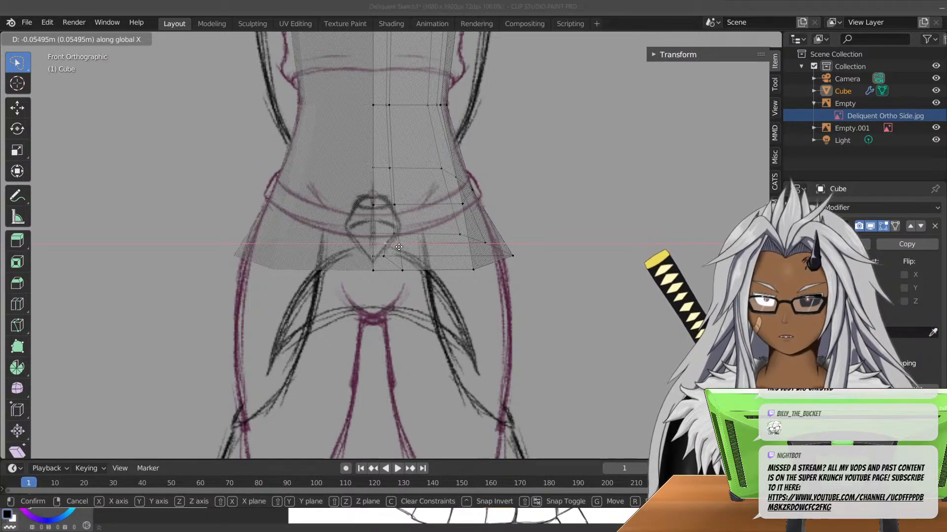
- Move the new loop's upper vertex on the hip's bottom edge slightly outward along X
{"action": "left_click", "coordinate": [395, 233]}
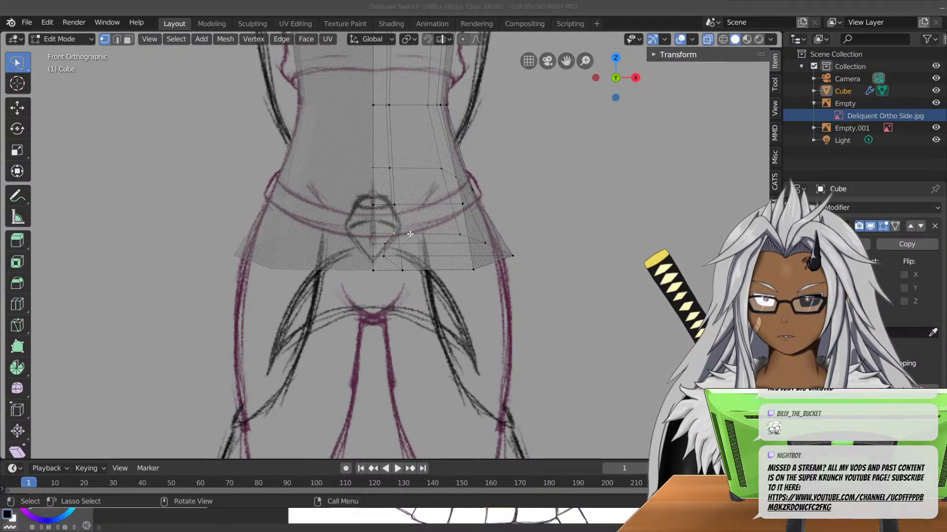
{"action": "key", "text": "g"}
{"action": "key", "text": "x"}
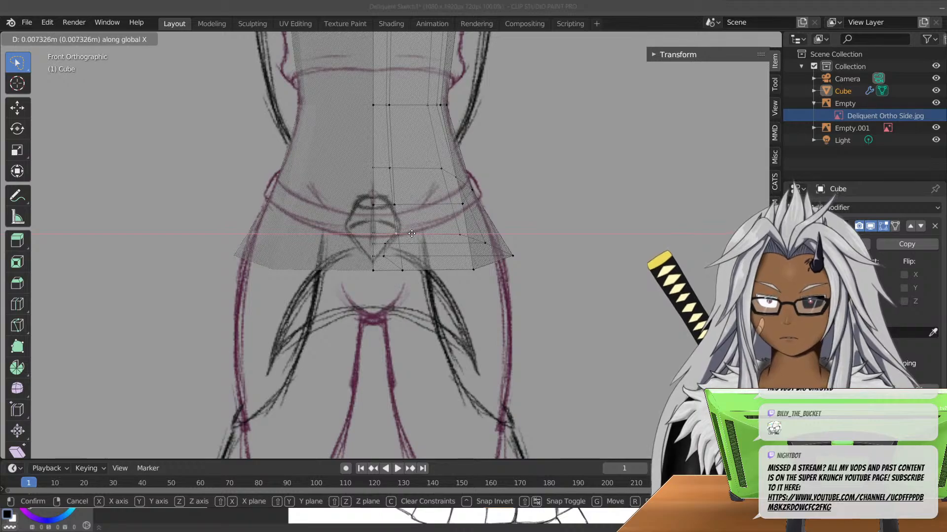
{"action": "left_click", "coordinate": [415, 233]}
- Move the hip's upper back corner vertex slightly outward along X and the neighbouring outer vertex outward by about 0.048 m
{"action": "left_click", "coordinate": [461, 234]}
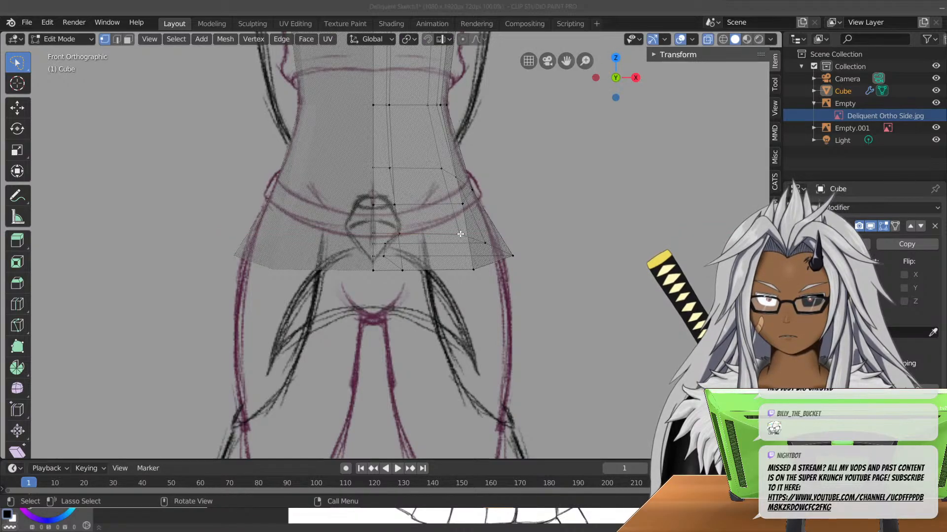
{"action": "key", "text": "g"}
{"action": "key", "text": "x"}
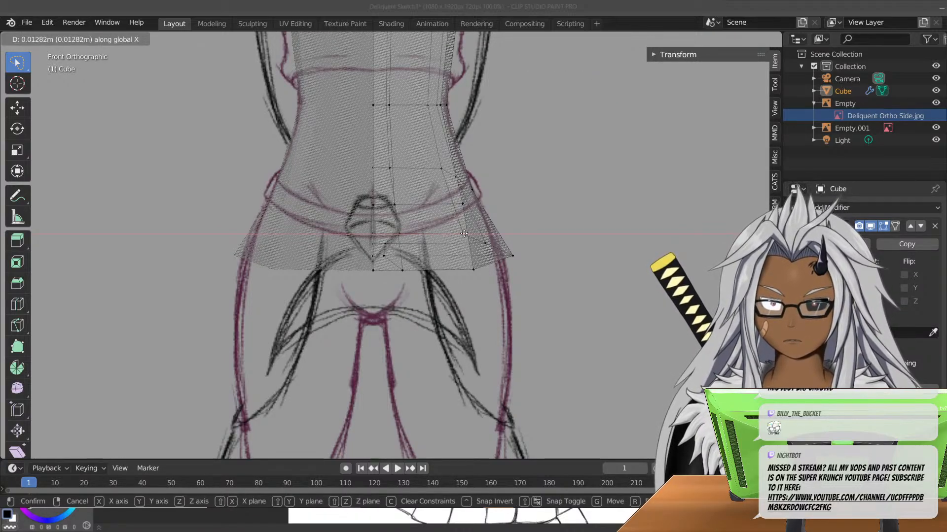
{"action": "left_click", "coordinate": [471, 233]}
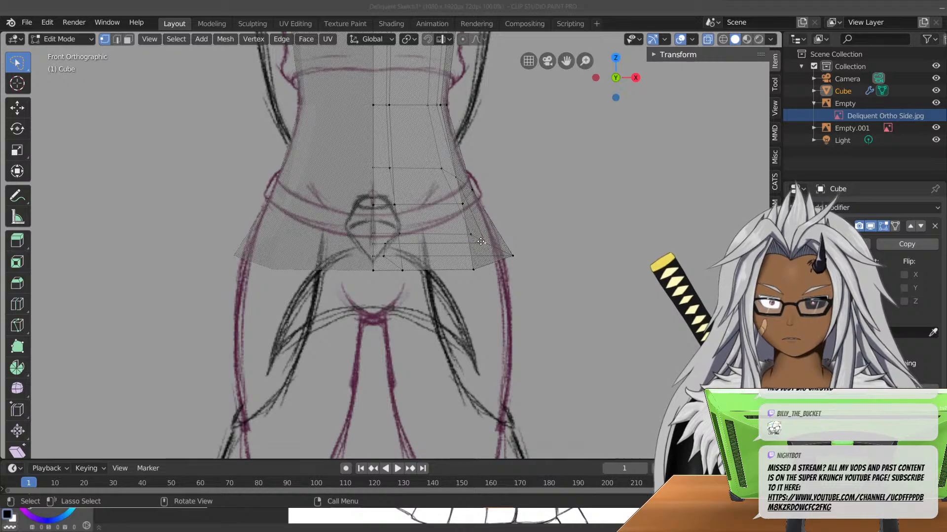
{"action": "key", "text": "g"}
{"action": "key", "text": "x"}
{"action": "left_click", "coordinate": [507, 247]}
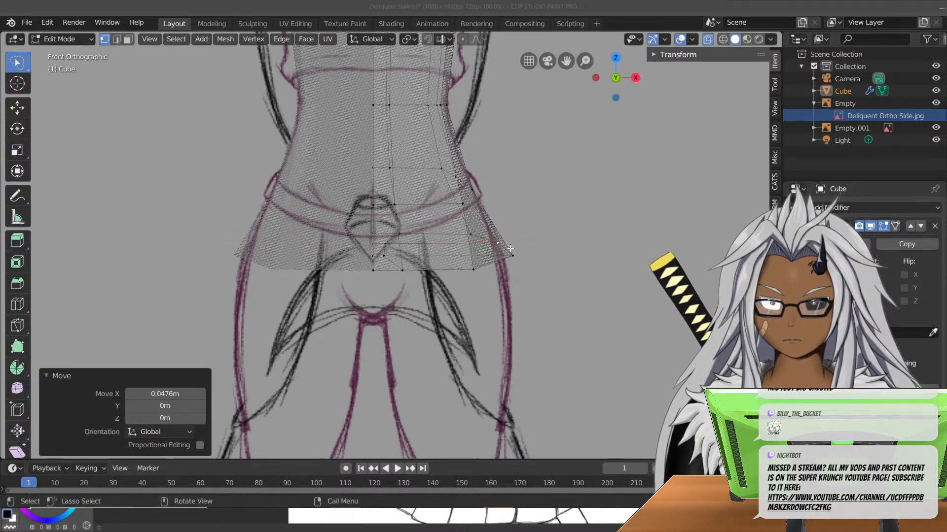
- Move the hip's outermost side vertex inward along X by about 0.04 m to match the sketched hip outline
{"action": "left_click", "coordinate": [517, 256]}
{"action": "key", "text": "g"}
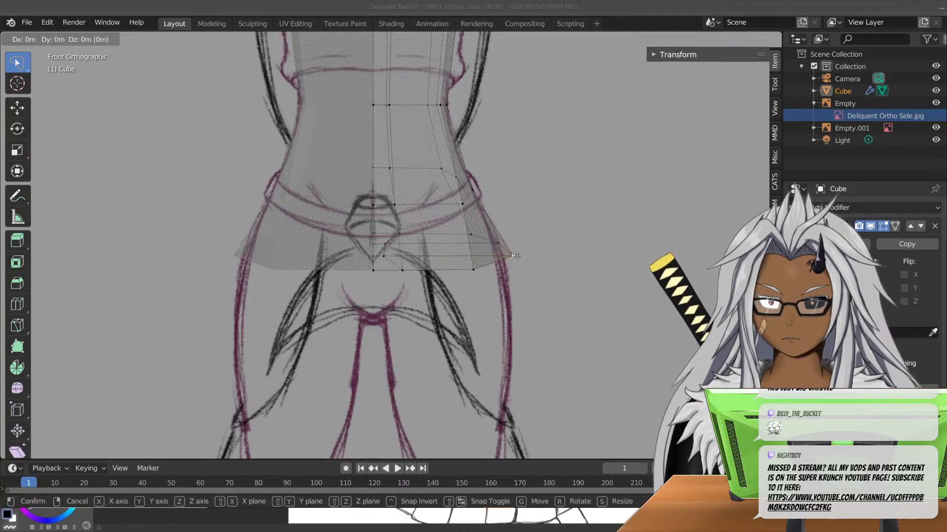
{"action": "key", "text": "x"}
{"action": "left_click", "coordinate": [506, 262]}
{"action": "middle_click_drag", "start_coordinate": [506, 262], "coordinate": [392, 151]}
{"action": "scroll", "coordinate": [395, 154], "scroll_direction": "up", "scroll_amount": 5}
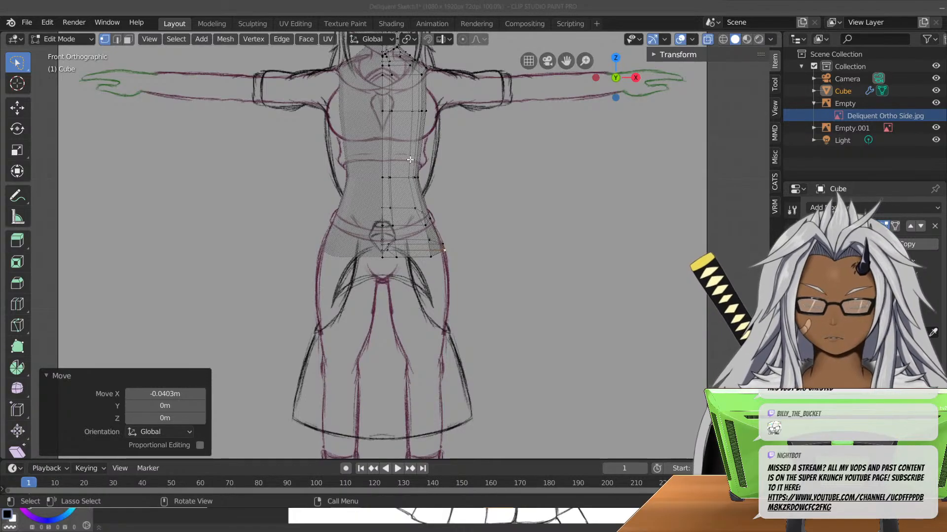
{"action": "scroll", "coordinate": [409, 262], "scroll_direction": "up", "scroll_amount": 7}
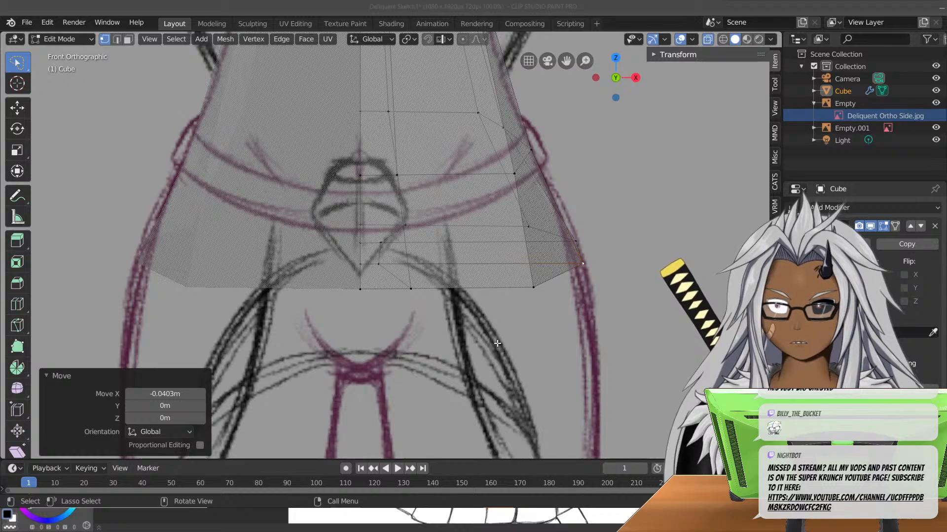
- Move the inner column of underside hip vertices toward the centerline along X by about 0.025 m, then its top vertex inward another 0.015 m
{"action": "left_click", "coordinate": [387, 242]}
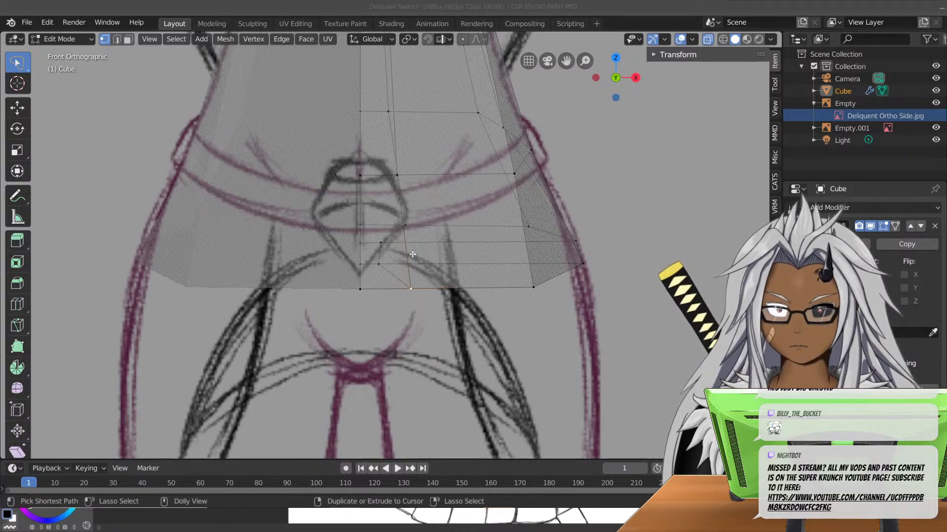
{"action": "left_click", "coordinate": [401, 225], "text": "ctrl"}
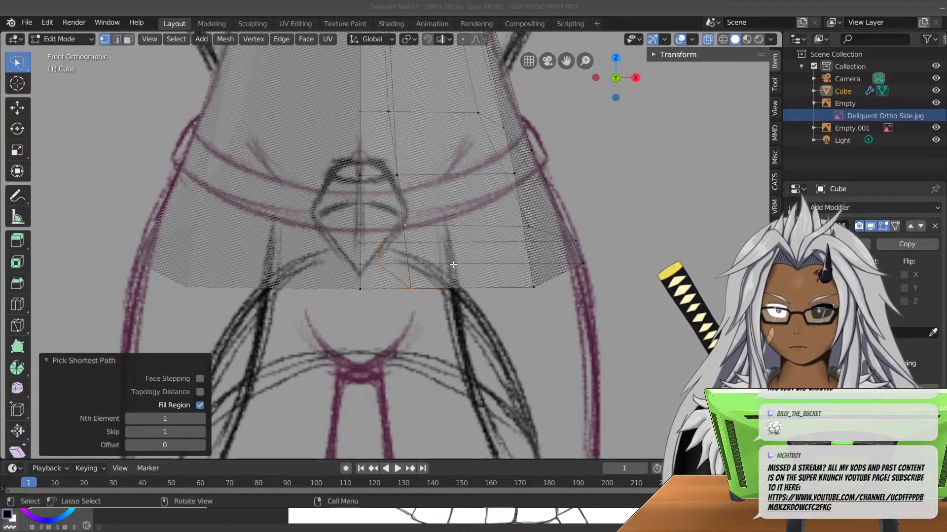
{"action": "key", "text": "g"}
{"action": "key", "text": "x"}
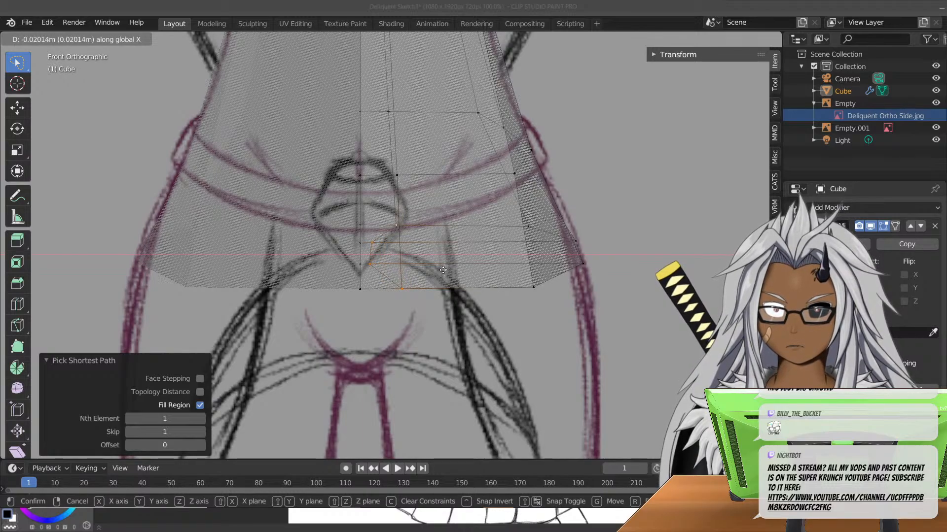
{"action": "left_click", "coordinate": [441, 272]}
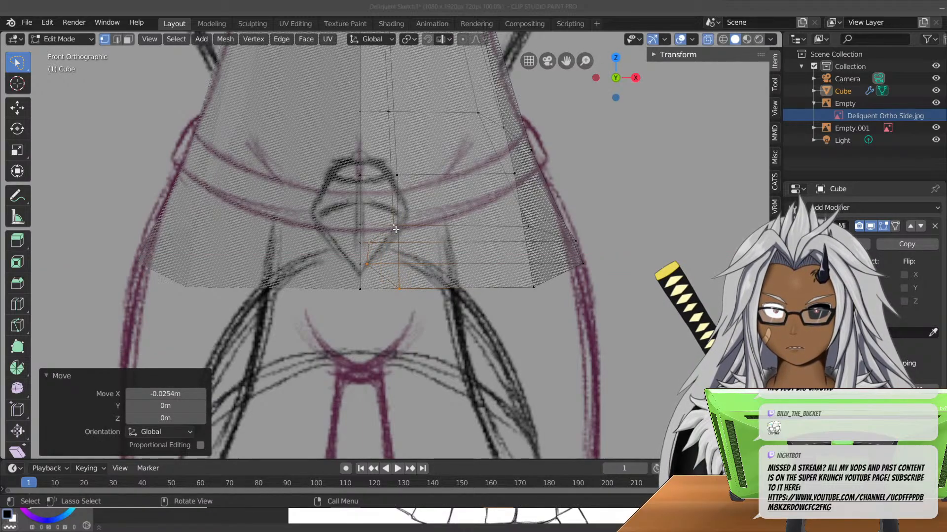
{"action": "key", "text": "g"}
{"action": "key", "text": "x"}
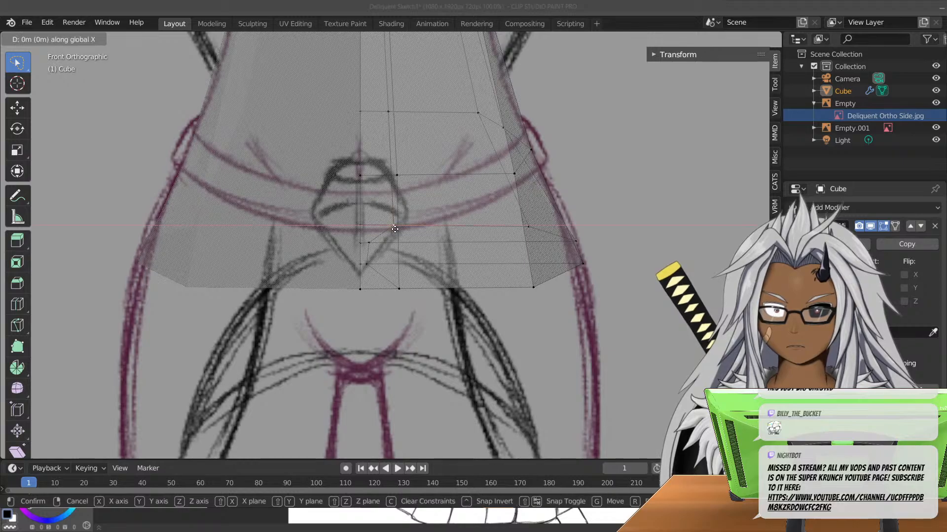
{"action": "left_click", "coordinate": [389, 231]}
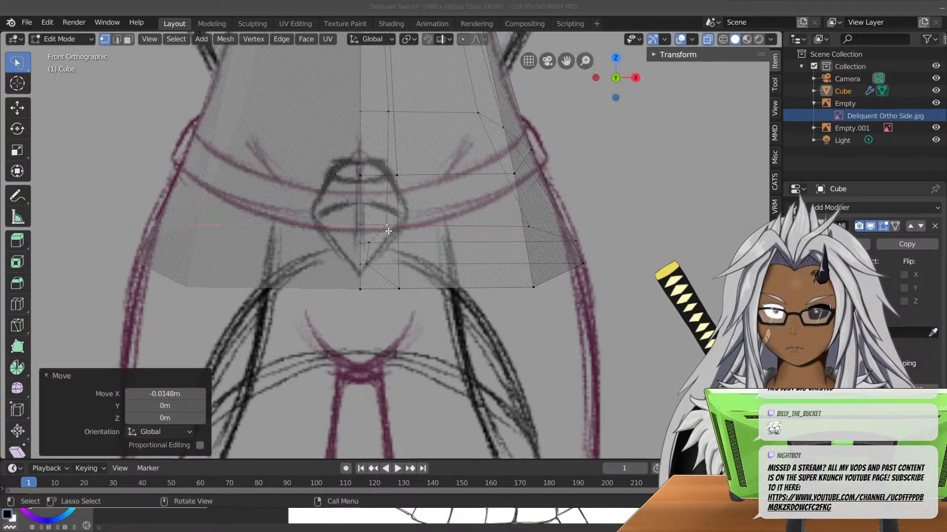
- Nudge the four vertices of the hip underside's inner column slightly outward, one at a time
{"action": "left_click", "coordinate": [399, 290]}
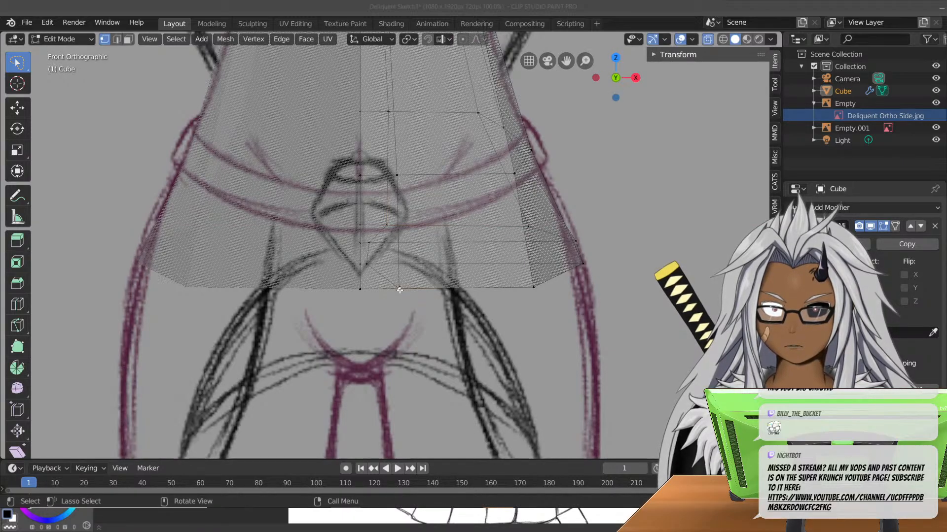
{"action": "key", "text": "g"}
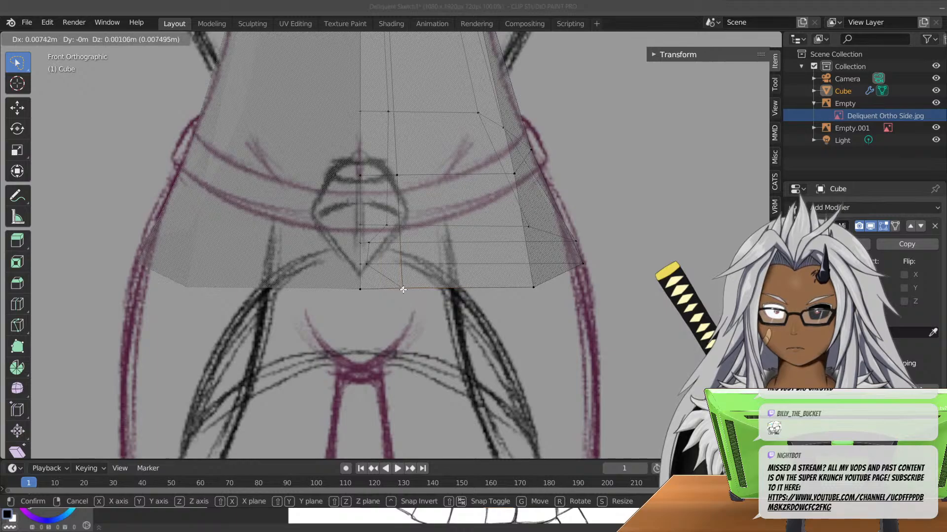
{"action": "left_click", "coordinate": [402, 288]}
{"action": "left_click", "coordinate": [366, 268]}
{"action": "key", "text": "g"}
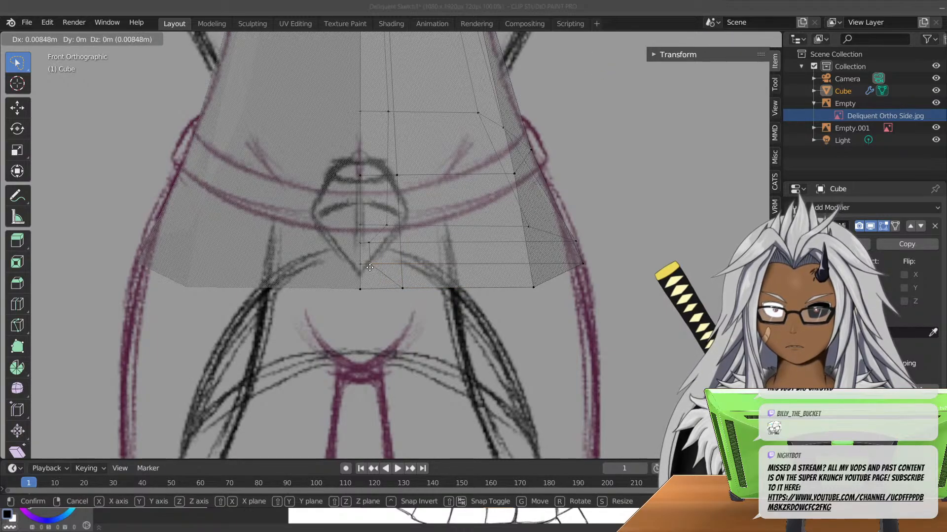
{"action": "left_click", "coordinate": [370, 257]}
{"action": "left_click", "coordinate": [367, 243]}
{"action": "key", "text": "g"}
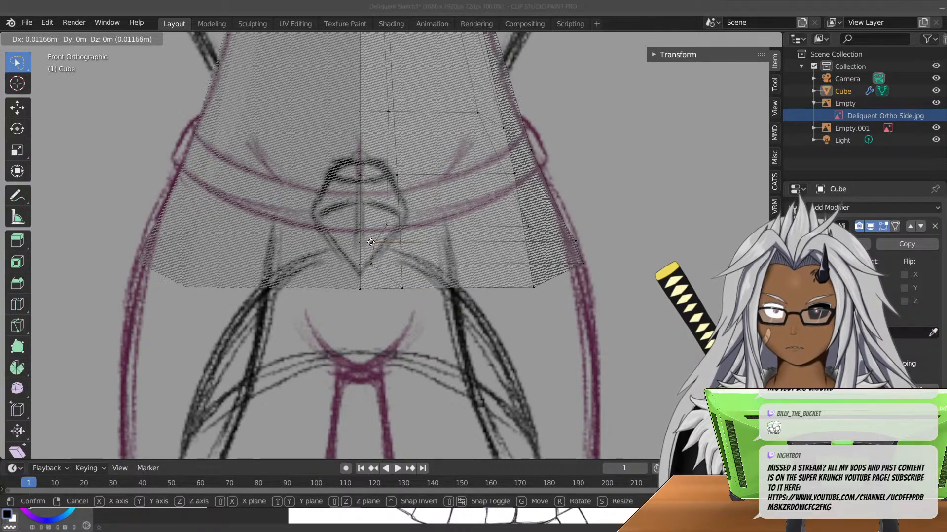
{"action": "left_click", "coordinate": [371, 239]}
{"action": "key", "text": "g"}
{"action": "left_click", "coordinate": [390, 218]}
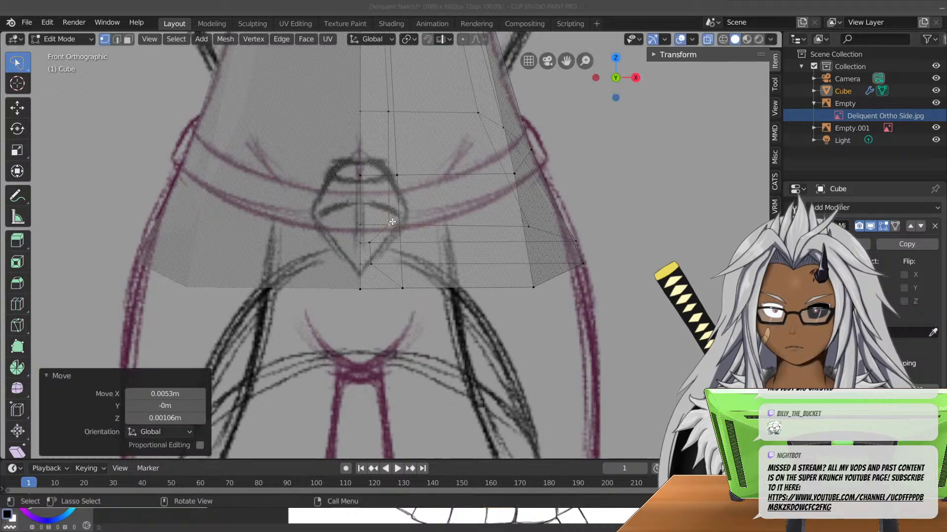
- Extrude the three outer underside faces of the hip downward by about 0.209 m to begin the leg
{"action": "mouse_move", "coordinate": [390, 218]}
{"action": "middle_mouse_down"}
{"action": "mouse_move", "coordinate": [494, 356]}
{"action": "mouse_move", "coordinate": [421, 275]}
{"action": "mouse_move", "coordinate": [440, 277]}
{"action": "mouse_move", "coordinate": [409, 260]}
{"action": "mouse_move", "coordinate": [446, 321]}
{"action": "middle_mouse_up"}
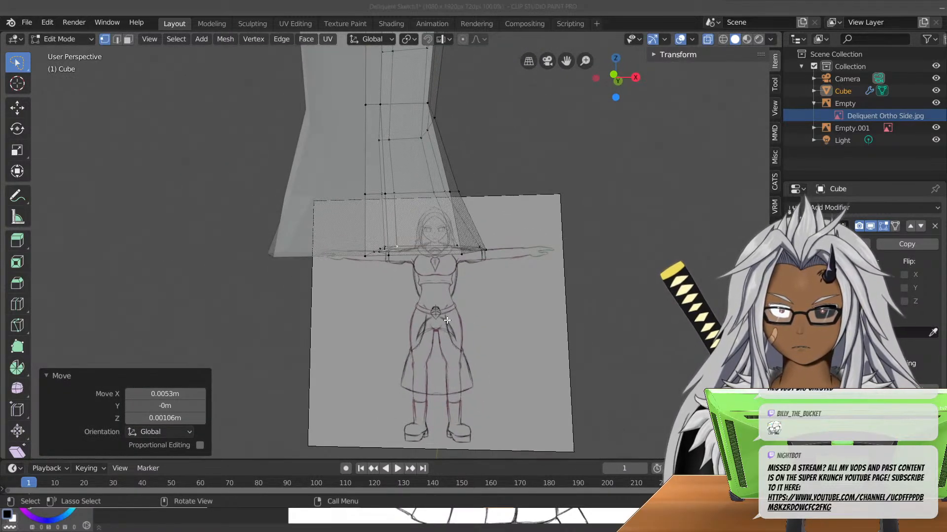
{"action": "key", "text": "KP_3"}
{"action": "key", "text": "KP_1"}
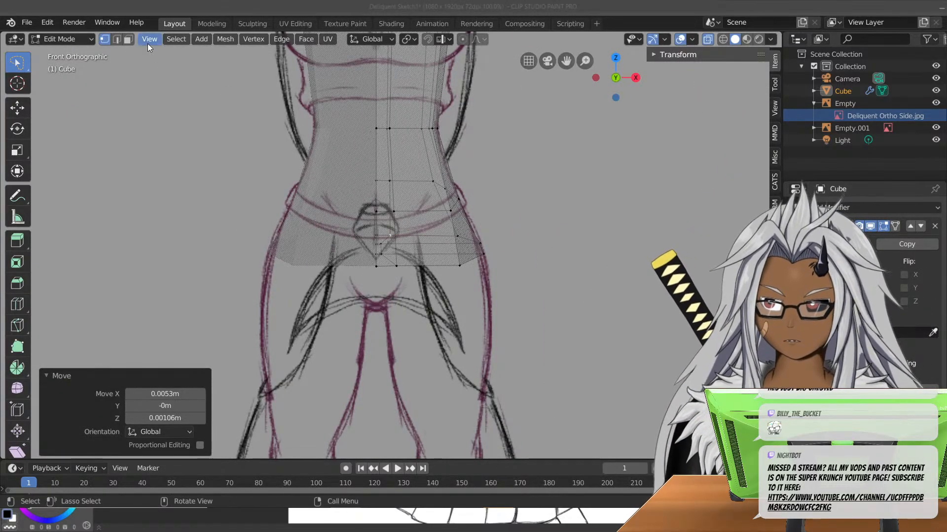
{"action": "left_click", "coordinate": [128, 39]}
{"action": "scroll", "coordinate": [486, 290], "scroll_direction": "up", "scroll_amount": 2}
{"action": "scroll", "coordinate": [486, 291], "scroll_direction": "up", "scroll_amount": 2}
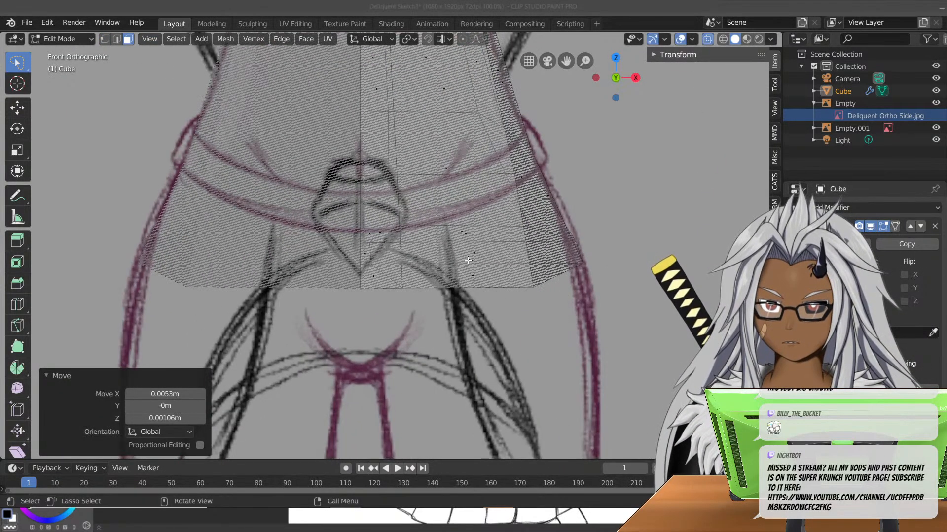
{"action": "left_click", "coordinate": [468, 242]}
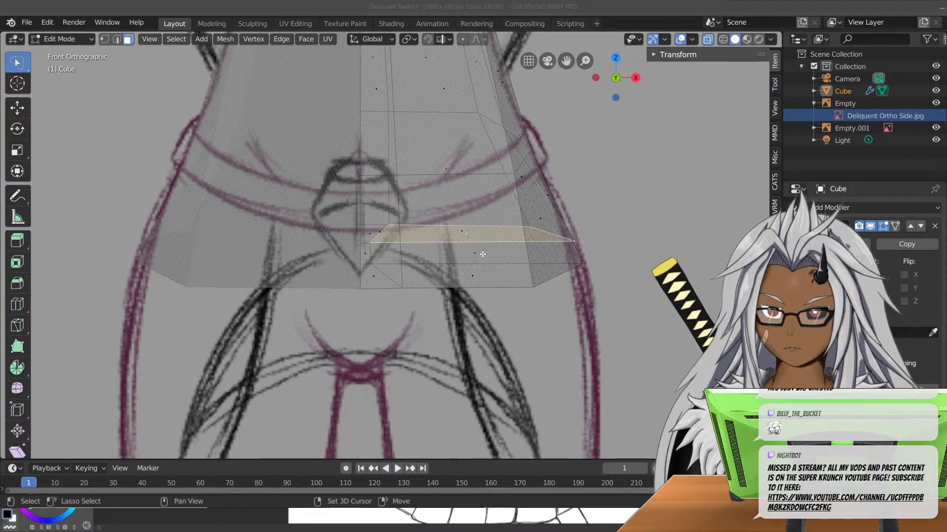
{"action": "left_click", "coordinate": [479, 254], "text": "shift"}
{"action": "left_click", "coordinate": [479, 276], "text": "shift"}
{"action": "scroll", "coordinate": [493, 296], "scroll_direction": "down", "scroll_amount": 5}
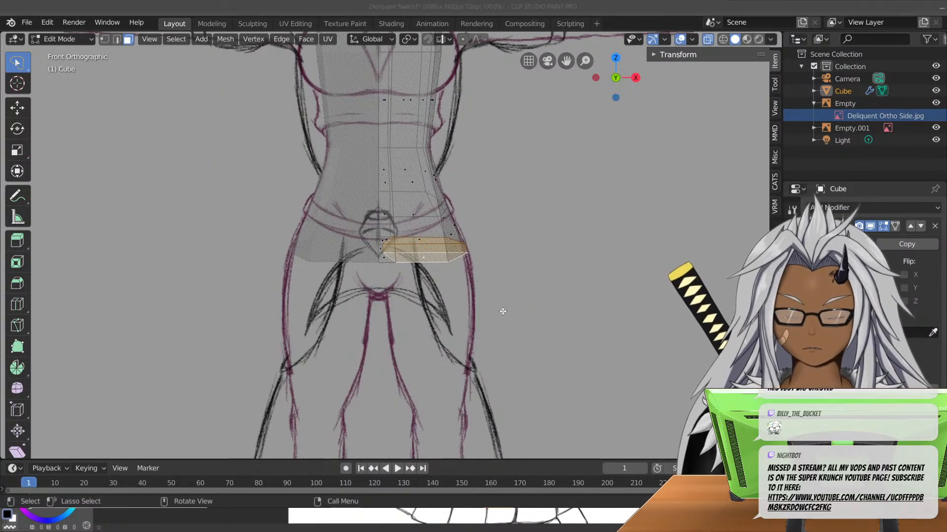
{"action": "key", "text": "KP_3"}
{"action": "scroll", "coordinate": [366, 296], "scroll_direction": "up", "scroll_amount": 2}
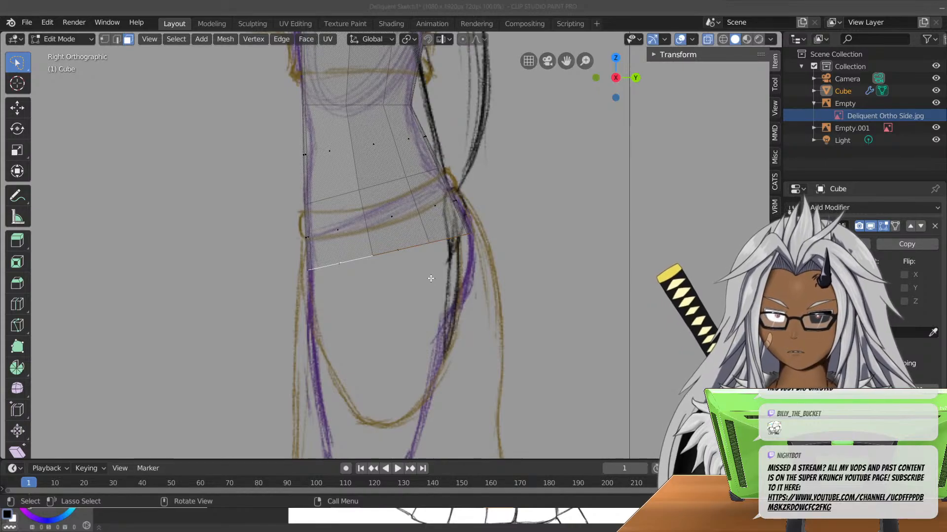
{"action": "key", "text": "e"}
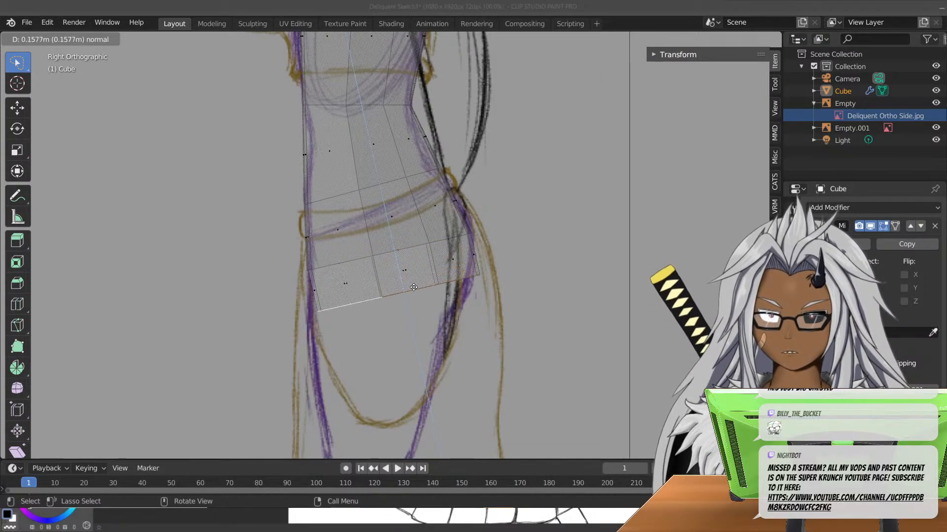
{"action": "left_click", "coordinate": [416, 300]}
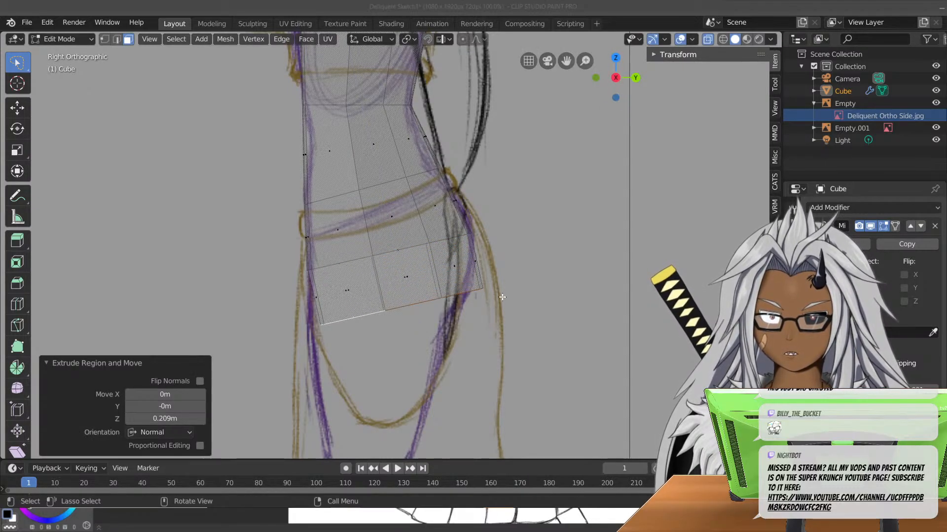
- Rotate the extruded leg faces by about 10.5° in the side view and move them forward along Y by about 0.042 m
{"action": "key", "text": "r"}
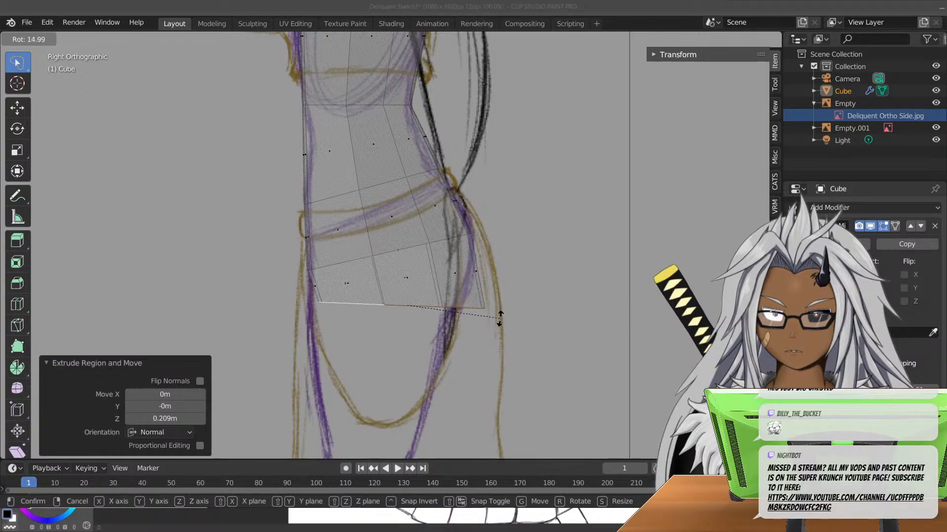
{"action": "left_click", "coordinate": [498, 311]}
{"action": "key", "text": "g"}
{"action": "key", "text": "x"}
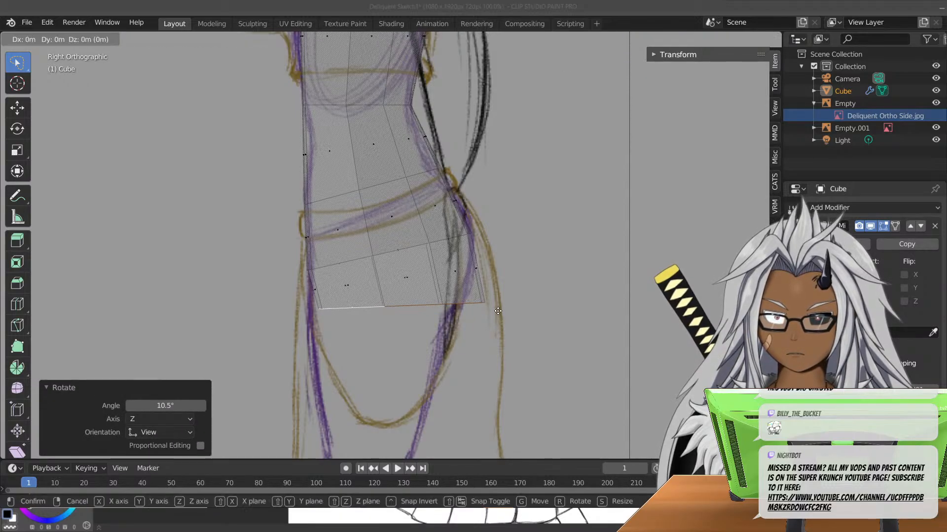
{"action": "key", "text": "y"}
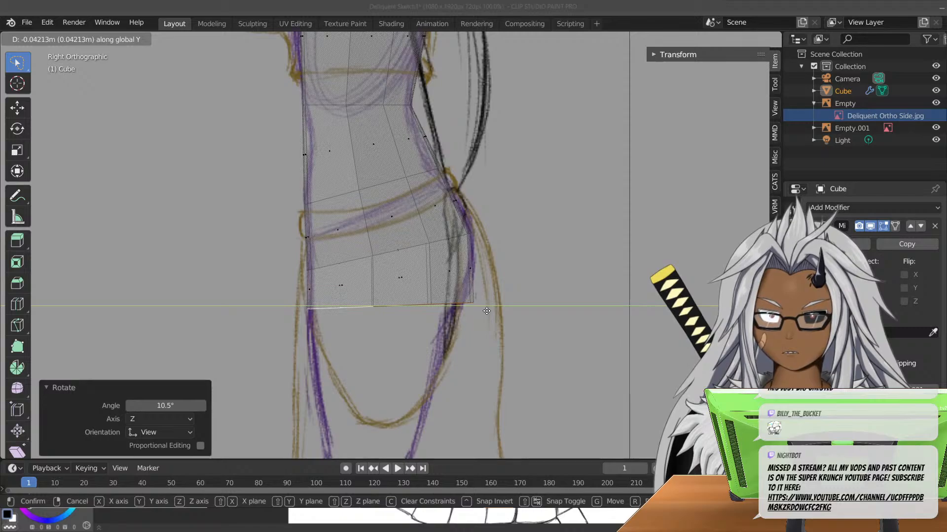
{"action": "left_click", "coordinate": [486, 311]}
- Scale the leg's bottom faces to about 0.918 along Y and move them forward about 0.02 m to fit the side sketch
{"action": "key", "text": "s"}
{"action": "key", "text": "y"}
{"action": "left_click", "coordinate": [479, 310]}
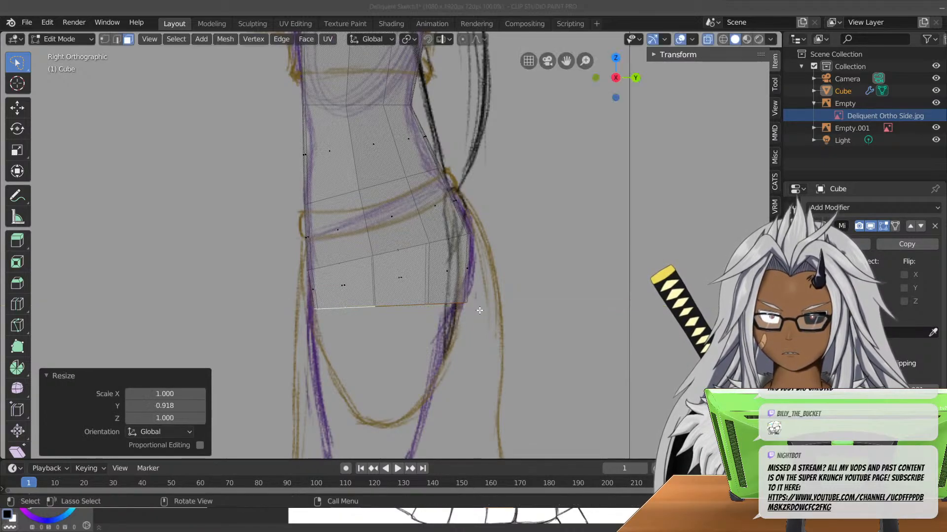
{"action": "key", "text": "g"}
{"action": "key", "text": "y"}
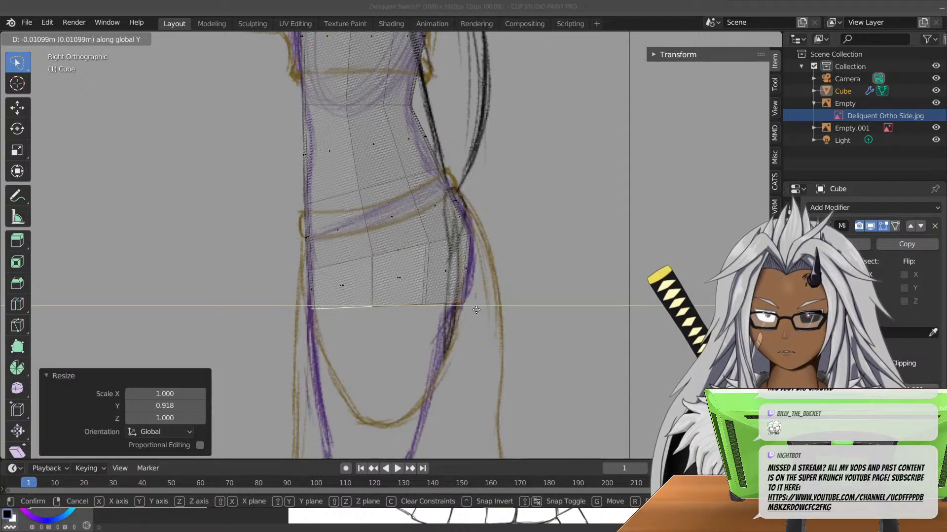
{"action": "left_click", "coordinate": [474, 309]}
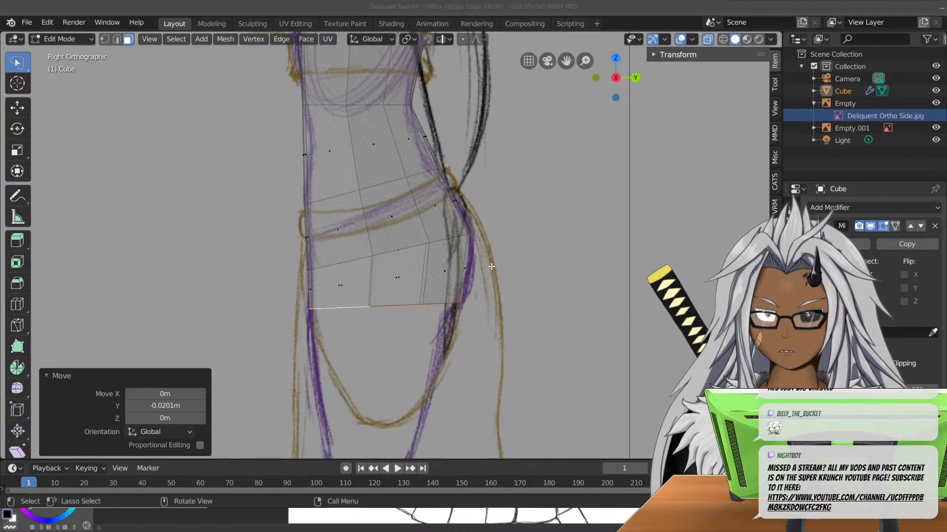
- Examine the new leg section and the crotch gap against the reference from the front and in perspective
{"action": "scroll", "coordinate": [491, 266], "scroll_direction": "down", "scroll_amount": 3}
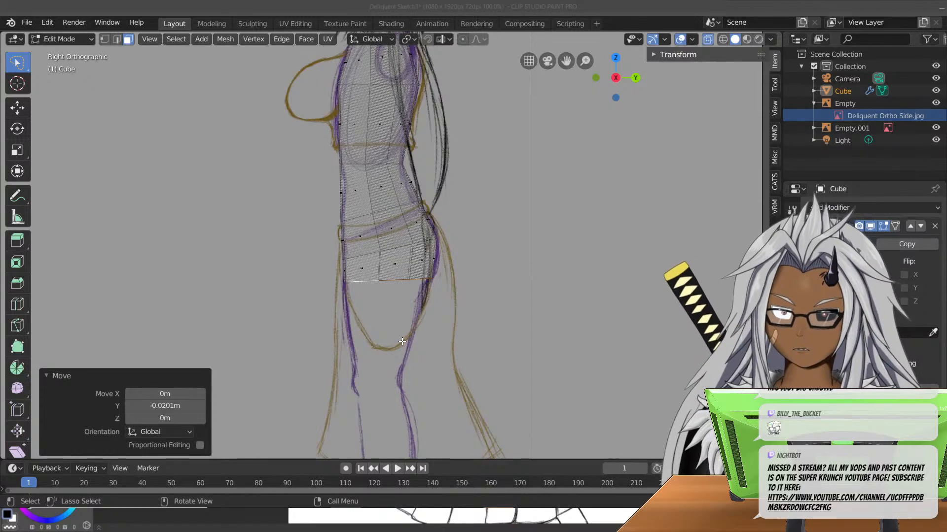
{"action": "key", "text": "KP_1"}
{"action": "scroll", "coordinate": [402, 340], "scroll_direction": "up", "scroll_amount": 8}
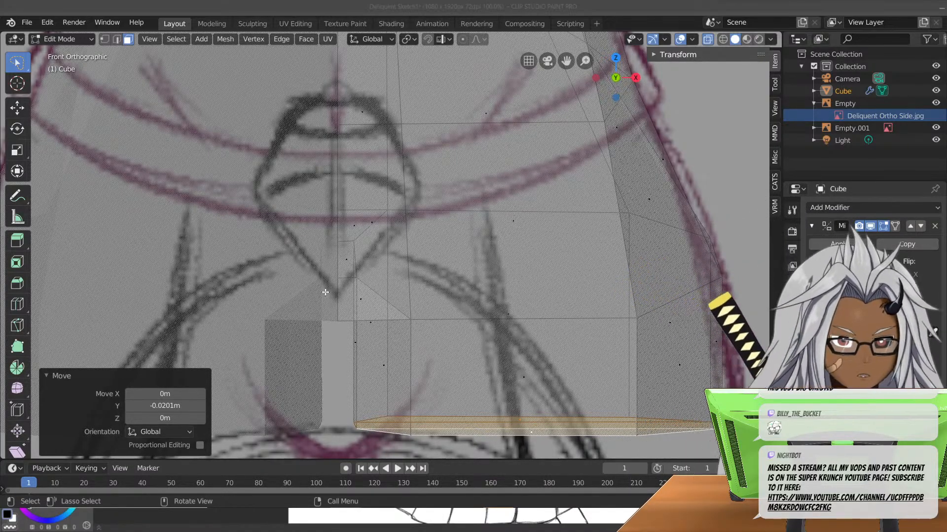
{"action": "scroll", "coordinate": [361, 314], "scroll_direction": "down", "scroll_amount": 6}
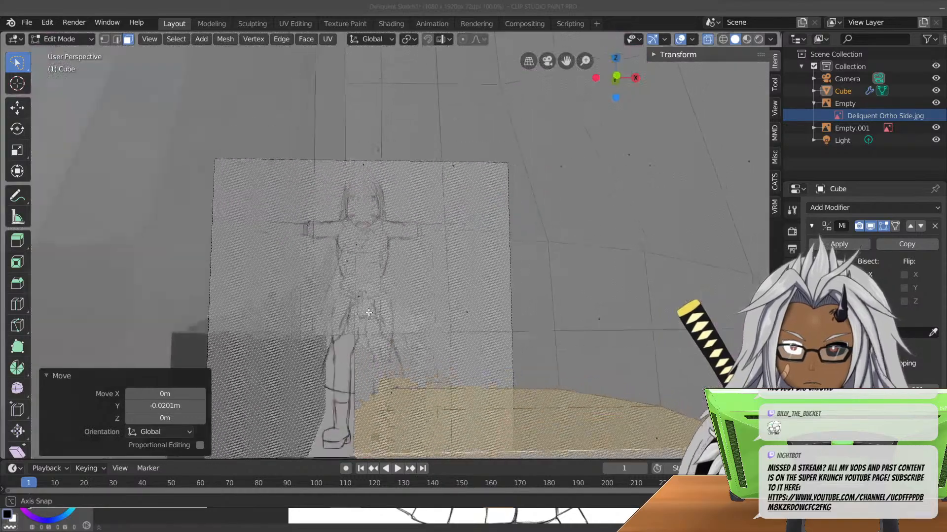
{"action": "mouse_move", "coordinate": [365, 313]}
{"action": "middle_mouse_down"}
{"action": "mouse_move", "coordinate": [473, 302]}
{"action": "mouse_move", "coordinate": [534, 332]}
{"action": "mouse_move", "coordinate": [485, 374]}
{"action": "mouse_move", "coordinate": [353, 324]}
{"action": "middle_mouse_up"}
{"action": "middle_click_drag", "start_coordinate": [459, 322], "coordinate": [466, 261]}
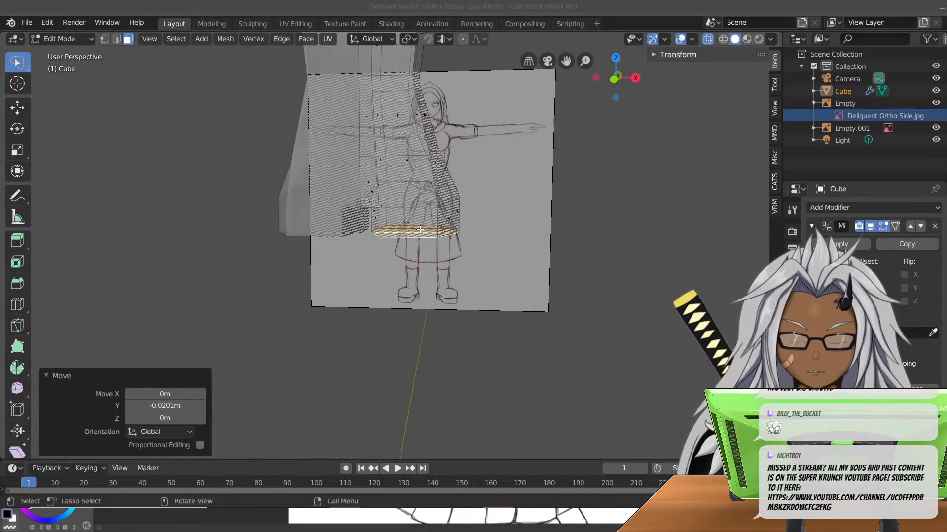
{"action": "key", "text": "KP_1"}
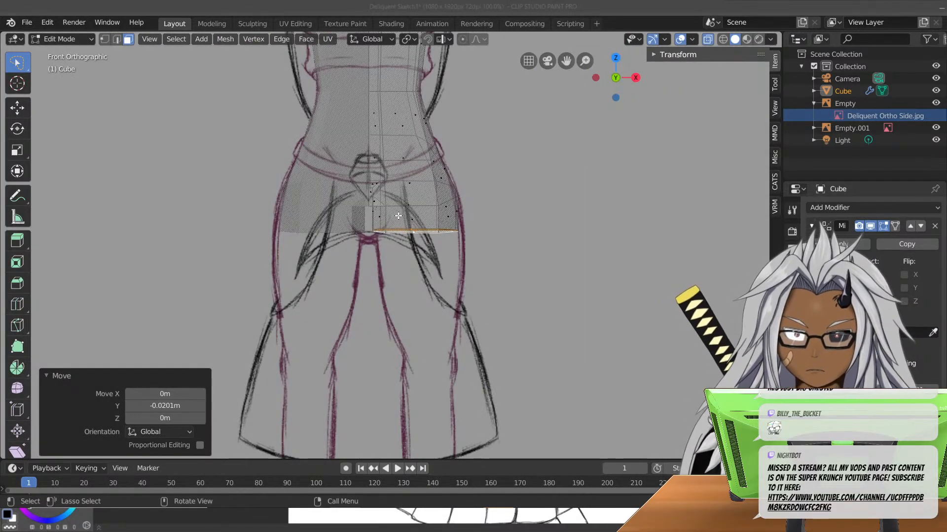
- Extrude the leg's bottom faces down about 0.561 m toward the knee and rotate them by about 6.2° in the side view
{"action": "key", "text": "KP_3"}
{"action": "scroll", "coordinate": [447, 280], "scroll_direction": "up", "scroll_amount": 2}
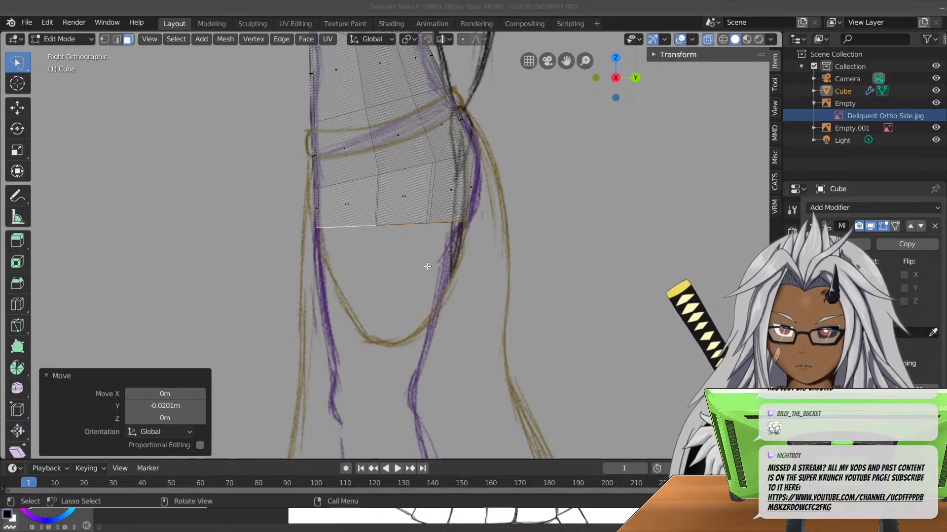
{"action": "key", "text": "e"}
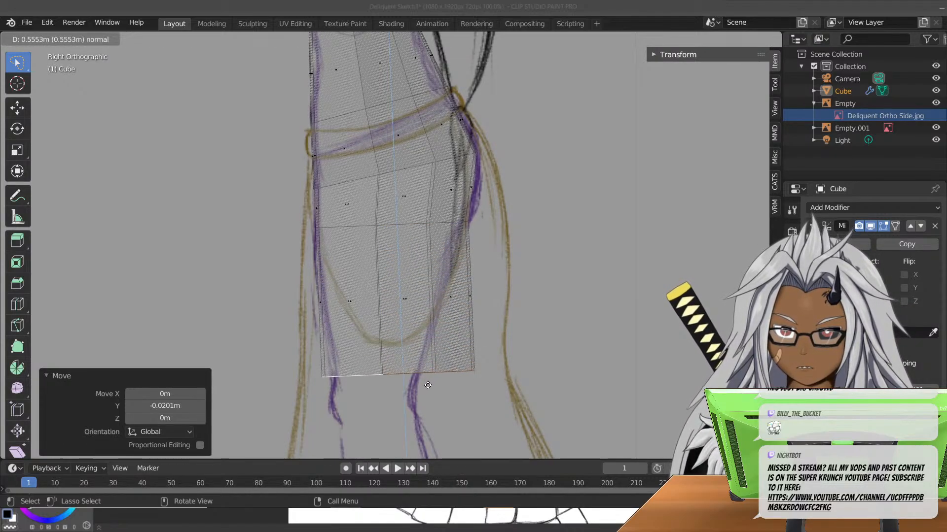
{"action": "left_click", "coordinate": [475, 364]}
{"action": "key", "text": "r"}
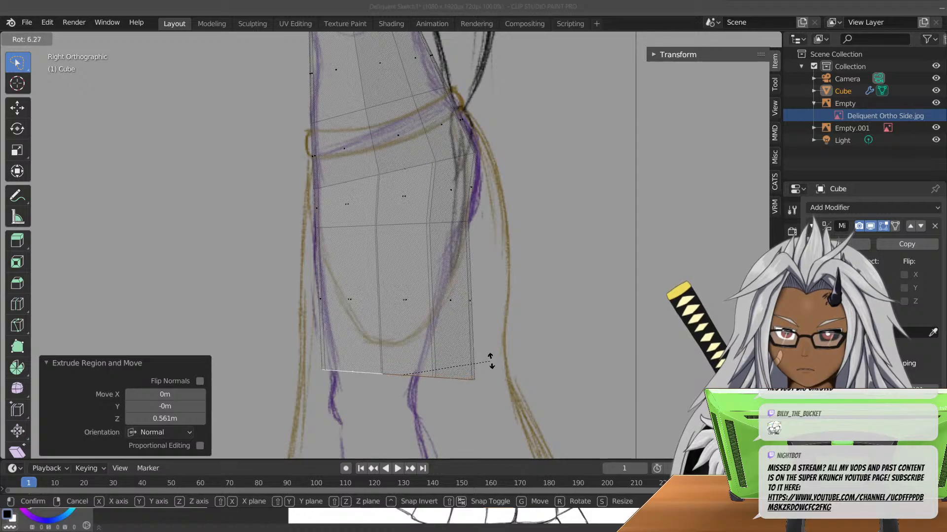
{"action": "left_click", "coordinate": [490, 360]}
- Scale the leg's bottom faces to about 0.611 along Y and move them forward about 0.097 m to fit the side sketch
{"action": "key", "text": "s"}
{"action": "key", "text": "y"}
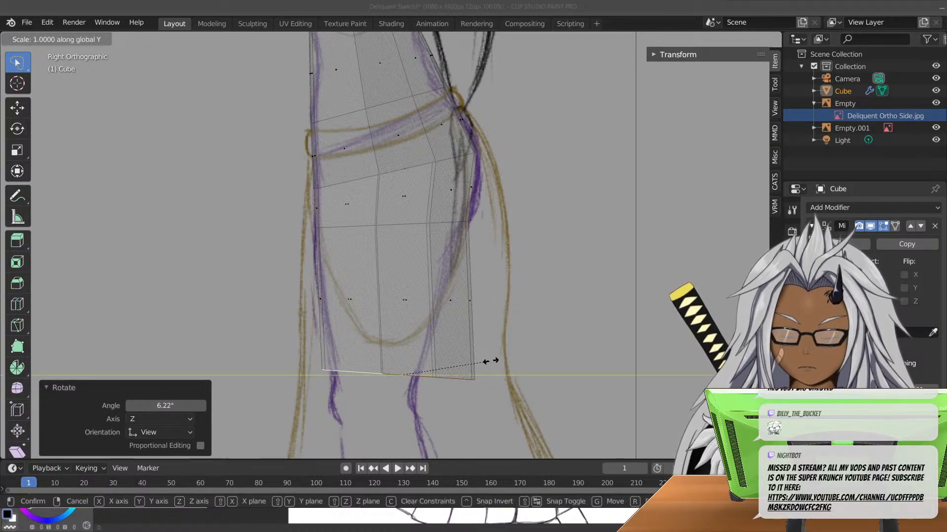
{"action": "left_click", "coordinate": [449, 347]}
{"action": "key", "text": "g"}
{"action": "key", "text": "x"}
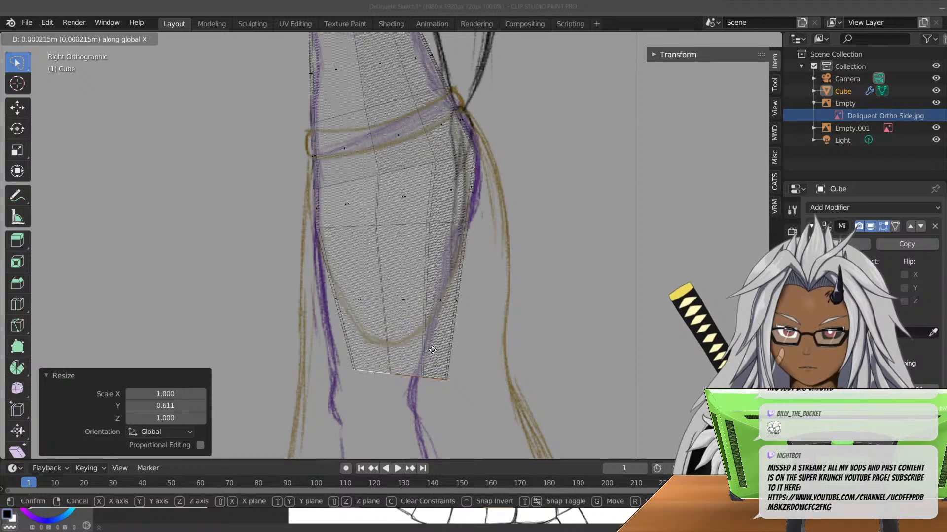
{"action": "left_click", "coordinate": [521, 352]}
{"action": "key", "text": "g"}
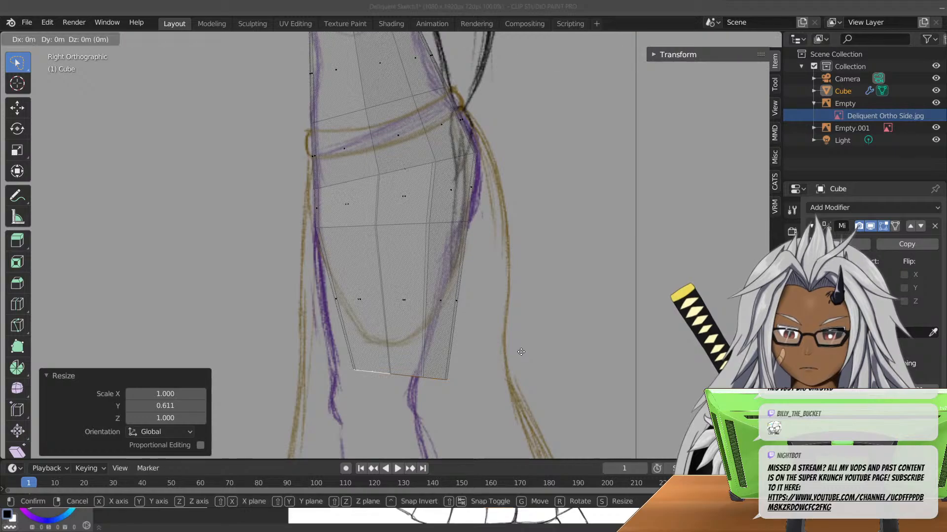
{"action": "key", "text": "x"}
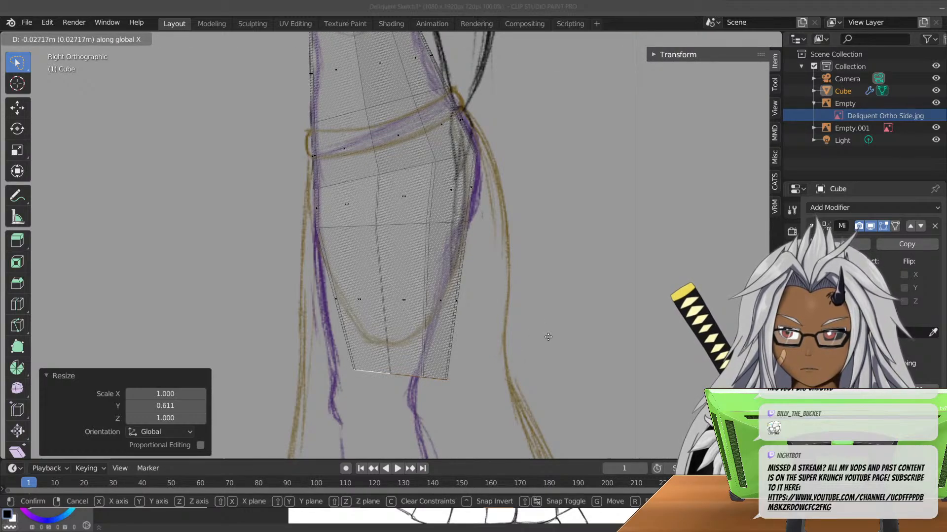
{"action": "key", "text": "y"}
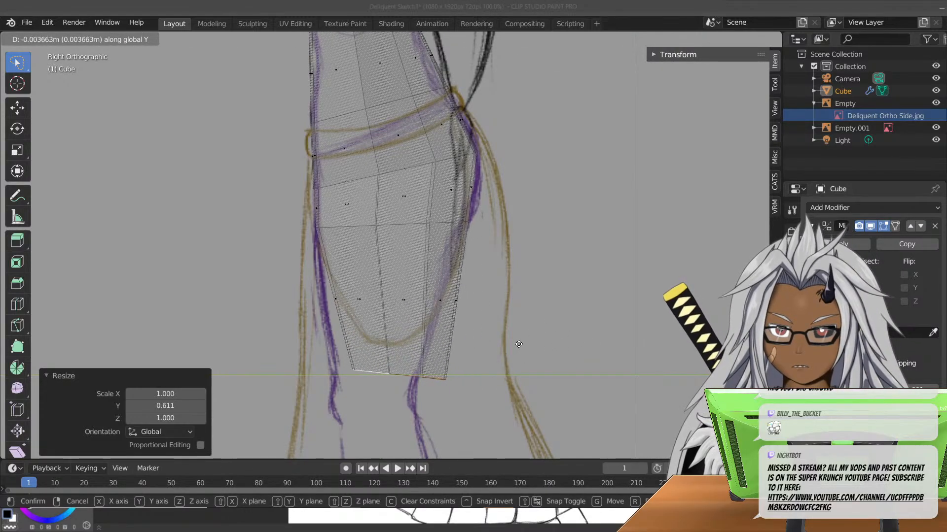
{"action": "left_click", "coordinate": [495, 353]}
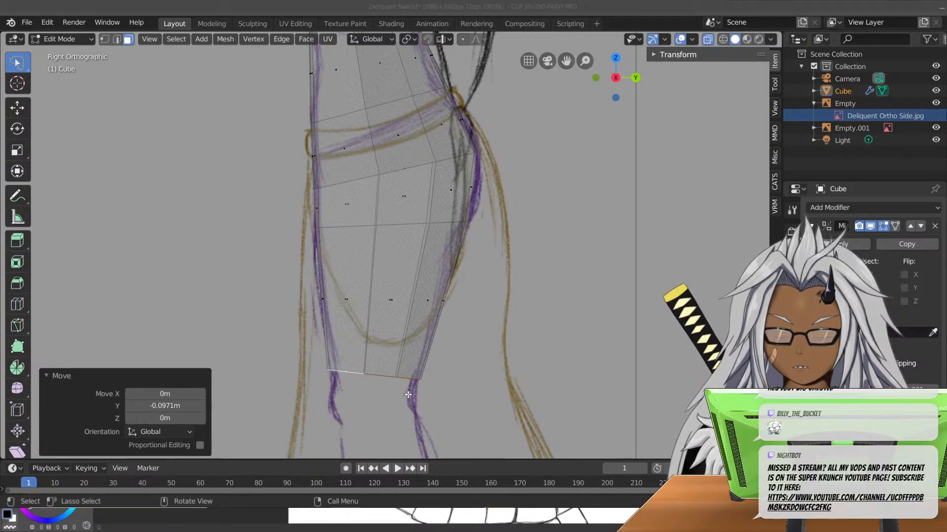
- Level the leg's bottom faces by rotating them about -7.35° in the side view and move them back about 0.03 m along Y
{"action": "scroll", "coordinate": [408, 393], "scroll_direction": "up", "scroll_amount": 2}
{"action": "scroll", "coordinate": [405, 398], "scroll_direction": "down", "scroll_amount": 1}
{"action": "middle_click_drag", "start_coordinate": [405, 399], "coordinate": [361, 313], "text": "shift"}
{"action": "key", "text": "r"}
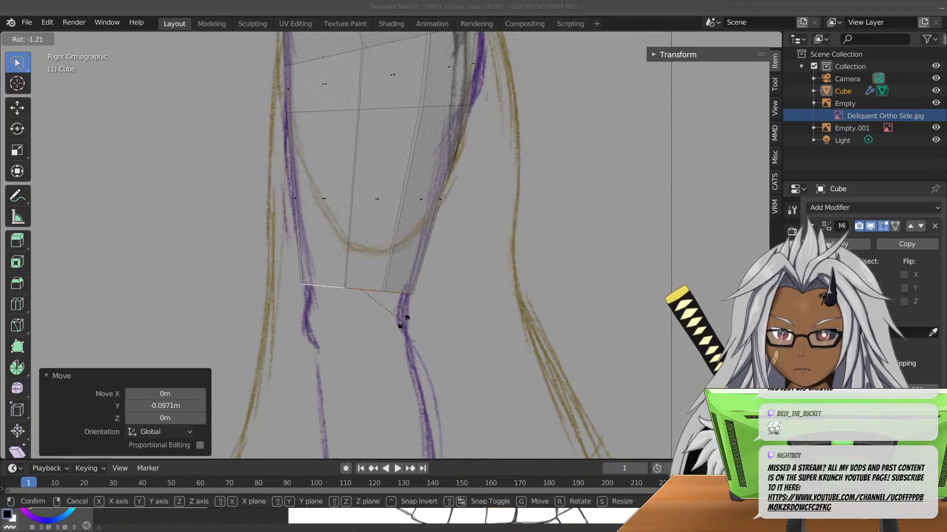
{"action": "left_click", "coordinate": [404, 317]}
{"action": "key", "text": "g"}
{"action": "key", "text": "x"}
{"action": "key", "text": "y"}
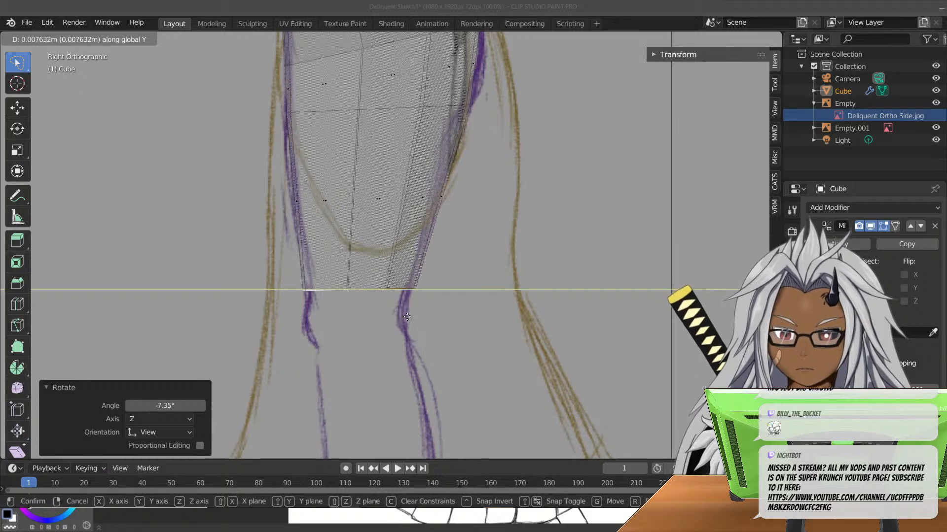
{"action": "left_click", "coordinate": [409, 314]}
- Scale the leg's bottom faces to about 0.829 along Y and shift them slightly forward along Y
{"action": "key", "text": "s"}
{"action": "key", "text": "y"}
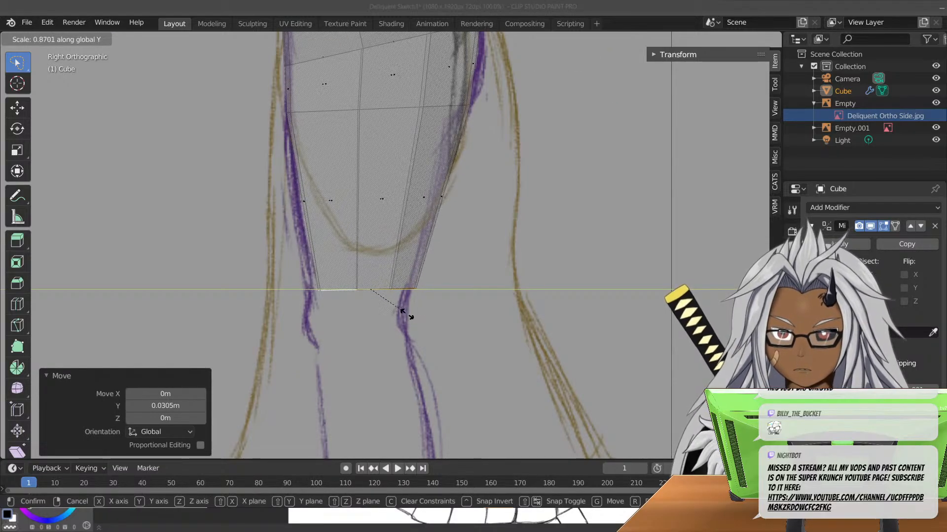
{"action": "left_click", "coordinate": [405, 314]}
{"action": "key", "text": "g"}
{"action": "key", "text": "y"}
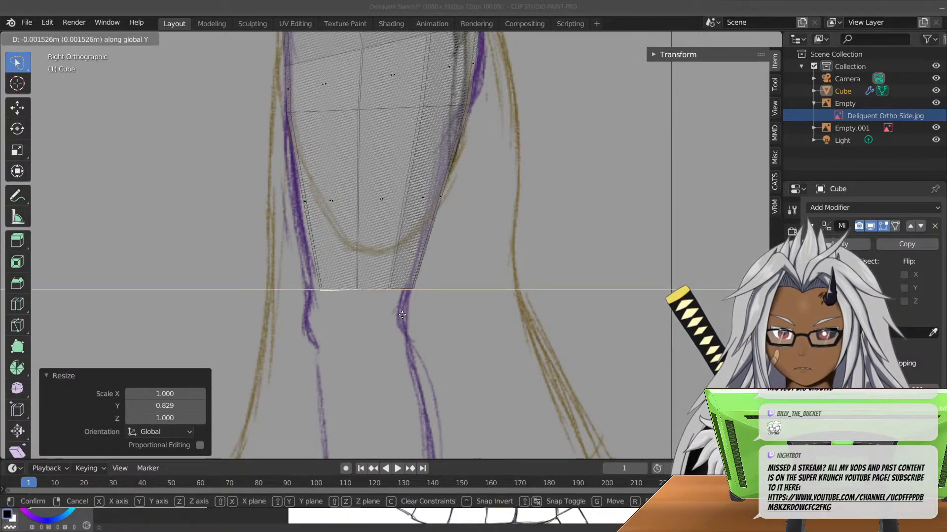
{"action": "left_click", "coordinate": [394, 319]}
- Widen the leg's bottom faces to about 1.143 along Y and move them back about 0.0046 m to match the knee outline
{"action": "key", "text": "s"}
{"action": "key", "text": "y"}
{"action": "left_click", "coordinate": [403, 318]}
{"action": "key", "text": "g"}
{"action": "key", "text": "y"}
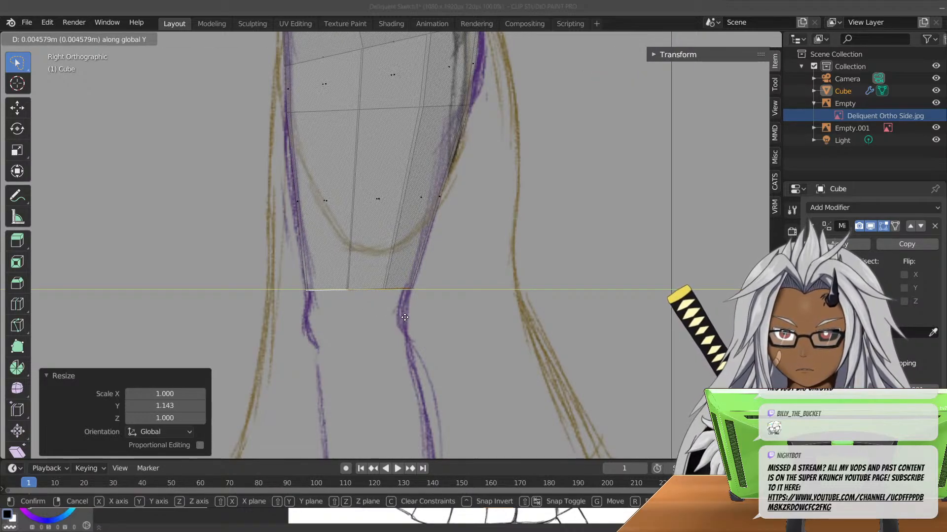
{"action": "left_click", "coordinate": [405, 318]}
- In the front view, move the leg's bottom faces outward about 0.072 m along X
{"action": "middle_click_drag", "start_coordinate": [336, 311], "coordinate": [451, 306]}
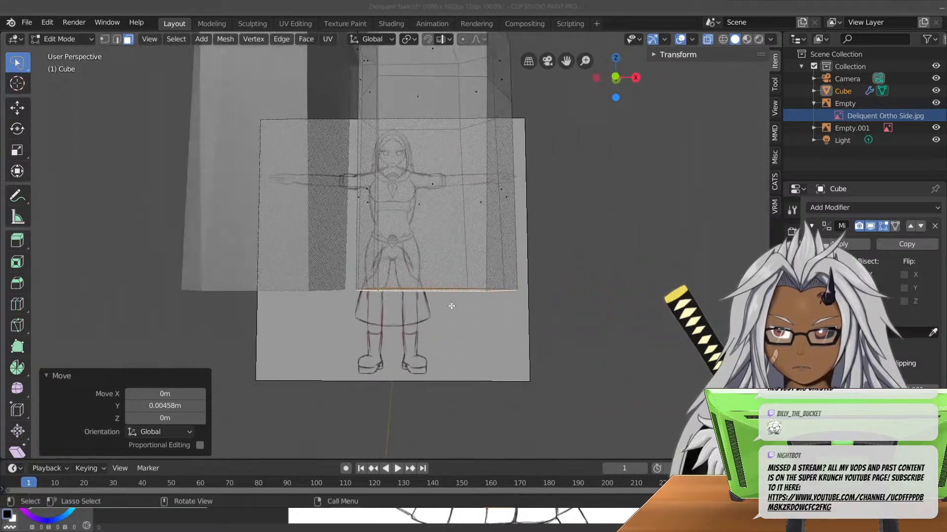
{"action": "key", "text": "KP_1"}
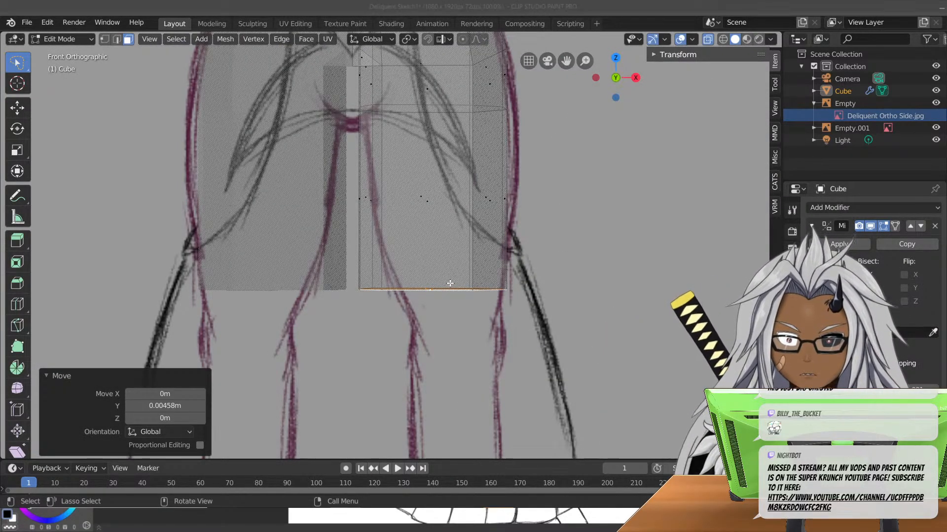
{"action": "key", "text": "g"}
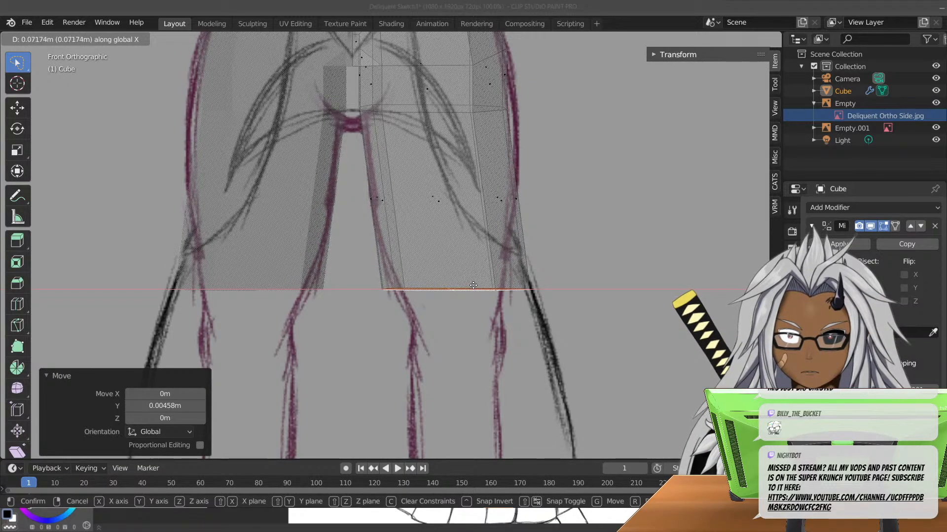
{"action": "left_click", "coordinate": [473, 286]}
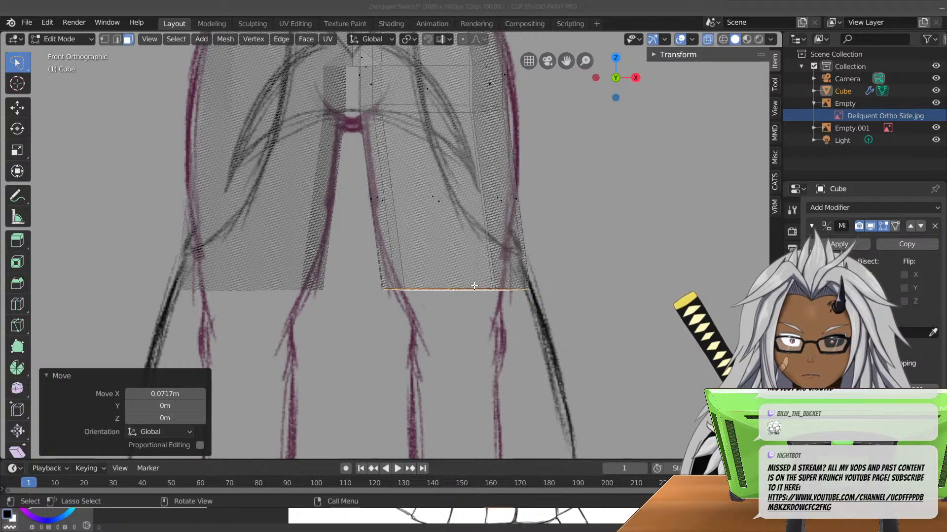
- Scale the leg's bottom faces to about 0.74 along X and move them inward about 0.0076 m to fit the front sketch
{"action": "key", "text": "s"}
{"action": "key", "text": "x"}
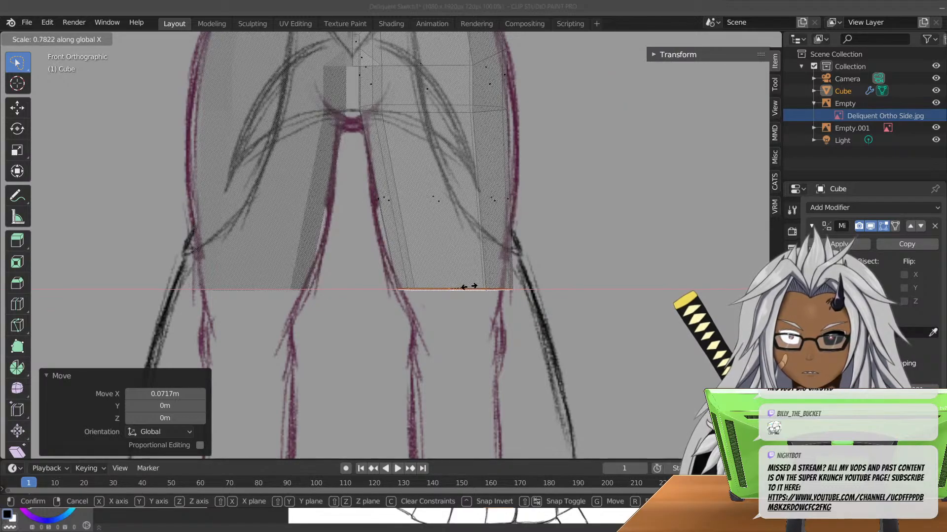
{"action": "left_click", "coordinate": [468, 286]}
{"action": "key", "text": "g"}
{"action": "key", "text": "x"}
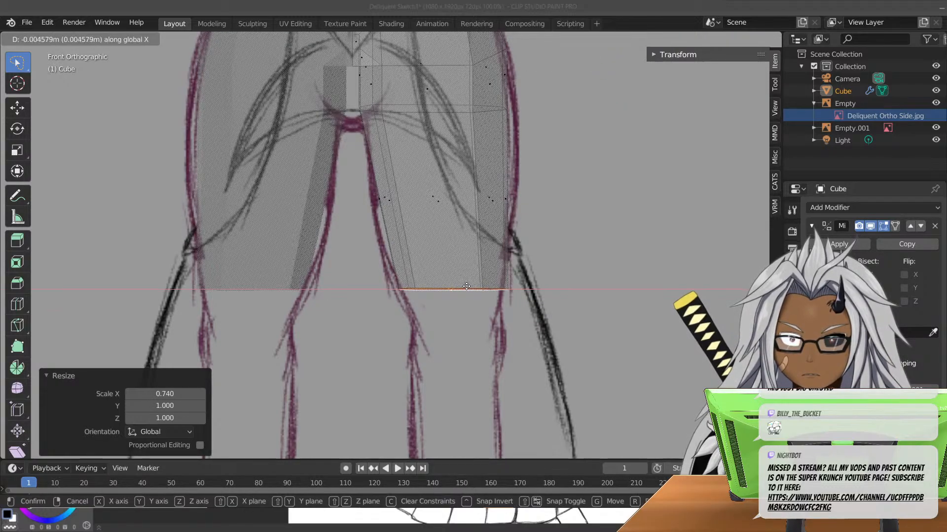
{"action": "left_click", "coordinate": [466, 286]}
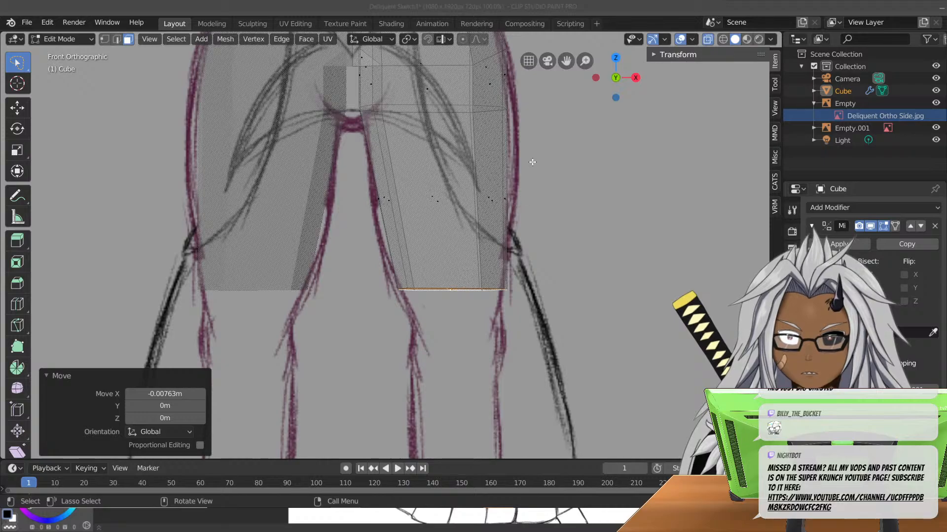
- Box-select the thigh's vertex ring at crotch height, scale it to about 1.044 along X and move it outward about 0.019 m
{"action": "middle_click_drag", "start_coordinate": [494, 119], "coordinate": [515, 232], "text": "shift"}
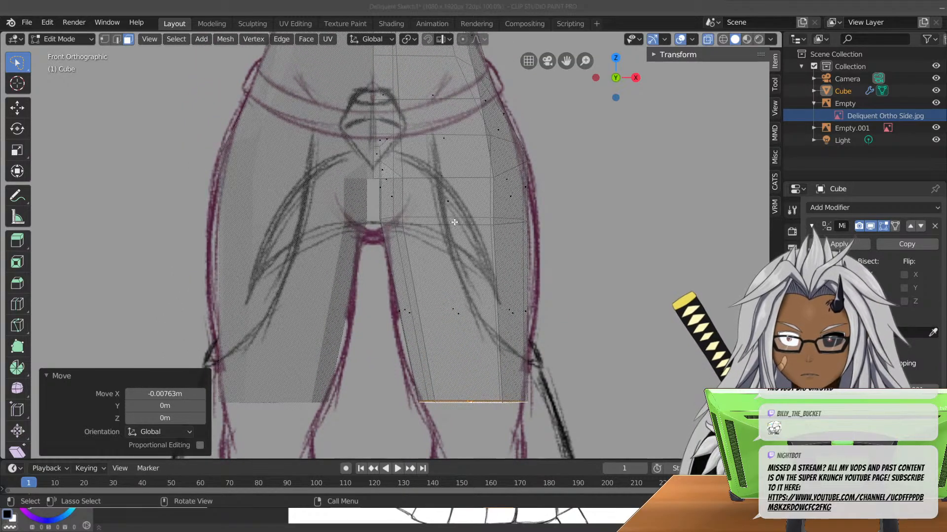
{"action": "scroll", "coordinate": [559, 204], "scroll_direction": "up", "scroll_amount": 2}
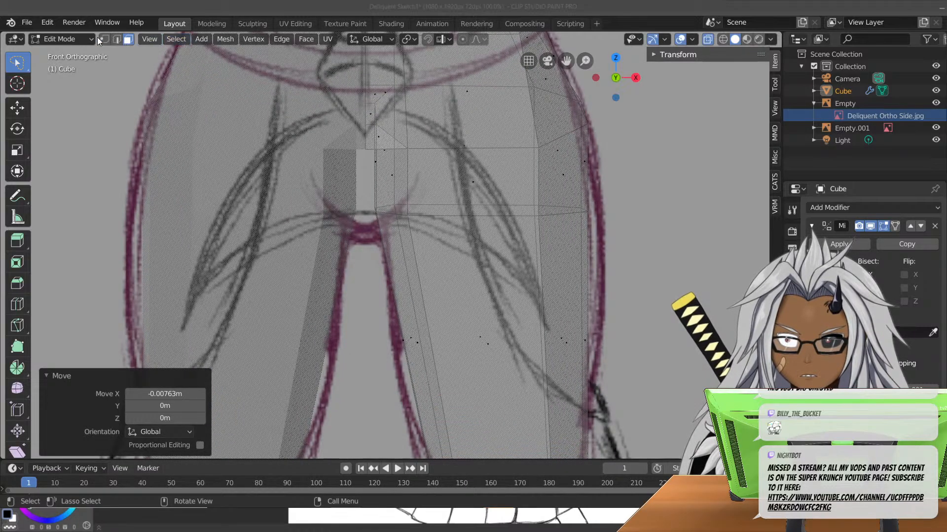
{"action": "left_click", "coordinate": [11, 70]}
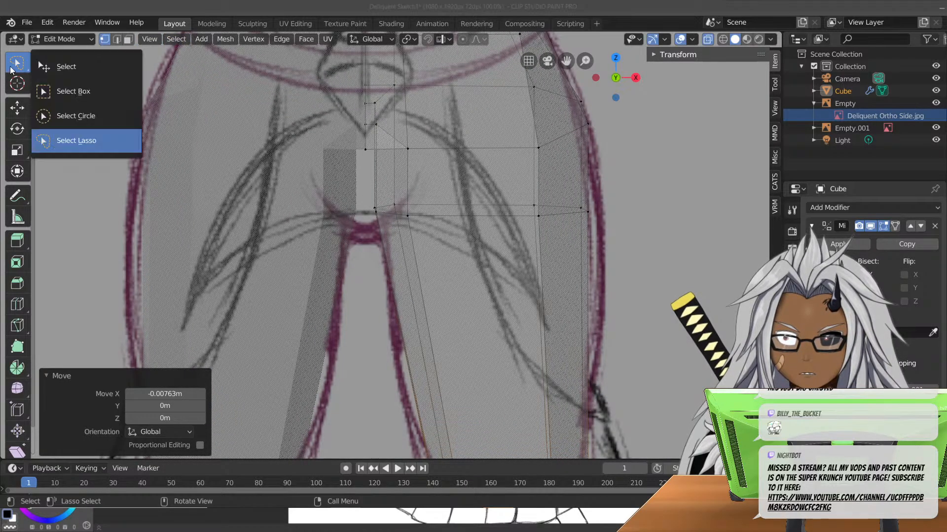
{"action": "left_click", "coordinate": [119, 92]}
{"action": "left_click_drag", "start_coordinate": [372, 195], "coordinate": [595, 235]}
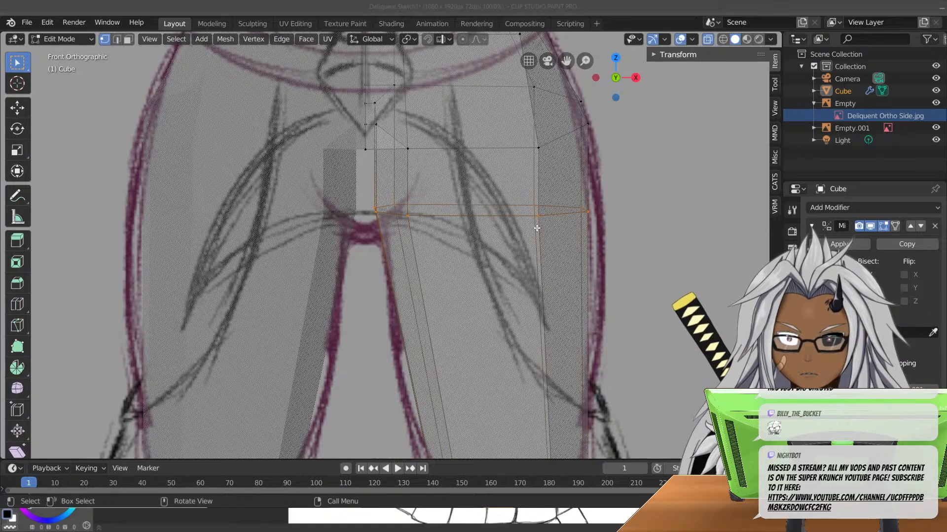
{"action": "key", "text": "s"}
{"action": "key", "text": "x"}
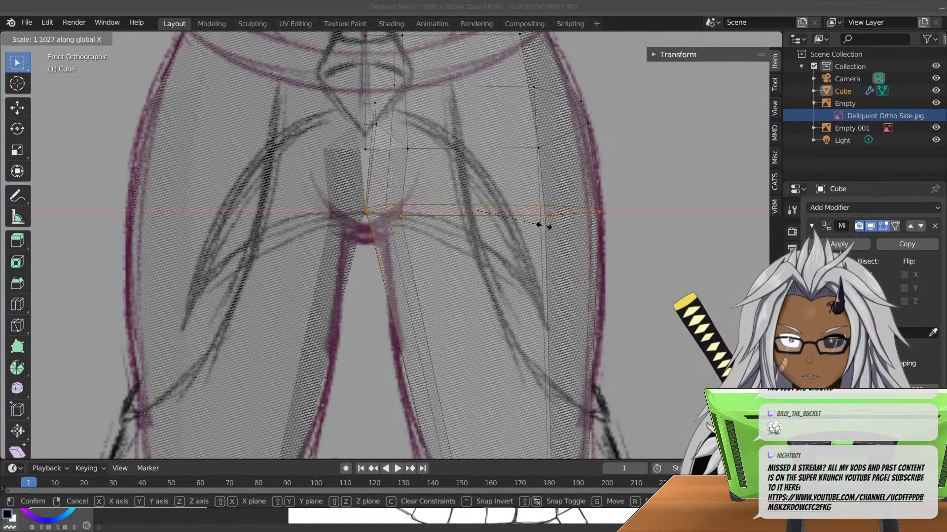
{"action": "left_click", "coordinate": [540, 226]}
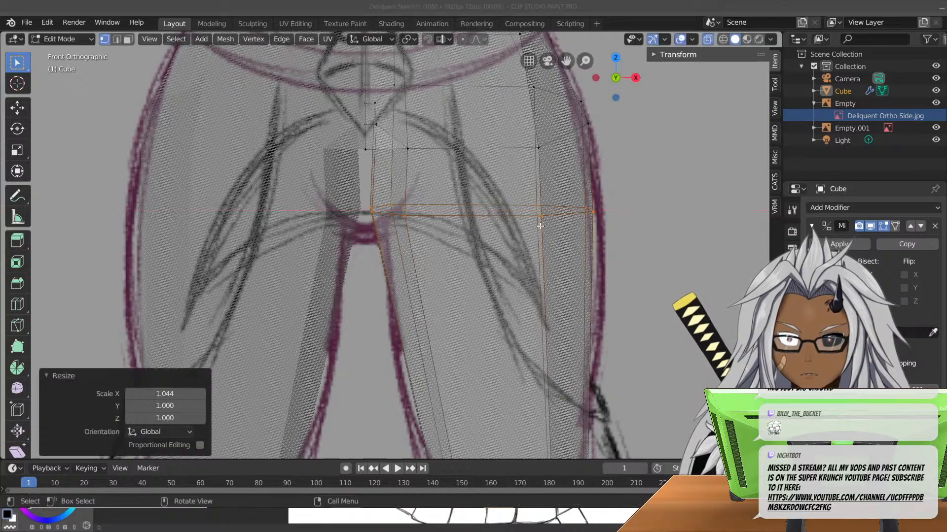
{"action": "key", "text": "g"}
{"action": "key", "text": "x"}
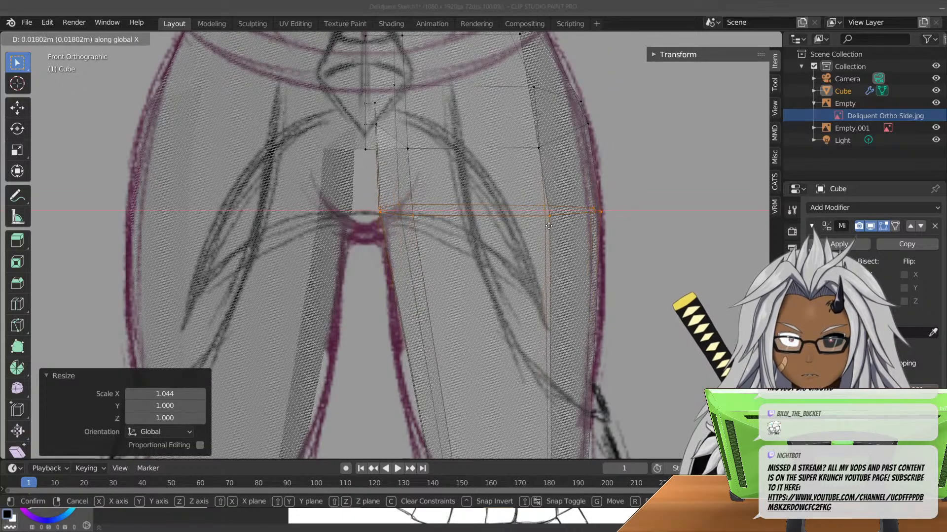
{"action": "left_click", "coordinate": [549, 225]}
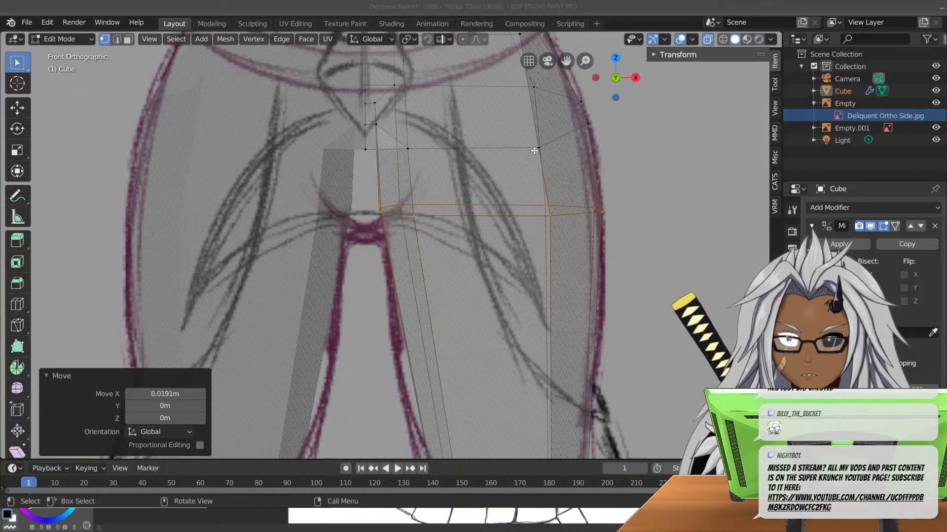
- Select the leg's bottom vertices, scale them to about 1.062 along X and move them inward about 0.017 m
{"action": "middle_click_drag", "start_coordinate": [470, 318], "coordinate": [447, 214], "text": "shift"}
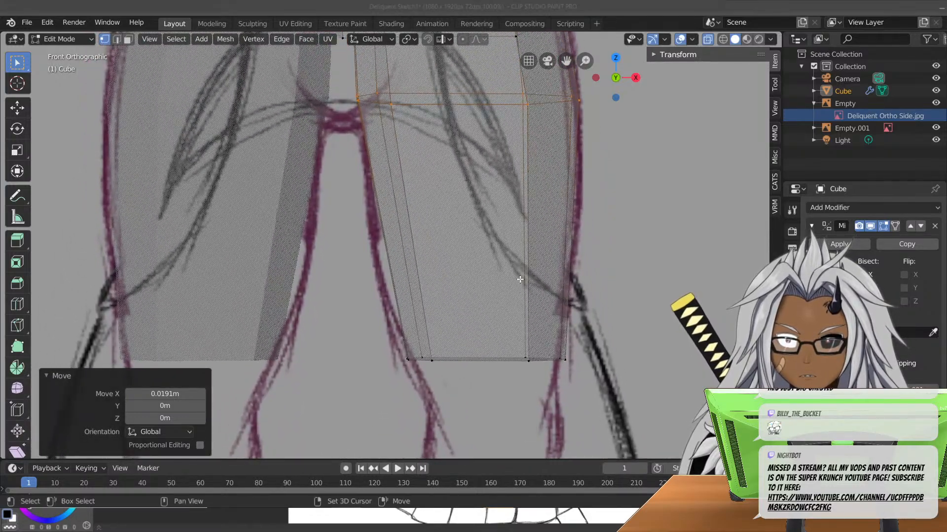
{"action": "left_click_drag", "start_coordinate": [607, 350], "coordinate": [391, 399]}
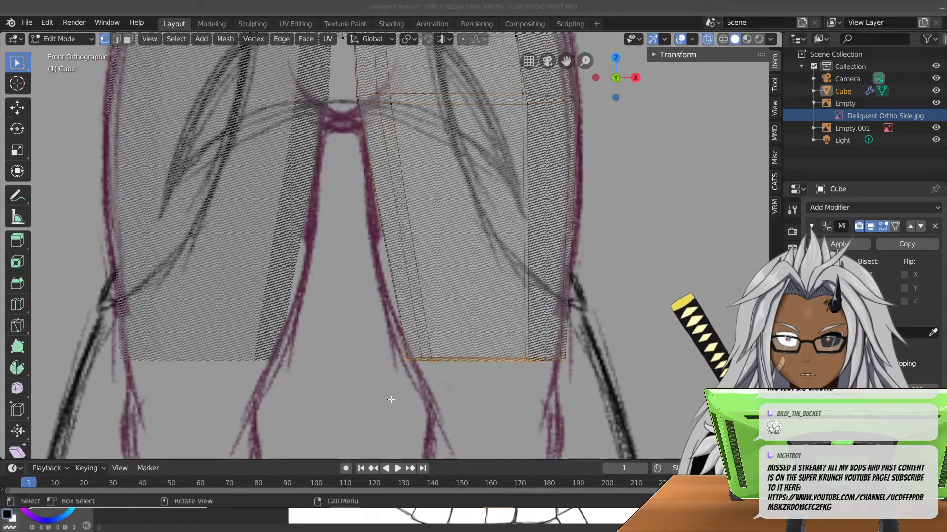
{"action": "key", "text": "g"}
{"action": "key", "text": "x"}
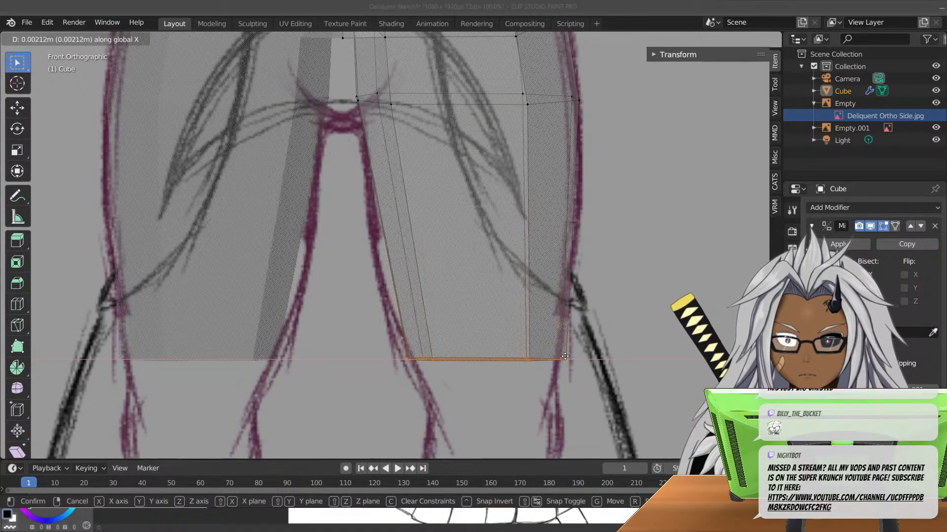
{"action": "key", "text": "s"}
{"action": "key", "text": "x"}
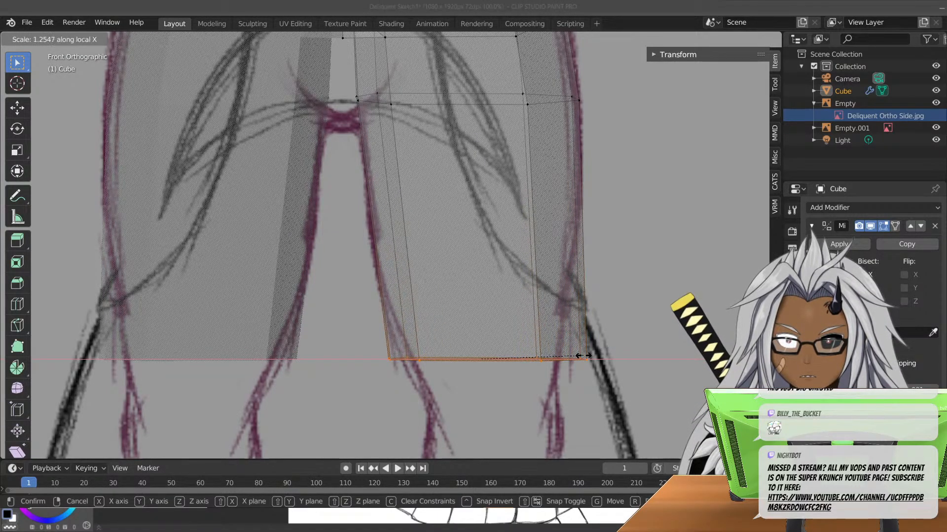
{"action": "left_click", "coordinate": [567, 355]}
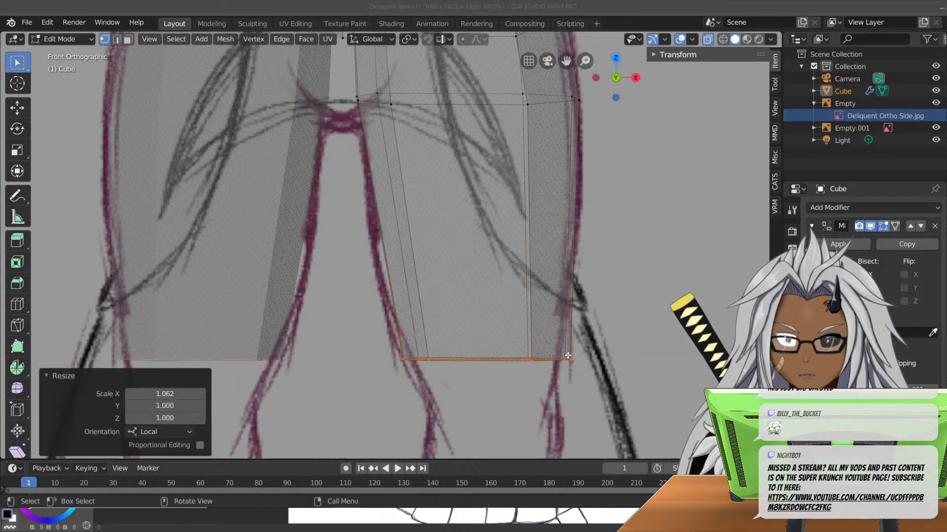
{"action": "key", "text": "g"}
{"action": "key", "text": "x"}
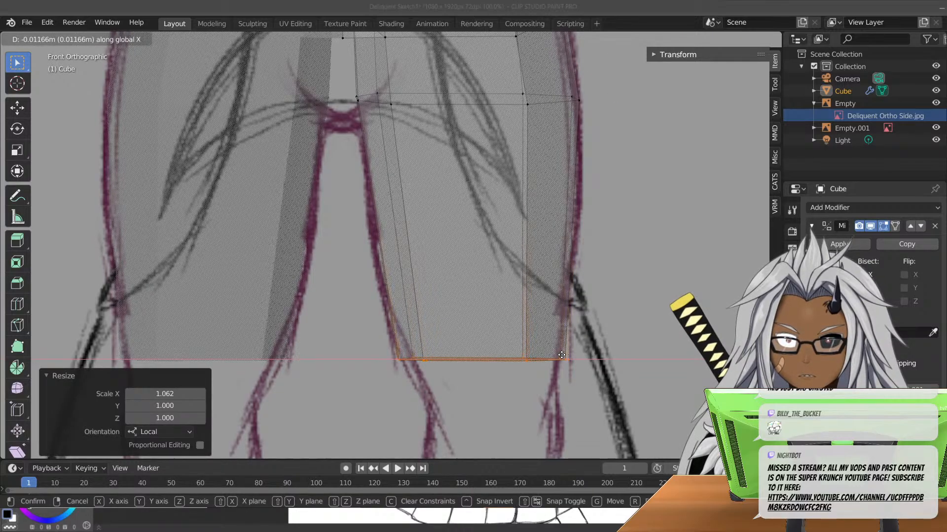
{"action": "left_click", "coordinate": [559, 355]}
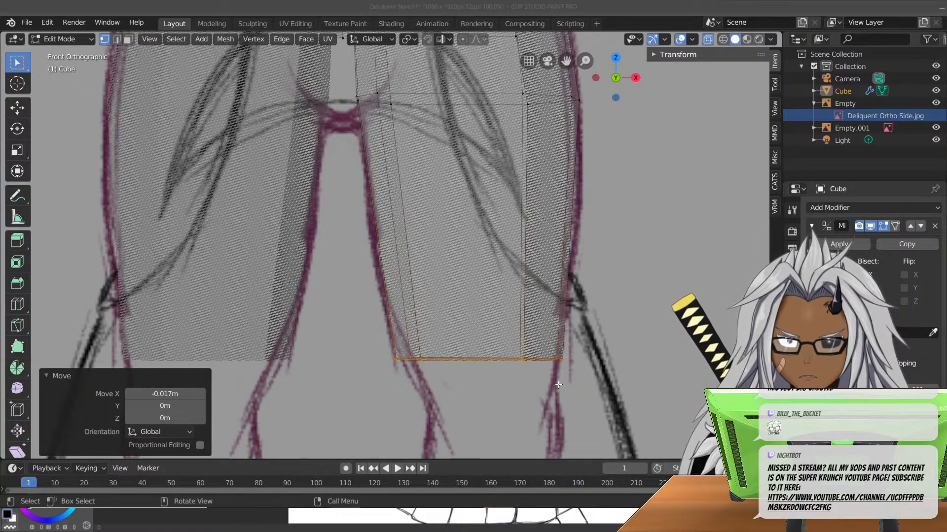
- Narrow the leg's bottom vertices to about 0.939 along X to match the front sketch
{"action": "key", "text": "s"}
{"action": "key", "text": "x"}
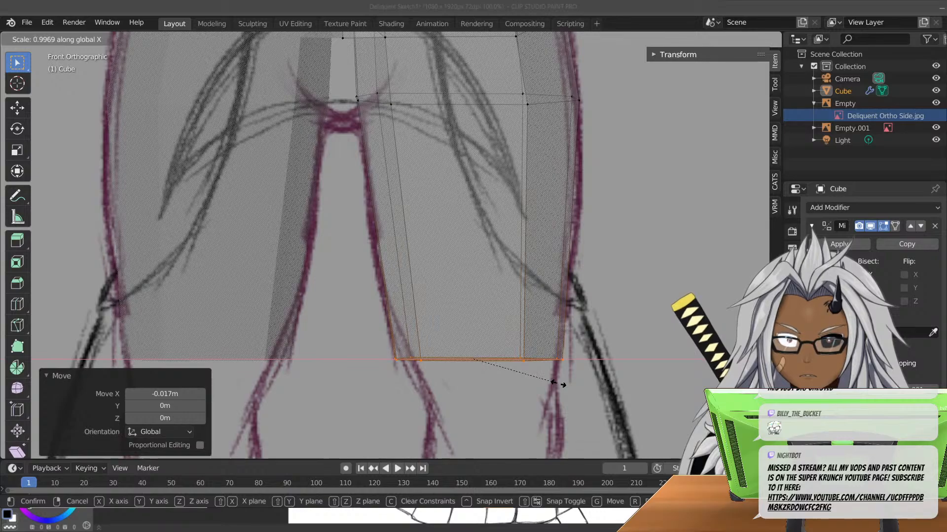
{"action": "left_click", "coordinate": [556, 384]}
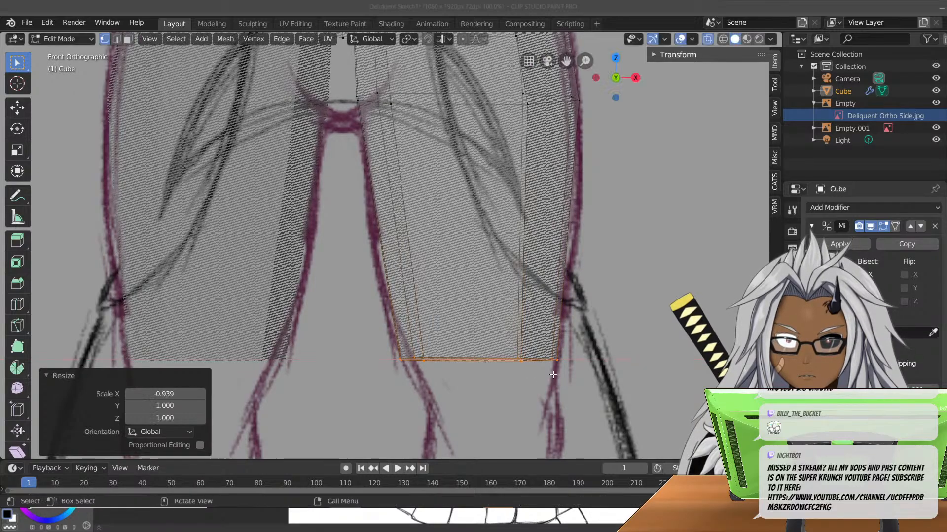
- Extrude the leg's bottom faces about 0.078 m down into the knee and move them about 0.015 m forward along Y in side view
{"action": "scroll", "coordinate": [371, 190], "scroll_direction": "down", "scroll_amount": 5}
{"action": "middle_click_drag", "start_coordinate": [371, 190], "coordinate": [612, 216]}
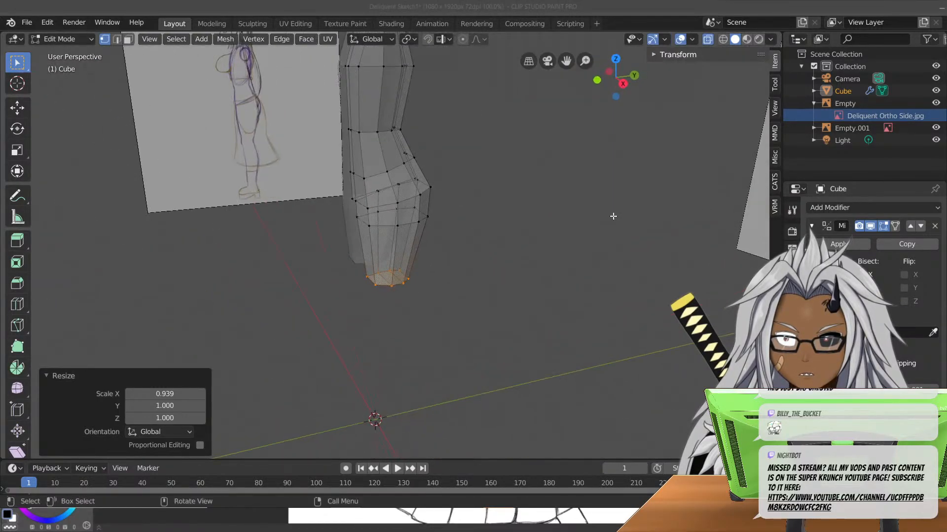
{"action": "middle_click_drag", "start_coordinate": [323, 234], "coordinate": [412, 217]}
{"action": "key", "text": "KP_3"}
{"action": "scroll", "coordinate": [389, 278], "scroll_direction": "up", "scroll_amount": 7}
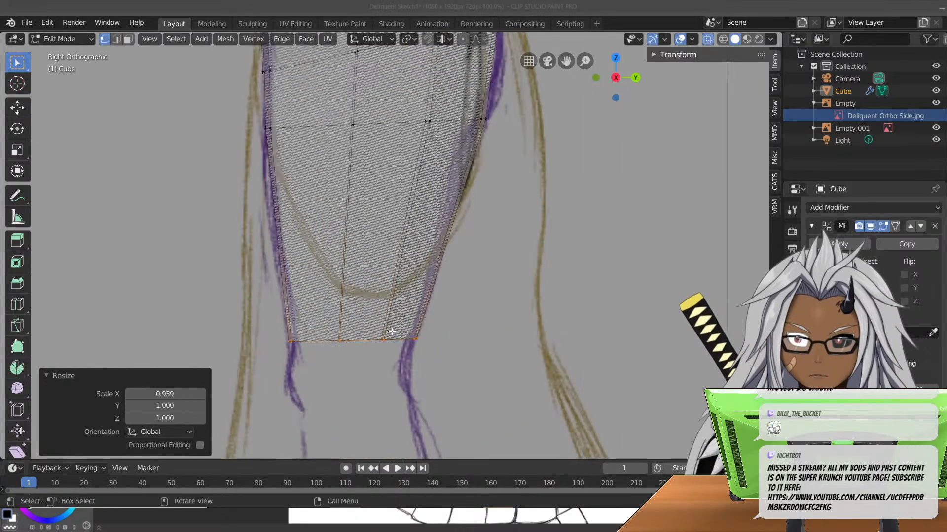
{"action": "mouse_move", "coordinate": [365, 343]}
{"action": "middle_mouse_down", "text": "shift"}
{"action": "mouse_move", "coordinate": [390, 227]}
{"action": "mouse_move", "coordinate": [371, 218]}
{"action": "middle_mouse_up", "text": "shift"}
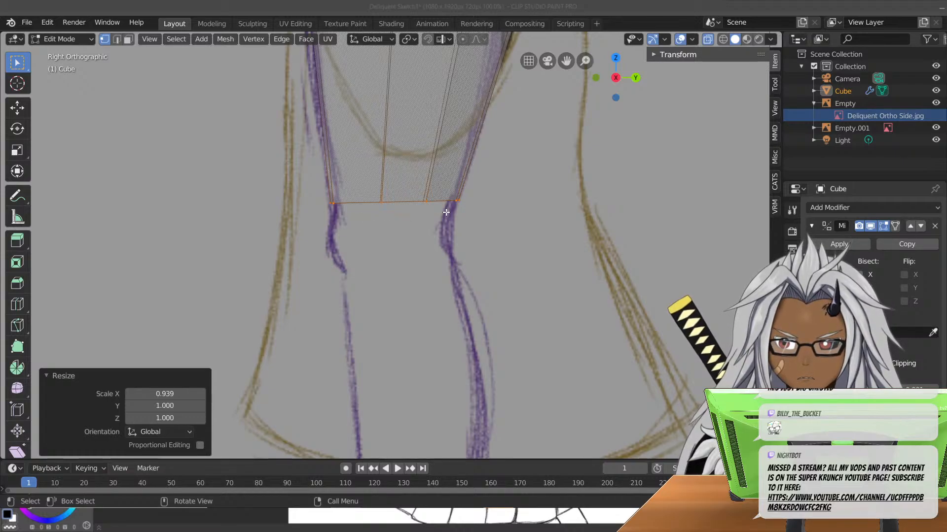
{"action": "key", "text": "e"}
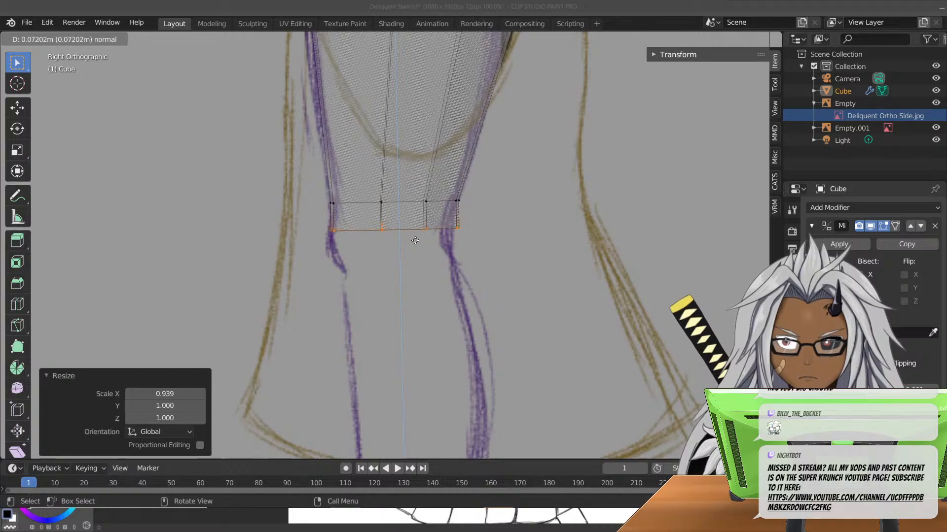
{"action": "left_click", "coordinate": [415, 243]}
{"action": "key", "text": "g"}
{"action": "key", "text": "x"}
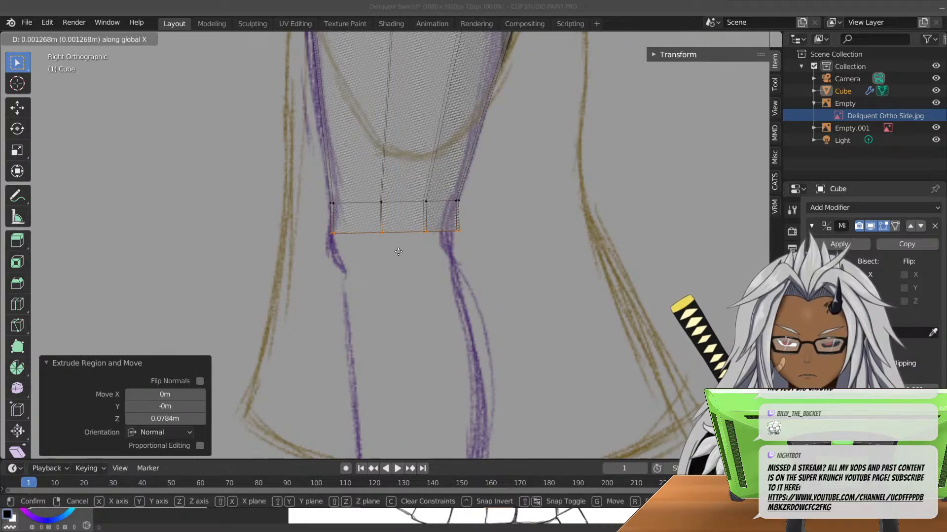
{"action": "key", "text": "y"}
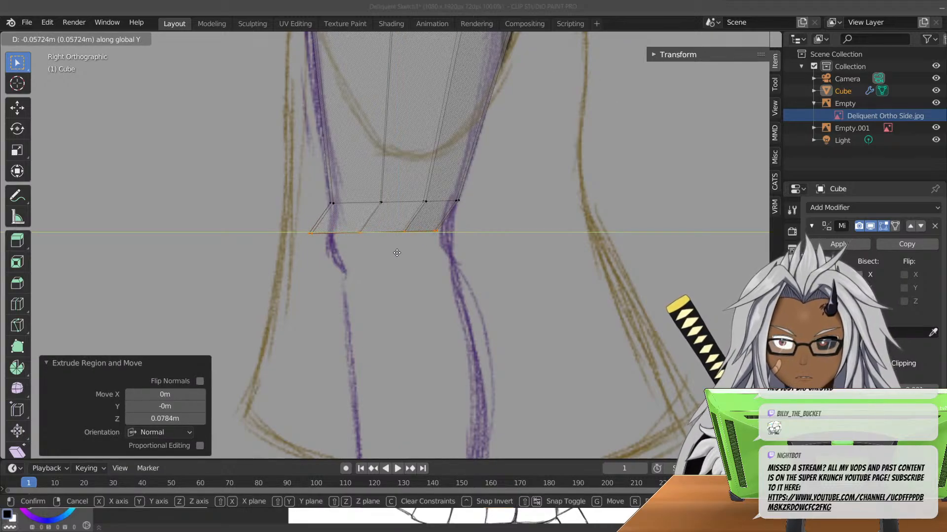
{"action": "left_click", "coordinate": [409, 253]}
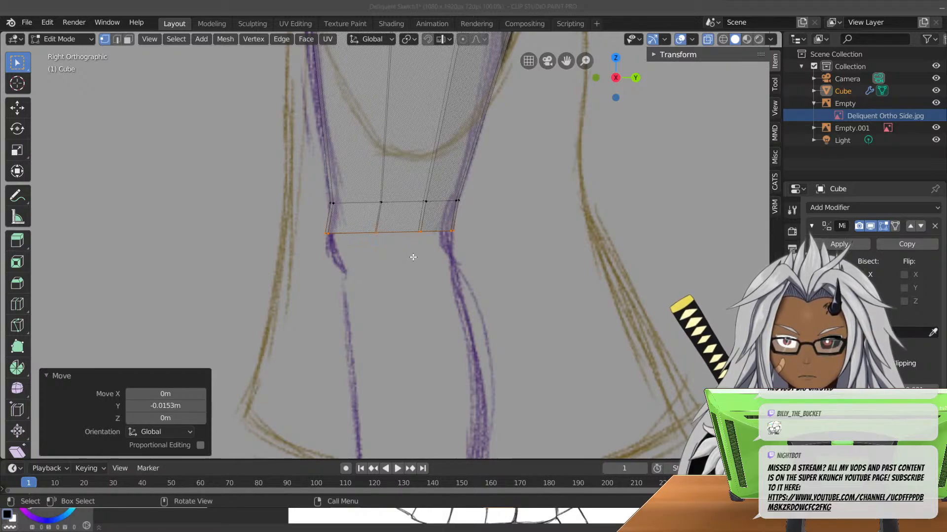
- Extrude the knee's bottom faces down about 0.101 m and rotate them about -6.75° in side view
{"action": "key", "text": "e"}
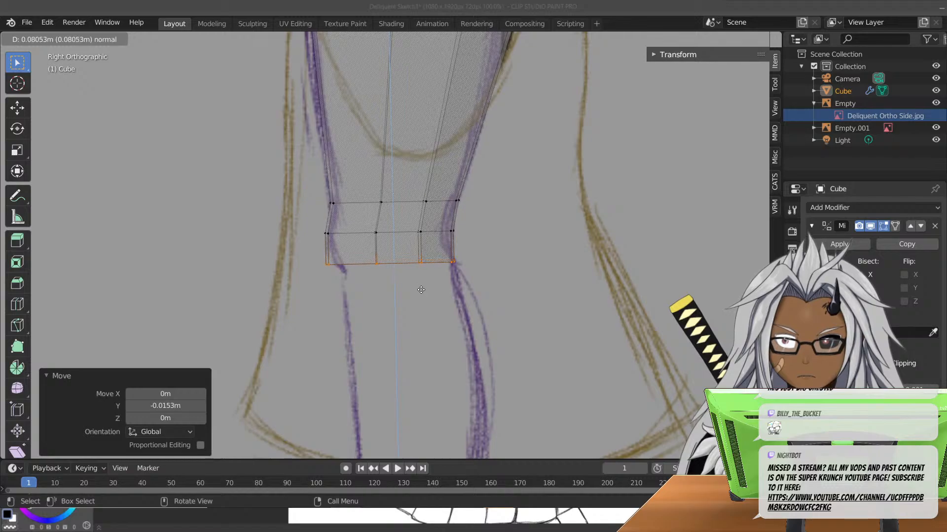
{"action": "left_click", "coordinate": [424, 295]}
{"action": "key", "text": "r"}
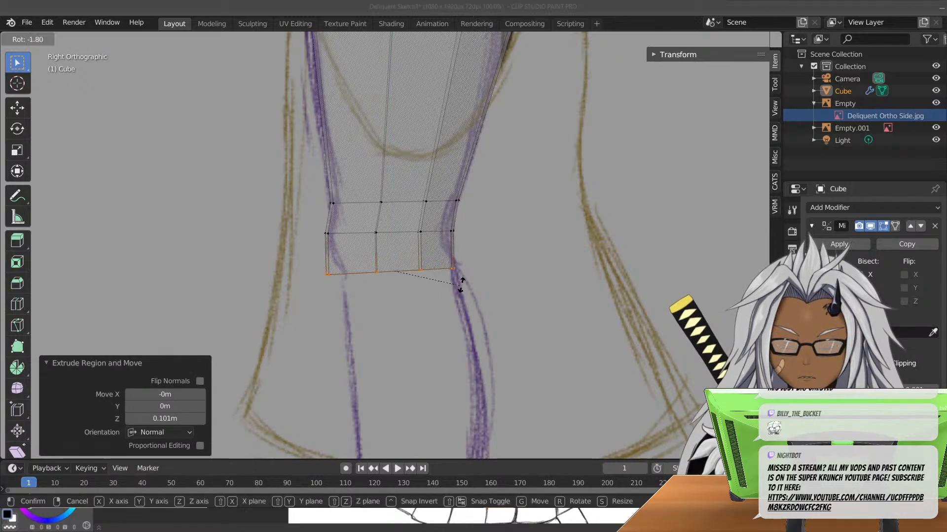
{"action": "left_click", "coordinate": [467, 280]}
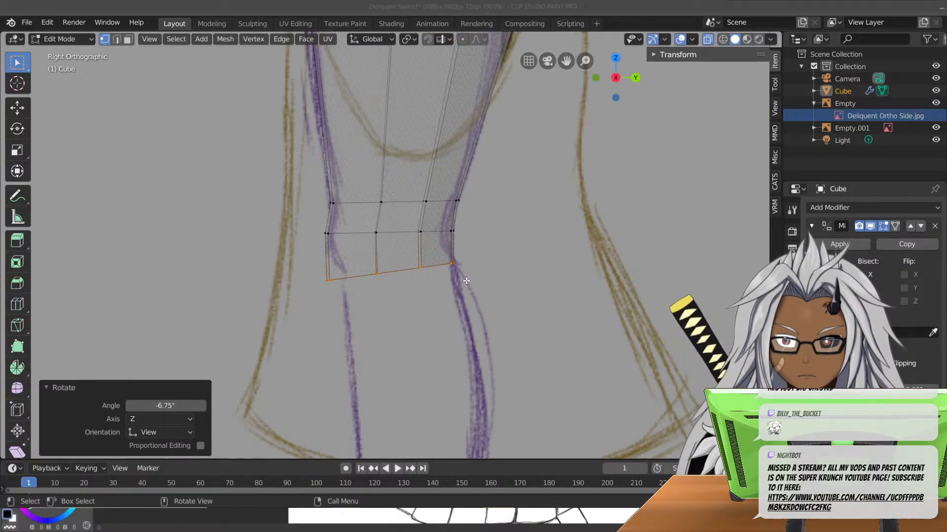
- Move the tilted bottom ring of the knee about 0.025 m backward along Y
{"action": "key", "text": "g"}
{"action": "key", "text": "x"}
{"action": "key", "text": "y"}
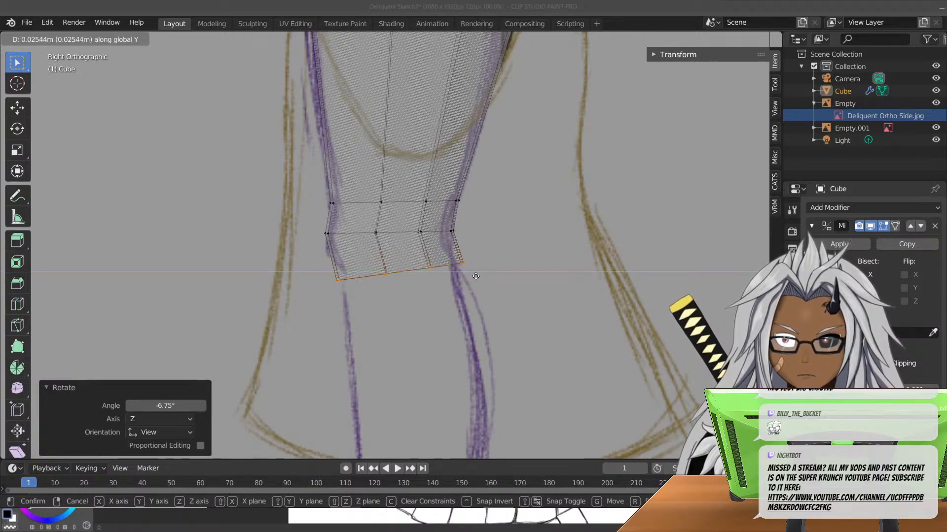
{"action": "left_click", "coordinate": [475, 277]}
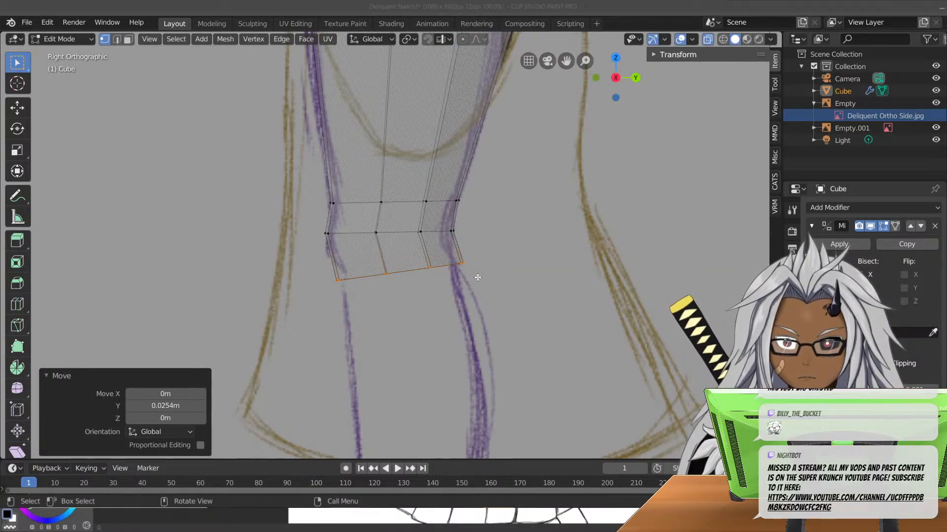
- Scale the knee's bottom ring to about 0.84 along Y and move it about 0.01 m forward to fit the side sketch
{"action": "key", "text": "s"}
{"action": "key", "text": "y"}
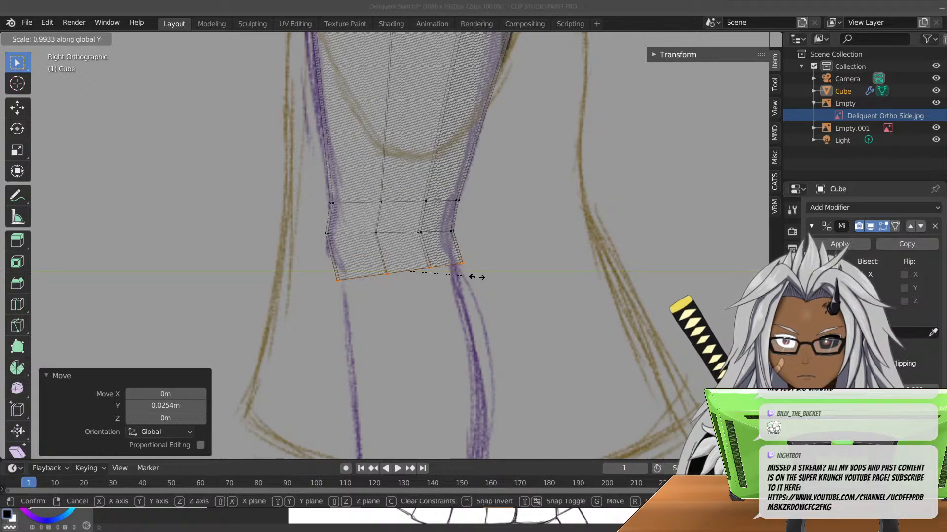
{"action": "left_click", "coordinate": [462, 276]}
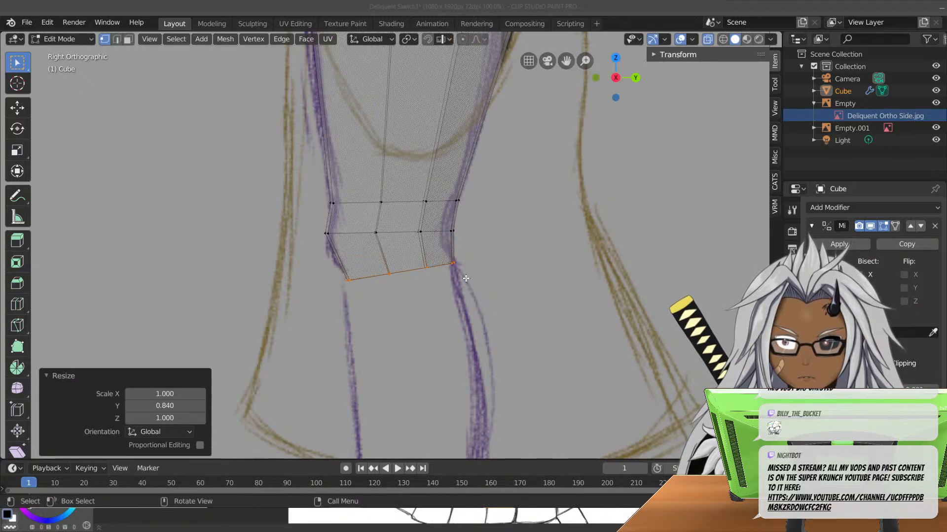
{"action": "key", "text": "g"}
{"action": "key", "text": "y"}
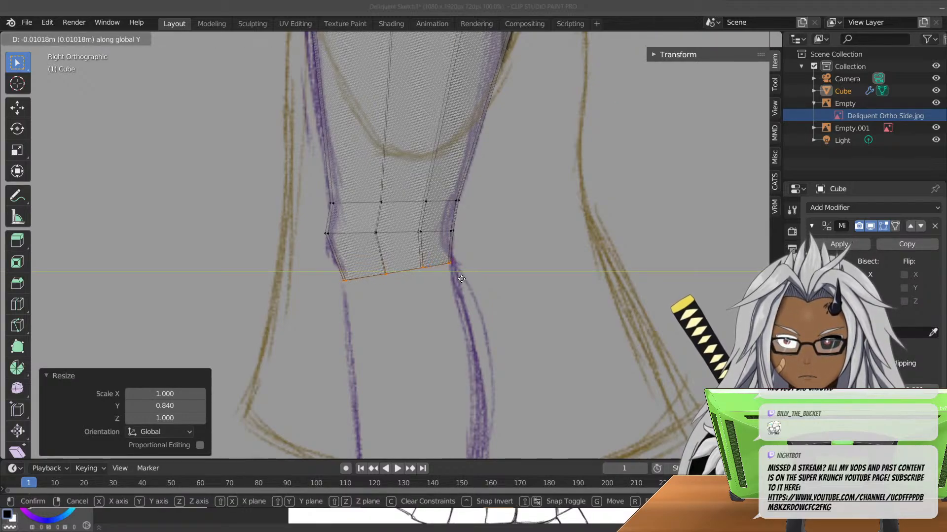
{"action": "left_click", "coordinate": [460, 275]}
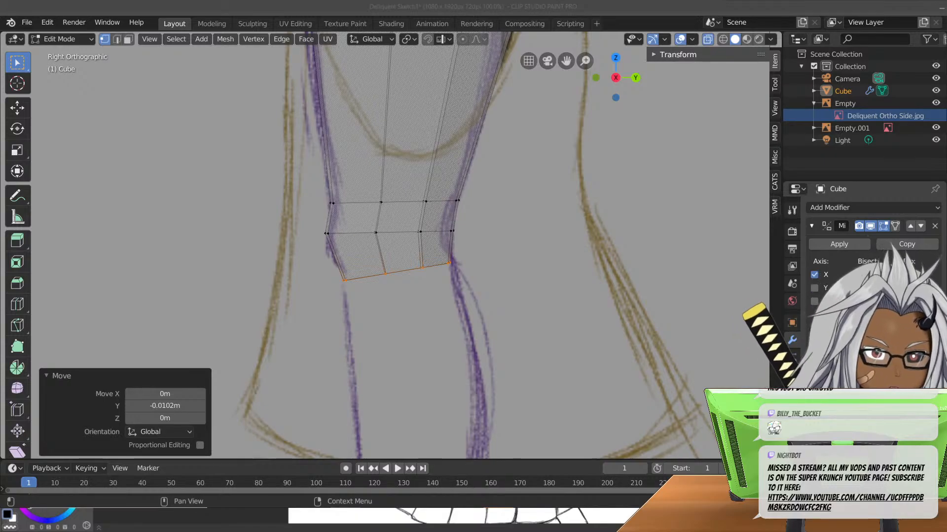
{"action": "key", "text": "super+d"}
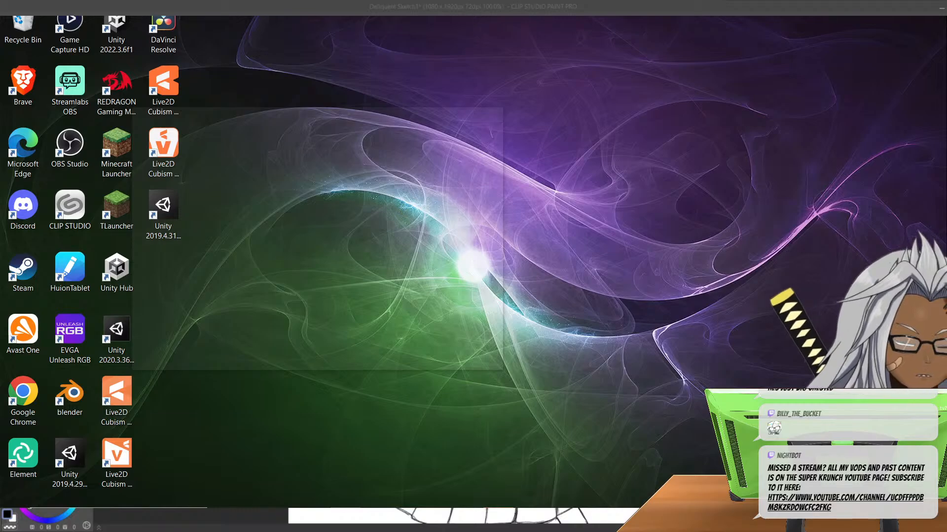
{"action": "key", "text": "super+d"}
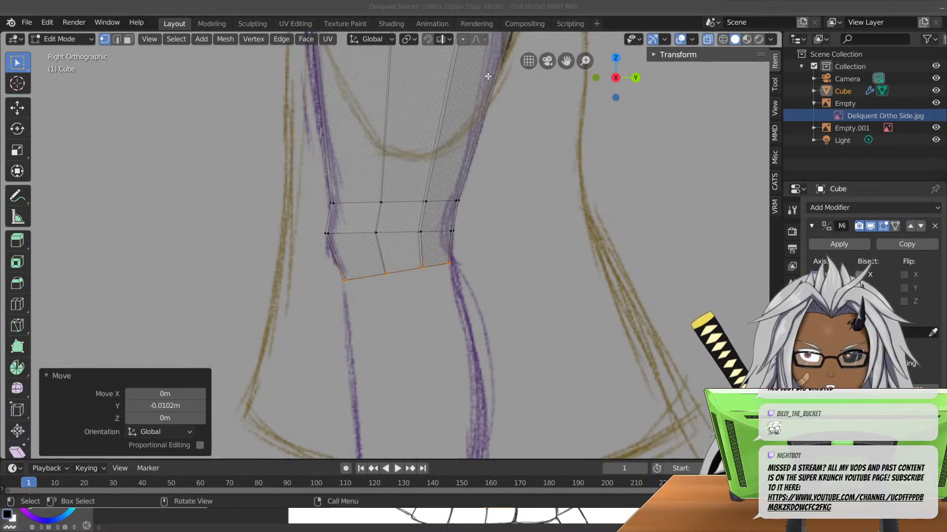
{"action": "left_click", "coordinate": [431, 316]}
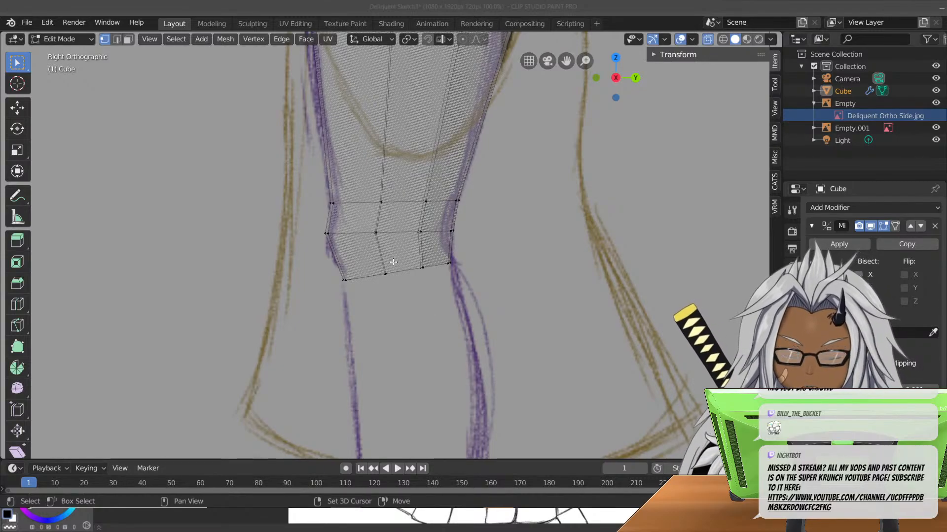
{"action": "scroll", "coordinate": [393, 263], "scroll_direction": "down", "scroll_amount": 5}
{"action": "scroll", "coordinate": [393, 335], "scroll_direction": "up", "scroll_amount": 5}
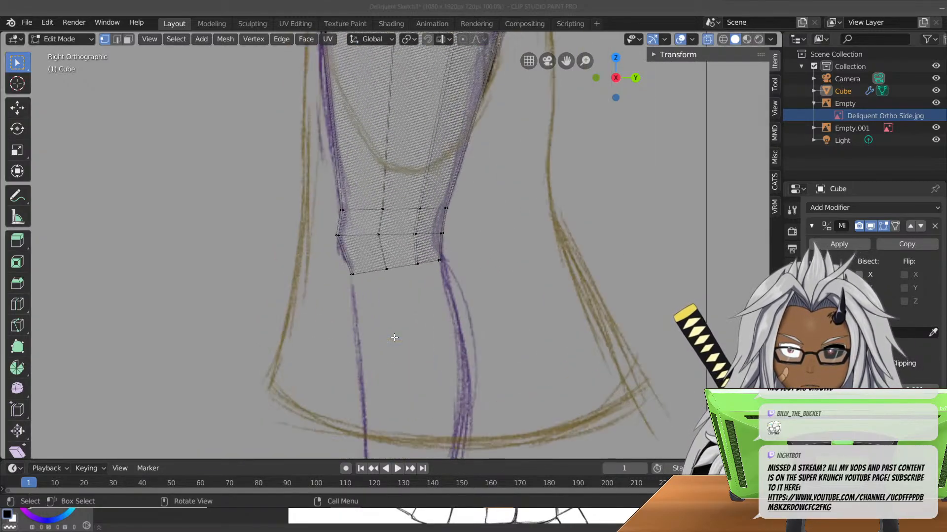
- Select the knee's middle edge loop in front view, move it about 0.018 m outward and scale it to about 0.858 along X
{"action": "middle_click_drag", "start_coordinate": [393, 335], "coordinate": [392, 265], "text": "shift"}
{"action": "left_click_drag", "start_coordinate": [446, 185], "coordinate": [333, 219]}
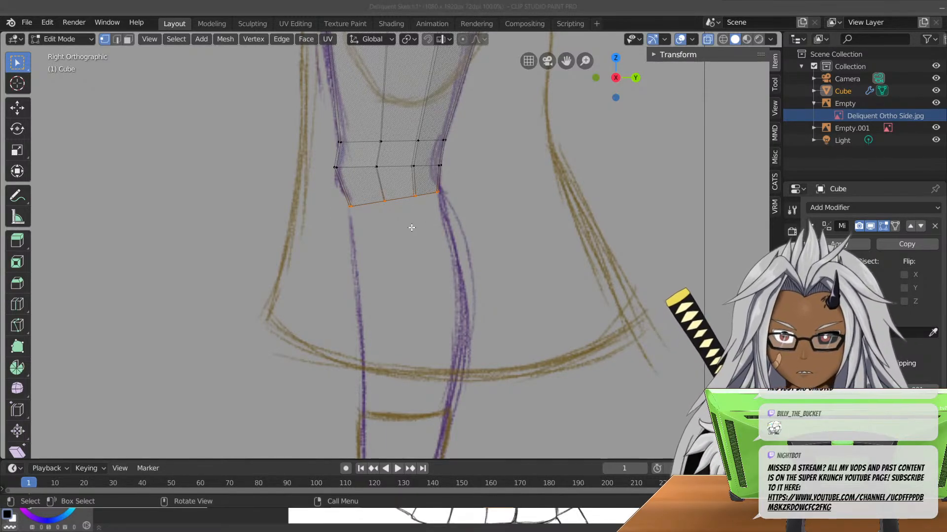
{"action": "key", "text": "KP_1"}
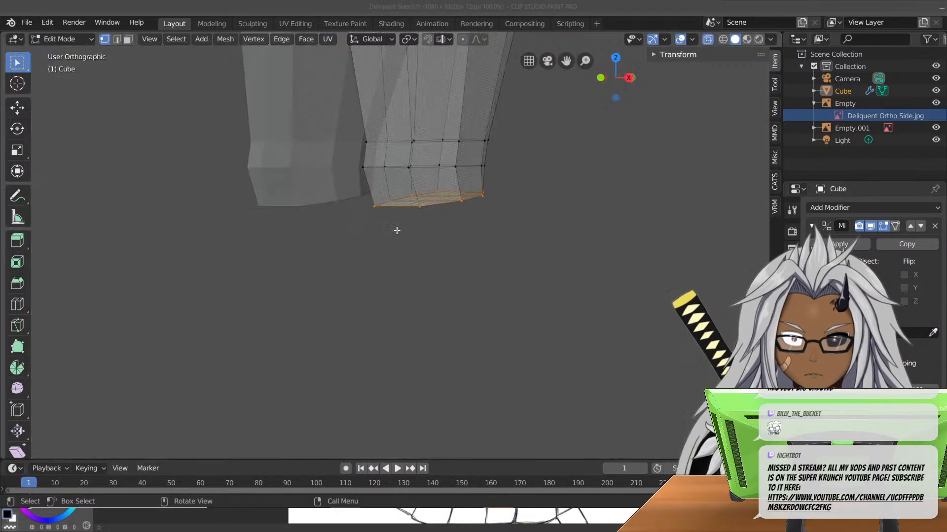
{"action": "scroll", "coordinate": [477, 229], "scroll_direction": "up", "scroll_amount": 1}
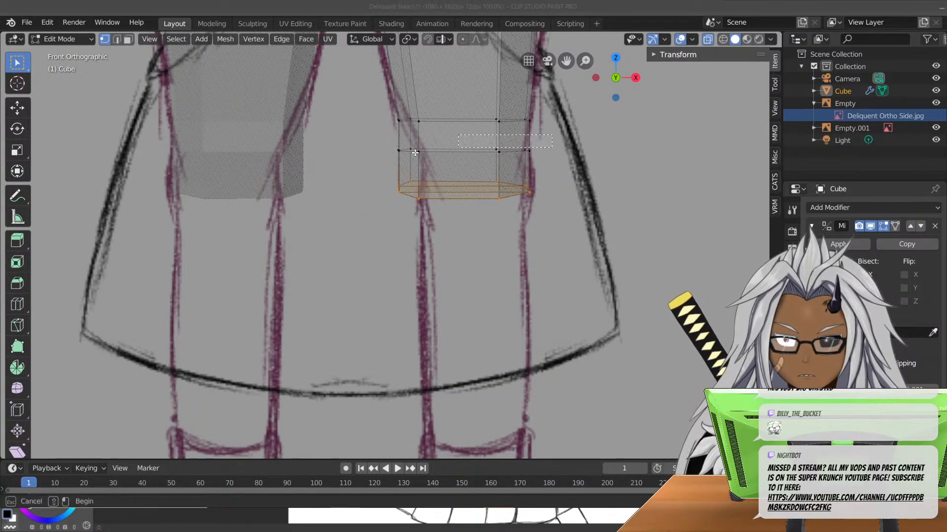
{"action": "left_click", "coordinate": [435, 158], "text": "alt"}
{"action": "key", "text": "g"}
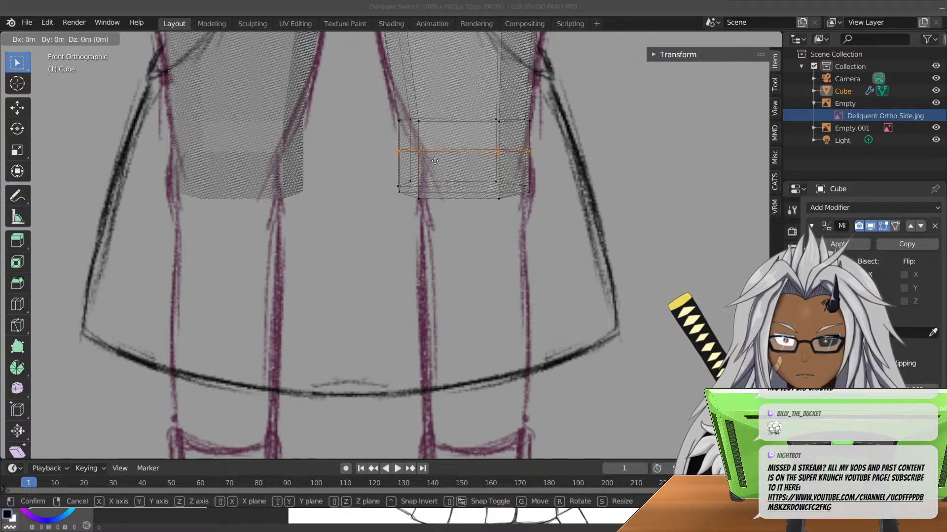
{"action": "key", "text": "x"}
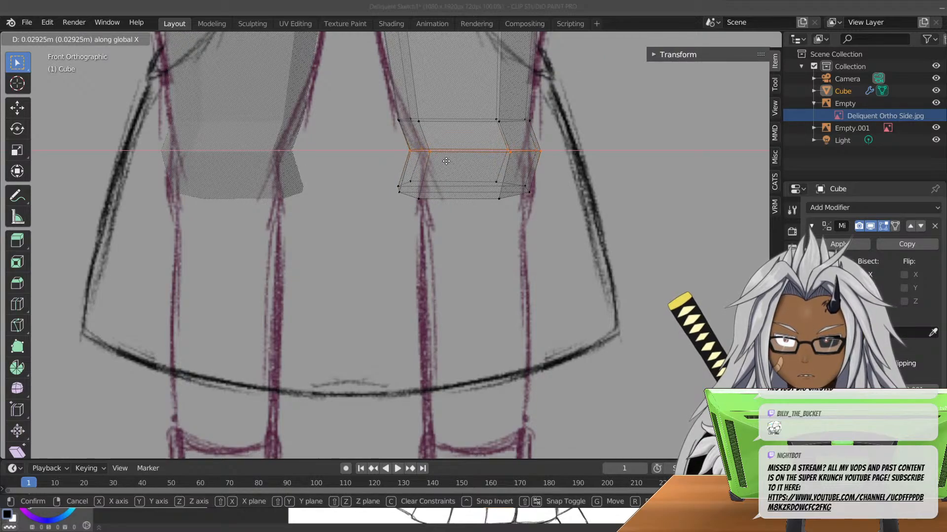
{"action": "left_click", "coordinate": [443, 167]}
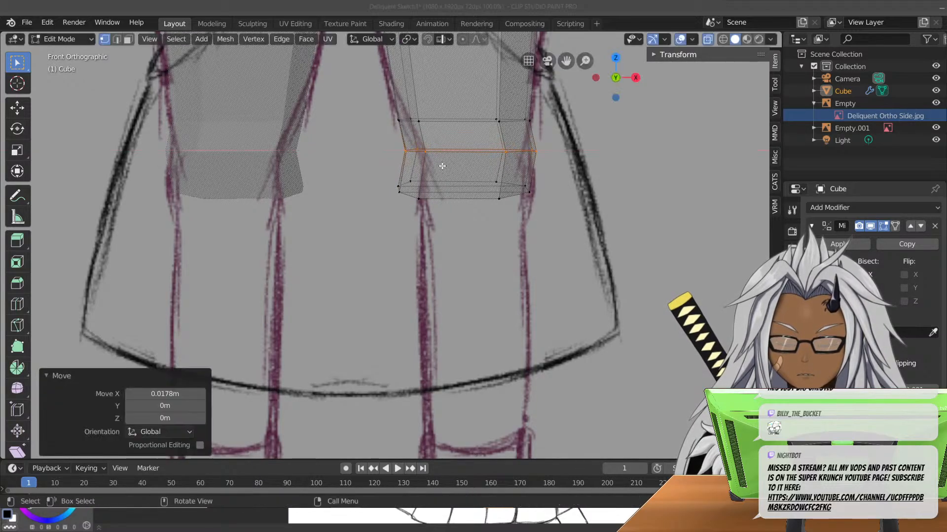
{"action": "key", "text": "s"}
{"action": "key", "text": "x"}
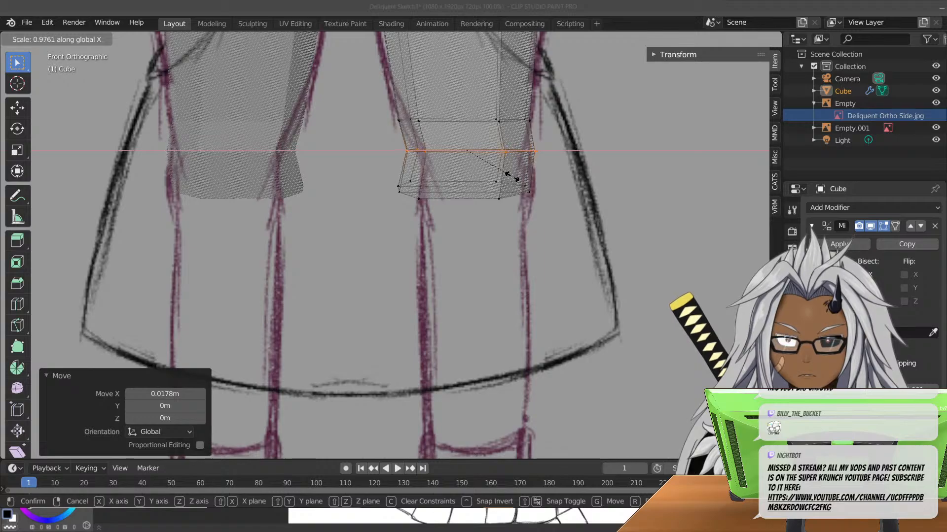
{"action": "left_click", "coordinate": [503, 179]}
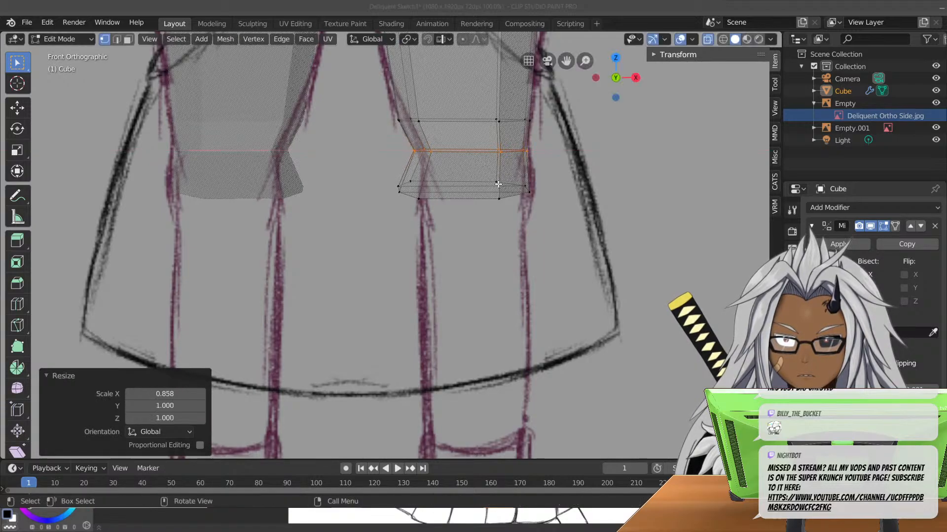
- Select the knee's bottom ring, move it about 0.024 m outward and scale it to about 0.845 along X
{"action": "left_click", "coordinate": [518, 205], "text": "alt"}
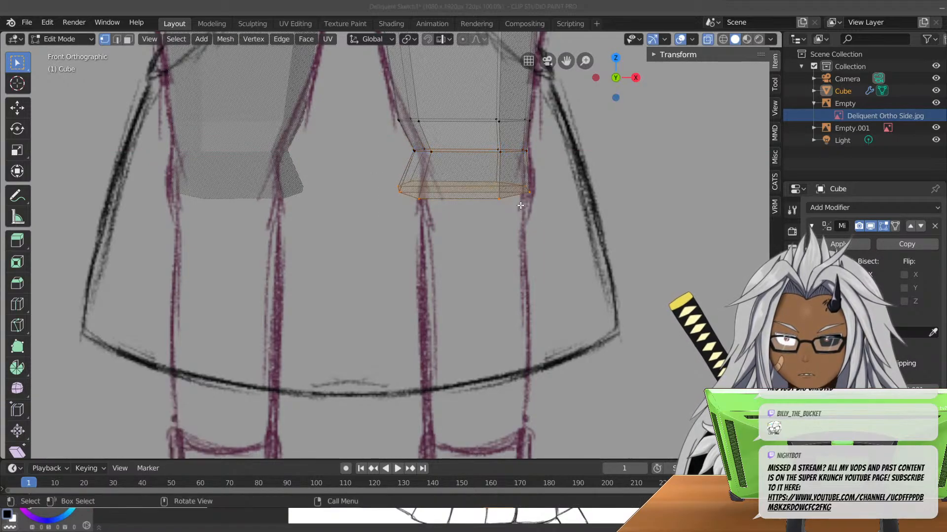
{"action": "key", "text": "g"}
{"action": "key", "text": "x"}
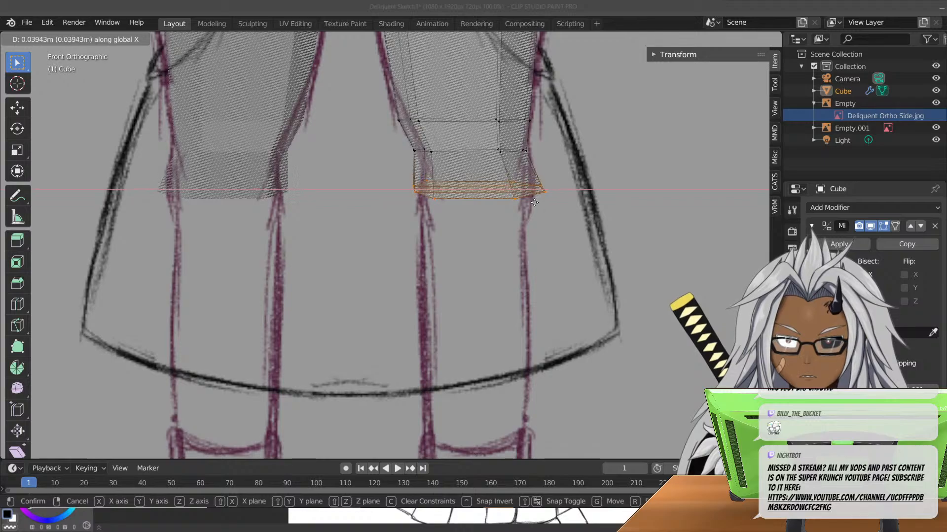
{"action": "left_click", "coordinate": [530, 205]}
{"action": "key", "text": "s"}
{"action": "key", "text": "x"}
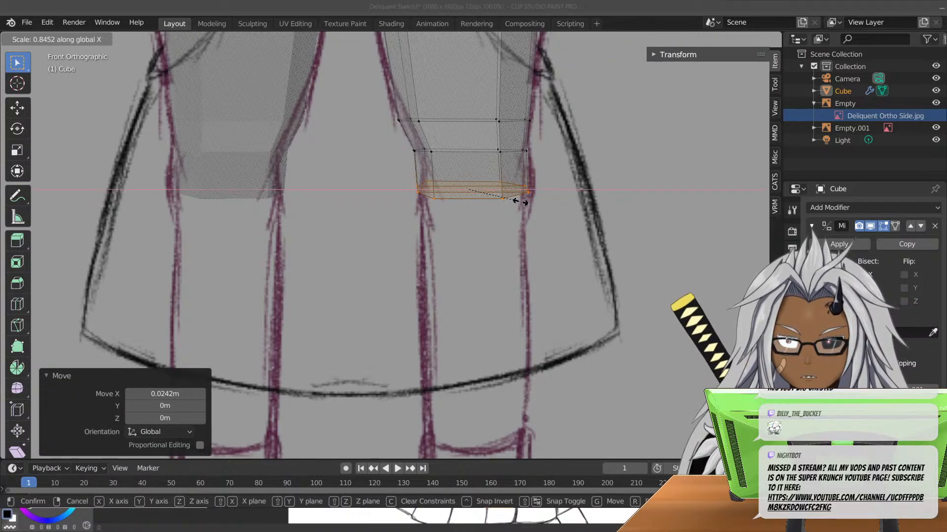
{"action": "left_click", "coordinate": [520, 202]}
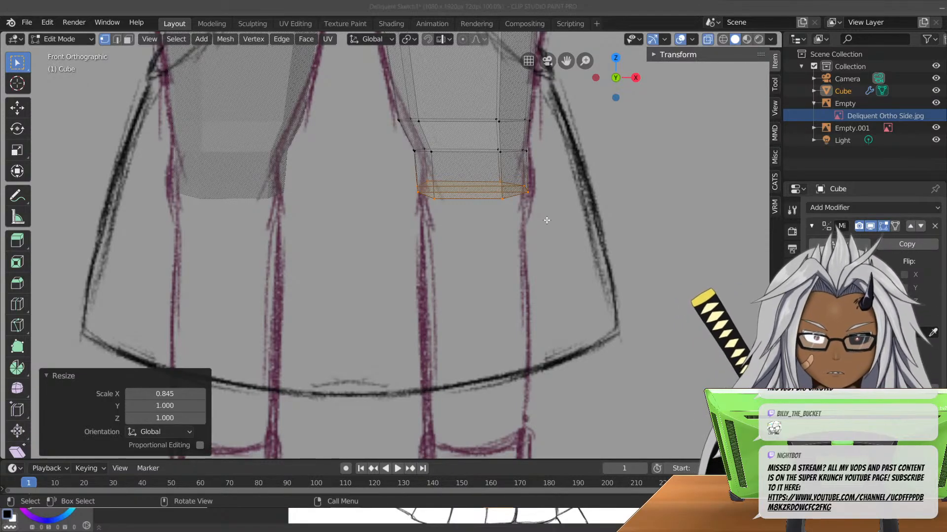
- Extrude the knee's bottom faces about 0.367 m down along the calf in side view
{"action": "key", "text": "KP_3"}
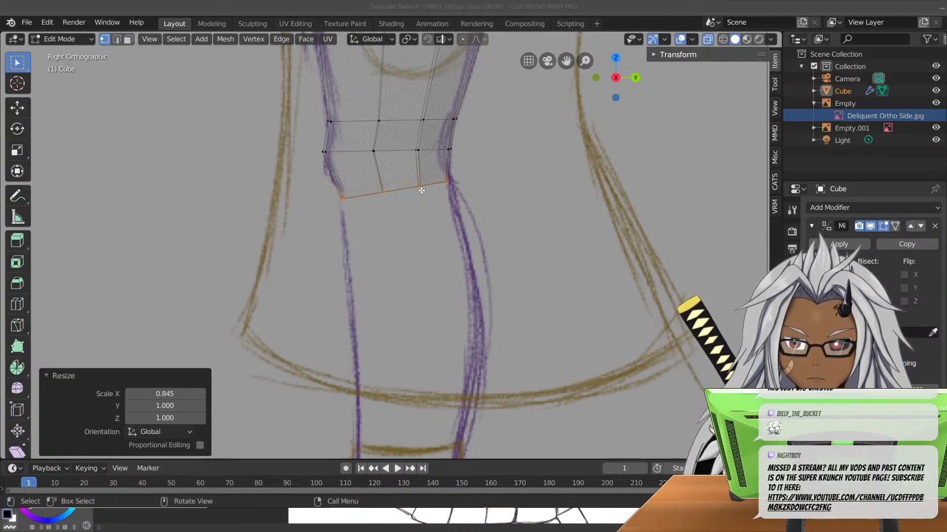
{"action": "key", "text": "e"}
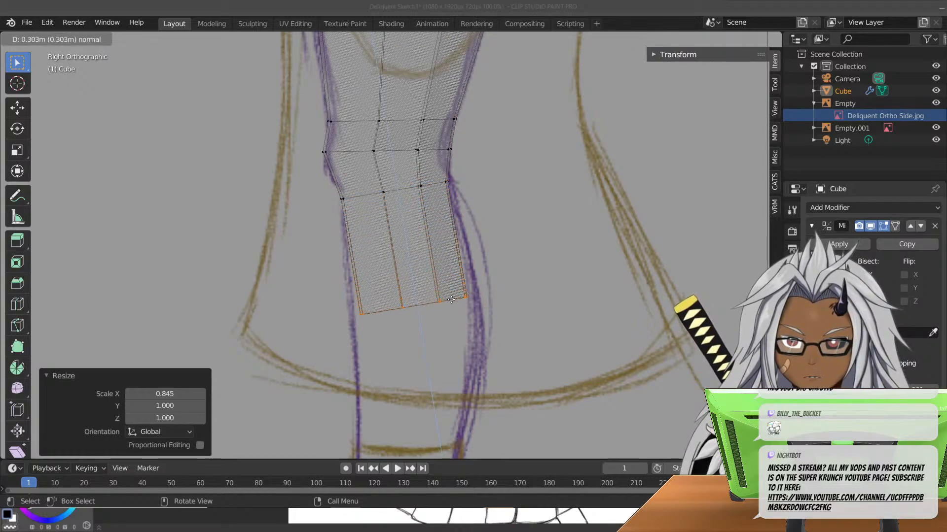
{"action": "left_click", "coordinate": [457, 323]}
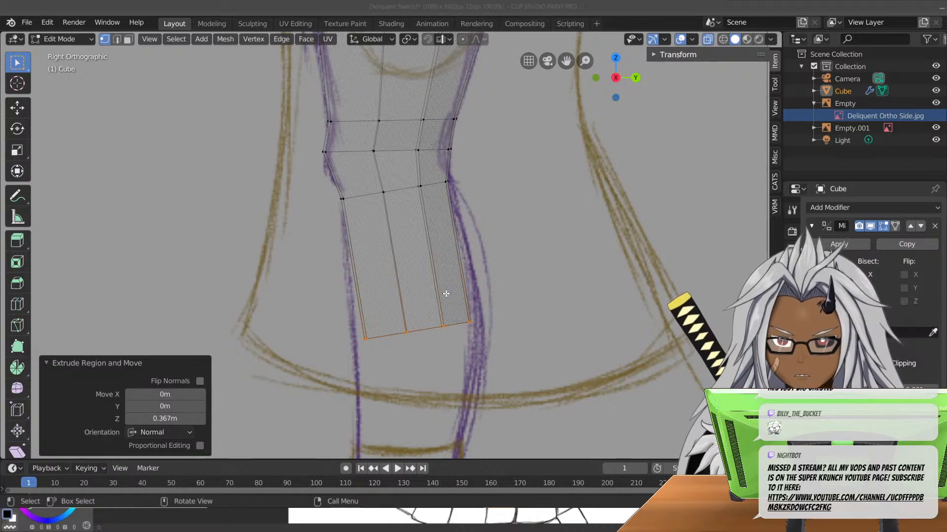
- Rotate the calf's bottom ring about 4.2° in side view and scale it to about 1.245 along Y
{"action": "key", "text": "r"}
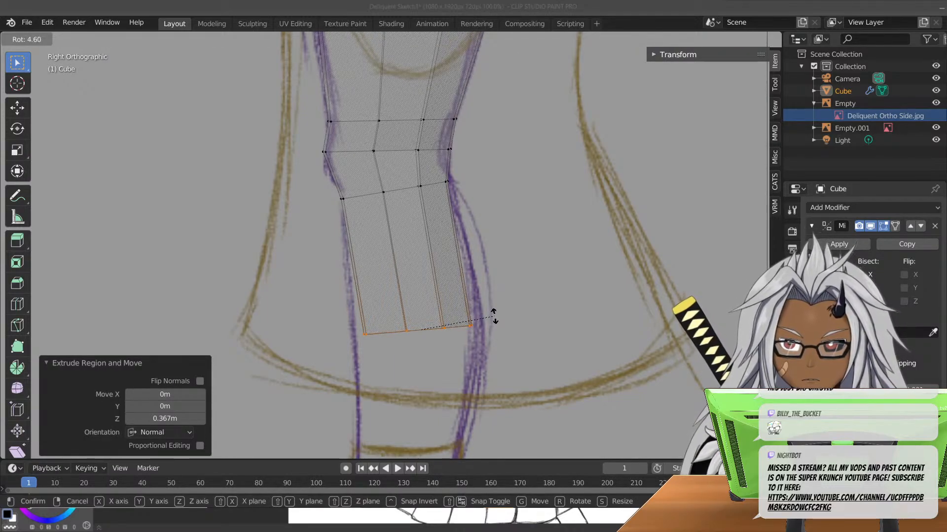
{"action": "left_click", "coordinate": [495, 316]}
{"action": "key", "text": "s"}
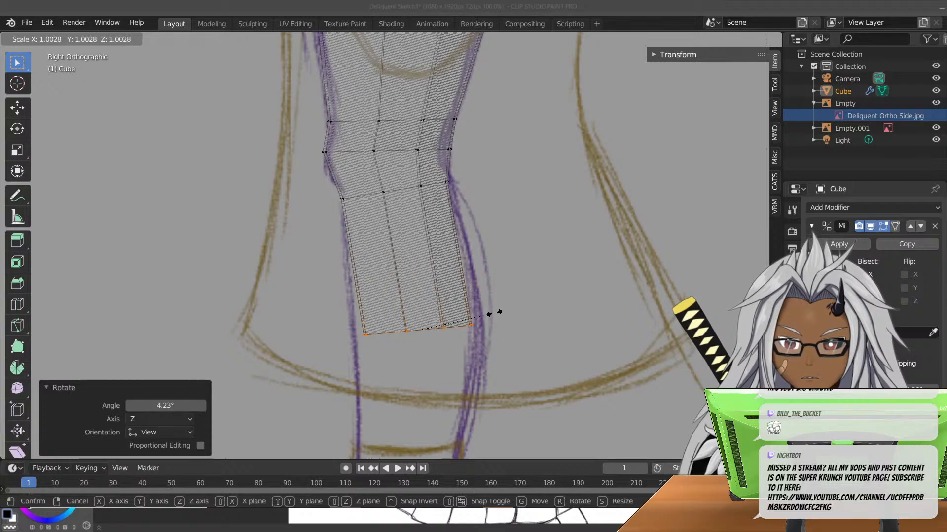
{"action": "key", "text": "y"}
{"action": "left_click", "coordinate": [507, 302]}
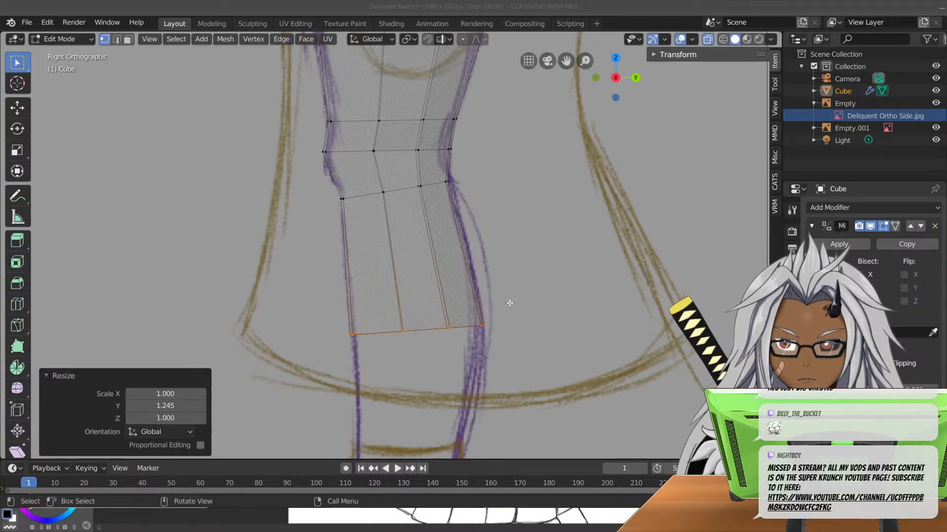
- Move the calf's bottom ring about 0.006 m outward in front view and scale it to about 1.071 along X
{"action": "middle_click_drag", "start_coordinate": [331, 366], "coordinate": [426, 356]}
{"action": "key", "text": "KP_1"}
{"action": "scroll", "coordinate": [472, 351], "scroll_direction": "up", "scroll_amount": 2}
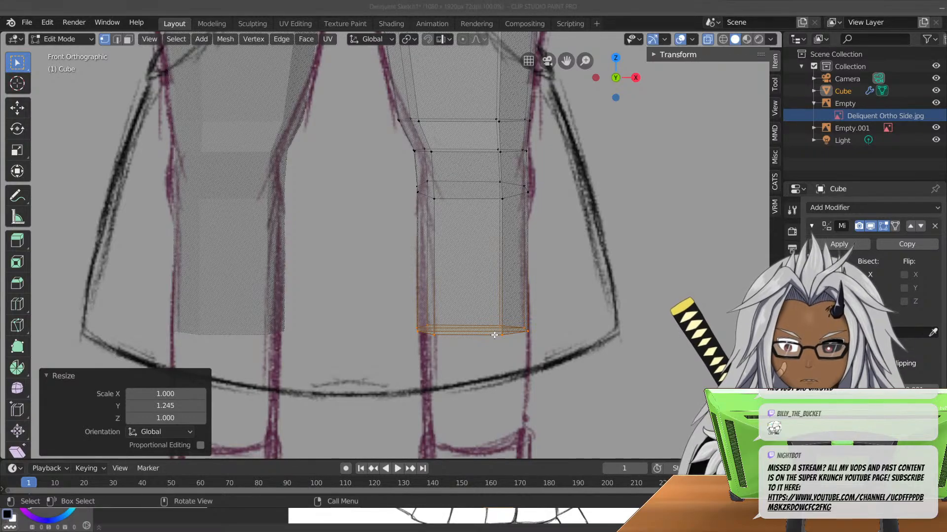
{"action": "key", "text": "g"}
{"action": "key", "text": "x"}
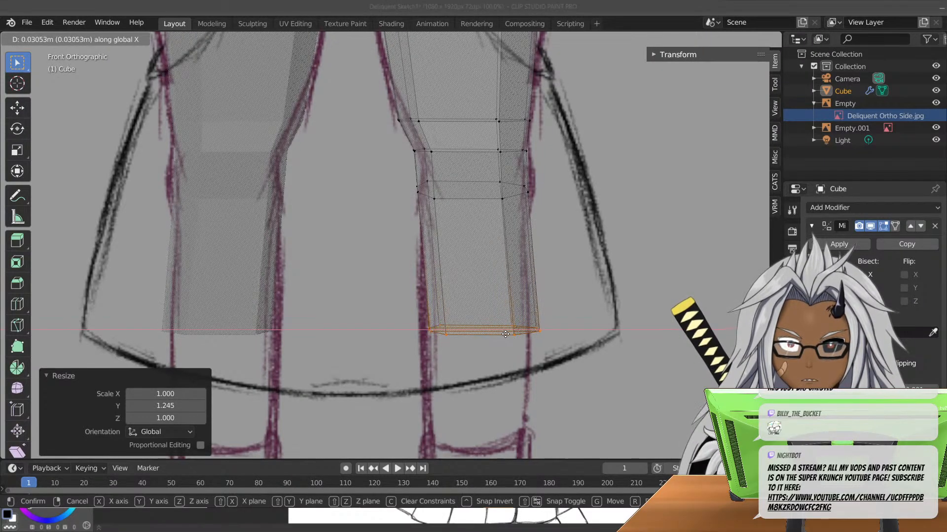
{"action": "left_click", "coordinate": [496, 337]}
{"action": "key", "text": "s"}
{"action": "key", "text": "x"}
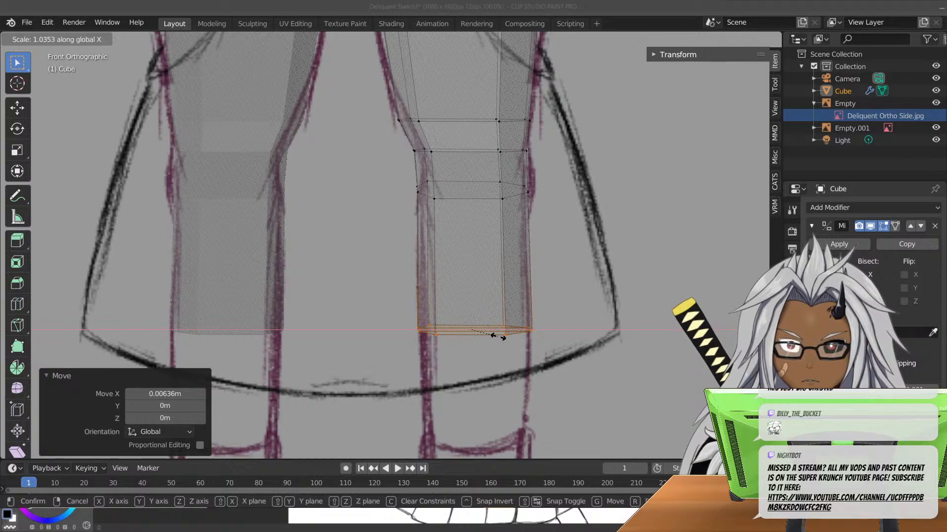
{"action": "left_click", "coordinate": [500, 339]}
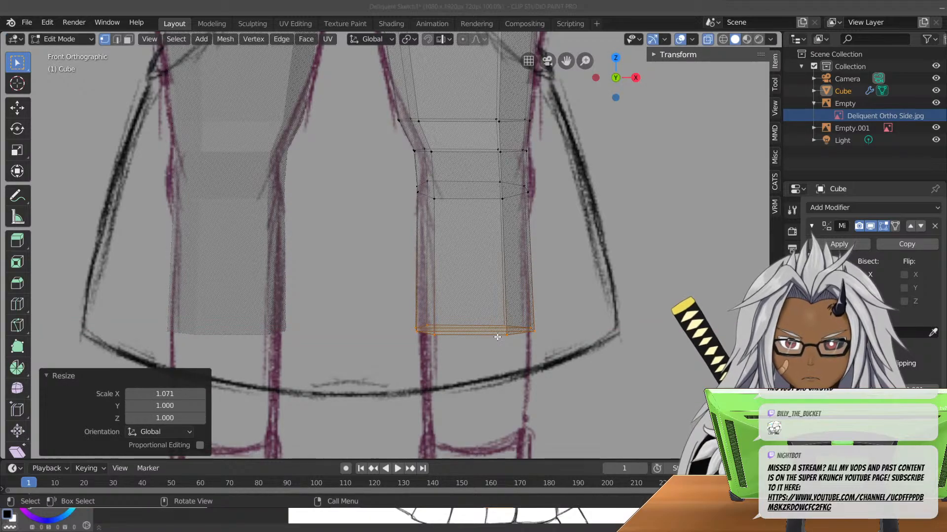
- Extrude the calf's bottom ring about 0.678 m down to the ankle in side view and rotate the new ring about 3.8°
{"action": "key", "text": "KP_3"}
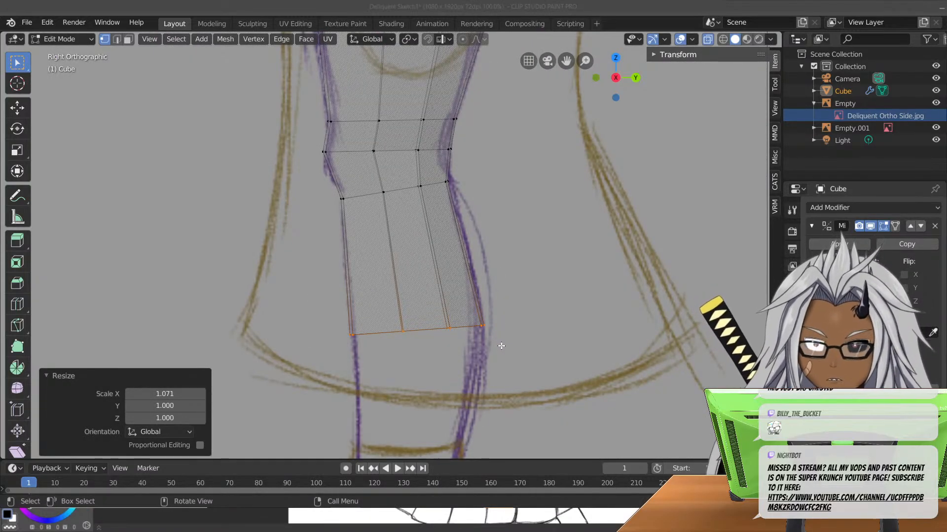
{"action": "middle_click_drag", "start_coordinate": [502, 346], "coordinate": [459, 116], "text": "shift"}
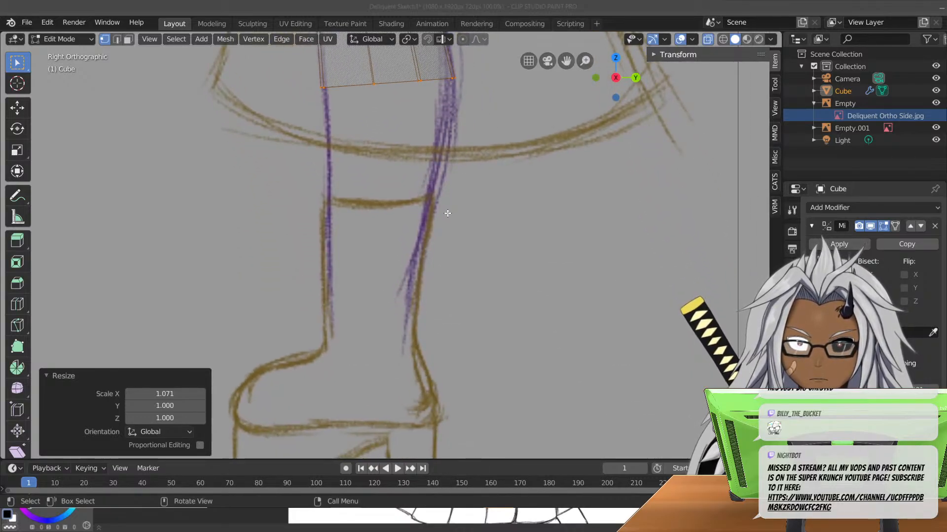
{"action": "middle_click_drag", "start_coordinate": [446, 215], "coordinate": [471, 265], "text": "shift"}
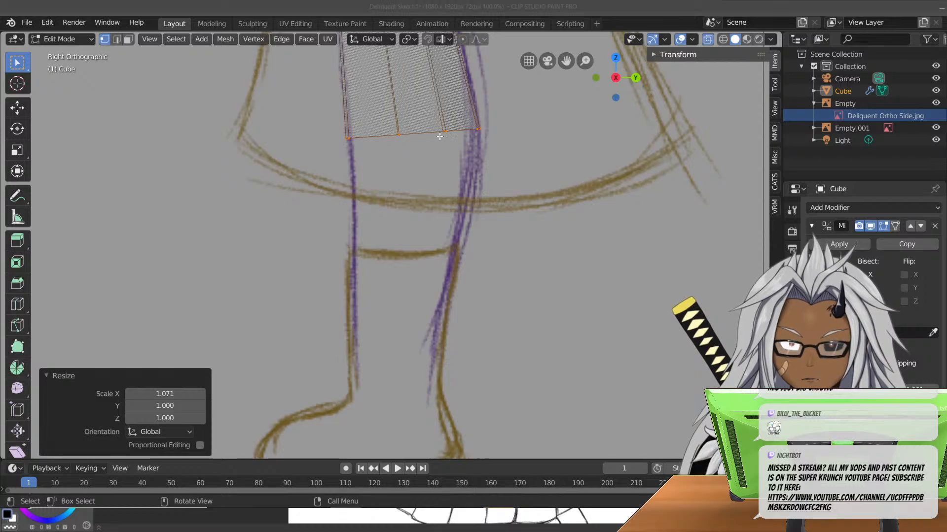
{"action": "key", "text": "e"}
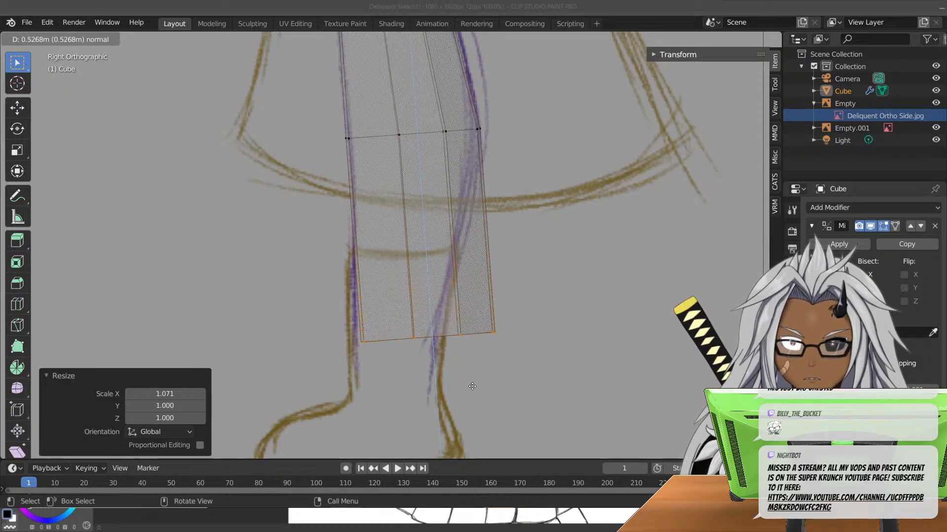
{"action": "left_click", "coordinate": [485, 432]}
{"action": "key", "text": "r"}
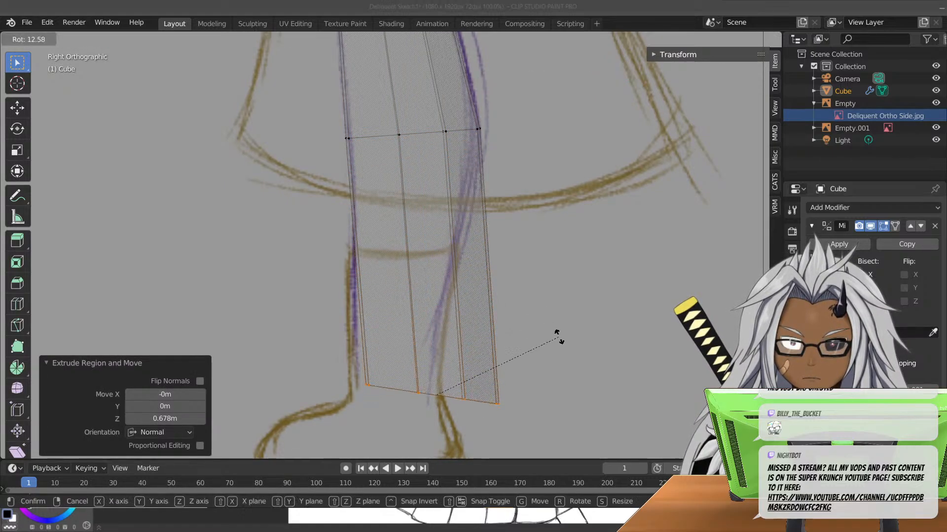
{"action": "left_click", "coordinate": [557, 314]}
- Fit the ankle ring to the side sketch by moving it about 0.108 m forward in total and scaling it to about 0.605 along Y
{"action": "key", "text": "g"}
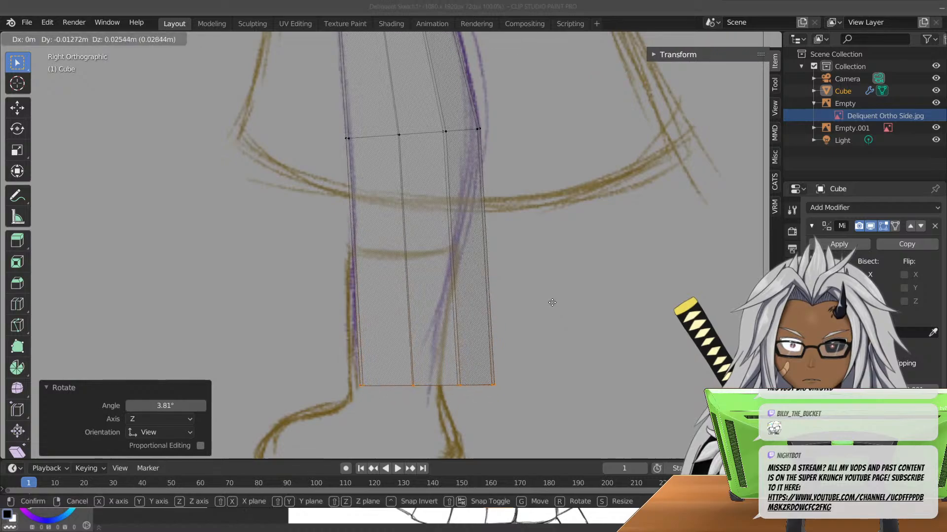
{"action": "key", "text": "y"}
{"action": "left_click", "coordinate": [522, 309]}
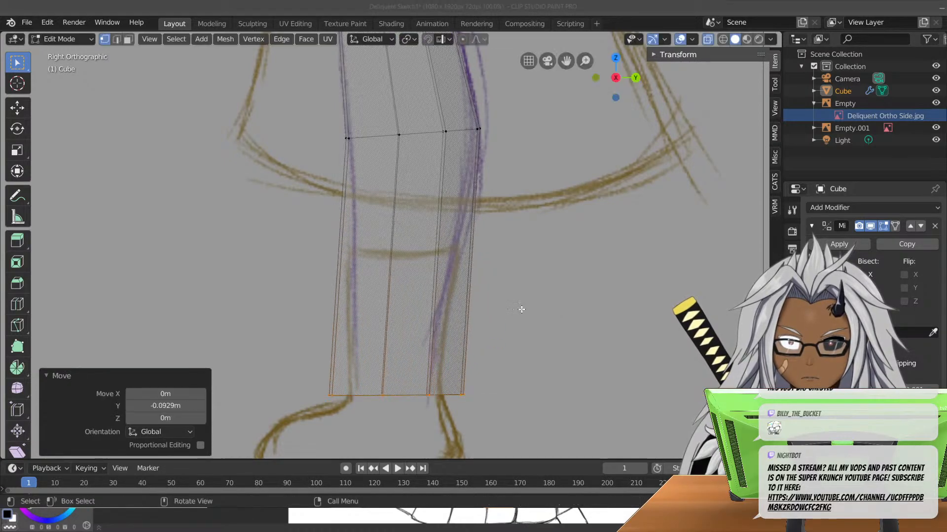
{"action": "key", "text": "s"}
{"action": "key", "text": "y"}
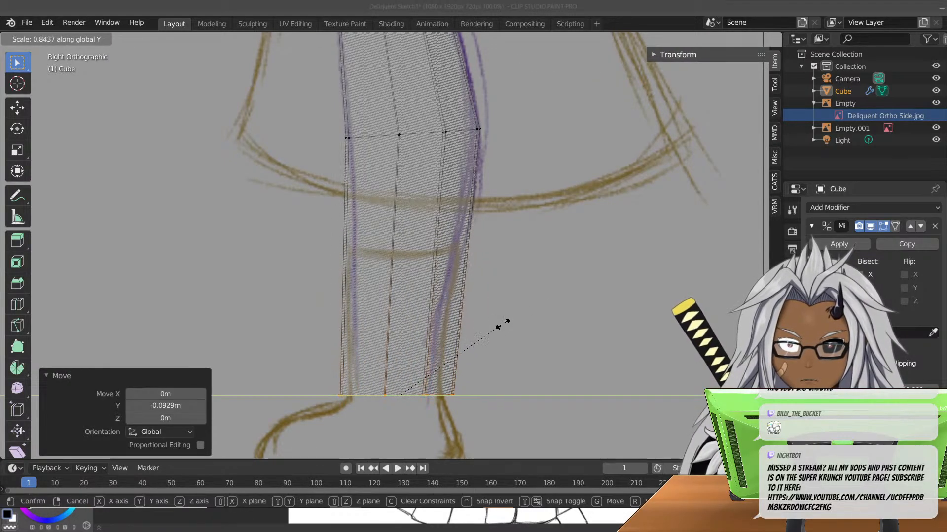
{"action": "left_click", "coordinate": [467, 334]}
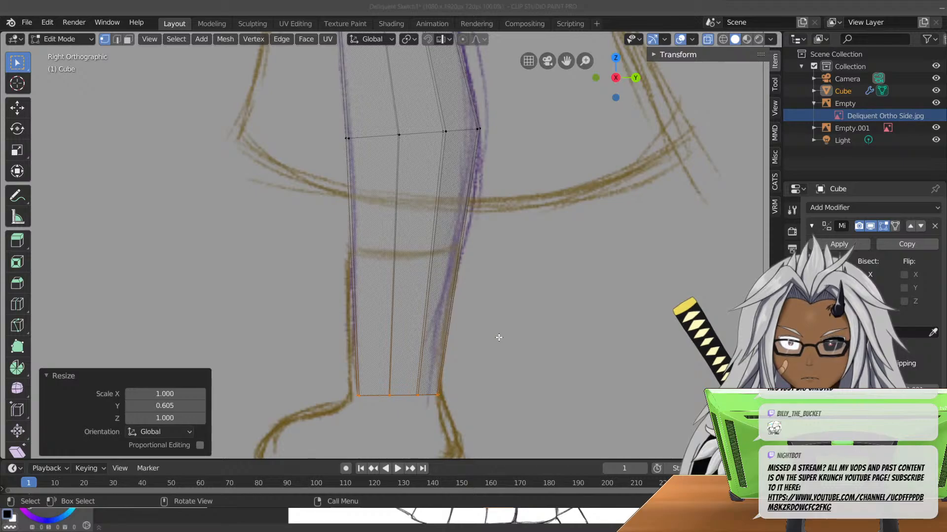
{"action": "key", "text": "g"}
{"action": "key", "text": "y"}
{"action": "left_click", "coordinate": [463, 246]}
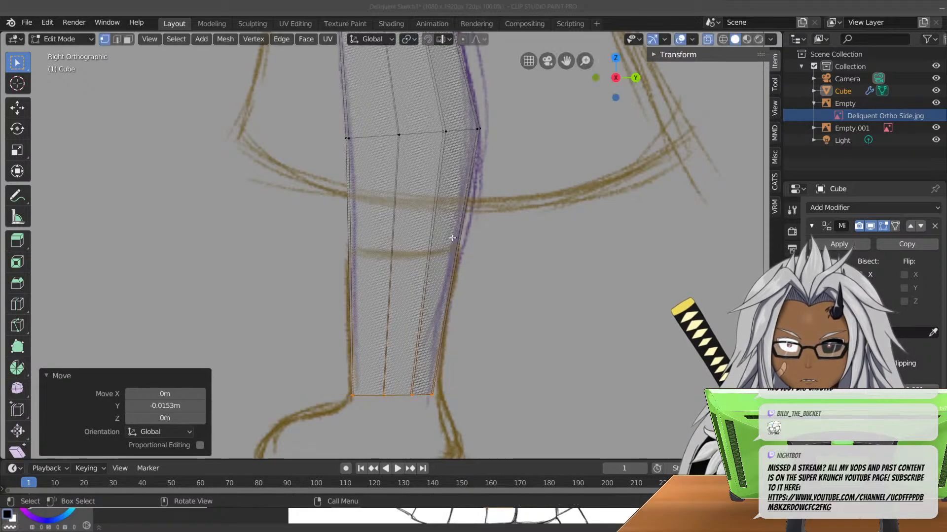
- Narrow the ankle ring to about 0.68 along X in front view and move it about 0.009 m outward
{"action": "scroll", "coordinate": [333, 211], "scroll_direction": "down", "scroll_amount": 4}
{"action": "middle_click_drag", "start_coordinate": [317, 227], "coordinate": [465, 233]}
{"action": "key", "text": "KP_1"}
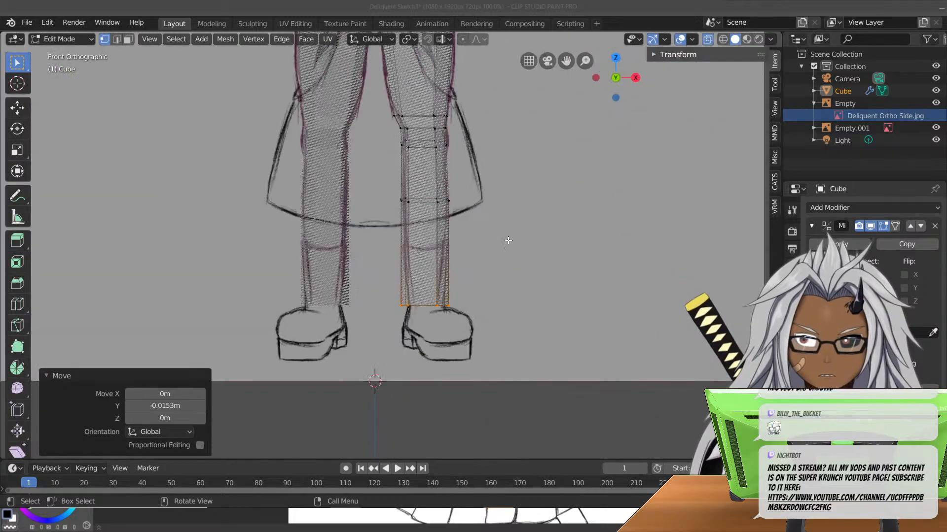
{"action": "scroll", "coordinate": [513, 247], "scroll_direction": "up", "scroll_amount": 3}
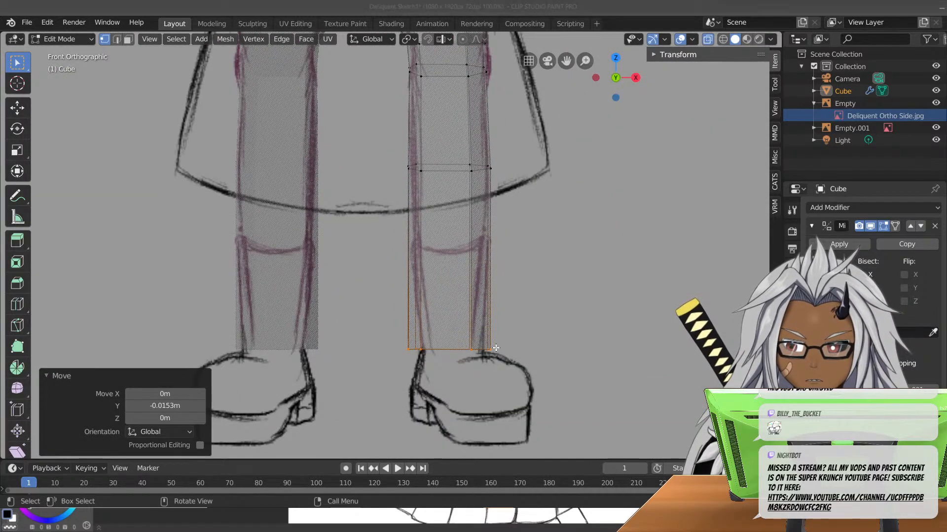
{"action": "key", "text": "s"}
{"action": "key", "text": "x"}
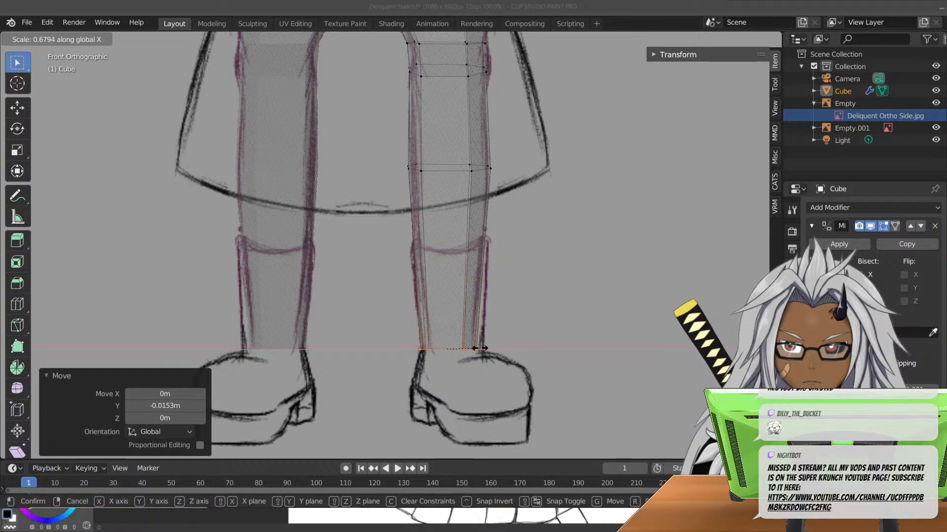
{"action": "left_click", "coordinate": [481, 346]}
{"action": "key", "text": "g"}
{"action": "key", "text": "x"}
{"action": "left_click", "coordinate": [484, 345]}
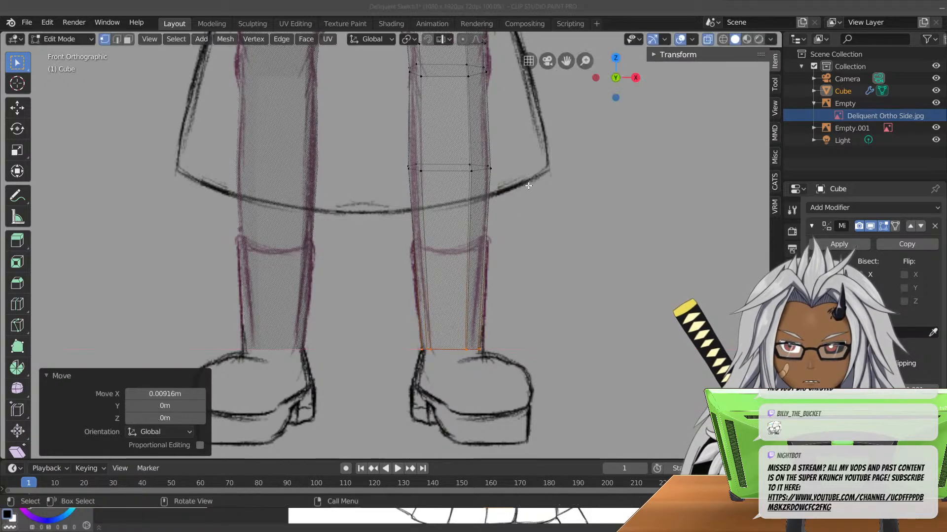
- Examine the overall shape of the body and legs in perspective, both in Object Mode and as an editable mesh
{"action": "scroll", "coordinate": [484, 345], "scroll_direction": "down", "scroll_amount": 5}
{"action": "middle_click_drag", "start_coordinate": [484, 345], "coordinate": [480, 284]}
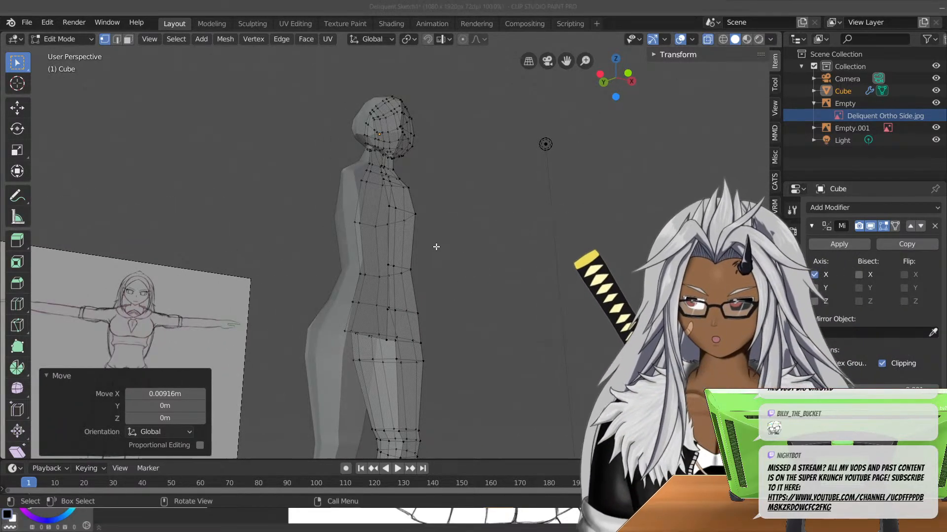
{"action": "left_click", "coordinate": [507, 219]}
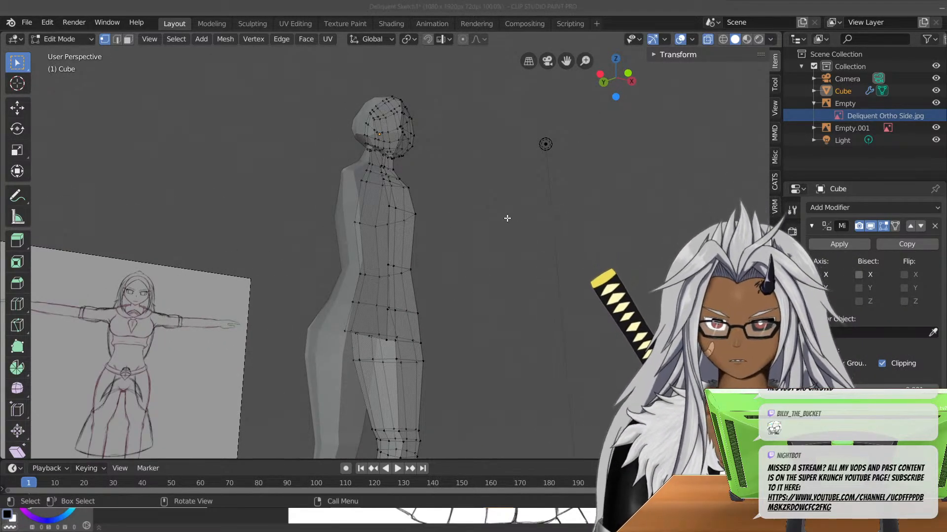
{"action": "key", "text": "Tab"}
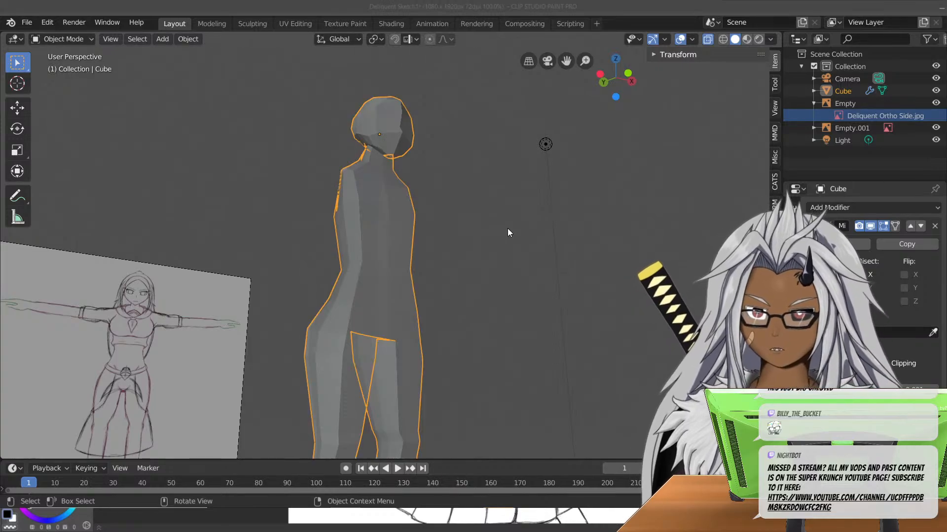
{"action": "middle_click_drag", "start_coordinate": [543, 171], "coordinate": [517, 172]}
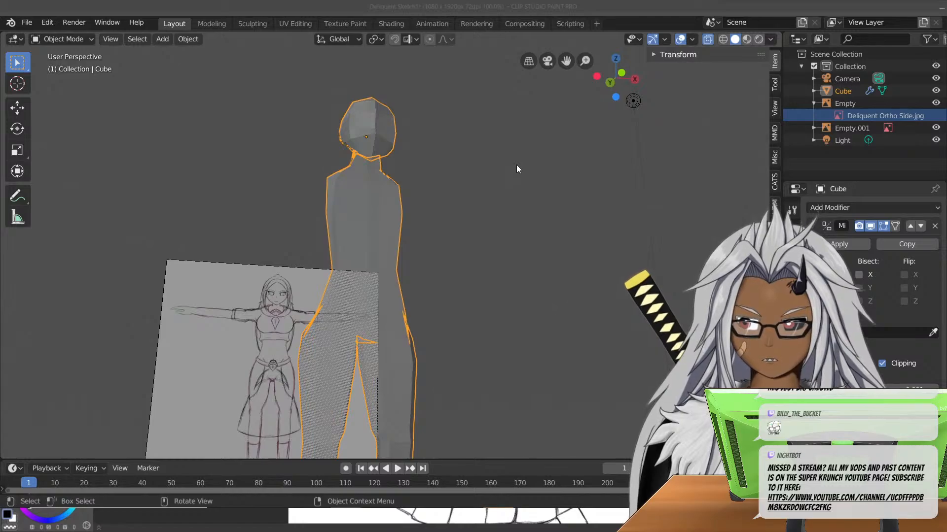
{"action": "key", "text": "Tab"}
{"action": "middle_click_drag", "start_coordinate": [530, 412], "coordinate": [470, 241], "text": "shift"}
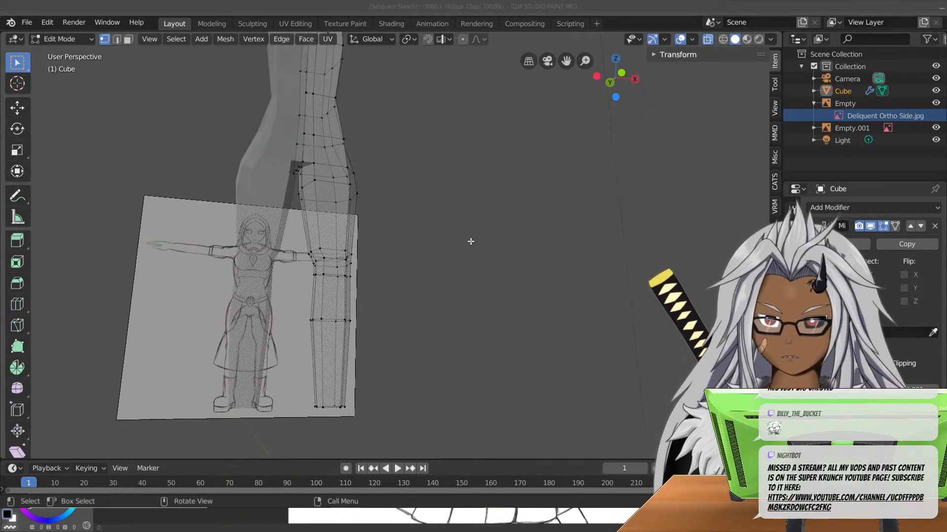
- Select the ankle's bottom ring in side view and extrude it about 0.204 m down to the top of the boot's sole
{"action": "key", "text": "KP_3"}
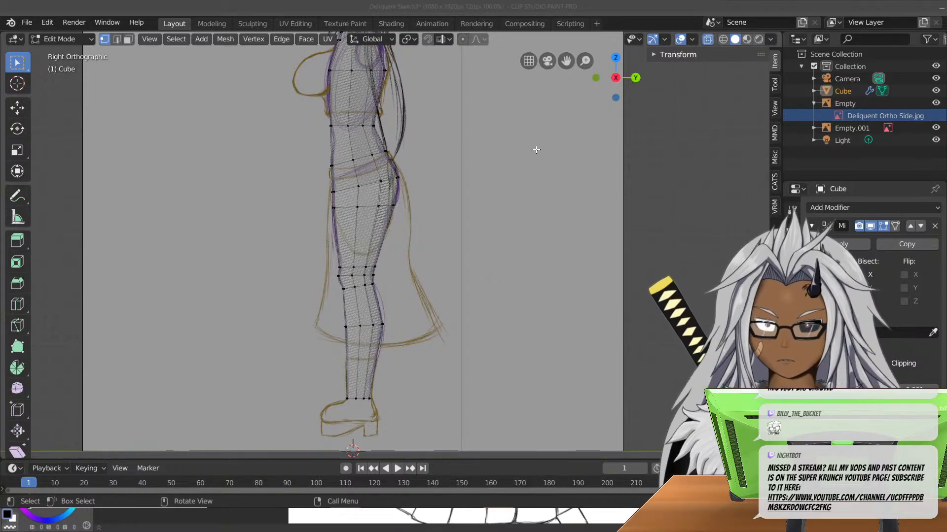
{"action": "scroll", "coordinate": [433, 361], "scroll_direction": "up", "scroll_amount": 5}
{"action": "middle_click_drag", "start_coordinate": [372, 267], "coordinate": [463, 210], "text": "shift"}
{"action": "scroll", "coordinate": [463, 209], "scroll_direction": "up", "scroll_amount": 3}
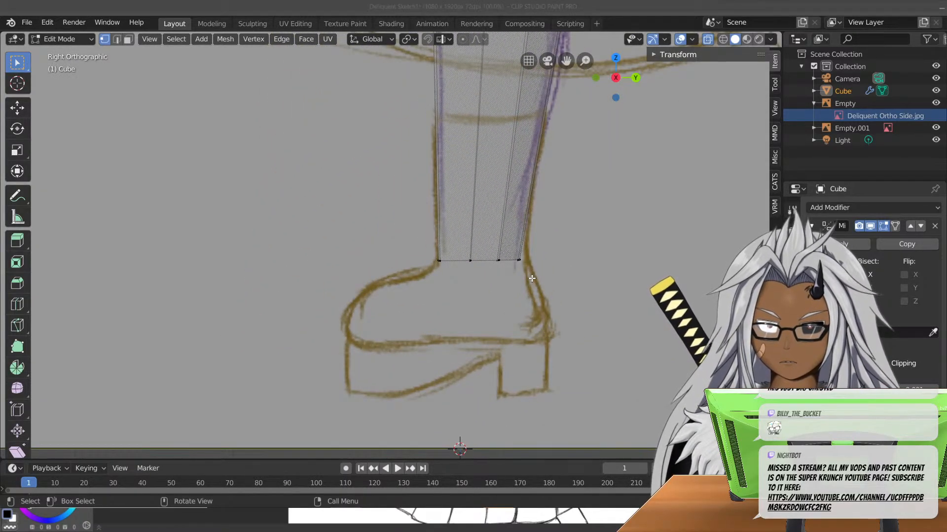
{"action": "left_click_drag", "start_coordinate": [530, 260], "coordinate": [420, 281]}
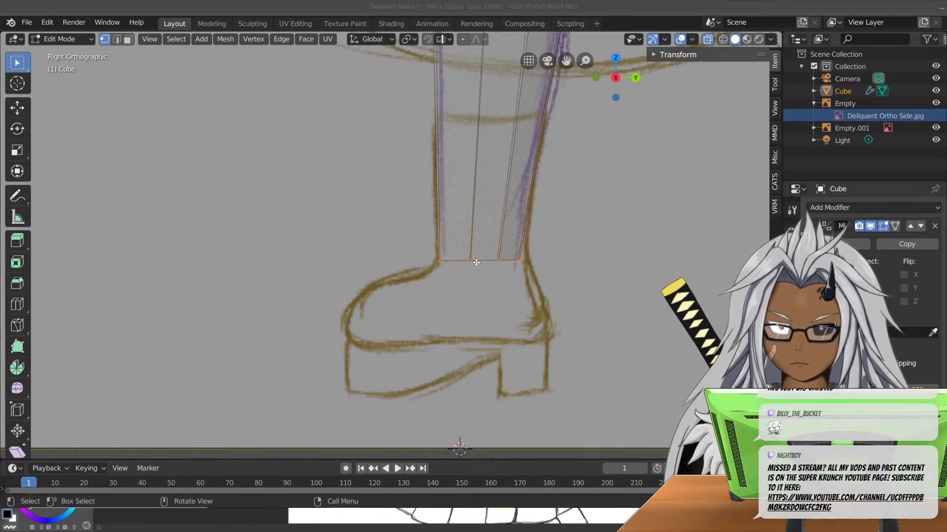
{"action": "key", "text": "e"}
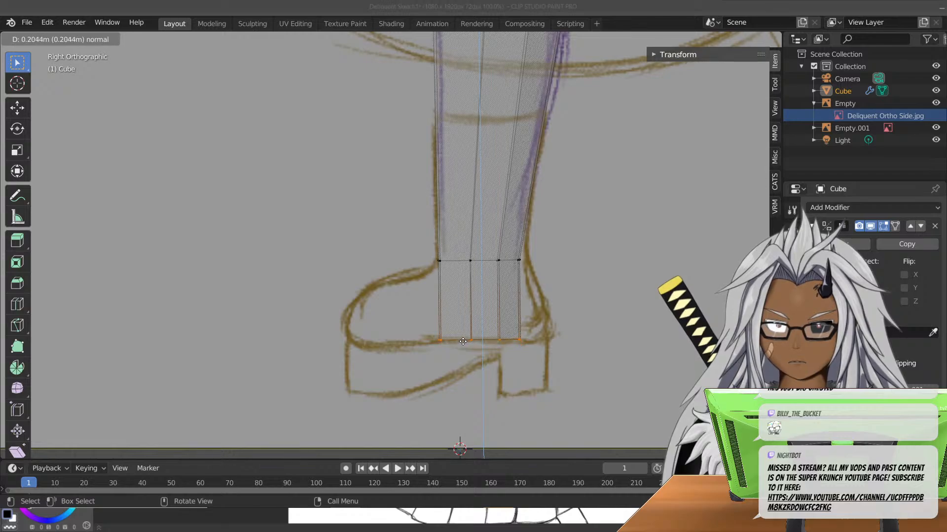
{"action": "left_click", "coordinate": [462, 341]}
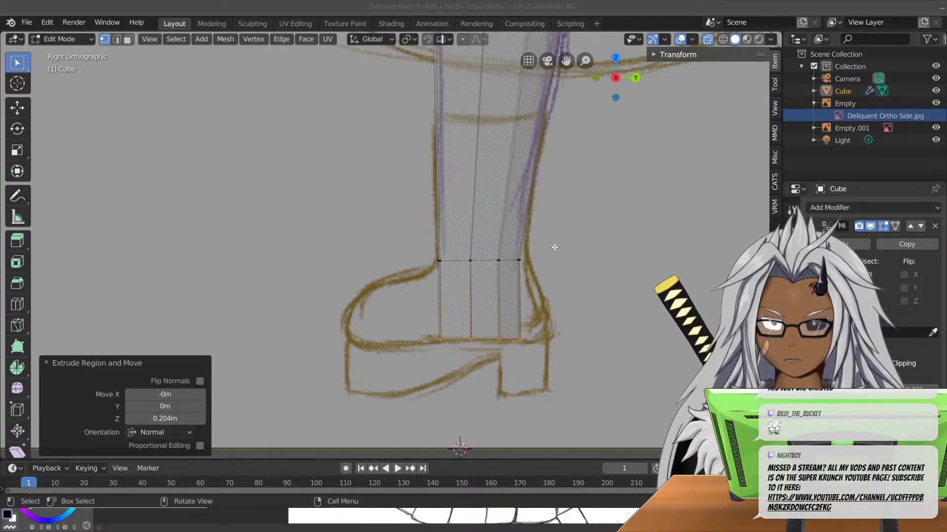
- Try to move the ankle's rear vertex about 0.013 m back toward the boot outline with proportional editing at size 0.20
{"action": "left_click", "coordinate": [533, 259]}
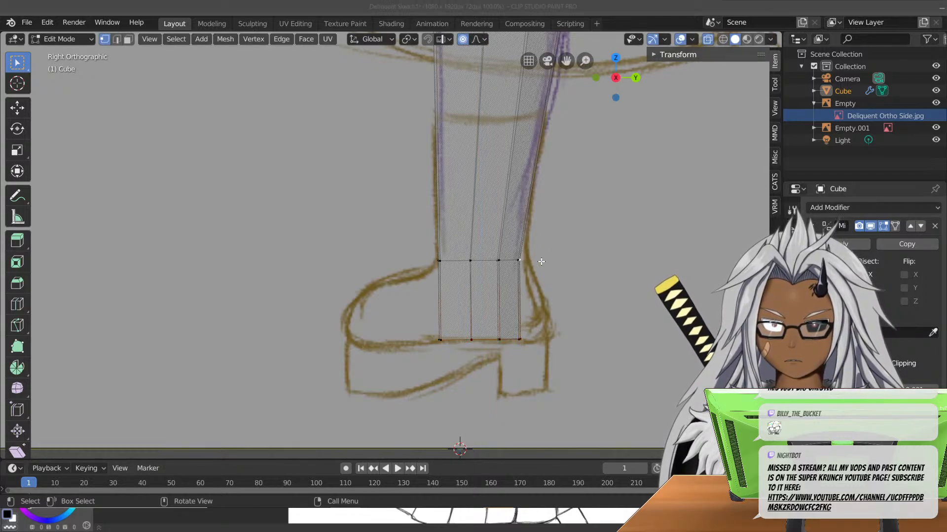
{"action": "key", "text": "g"}
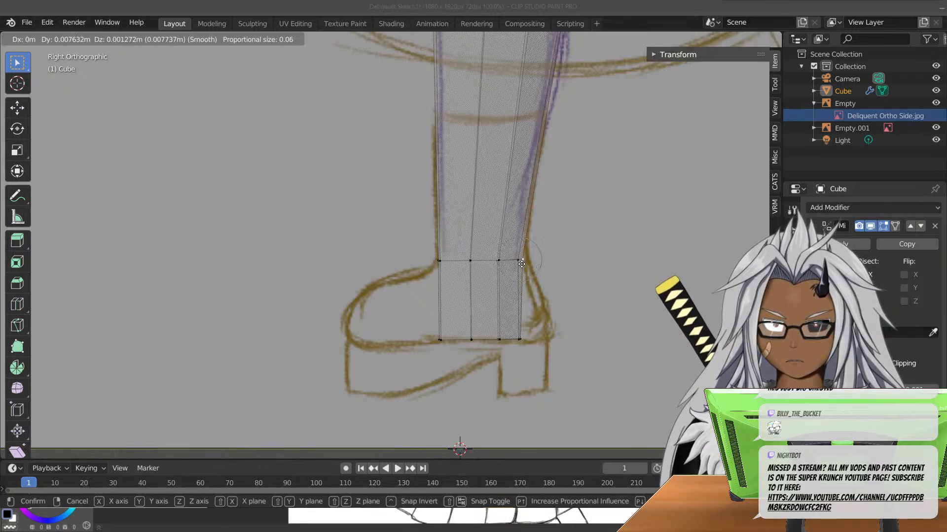
{"action": "scroll", "coordinate": [521, 263], "scroll_direction": "down", "scroll_amount": 5}
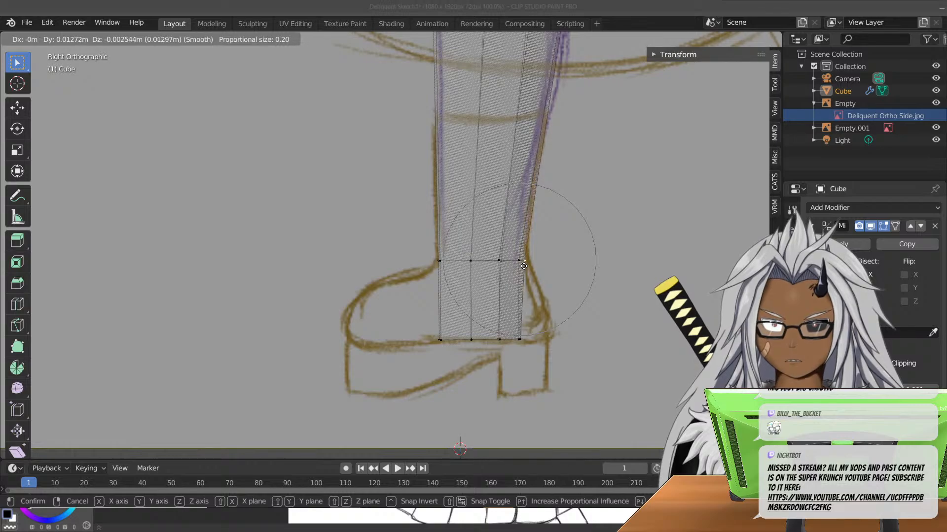
{"action": "left_click", "coordinate": [524, 267]}
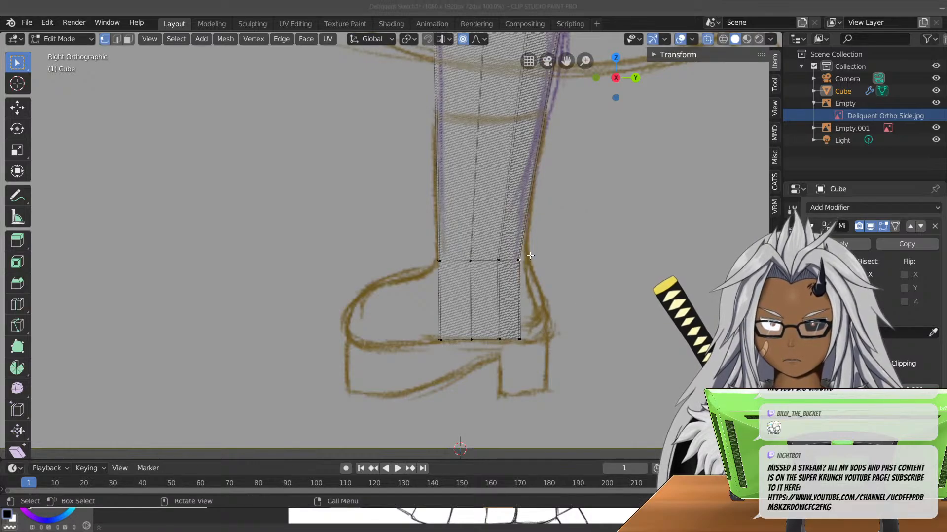
- Try to move the ankle's rear vertex about 0.023 m back and 0.008 m up with proportional editing off
{"action": "left_click", "coordinate": [463, 40]}
{"action": "left_click_drag", "start_coordinate": [552, 249], "coordinate": [519, 266]}
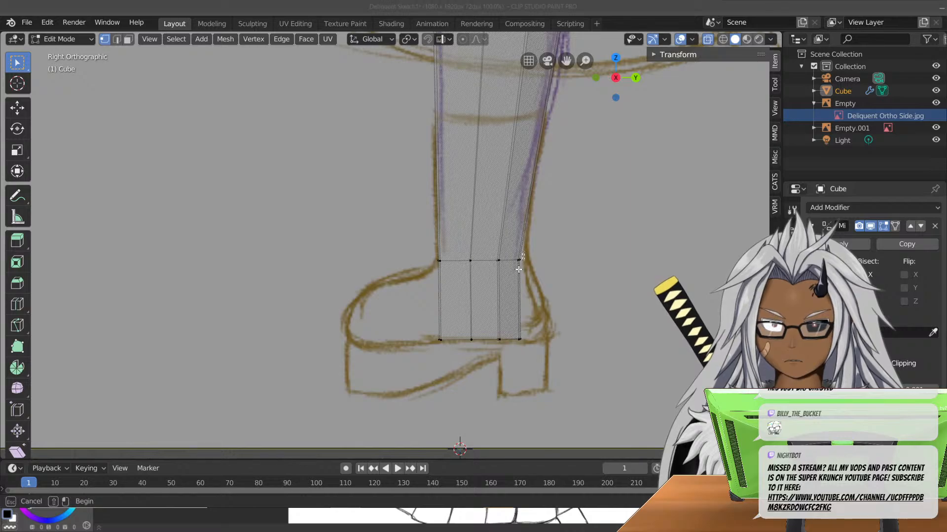
{"action": "key", "text": "g"}
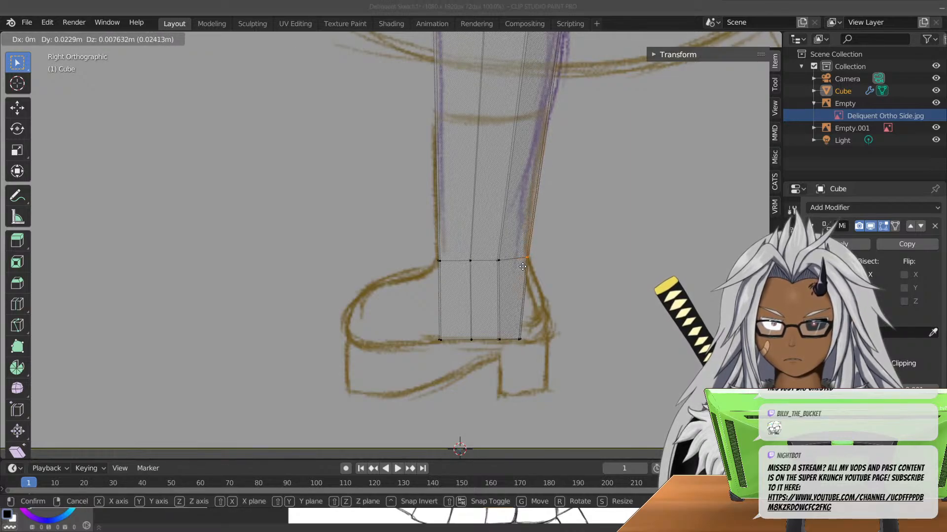
{"action": "left_click", "coordinate": [522, 265]}
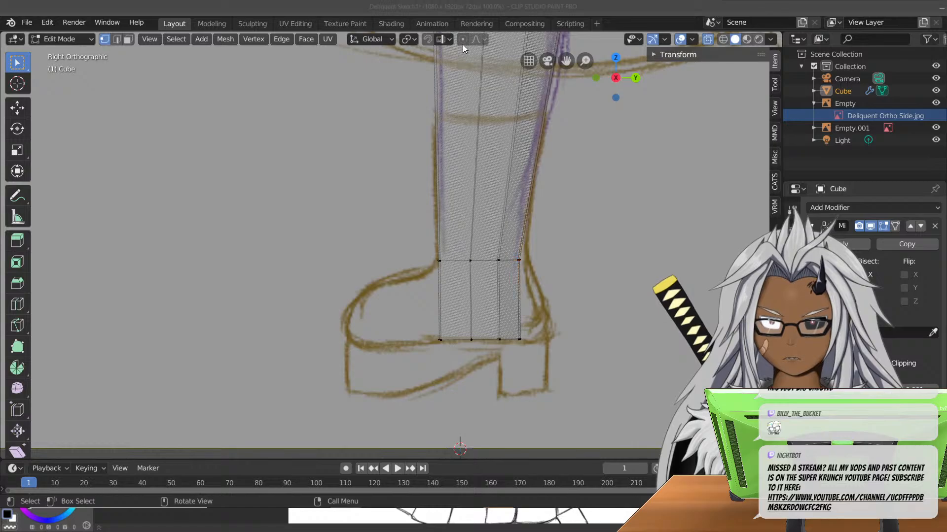
- Move the ankle's rear vertex back toward the boot outline with proportional editing at size 0.11
{"action": "left_click_drag", "start_coordinate": [544, 239], "coordinate": [514, 264]}
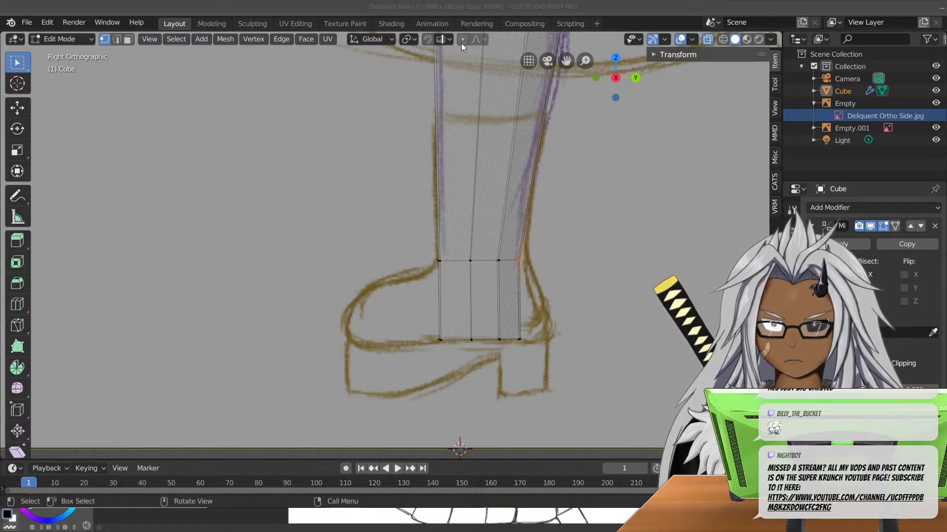
{"action": "key", "text": "g"}
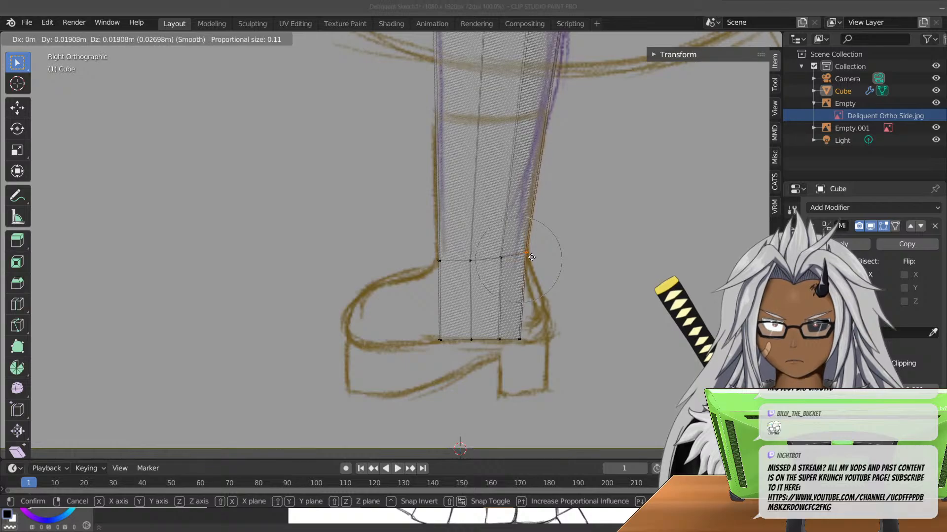
{"action": "left_click", "coordinate": [530, 262]}
- Move the bottom ring's rear vertices 0.075 m back along Y to the heel outline, using proportional editing
{"action": "left_click_drag", "start_coordinate": [546, 313], "coordinate": [515, 355]}
{"action": "key", "text": "g"}
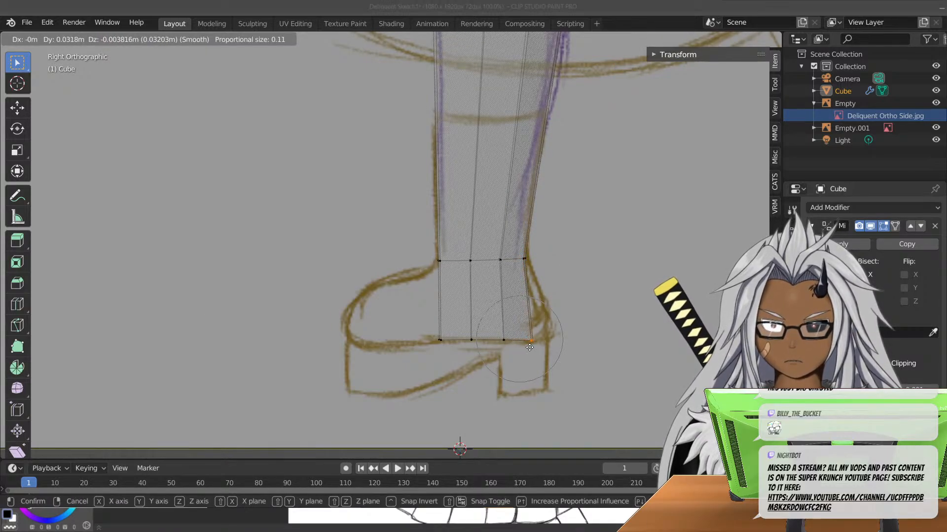
{"action": "key", "text": "x"}
{"action": "key", "text": "y"}
{"action": "left_click", "coordinate": [547, 333]}
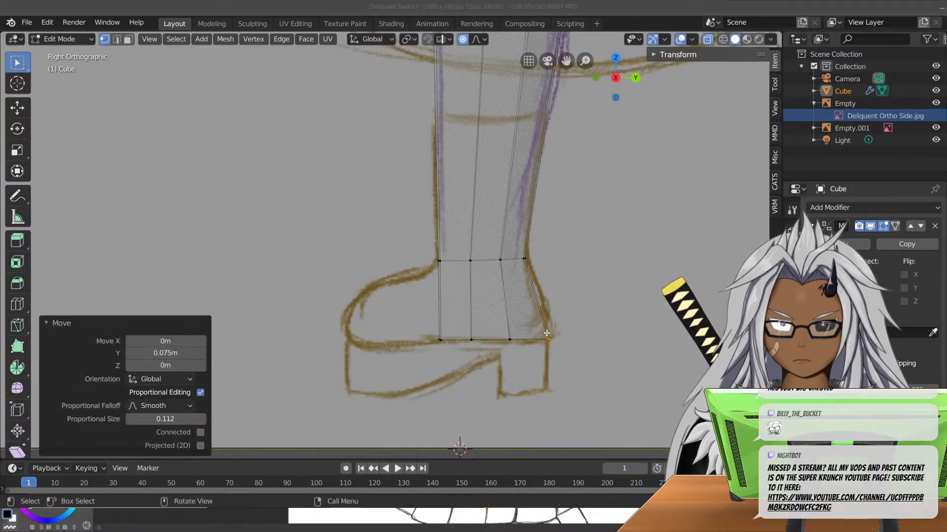
- Shift the ankle's rear vertex about 0.010 m back and 0.008 m down onto the sketched heel line
{"action": "left_click", "coordinate": [518, 268]}
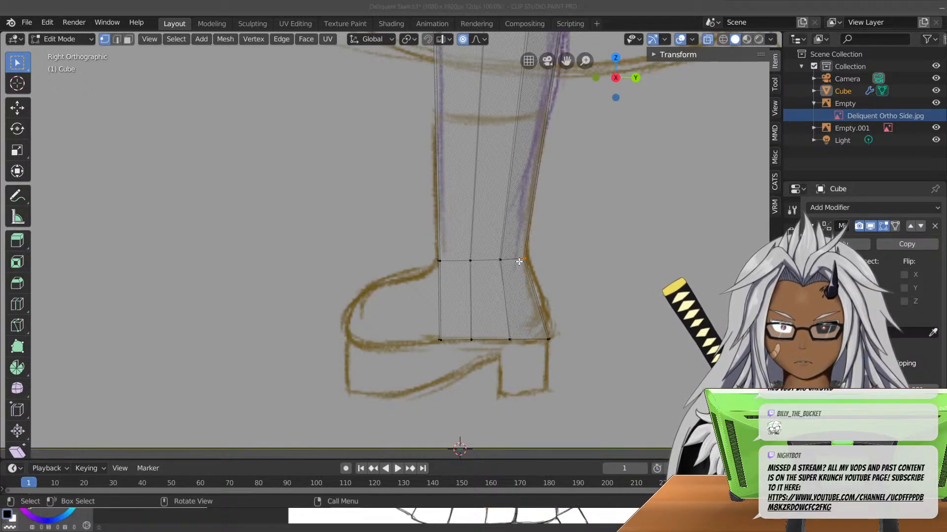
{"action": "key", "text": "g"}
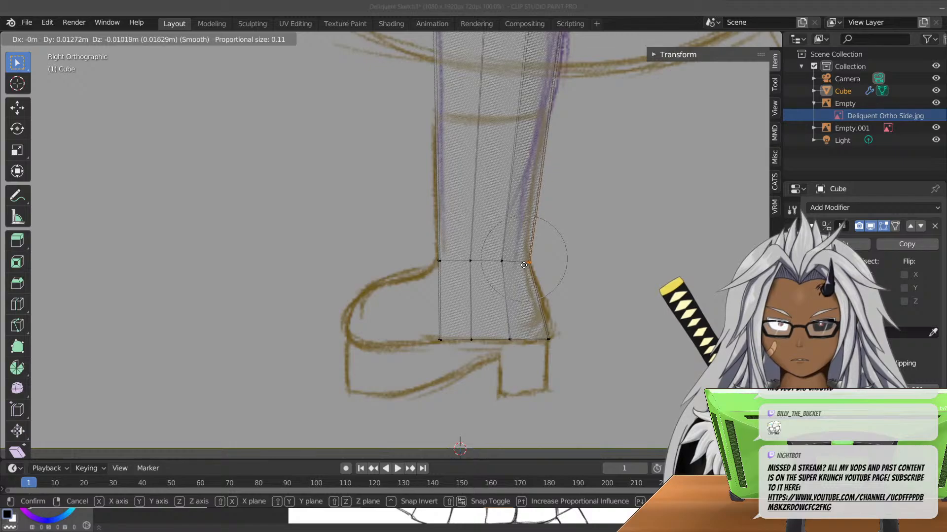
{"action": "left_click", "coordinate": [522, 264]}
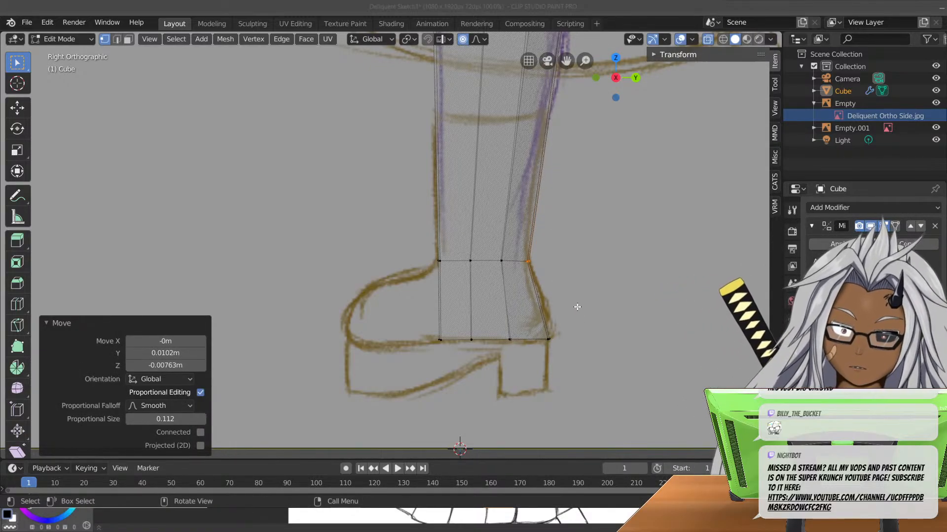
- Turn off proportional editing and flatten the foot's bottom ring by scaling it to 0 along Z
{"action": "left_click", "coordinate": [462, 39]}
{"action": "left_click_drag", "start_coordinate": [604, 290], "coordinate": [426, 359]}
{"action": "key", "text": "s"}
{"action": "key", "text": "z"}
{"action": "key", "text": "0"}
{"action": "key", "text": "Return"}
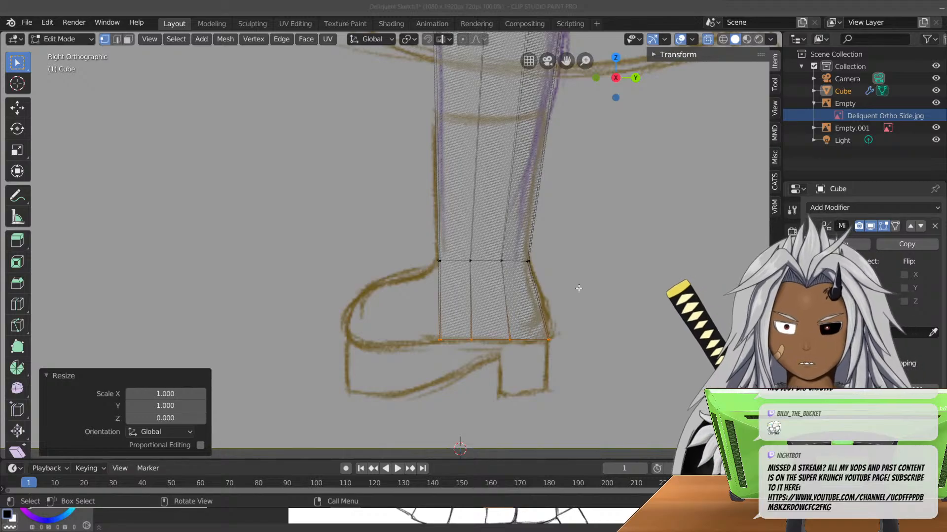
- Examine the flattened bottom ring and lower leg in perspective, front and side views
{"action": "middle_click_drag", "start_coordinate": [432, 277], "coordinate": [426, 268]}
{"action": "middle_click_drag", "start_coordinate": [262, 267], "coordinate": [296, 268]}
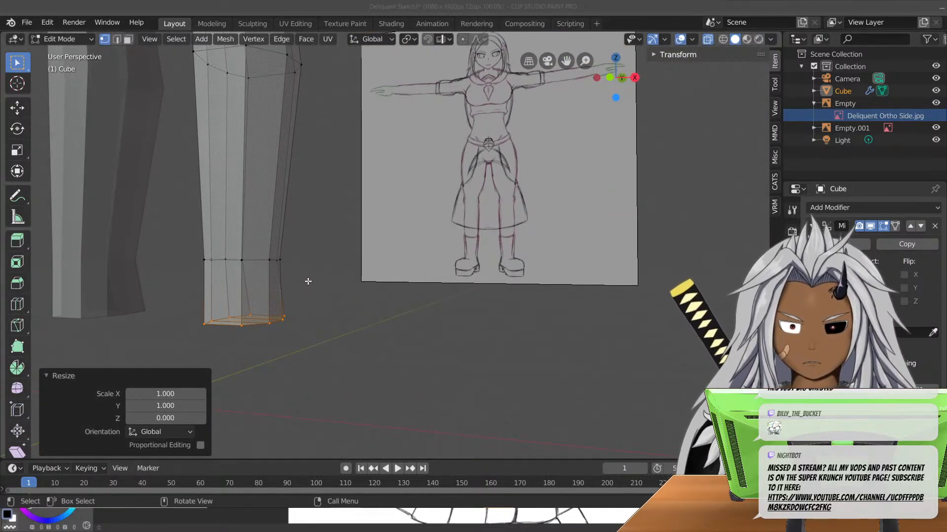
{"action": "key", "text": "KP_1"}
{"action": "key", "text": "KP_3"}
{"action": "key", "text": "KP_1"}
{"action": "key", "text": "KP_3"}
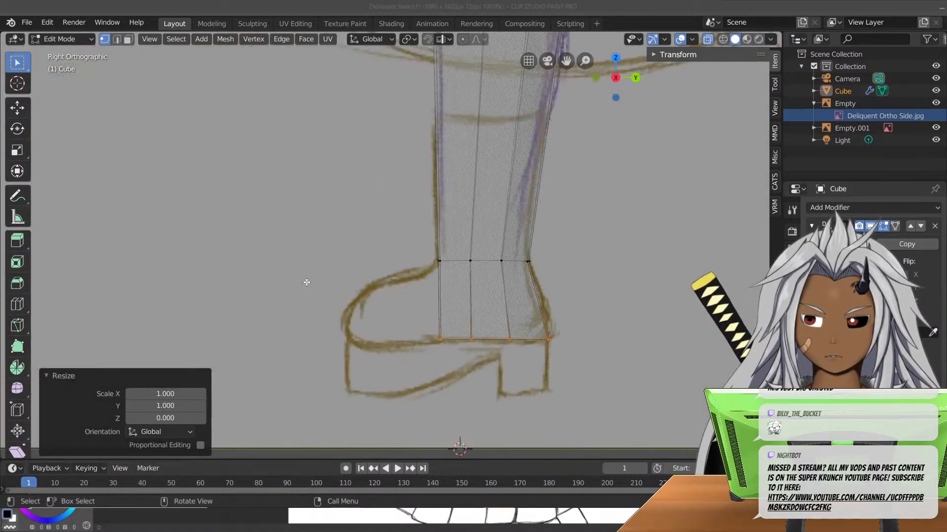
{"action": "mouse_move", "coordinate": [364, 350]}
{"action": "middle_mouse_down"}
{"action": "mouse_move", "coordinate": [481, 327]}
{"action": "mouse_move", "coordinate": [467, 291]}
{"action": "middle_mouse_up"}
{"action": "mouse_move", "coordinate": [332, 294]}
{"action": "middle_mouse_down"}
{"action": "mouse_move", "coordinate": [519, 281]}
{"action": "mouse_move", "coordinate": [327, 289]}
{"action": "mouse_move", "coordinate": [414, 295]}
{"action": "mouse_move", "coordinate": [302, 334]}
{"action": "mouse_move", "coordinate": [287, 355]}
{"action": "mouse_move", "coordinate": [333, 339]}
{"action": "mouse_move", "coordinate": [359, 290]}
{"action": "middle_mouse_up"}
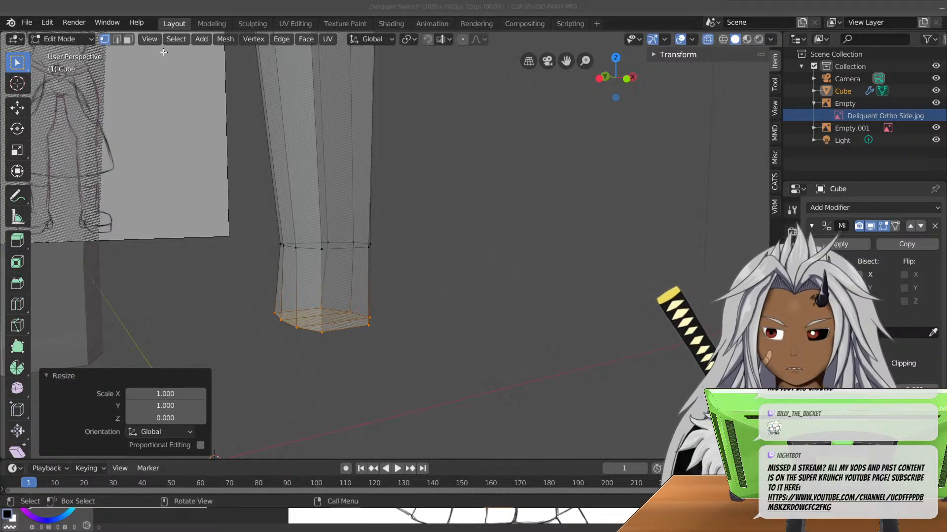
- Add one centred horizontal loop cut between the ankle ring and the sole ring in side view
{"action": "key", "text": "KP_3"}
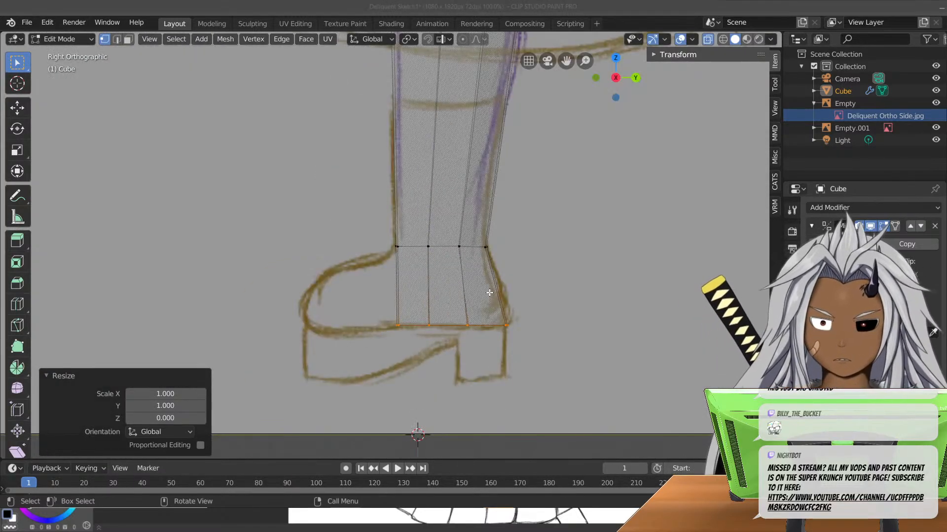
{"action": "key", "text": "ctrl+r"}
{"action": "left_click", "coordinate": [471, 275]}
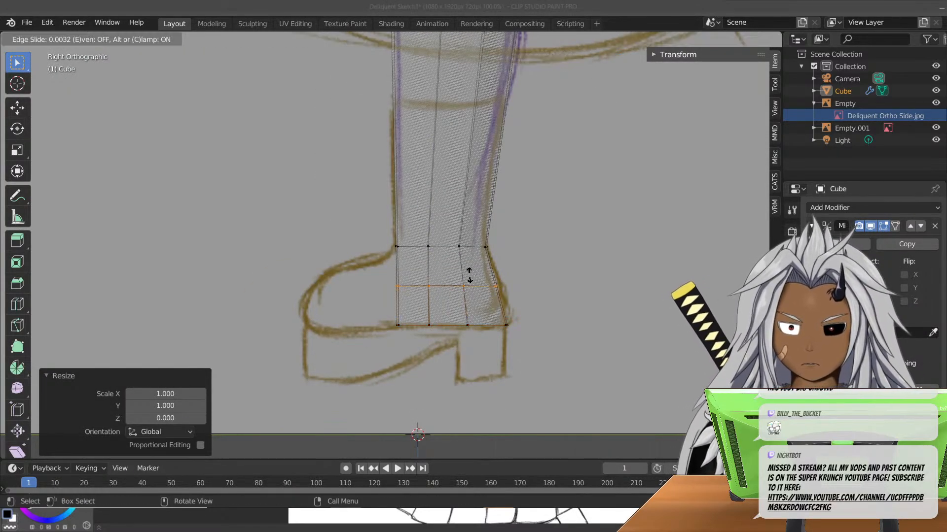
{"action": "right_click", "coordinate": [433, 277]}
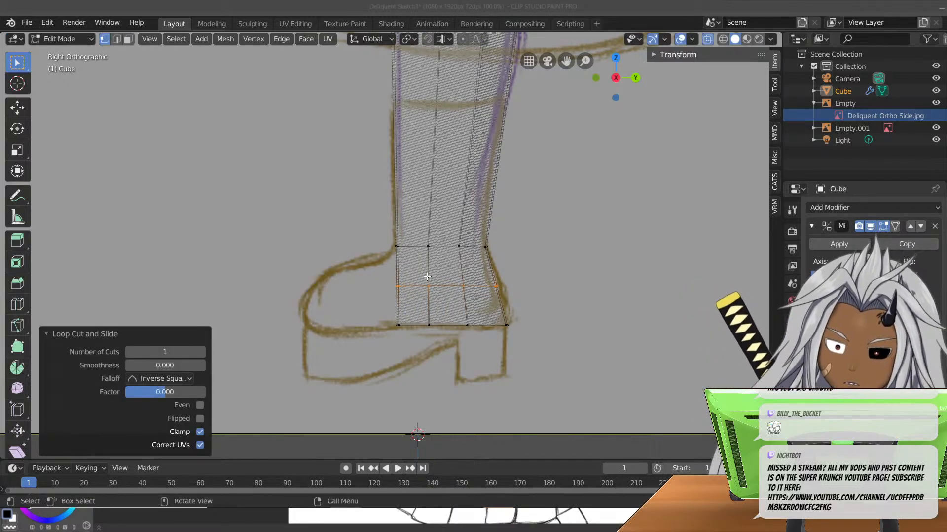
- Select the front vertices from the ankle down to the sole and extrude them 0.139 m forward
{"action": "scroll", "coordinate": [378, 283], "scroll_direction": "up", "scroll_amount": 2}
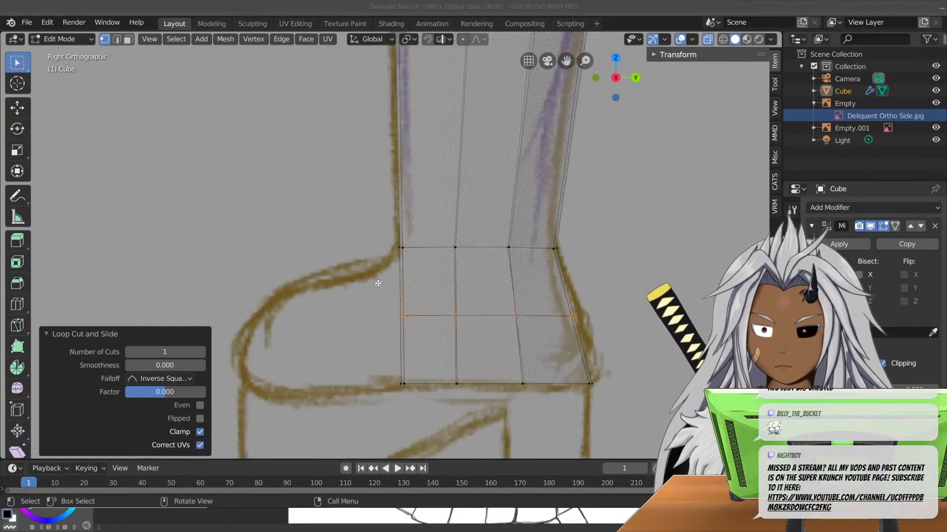
{"action": "left_click_drag", "start_coordinate": [360, 230], "coordinate": [417, 238]}
{"action": "left_click_drag", "start_coordinate": [413, 363], "coordinate": [416, 377]}
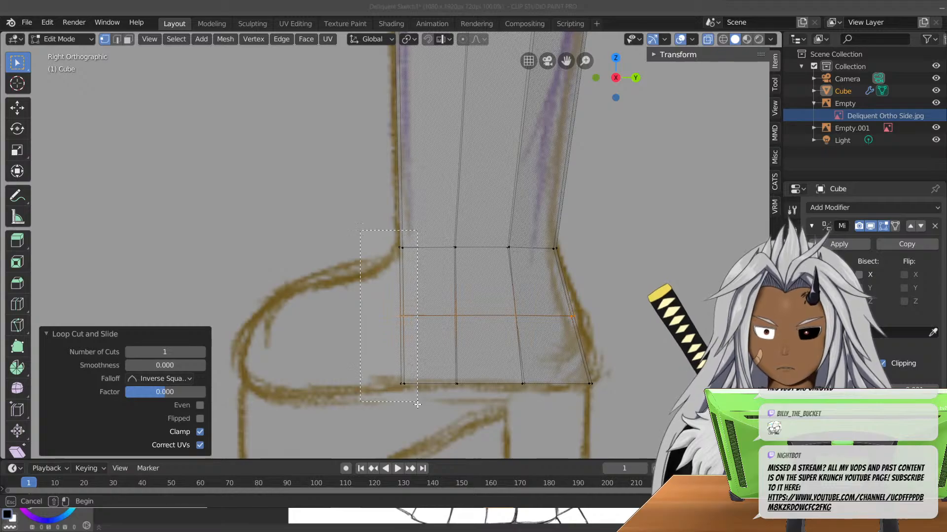
{"action": "middle_click_drag", "start_coordinate": [338, 359], "coordinate": [463, 273]}
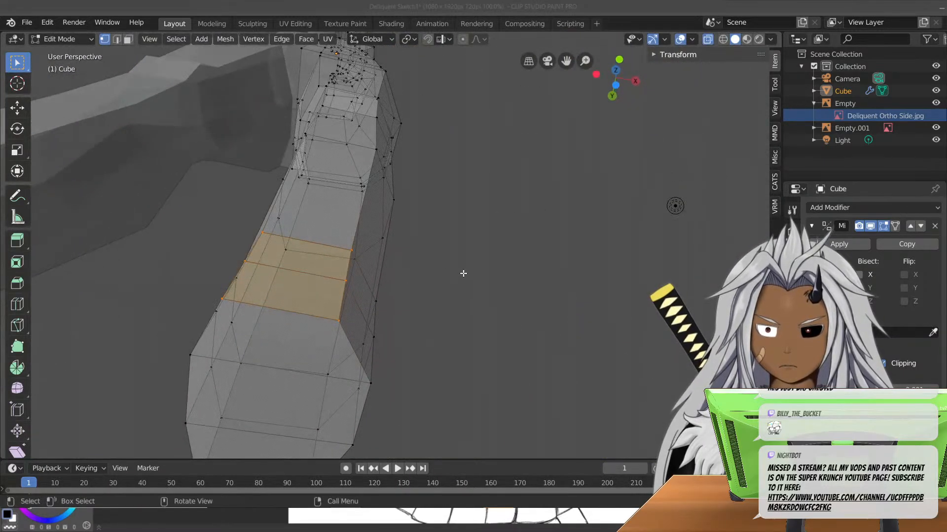
{"action": "key", "text": "KP_3"}
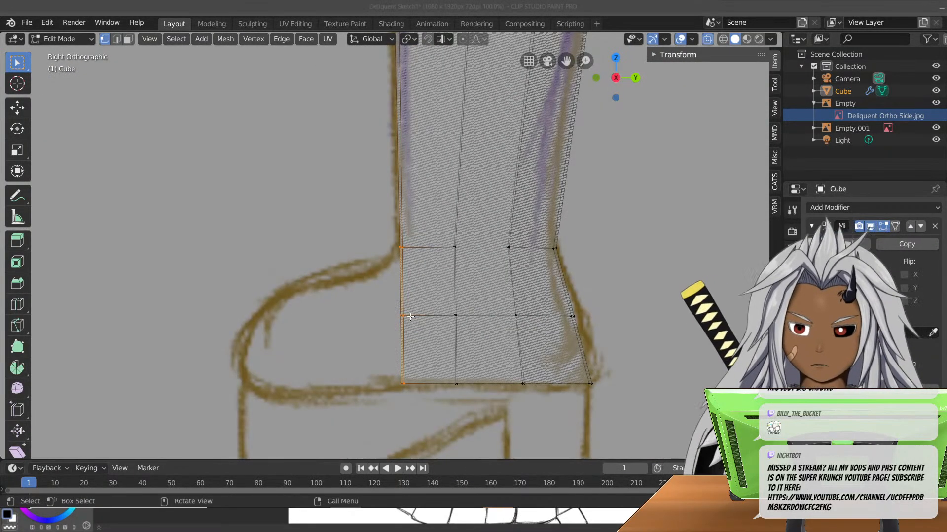
{"action": "key", "text": "e"}
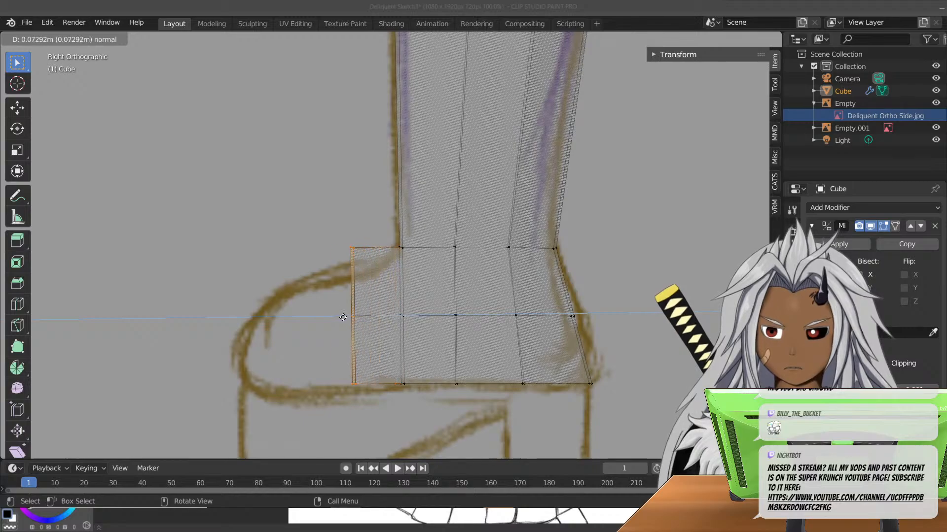
{"action": "left_click", "coordinate": [318, 327]}
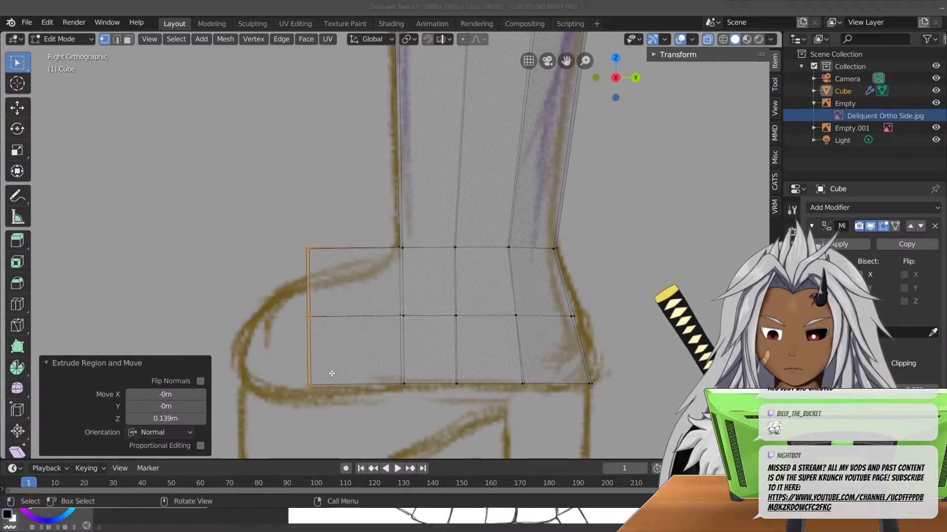
- Lower the upper and middle vertices of the extruded front by 0.0449 m along Z to match the instep
{"action": "key", "text": "b"}
{"action": "left_click_drag", "start_coordinate": [289, 366], "coordinate": [291, 326]}
{"action": "key", "text": "g"}
{"action": "key", "text": "z"}
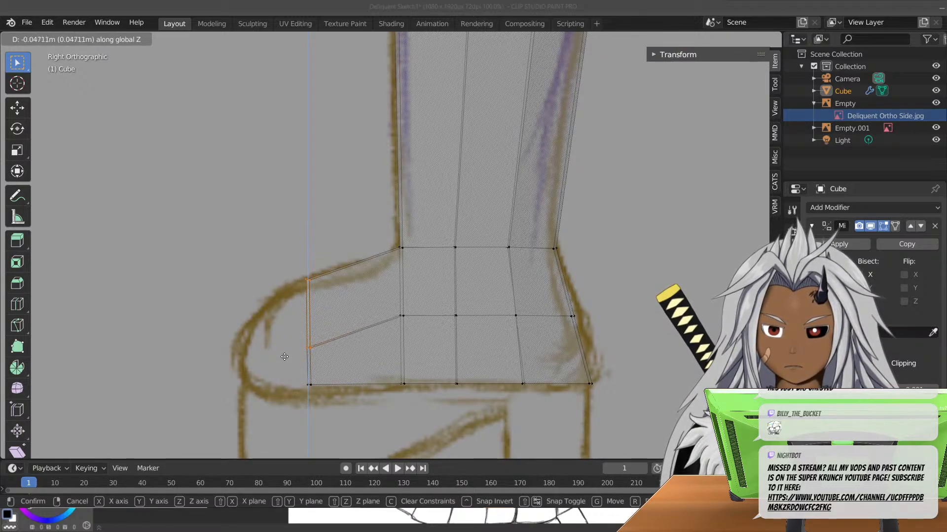
{"action": "left_click", "coordinate": [283, 355]}
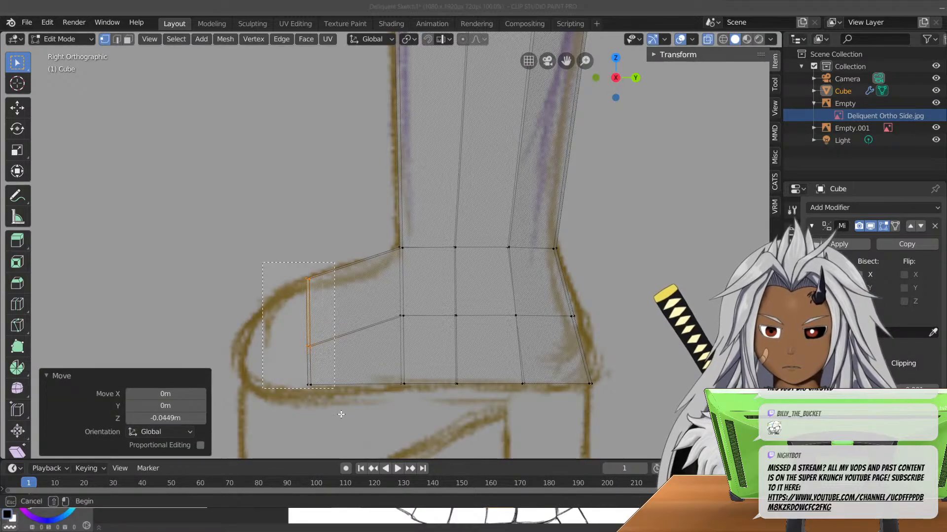
- Extrude the foot's whole front 0.0739 m toward the toe and select the new upper and middle vertices
{"action": "left_click", "coordinate": [314, 343], "text": "shift"}
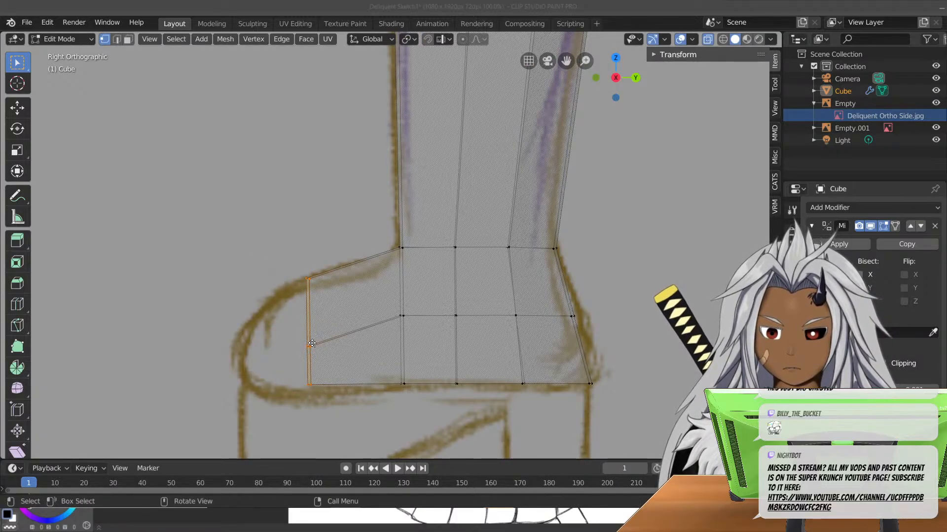
{"action": "key", "text": "e"}
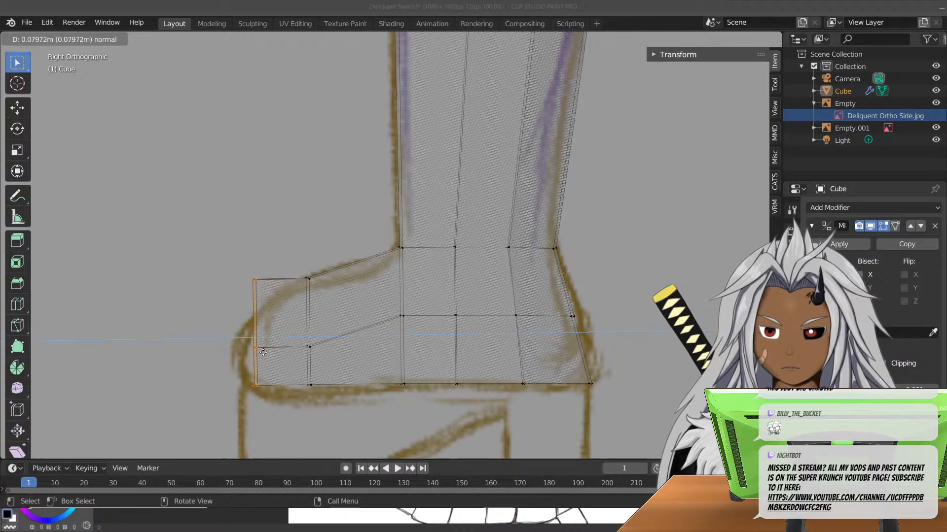
{"action": "left_click", "coordinate": [263, 353]}
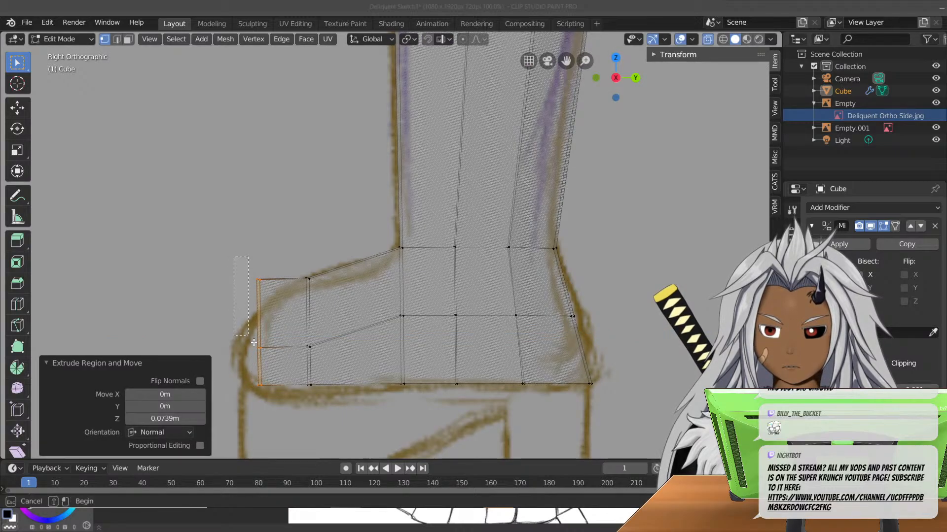
{"action": "left_click", "coordinate": [269, 339]}
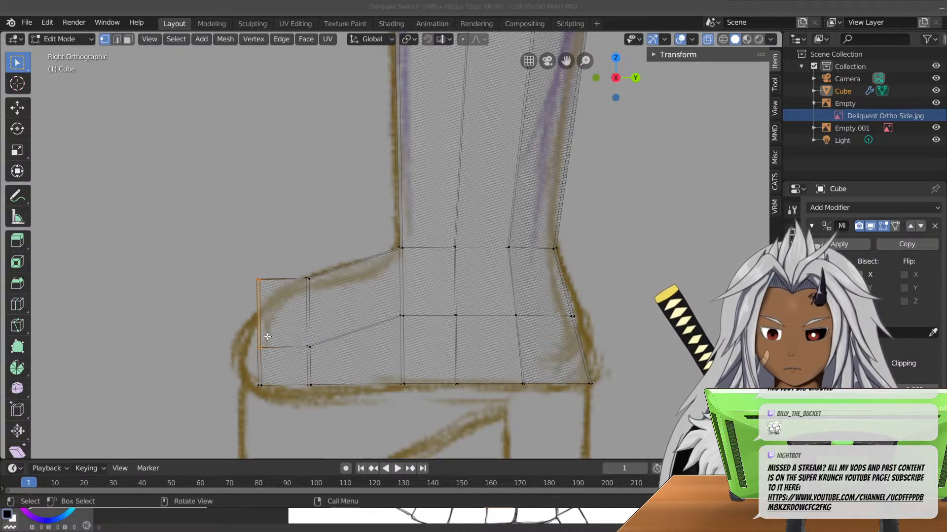
{"action": "key", "text": "s"}
{"action": "key", "text": "Escape"}
{"action": "key", "text": "s"}
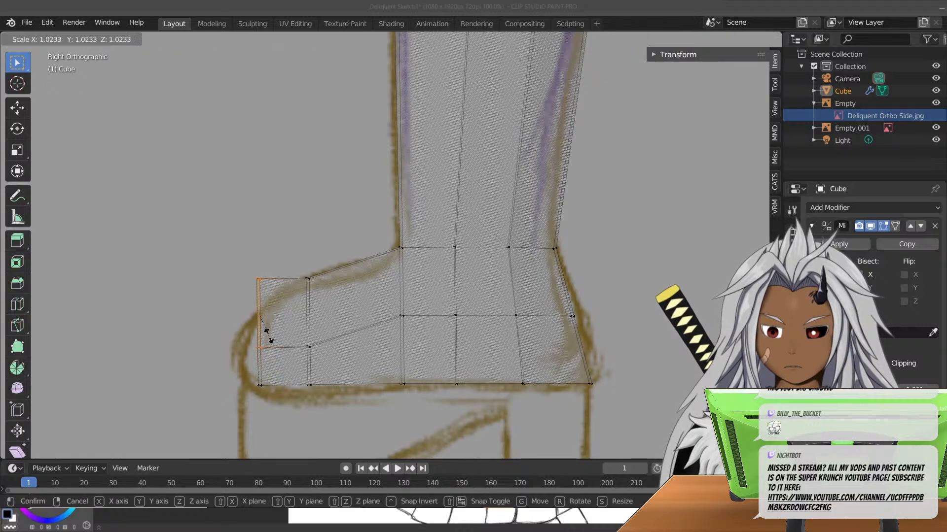
{"action": "key", "text": "Escape"}
- Lower the toe's selected upper and middle vertices by 0.0397 m along Z to follow the boot outline
{"action": "key", "text": "g"}
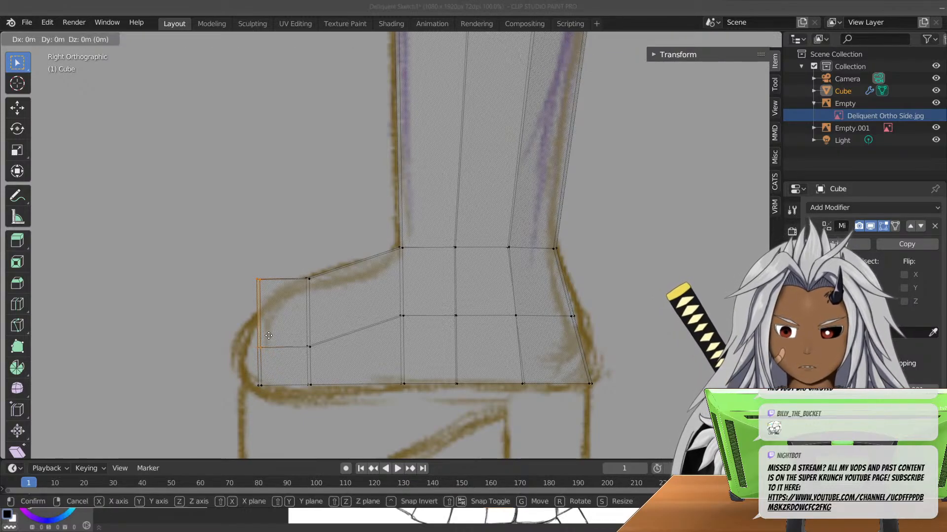
{"action": "key", "text": "z"}
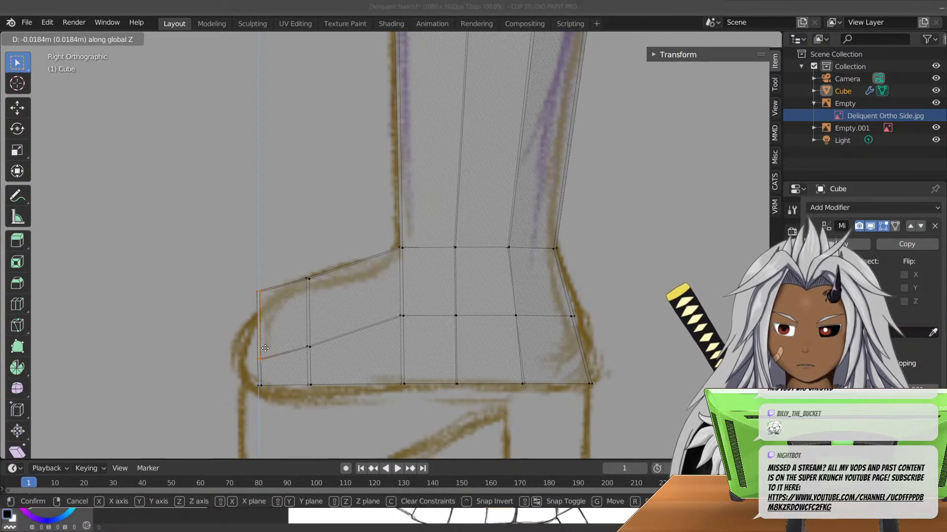
{"action": "left_click", "coordinate": [268, 364]}
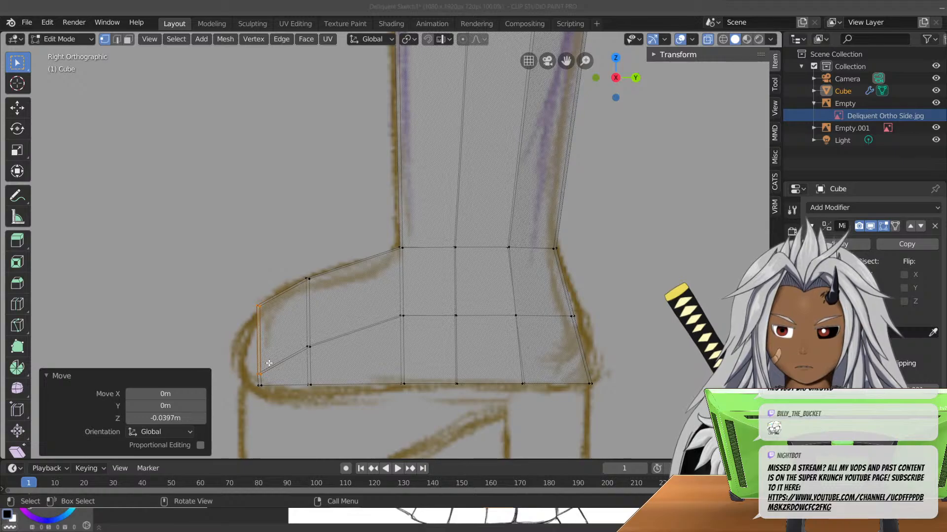
- Raise the middle vertices at the tip of the toe by about 0.0125 m along Z
{"action": "left_click", "coordinate": [253, 378]}
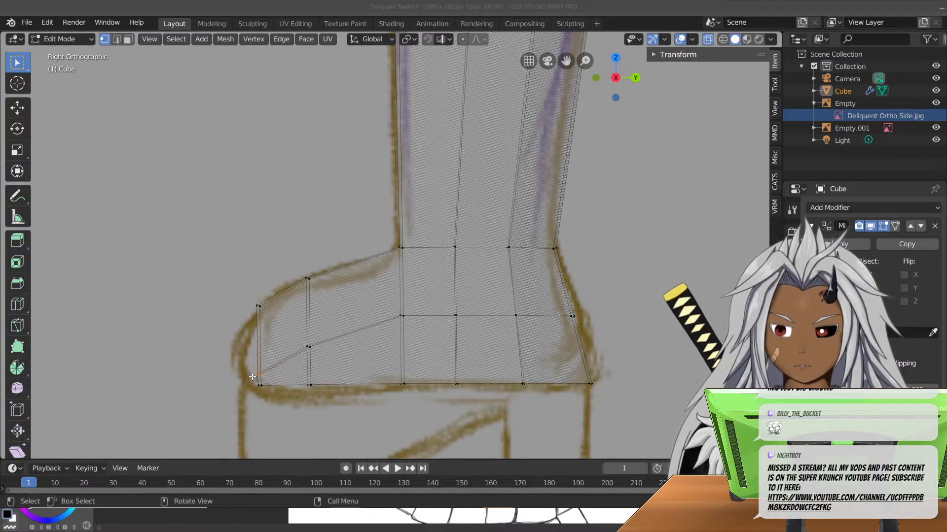
{"action": "key", "text": "g"}
{"action": "key", "text": "z"}
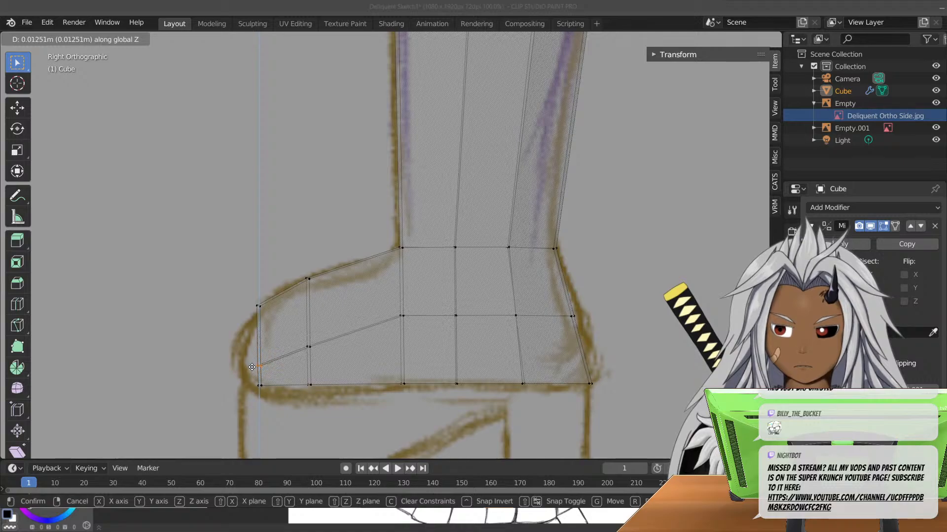
{"action": "left_click", "coordinate": [251, 367]}
- Select the ring of faces around the instep in face select mode and scale it to 1.203 along X
{"action": "middle_click_drag", "start_coordinate": [254, 371], "coordinate": [344, 426]}
{"action": "middle_click_drag", "start_coordinate": [393, 326], "coordinate": [207, 103]}
{"action": "left_click", "coordinate": [128, 39]}
{"action": "middle_click_drag", "start_coordinate": [248, 204], "coordinate": [309, 276]}
{"action": "left_click", "coordinate": [379, 269]}
{"action": "middle_click_drag", "start_coordinate": [380, 270], "coordinate": [358, 286]}
{"action": "key", "text": "KP_7"}
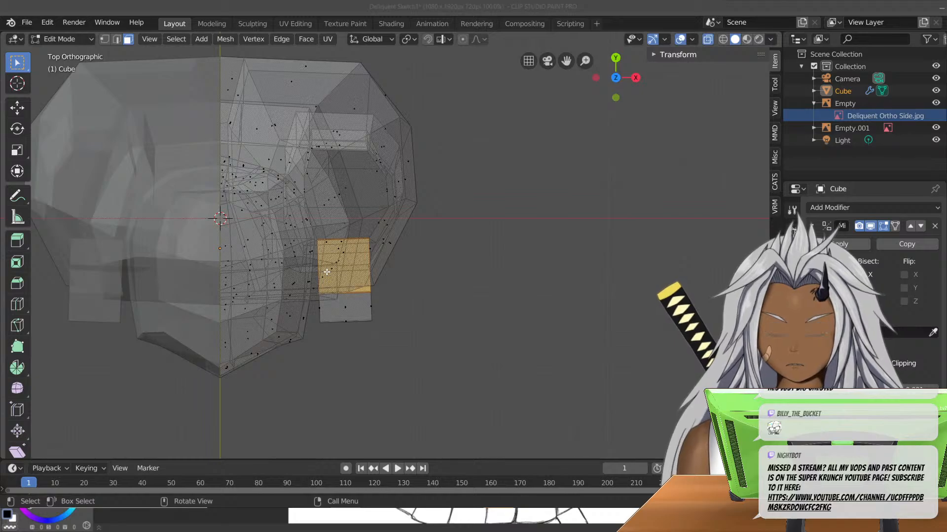
{"action": "key", "text": "s"}
{"action": "key", "text": "x"}
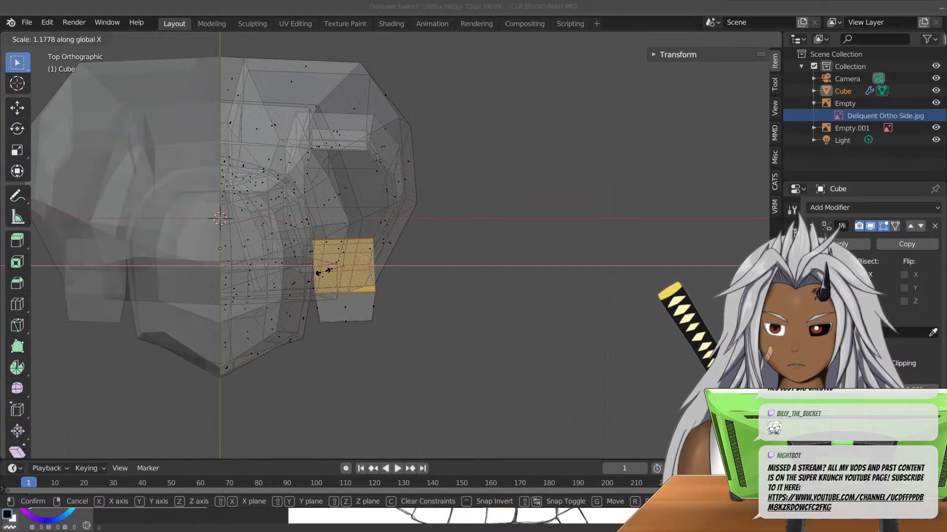
{"action": "left_click", "coordinate": [323, 270]}
{"action": "middle_click_drag", "start_coordinate": [322, 270], "coordinate": [341, 311]}
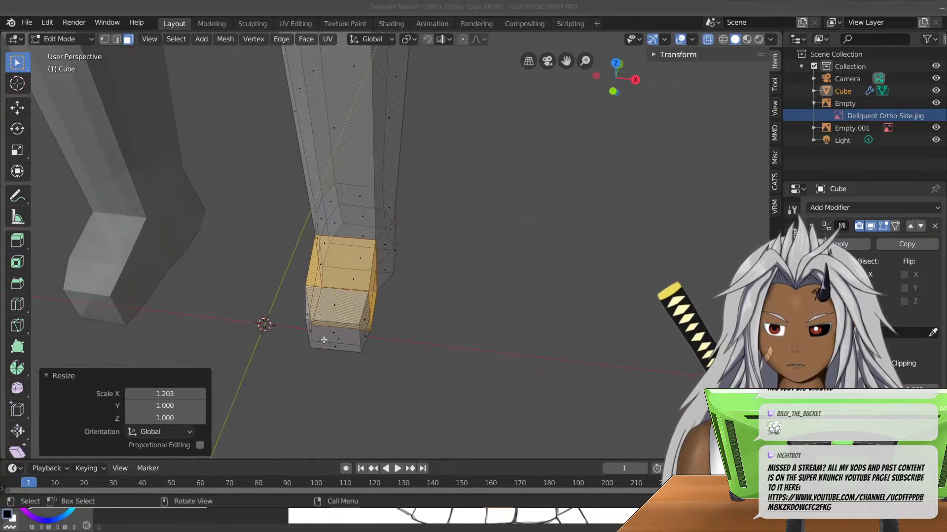
- Select all vertices of the toe section in vertex select mode and scale them to 0.730 along X
{"action": "scroll", "coordinate": [320, 341], "scroll_direction": "up", "scroll_amount": 2}
{"action": "left_click", "coordinate": [204, 276]}
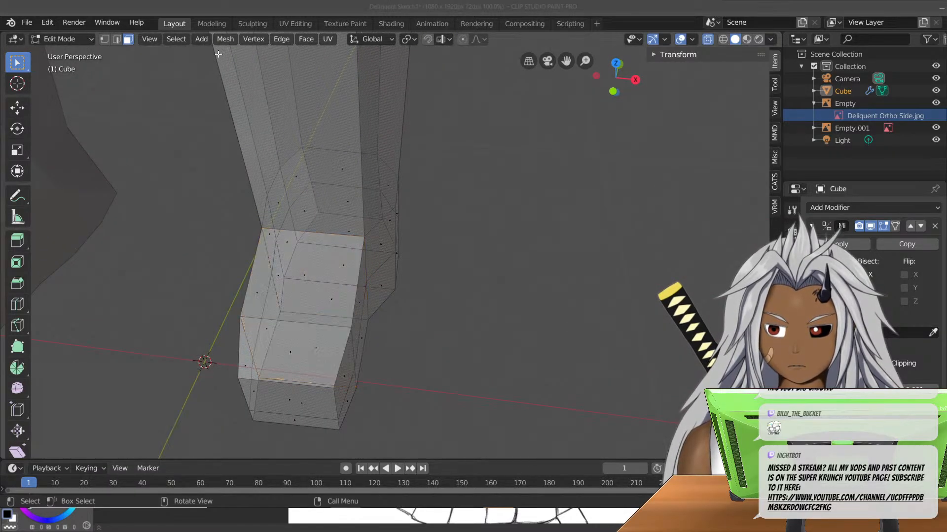
{"action": "left_click", "coordinate": [104, 39]}
{"action": "middle_click_drag", "start_coordinate": [236, 232], "coordinate": [233, 294]}
{"action": "left_click_drag", "start_coordinate": [235, 294], "coordinate": [381, 329]}
{"action": "middle_click_drag", "start_coordinate": [381, 329], "coordinate": [393, 301]}
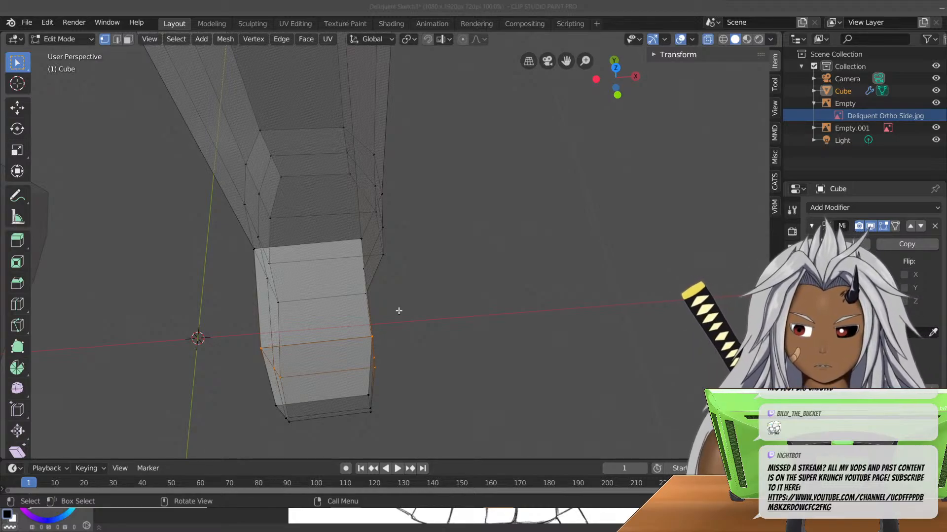
{"action": "mouse_move", "coordinate": [405, 347]}
{"action": "middle_mouse_down"}
{"action": "mouse_move", "coordinate": [405, 362]}
{"action": "mouse_move", "coordinate": [405, 349]}
{"action": "middle_mouse_up"}
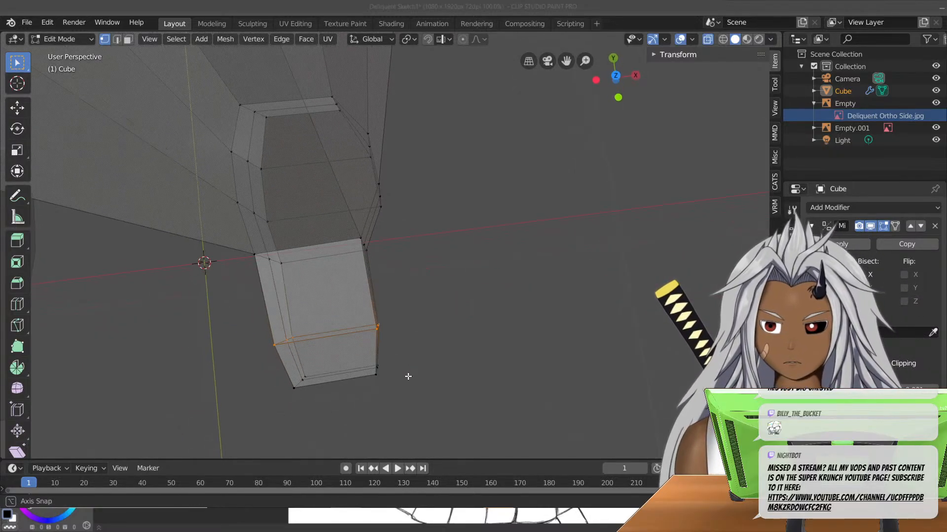
{"action": "left_click_drag", "start_coordinate": [404, 317], "coordinate": [269, 414]}
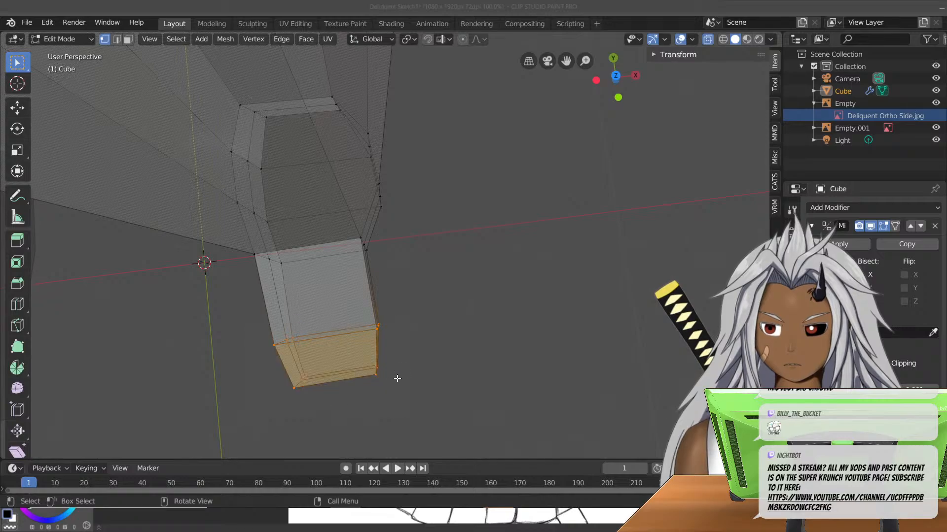
{"action": "middle_click_drag", "start_coordinate": [398, 379], "coordinate": [396, 364]}
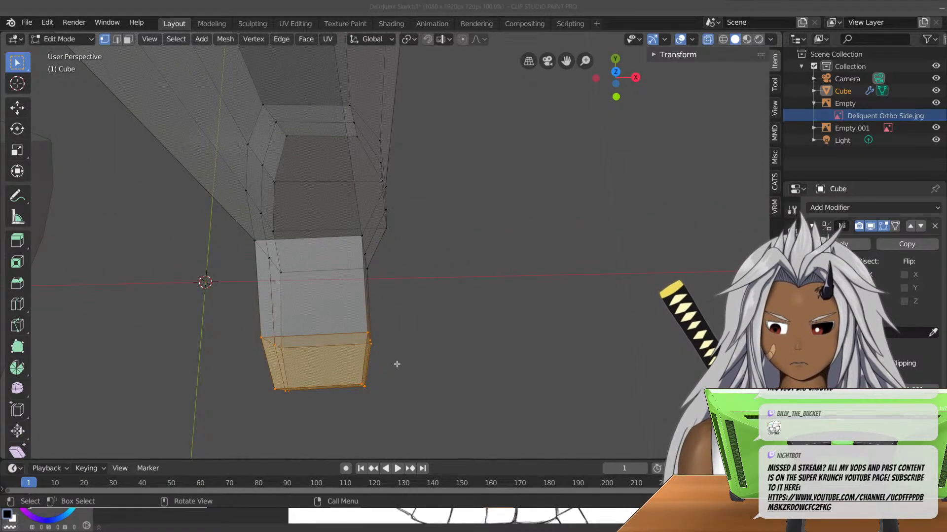
{"action": "key", "text": "s"}
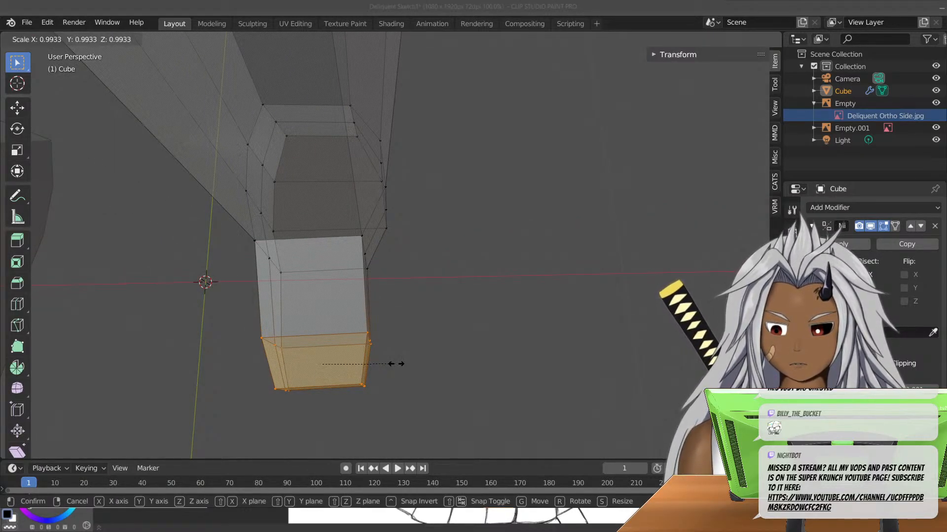
{"action": "key", "text": "x"}
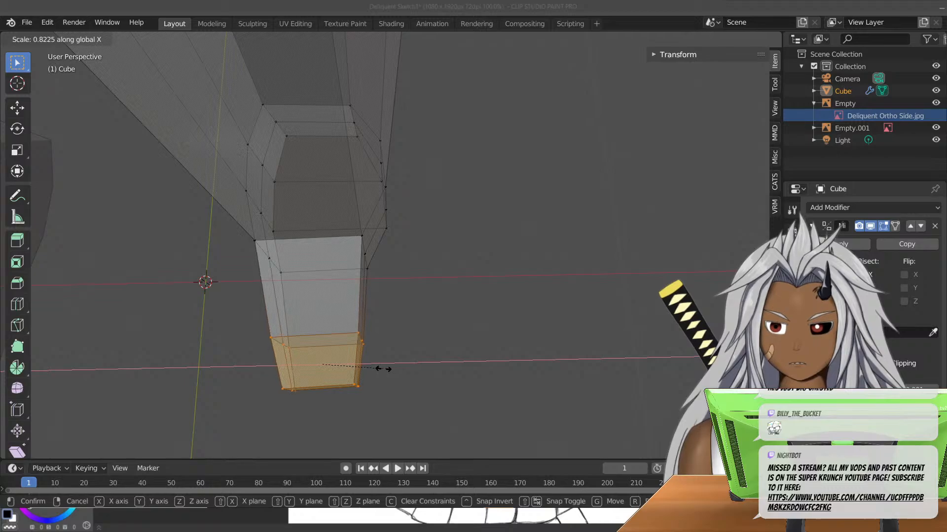
{"action": "left_click", "coordinate": [376, 373]}
- Select the vertex loop around the foot at the front of the ankle, down to the sole, and scale it to 1.210 along X
{"action": "mouse_move", "coordinate": [376, 374]}
{"action": "middle_mouse_down"}
{"action": "mouse_move", "coordinate": [434, 281]}
{"action": "mouse_move", "coordinate": [414, 342]}
{"action": "mouse_move", "coordinate": [316, 332]}
{"action": "mouse_move", "coordinate": [365, 340]}
{"action": "mouse_move", "coordinate": [342, 294]}
{"action": "middle_mouse_up"}
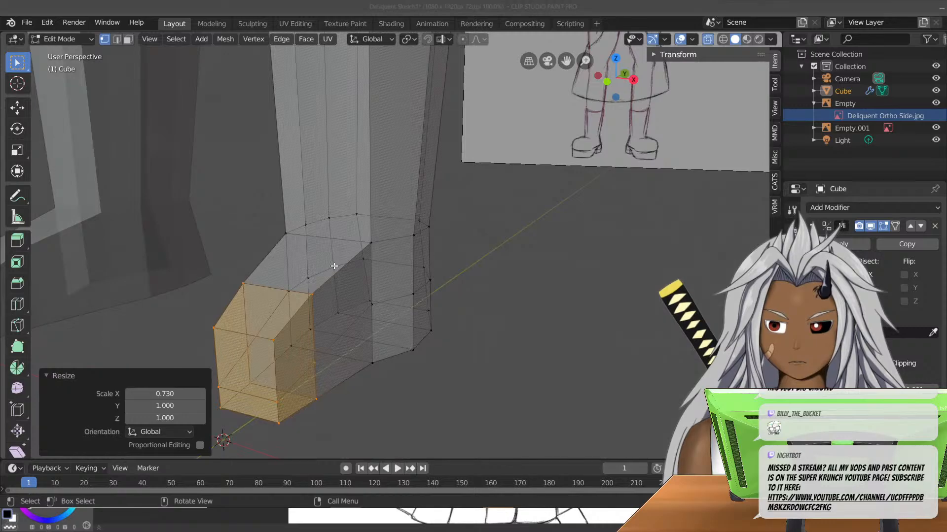
{"action": "left_click", "coordinate": [370, 242]}
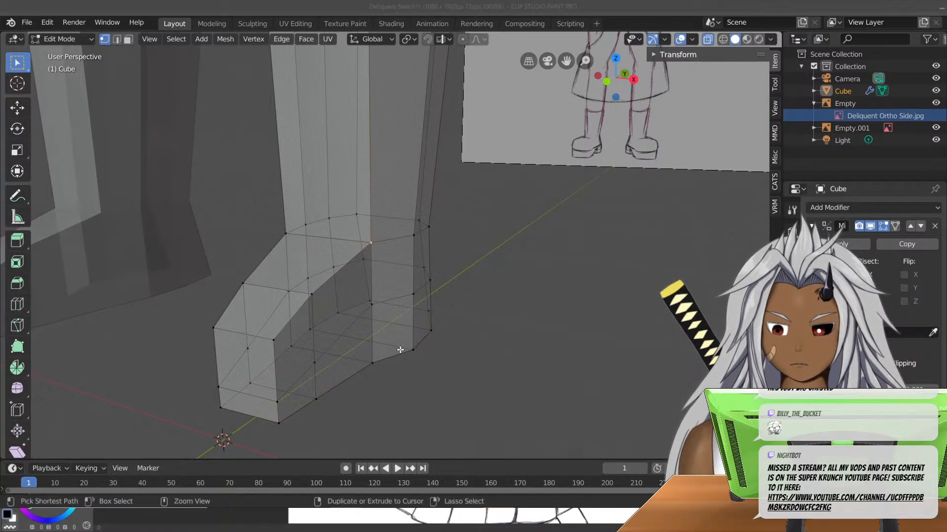
{"action": "key", "text": "ctrl+z"}
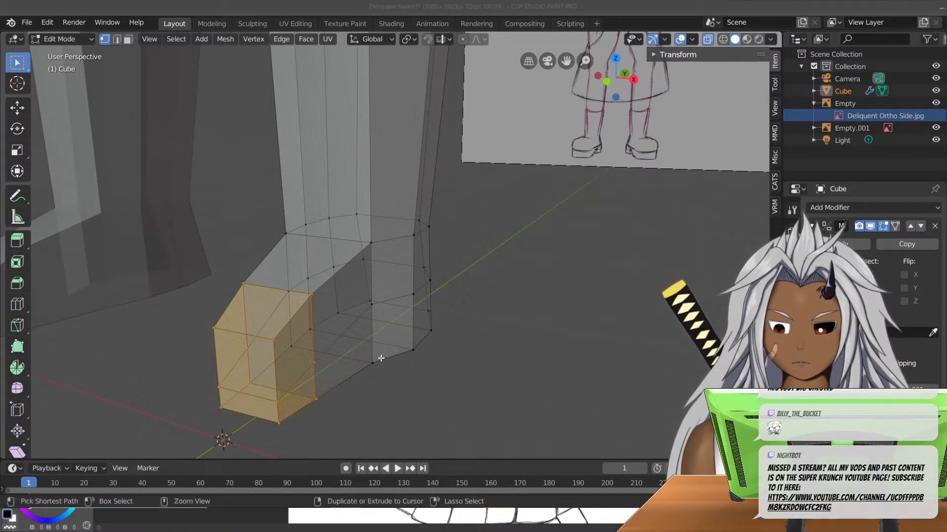
{"action": "key", "text": "ctrl+shift+z"}
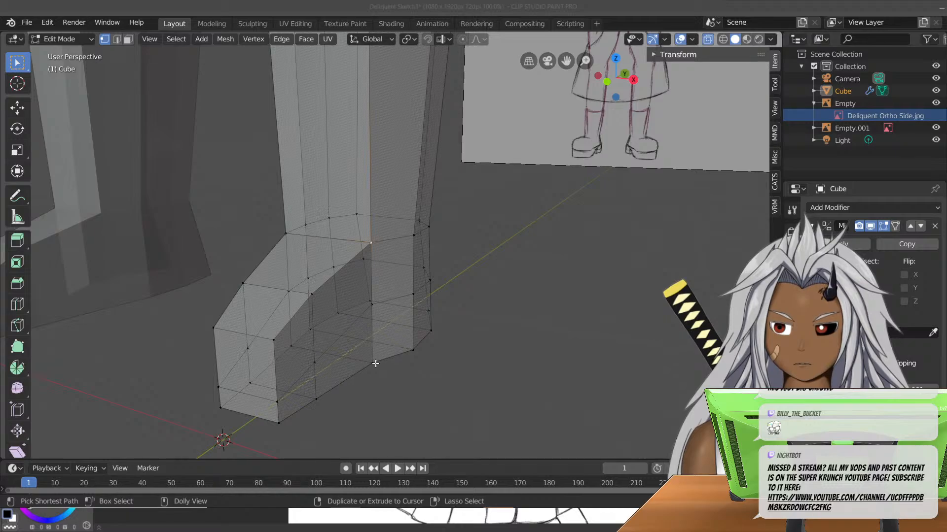
{"action": "left_click", "coordinate": [375, 363], "text": "ctrl+shift"}
{"action": "middle_click_drag", "start_coordinate": [371, 362], "coordinate": [434, 303]}
{"action": "left_click", "coordinate": [345, 253], "text": "ctrl"}
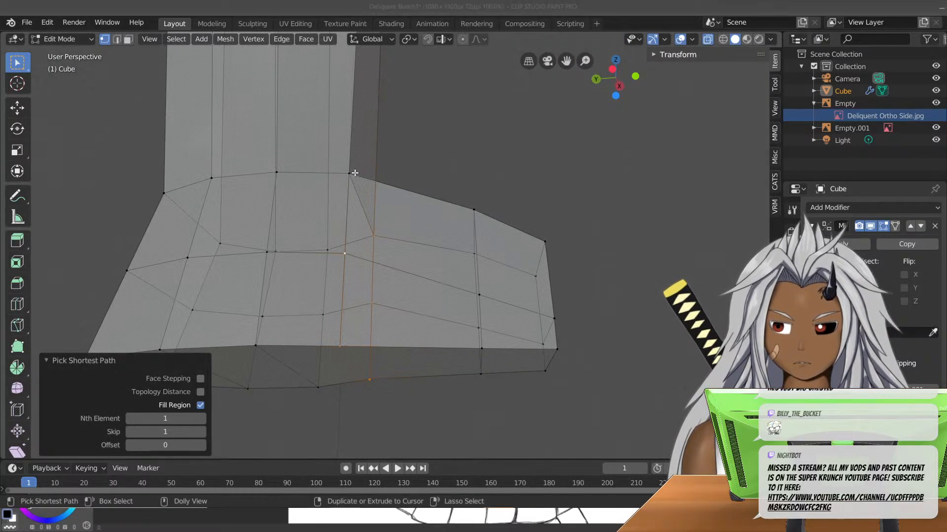
{"action": "middle_click_drag", "start_coordinate": [454, 229], "coordinate": [334, 311]}
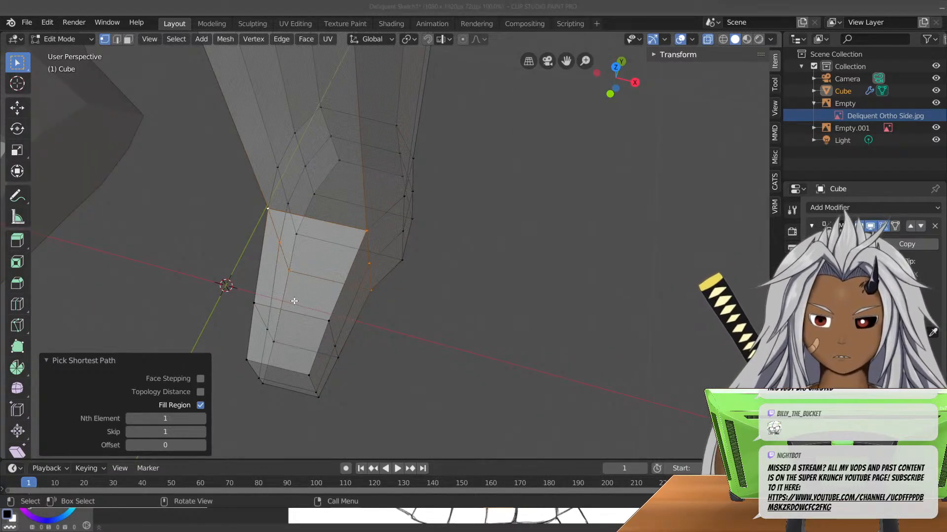
{"action": "key", "text": "s"}
{"action": "key", "text": "x"}
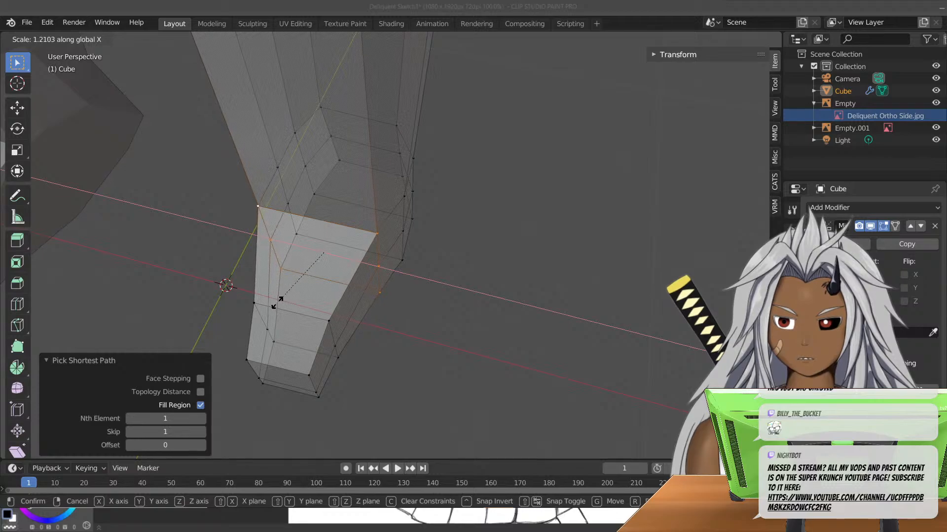
{"action": "left_click", "coordinate": [281, 300]}
{"action": "middle_click_drag", "start_coordinate": [281, 300], "coordinate": [301, 301]}
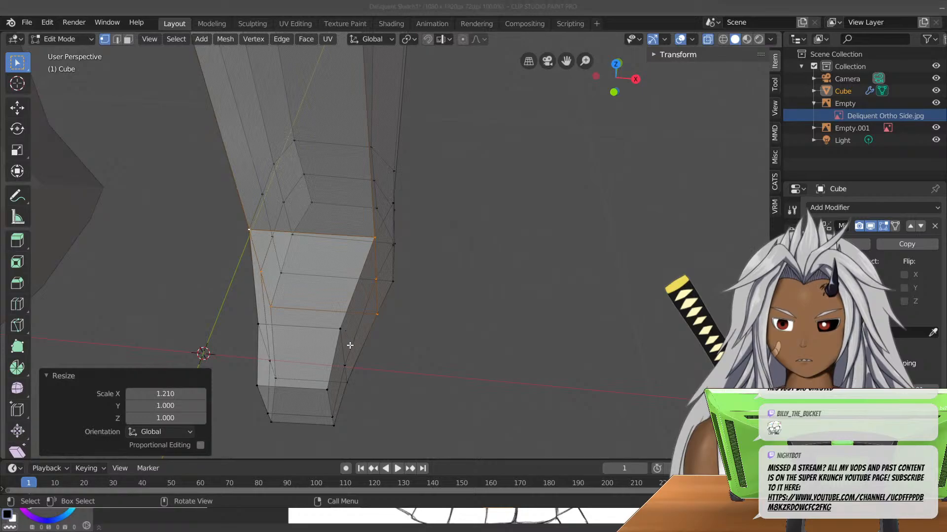
- Select the vertex loop between the instep and toe sections, scale it to 1.173 along X, and compare it with the front sketch
{"action": "middle_click_drag", "start_coordinate": [349, 346], "coordinate": [319, 381]}
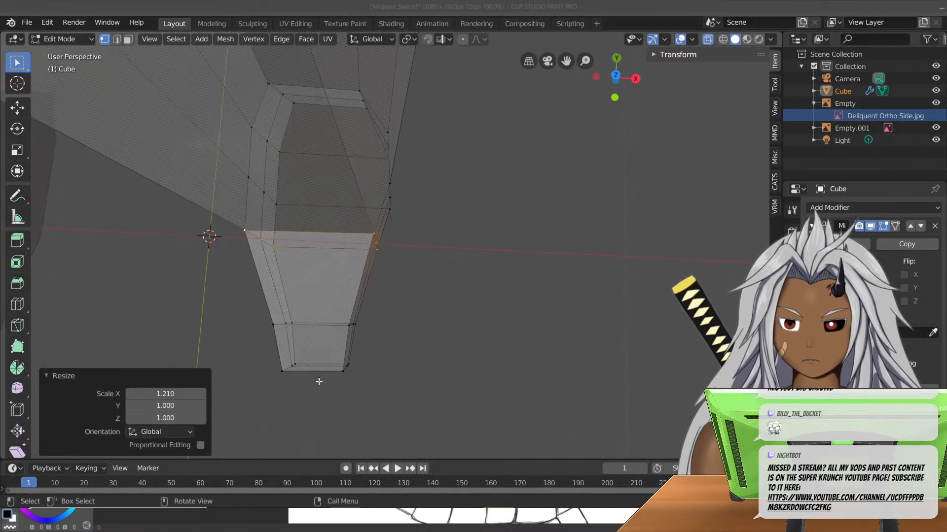
{"action": "left_click_drag", "start_coordinate": [247, 311], "coordinate": [375, 341]}
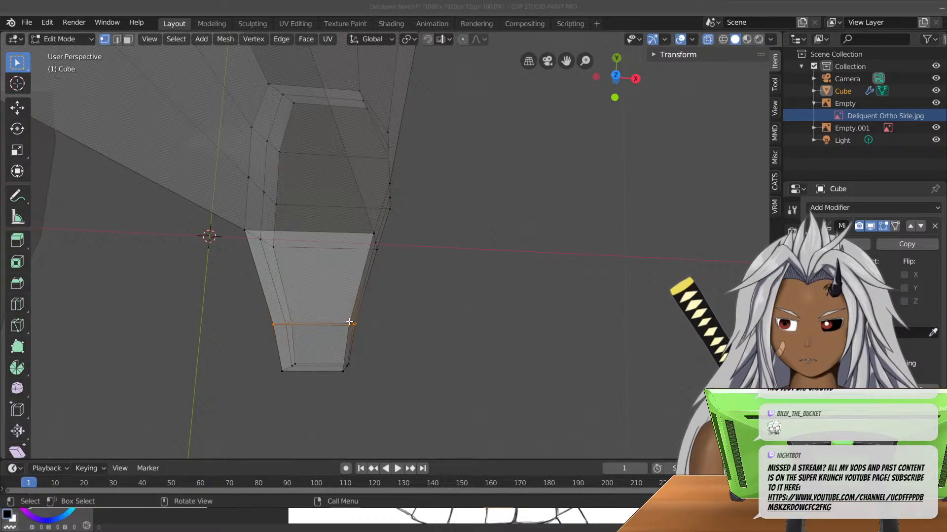
{"action": "key", "text": "s"}
{"action": "key", "text": "x"}
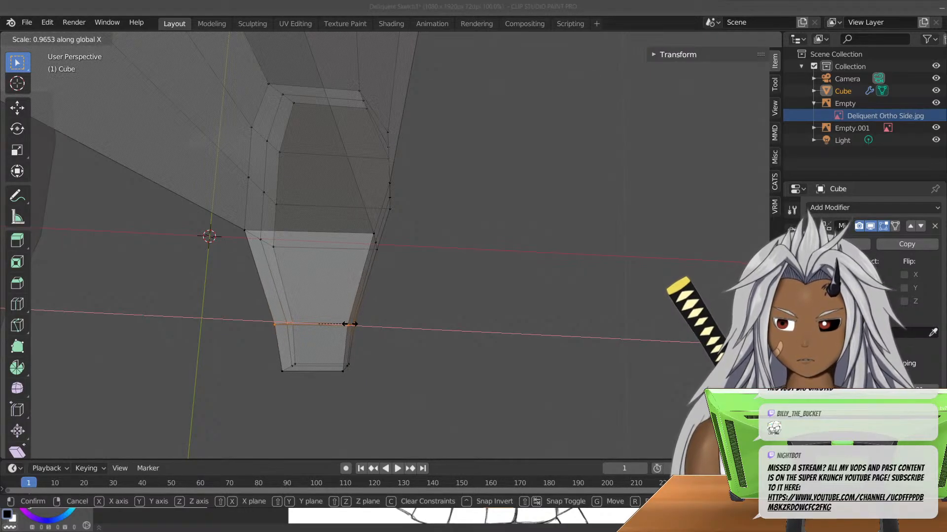
{"action": "left_click", "coordinate": [356, 326]}
{"action": "mouse_move", "coordinate": [359, 328]}
{"action": "middle_mouse_down"}
{"action": "mouse_move", "coordinate": [375, 323]}
{"action": "mouse_move", "coordinate": [304, 243]}
{"action": "mouse_move", "coordinate": [445, 243]}
{"action": "middle_mouse_up"}
{"action": "middle_click_drag", "start_coordinate": [348, 304], "coordinate": [413, 305]}
{"action": "key", "text": "KP_1"}
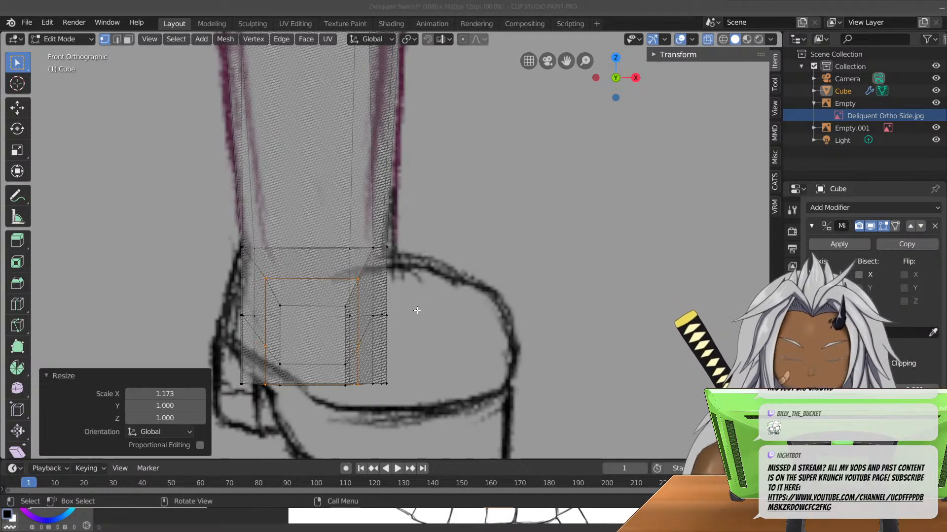
{"action": "middle_click_drag", "start_coordinate": [419, 317], "coordinate": [298, 285]}
{"action": "scroll", "coordinate": [306, 285], "scroll_direction": "up", "scroll_amount": 4}
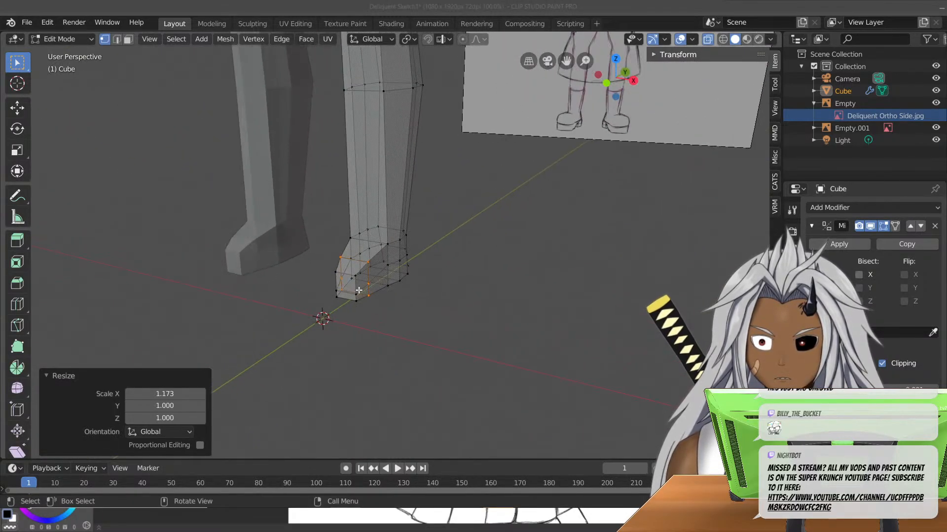
{"action": "left_click", "coordinate": [328, 328]}
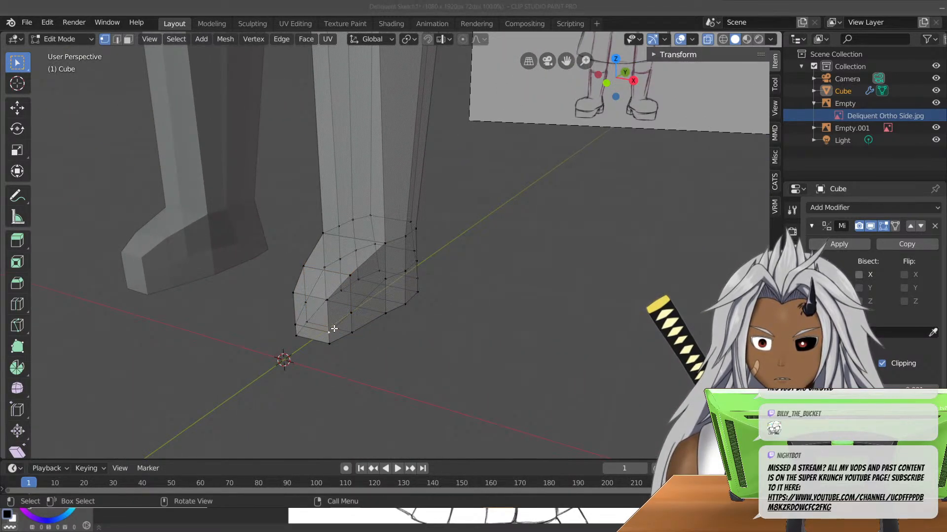
{"action": "left_click", "coordinate": [348, 314], "text": "ctrl"}
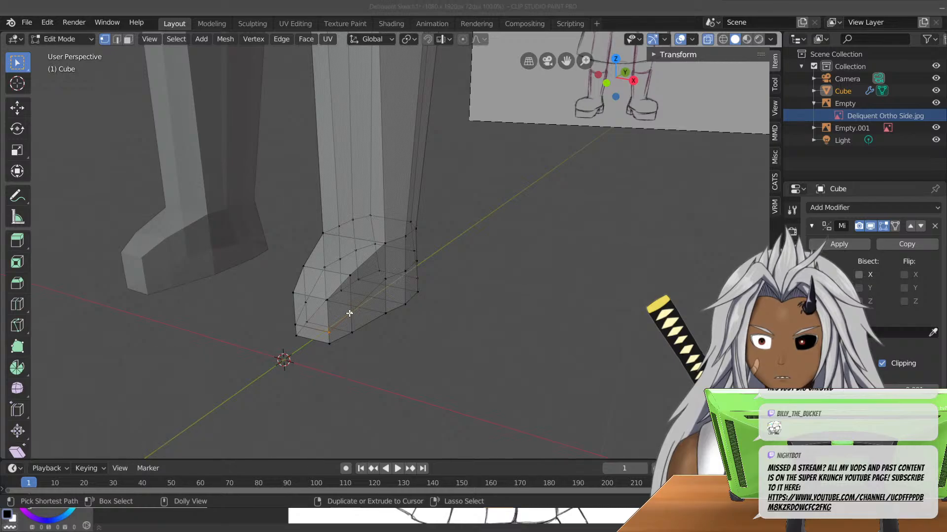
{"action": "left_click", "coordinate": [351, 313], "text": "ctrl"}
{"action": "left_click", "coordinate": [353, 312], "text": "ctrl+shift"}
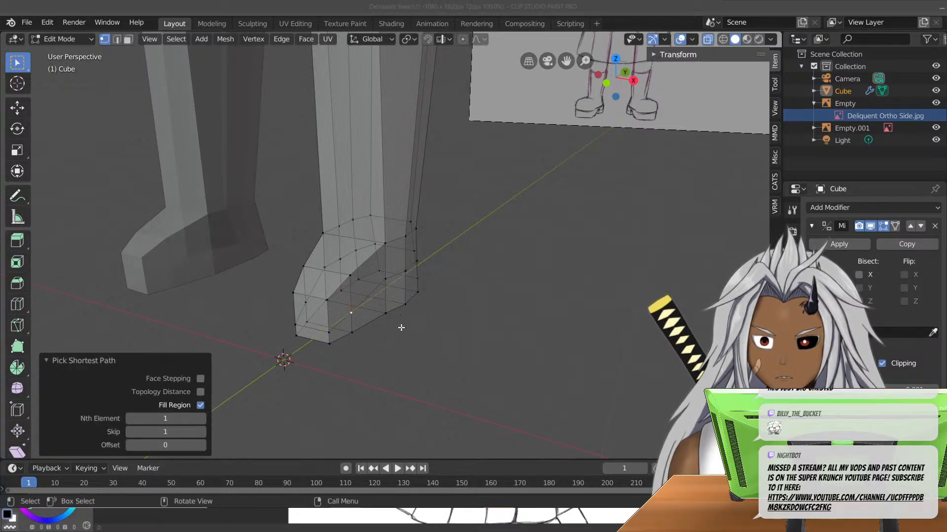
{"action": "left_click", "coordinate": [400, 327]}
- Show the foot in the right orthographic view and switch the selection tool to Select Lasso
{"action": "middle_click_drag", "start_coordinate": [434, 271], "coordinate": [361, 260]}
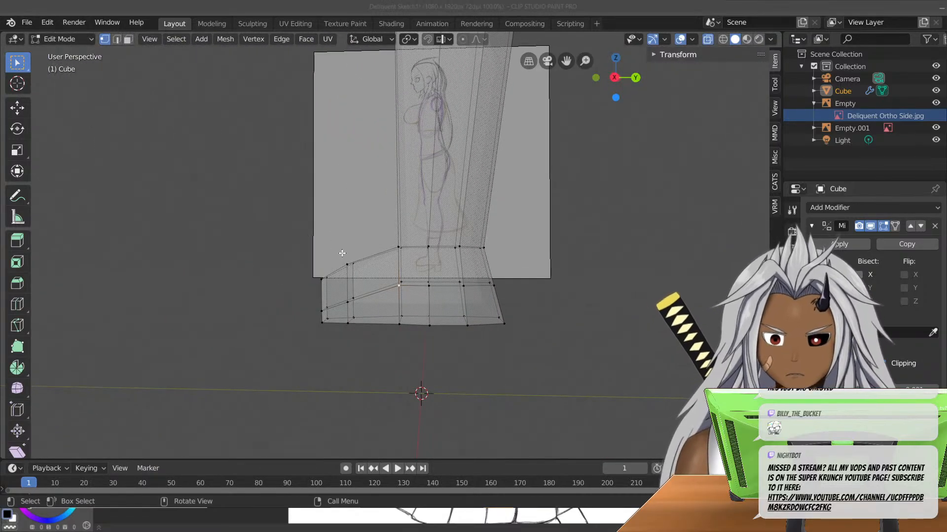
{"action": "key", "text": "KP_3"}
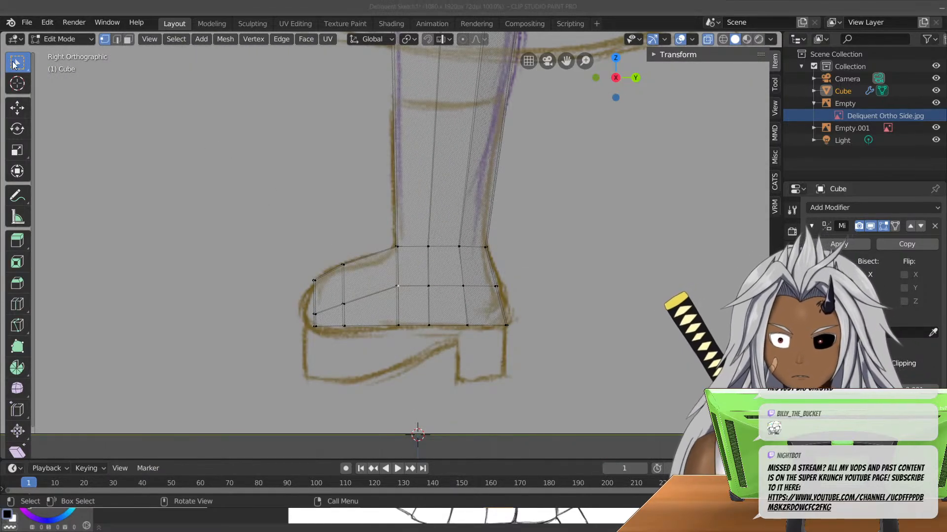
{"action": "left_click", "coordinate": [17, 84]}
{"action": "left_click", "coordinate": [18, 65]}
{"action": "left_click", "coordinate": [18, 65]}
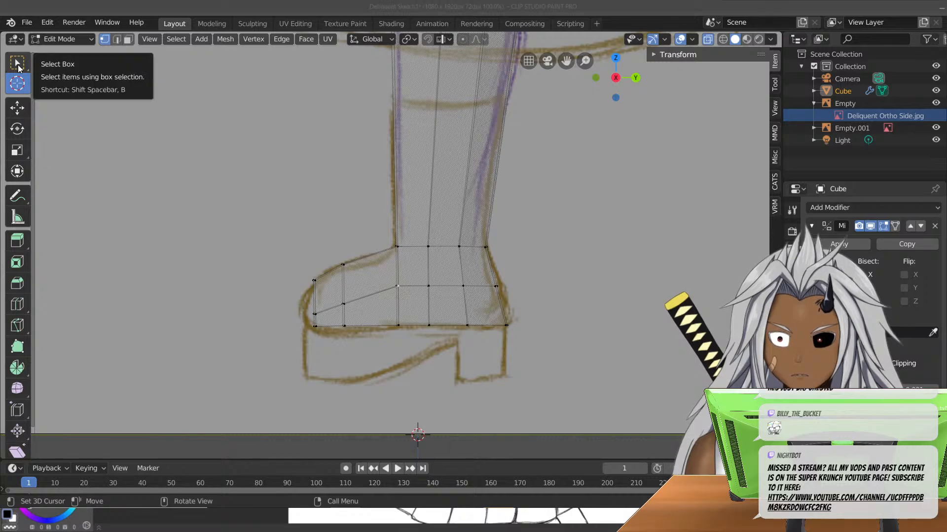
{"action": "mouse_move", "coordinate": [19, 66]}
{"action": "left_mouse_down"}
{"action": "mouse_move", "coordinate": [55, 91]}
{"action": "mouse_move", "coordinate": [74, 143]}
{"action": "left_mouse_up"}
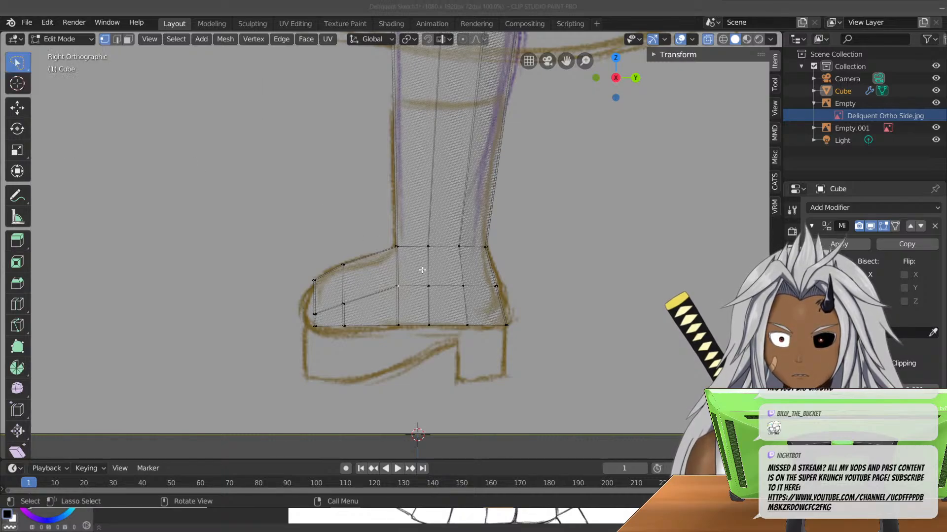
- Lasso the mid-height row of vertices around the foot and scale it to 1.233 along X to match the front sketch
{"action": "mouse_move", "coordinate": [422, 275]}
{"action": "left_mouse_down"}
{"action": "mouse_move", "coordinate": [350, 281]}
{"action": "mouse_move", "coordinate": [310, 316]}
{"action": "mouse_move", "coordinate": [536, 288]}
{"action": "left_mouse_up"}
{"action": "middle_click_drag", "start_coordinate": [411, 289], "coordinate": [417, 315]}
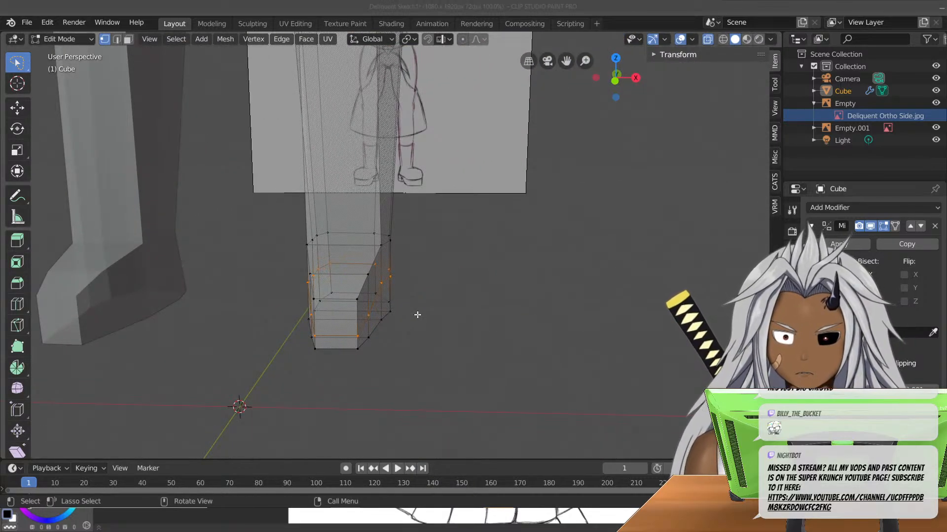
{"action": "key", "text": "s"}
{"action": "key", "text": "x"}
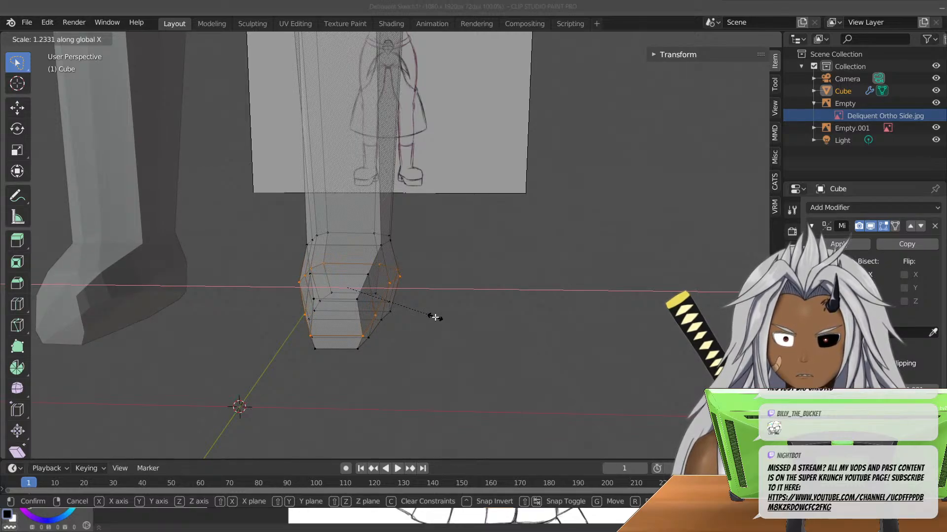
{"action": "left_click", "coordinate": [435, 318]}
{"action": "key", "text": "KP_1"}
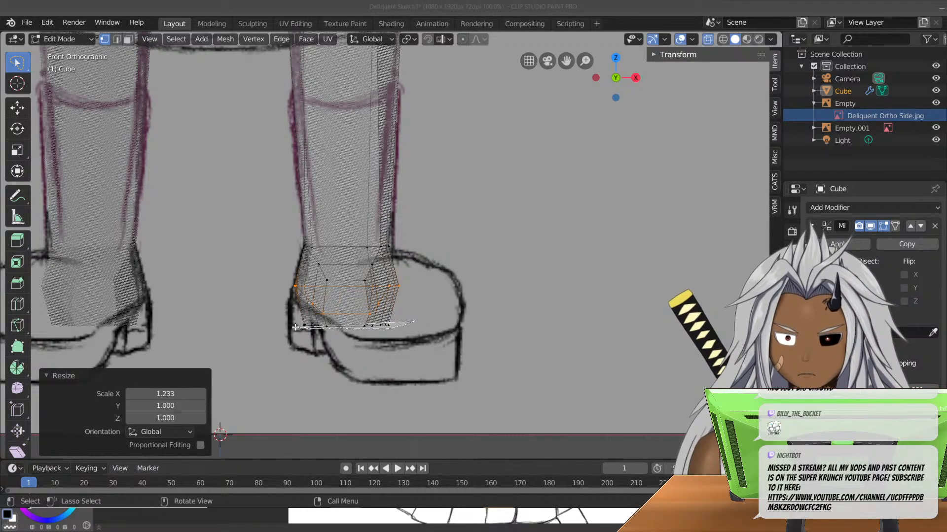
- Add the sole's bottom row of vertices with a lasso selection and scale it to 1.154 along X
{"action": "left_click_drag", "start_coordinate": [282, 321], "coordinate": [299, 323]}
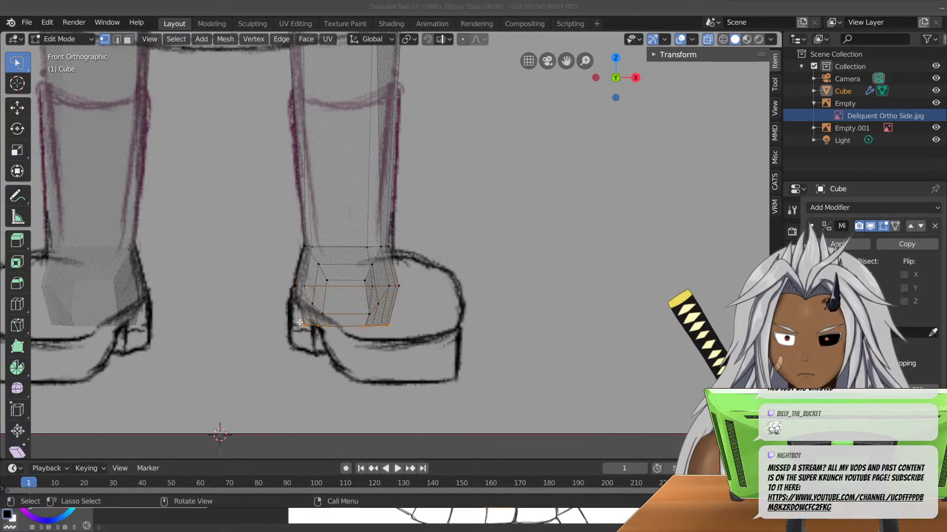
{"action": "key", "text": "s"}
{"action": "key", "text": "x"}
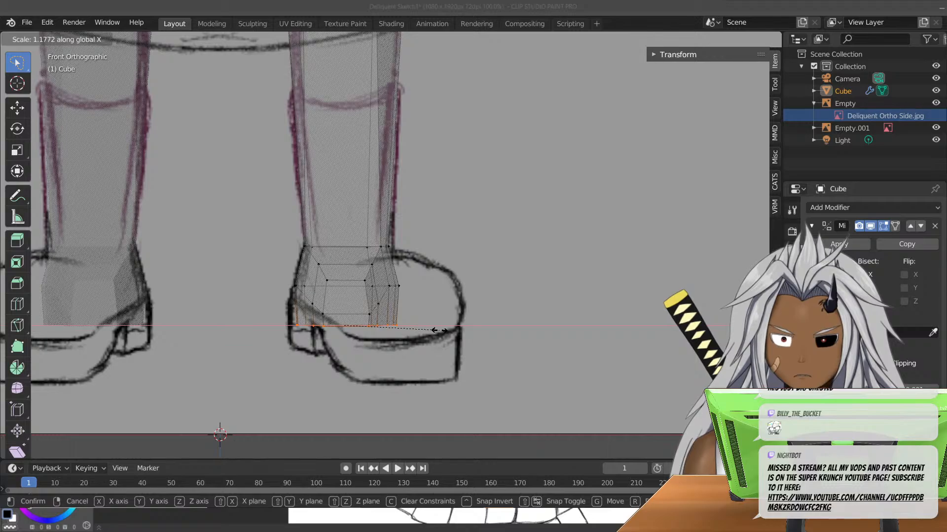
{"action": "left_click", "coordinate": [438, 331]}
- Add a single centred loop cut running lengthwise down the leg and through the middle of the foot, with factor 0
{"action": "middle_click_drag", "start_coordinate": [438, 333], "coordinate": [331, 313]}
{"action": "scroll", "coordinate": [425, 323], "scroll_direction": "down", "scroll_amount": 3}
{"action": "mouse_move", "coordinate": [424, 323]}
{"action": "middle_mouse_down"}
{"action": "mouse_move", "coordinate": [254, 410]}
{"action": "mouse_move", "coordinate": [349, 314]}
{"action": "mouse_move", "coordinate": [379, 299]}
{"action": "mouse_move", "coordinate": [380, 323]}
{"action": "mouse_move", "coordinate": [370, 321]}
{"action": "middle_mouse_up"}
{"action": "key", "text": "ctrl+r"}
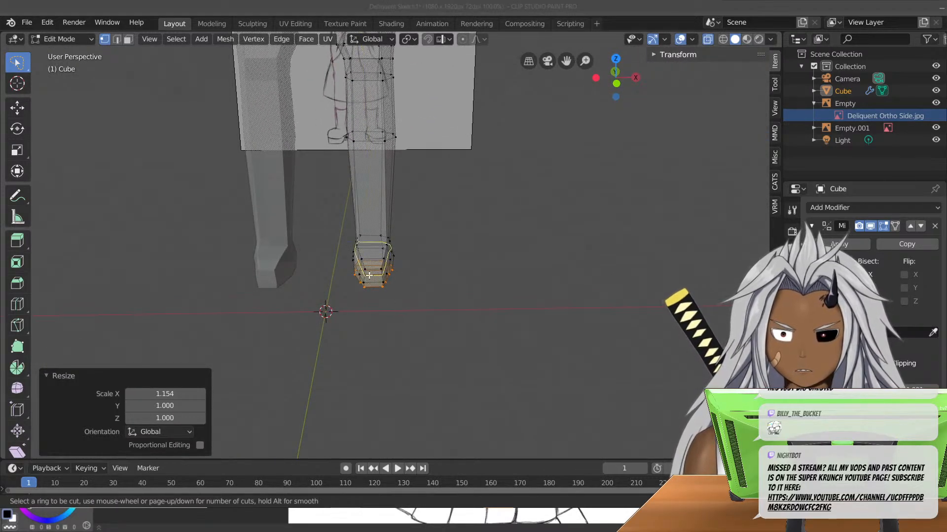
{"action": "left_click", "coordinate": [365, 298]}
{"action": "right_click", "coordinate": [365, 304]}
{"action": "mouse_move", "coordinate": [332, 302]}
{"action": "middle_mouse_down"}
{"action": "mouse_move", "coordinate": [425, 313]}
{"action": "mouse_move", "coordinate": [325, 292]}
{"action": "mouse_move", "coordinate": [352, 289]}
{"action": "middle_mouse_up"}
{"action": "scroll", "coordinate": [431, 312], "scroll_direction": "up", "scroll_amount": 7}
{"action": "key", "text": "KP_1"}
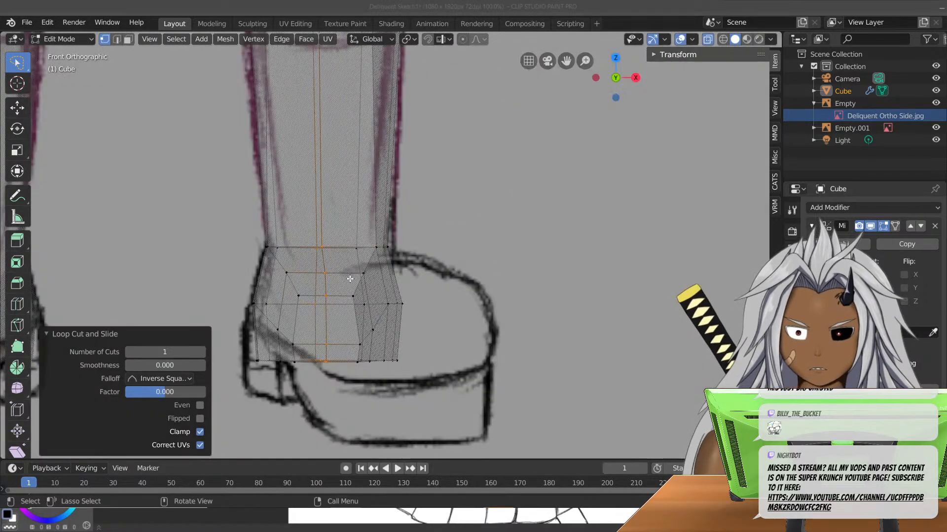
- Select the four upper corner vertices of the toe section, move them -0.0194 m along Z and scale them to 1.348 along X
{"action": "left_click", "coordinate": [366, 281]}
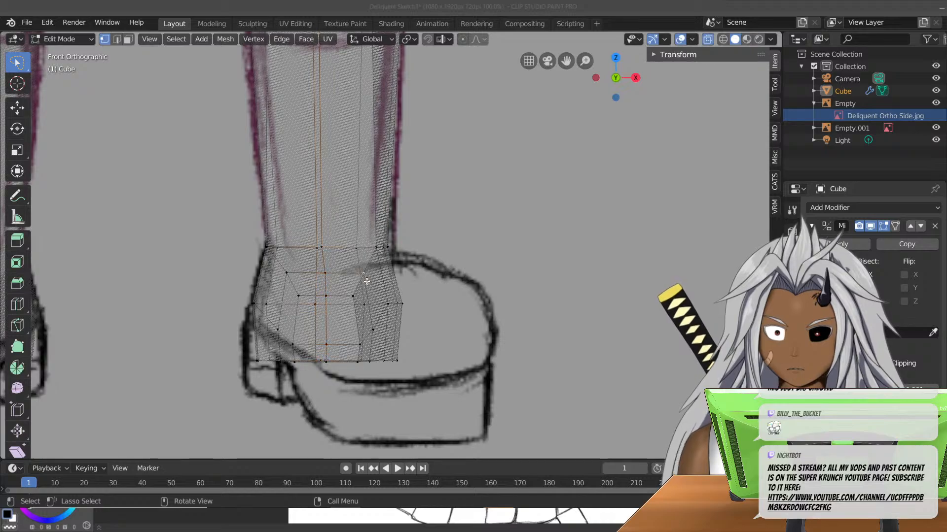
{"action": "left_click", "coordinate": [287, 273], "text": "shift"}
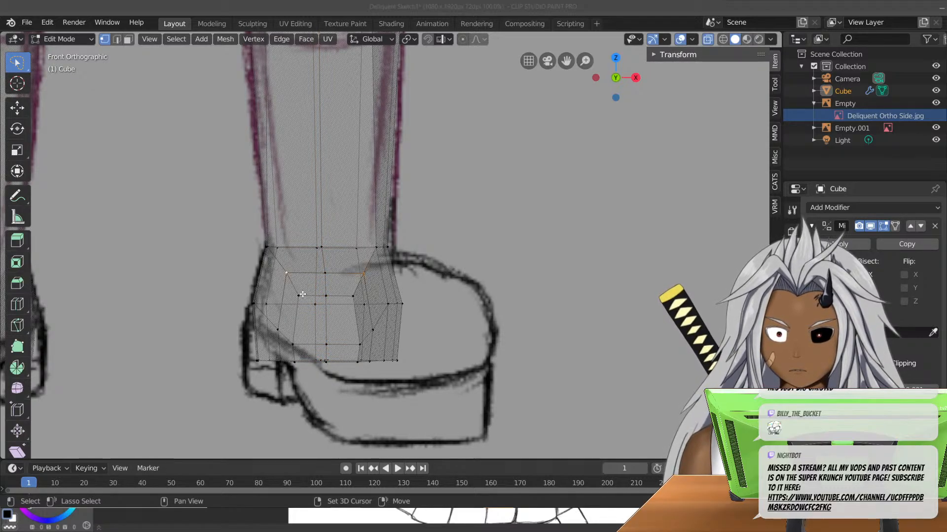
{"action": "key", "text": "g"}
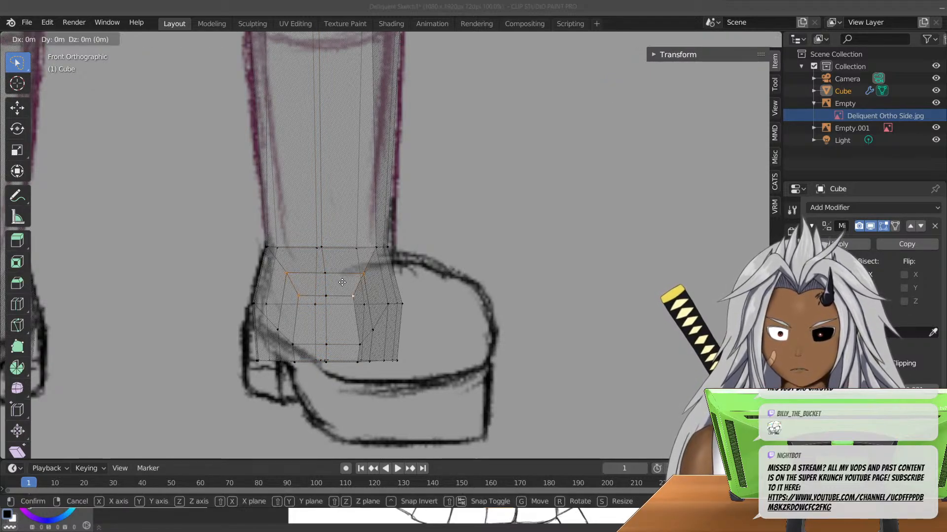
{"action": "key", "text": "z"}
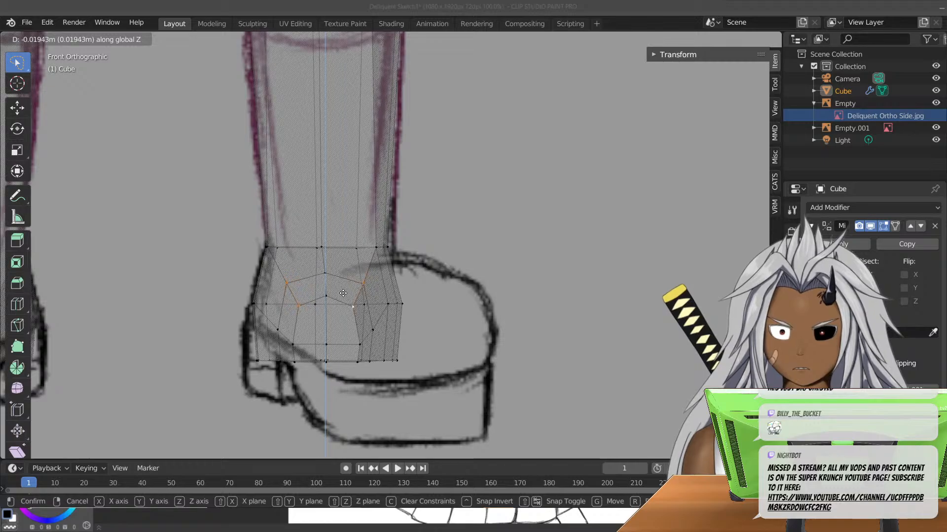
{"action": "left_click", "coordinate": [343, 293]}
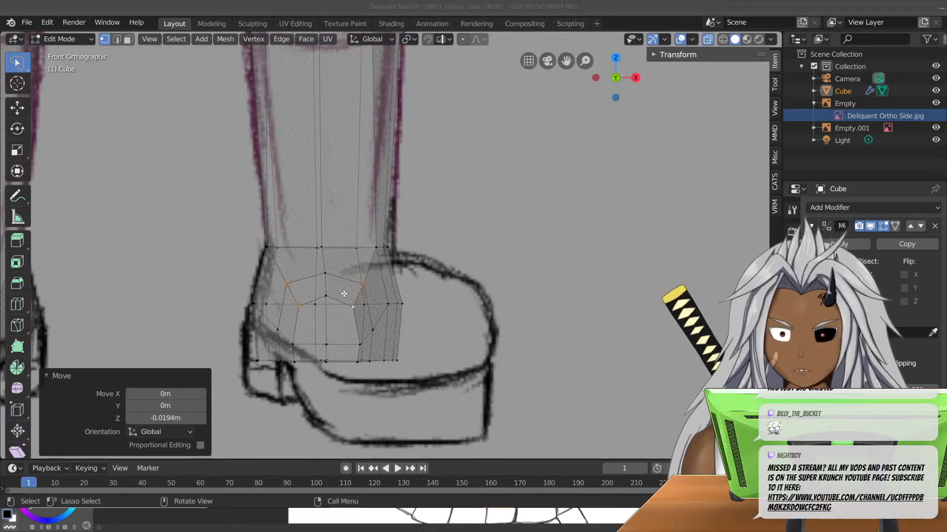
{"action": "key", "text": "s"}
{"action": "key", "text": "x"}
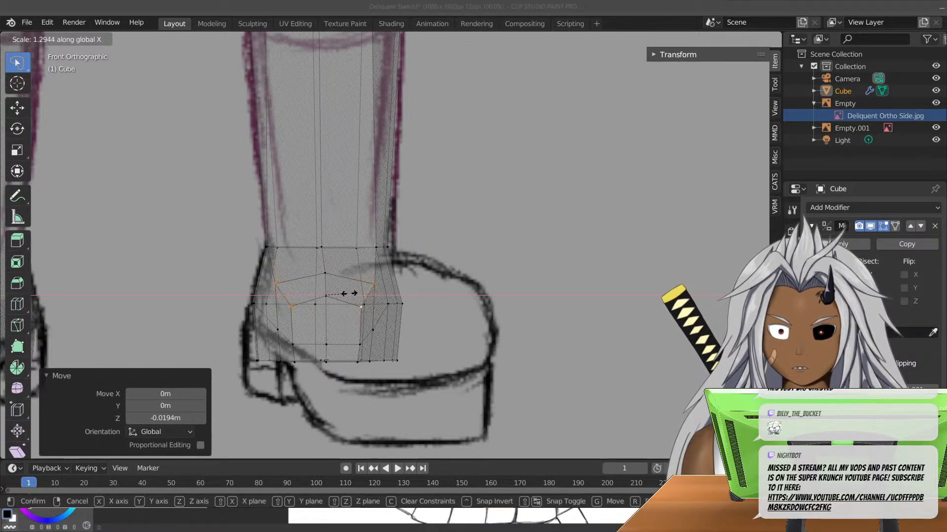
{"action": "left_click", "coordinate": [351, 294]}
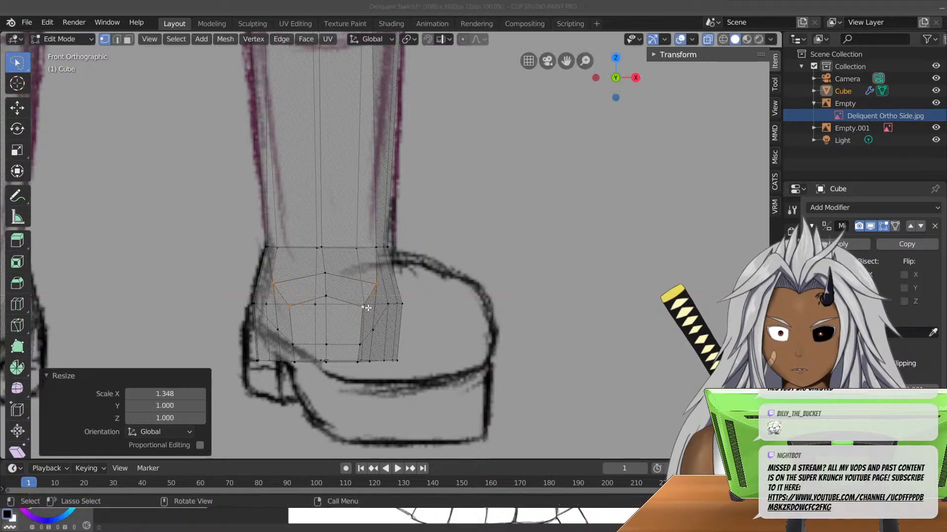
- Select the four mid-height side vertices of the toe section and widen them along X
{"action": "left_click", "coordinate": [372, 338]}
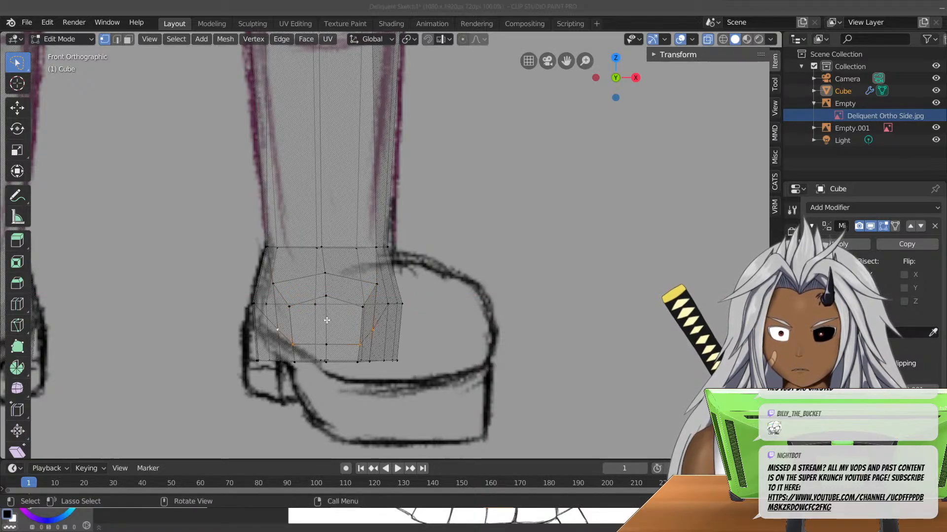
{"action": "key", "text": "s"}
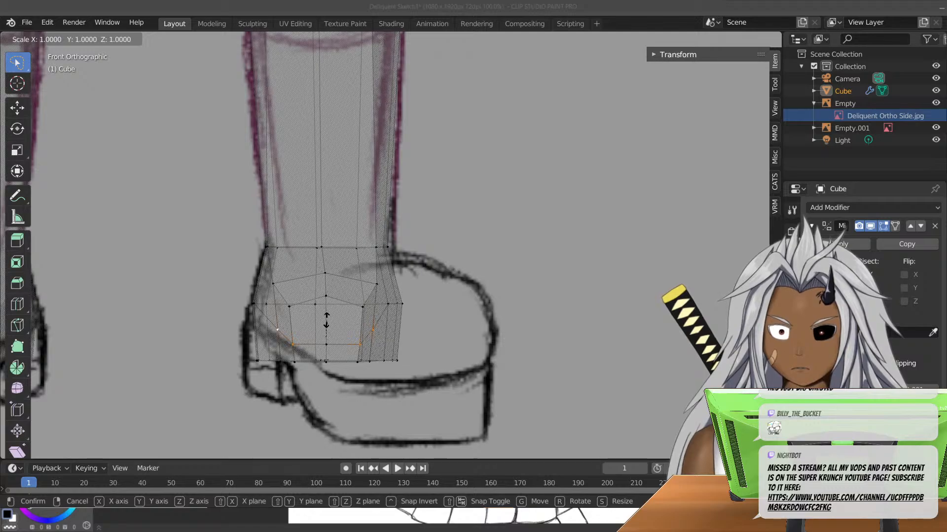
{"action": "key", "text": "x"}
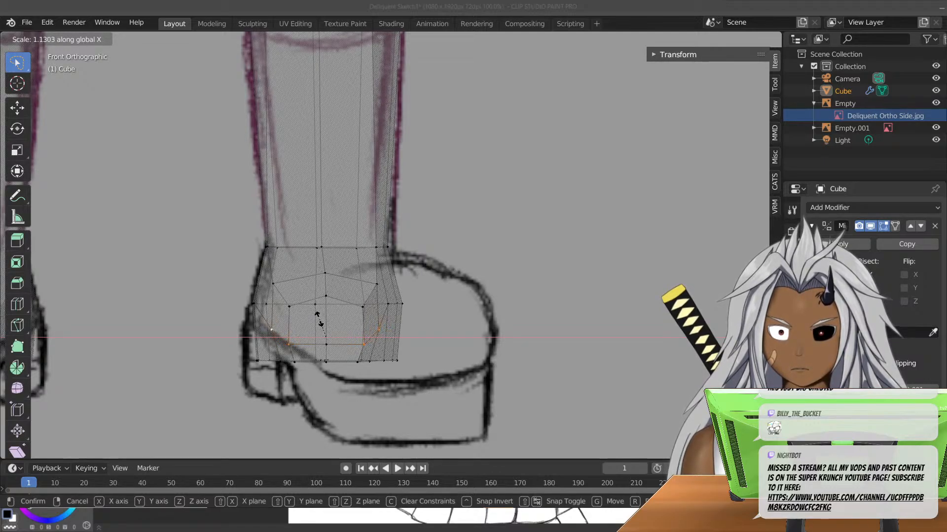
{"action": "left_click", "coordinate": [320, 320]}
- Select the mid-height vertex on the outer side of the foot and shift it slightly outward along X
{"action": "left_click", "coordinate": [391, 309]}
{"action": "key", "text": "s"}
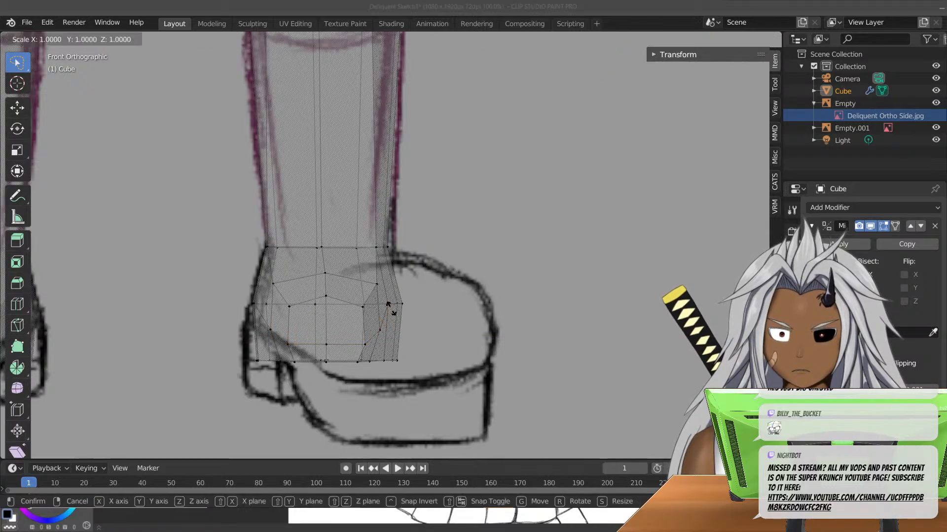
{"action": "right_click", "coordinate": [391, 308]}
{"action": "key", "text": "g"}
{"action": "key", "text": "x"}
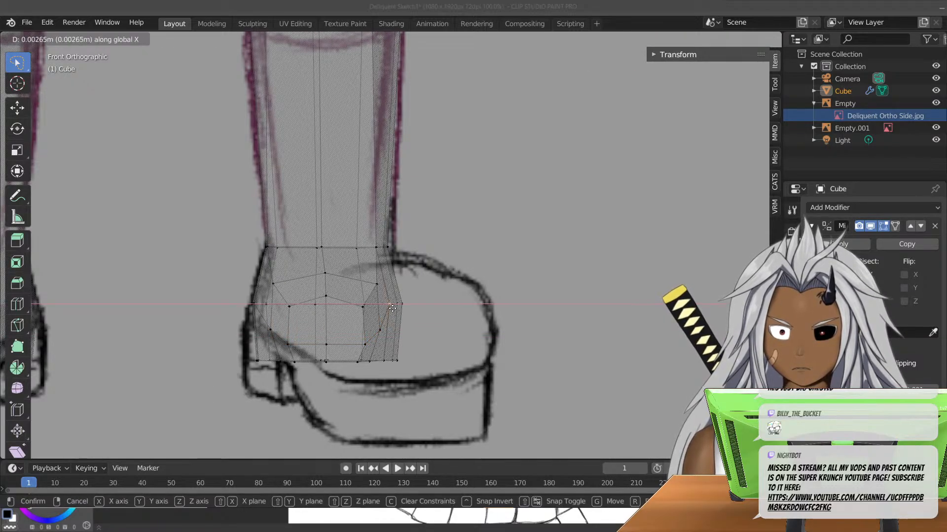
{"action": "left_click", "coordinate": [395, 310]}
- Move the centre vertex at the toe's front -0.0389 m along Y and -0.00795 m along Z to meet the side sketch
{"action": "middle_click_drag", "start_coordinate": [308, 324], "coordinate": [433, 348]}
{"action": "left_click", "coordinate": [473, 369]}
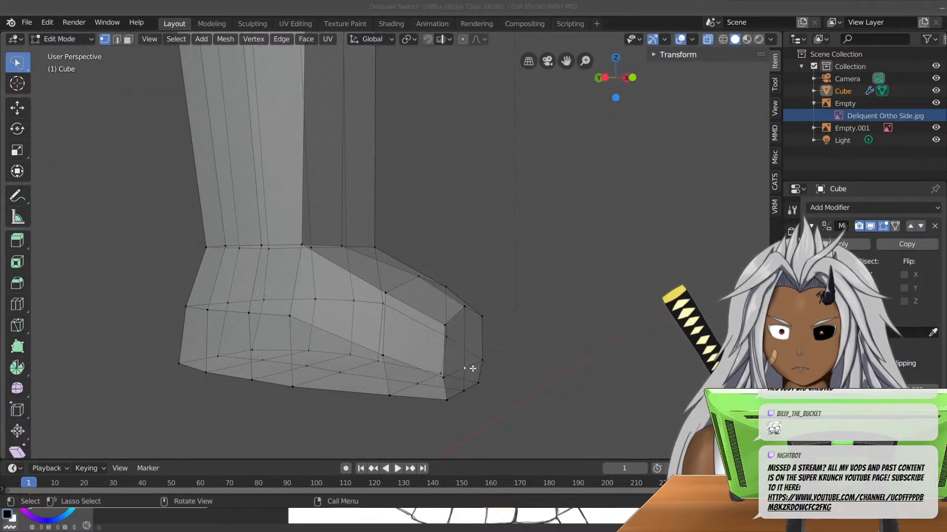
{"action": "key", "text": "KP_3"}
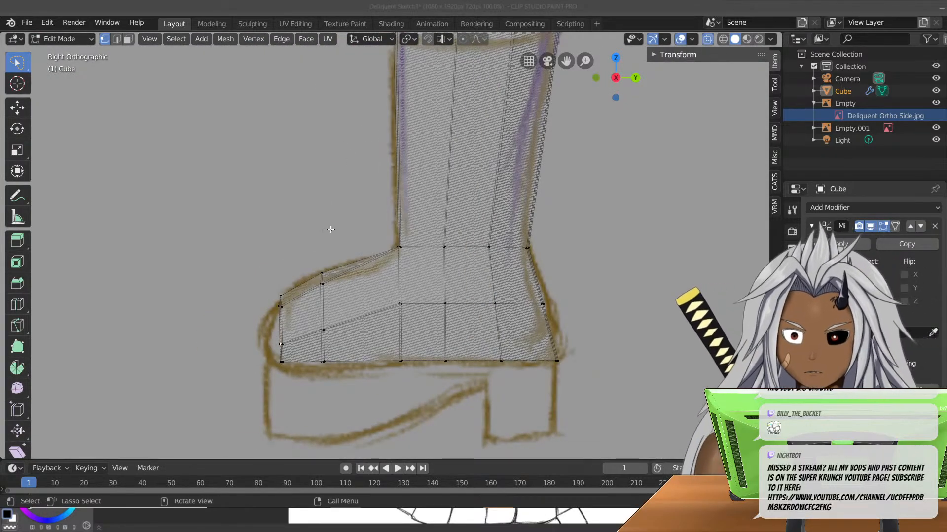
{"action": "key", "text": "g"}
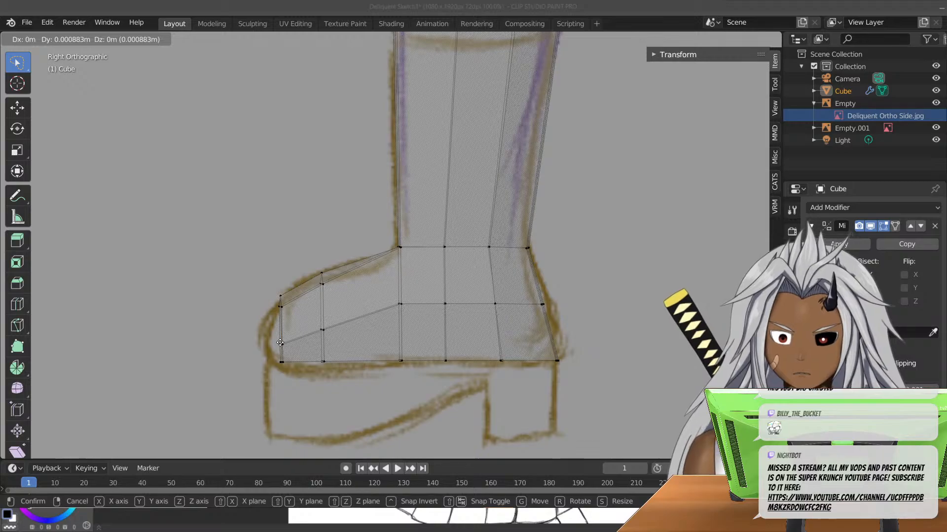
{"action": "key", "text": "y"}
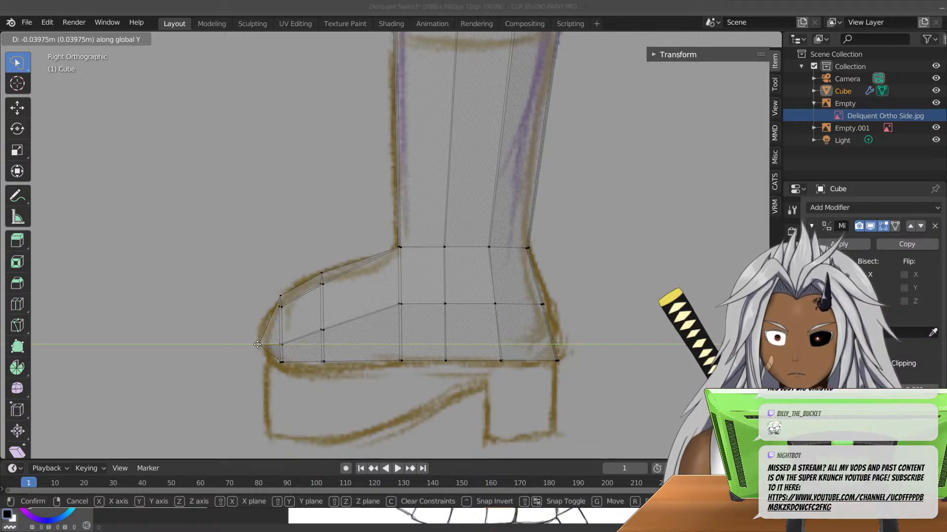
{"action": "left_click", "coordinate": [258, 344]}
{"action": "key", "text": "g"}
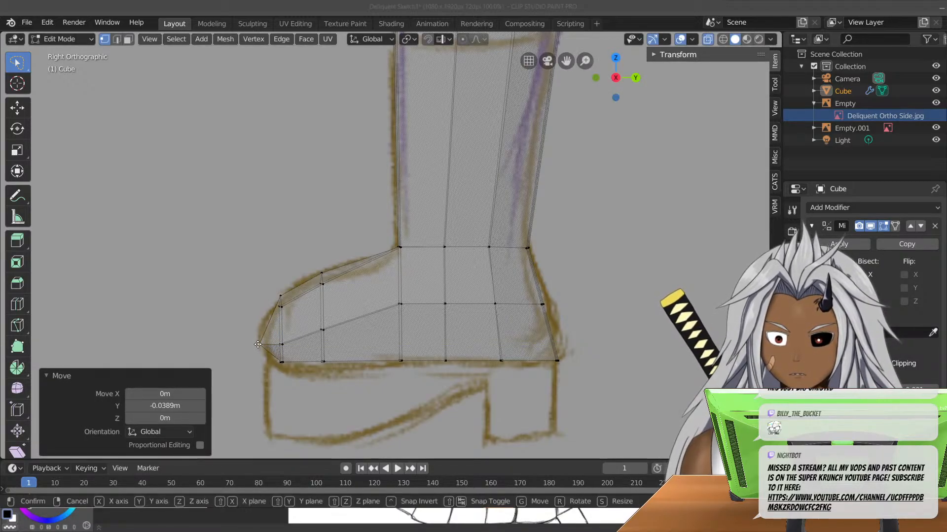
{"action": "key", "text": "z"}
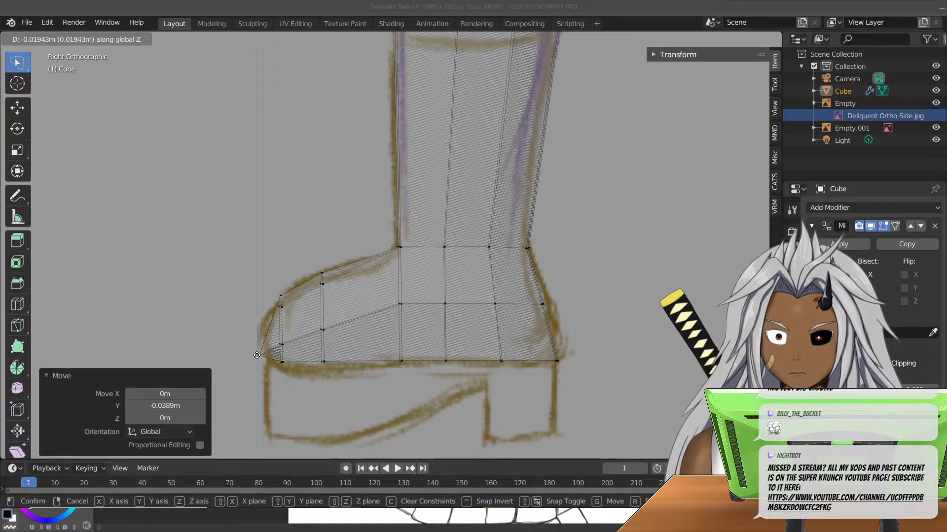
{"action": "left_click", "coordinate": [259, 349]}
- In the right orthographic view, select the upper corner vertices at the toe's front and move them back about 0.01 m along Y
{"action": "middle_click_drag", "start_coordinate": [291, 310], "coordinate": [327, 302]}
{"action": "key", "text": "KP_3"}
{"action": "middle_click_drag", "start_coordinate": [242, 307], "coordinate": [374, 263], "text": "shift"}
{"action": "scroll", "coordinate": [358, 278], "scroll_direction": "up", "scroll_amount": 2}
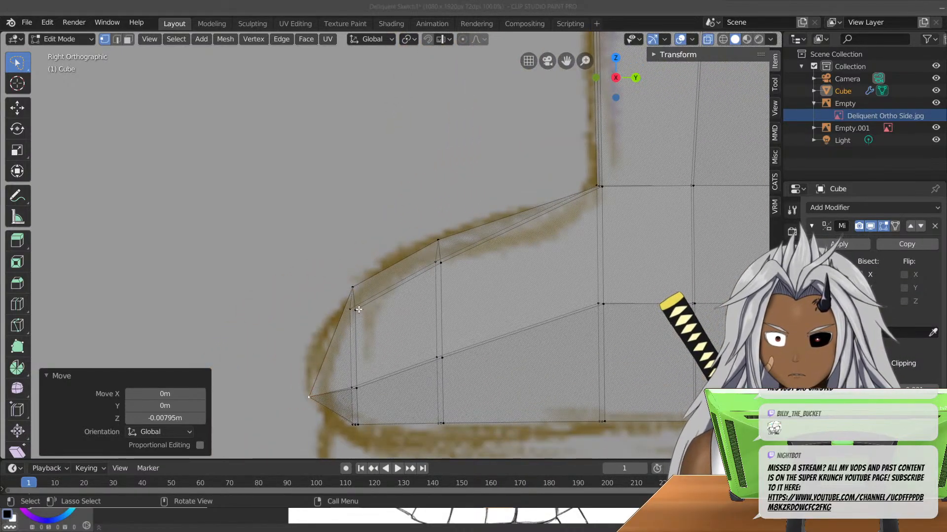
{"action": "left_click", "coordinate": [357, 301]}
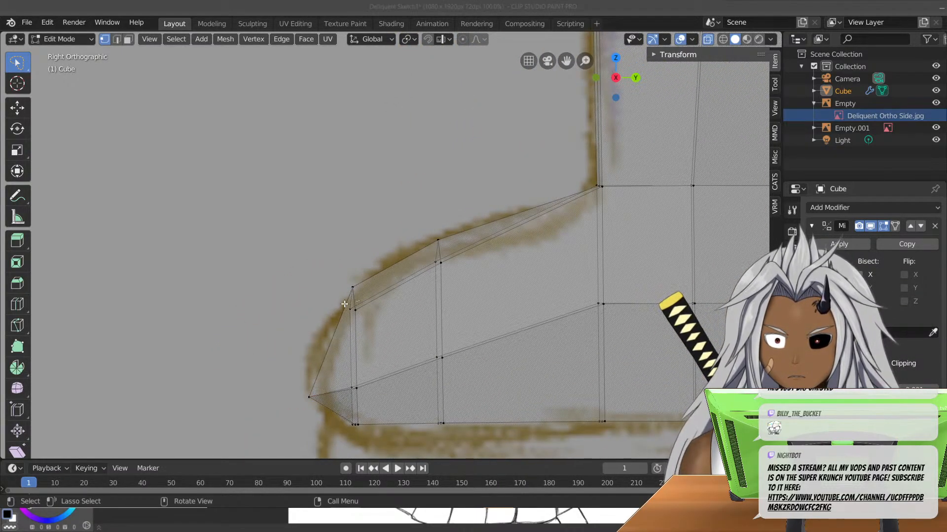
{"action": "left_click", "coordinate": [351, 305]}
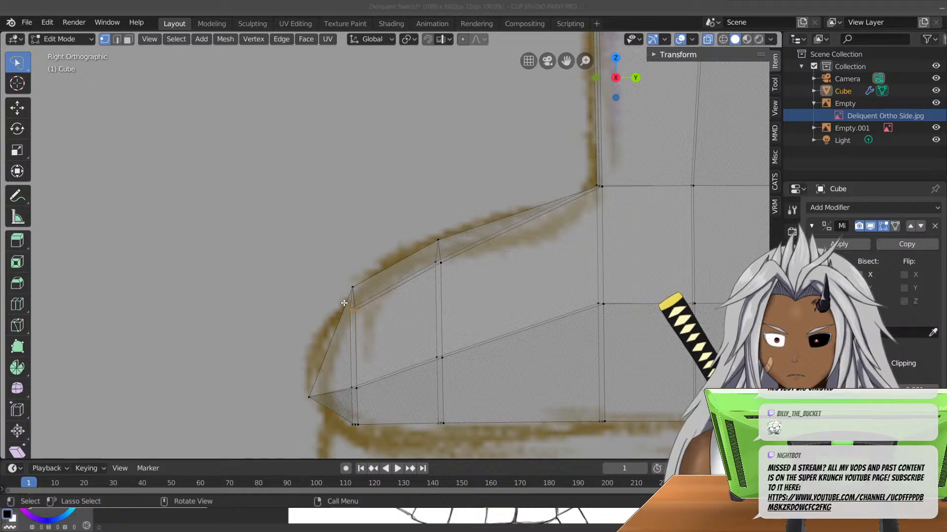
{"action": "key", "text": "g"}
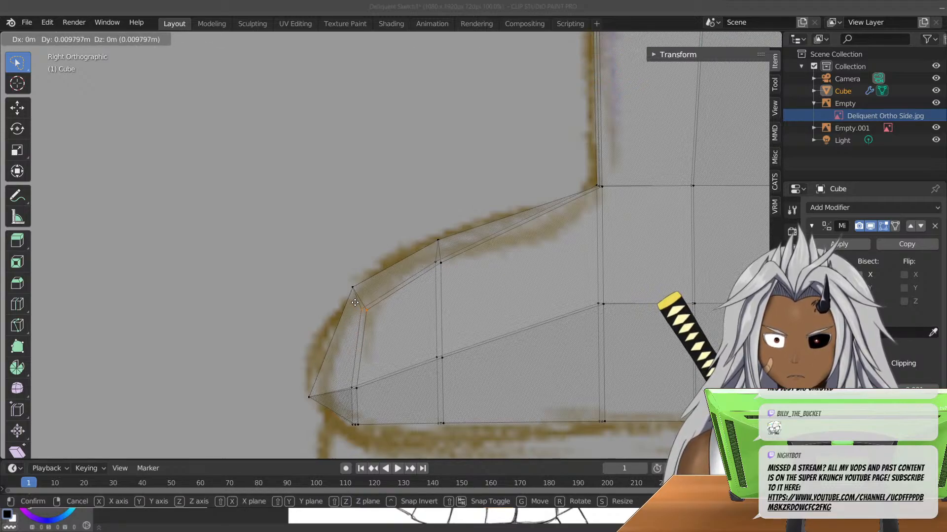
{"action": "left_click", "coordinate": [358, 302]}
- Move the top centre vertex at the toe's front 0.00682 m along Y and 0.00128 m along Z
{"action": "left_click", "coordinate": [352, 288]}
{"action": "key", "text": "g"}
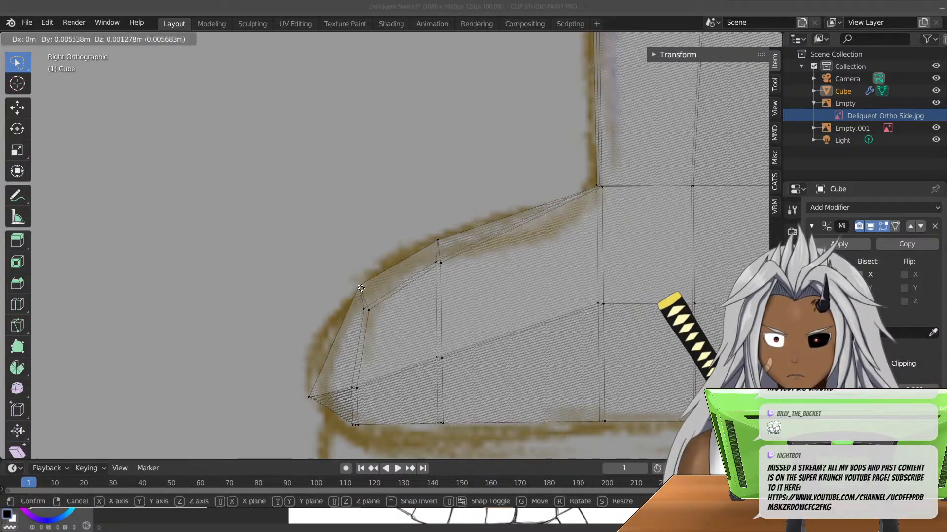
{"action": "left_click", "coordinate": [361, 288]}
{"action": "scroll", "coordinate": [392, 369], "scroll_direction": "down", "scroll_amount": 5}
{"action": "middle_click_drag", "start_coordinate": [339, 346], "coordinate": [394, 308]}
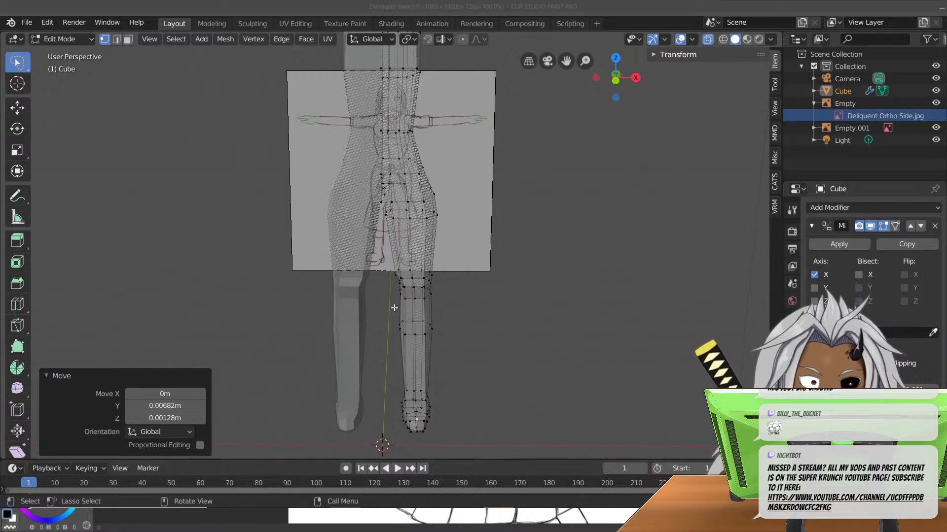
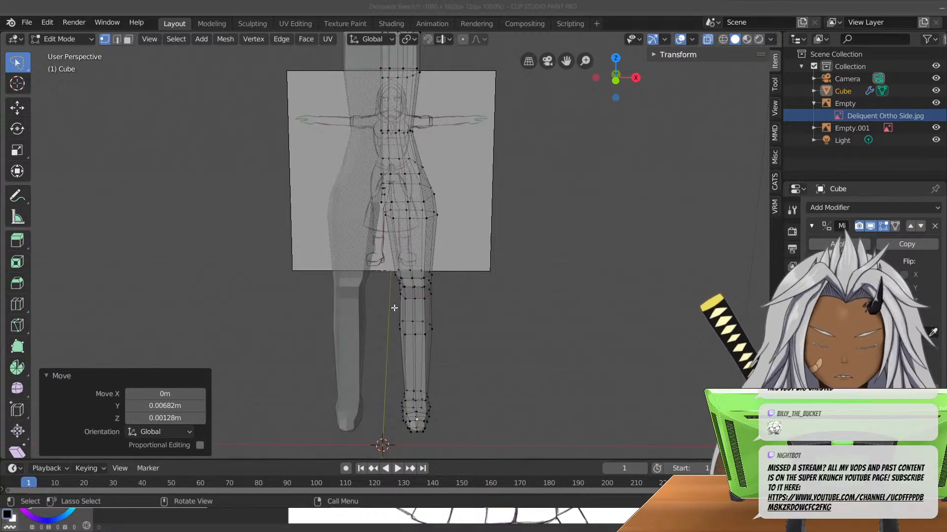
- Lasso-select all vertices of the toe section in the right orthographic view
{"action": "middle_click_drag", "start_coordinate": [463, 124], "coordinate": [515, 240]}
{"action": "key", "text": "KP_3"}
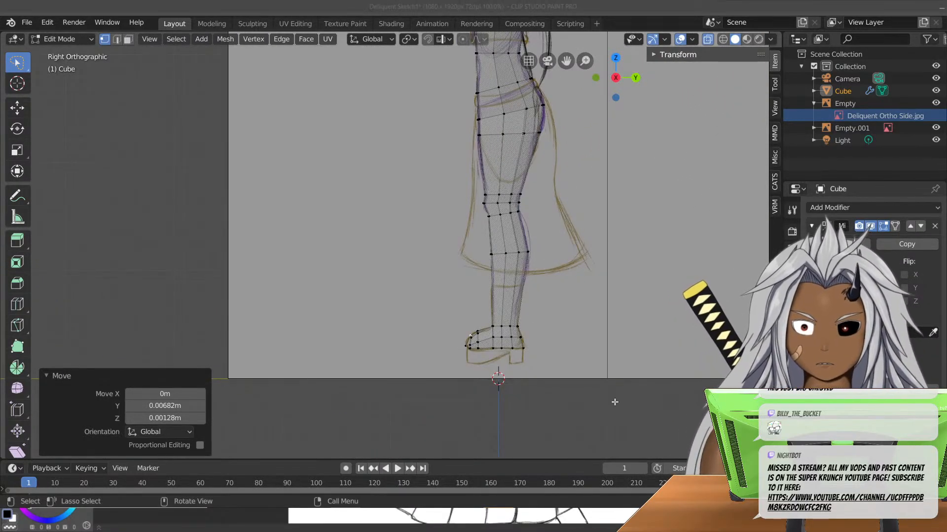
{"action": "scroll", "coordinate": [526, 336], "scroll_direction": "up", "scroll_amount": 5}
{"action": "middle_click_drag", "start_coordinate": [569, 348], "coordinate": [458, 168], "text": "shift"}
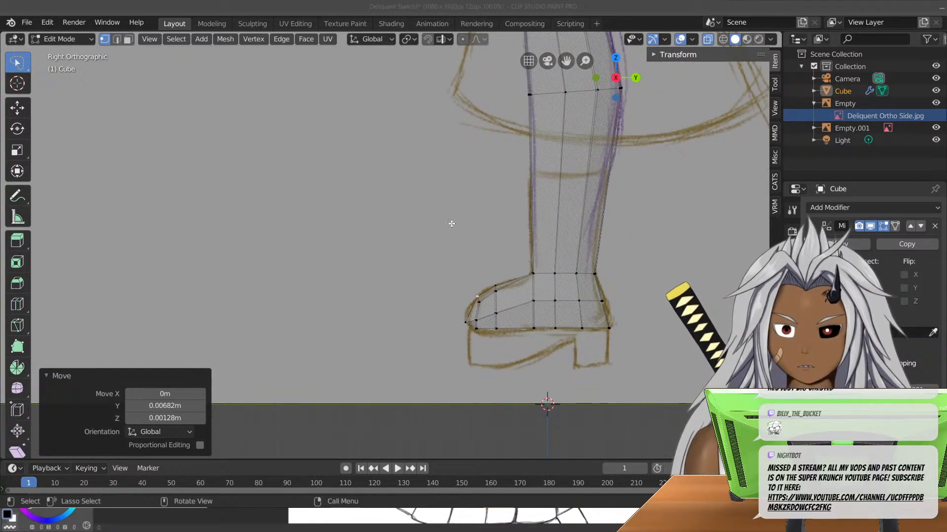
{"action": "mouse_move", "coordinate": [338, 219]}
{"action": "left_mouse_down"}
{"action": "mouse_move", "coordinate": [498, 303]}
{"action": "mouse_move", "coordinate": [473, 335]}
{"action": "mouse_move", "coordinate": [363, 242]}
{"action": "mouse_move", "coordinate": [532, 335]}
{"action": "mouse_move", "coordinate": [468, 385]}
{"action": "mouse_move", "coordinate": [409, 315]}
{"action": "mouse_move", "coordinate": [424, 245]}
{"action": "mouse_move", "coordinate": [517, 296]}
{"action": "mouse_move", "coordinate": [458, 367]}
{"action": "mouse_move", "coordinate": [445, 317]}
{"action": "left_mouse_up"}
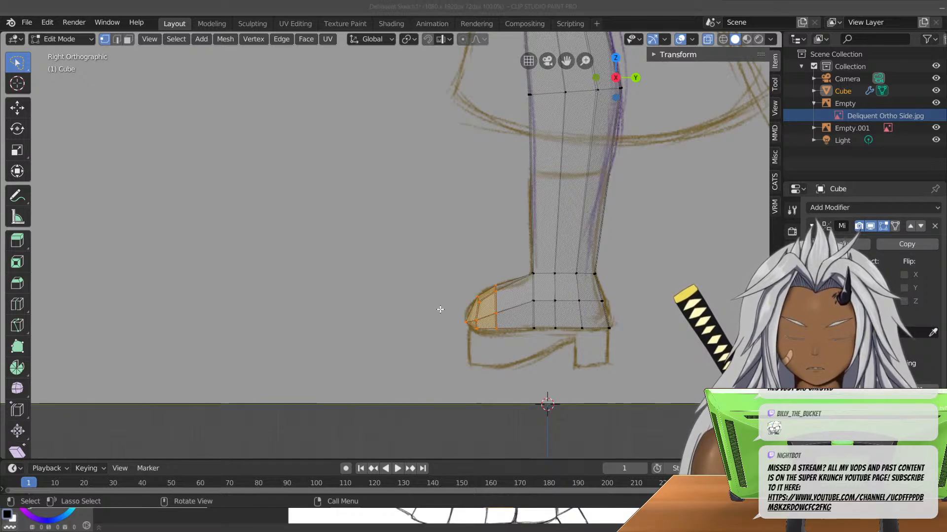
{"action": "key", "text": "g"}
{"action": "key", "text": "x"}
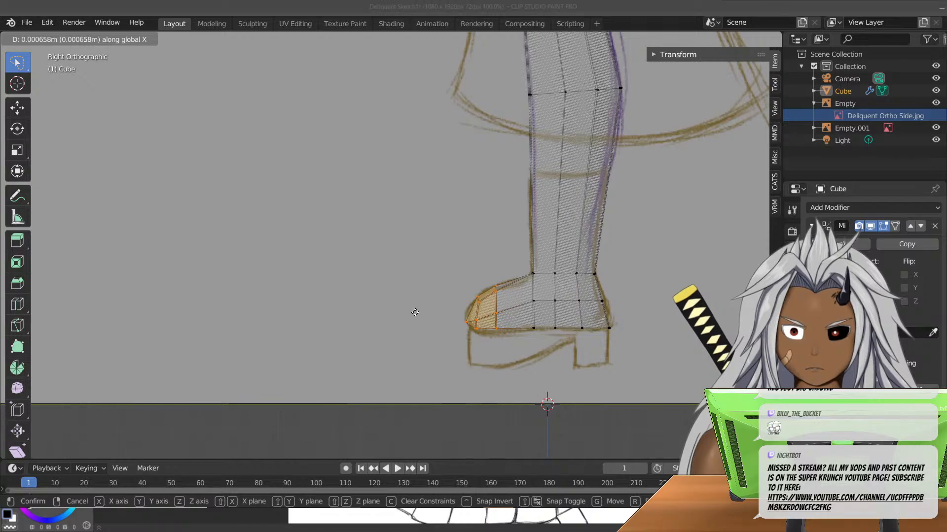
{"action": "right_click", "coordinate": [415, 313]}
- Move the selected toe section -0.0897 m along Y to lengthen the foot forward
{"action": "key", "text": "g"}
{"action": "key", "text": "y"}
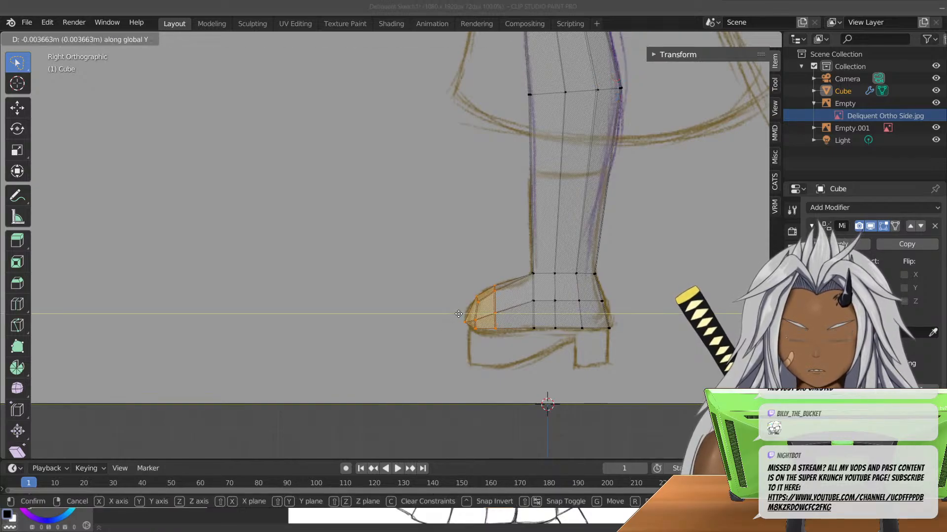
{"action": "left_click", "coordinate": [435, 314]}
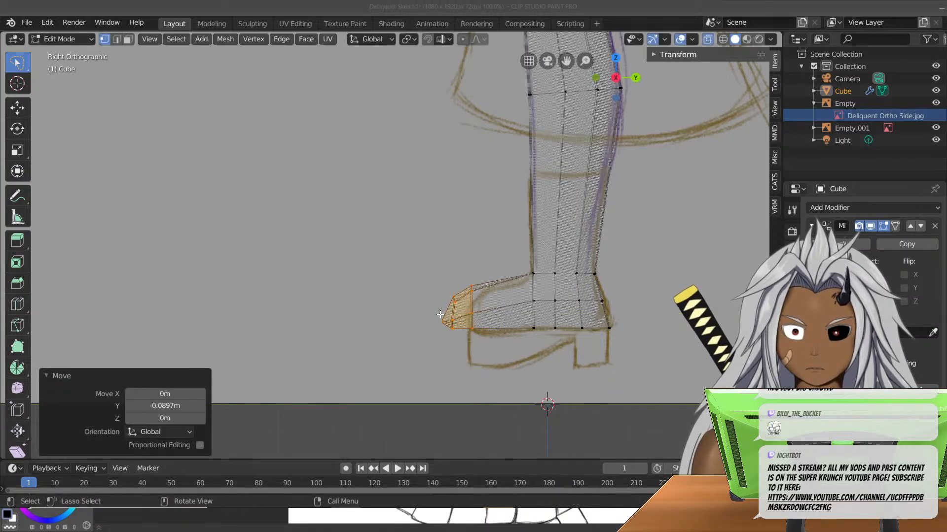
- Select the column of vertices at the rear edge of the toe section and move it 0.0623 m along Y
{"action": "left_click", "coordinate": [471, 313]}
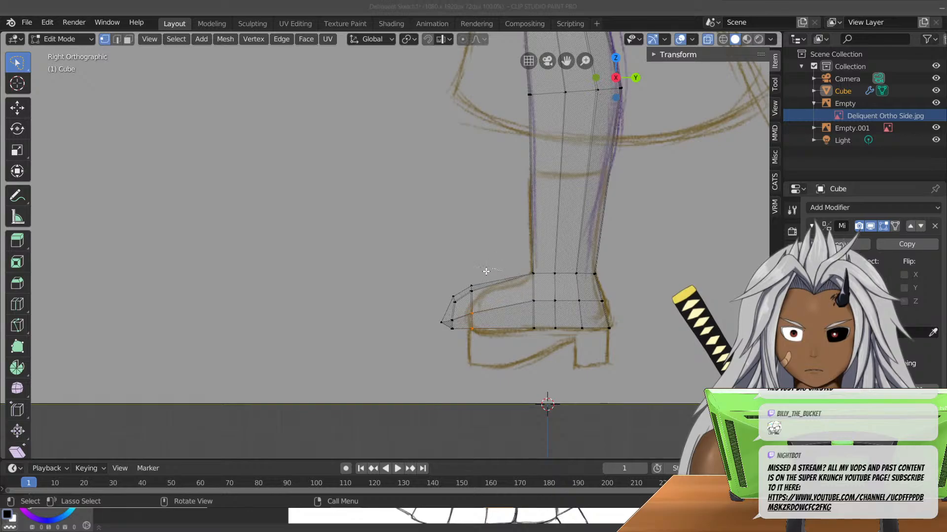
{"action": "left_click_drag", "start_coordinate": [461, 289], "coordinate": [476, 355]}
{"action": "key", "text": "g"}
{"action": "key", "text": "y"}
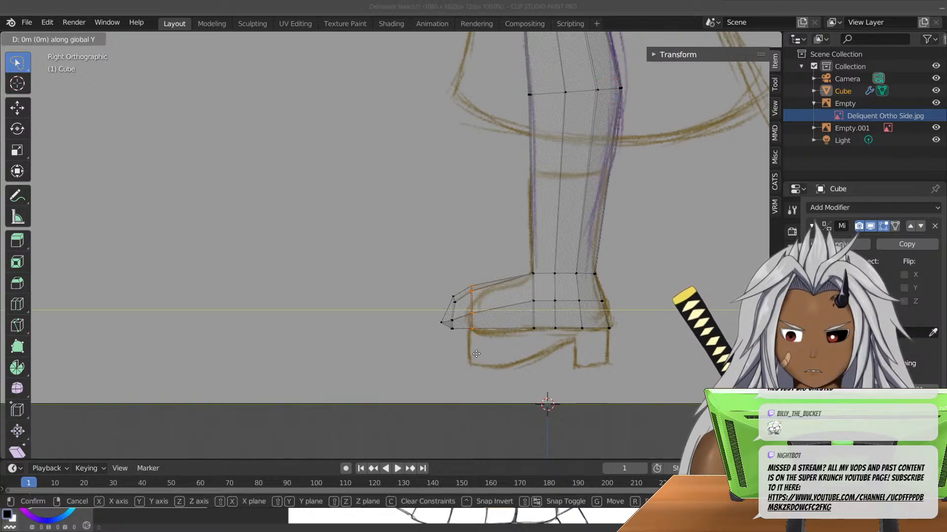
{"action": "left_click", "coordinate": [493, 348]}
- In face selection mode, select the strip of crotch faces running front to back between the legs beside the mirror seam
{"action": "middle_click_drag", "start_coordinate": [493, 348], "coordinate": [456, 374]}
{"action": "scroll", "coordinate": [547, 326], "scroll_direction": "down", "scroll_amount": 3}
{"action": "middle_click_drag", "start_coordinate": [547, 326], "coordinate": [477, 253]}
{"action": "scroll", "coordinate": [468, 217], "scroll_direction": "down", "scroll_amount": 7}
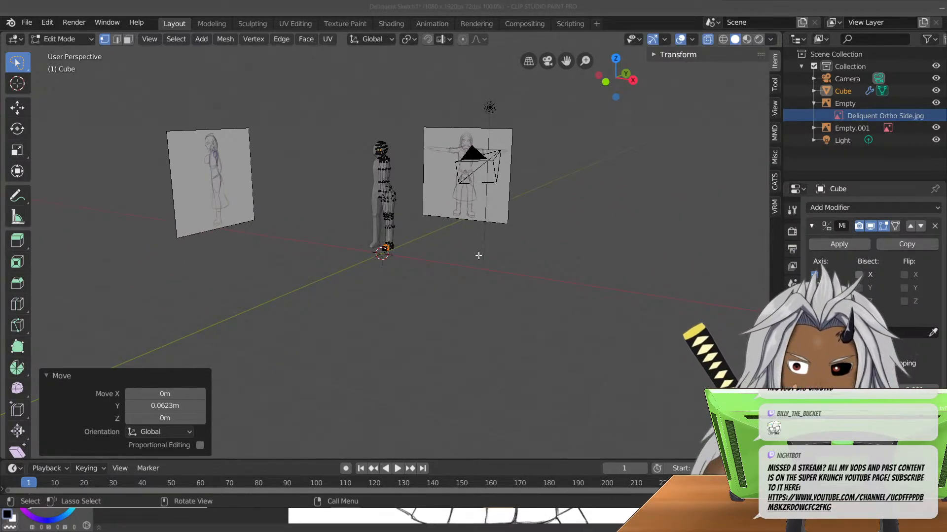
{"action": "middle_click_drag", "start_coordinate": [394, 168], "coordinate": [419, 456], "text": "ctrl"}
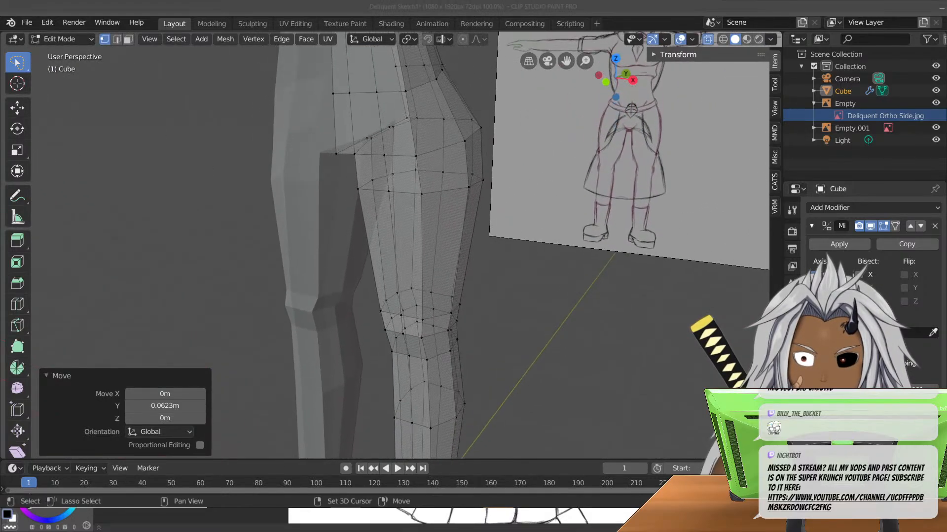
{"action": "middle_click_drag", "start_coordinate": [395, 180], "coordinate": [374, 318], "text": "shift"}
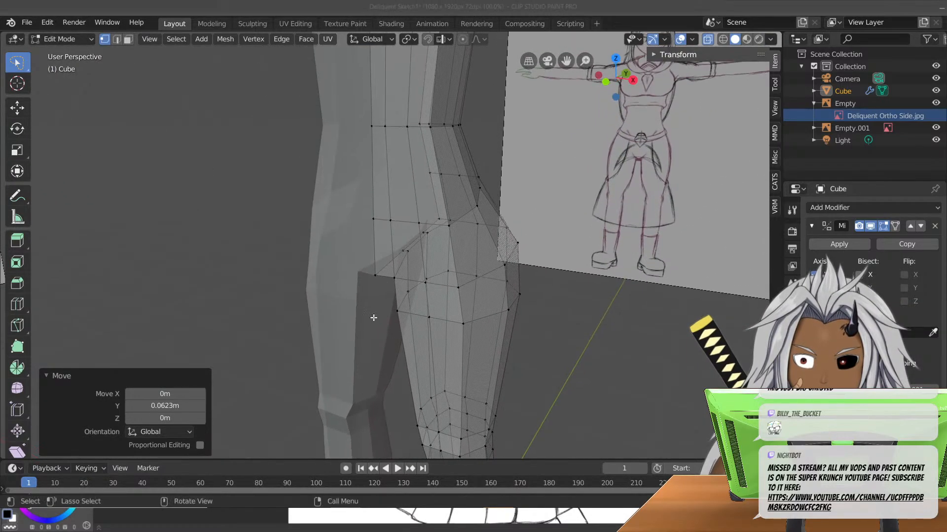
{"action": "key", "text": "KP_1"}
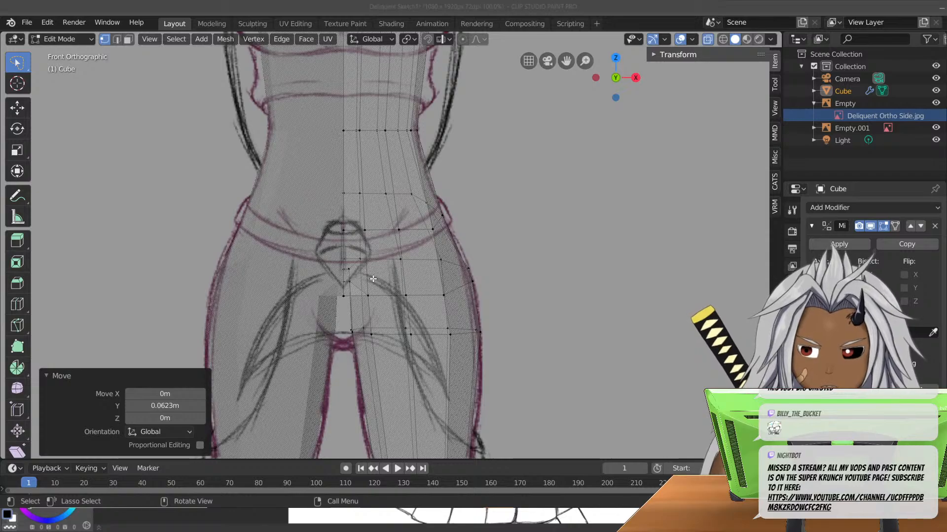
{"action": "middle_click_drag", "start_coordinate": [383, 351], "coordinate": [416, 306]}
{"action": "scroll", "coordinate": [380, 332], "scroll_direction": "up", "scroll_amount": 3}
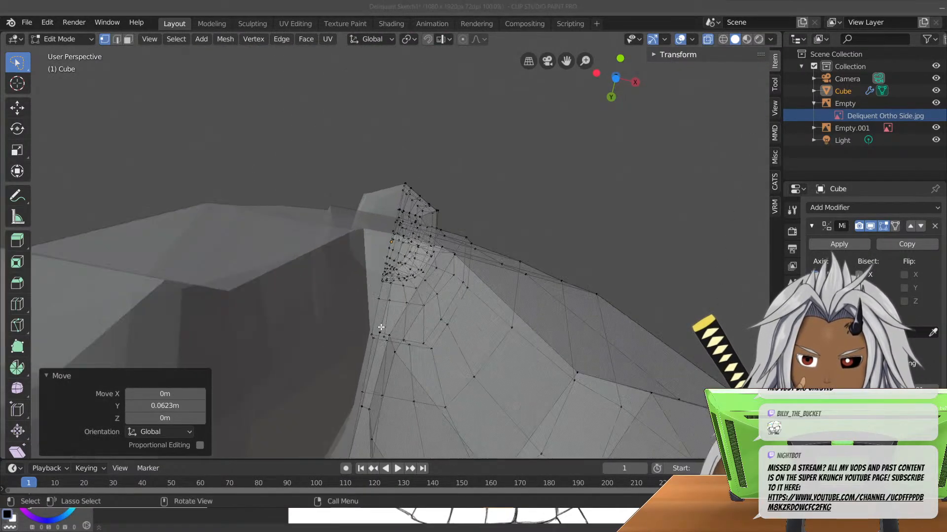
{"action": "left_click", "coordinate": [128, 39]}
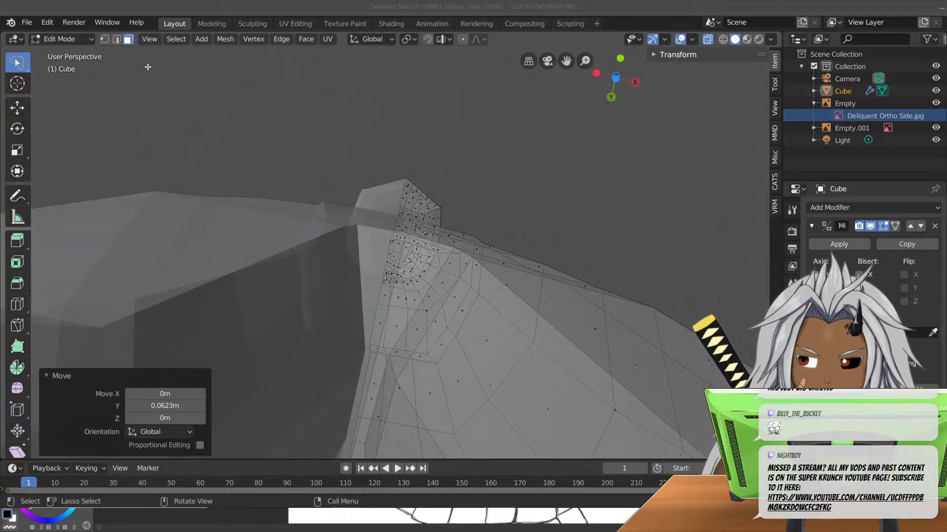
{"action": "left_click", "coordinate": [404, 300]}
{"action": "middle_click_drag", "start_coordinate": [404, 300], "coordinate": [408, 269], "text": "shift"}
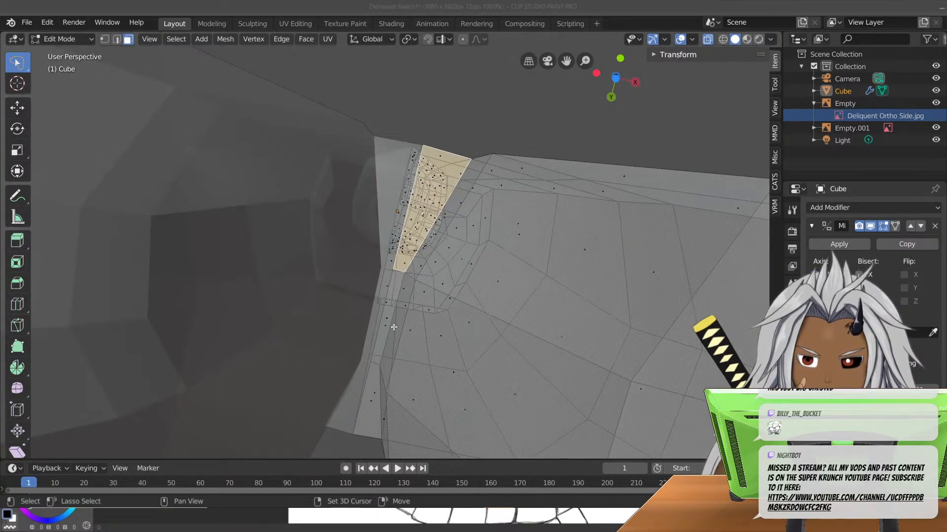
{"action": "left_click", "coordinate": [416, 109]}
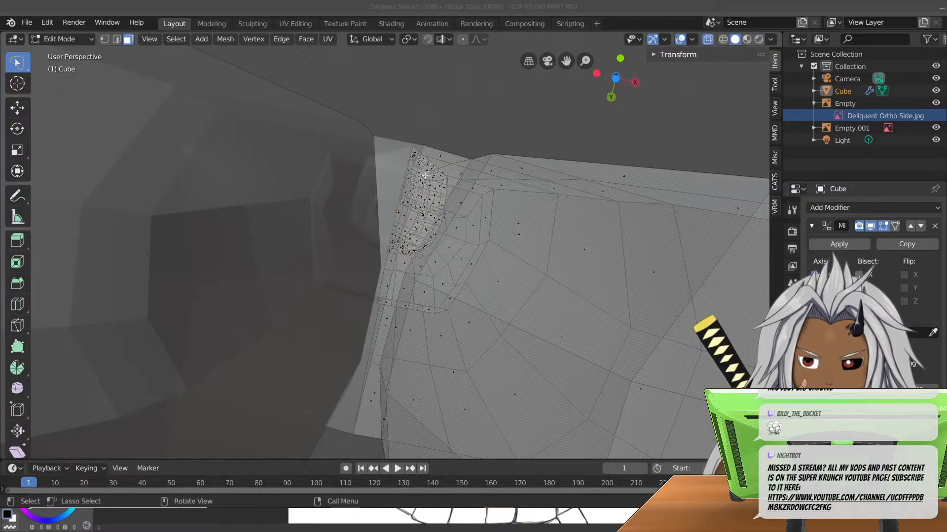
{"action": "left_click", "coordinate": [426, 206]}
{"action": "middle_click_drag", "start_coordinate": [430, 266], "coordinate": [429, 286]}
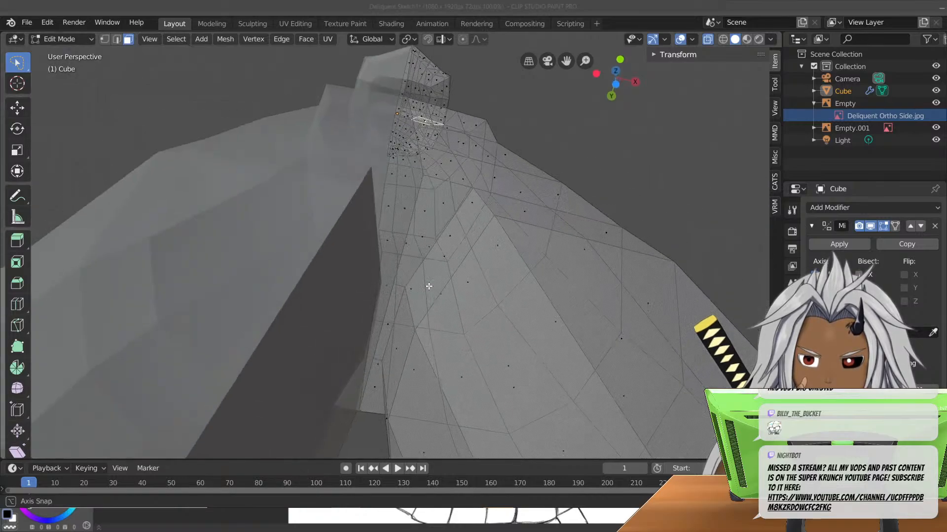
{"action": "left_click", "coordinate": [425, 221]}
{"action": "left_click", "coordinate": [423, 238]}
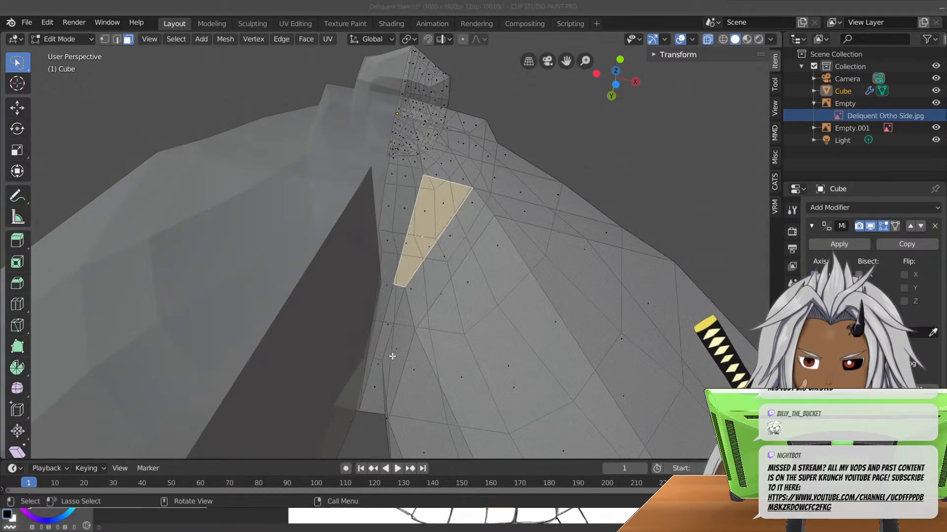
{"action": "left_click", "coordinate": [390, 323], "text": "shift"}
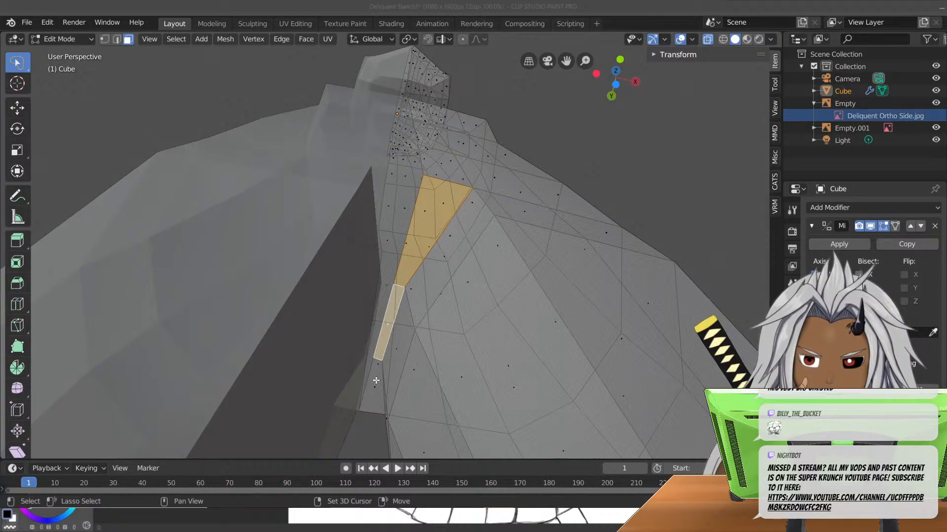
{"action": "left_click", "coordinate": [374, 385], "text": "shift"}
- In the front orthographic view, move the selected crotch faces -0.0954 m along Z
{"action": "key", "text": "KP_3"}
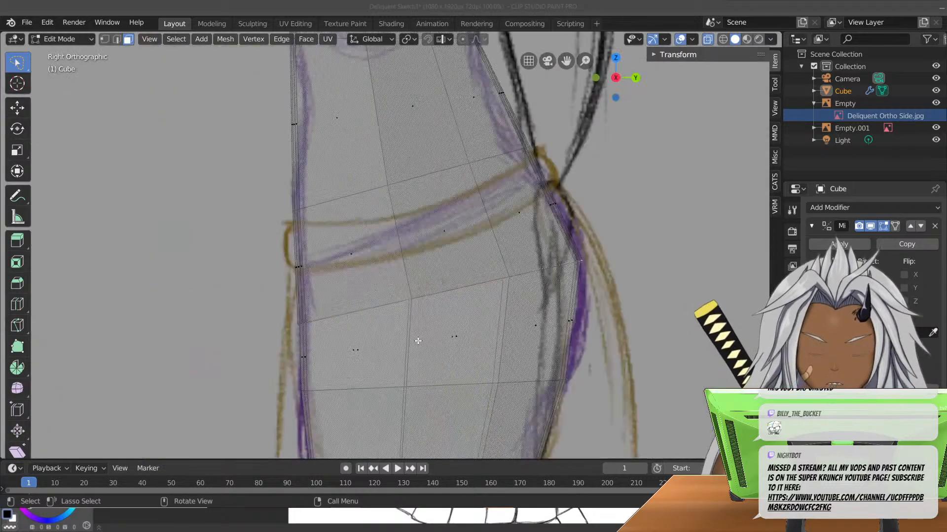
{"action": "key", "text": "KP_1"}
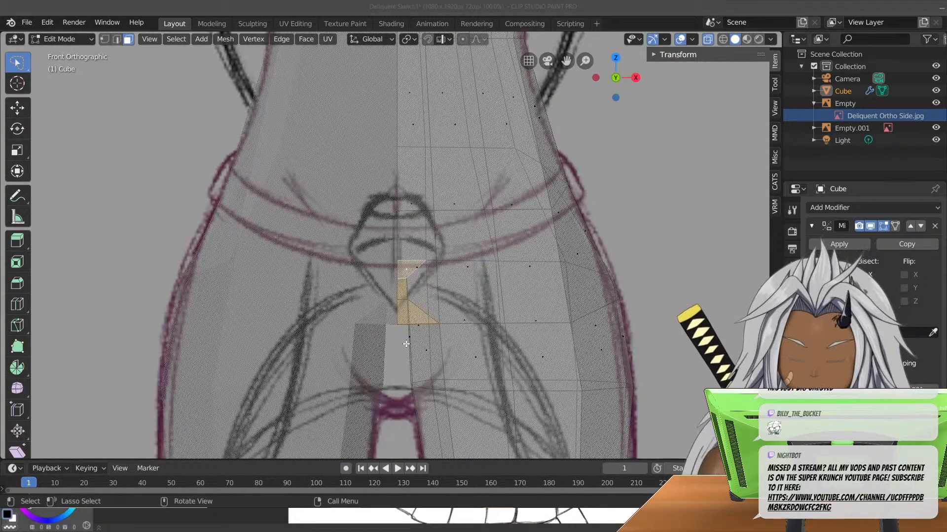
{"action": "middle_click_drag", "start_coordinate": [406, 343], "coordinate": [405, 266], "text": "shift"}
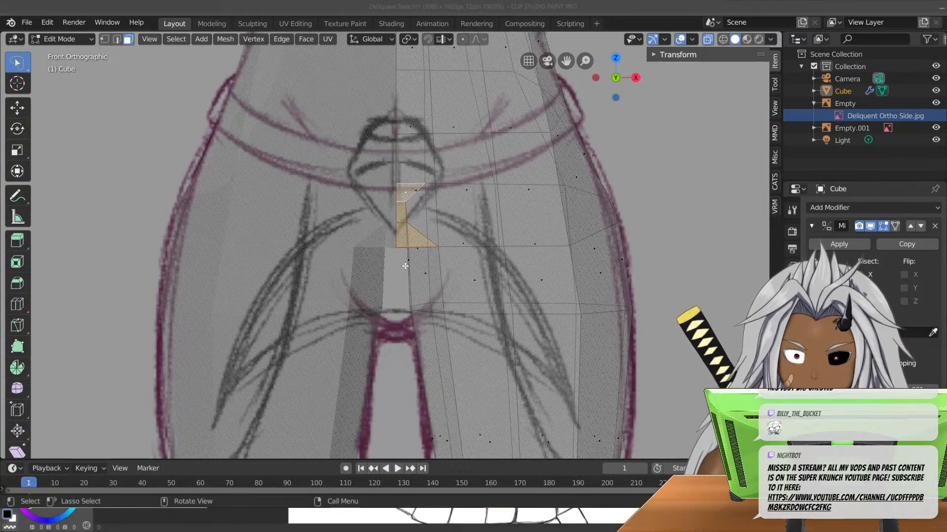
{"action": "key", "text": "g"}
{"action": "key", "text": "z"}
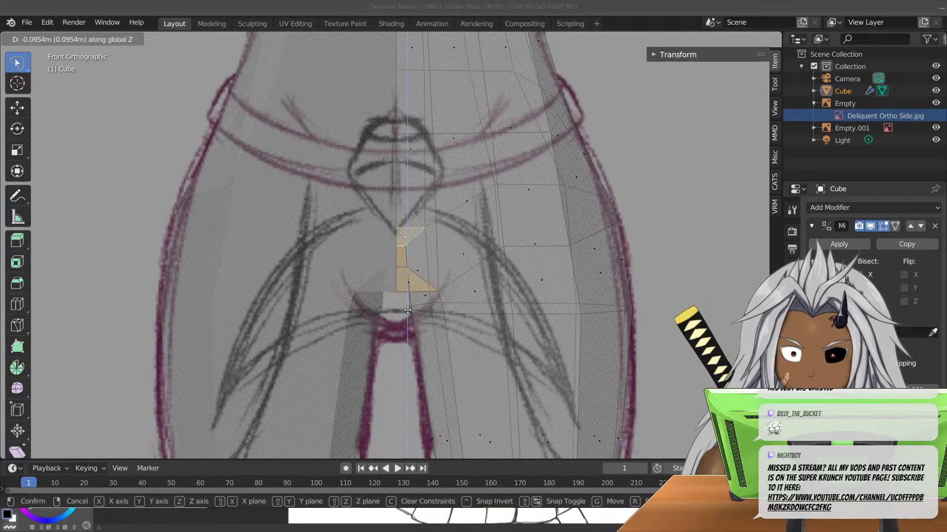
{"action": "left_click", "coordinate": [408, 310]}
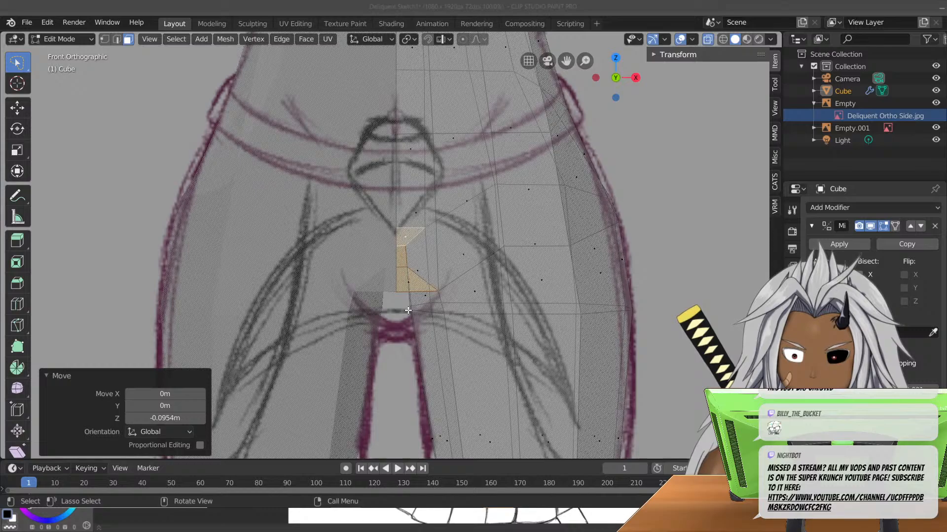
{"action": "key", "text": "s"}
{"action": "key", "text": "x"}
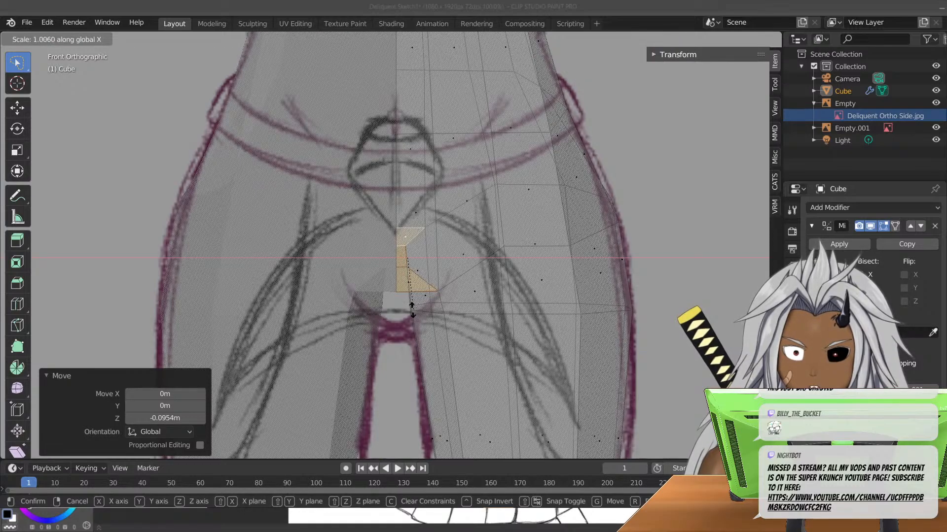
{"action": "key", "text": "Escape"}
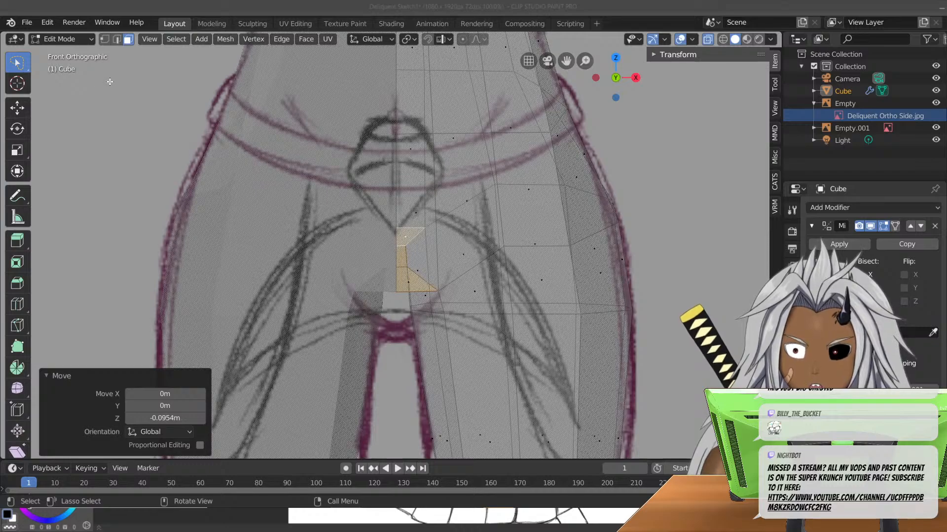
- In vertex selection mode, select the outer-side vertices of the crotch strip and move them 0.0265 m along X
{"action": "left_click", "coordinate": [104, 39]}
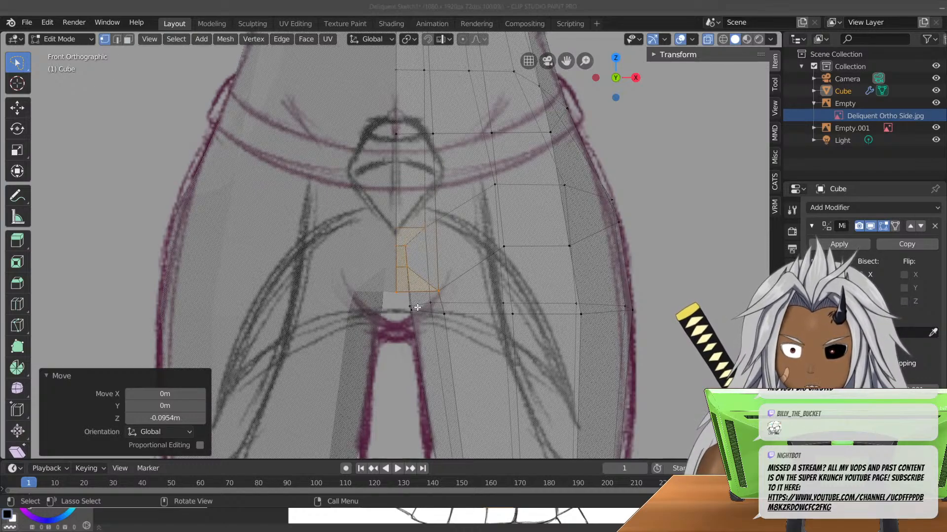
{"action": "left_click", "coordinate": [427, 227]}
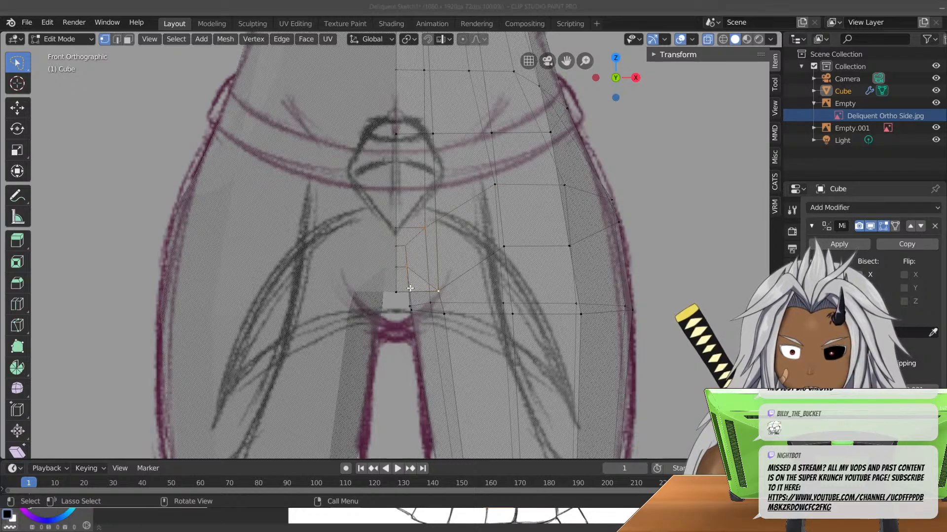
{"action": "key", "text": "g"}
{"action": "key", "text": "x"}
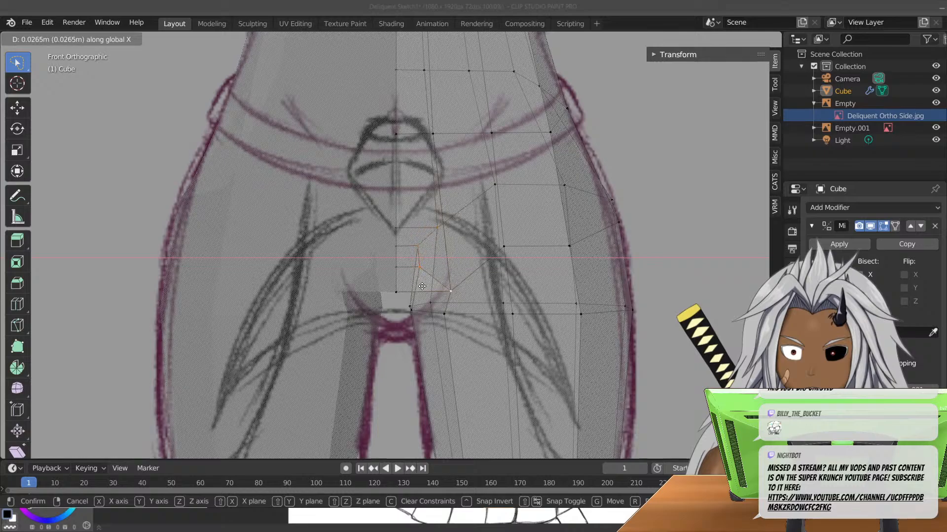
{"action": "left_click", "coordinate": [422, 286]}
- Select the two middle vertices on the crotch's centre line and move them down along Z in the front orthographic view
{"action": "mouse_move", "coordinate": [422, 286]}
{"action": "middle_mouse_down"}
{"action": "mouse_move", "coordinate": [443, 303]}
{"action": "mouse_move", "coordinate": [407, 284]}
{"action": "mouse_move", "coordinate": [427, 326]}
{"action": "mouse_move", "coordinate": [409, 314]}
{"action": "mouse_move", "coordinate": [412, 281]}
{"action": "middle_mouse_up"}
{"action": "left_click", "coordinate": [401, 274], "text": "shift"}
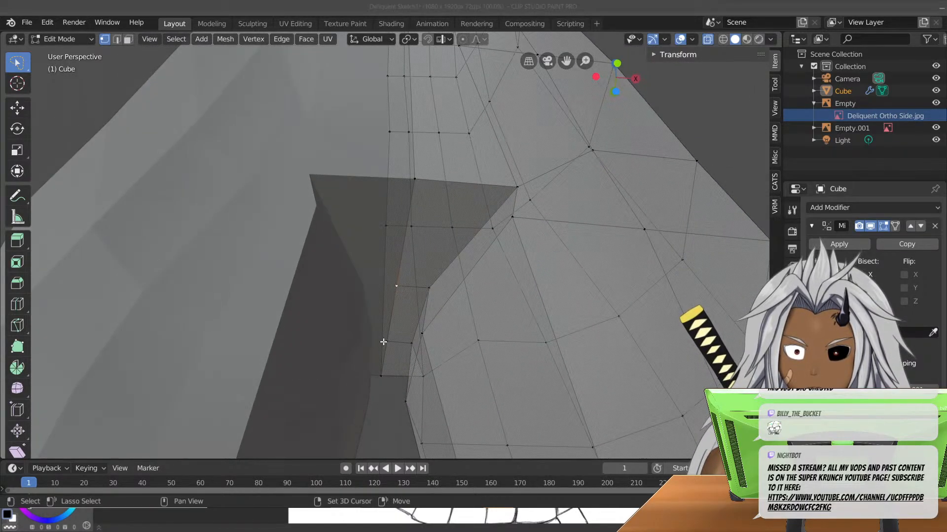
{"action": "key", "text": "KP_1"}
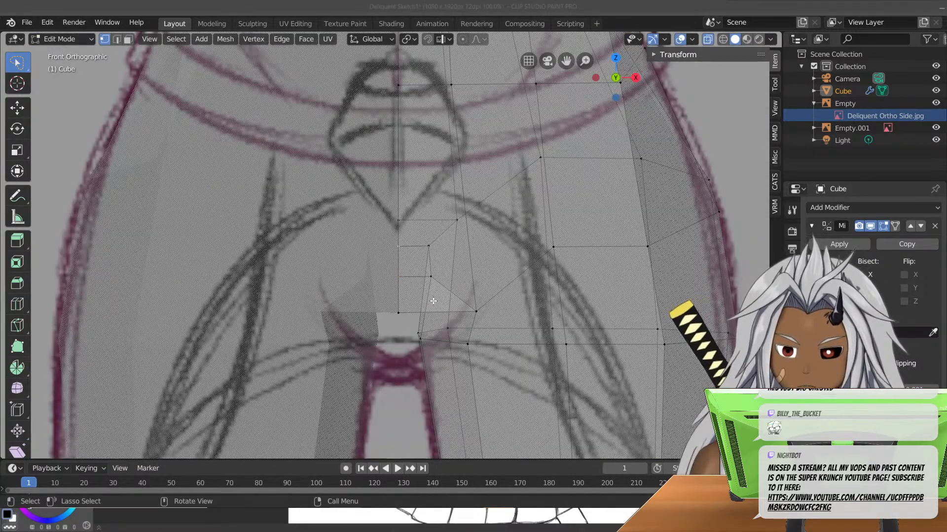
{"action": "key", "text": "g"}
{"action": "key", "text": "z"}
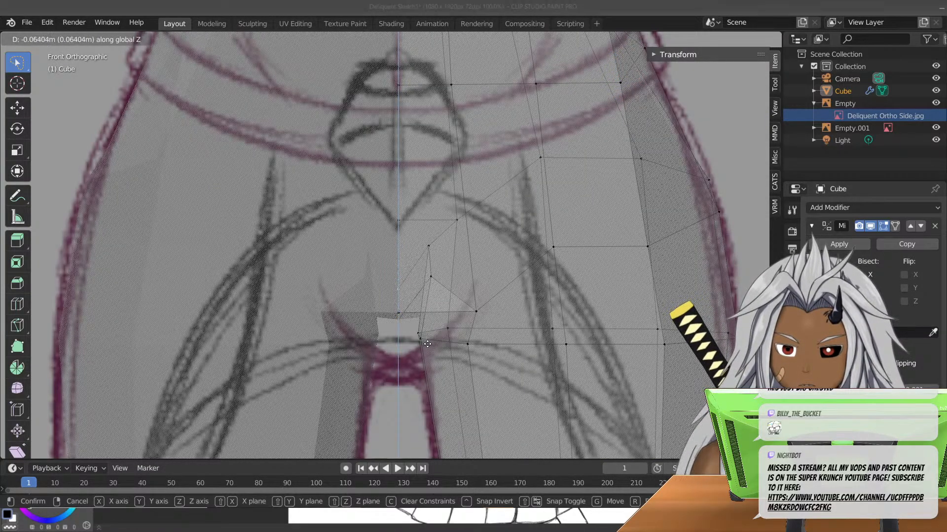
{"action": "left_click", "coordinate": [429, 376]}
- Select only the rear vertex on the crotch's centre line and move it -0.0346 m along Z
{"action": "key", "text": "alt+a"}
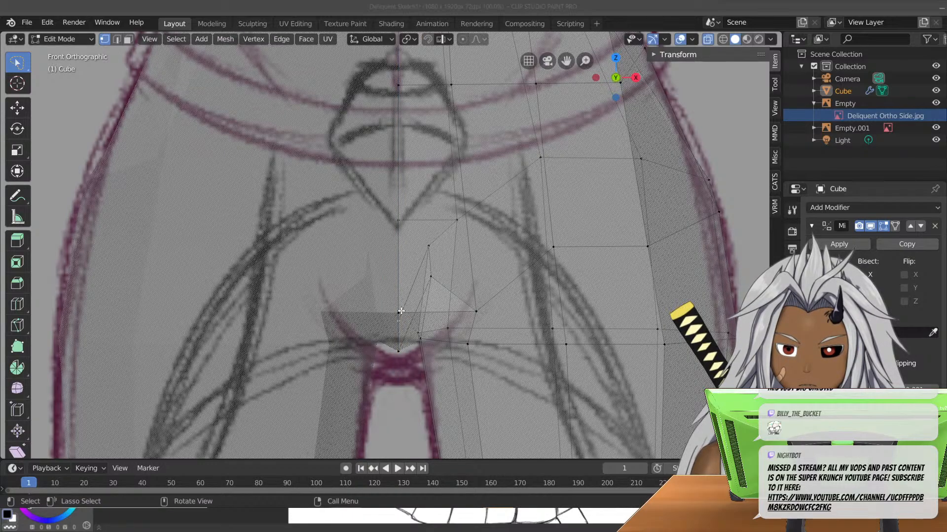
{"action": "key", "text": "g"}
{"action": "key", "text": "z"}
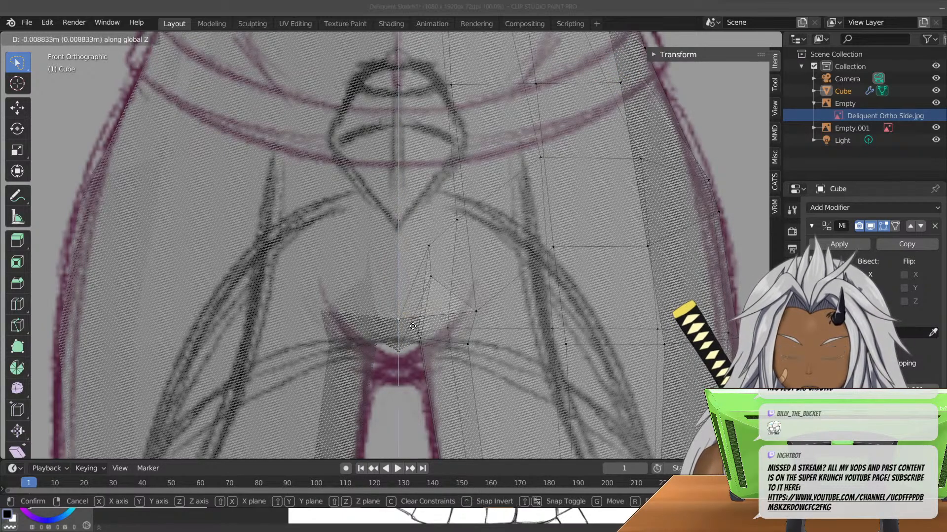
{"action": "left_click", "coordinate": [414, 343]}
- Reselect the two middle centre-line vertices of the crotch and move them -0.0236 m along Z in the front orthographic view
{"action": "mouse_move", "coordinate": [412, 343]}
{"action": "middle_mouse_down"}
{"action": "mouse_move", "coordinate": [402, 349]}
{"action": "mouse_move", "coordinate": [451, 332]}
{"action": "mouse_move", "coordinate": [474, 336]}
{"action": "mouse_move", "coordinate": [412, 328]}
{"action": "middle_mouse_up"}
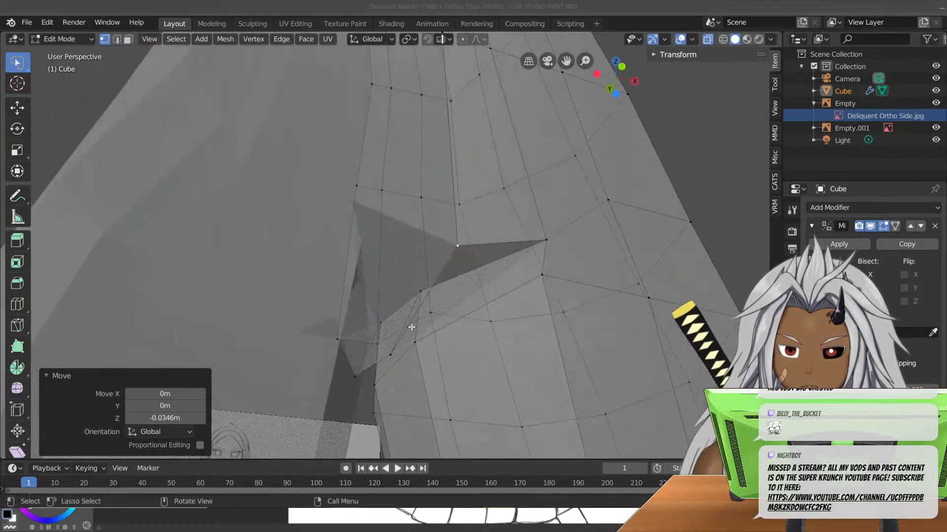
{"action": "left_click", "coordinate": [387, 355]}
{"action": "middle_click_drag", "start_coordinate": [417, 369], "coordinate": [385, 377]}
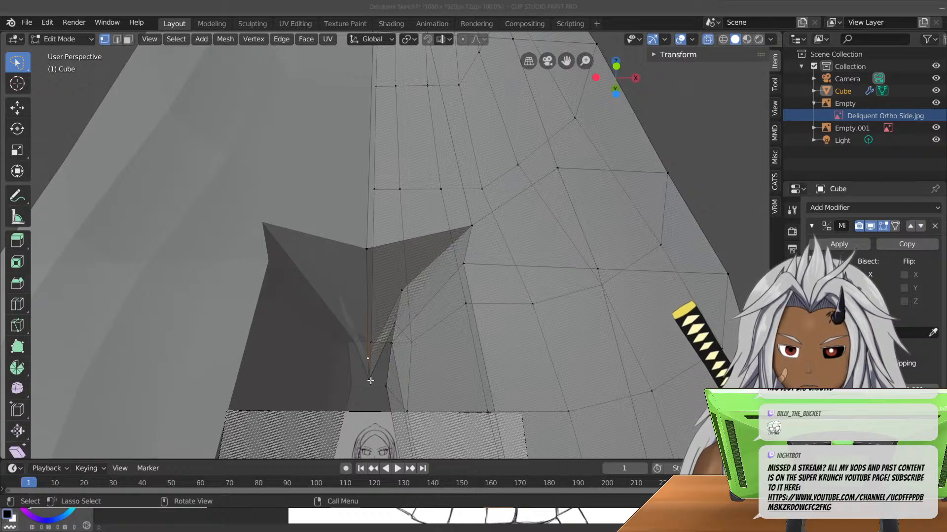
{"action": "key", "text": "KP_1"}
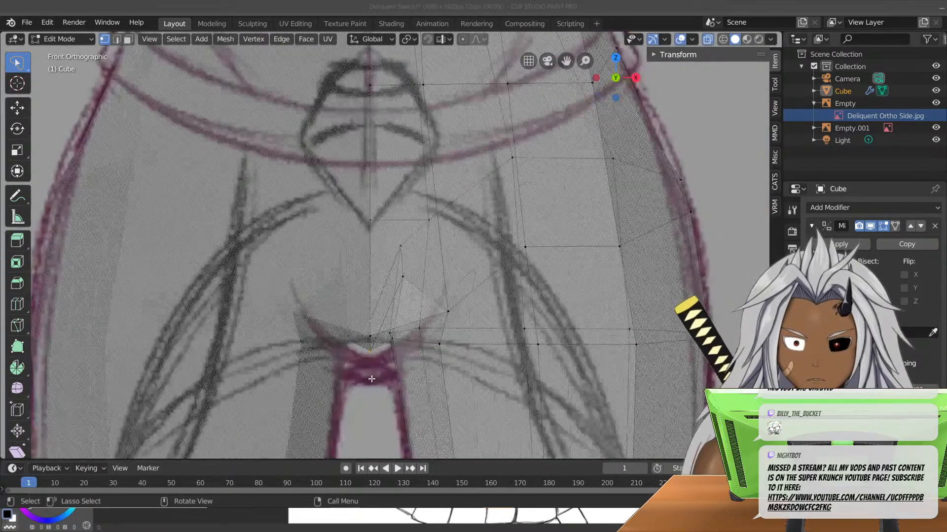
{"action": "key", "text": "g"}
{"action": "key", "text": "z"}
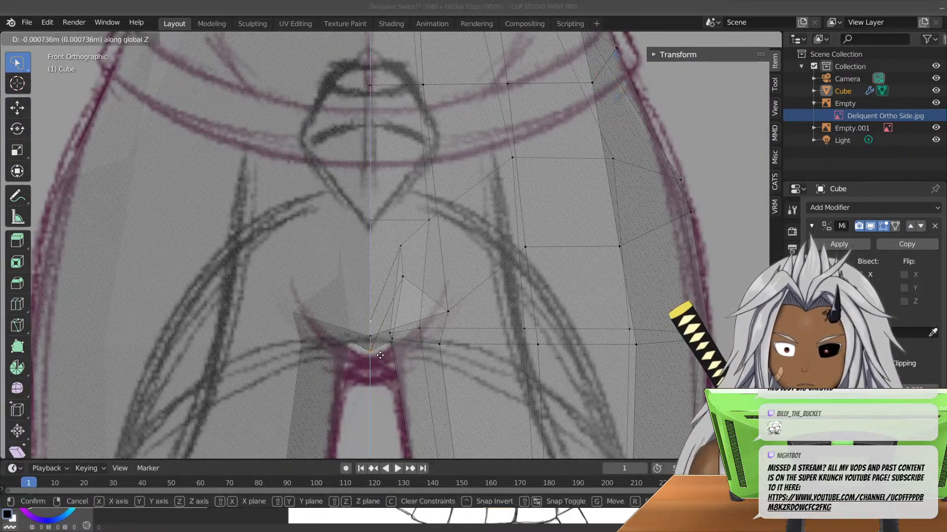
{"action": "left_click", "coordinate": [376, 370]}
- Select the path of vertices along the upper edge of the crotch strip and move them about -0.028 m along Z
{"action": "middle_click_drag", "start_coordinate": [376, 370], "coordinate": [413, 369]}
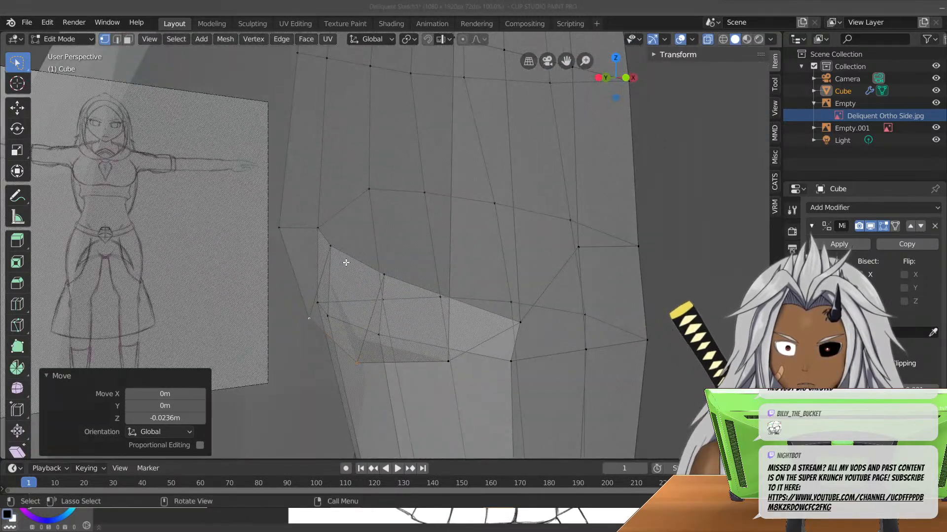
{"action": "left_click", "coordinate": [317, 228], "text": "shift"}
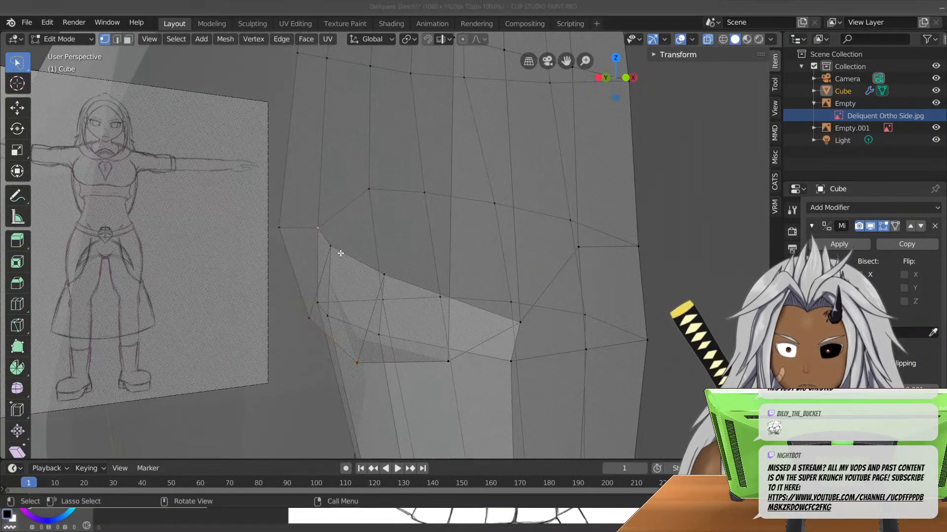
{"action": "left_click", "coordinate": [522, 323], "text": "ctrl"}
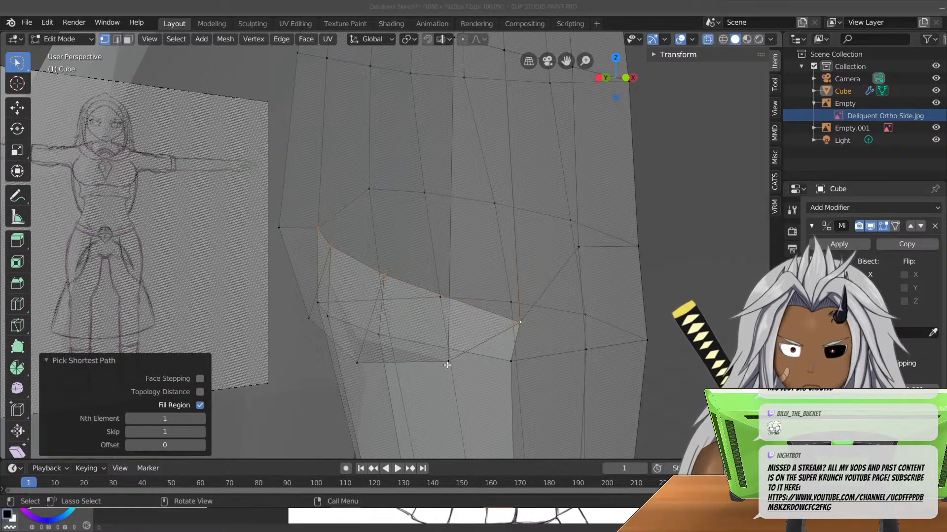
{"action": "key", "text": "KP_3"}
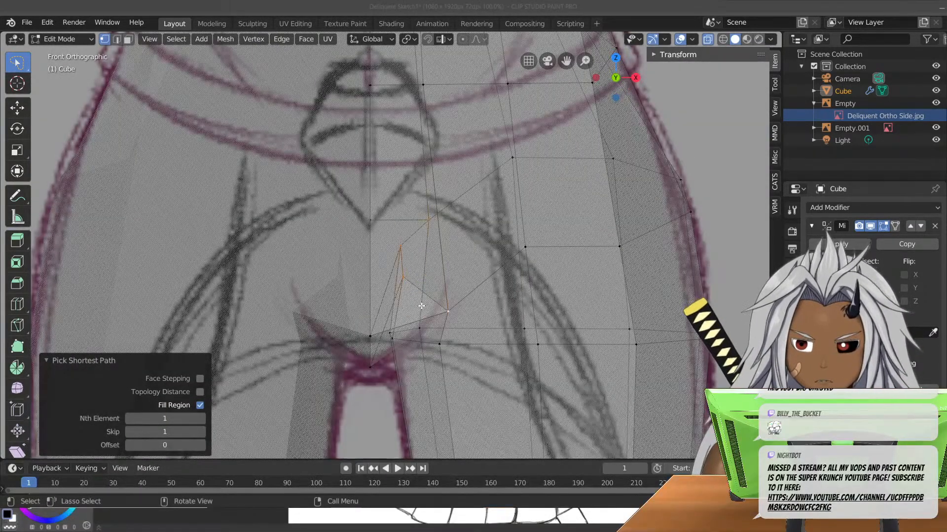
{"action": "key", "text": "g"}
{"action": "key", "text": "z"}
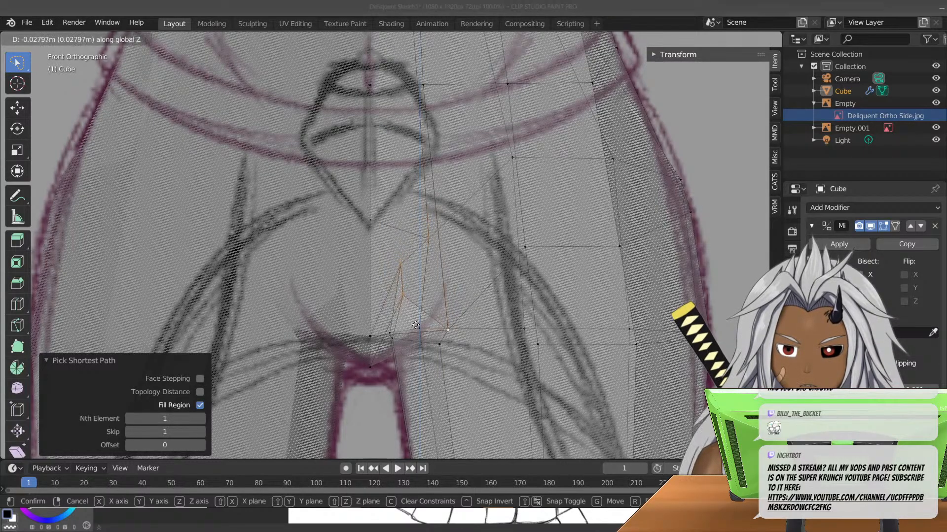
{"action": "left_click", "coordinate": [416, 325]}
- In the right orthographic view, move the lowest crotch centre-line vertex -0.0317 m Y, 0.0236 m Z and the one behind it 0.00736 m Y, 0.014 m Z
{"action": "middle_click_drag", "start_coordinate": [394, 372], "coordinate": [513, 360]}
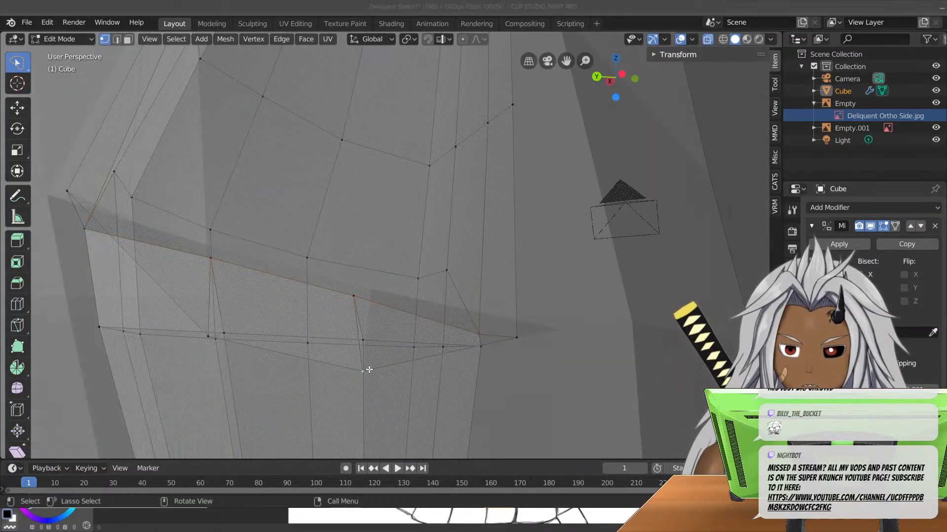
{"action": "key", "text": "KP_3"}
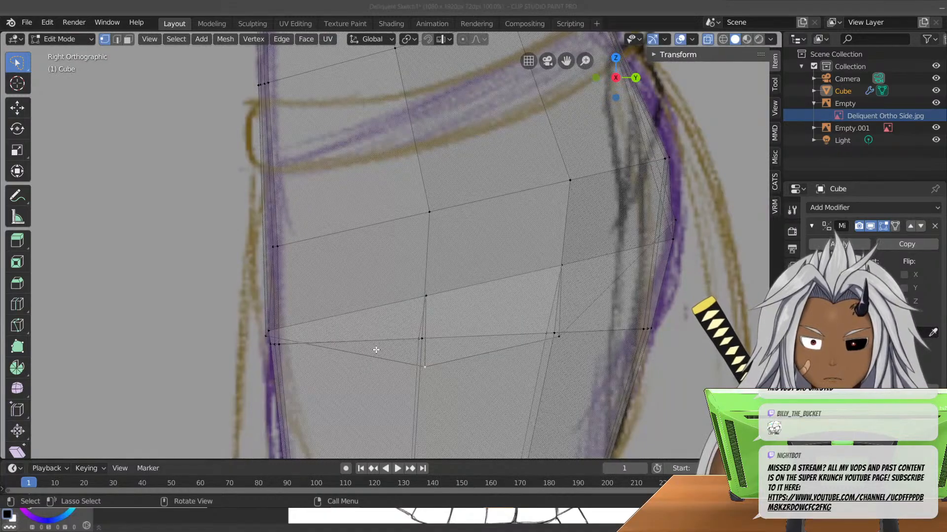
{"action": "key", "text": "g"}
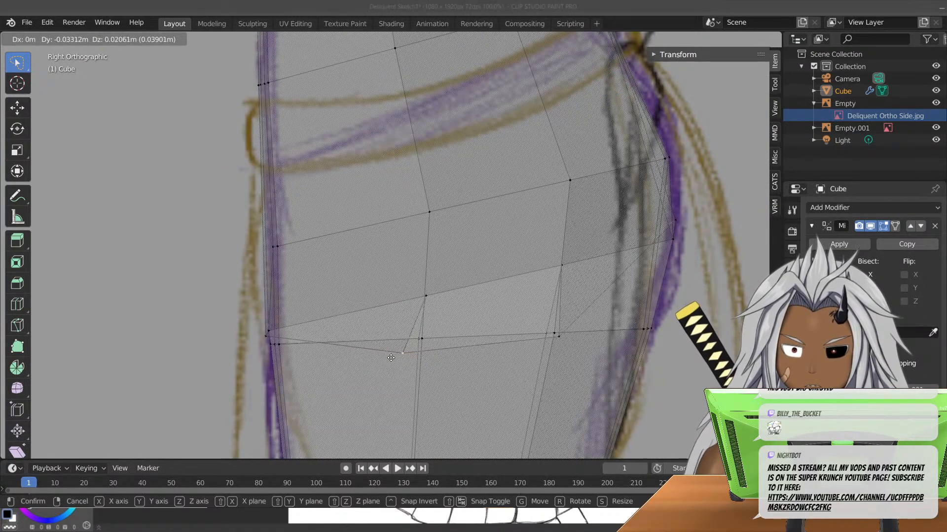
{"action": "left_click", "coordinate": [393, 356]}
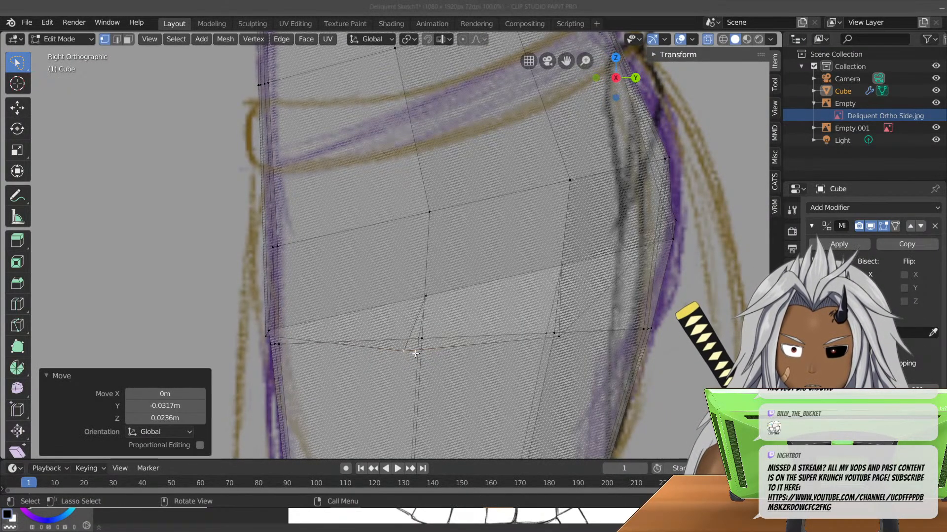
{"action": "left_click", "coordinate": [555, 334]}
{"action": "key", "text": "g"}
{"action": "left_click", "coordinate": [562, 329]}
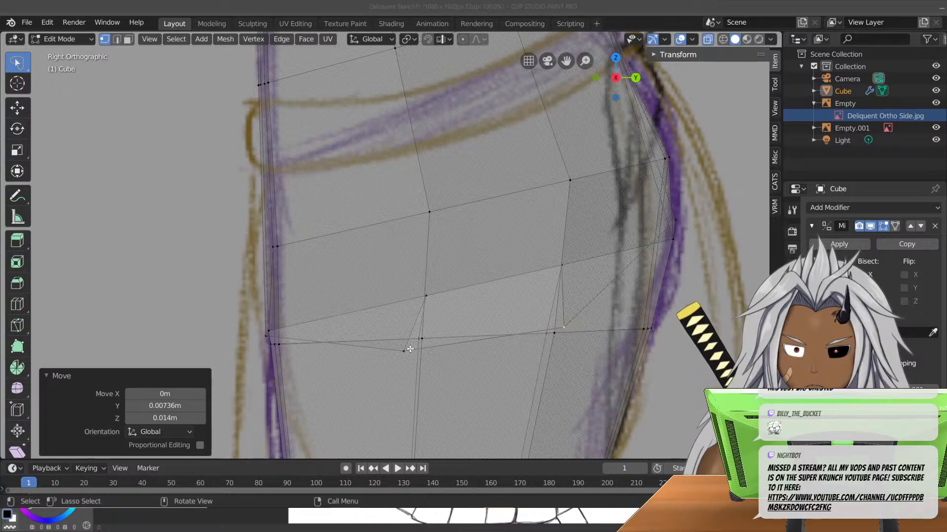
- Select the front vertex at the top of the inner thigh and move it 0.0468 m X, 0.0211 m Y and -0.00572 m Z
{"action": "key", "text": "KP_1"}
{"action": "middle_click_drag", "start_coordinate": [425, 379], "coordinate": [434, 360]}
{"action": "left_click", "coordinate": [435, 311]}
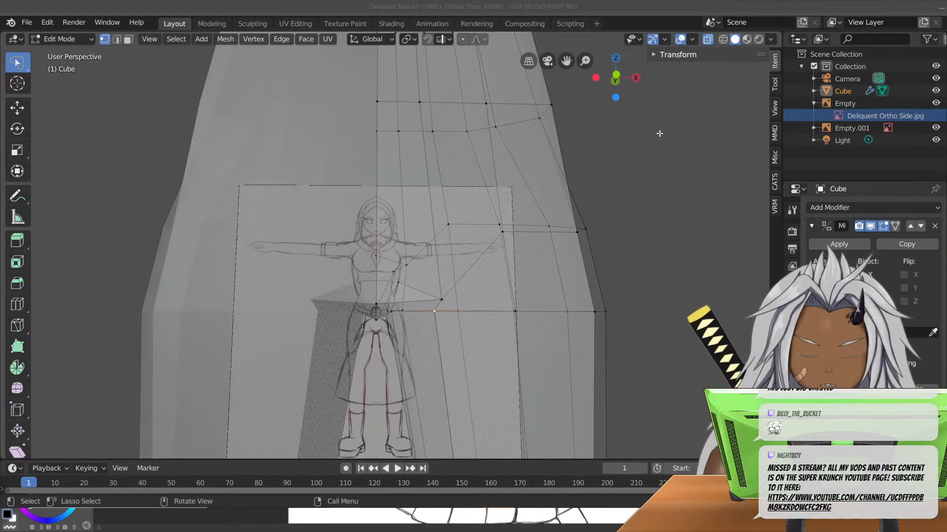
{"action": "middle_click_drag", "start_coordinate": [511, 310], "coordinate": [521, 254]}
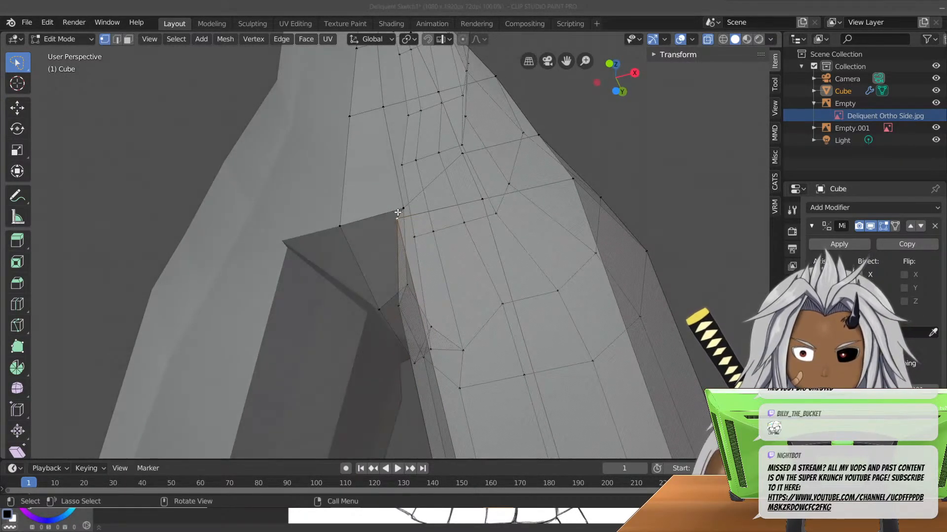
{"action": "middle_click_drag", "start_coordinate": [378, 266], "coordinate": [389, 245]}
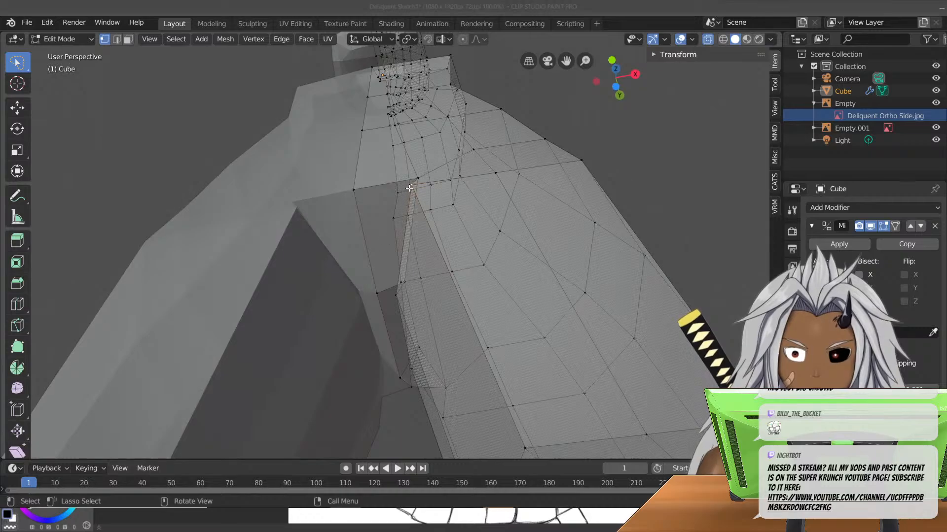
{"action": "key", "text": "g"}
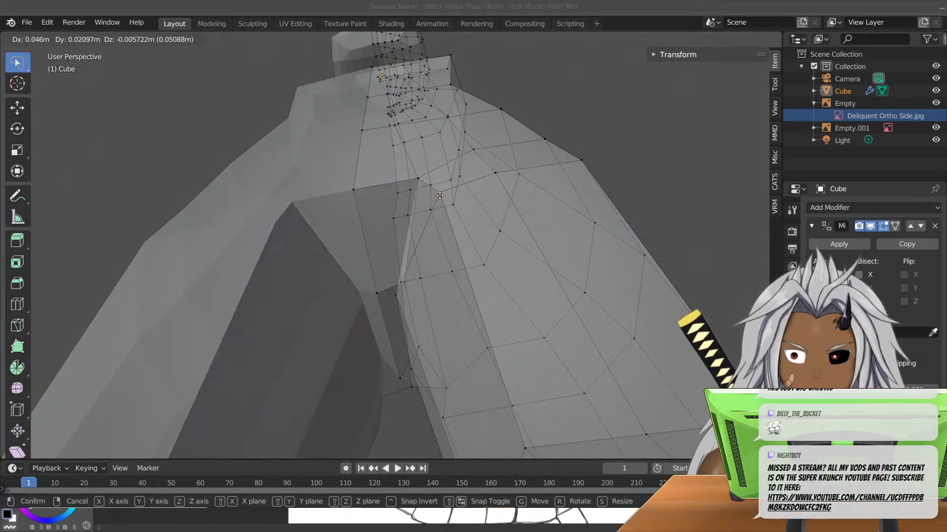
{"action": "left_click", "coordinate": [437, 193]}
{"action": "middle_click_drag", "start_coordinate": [438, 193], "coordinate": [503, 308]}
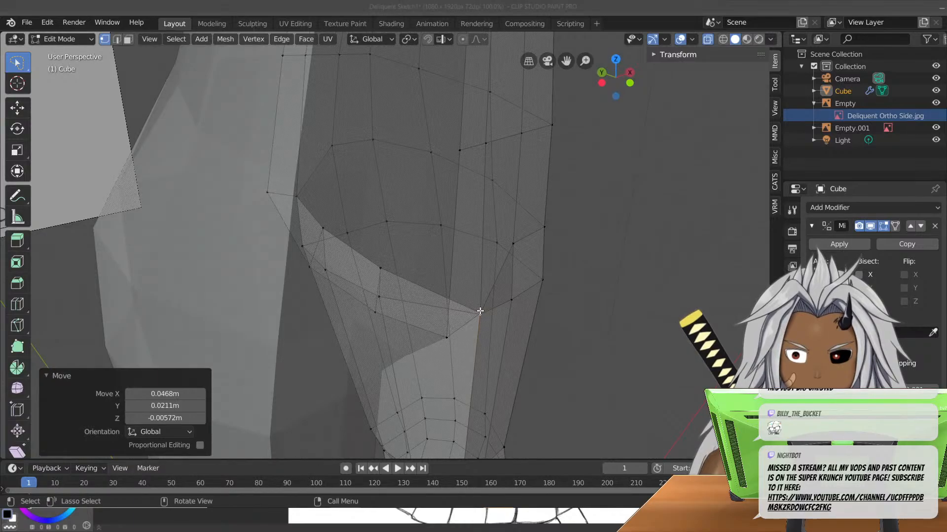
- Move the front vertex where the crotch strip meets the inner thigh 0.0206 m along Y
{"action": "left_click", "coordinate": [483, 315]}
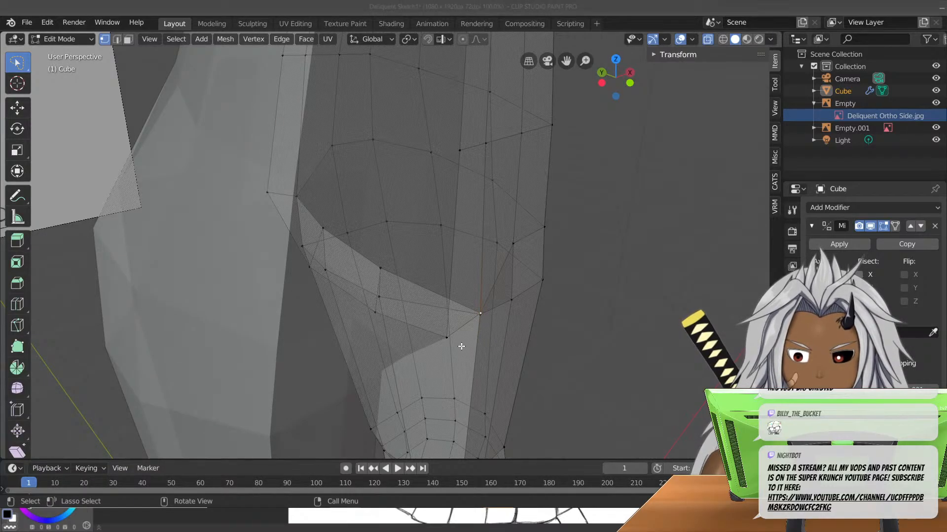
{"action": "key", "text": "g"}
{"action": "key", "text": "y"}
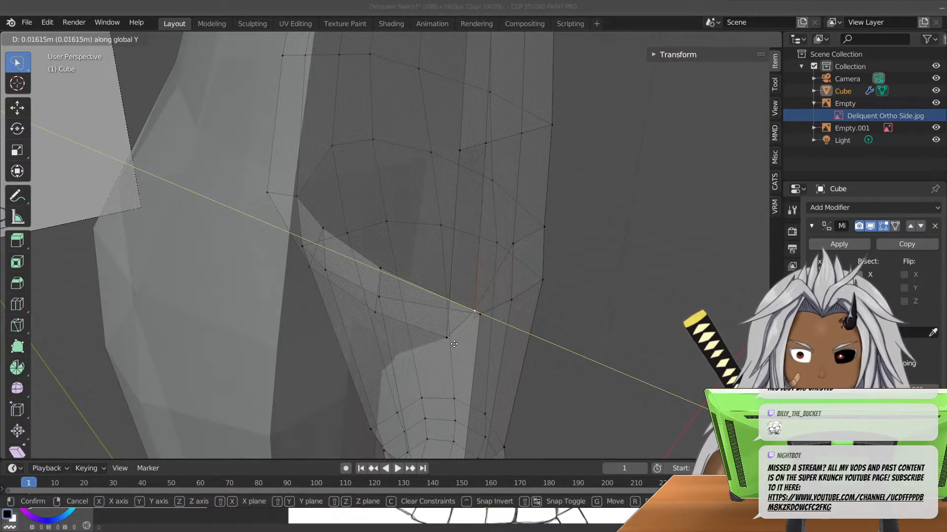
{"action": "left_click", "coordinate": [454, 344]}
{"action": "middle_click_drag", "start_coordinate": [476, 355], "coordinate": [403, 342]}
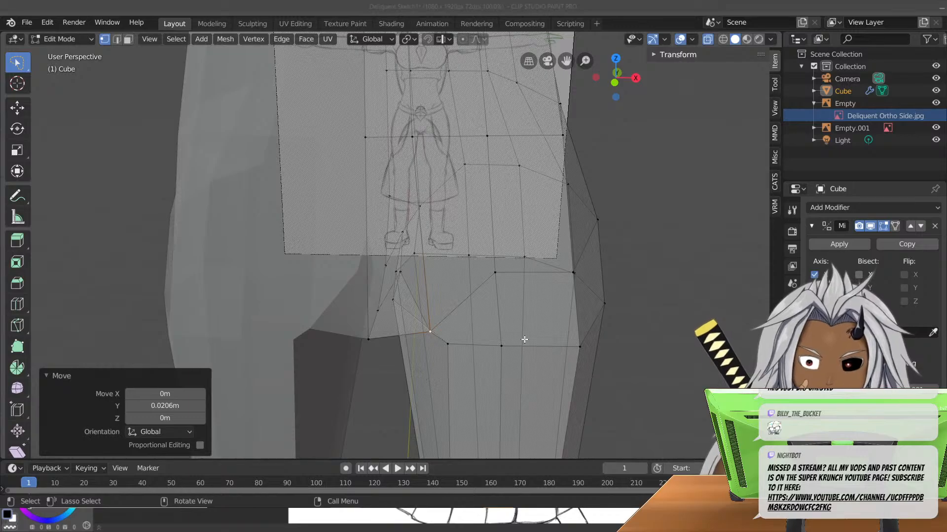
- Examine the hips, torso and head of the mesh against the side reference sketch in the right orthographic view
{"action": "scroll", "coordinate": [557, 323], "scroll_direction": "down", "scroll_amount": 1}
{"action": "scroll", "coordinate": [558, 323], "scroll_direction": "down", "scroll_amount": 3}
{"action": "middle_click_drag", "start_coordinate": [558, 323], "coordinate": [521, 346]}
{"action": "key", "text": "KP_3"}
{"action": "scroll", "coordinate": [510, 338], "scroll_direction": "up", "scroll_amount": 4}
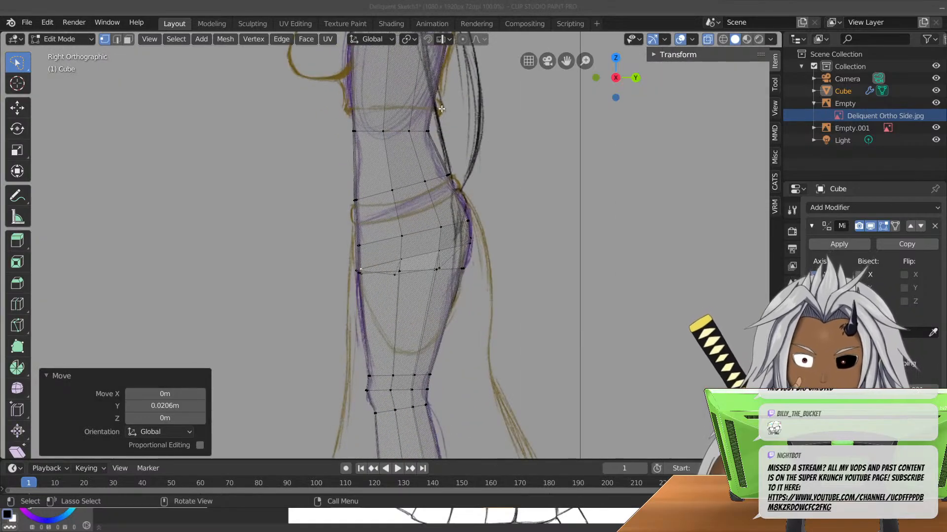
{"action": "middle_click_drag", "start_coordinate": [452, 129], "coordinate": [463, 432], "text": "shift"}
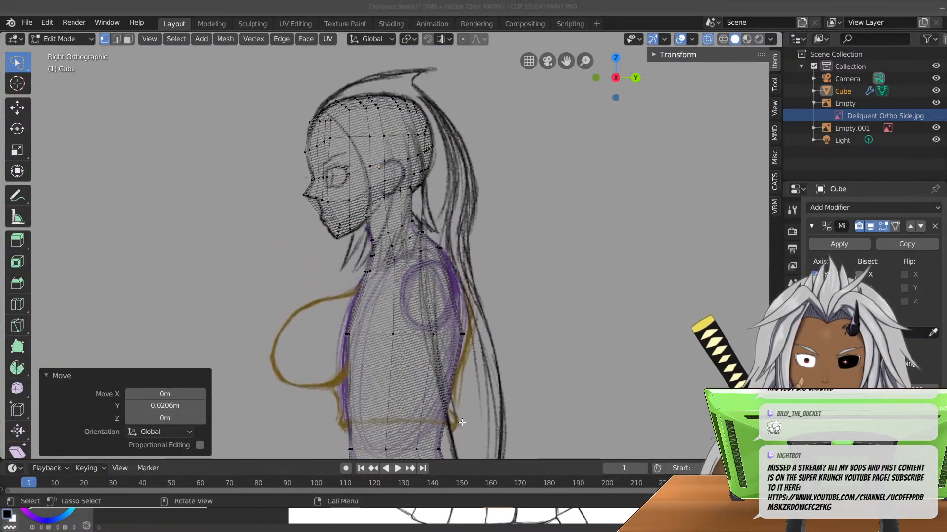
{"action": "scroll", "coordinate": [315, 377], "scroll_direction": "up", "scroll_amount": 1}
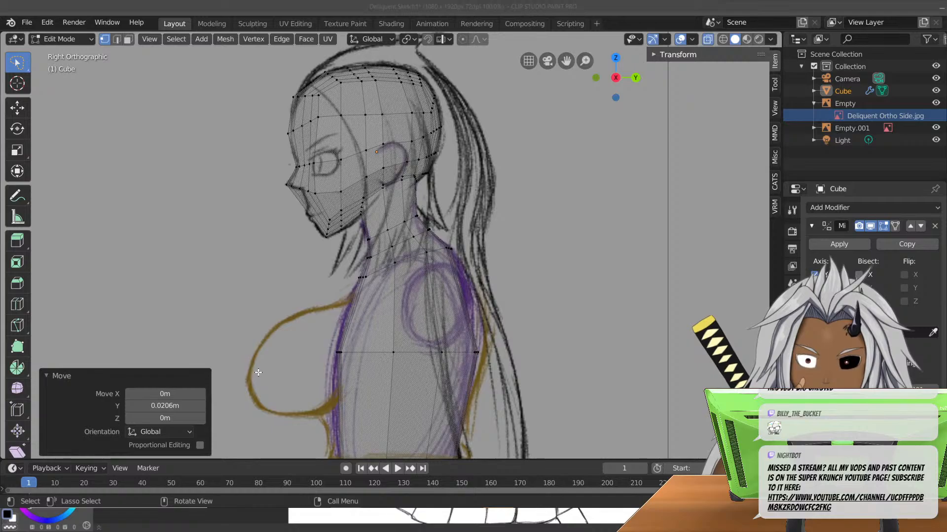
{"action": "scroll", "coordinate": [246, 130], "scroll_direction": "up", "scroll_amount": 1}
{"action": "mouse_move", "coordinate": [256, 163]}
{"action": "middle_mouse_down"}
{"action": "mouse_move", "coordinate": [315, 276]}
{"action": "mouse_move", "coordinate": [400, 391]}
{"action": "middle_mouse_up"}
{"action": "middle_click_drag", "start_coordinate": [337, 388], "coordinate": [458, 399]}
{"action": "key", "text": "KP_3"}
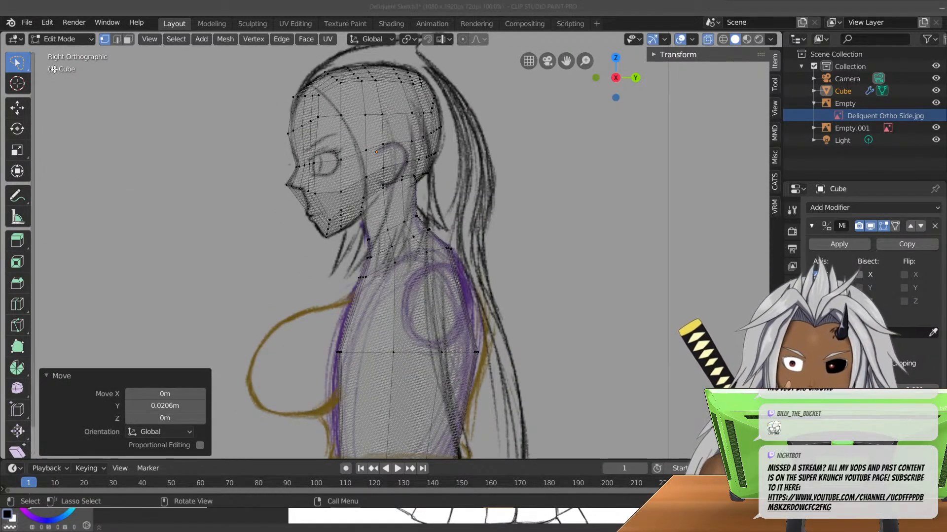
- Save the character model's Blender file under its existing name
{"action": "left_click", "coordinate": [26, 22]}
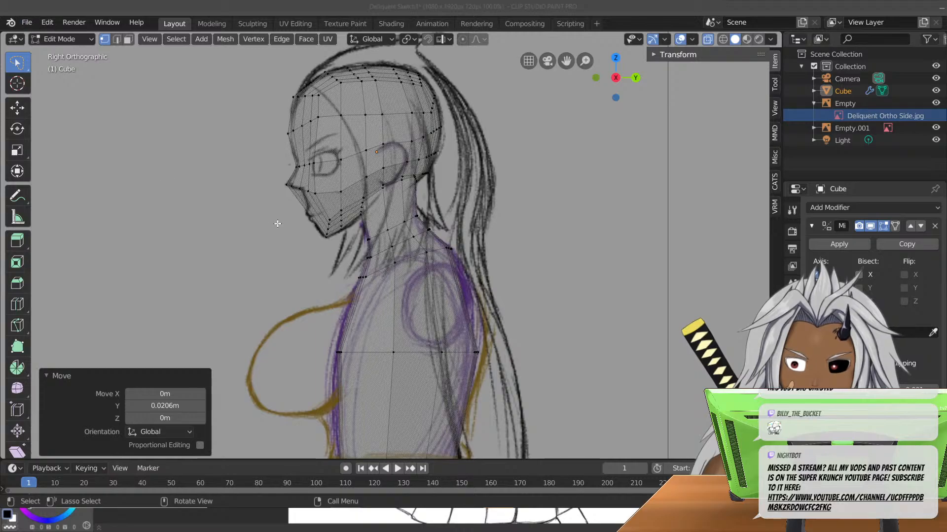
{"action": "key", "text": "ctrl+s"}
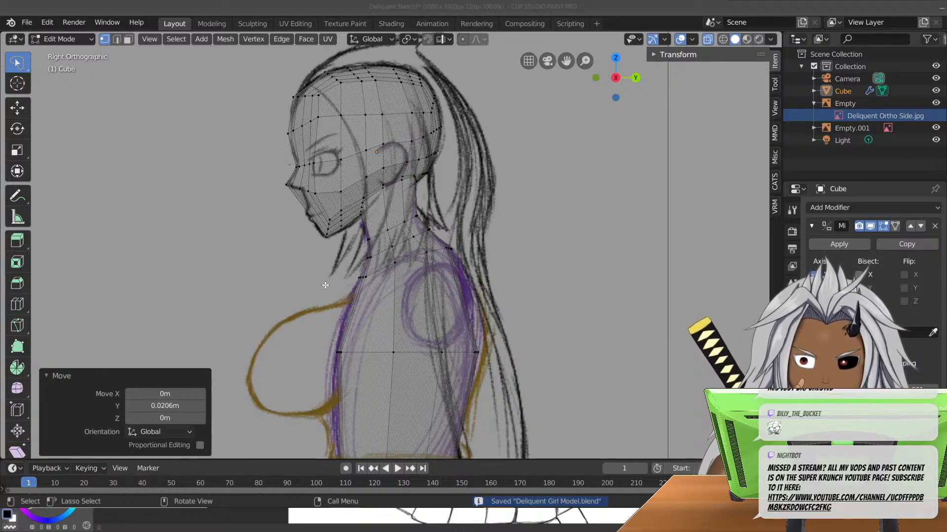